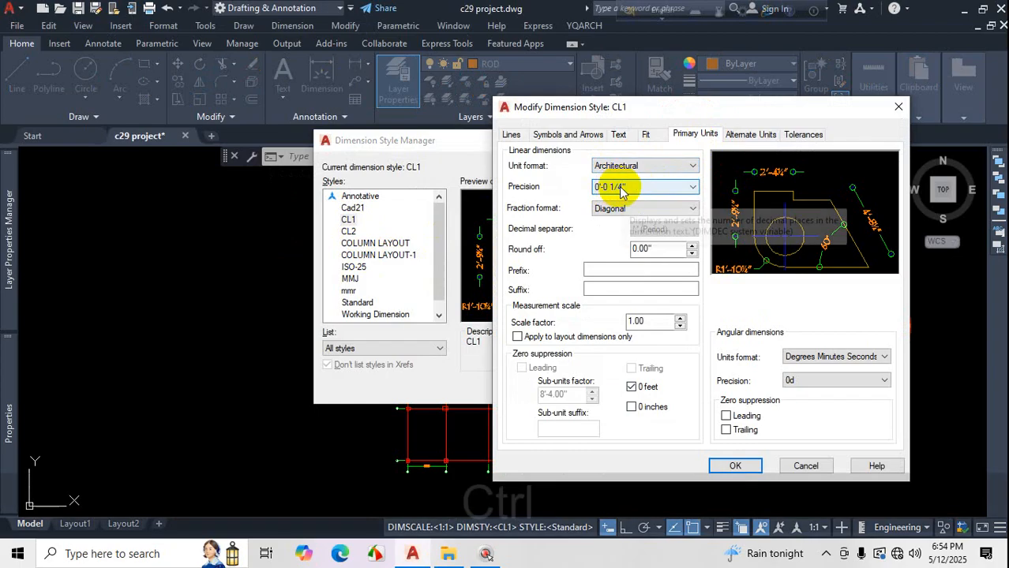
Confirm the primary unit settings of dimension style CL1 and close the Dimension Style Manager.
key("ctrl+1")
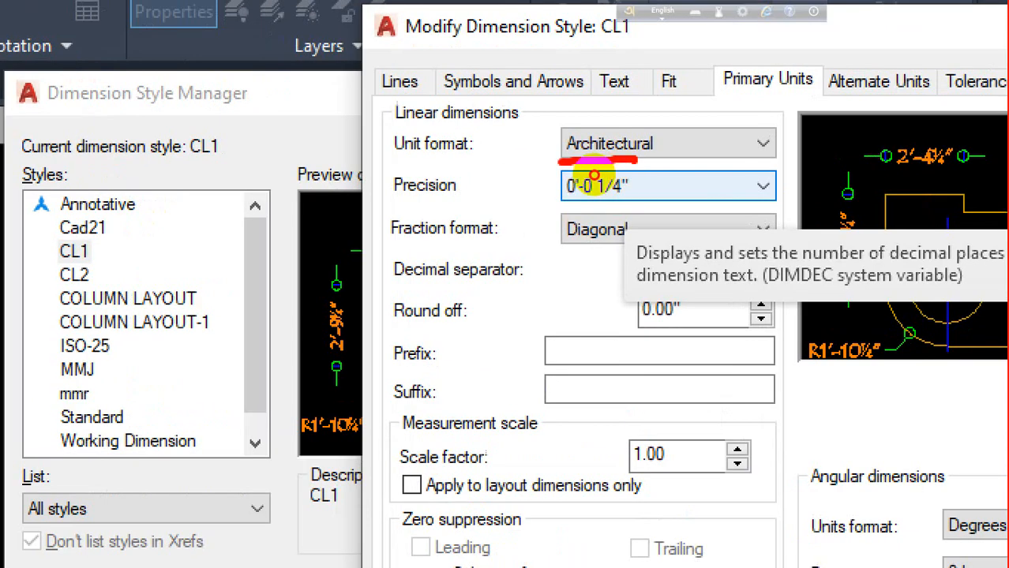
left_click_drag(594, 175, 632, 203)
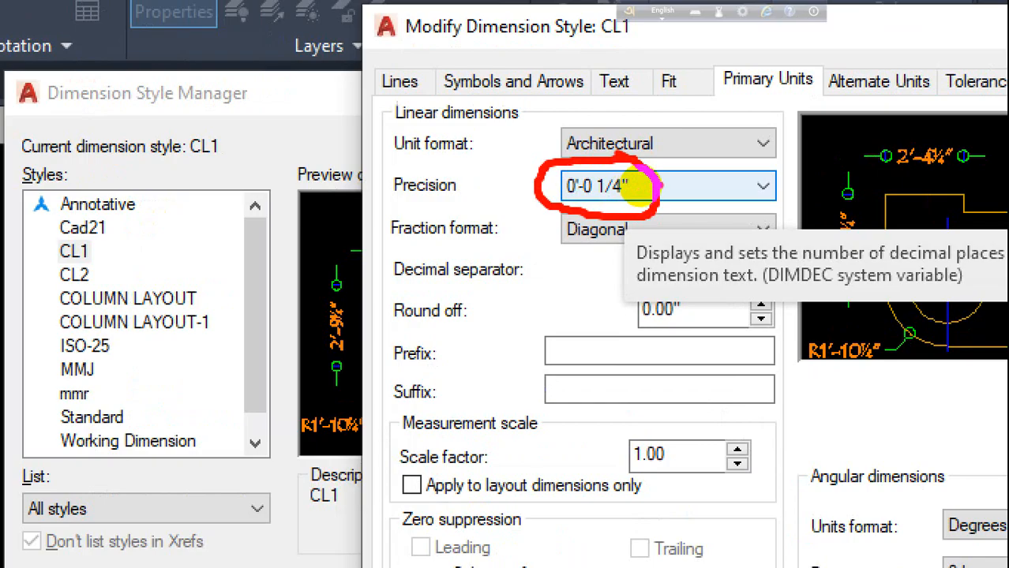
mouse_move(683, 140)
left_mouse_down()
mouse_move(688, 194)
mouse_move(738, 219)
left_mouse_up()
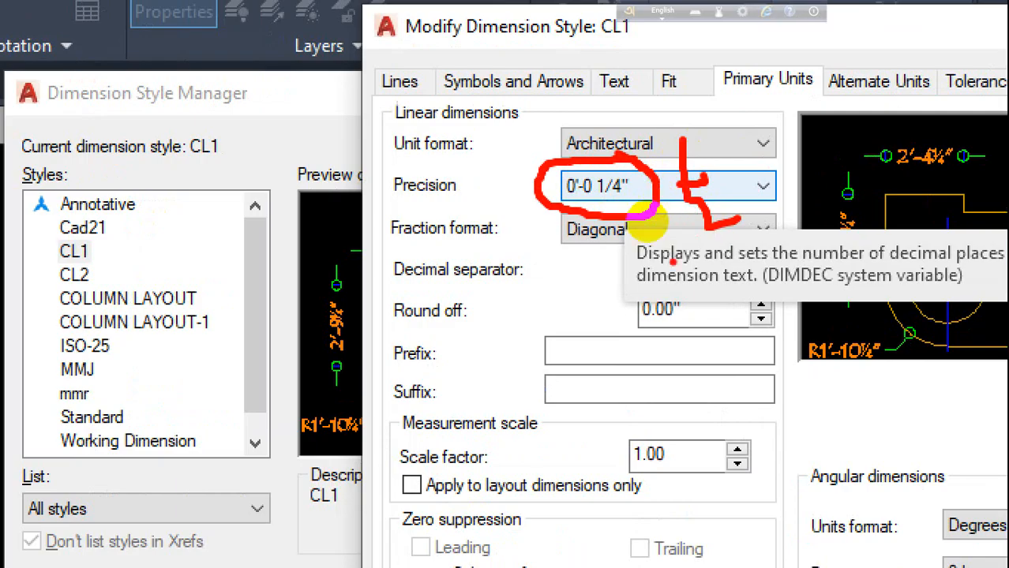
mouse_move(623, 180)
left_mouse_down()
mouse_move(556, 181)
mouse_move(638, 181)
left_mouse_up()
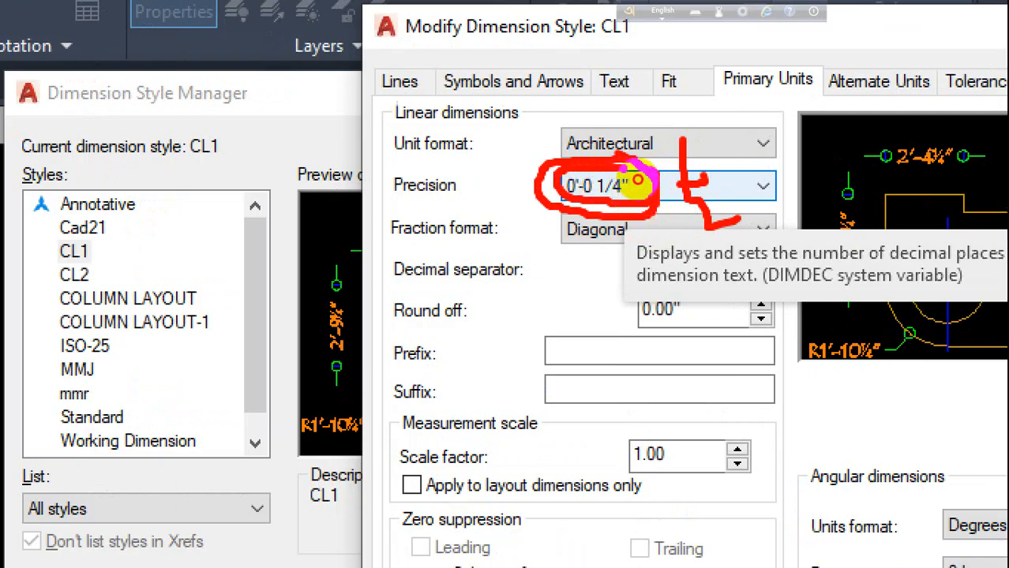
key("Escape")
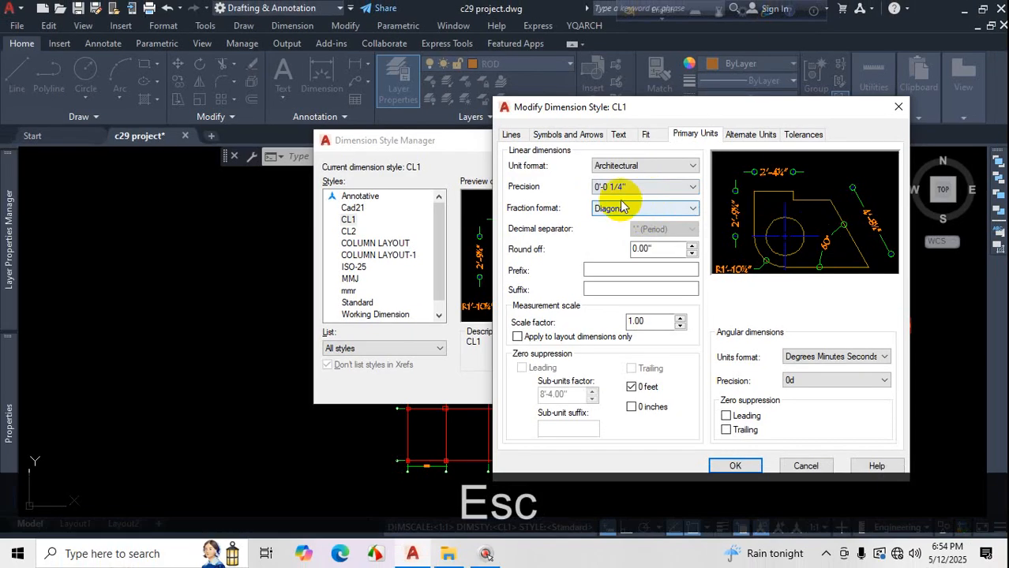
left_click(732, 466)
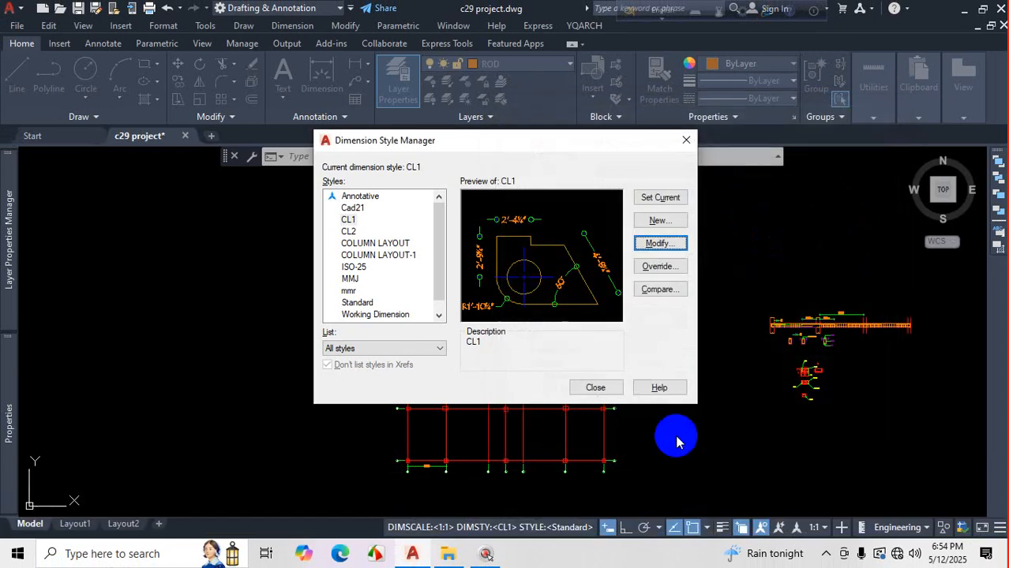
left_click(598, 387)
Examine the dimension between grid lines 1 and 2 and the surrounding column layout and beam details.
scroll(390, 276, "up", 2)
scroll(505, 460, "up", 5)
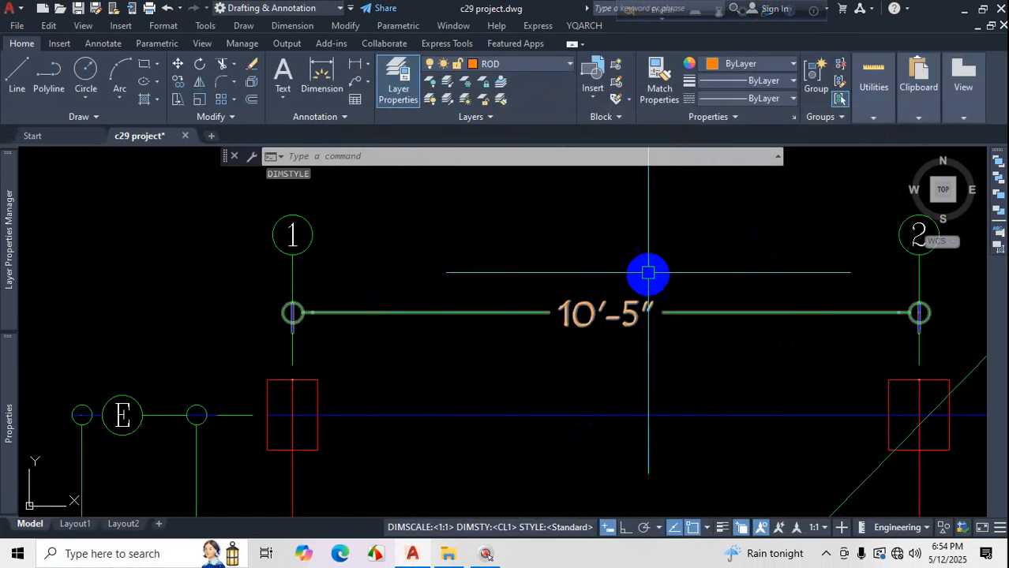
scroll(570, 318, "down", 2)
scroll(590, 300, "up", 2)
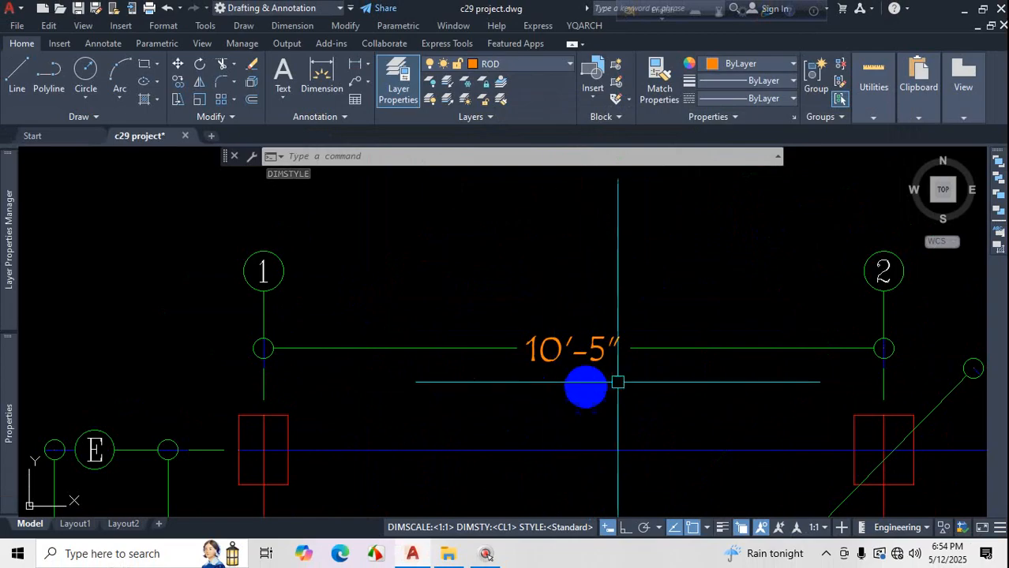
scroll(505, 347, "down", 6)
scroll(590, 394, "up", 2)
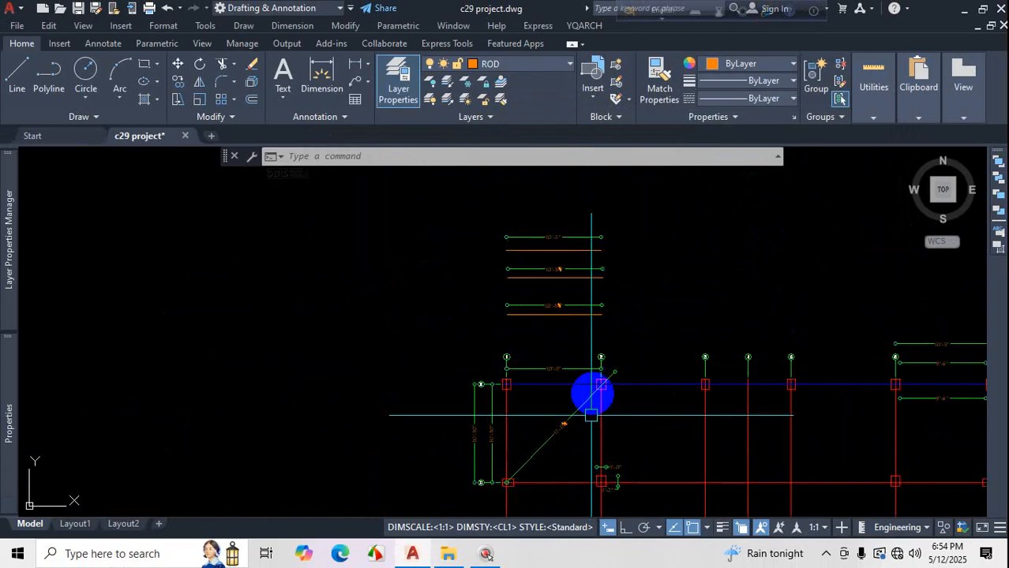
scroll(570, 338, "down", 5)
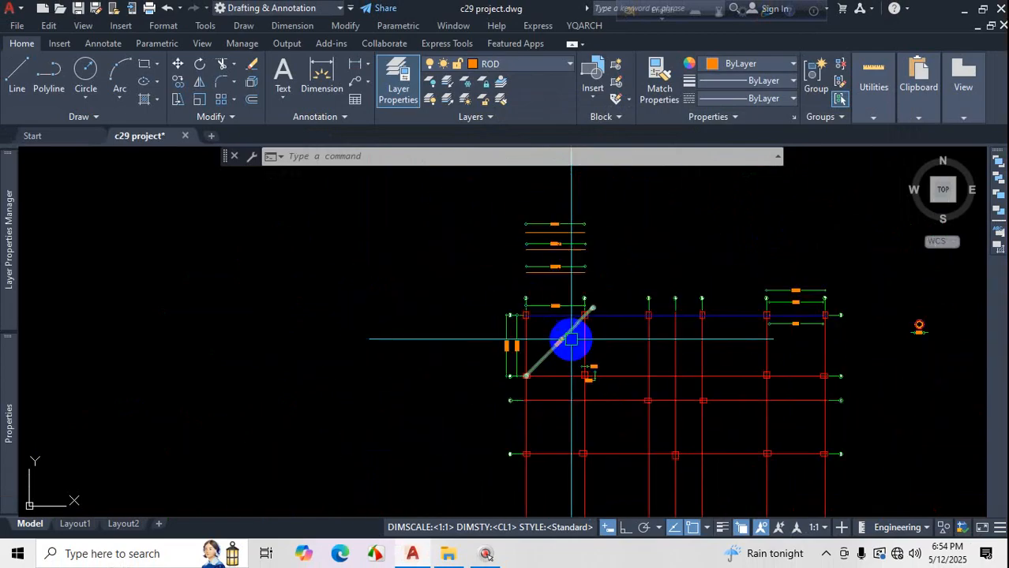
scroll(502, 315, "down", 3)
scroll(734, 323, "up", 5)
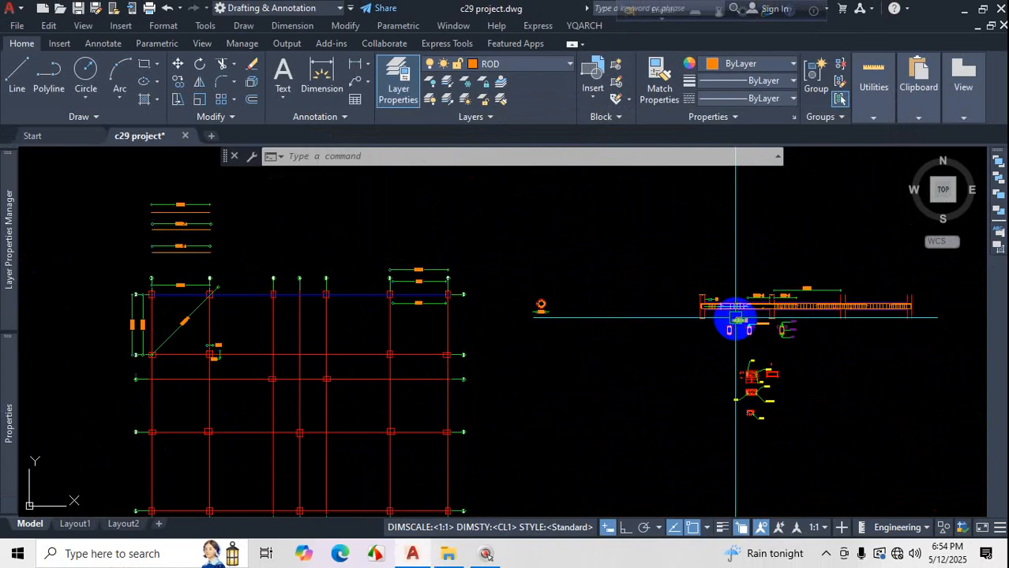
scroll(698, 304, "down", 6)
scroll(608, 398, "up", 5)
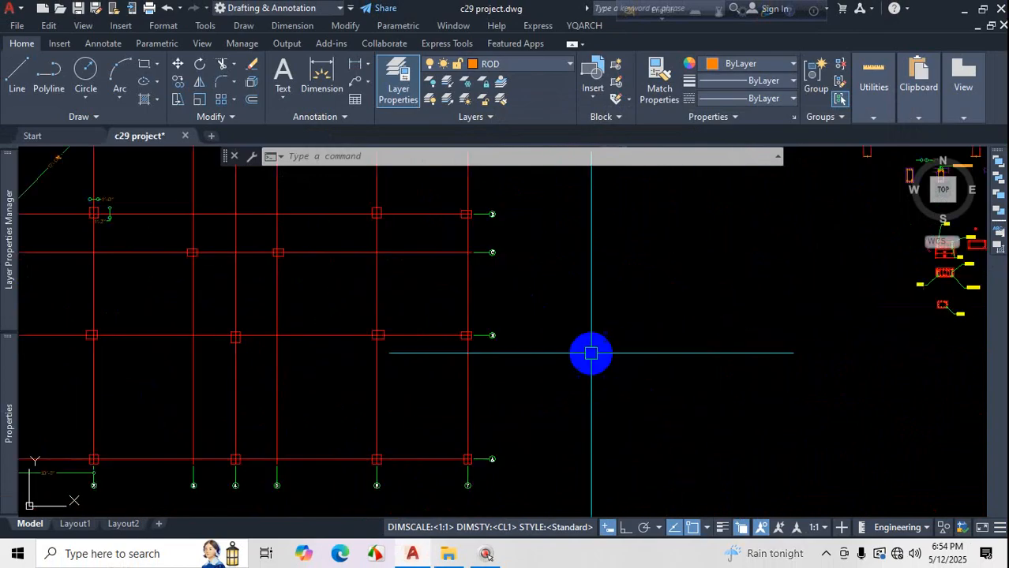
Open dimension style CL1 for modification and check the scale factor of its linear dimensions.
type("D")
key("Return")
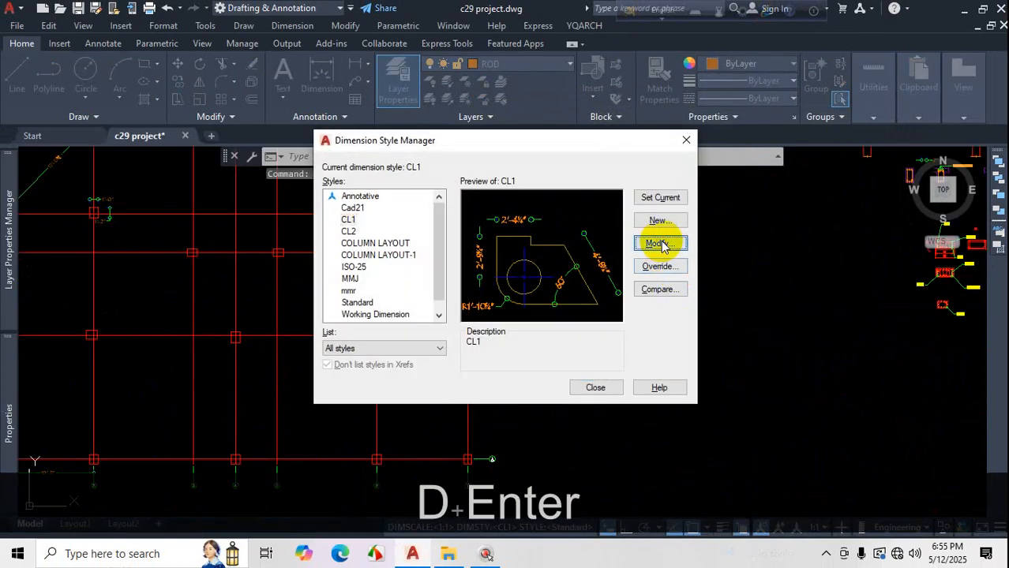
left_click(660, 243)
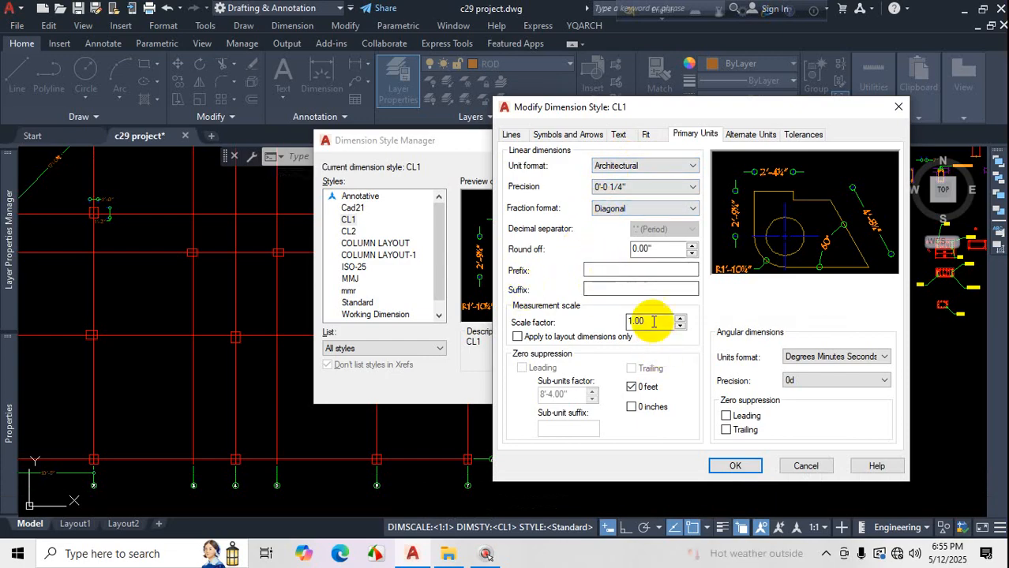
double_click(649, 322)
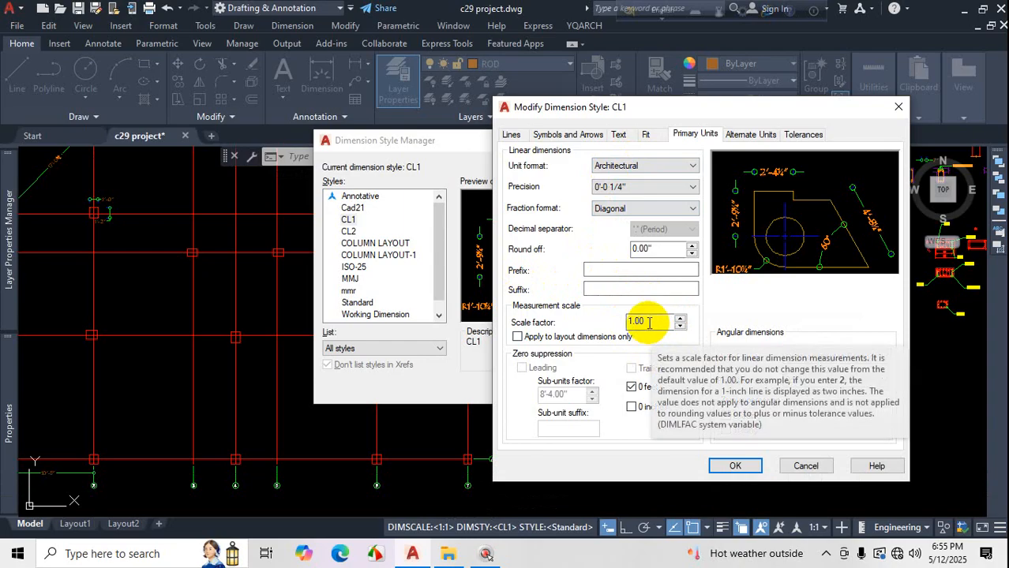
Review the Fit options of dimension style CL1 and close both dimension style dialogs without saving changes.
left_click(647, 133)
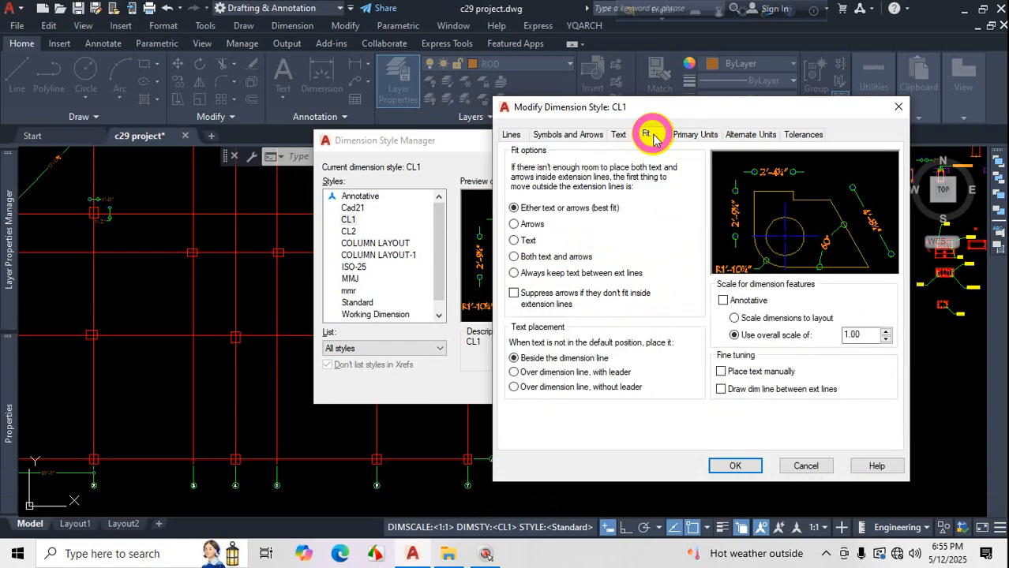
left_click_drag(683, 110, 701, 98)
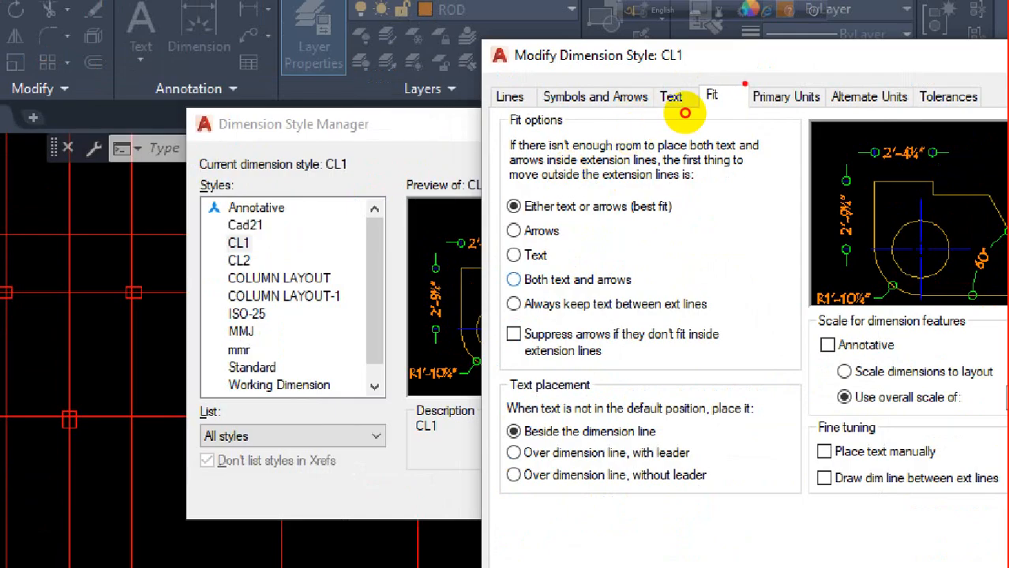
mouse_move(745, 84)
left_mouse_down()
mouse_move(685, 90)
mouse_move(741, 110)
mouse_move(729, 83)
left_mouse_up()
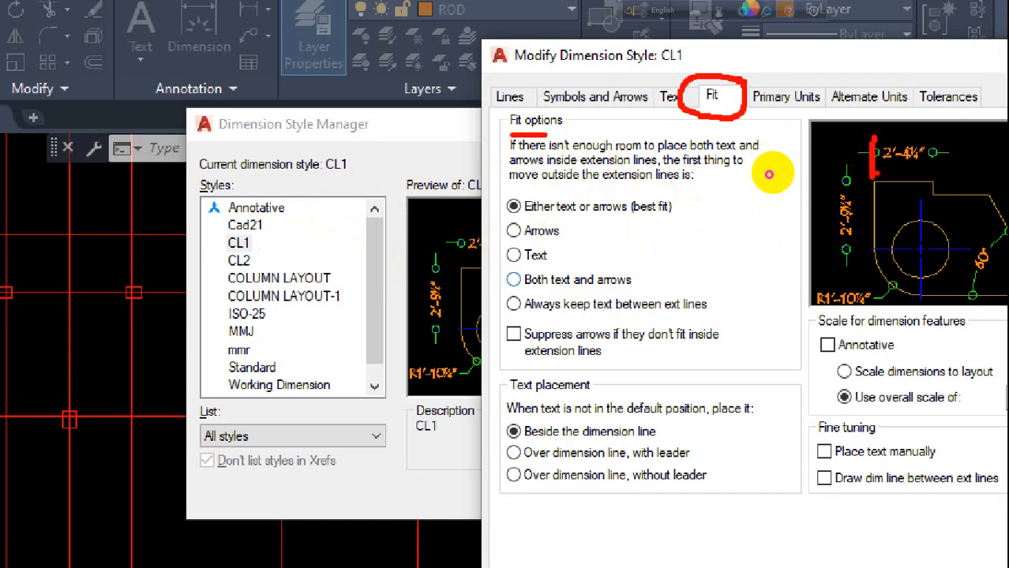
right_click(768, 174)
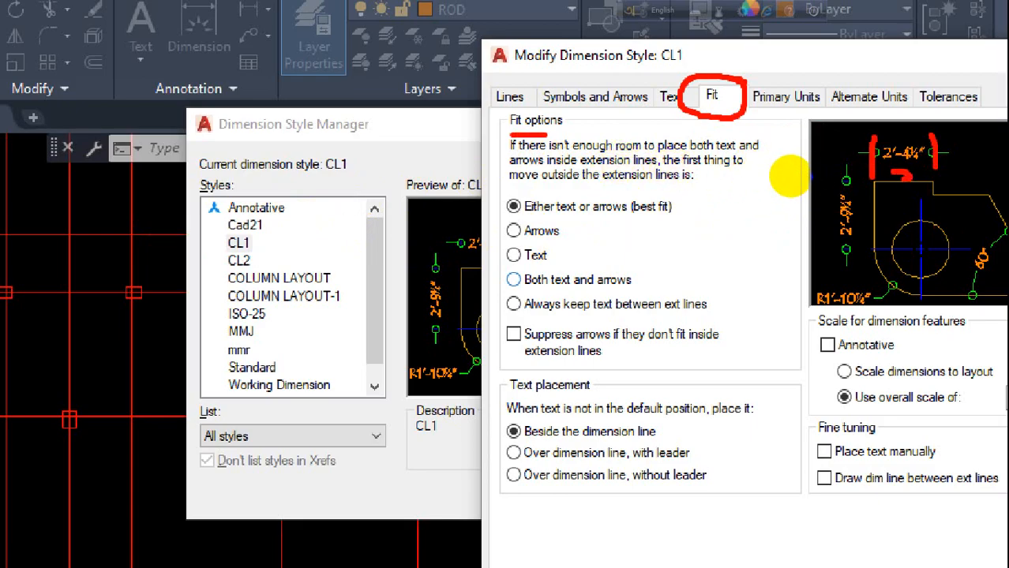
left_click_drag(47, 229, 156, 232)
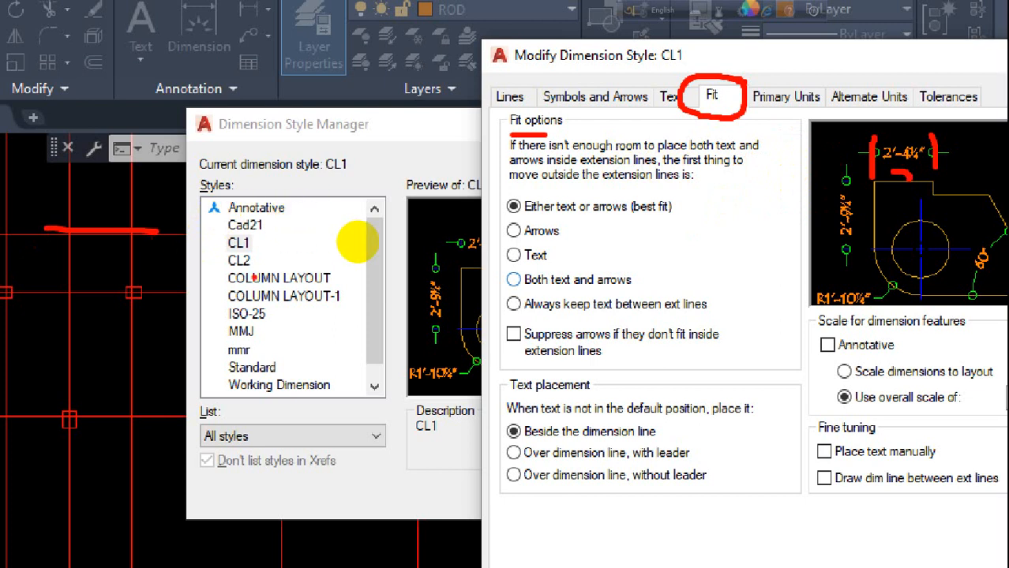
key("Escape")
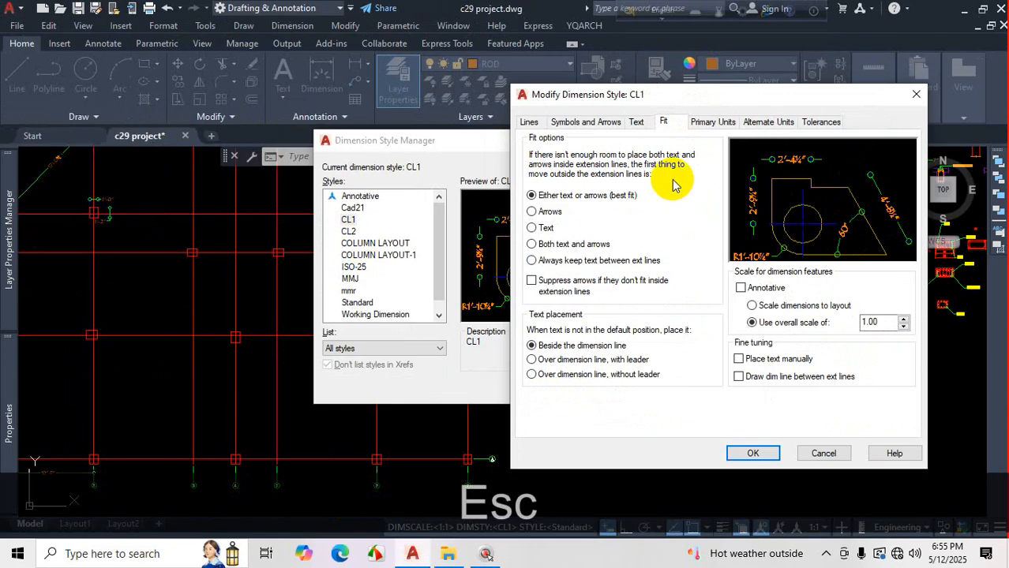
left_click(918, 98)
left_click(686, 139)
Examine the text and end symbols of the dimension between grid lines 1 and 2.
scroll(581, 283, "down", 5)
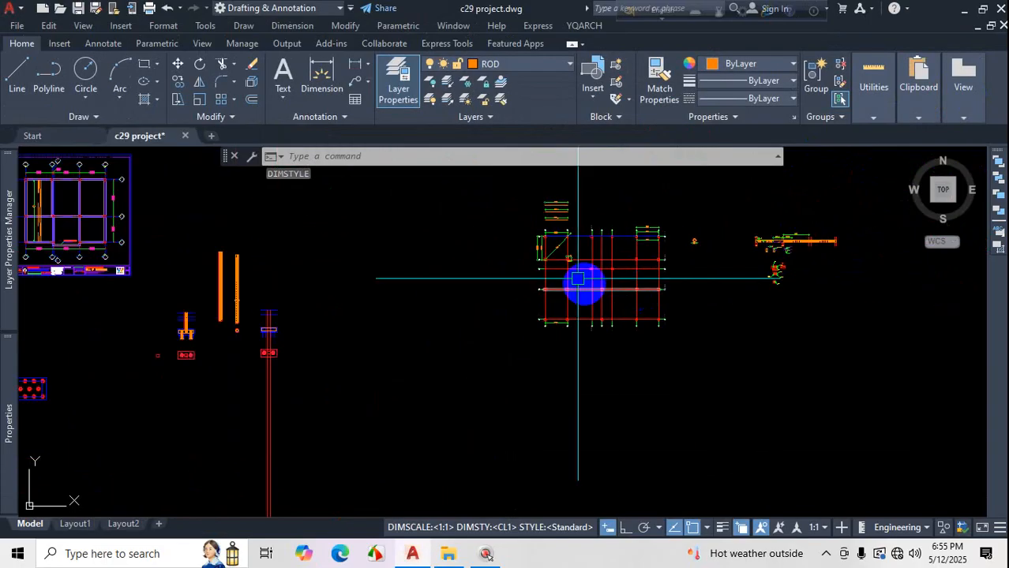
scroll(558, 227, "up", 8)
scroll(692, 387, "up", 2)
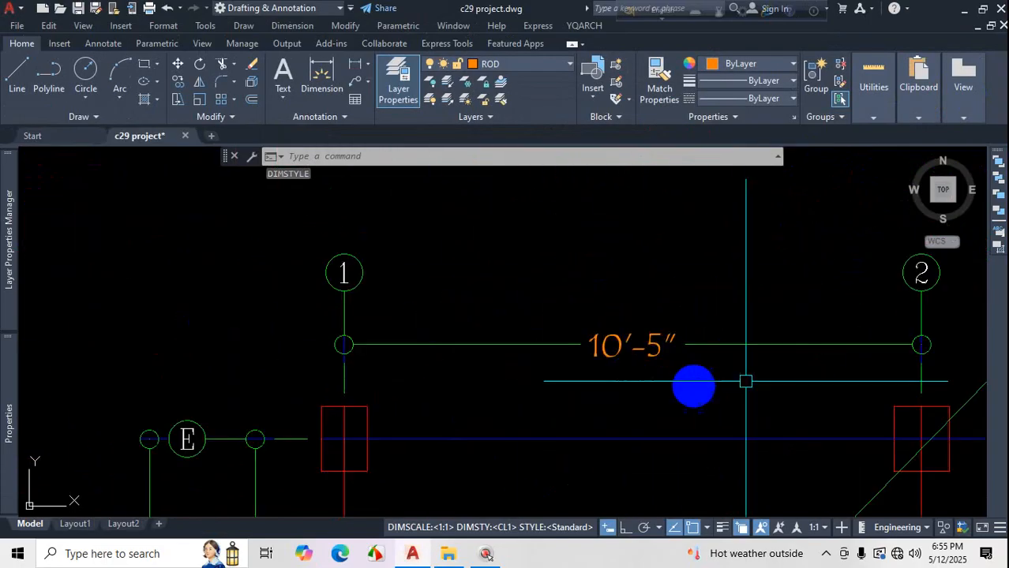
scroll(688, 315, "down", 4)
key("ctrl+1")
left_click(667, 344)
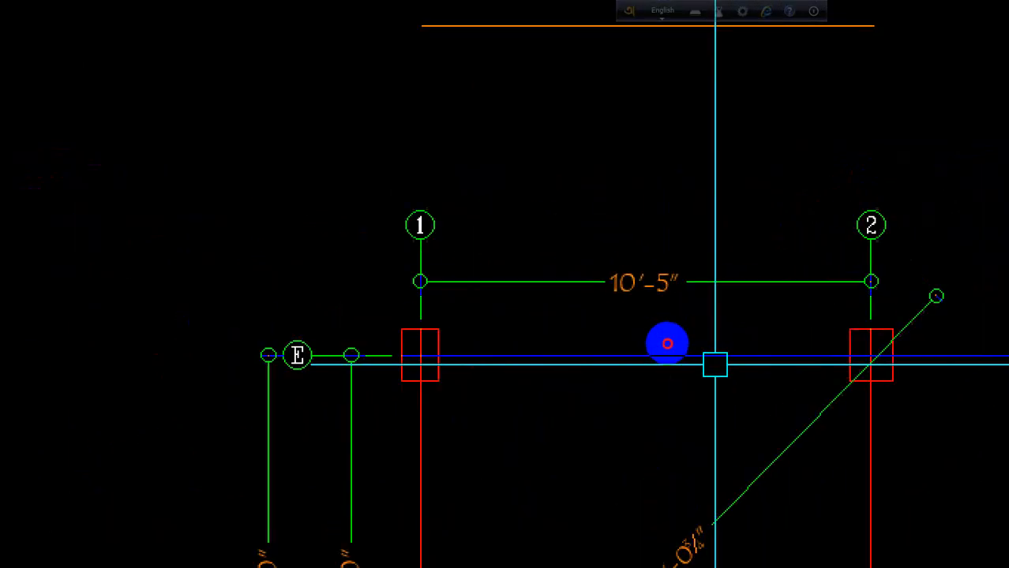
mouse_move(654, 244)
left_mouse_down()
mouse_move(587, 297)
mouse_move(697, 279)
mouse_move(663, 262)
left_mouse_up()
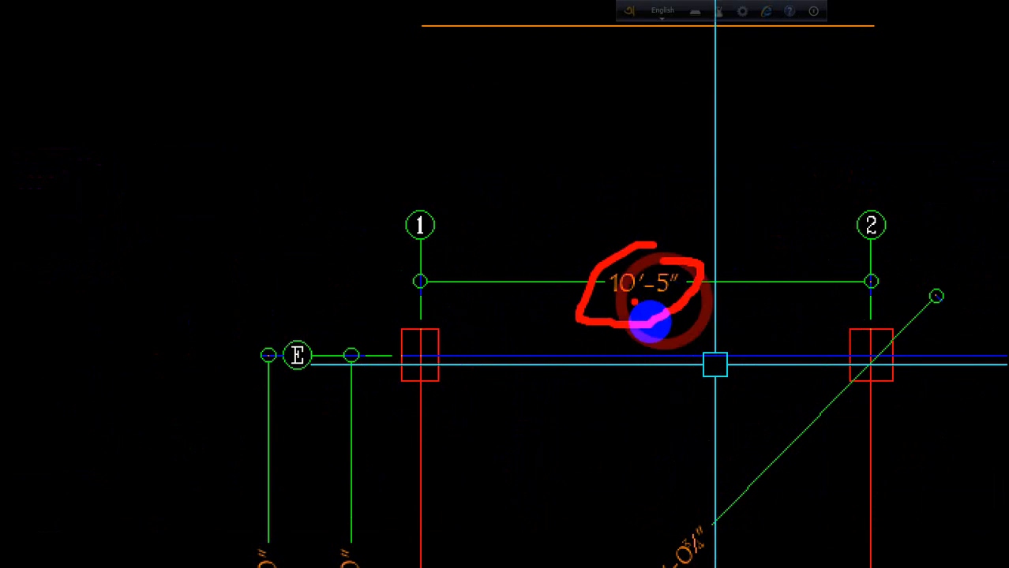
mouse_move(663, 296)
left_mouse_down()
mouse_move(640, 293)
mouse_move(661, 296)
left_mouse_up()
left_click_drag(433, 276, 451, 299)
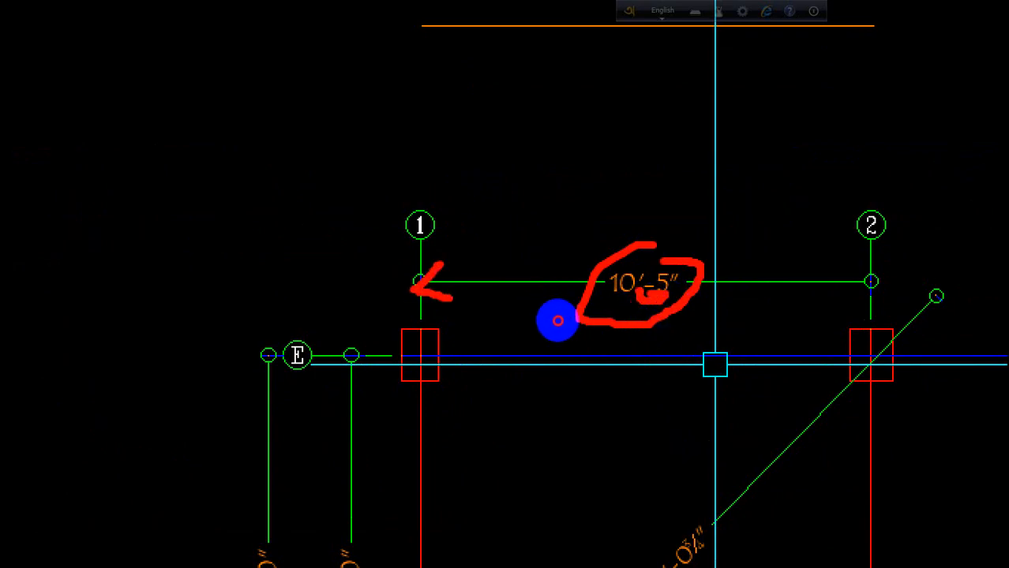
key("Escape")
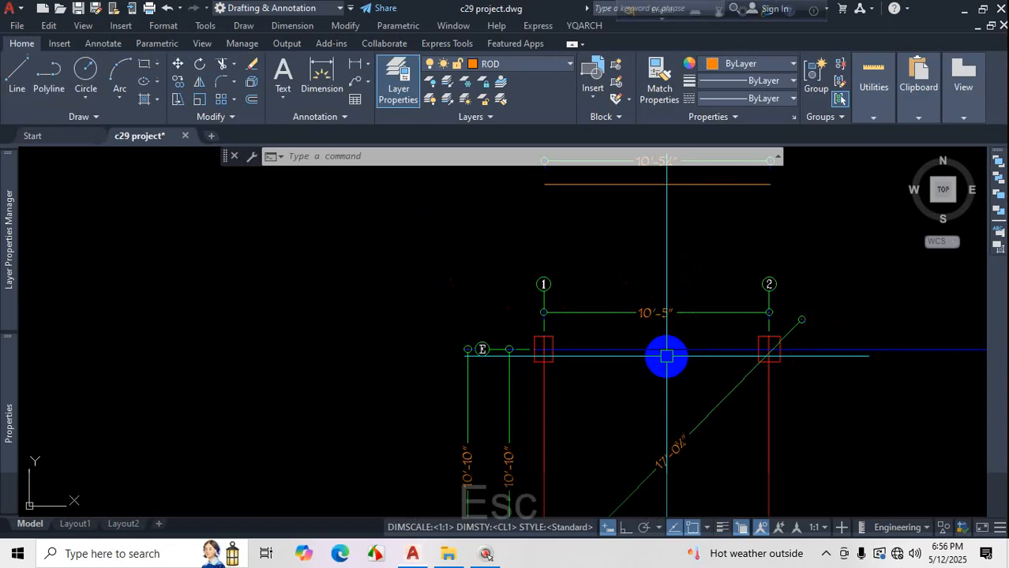
Set the first and second arrowheads of dimension style CL1 to Closed filled and close the Dimension Style Manager.
scroll(636, 394, "up", 3)
type("D")
key("Return")
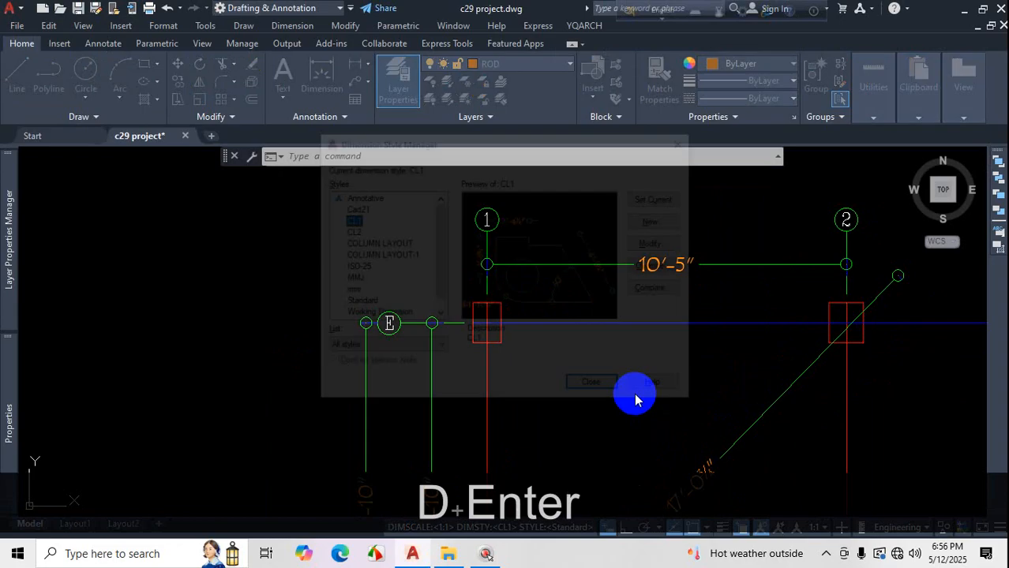
left_click(659, 242)
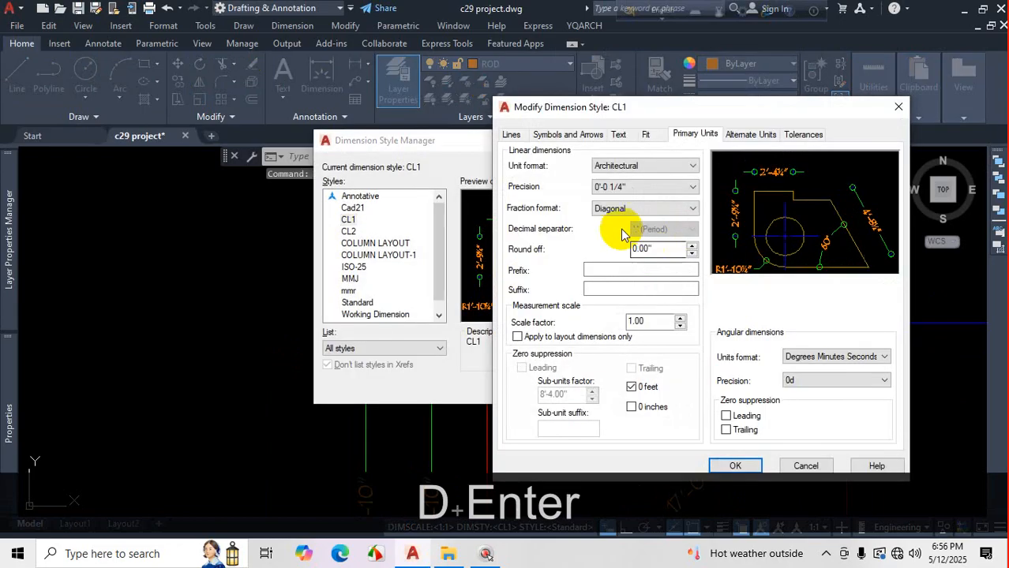
left_click(580, 135)
left_click(563, 181)
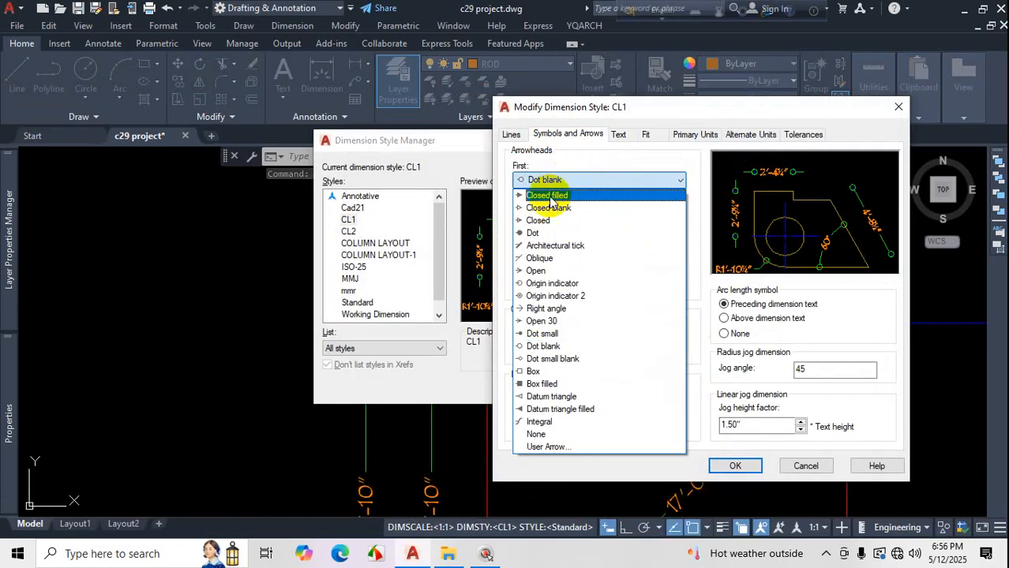
left_click(548, 195)
left_click(734, 465)
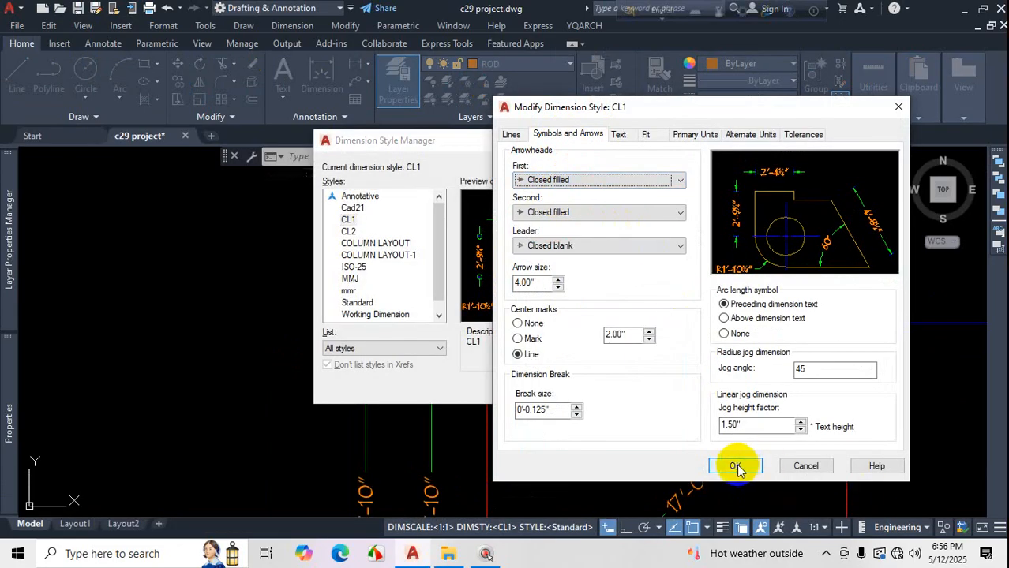
left_click(595, 387)
Inspect the arrowhead at grid line 2 and the text of the dimension between grid lines 1 and 2.
scroll(860, 253, "up", 3)
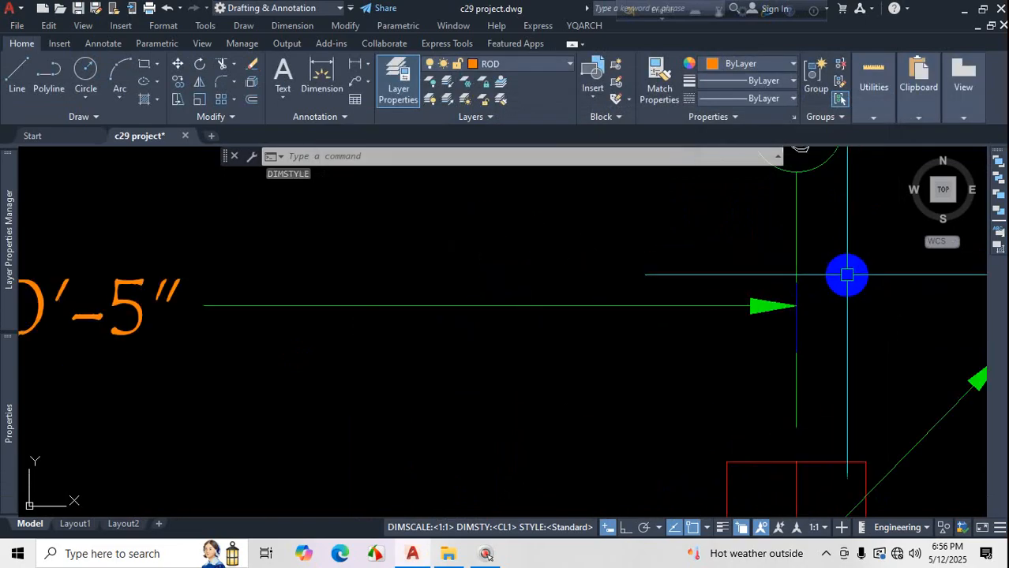
scroll(860, 331, "down", 2)
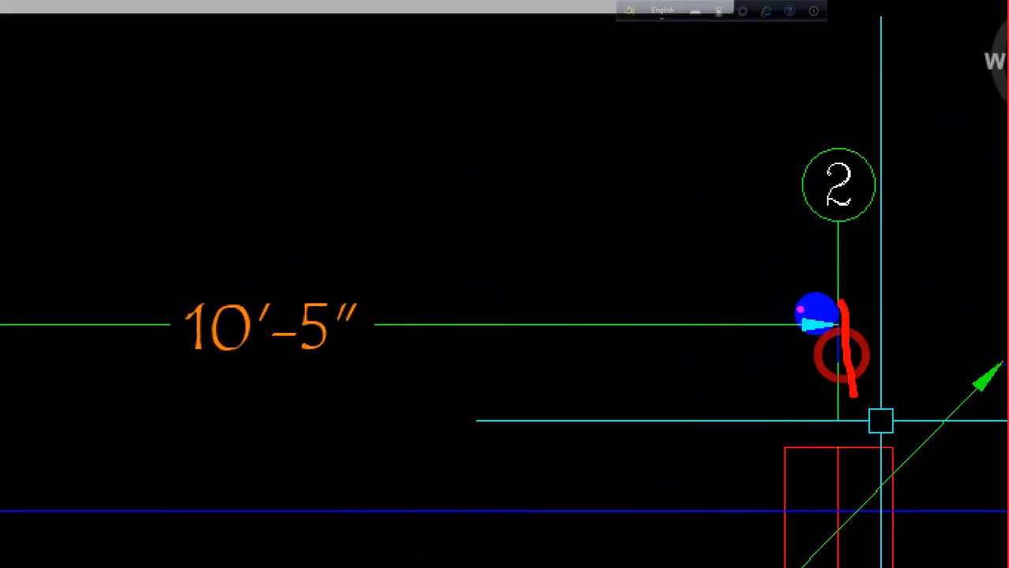
left_click_drag(796, 301, 817, 300)
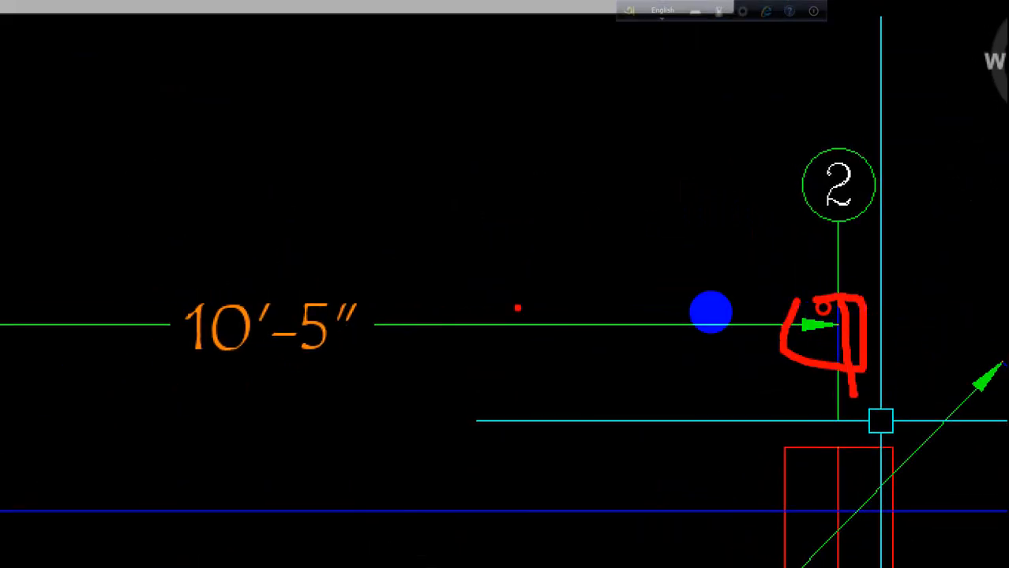
mouse_move(211, 257)
left_mouse_down()
mouse_move(201, 262)
mouse_move(241, 227)
left_mouse_up()
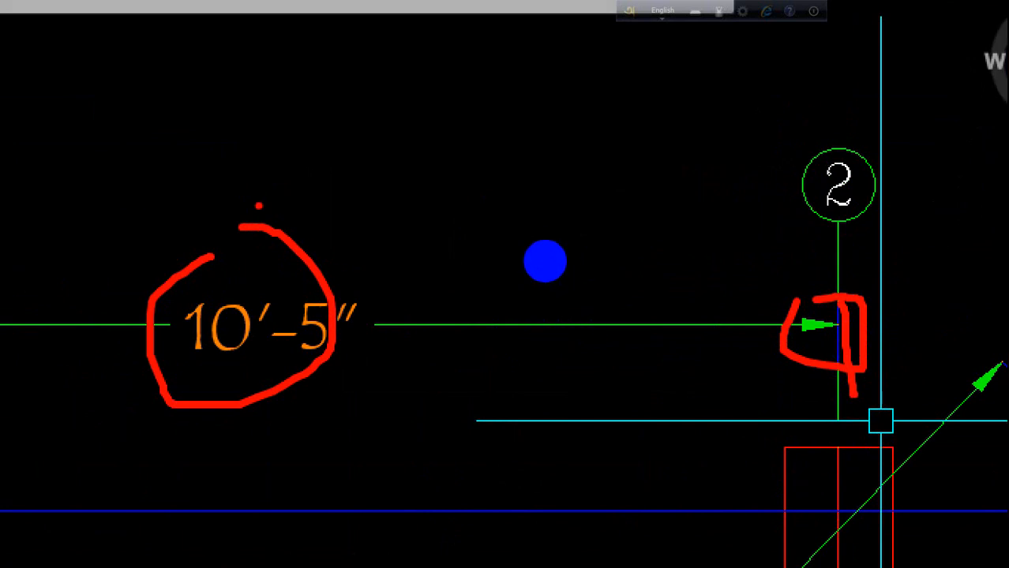
Delete the 1'-0" and 1'-2" dimensions of the column at grid lines 2 and D.
key("Escape")
scroll(543, 245, "down", 4)
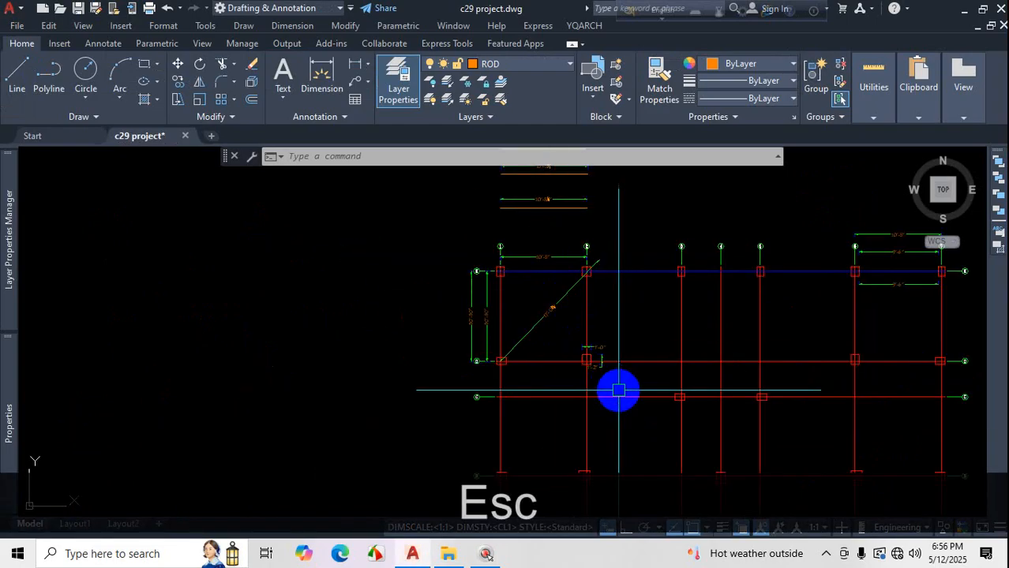
scroll(611, 364, "up", 5)
left_click(649, 257)
left_click(581, 304)
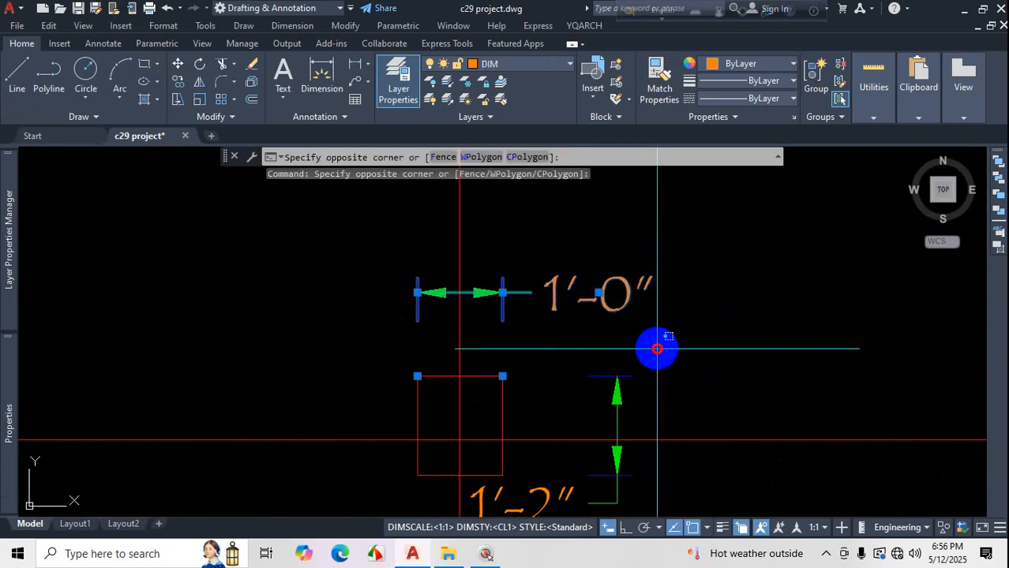
left_click(574, 378)
key("Delete")
scroll(623, 394, "down", 3)
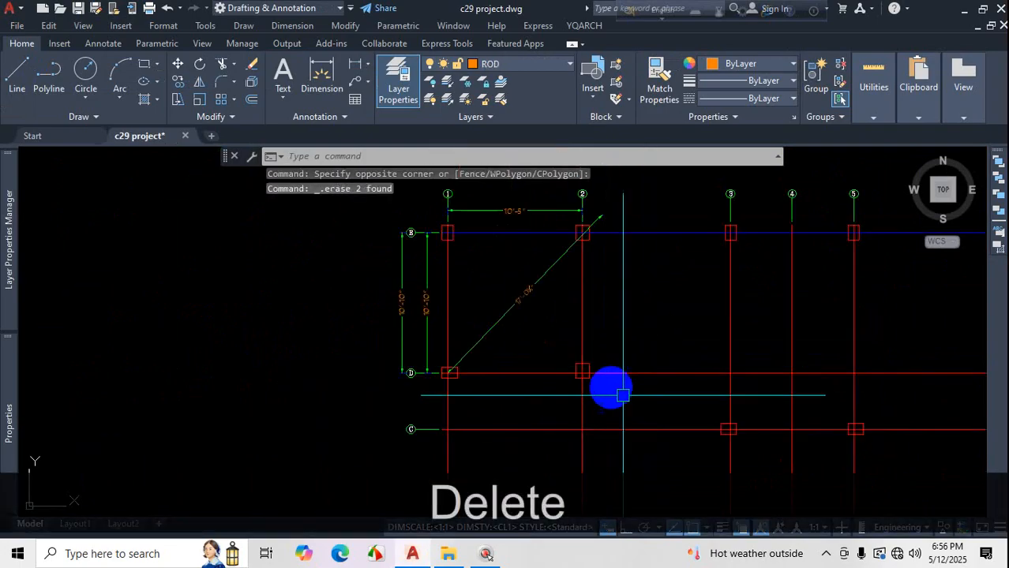
Dimension the horizontal distance from grid line 2 to the right edge of the column at grid D, placing it above the column.
scroll(635, 399, "up", 7)
scroll(695, 378, "down", 3)
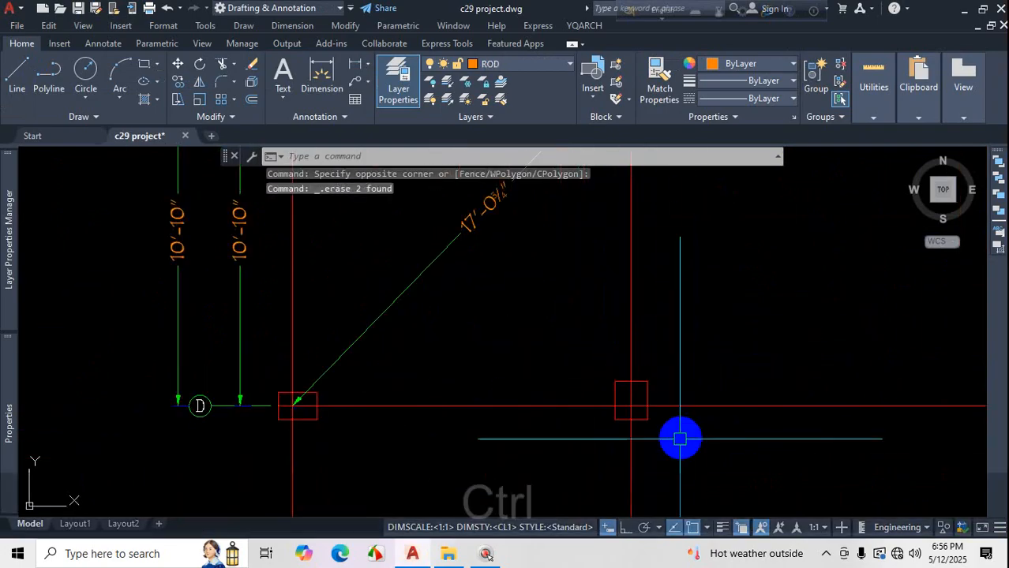
key("ctrl+1")
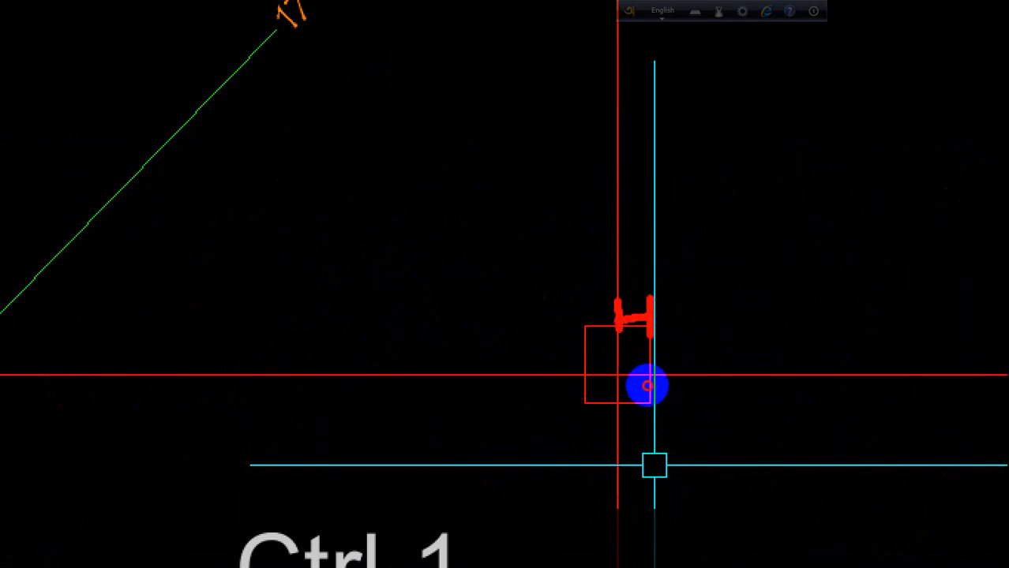
key("Escape")
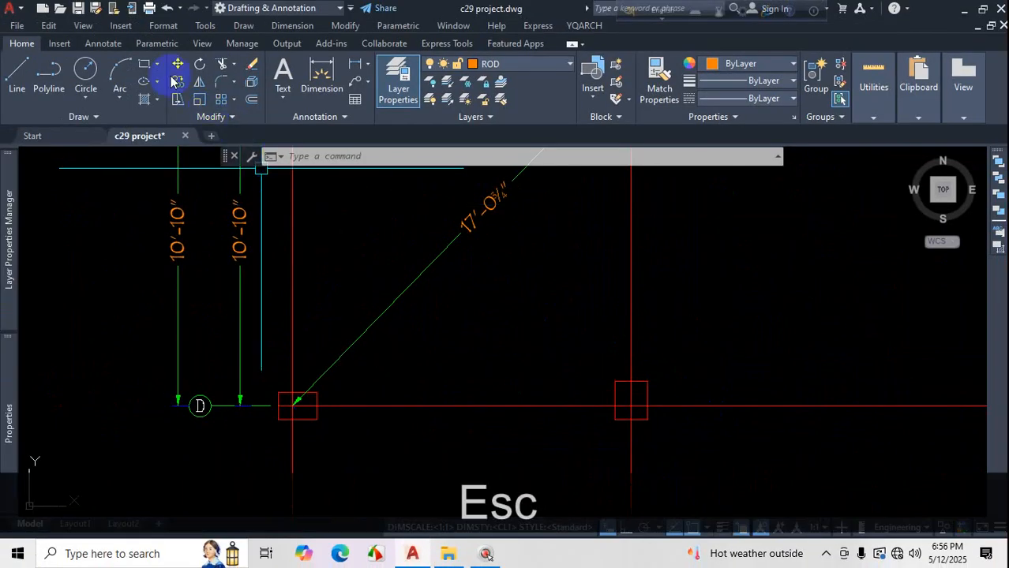
left_click(321, 77)
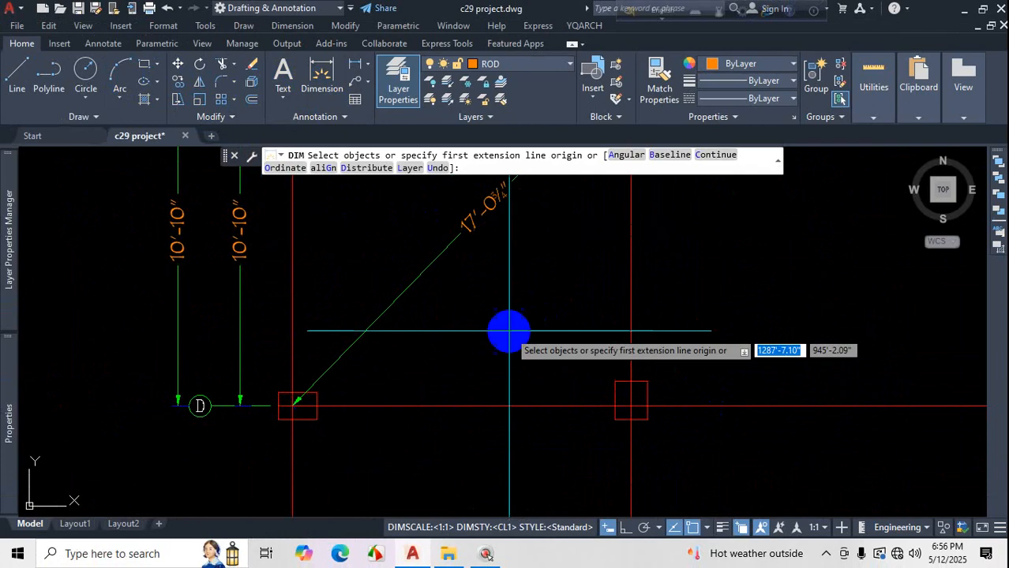
scroll(632, 391, "up", 2)
scroll(632, 391, "up", 2)
left_click(614, 345)
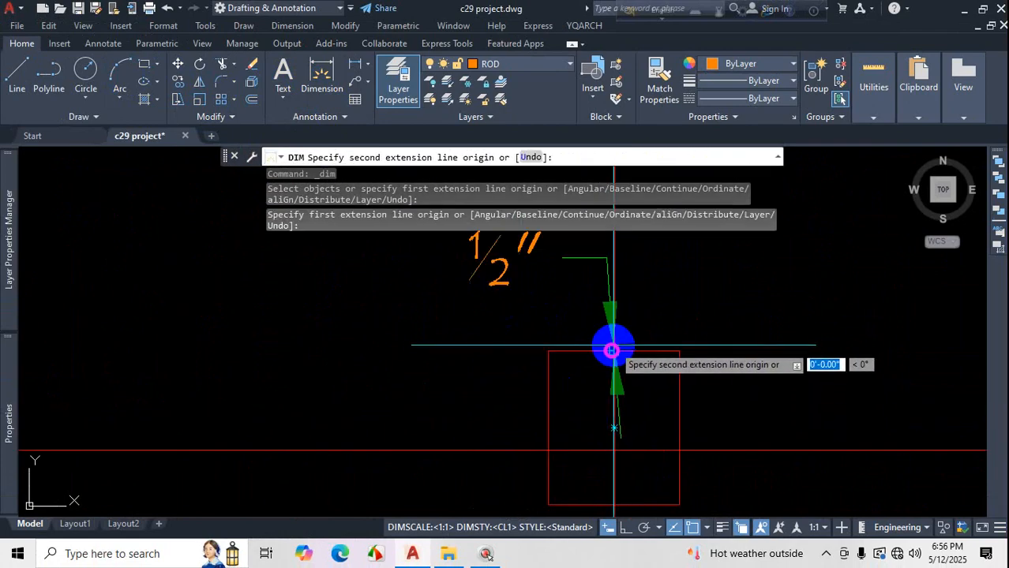
left_click(678, 349)
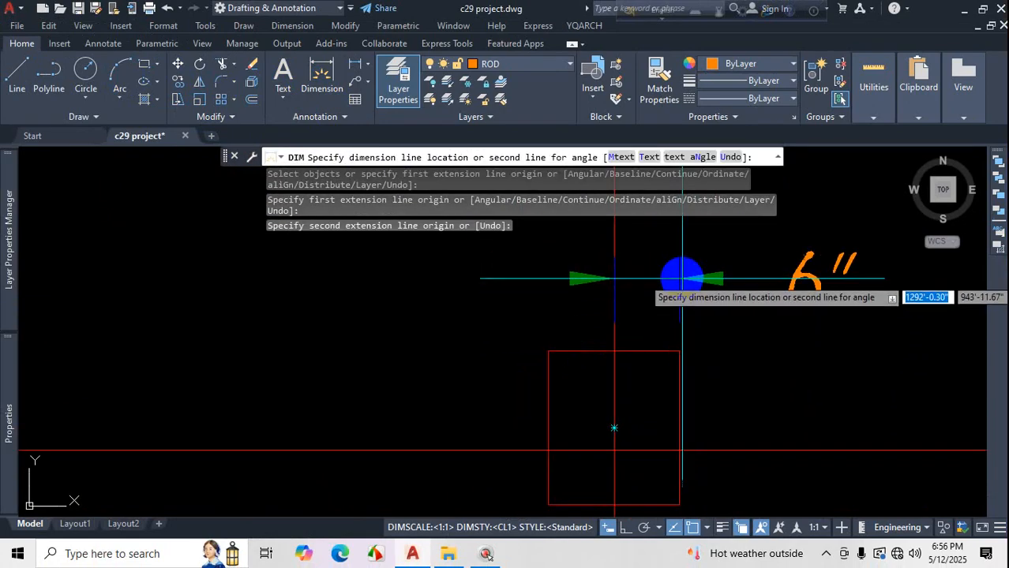
left_click(680, 271)
key("Escape")
scroll(736, 343, "down", 3)
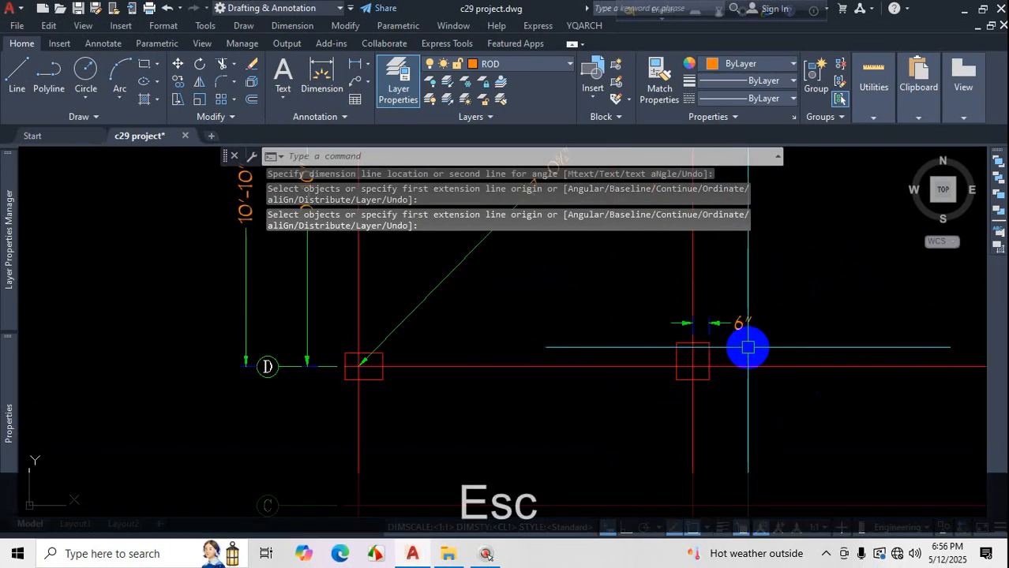
Examine the arrowheads, text and extension line gap of the new dimension above the column at grid lines 2 and D.
scroll(746, 348, "up", 2)
scroll(678, 275, "up", 3)
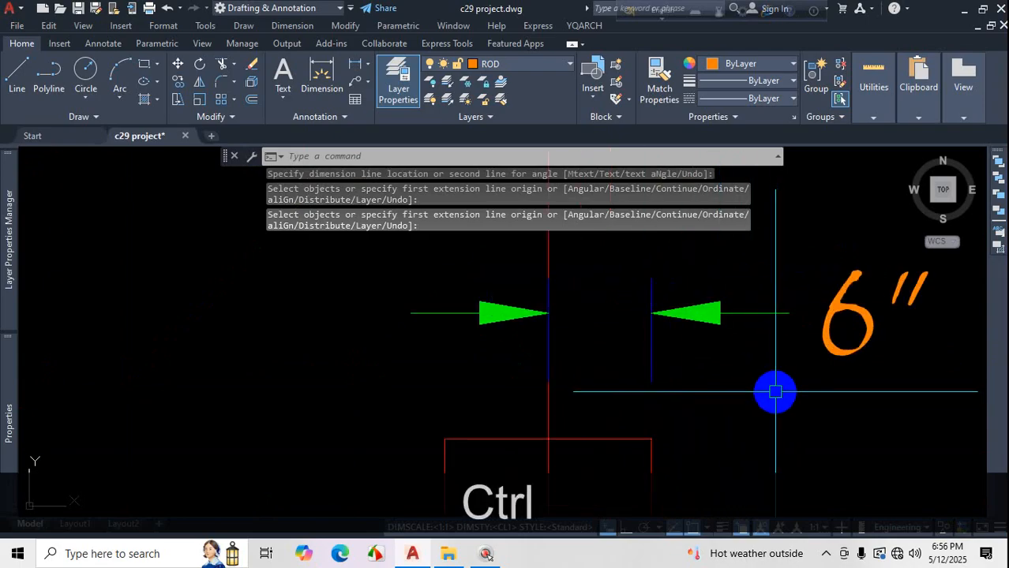
key("ctrl+1")
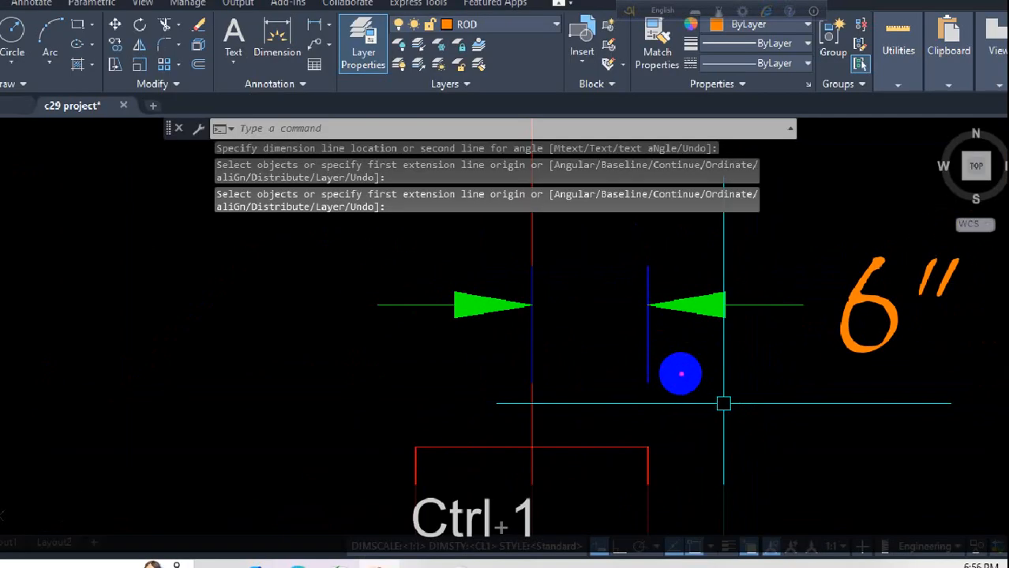
mouse_move(690, 285)
left_mouse_down()
mouse_move(657, 330)
mouse_move(702, 304)
left_mouse_up()
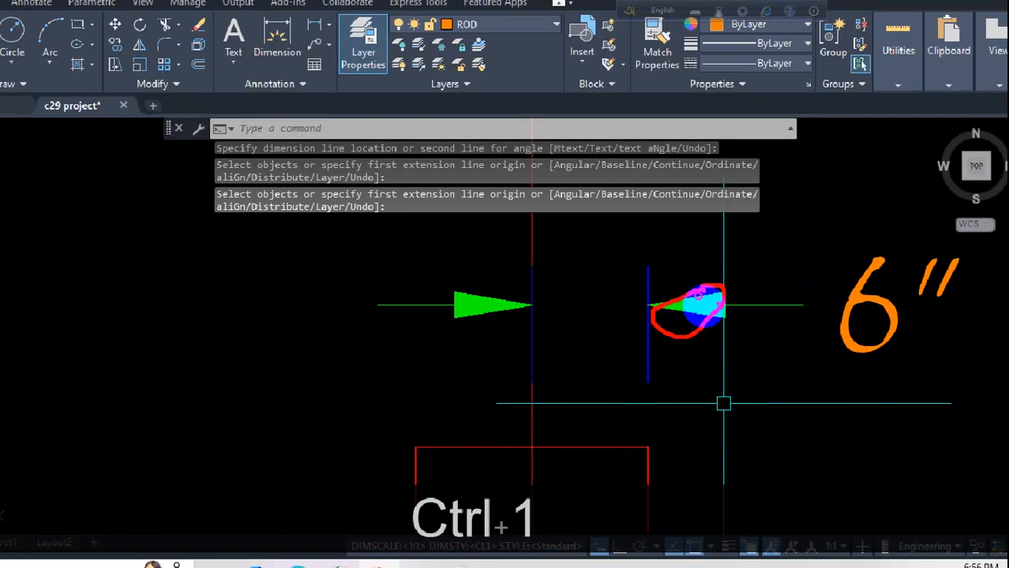
mouse_move(883, 266)
left_mouse_down()
mouse_move(874, 333)
mouse_move(861, 261)
left_mouse_up()
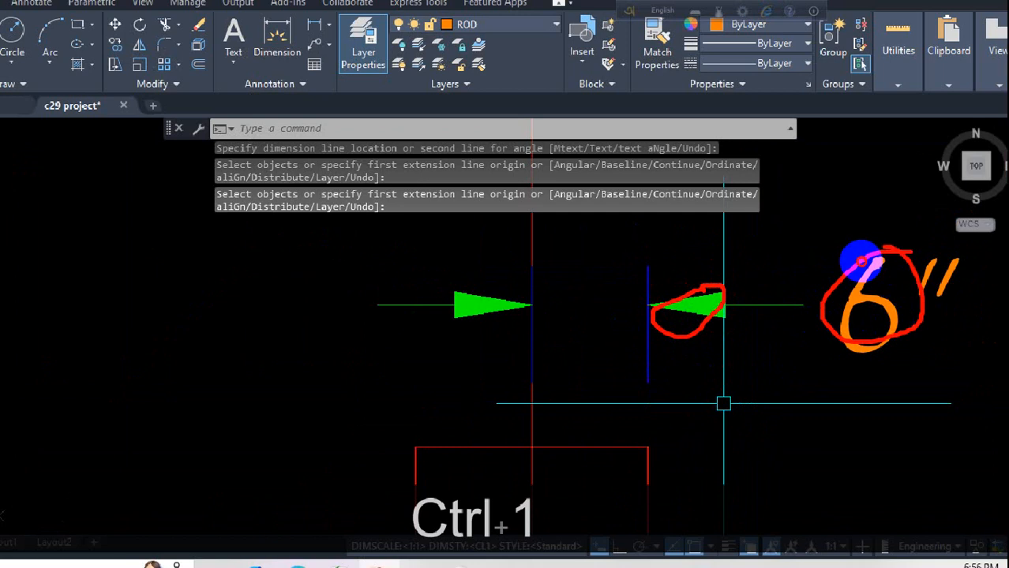
mouse_move(534, 302)
left_mouse_down()
mouse_move(659, 302)
mouse_move(660, 312)
left_mouse_up()
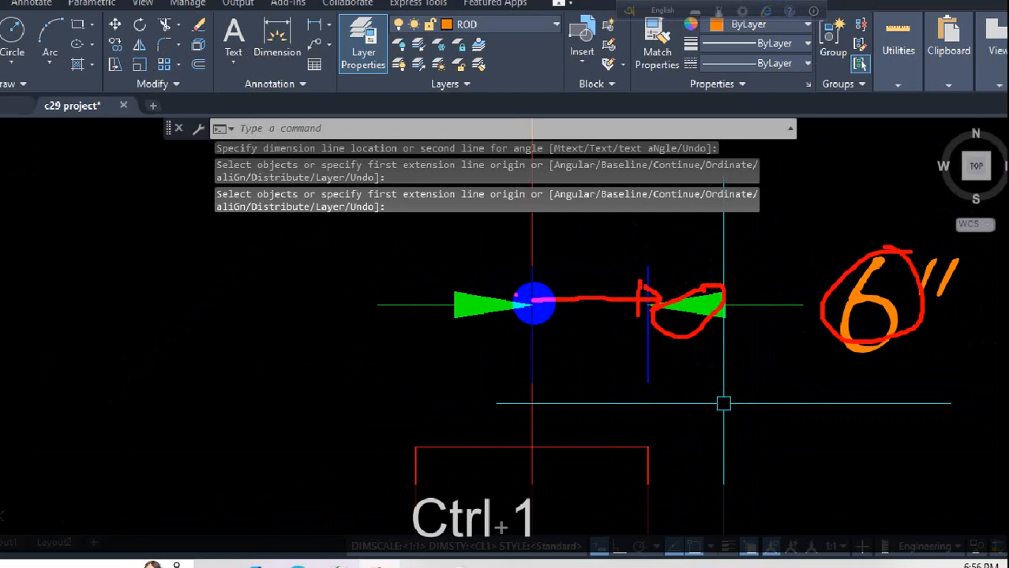
key("Escape")
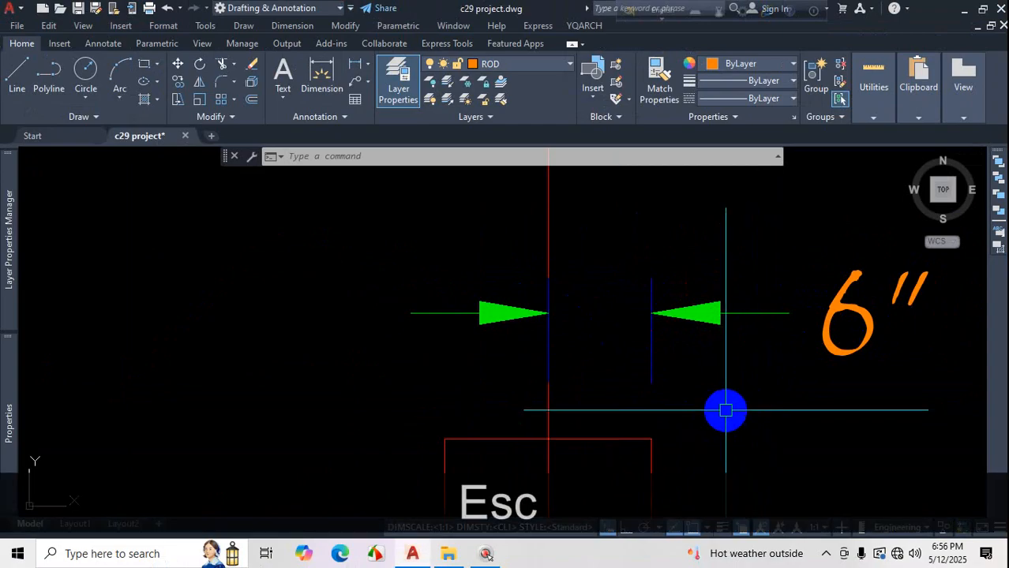
Review the arrow size and text height of dimension style CL1.
type("D")
key("Return")
left_click(654, 241)
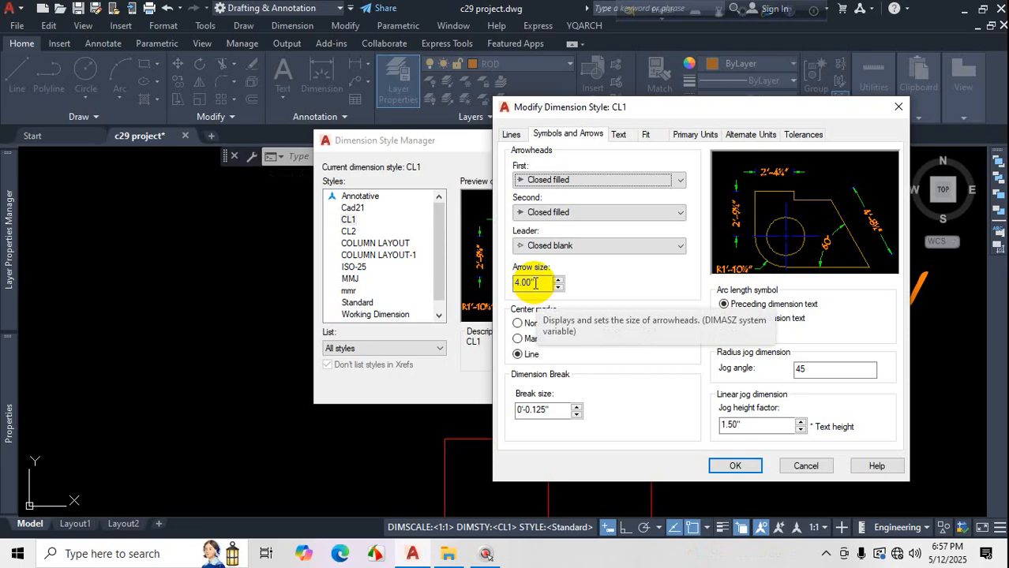
left_click(618, 135)
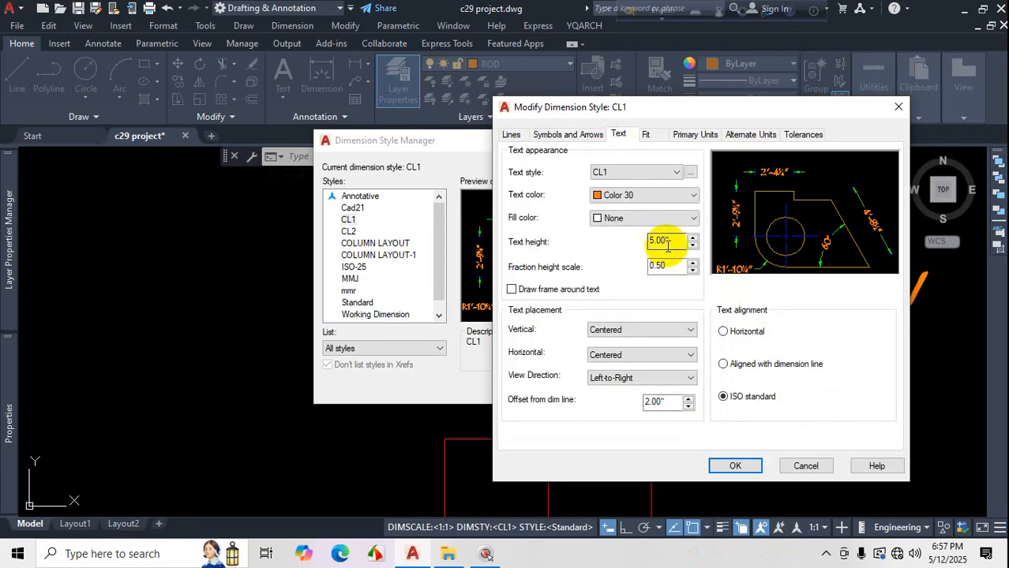
left_click(733, 466)
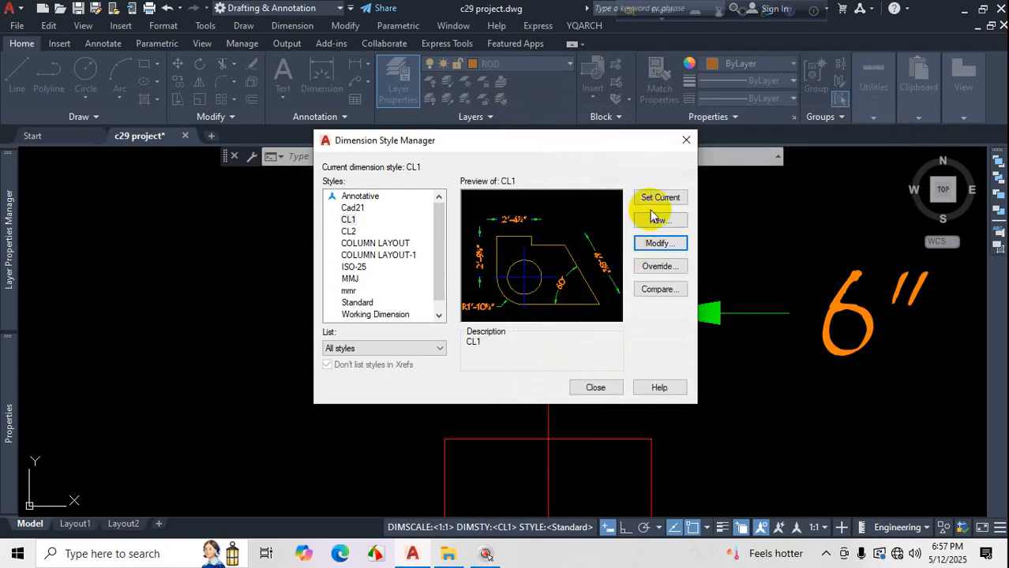
Set the Fit option of dimension style CL1 to Arrows and close the Dimension Style Manager.
left_click(662, 246)
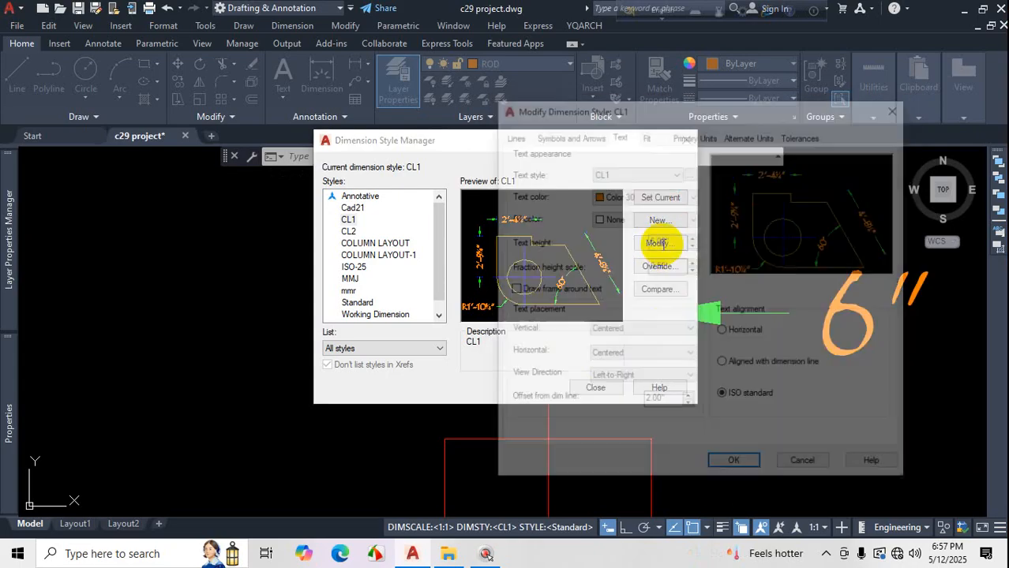
left_click(652, 137)
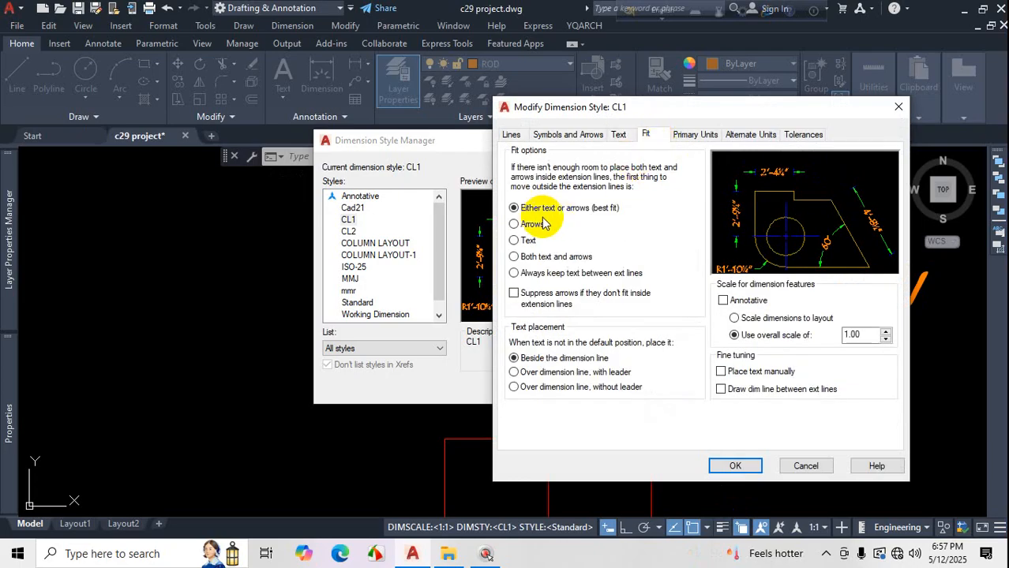
key("ctrl+1")
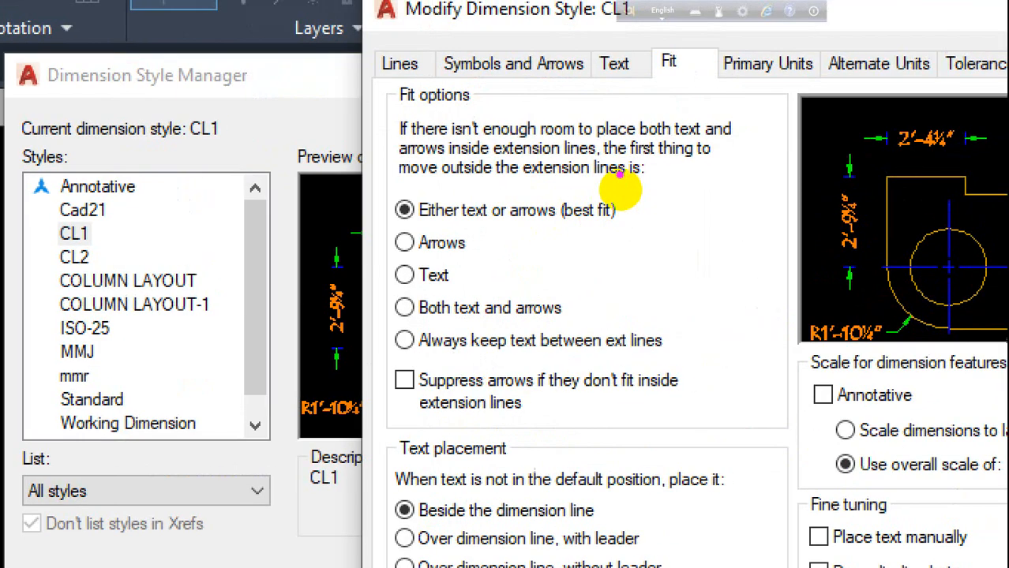
left_click_drag(409, 184, 626, 190)
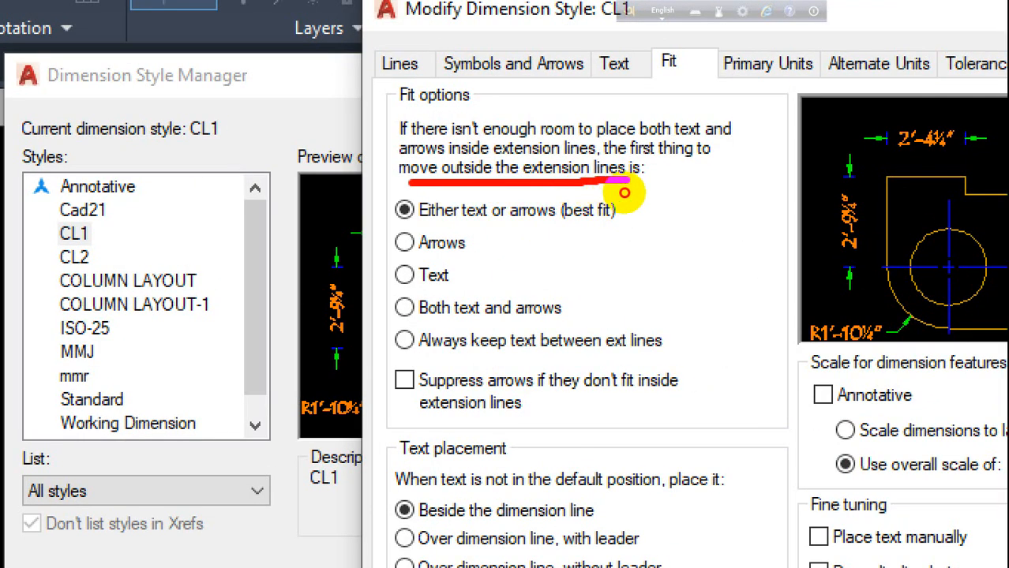
left_click_drag(540, 216, 596, 216)
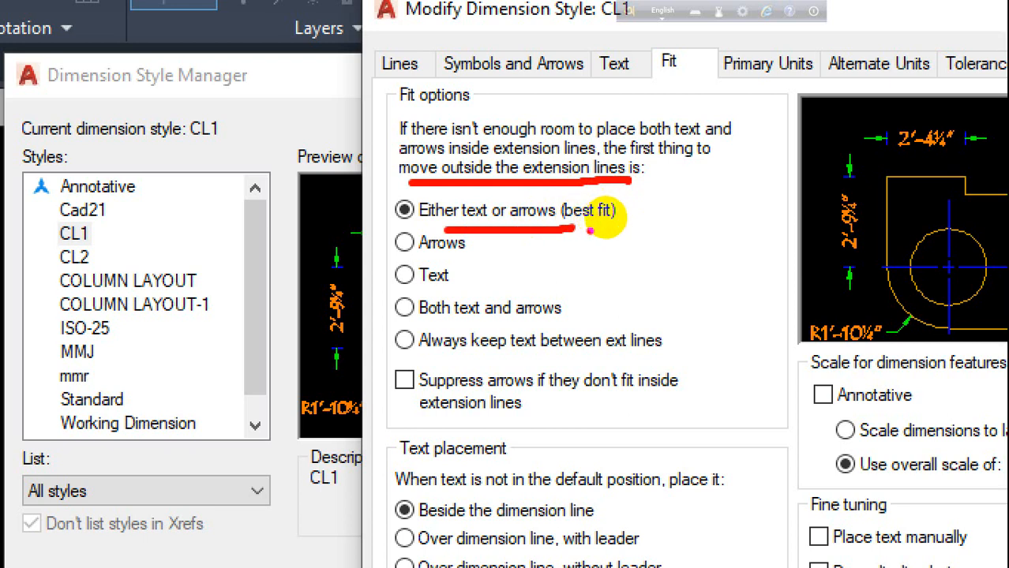
left_click_drag(386, 186, 386, 221)
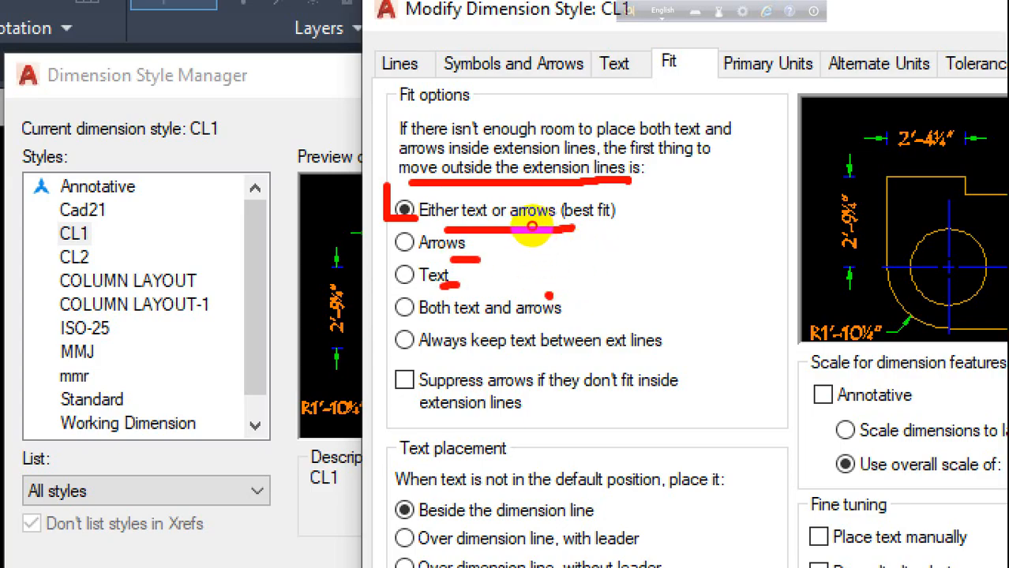
key("Escape")
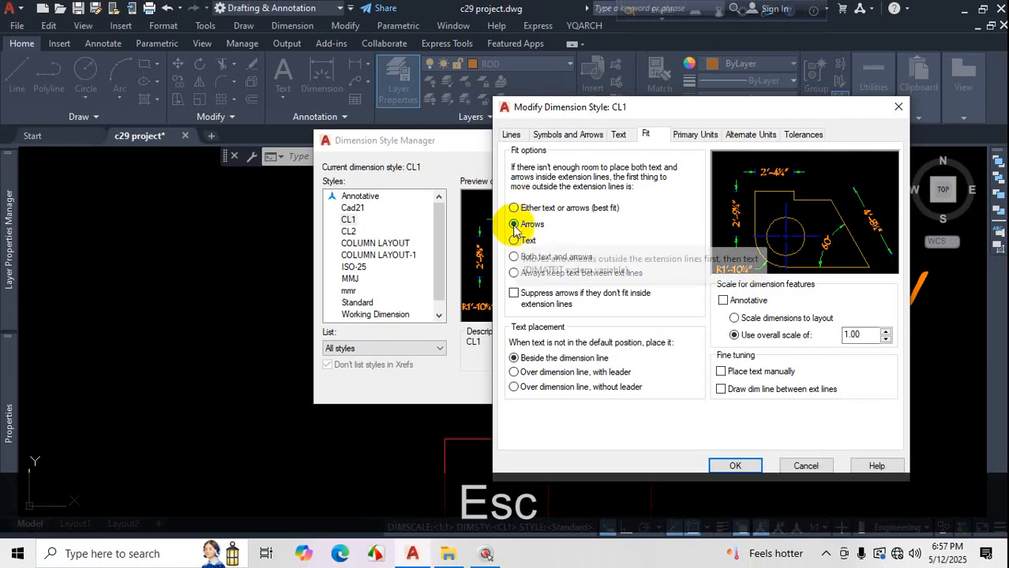
left_click(736, 463)
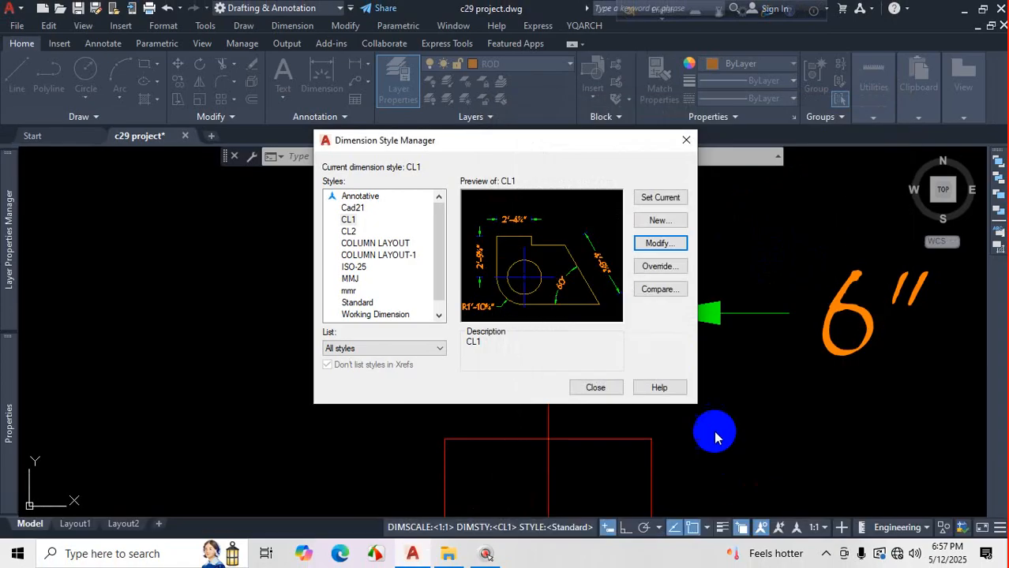
left_click(596, 387)
Check how the Arrows fit option affects the small dimension above the column at grid lines 2 and D.
scroll(561, 364, "down", 6)
scroll(567, 359, "down", 6)
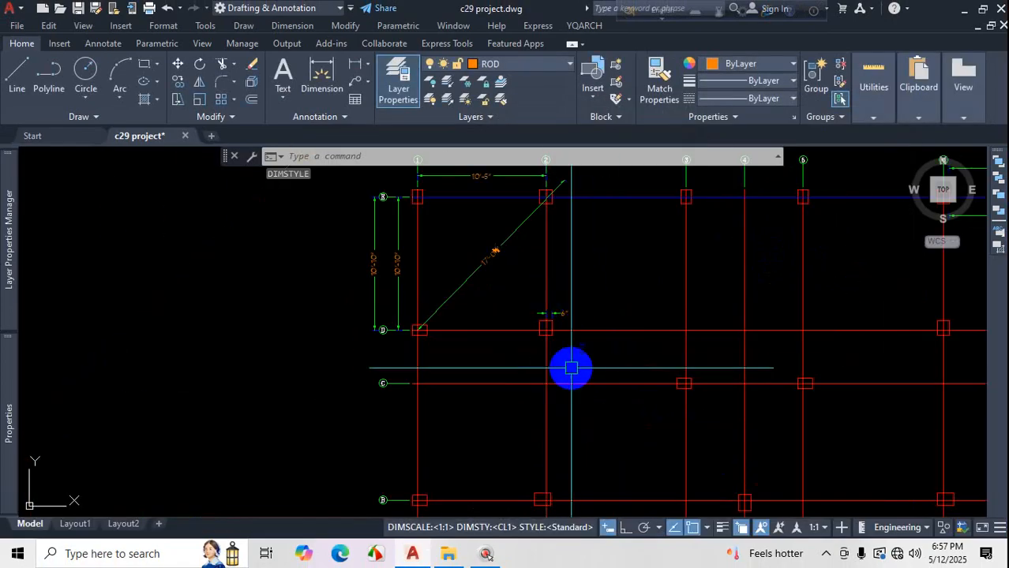
scroll(556, 317, "up", 6)
scroll(557, 317, "up", 2)
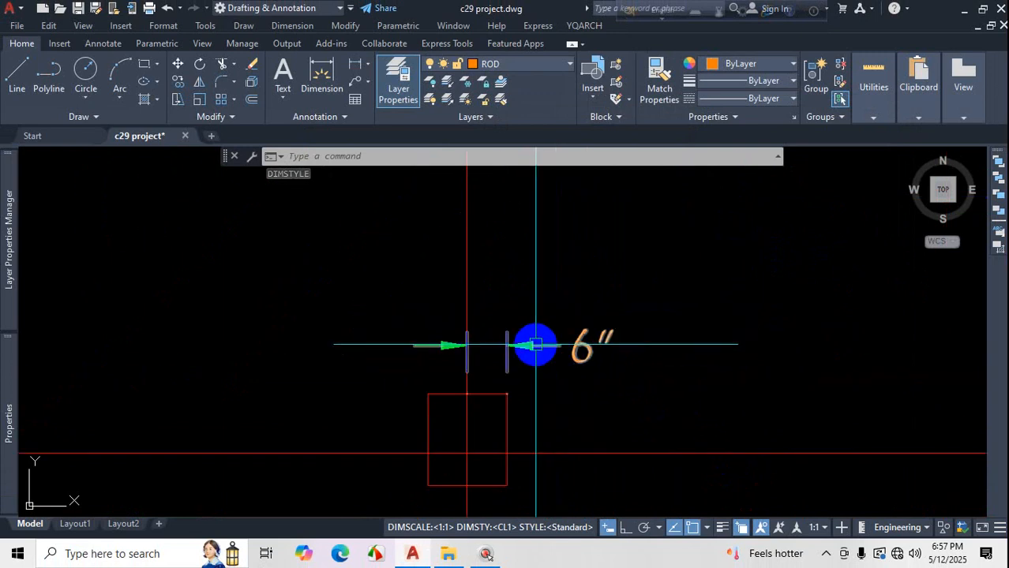
scroll(531, 348, "up", 4)
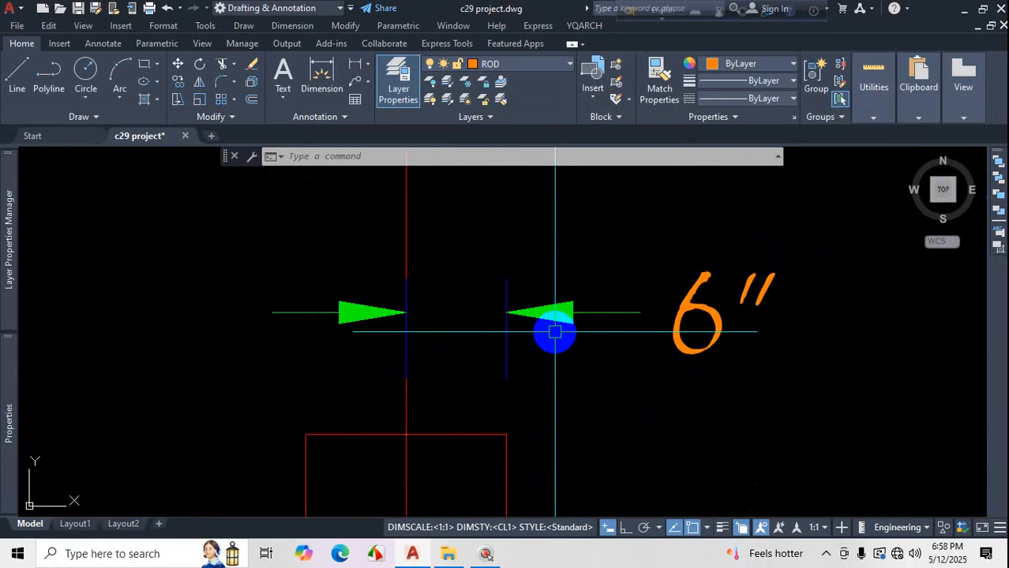
scroll(578, 377, "down", 3)
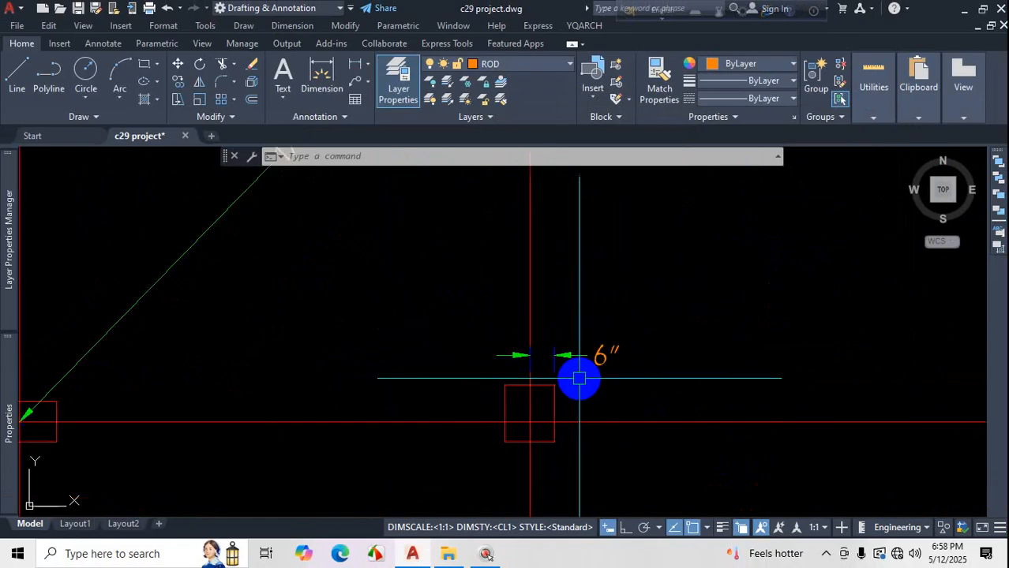
Set the arrow size of dimension style CL1 to 2" and make the style current.
scroll(578, 381, "up", 1)
type("d")
key("Return")
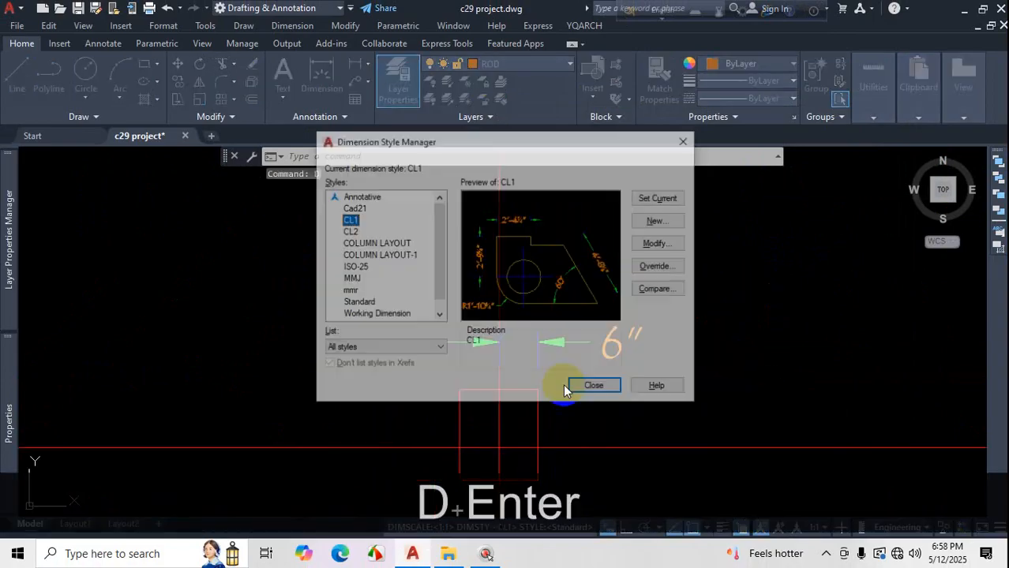
left_click(661, 247)
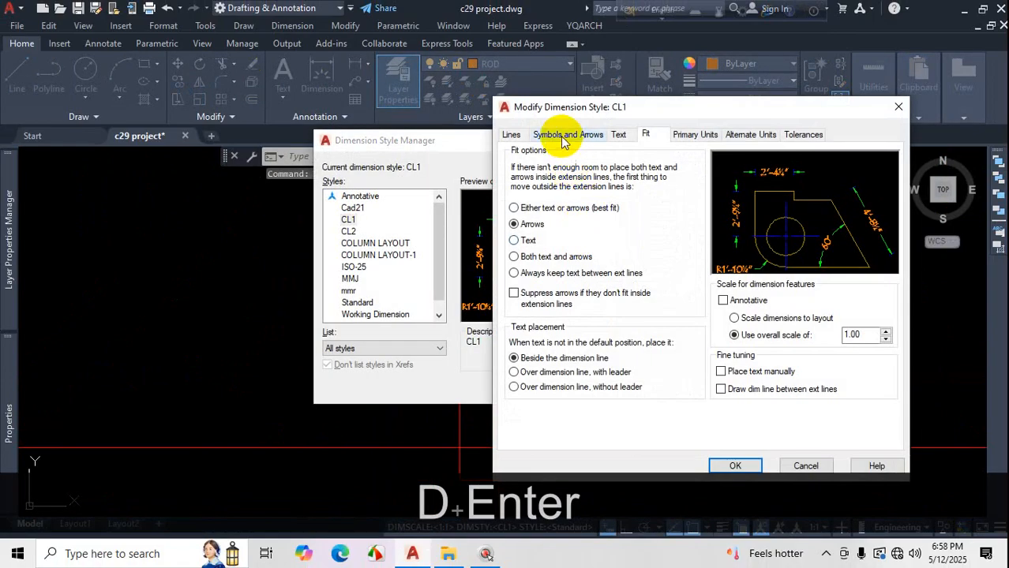
left_click(566, 136)
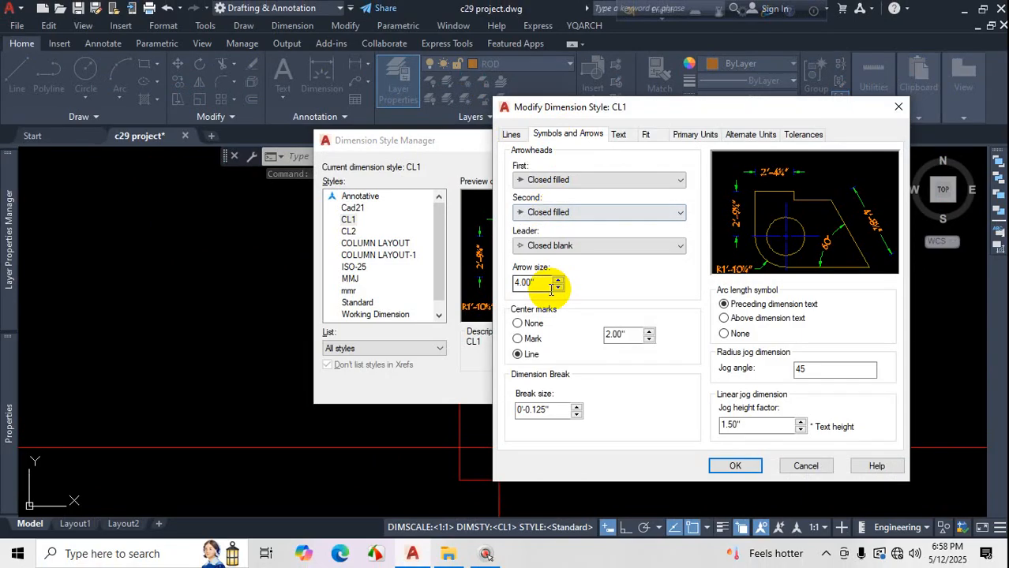
type("2")
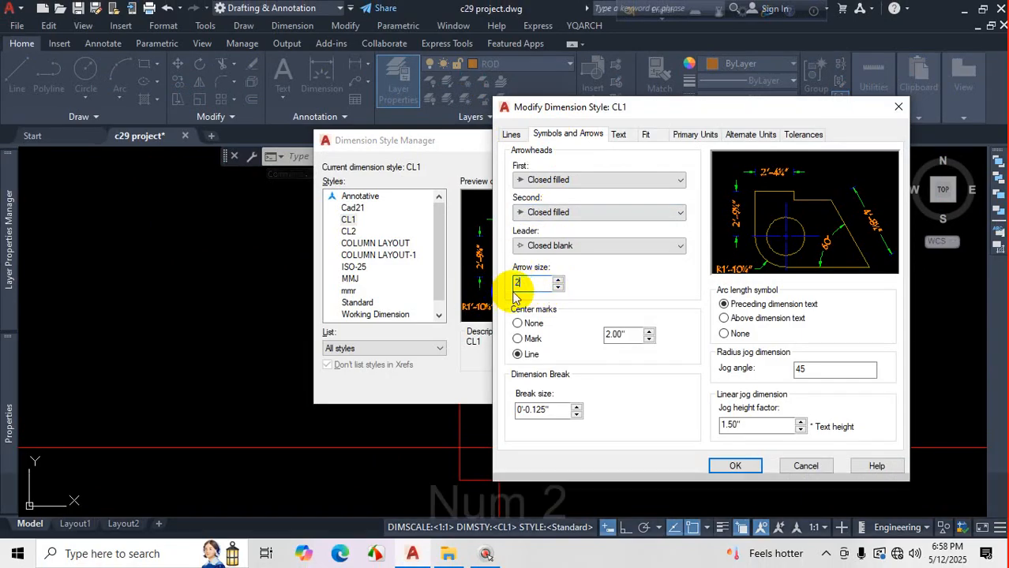
left_click(734, 466)
left_click(670, 199)
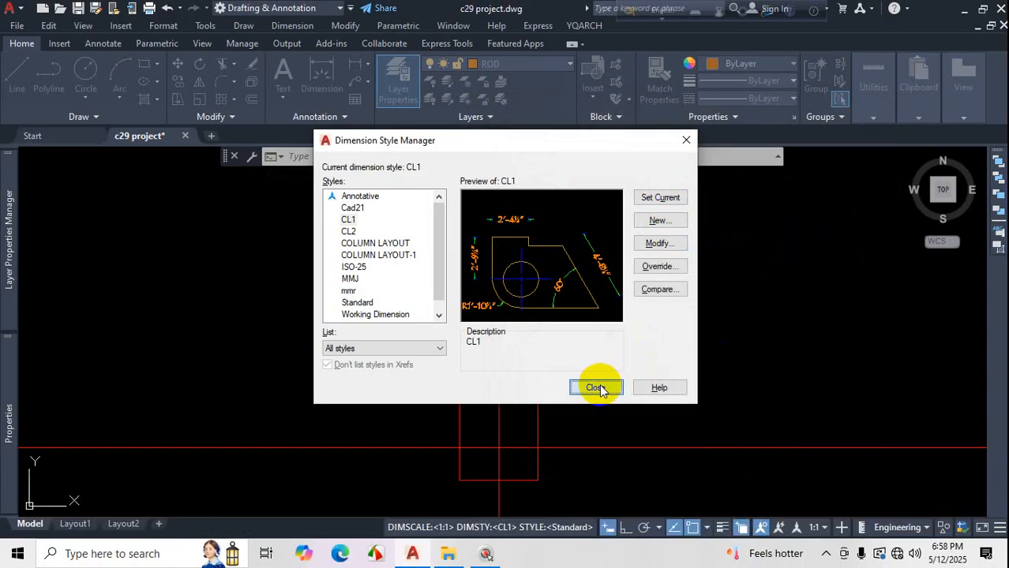
left_click(597, 387)
Erase the small dimension above the column at grid lines 2 and D.
scroll(600, 379, "down", 3)
scroll(587, 375, "up", 4)
left_click(613, 322)
left_click(552, 360)
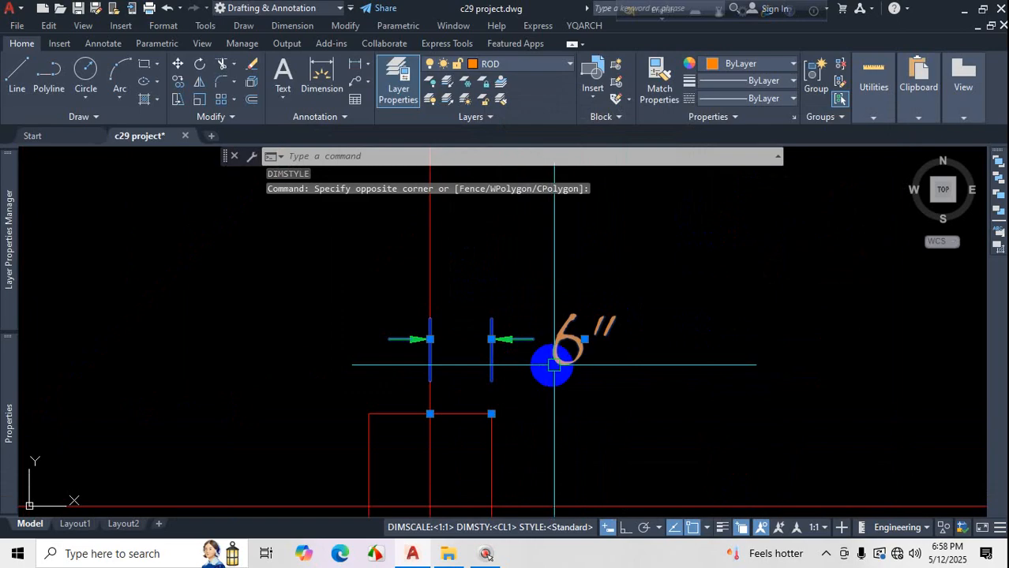
key("Delete")
Dimension from the column's centreline to its right edge, placing the dimension line just above the column.
left_click(337, 92)
scroll(428, 418, "up", 2)
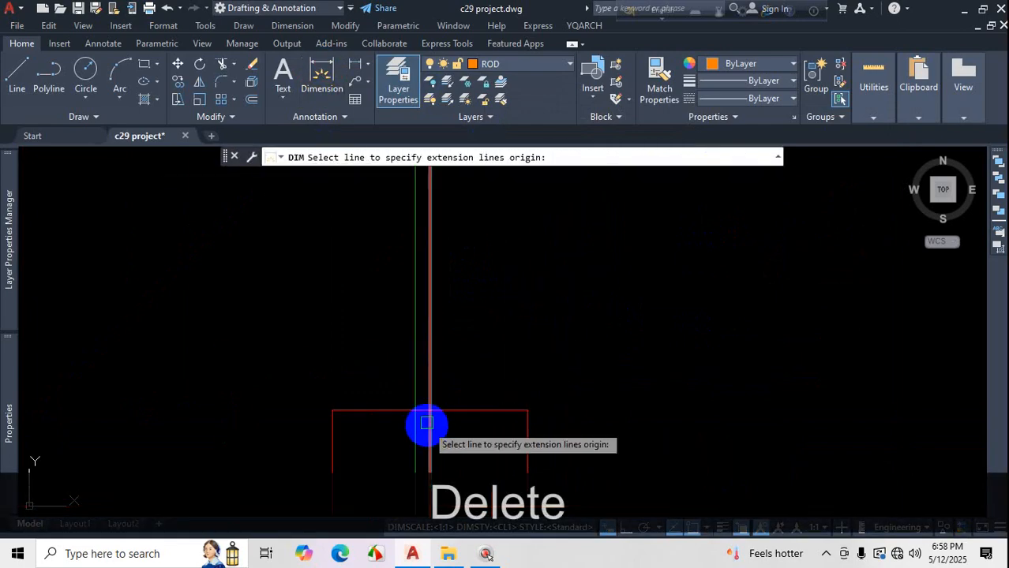
key("Return")
left_click(424, 408)
left_click(523, 410)
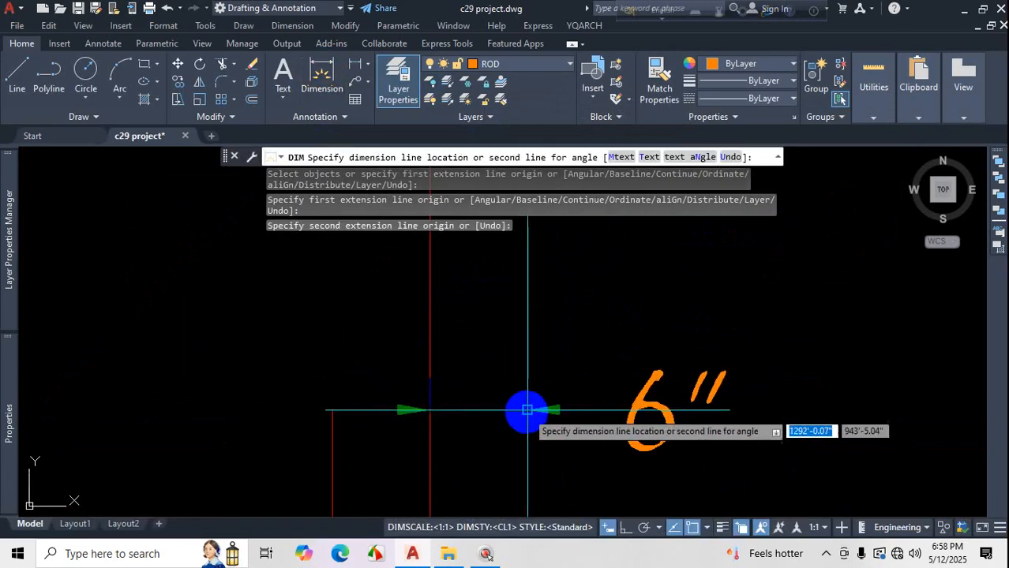
scroll(523, 410, "down", 2)
left_click(508, 317)
left_click(509, 318)
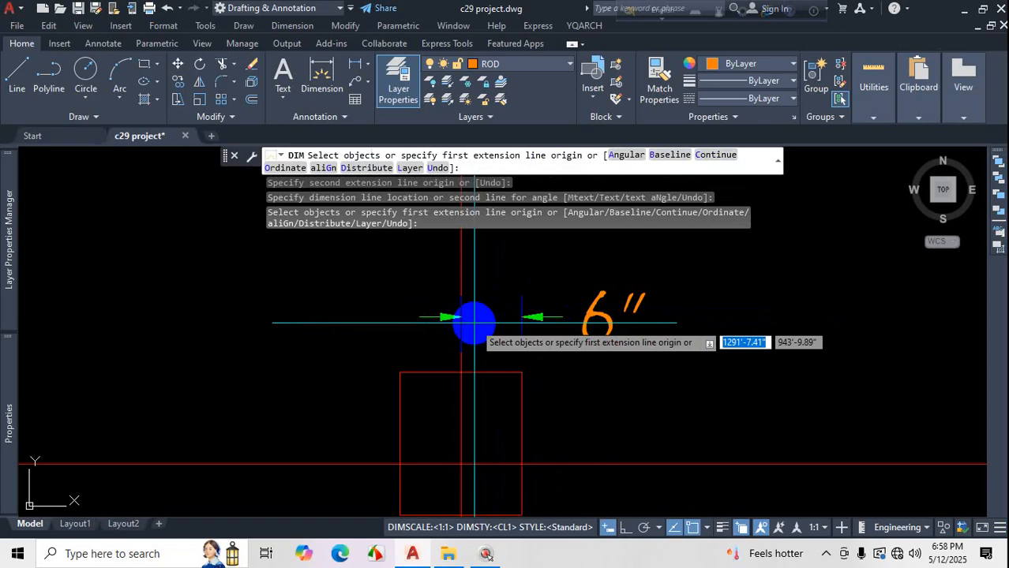
key("Escape")
key("Escape")
Review the arrowhead and text settings of dimension style CL1 and close the dialogs without changes.
middle_click_drag(583, 370, 584, 405)
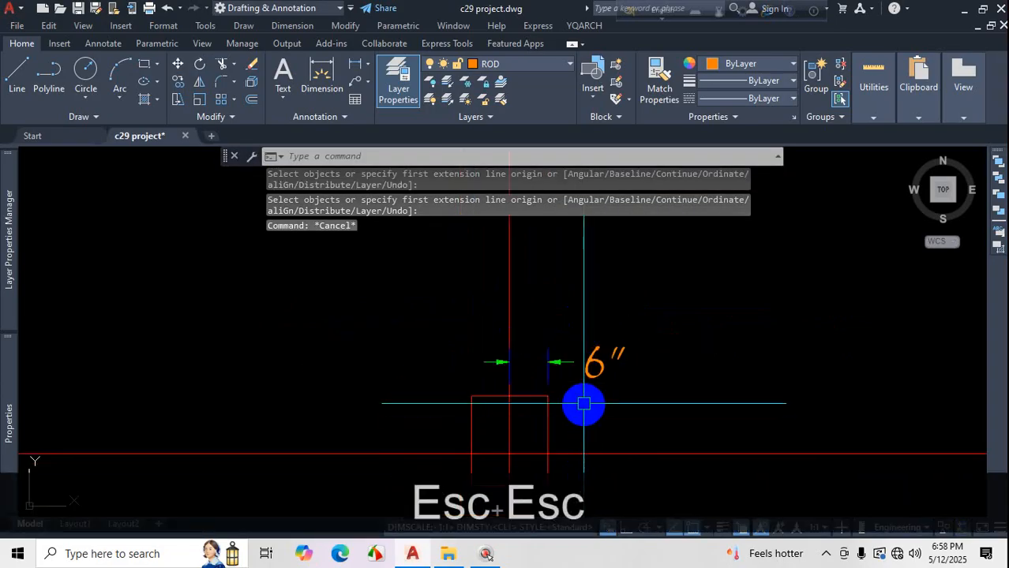
type("d")
key("Return")
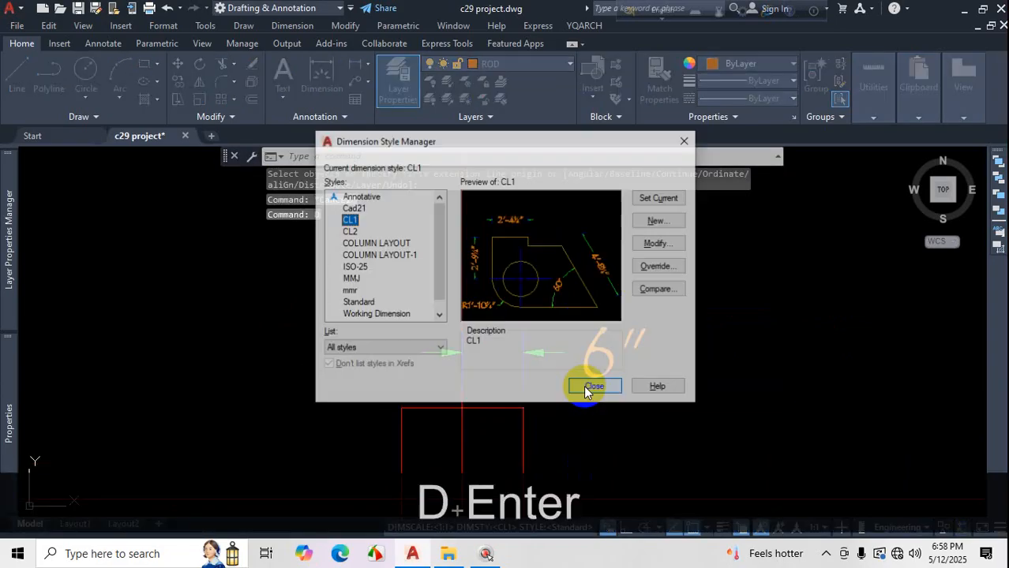
left_click(661, 244)
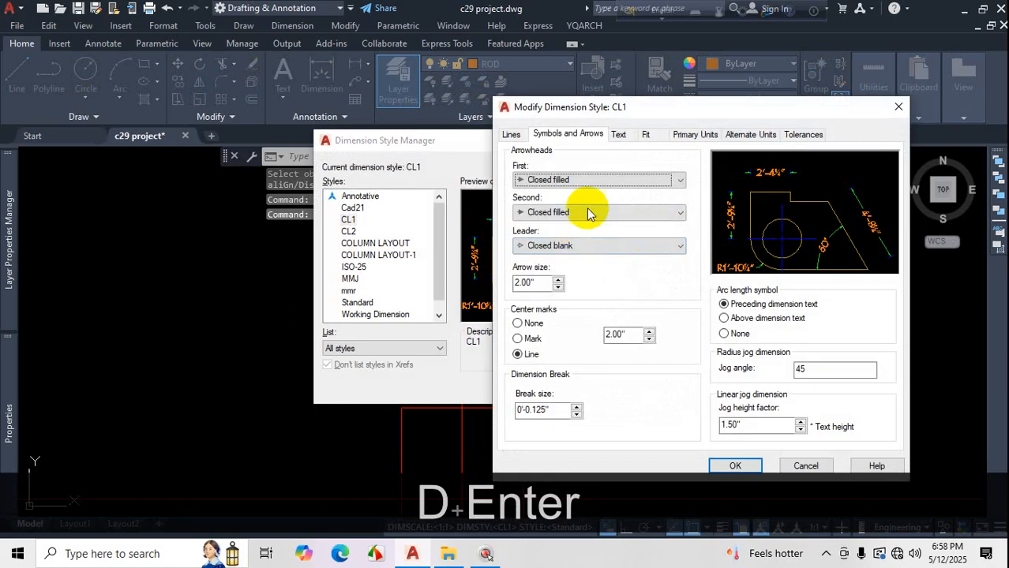
left_click(620, 135)
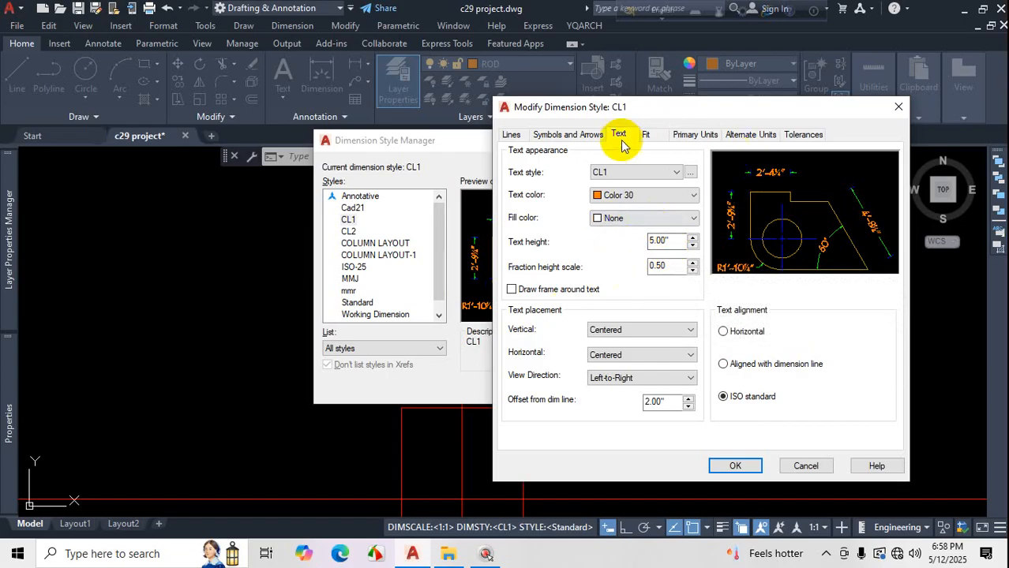
left_click(897, 108)
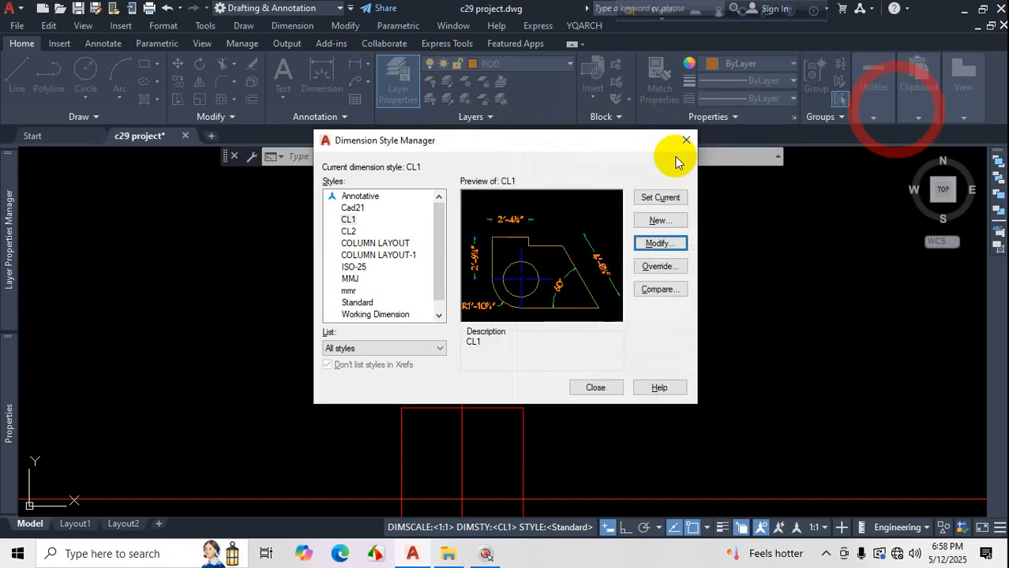
left_click(682, 141)
Erase the new small dimension above the column.
scroll(585, 376, "down", 2)
left_click(646, 325)
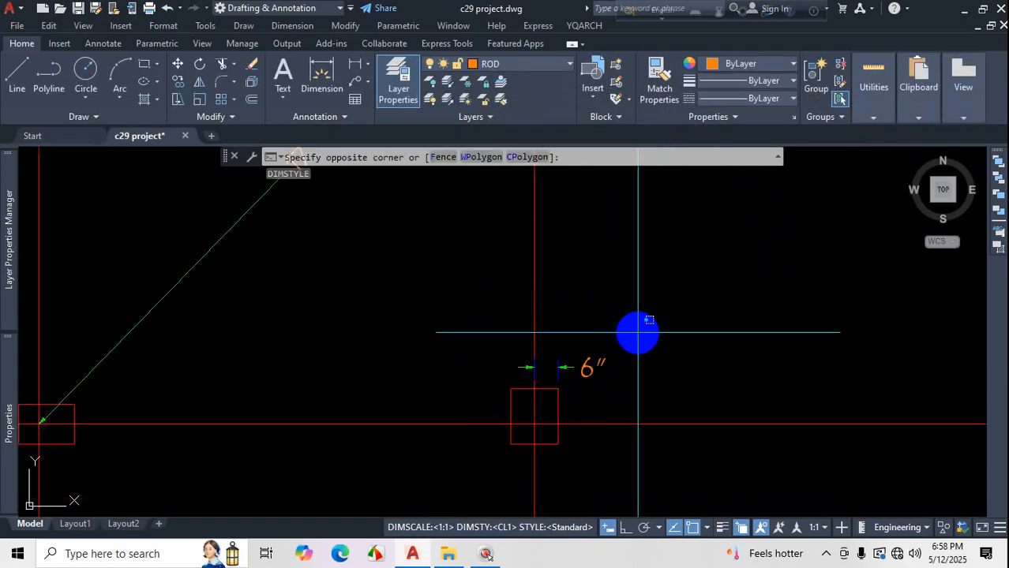
left_click(566, 392)
key("Delete")
Set the arrow size of dimension style CL1 to 4" and close the Dimension Style Manager.
scroll(551, 275, "down", 3)
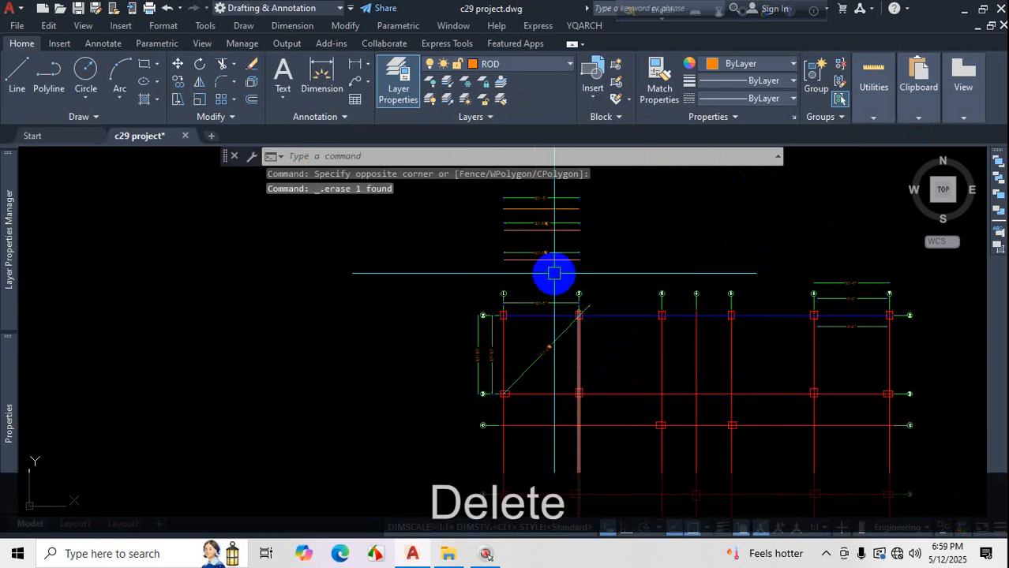
scroll(437, 356, "up", 4)
scroll(391, 362, "up", 2)
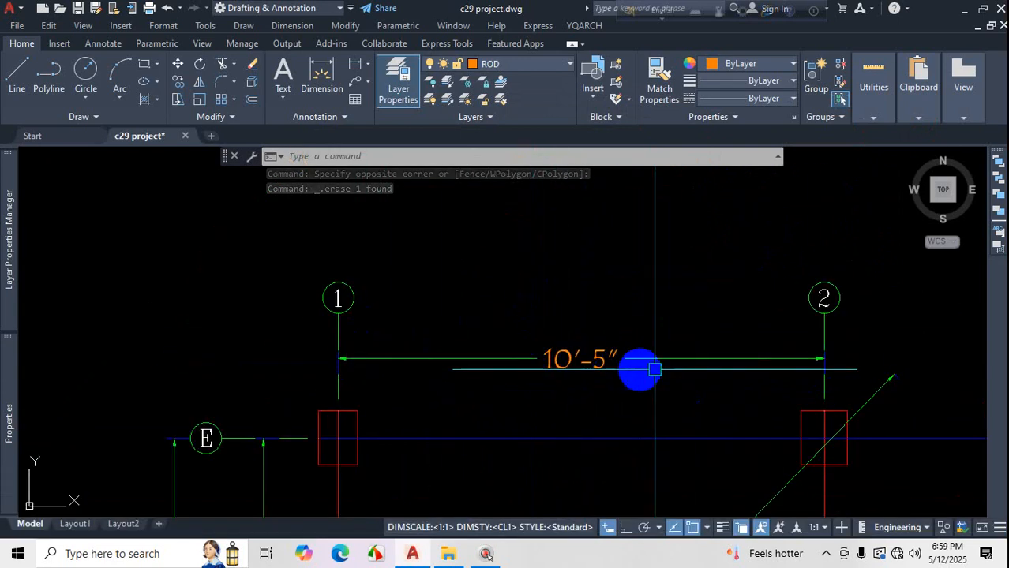
scroll(827, 353, "up", 3)
scroll(803, 367, "down", 3)
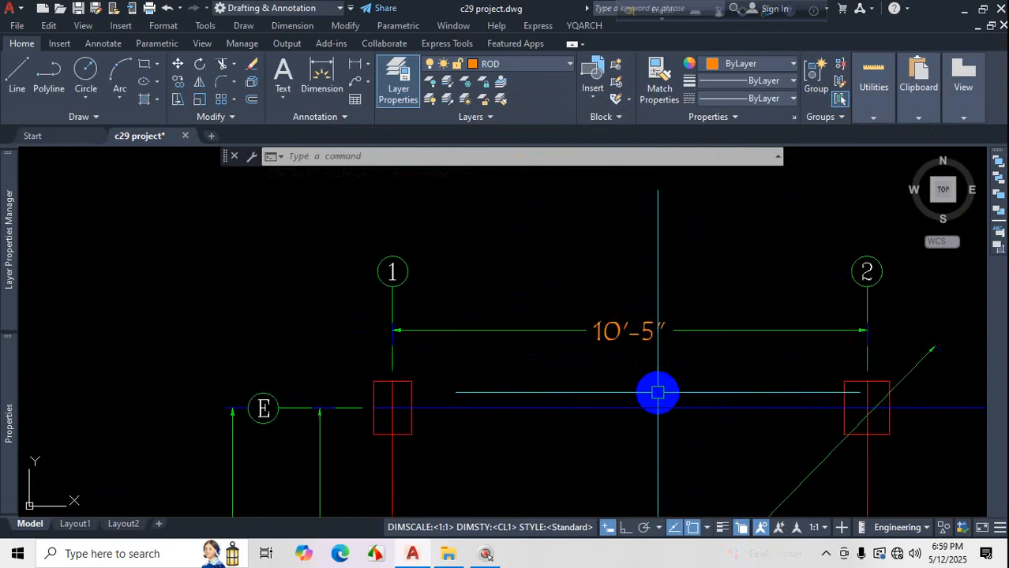
type("D")
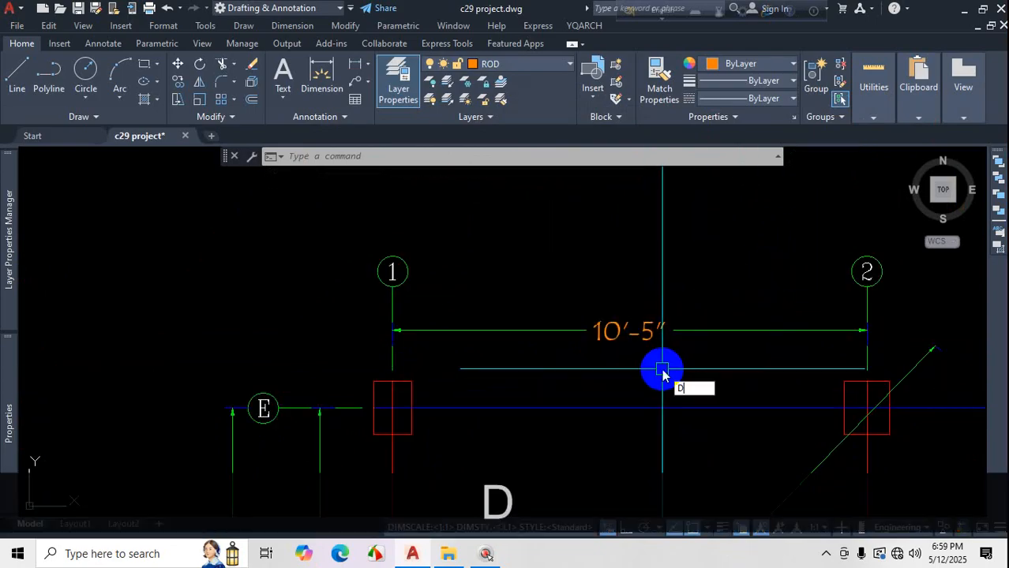
key("Return")
left_click(663, 244)
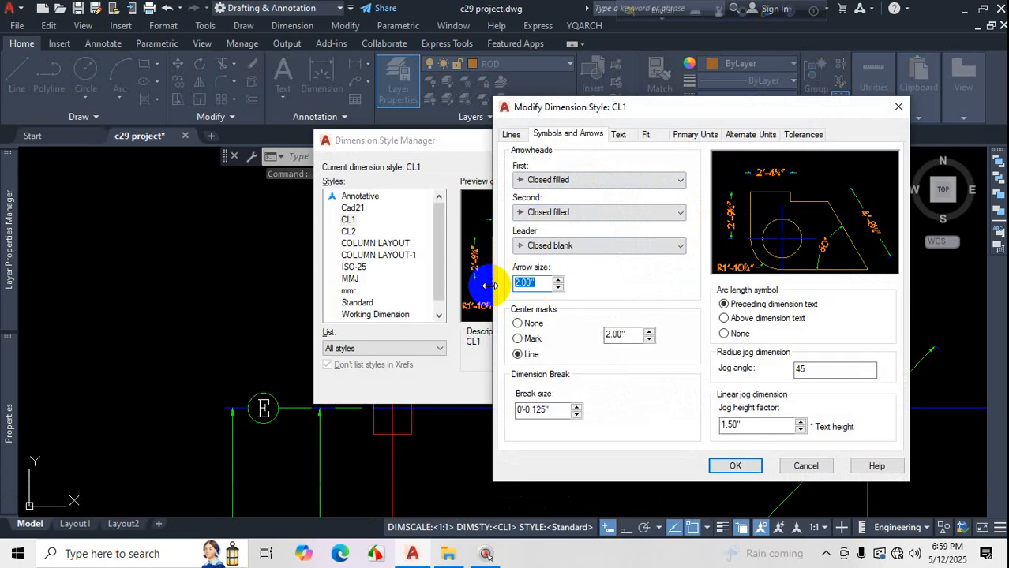
type("4")
left_click(725, 464)
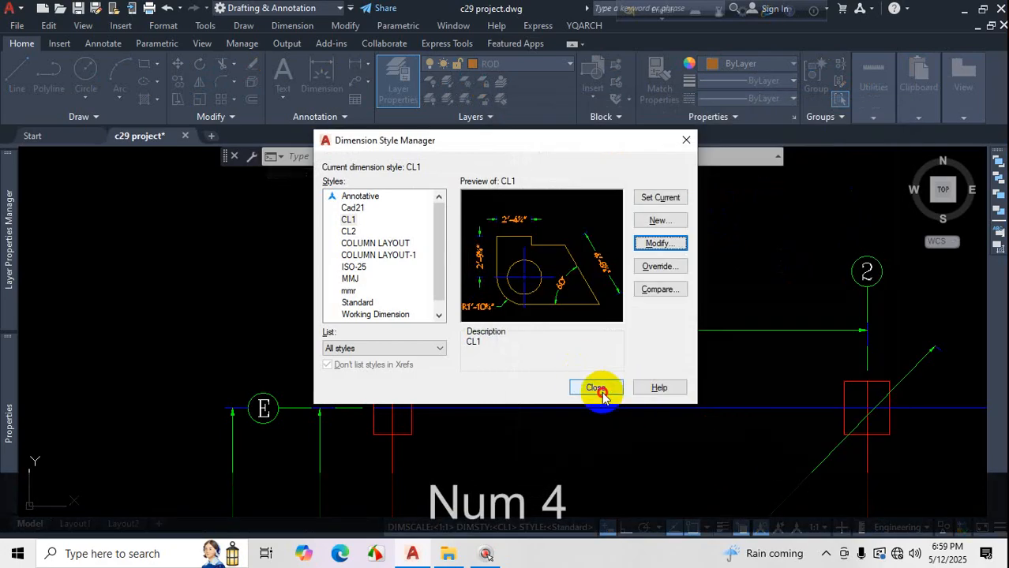
left_click(598, 388)
Create a new dimension style named CL3, starting with CL1 and used for all dimensions.
scroll(466, 355, "down", 2)
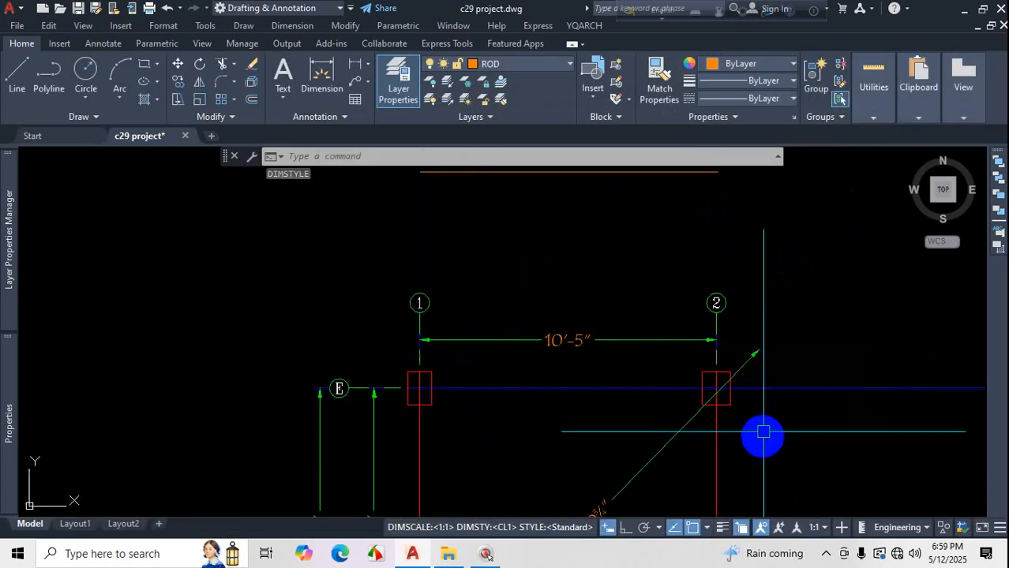
scroll(598, 346, "up", 2)
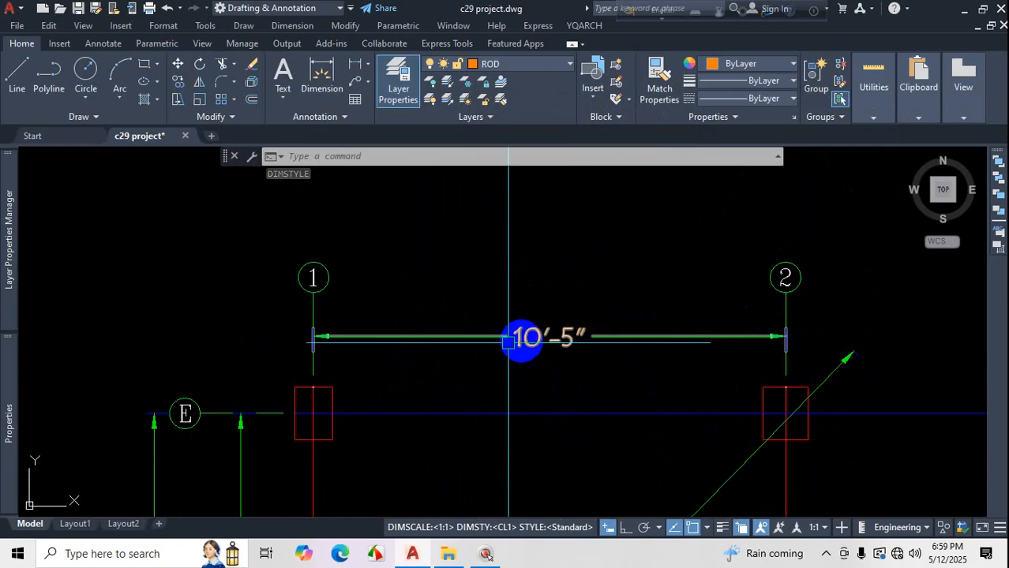
scroll(521, 340, "down", 3)
scroll(528, 328, "down", 6)
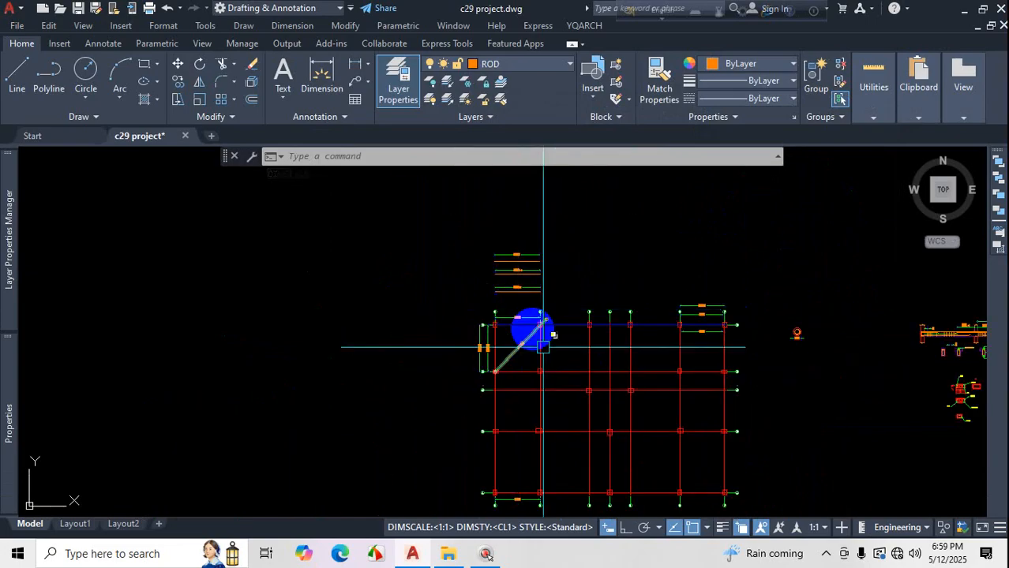
scroll(513, 342, "up", 10)
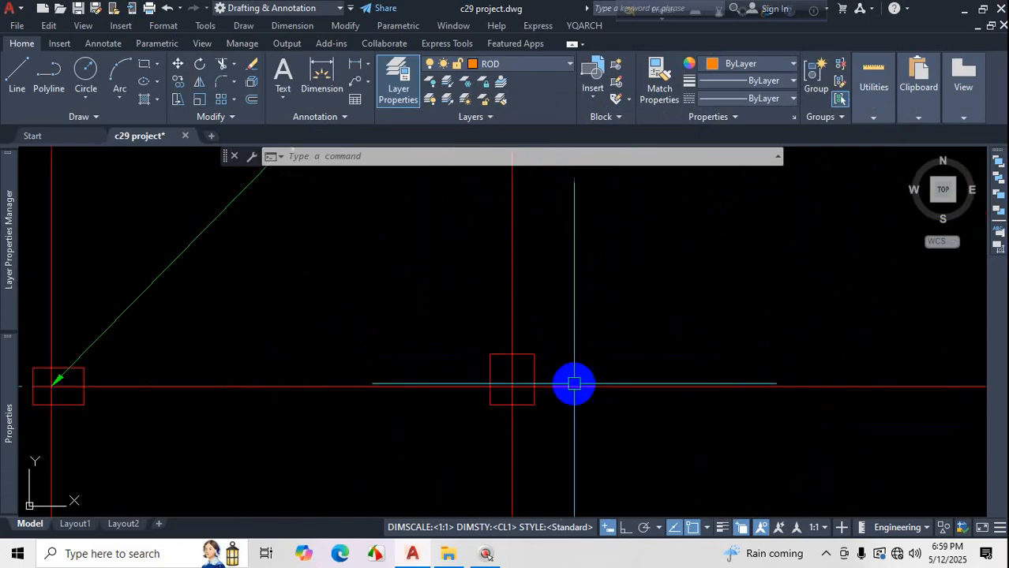
type("D")
key("Return")
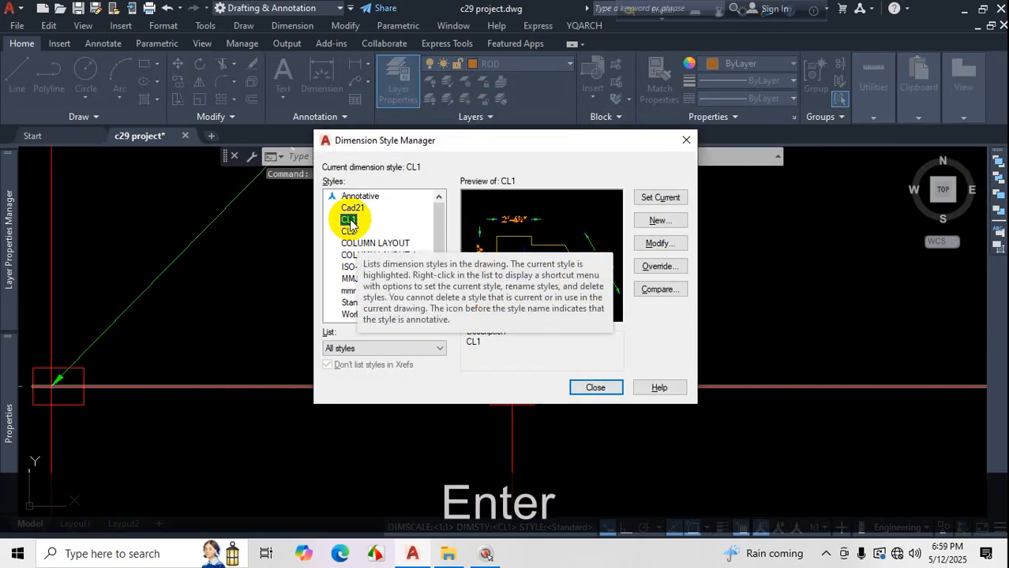
left_click(660, 221)
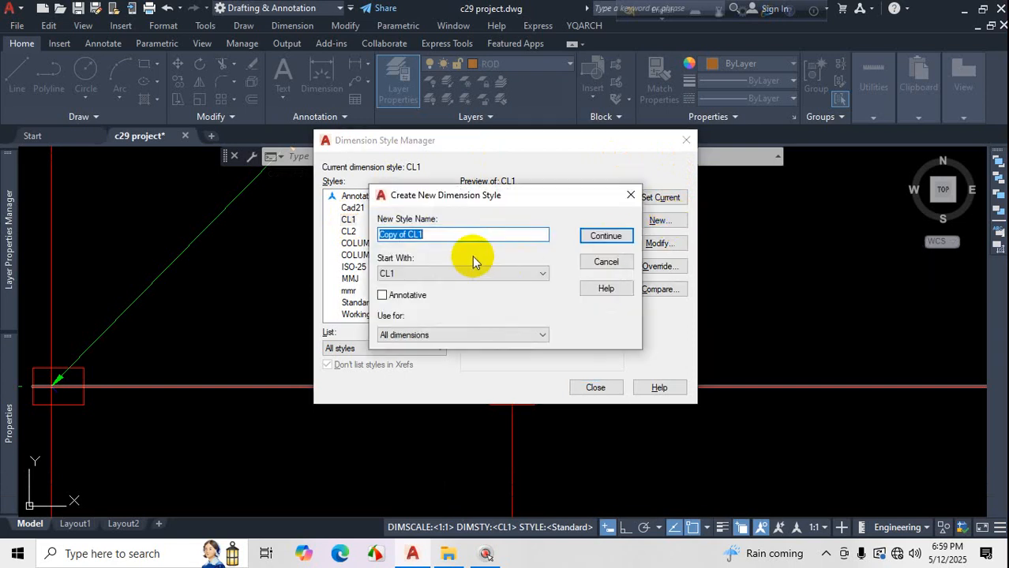
type("CL3")
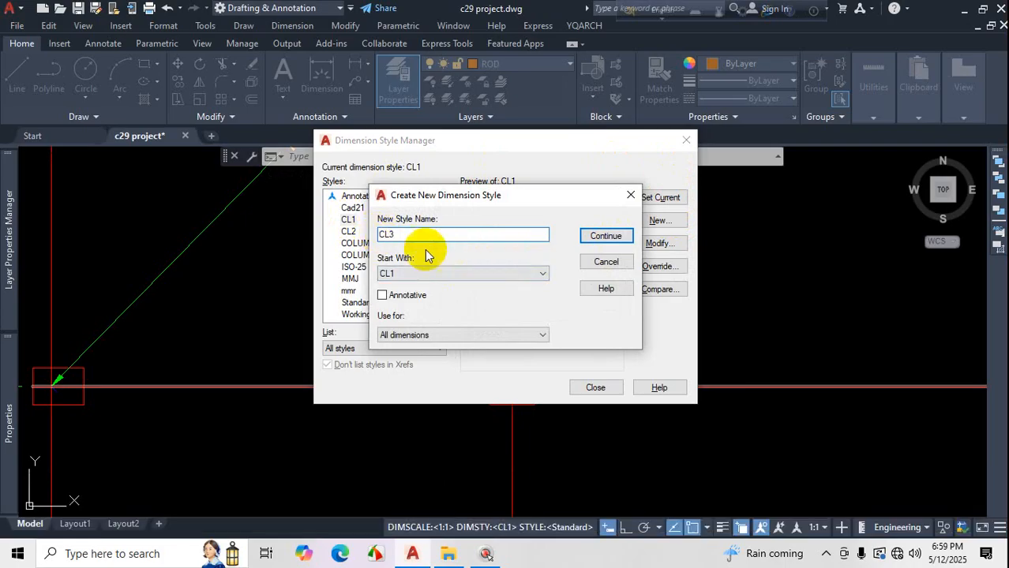
left_click(606, 237)
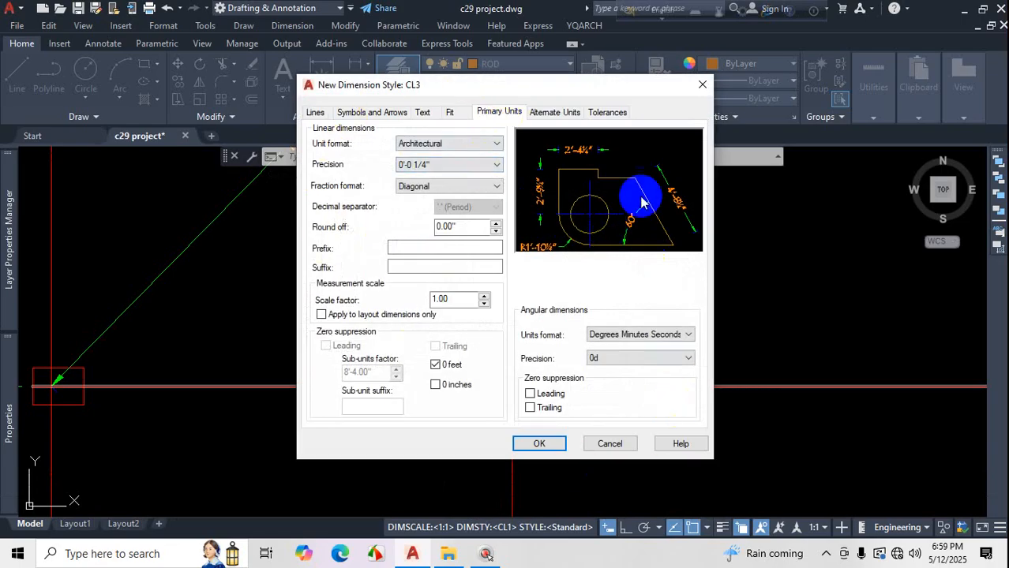
Set the first and second arrowheads of dimension style CL3 to Architectural tick.
left_click_drag(618, 95, 977, 82)
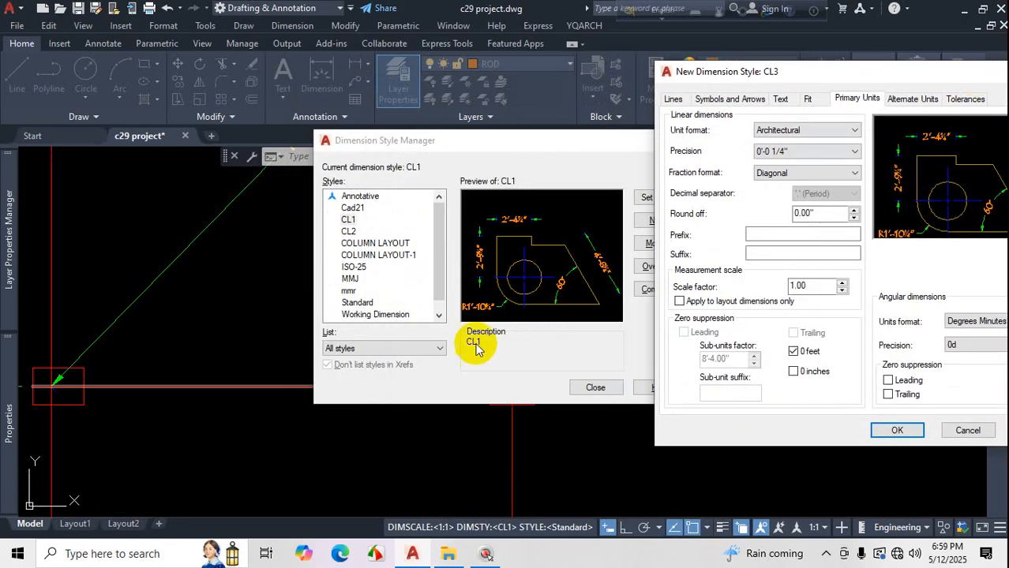
left_click_drag(761, 73, 567, 78)
left_click(587, 103)
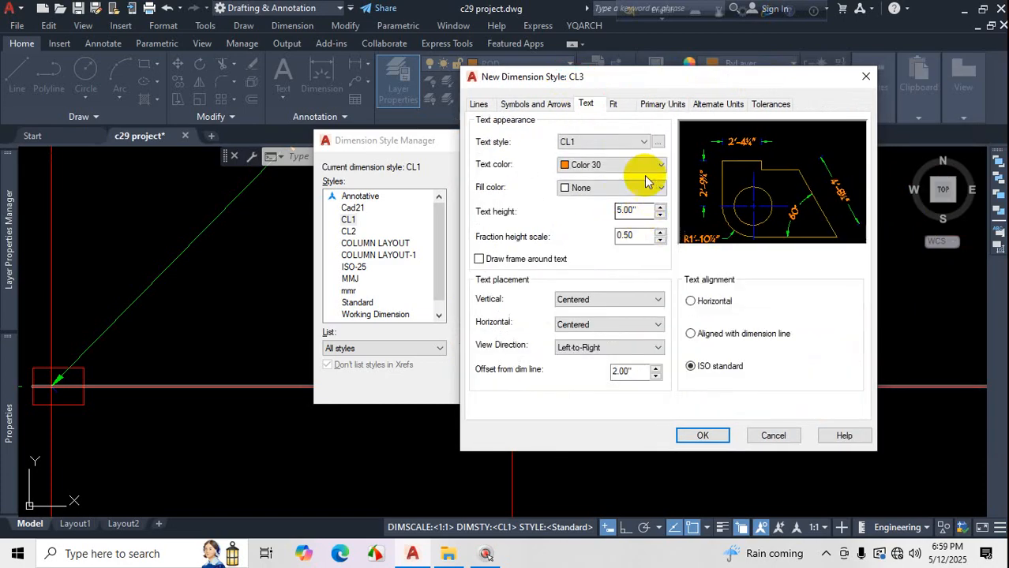
left_click(540, 105)
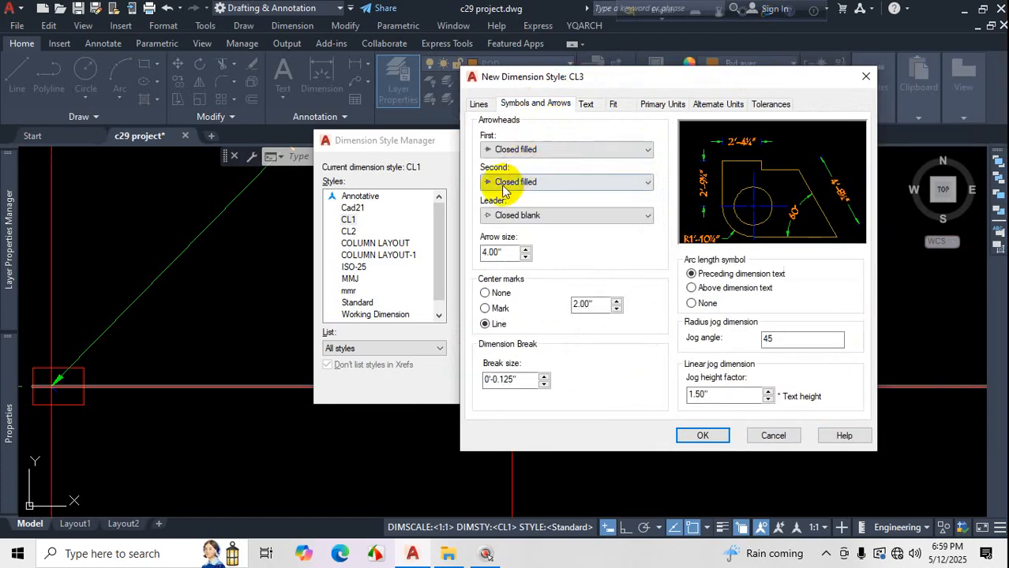
left_click(566, 149)
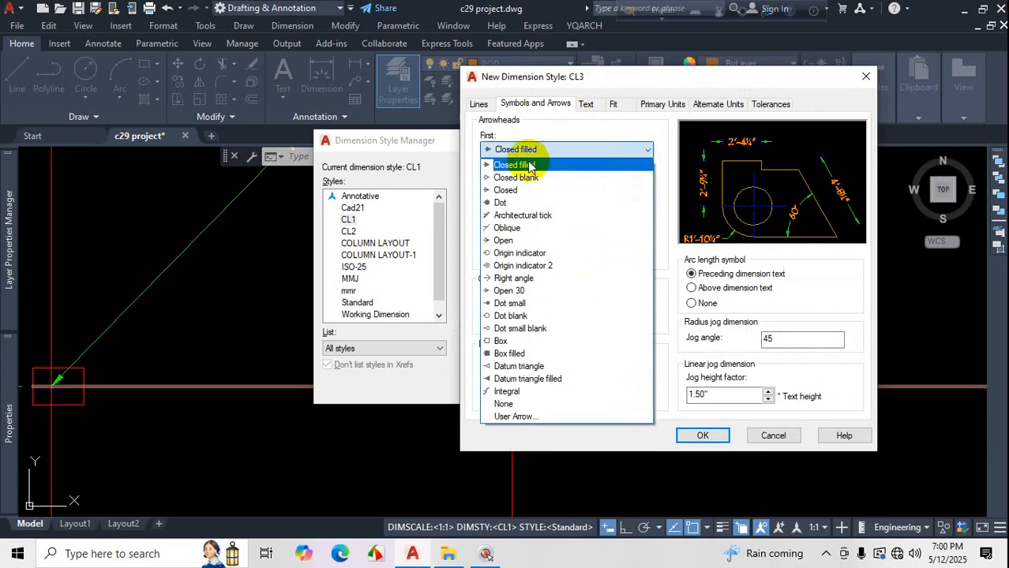
left_click(525, 216)
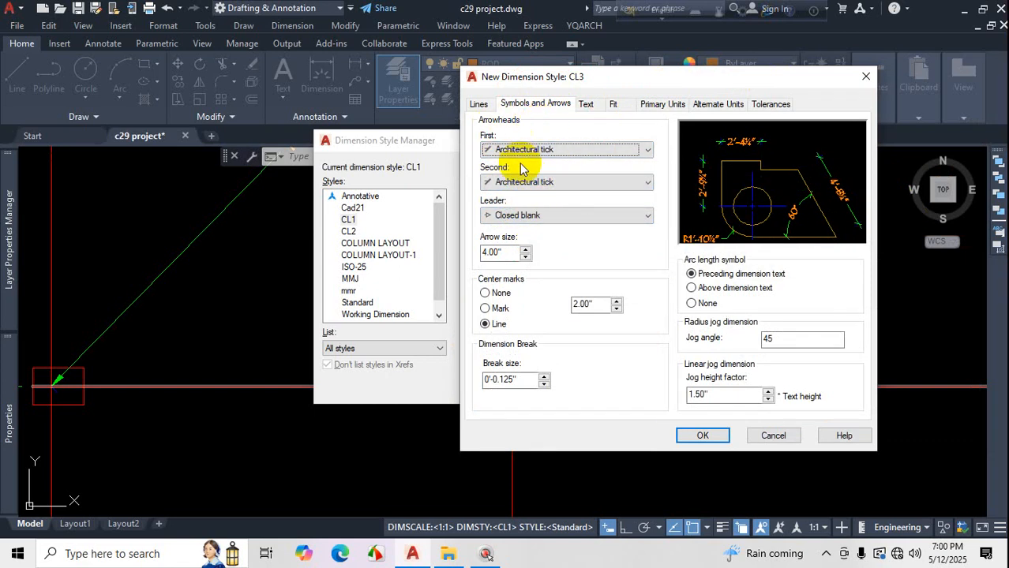
Set the arrow size of dimension style CL3 to 2", save the style and make it the current dimension style.
left_click(504, 252)
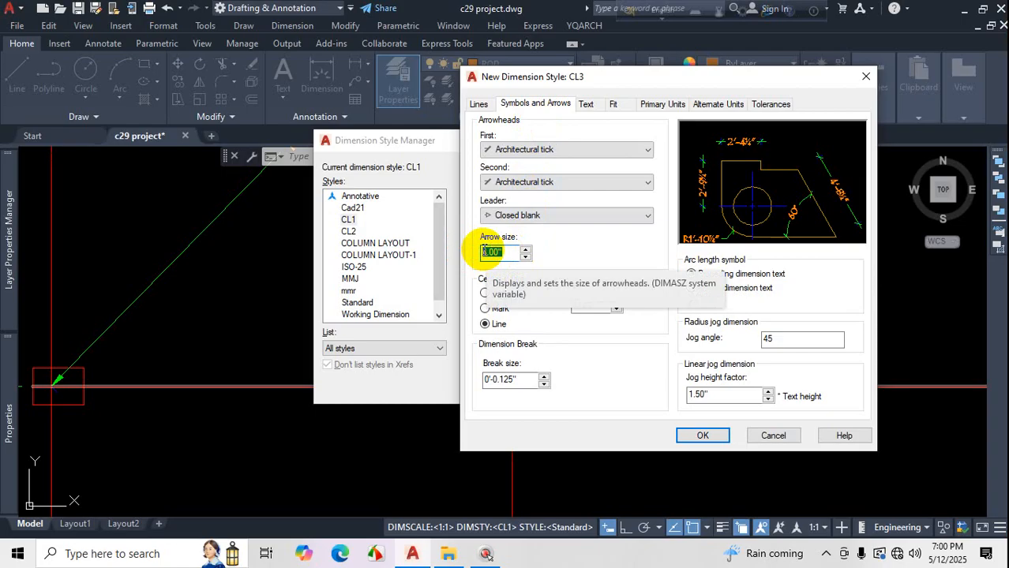
type("2")
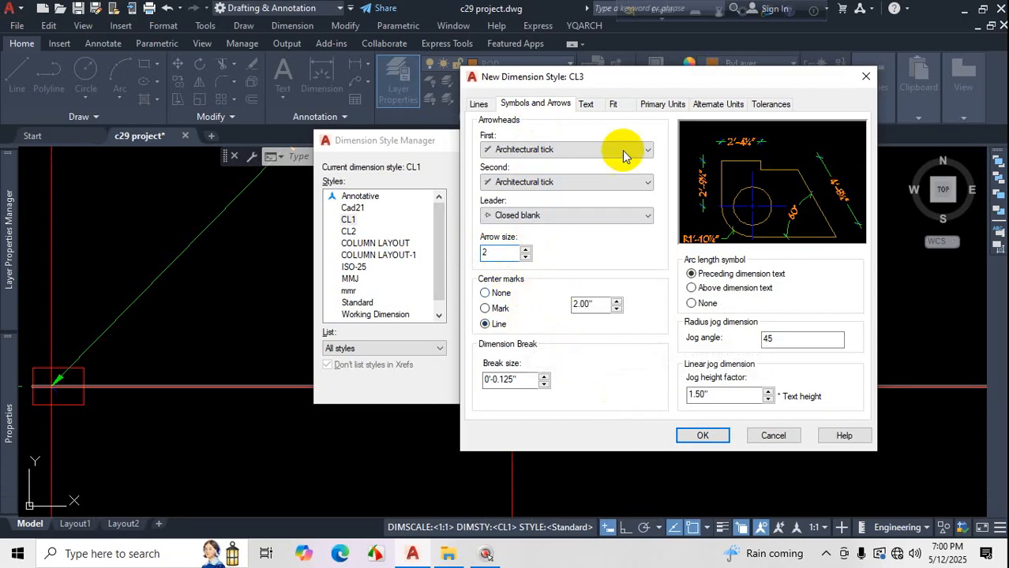
left_click(590, 106)
left_click(651, 105)
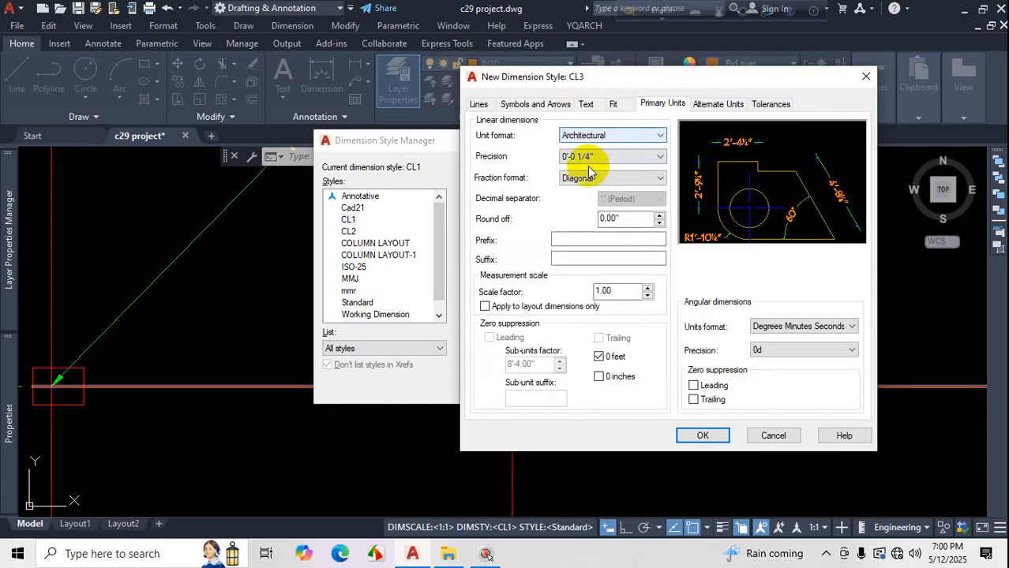
left_click(586, 105)
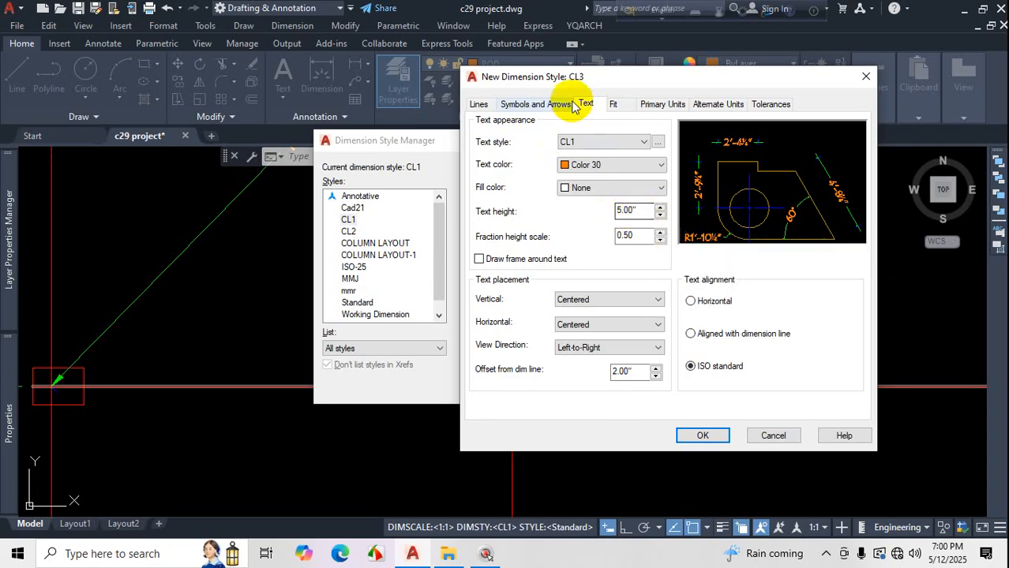
left_click(537, 105)
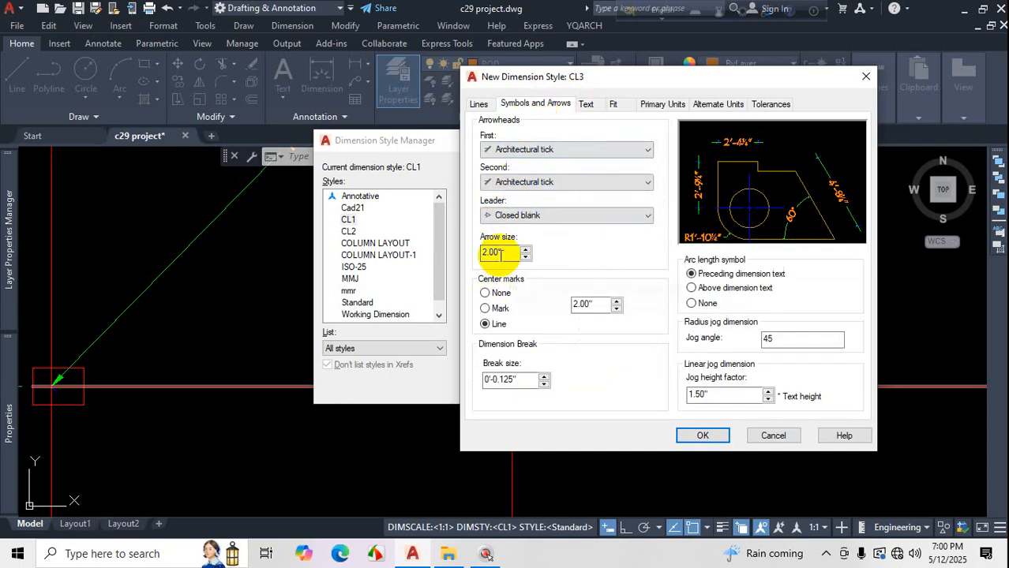
left_click(698, 439)
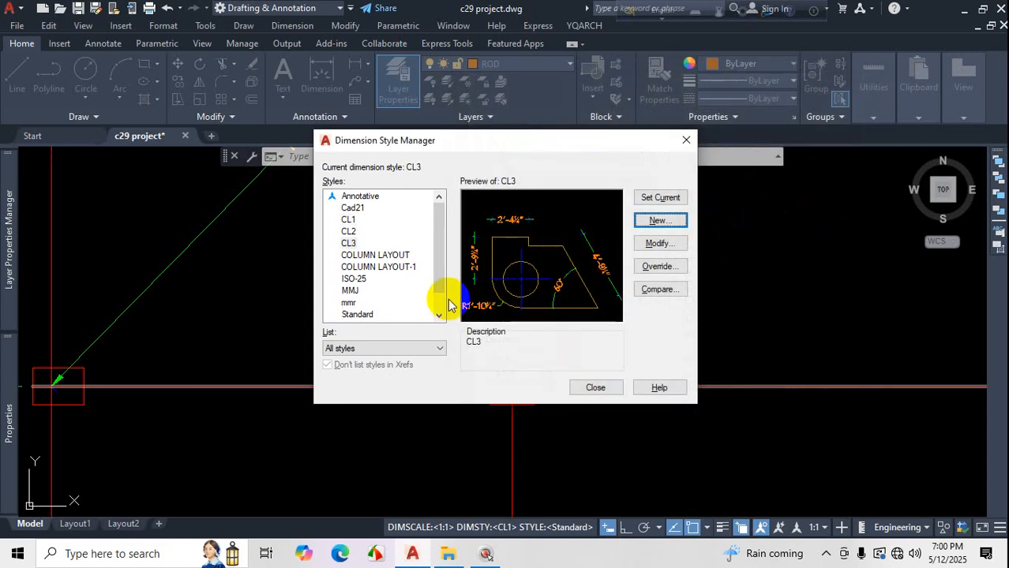
left_click(669, 199)
left_click(597, 385)
Dimension the horizontal distance from the vertical grid line to the column's right edge, placing the dimension just above the column on grid D.
scroll(554, 360, "down", 4)
scroll(568, 365, "up", 3)
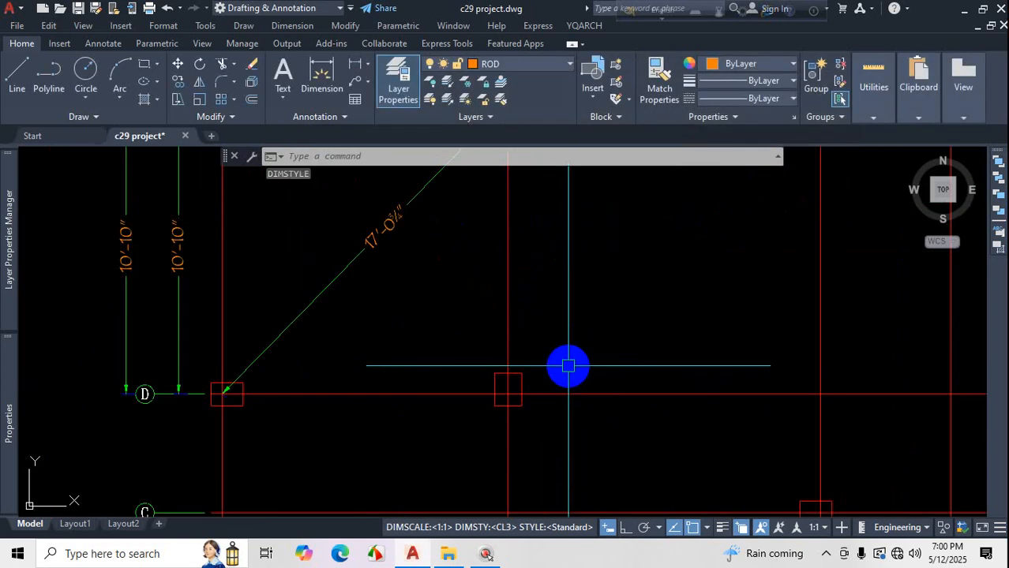
left_click(318, 70)
scroll(504, 344, "up", 4)
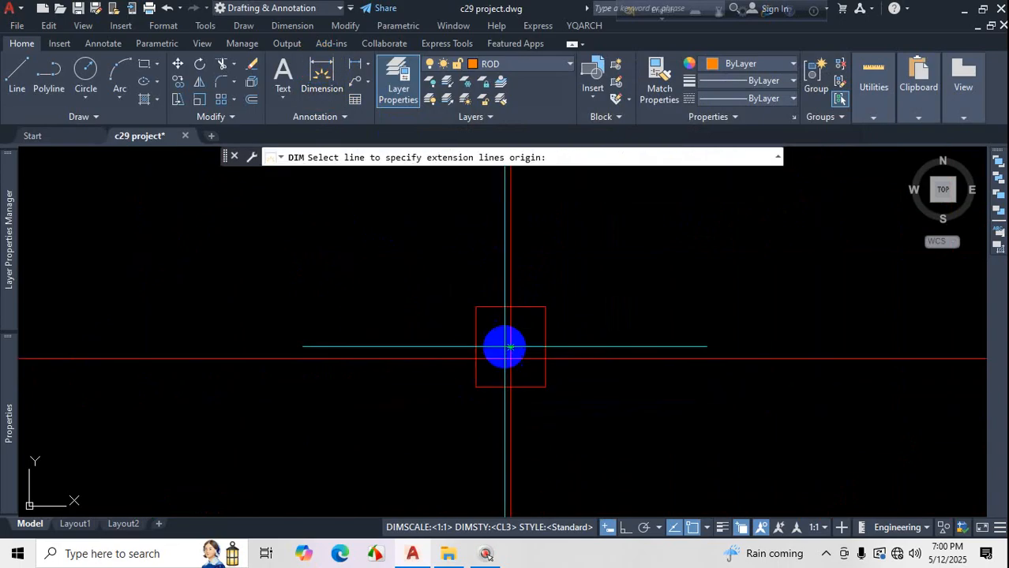
left_click(505, 308)
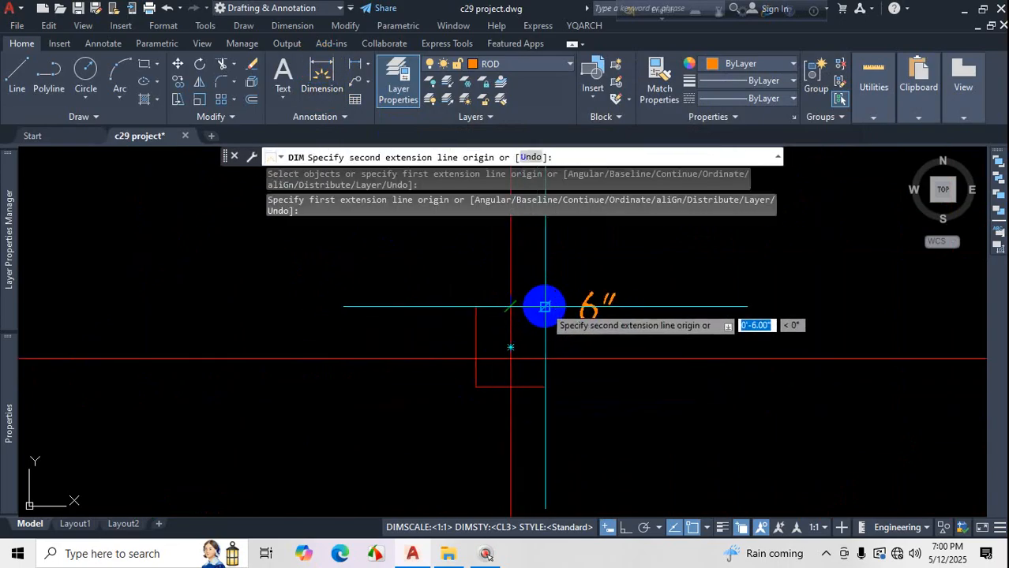
left_click(545, 306)
scroll(546, 269, "up", 4)
left_click(548, 269)
scroll(608, 383, "down", 4)
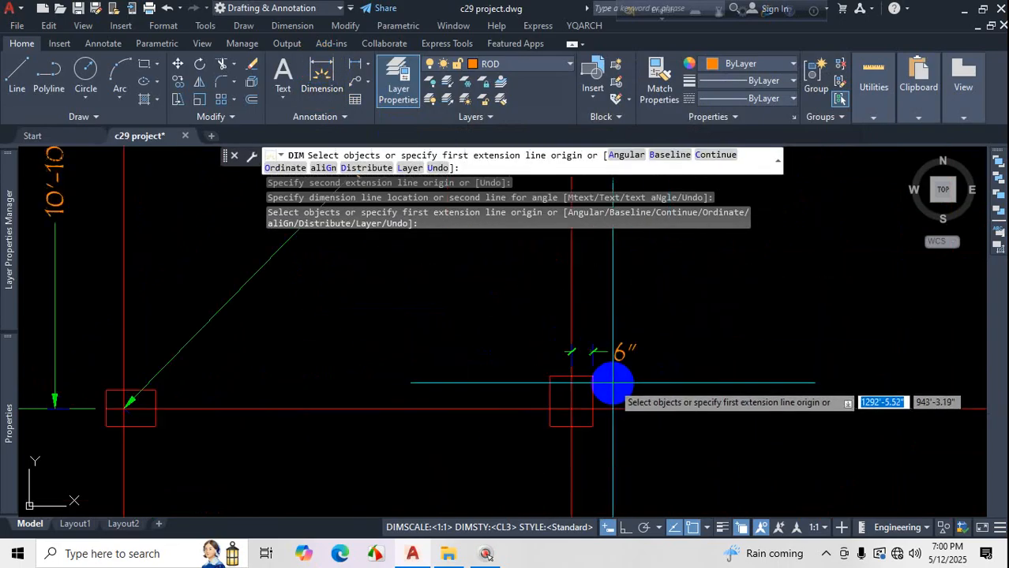
key("Return")
key("Return")
key("Escape")
Bring up the C-29 STRUCTURE drawing as a reference, return to c29 project and examine the new column dimension's text placement.
scroll(620, 350, "up", 6)
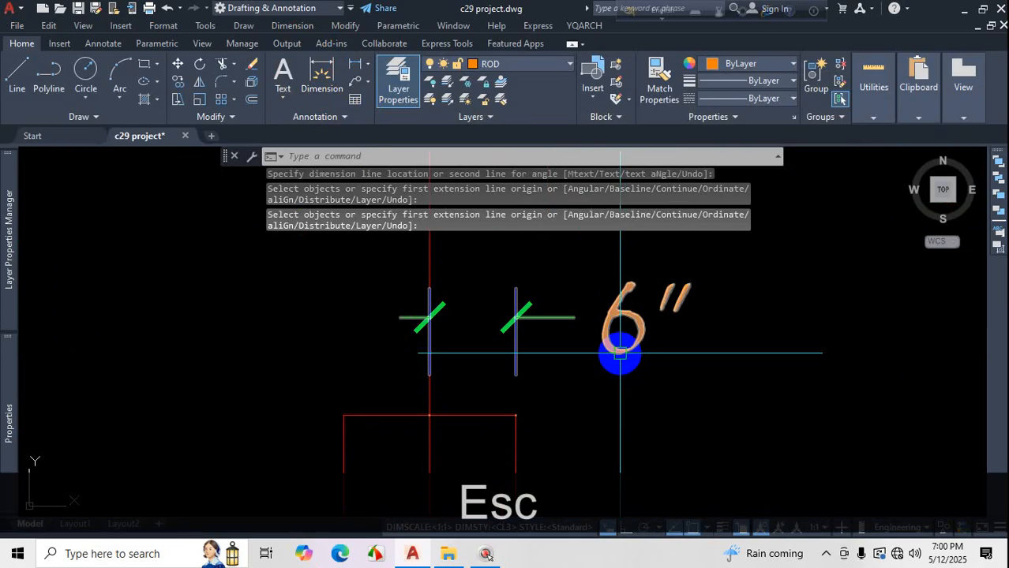
scroll(601, 396, "down", 4)
scroll(592, 393, "down", 5)
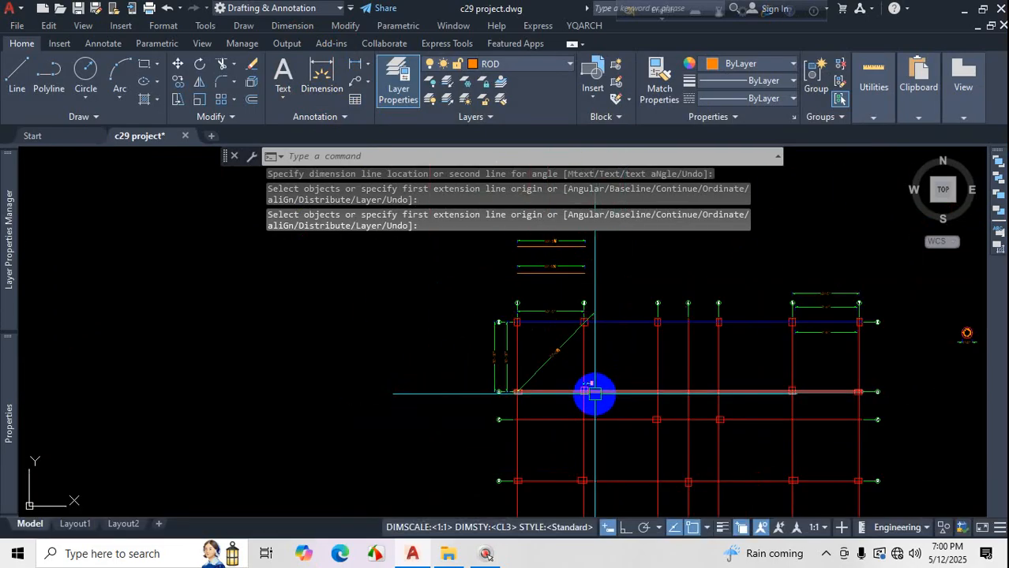
scroll(340, 383, "up", 6)
scroll(462, 356, "up", 4)
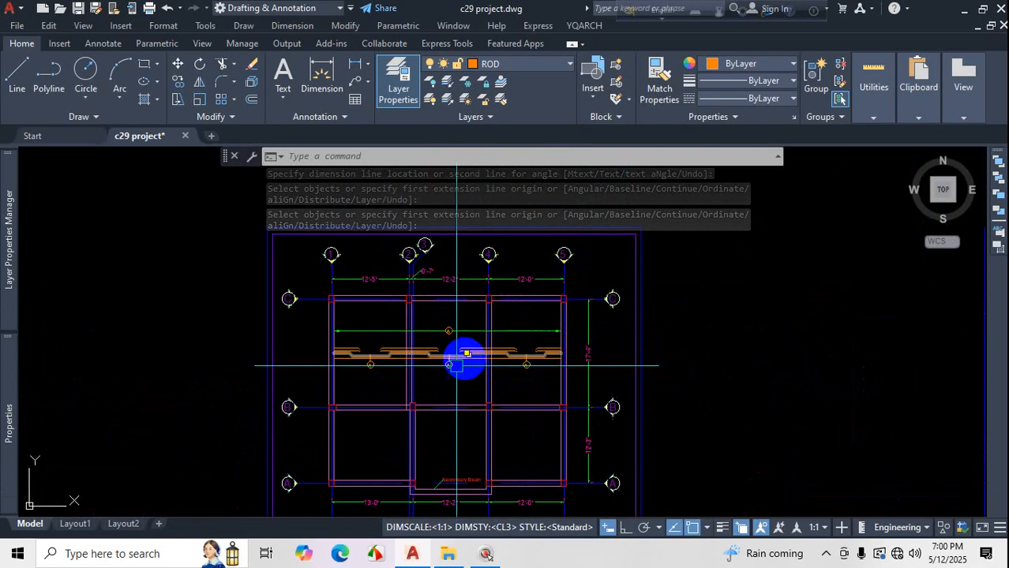
scroll(567, 423, "down", 6)
left_click(827, 554)
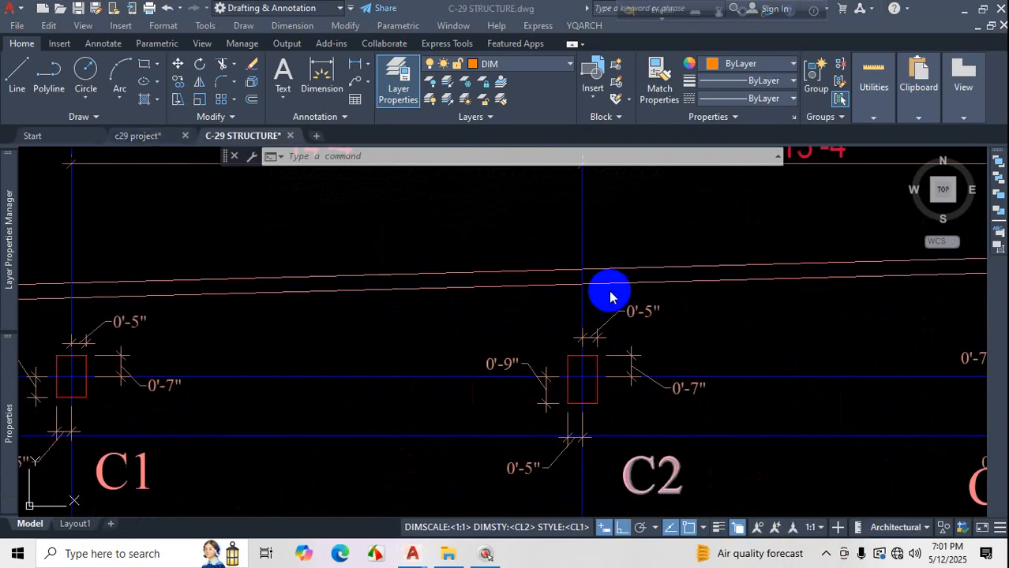
left_click(156, 138)
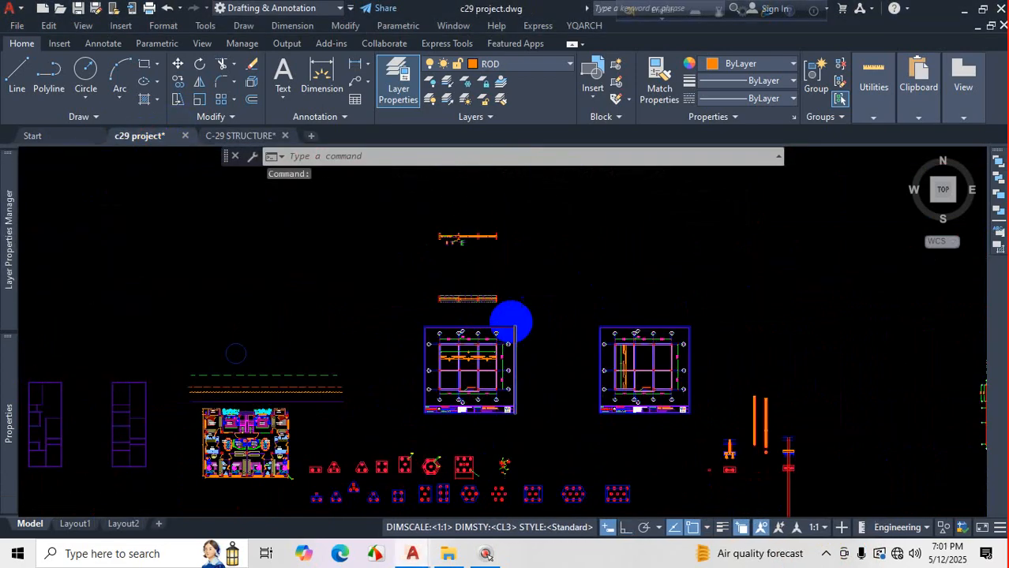
scroll(509, 322, "down", 2)
scroll(818, 366, "up", 8)
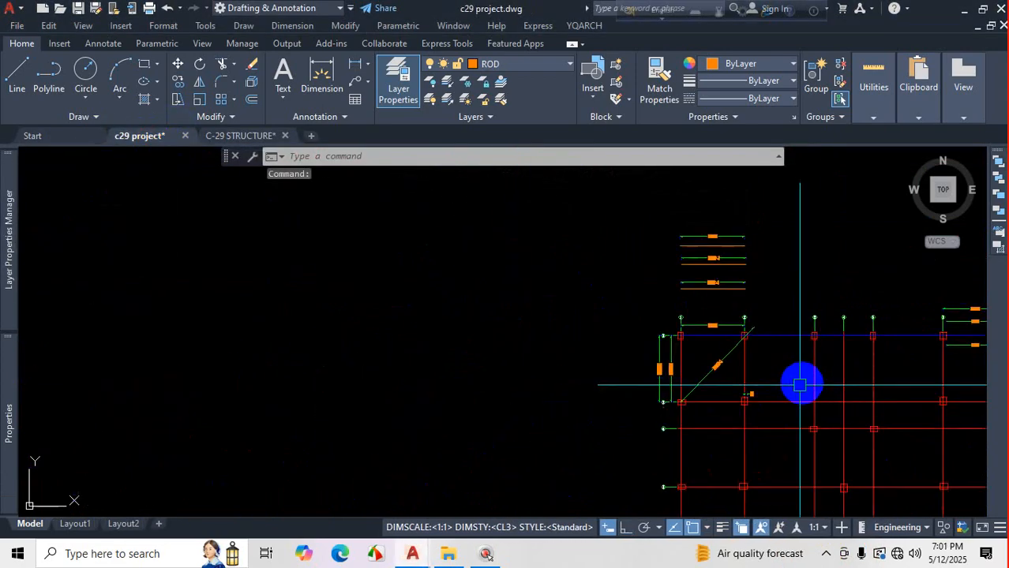
key("ctrl")
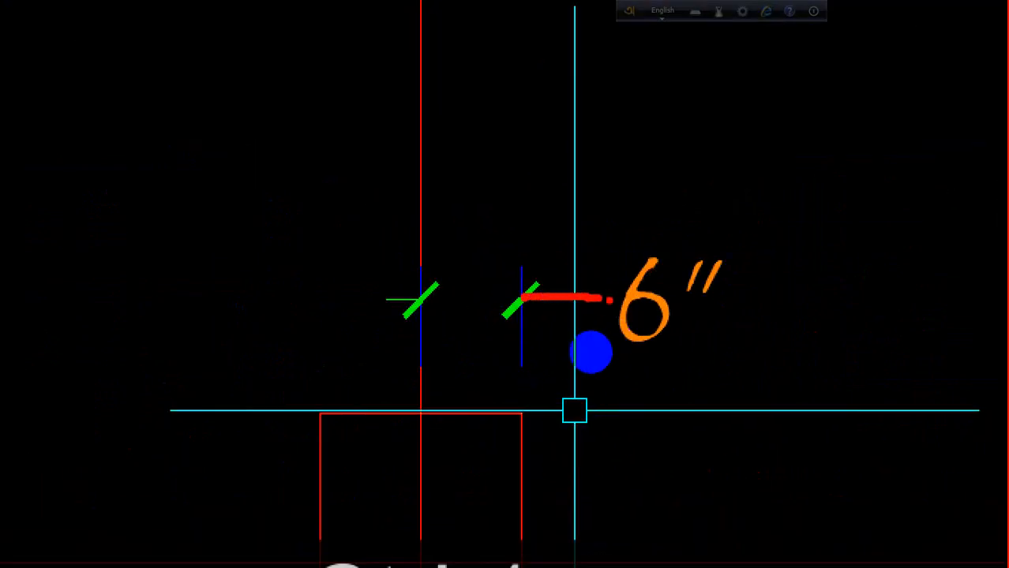
mouse_move(631, 233)
left_mouse_down()
mouse_move(603, 379)
mouse_move(644, 328)
left_mouse_up()
key("Escape")
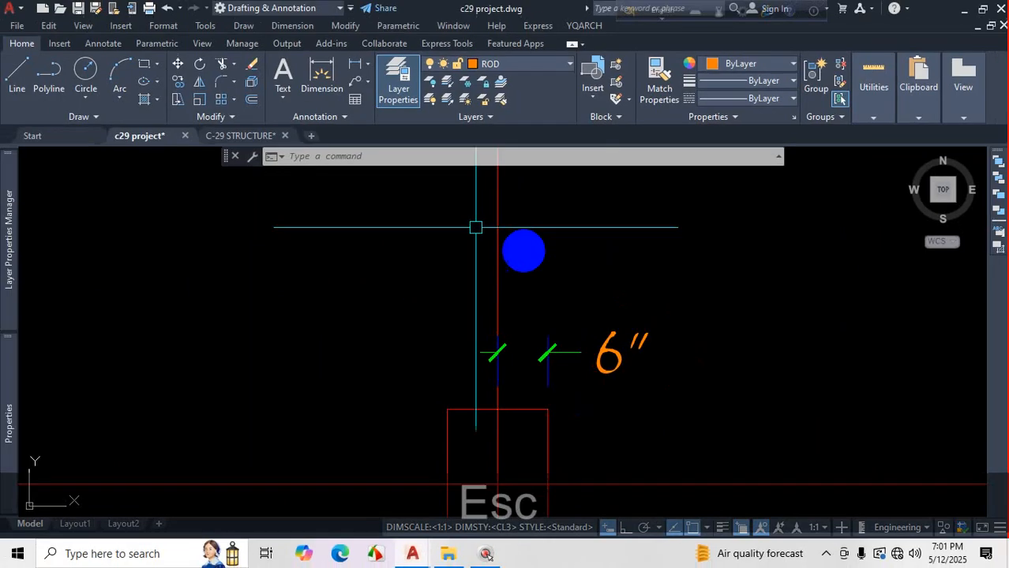
Examine how the small dimensions around column C2 in the C-29 STRUCTURE drawing connect to their text with leaders.
left_click(259, 136)
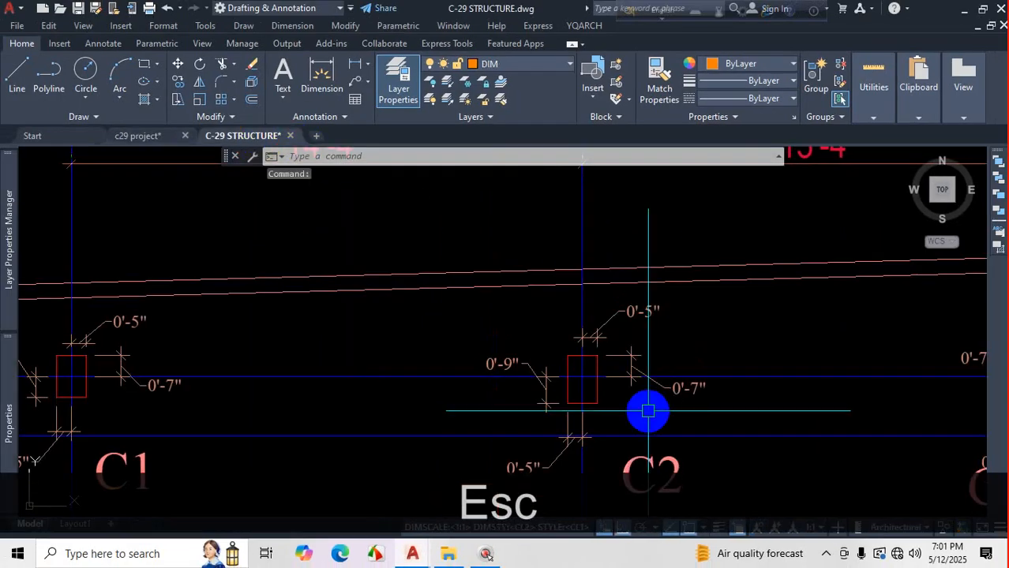
scroll(645, 404, "up", 3)
key("ctrl+1")
left_click(643, 415)
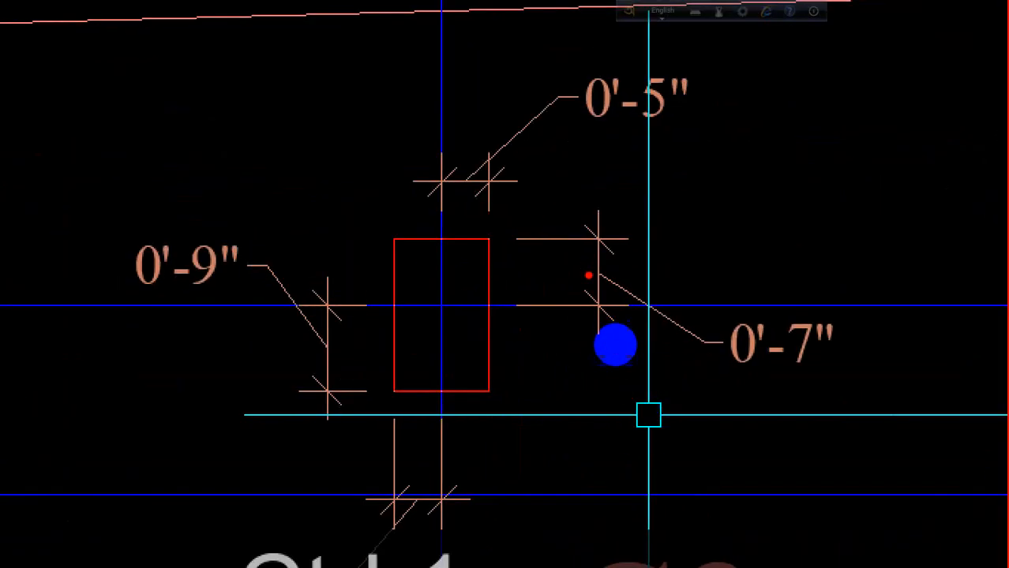
left_click_drag(616, 345, 706, 377)
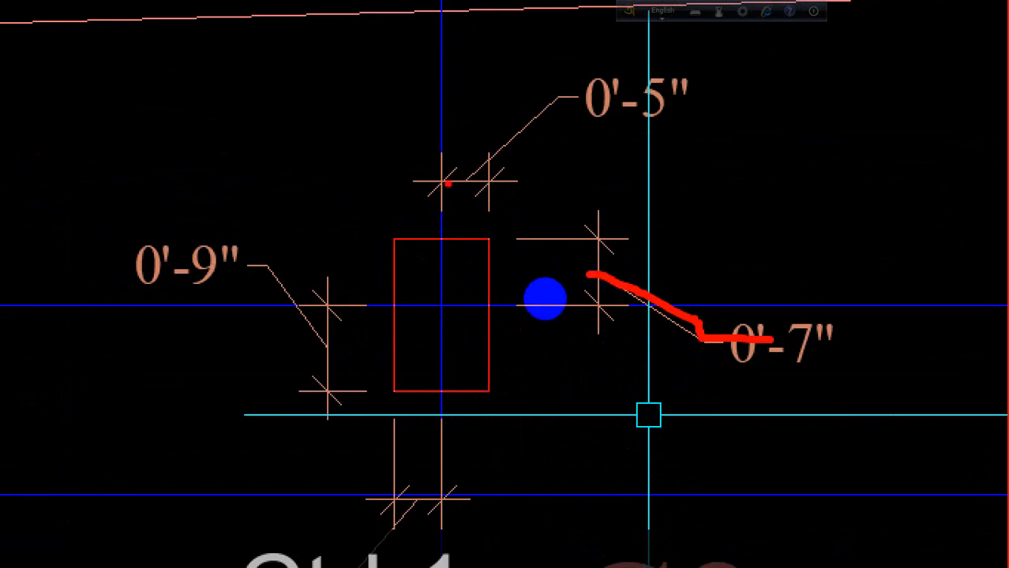
mouse_move(545, 293)
left_mouse_down()
mouse_move(592, 247)
mouse_move(637, 258)
left_mouse_up()
key("Escape")
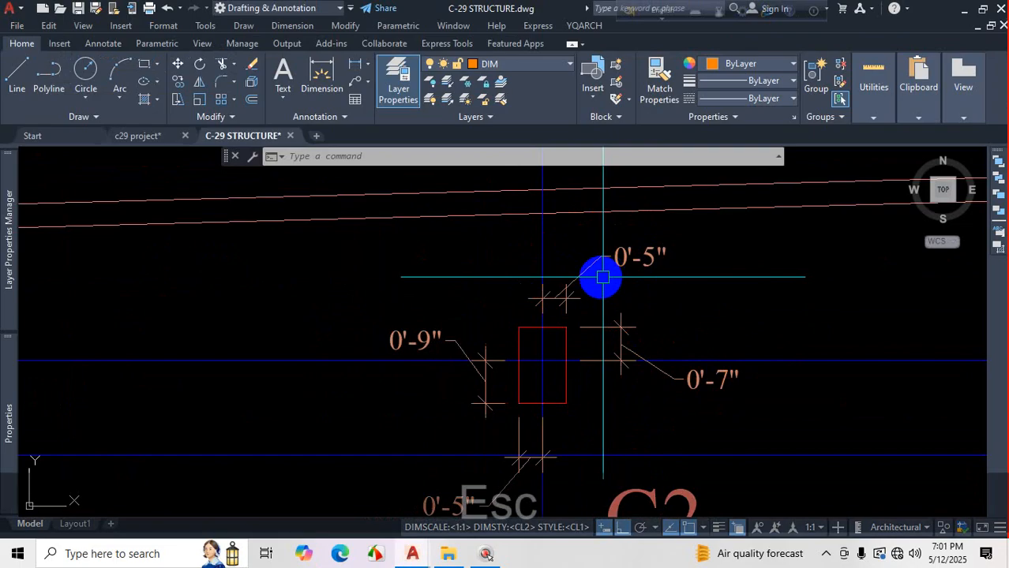
Return to the c29 project drawing and examine the fit and text placement options of dimension style CL3.
left_click(139, 136)
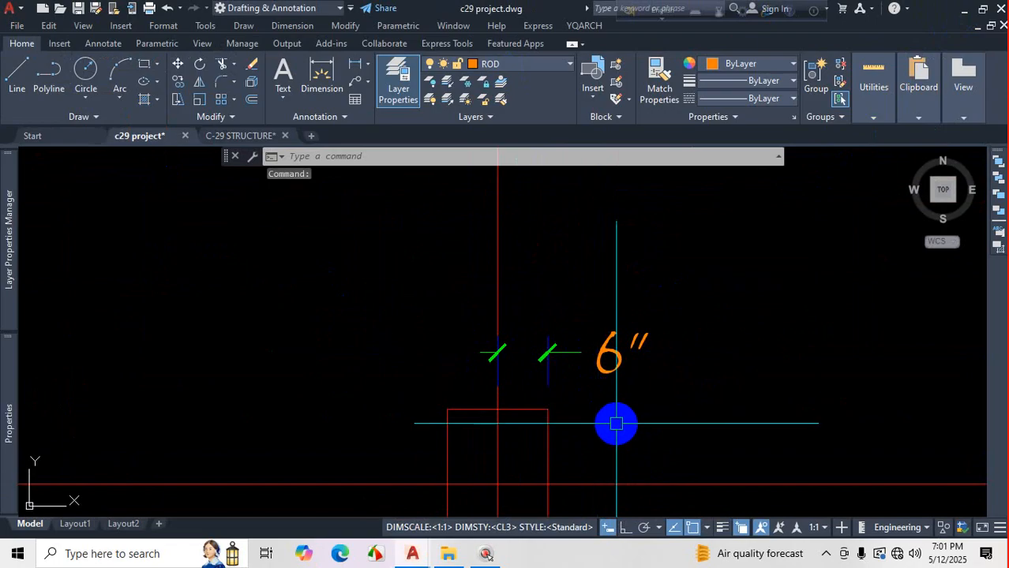
type("d")
key("Return")
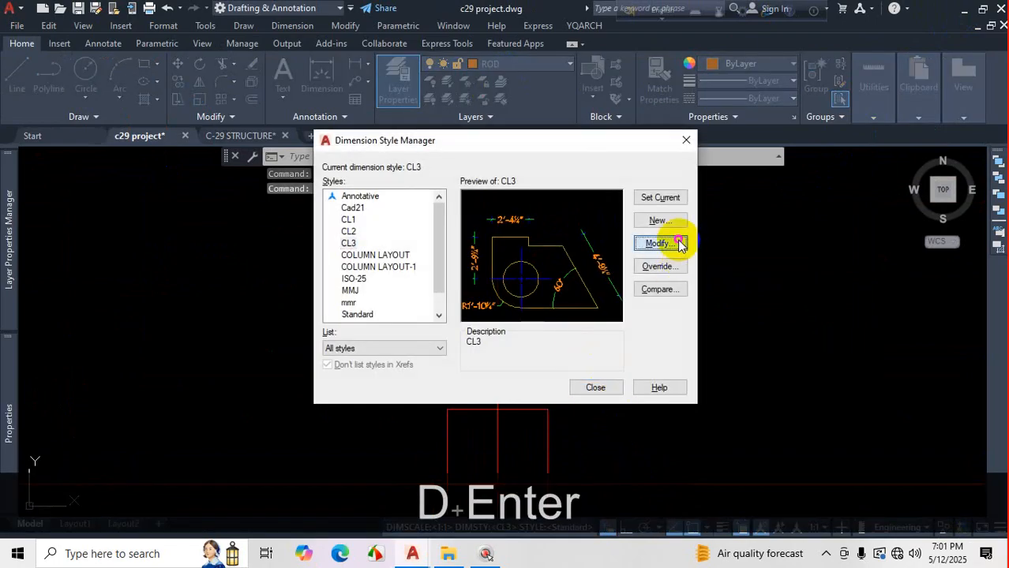
left_click(678, 243)
left_click(646, 135)
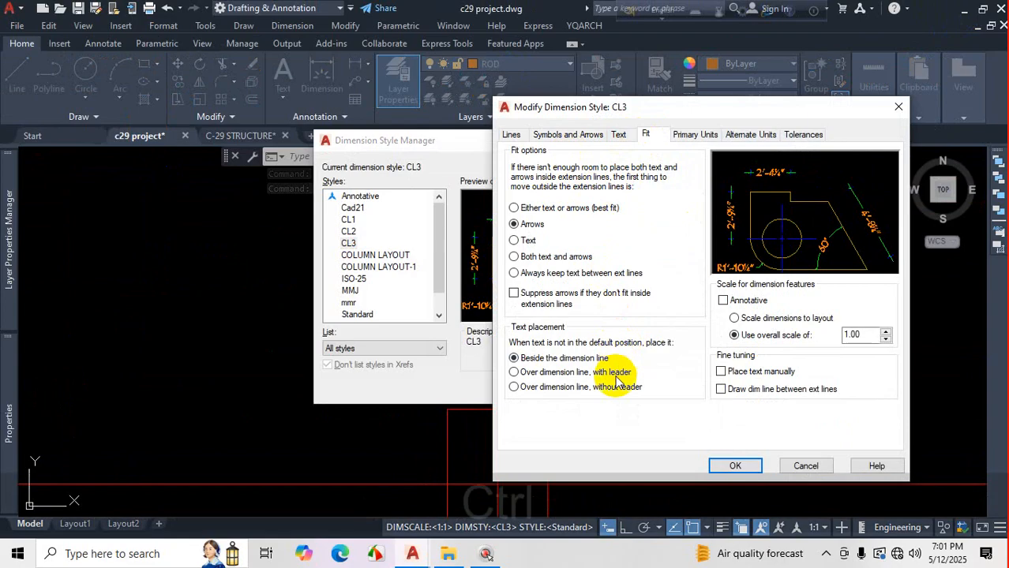
key("ctrl+1")
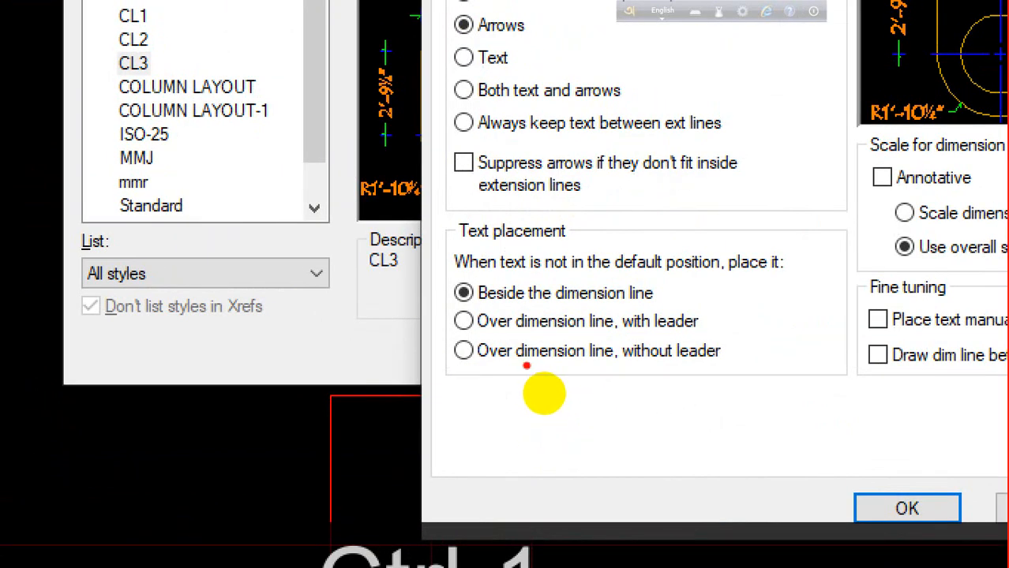
key("Escape")
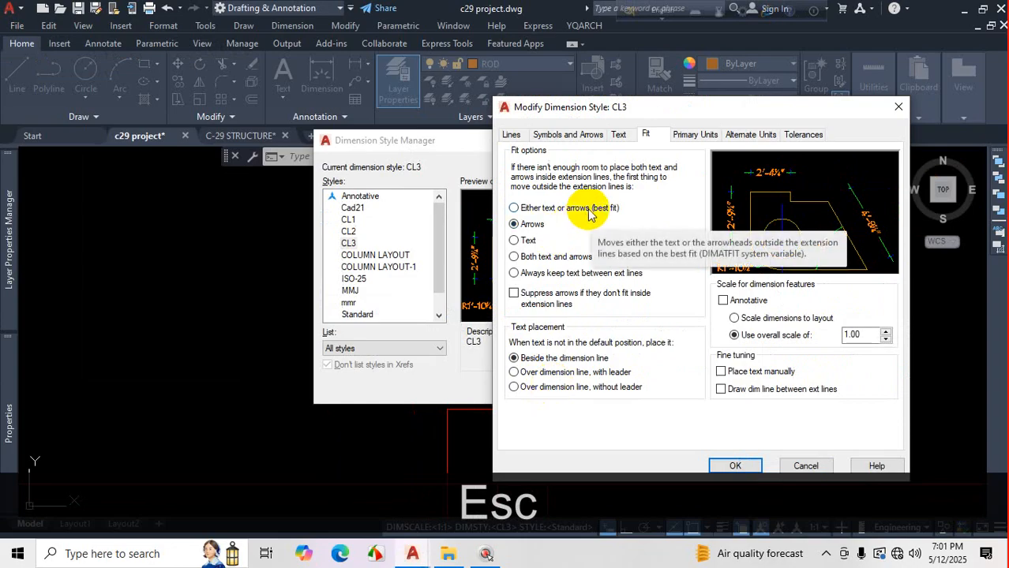
key("ctrl+1")
left_click(596, 213)
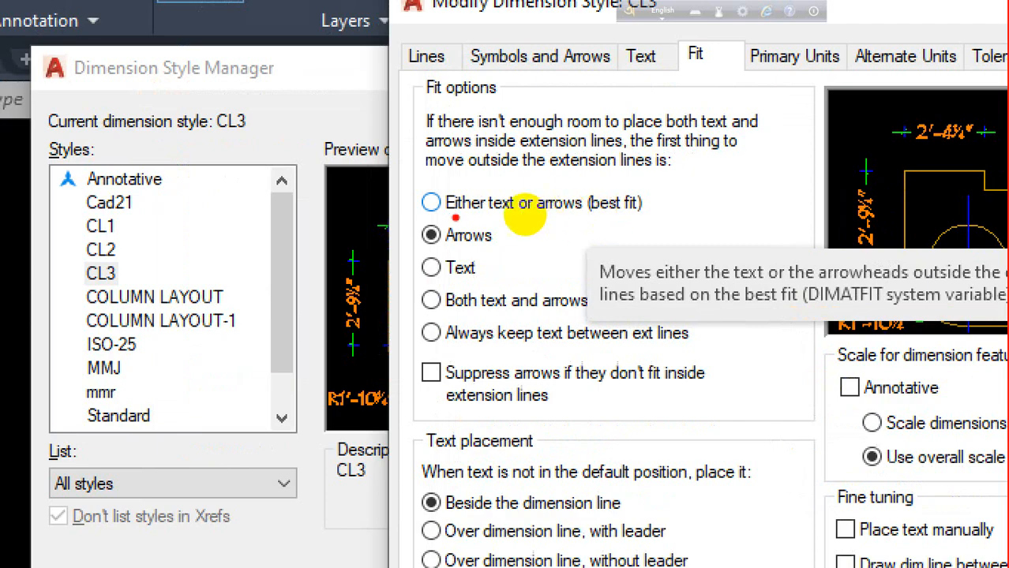
mouse_move(449, 224)
left_mouse_down()
mouse_move(545, 221)
mouse_move(484, 203)
mouse_move(528, 207)
left_mouse_up()
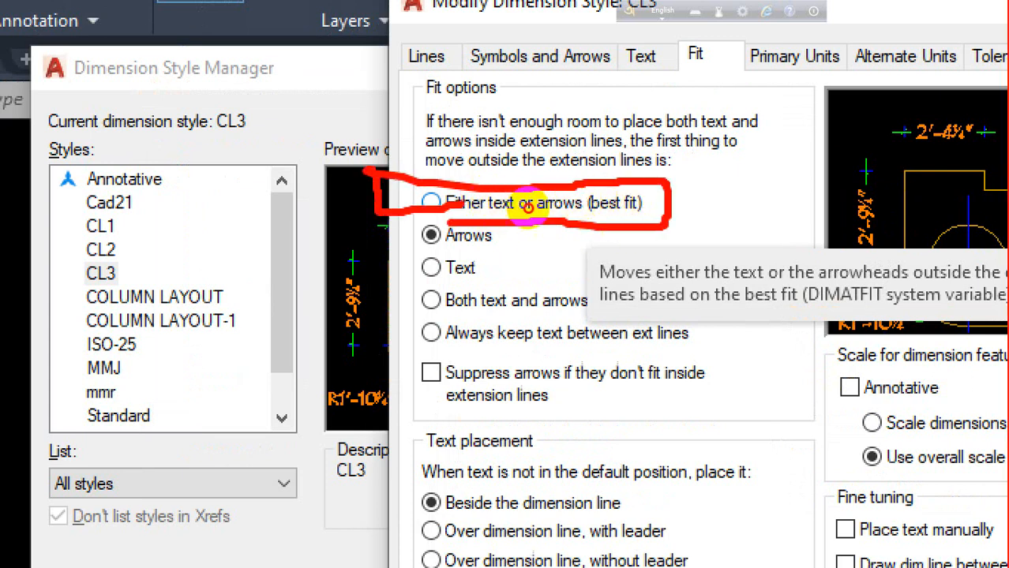
key("Escape")
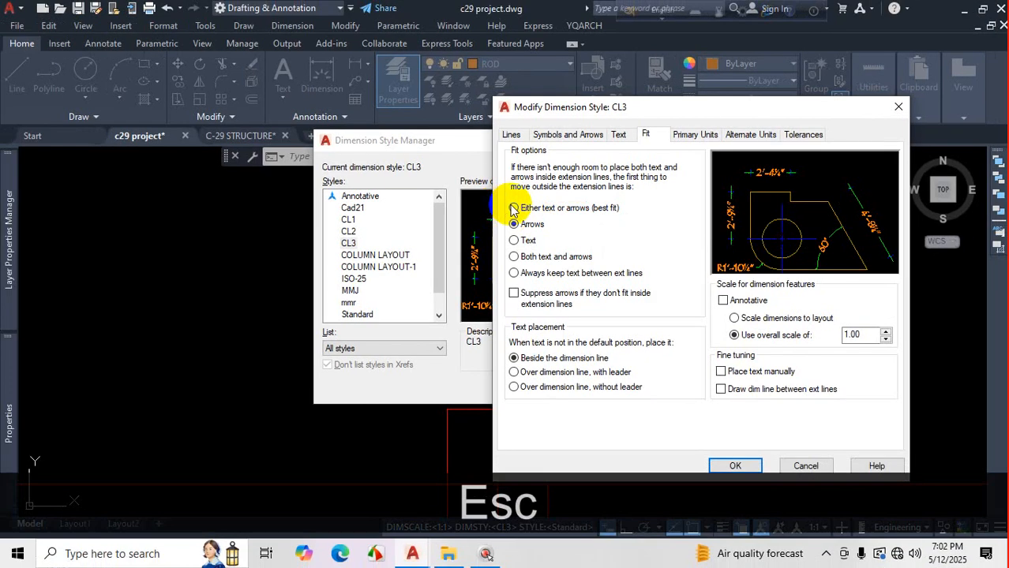
Set the fit option of CL3 to always keep text between extension lines, save it and check the column dimension.
left_click(513, 208)
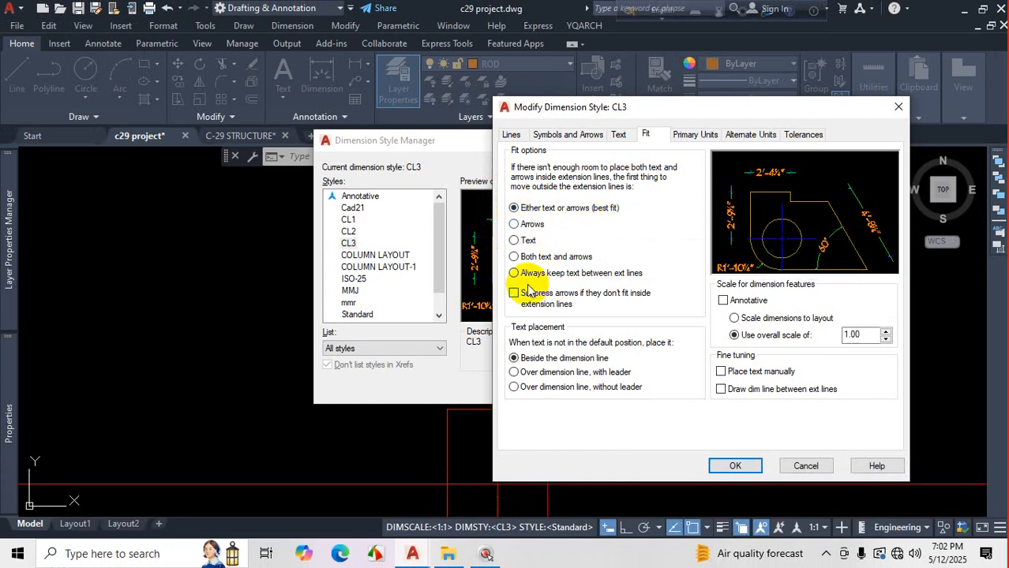
key("ctrl")
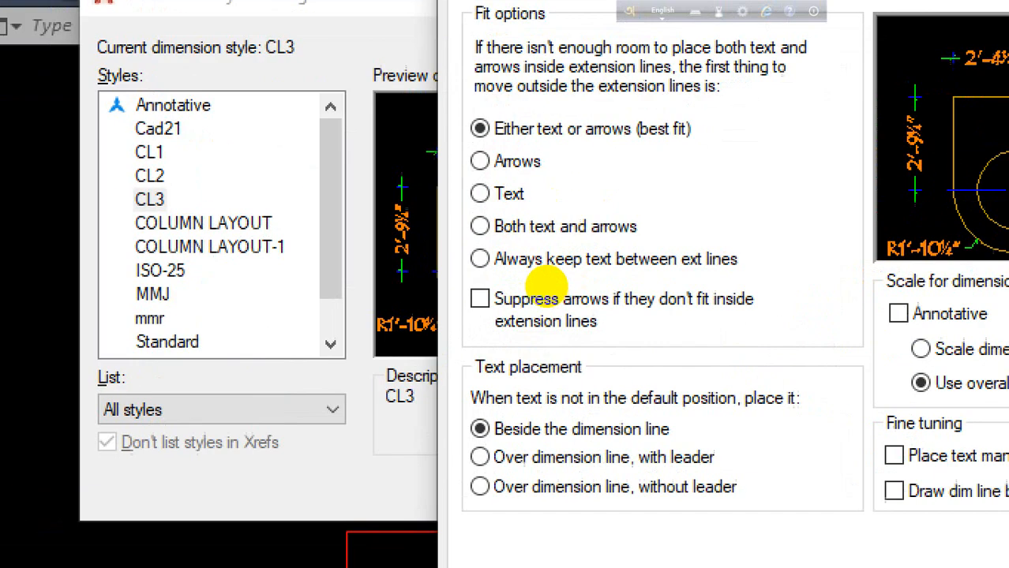
mouse_move(564, 278)
left_mouse_down()
mouse_move(738, 277)
mouse_move(512, 266)
left_mouse_up()
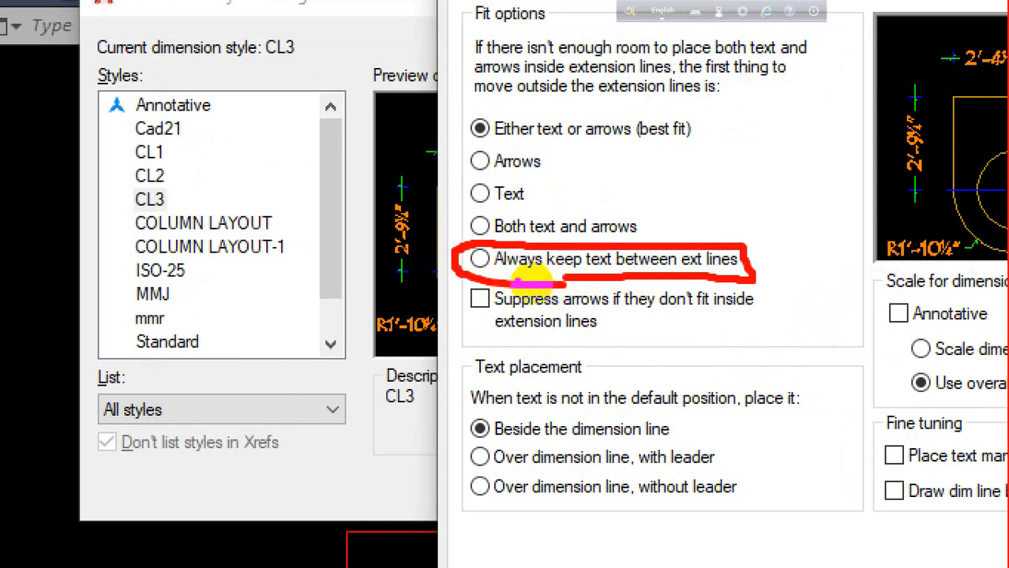
key("Escape")
left_click(483, 261)
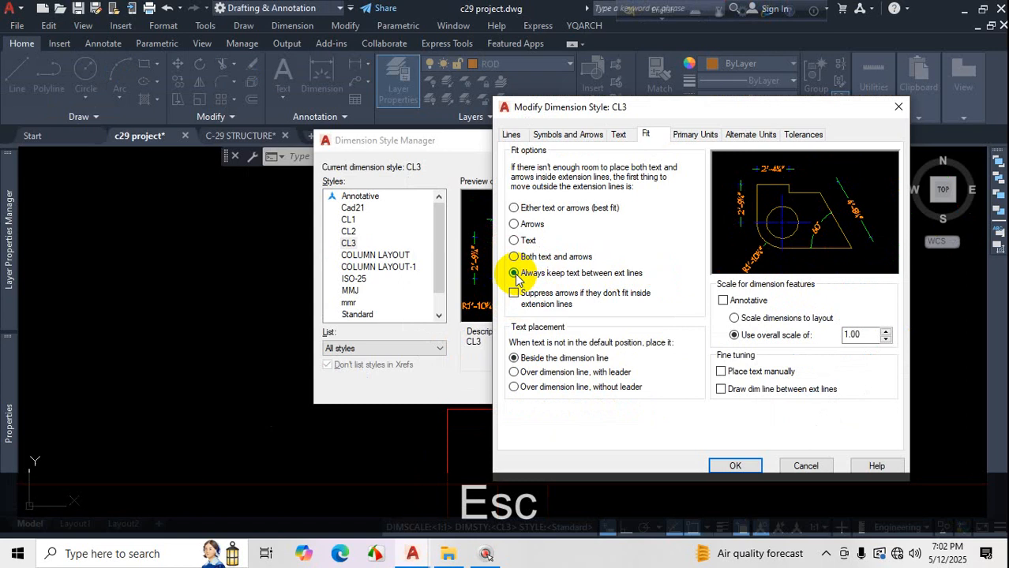
left_click(743, 466)
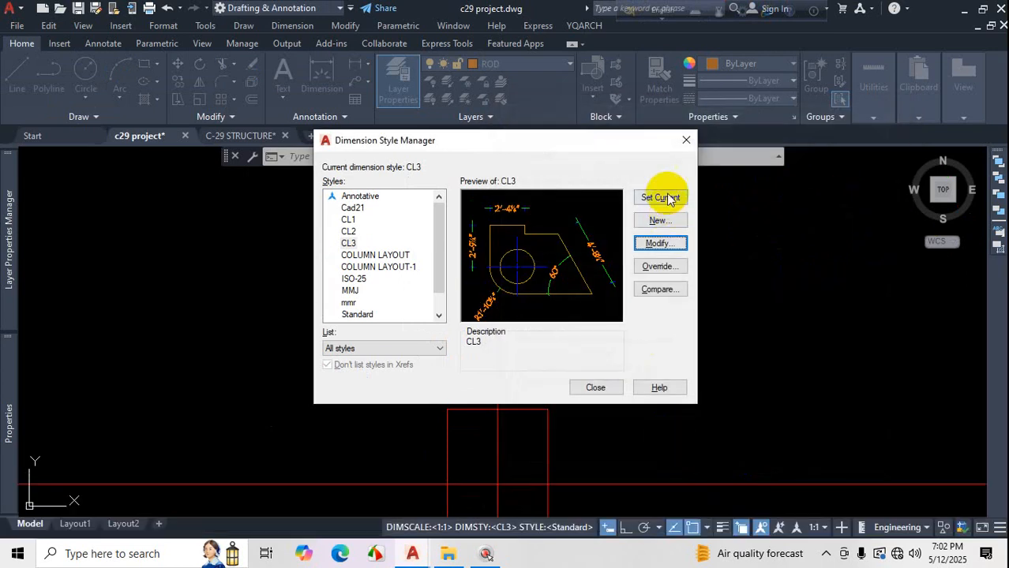
left_click(595, 388)
scroll(603, 405, "up", 2)
scroll(552, 404, "down", 2)
scroll(654, 377, "up", 2)
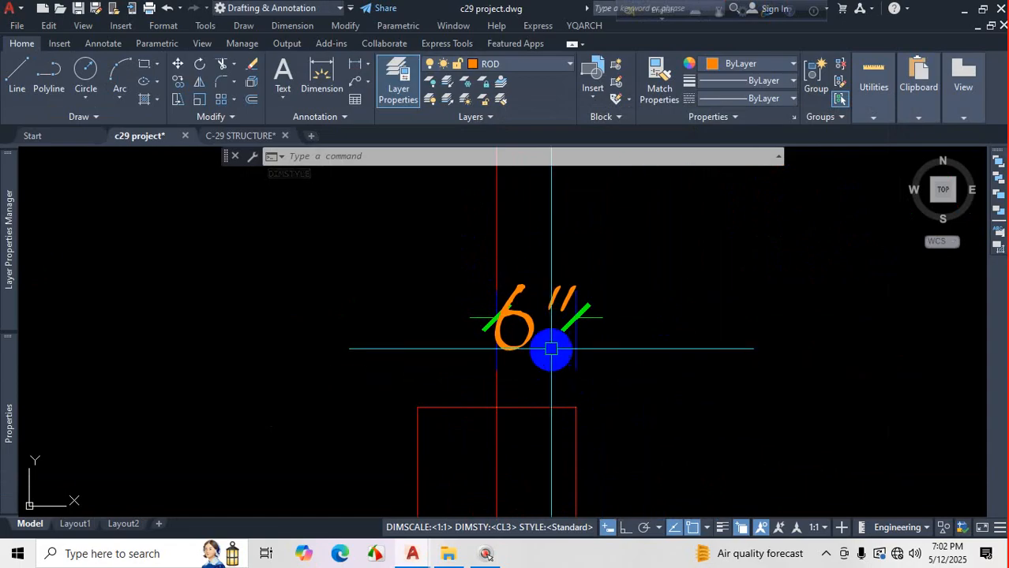
key("ctrl+1")
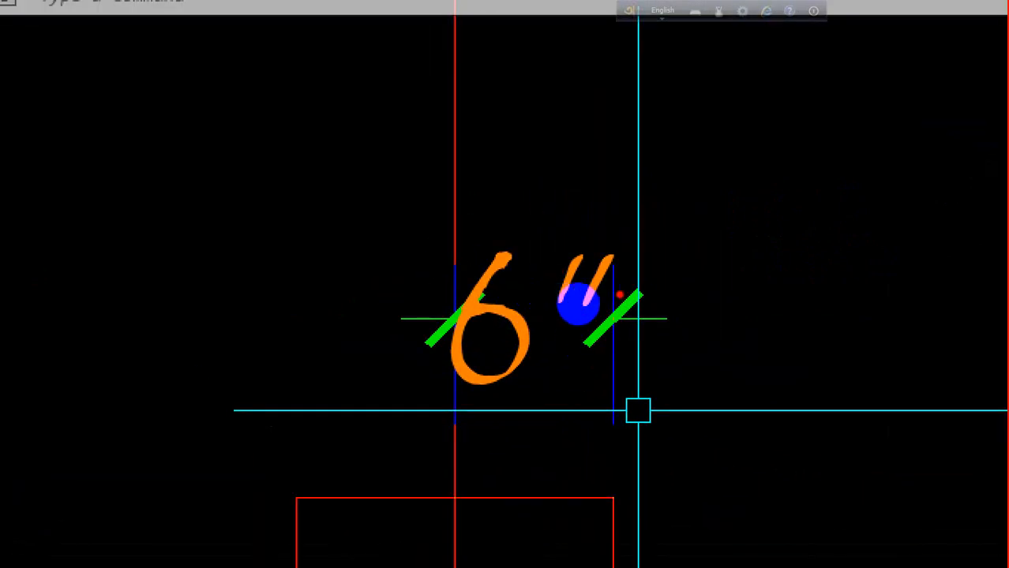
key("Escape")
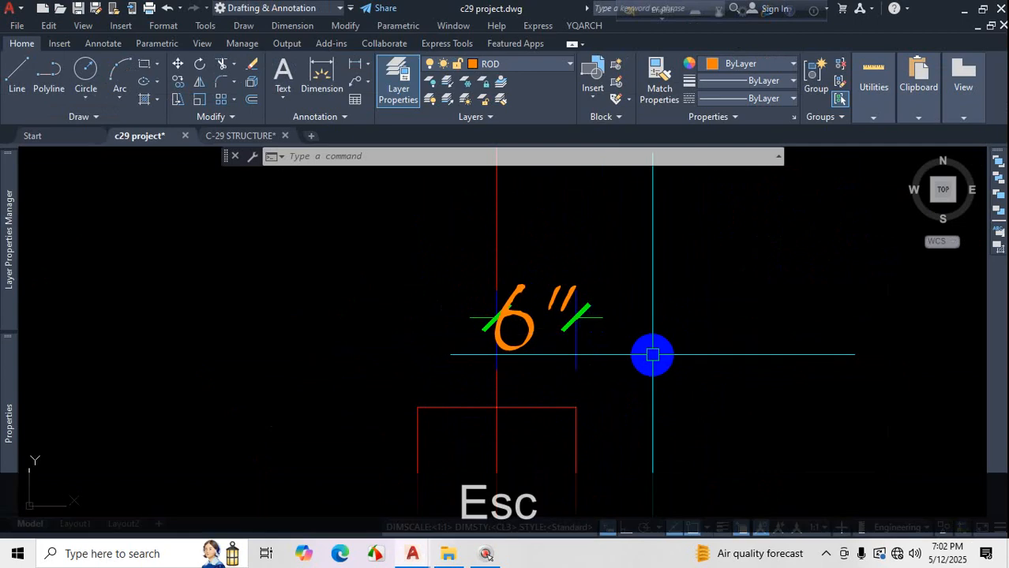
Change the fit option of dimension style CL3 to Both text and arrows and save the style.
type("d")
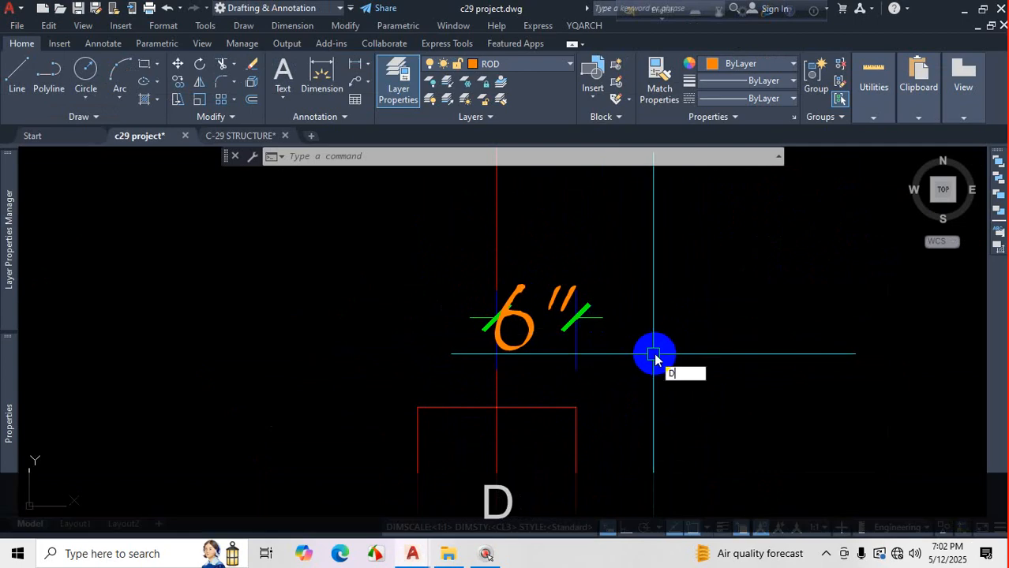
key("Return")
left_click(669, 247)
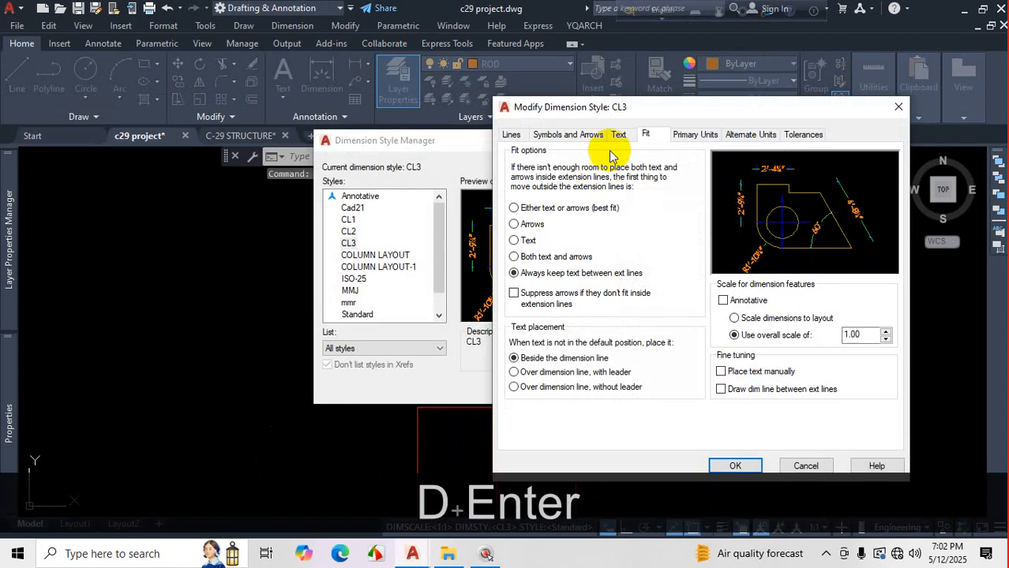
left_click(559, 212)
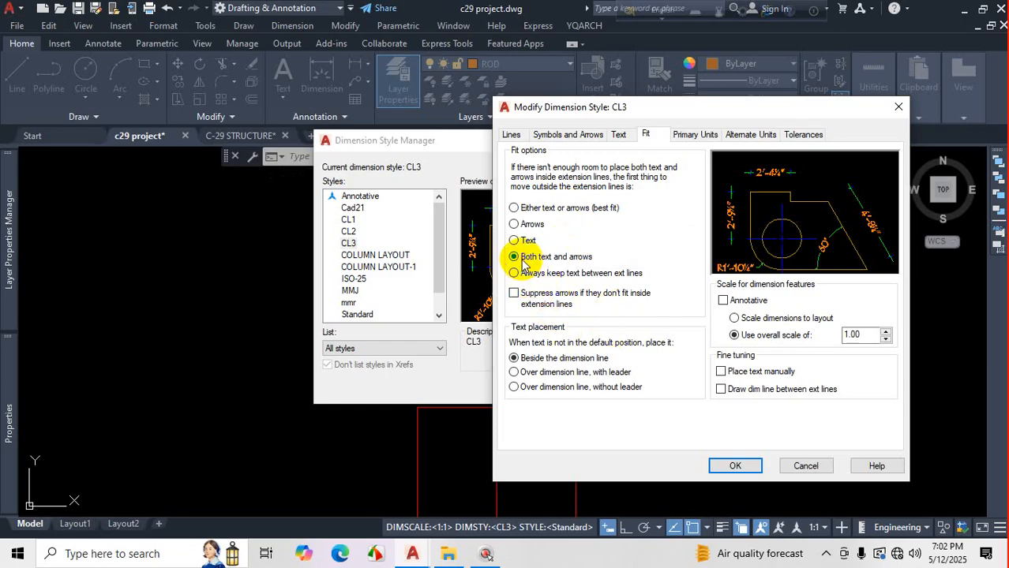
left_click(732, 465)
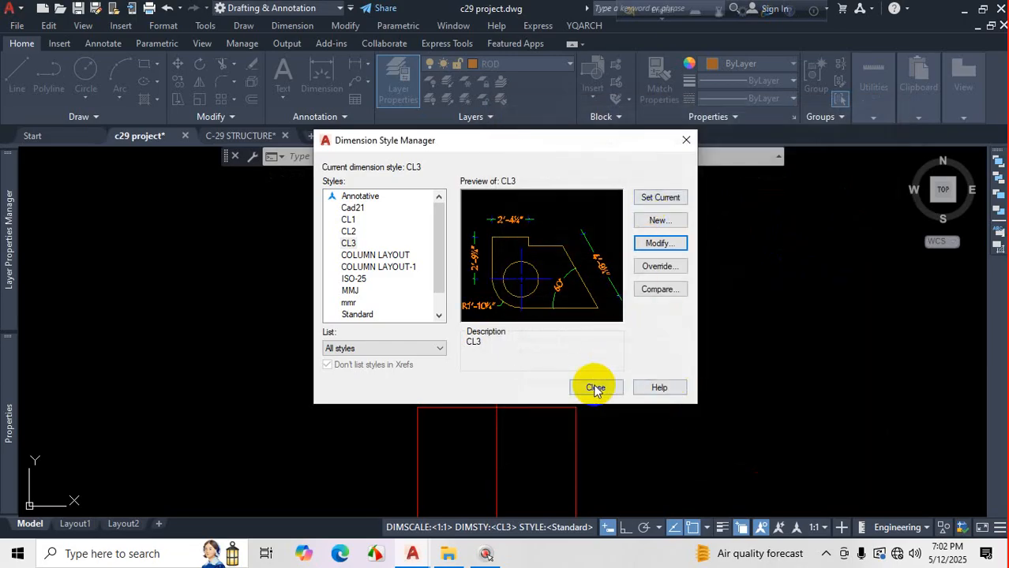
left_click(596, 387)
scroll(633, 282, "down", 3)
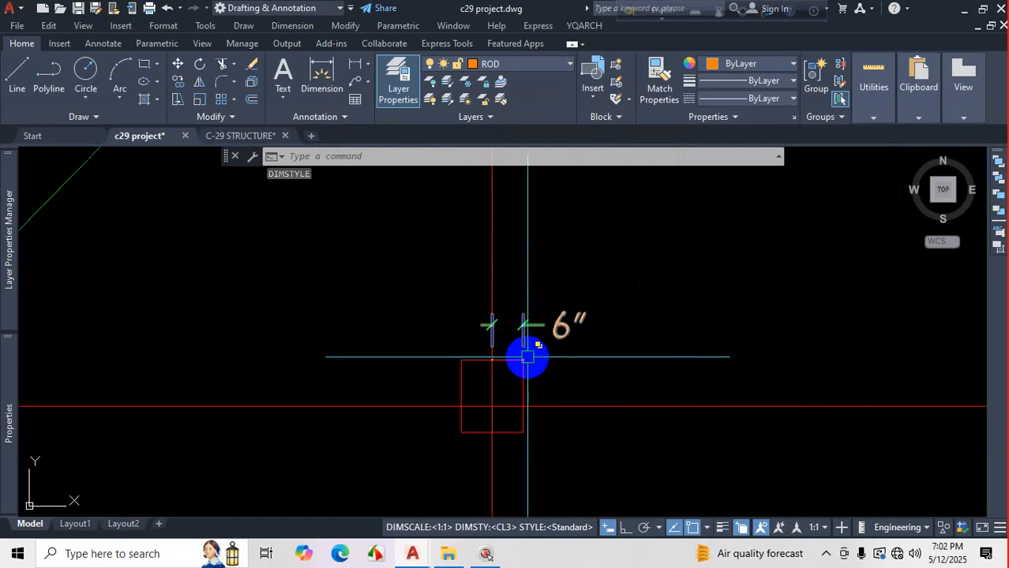
left_click(319, 72)
scroll(491, 360, "up", 2)
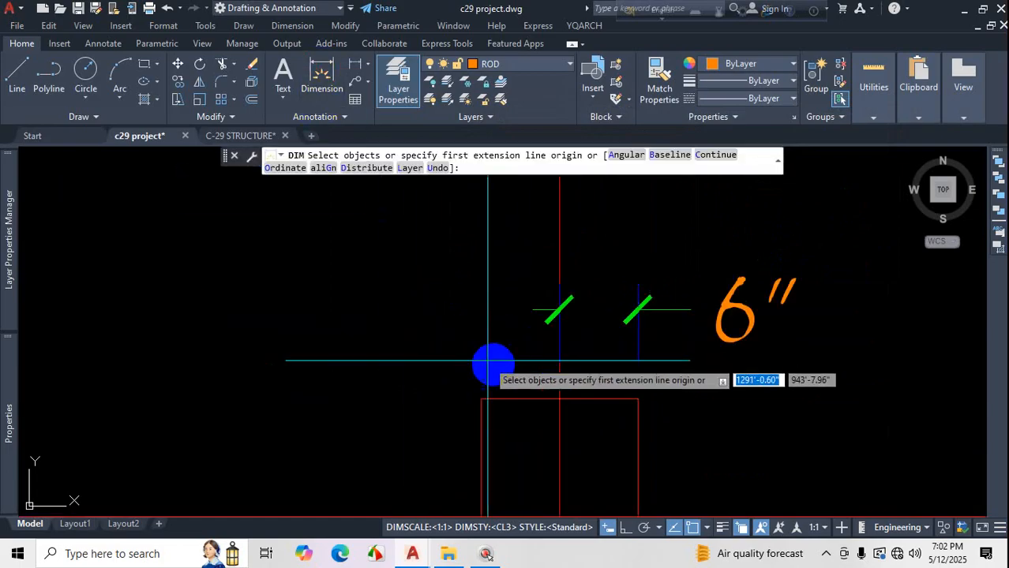
scroll(559, 398, "up", 2)
left_click(558, 398)
left_click(481, 398)
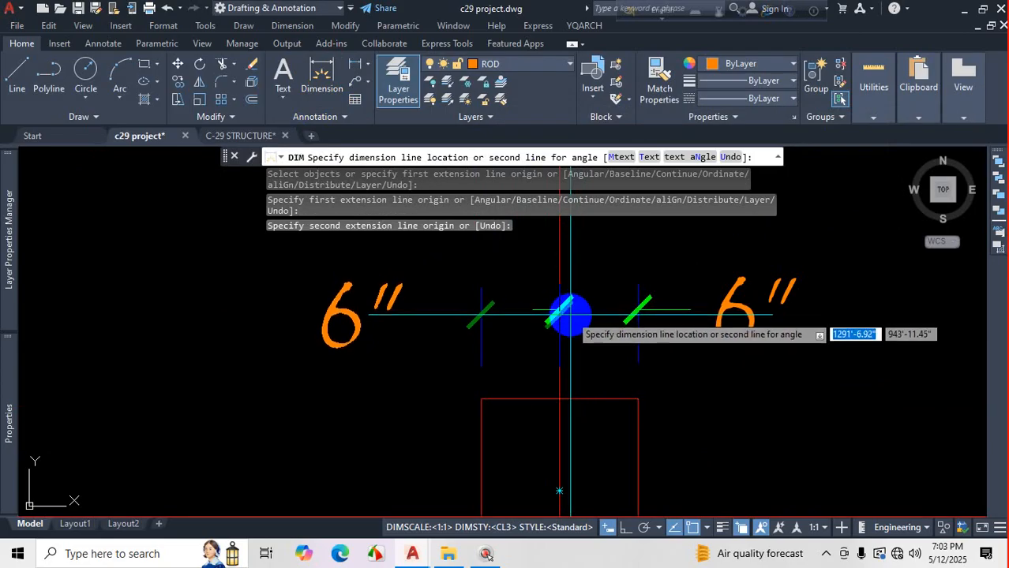
key("Escape")
Set the fit option of dimension style CL3 to Either text or arrows (best fit) and save the style.
type("D")
key("Return")
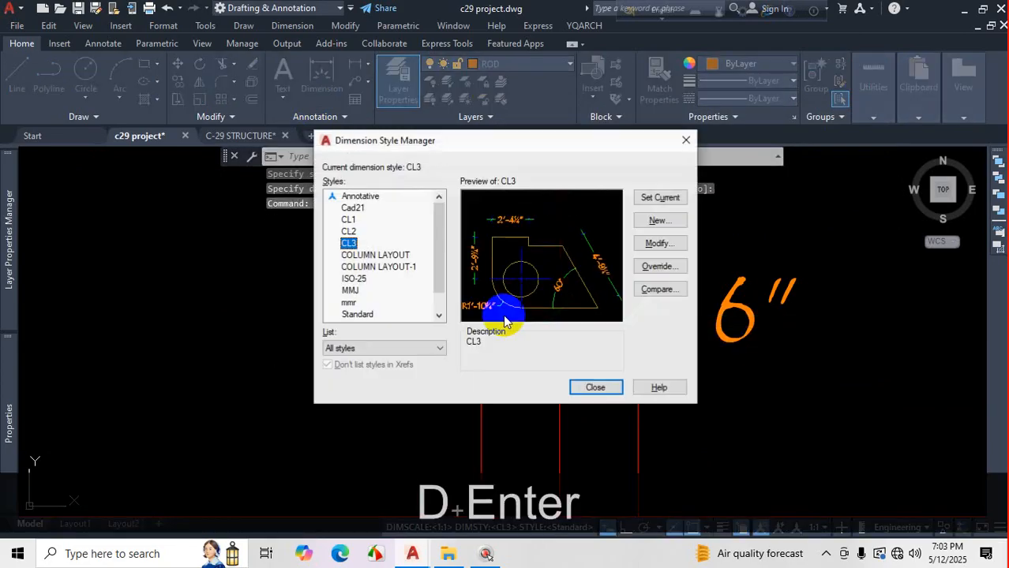
left_click(658, 243)
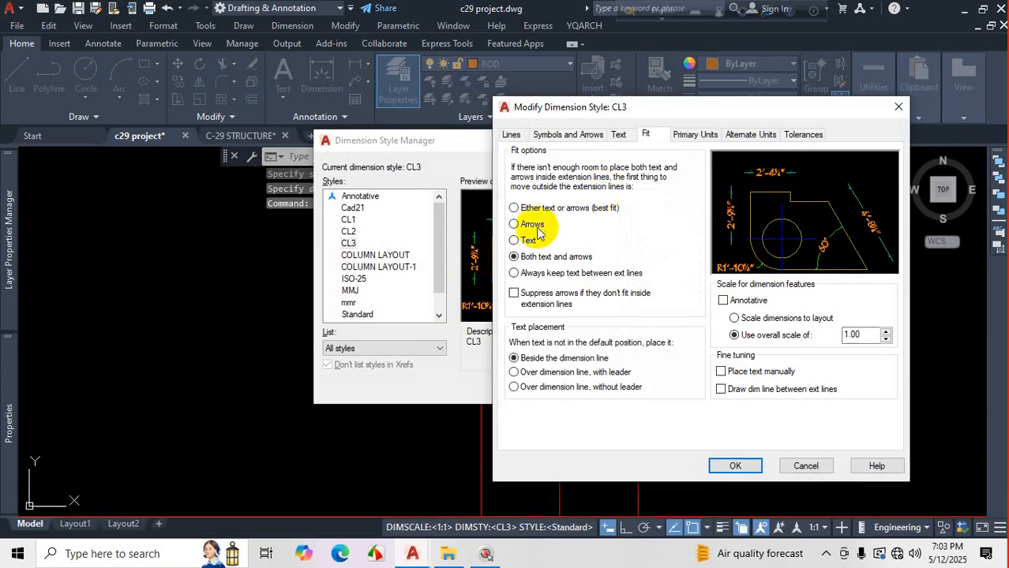
left_click(547, 209)
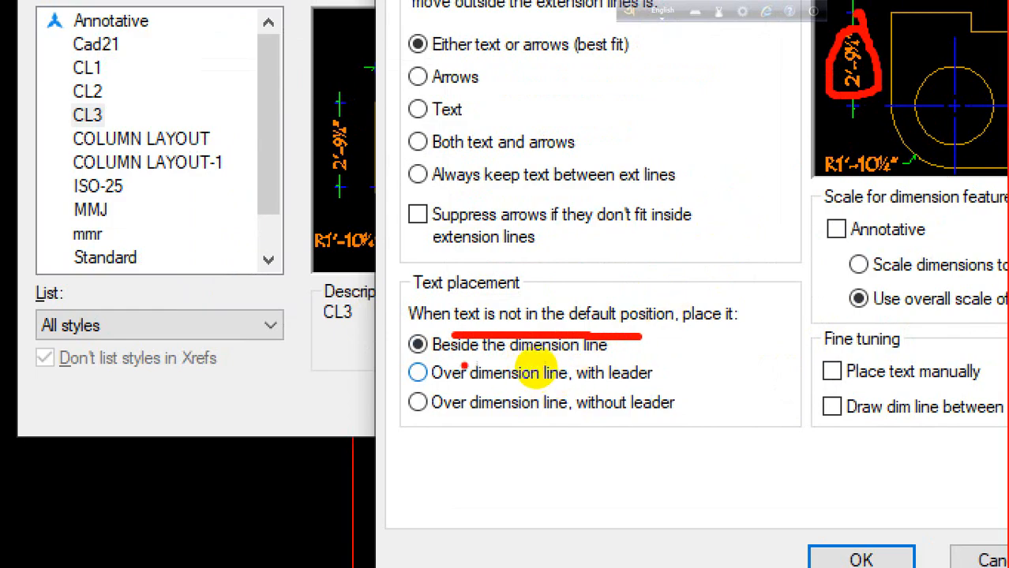
left_click_drag(457, 365, 602, 360)
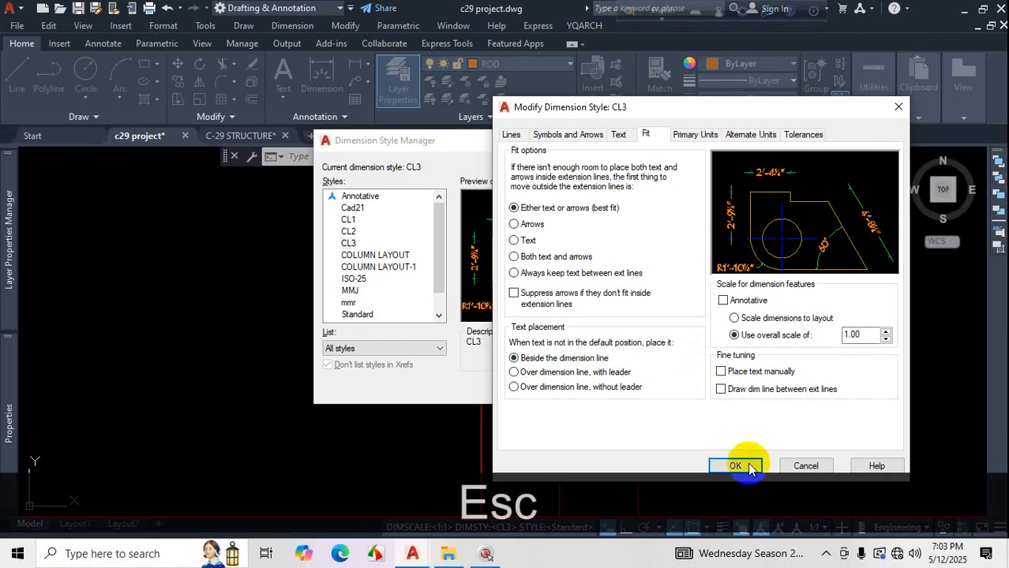
left_click(861, 559)
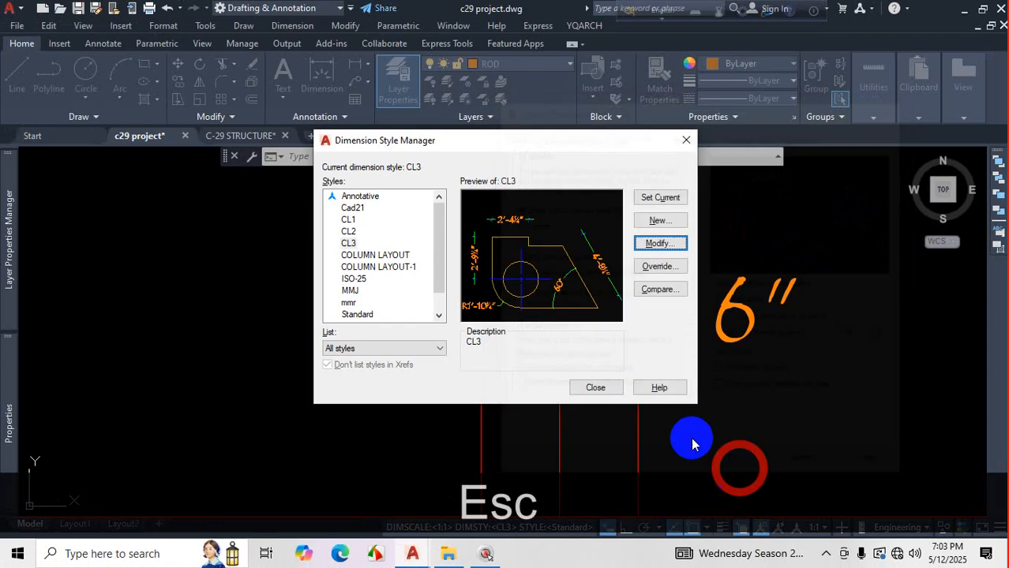
left_click(596, 387)
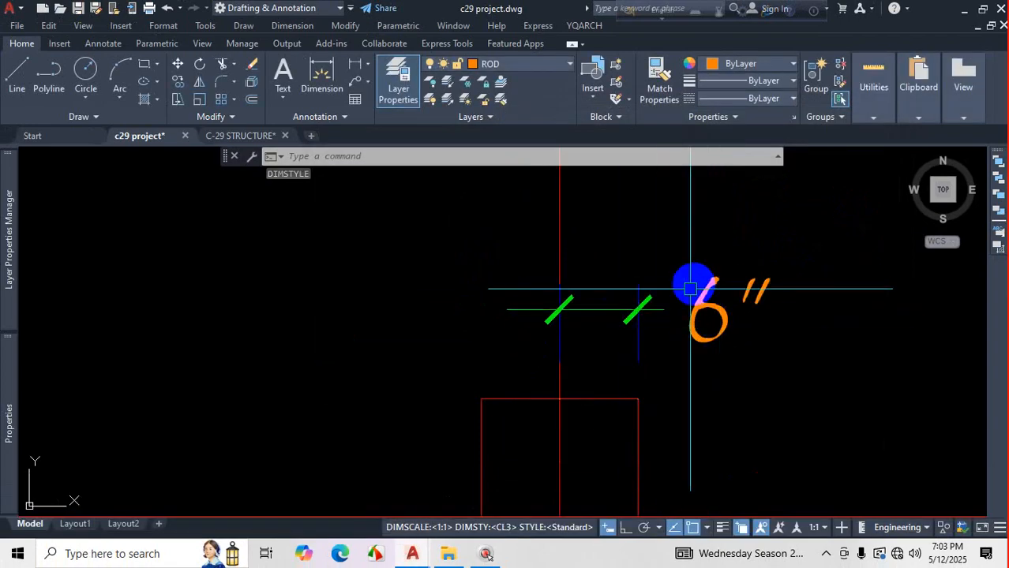
Set the text placement of dimension style CL3 to Over dimension line, with leader, save it and check the column dimension.
scroll(638, 309, "down", 4)
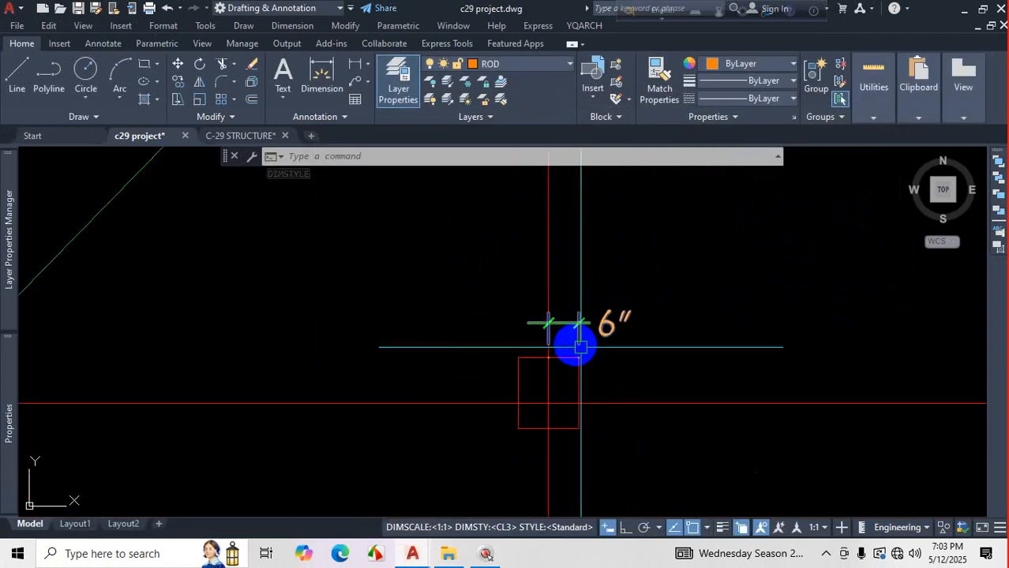
type("D")
key("Return")
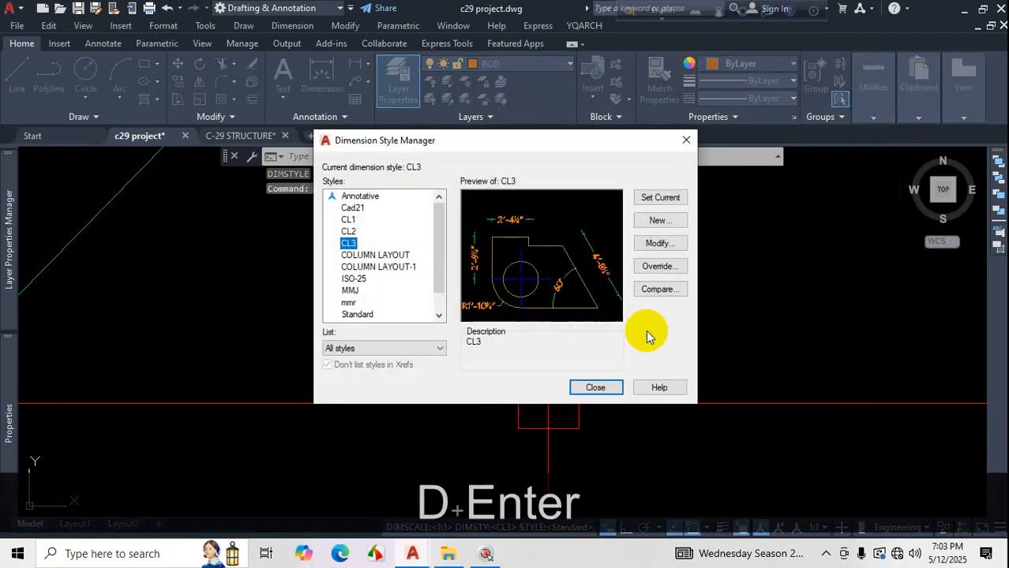
left_click(661, 245)
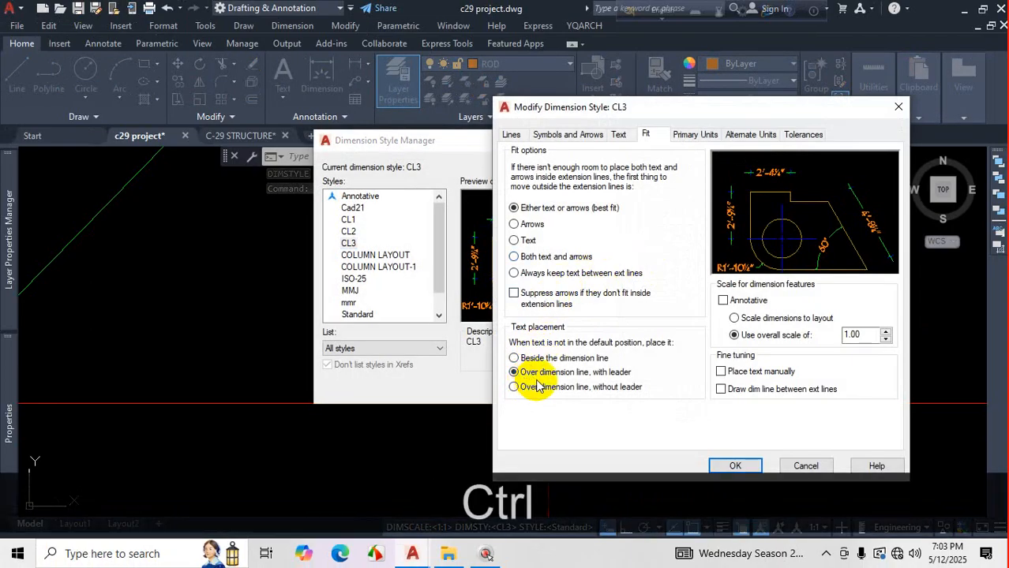
key("ctrl+1")
left_click(588, 379)
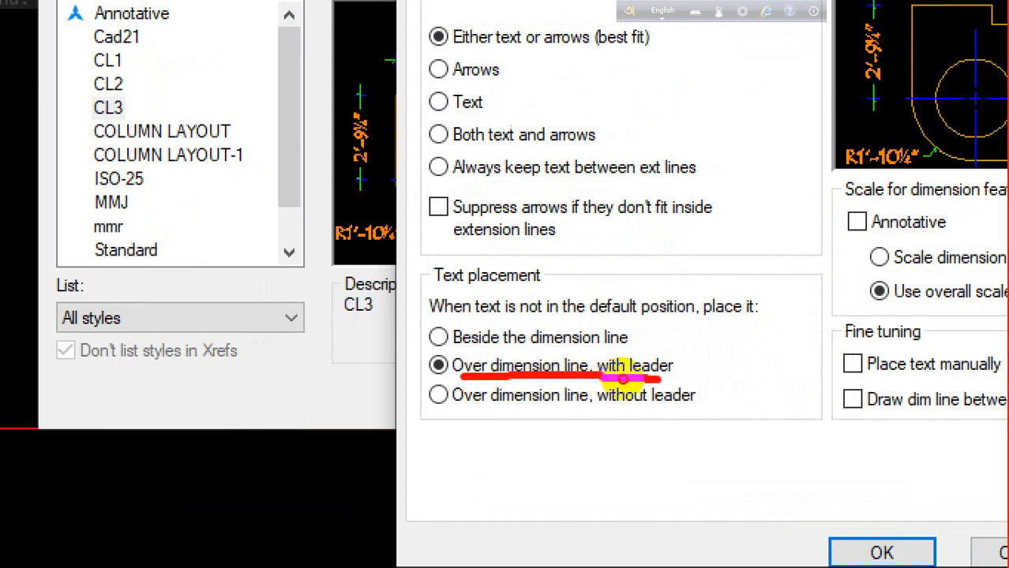
left_click_drag(635, 364, 517, 363)
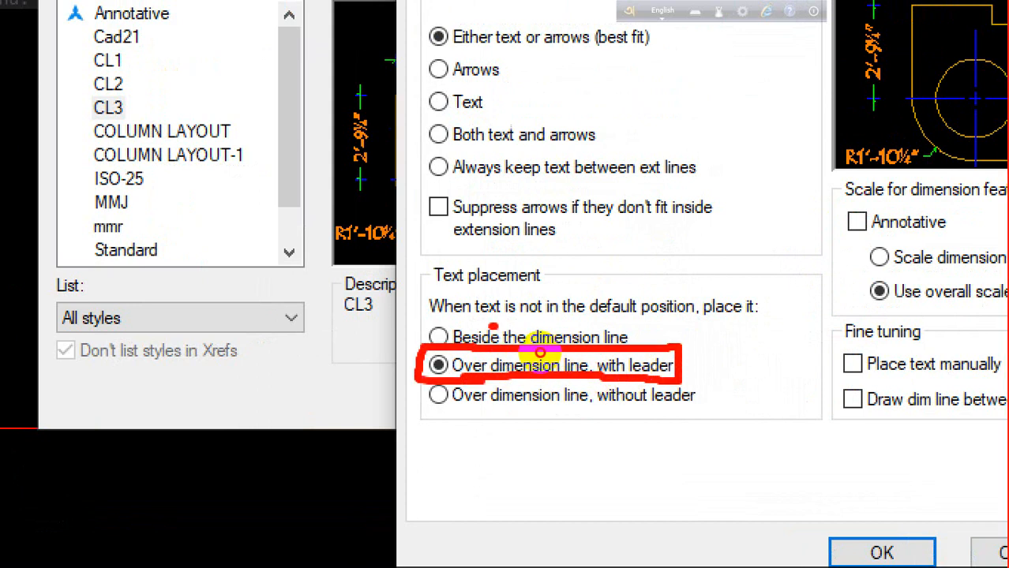
left_click_drag(492, 326, 580, 319)
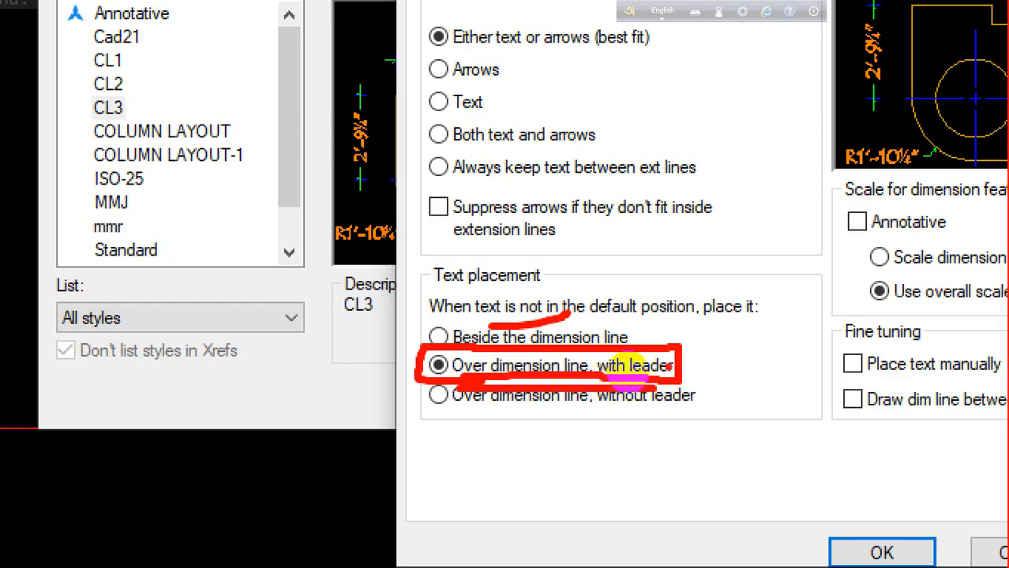
key("Escape")
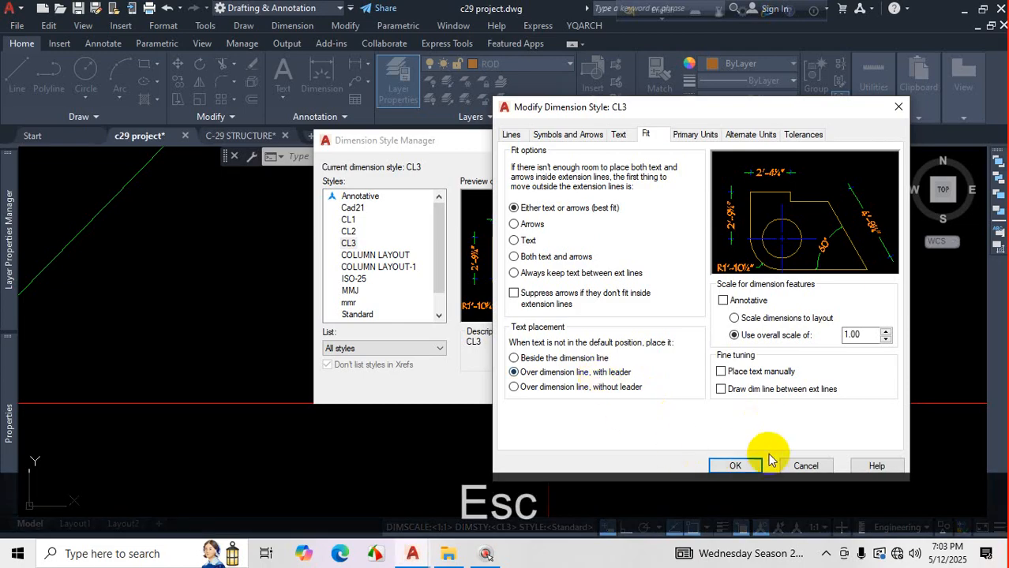
left_click(740, 466)
left_click(593, 388)
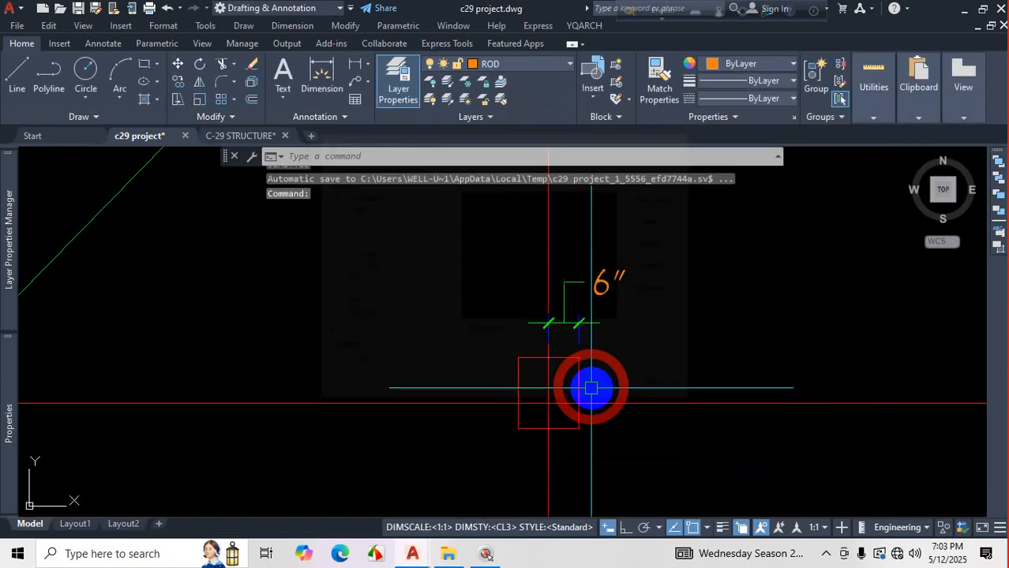
scroll(534, 339, "down", 3)
scroll(645, 325, "up", 5)
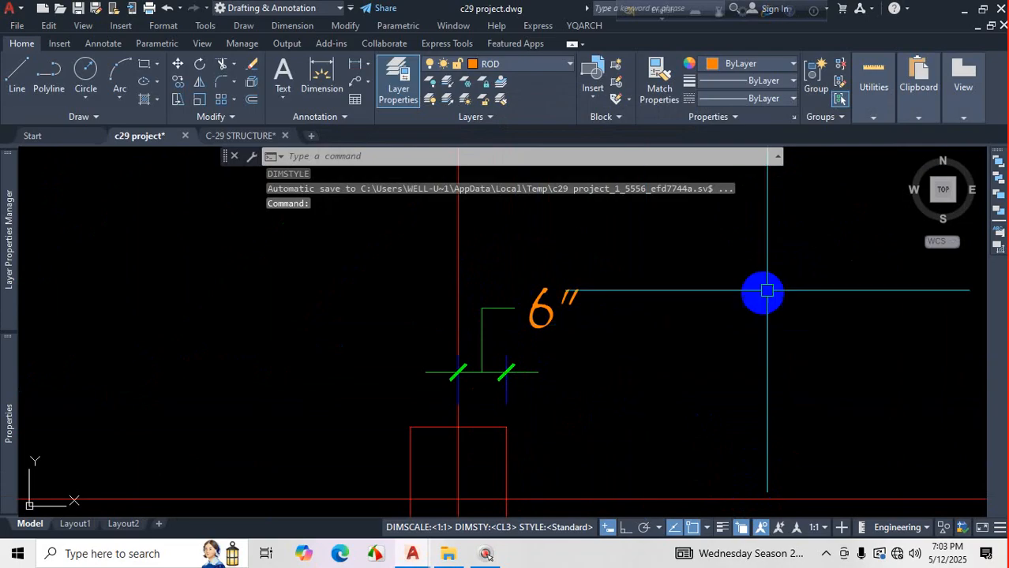
scroll(525, 410, "up", 2)
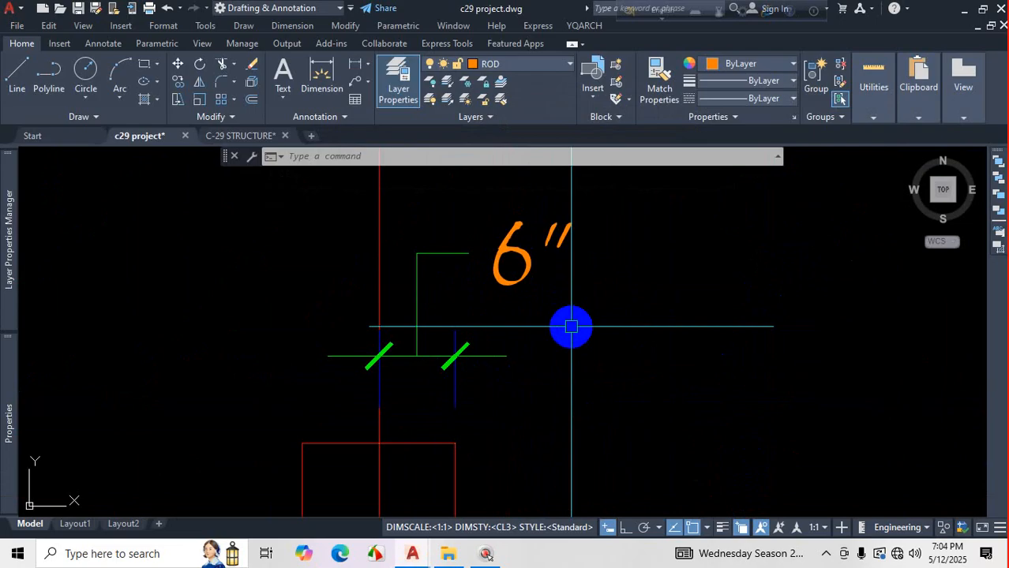
Dimension the left half of the column's upper edge up to the centreline, aligned with the existing dimension beside it.
scroll(570, 324, "down", 3)
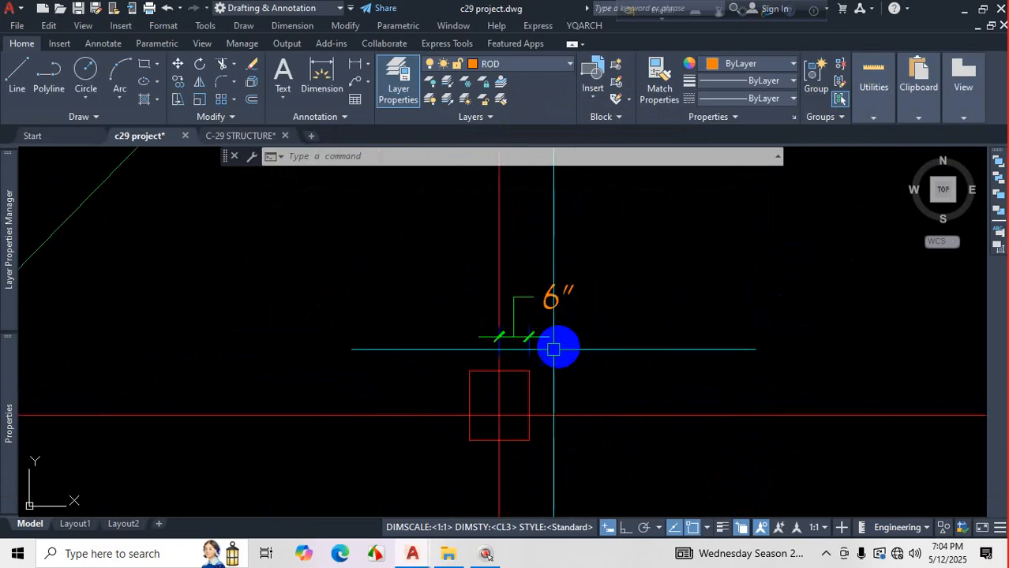
left_click(321, 75)
scroll(521, 387, "up", 4)
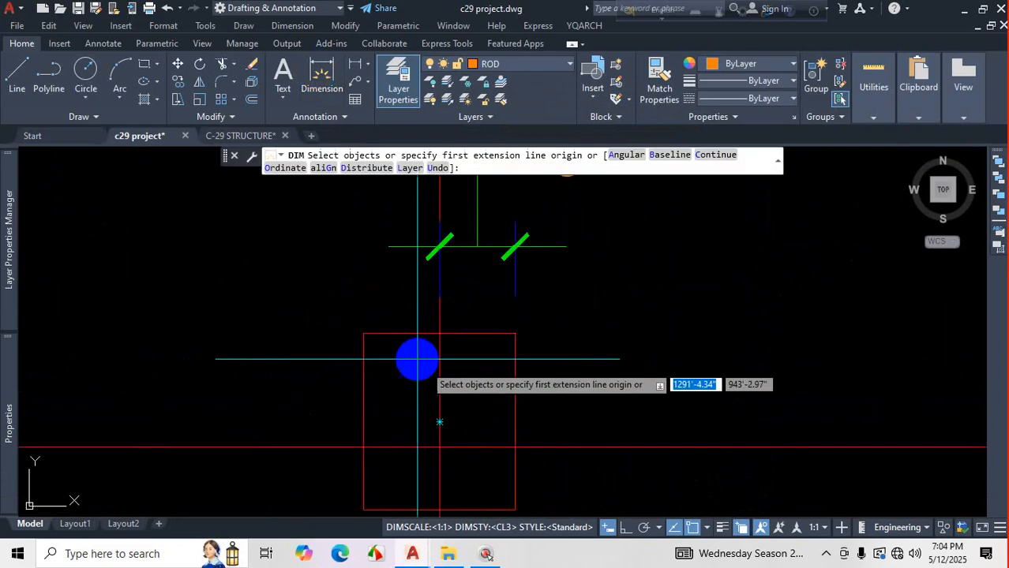
key("Return")
left_click(363, 333)
left_click(363, 333)
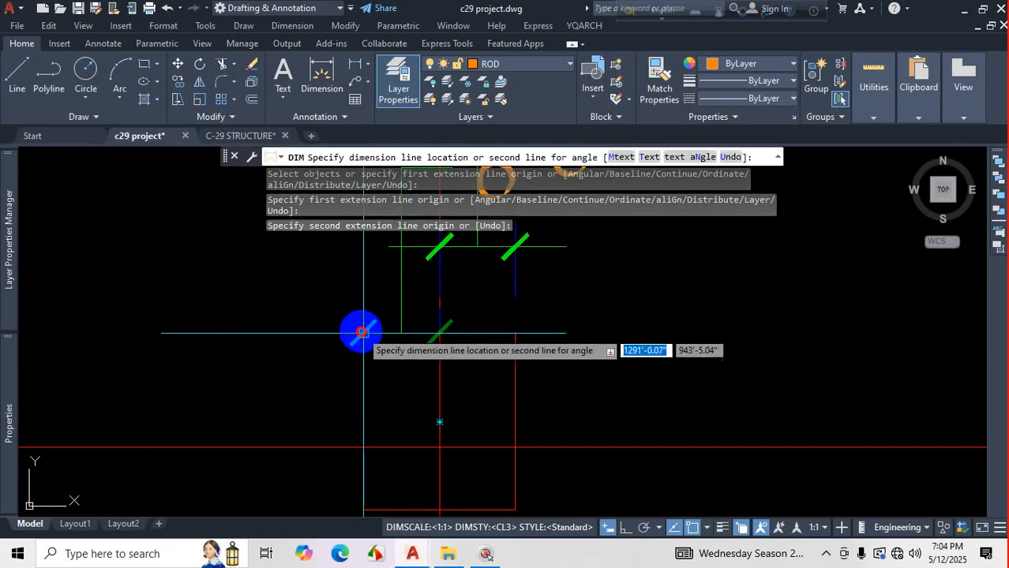
scroll(428, 311, "up", 5)
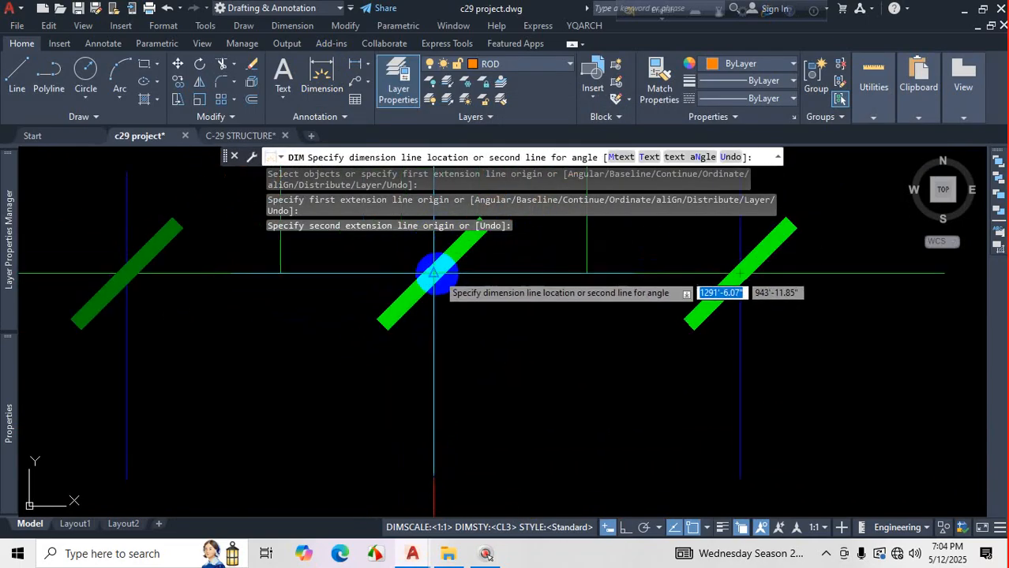
left_click(431, 291)
scroll(466, 378, "down", 5)
key("Escape")
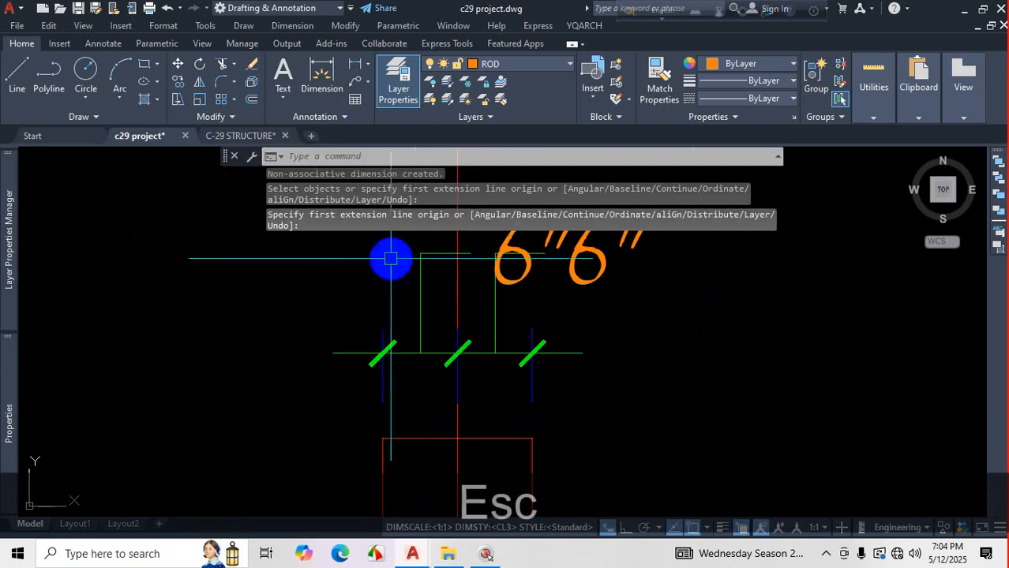
Dimension the right half of the column's lower edge from the centreline to the corner, placing it below the column.
scroll(632, 303, "down", 6)
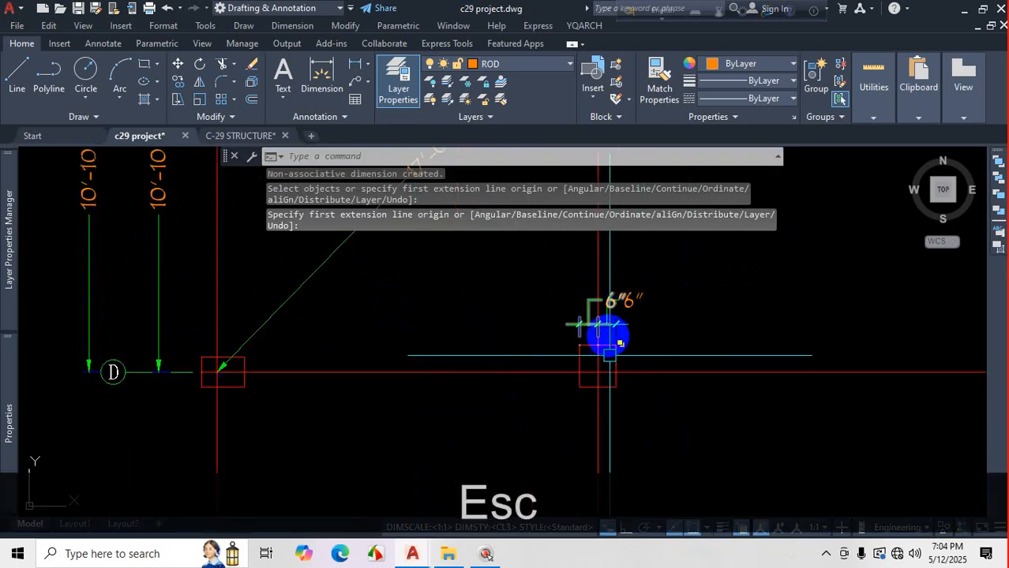
scroll(627, 422, "up", 2)
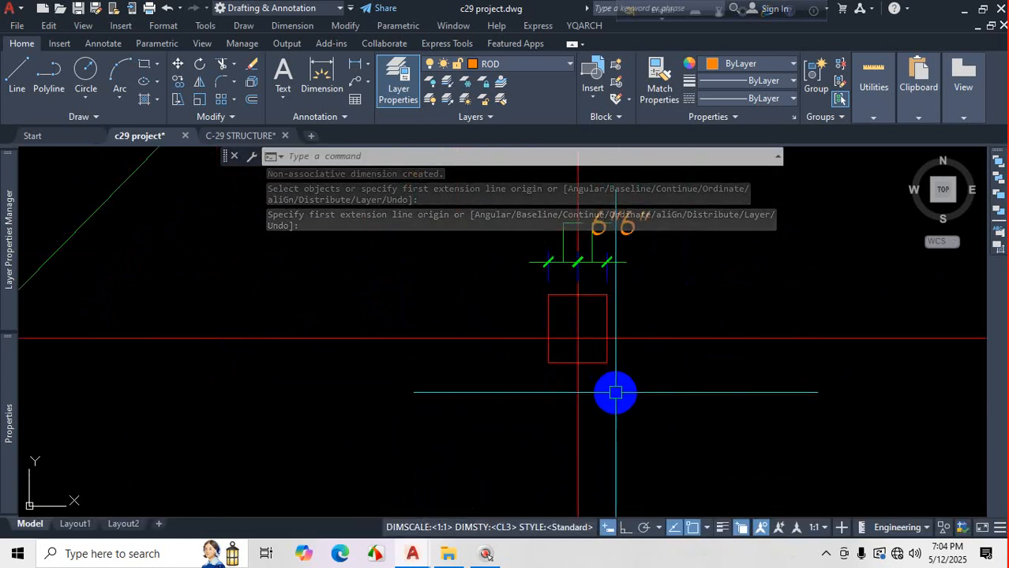
left_click(320, 75)
scroll(576, 379, "up", 4)
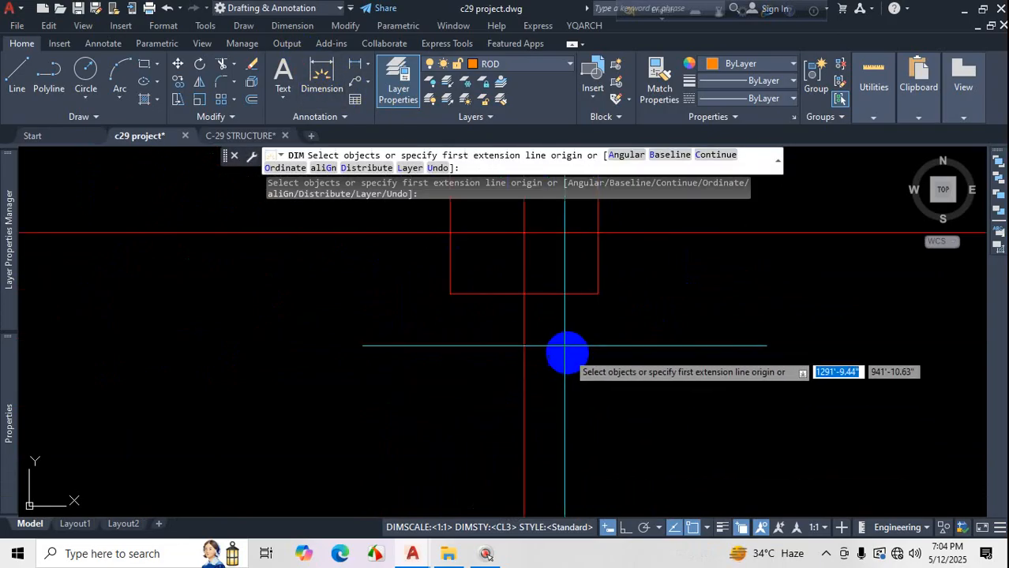
left_click(522, 293)
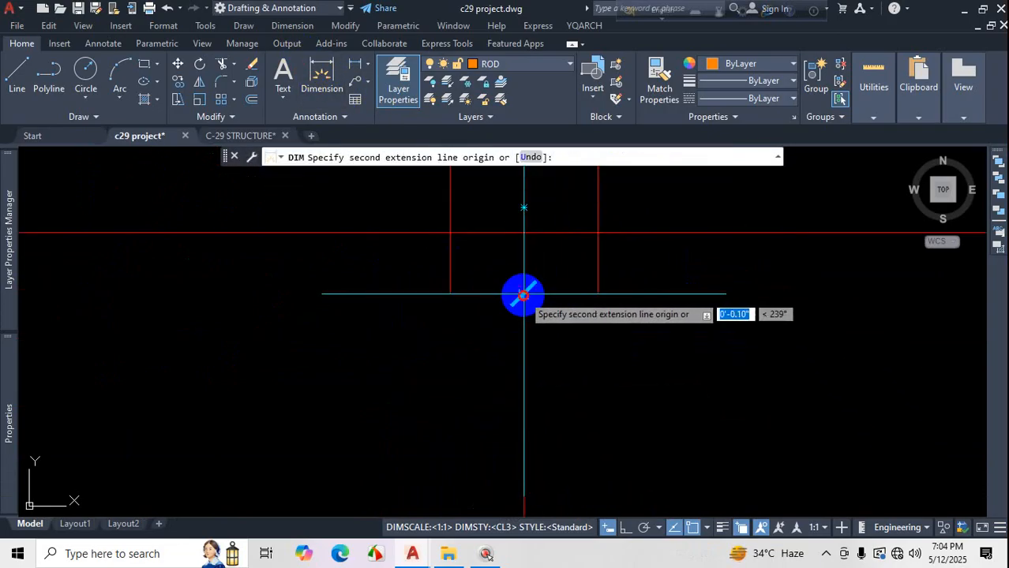
left_click(597, 293)
scroll(600, 304, "up", 2)
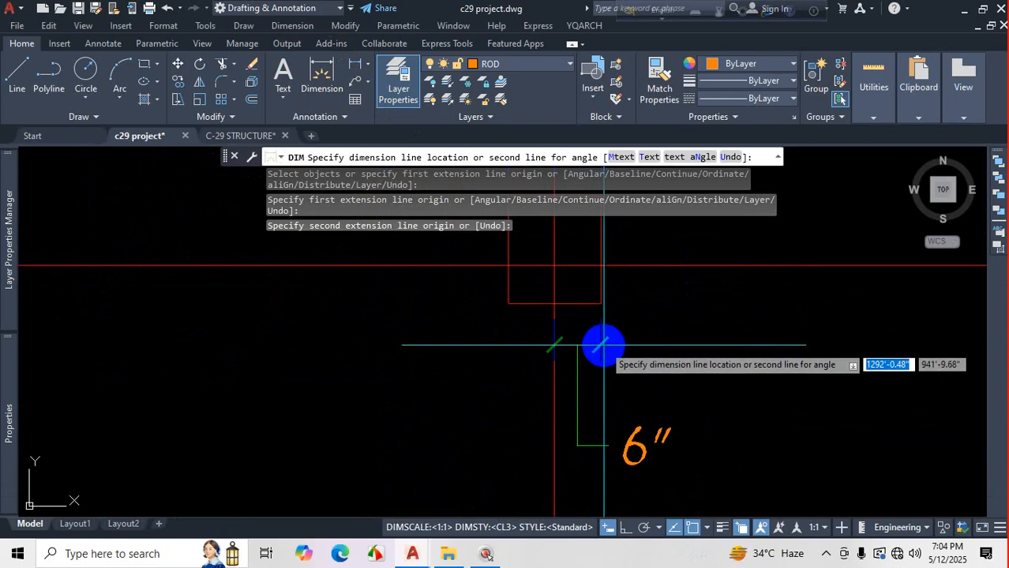
left_click(605, 341)
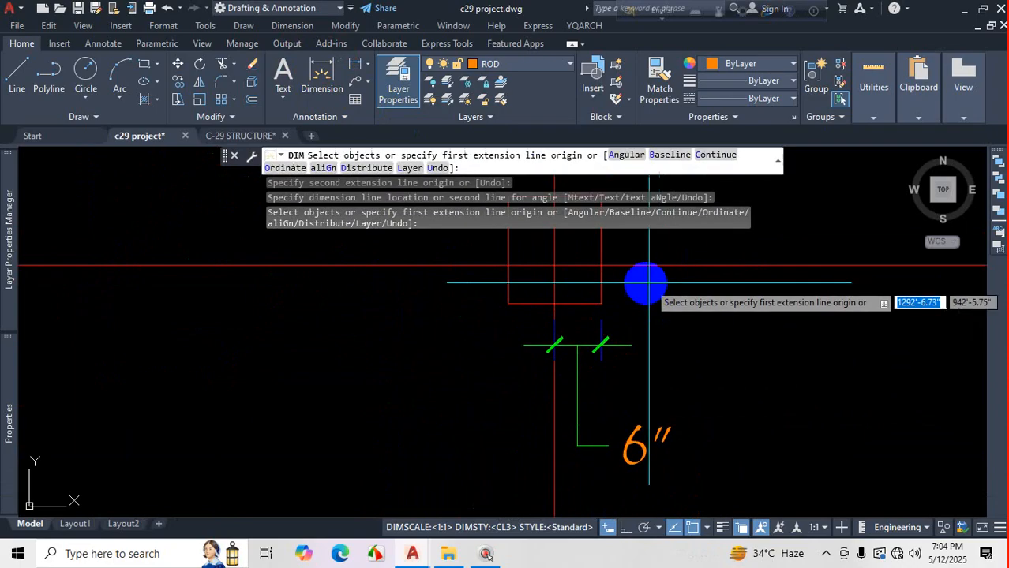
left_click(554, 304)
left_click(508, 304)
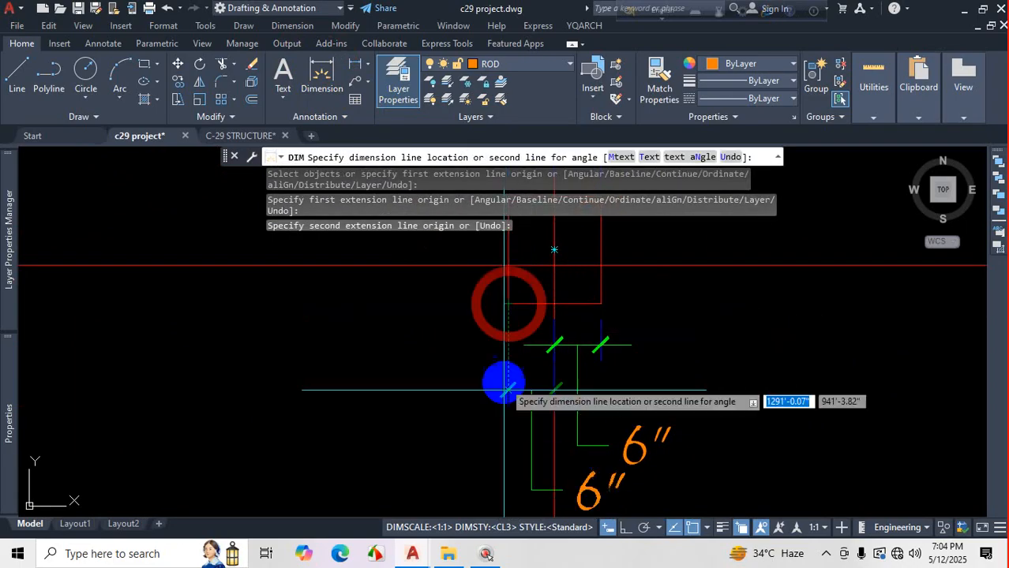
key("Escape")
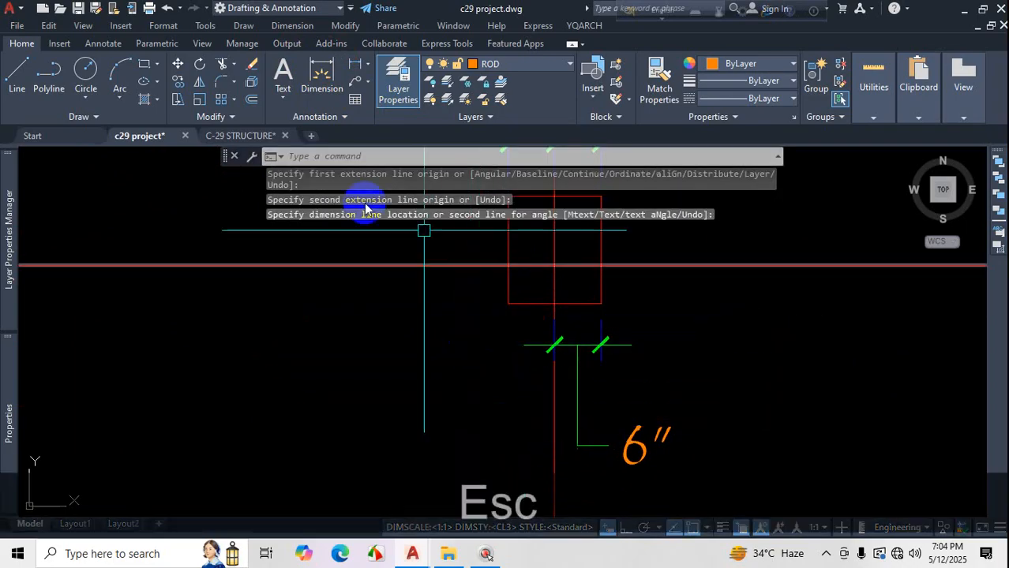
Dimension the left half of the column's lower edge, placing it a little below the neighbouring right-half dimension.
left_click(322, 75)
right_click(509, 306)
left_click(508, 304)
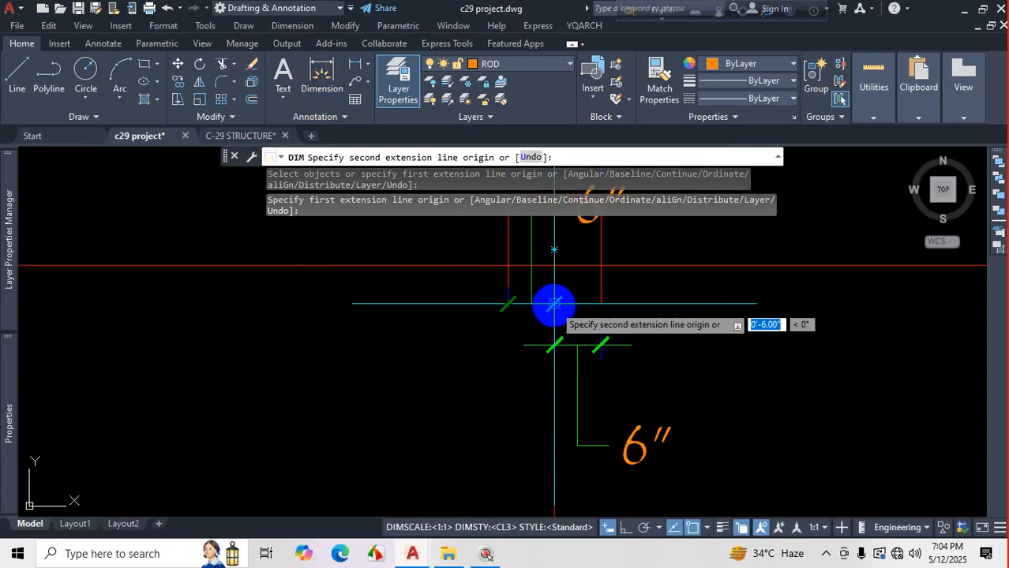
left_click(555, 304)
scroll(527, 310, "down", 2)
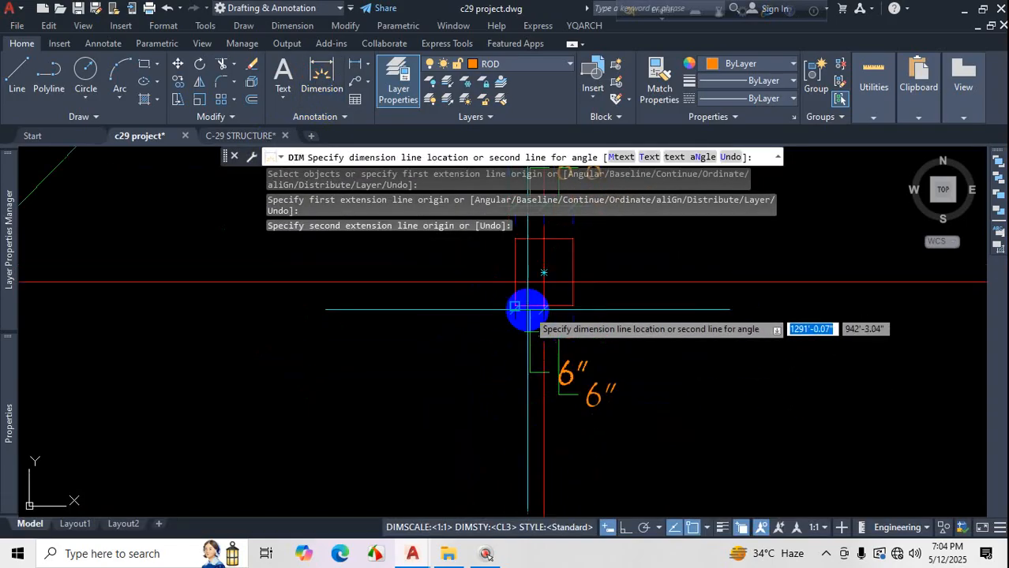
left_click(531, 364)
left_click(558, 399)
key("Escape")
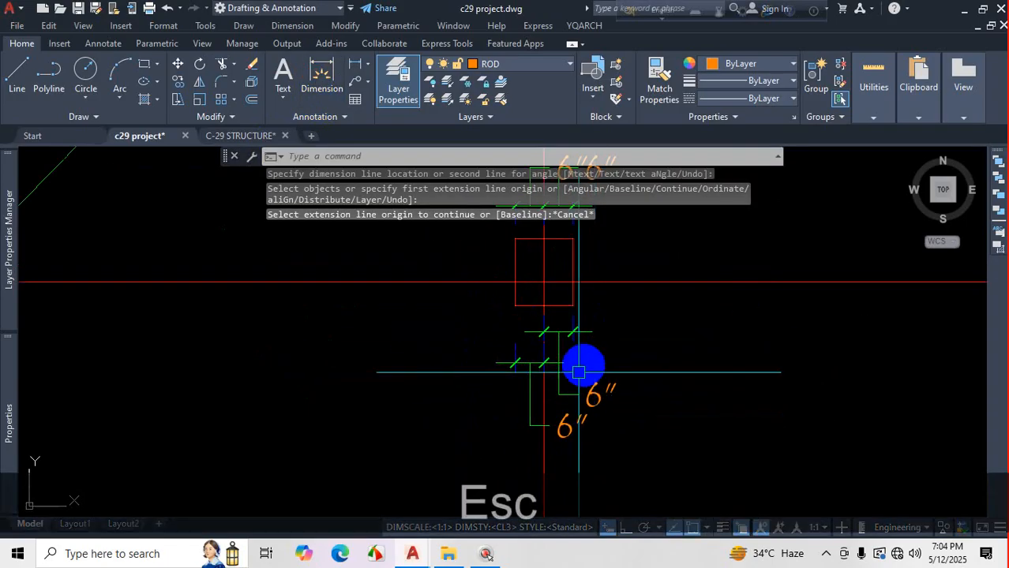
Turn on Ortho and move the text of the lower left dimension straight to the left of its leader.
left_click(565, 430)
left_click(559, 427)
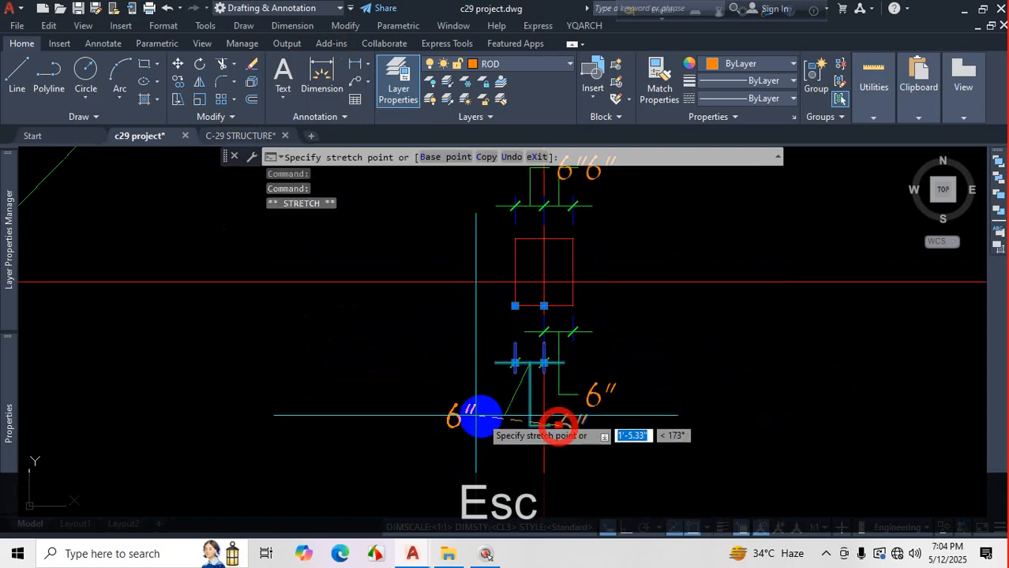
left_click(625, 528)
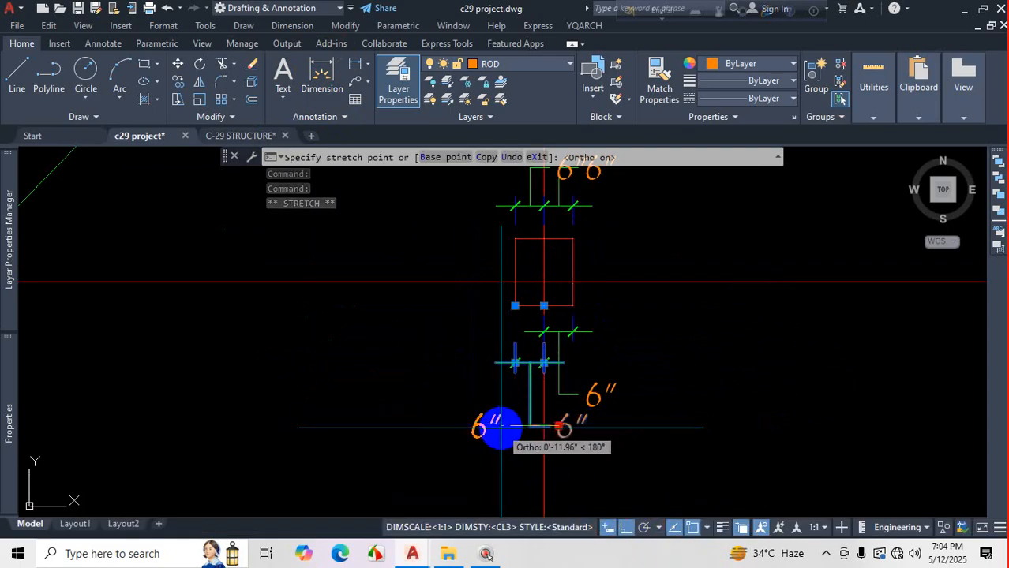
left_click(491, 424)
key("Escape")
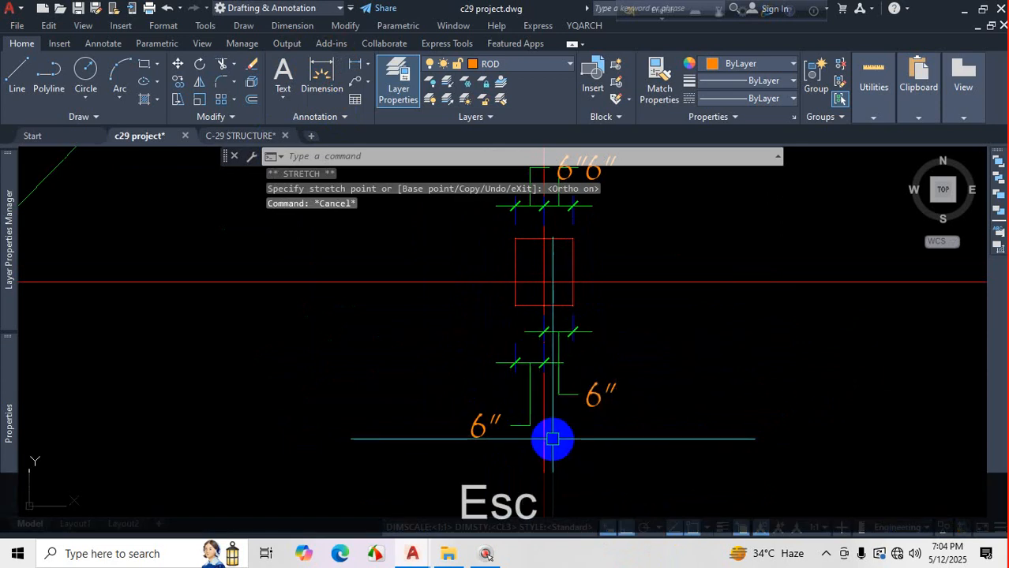
Set the text placement of CL3 to Over dimension line, without leader, save it and check the dimensions above the column.
scroll(552, 435, "down", 3)
scroll(581, 295, "up", 5)
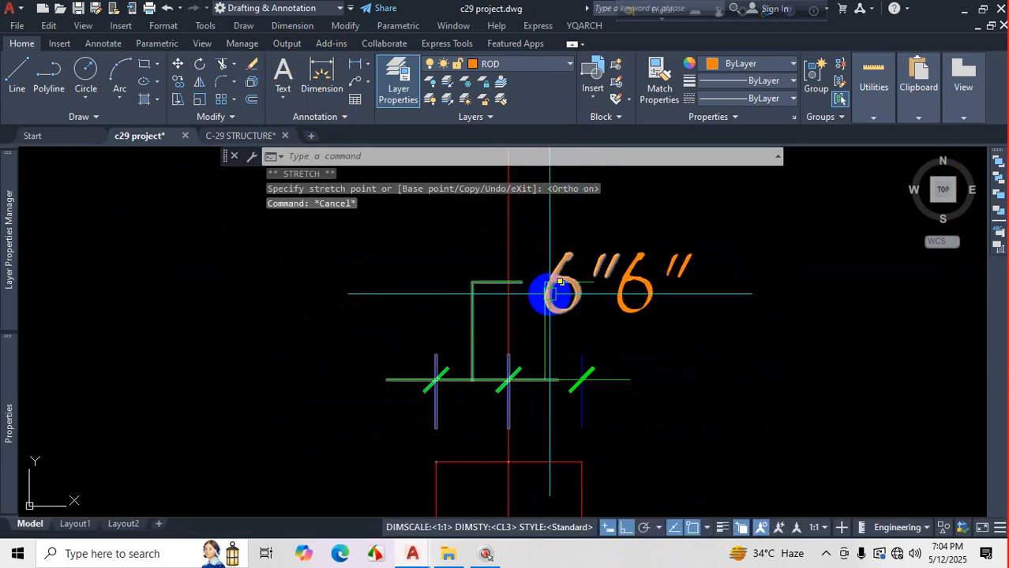
type("d")
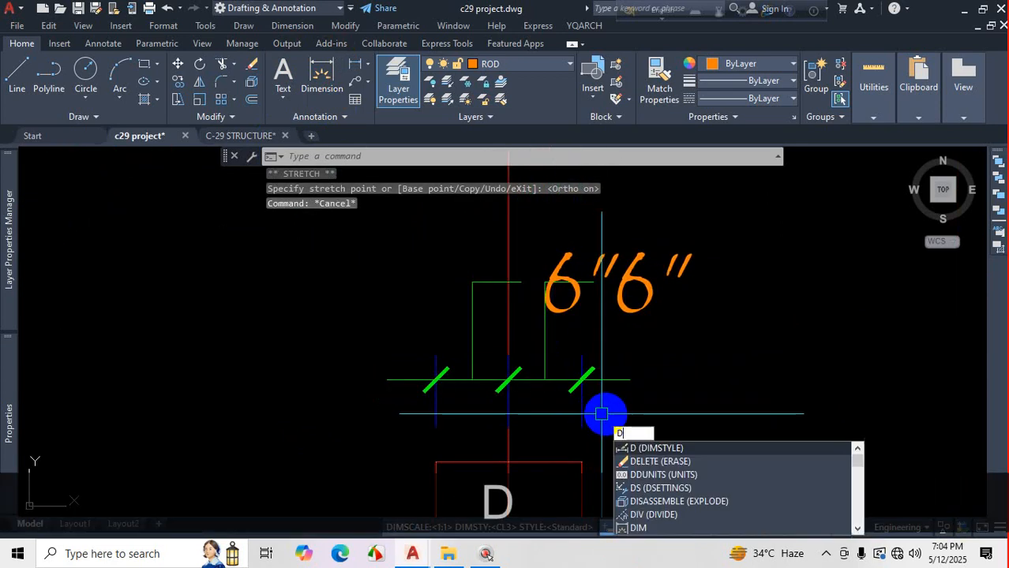
key("Return")
left_click(660, 243)
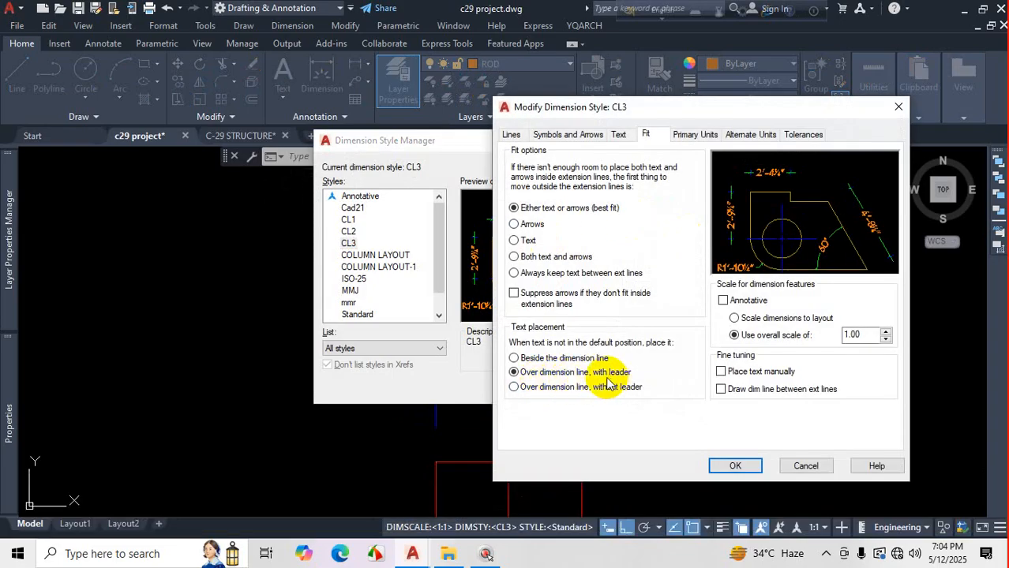
left_click(513, 388)
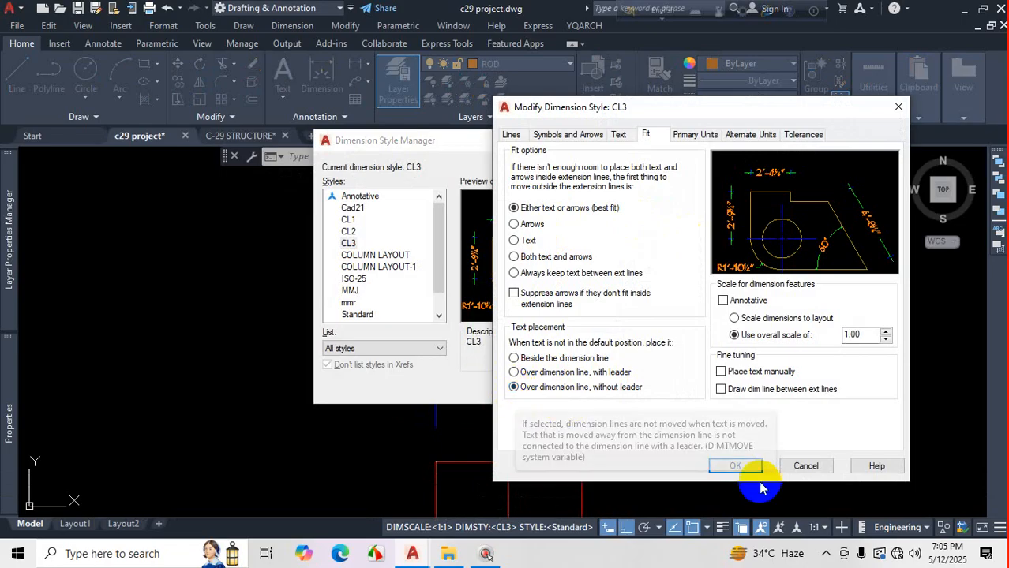
left_click(742, 467)
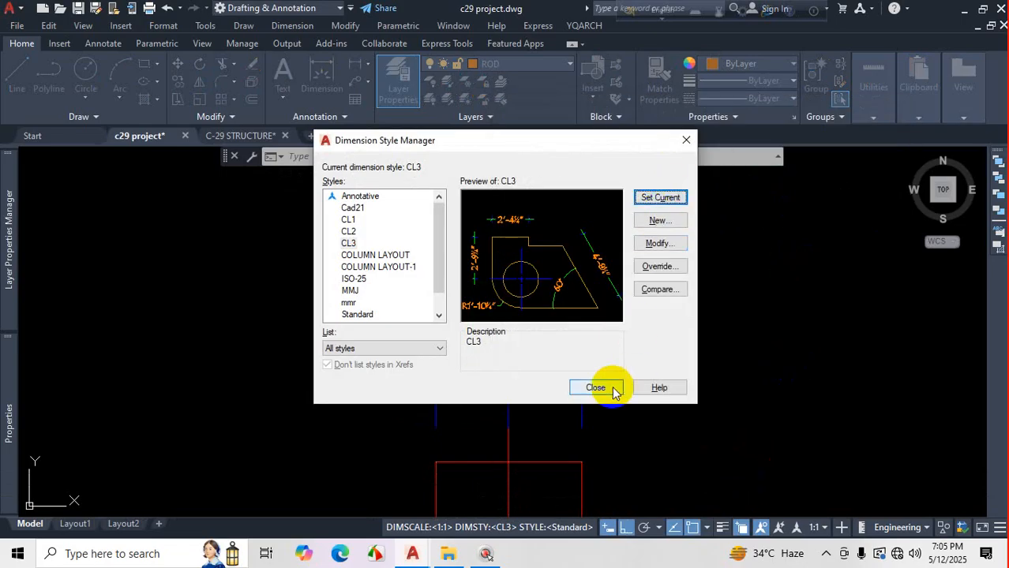
left_click(611, 386)
scroll(660, 409, "down", 2)
scroll(626, 394, "up", 2)
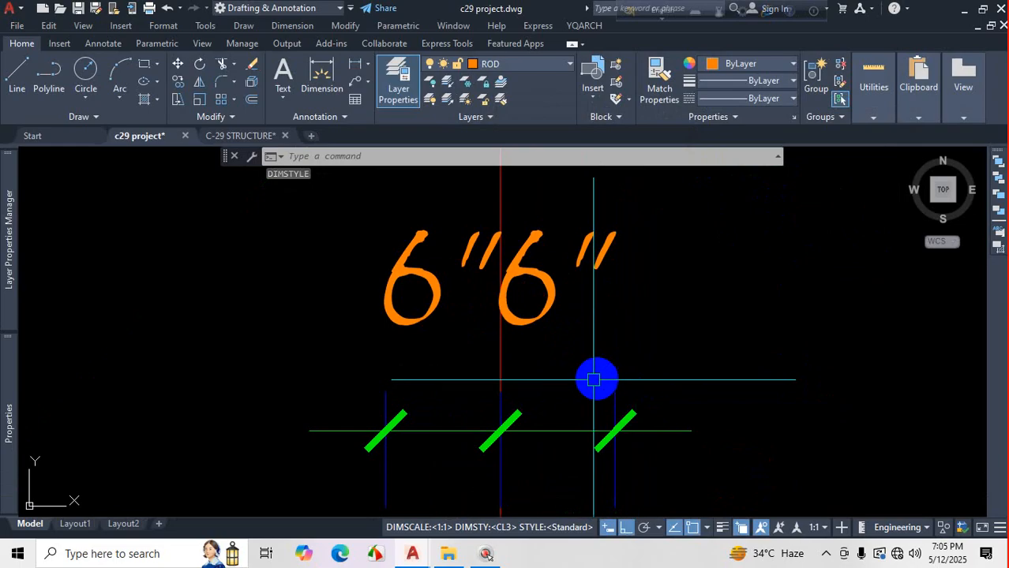
Dimension the upper edge of the off-centre column on grid line C from the vertical grid line to the right corner, placing it above.
scroll(556, 217, "down", 3)
scroll(637, 360, "down", 2)
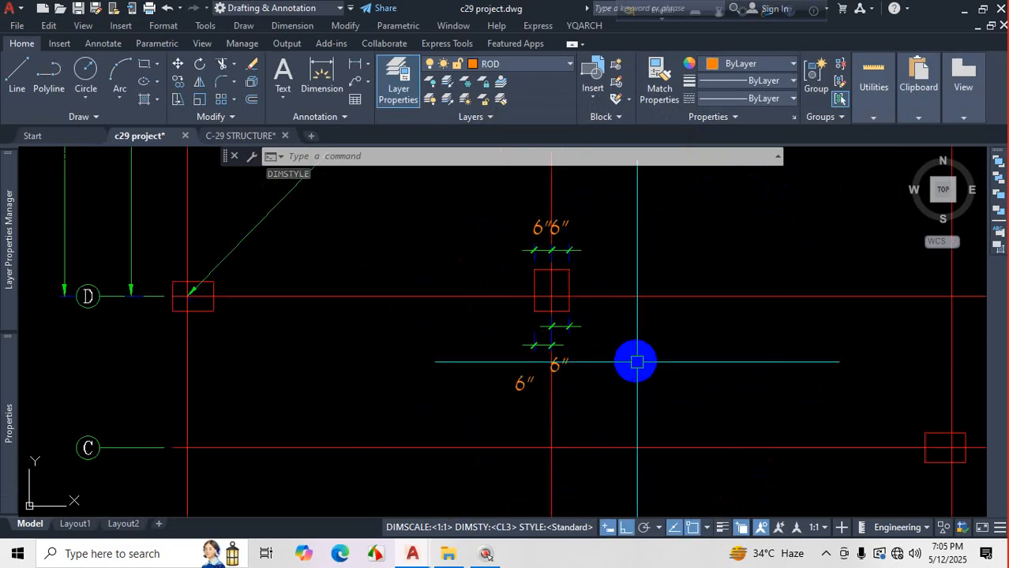
scroll(577, 349, "down", 2)
scroll(759, 373, "up", 2)
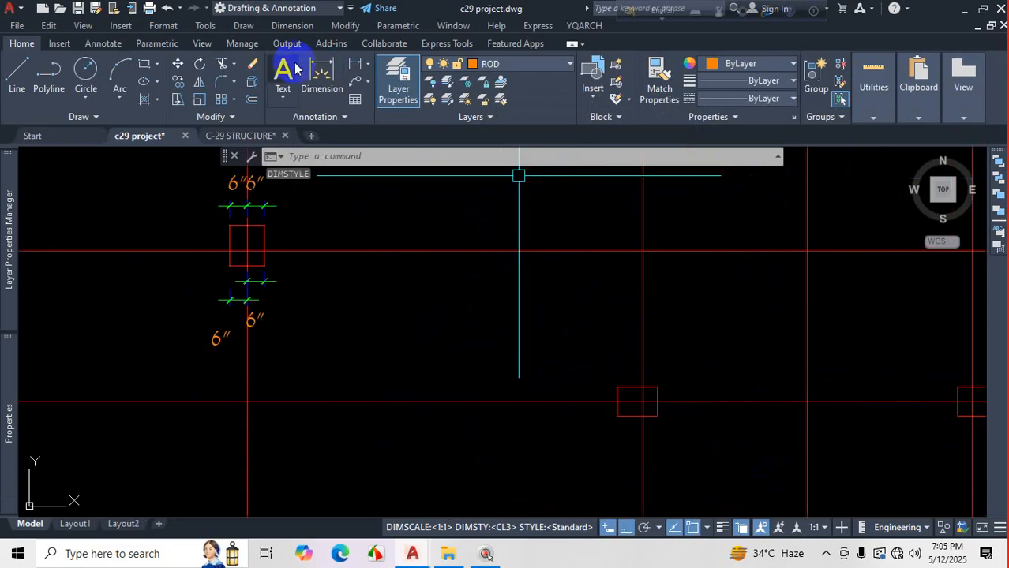
left_click(322, 72)
scroll(673, 387, "up", 2)
scroll(596, 398, "up", 1)
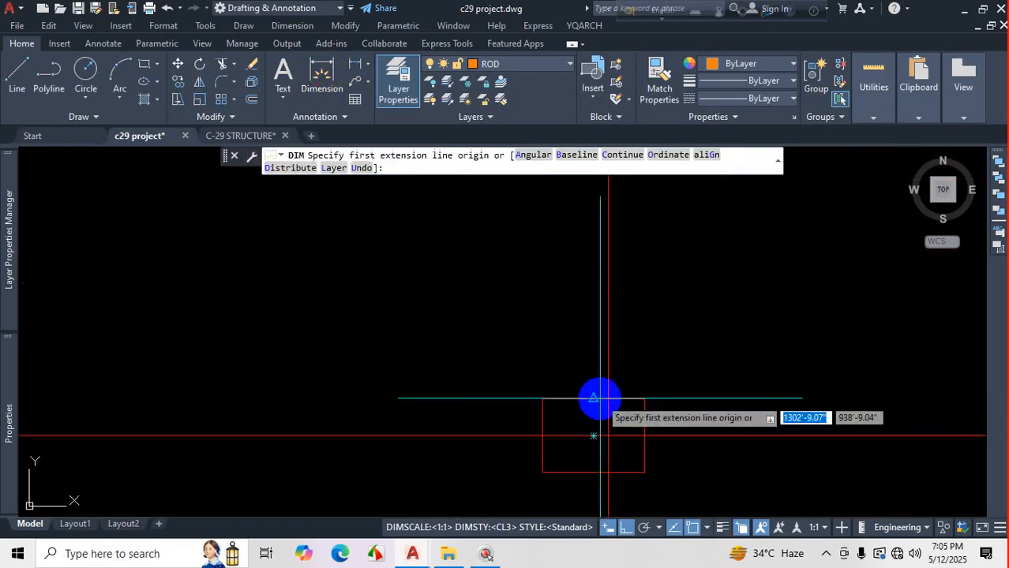
left_click(608, 399)
left_click(641, 397)
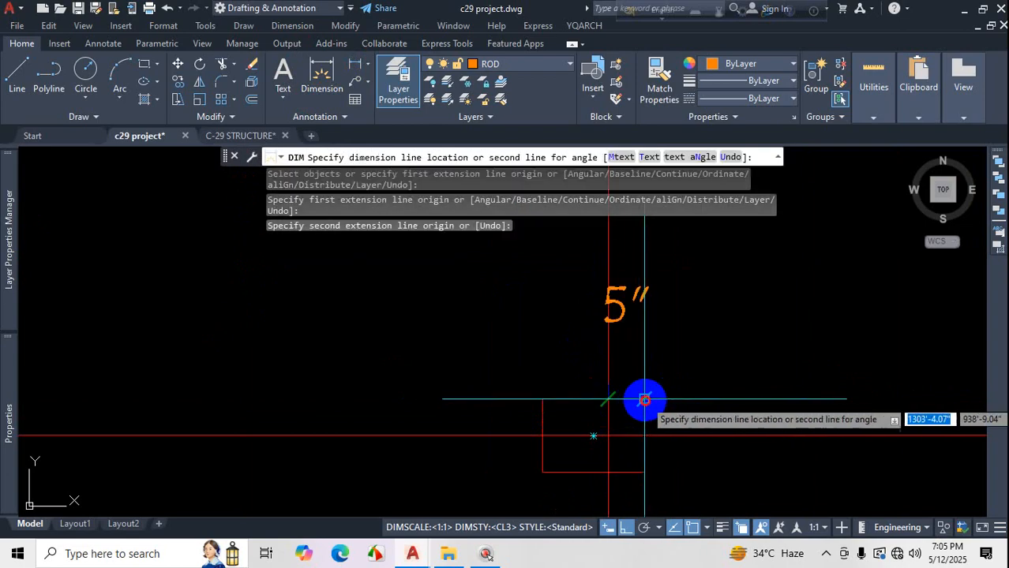
left_click(653, 349)
scroll(656, 345, "down", 5)
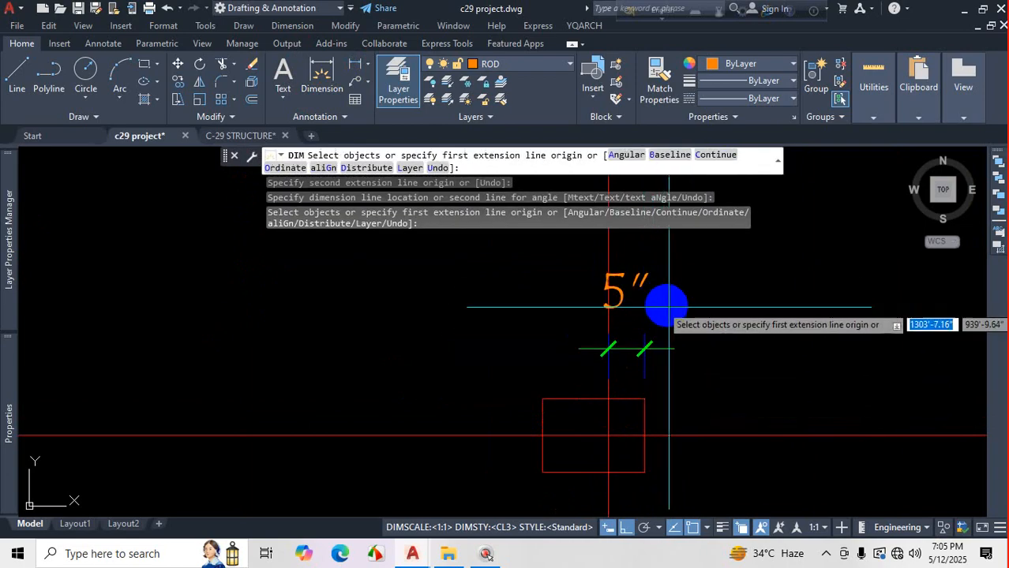
scroll(678, 332, "up", 4)
key("Escape")
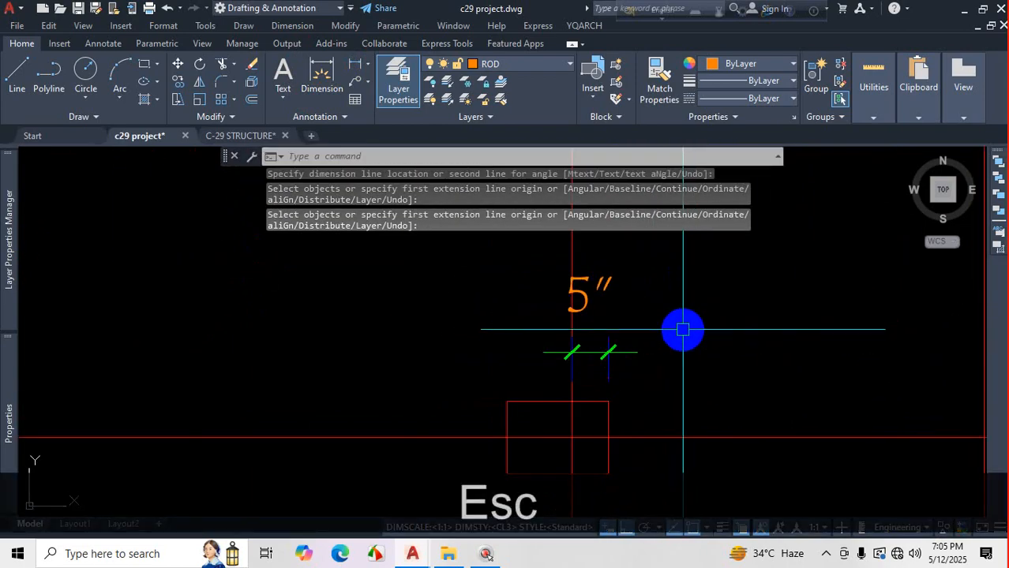
key("ctrl+1")
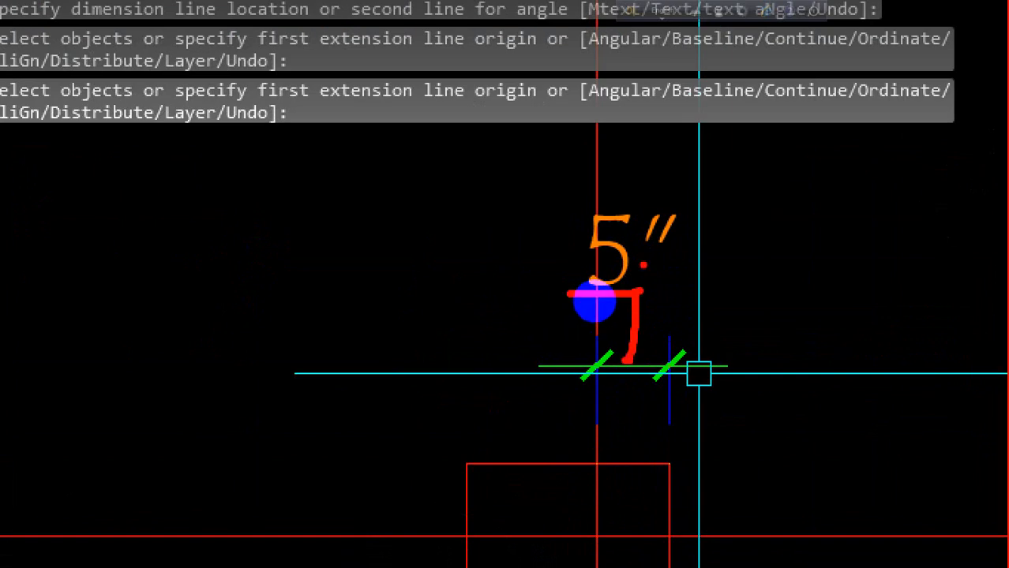
key("Escape")
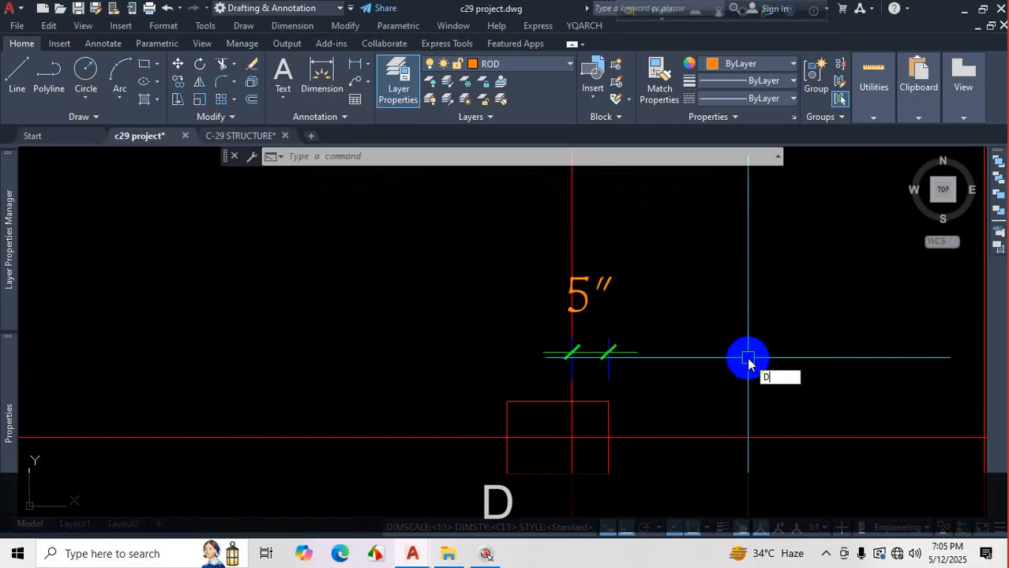
Set the text offset from the dimension line to 0.50" in dimension style CL3 and save the style.
type("D")
key("Return")
left_click(656, 246)
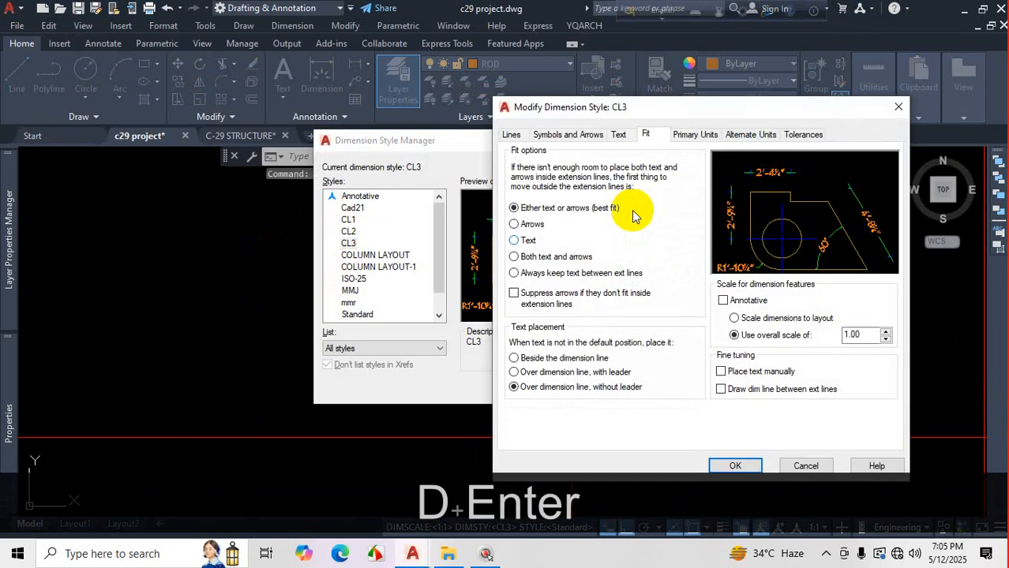
left_click(620, 135)
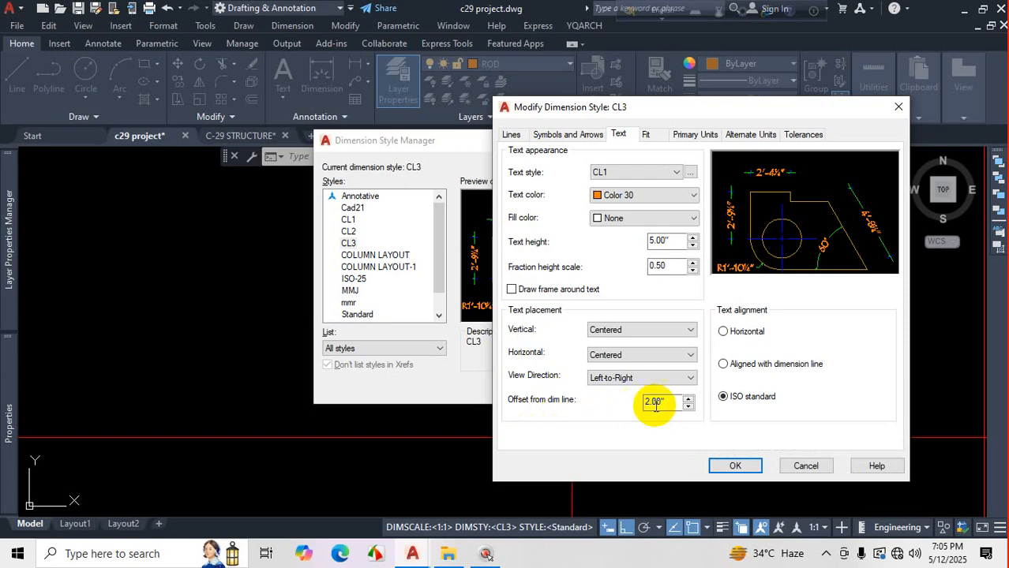
type(".5")
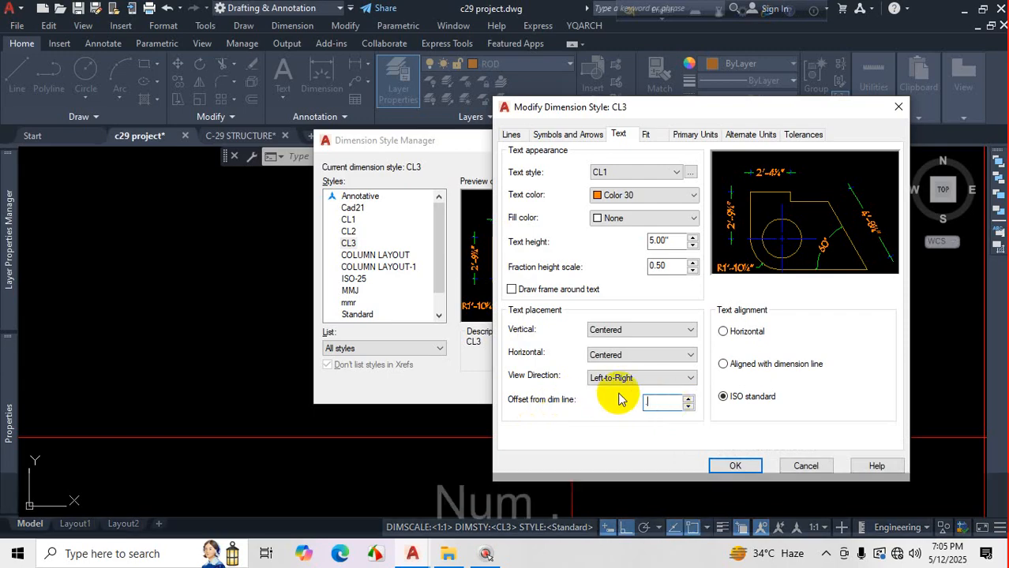
left_click(733, 466)
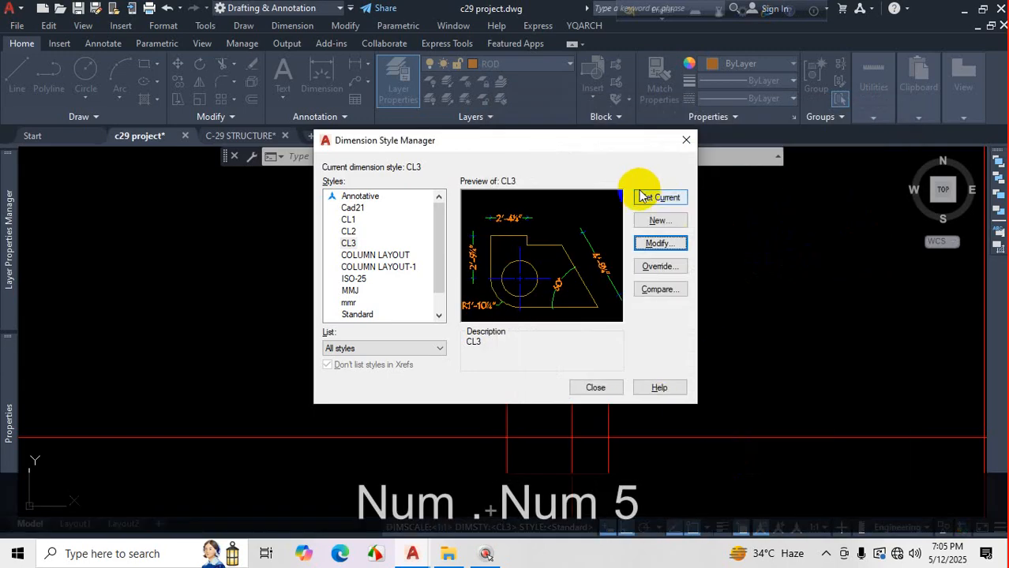
left_click(596, 387)
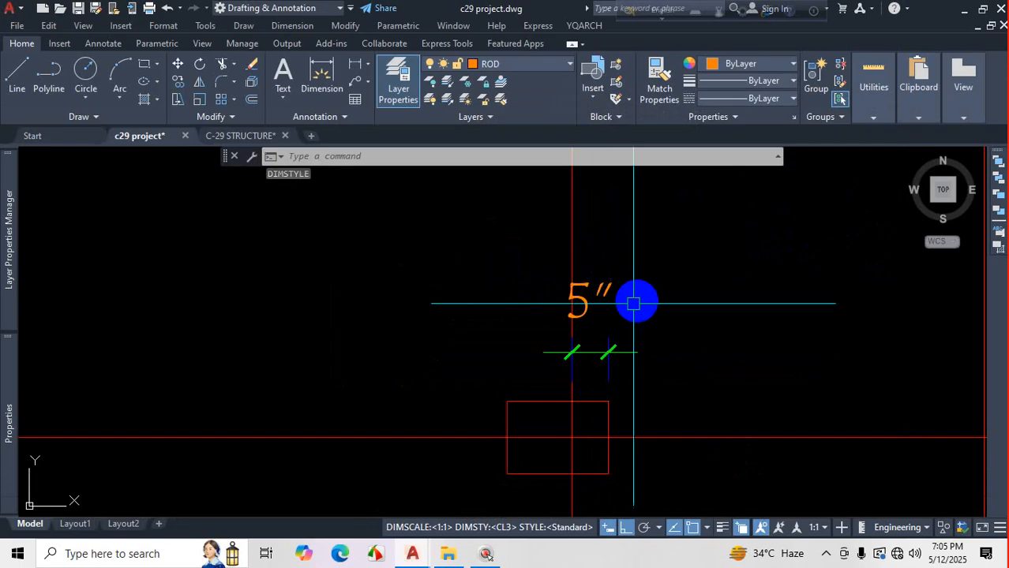
Dimension the same column's lower edge from the vertical grid line to the right corner, placing it just below the column.
left_click(330, 73)
scroll(525, 288, "up", 3)
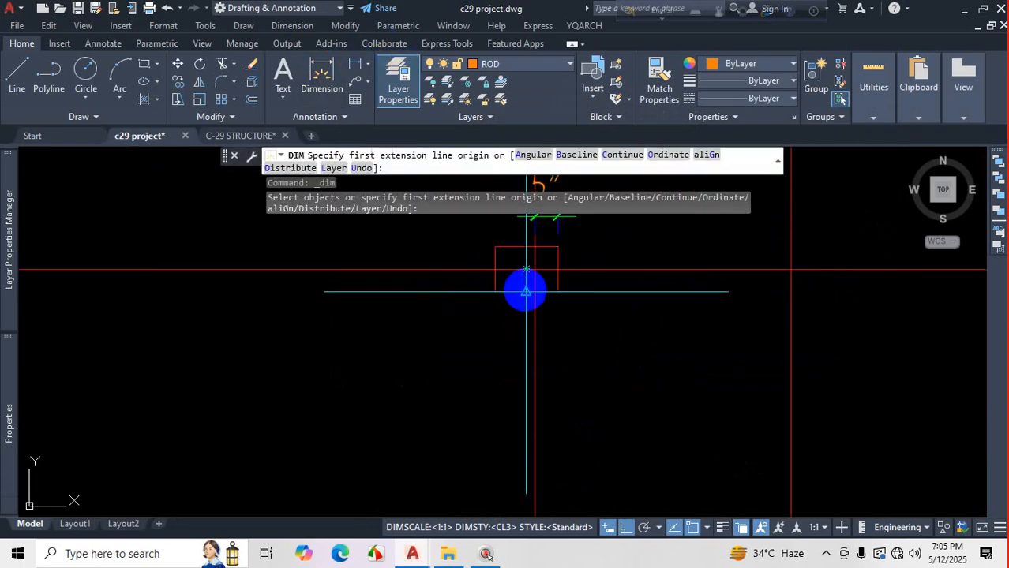
left_click(540, 352)
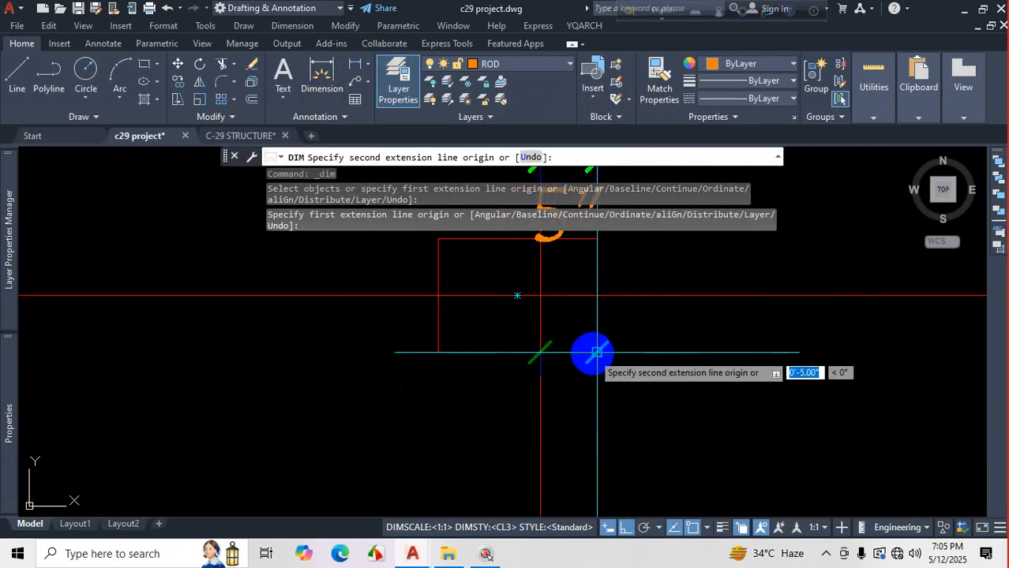
left_click(594, 353)
scroll(565, 348, "down", 4)
scroll(570, 336, "up", 2)
left_click(576, 330)
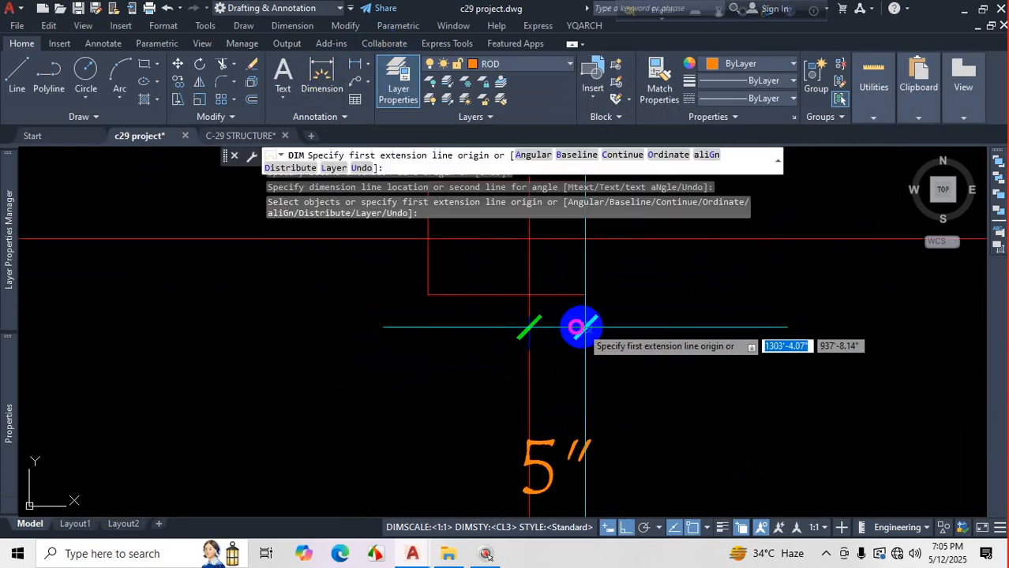
scroll(606, 344, "down", 3)
scroll(607, 361, "up", 2)
key("Escape")
scroll(544, 335, "down", 2)
scroll(567, 357, "up", 2)
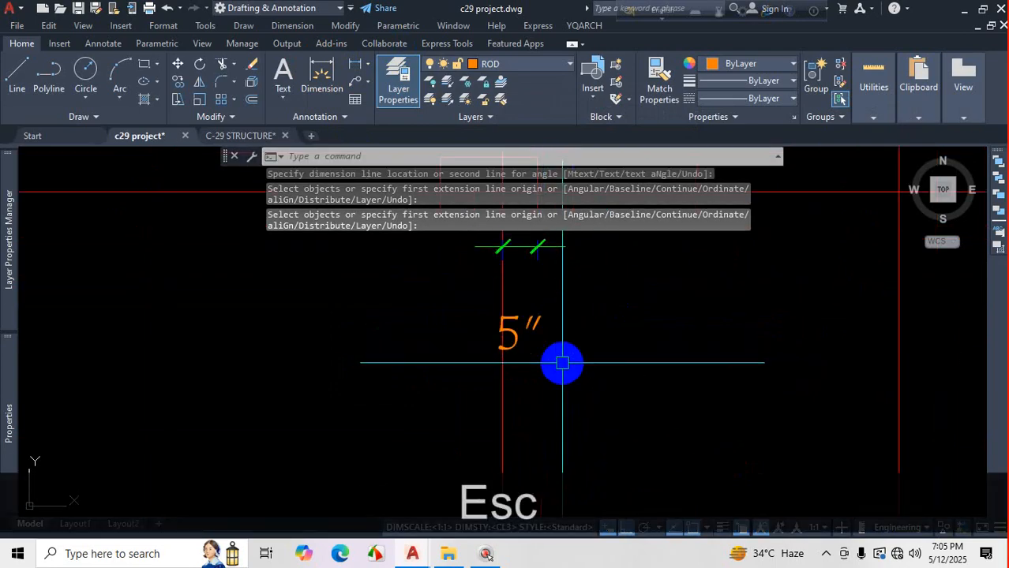
scroll(556, 326, "down", 4)
scroll(550, 324, "up", 3)
scroll(532, 354, "down", 4)
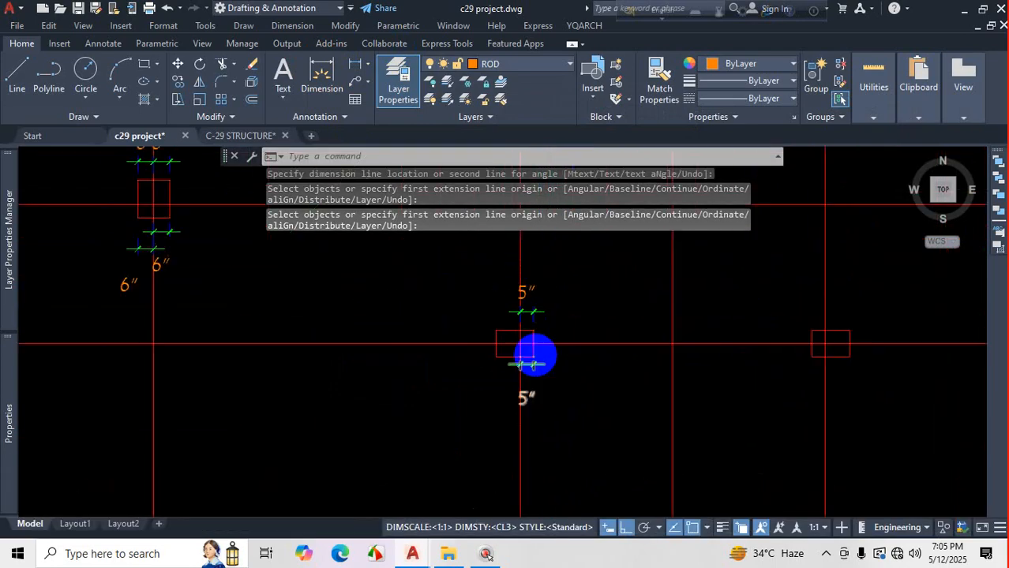
scroll(506, 343, "up", 3)
Set the text alignment of dimension style CL3 to Aligned with dimension line and save the style.
type("d")
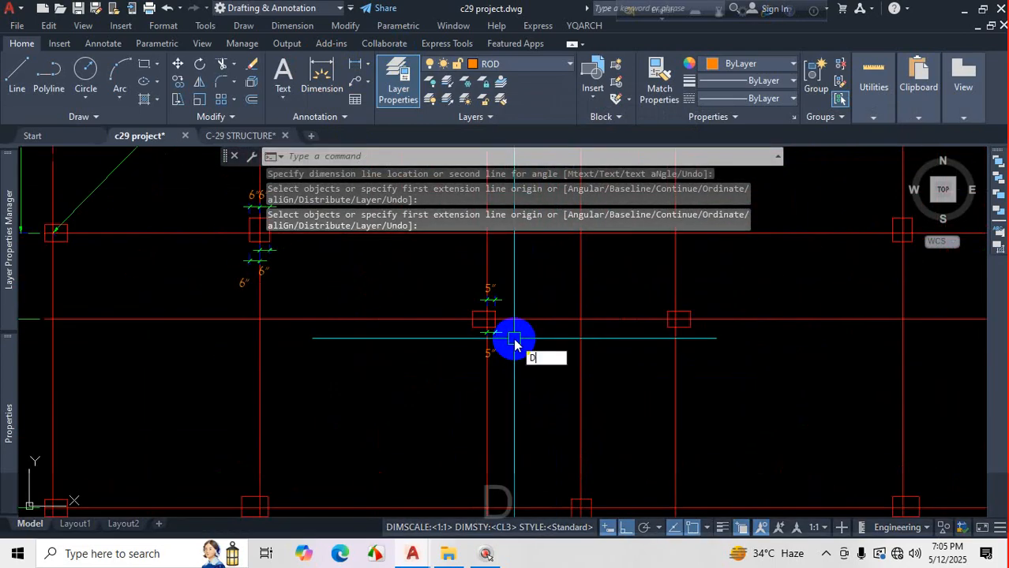
key("Return")
left_click(660, 243)
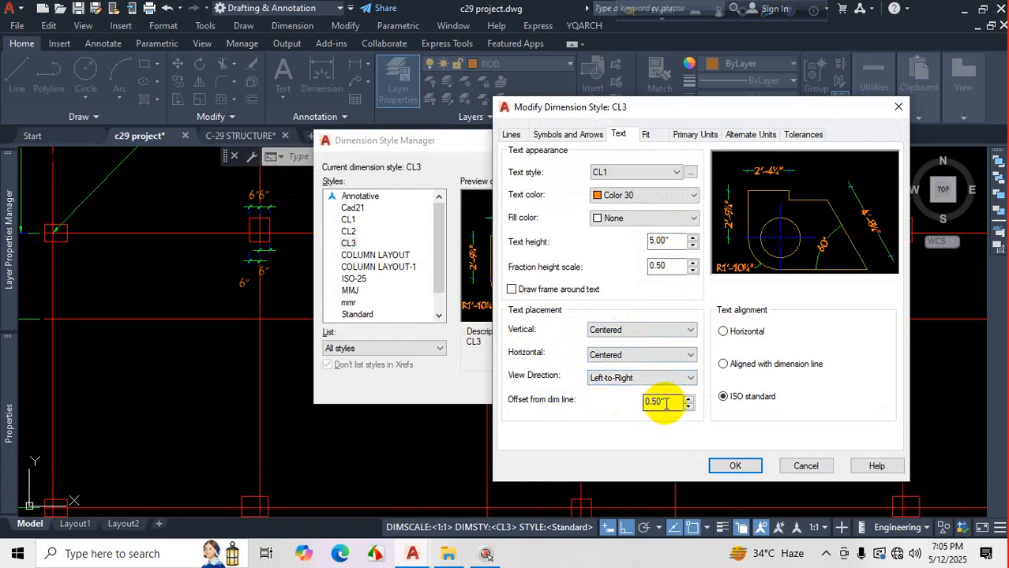
left_click(723, 365)
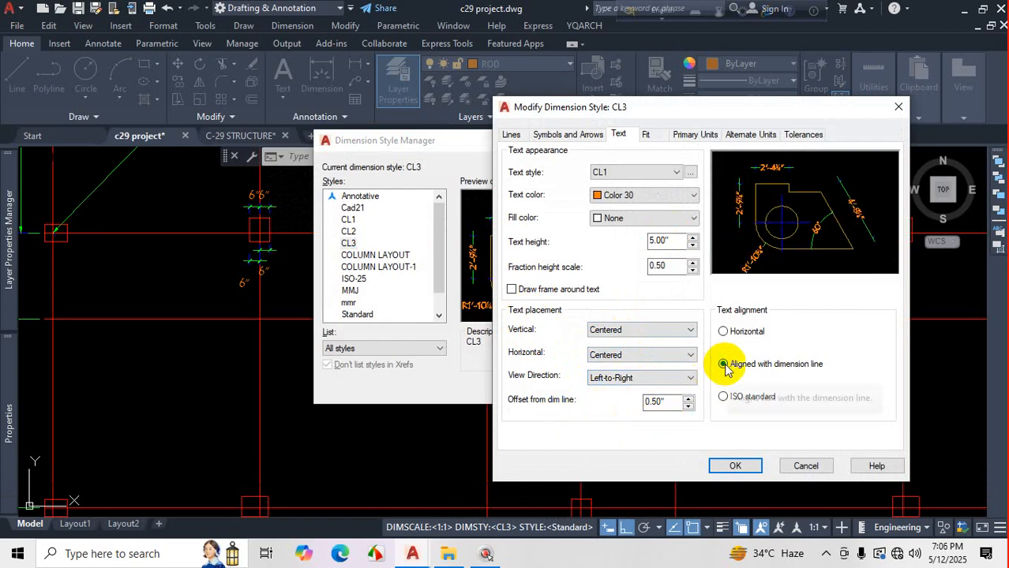
left_click(735, 466)
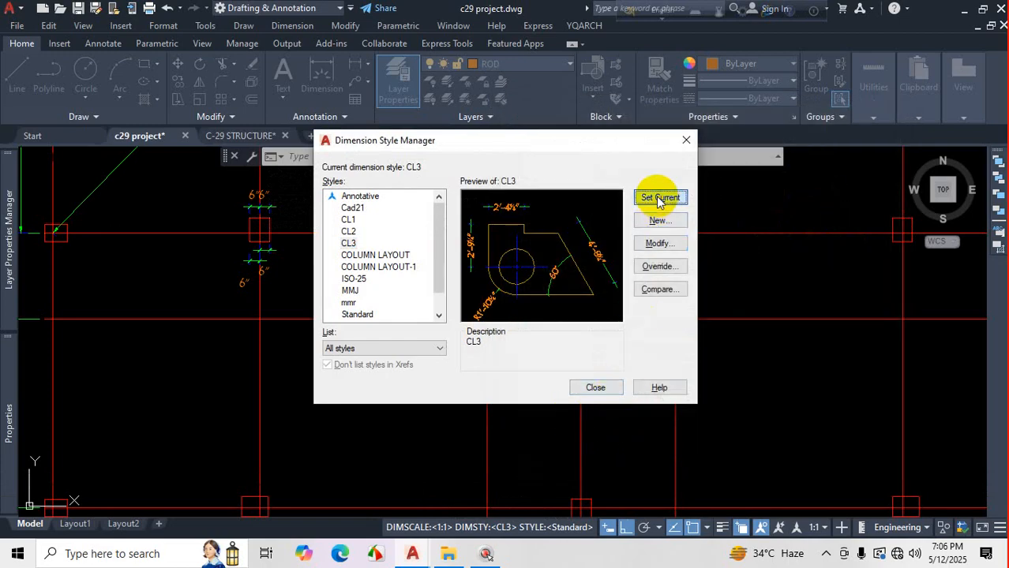
left_click(595, 387)
Dimension the column's upper edge from the vertical grid line to the left corner, placing it between the column and the existing upper dimension.
scroll(482, 351, "up", 5)
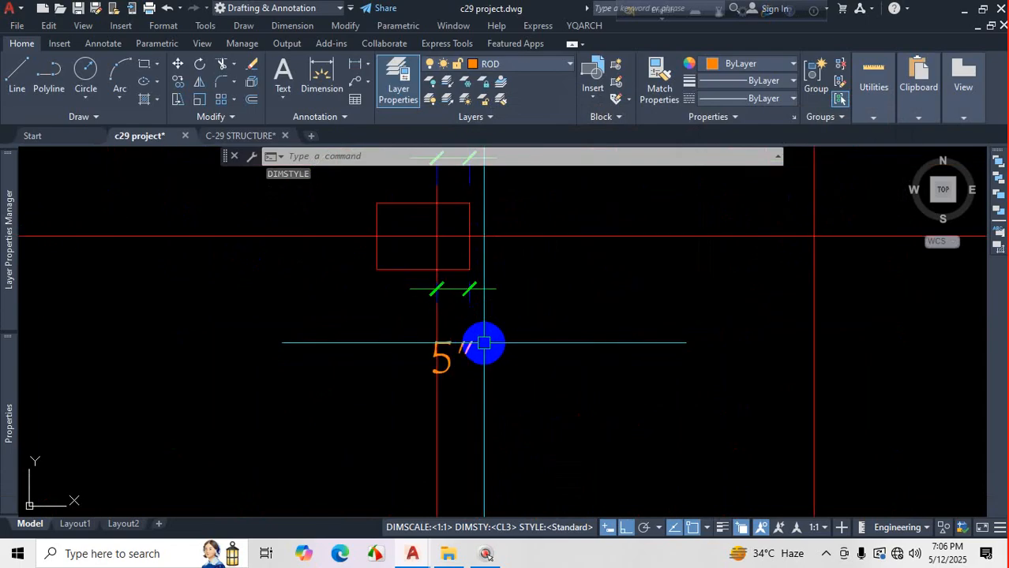
left_click(327, 71)
scroll(394, 352, "down", 3)
scroll(442, 306, "up", 3)
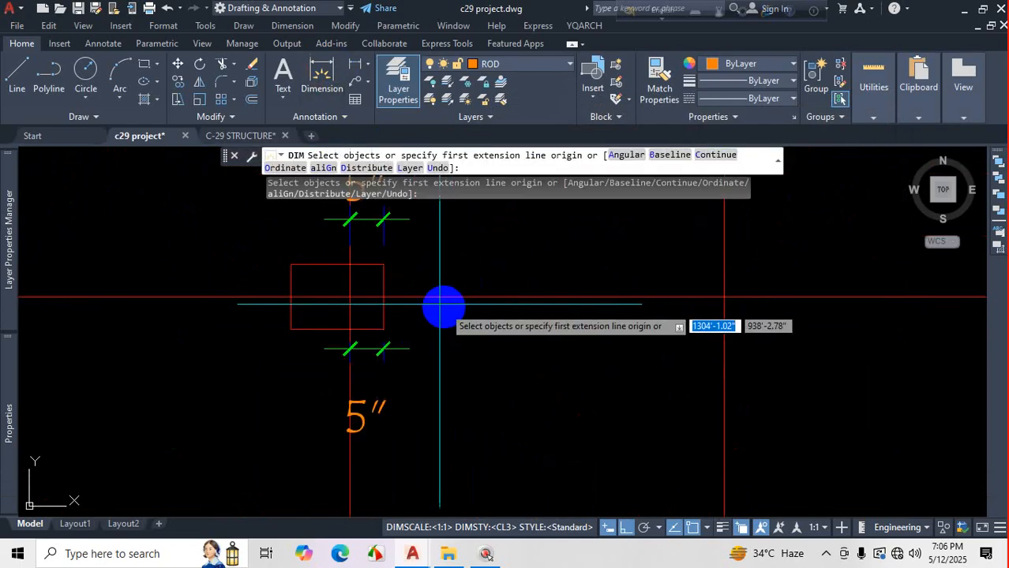
scroll(442, 307, "down", 3)
scroll(367, 350, "up", 3)
left_click(402, 410)
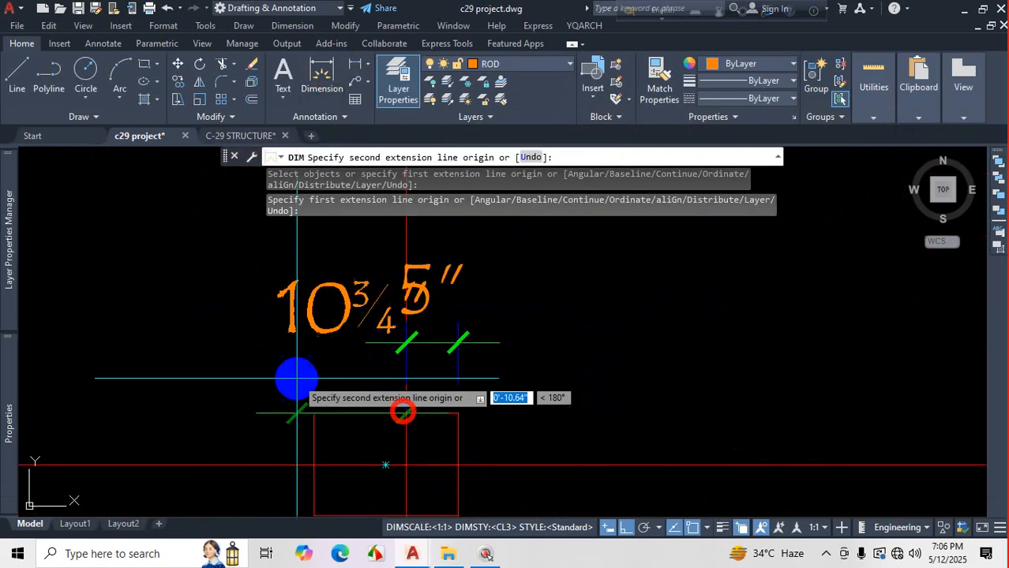
left_click(313, 411)
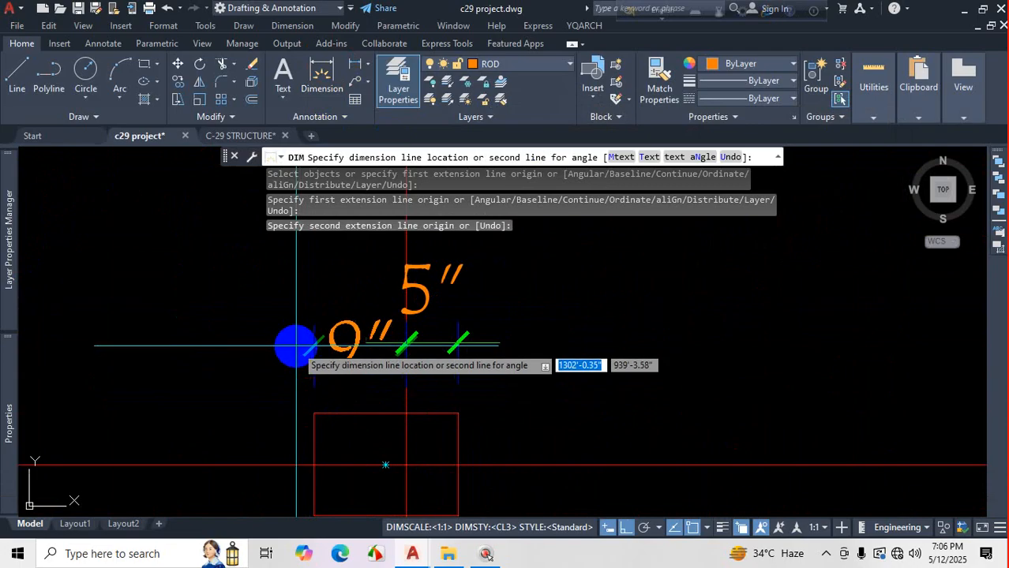
scroll(288, 371, "up", 3)
left_click(285, 374)
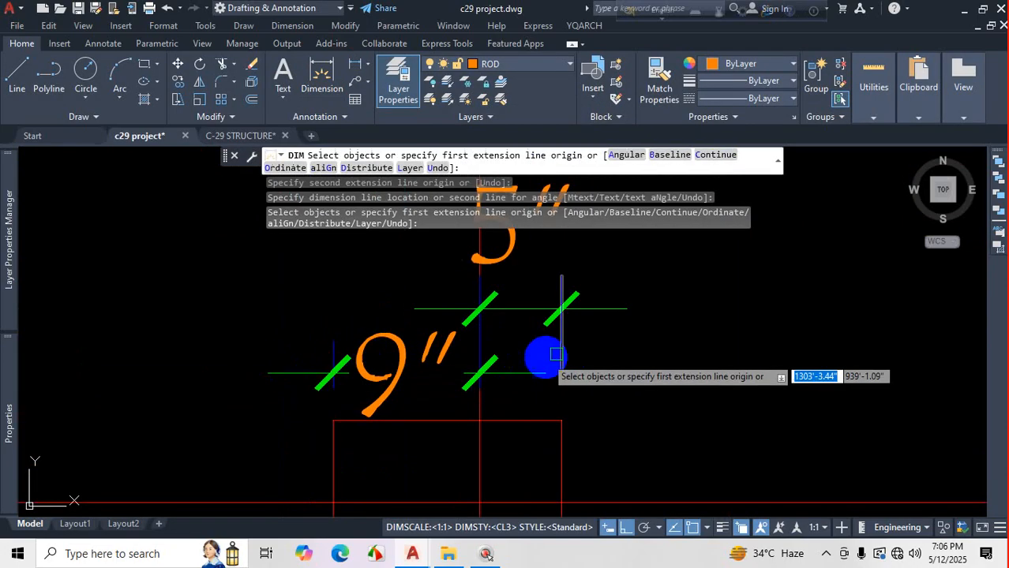
key("Escape")
Compare how the text sits relative to the dimension line in the narrow and wide dimensions above the column.
scroll(397, 373, "down", 3)
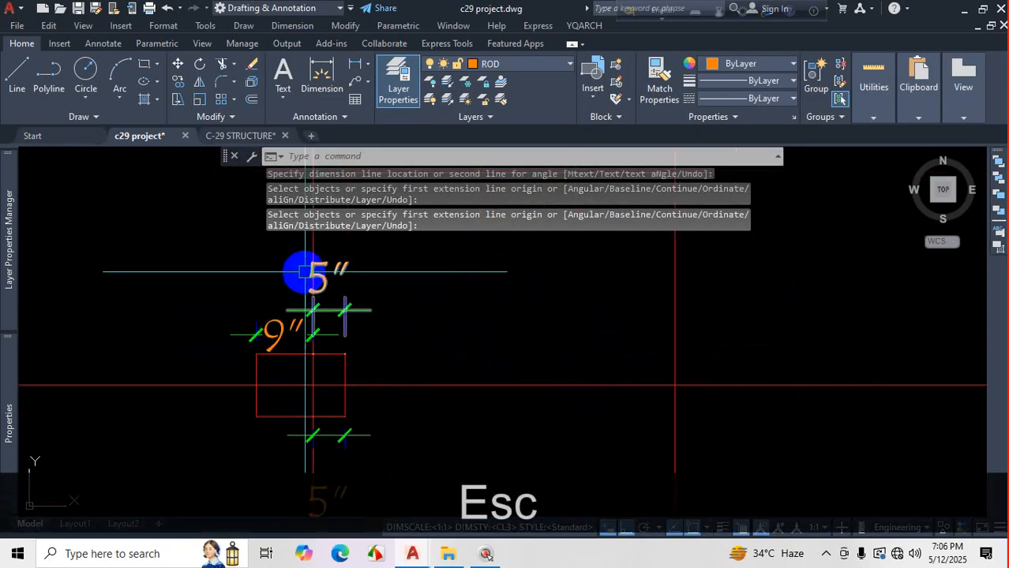
scroll(360, 338, "down", 2)
scroll(574, 299, "up", 6)
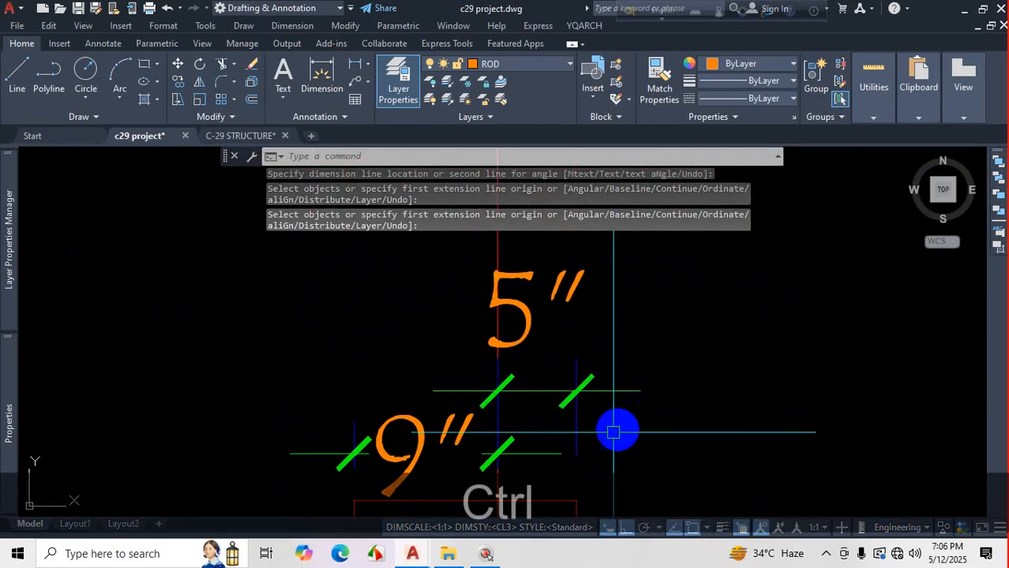
key("ctrl+1")
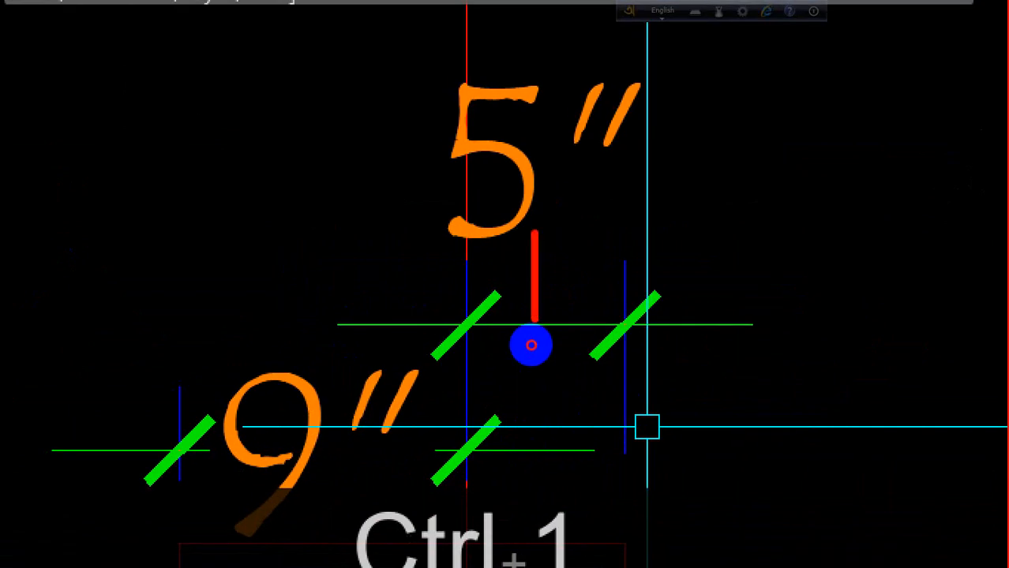
key("Escape")
scroll(472, 426, "down", 5)
scroll(474, 434, "up", 5)
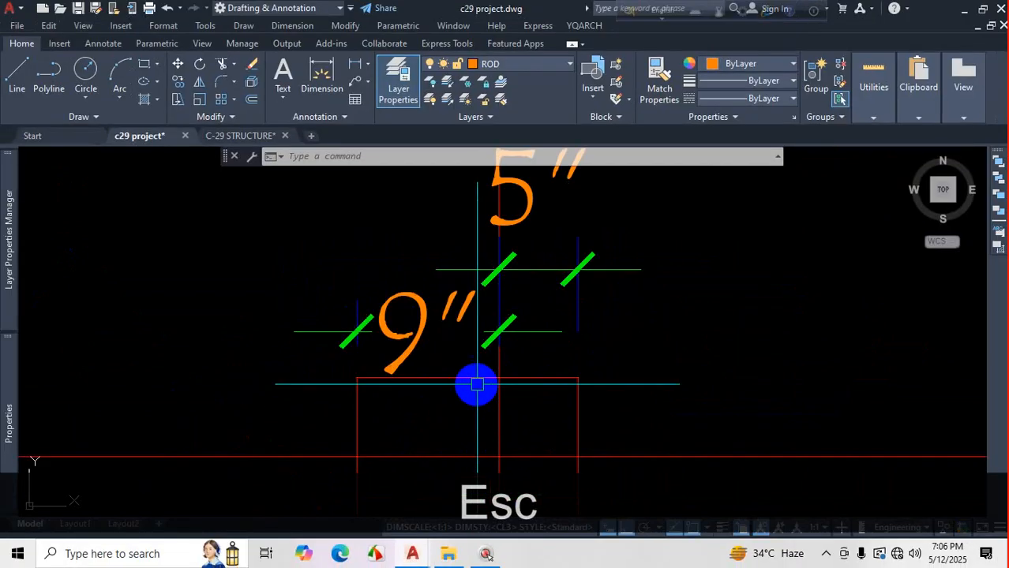
scroll(477, 384, "up", 3)
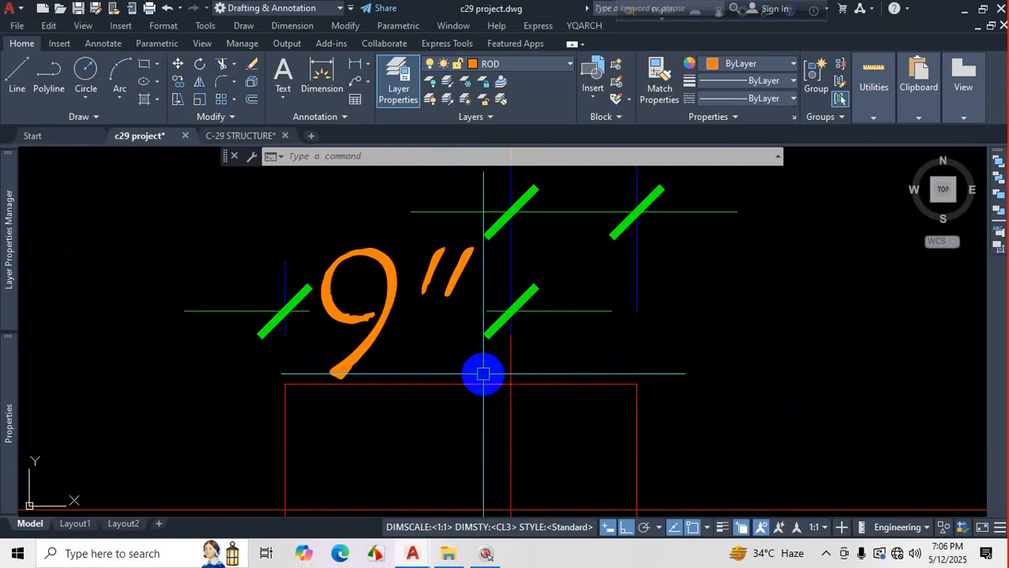
scroll(485, 374, "down", 5)
scroll(491, 377, "up", 3)
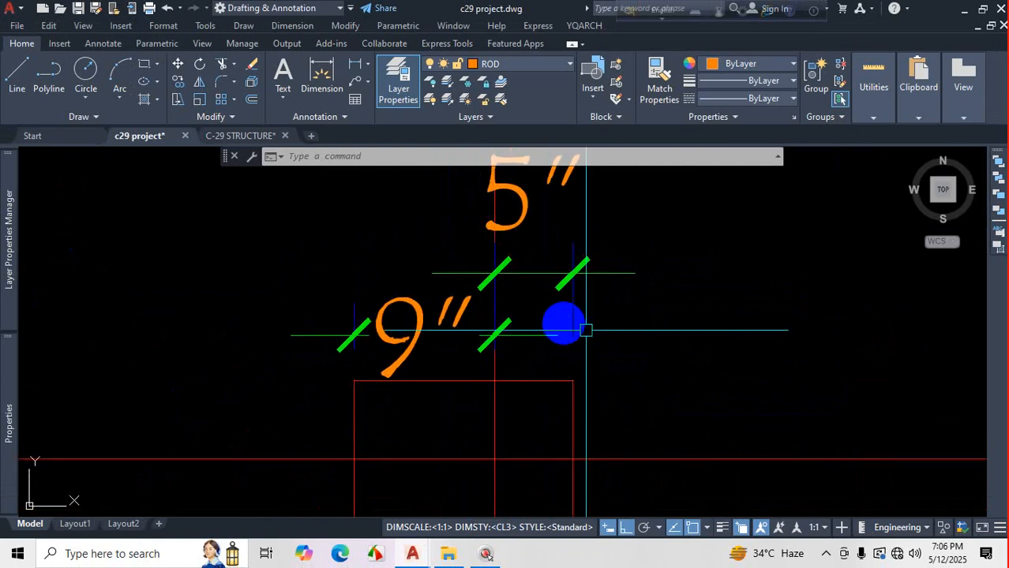
key("ctrl+1")
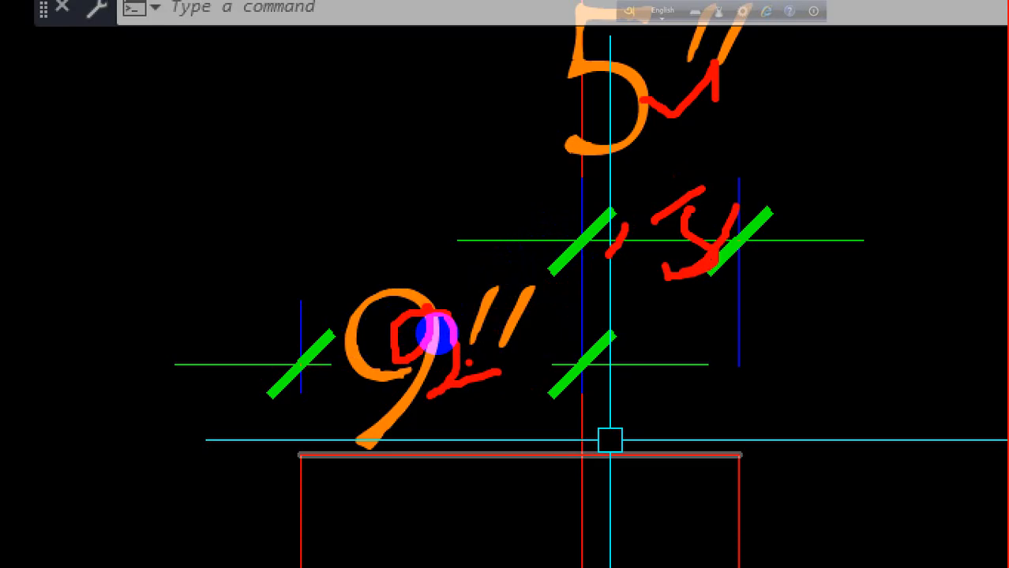
key("Escape")
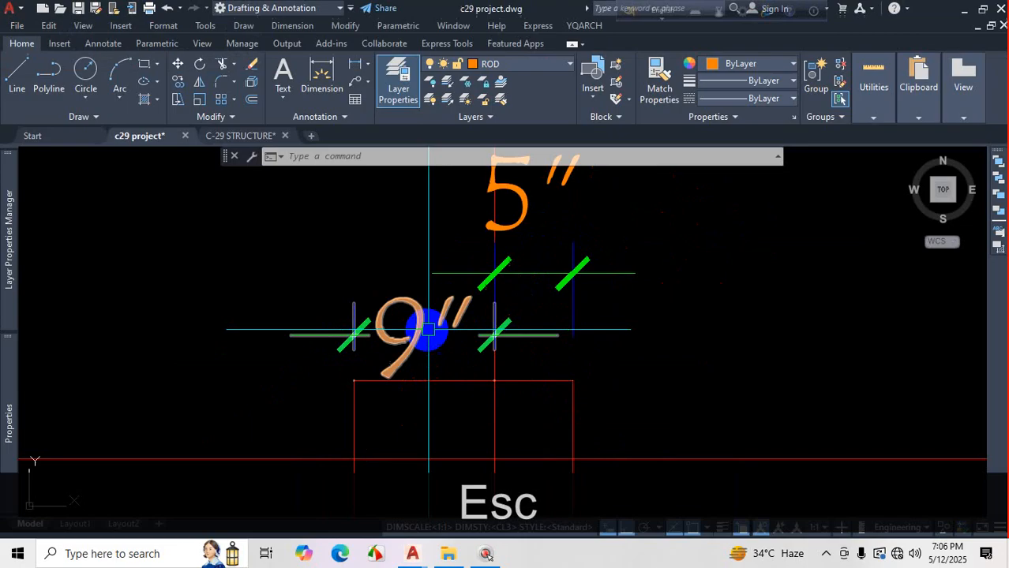
Set the fit text placement of dimension style CL3 to Over dimension line, with leader, and save the style.
key("Escape")
scroll(433, 338, "down", 4)
scroll(423, 332, "up", 1)
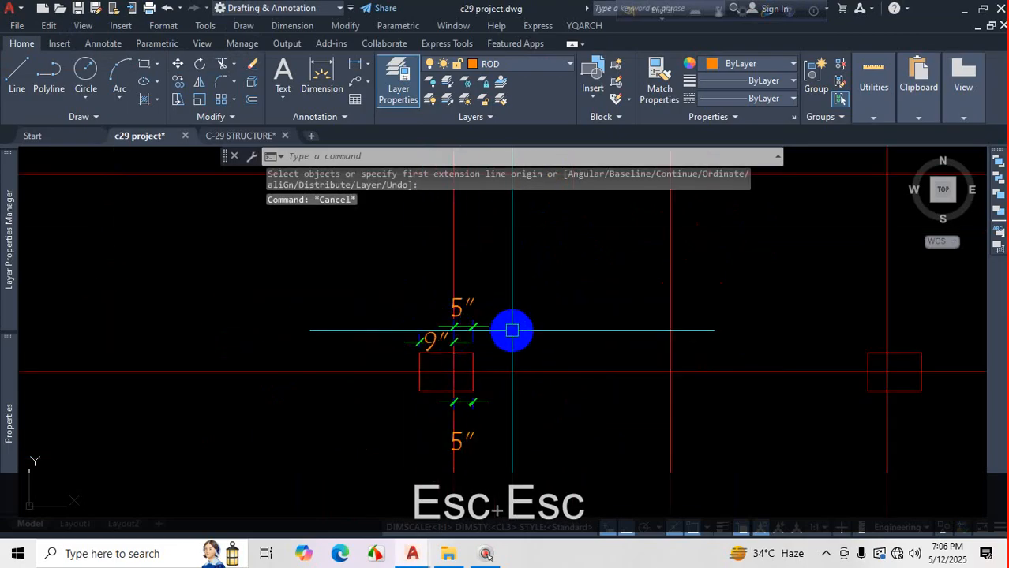
type("D")
key("Return")
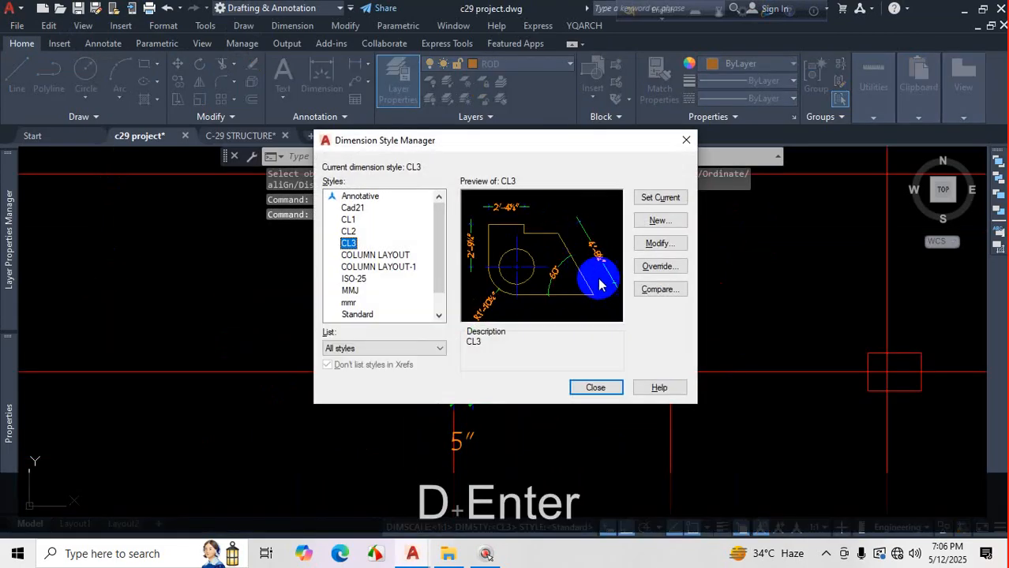
left_click(657, 244)
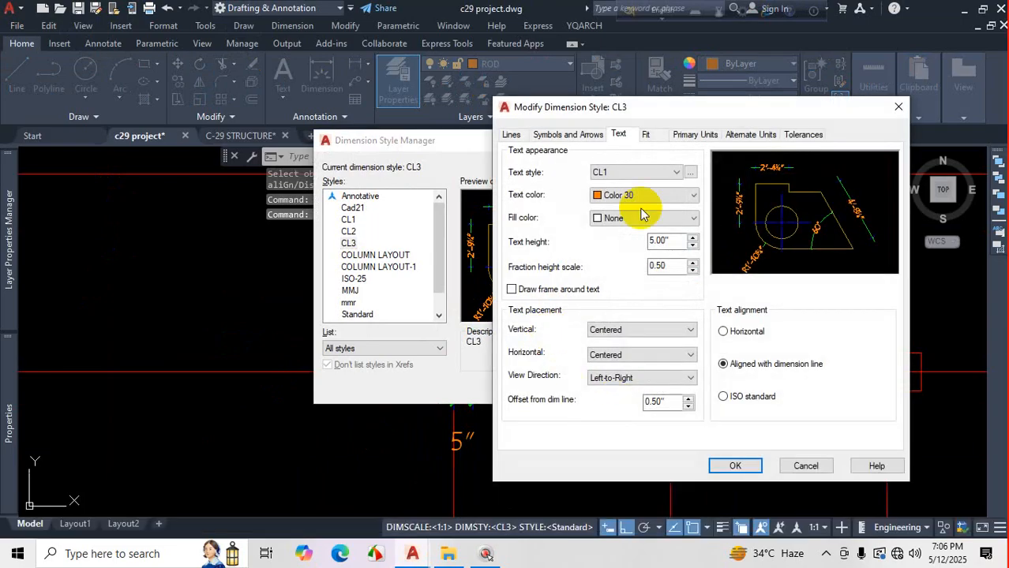
left_click(645, 134)
left_click(540, 371)
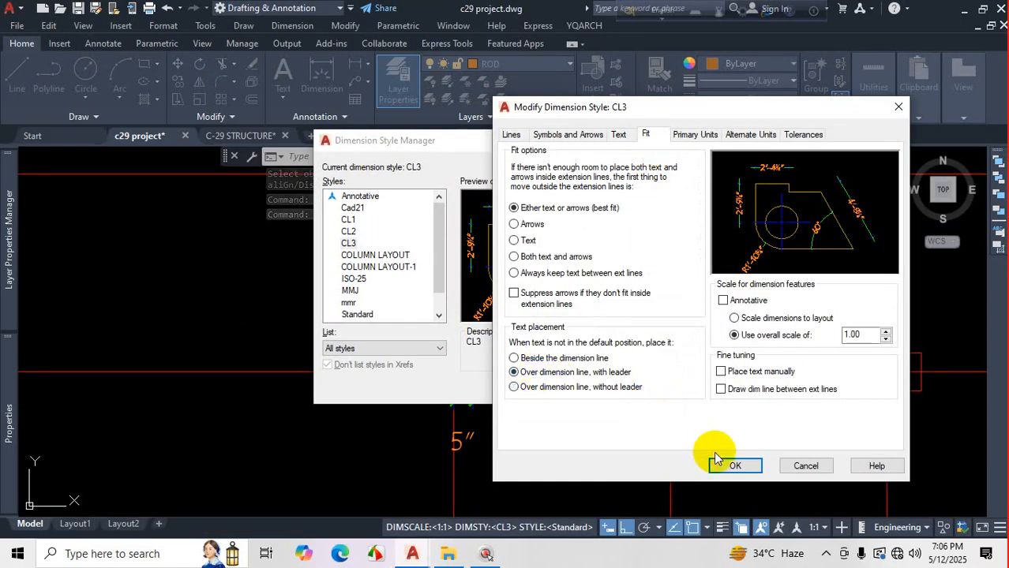
left_click(733, 465)
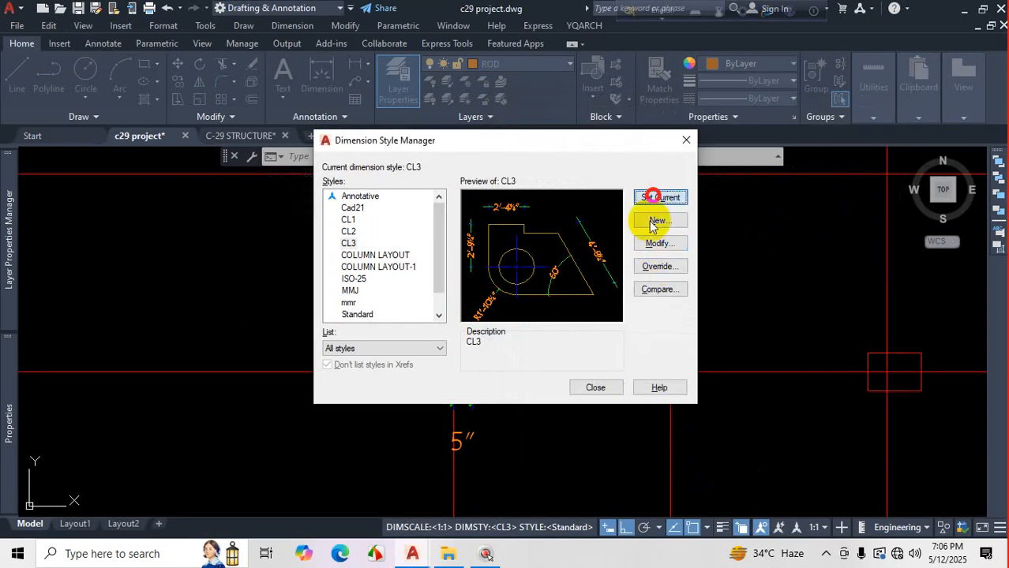
left_click(604, 393)
scroll(446, 391, "down", 3)
scroll(405, 338, "up", 4)
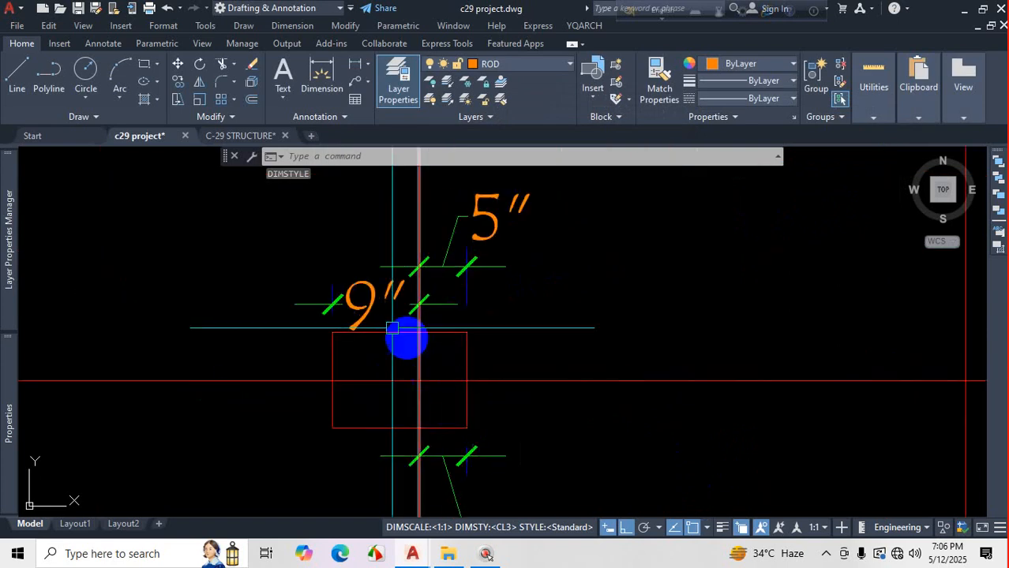
scroll(462, 337, "down", 3)
scroll(651, 306, "up", 2)
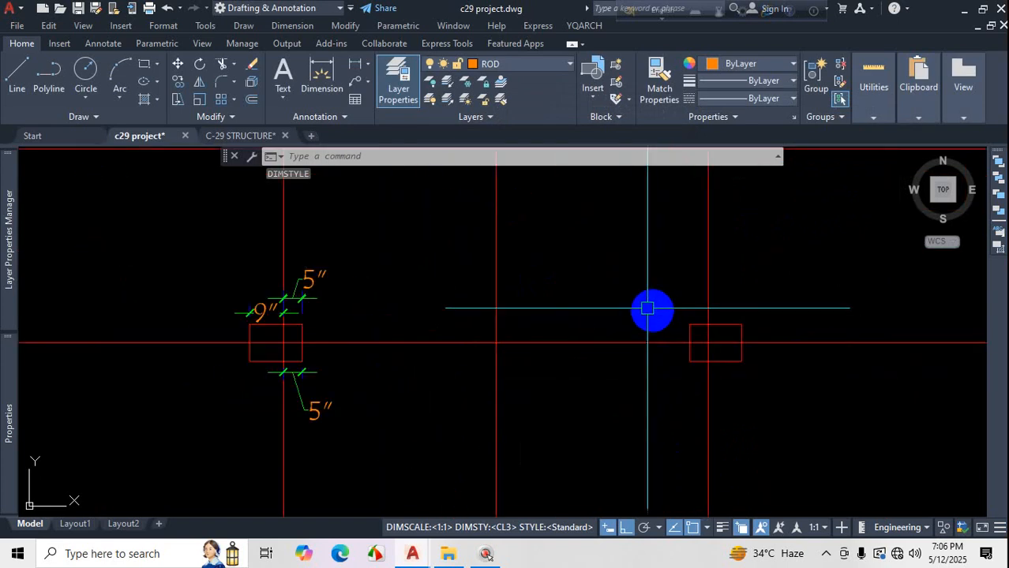
Dimension the neighbouring column's upper edge from the vertical grid line to the left corner, placing it above the column.
left_click(335, 90)
scroll(772, 349, "up", 2)
left_click(672, 312)
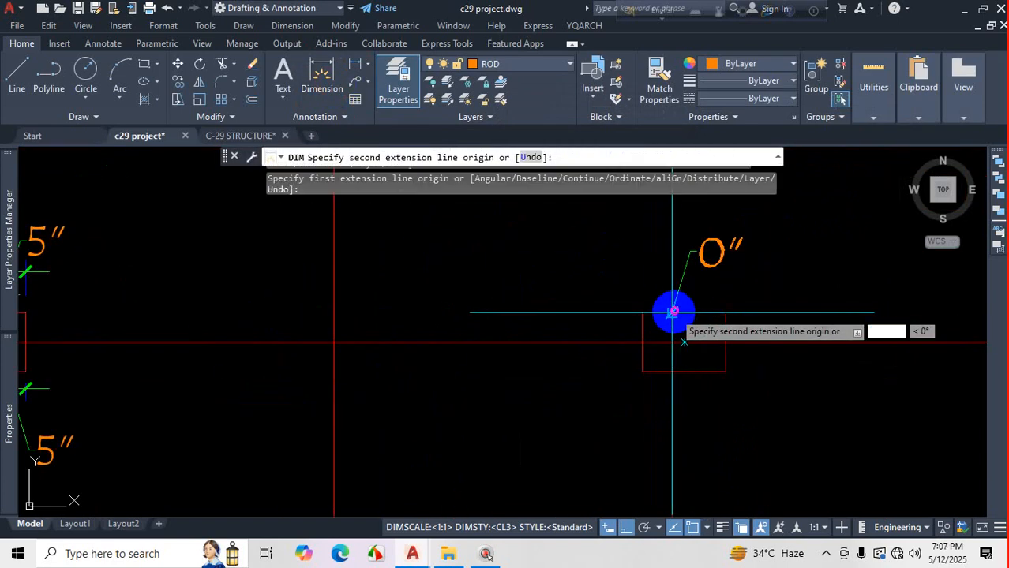
left_click(642, 312)
scroll(624, 273, "down", 2)
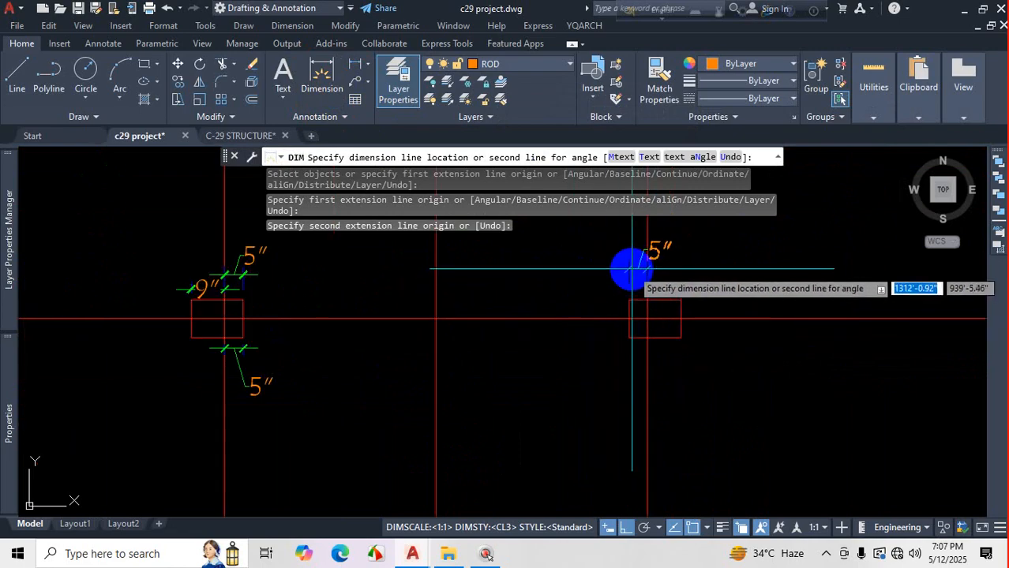
left_click(628, 267)
Dimension the same column's upper edge from the vertical grid line to the right corner, placing it between the column and the upper dimension.
scroll(632, 268, "up", 2)
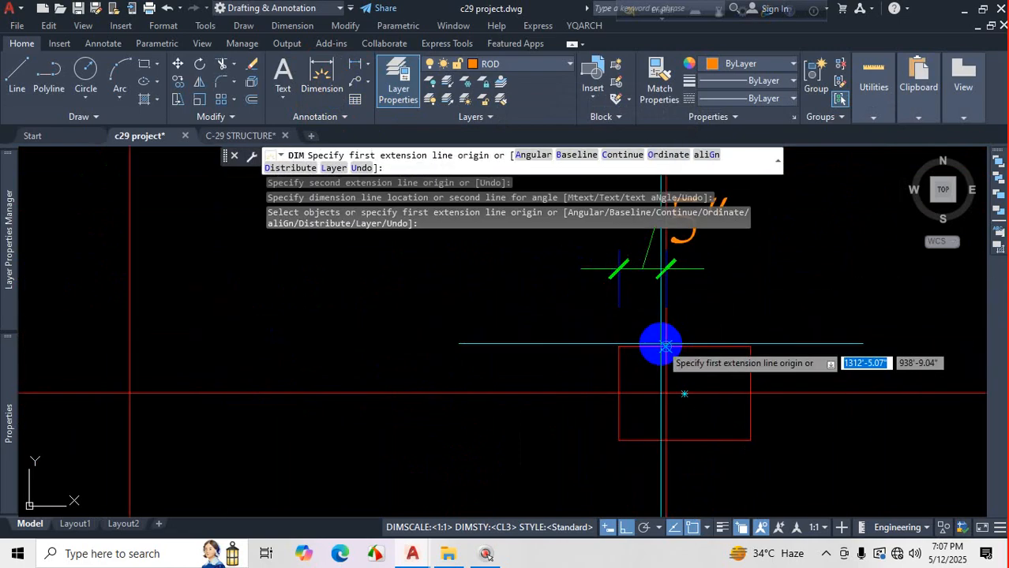
left_click(666, 345)
left_click(750, 346)
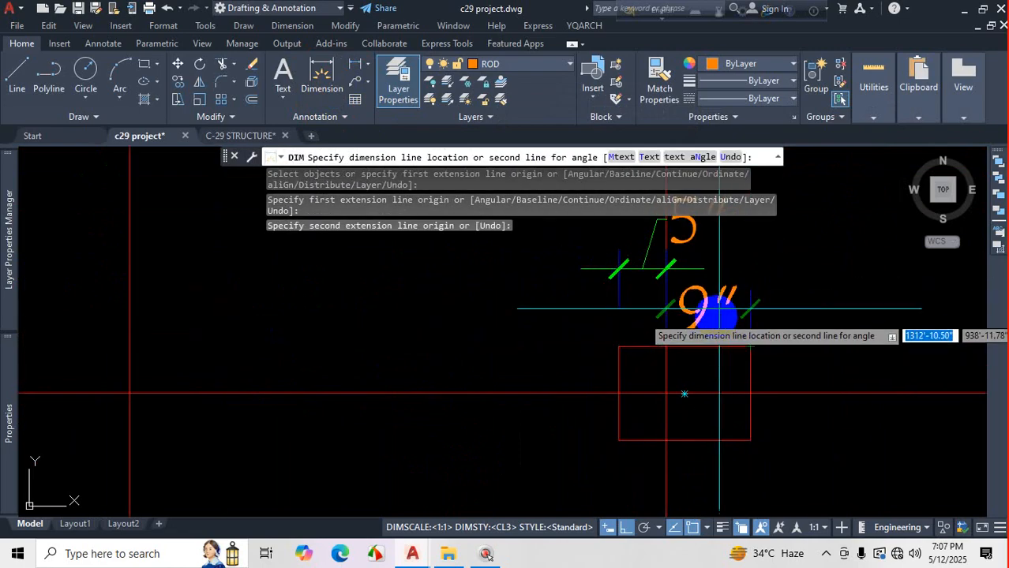
scroll(708, 341, "up", 3)
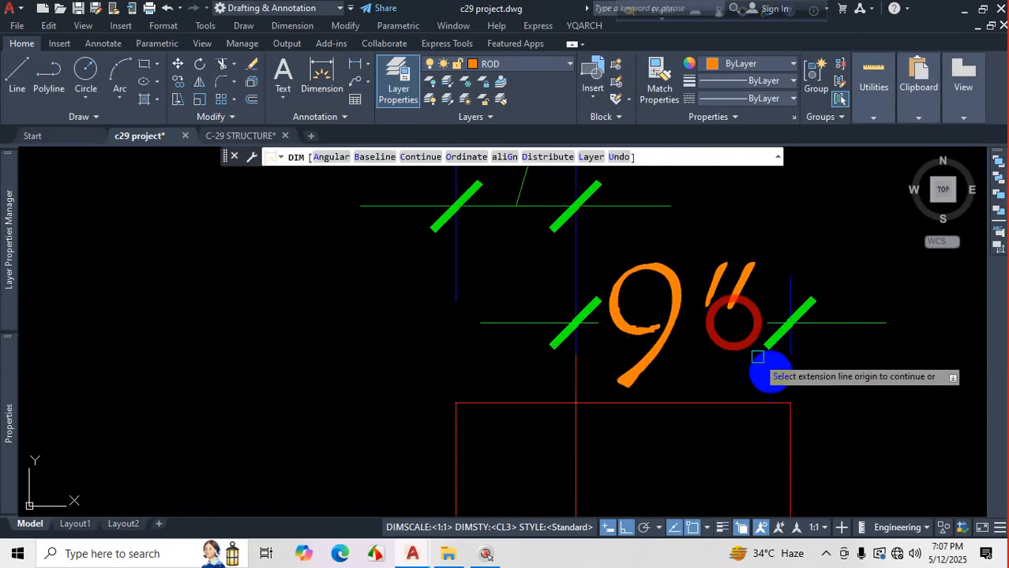
left_click(766, 360)
scroll(811, 417, "down", 2)
scroll(770, 319, "up", 3)
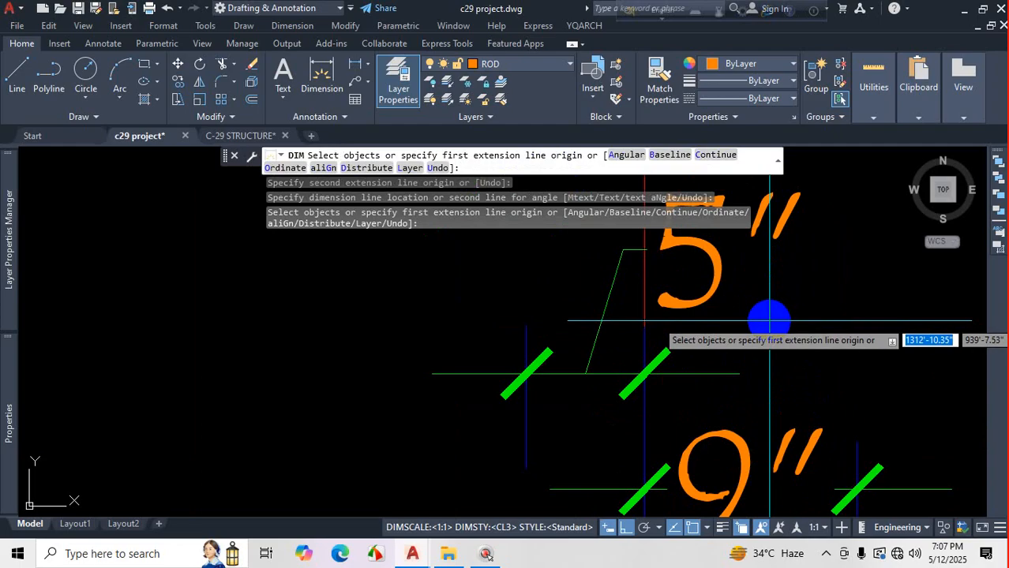
scroll(769, 319, "down", 3)
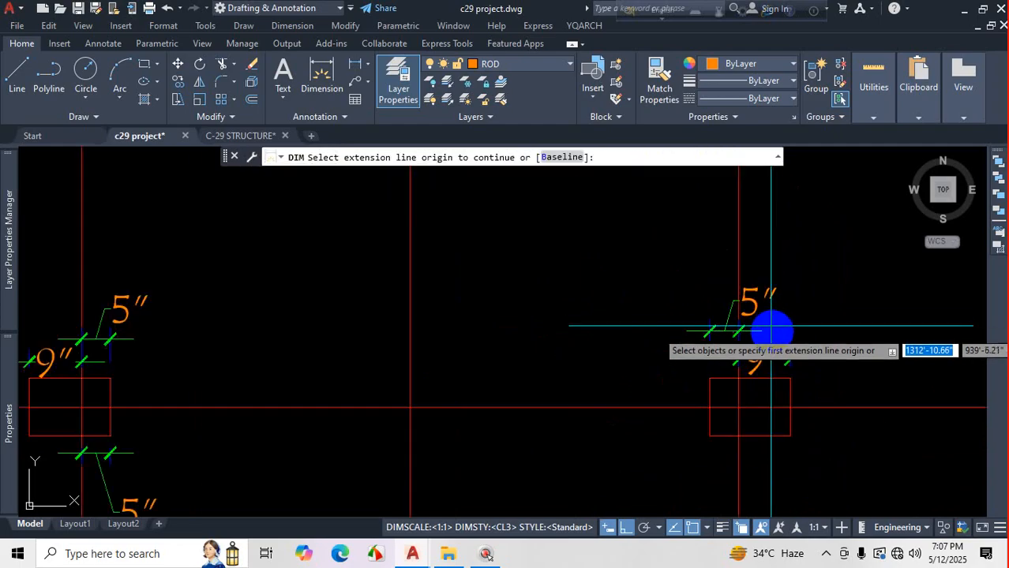
Dimension the same column's lower edge from the vertical grid line to the left corner, placing it just below the column.
scroll(759, 485, "up", 4)
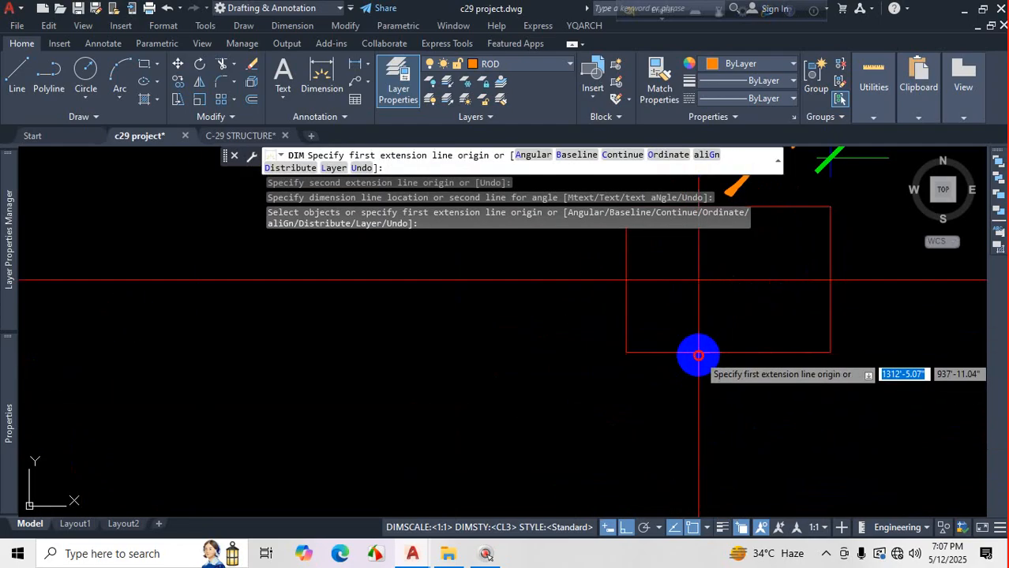
left_click(698, 352)
left_click(626, 352)
scroll(670, 313, "down", 2)
scroll(663, 371, "up", 2)
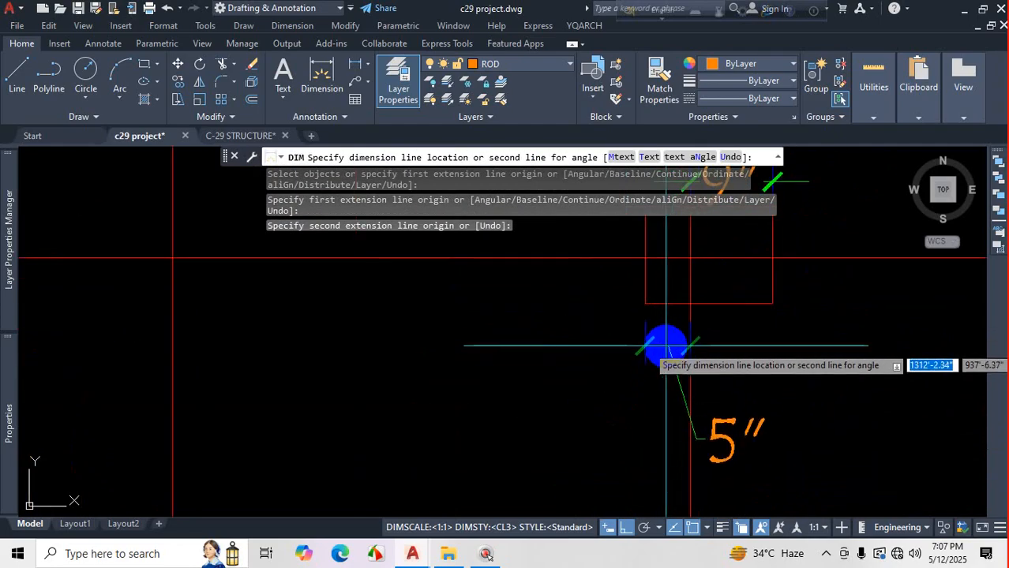
left_click(665, 343)
key("Escape")
scroll(916, 387, "down", 2)
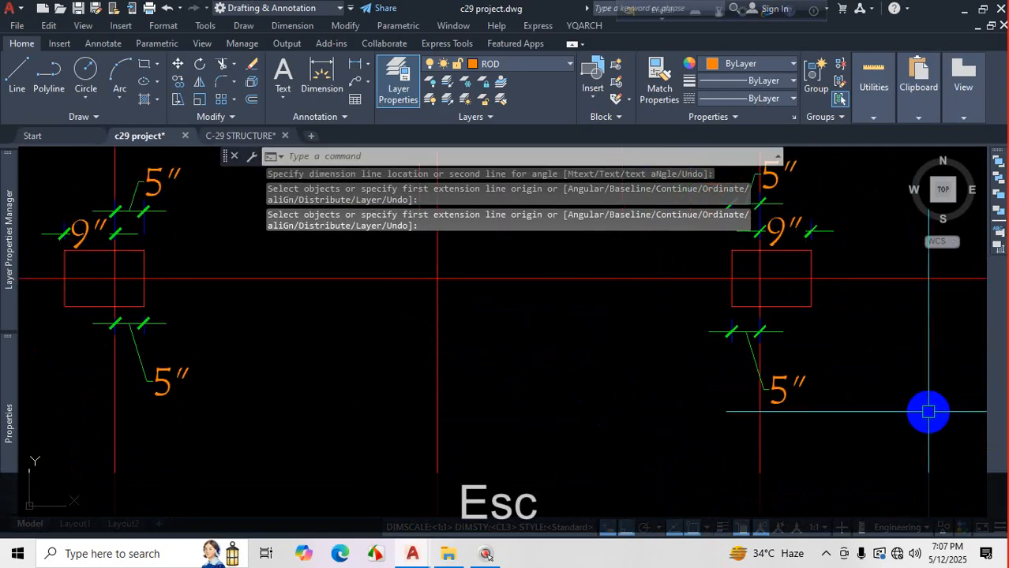
Examine the leader of the dimension below the column and compare it with the leader callouts on the reinforced column sections.
scroll(686, 345, "up", 4)
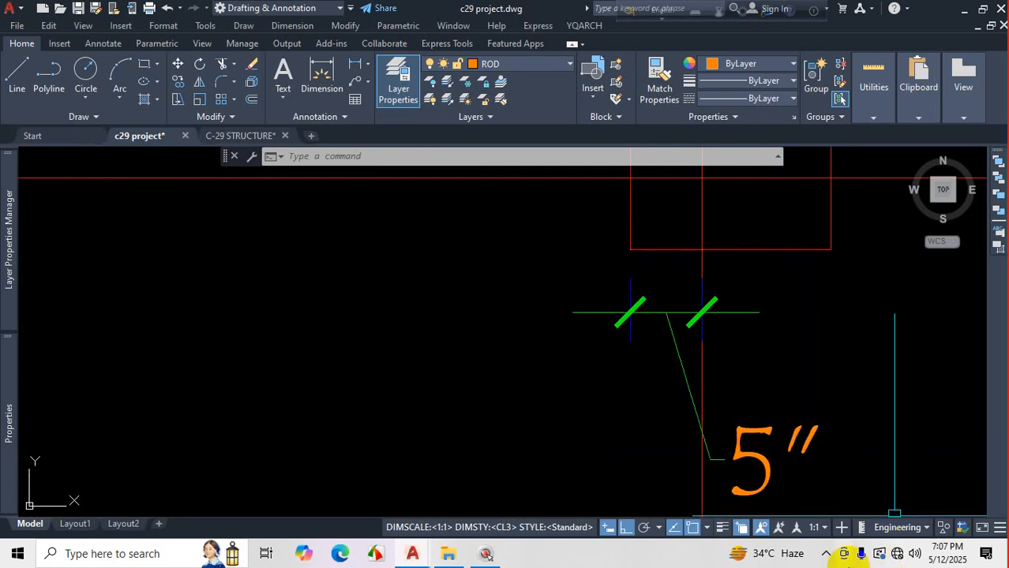
key("ctrl+1")
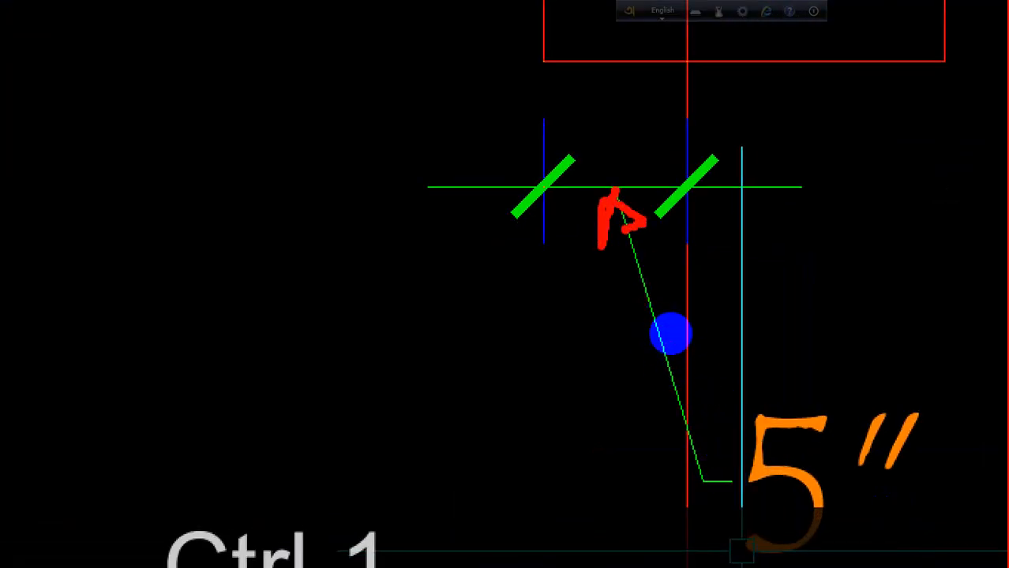
key("Escape")
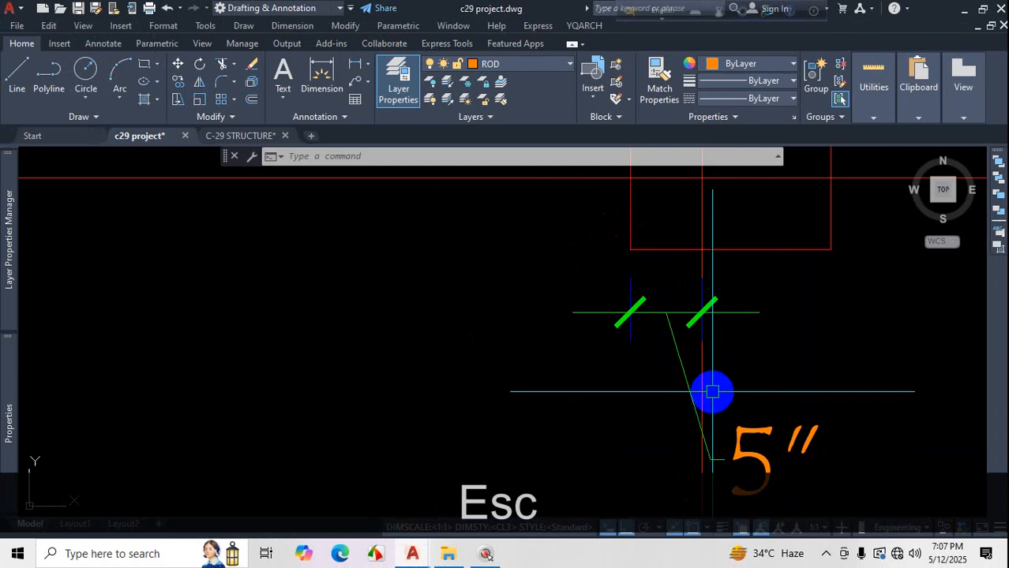
scroll(712, 391, "down", 10)
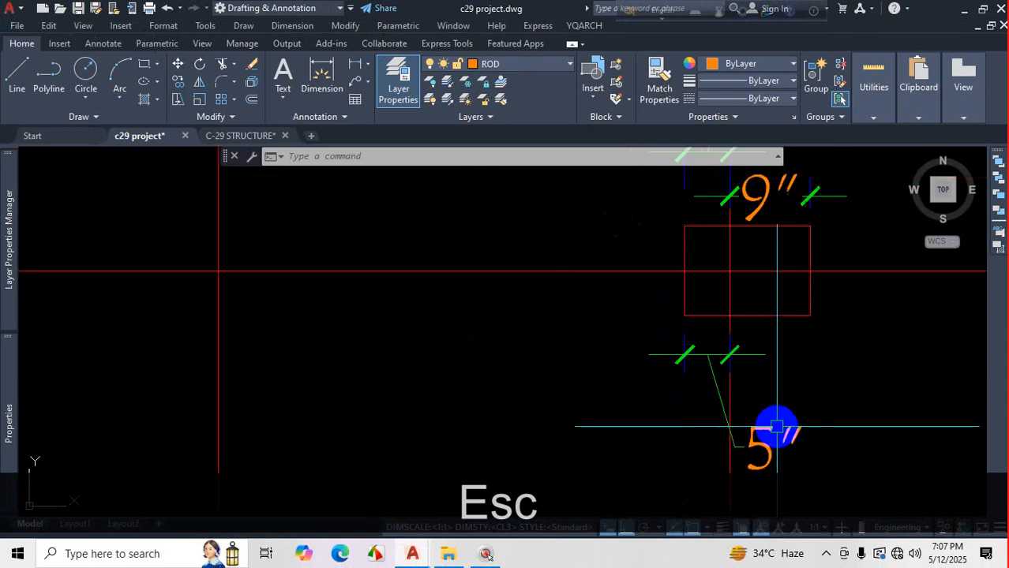
scroll(656, 372, "up", 8)
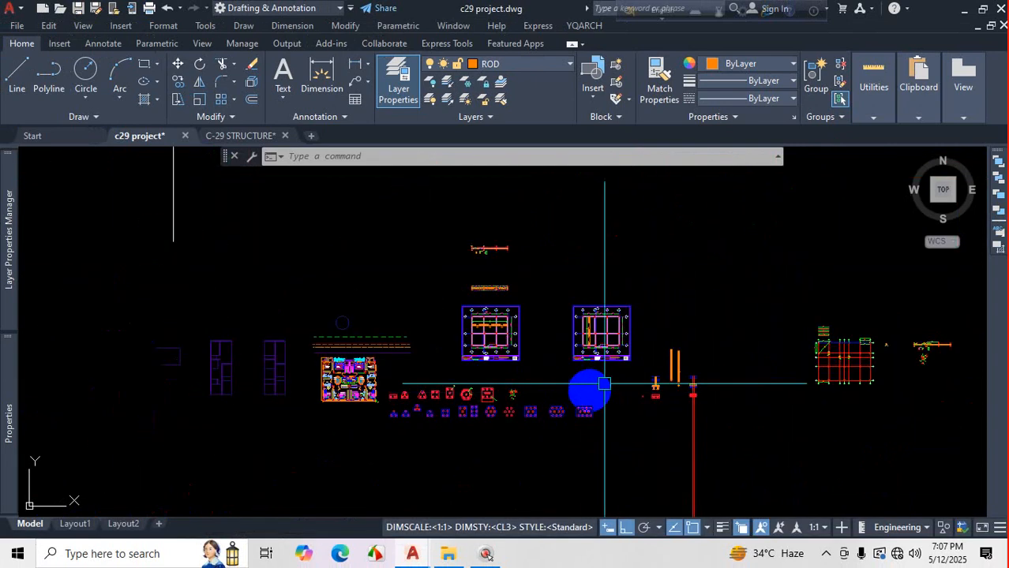
scroll(750, 383, "down", 3)
scroll(584, 386, "up", 10)
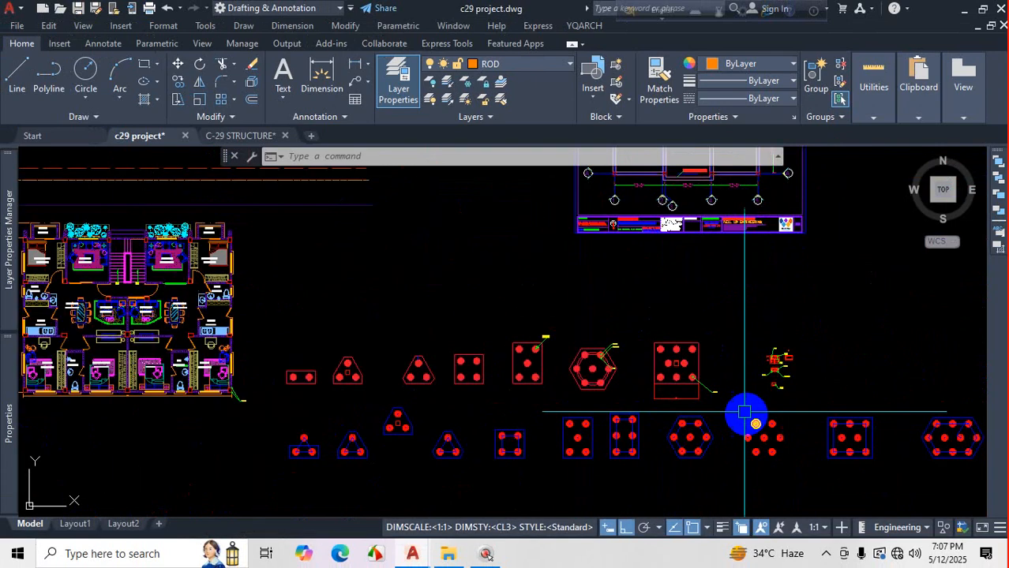
scroll(718, 300, "up", 5)
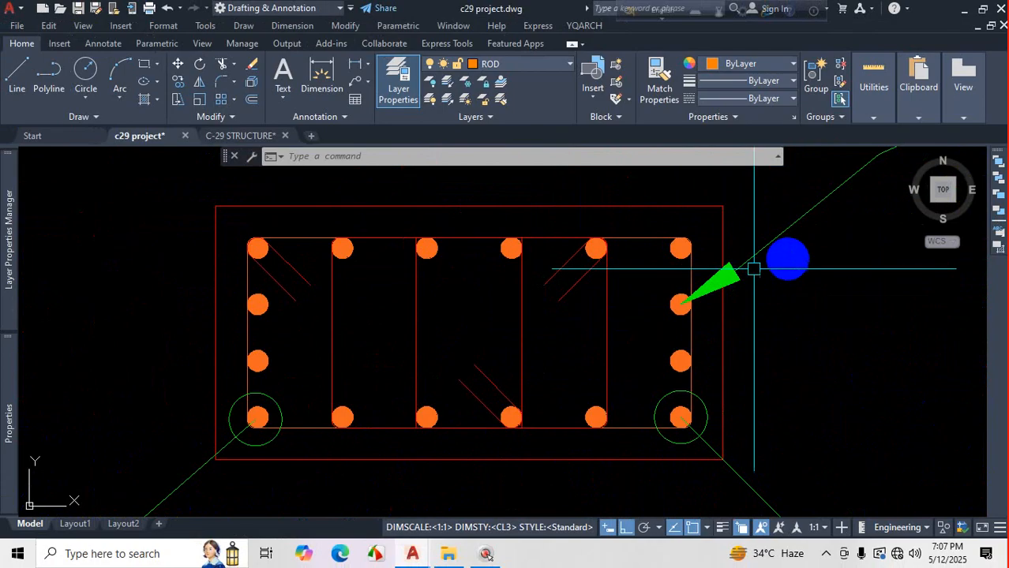
scroll(608, 393, "down", 7)
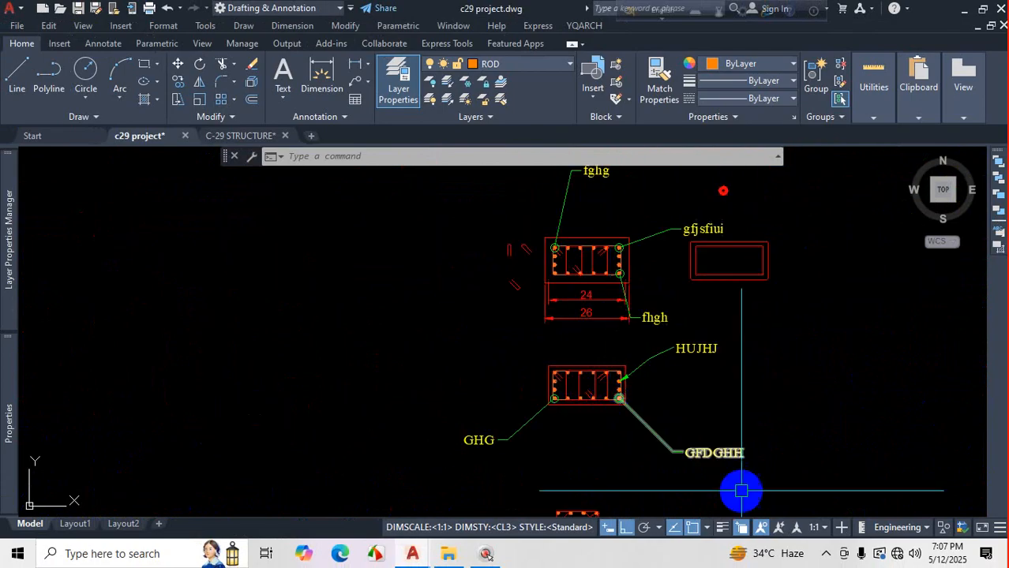
Check the C1 column dimensions in C-29 STRUCTURE, and examine those on the column at grids D and 2 in c29 project.
left_click(826, 555)
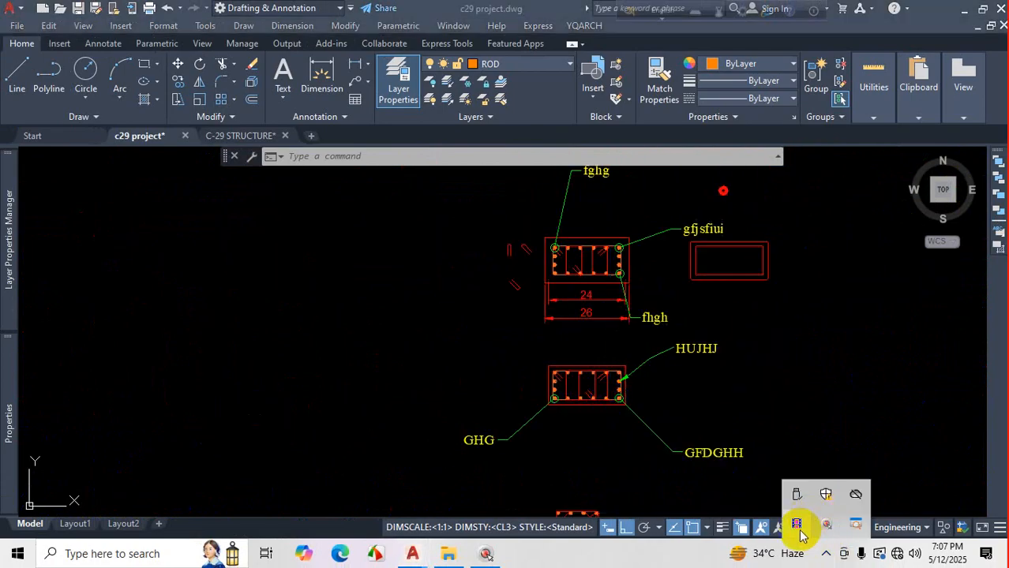
key("ctrl+Tab")
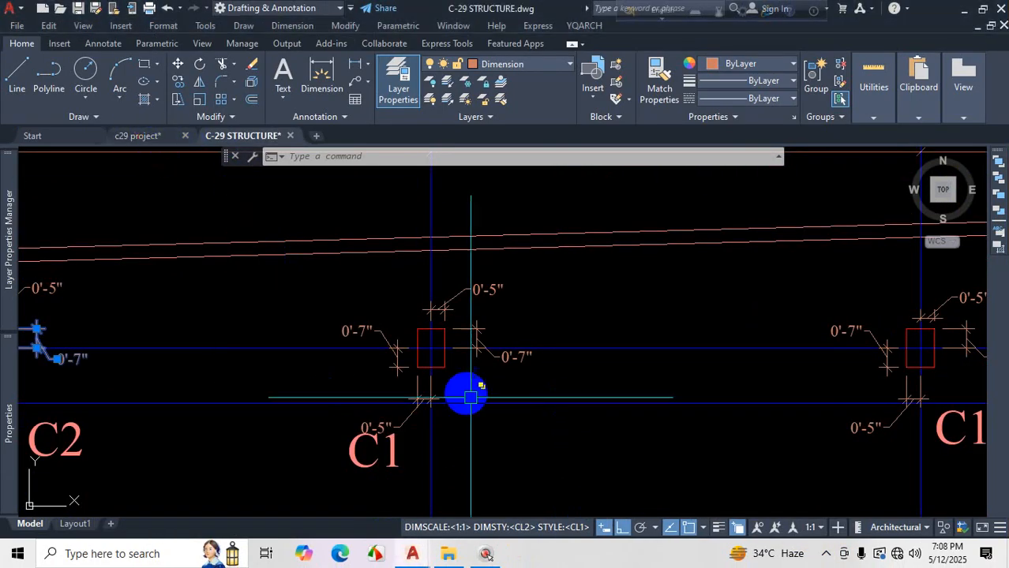
left_click(157, 138)
scroll(496, 364, "down", 3)
scroll(505, 367, "down", 3)
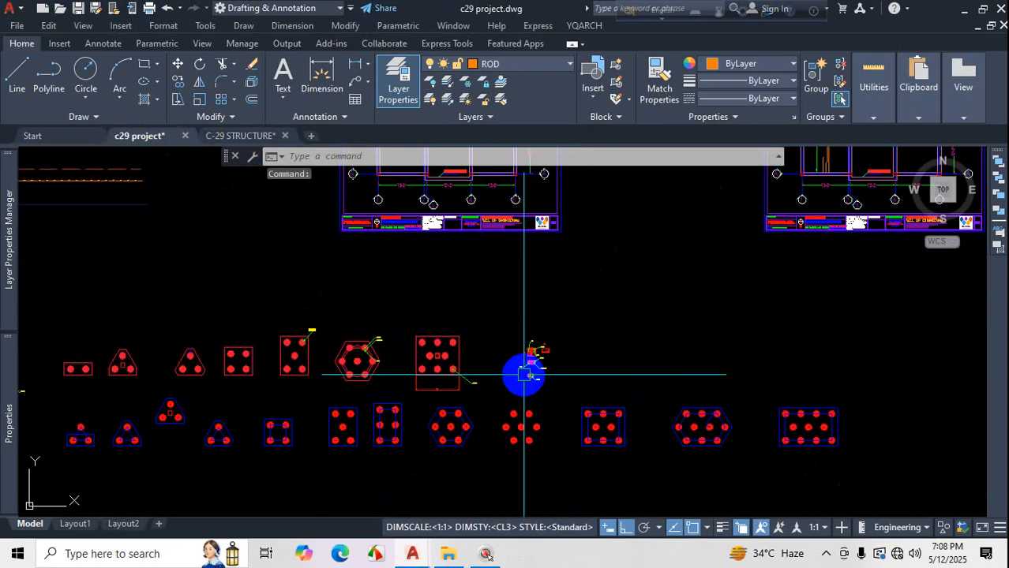
scroll(757, 388, "up", 4)
scroll(715, 261, "up", 2)
scroll(657, 394, "up", 4)
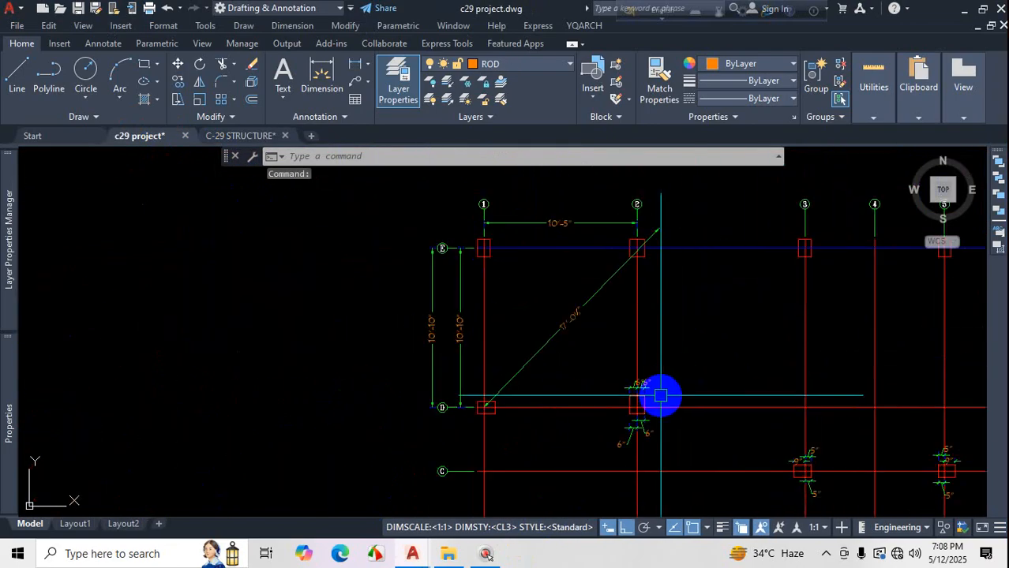
scroll(615, 395, "up", 2)
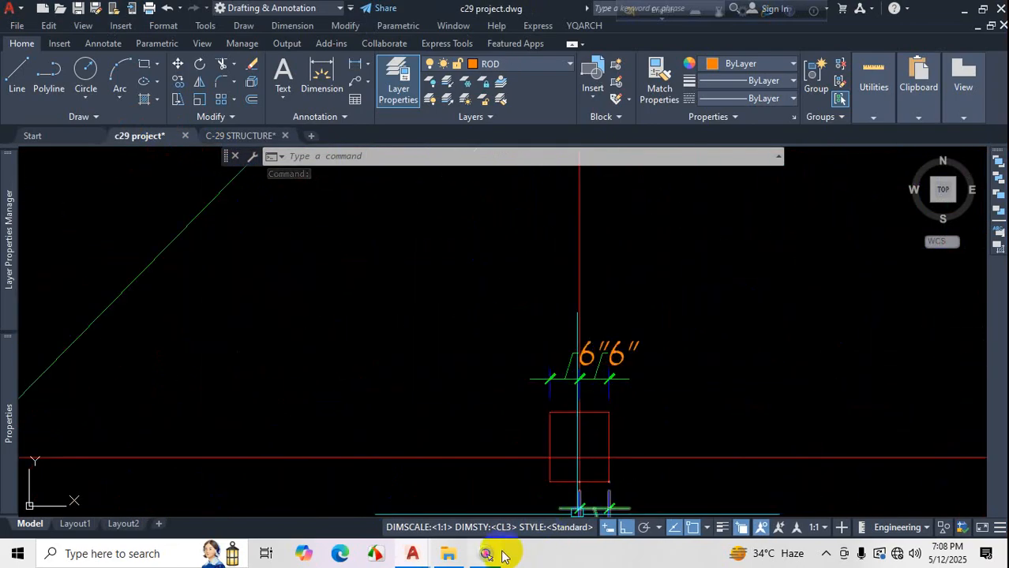
scroll(613, 355, "down", 2)
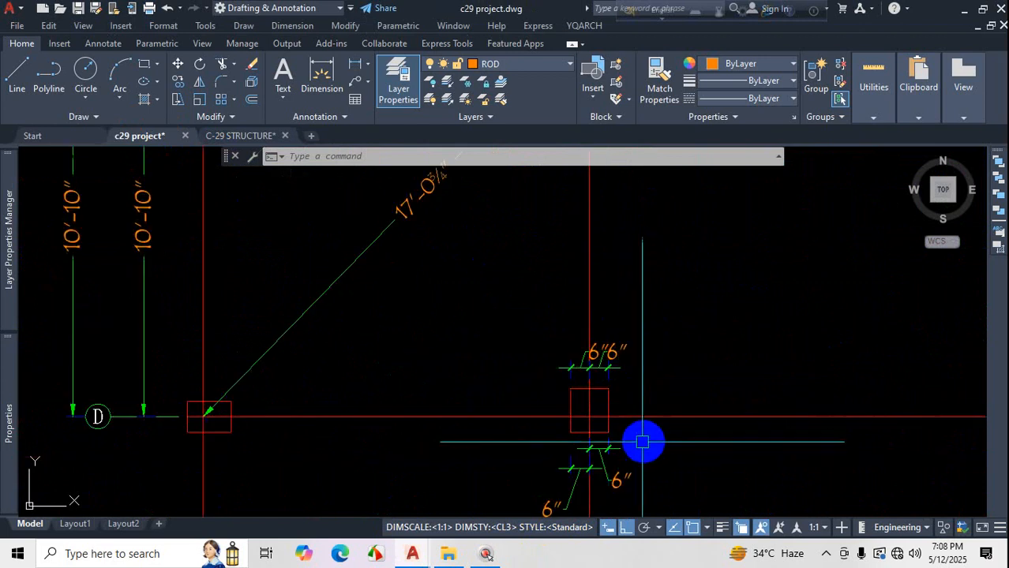
Study the C4 column dimensions on page 6 of Project PDF.pdf and return to the dimensions above the grid 2 column in c29 project.
left_click(822, 559)
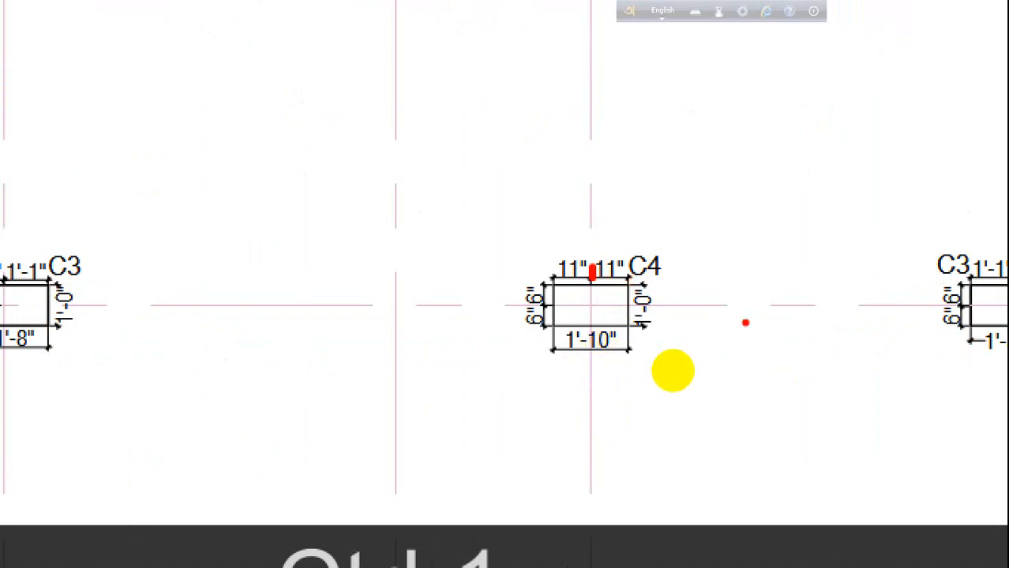
key("Escape")
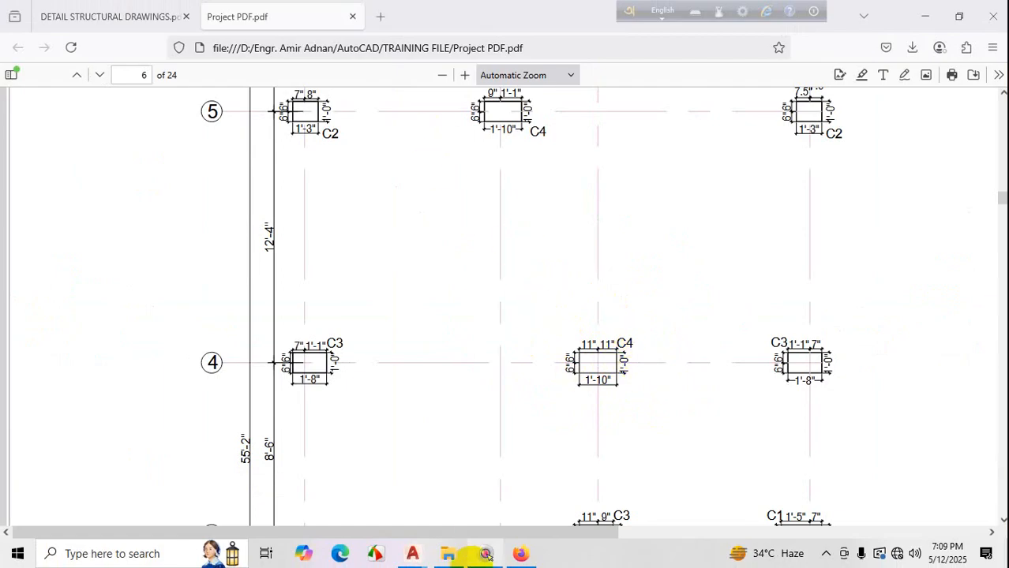
mouse_move(412, 553)
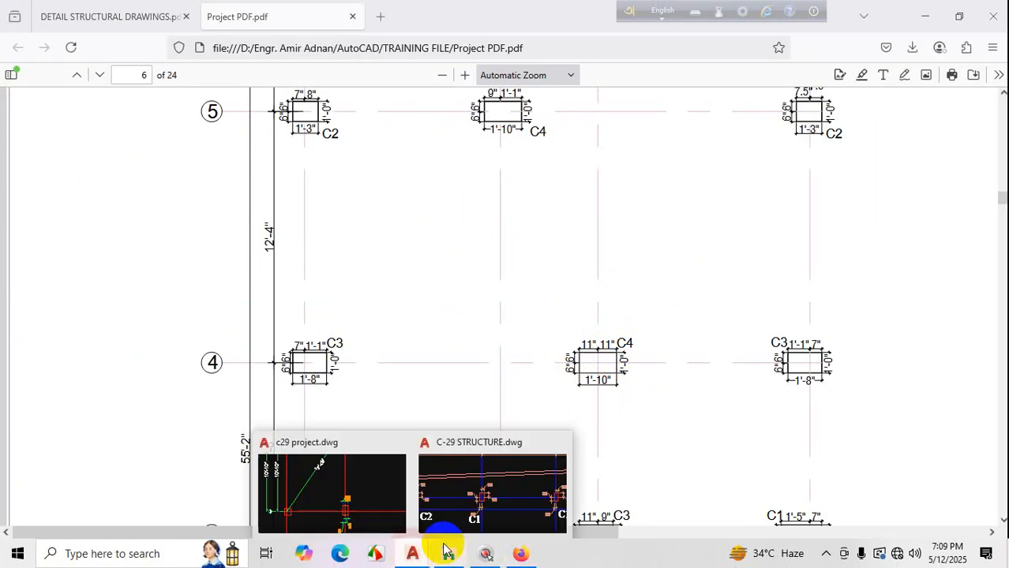
left_click(366, 494)
scroll(525, 338, "down", 3)
scroll(549, 367, "up", 5)
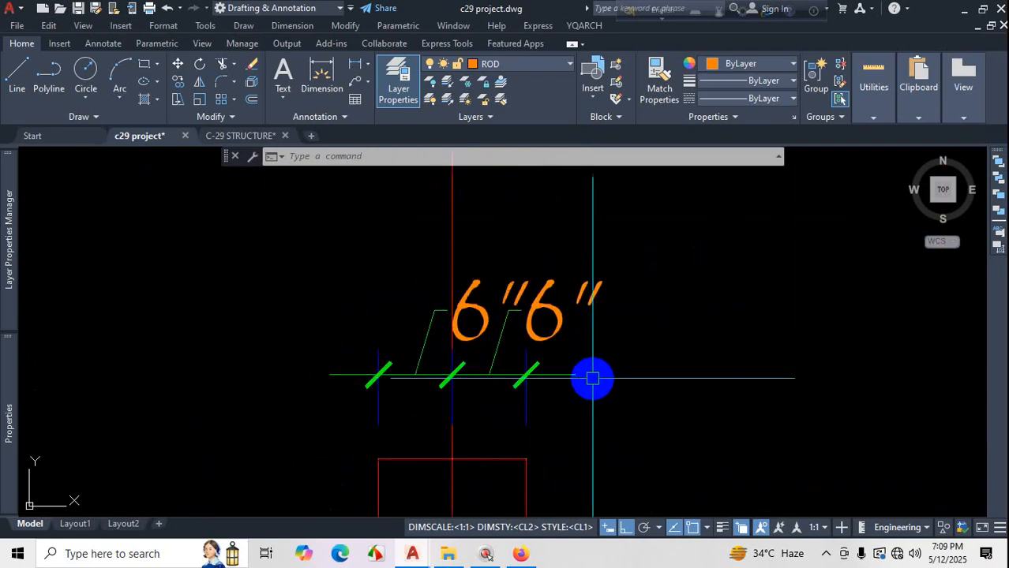
Set the text placement of dimension style CL3 to Beside the dimension line and apply the change.
scroll(592, 379, "down", 5)
scroll(593, 379, "down", 3)
type("d")
key("Return")
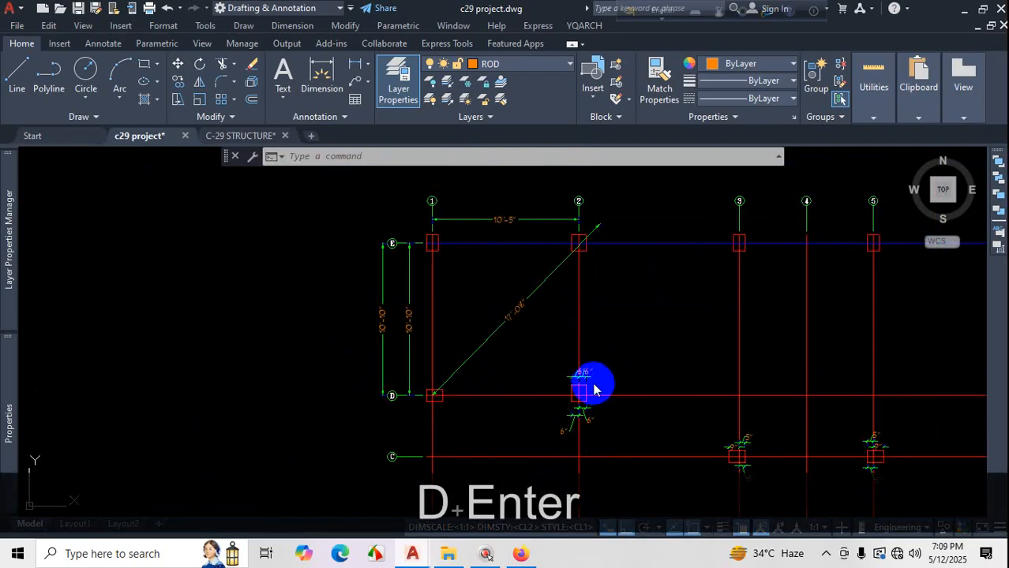
left_click(656, 243)
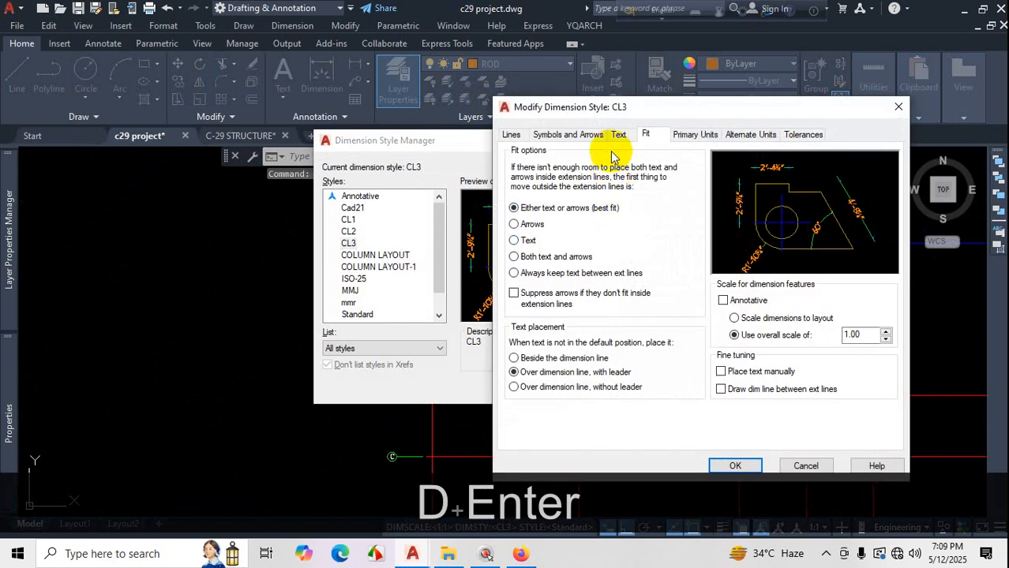
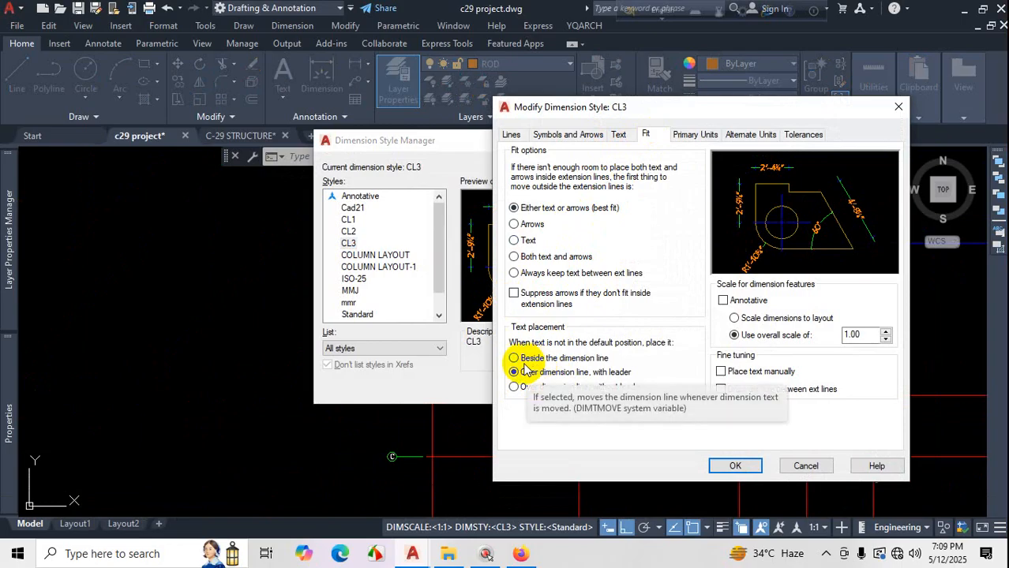
left_click(563, 360)
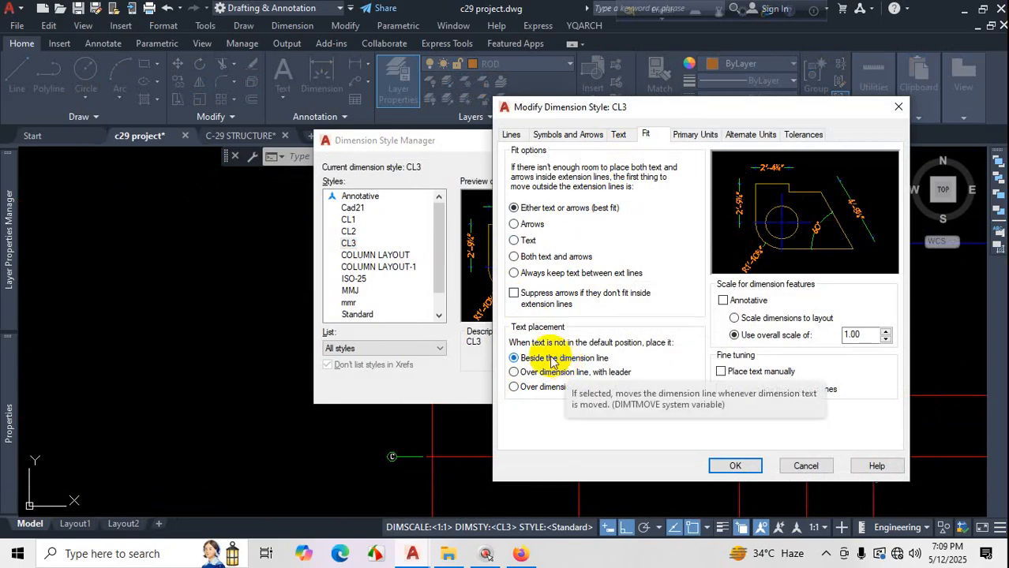
left_click(725, 464)
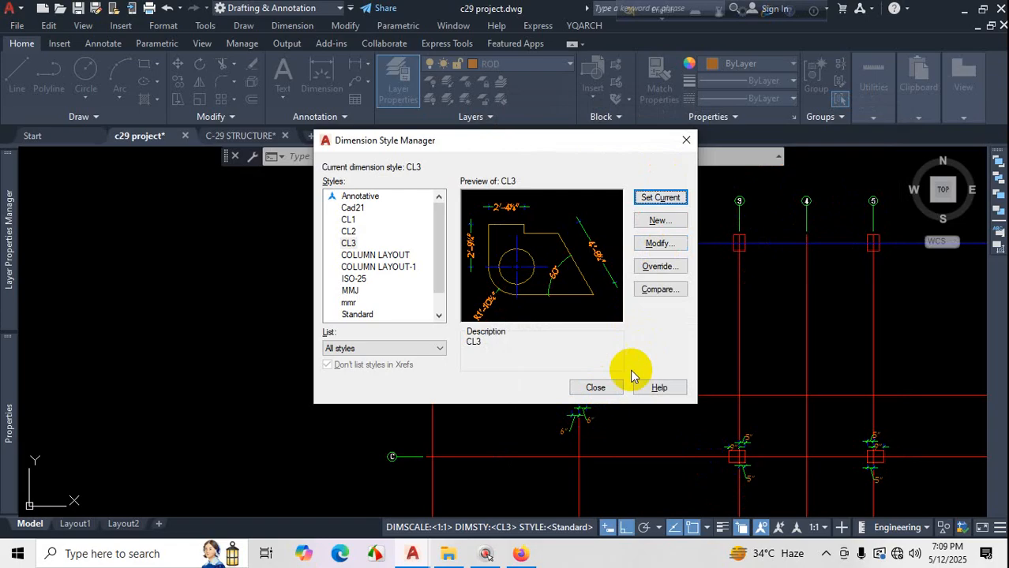
left_click(596, 387)
Dimension the upper edge of the column at grids D and 6 from the vertical grid line to the right corner, placing it just above the column.
scroll(541, 333, "up", 6)
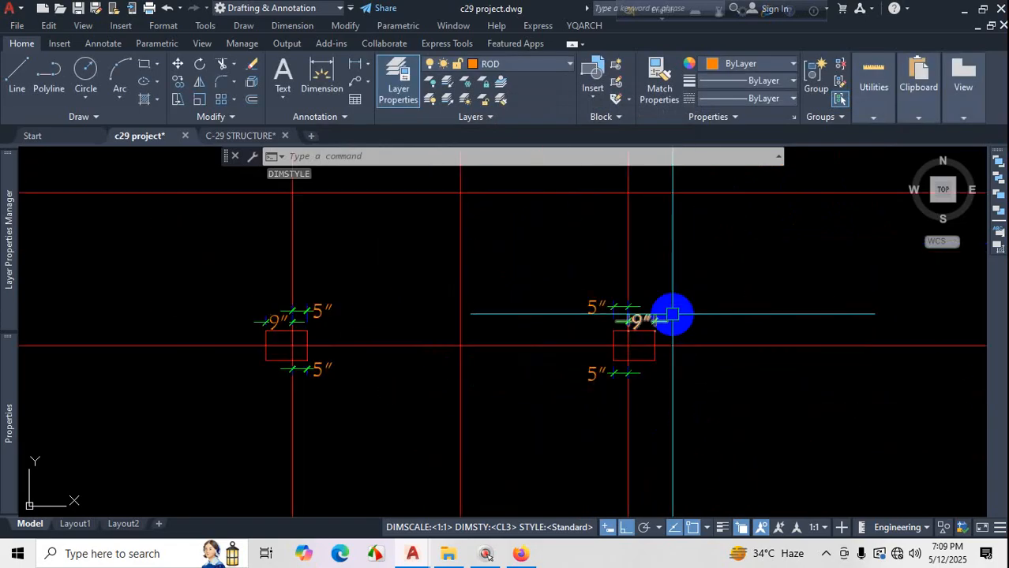
scroll(568, 307, "down", 6)
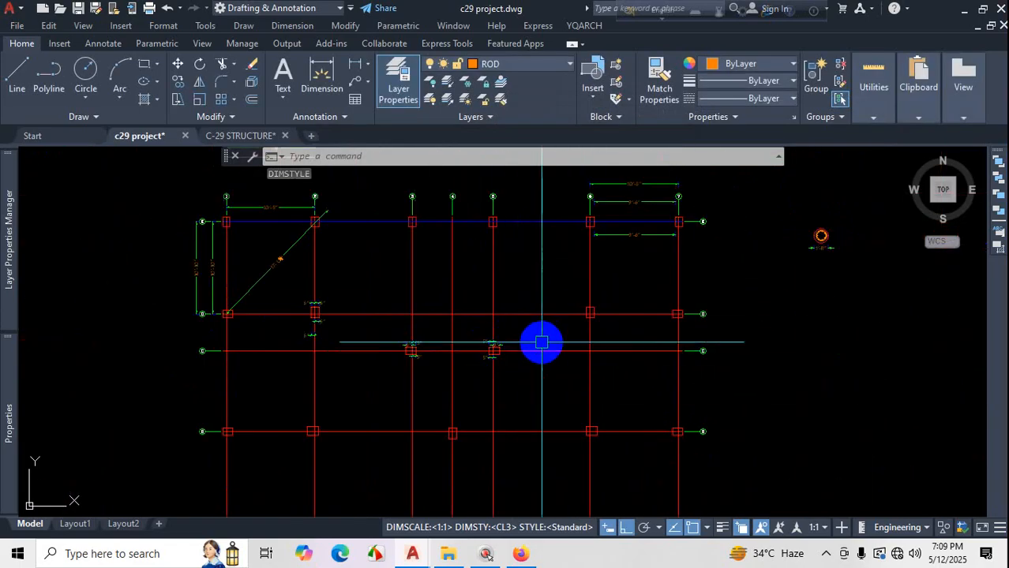
scroll(540, 331, "up", 3)
left_click(318, 72)
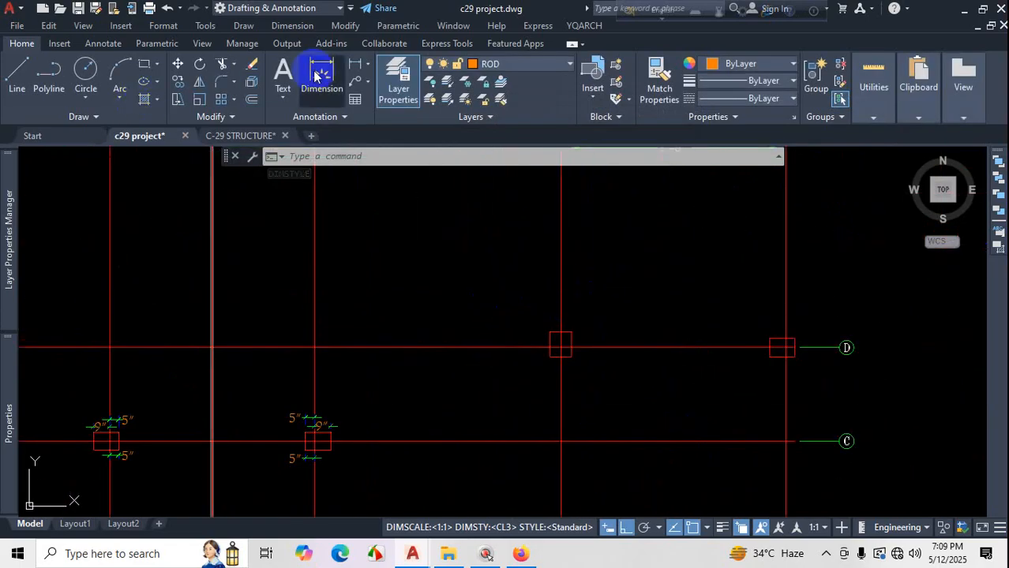
scroll(562, 320, "up", 4)
scroll(563, 319, "up", 2)
left_click(532, 318)
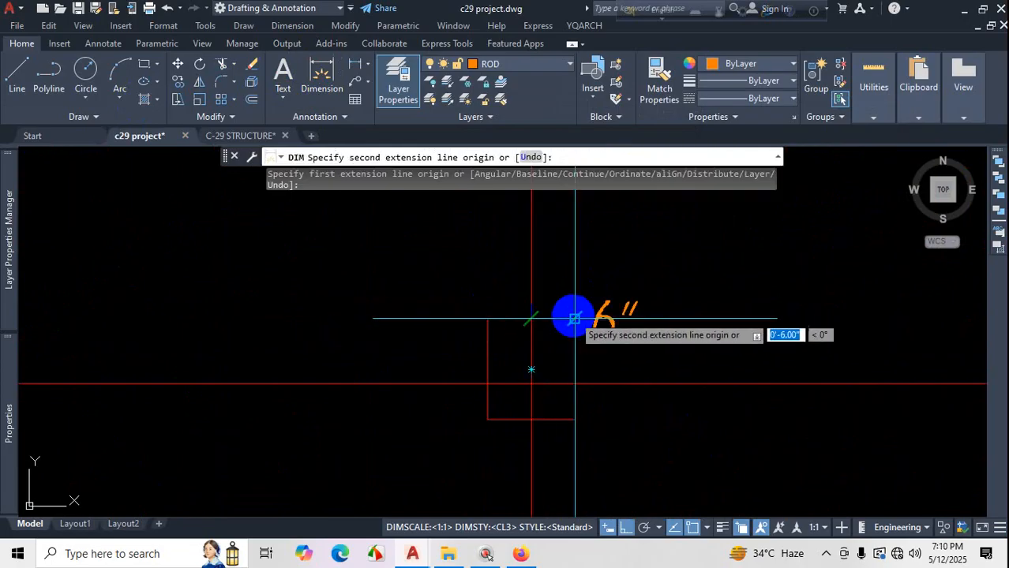
left_click(572, 316)
left_click(580, 271)
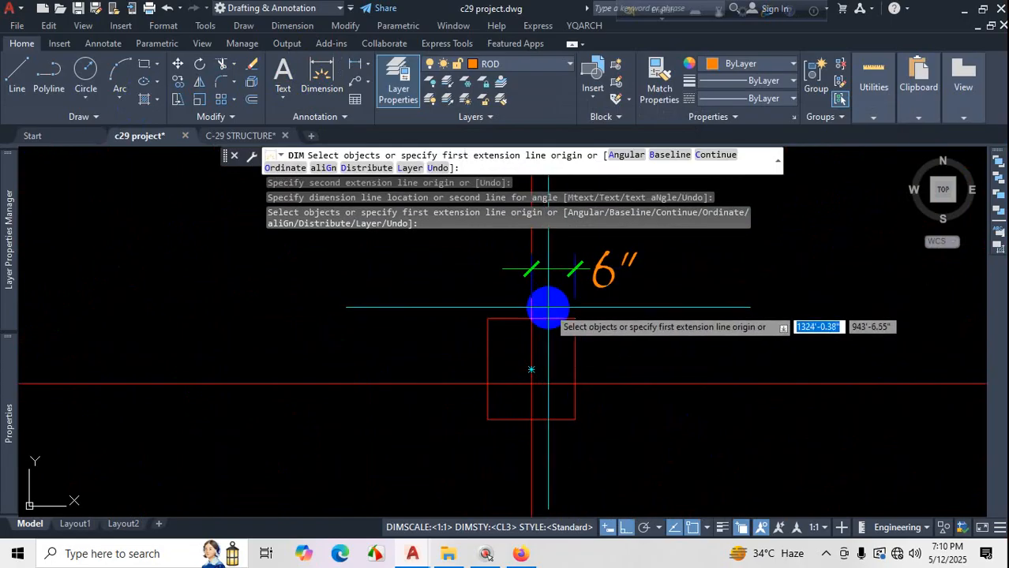
Dimension the same column's upper edge from the vertical grid line to the left corner, aligned with the first dimension.
key("Return")
scroll(467, 348, "down", 1)
scroll(489, 320, "up", 2)
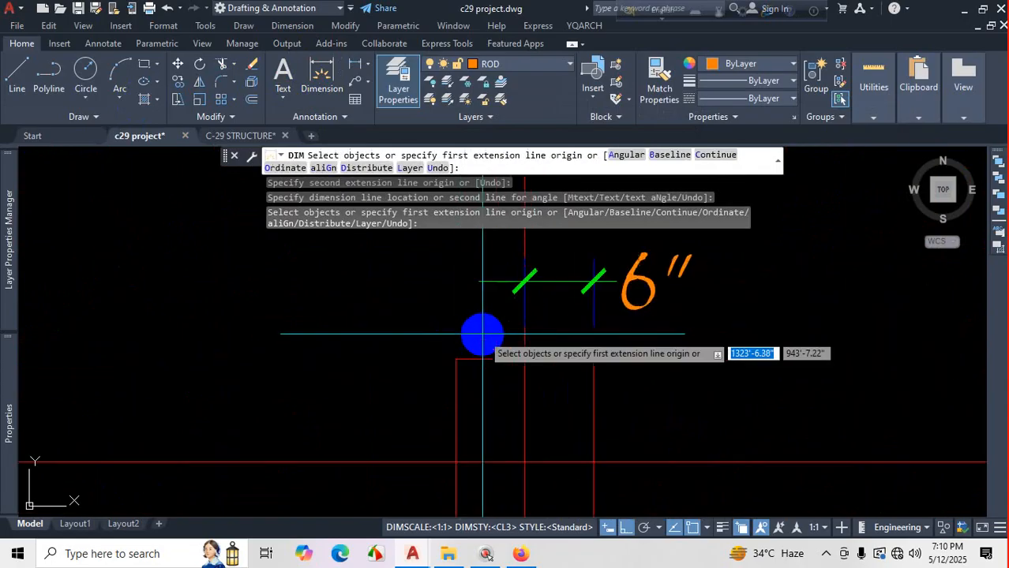
left_click(524, 360)
left_click(456, 357)
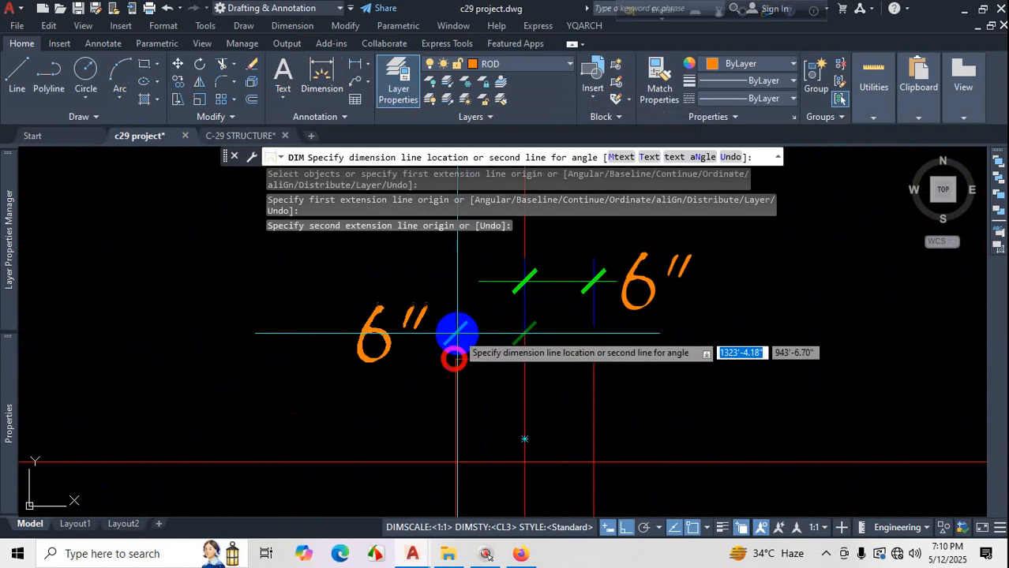
scroll(523, 272, "up", 2)
left_click(525, 284)
scroll(387, 369, "down", 4)
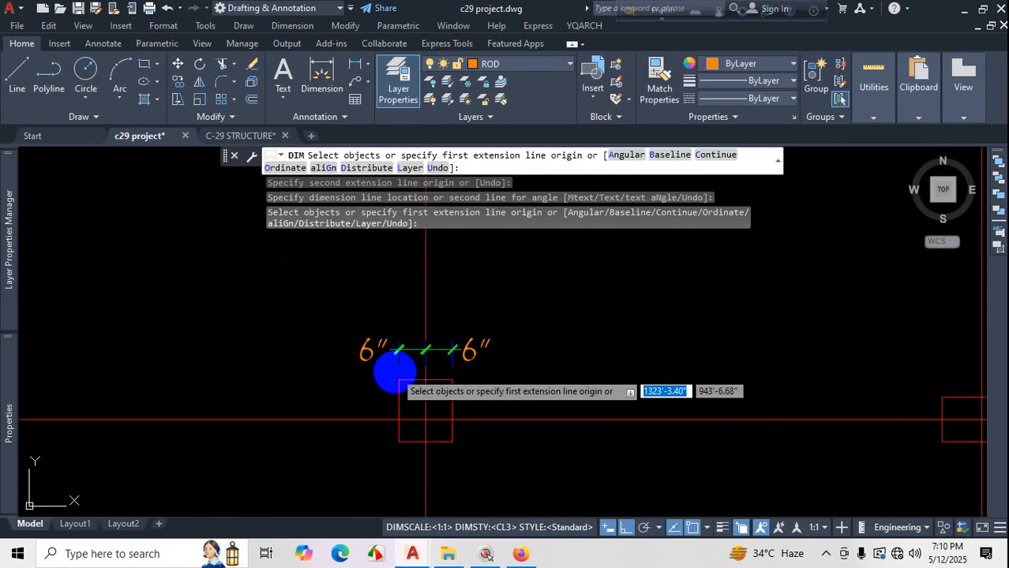
Examine the text placement beside the dimension lines on the columns along grid D and compare it with the grid C columns.
scroll(517, 380, "up", 3)
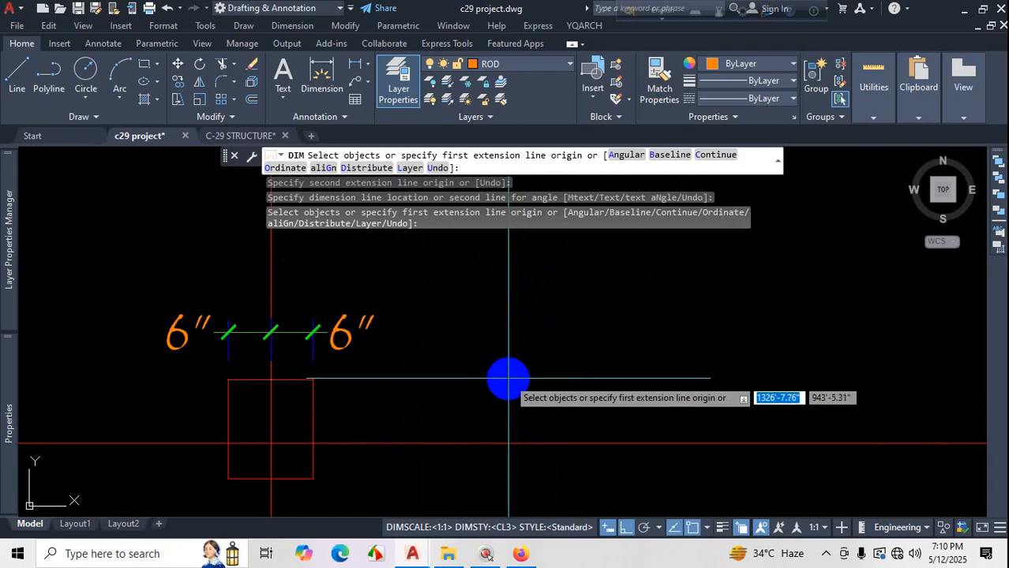
scroll(414, 345, "down", 3)
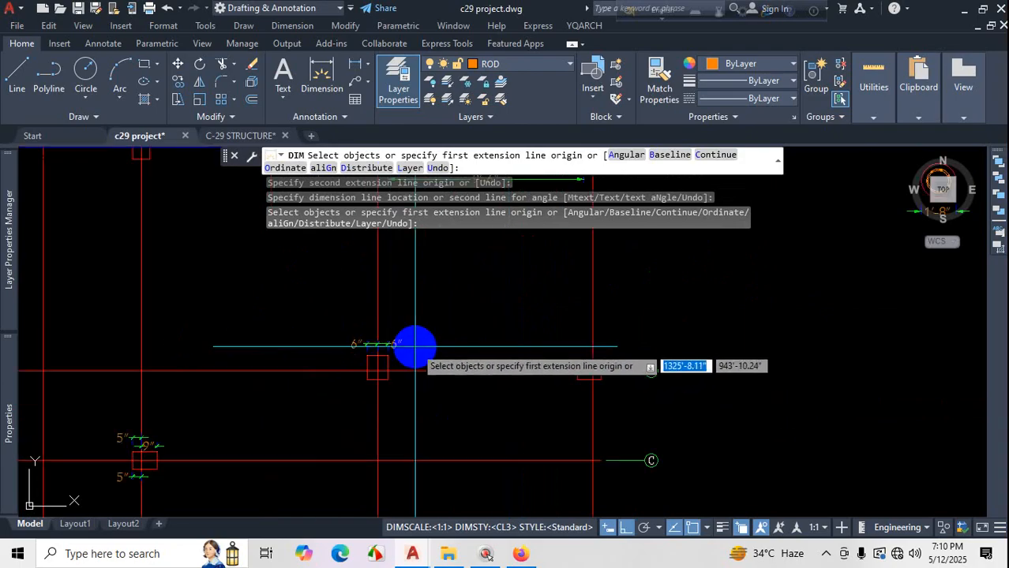
scroll(394, 376, "up", 1)
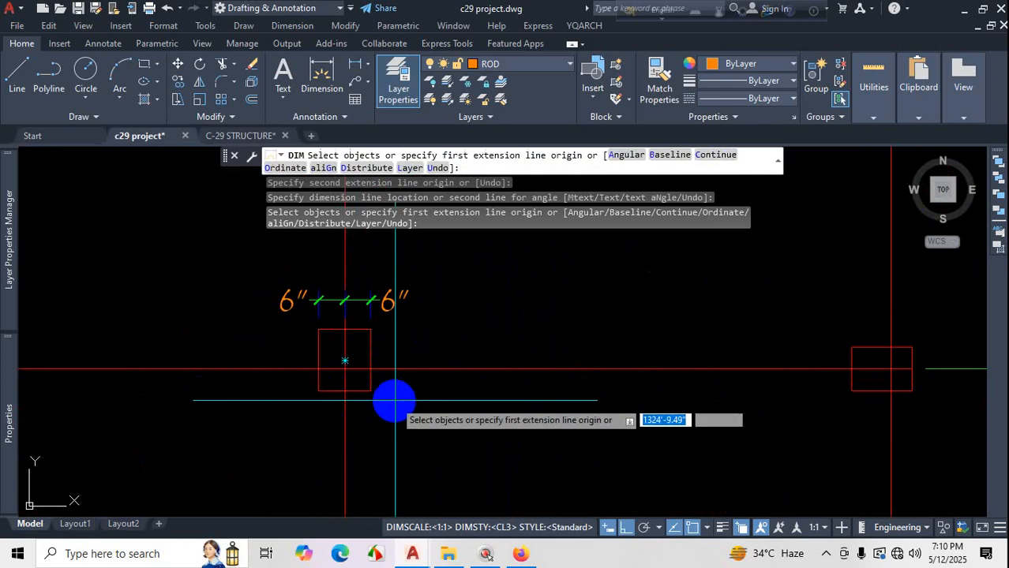
scroll(407, 398, "down", 3)
scroll(281, 424, "up", 1)
scroll(492, 347, "up", 2)
scroll(474, 387, "down", 3)
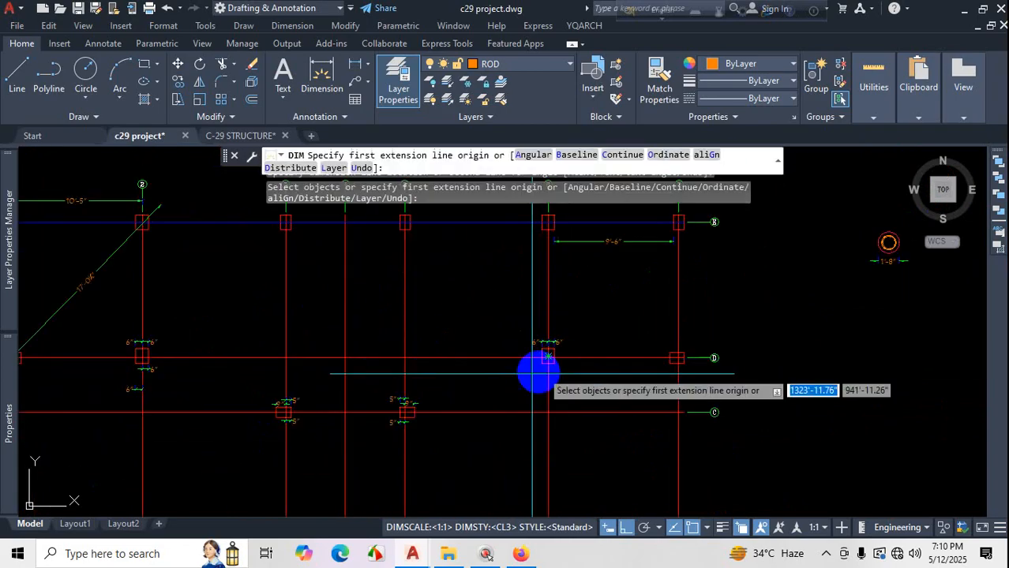
scroll(379, 411, "down", 2)
scroll(392, 382, "up", 5)
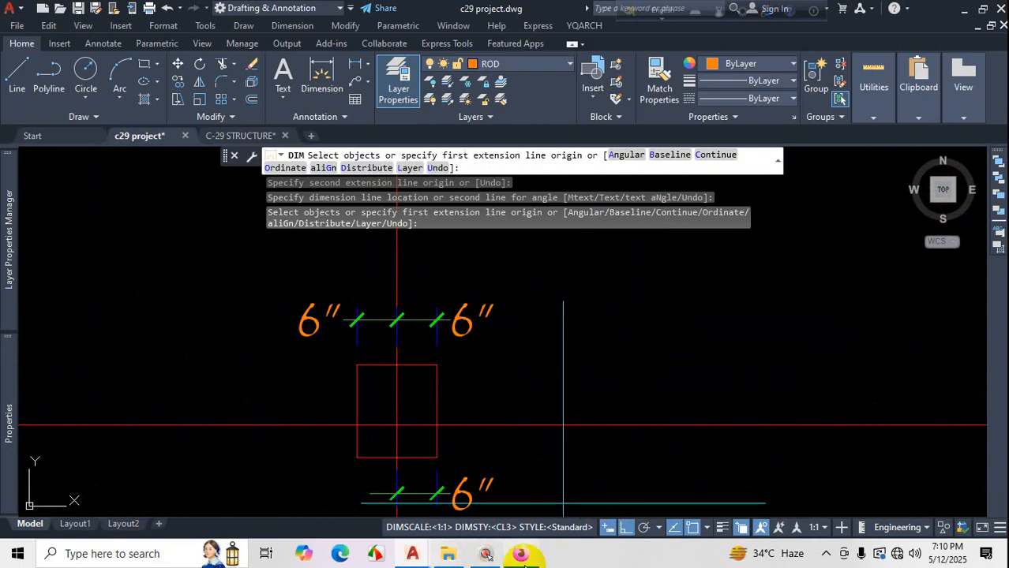
Study how the C4 column dimensions are placed on page 6 of Project PDF.pdf, and return to the dimensions above the column in c29 project.
left_click(521, 555)
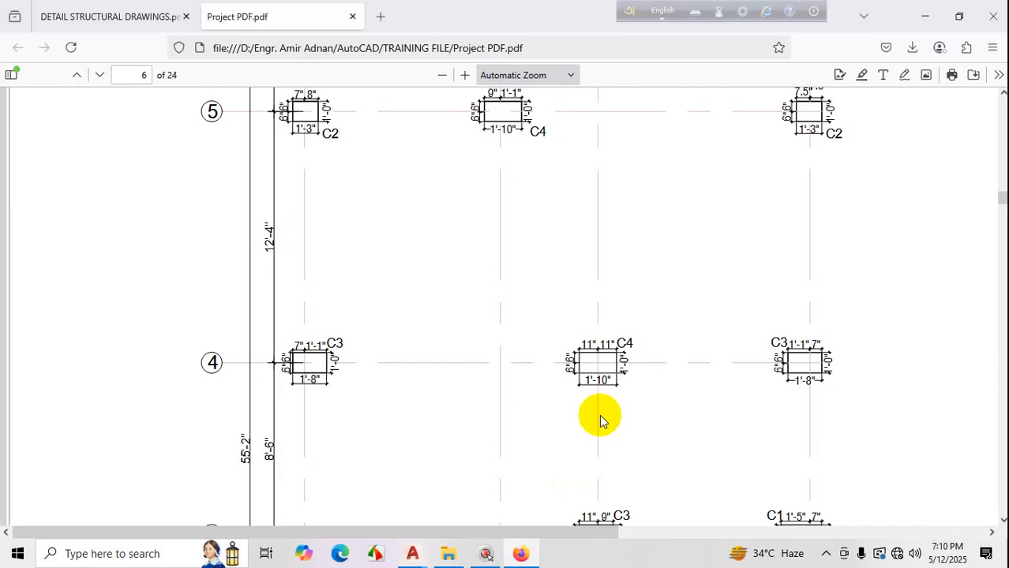
key("ctrl+1")
left_click(597, 353)
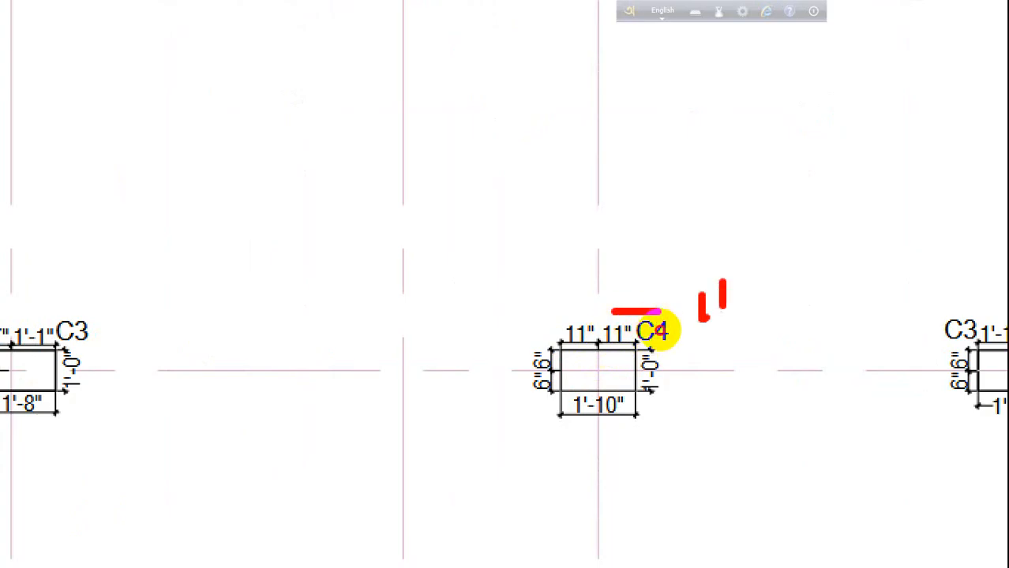
mouse_move(577, 309)
left_mouse_down()
mouse_move(497, 311)
mouse_move(463, 326)
left_mouse_up()
left_click_drag(497, 286, 502, 323)
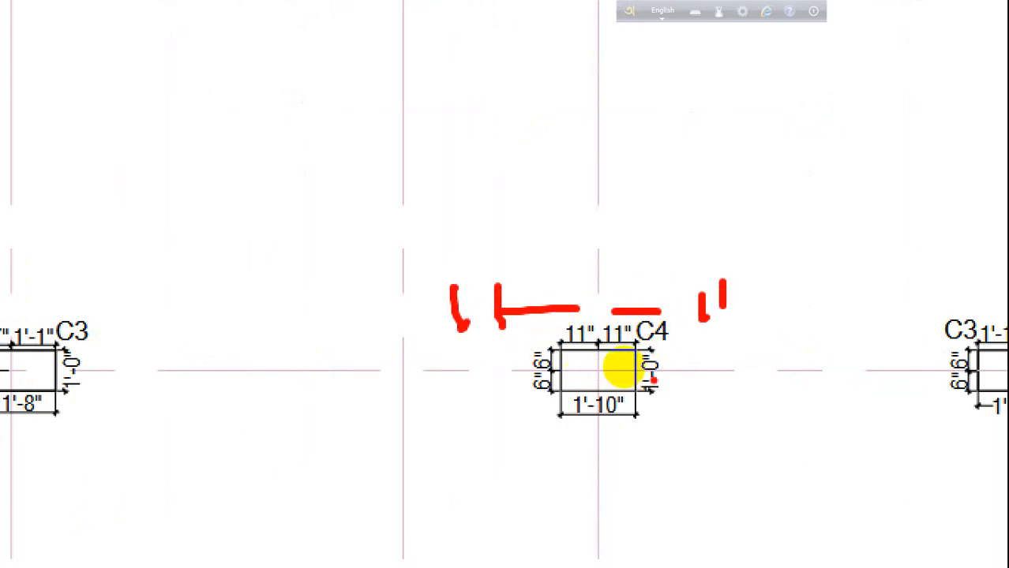
left_click_drag(599, 314, 531, 344)
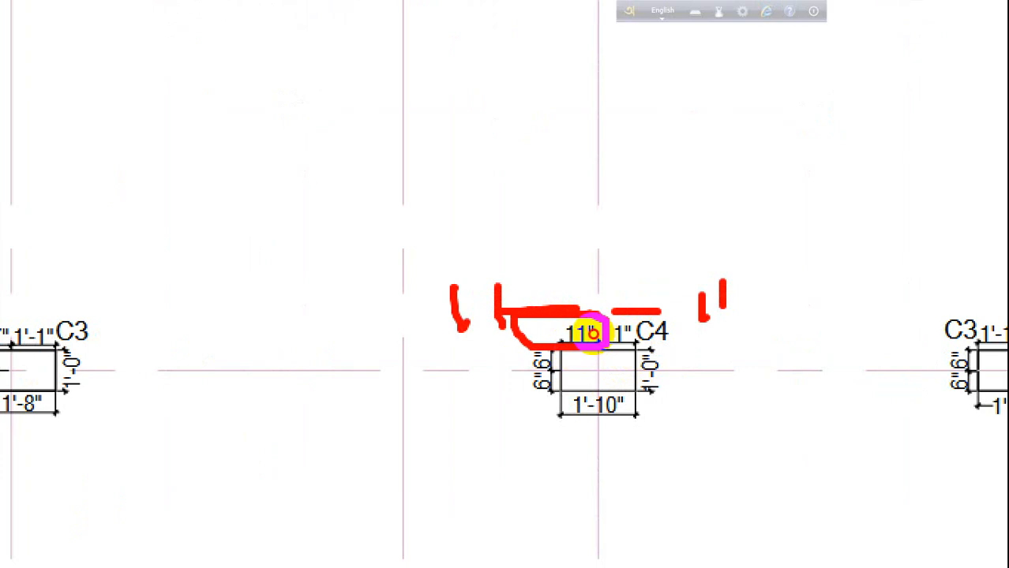
left_click(592, 335)
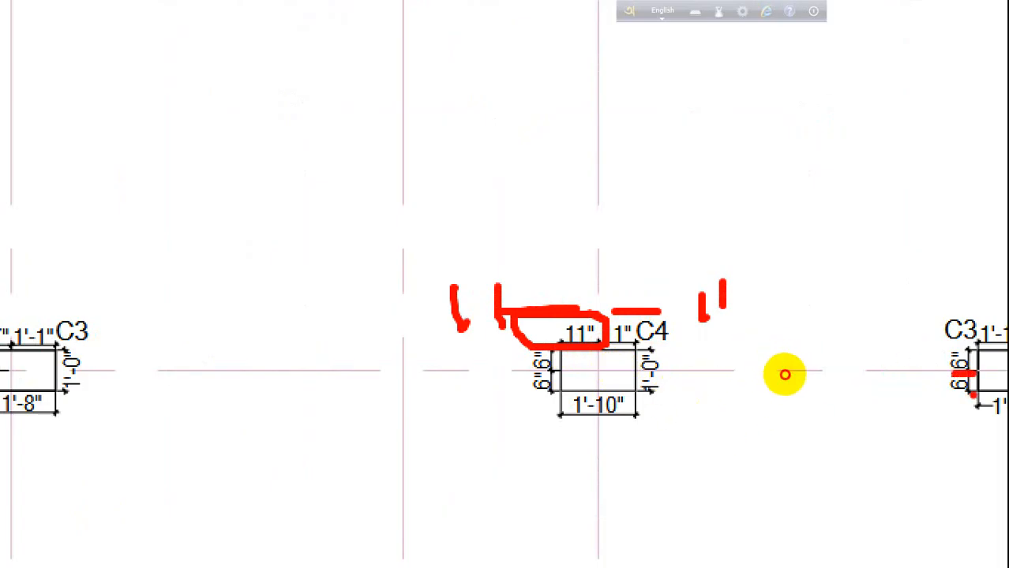
key("Escape")
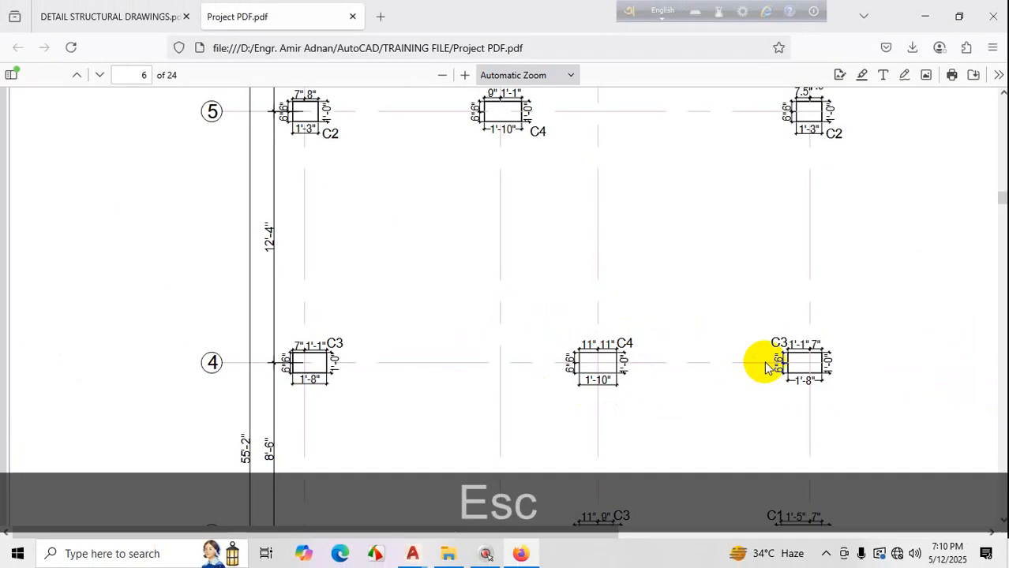
scroll(664, 343, "down", 5)
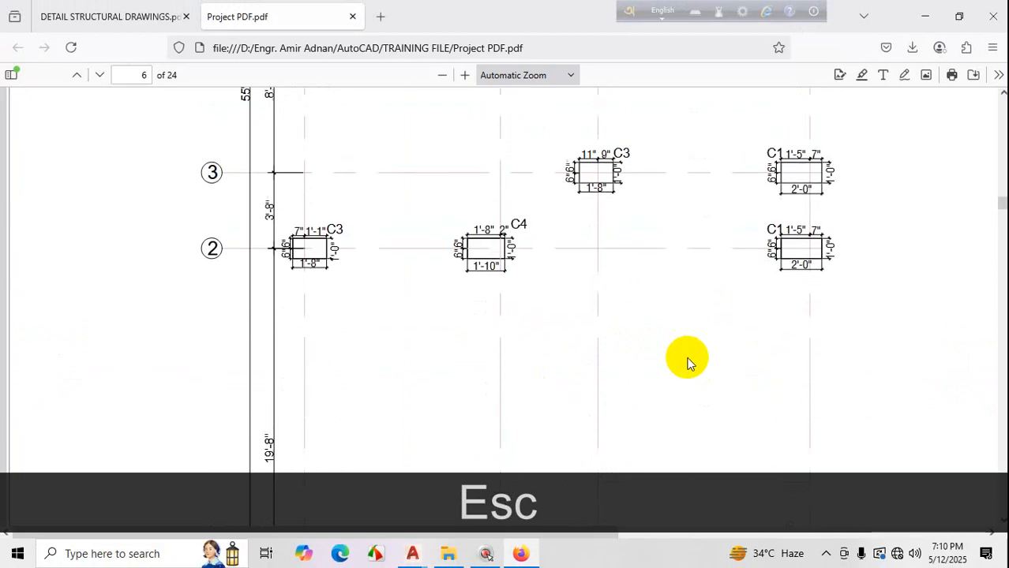
scroll(687, 360, "up", 4)
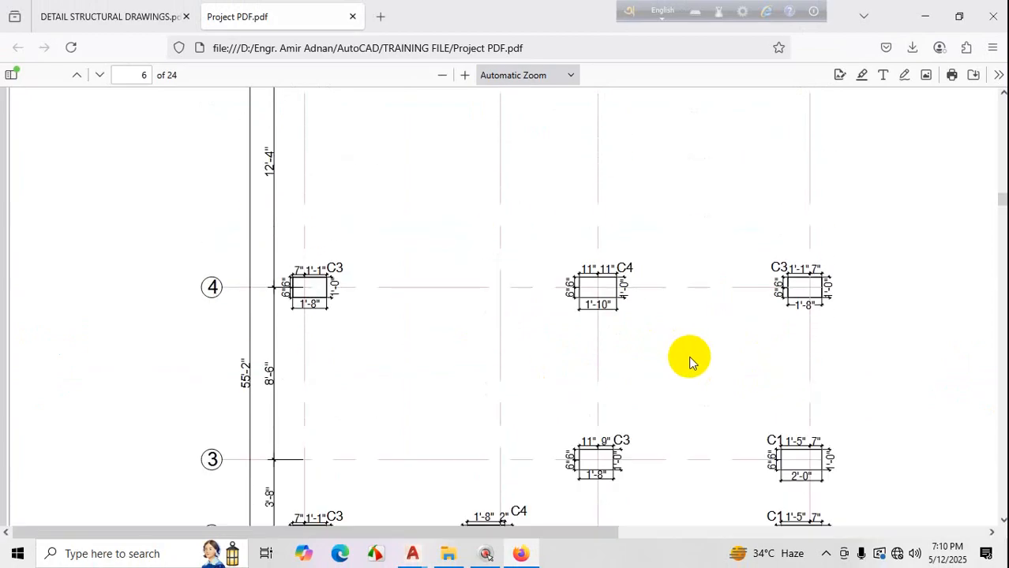
left_click(916, 19)
scroll(555, 320, "down", 2)
middle_click_drag(526, 350, 542, 337)
key("Escape")
scroll(542, 337, "up", 6)
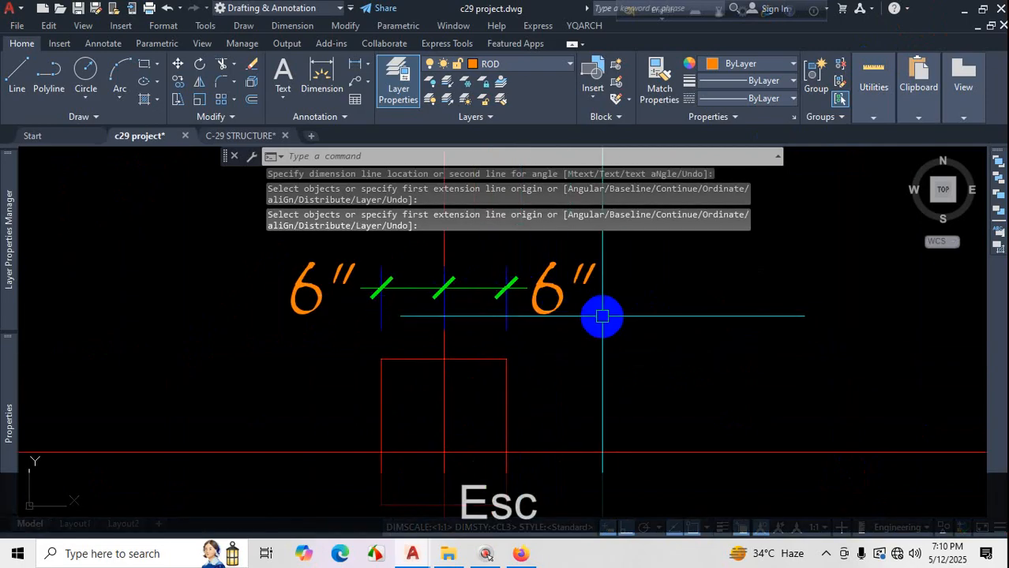
Set the text height of dimension style CL3 to 6" and apply the change.
type("d")
key("Return")
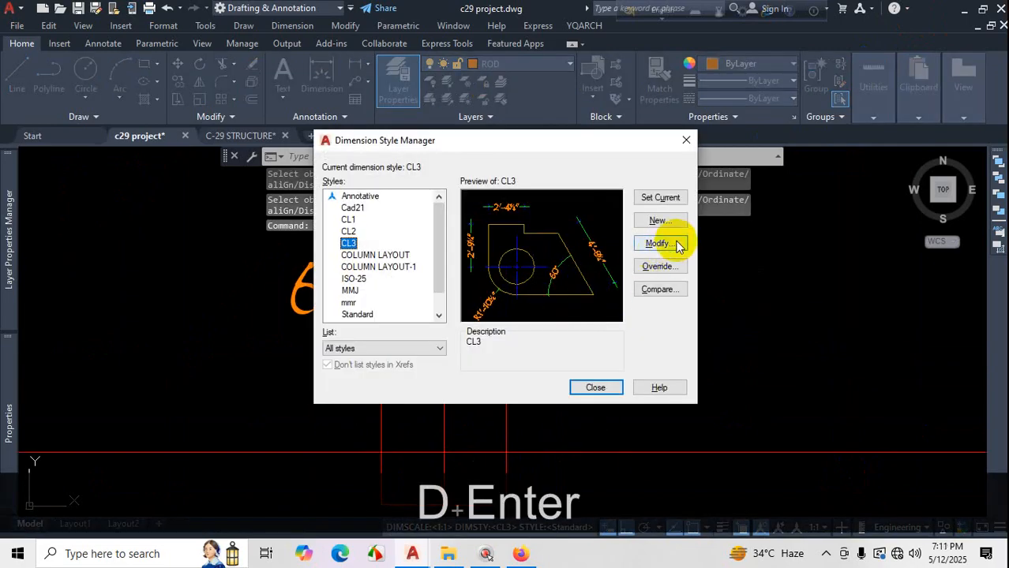
left_click(676, 245)
left_click(618, 134)
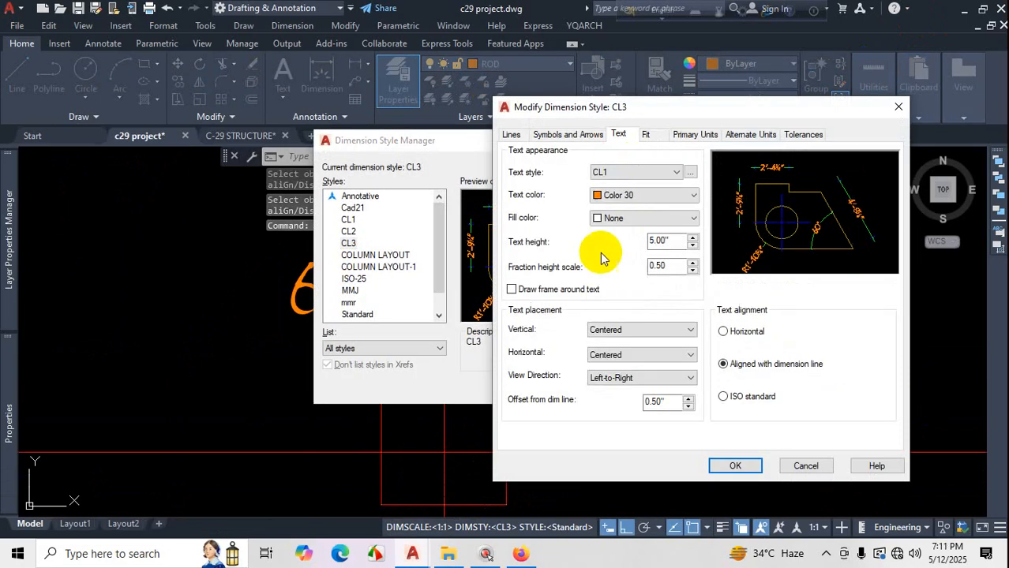
left_click_drag(671, 240, 632, 239)
type("6")
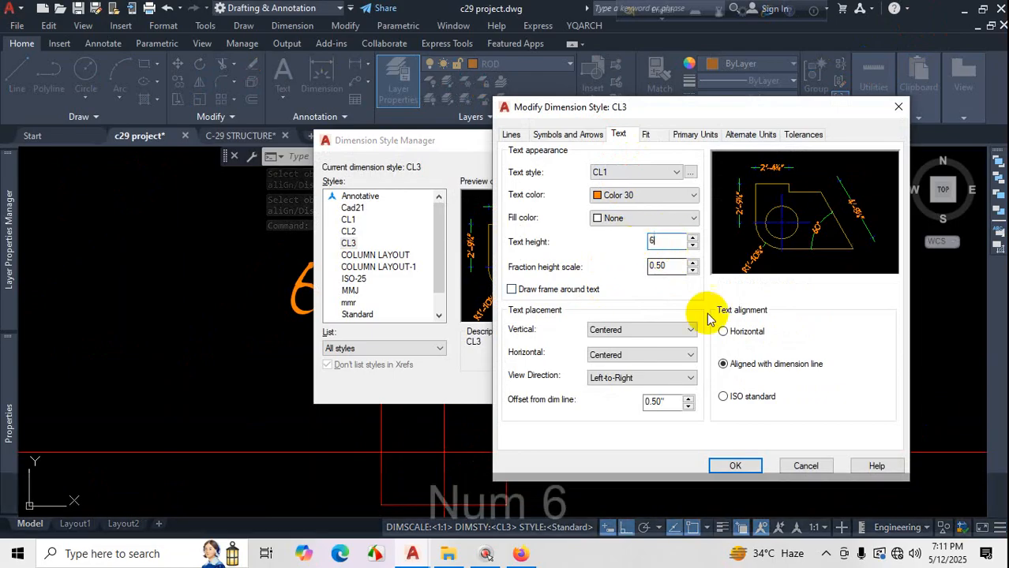
left_click(735, 466)
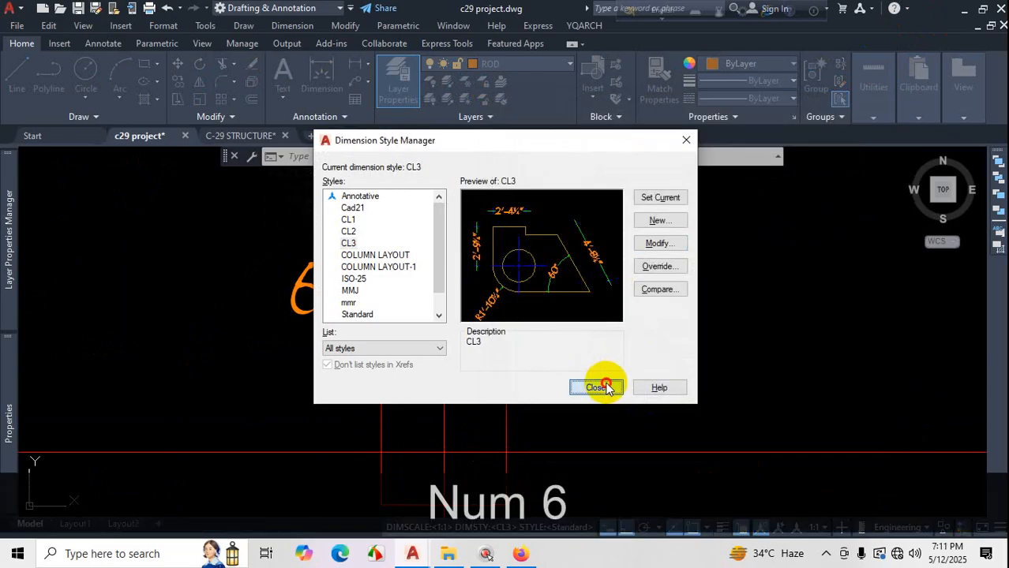
left_click(601, 387)
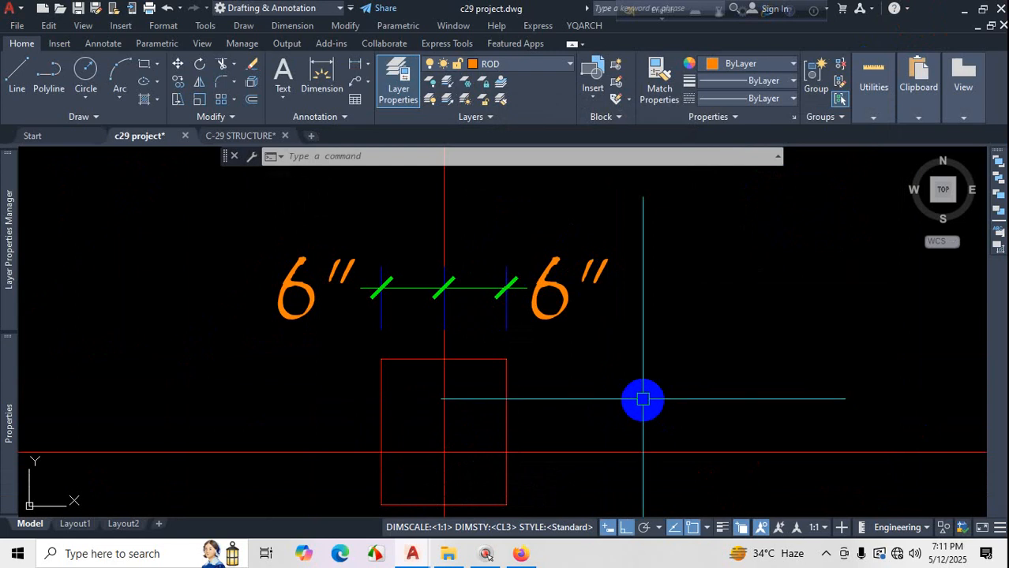
Set the fit option of dimension style CL3 to Text, with text placed beside the dimension line, and apply the change.
type("d")
key("Return")
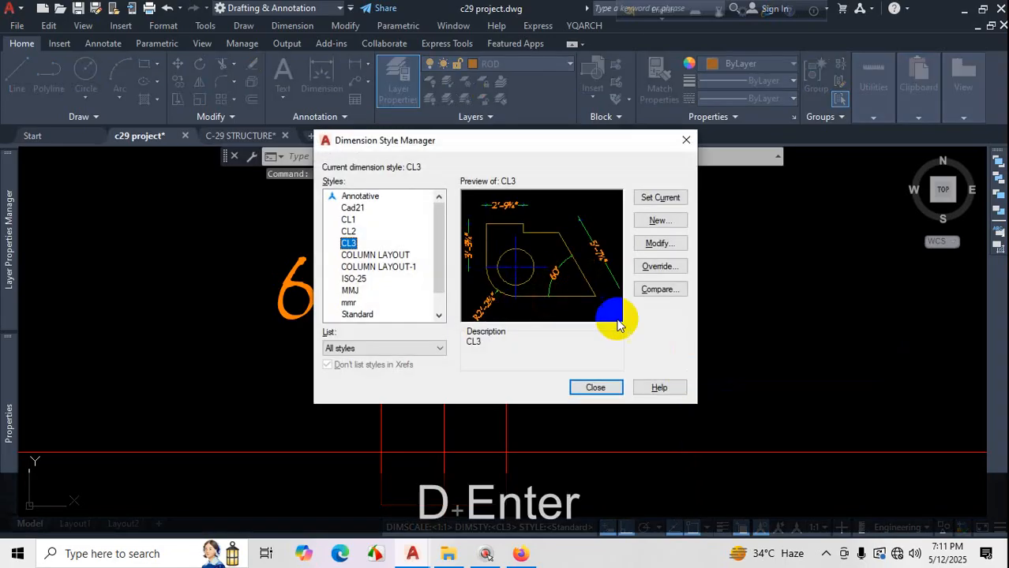
left_click(660, 245)
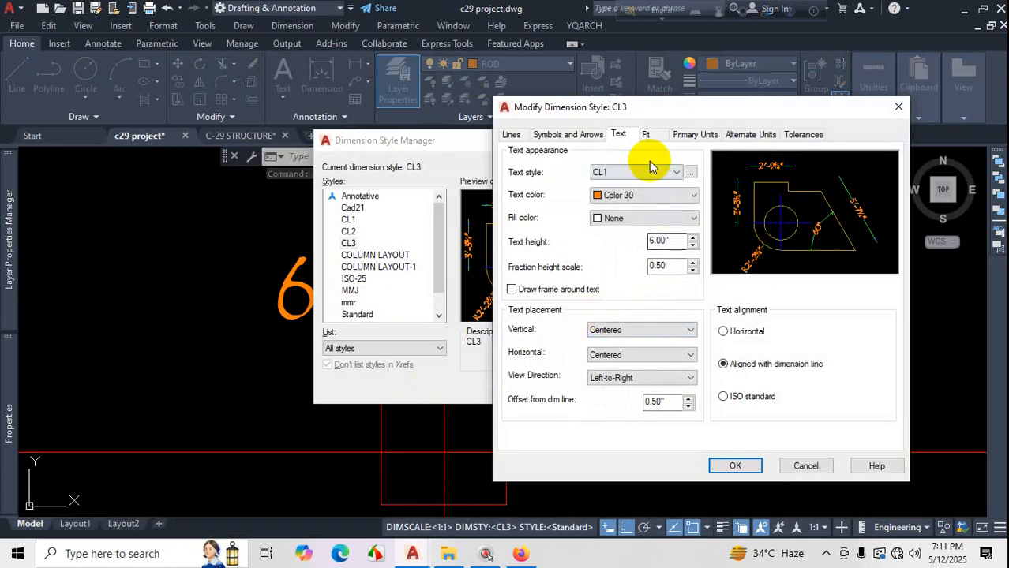
left_click(646, 136)
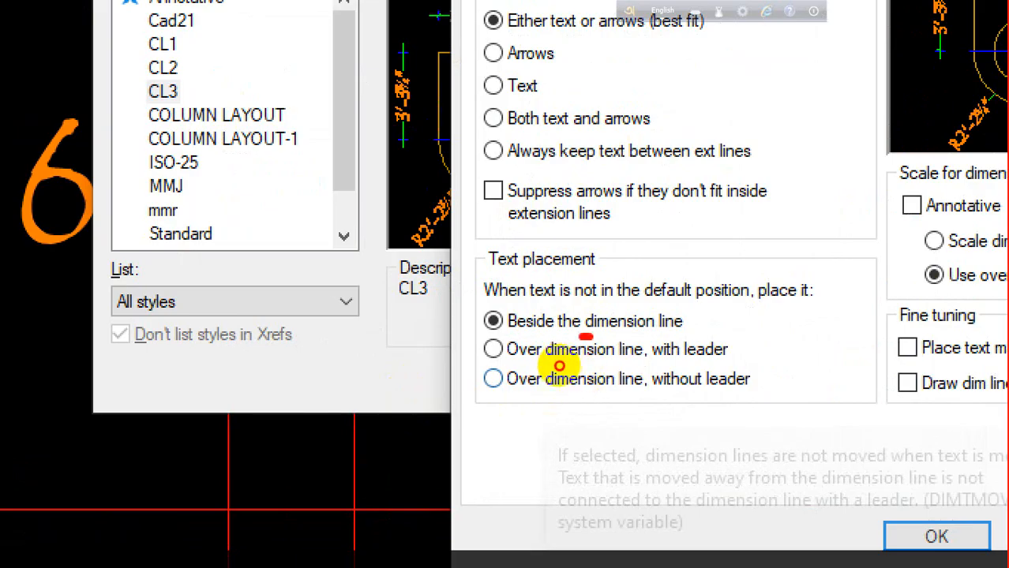
mouse_move(559, 365)
left_mouse_down()
mouse_move(594, 378)
mouse_move(748, 374)
mouse_move(628, 278)
mouse_move(484, 296)
left_mouse_up()
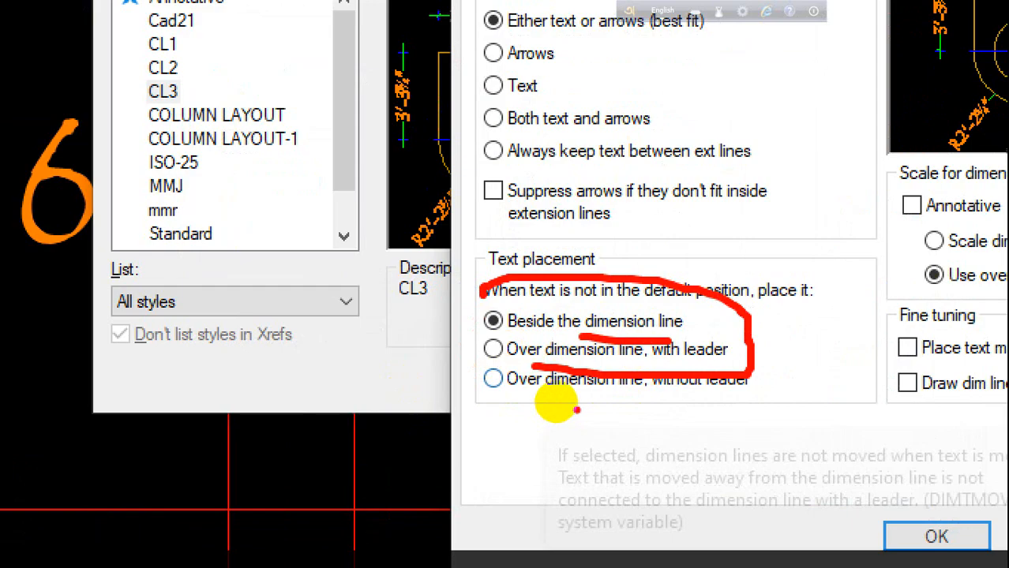
left_click_drag(575, 408, 645, 402)
mouse_move(805, 374)
left_mouse_down()
mouse_move(649, 363)
mouse_move(761, 377)
left_mouse_up()
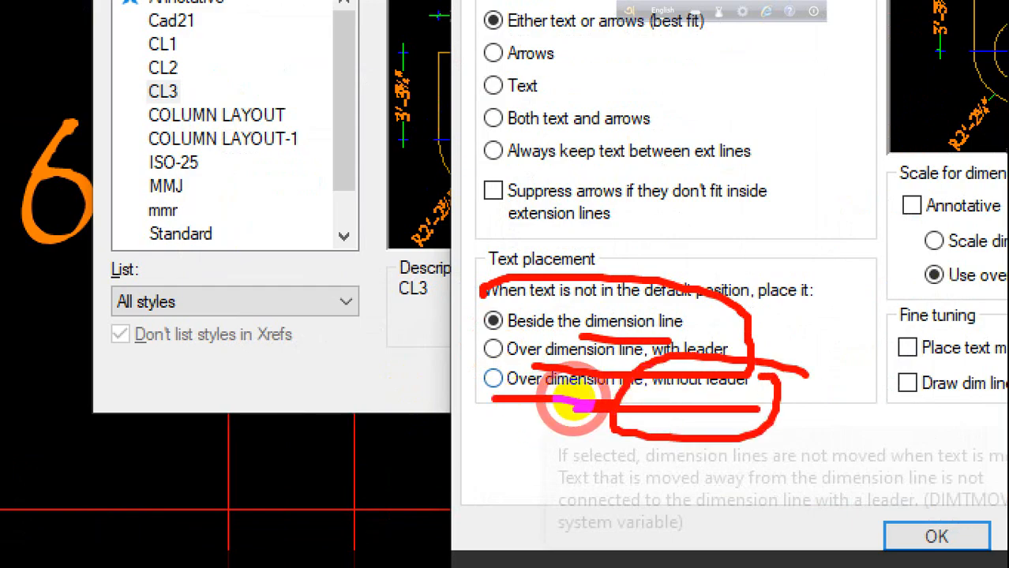
key("Escape")
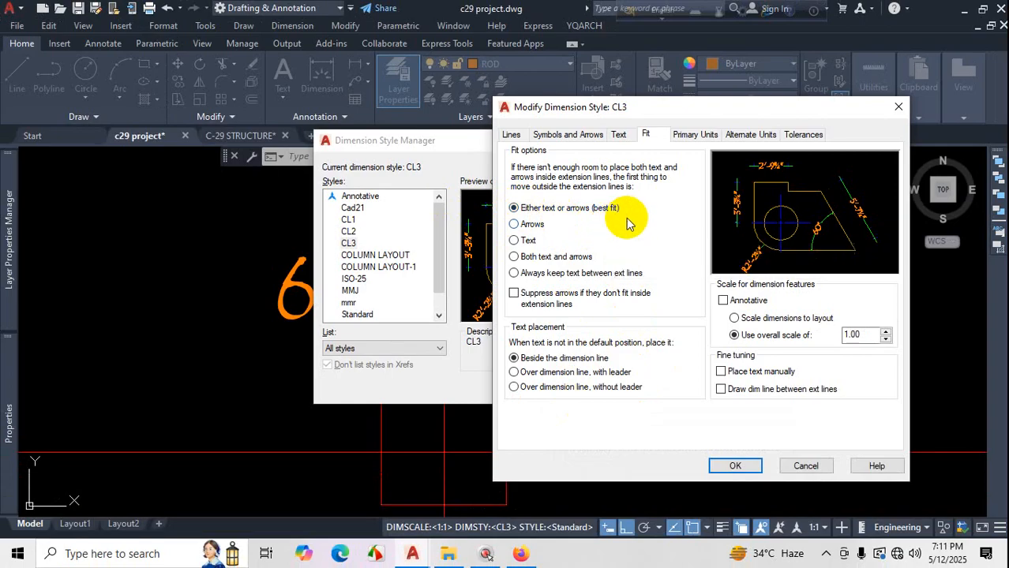
left_click(514, 240)
left_click(735, 466)
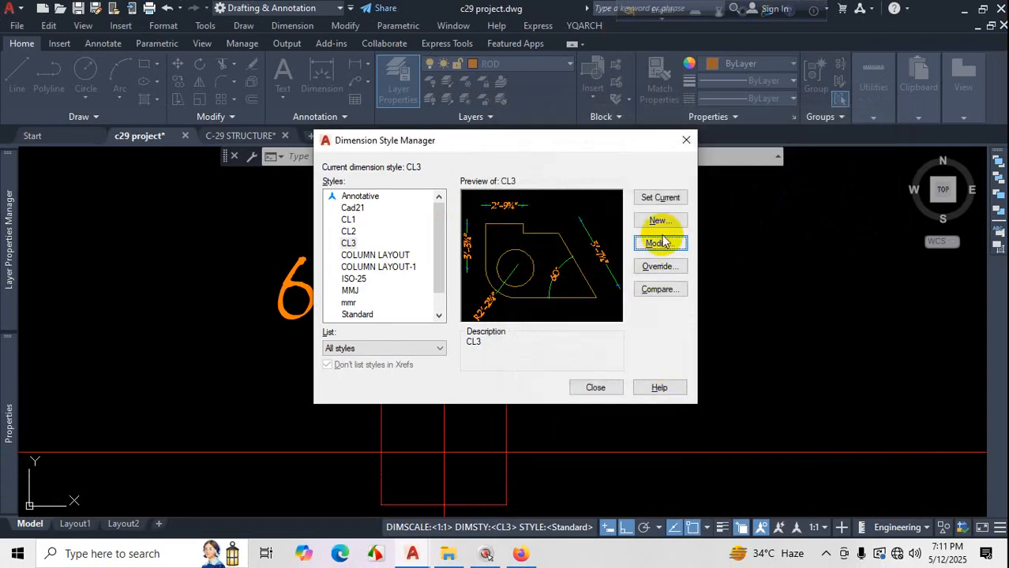
left_click(596, 394)
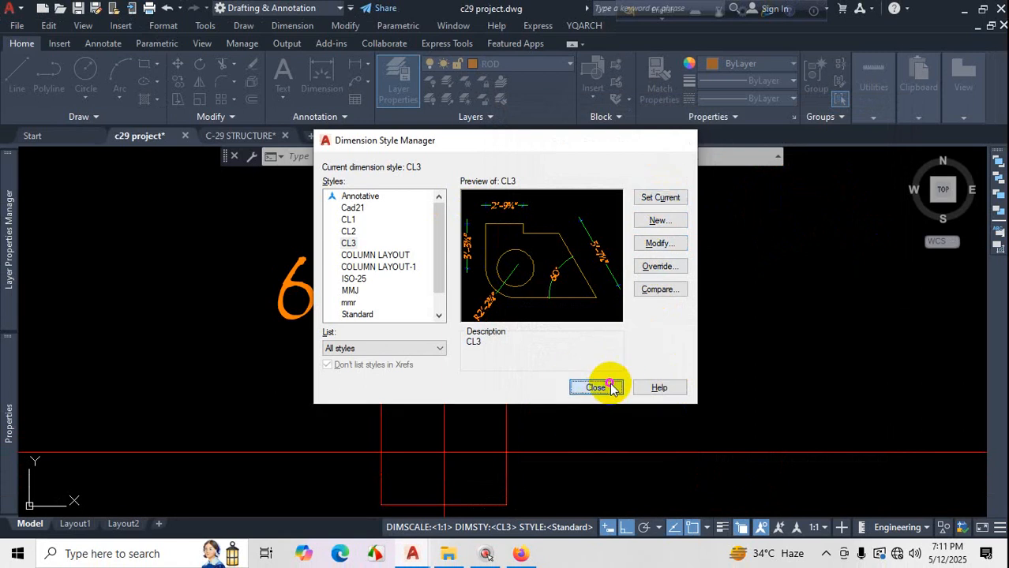
Dimension another column's upper edge from the vertical grid line to its right corner, with the dimension line above the column.
scroll(525, 326, "down", 4)
scroll(647, 375, "up", 5)
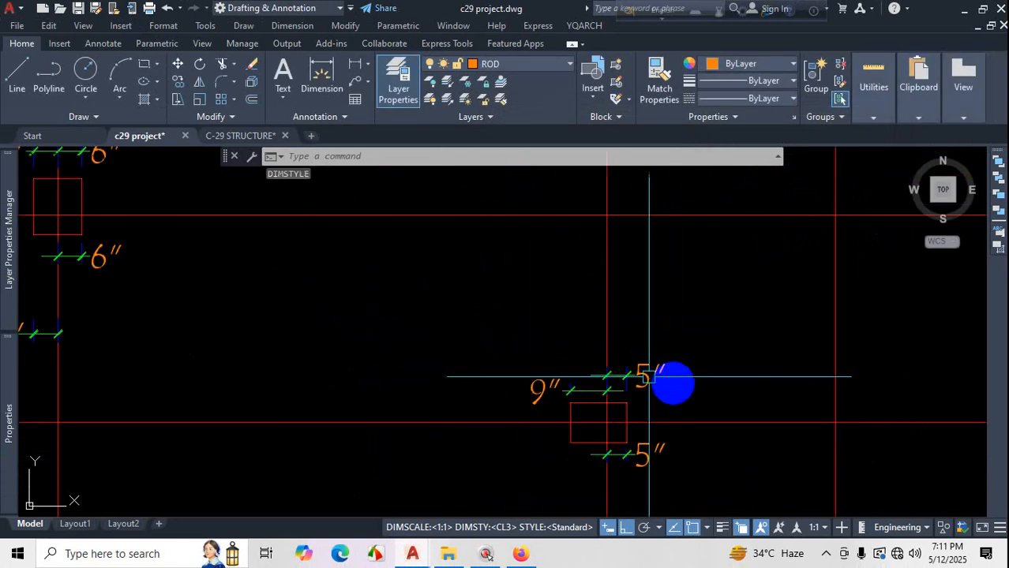
scroll(663, 373, "down", 4)
scroll(679, 361, "up", 4)
scroll(687, 357, "down", 4)
scroll(624, 369, "up", 3)
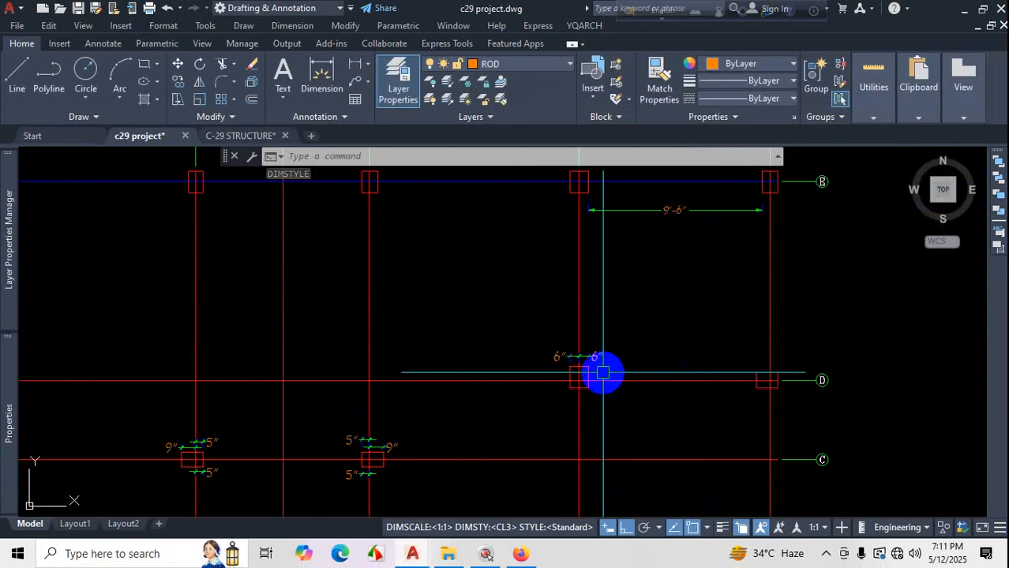
scroll(603, 372, "up", 4)
left_click(320, 83)
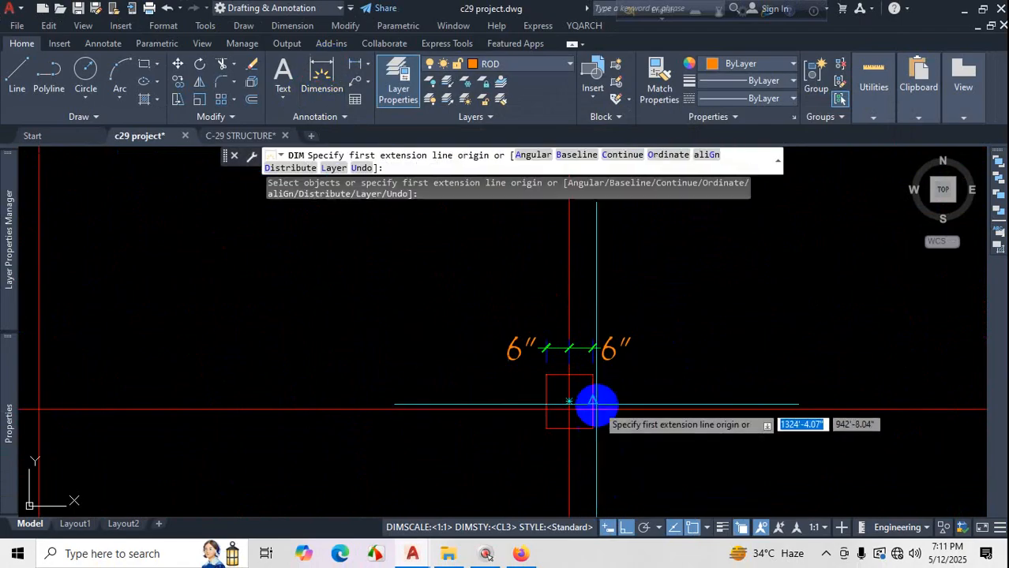
scroll(592, 442, "down", 4)
scroll(612, 405, "up", 6)
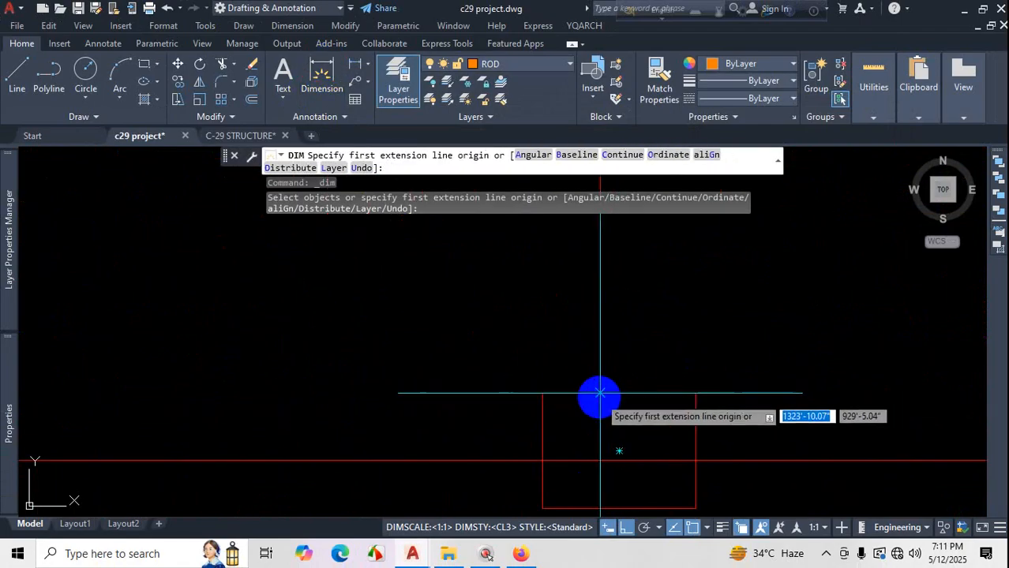
left_click(600, 392)
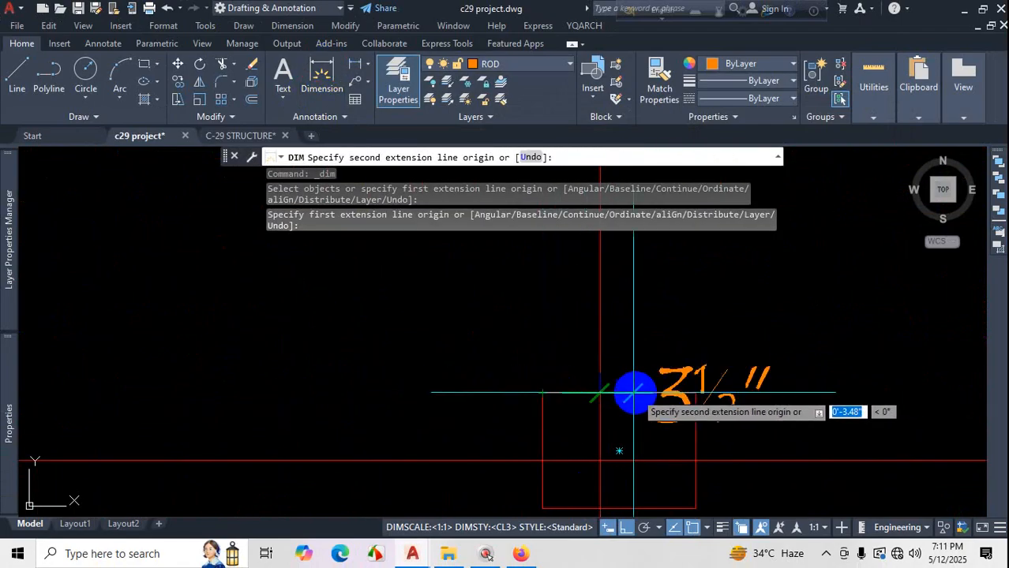
left_click(694, 391)
left_click(687, 307)
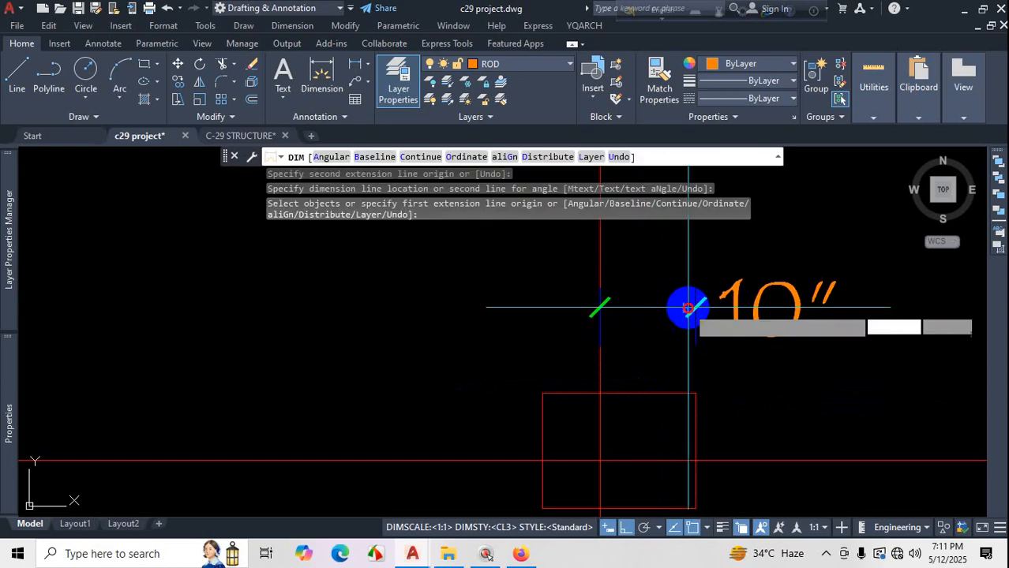
type("c")
key("Return")
key("Escape")
Set the fit option of dimension style CL3 to Either text or arrows (best fit) and review its scale for dimension features.
type("D")
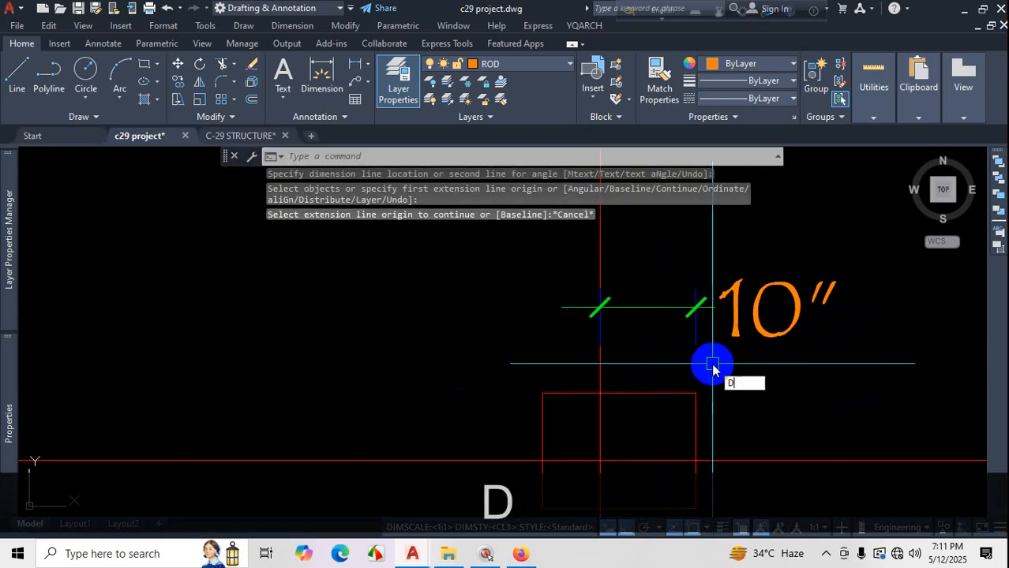
key("Return")
left_click(658, 244)
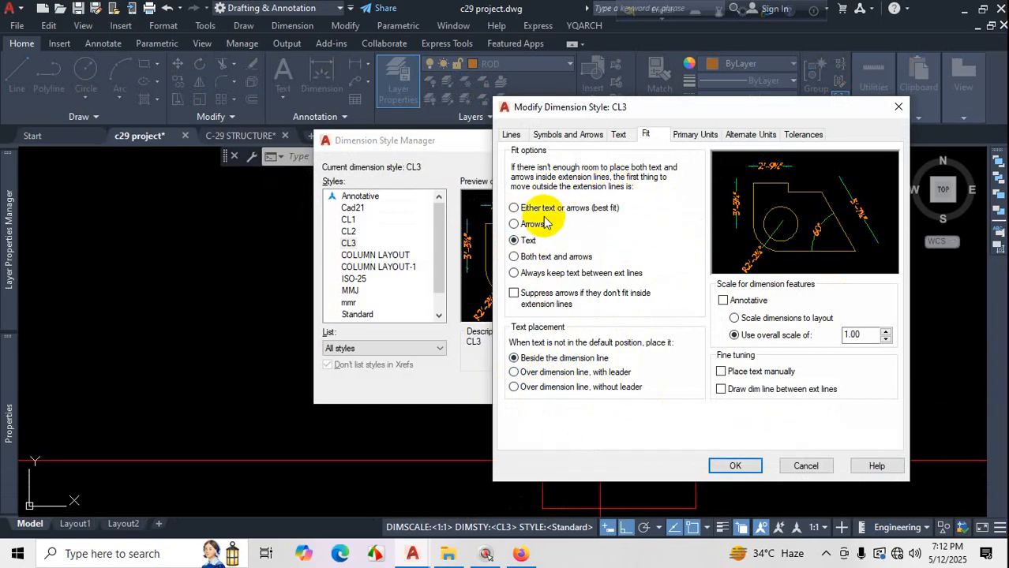
left_click(514, 208)
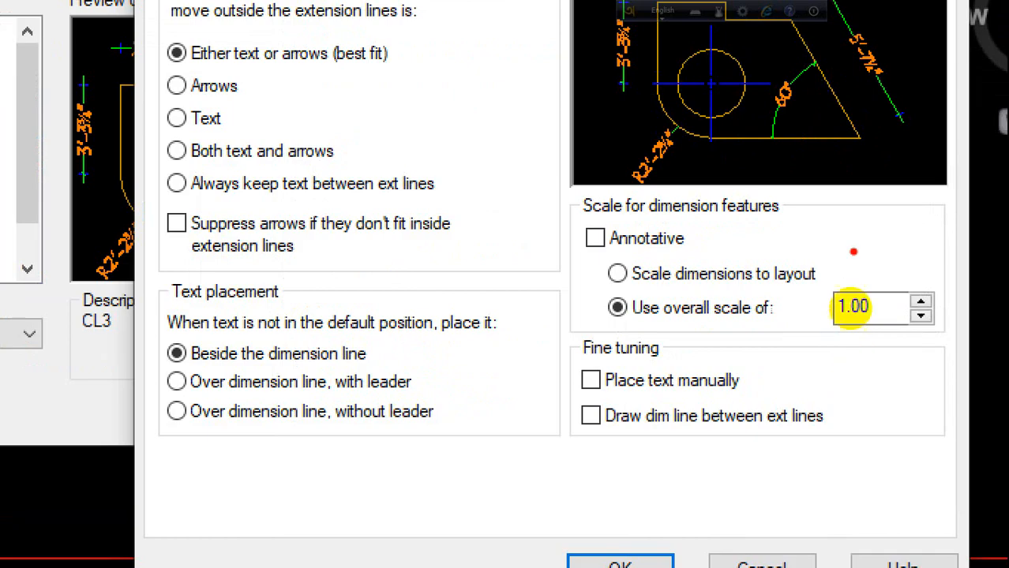
left_click_drag(858, 287, 809, 277)
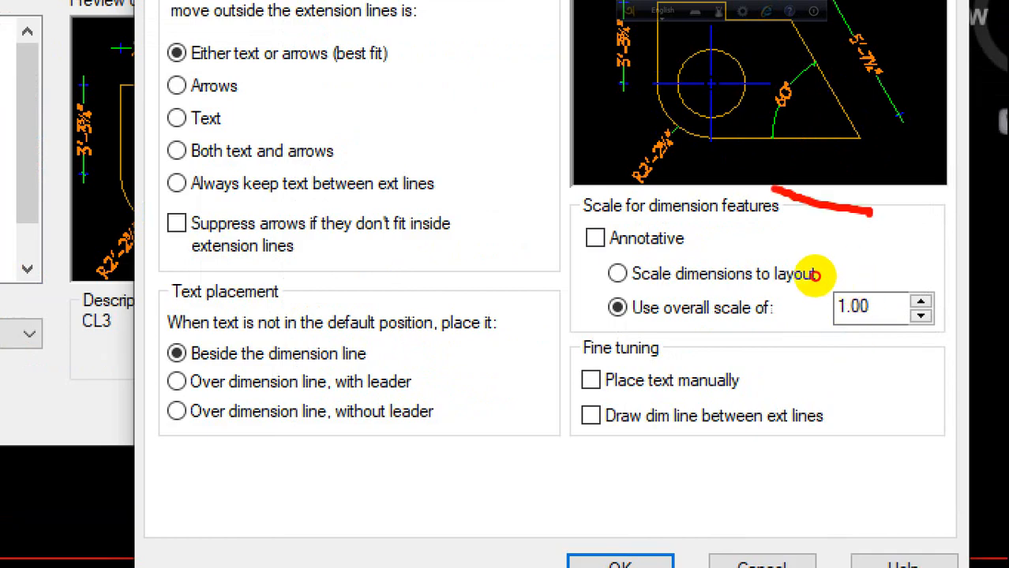
mouse_move(580, 172)
left_mouse_down()
mouse_move(716, 333)
mouse_move(901, 342)
mouse_move(718, 173)
left_mouse_up()
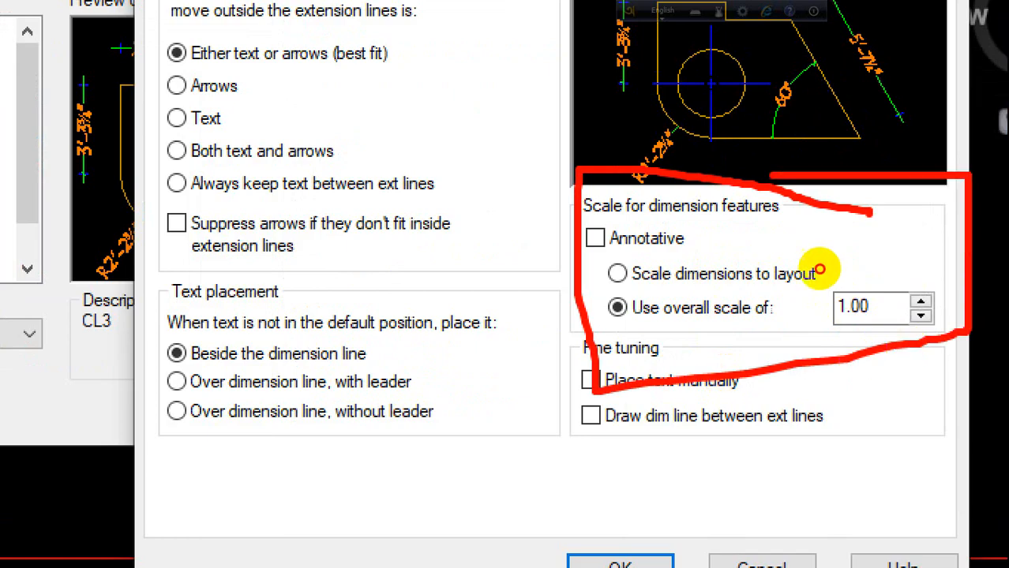
key("ctrl+1")
key("Escape")
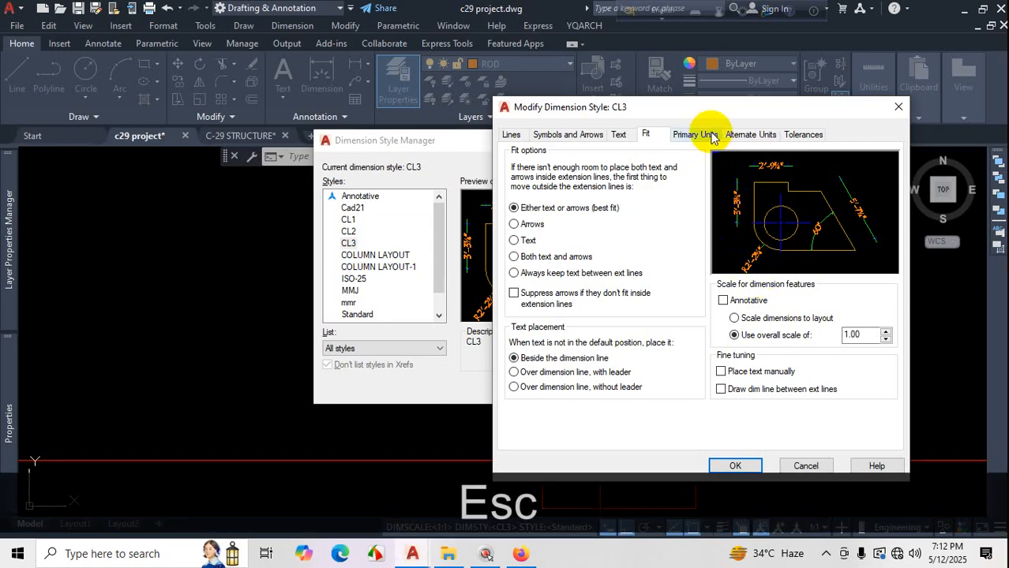
Review the primary units of CL3, apply the style changes and make CL2 the current dimension style.
left_click(695, 135)
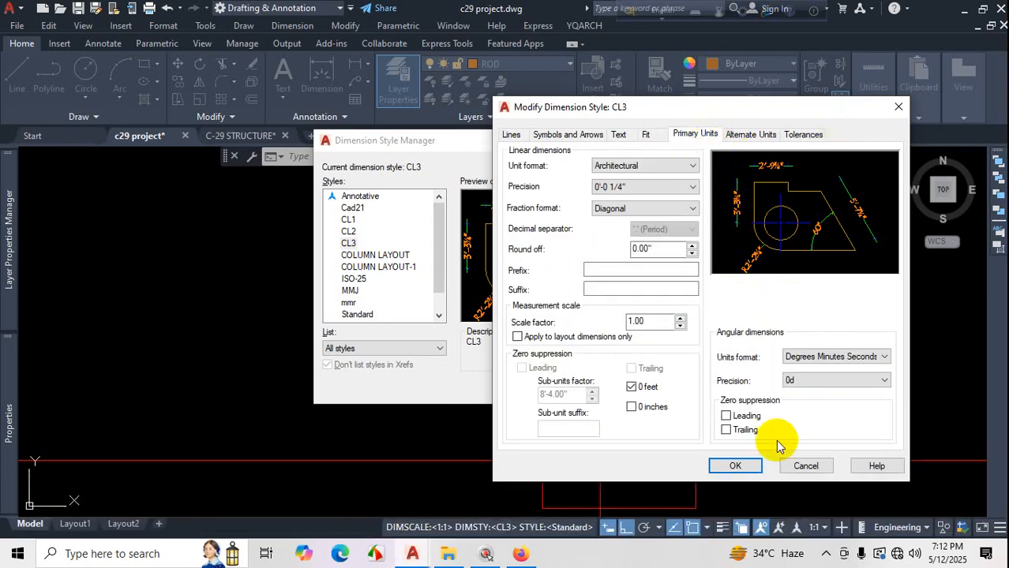
left_click(753, 468)
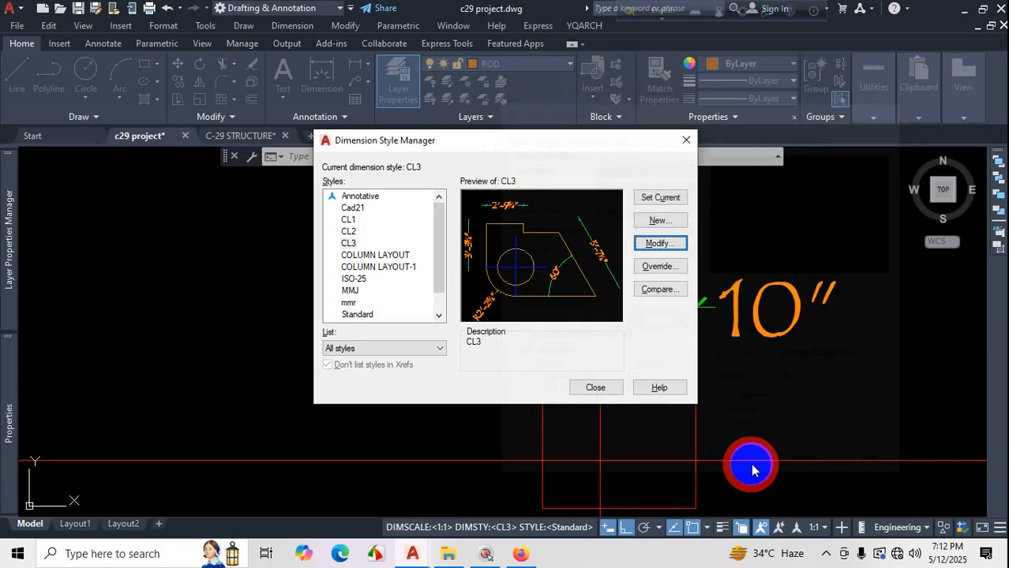
left_click(655, 198)
left_click(596, 389)
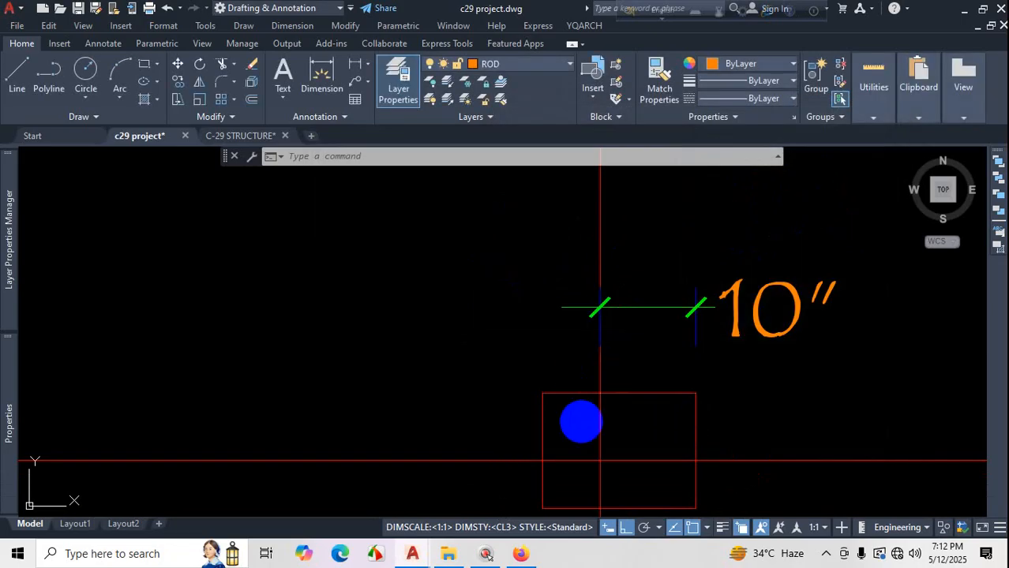
Examine how the inch fraction is written in the 10'-5¾" dimension text above the column layout.
scroll(589, 354, "down", 6)
scroll(636, 381, "up", 10)
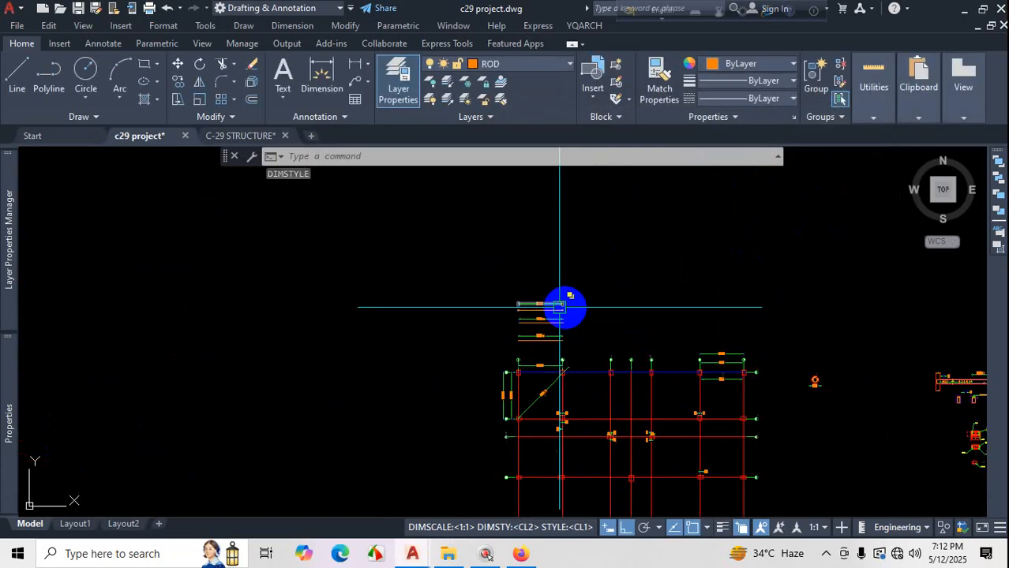
scroll(626, 273, "down", 6)
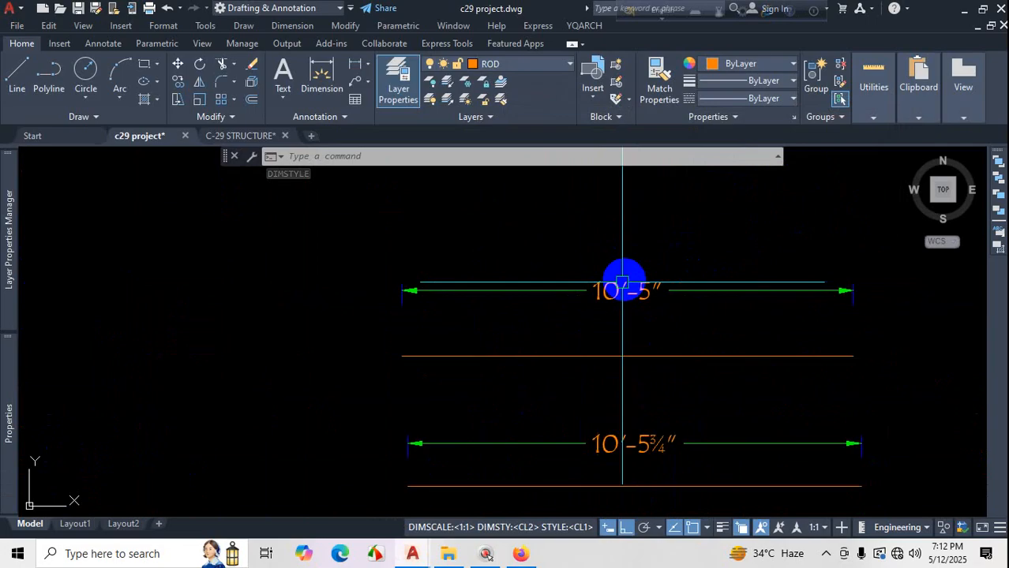
scroll(664, 305, "up", 4)
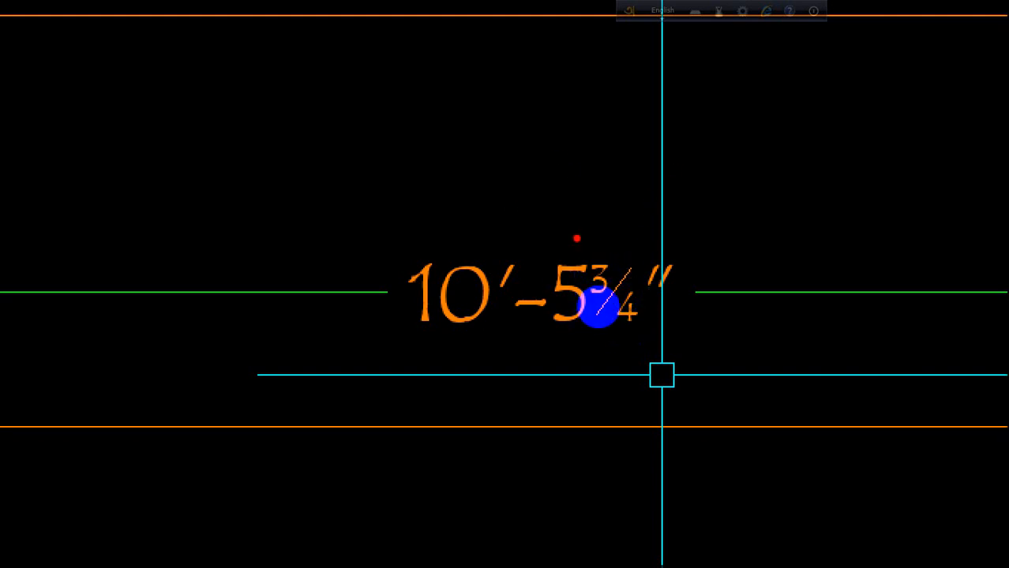
mouse_move(600, 238)
left_mouse_down()
mouse_move(651, 360)
mouse_move(609, 246)
left_mouse_up()
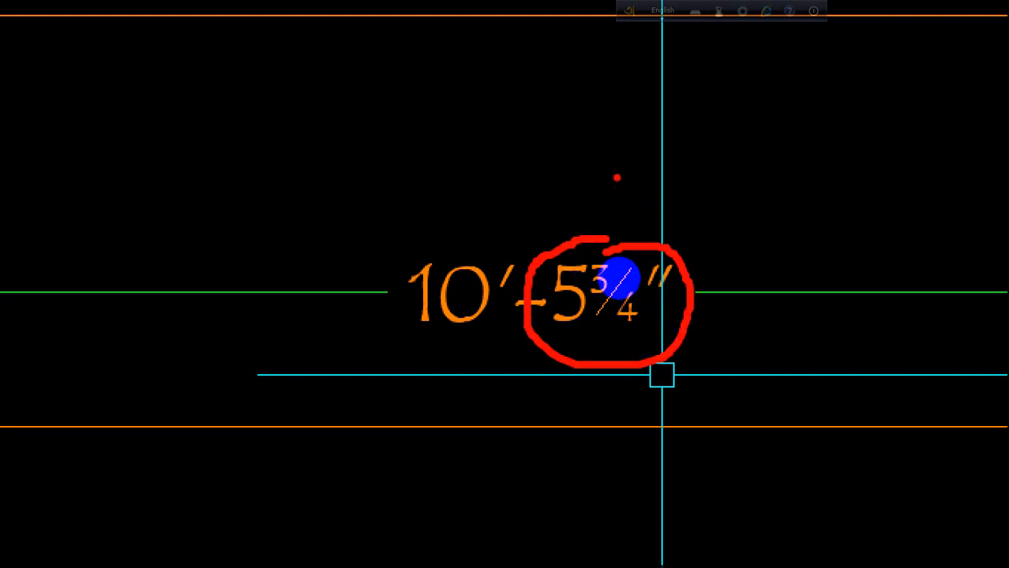
left_click_drag(565, 146, 574, 175)
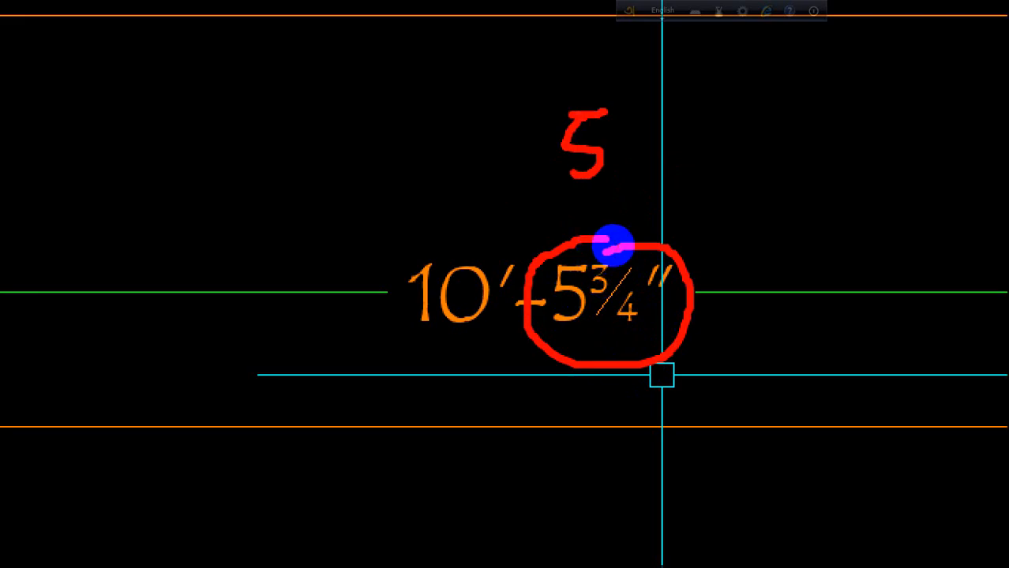
left_click_drag(622, 134, 628, 143)
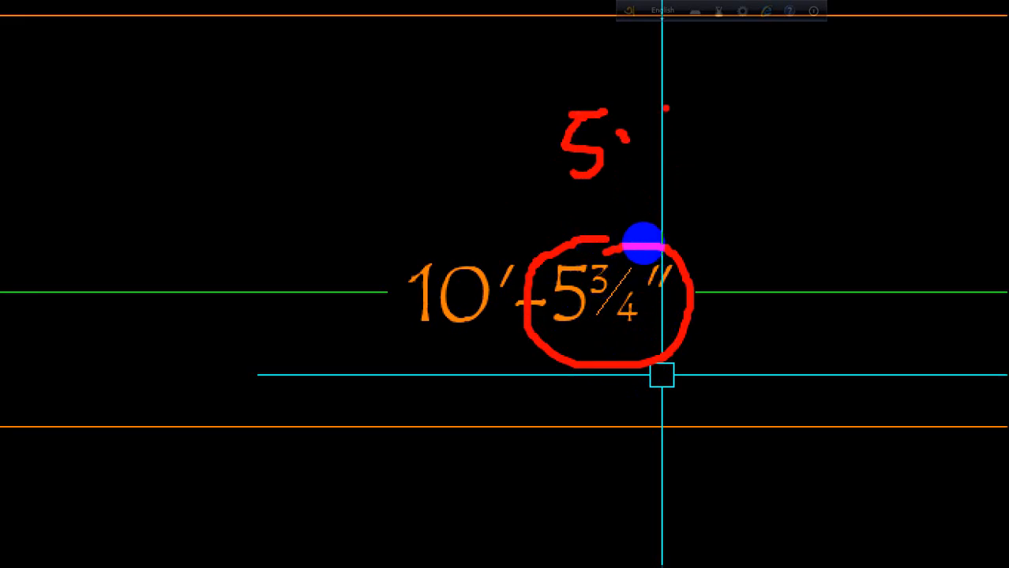
mouse_move(666, 108)
left_mouse_down()
mouse_move(672, 146)
mouse_move(734, 151)
left_mouse_up()
left_click_drag(769, 83, 722, 150)
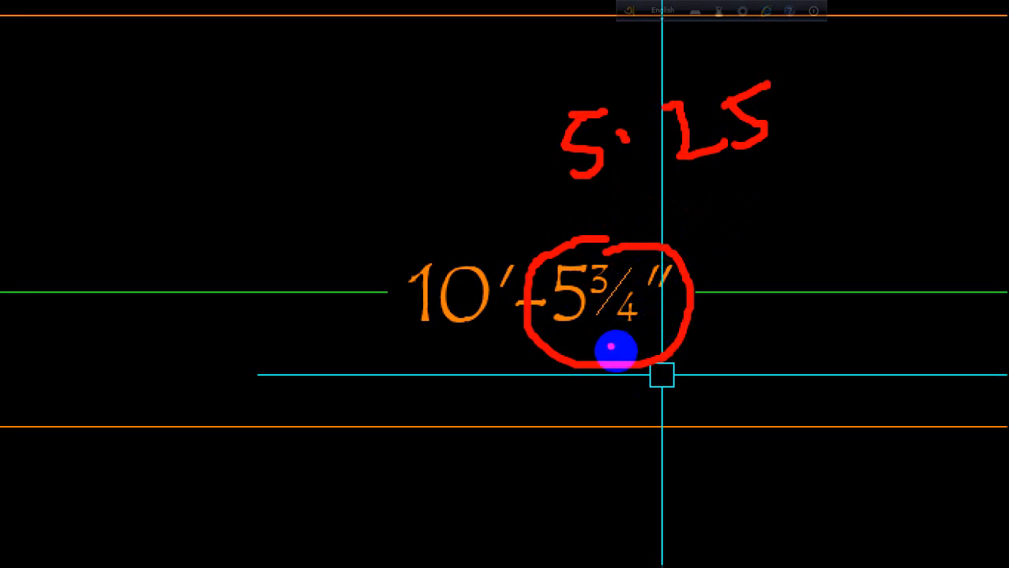
left_click_drag(591, 341, 679, 338)
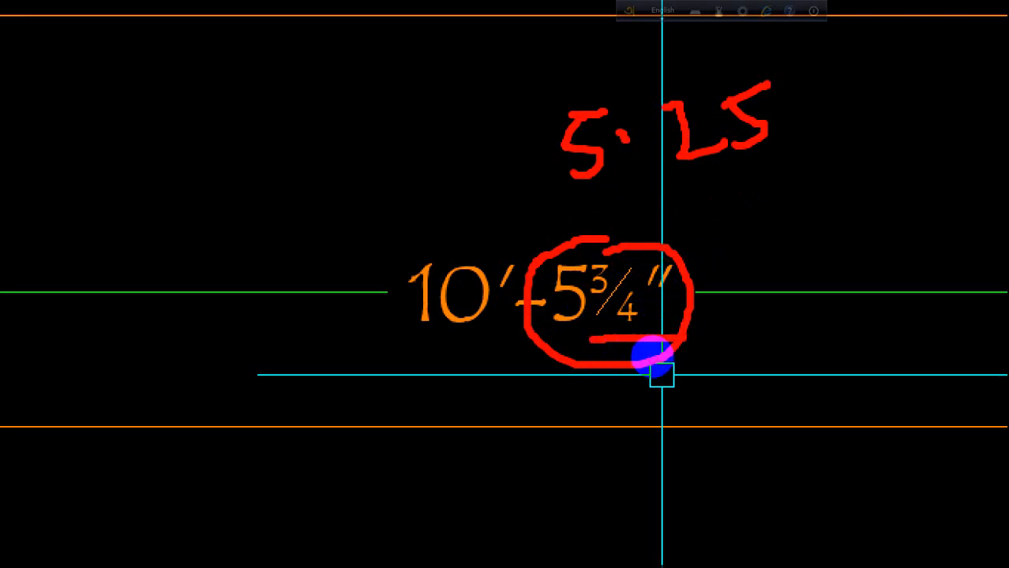
Set the linear unit format of the CL3 dimension style to Engineering.
key("Escape")
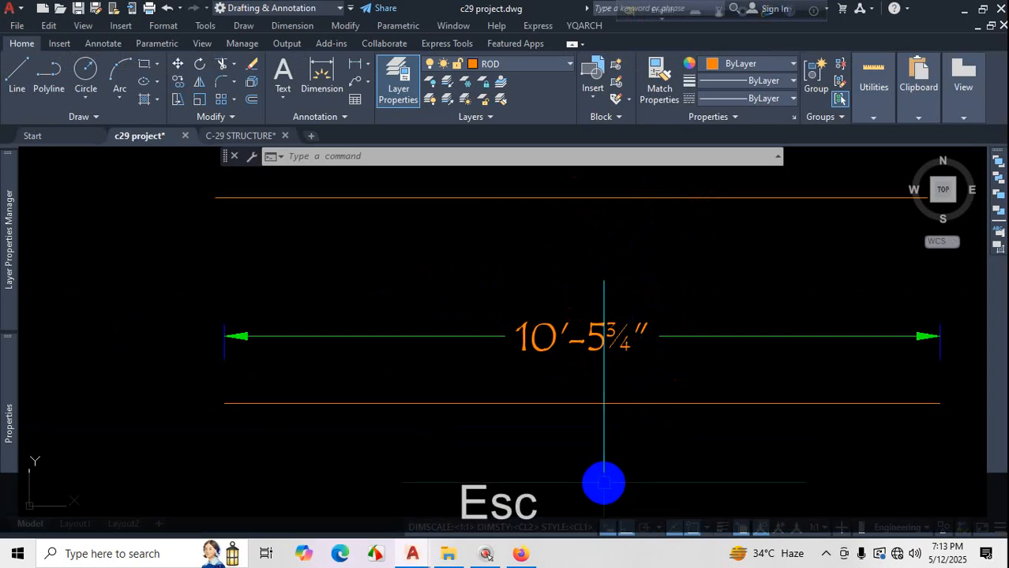
type("d")
key("Return")
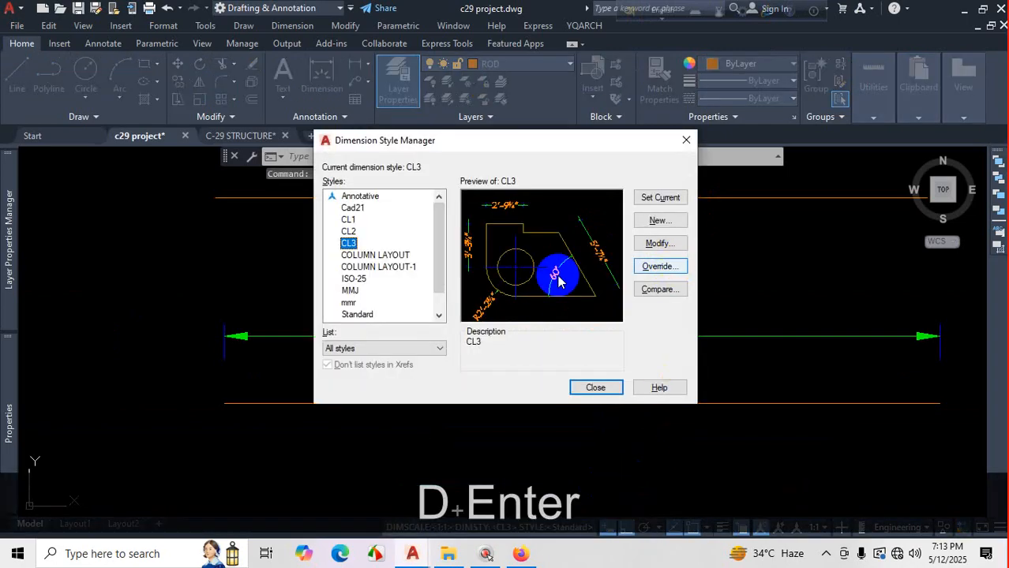
left_click(668, 244)
left_click(667, 166)
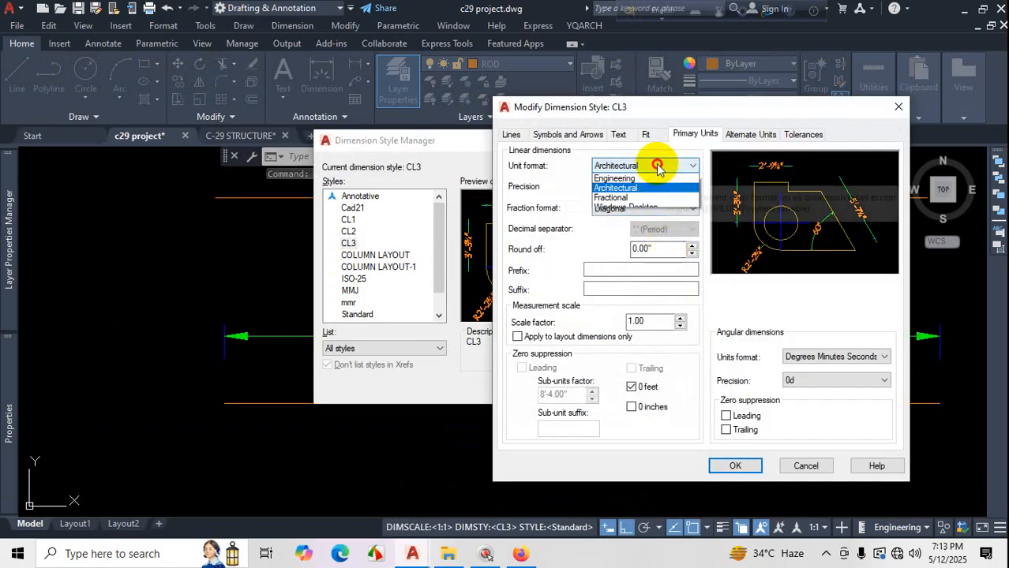
left_click(634, 199)
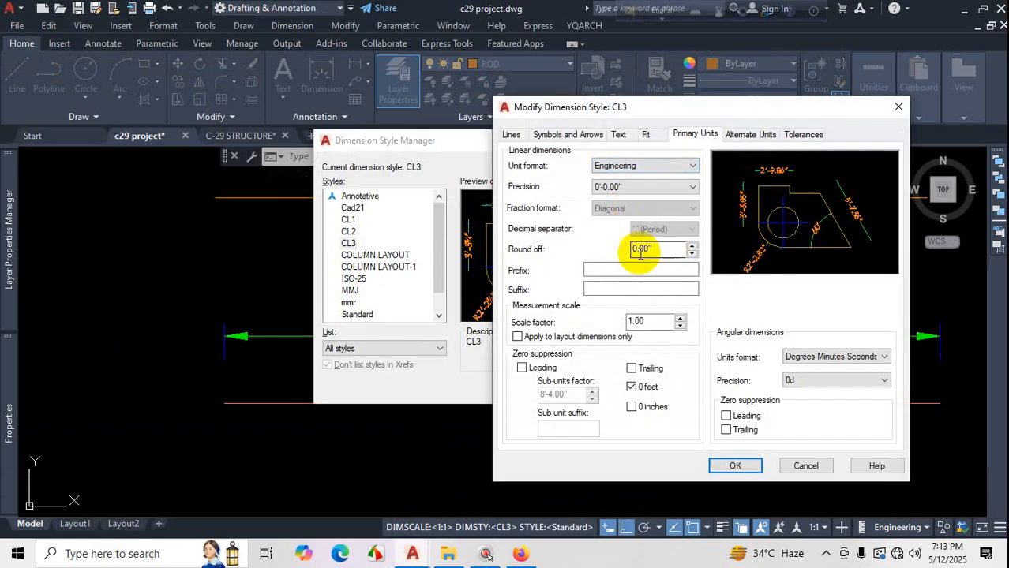
left_click(728, 465)
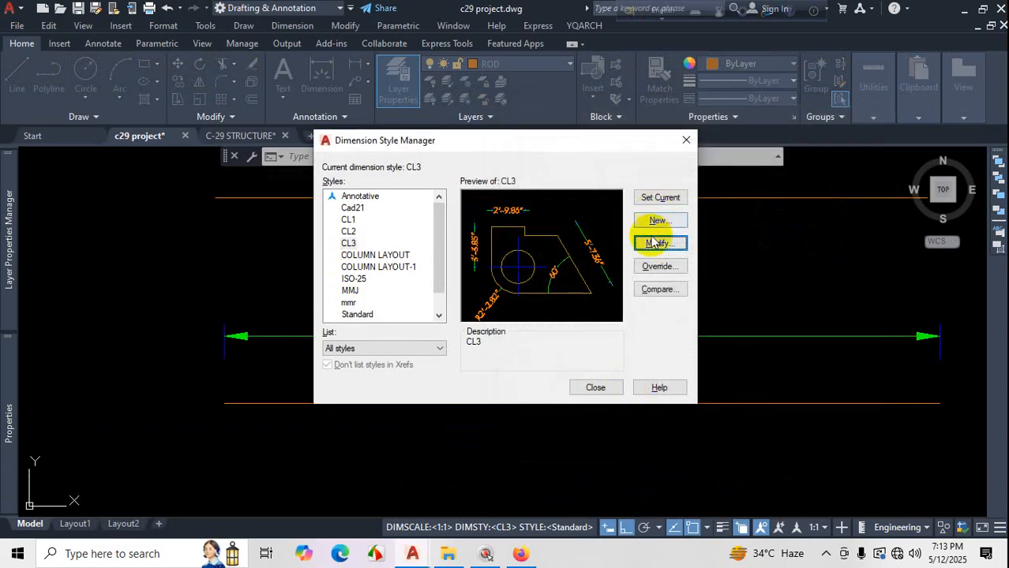
left_click(596, 387)
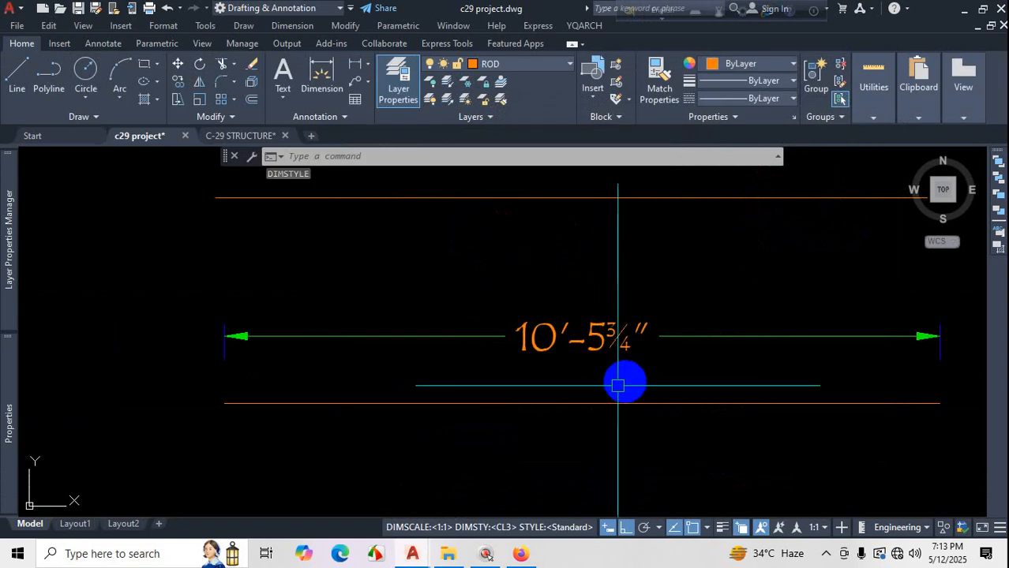
Check in the object properties which dimension style the middle of the three dimensions above the grid plan uses.
scroll(617, 387, "down", 7)
scroll(616, 465, "up", 4)
scroll(629, 331, "down", 1)
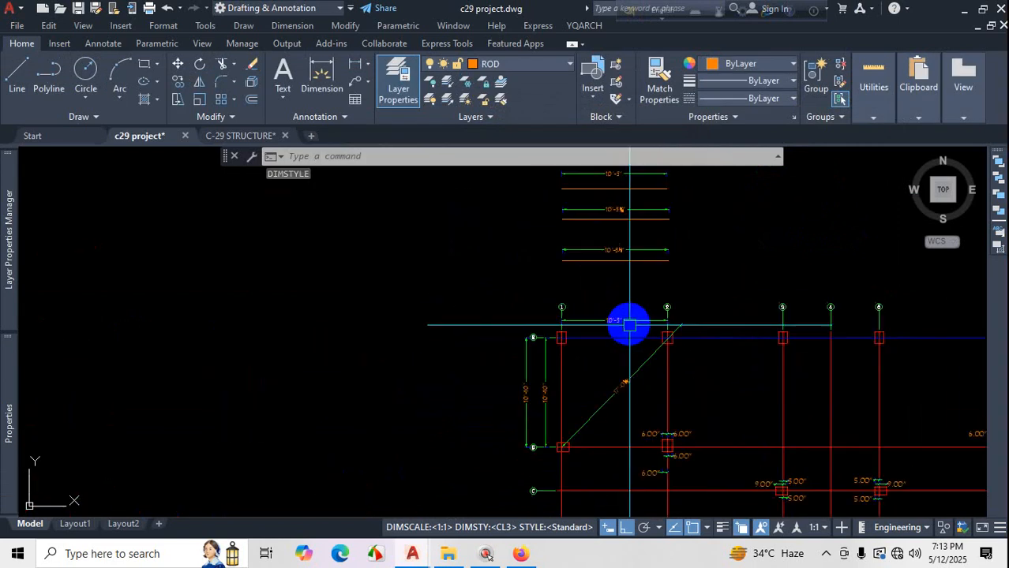
scroll(629, 326, "up", 5)
left_click(648, 252)
left_click(552, 293)
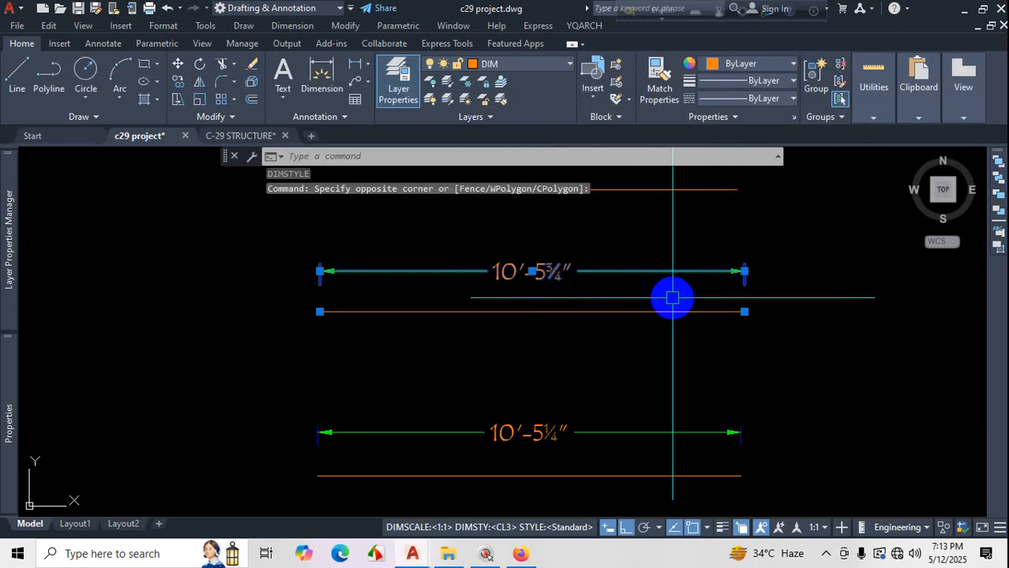
mouse_move(8, 395)
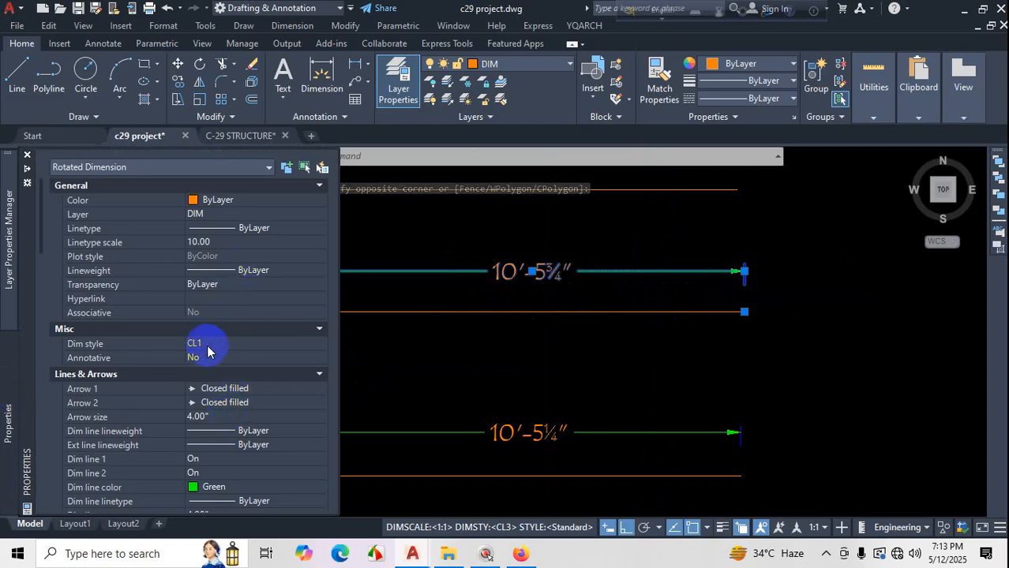
key("Escape")
key("Escape")
key("Escape")
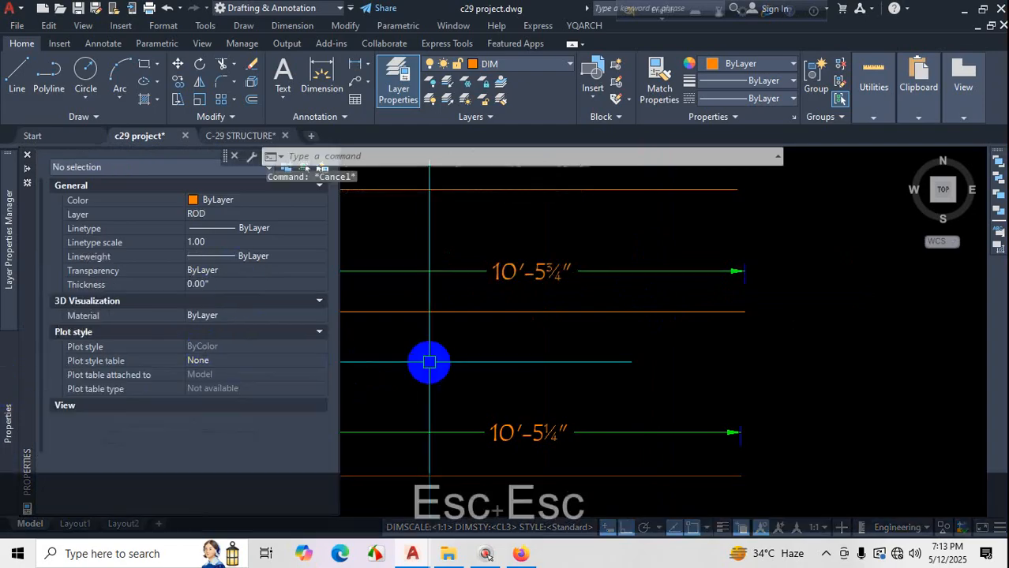
Open the CL1 dimension style for modification at its linear unit format options.
type("D")
key("Return")
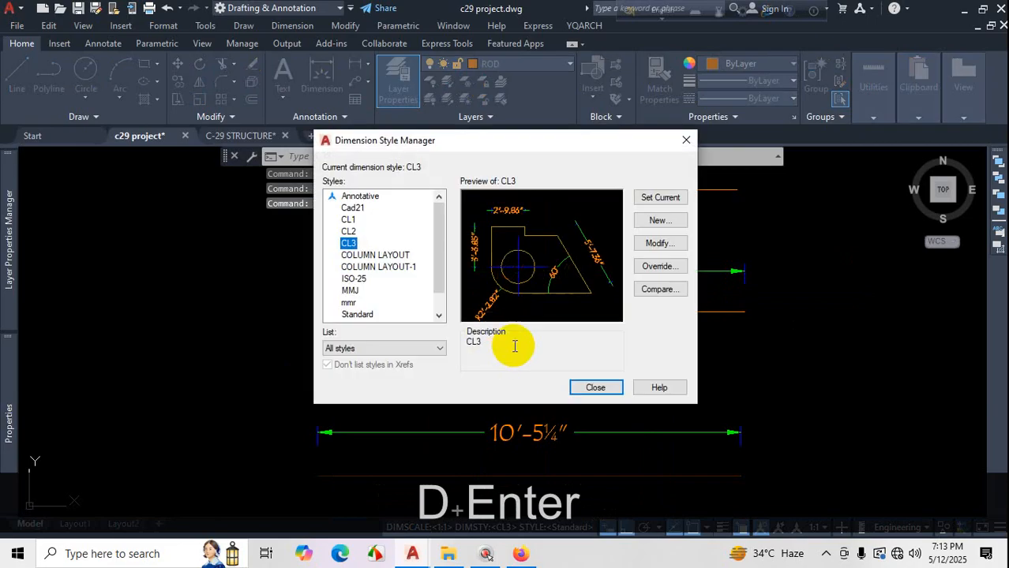
left_click(348, 219)
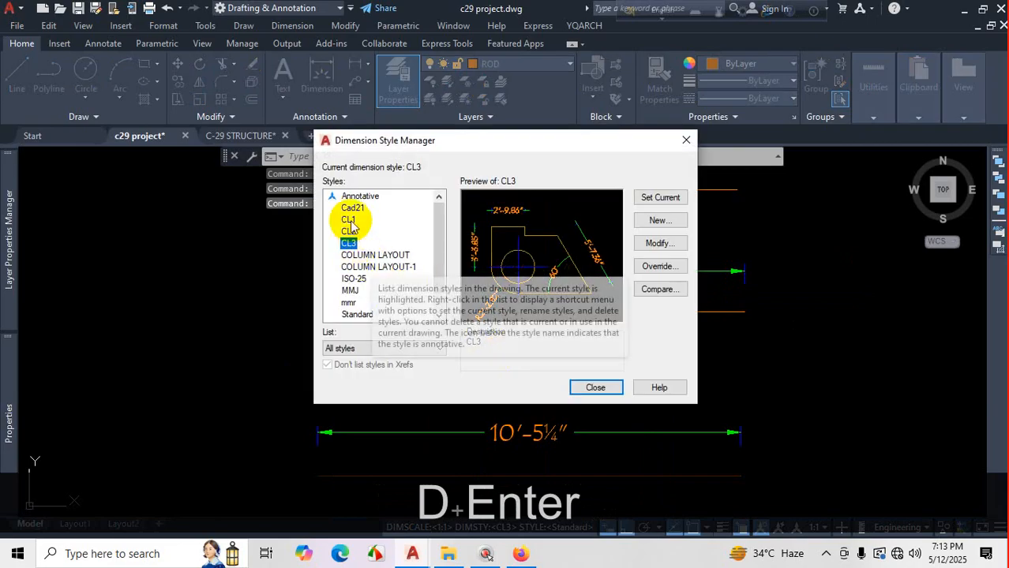
left_click(676, 246)
left_click(651, 167)
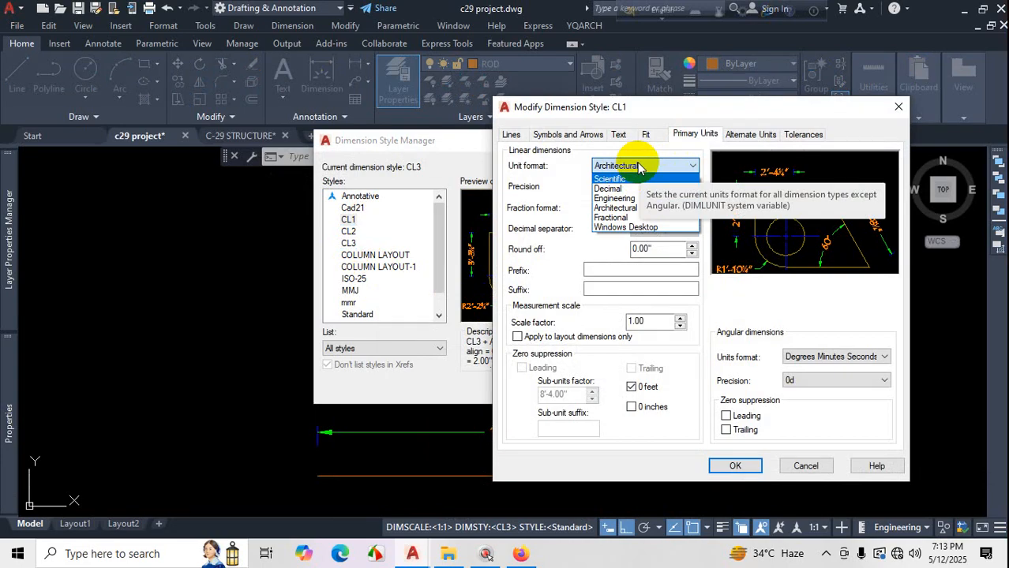
Switch to Firefox and look through the column layout, footing layout and footing detail sheets in Project PDF.pdf for their dimension format.
left_click(520, 553)
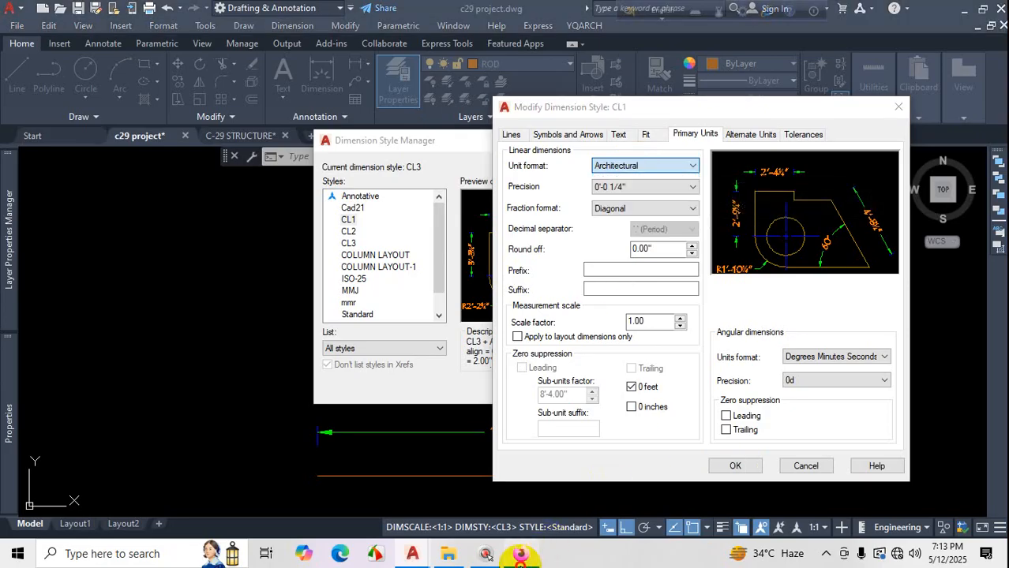
scroll(620, 375, "up", 10)
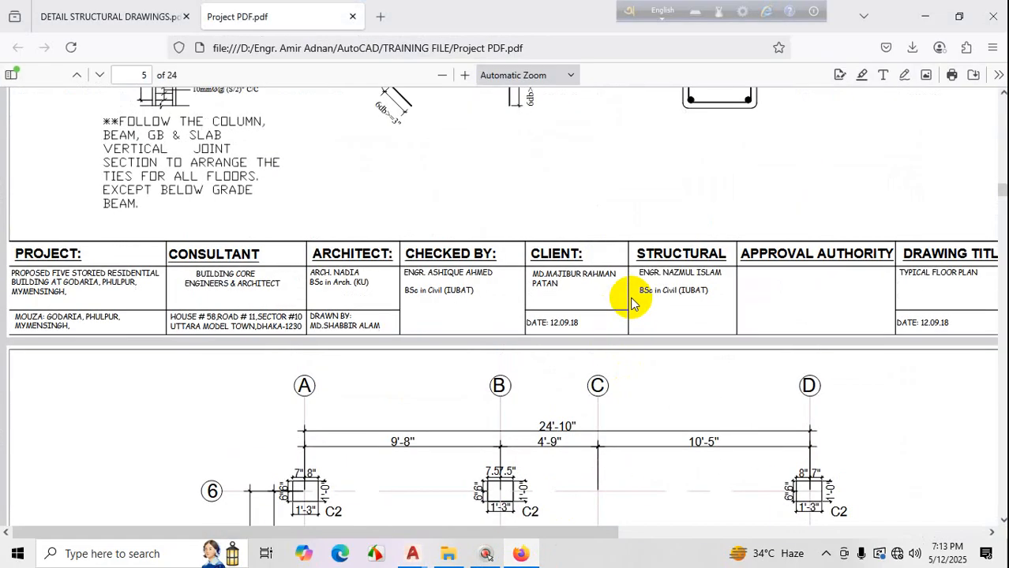
scroll(565, 432, "up", 10)
scroll(565, 429, "down", 15)
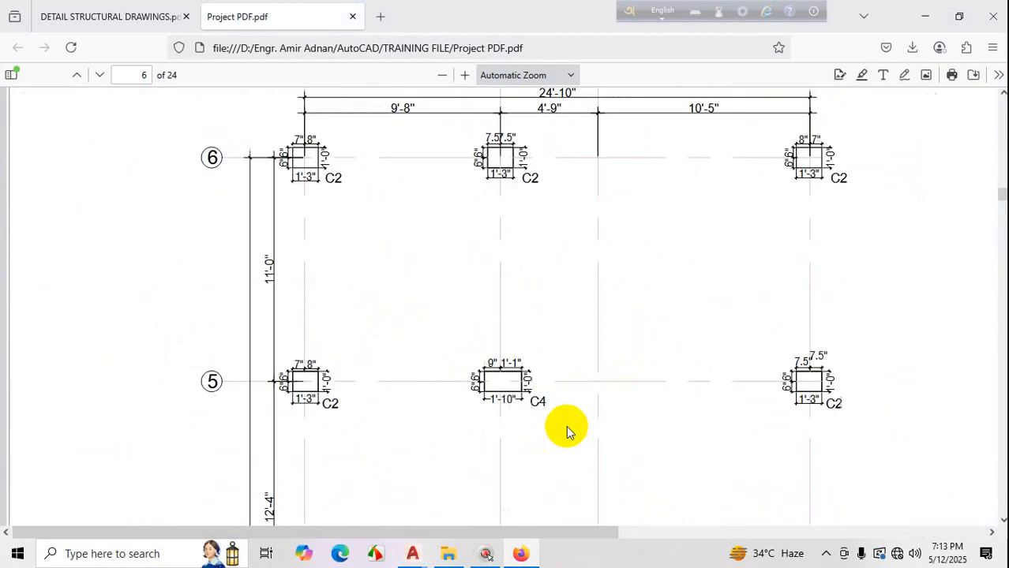
scroll(566, 431, "down", 8)
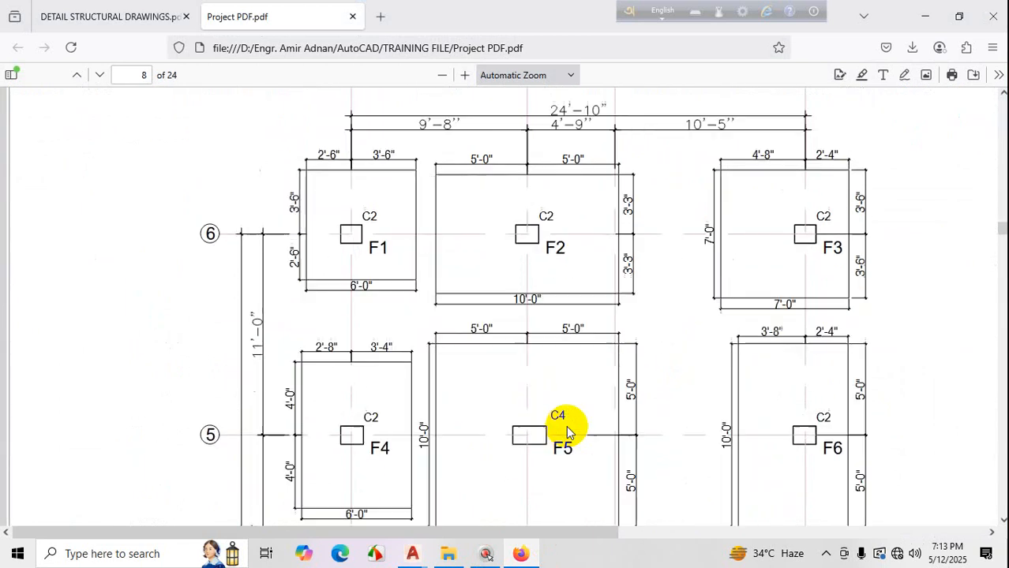
scroll(567, 430, "up", 3)
scroll(567, 430, "down", 1)
scroll(566, 426, "down", 20)
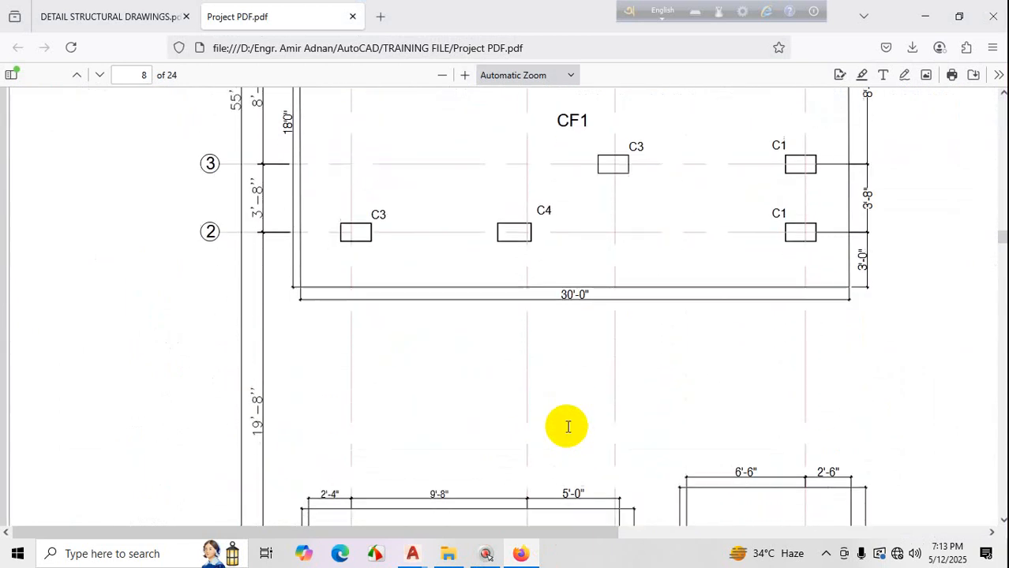
scroll(536, 193, "down", 20)
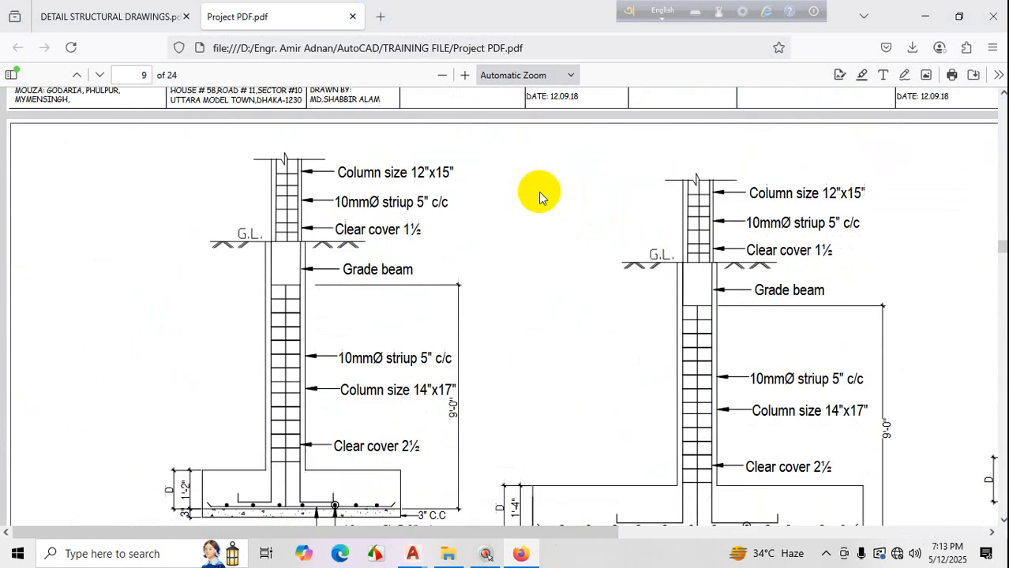
scroll(542, 201, "down", 10)
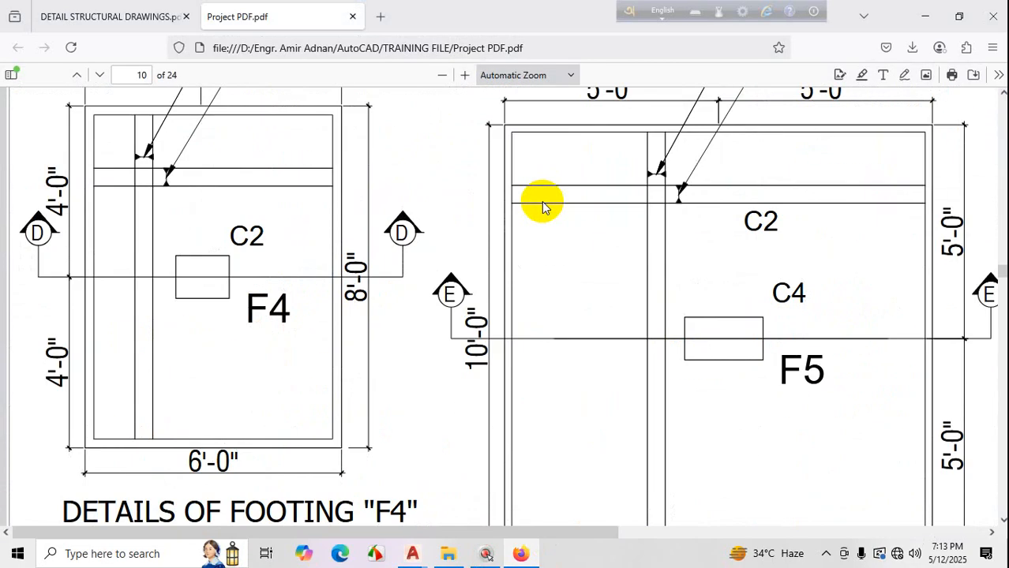
scroll(542, 202, "up", 5)
scroll(543, 203, "down", 7)
scroll(544, 203, "down", 20)
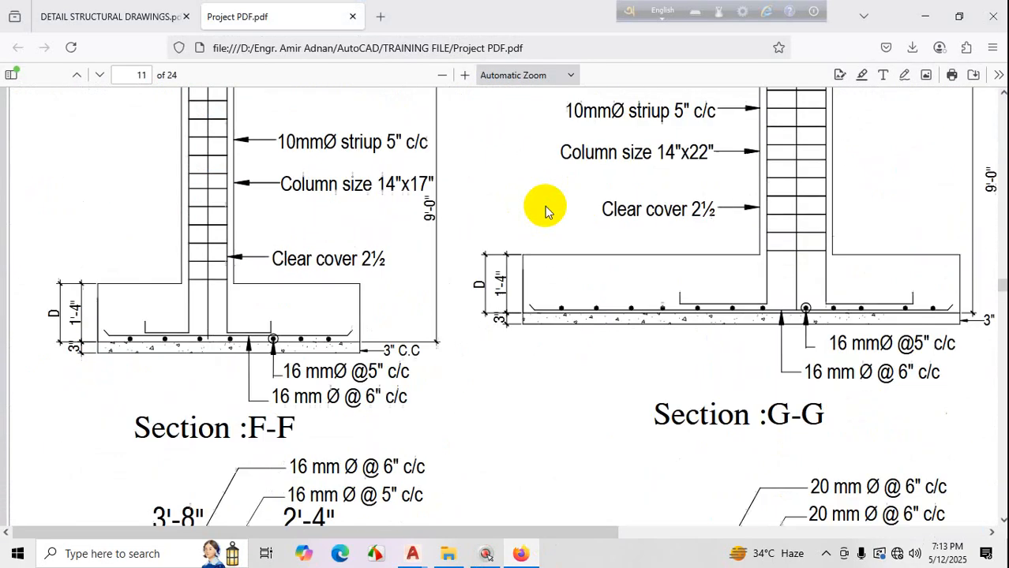
scroll(553, 189, "down", 10)
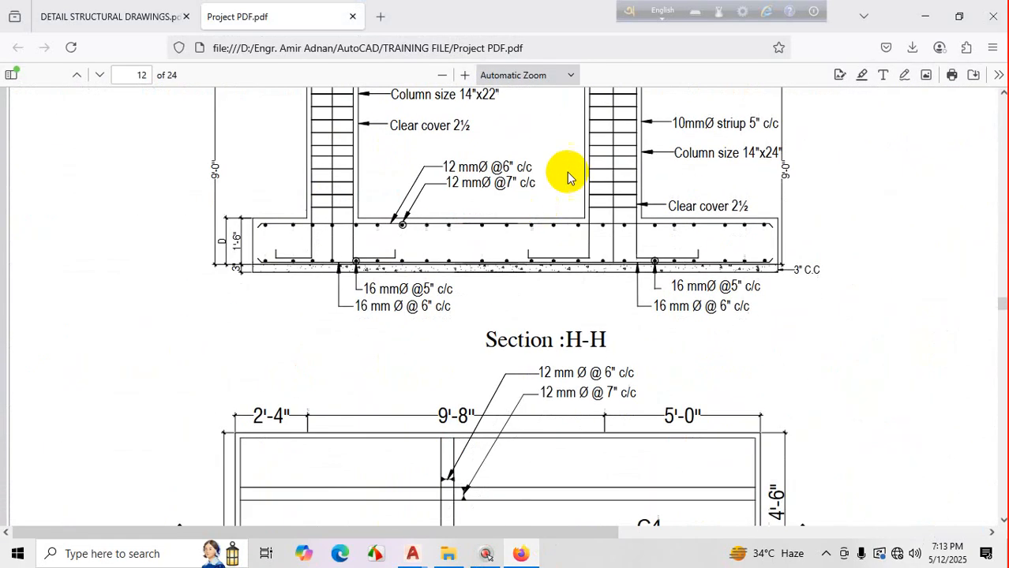
Examine how the spacing dimension between grids A and B is written on page 9 of DETAIL STRUCTURAL DRAWINGS.pdf.
left_click(110, 17)
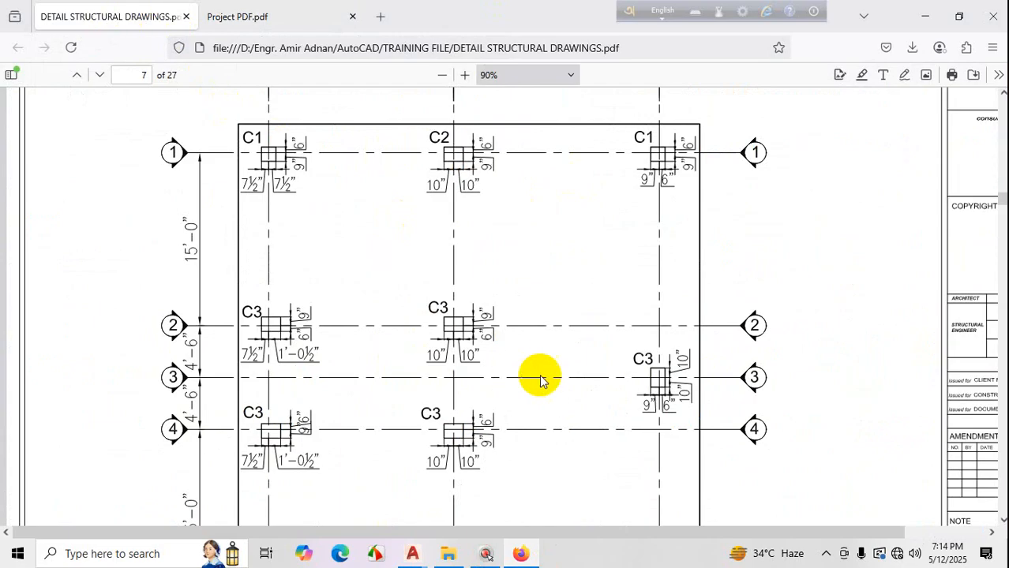
scroll(540, 376, "up", 5)
scroll(540, 375, "down", 12)
scroll(540, 373, "down", 15)
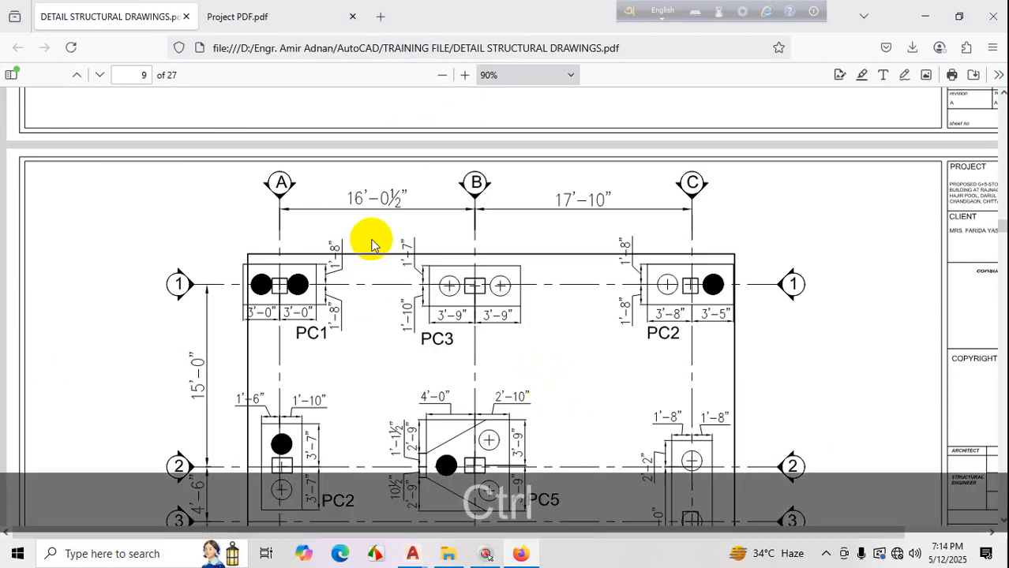
key("ctrl+1")
left_click(385, 230)
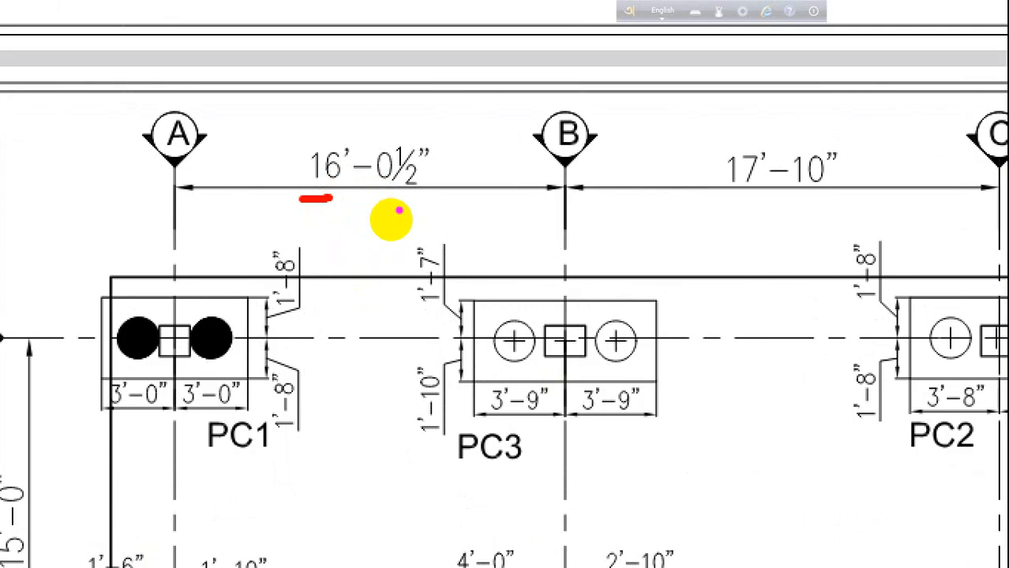
mouse_move(411, 180)
left_mouse_down()
mouse_move(392, 194)
mouse_move(407, 204)
mouse_move(400, 190)
left_mouse_up()
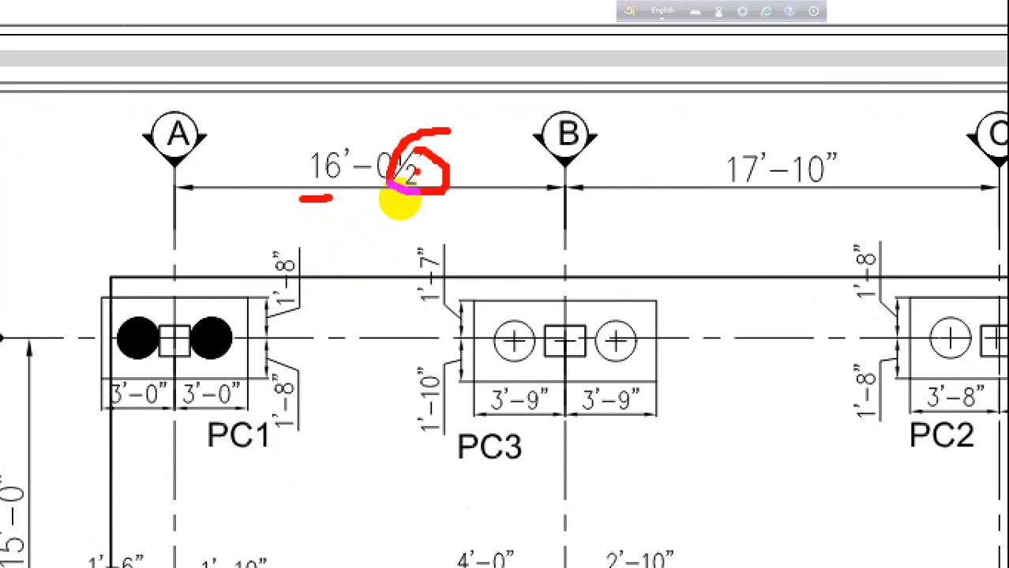
left_click_drag(414, 188, 381, 214)
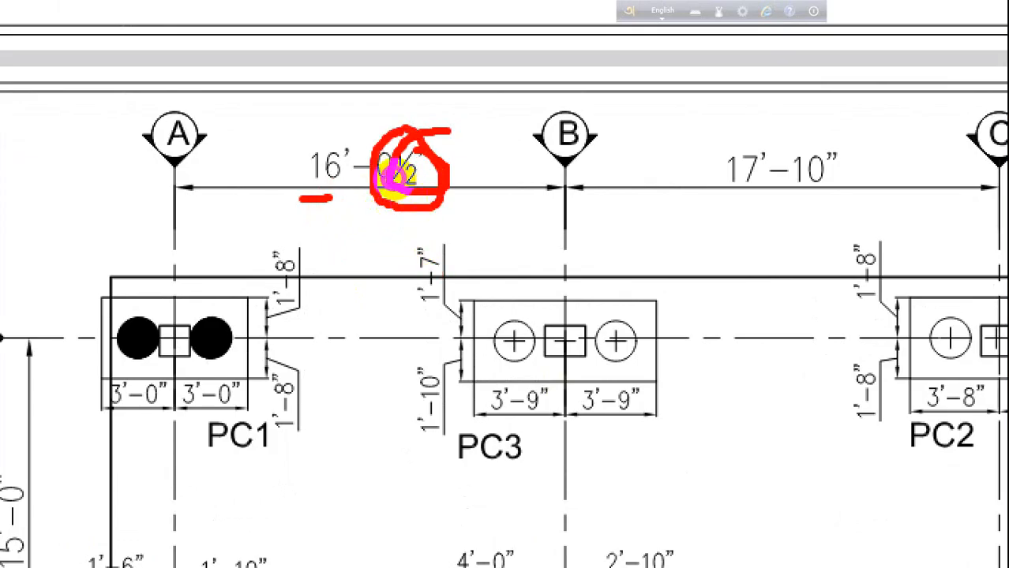
key("Escape")
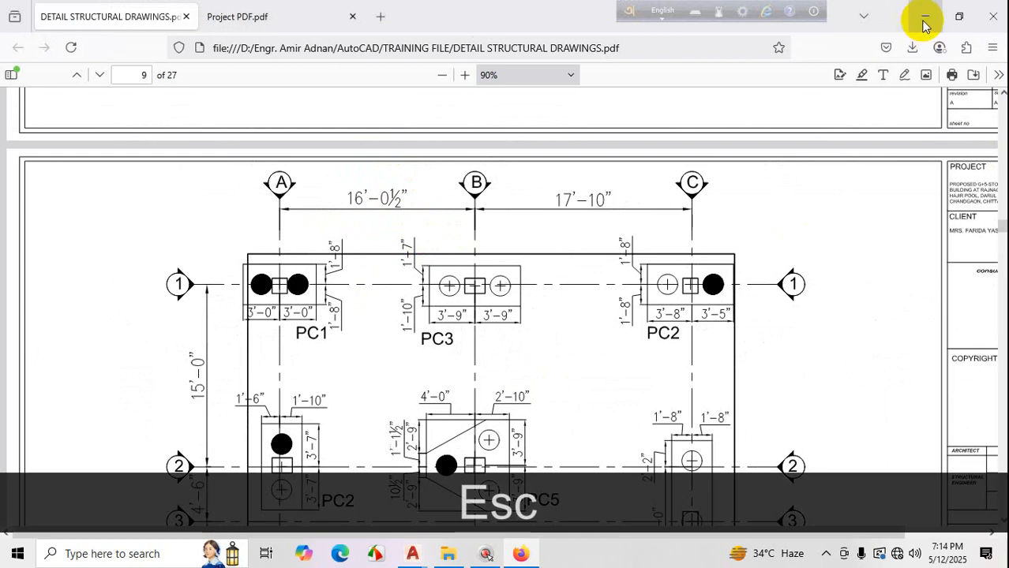
Return to AutoCAD and set the linear unit format of the CL1 dimension style to Engineering.
left_click(925, 17)
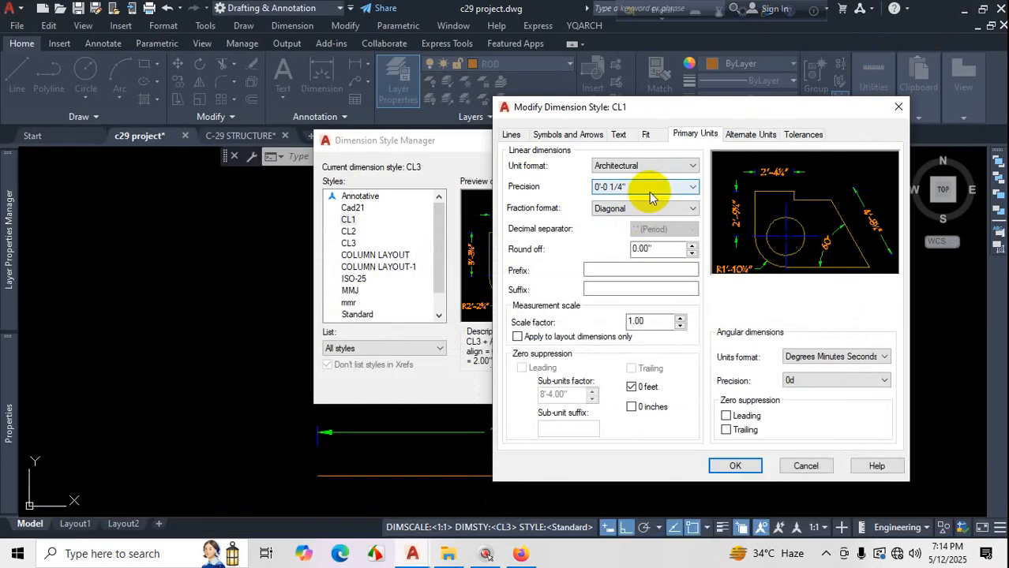
left_click(675, 167)
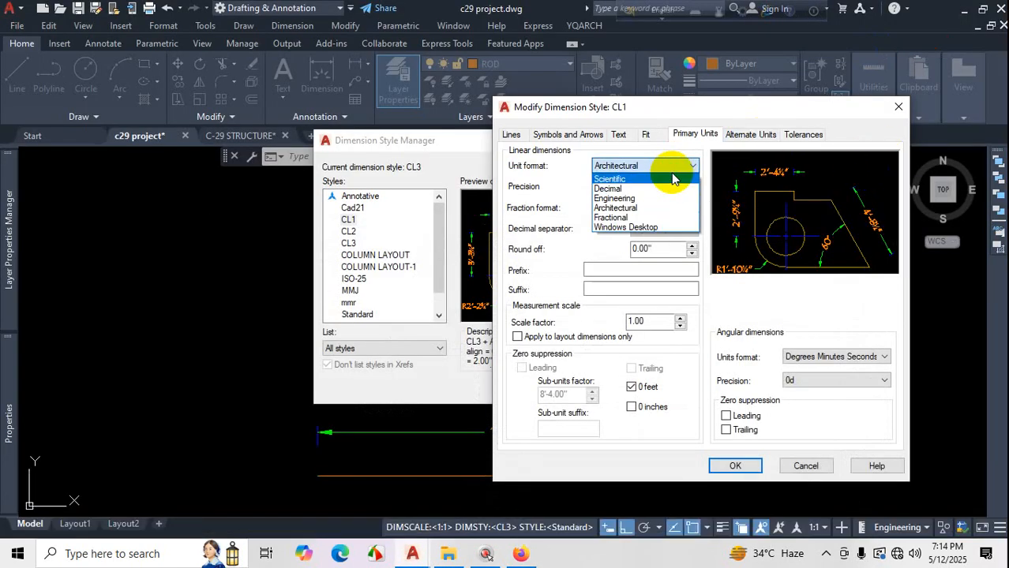
left_click(622, 198)
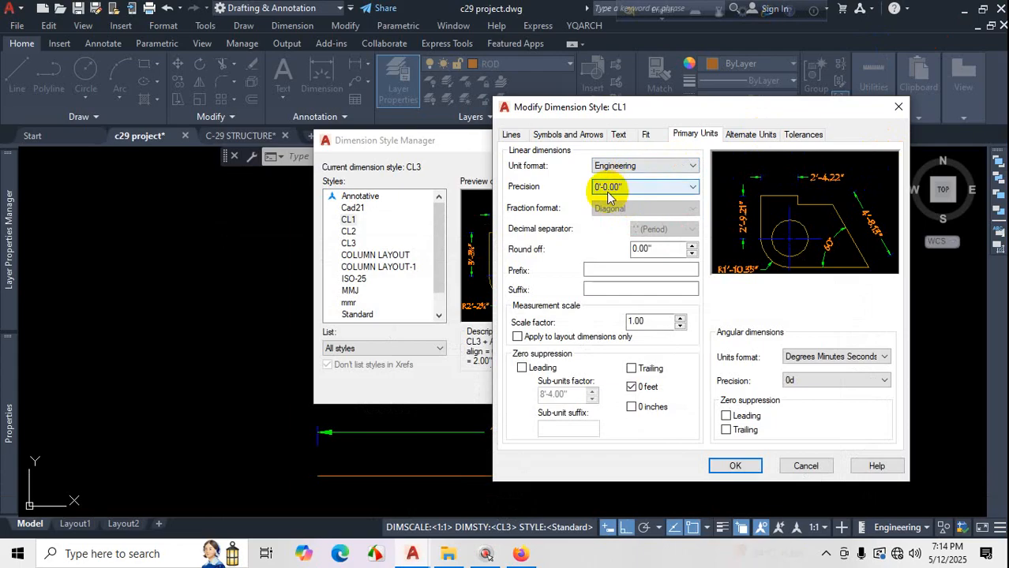
left_click(735, 466)
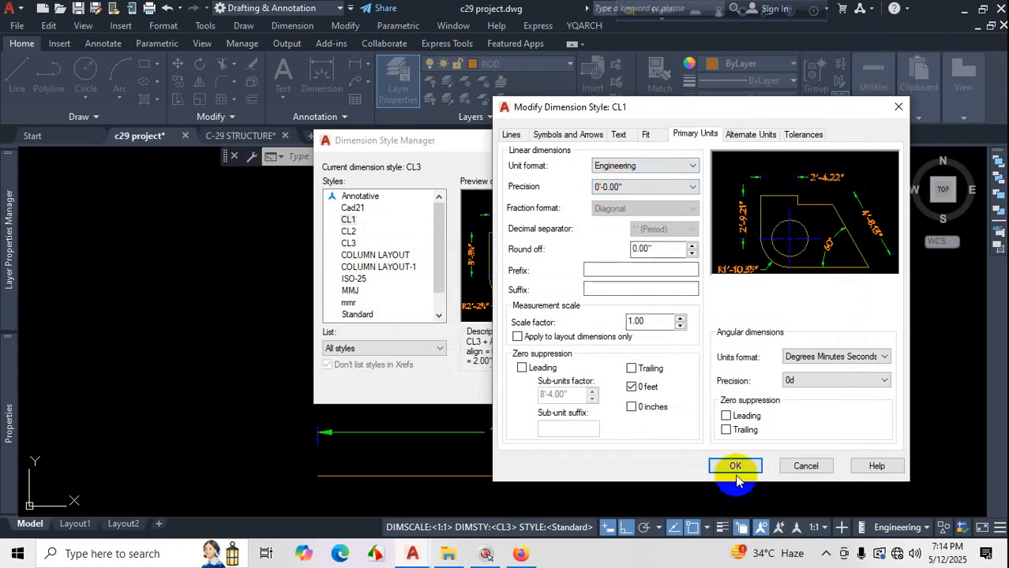
left_click(597, 387)
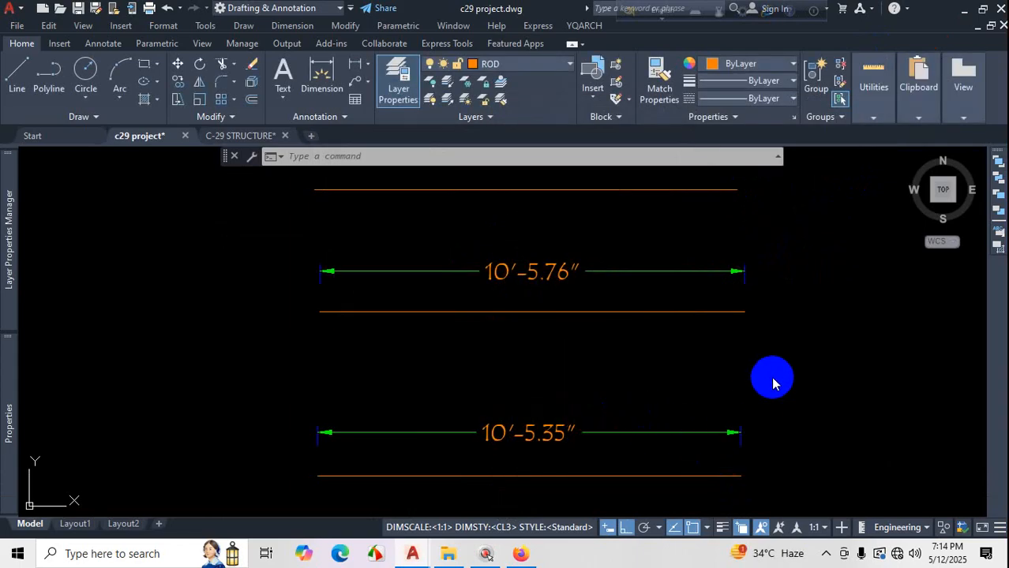
scroll(565, 386, "down", 2)
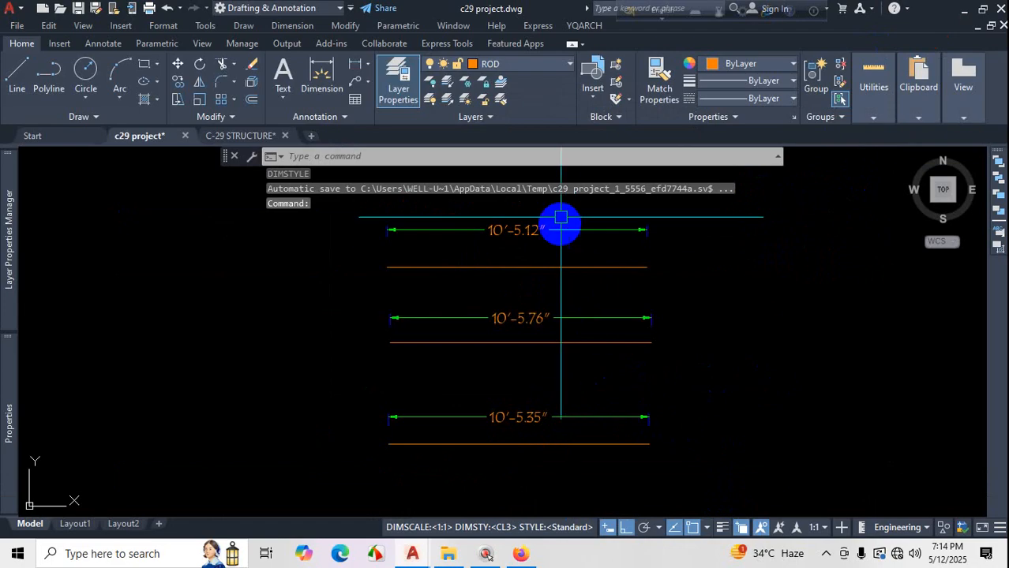
scroll(563, 227, "up", 4)
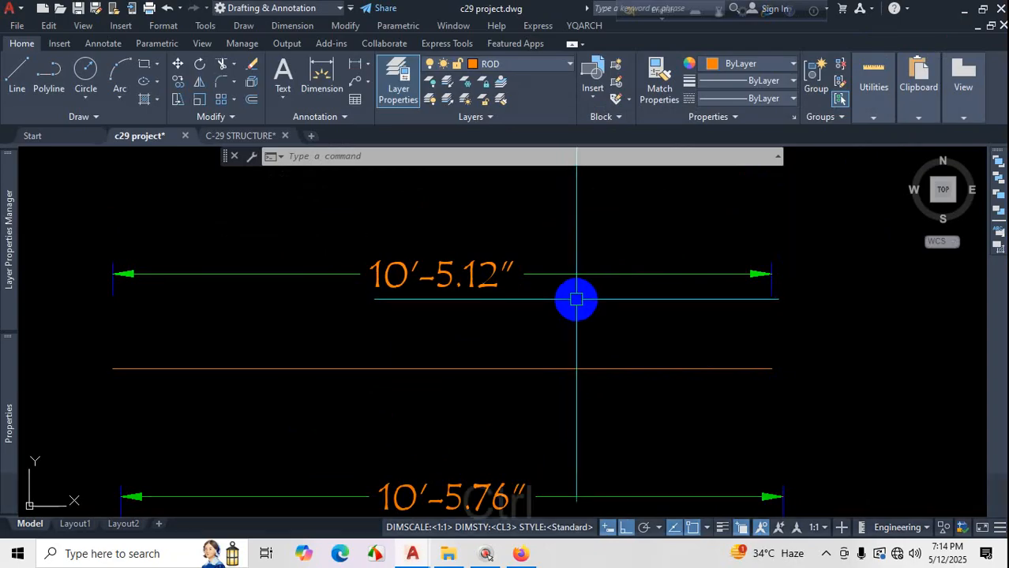
key("ctrl+1")
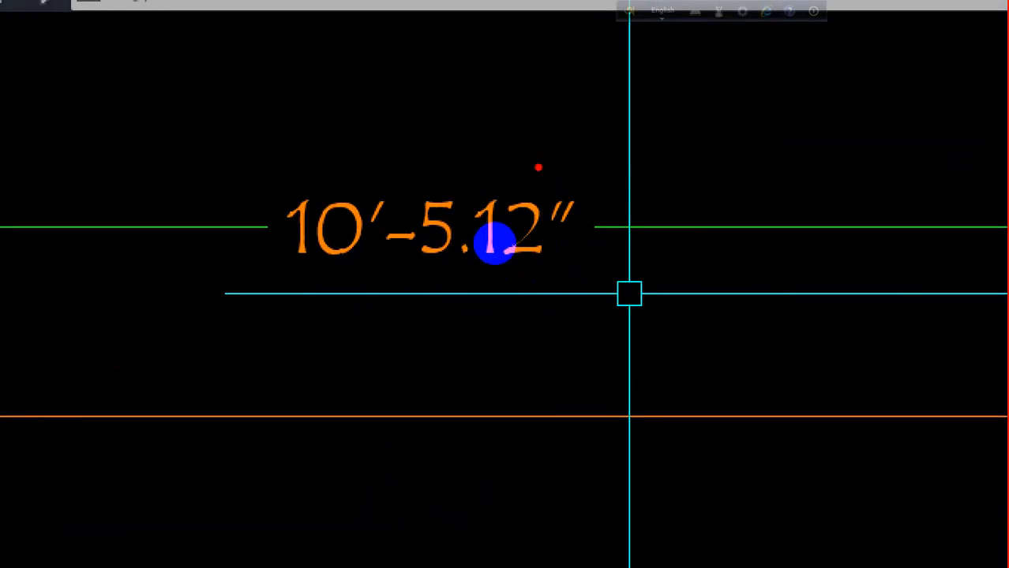
mouse_move(538, 167)
left_mouse_down()
mouse_move(414, 294)
mouse_move(581, 158)
mouse_move(537, 155)
left_mouse_up()
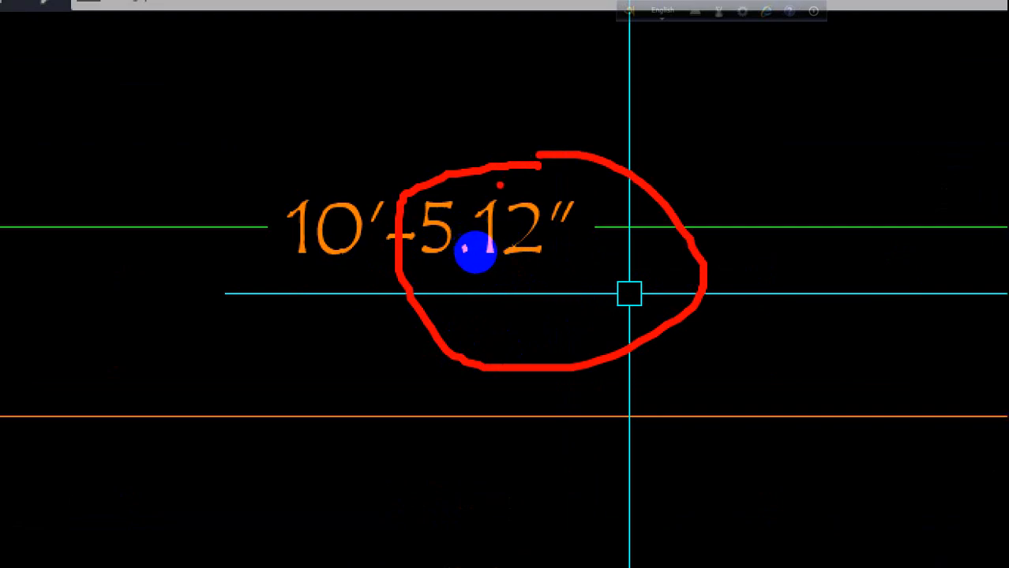
mouse_move(500, 67)
left_mouse_down()
mouse_move(529, 153)
mouse_move(517, 150)
left_mouse_up()
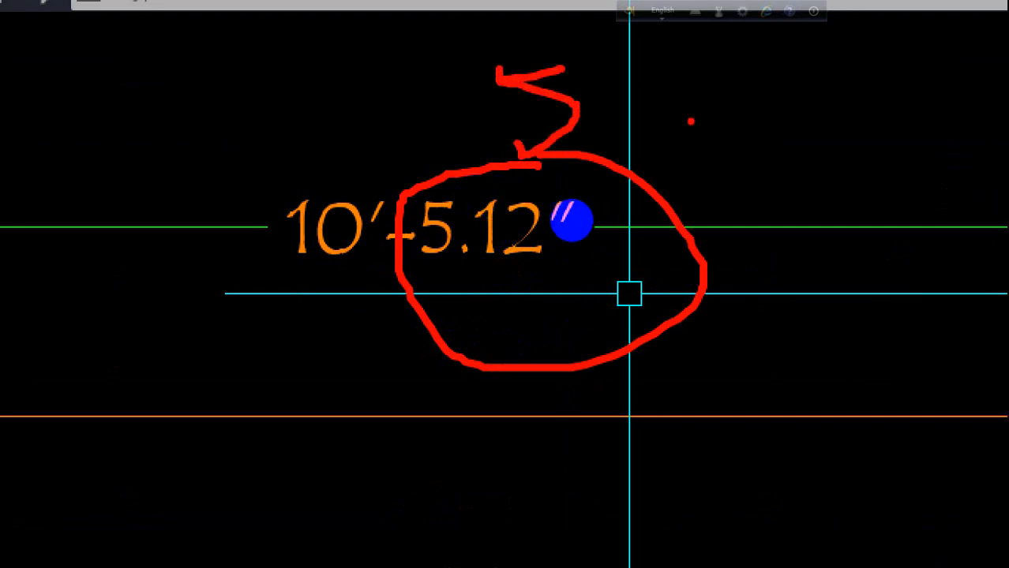
left_click_drag(625, 95, 695, 96)
left_click_drag(888, 54, 922, 165)
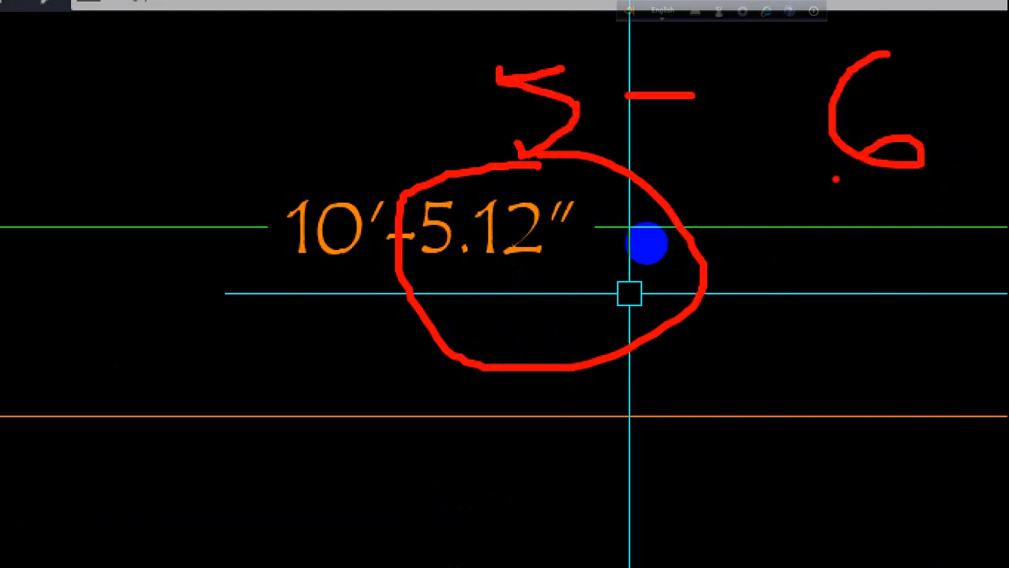
key("Escape")
Set the linear precision of the CL3 dimension style to 0'-0" and apply it to the drawing.
type("D")
key("Return")
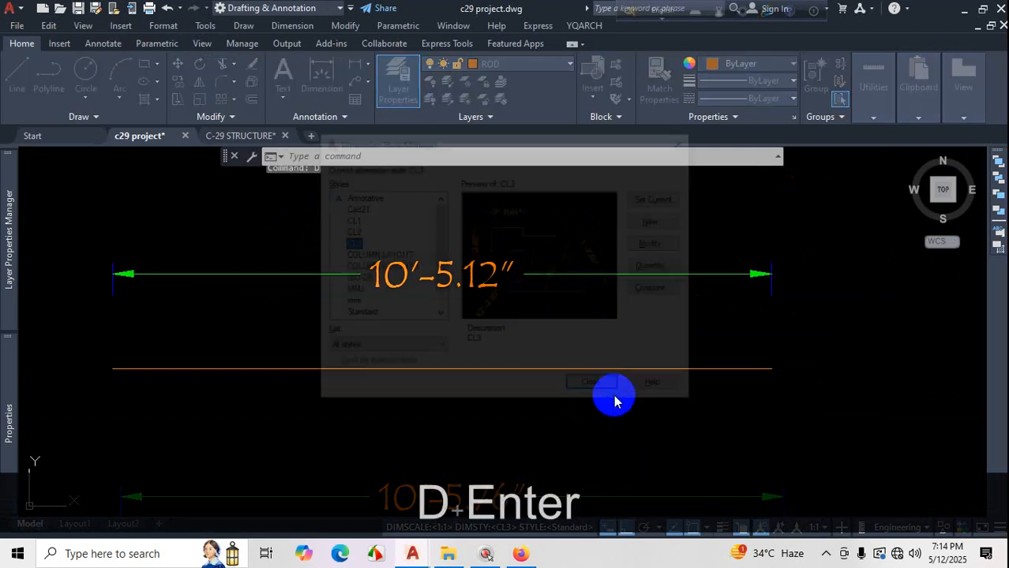
left_click(659, 243)
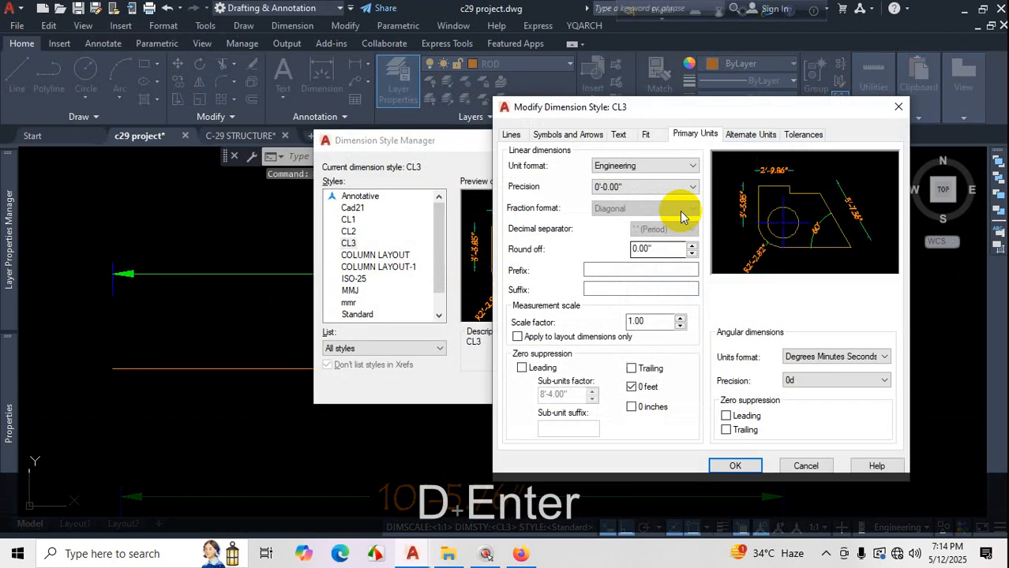
left_click(658, 185)
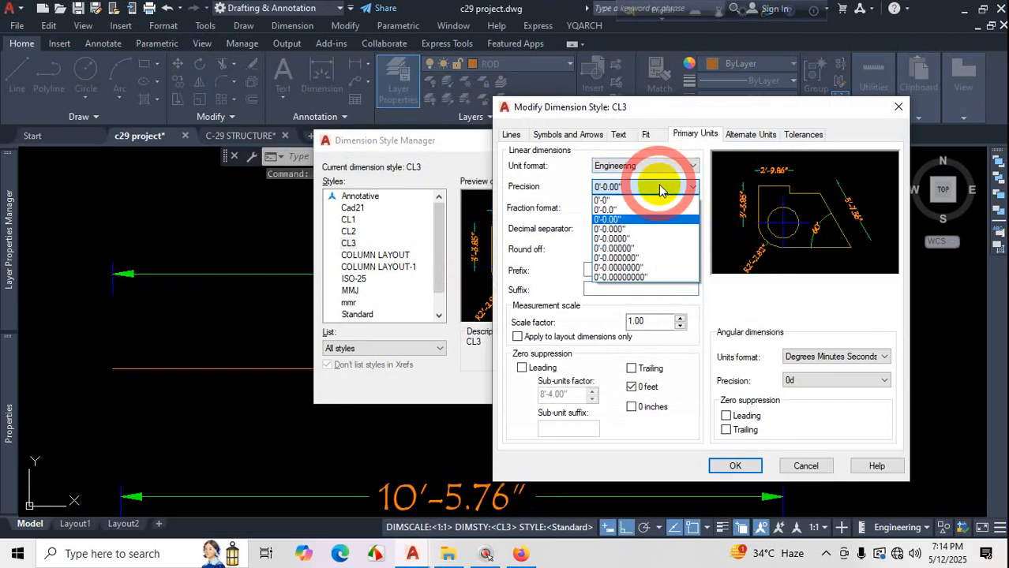
left_click(619, 208)
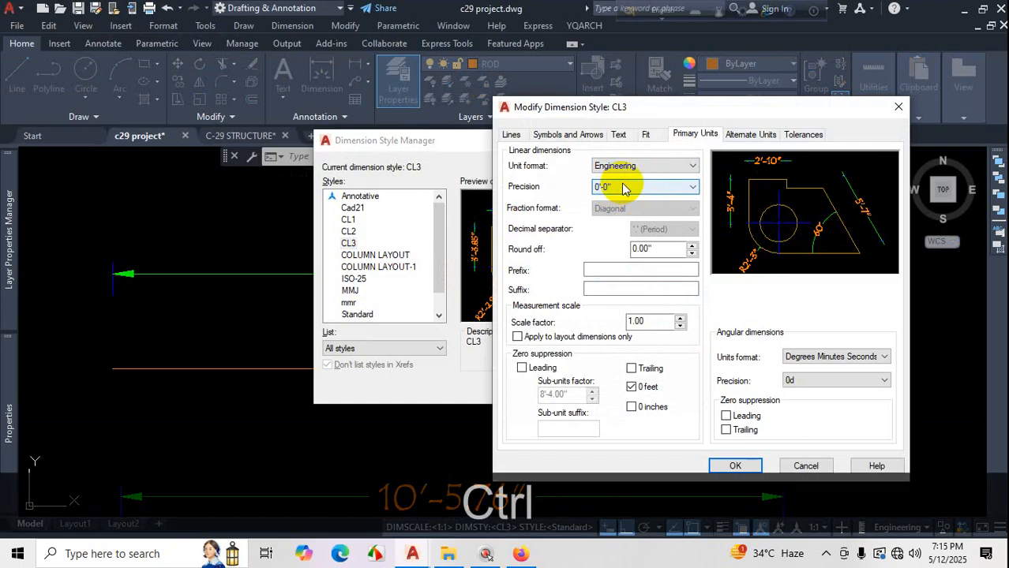
key("ctrl+1")
left_click(622, 185)
mouse_move(629, 177)
left_mouse_down()
mouse_move(574, 225)
mouse_move(619, 188)
mouse_move(637, 188)
left_mouse_up()
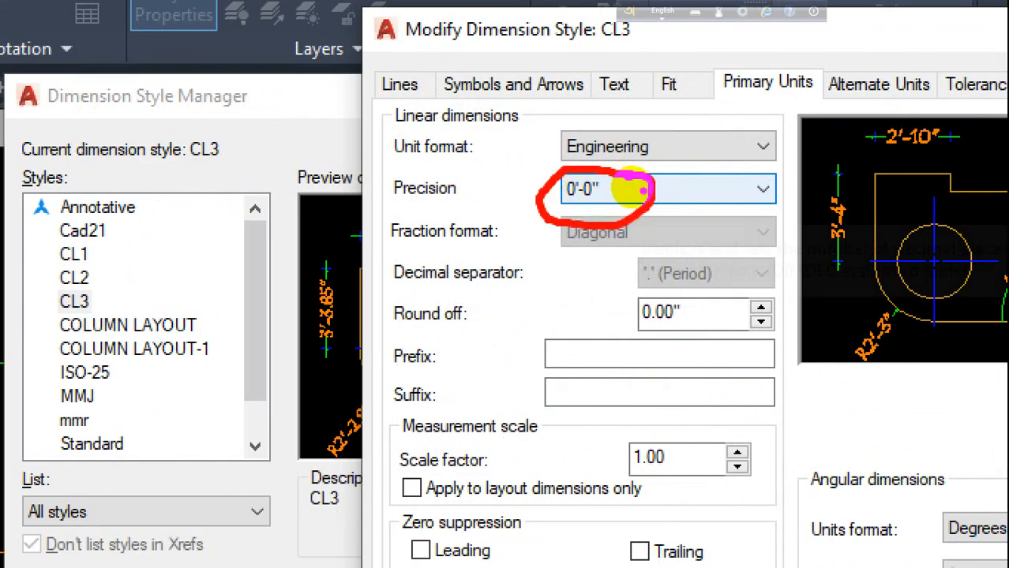
key("Escape")
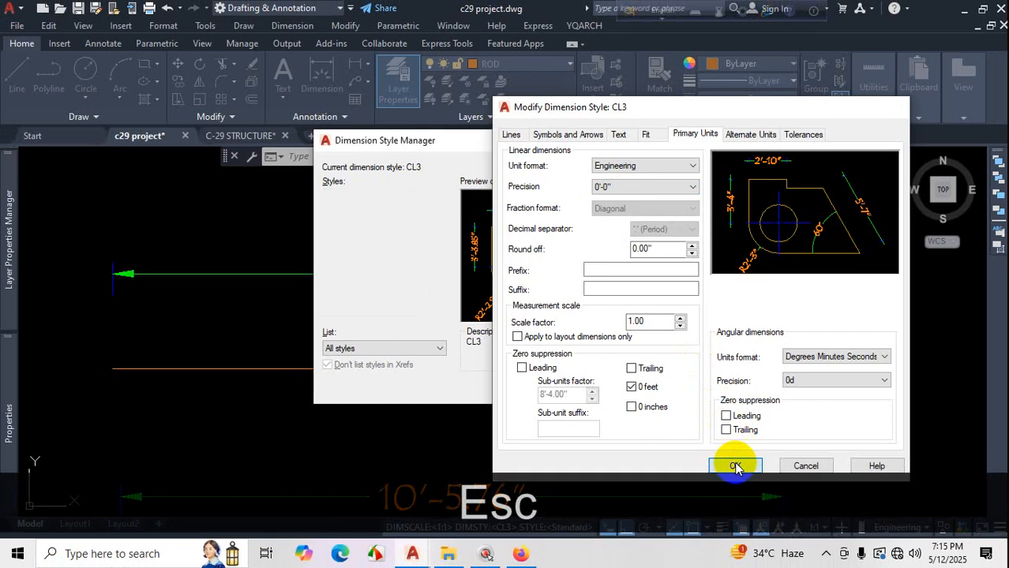
left_click(737, 463)
left_click(596, 389)
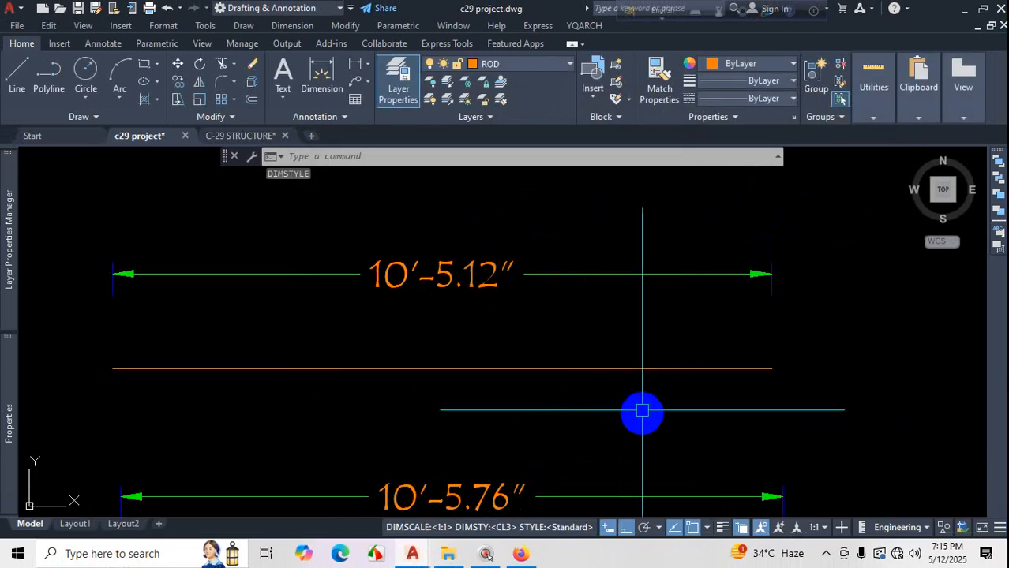
Set the linear precision of the CL1 dimension style to 0'-0" and make CL1 the current style.
scroll(631, 391, "down", 5)
scroll(619, 372, "up", 4)
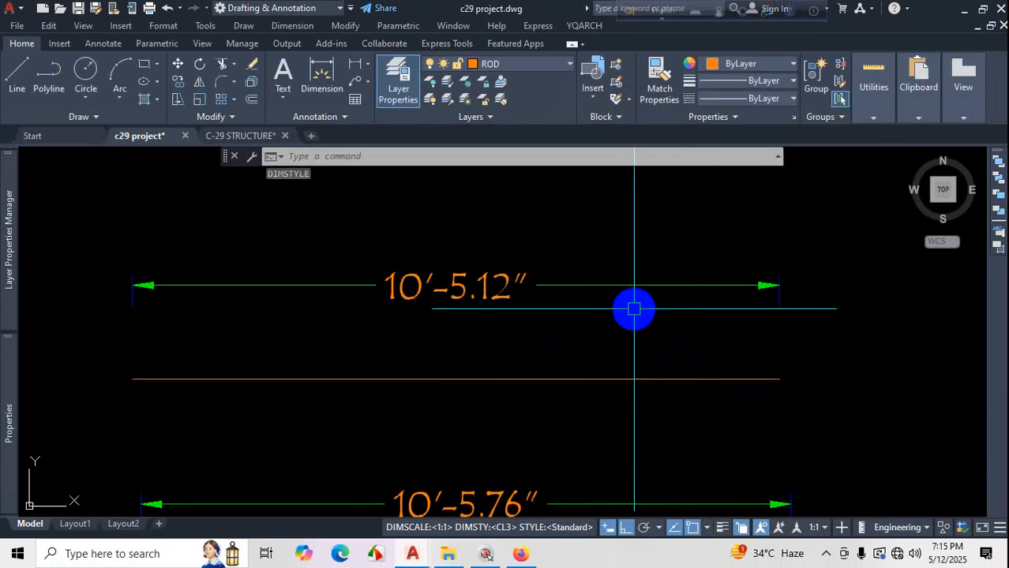
type("d")
key("Return")
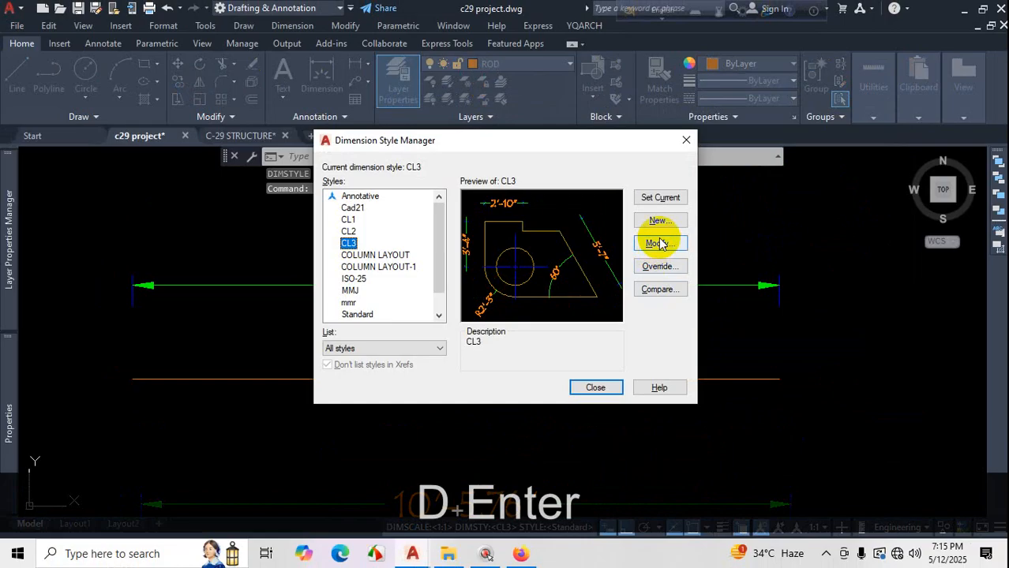
left_click(349, 220)
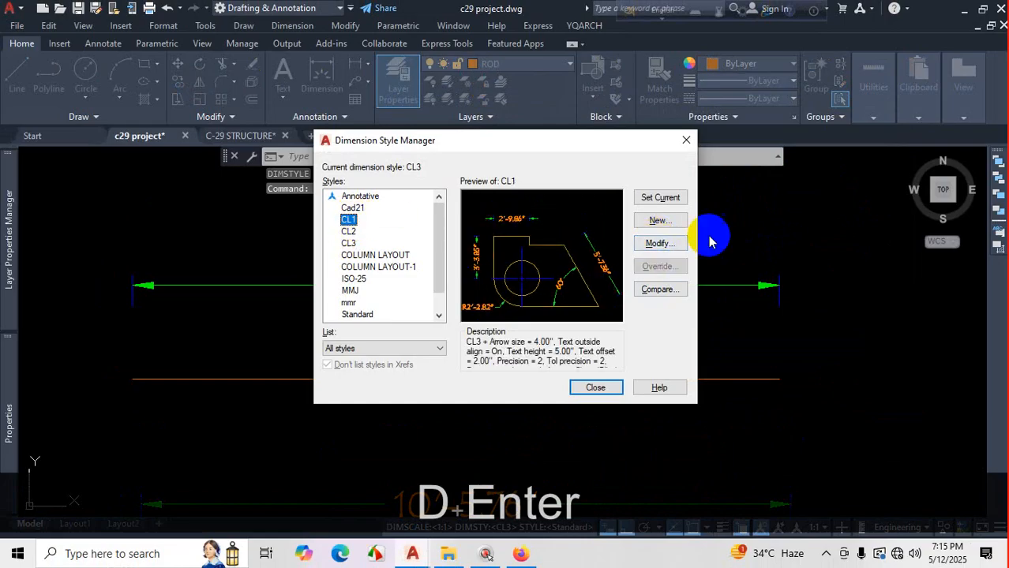
left_click(668, 246)
left_click(612, 187)
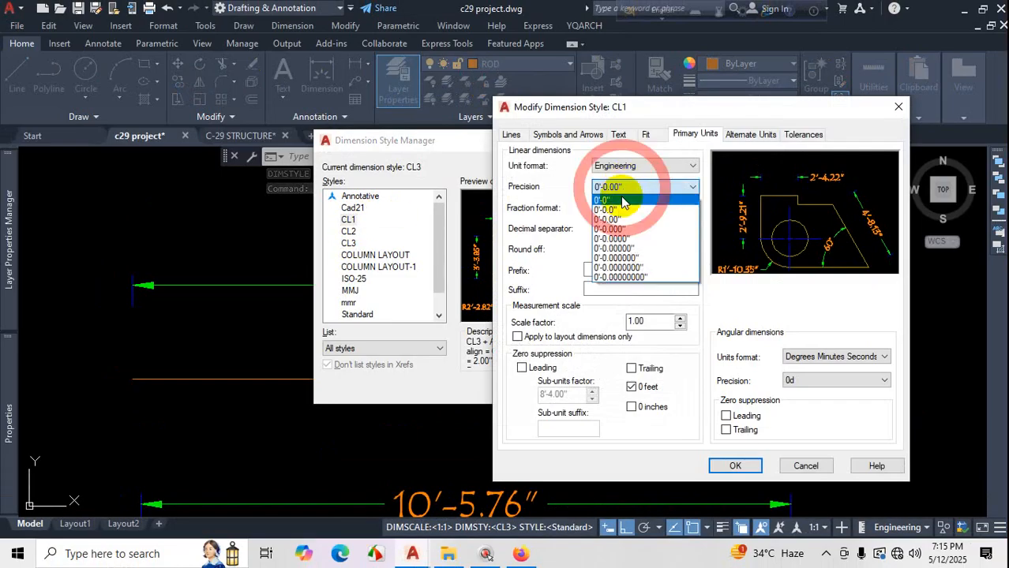
left_click(612, 201)
left_click(735, 465)
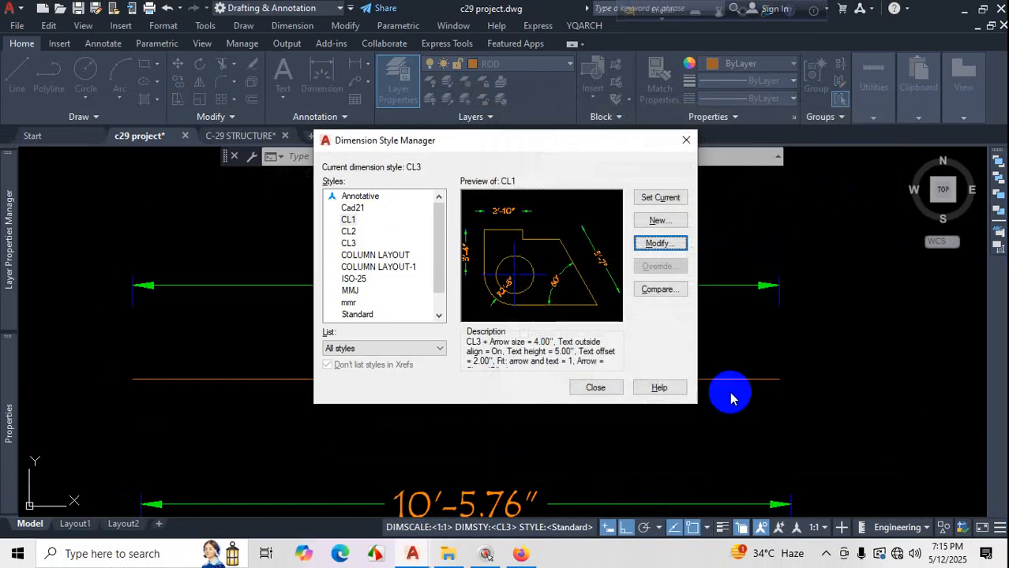
left_click(660, 197)
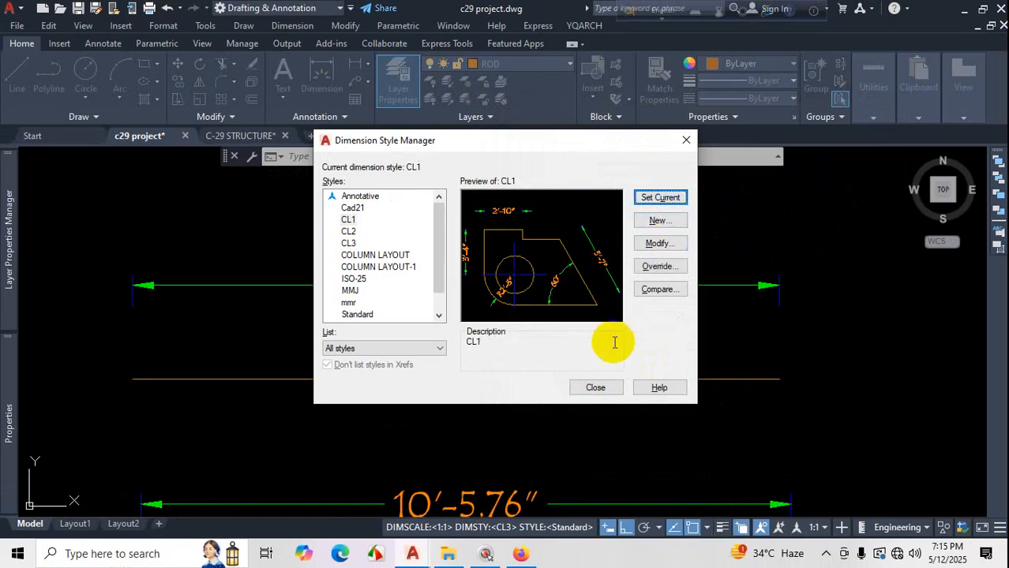
left_click(596, 388)
Inspect the two horizontal dimensions and set the linear precision of the CL1 dimension style to 0'-0.00".
scroll(691, 333, "down", 2)
scroll(623, 316, "up", 3)
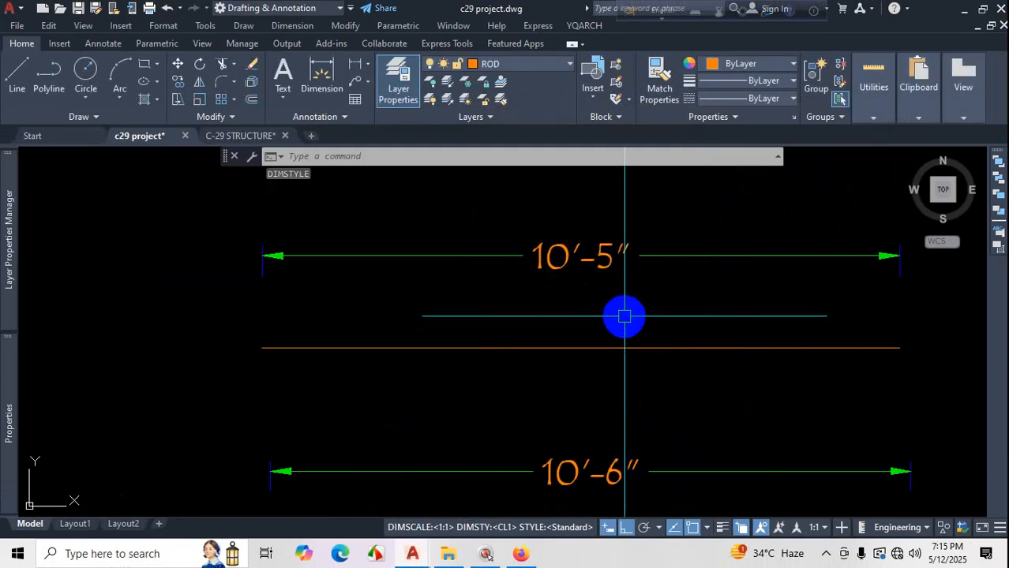
scroll(651, 220, "up", 2)
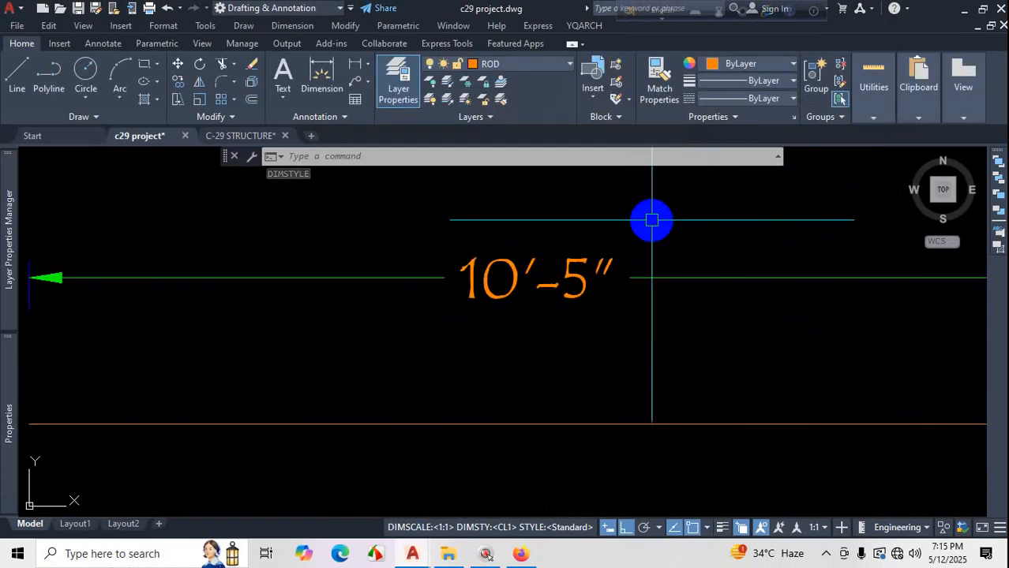
scroll(651, 221, "down", 3)
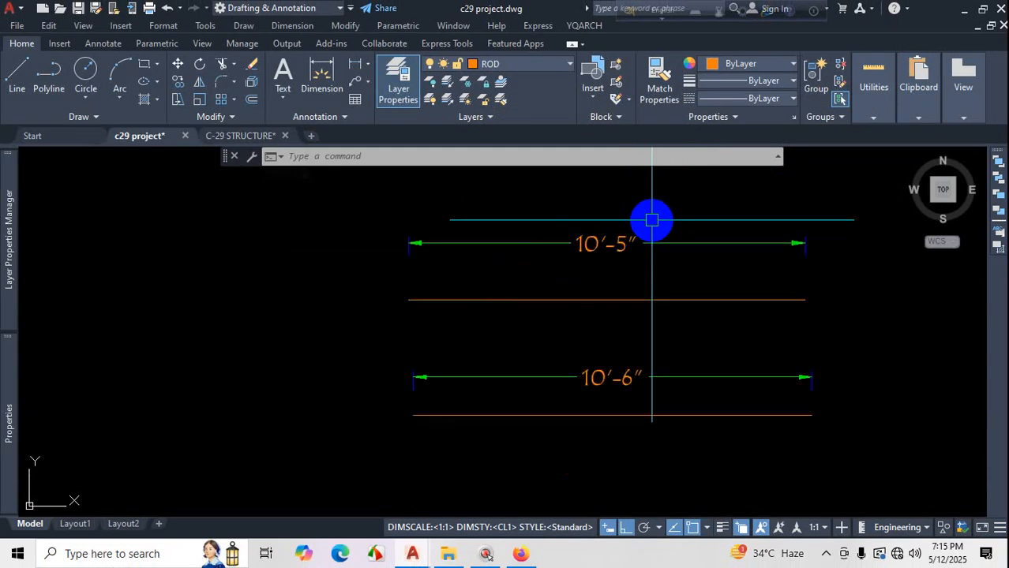
scroll(632, 324, "up", 4)
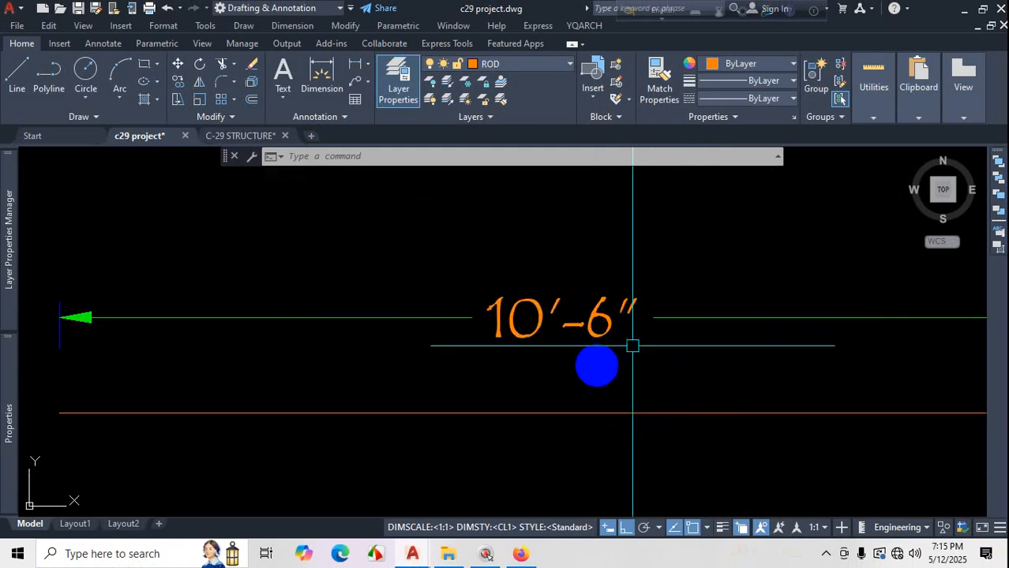
type("D")
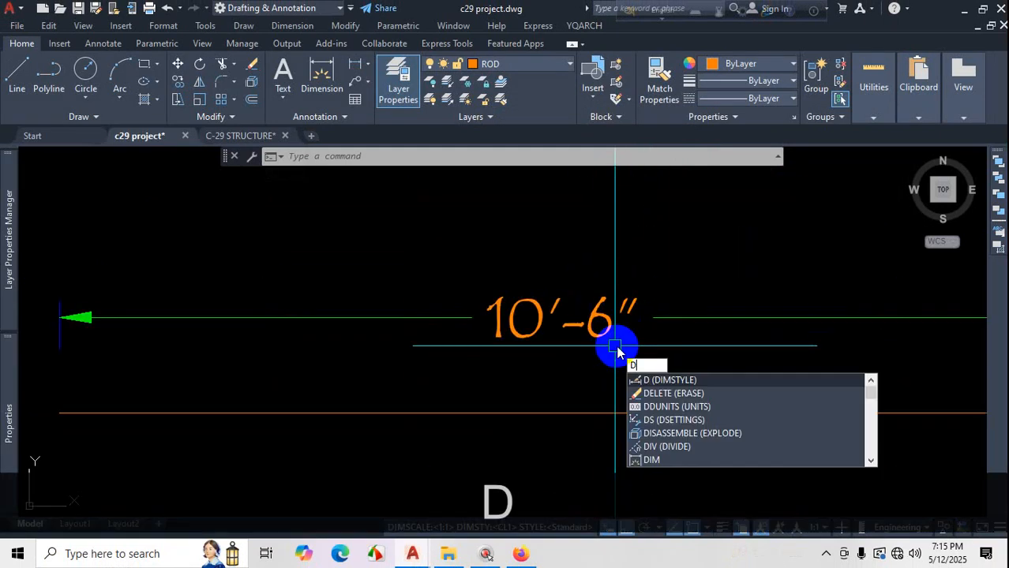
key("Return")
left_click(660, 243)
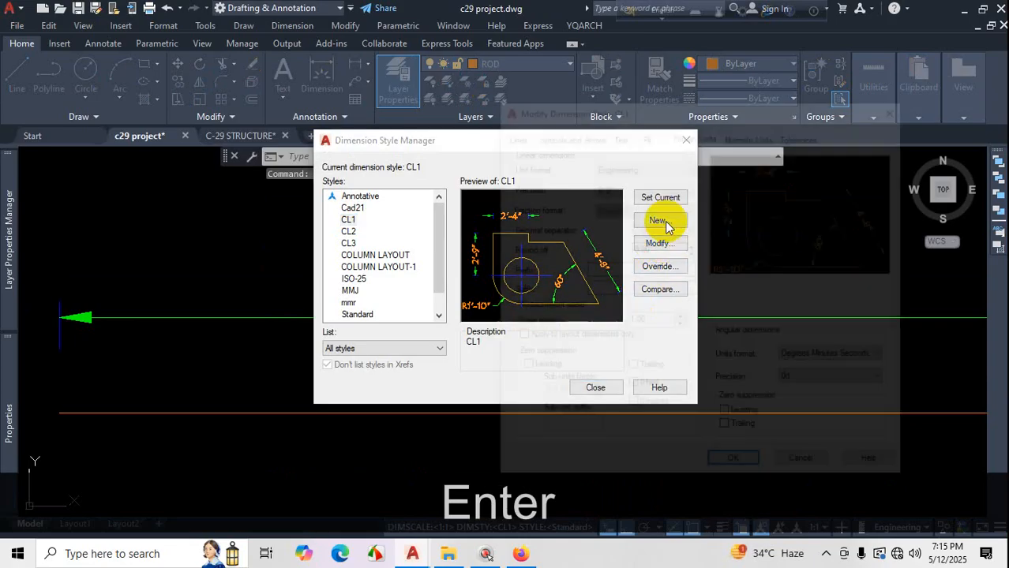
left_click(643, 187)
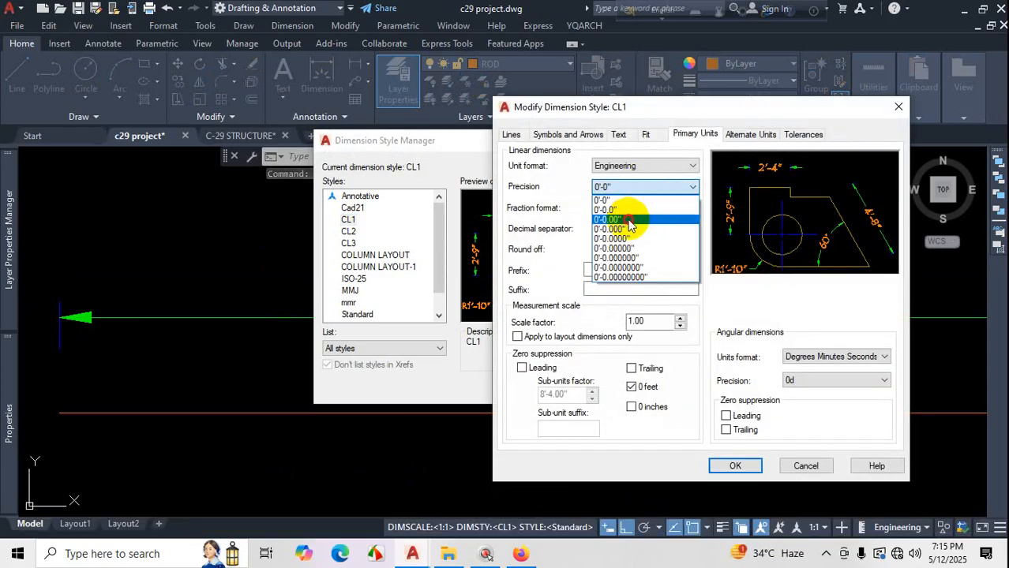
left_click(628, 218)
left_click(730, 466)
left_click_drag(596, 150, 958, 71)
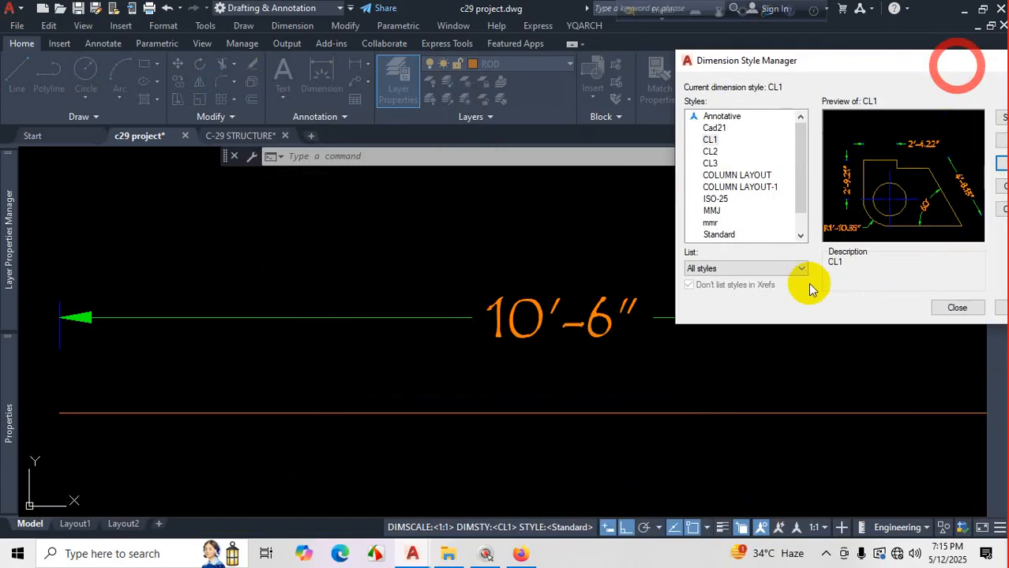
left_click(952, 306)
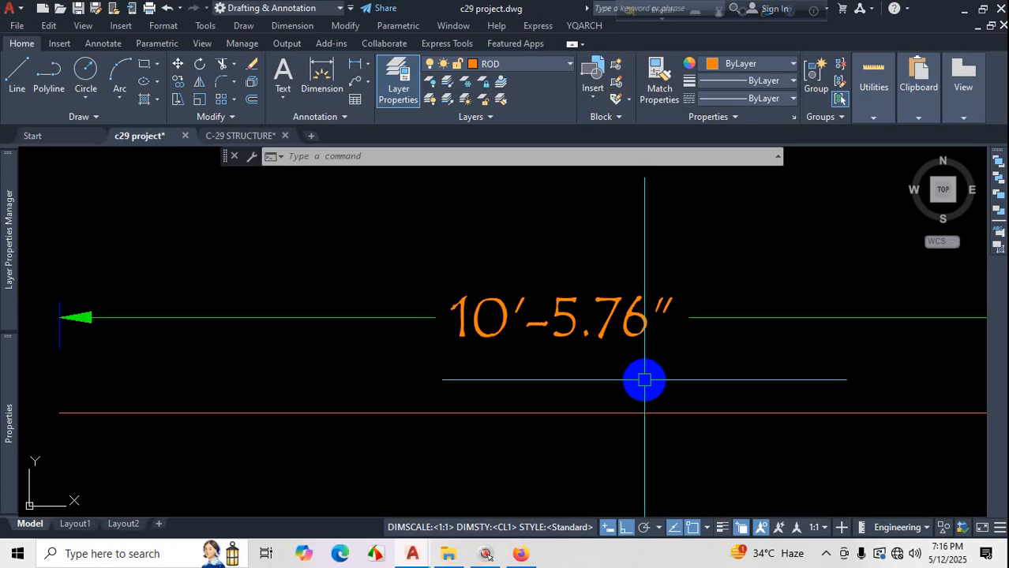
Open the CL1 dimension style for modification and set its linear unit format to Architectural.
type("d")
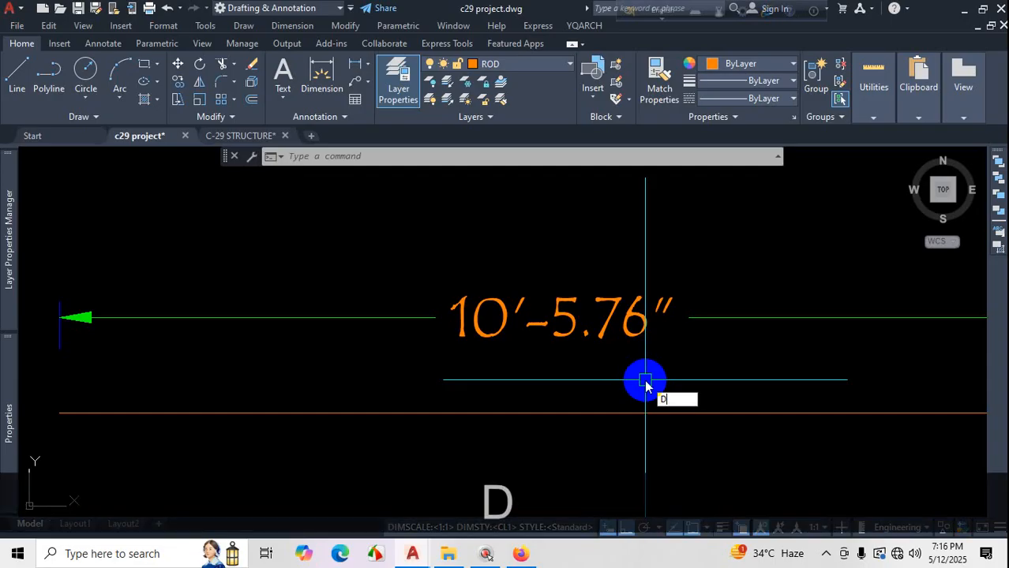
key("Return")
left_click(672, 251)
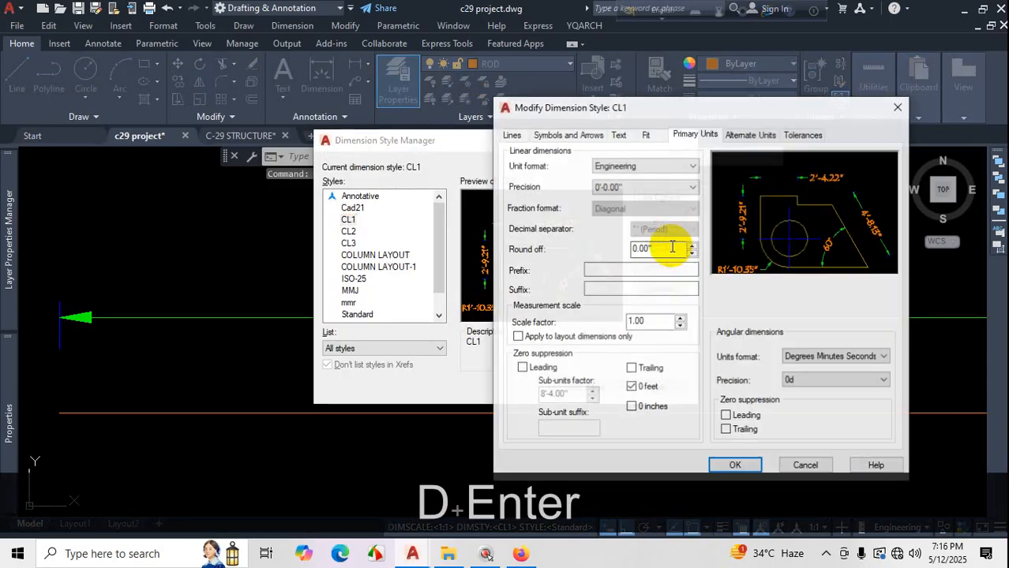
left_click(665, 168)
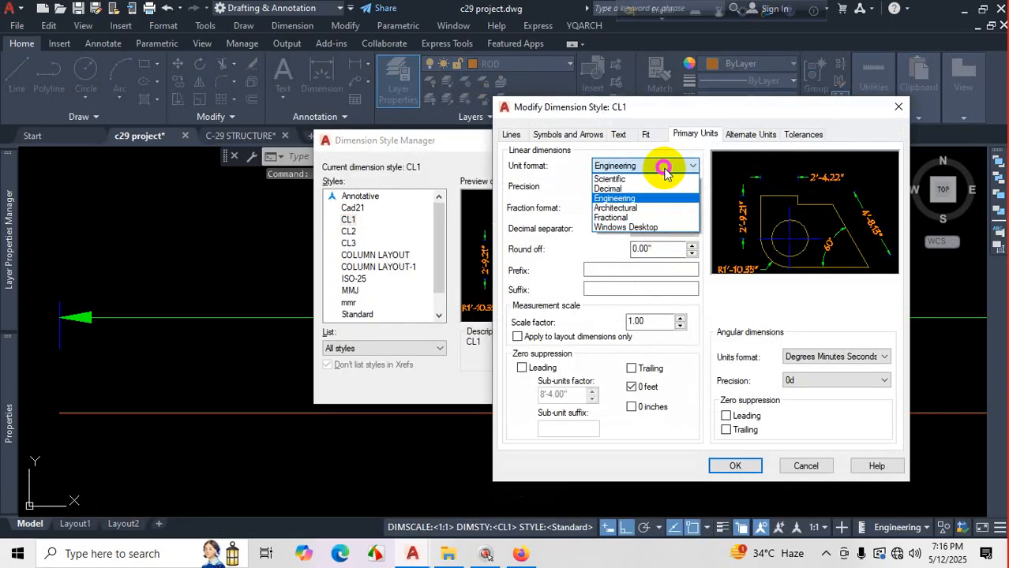
left_click(631, 207)
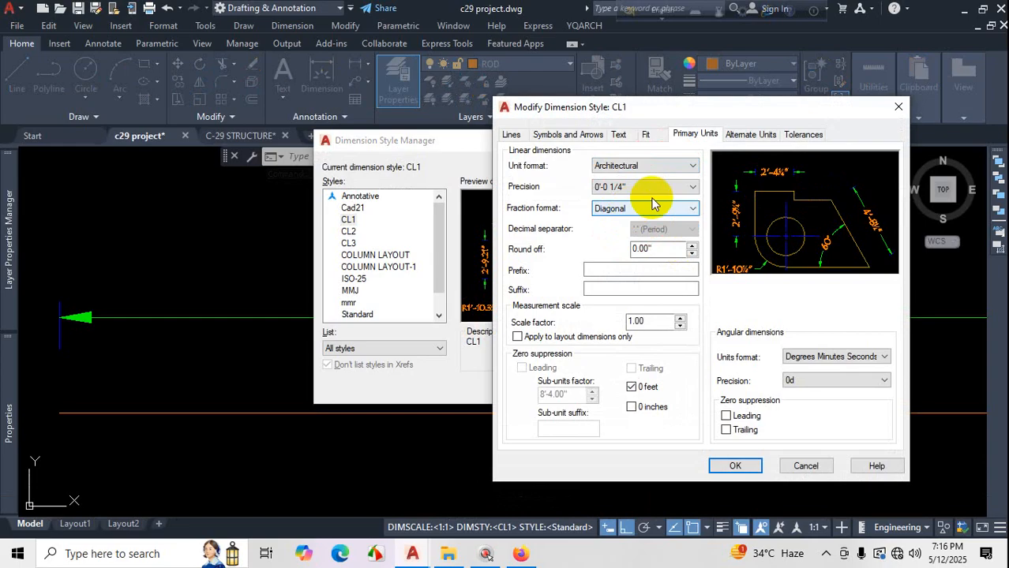
left_click_drag(681, 113, 936, 67)
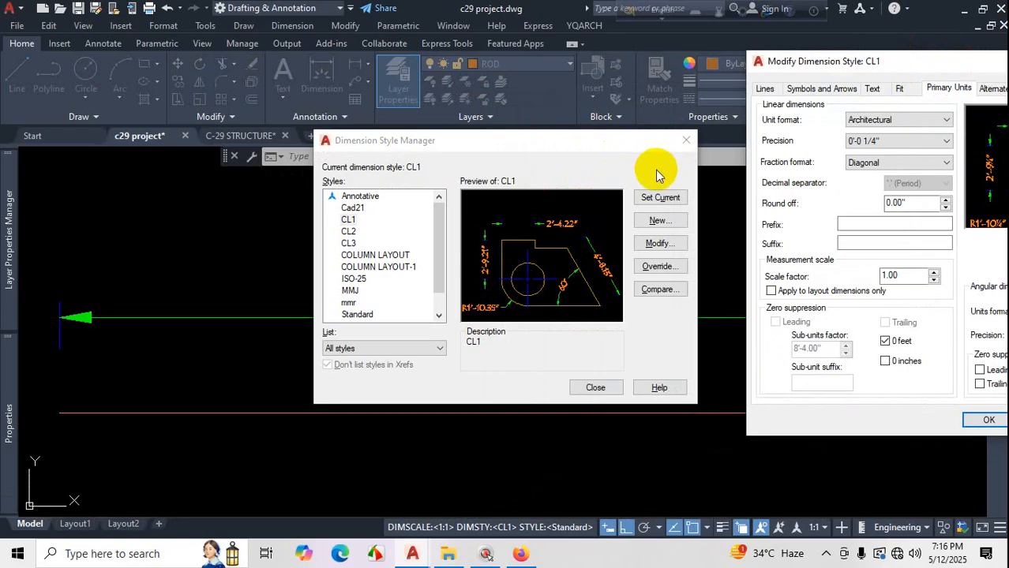
left_click_drag(868, 61, 577, 60)
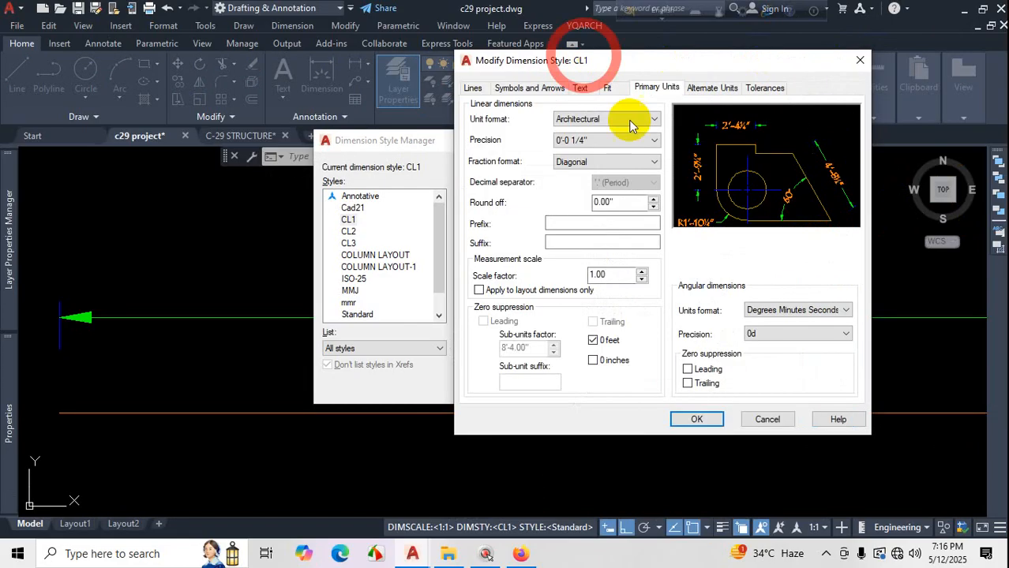
Set the linear precision of CL1 to 0'-0 1/2" and place the Dimension Style Manager clear of the dimension text.
left_click(614, 141)
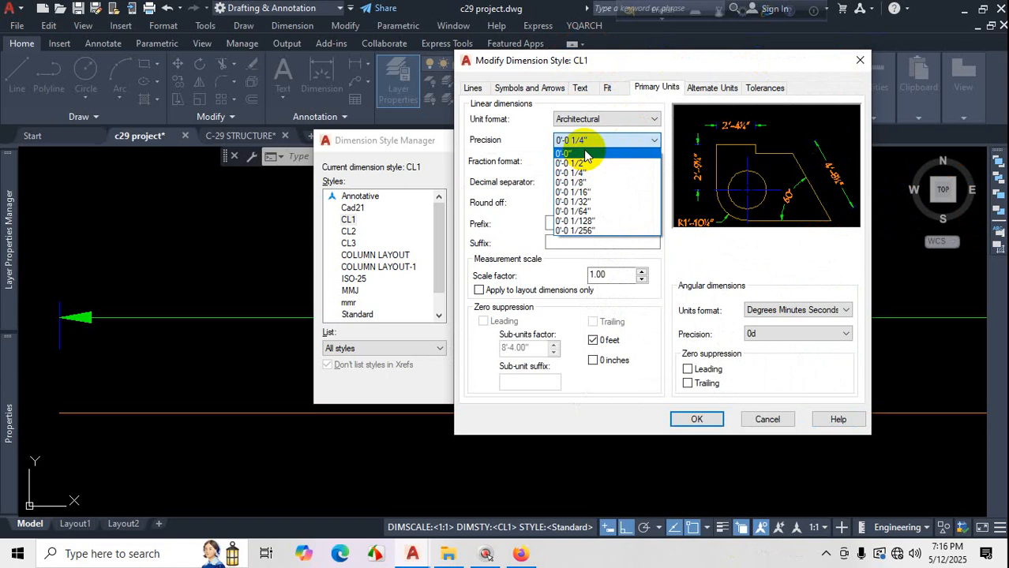
left_click(588, 162)
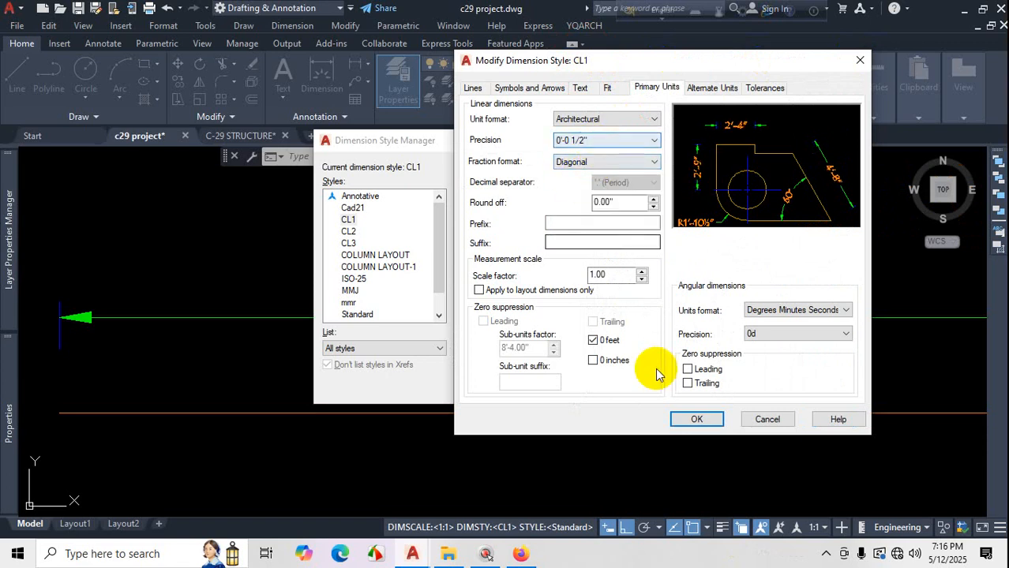
left_click(697, 419)
left_click_drag(558, 142, 290, 203)
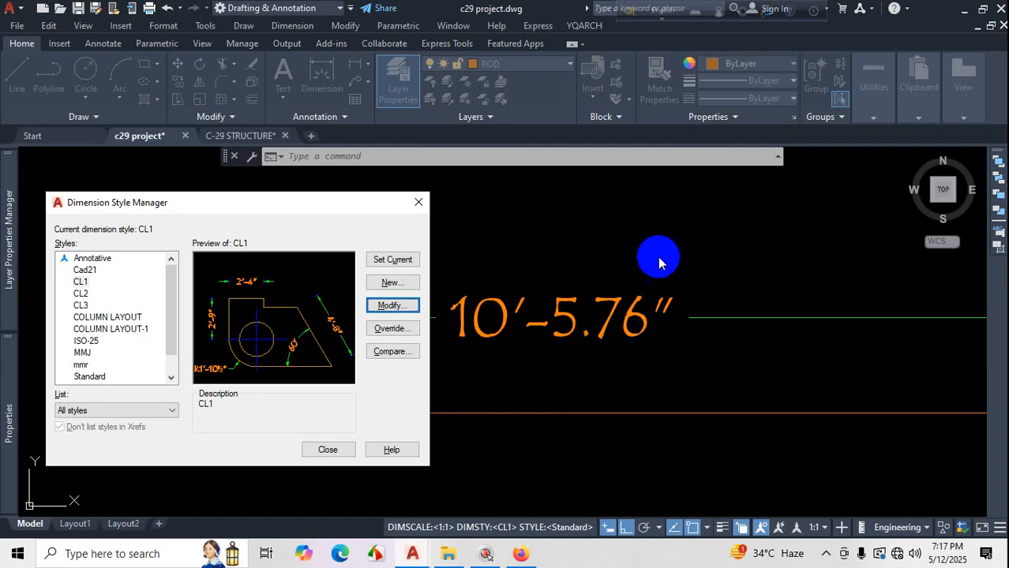
Set the linear precision of the CL1 dimension style to 0'-0 1/4" and apply it to the drawing.
left_click(330, 452)
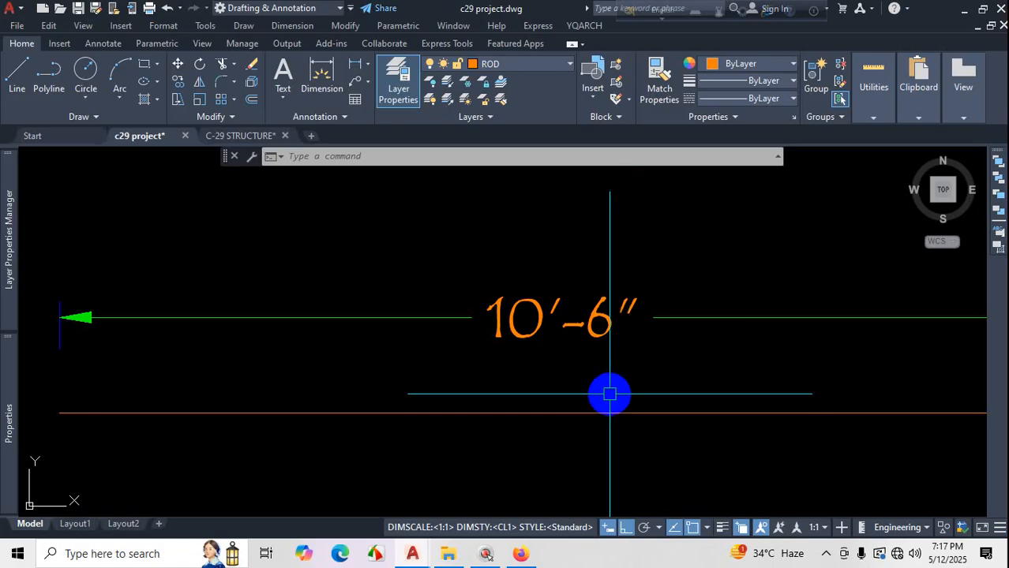
type("d")
key("Return")
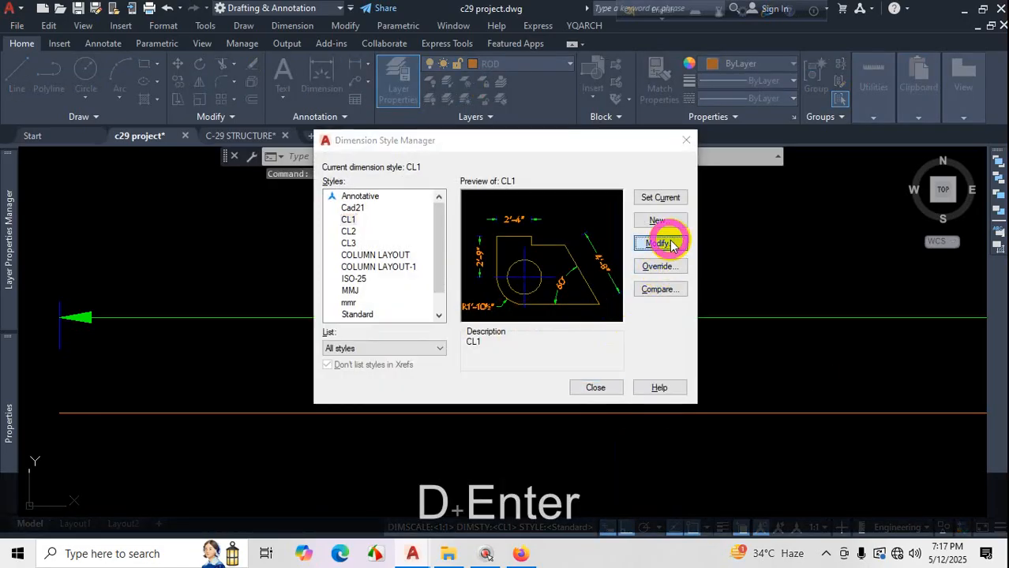
left_click(660, 243)
left_click(595, 142)
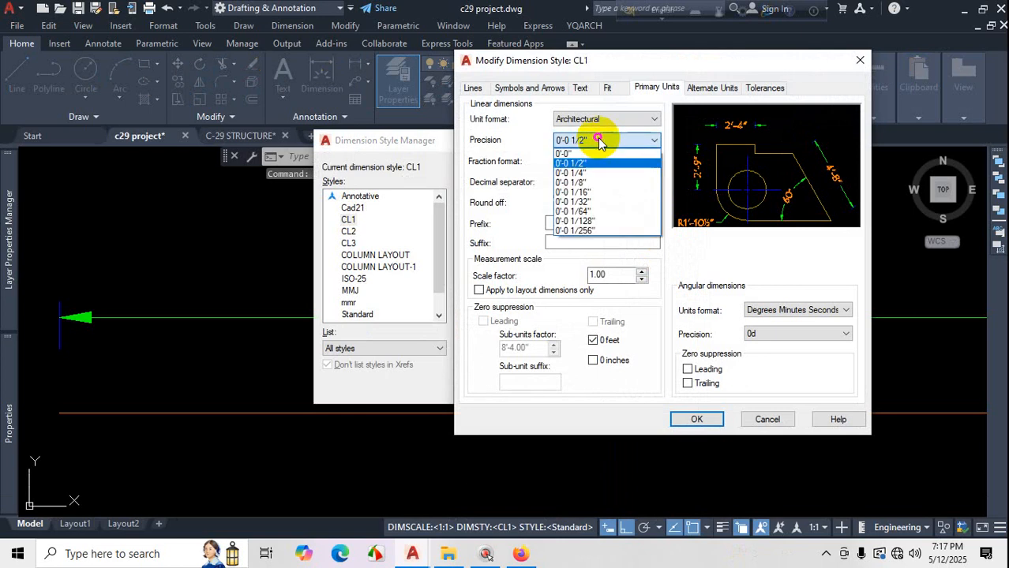
left_click(595, 169)
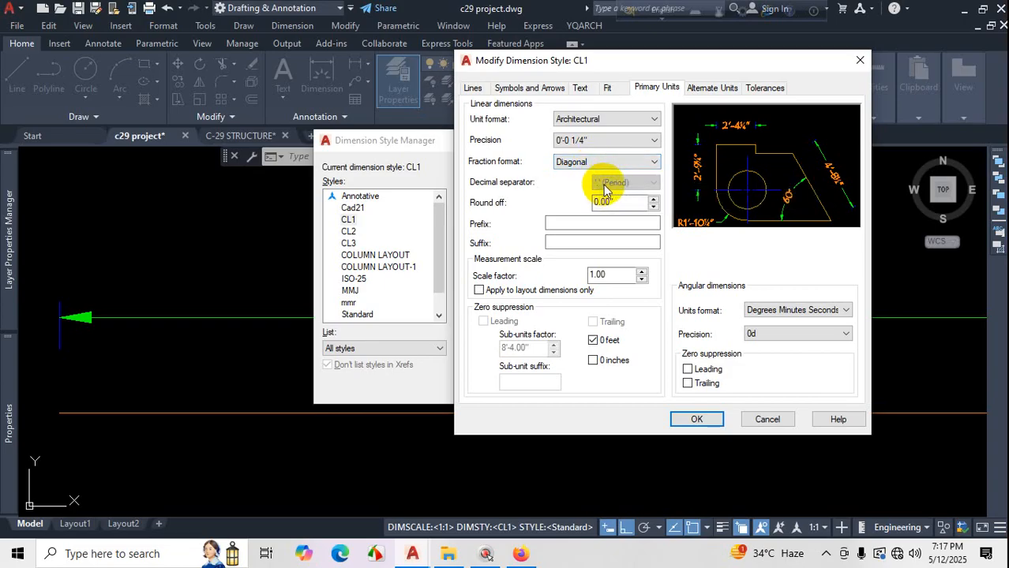
left_click(688, 419)
left_click_drag(558, 146, 337, 134)
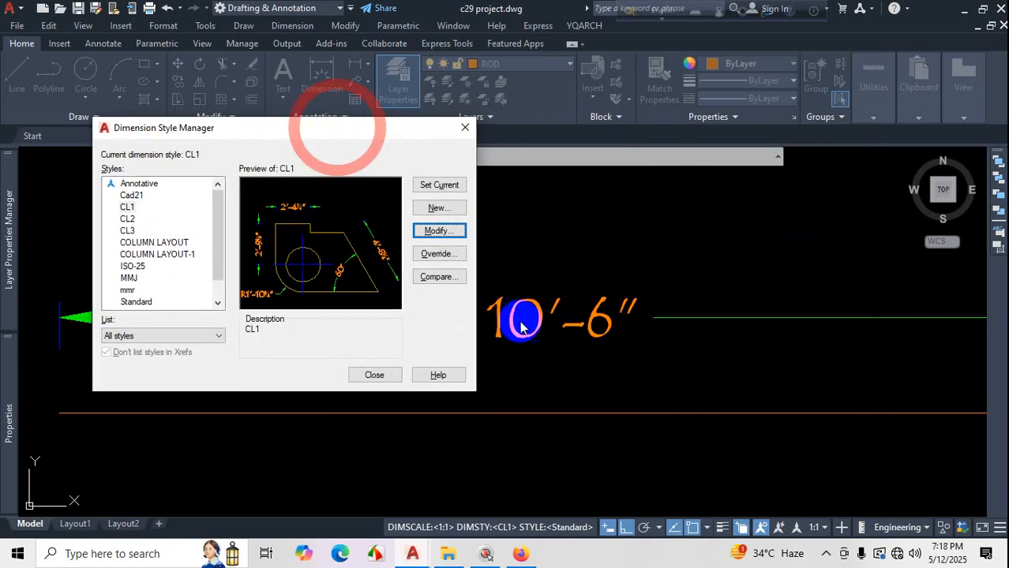
left_click(377, 374)
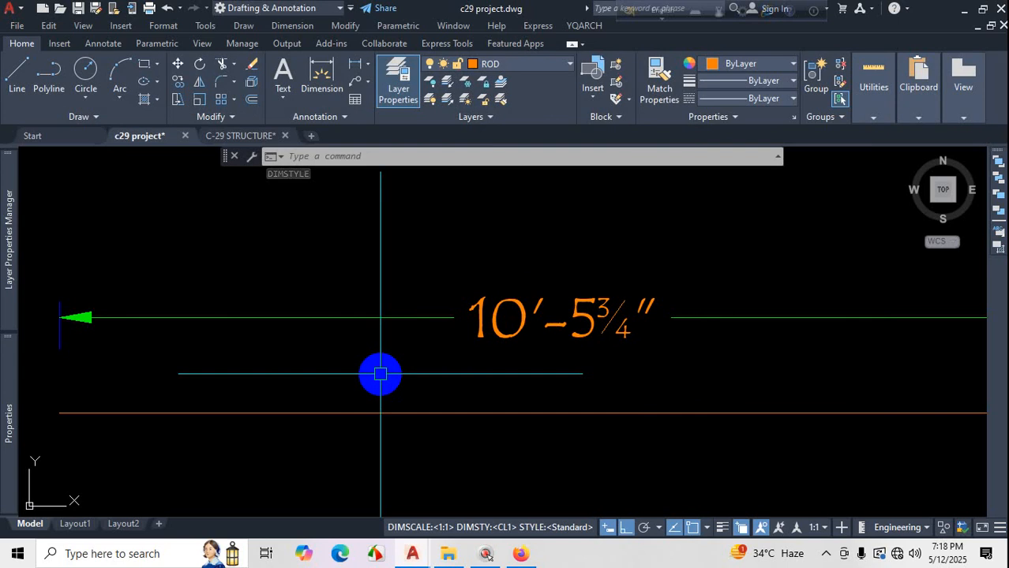
Switch the linear unit format of the CL1 dimension style to Engineering with a precision of 0'-0".
scroll(473, 415, "down", 2)
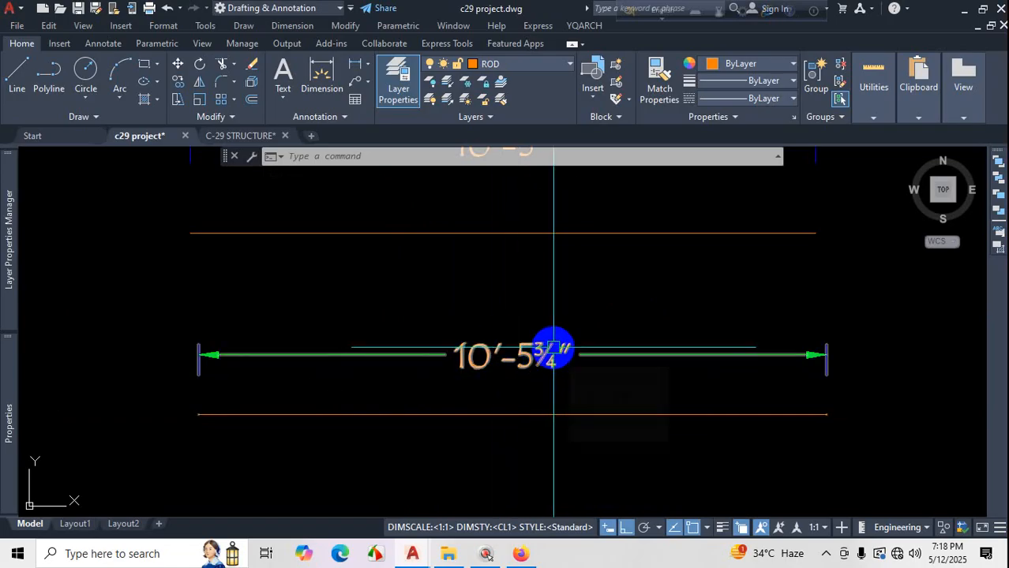
scroll(545, 359, "down", 4)
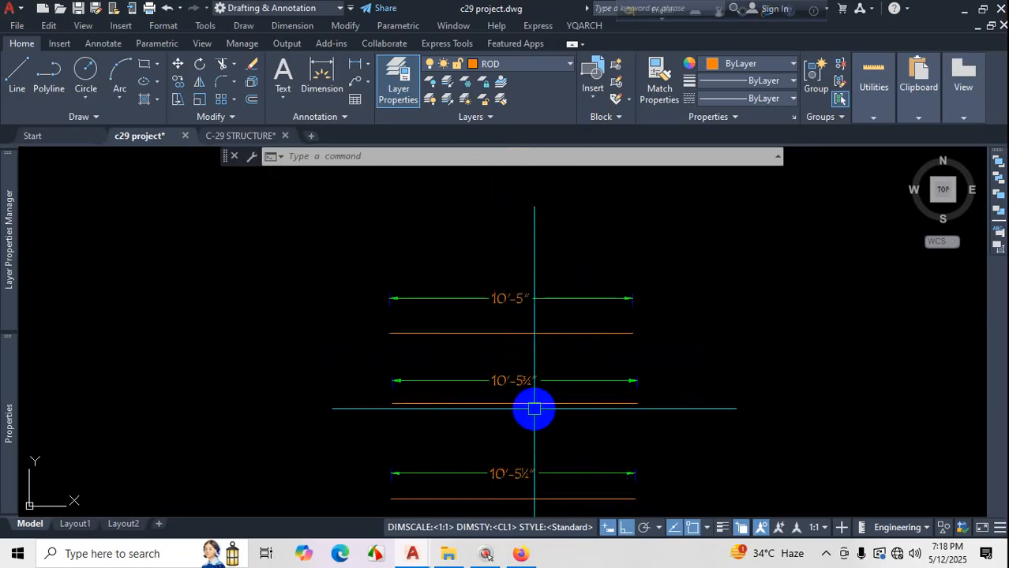
scroll(534, 409, "up", 2)
type("d")
key("Return")
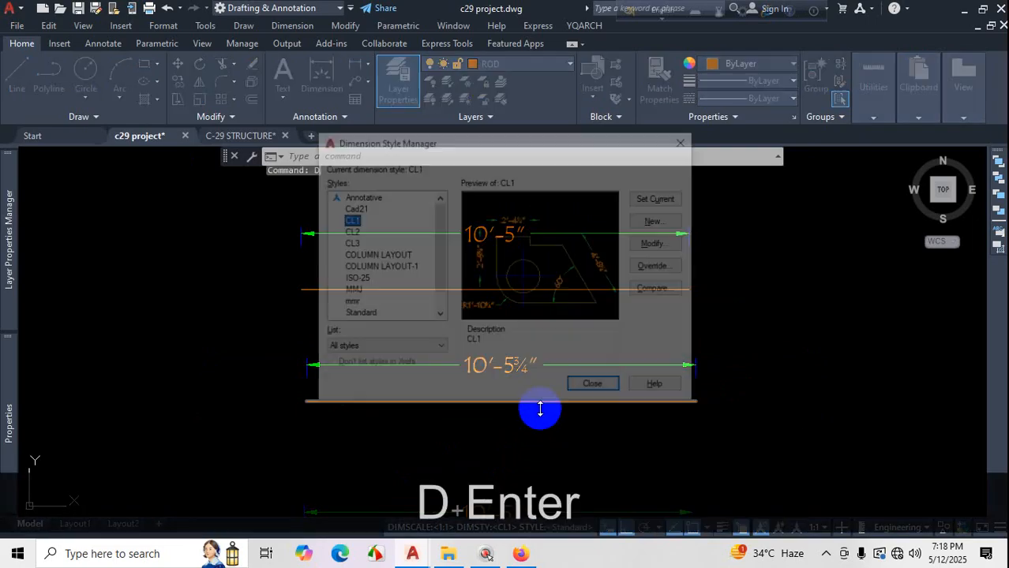
left_click(652, 244)
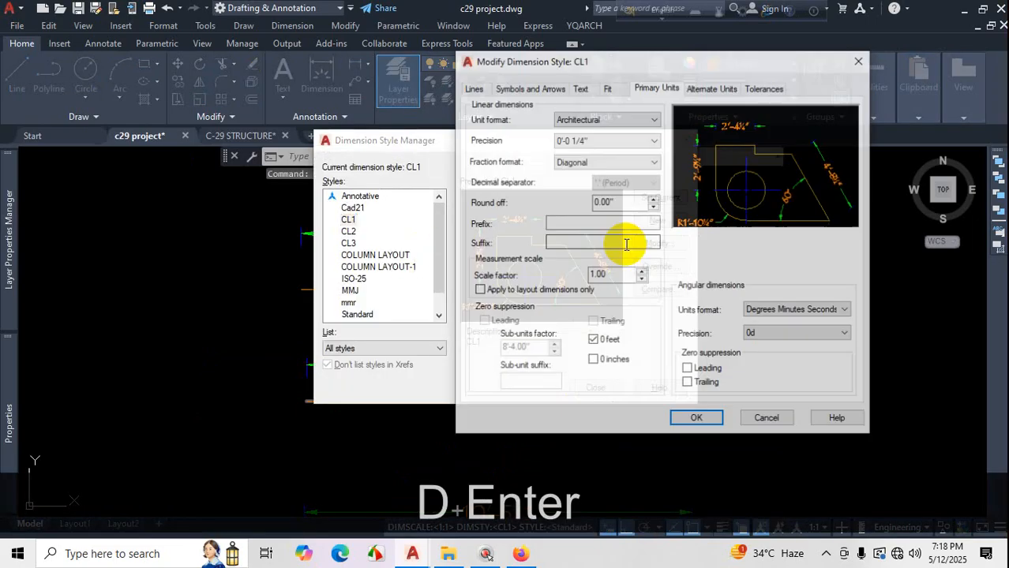
left_click(826, 557)
left_click(805, 527)
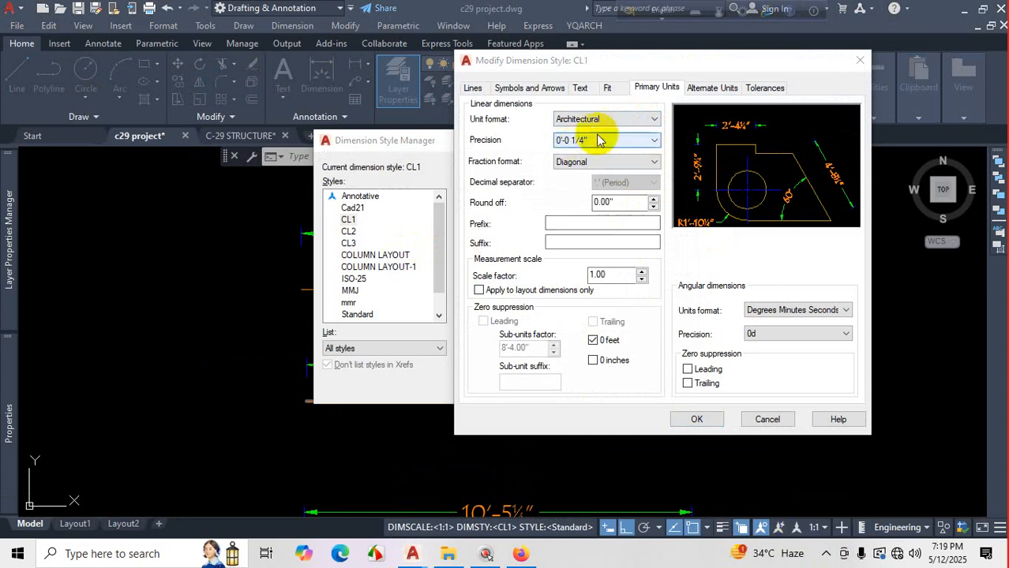
left_click(599, 119)
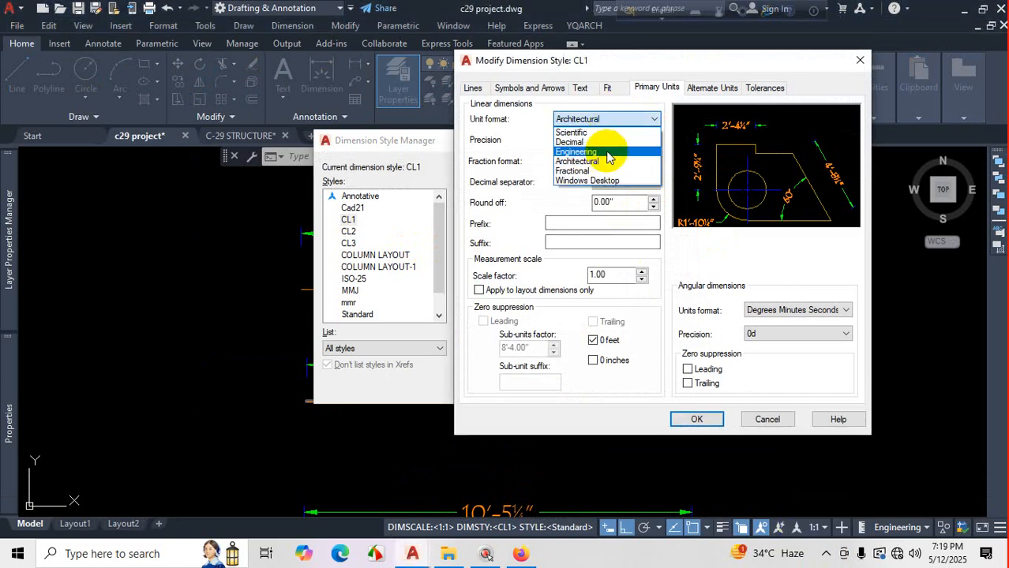
left_click(606, 153)
left_click(581, 150)
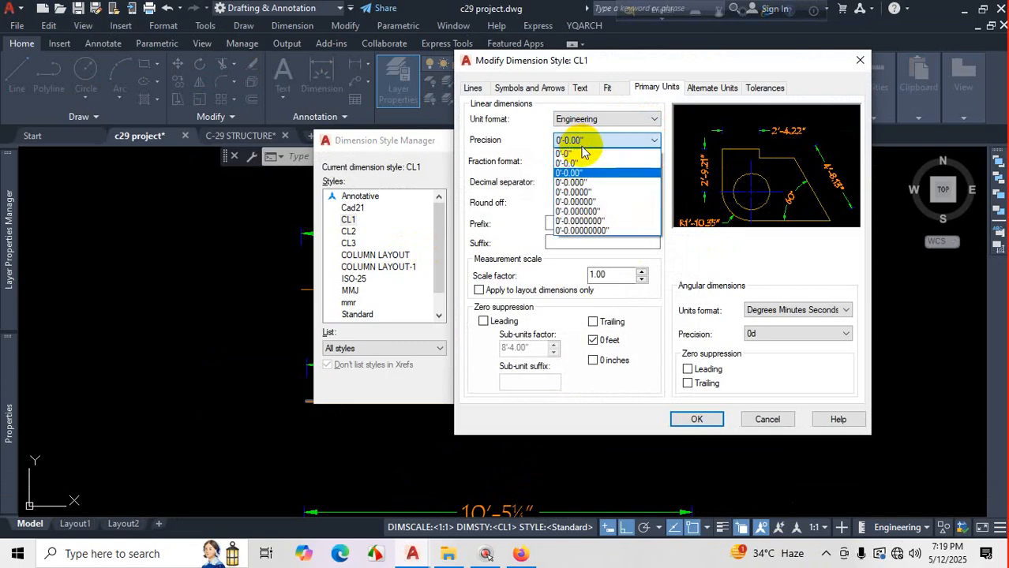
left_click(581, 155)
left_click(698, 421)
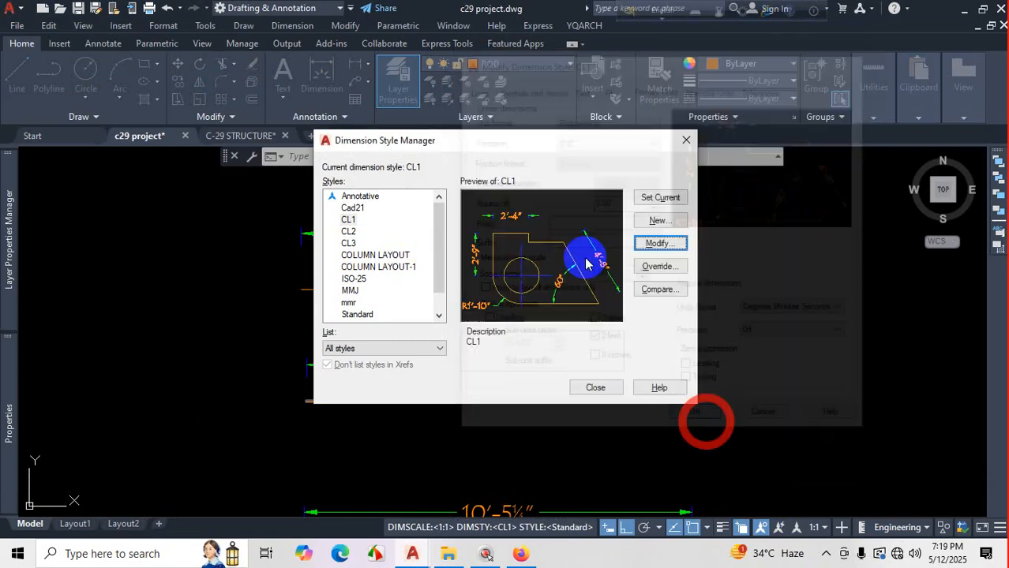
left_click_drag(536, 142, 246, 173)
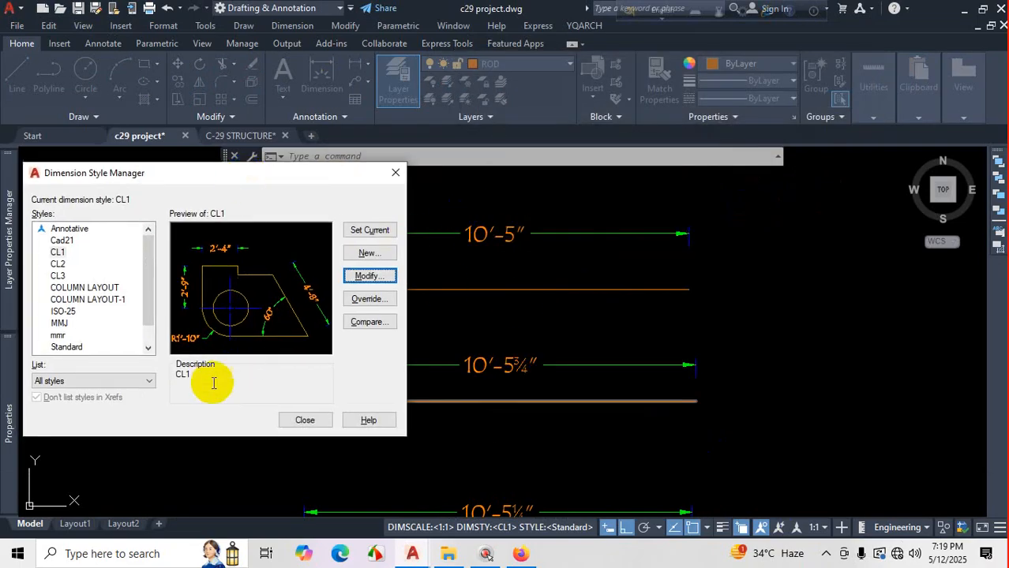
left_click(304, 420)
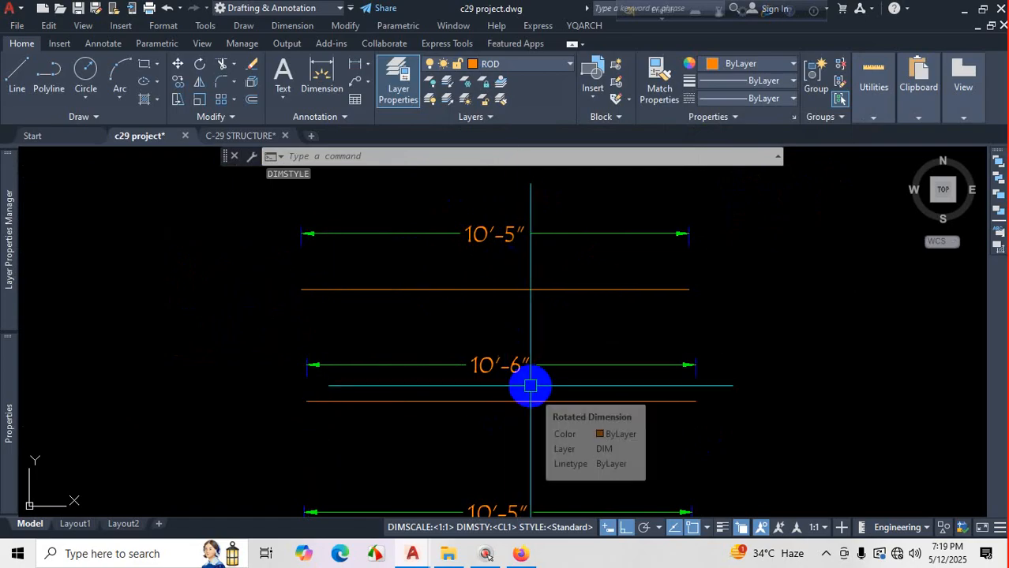
Set the linear precision of the CL1 dimension style to 0'-0.0" and return to the drawing.
type("d")
key("Return")
left_click(659, 243)
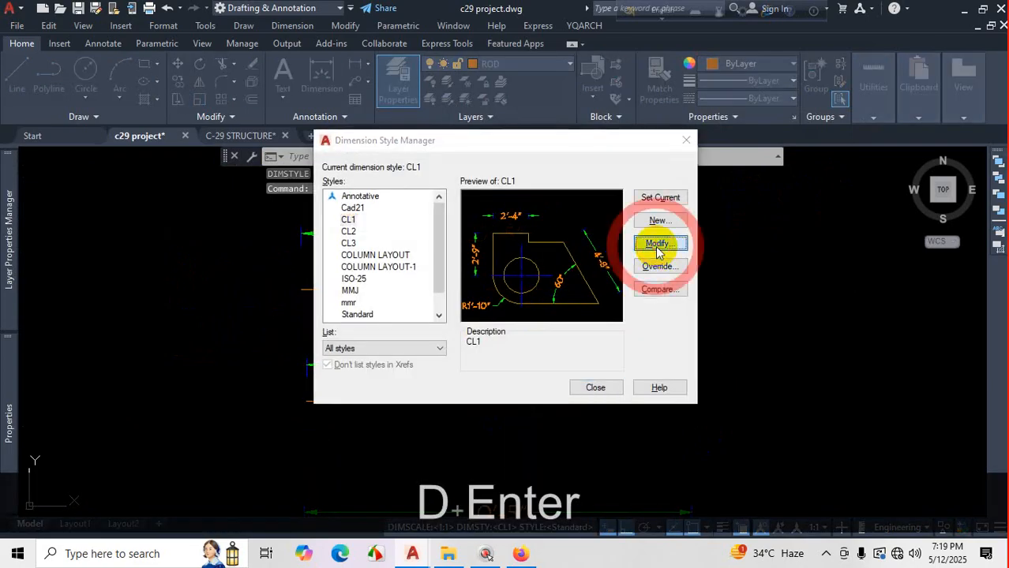
left_click(608, 141)
left_click(588, 153)
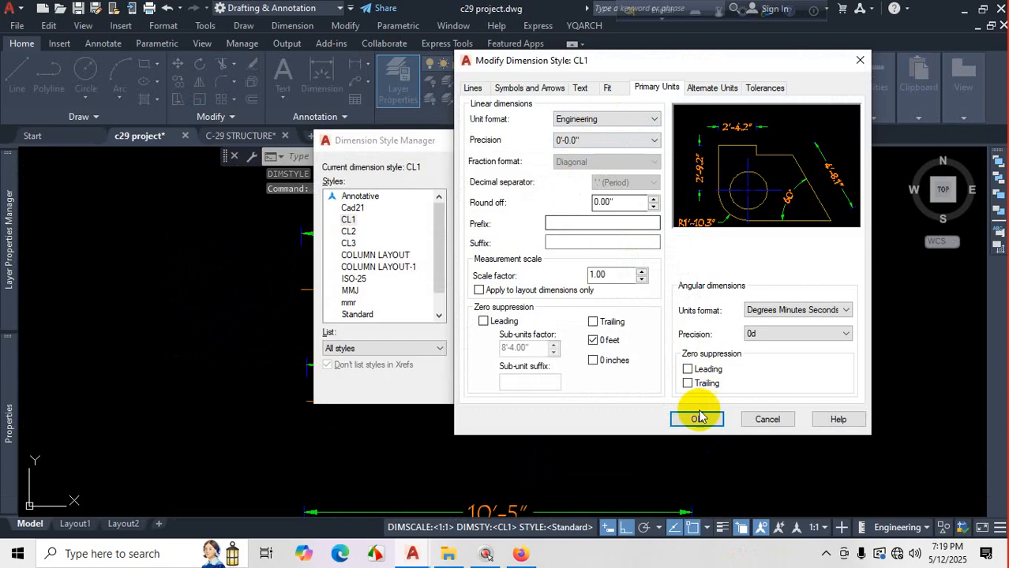
left_click(696, 419)
left_click_drag(579, 149, 310, 176)
left_click(330, 415)
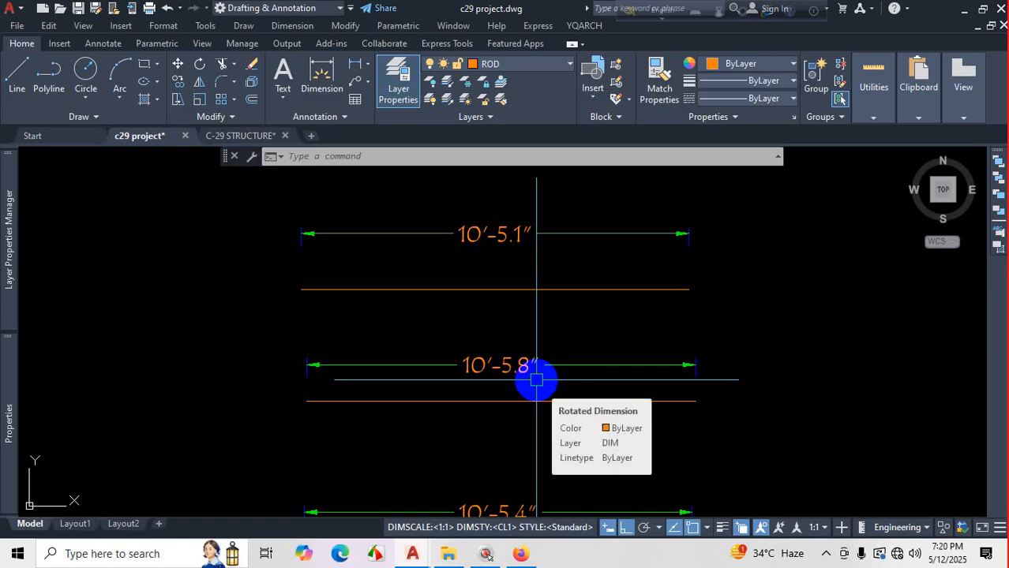
Modify the CL1 dimension style to use the Architectural linear unit format with a precision of 0'-0 1/4".
type("d")
key("Return")
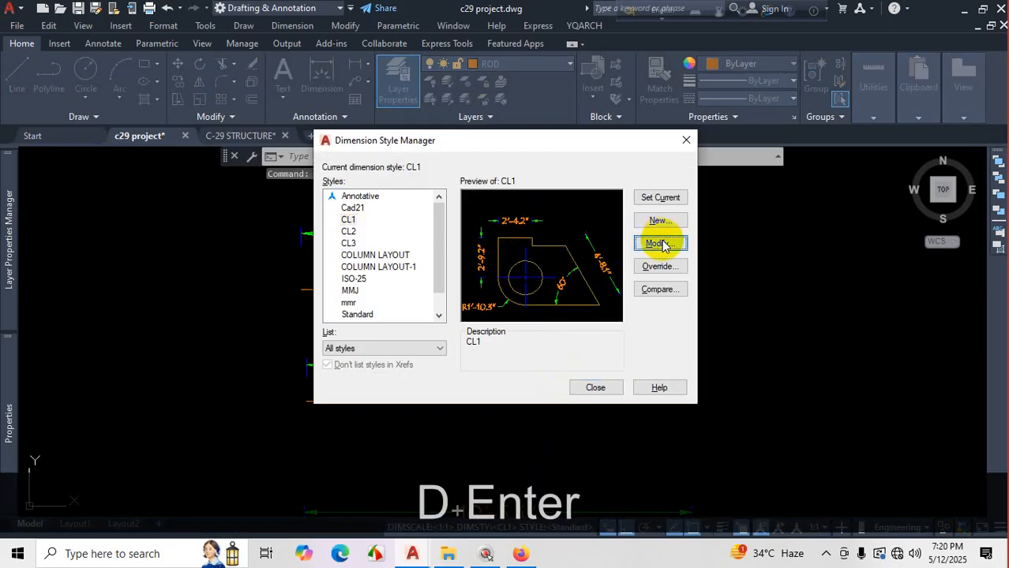
left_click(660, 243)
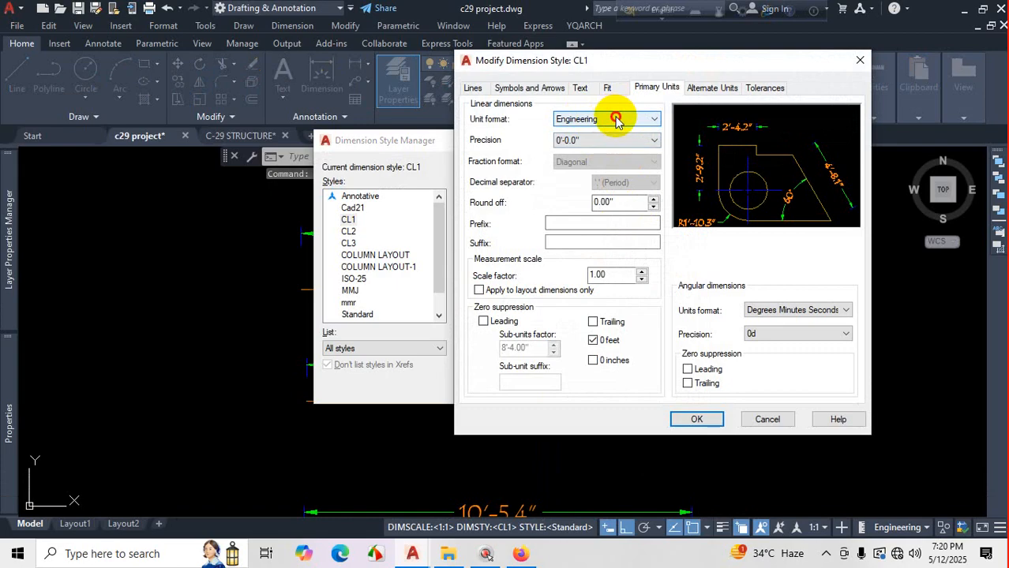
left_click(616, 118)
left_click(598, 162)
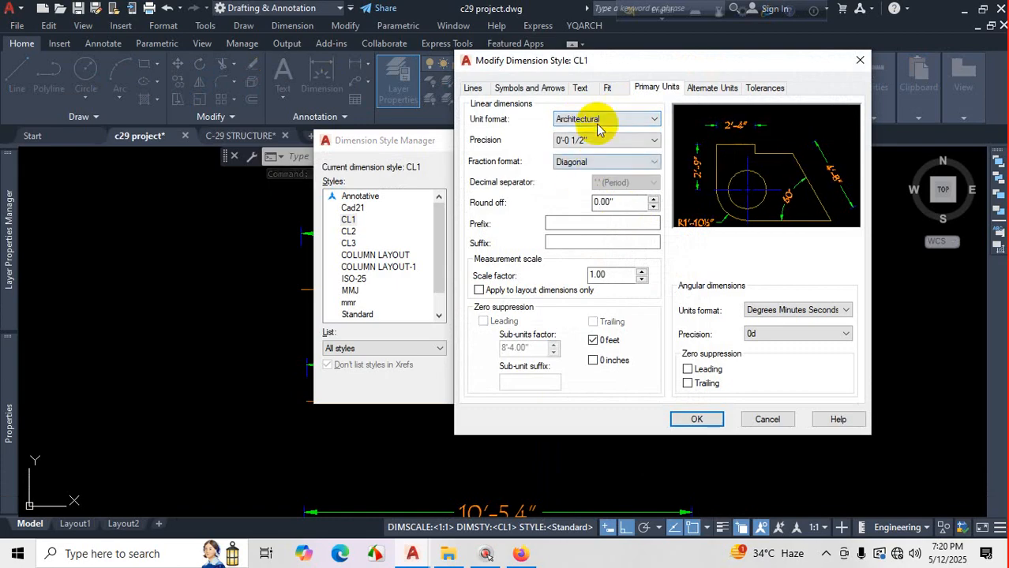
left_click(597, 139)
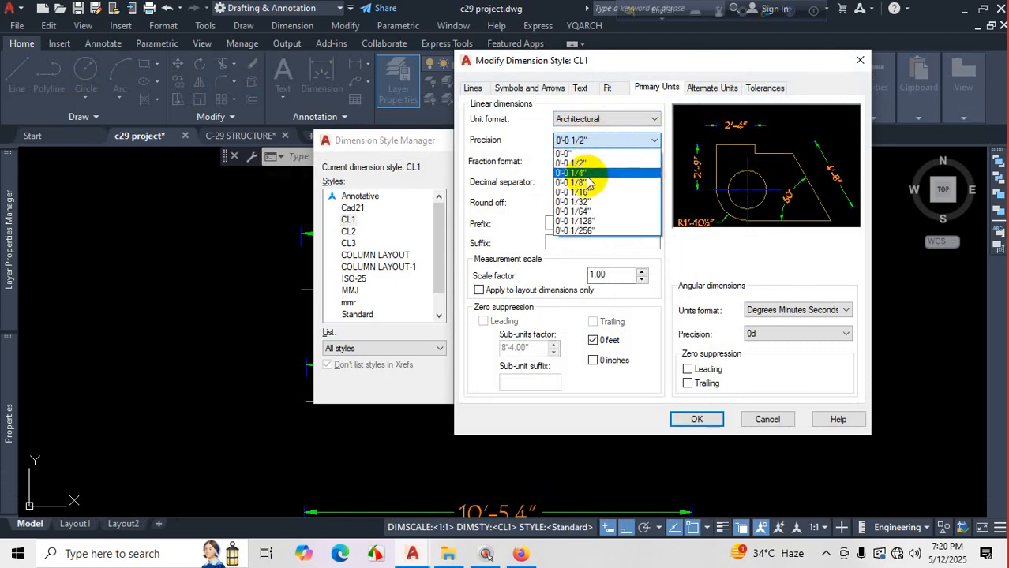
left_click(592, 172)
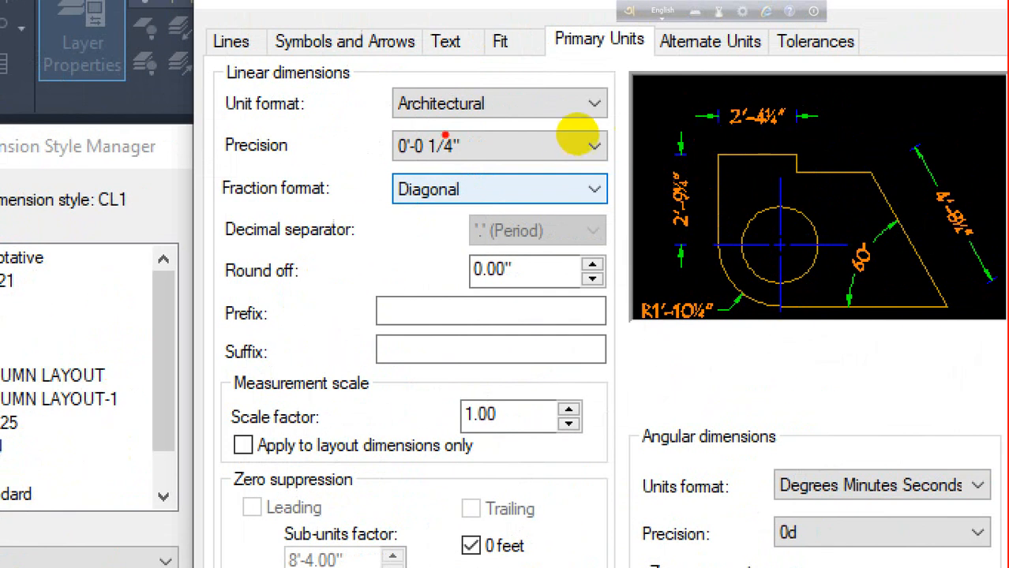
left_click_drag(534, 145, 656, 144)
mouse_move(589, 71)
left_mouse_down()
mouse_move(590, 135)
mouse_move(618, 183)
left_mouse_up()
left_click_drag(624, 159, 620, 239)
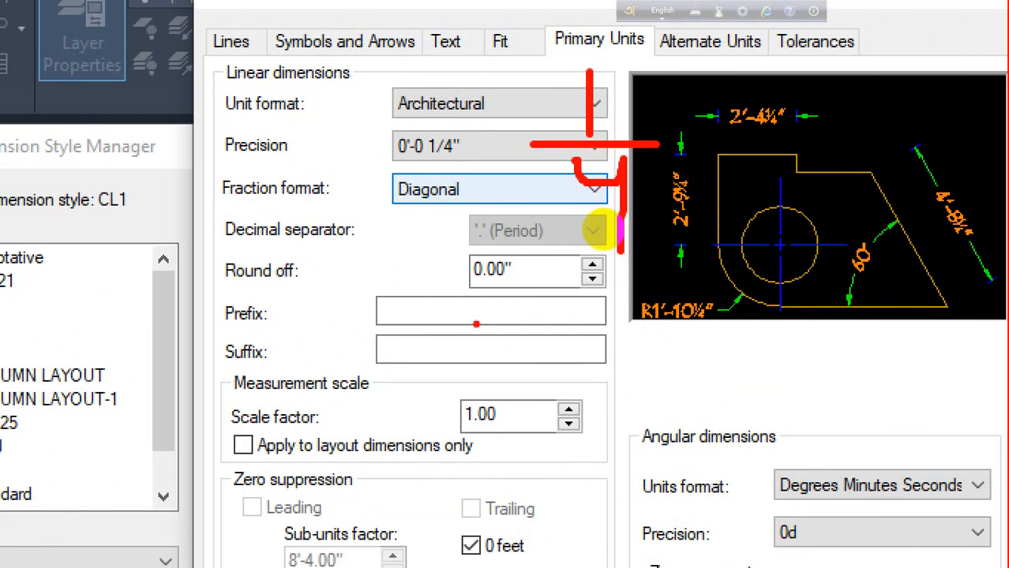
left_click_drag(473, 220, 424, 341)
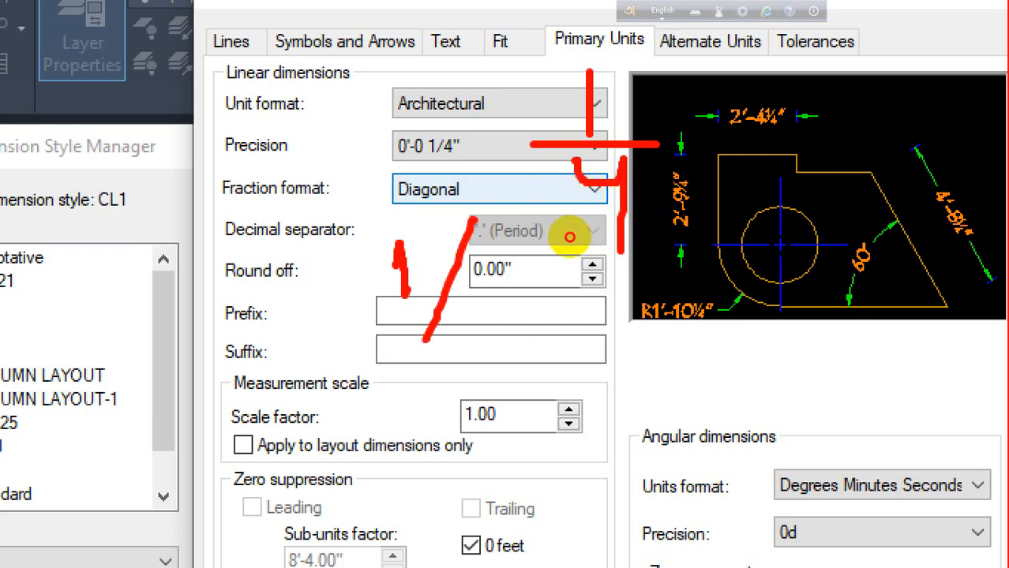
left_click_drag(482, 258, 529, 362)
left_click_drag(332, 202, 378, 200)
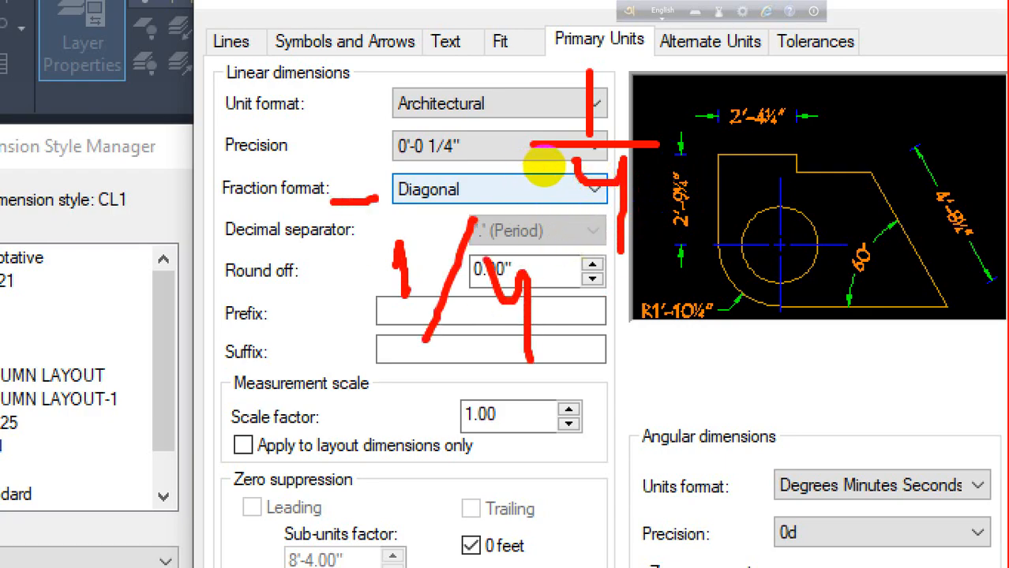
left_click(428, 164)
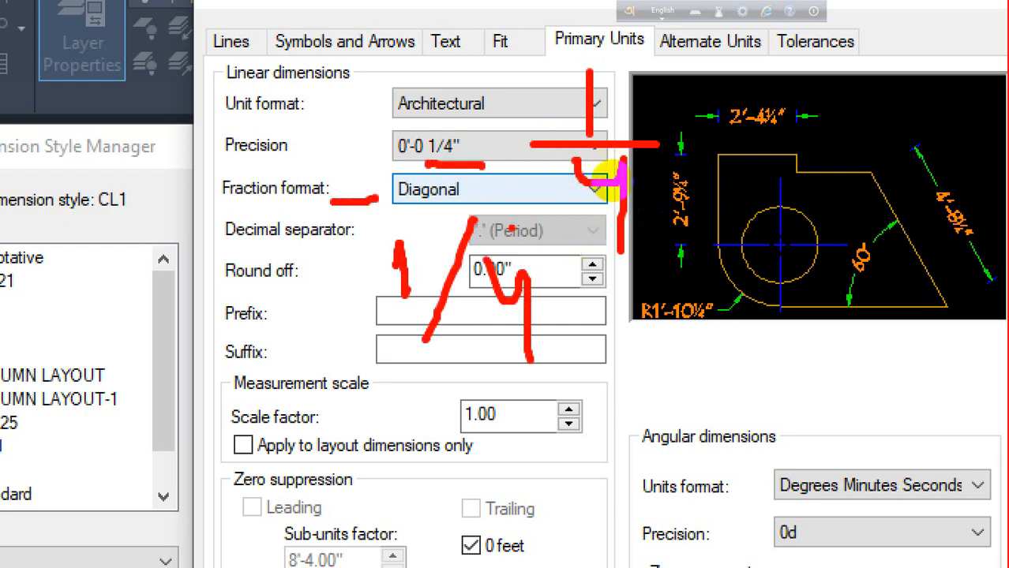
key("Escape")
Set the fraction format of the CL1 dimension style to Horizontal and inspect the middle dimension's text.
left_click(560, 190)
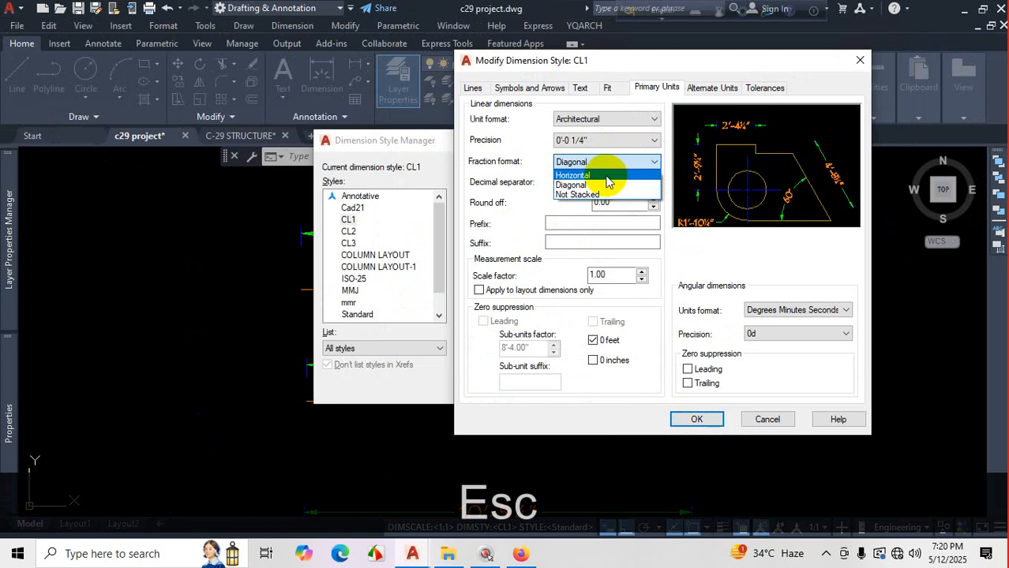
left_click(603, 175)
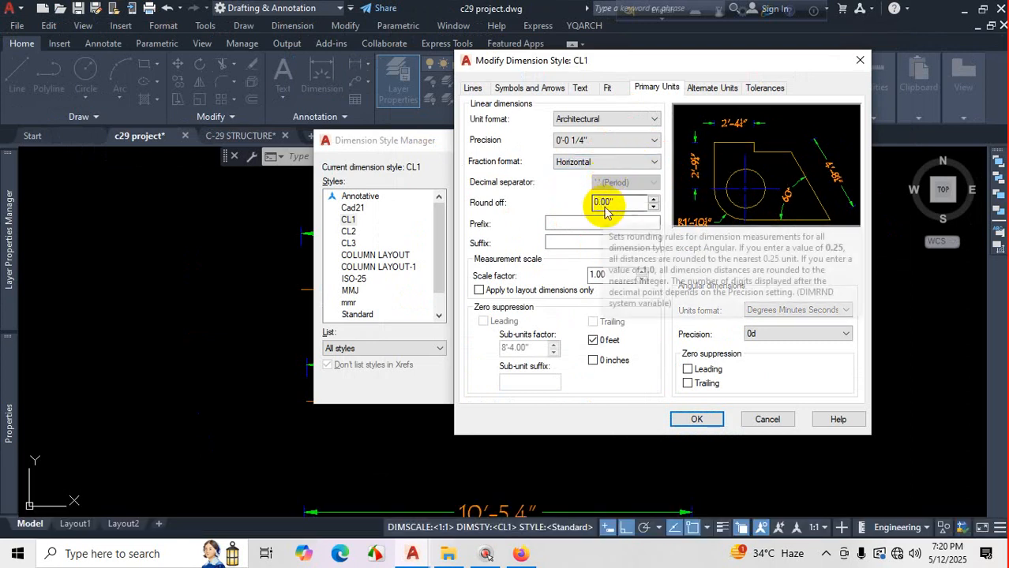
left_click(696, 419)
left_click(596, 388)
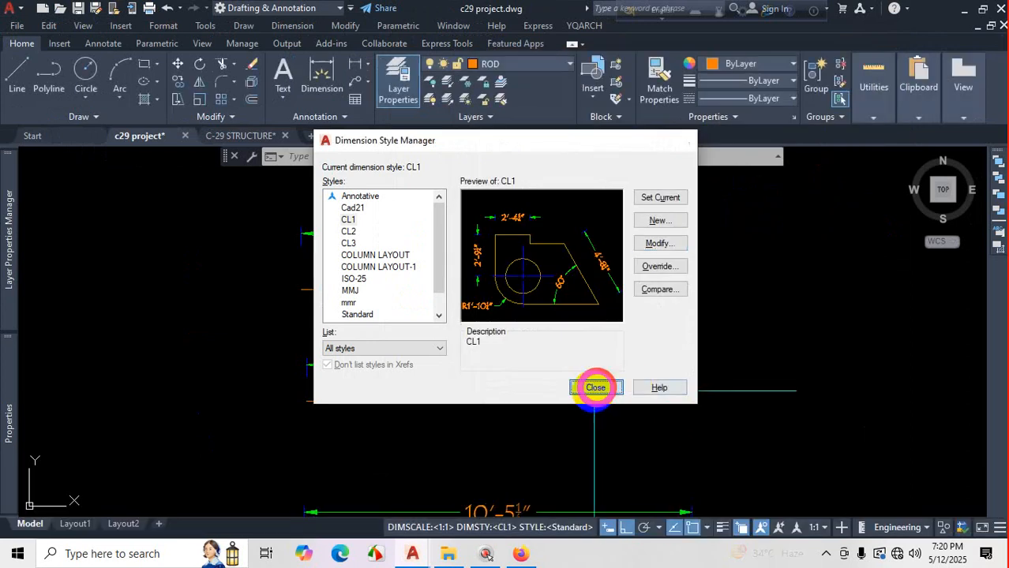
scroll(500, 396, "up", 5)
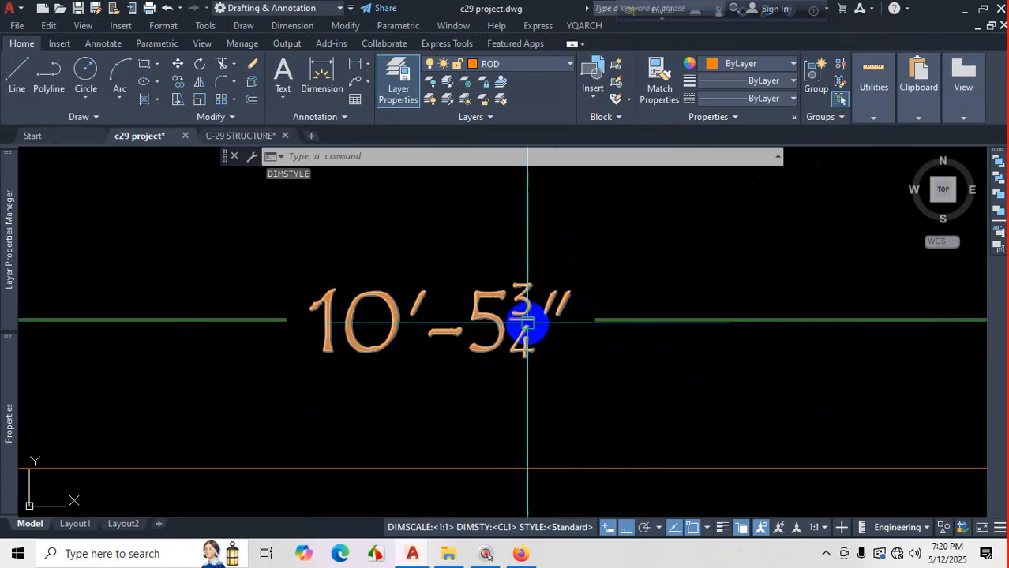
scroll(592, 374, "up", 3)
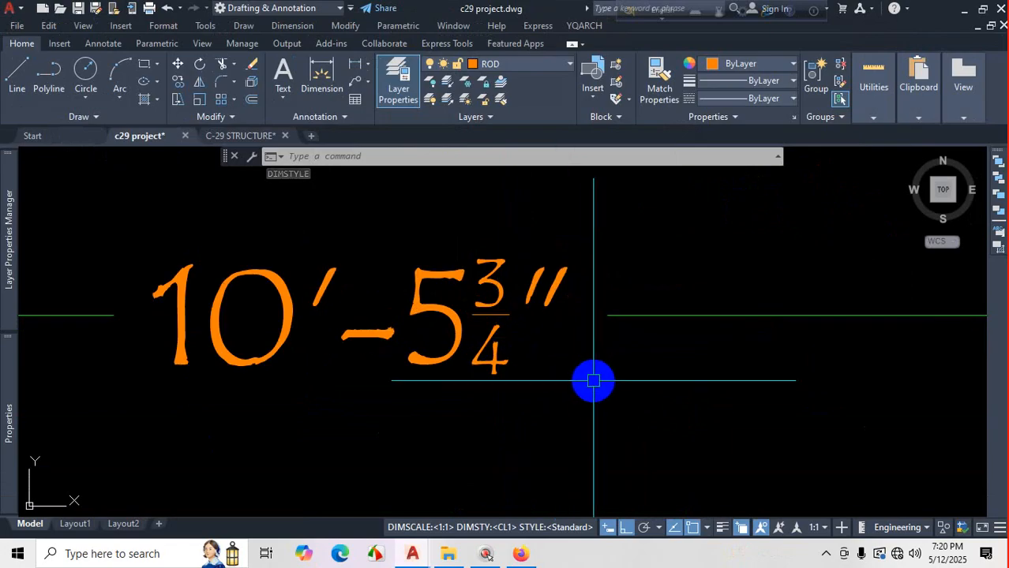
key("ctrl")
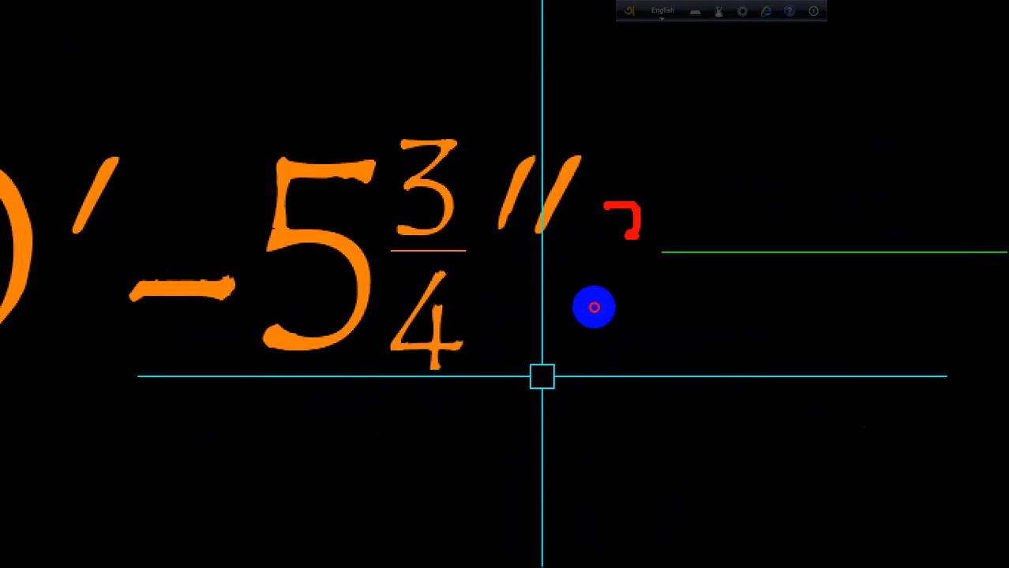
left_click_drag(633, 235, 629, 267)
mouse_move(740, 209)
left_mouse_down()
mouse_move(633, 325)
mouse_move(911, 371)
left_mouse_up()
key("Escape")
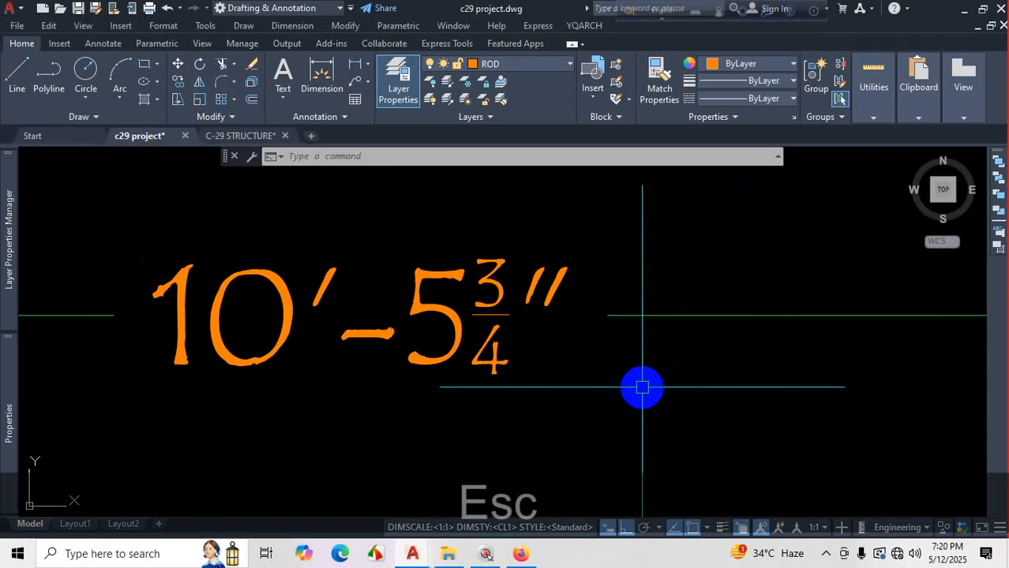
Set the fraction format of the CL1 dimension style to Diagonal and inspect the dimension text in the drawing.
type("D")
key("Return")
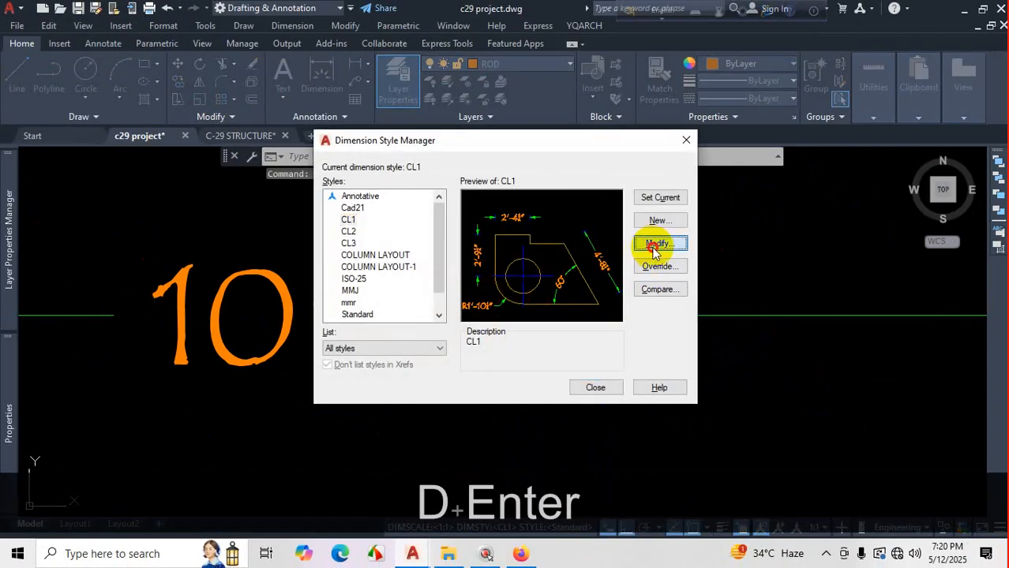
left_click(637, 243)
left_click(652, 161)
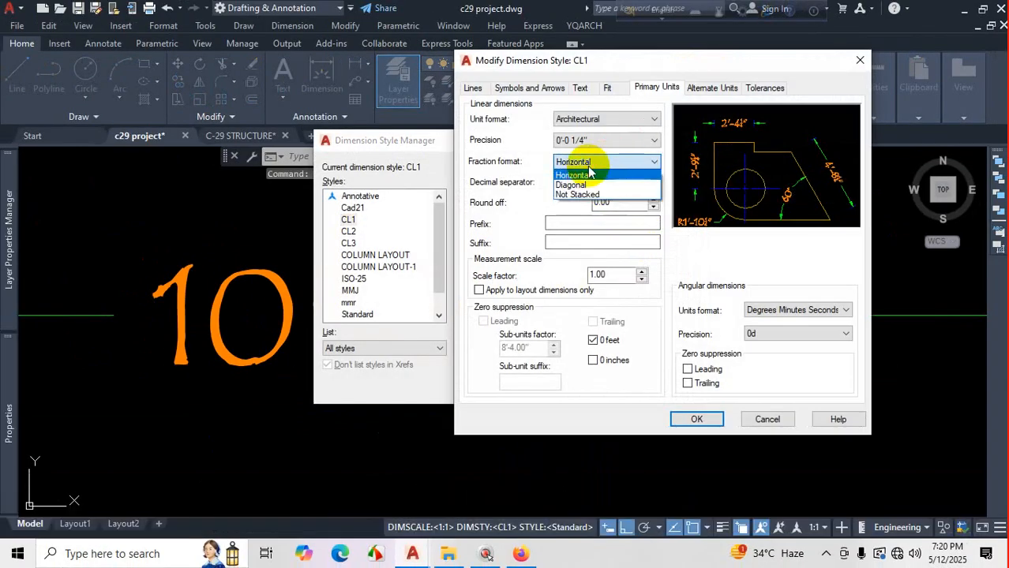
left_click(571, 185)
left_click(691, 419)
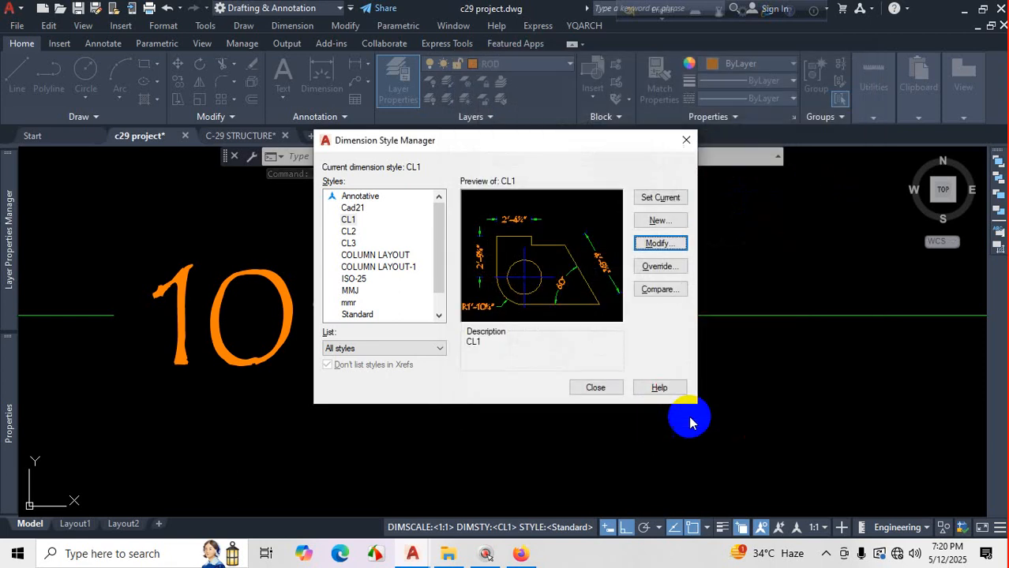
left_click(601, 388)
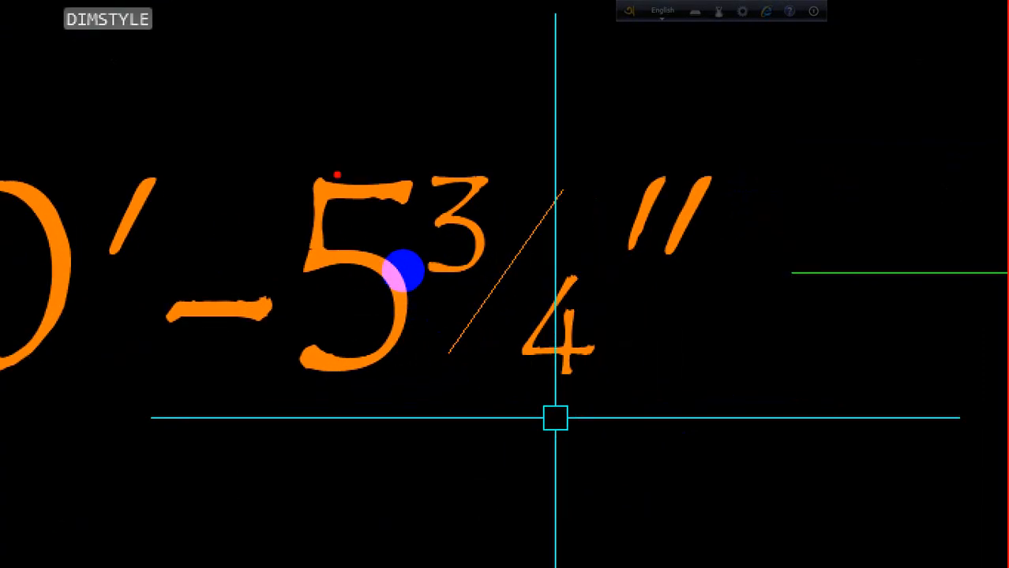
mouse_move(397, 261)
left_mouse_down()
mouse_move(408, 370)
mouse_move(419, 271)
mouse_move(466, 252)
mouse_move(455, 318)
mouse_move(471, 263)
left_mouse_up()
key("ctrl+1")
key("Escape")
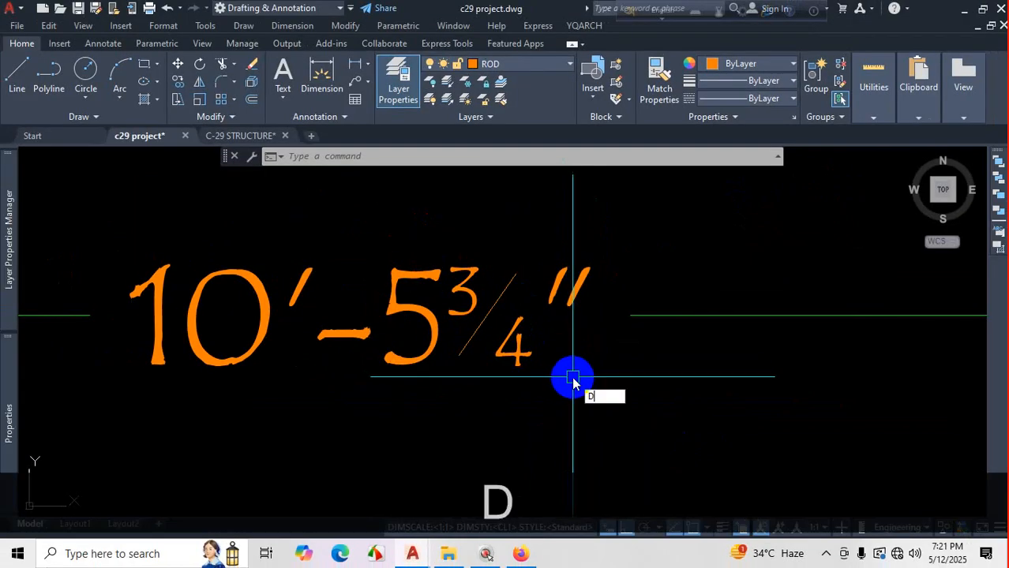
Set the fraction height scale of the CL1 dimension style to 1 and check the fraction size in the drawing.
type("D")
key("Return")
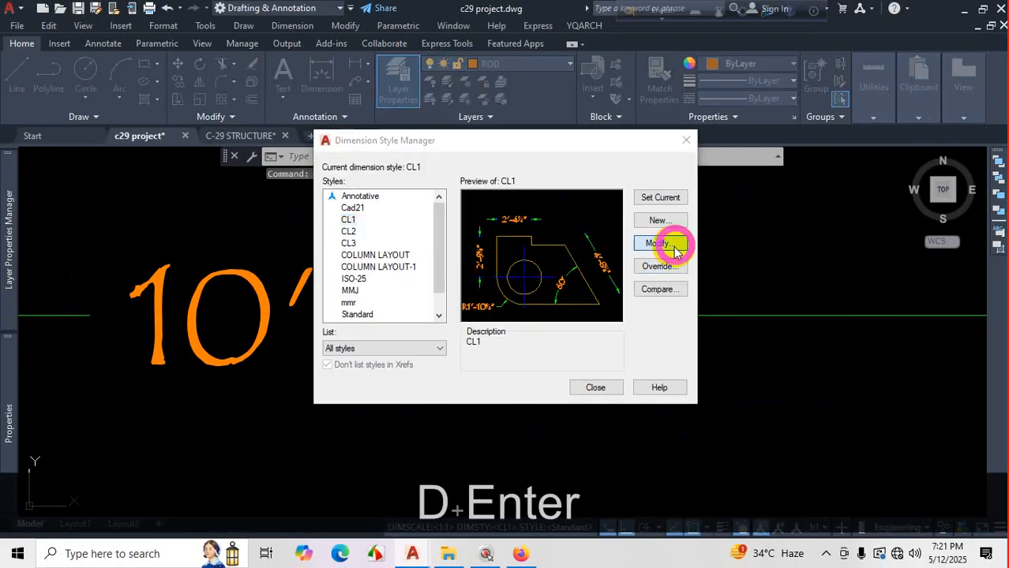
left_click(659, 243)
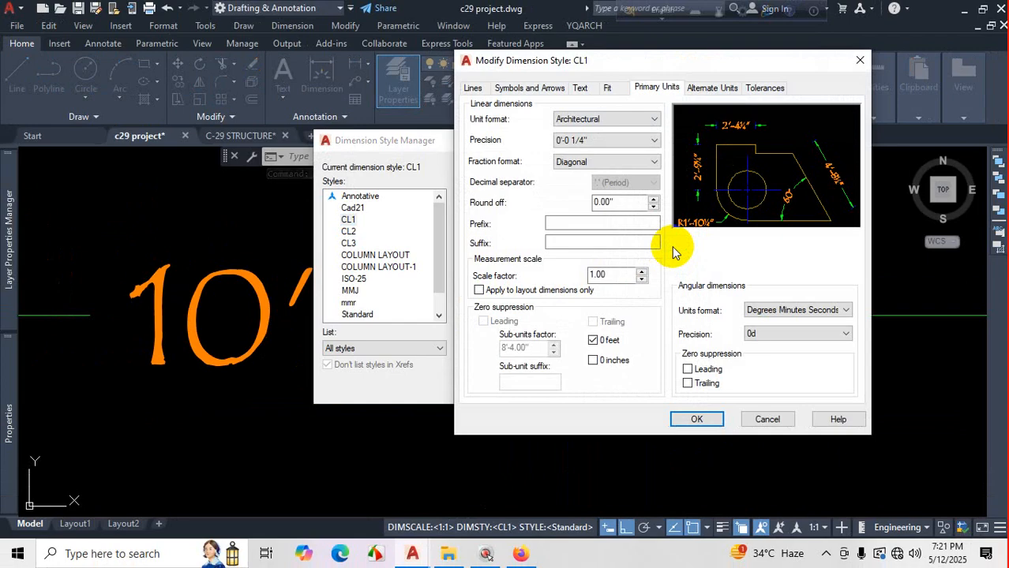
left_click(579, 88)
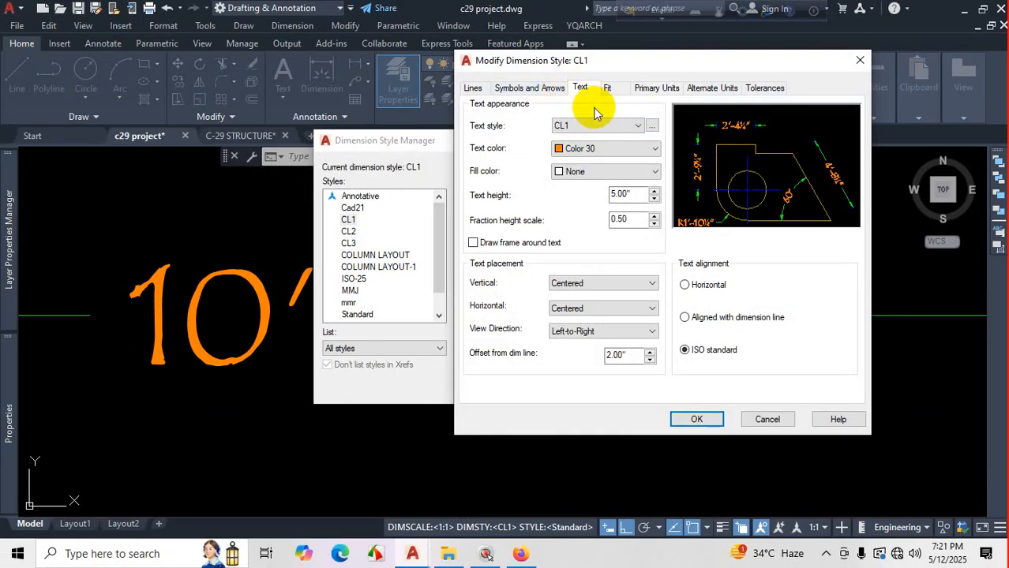
key("ctrl+1")
left_click(480, 228)
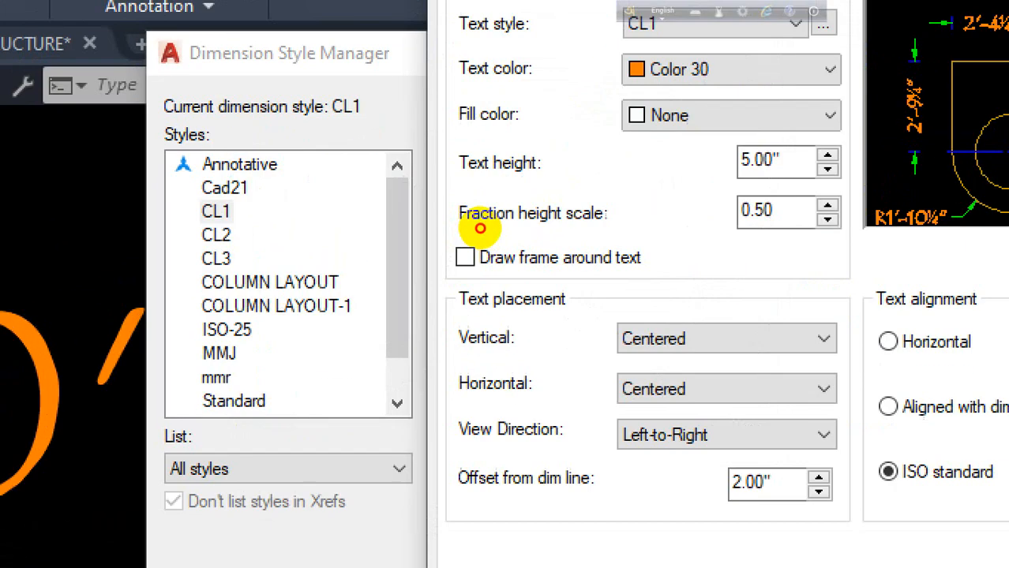
left_click_drag(447, 244, 536, 243)
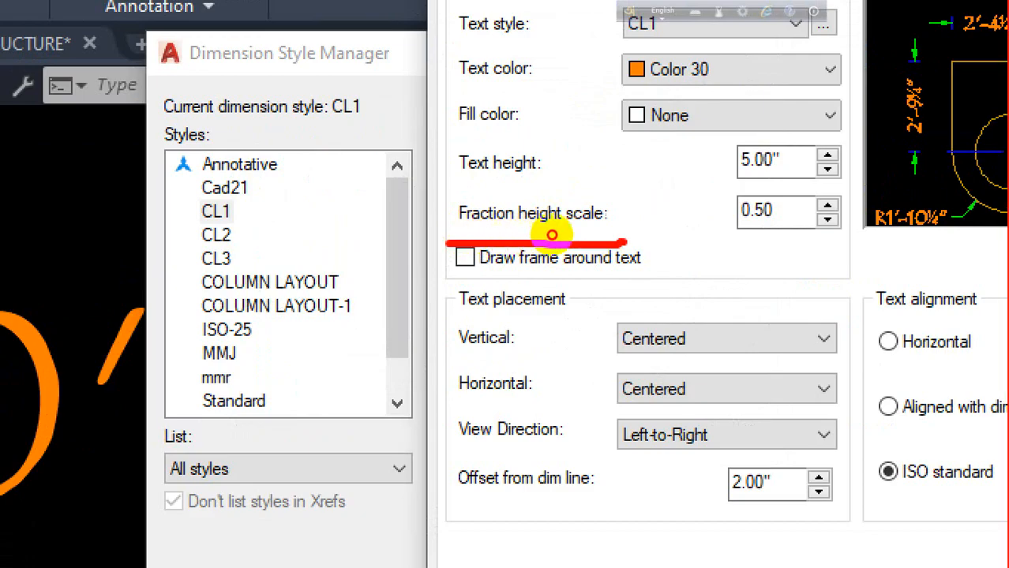
left_click_drag(544, 203, 476, 210)
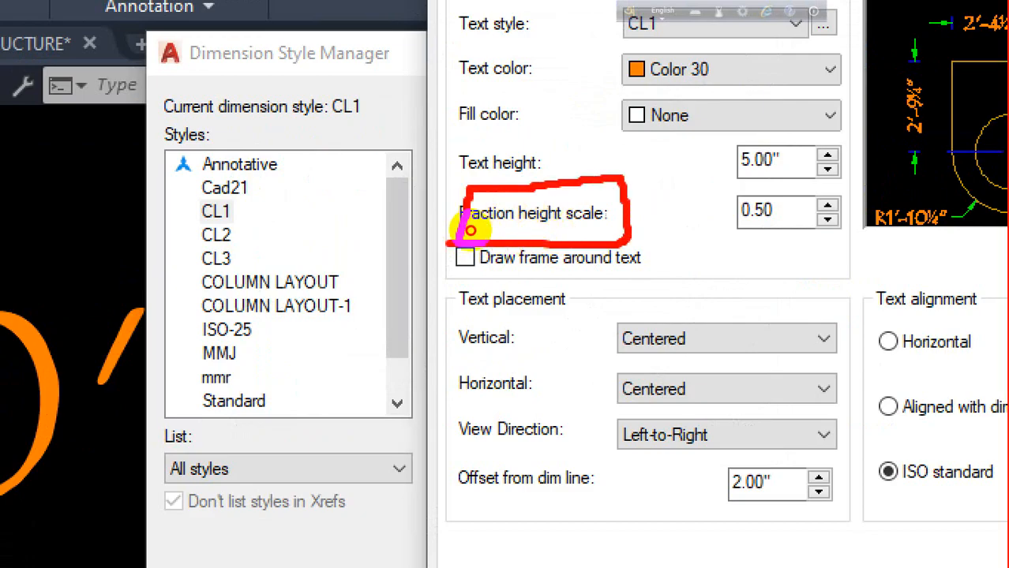
mouse_move(781, 179)
left_mouse_down()
mouse_move(760, 178)
mouse_move(807, 194)
left_mouse_up()
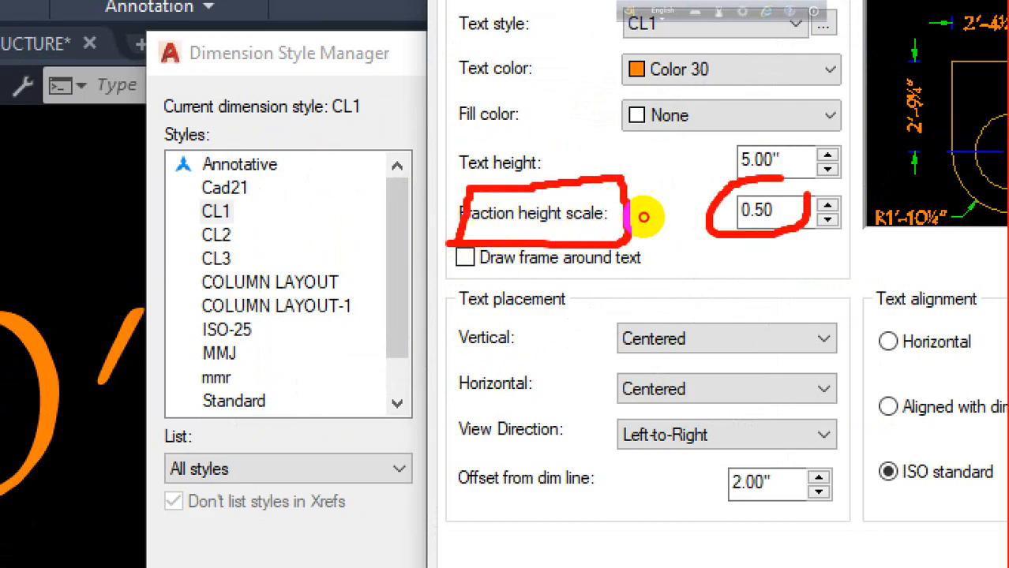
key("Escape")
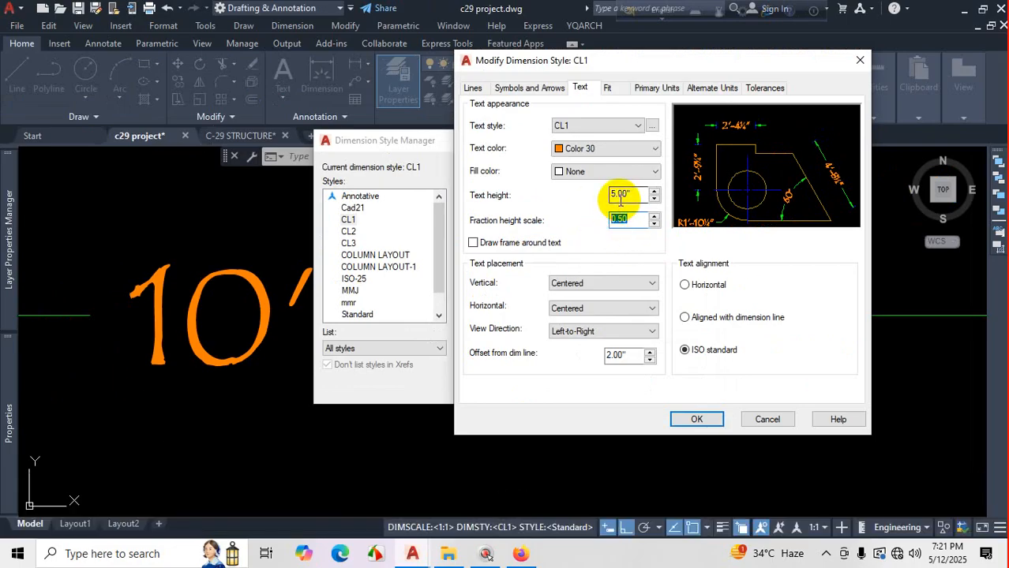
type("1")
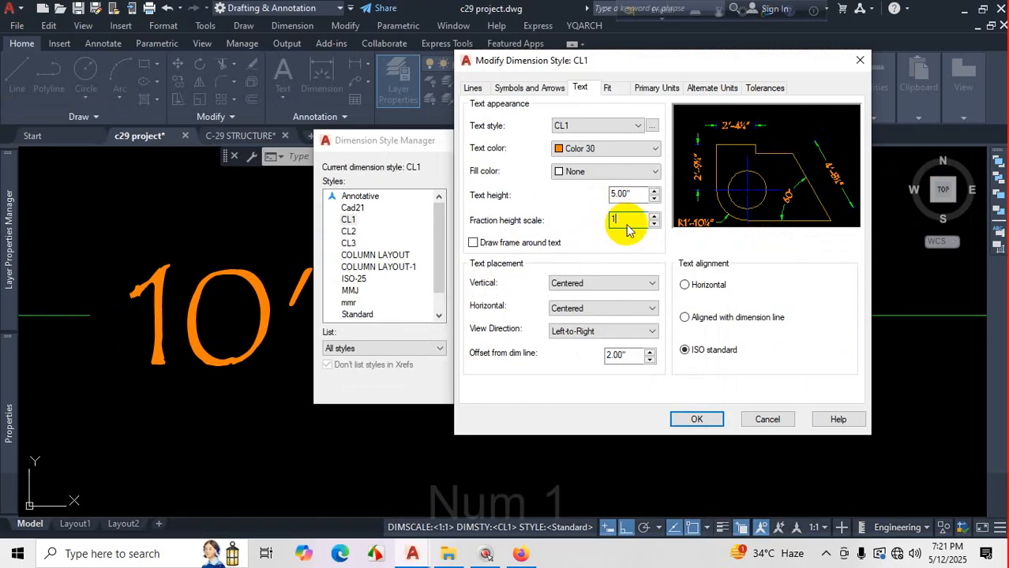
left_click(693, 419)
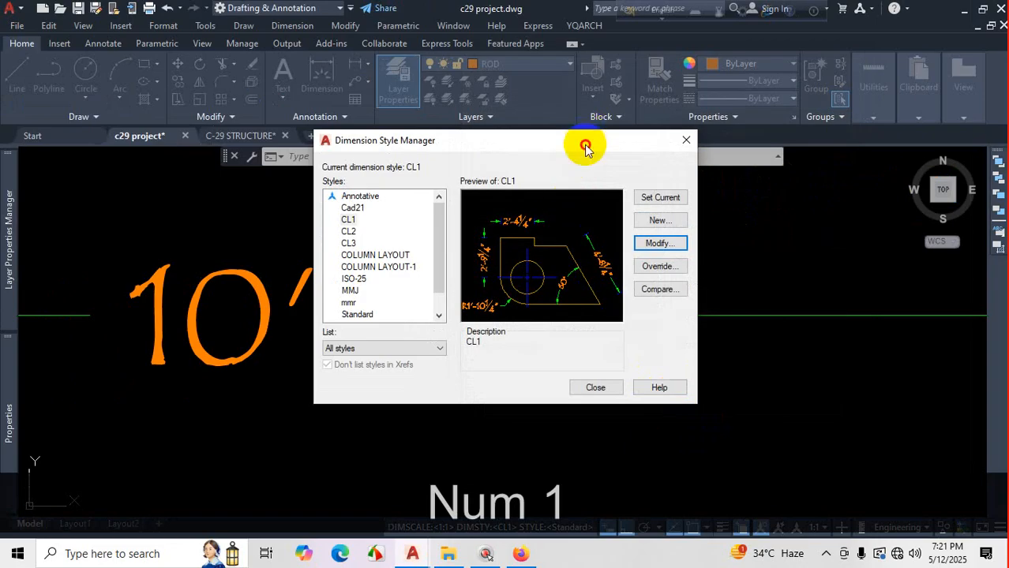
left_click_drag(585, 142, 884, 128)
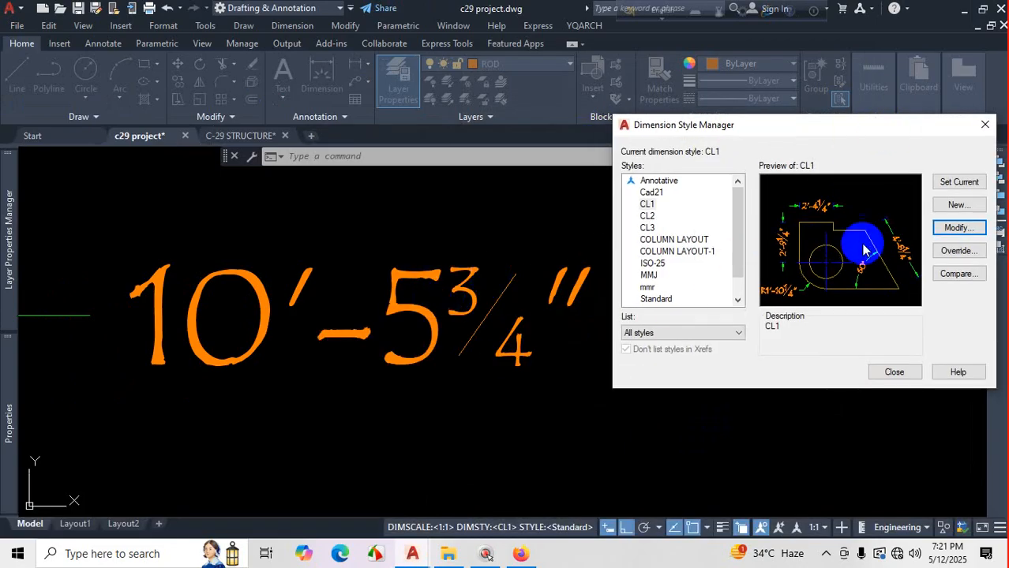
left_click(894, 372)
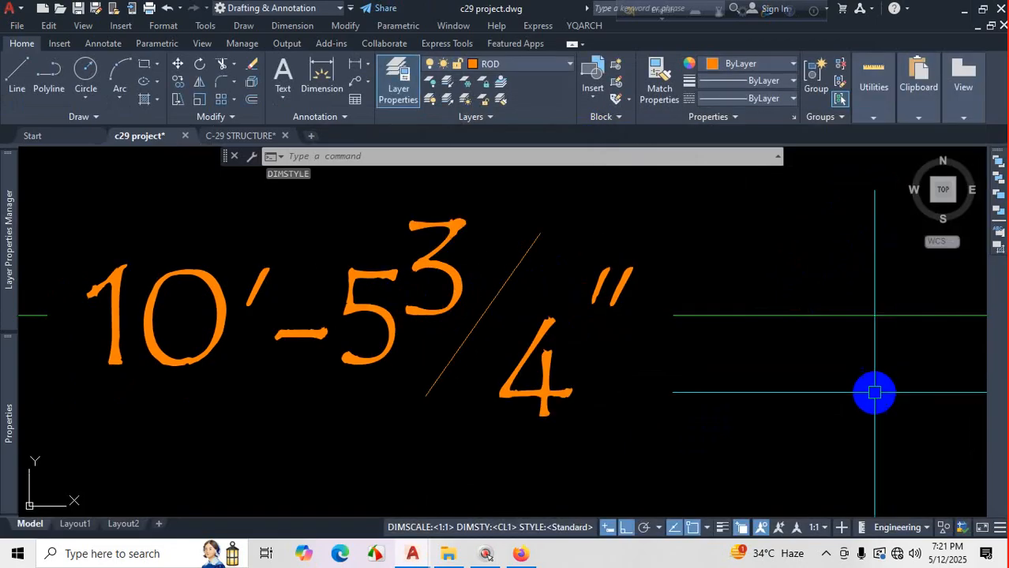
scroll(700, 378, "down", 4)
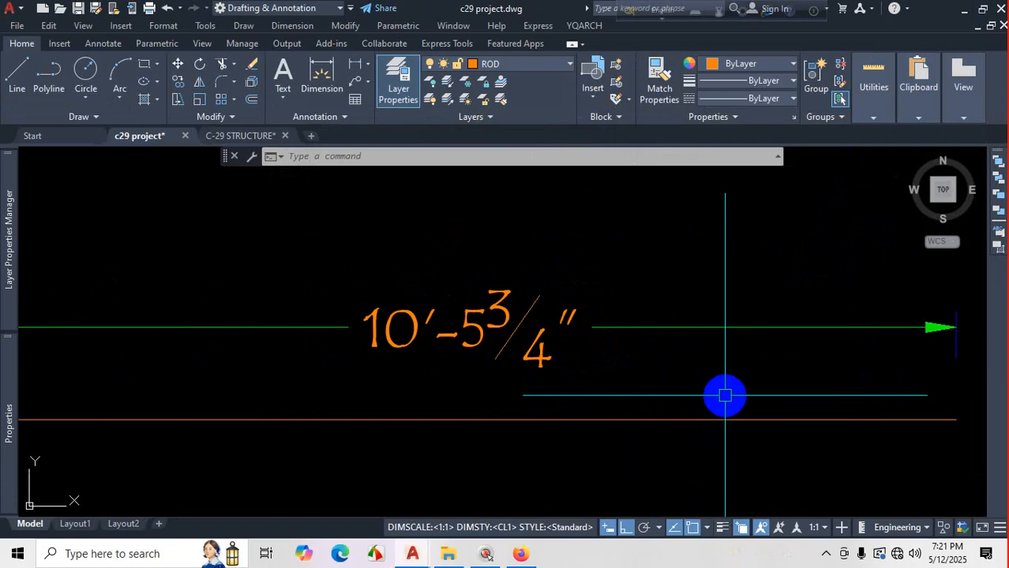
Set the fraction height scale of the CL1 dimension style to 0.5, make CL1 current and return to the drawing.
type("d")
key("Return")
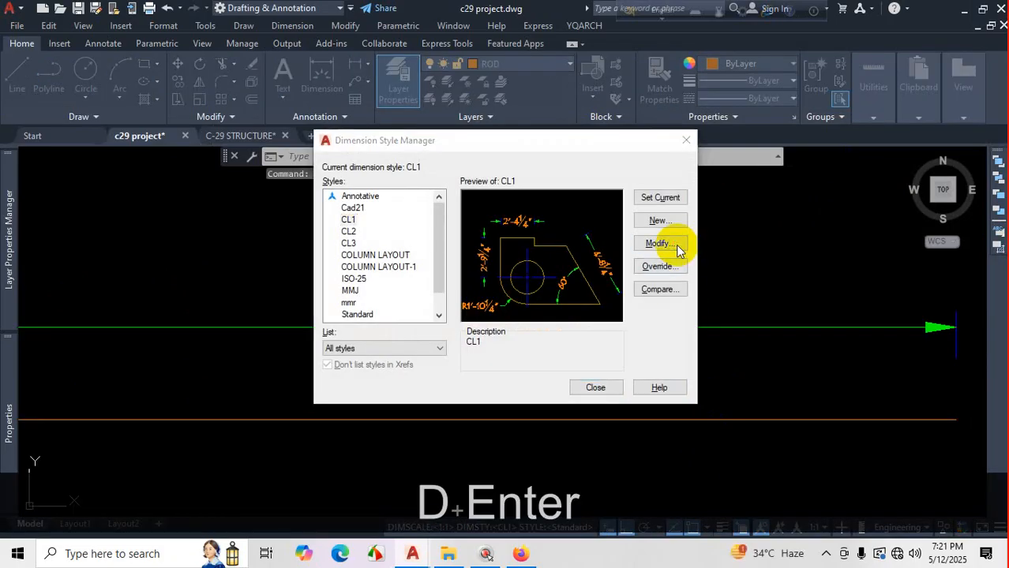
left_click(675, 246)
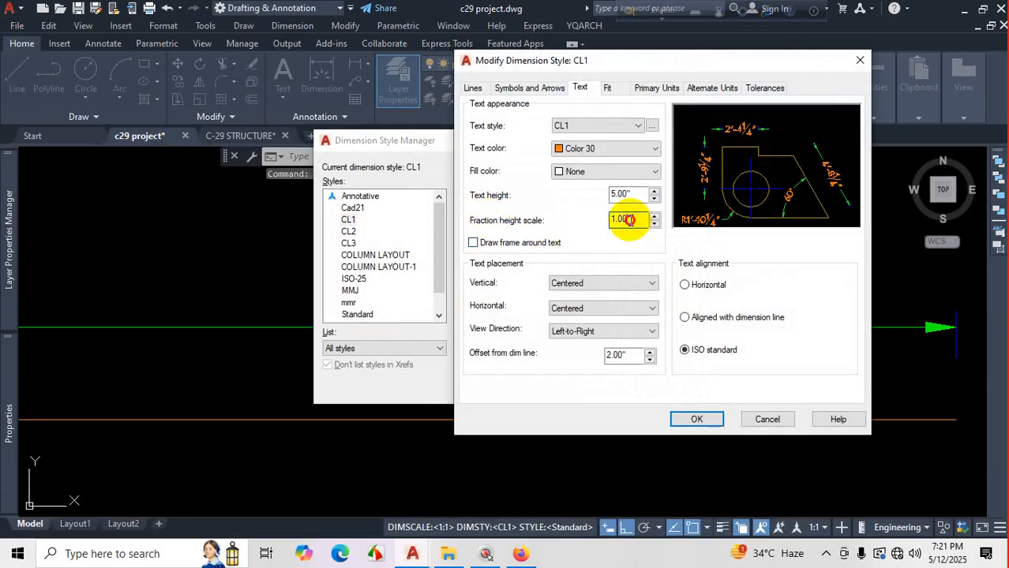
left_click_drag(630, 221, 602, 223)
type(".5")
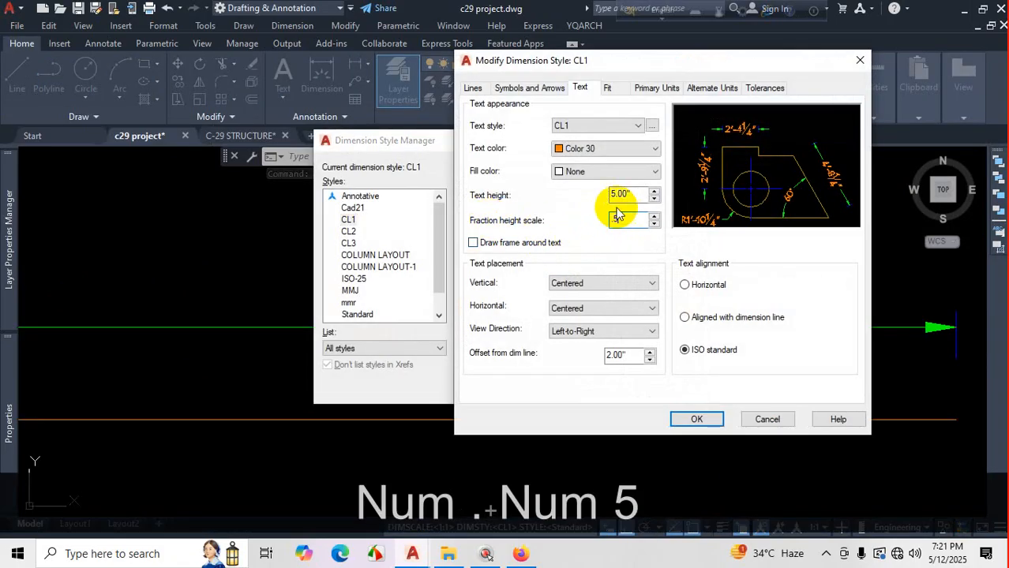
left_click(697, 418)
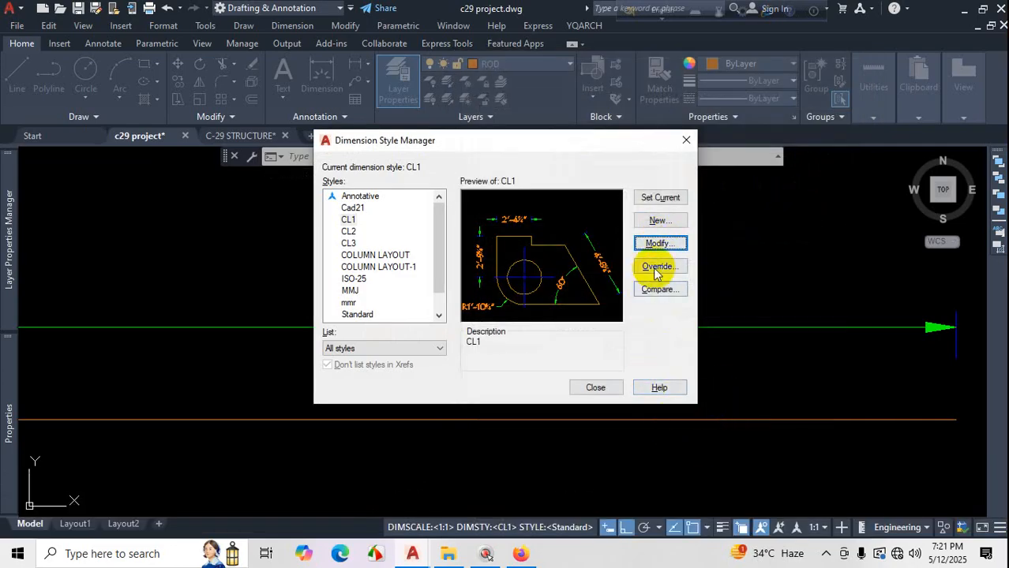
left_click(661, 199)
left_click(595, 387)
scroll(608, 421, "down", 7)
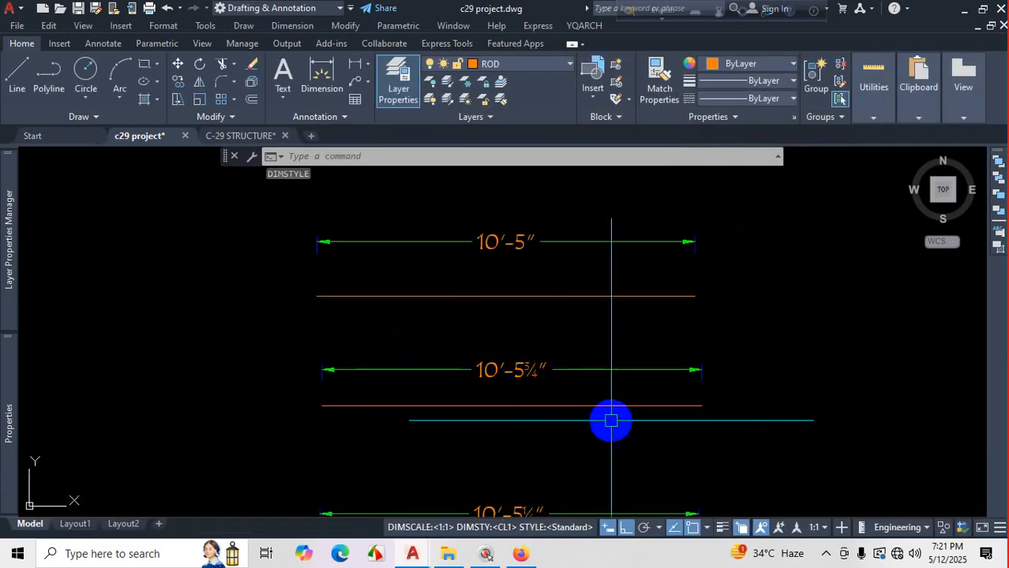
Turn off the 0 feet zero suppression for linear dimensions in the CL1 dimension style and return to the drawing.
scroll(611, 426, "up", 5)
scroll(611, 426, "down", 4)
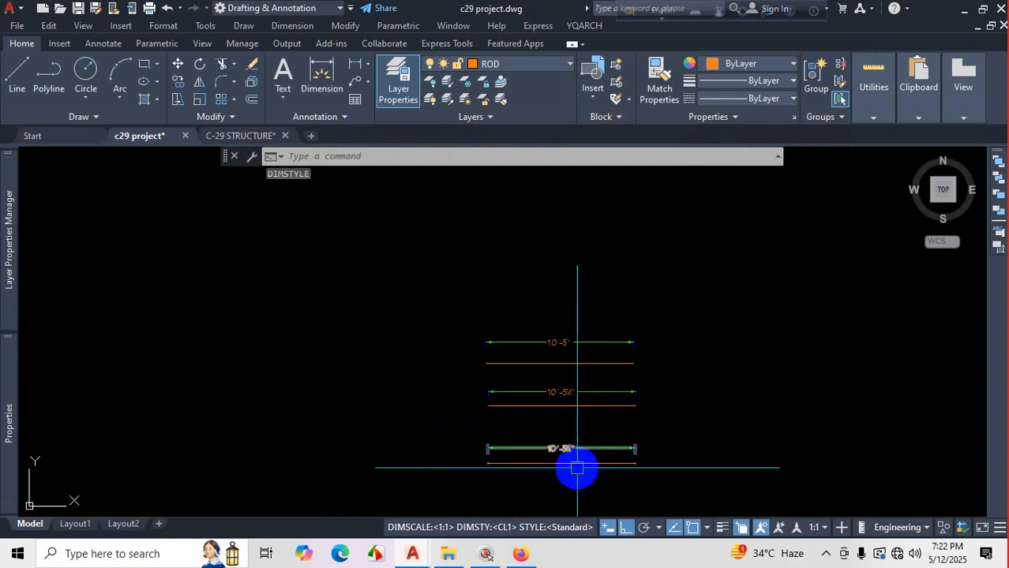
scroll(525, 412, "up", 6)
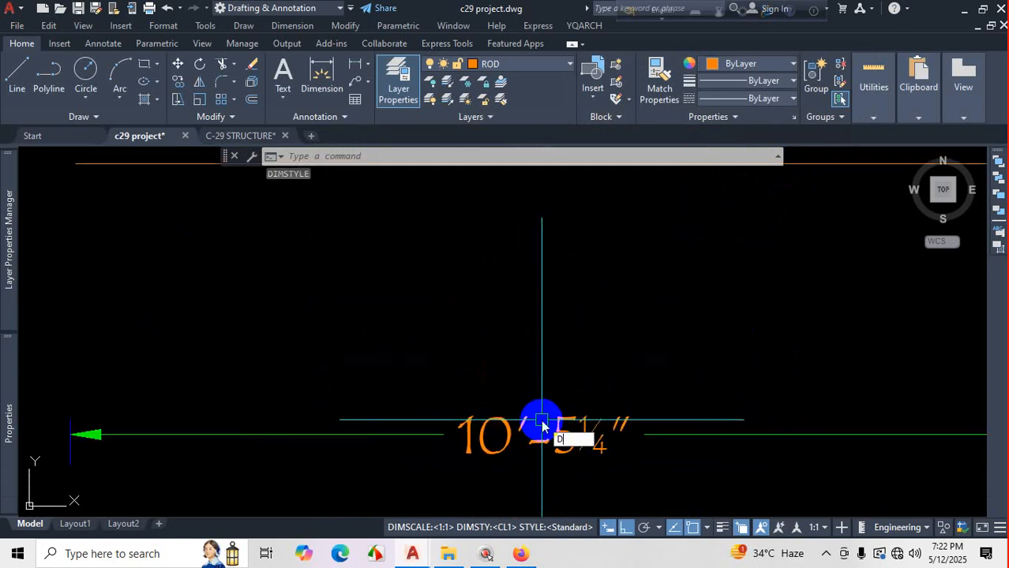
type("D")
key("Return")
left_click(678, 247)
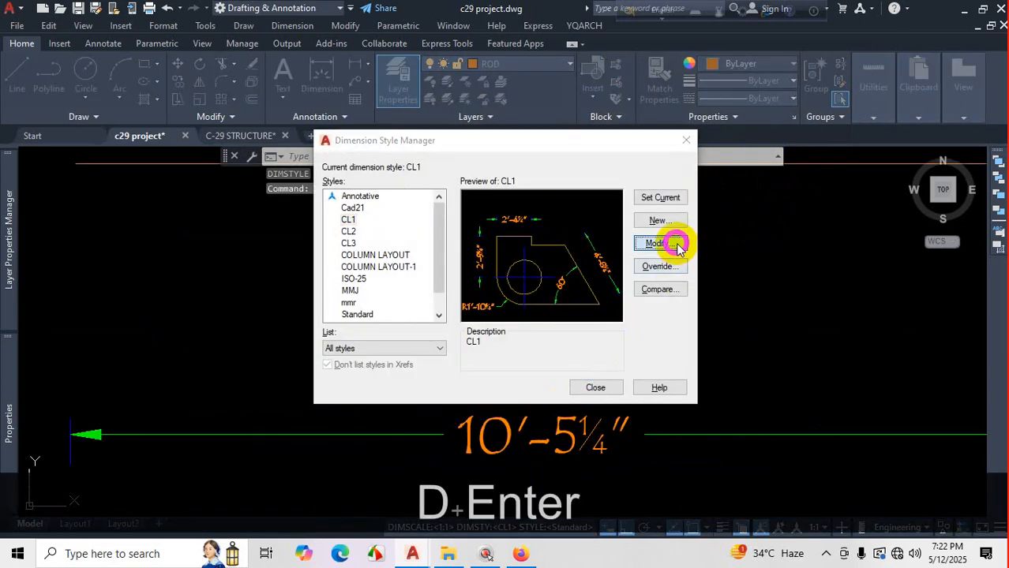
left_click(656, 87)
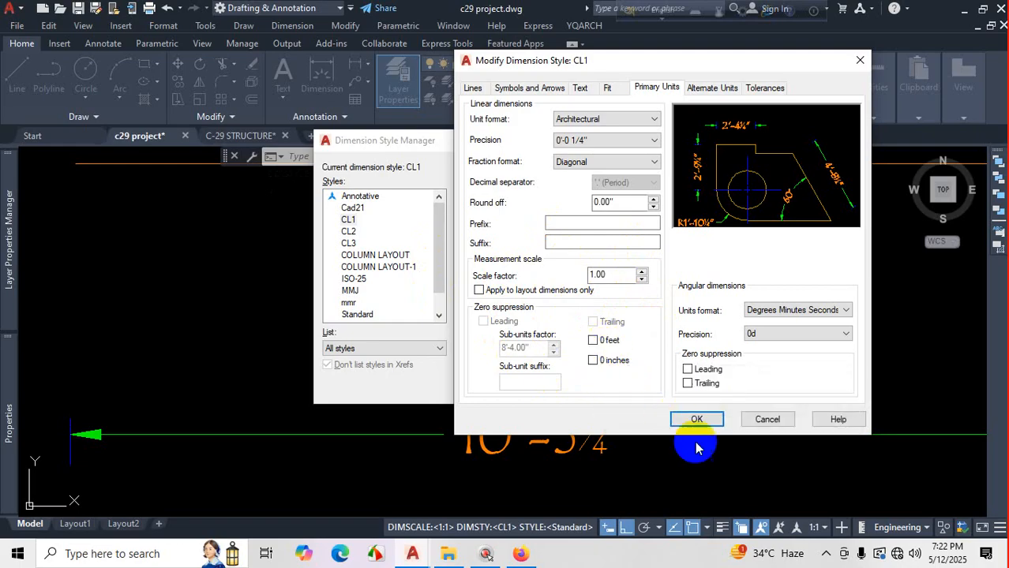
left_click(698, 420)
left_click(597, 388)
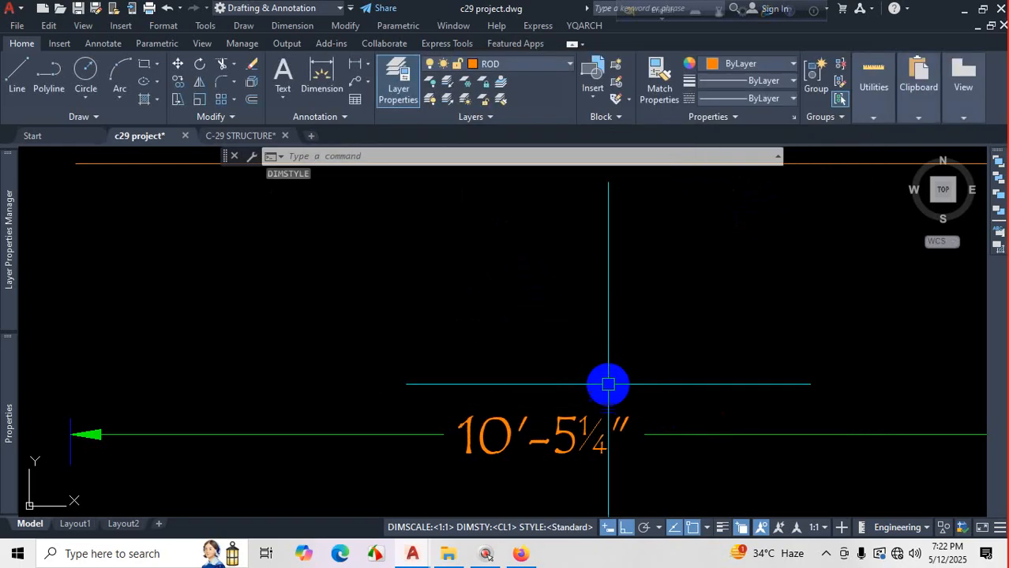
Compare how dimensions shorter than one foot are written in the beam detail and around the column grid plan.
scroll(513, 364, "down", 10)
scroll(651, 405, "up", 10)
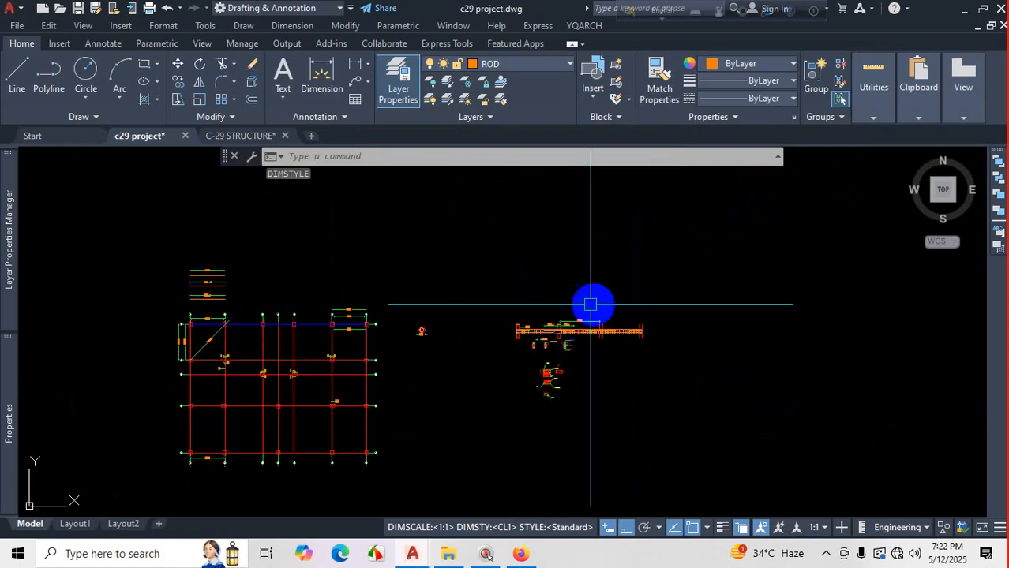
scroll(354, 320, "up", 4)
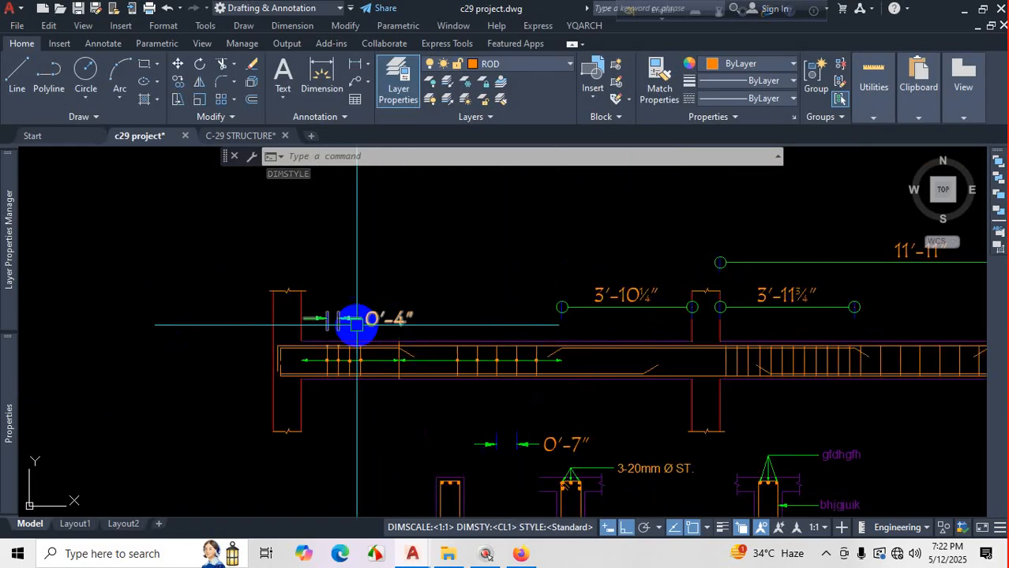
scroll(579, 375, "down", 2)
scroll(515, 360, "up", 4)
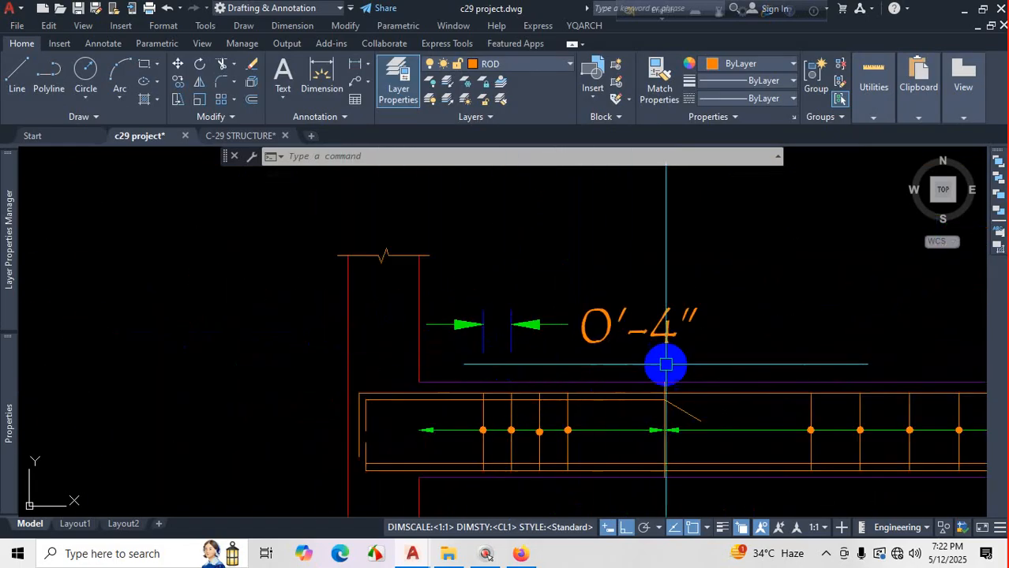
scroll(669, 362, "down", 6)
scroll(484, 393, "up", 8)
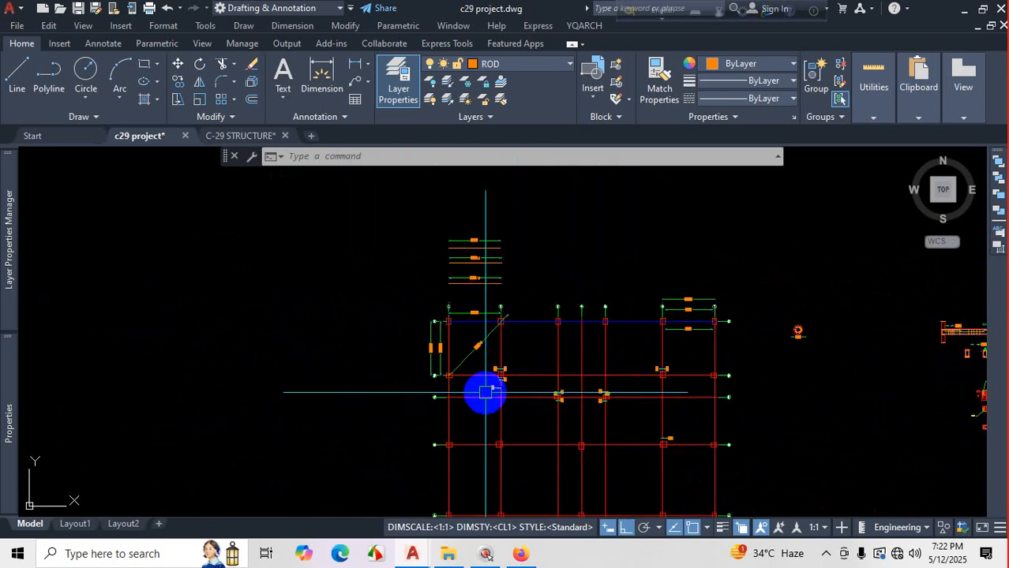
scroll(509, 379, "down", 5)
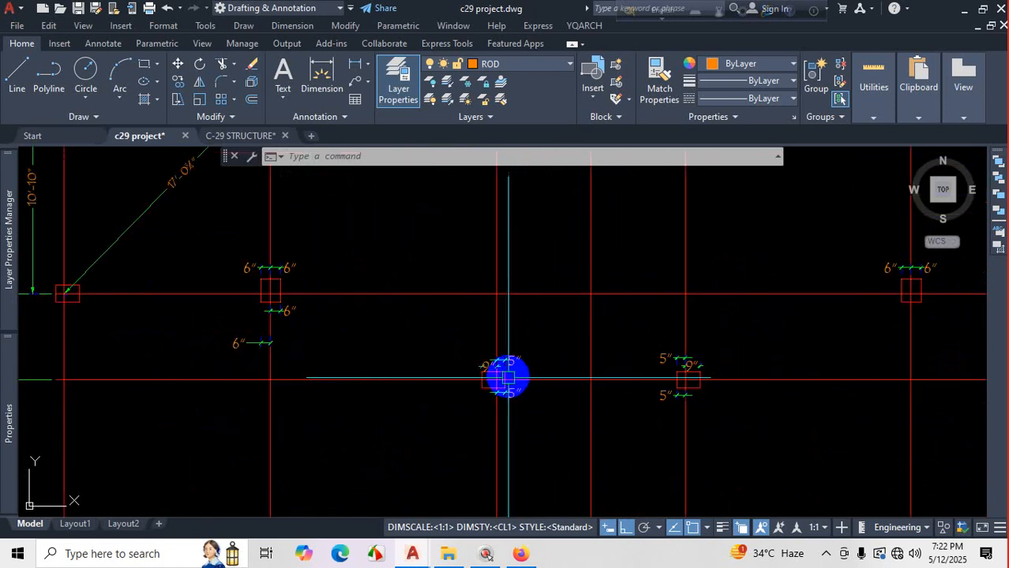
scroll(635, 360, "up", 6)
scroll(621, 332, "up", 5)
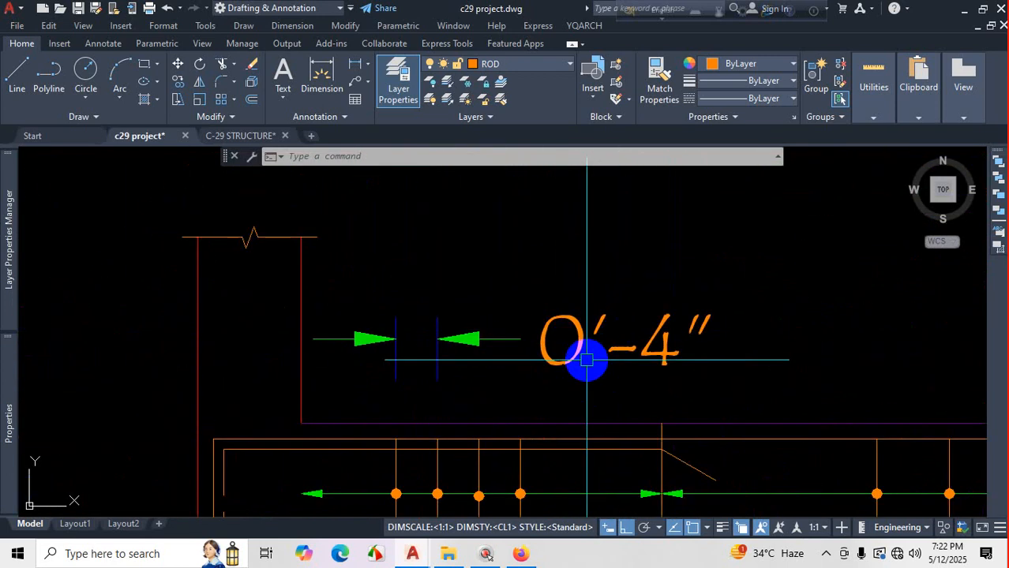
scroll(720, 375, "down", 6)
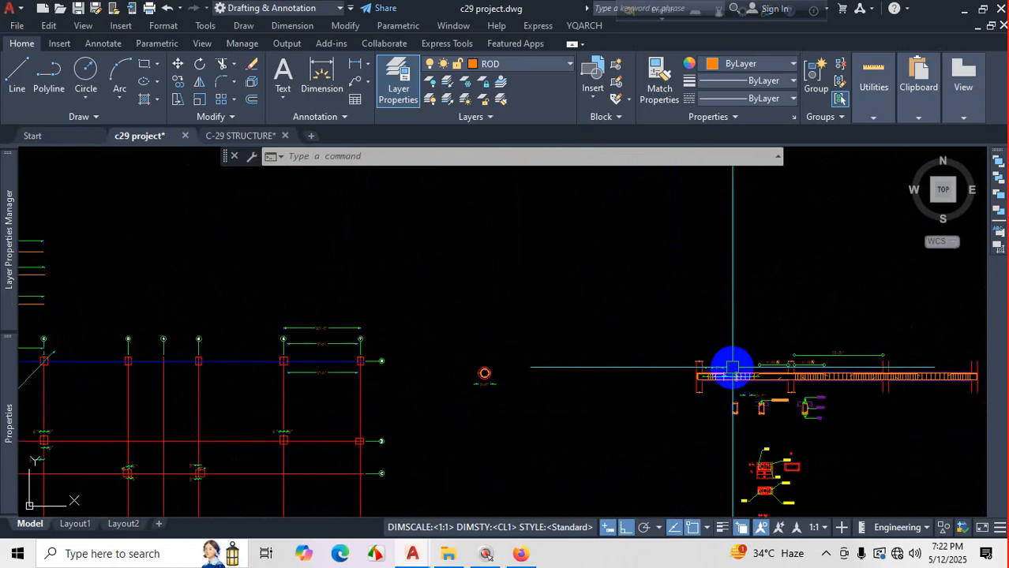
Examine how the short offset dimensions beside the interior columns of the grid plan are written in feet and inches.
scroll(678, 387, "up", 6)
scroll(641, 336, "up", 4)
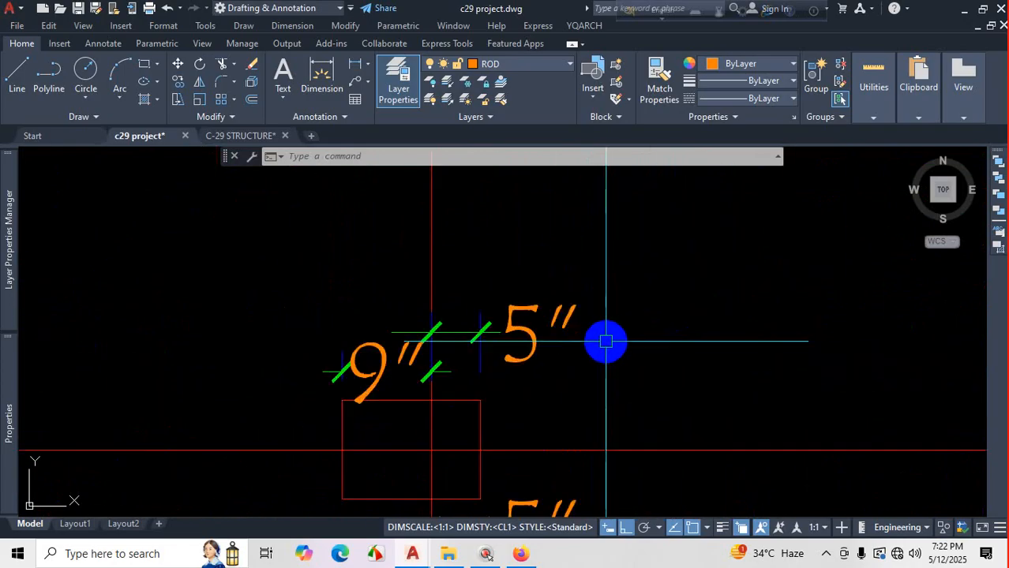
scroll(605, 342, "down", 4)
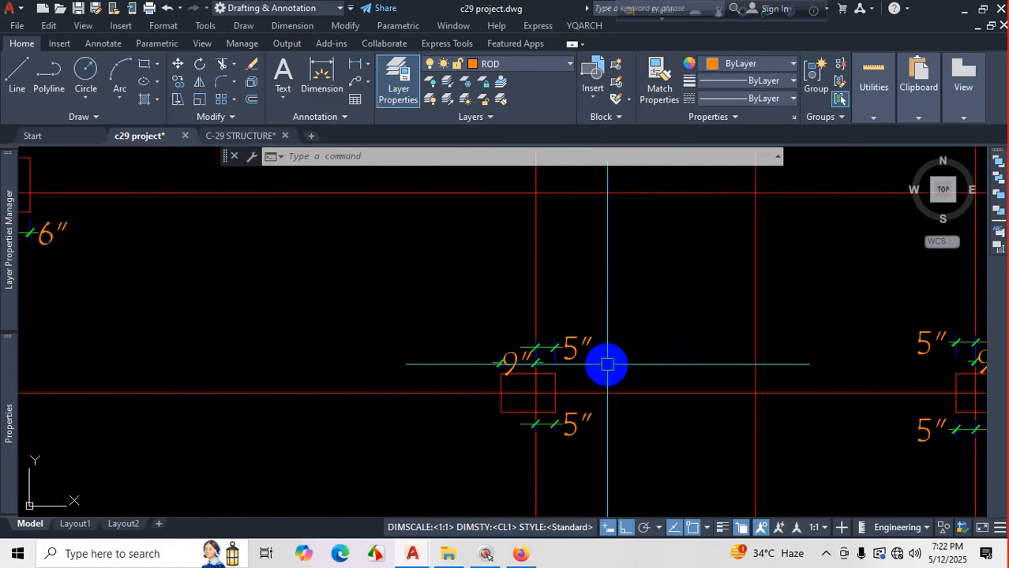
key("ctrl+1")
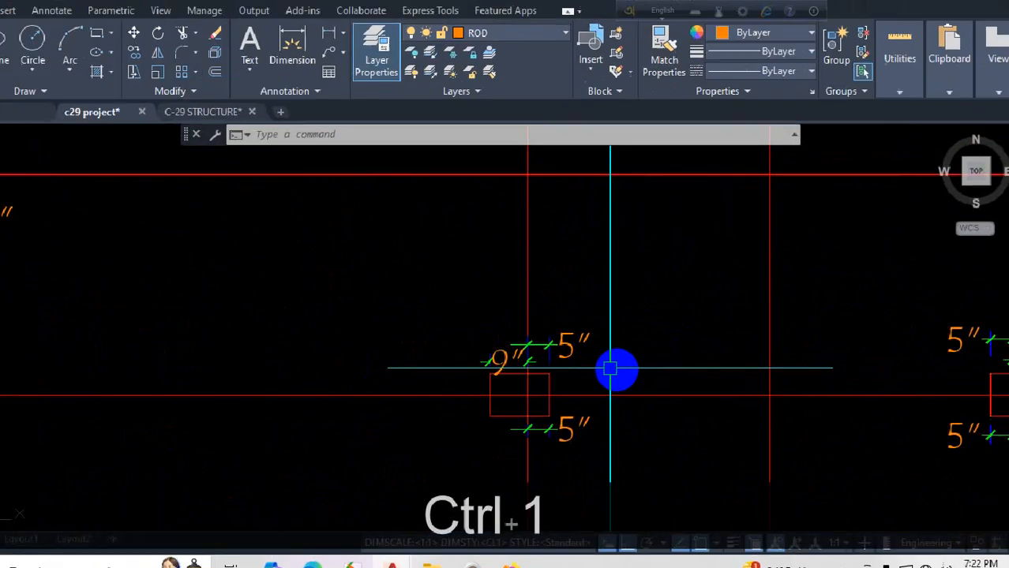
mouse_move(637, 229)
left_mouse_down()
mouse_move(665, 288)
mouse_move(632, 241)
left_mouse_up()
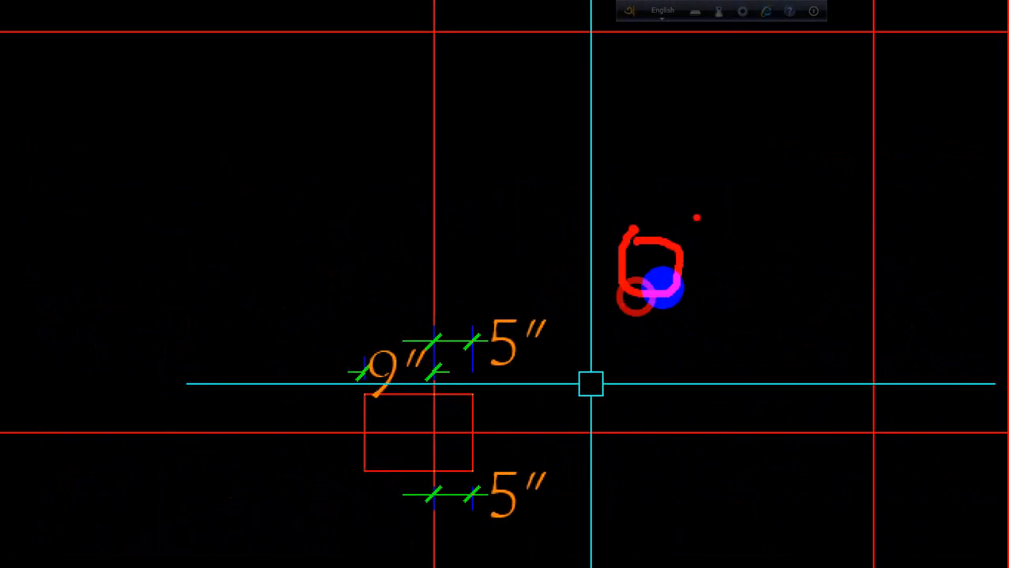
left_click_drag(711, 191, 695, 227)
left_click_drag(778, 213, 807, 272)
left_click_drag(773, 208, 839, 180)
left_click_drag(870, 153, 863, 178)
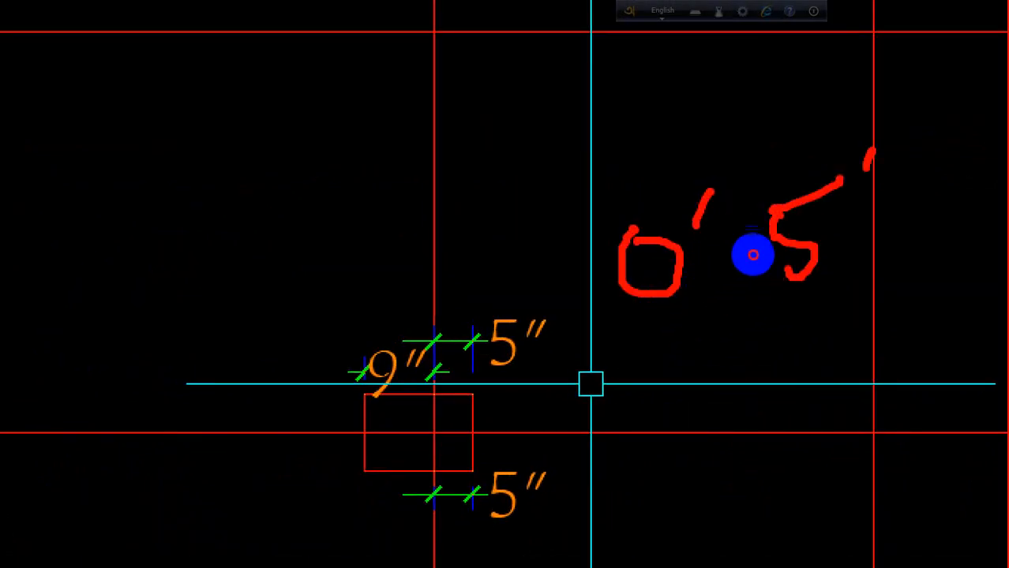
left_click_drag(905, 134, 905, 175)
left_click_drag(442, 303, 438, 227)
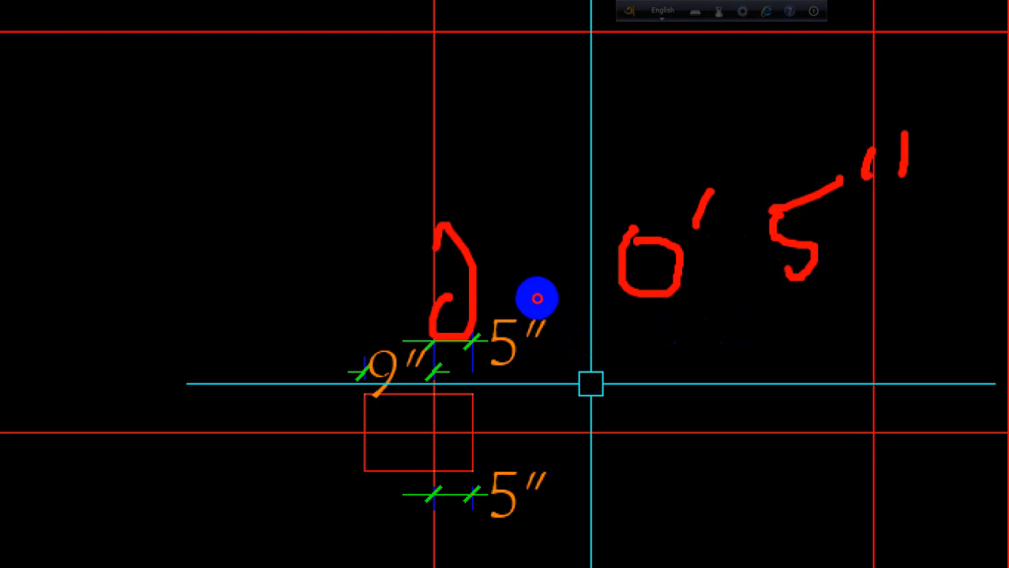
key("Escape")
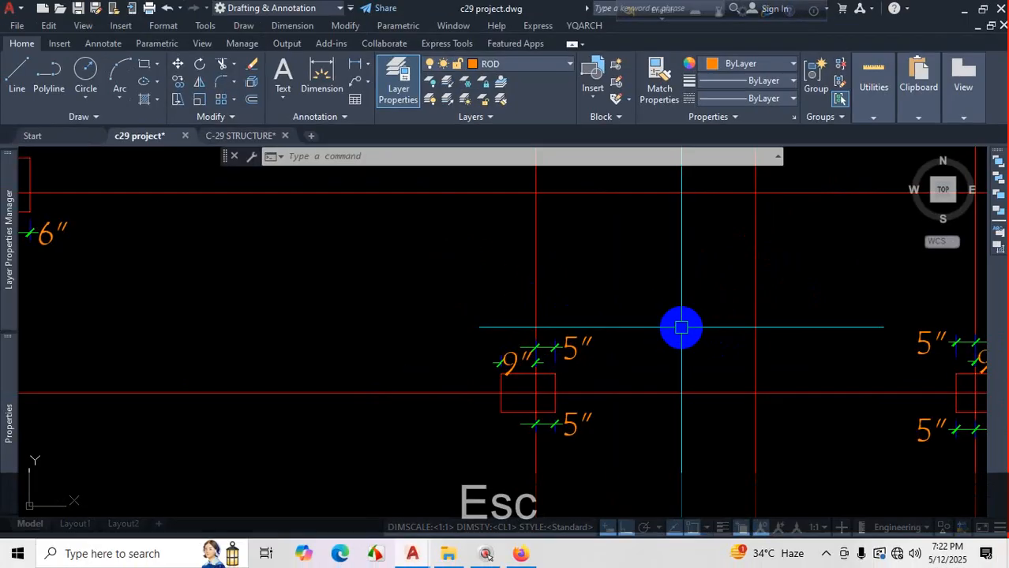
Set the 0 feet zero suppression on for linear dimensions in the CL1 dimension style and return to the drawing.
type("D")
key("Return")
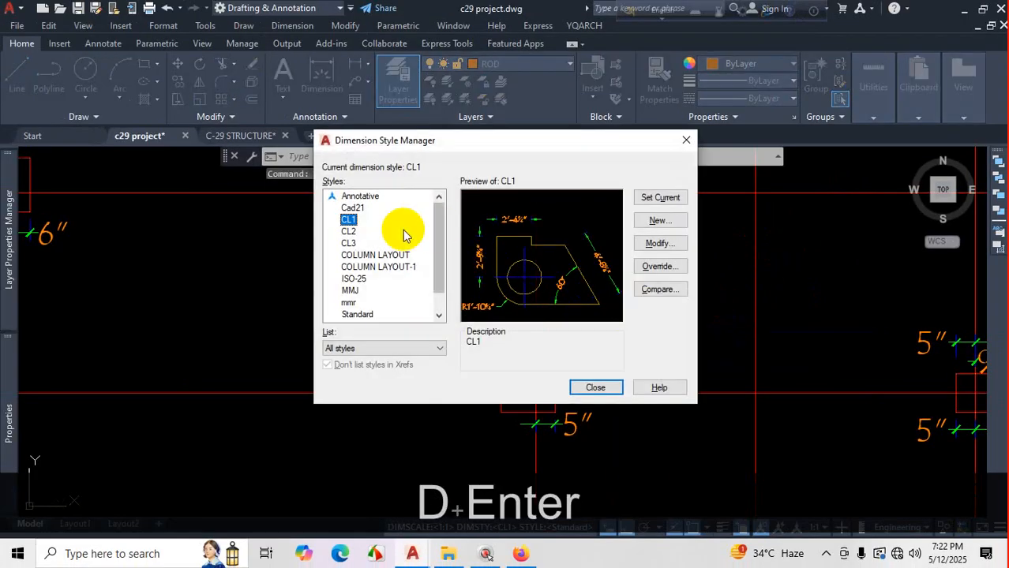
left_click(655, 245)
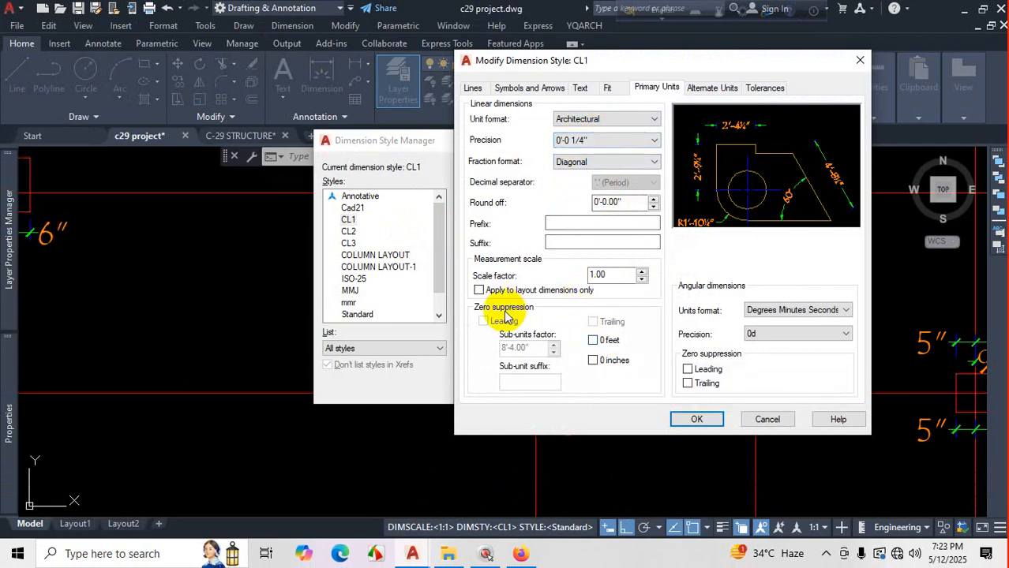
key("ctrl+1")
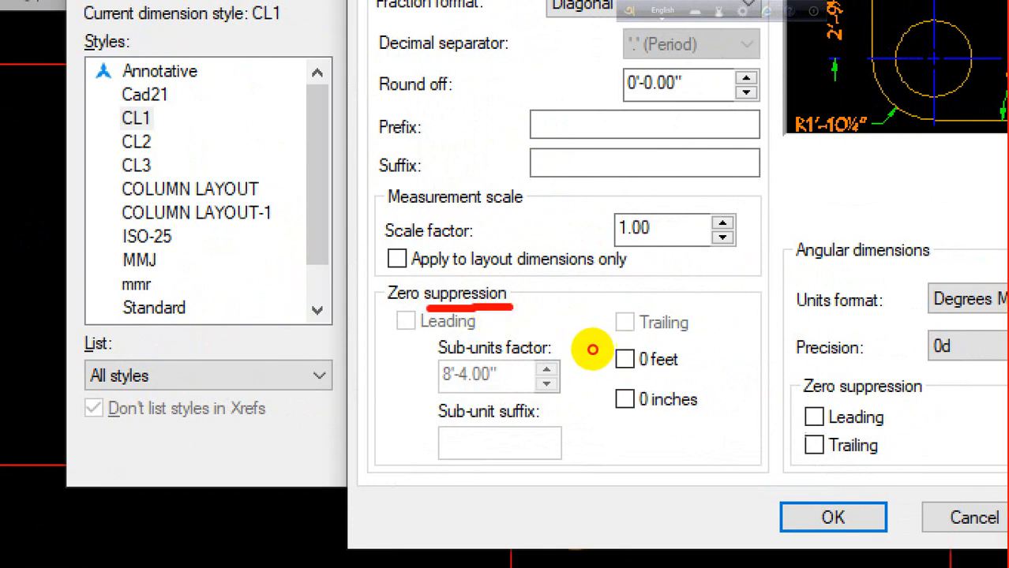
key("Escape")
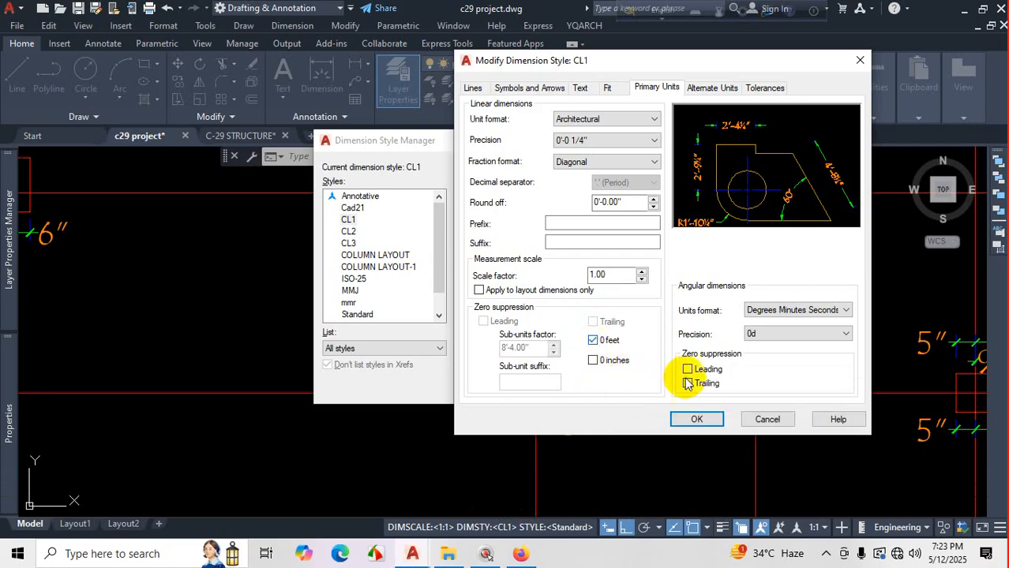
left_click(696, 420)
left_click(594, 386)
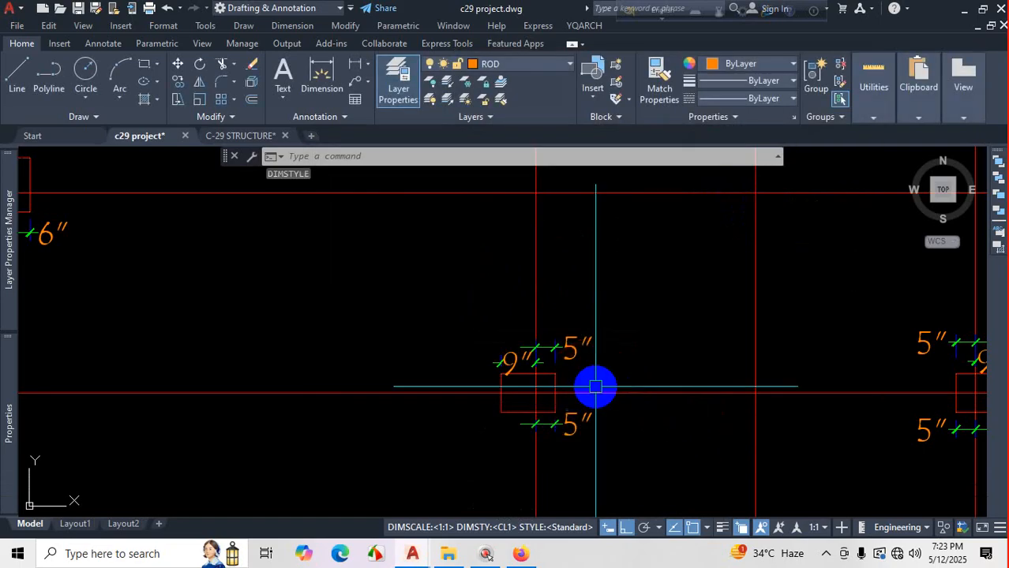
Compare the short dimension in the beam detail with the longer dimensions along the column grid plan.
scroll(592, 386, "down", 5)
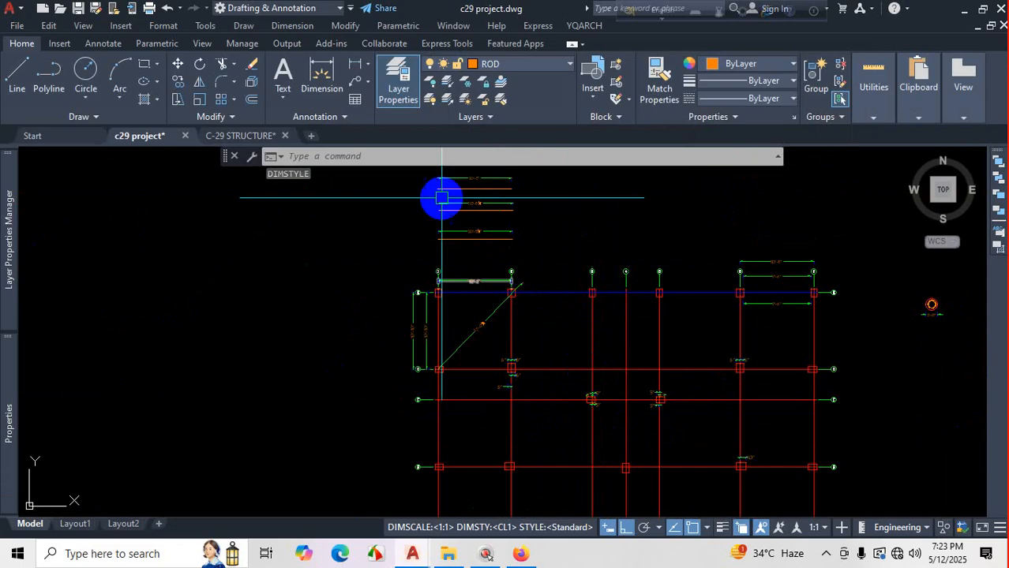
scroll(447, 203, "up", 4)
scroll(473, 272, "down", 6)
scroll(882, 327, "up", 10)
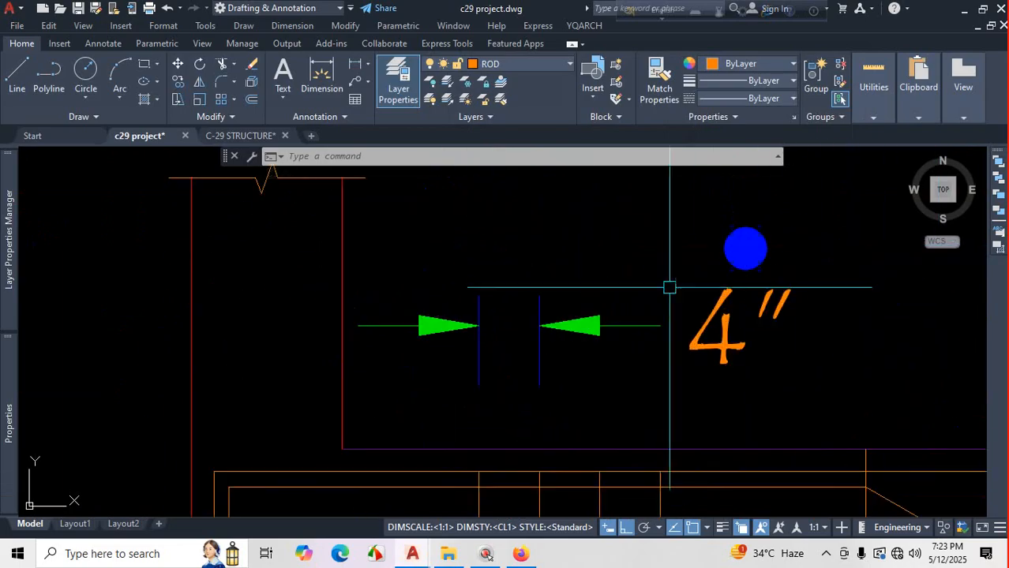
scroll(758, 372, "down", 8)
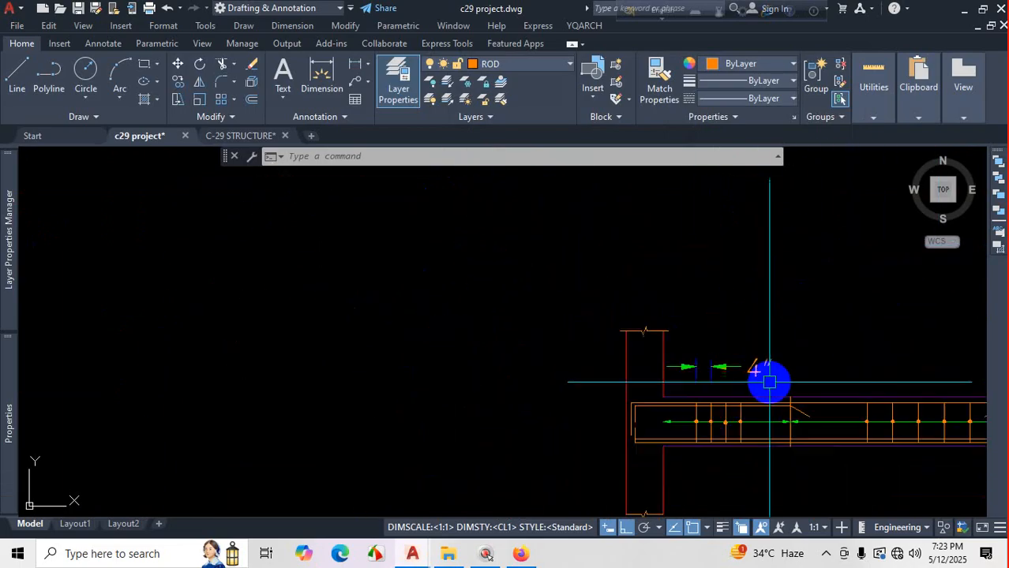
scroll(337, 410, "up", 6)
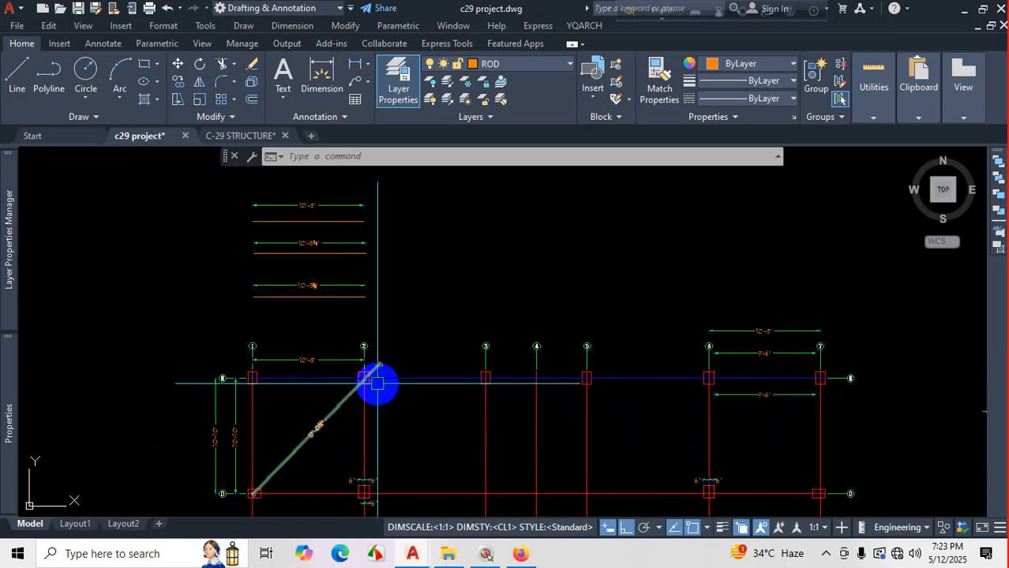
scroll(520, 363, "down", 6)
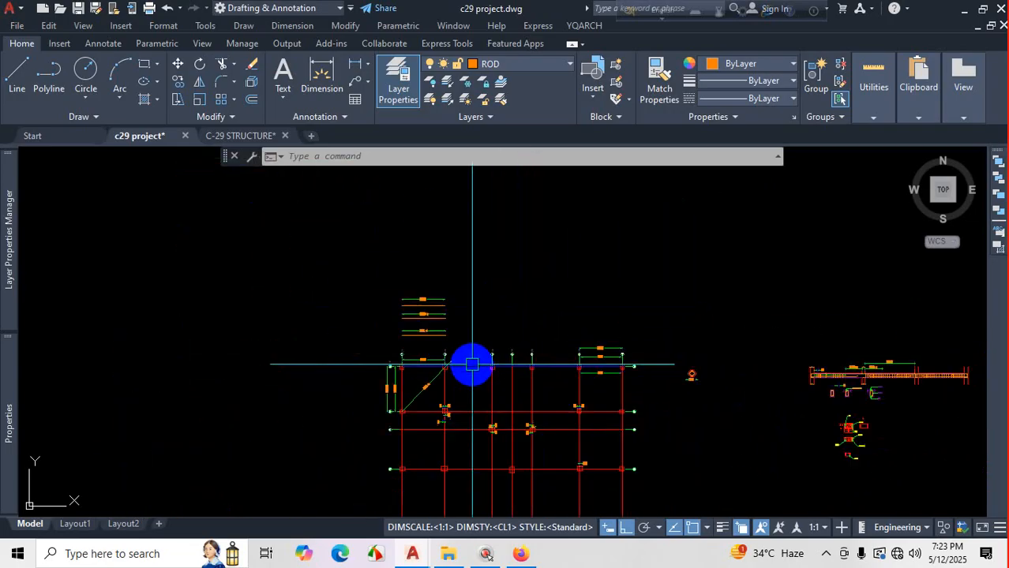
scroll(547, 376, "up", 7)
scroll(286, 307, "down", 5)
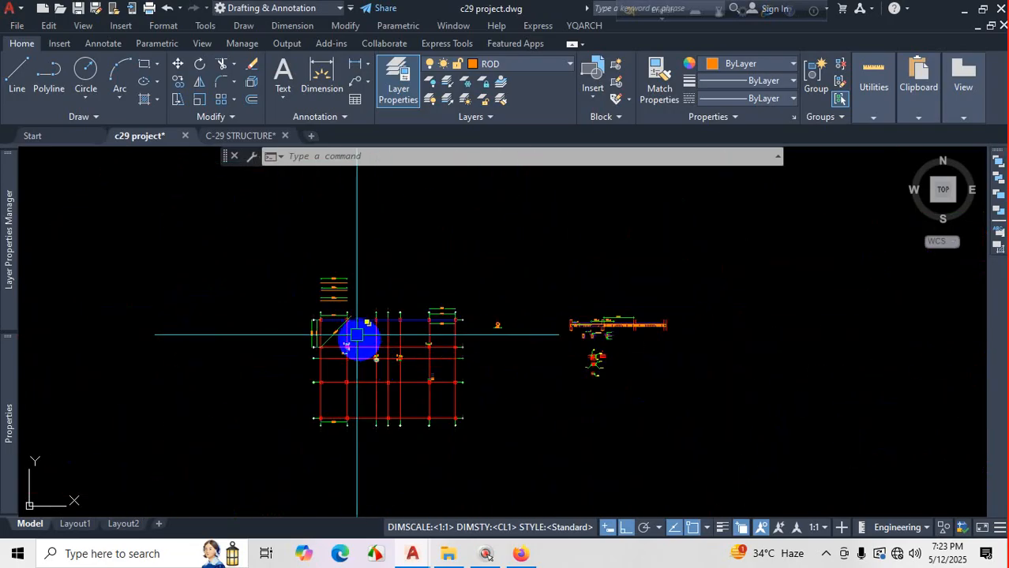
Dimension the horizontal distance from grid line 3 to the right edge of its top column, placing the dimension just above the column.
scroll(398, 358, "up", 9)
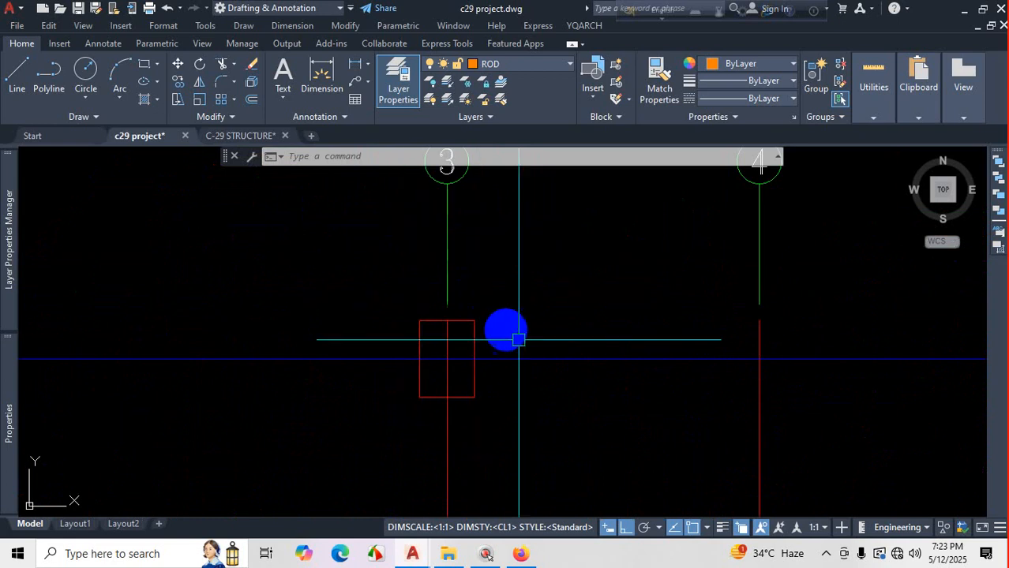
left_click(335, 88)
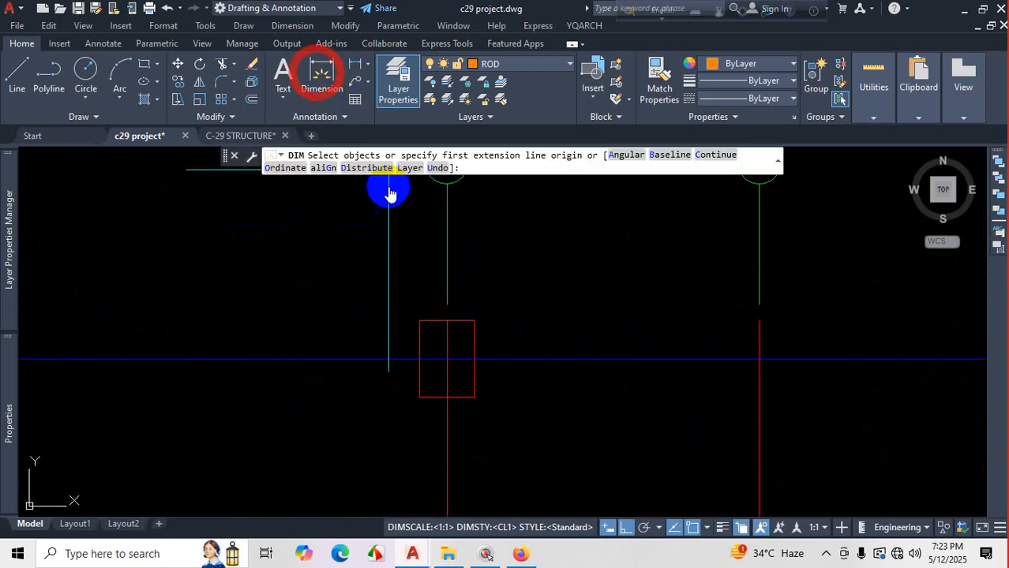
scroll(449, 322, "up", 3)
left_click(438, 327)
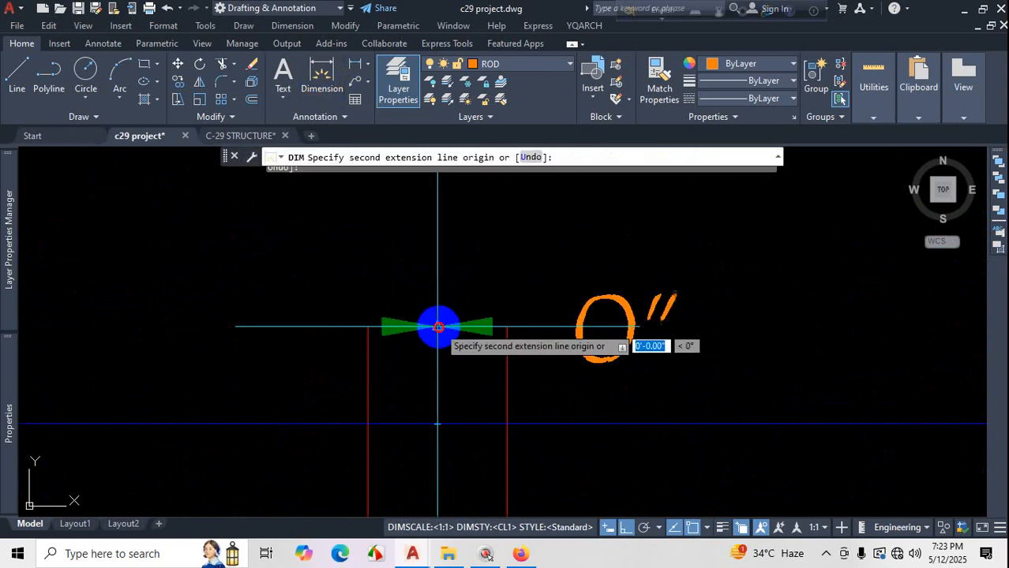
left_click(506, 327)
scroll(507, 331, "down", 3)
scroll(511, 308, "up", 1)
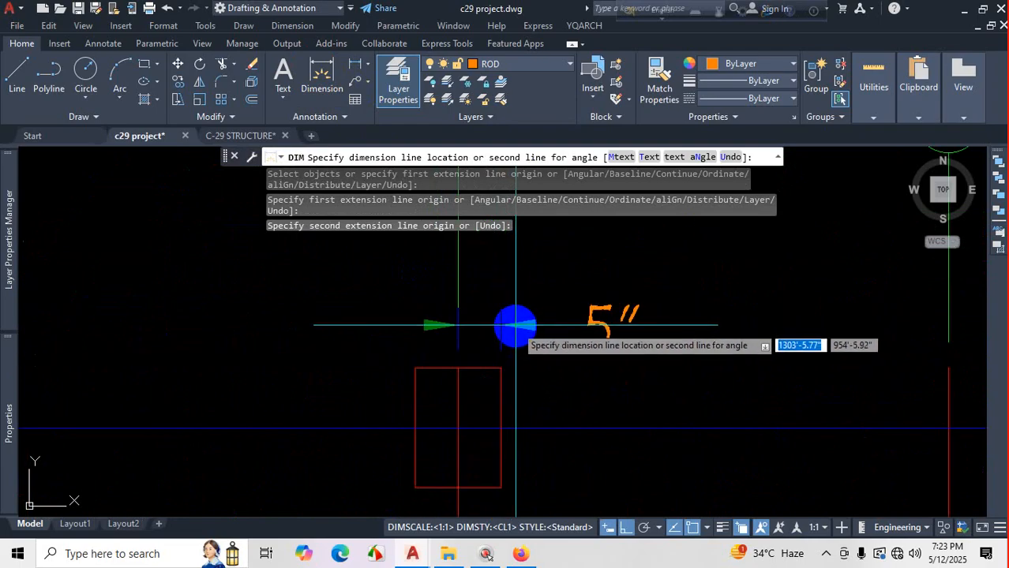
left_click(513, 316)
type("c")
key("Return")
key("Escape")
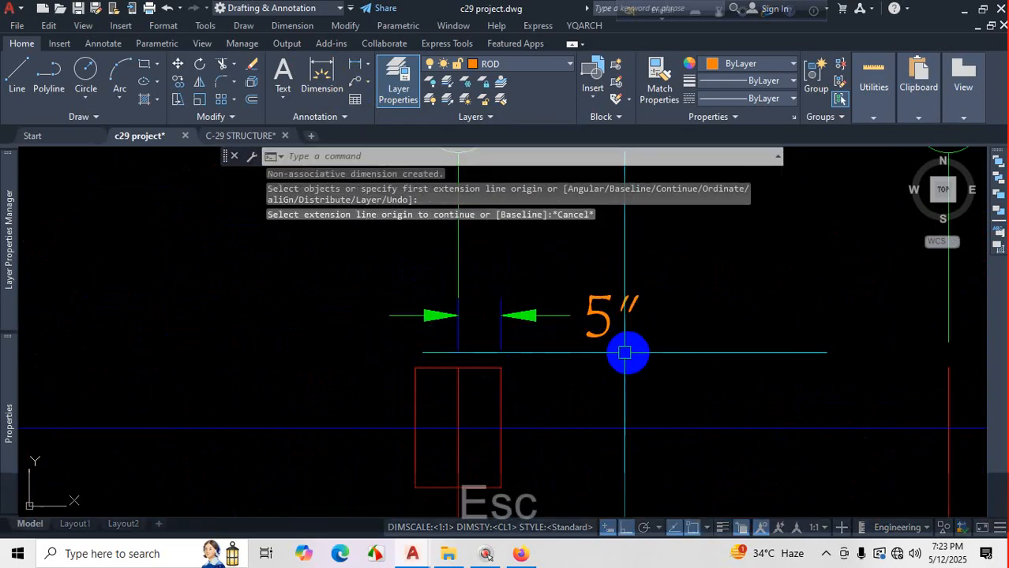
Turn off the 0 feet zero suppression for linear dimensions in CL1 and check the new dimension above the column on grid line 3.
type("d")
key("Return")
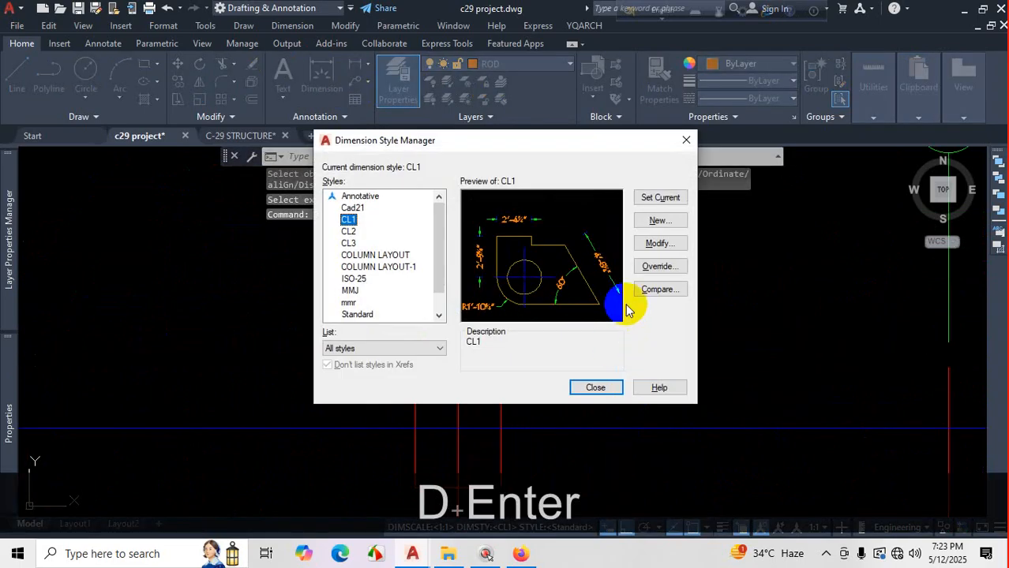
left_click(661, 243)
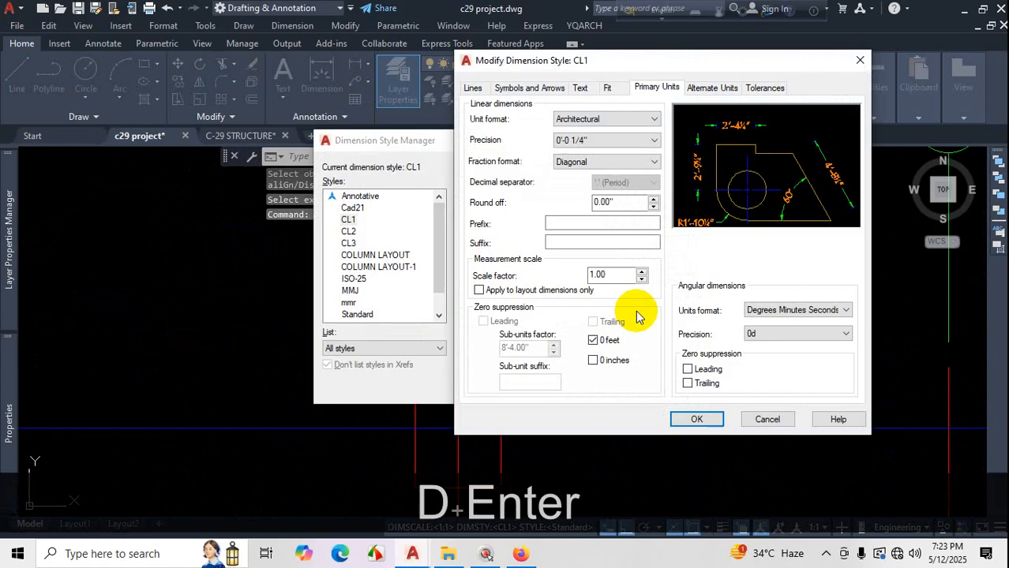
left_click(594, 343)
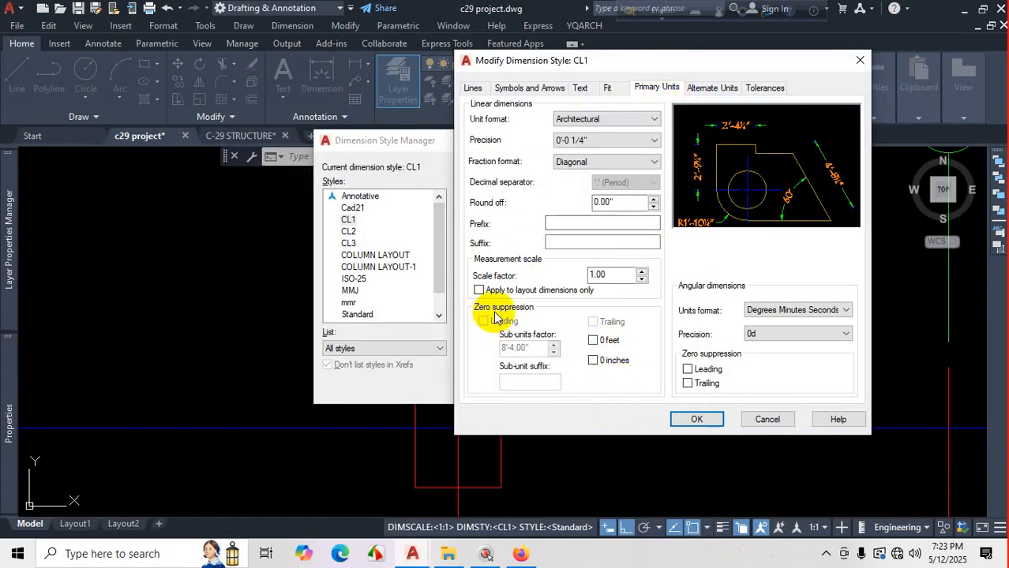
left_click(693, 418)
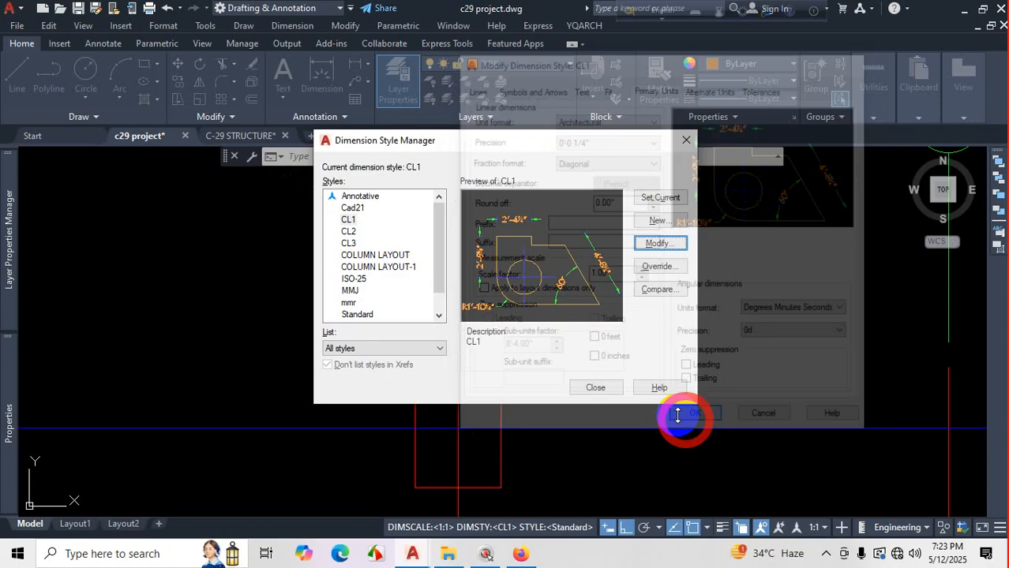
left_click(597, 388)
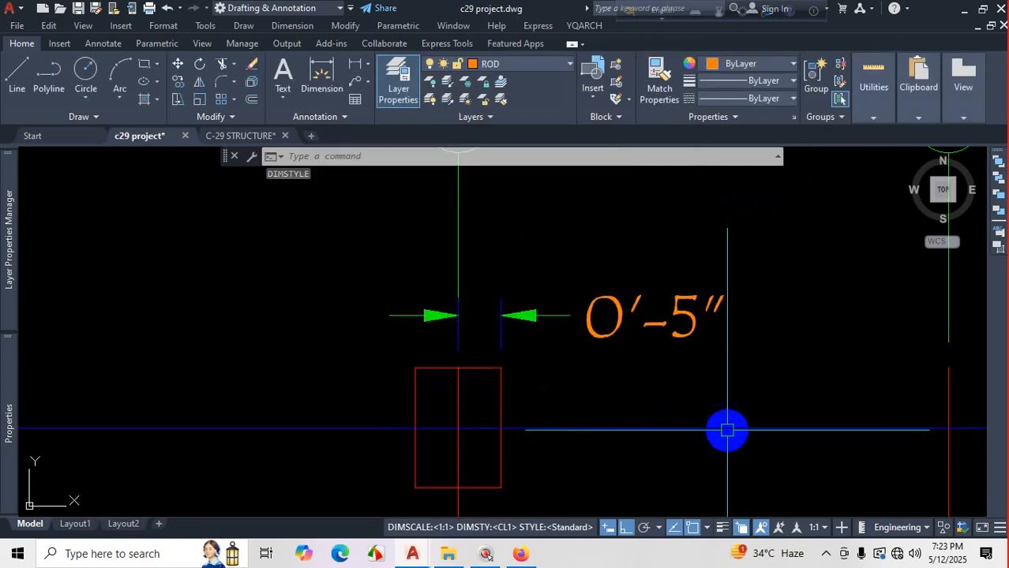
scroll(692, 474, "down", 2)
scroll(742, 450, "up", 2)
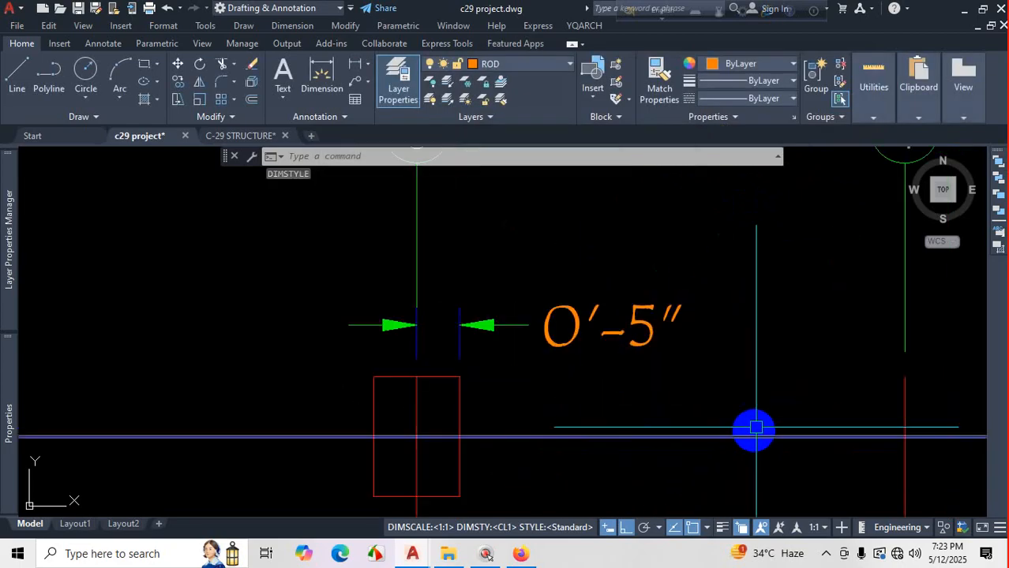
Examine the feet and inches parts of the short dimension above the column on grid line 3.
key("ctrl+0")
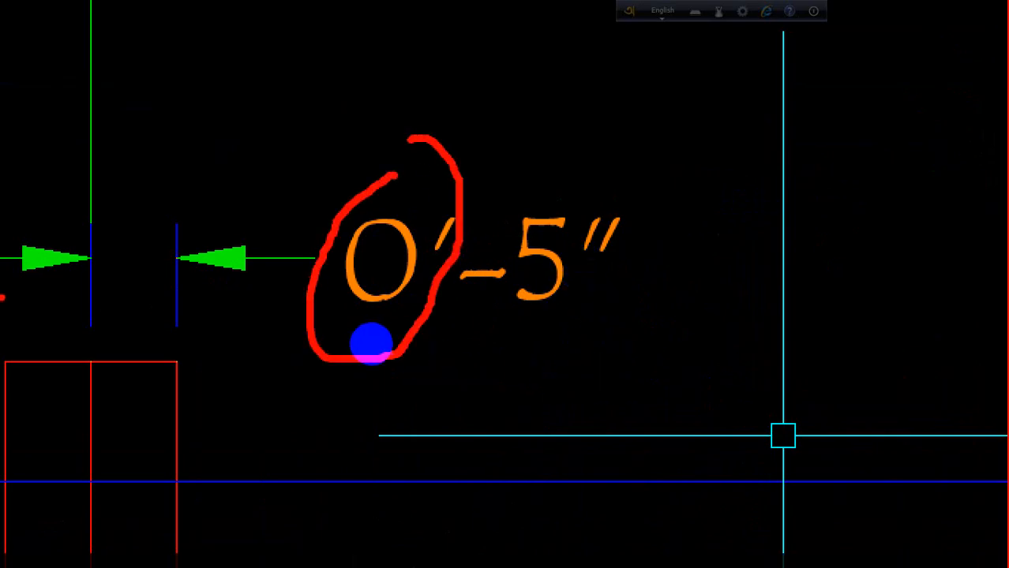
left_click(456, 341)
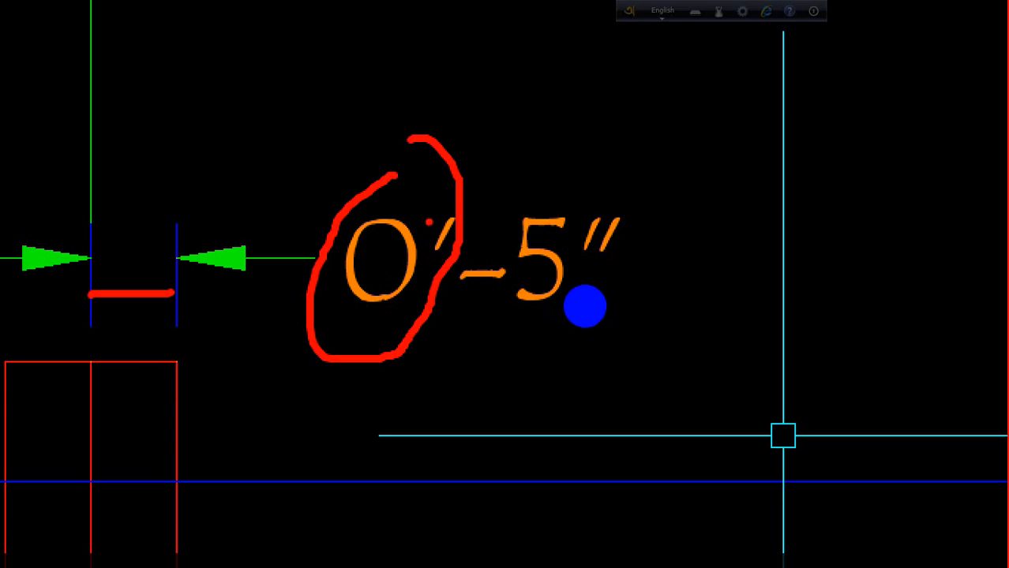
left_click_drag(628, 341, 664, 293)
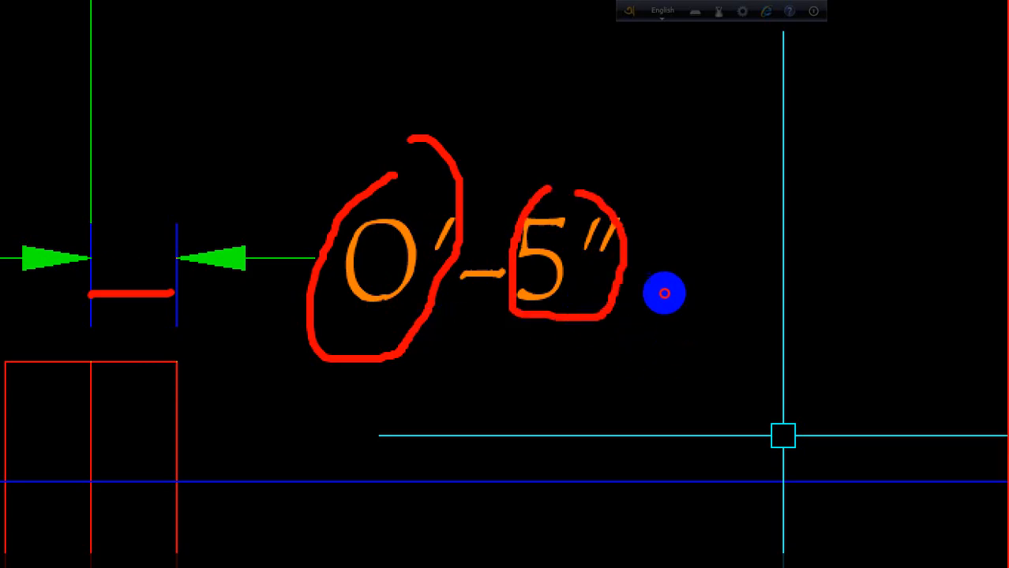
key("Escape")
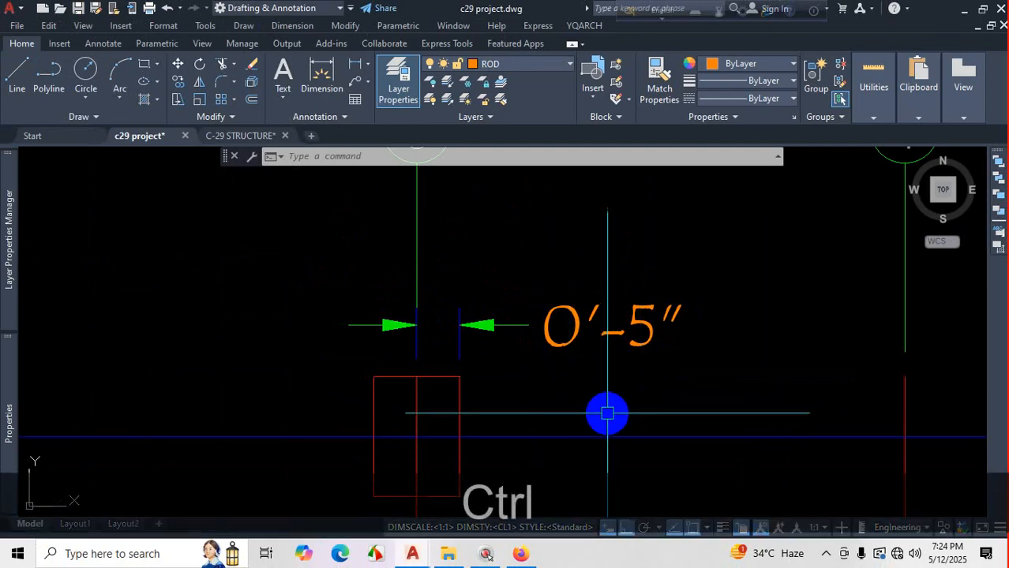
key("ctrl+1")
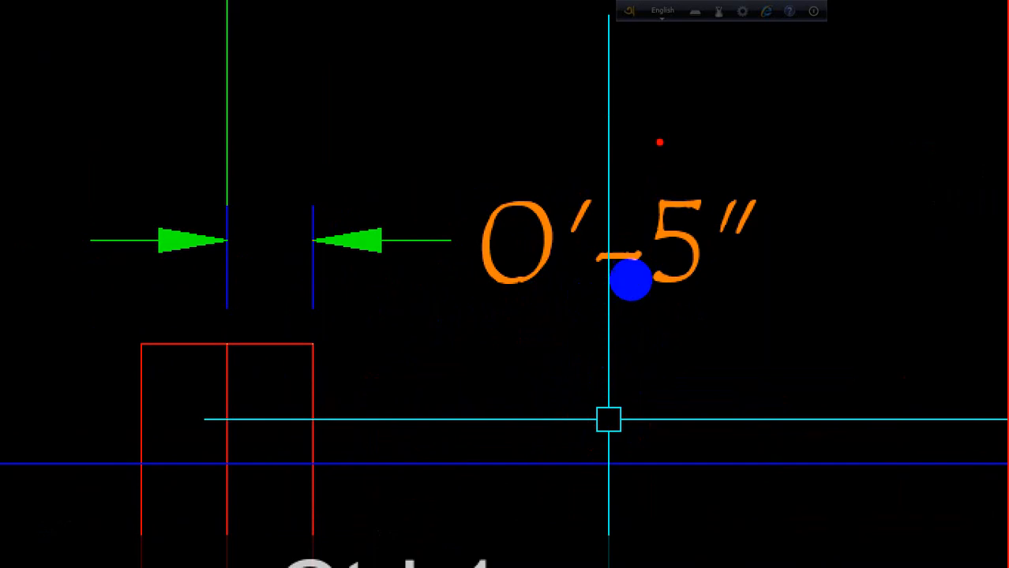
left_click_drag(727, 135, 865, 99)
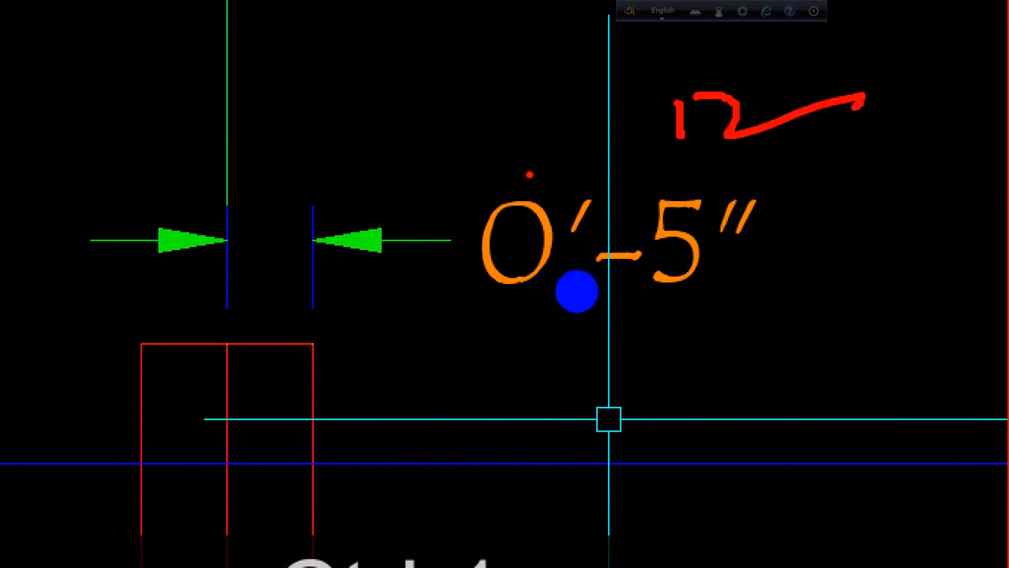
left_click_drag(522, 165, 596, 301)
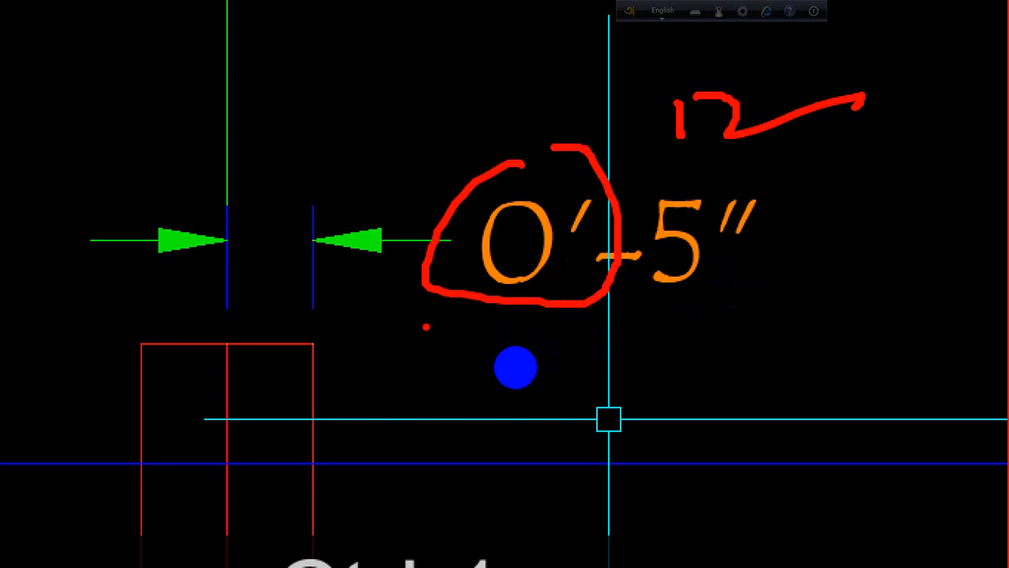
key("Escape")
Dimension the full width of the top column on grid line 3, placing the dimension just below the column.
scroll(514, 365, "down", 3)
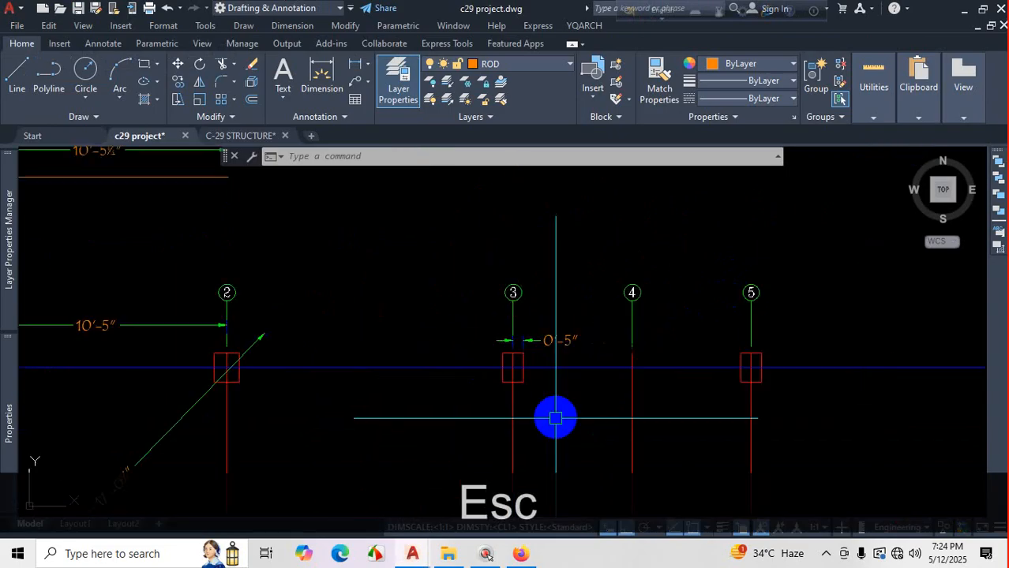
scroll(553, 416, "up", 2)
left_click(314, 75)
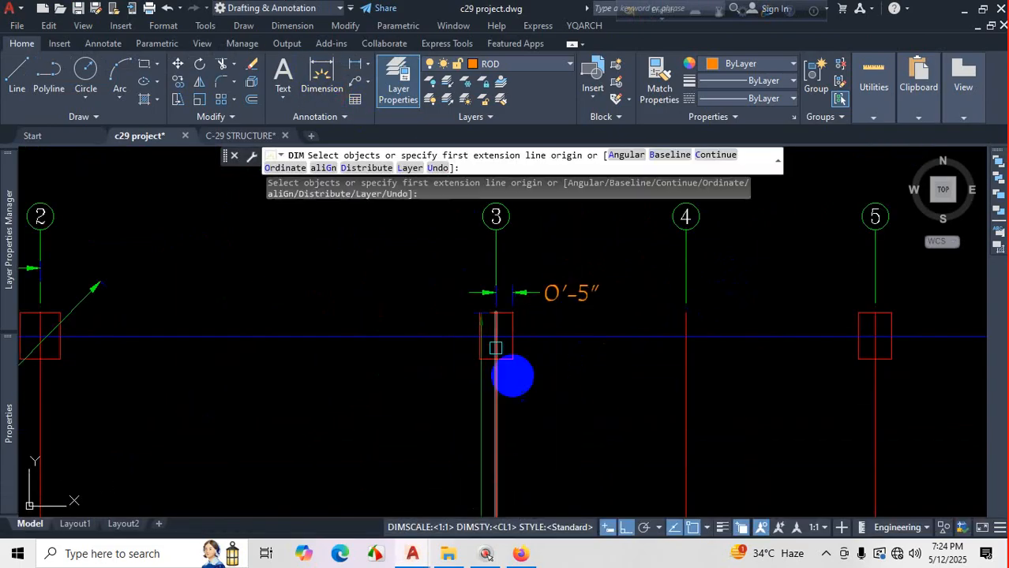
scroll(504, 340, "down", 2)
scroll(506, 301, "up", 6)
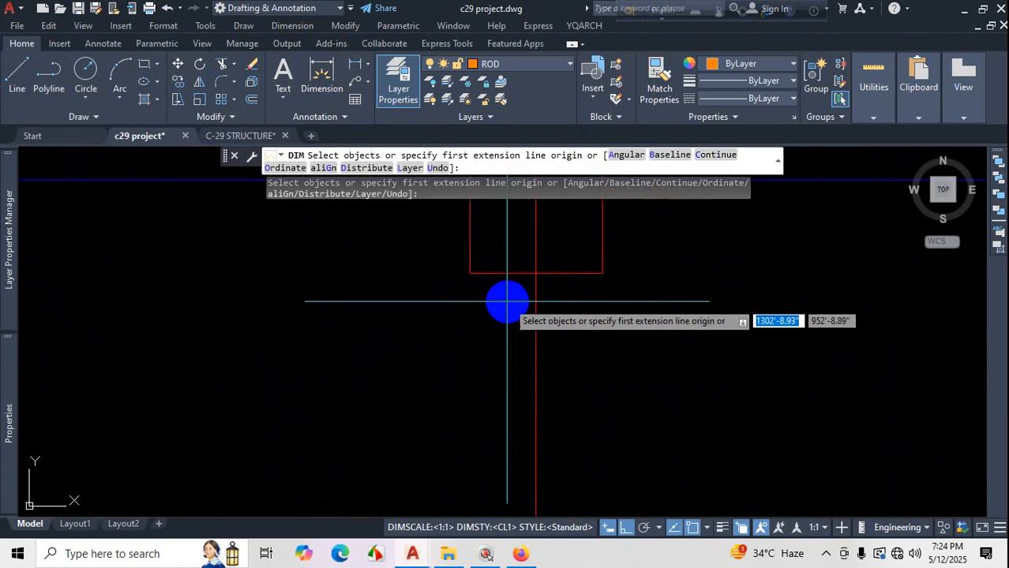
left_click(469, 273)
left_click(602, 273)
scroll(602, 273, "down", 4)
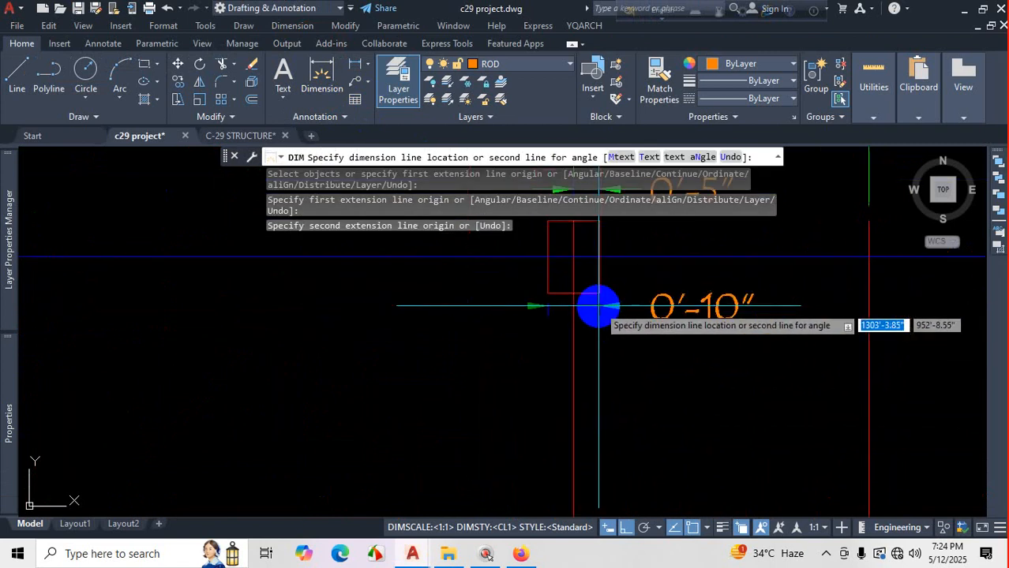
left_click(598, 324)
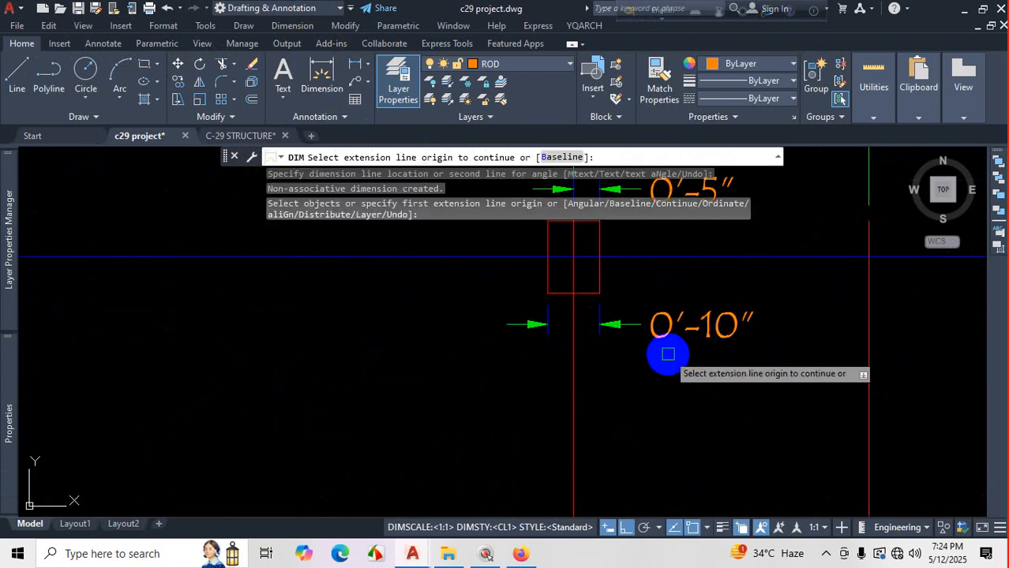
key("Return")
Dimension the vertical depth of the top column on grid line 5, placing the dimension line just to its right.
scroll(743, 331, "down", 3)
scroll(621, 322, "up", 5)
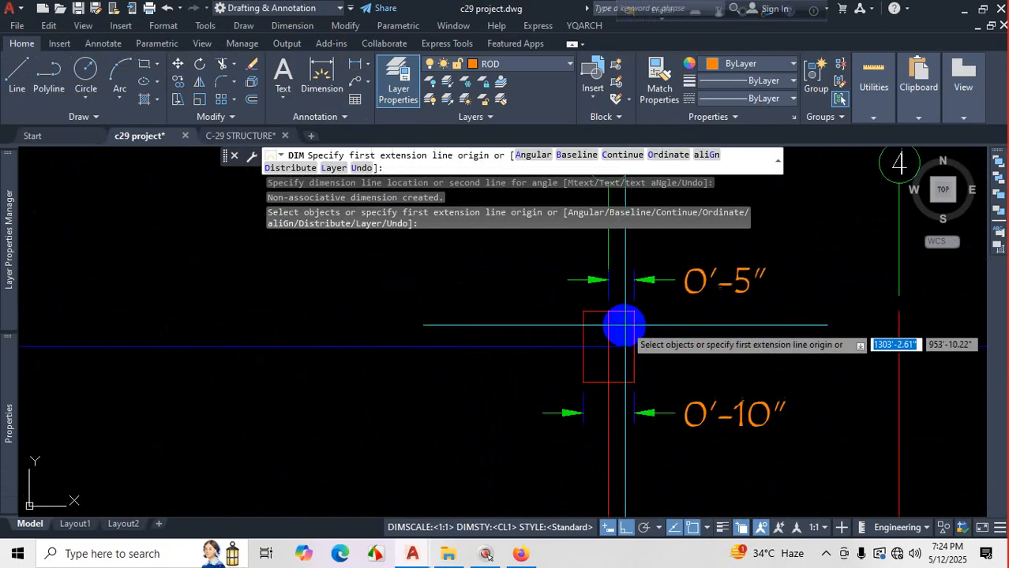
scroll(583, 328, "down", 4)
scroll(727, 328, "up", 3)
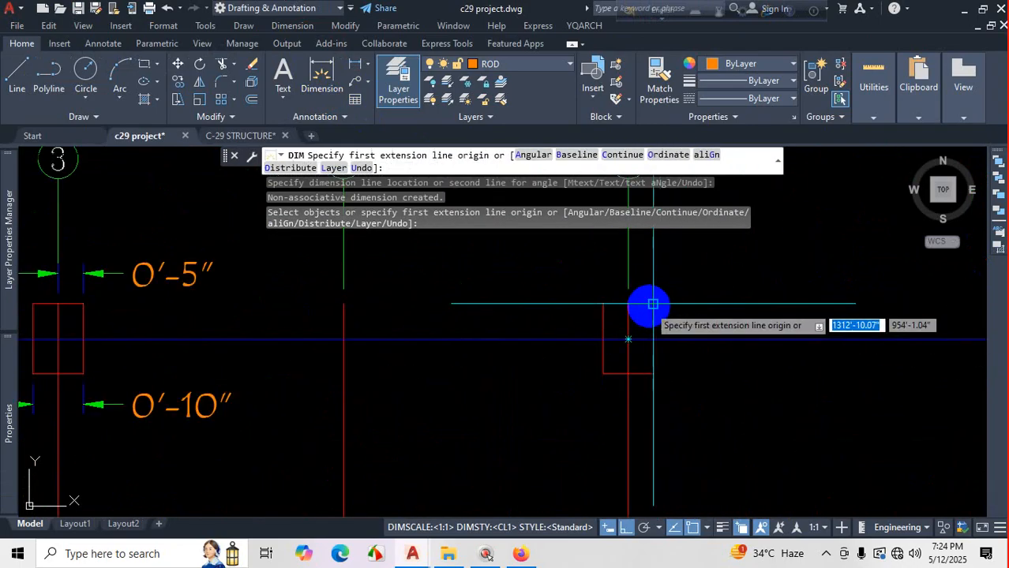
left_click(649, 305)
left_click(653, 375)
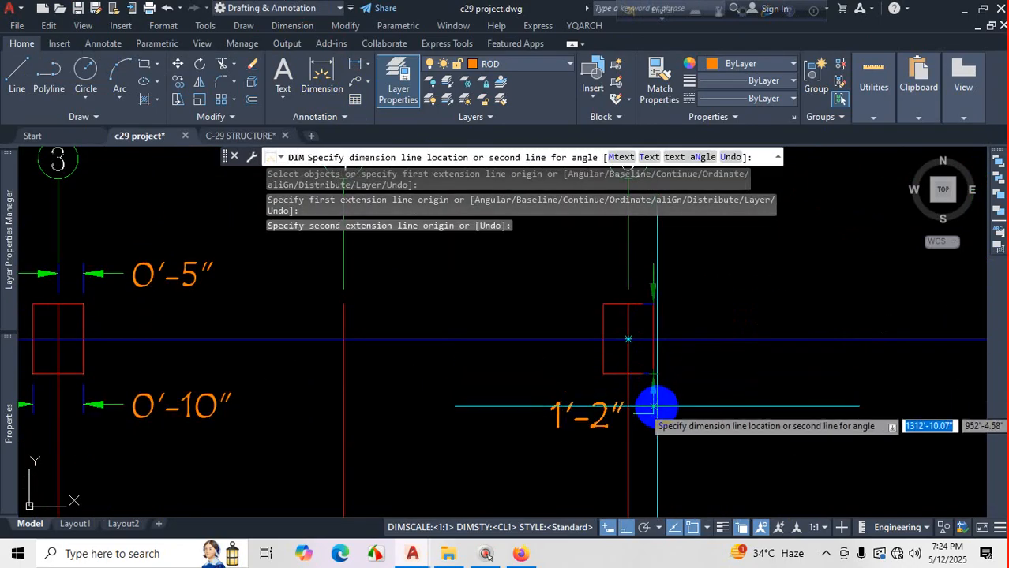
left_click(696, 393)
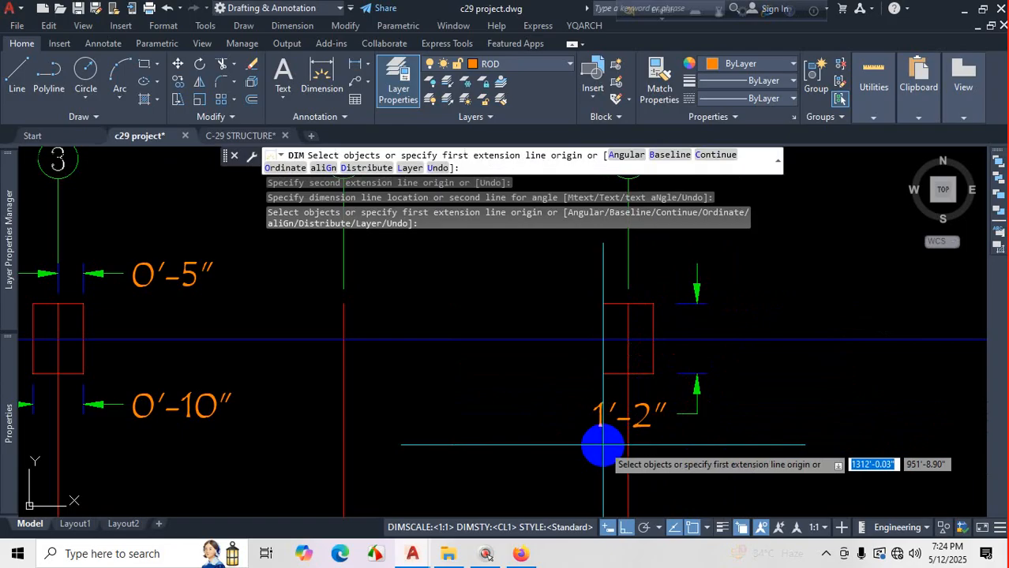
scroll(576, 438, "up", 4)
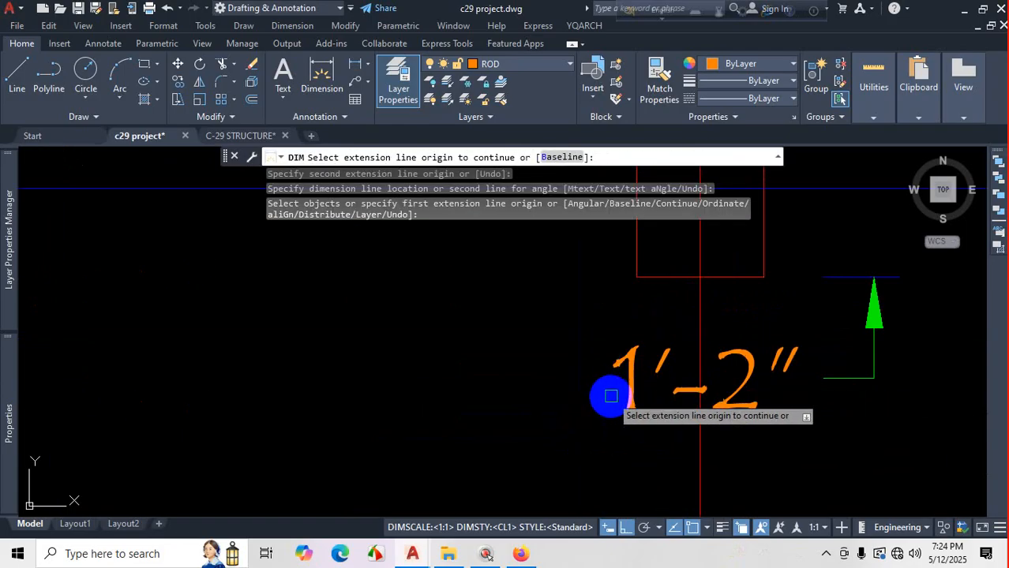
key("Escape")
Turn on the 0 feet zero suppression for linear dimensions in the CL1 dimension style and return to the drawing.
scroll(627, 408, "down", 6)
scroll(636, 410, "up", 7)
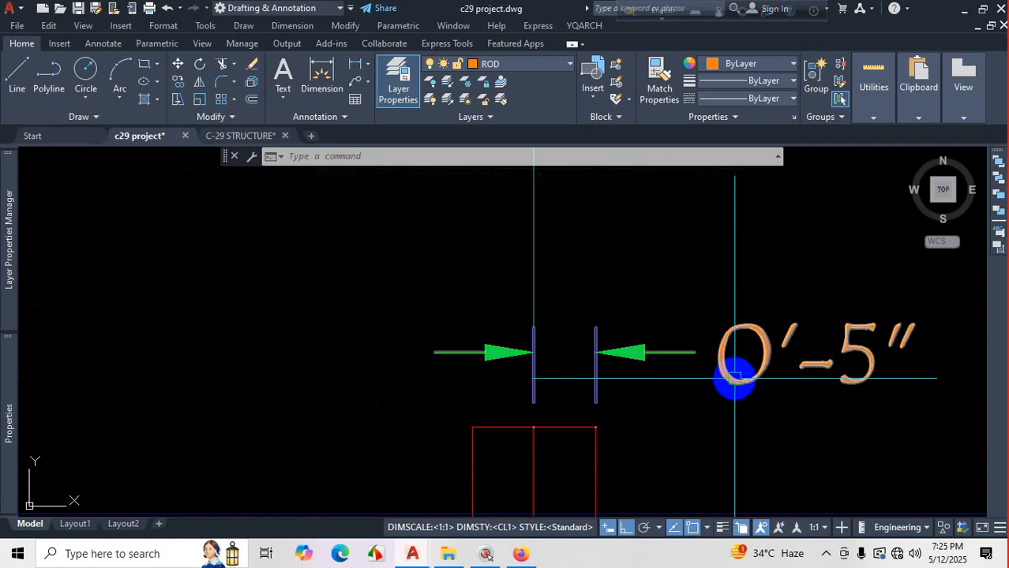
type("d")
key("Return")
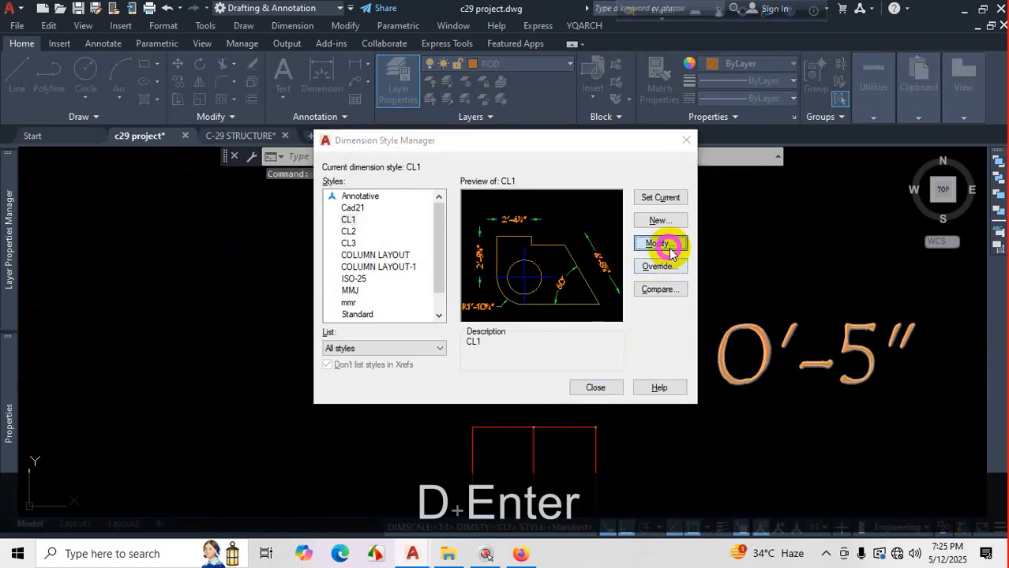
left_click(669, 246)
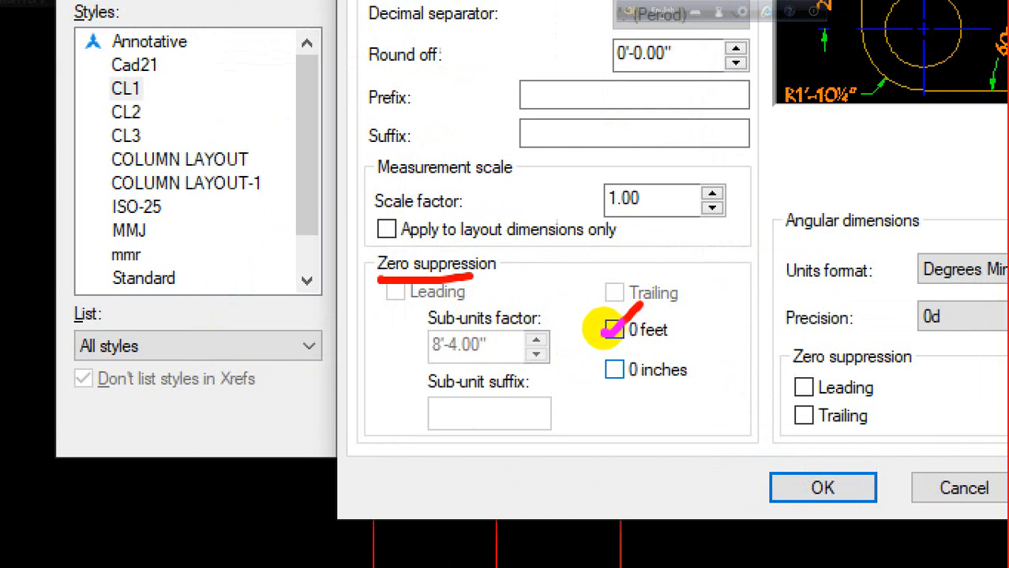
key("Escape")
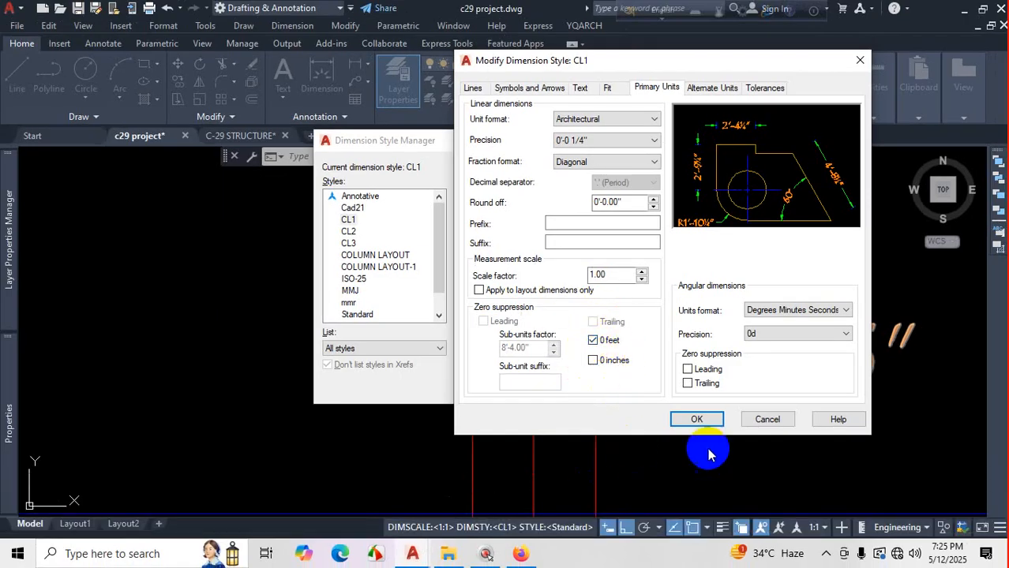
left_click(696, 419)
left_click_drag(623, 148, 450, 162)
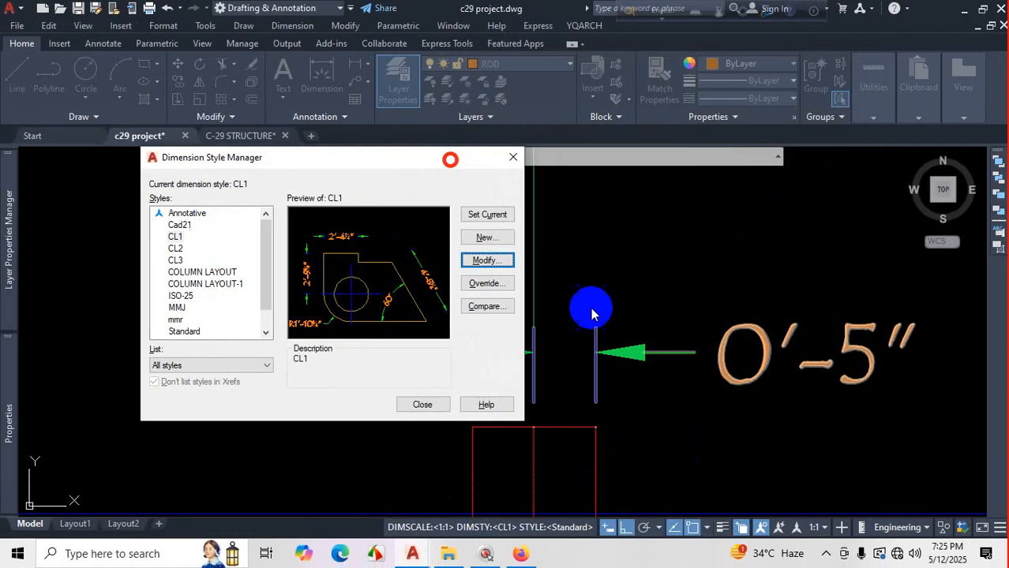
left_click(430, 405)
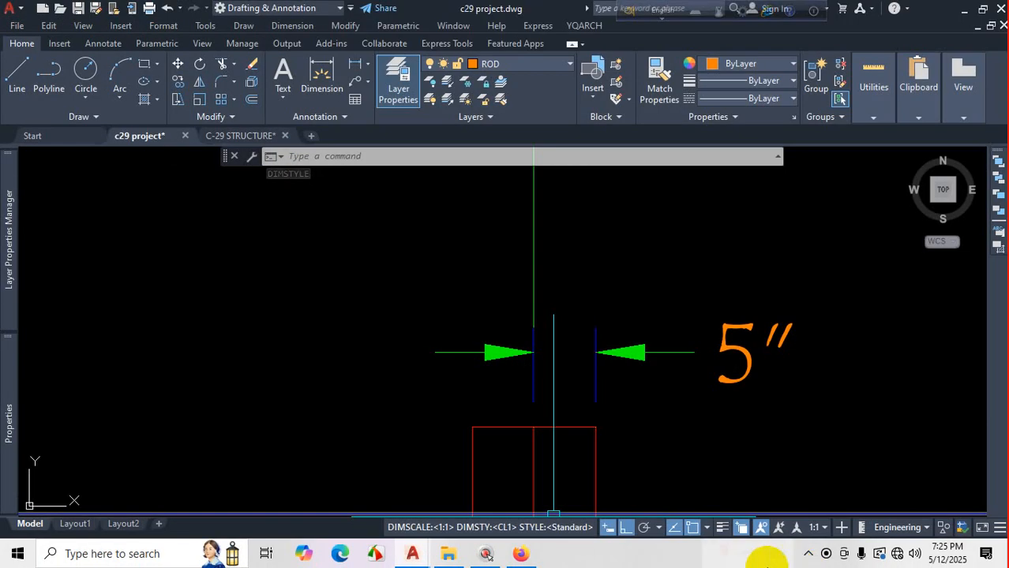
mouse_move(759, 550)
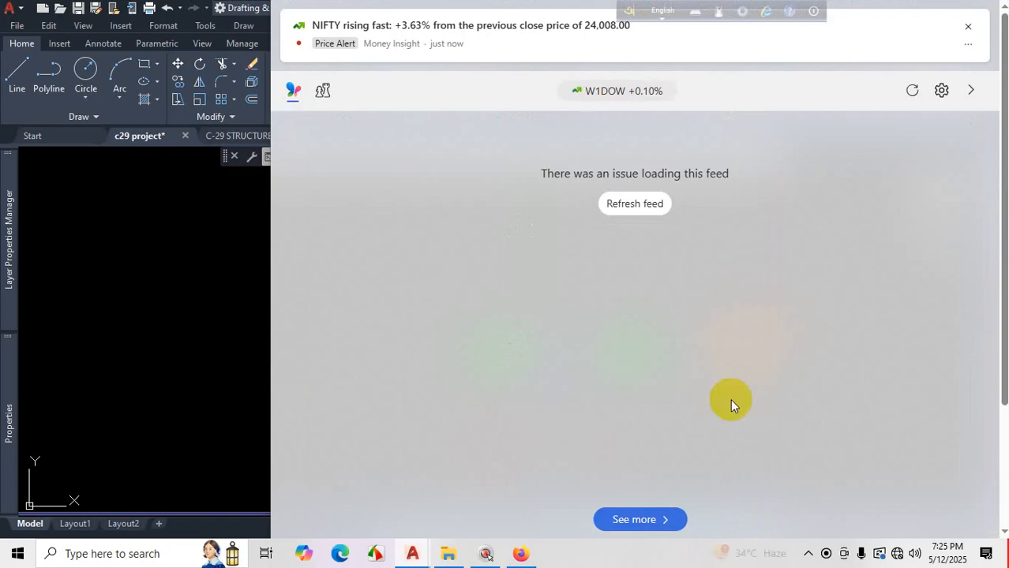
left_click(240, 316)
key("Escape")
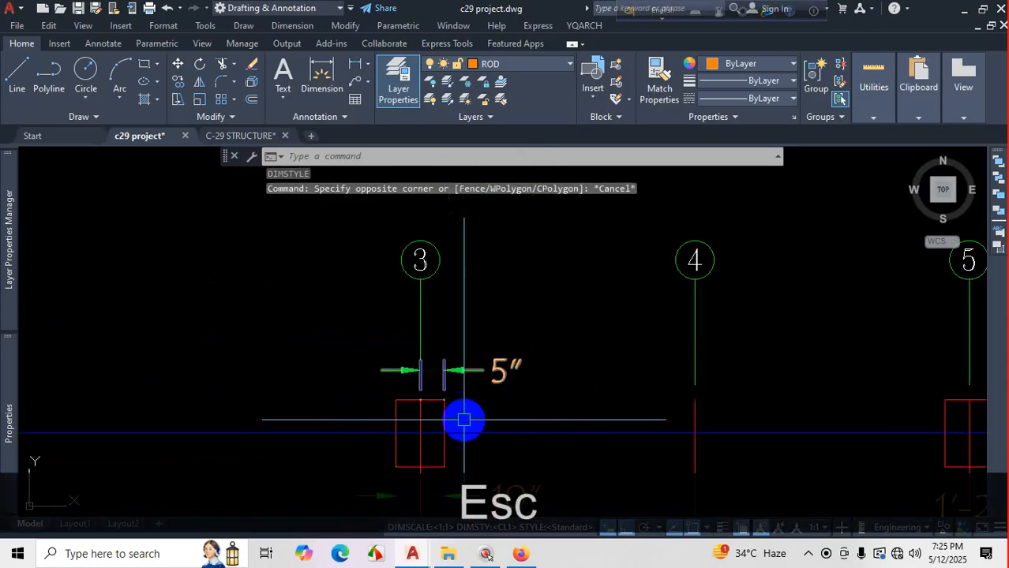
Compare the short column dimensions with the longer whole-inch and fractional dimensions of the three lines above the grid plan.
scroll(464, 420, "down", 5)
scroll(760, 426, "down", 3)
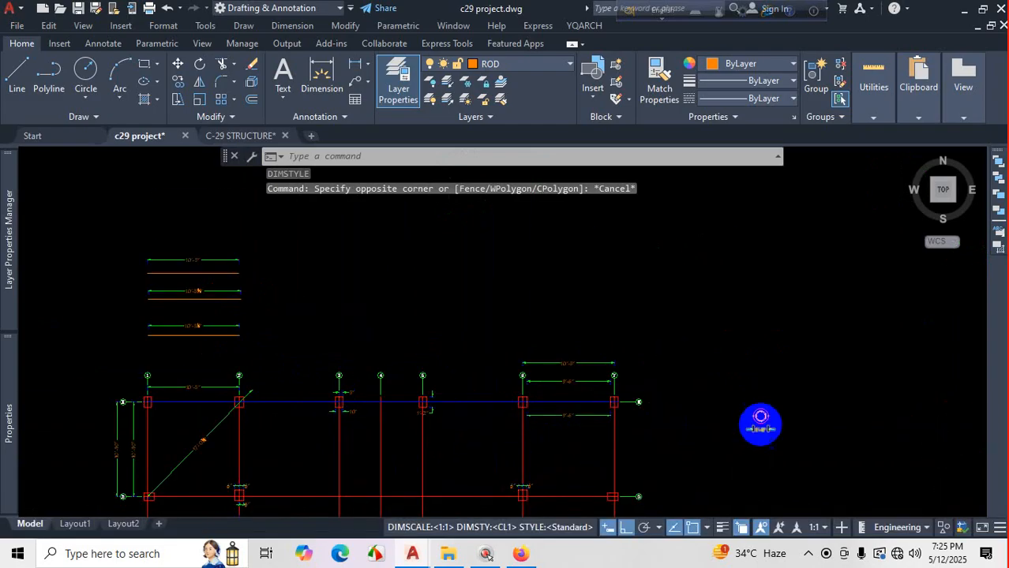
scroll(760, 426, "up", 6)
scroll(761, 411, "down", 8)
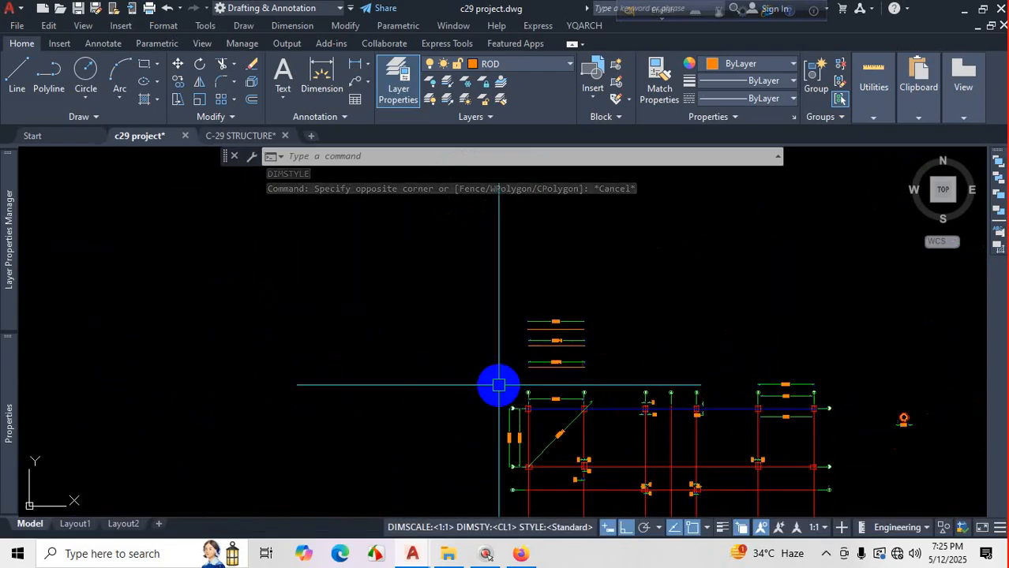
scroll(605, 264, "up", 5)
scroll(552, 306, "down", 6)
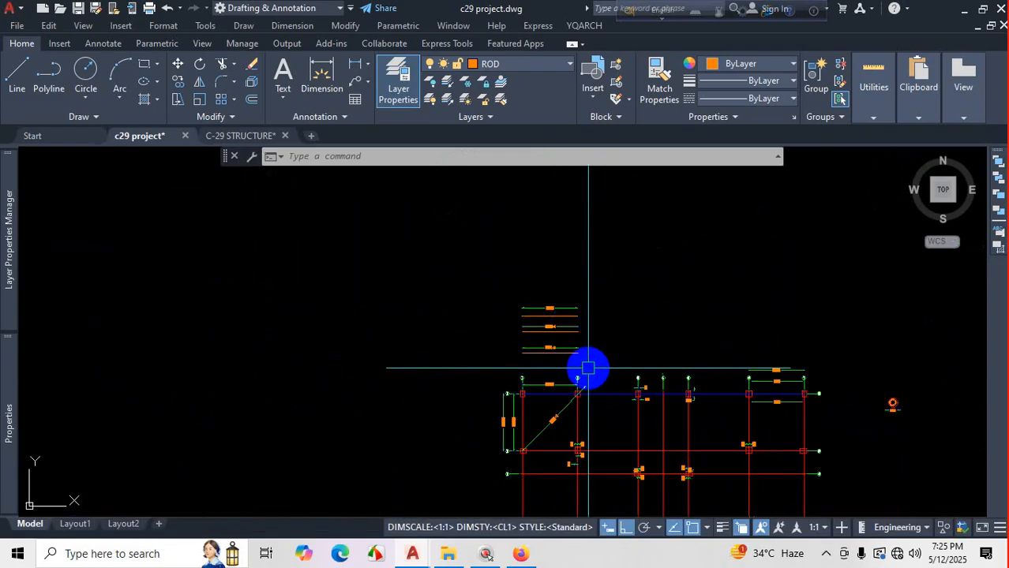
scroll(560, 455, "up", 2)
scroll(525, 266, "up", 6)
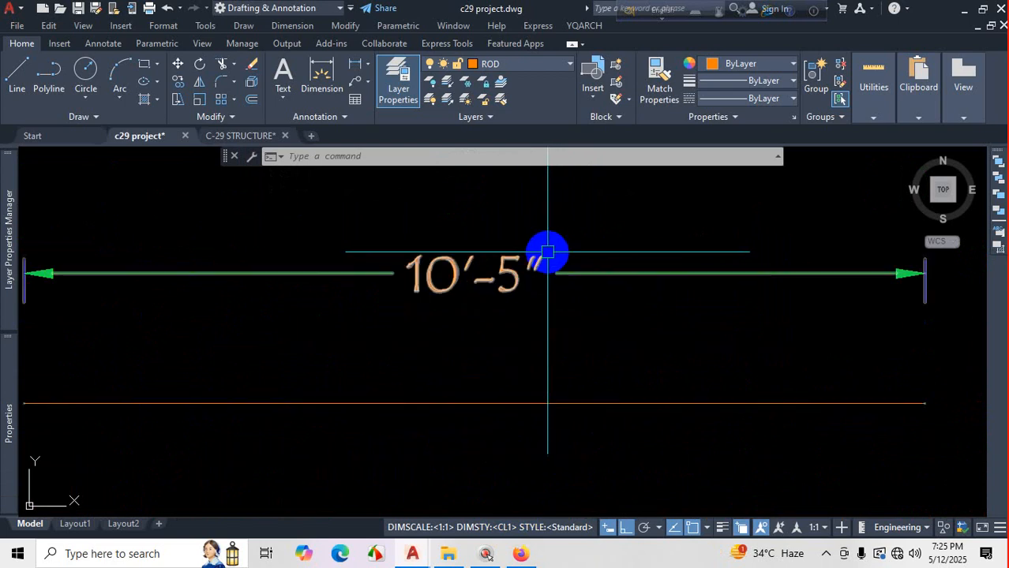
scroll(547, 260, "down", 4)
scroll(529, 288, "up", 3)
scroll(516, 367, "down", 3)
scroll(513, 388, "up", 3)
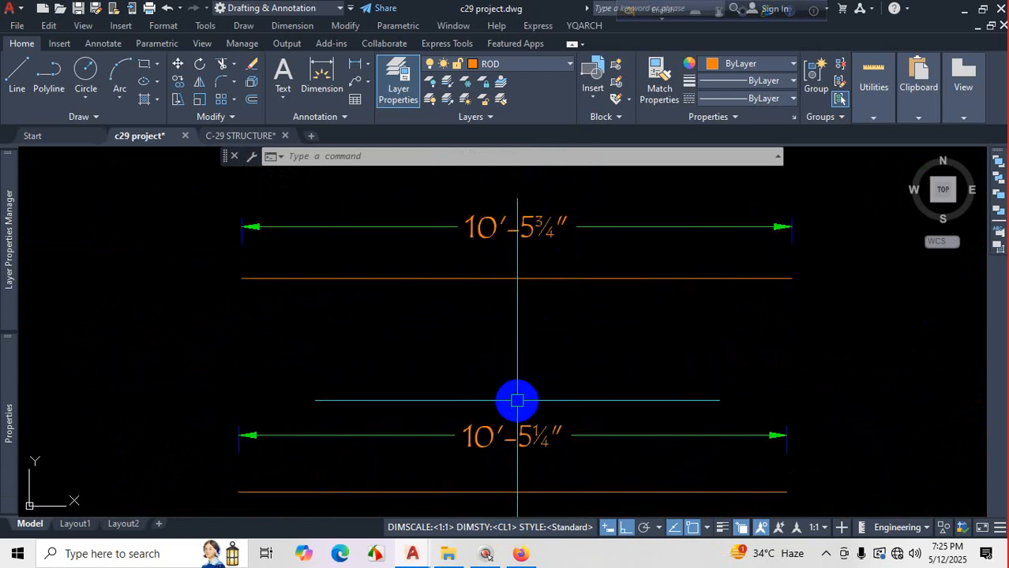
scroll(513, 442, "down", 3)
scroll(537, 442, "up", 2)
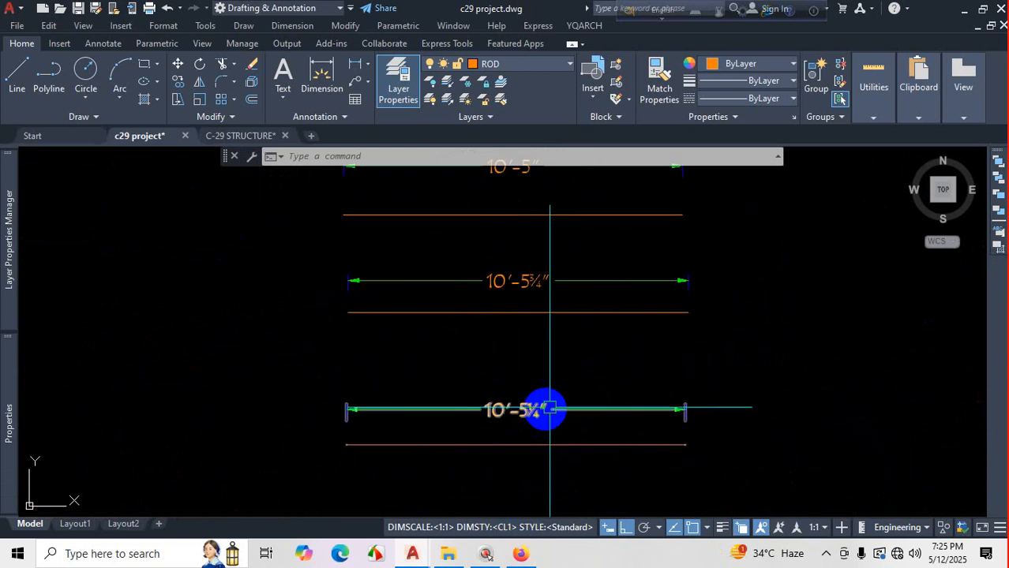
scroll(537, 414, "up", 4)
scroll(517, 407, "down", 4)
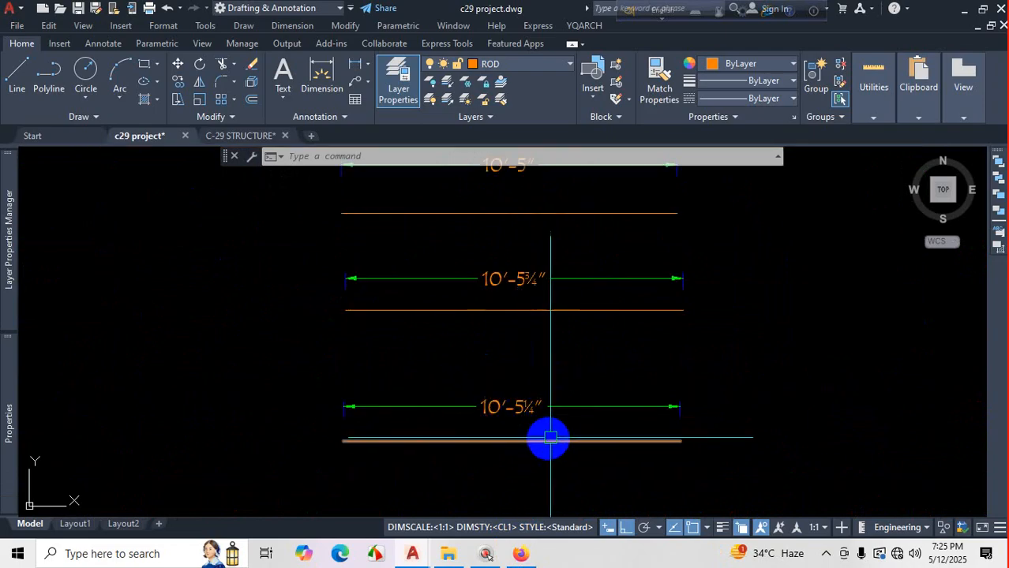
Set the CL1 dimension style's linear unit format to Engineering, make CL1 current and return to the drawing.
type("d")
key("Return")
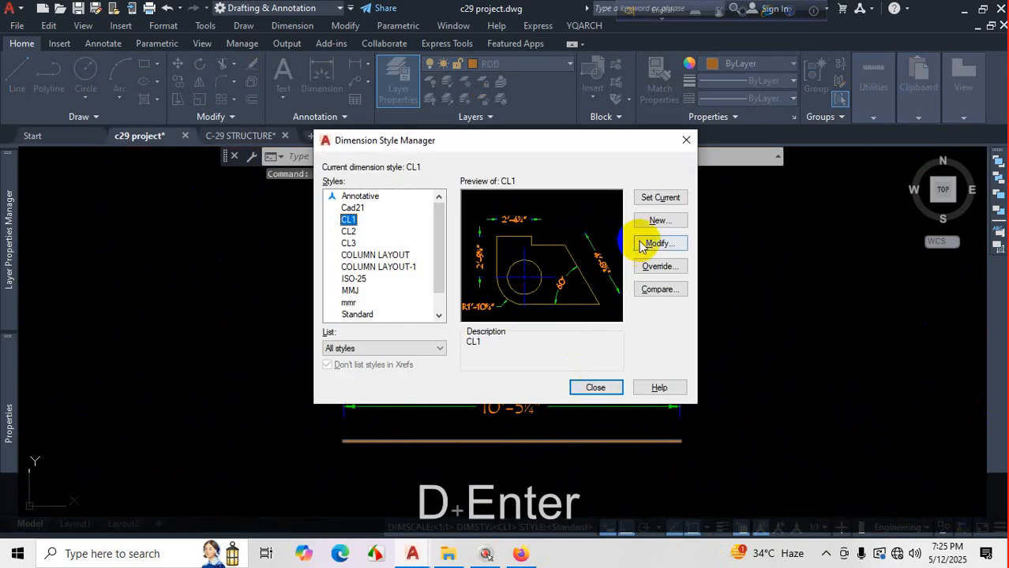
left_click(660, 243)
left_click(608, 119)
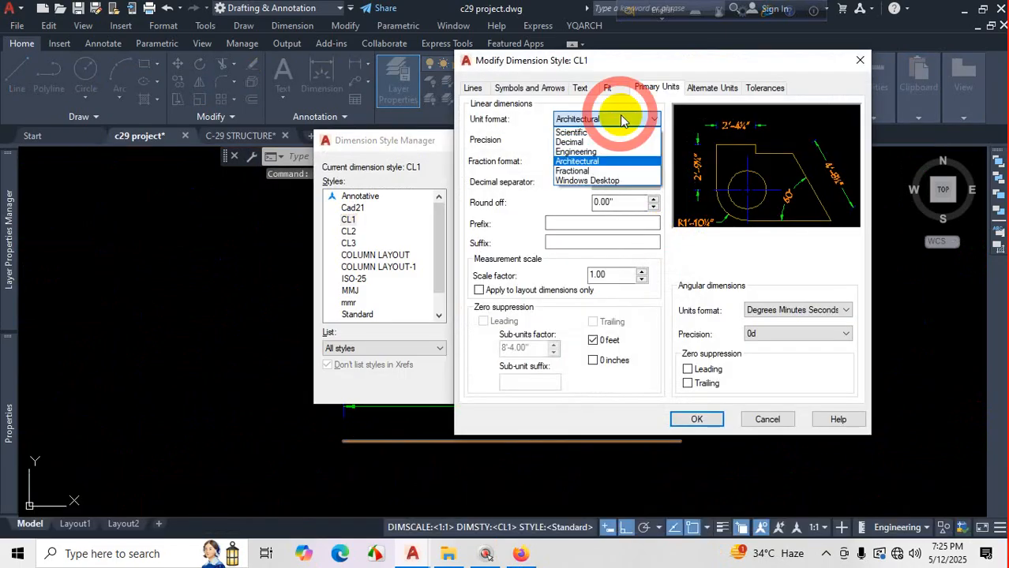
left_click(596, 161)
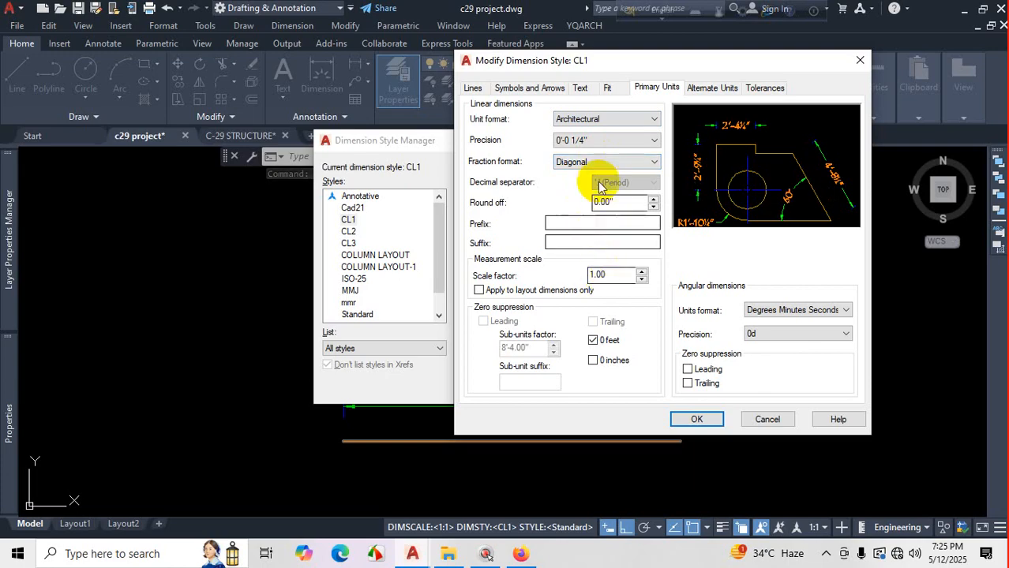
left_click(600, 119)
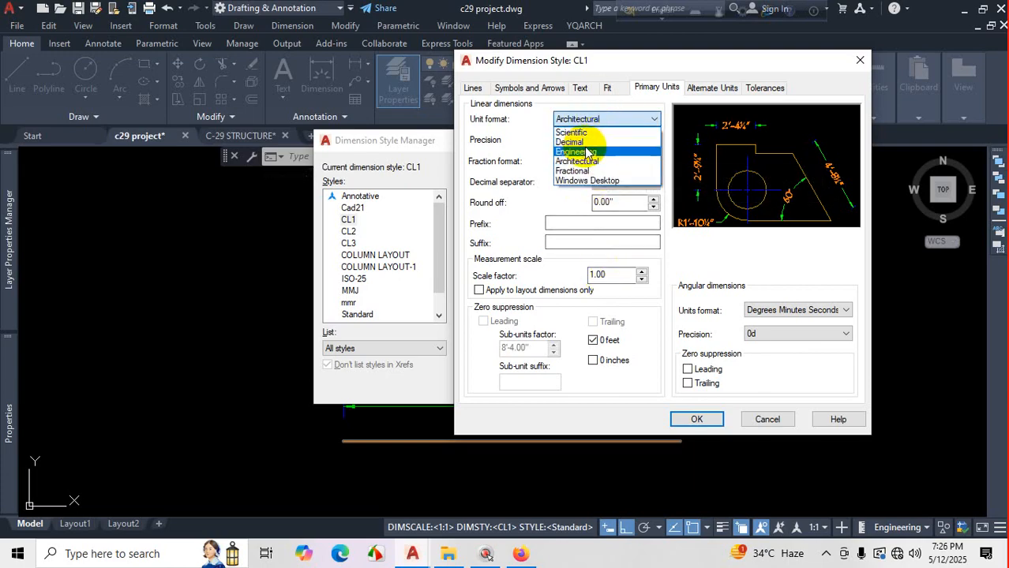
left_click(587, 152)
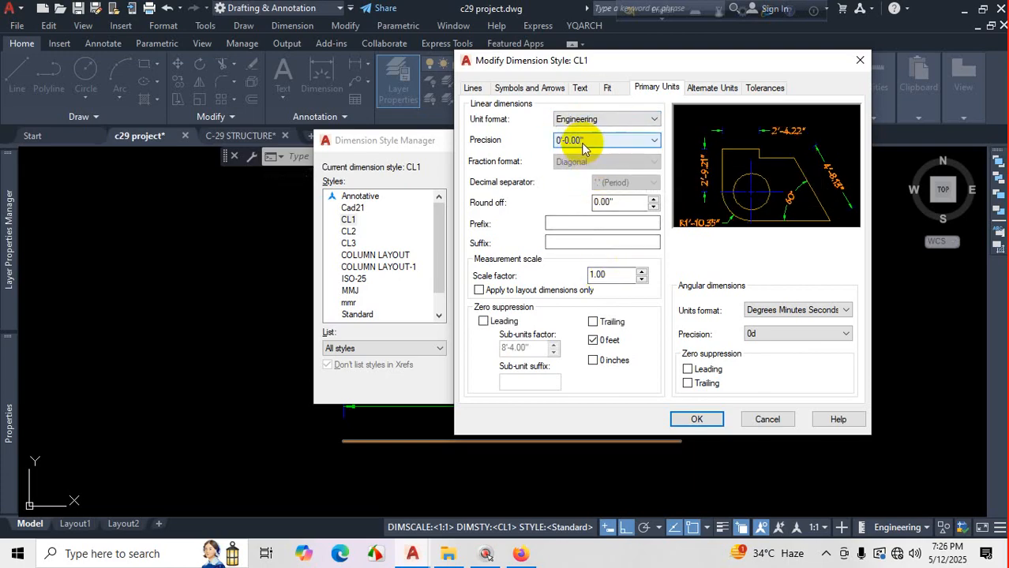
left_click(696, 422)
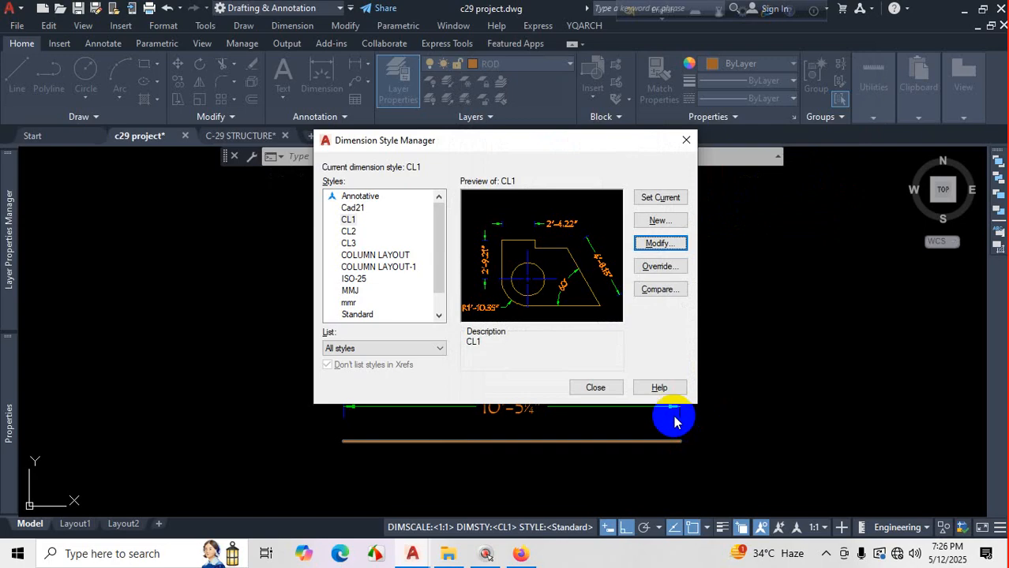
left_click(655, 200)
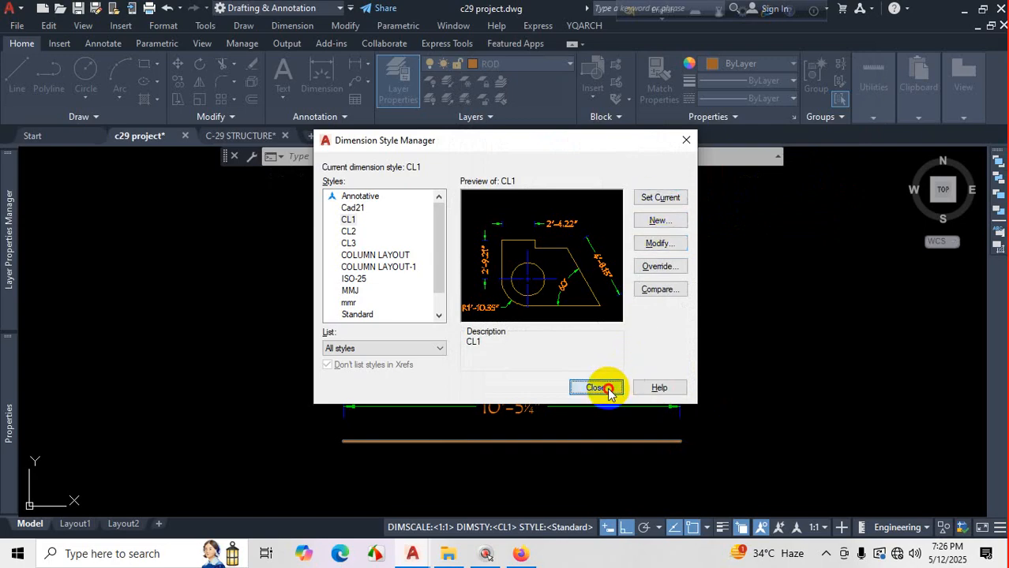
left_click(608, 388)
Examine how the Engineering format shows the dimensions of the three lines and of the grid plan with its columns.
scroll(608, 354, "down", 3)
scroll(573, 277, "up", 2)
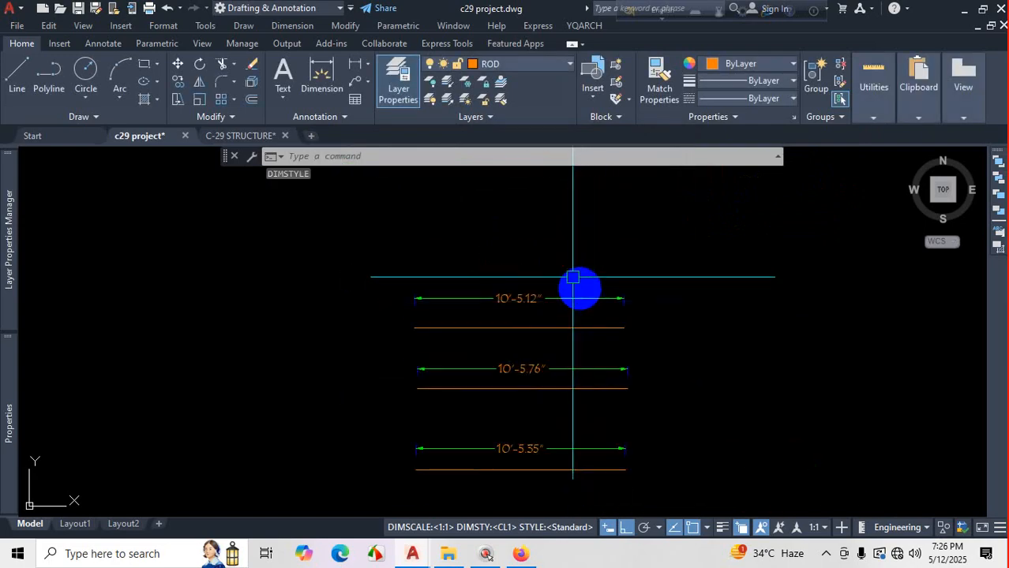
scroll(573, 277, "down", 2)
scroll(532, 292, "up", 1)
scroll(481, 276, "up", 1)
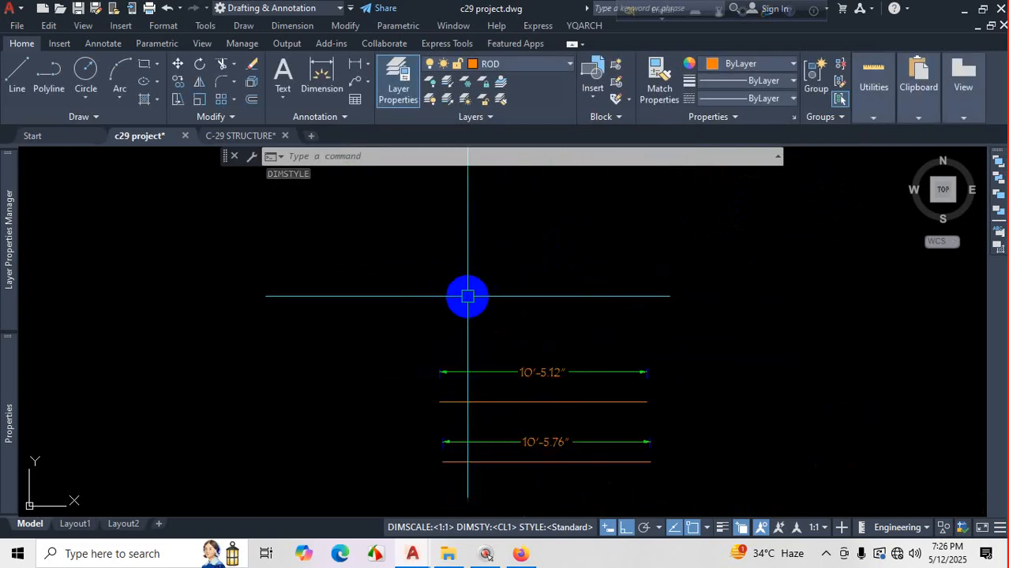
scroll(558, 290, "up", 1)
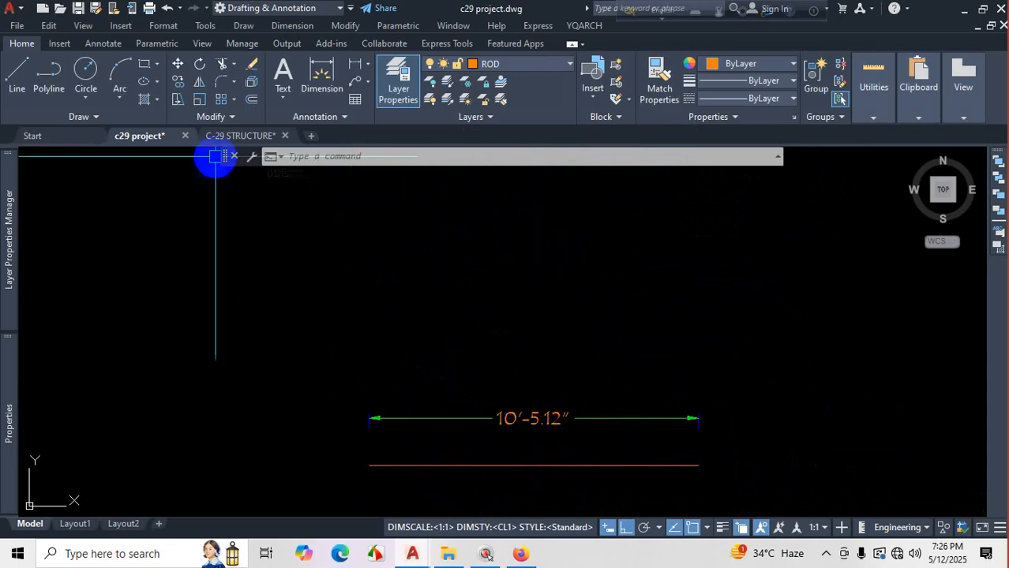
scroll(457, 295, "down", 6)
scroll(384, 211, "up", 5)
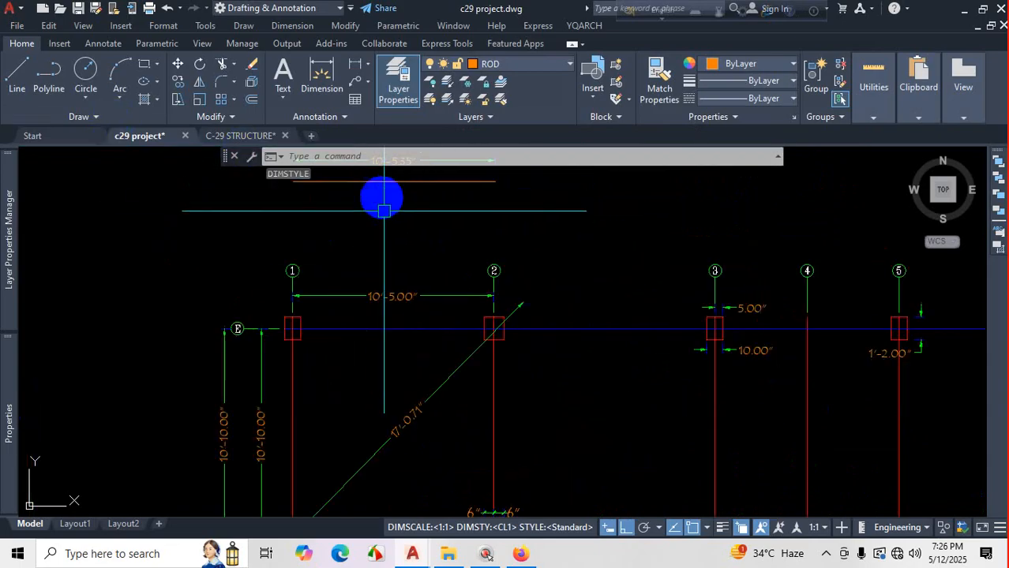
scroll(419, 299, "down", 6)
scroll(419, 277, "up", 4)
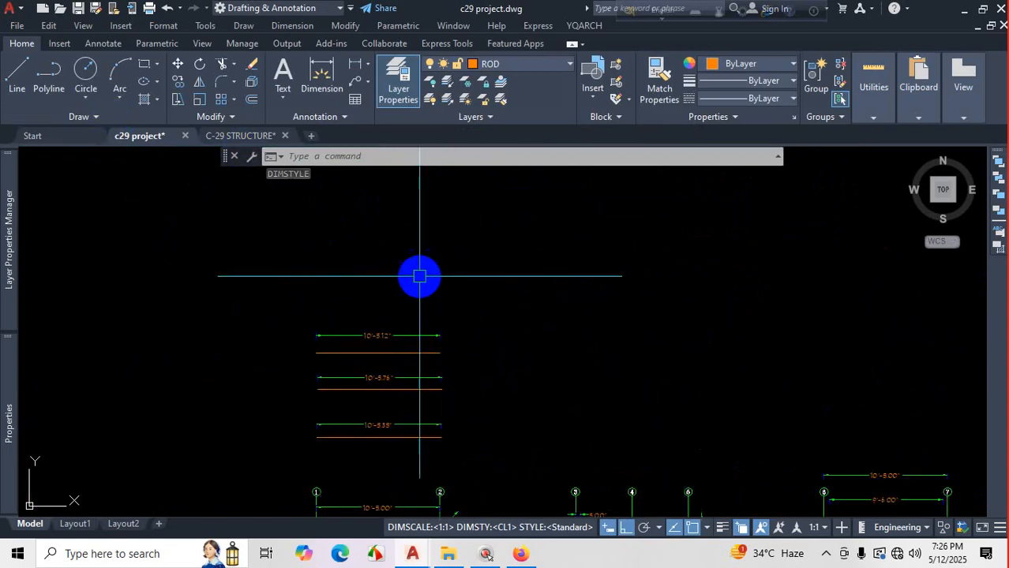
Draw a horizontal line 10' long in the empty space above the topmost dimensioned line.
left_click(14, 81)
scroll(329, 253, "up", 4)
left_click(322, 269)
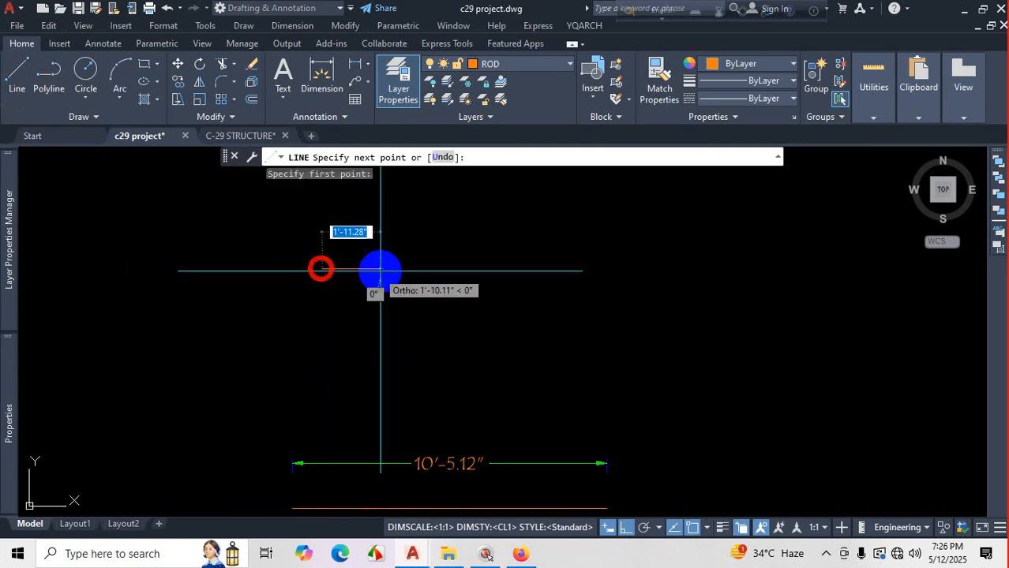
type("10'")
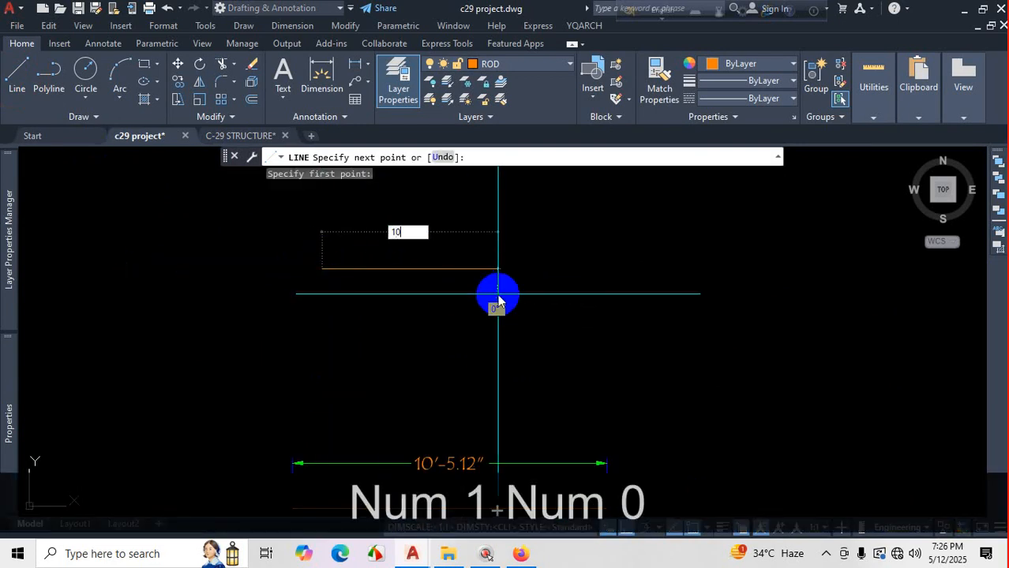
key("Return")
key("Escape")
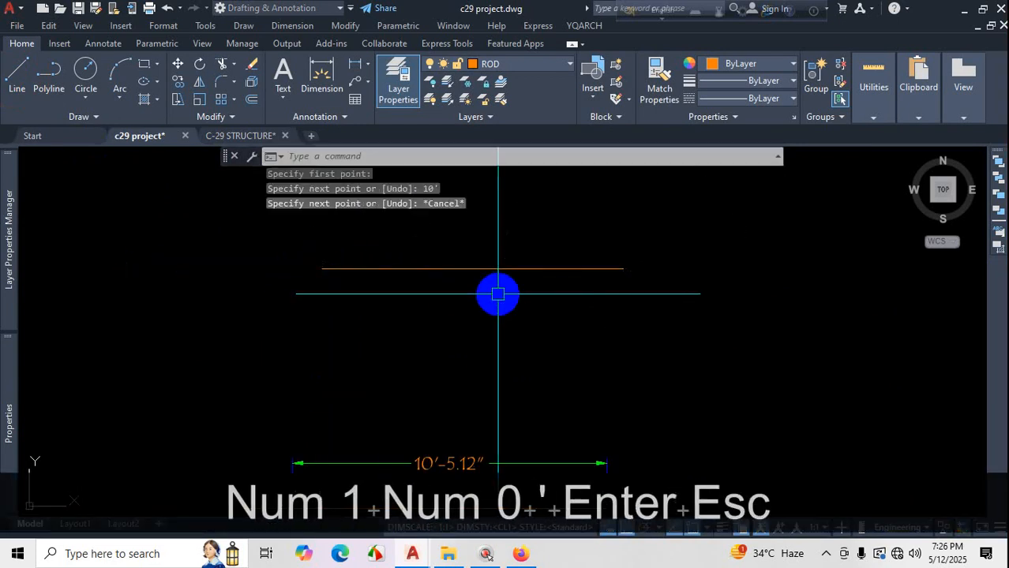
Dimension the length of the new 10' line, placing the dimension just above it.
left_click(322, 79)
left_click(447, 269)
scroll(461, 304, "up", 3)
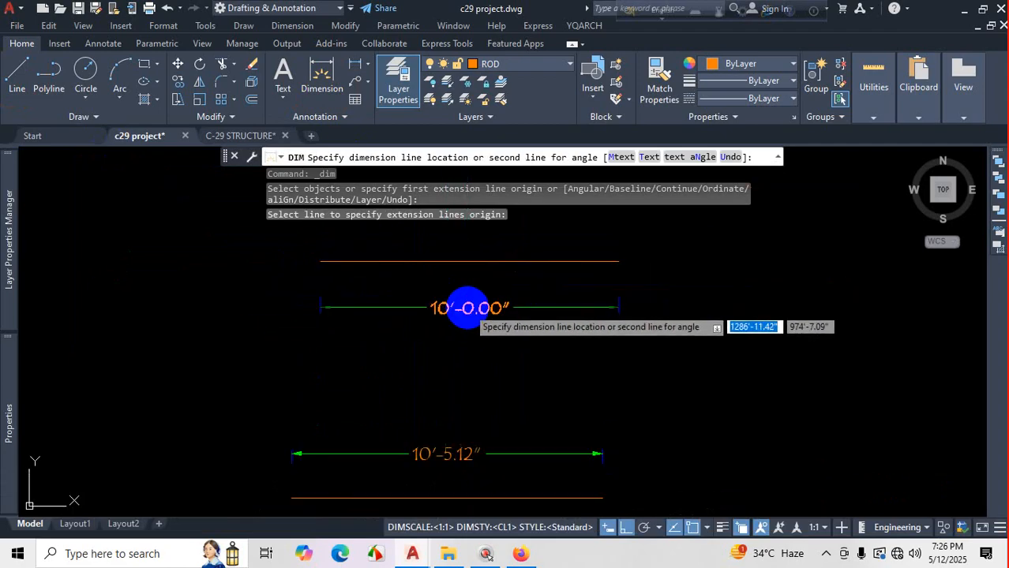
left_click(494, 288)
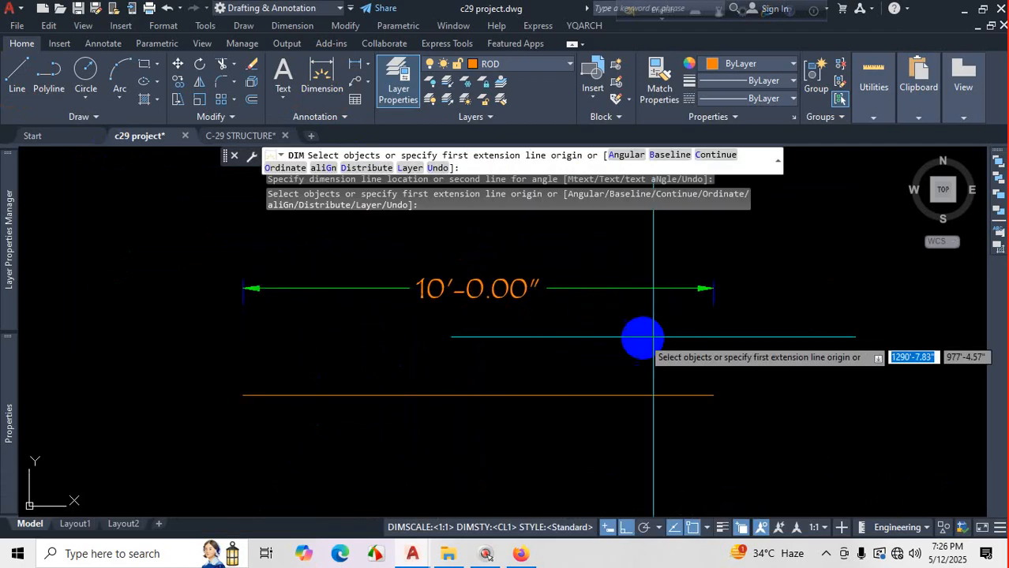
key("Escape")
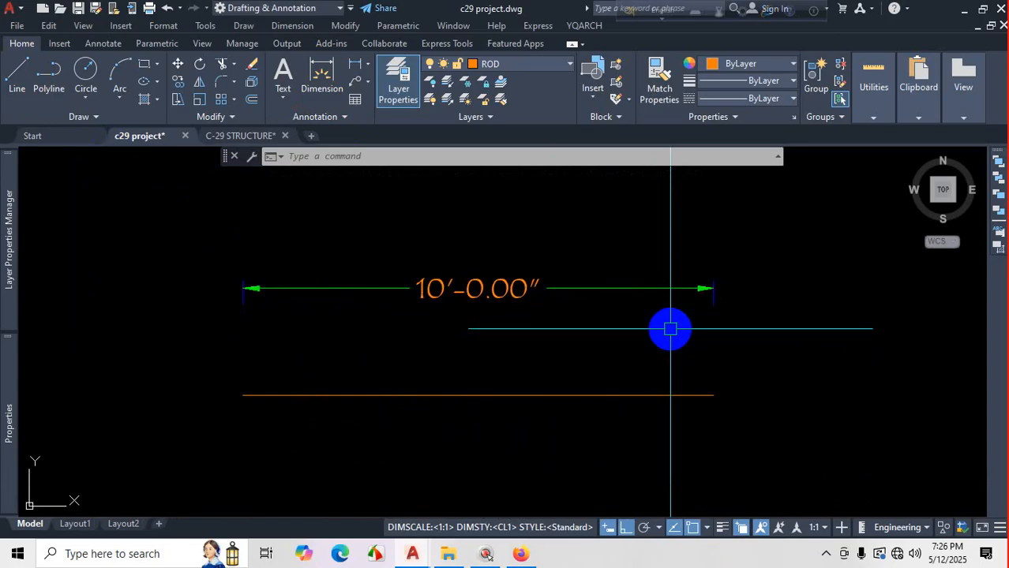
key("Escape")
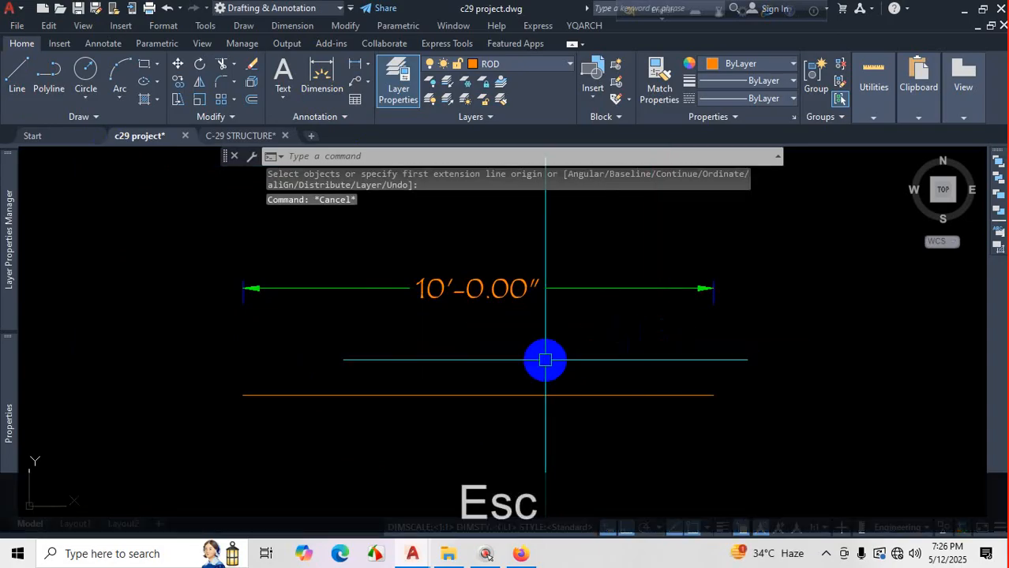
Set the CL1 dimension style's linear unit format to Architectural and return to the dimensioned 10' line.
type("d")
key("Return")
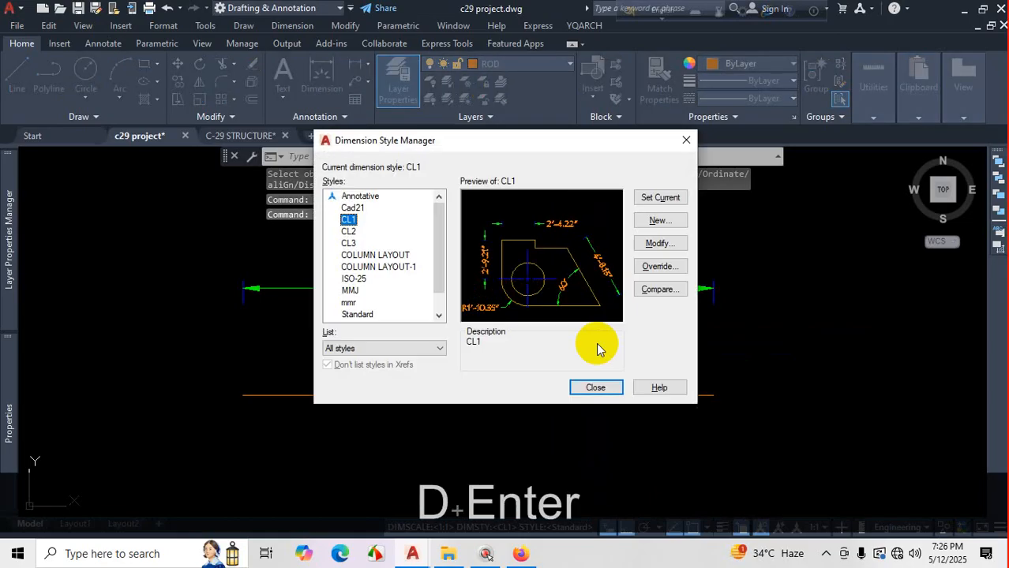
left_click(652, 244)
left_click(637, 119)
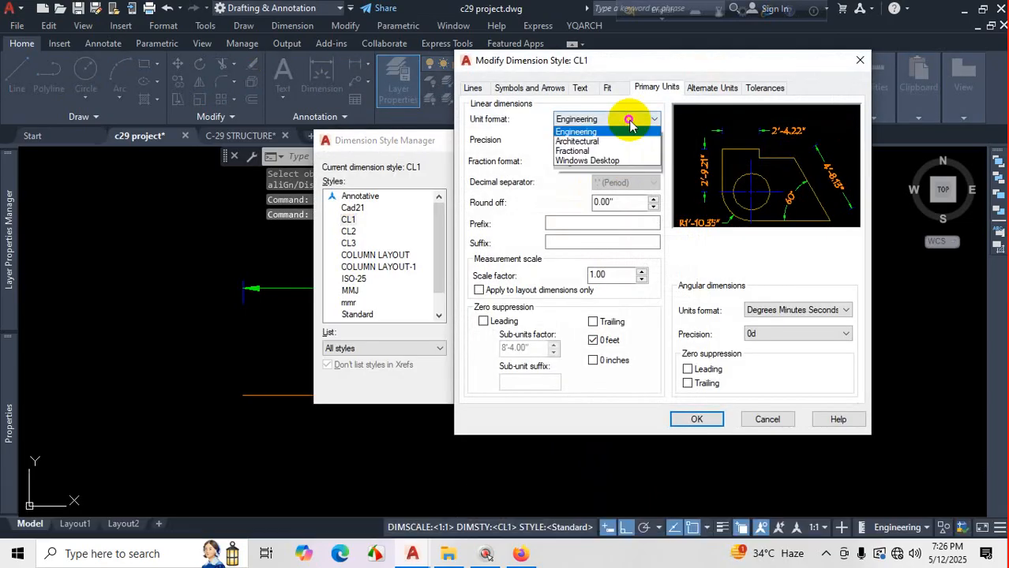
left_click(599, 162)
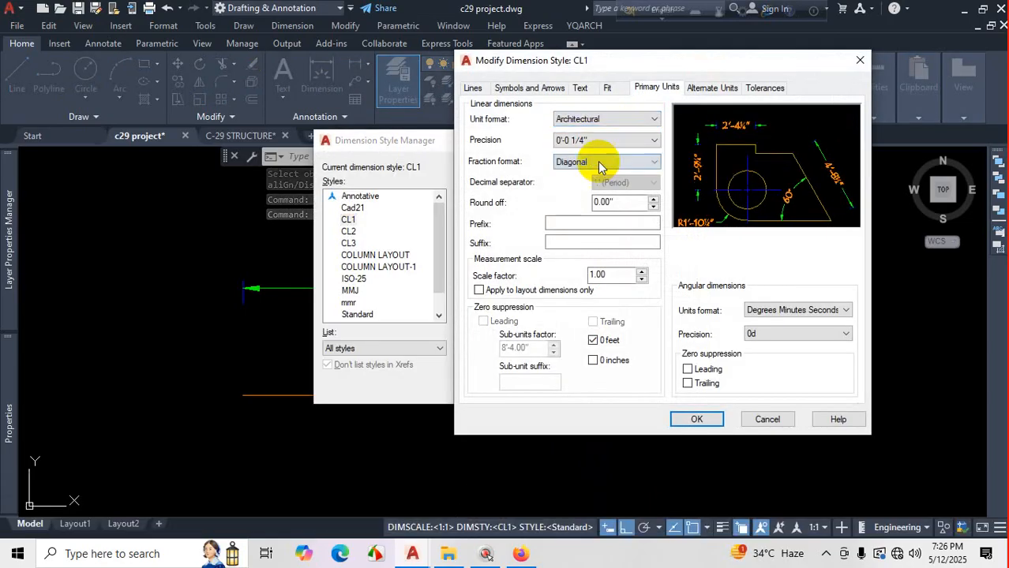
left_click(695, 421)
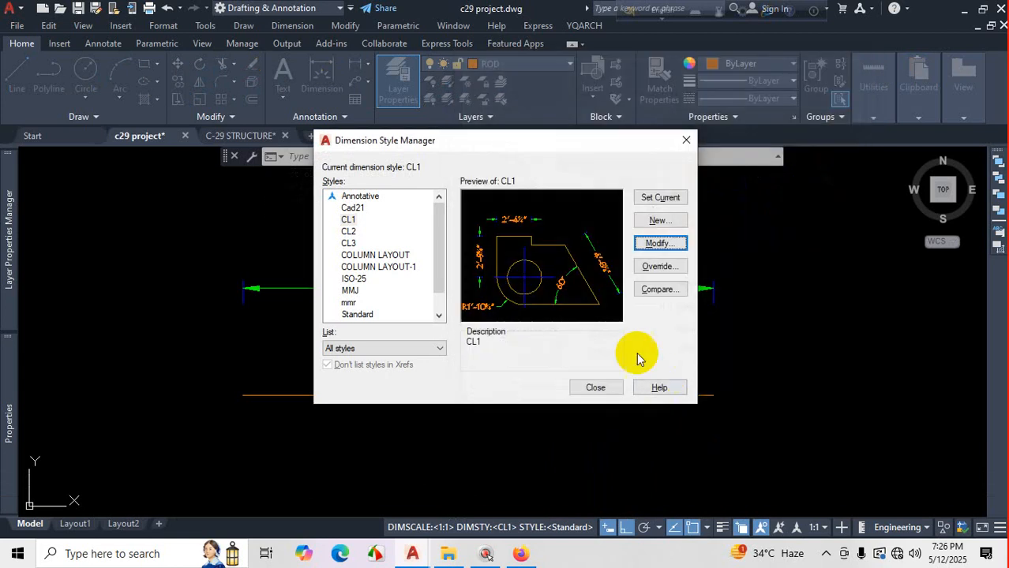
left_click(594, 386)
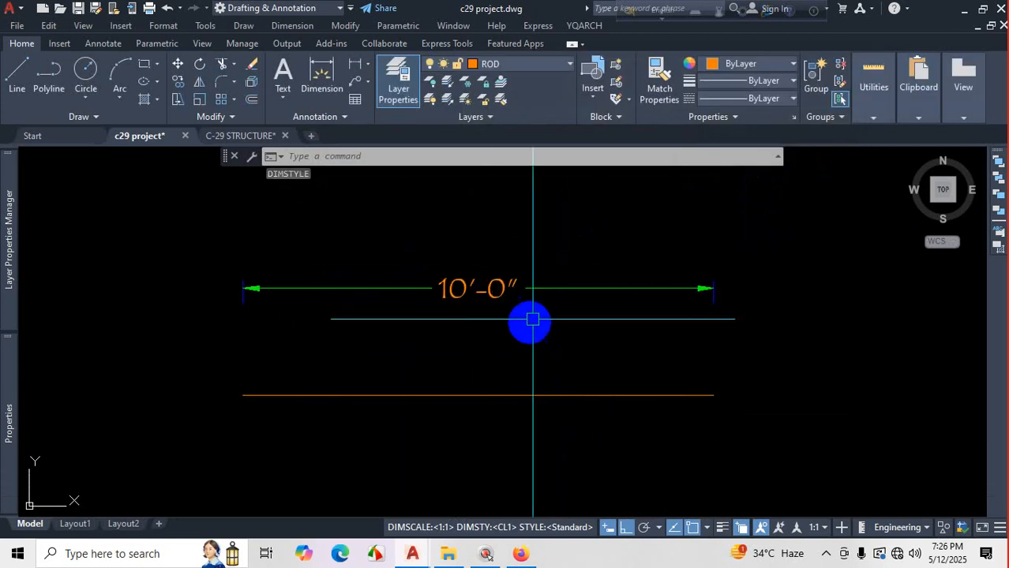
scroll(515, 288, "up", 4)
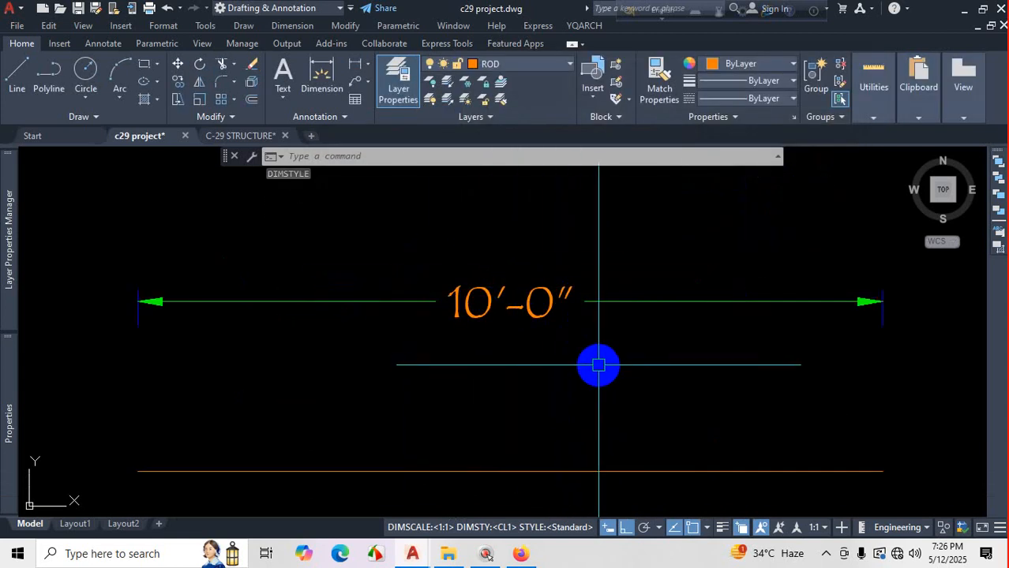
scroll(598, 366, "down", 2)
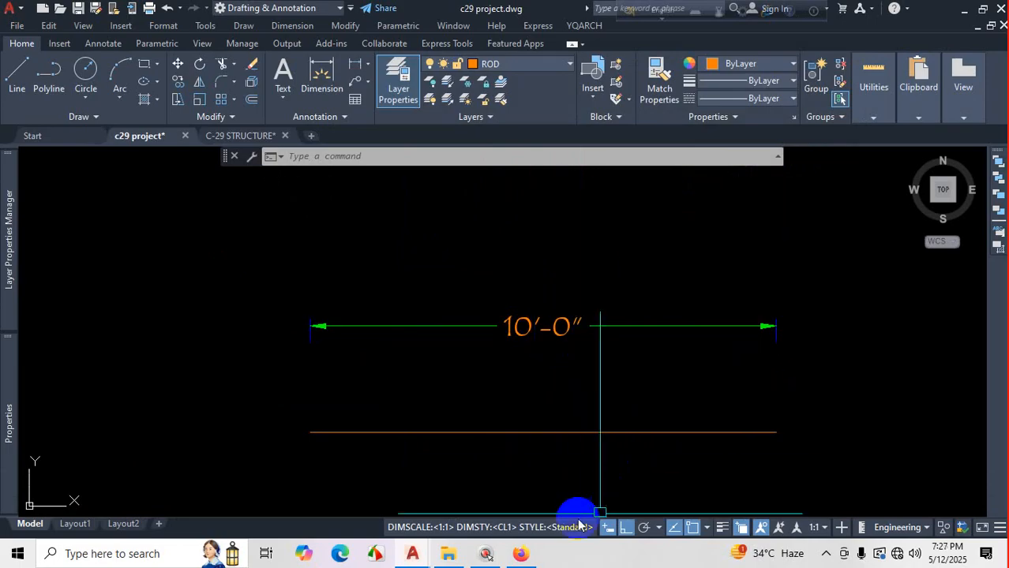
Switch to Firefox and examine how whole-foot dimensions are written on the pile cap plans in DETAIL STRUCTURAL DRAWINGS.pdf, then return to AutoCAD.
left_click(520, 554)
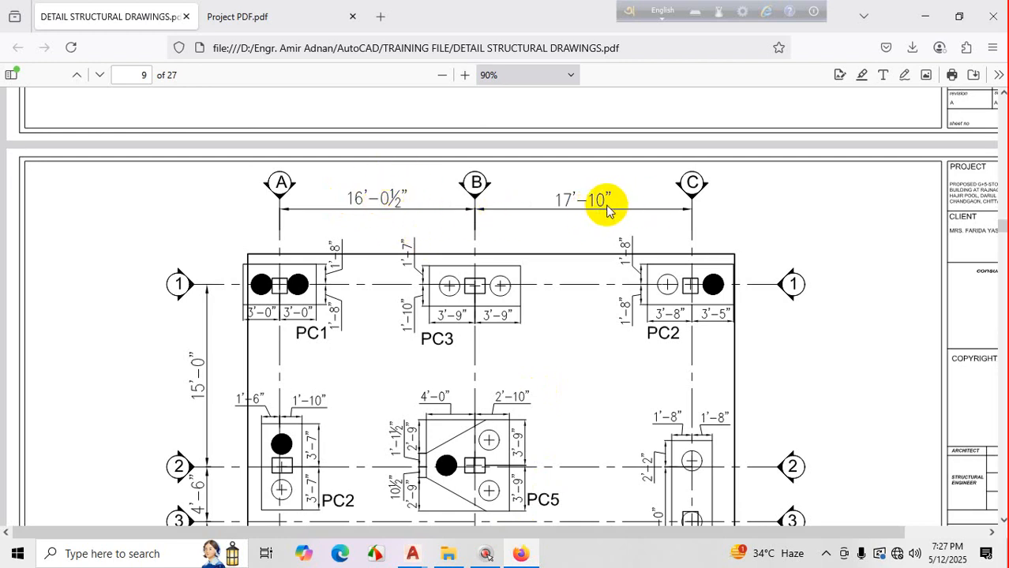
scroll(609, 276, "down", 10)
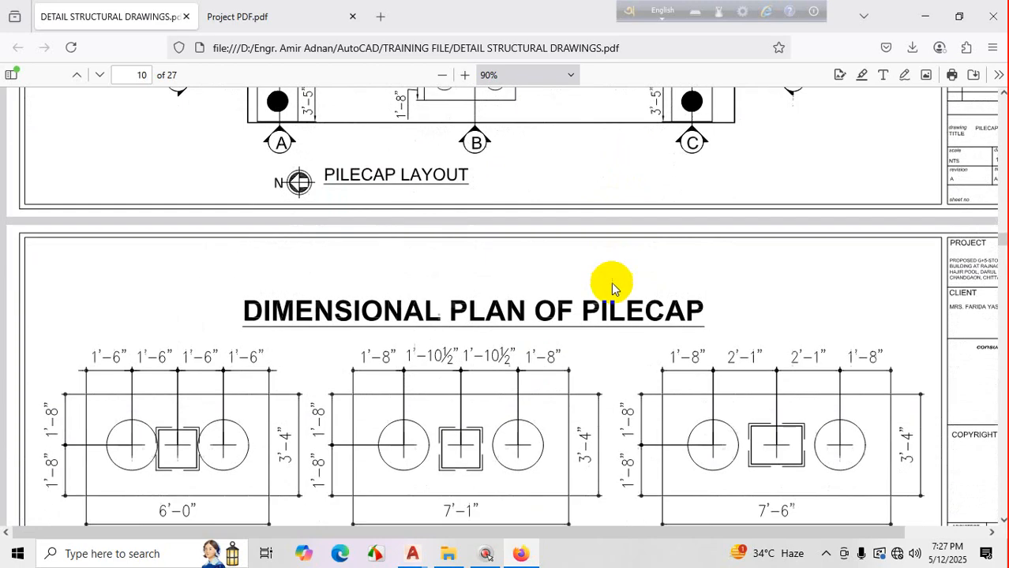
scroll(614, 297, "up", 1)
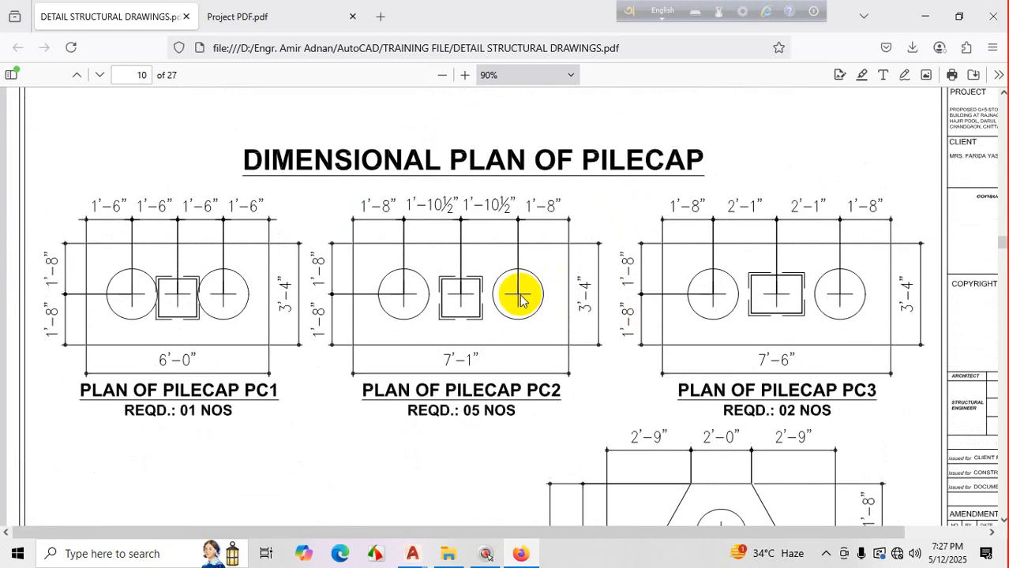
scroll(520, 295, "down", 4)
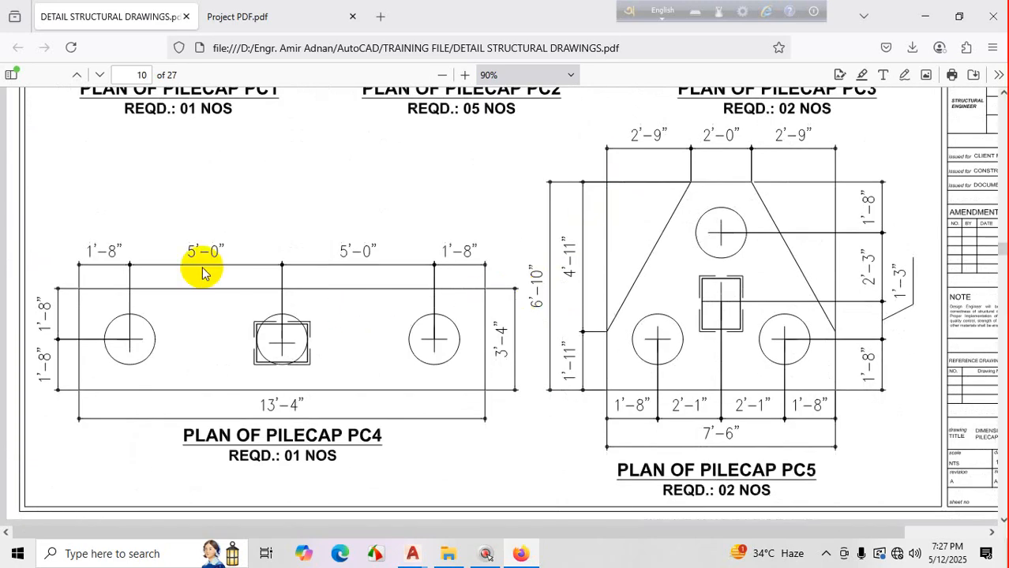
key("ctrl+1")
left_click(202, 267)
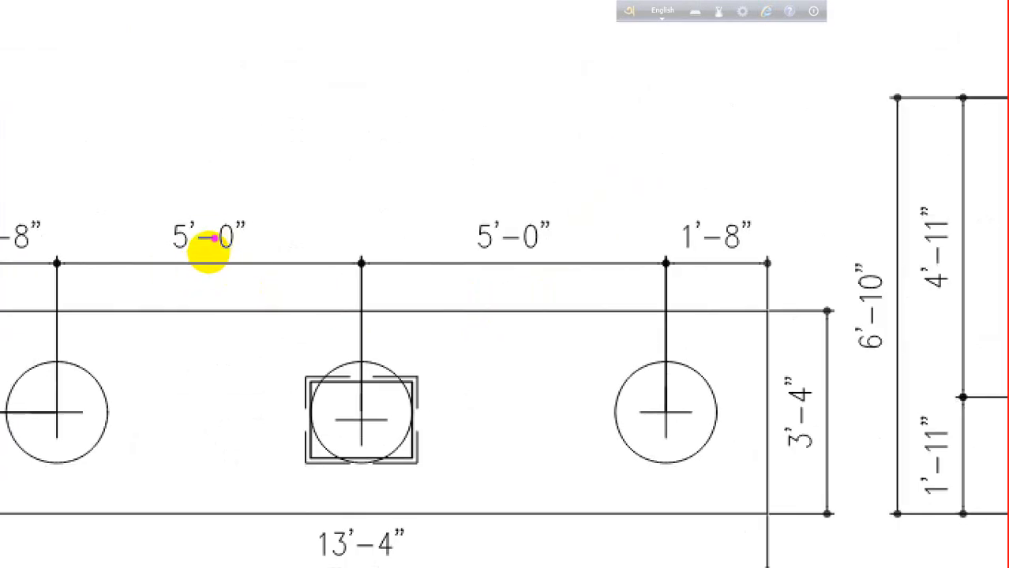
left_click_drag(483, 268, 590, 268)
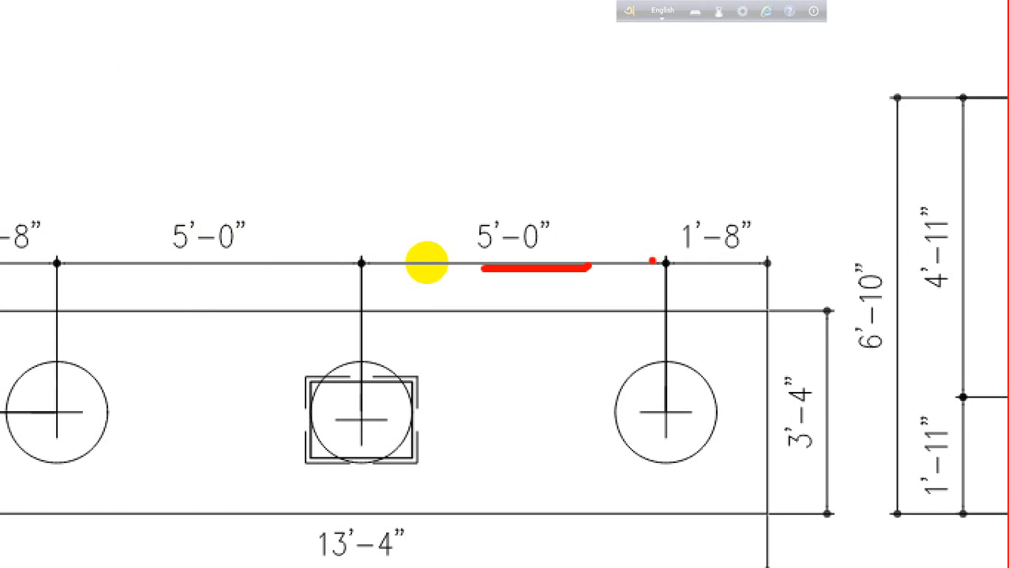
key("Escape")
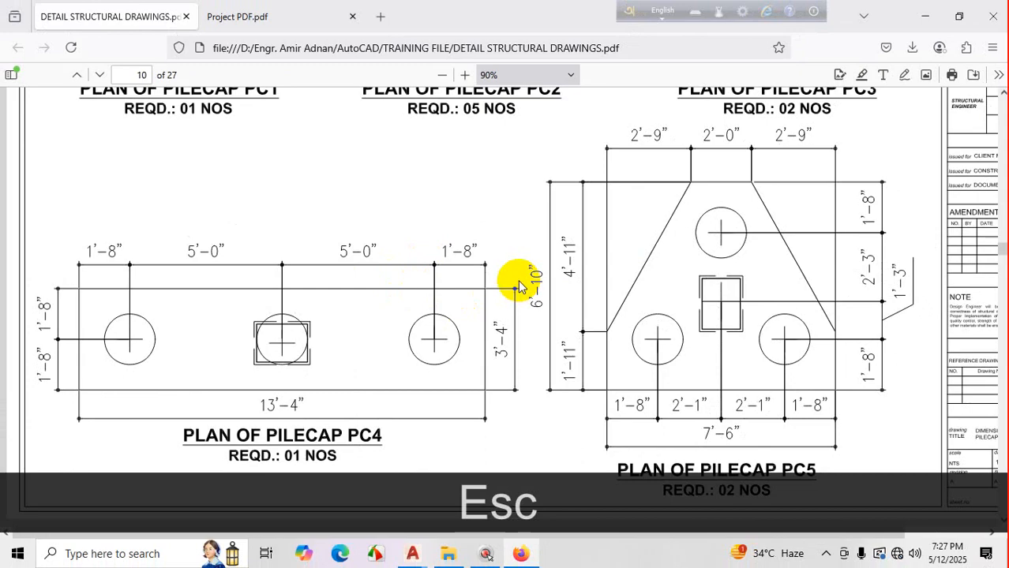
left_click(925, 15)
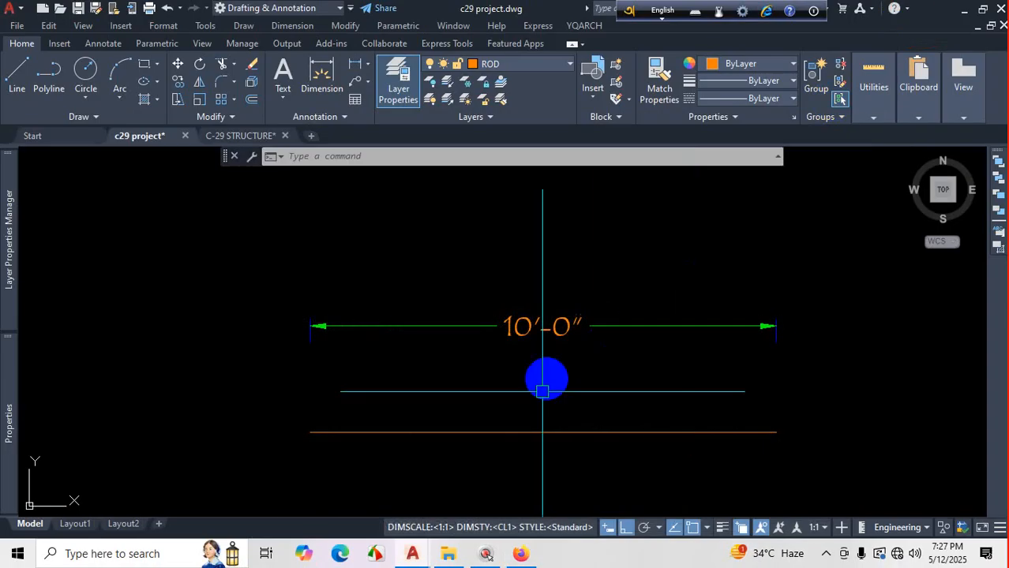
Turn on zero suppression for 0 inches in the CL1 dimension style and return to the dimensioned 10' line.
type("d")
key("Return")
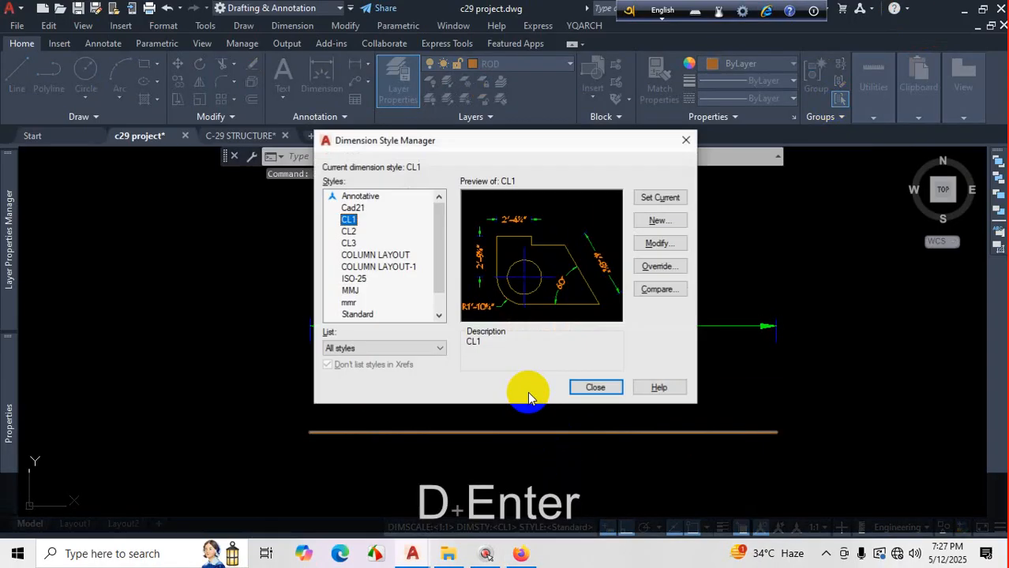
left_click(658, 243)
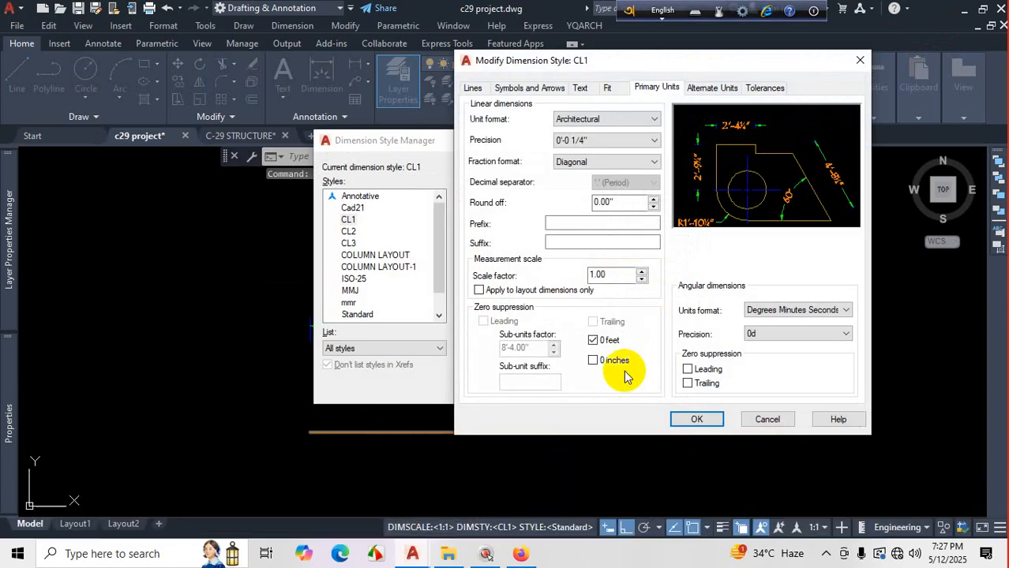
left_click(594, 361)
left_click(698, 421)
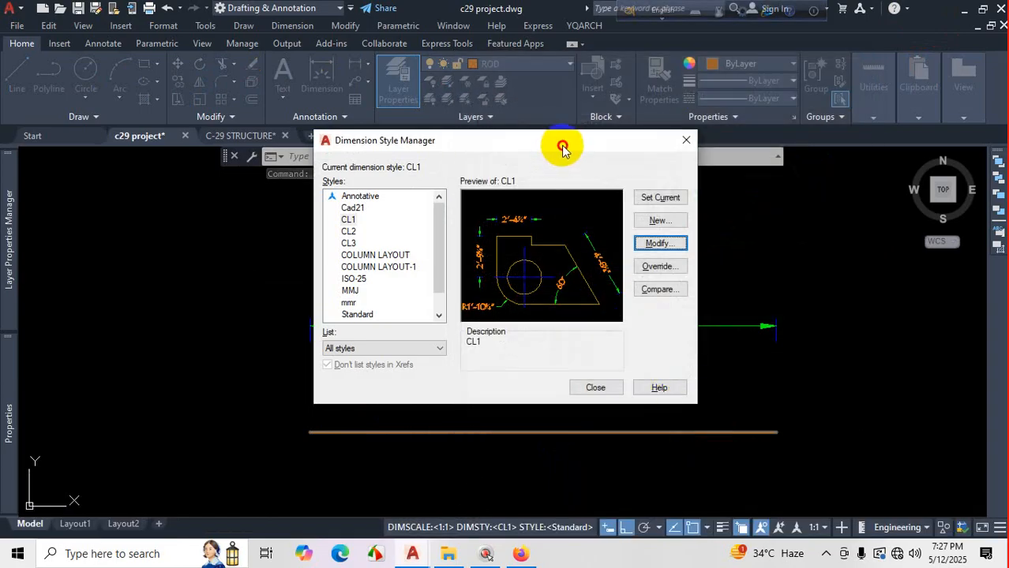
left_click_drag(558, 142, 333, 198)
left_click(364, 442)
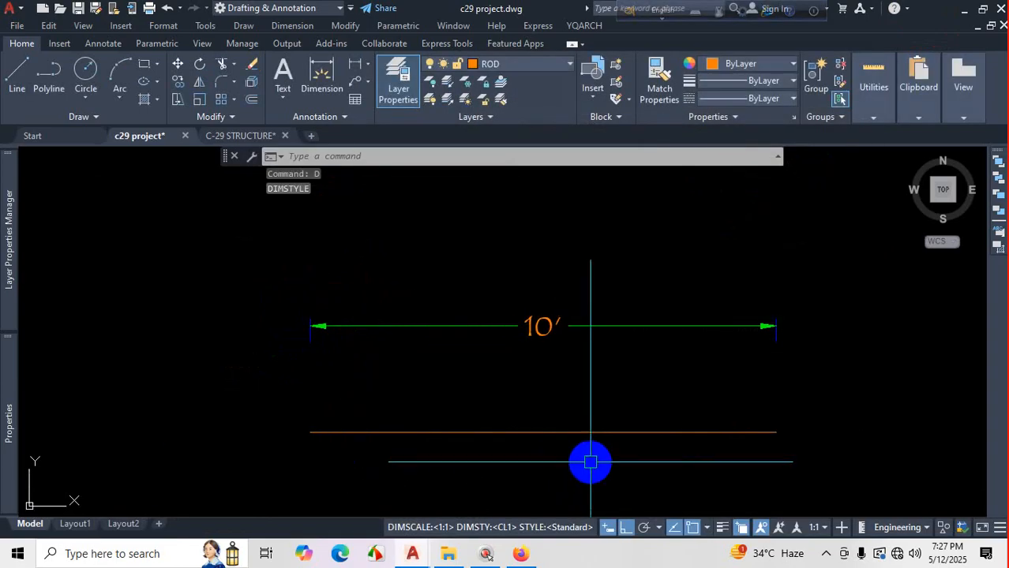
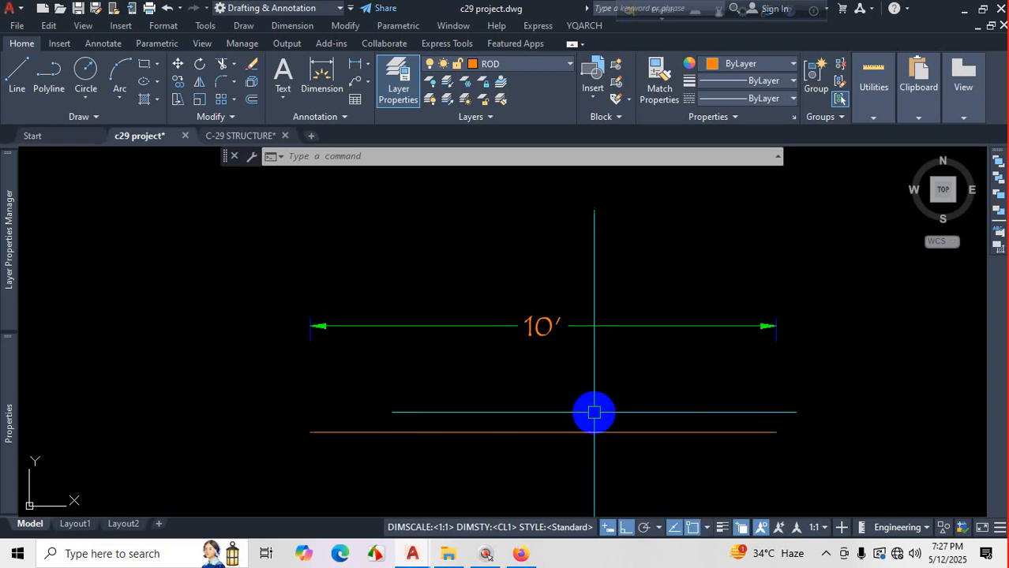
Turn off zero suppression for 0 inches in the CL1 dimension style and make CL1 the current style.
type("D")
key("Return")
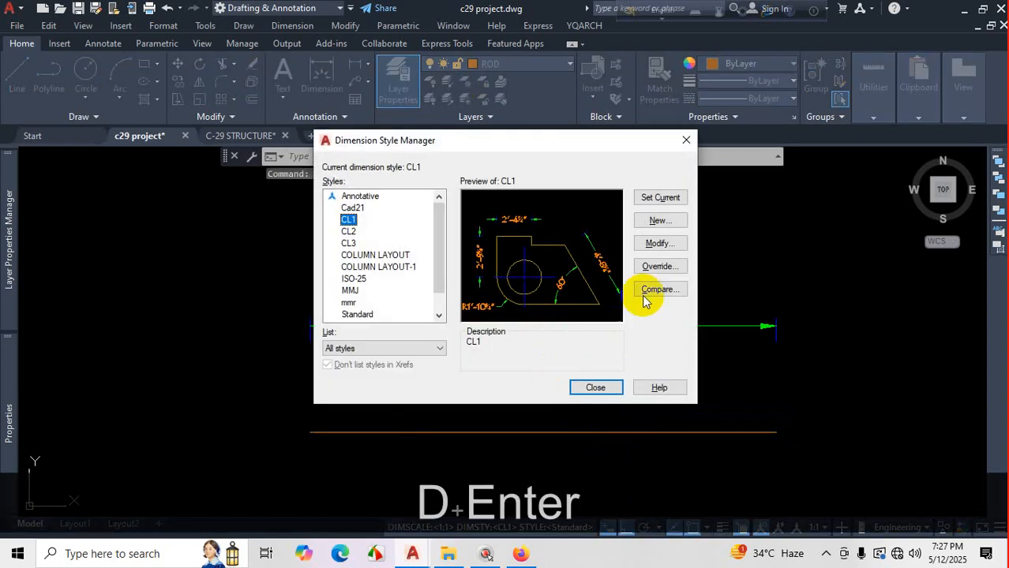
left_click(660, 244)
left_click(593, 359)
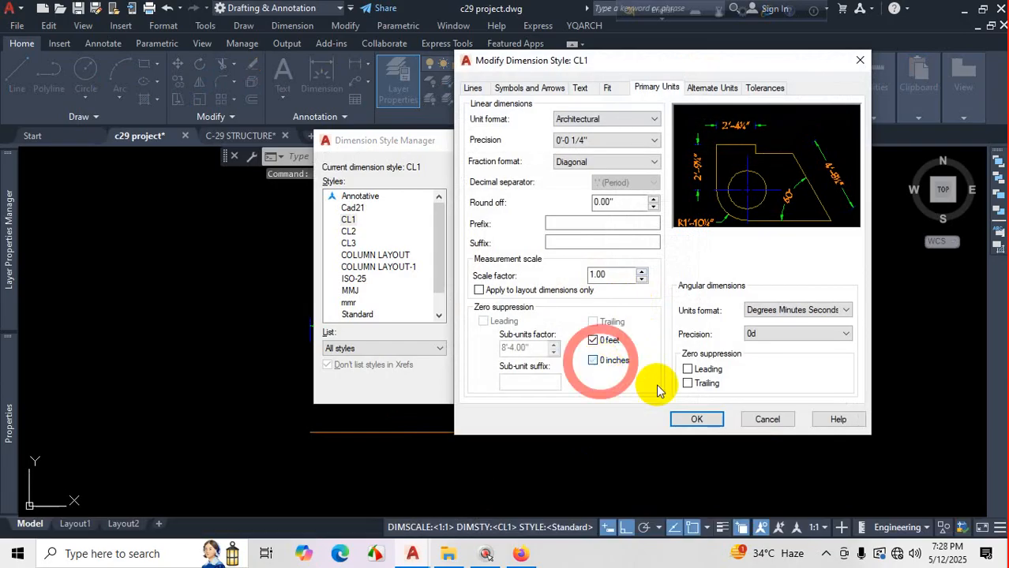
left_click(696, 426)
left_click(656, 199)
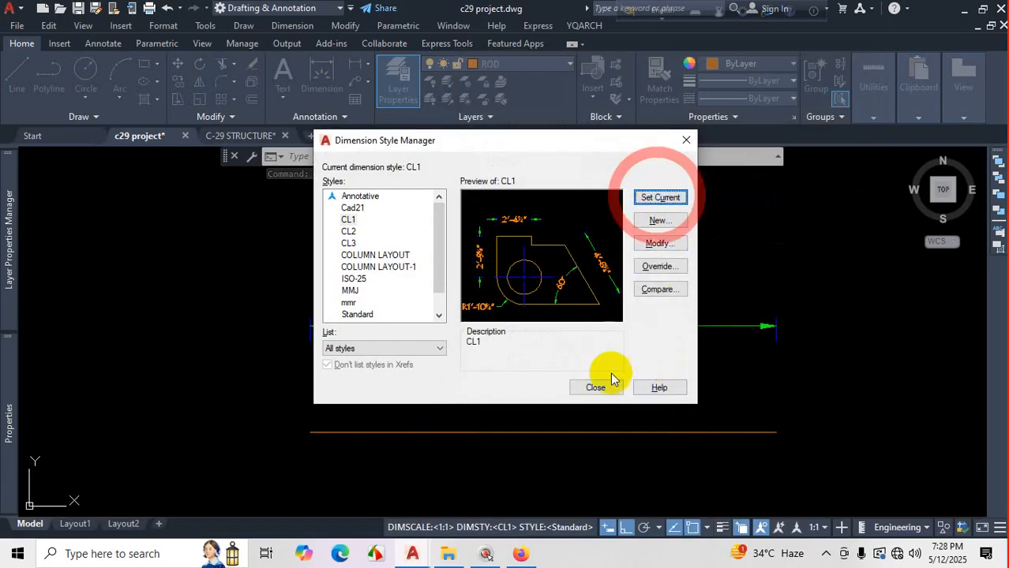
left_click(594, 384)
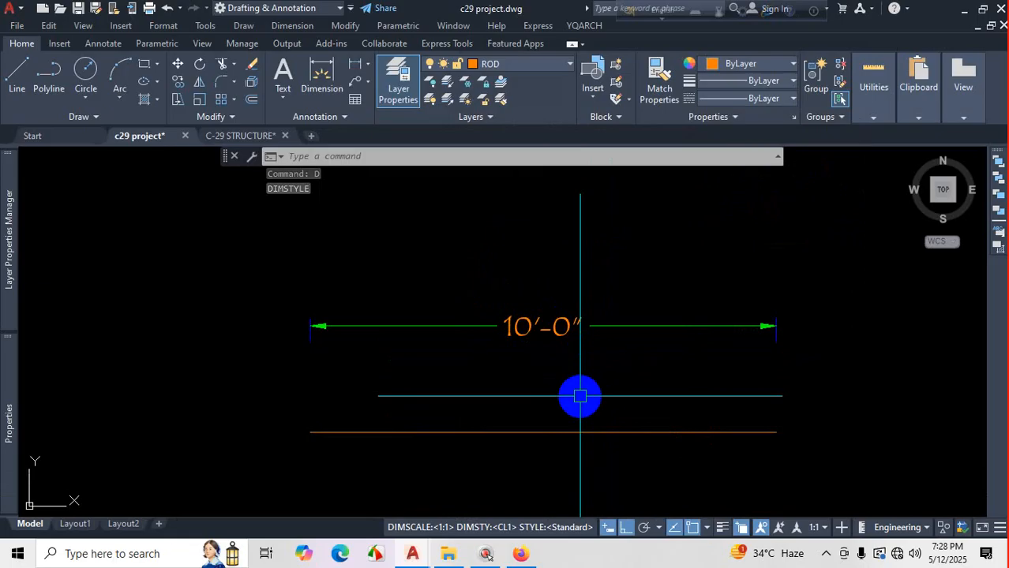
Suppress 0 inches in the CL1 dimension style again and return to the 10'-5" dimension.
scroll(581, 397, "down", 4)
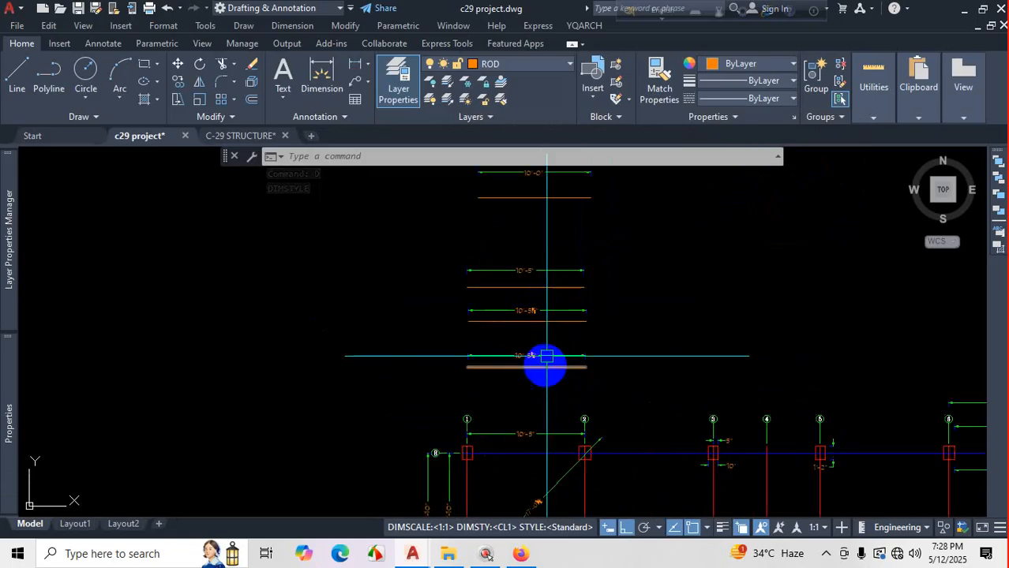
scroll(572, 328, "up", 5)
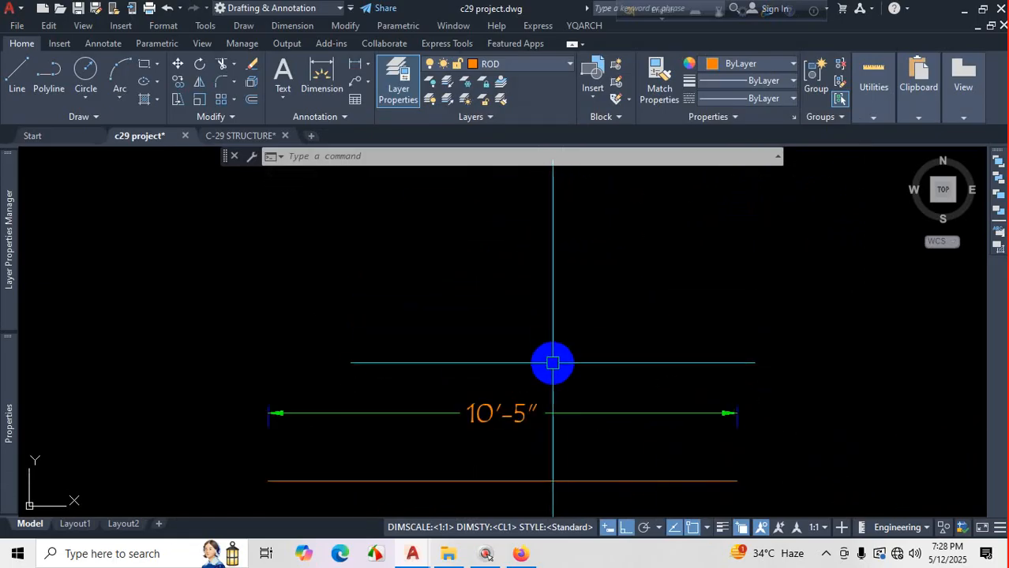
type("D")
key("Return")
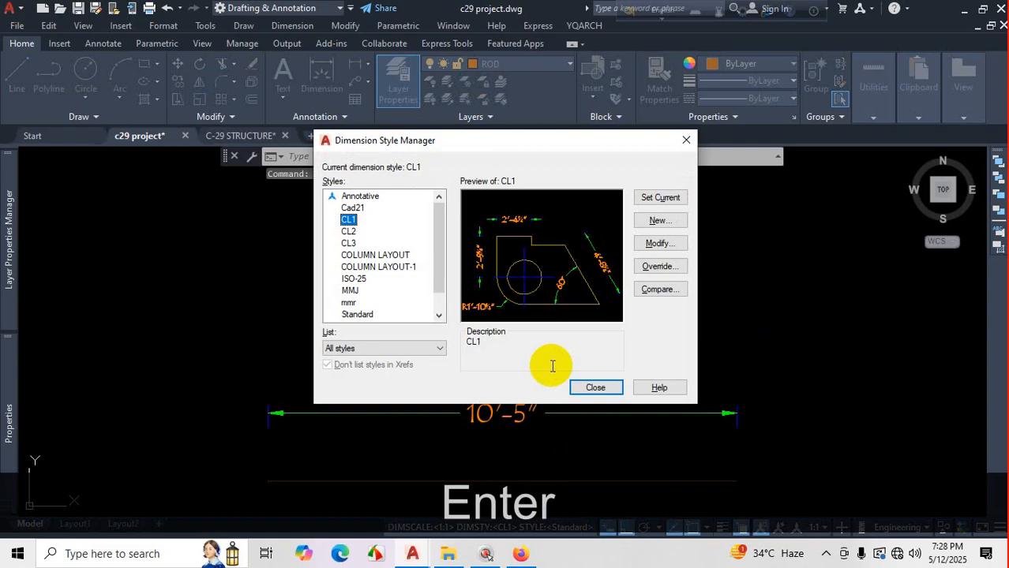
left_click(659, 243)
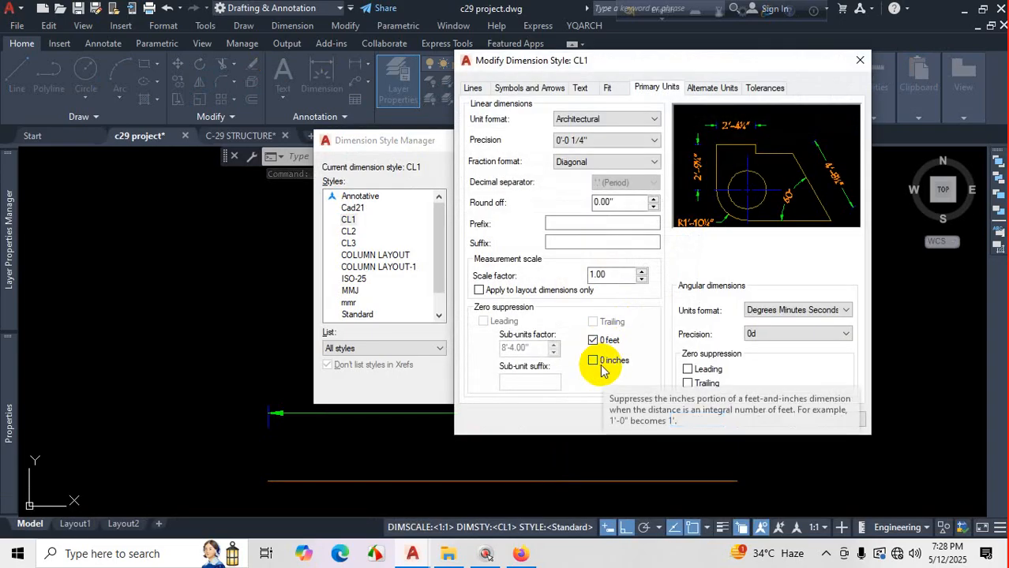
left_click(593, 360)
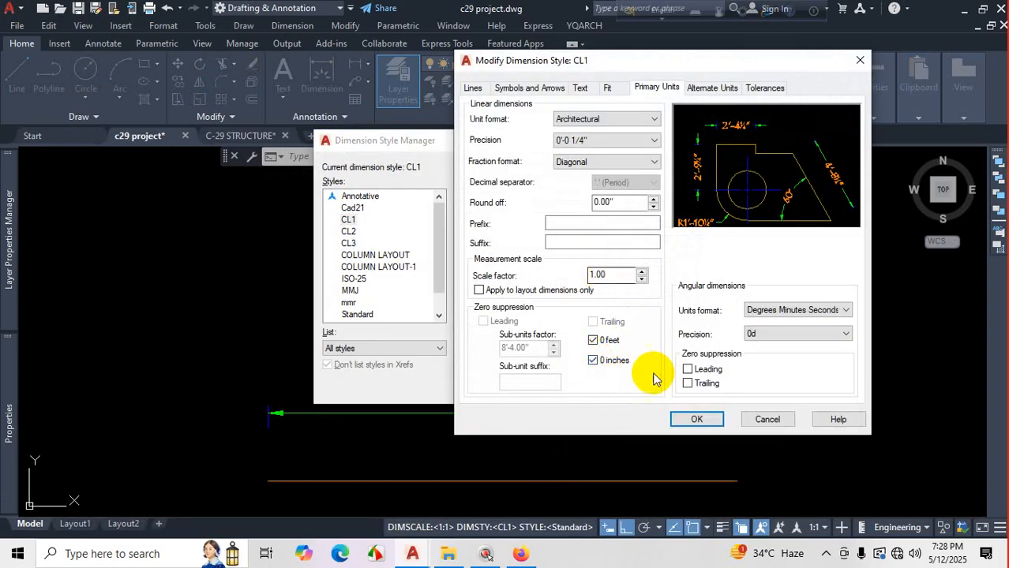
left_click(698, 417)
left_click_drag(592, 140, 385, 76)
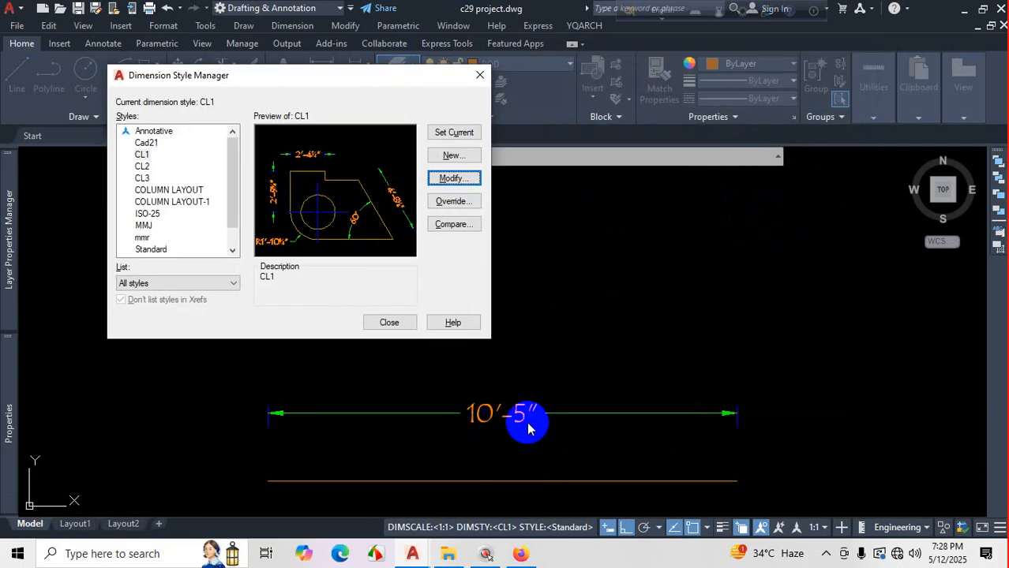
left_click(389, 322)
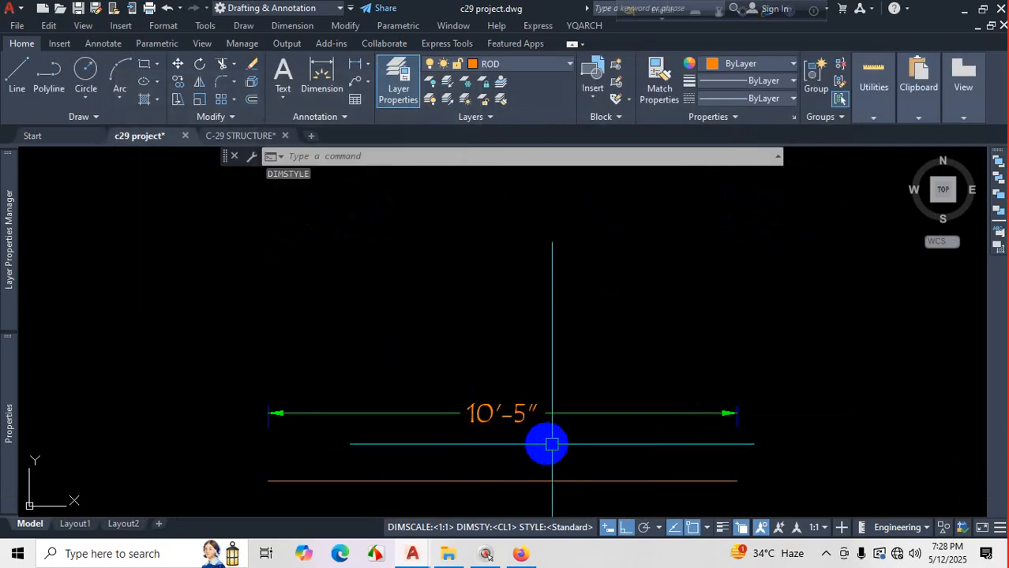
Compare the inch notation of the 10' dimension with the 10'-5" and fractional dimensions on the lines below and the column grid.
scroll(564, 371, "up", 2)
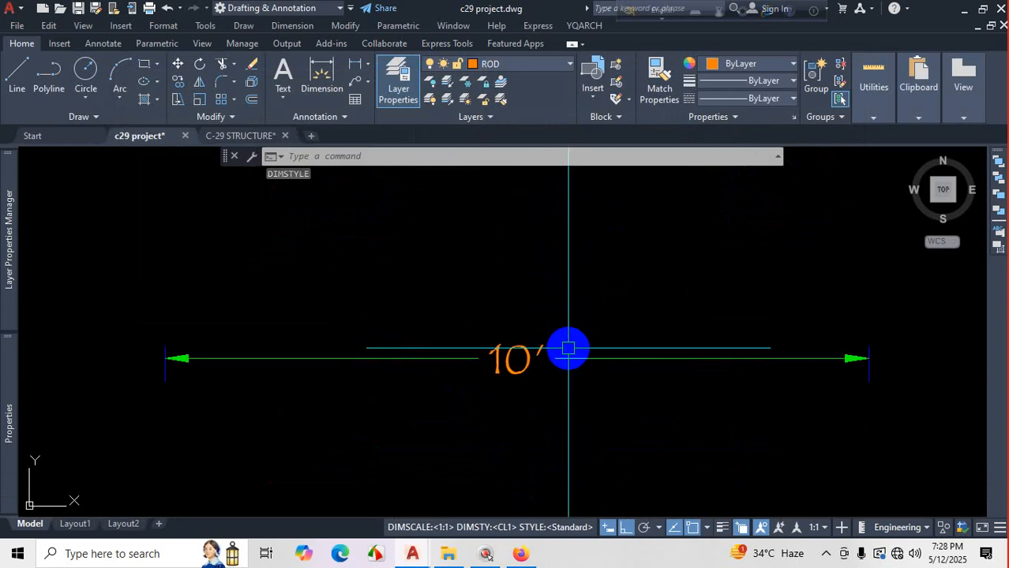
scroll(581, 360, "down", 5)
scroll(581, 449, "up", 3)
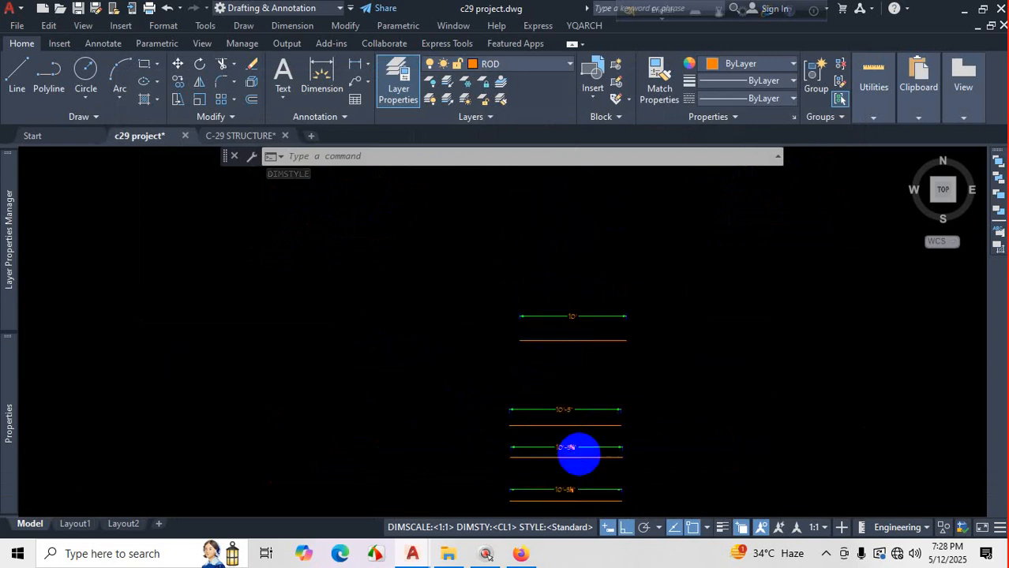
scroll(542, 330, "down", 3)
scroll(631, 419, "up", 4)
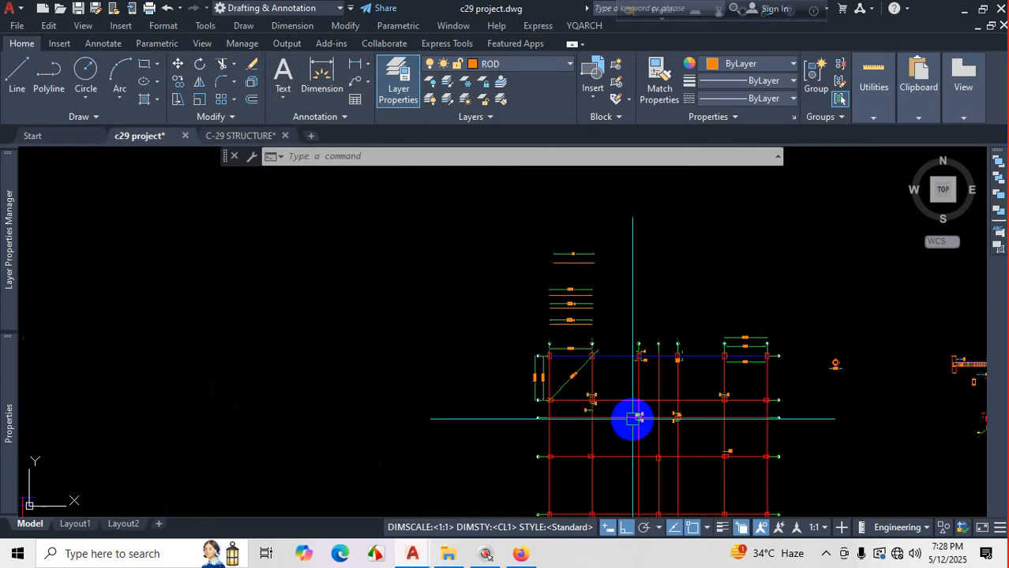
scroll(586, 405, "up", 3)
scroll(658, 333, "down", 6)
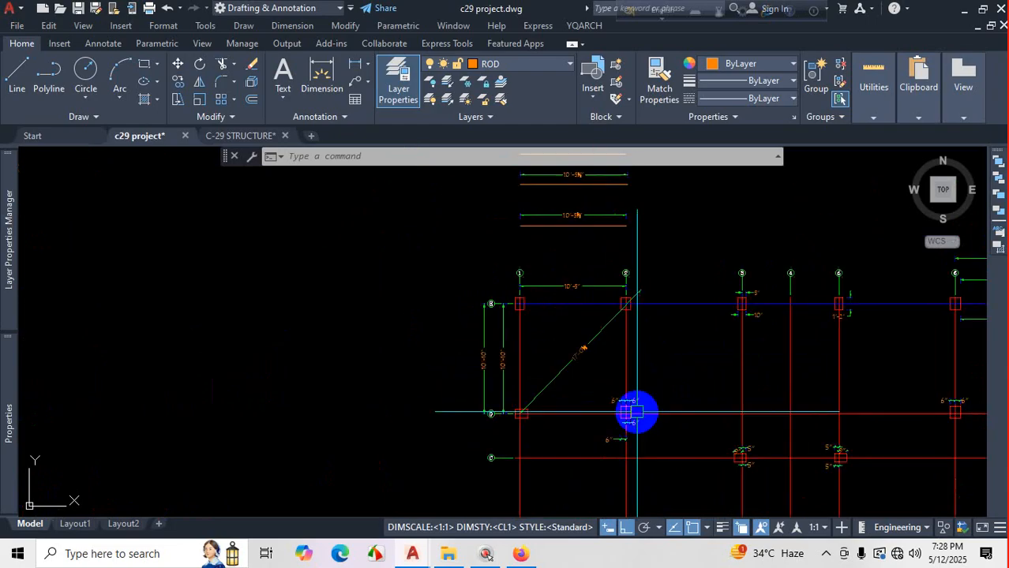
scroll(618, 333, "up", 6)
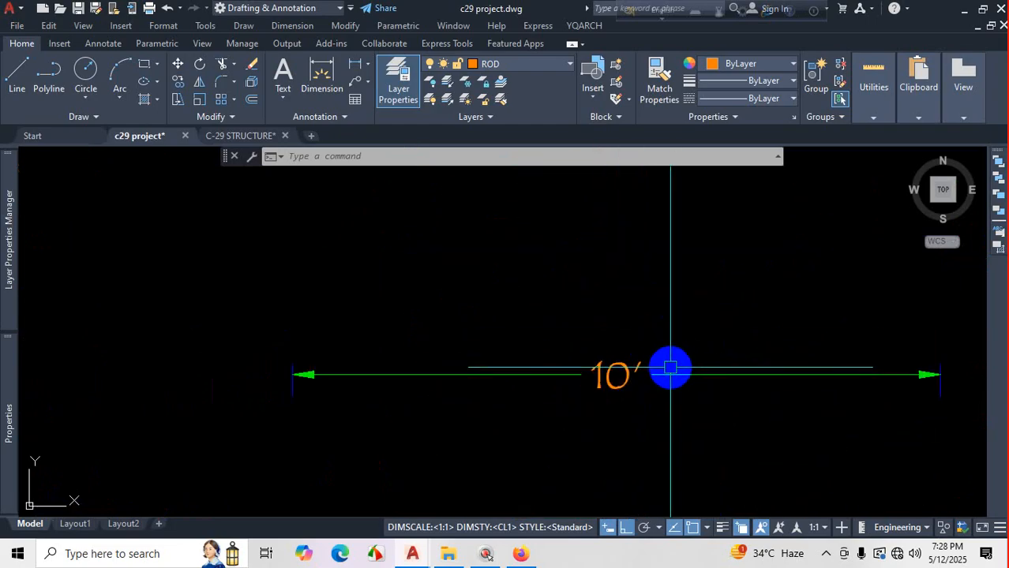
scroll(670, 367, "down", 4)
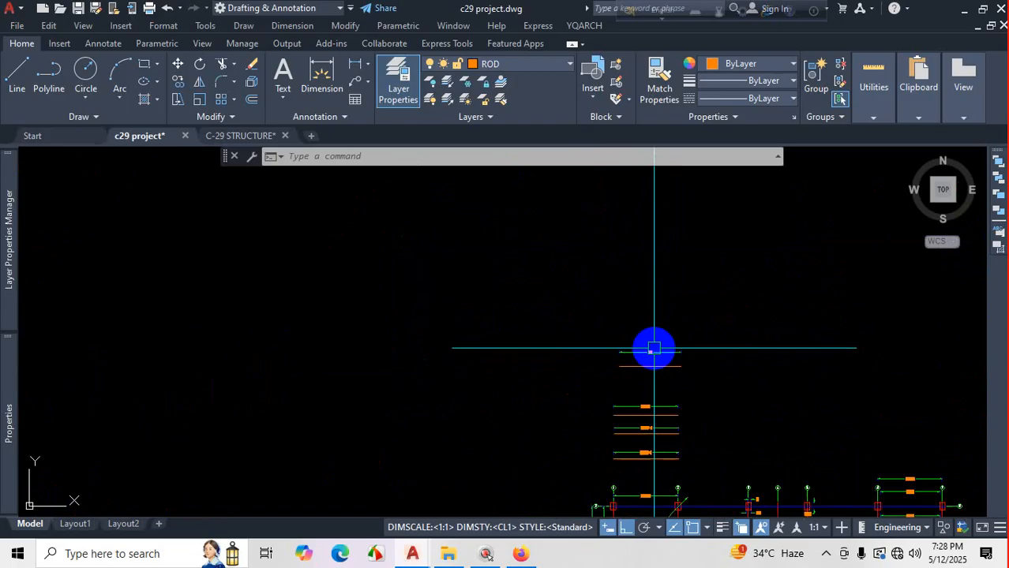
scroll(653, 347, "up", 4)
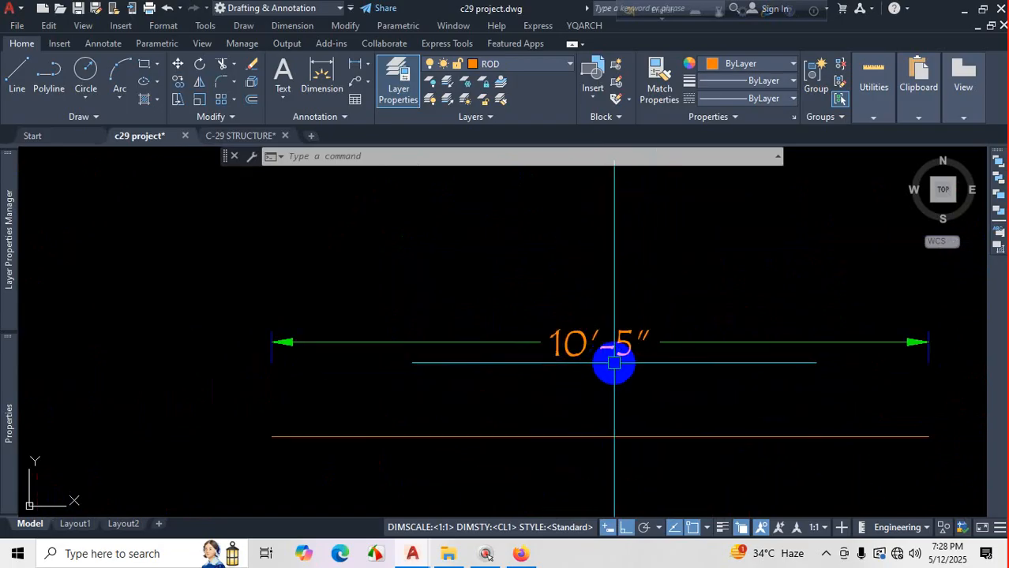
scroll(616, 339, "down", 2)
scroll(600, 332, "up", 2)
scroll(600, 304, "down", 3)
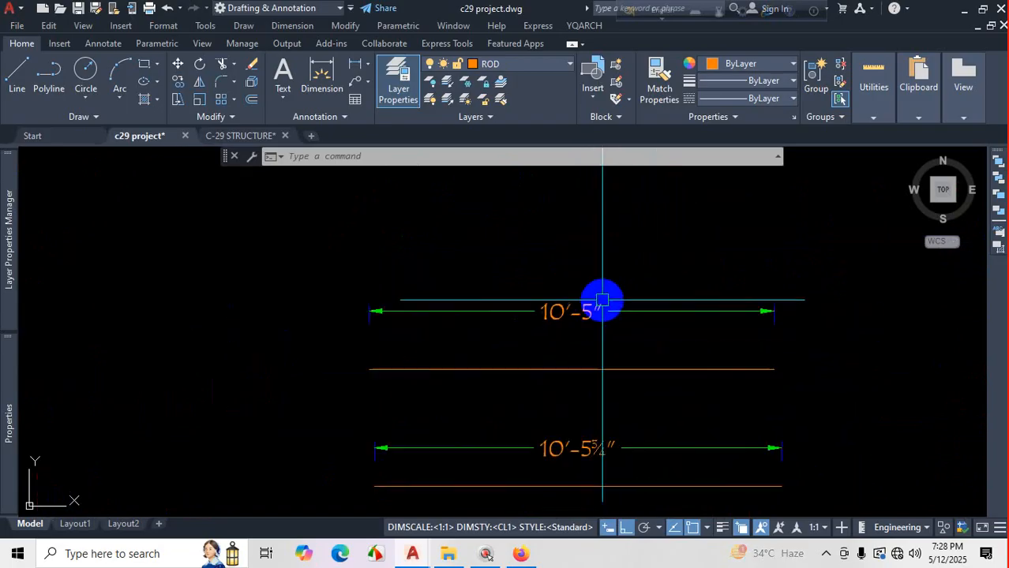
scroll(620, 324, "up", 3)
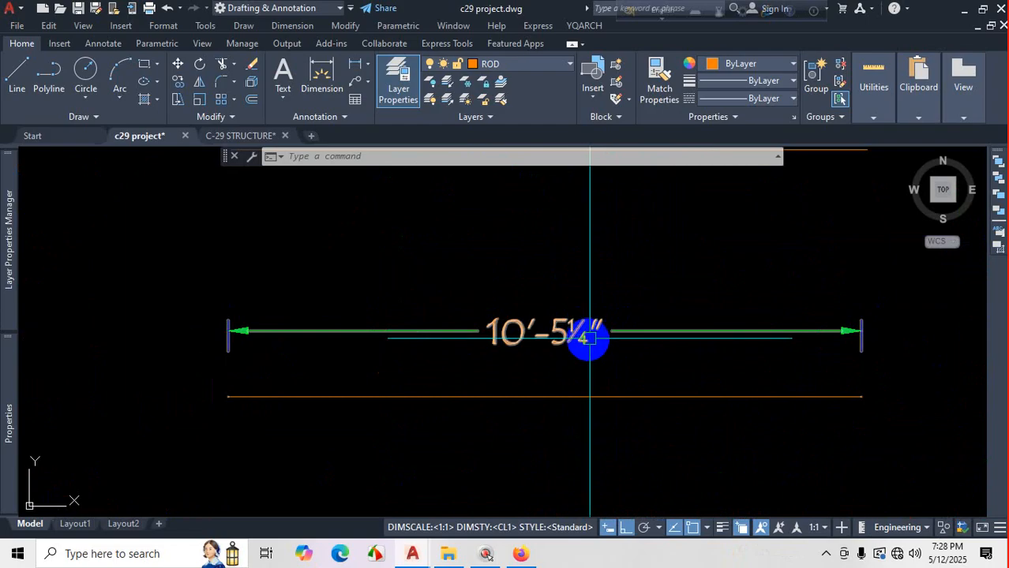
scroll(581, 315, "down", 3)
scroll(566, 245, "up", 2)
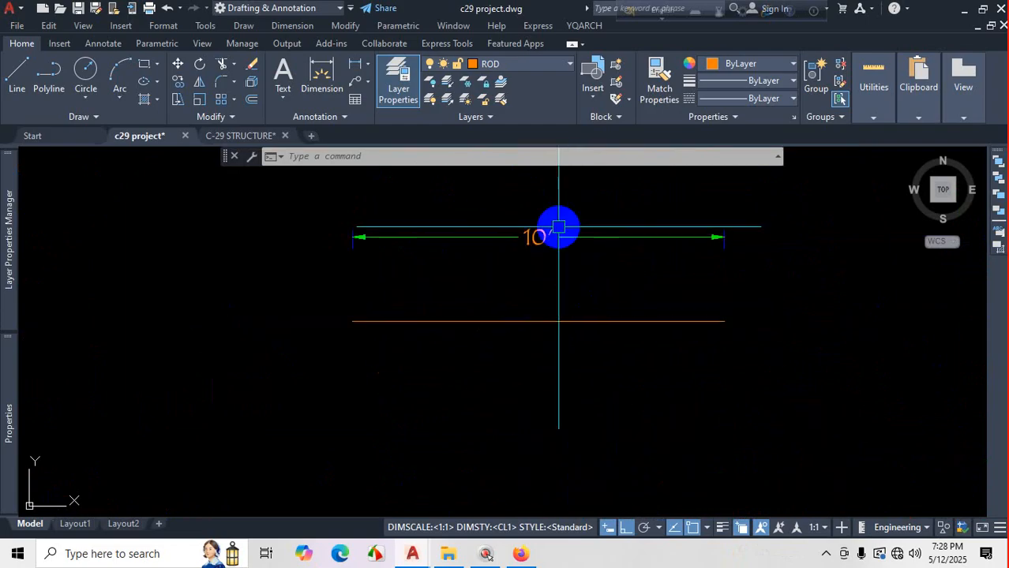
scroll(557, 229, "down", 4)
Draw a horizontal line with a length of 10'.5 in the empty space above the 10' dimension.
left_click(19, 79)
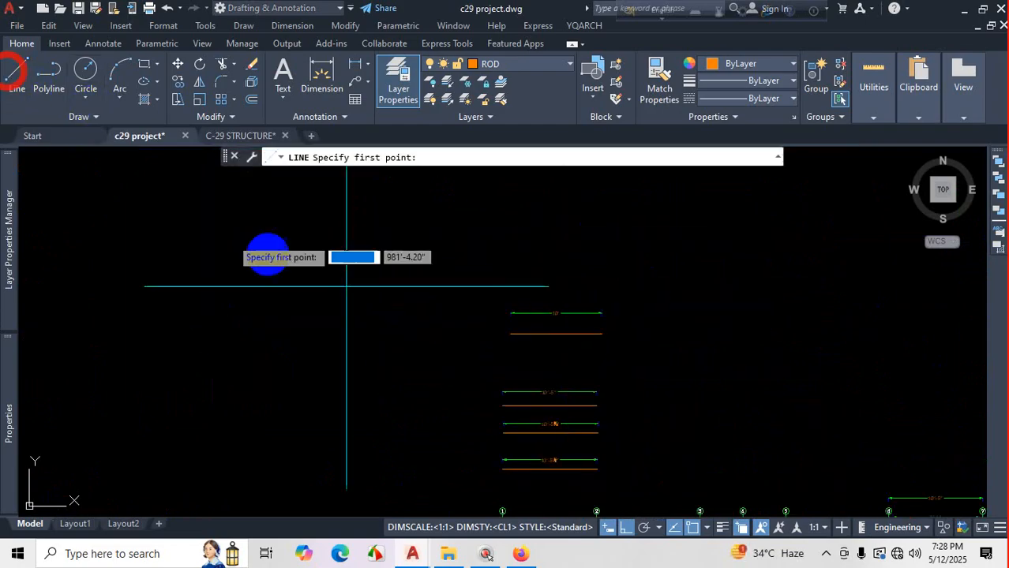
scroll(491, 272, "up", 2)
left_click(528, 291)
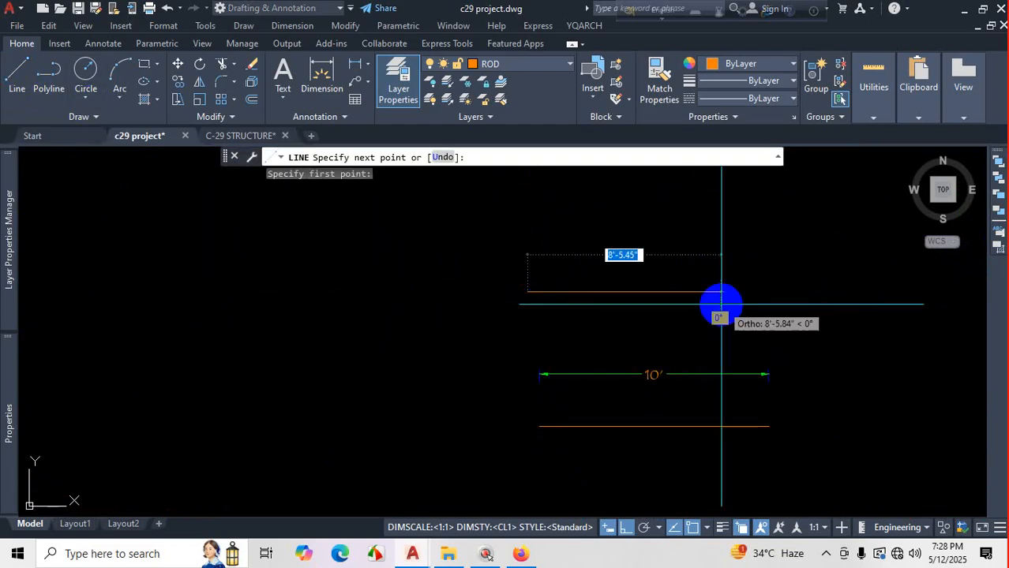
type("10")
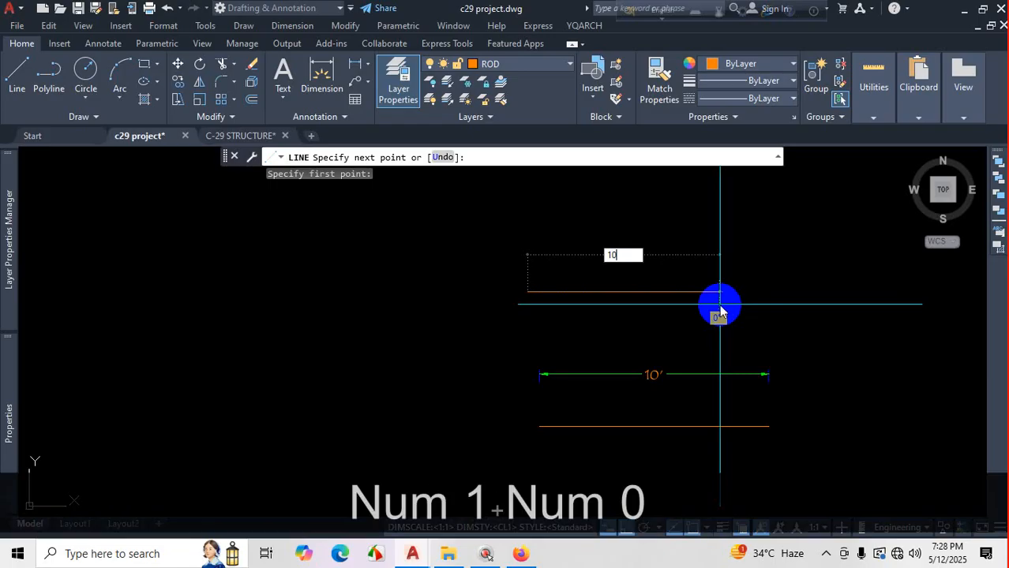
type("'.5")
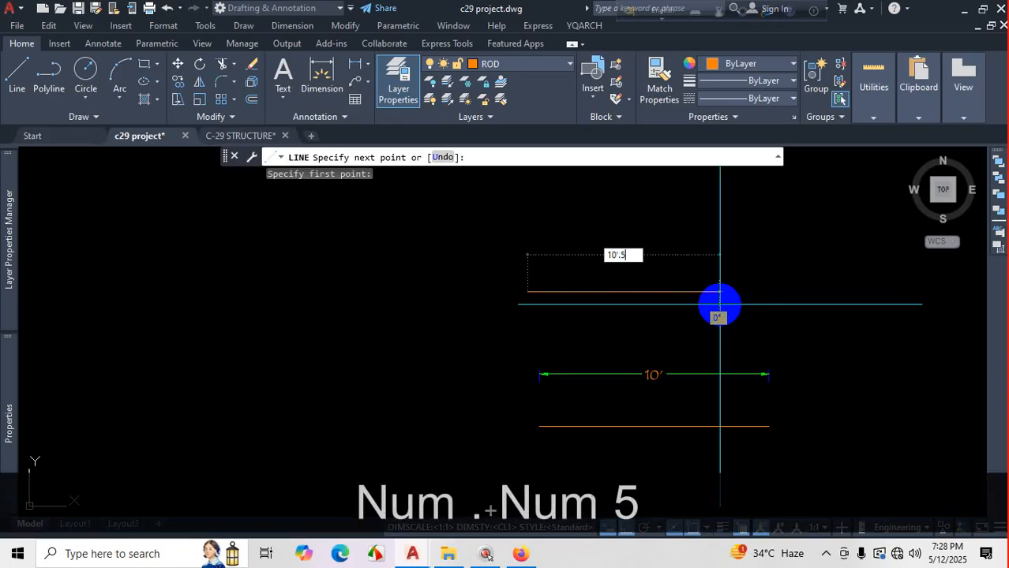
key("Return")
left_click(711, 307)
key("Escape")
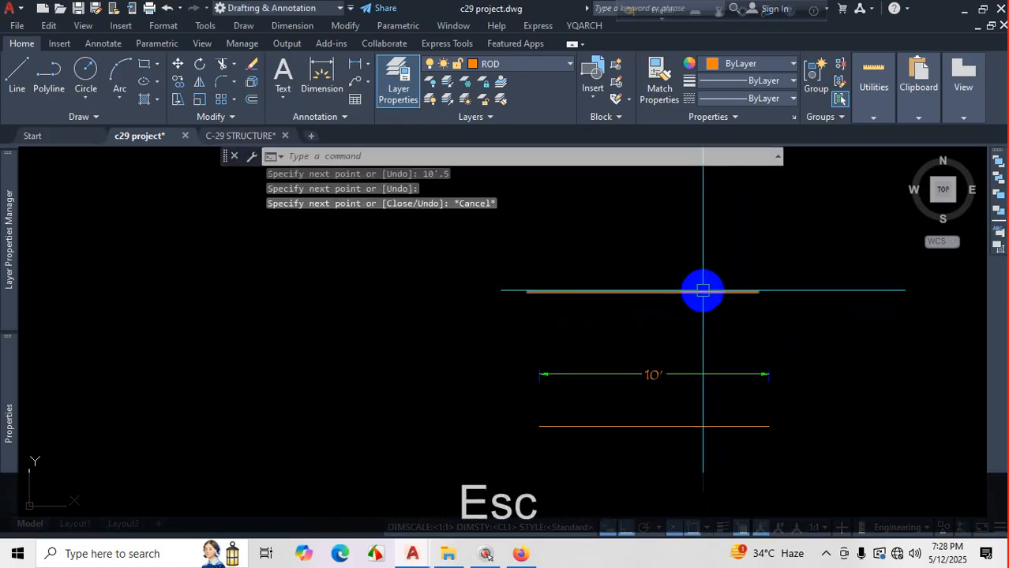
Dimension the length of the new uppermost line, placing the dimension just above it.
left_click(319, 75)
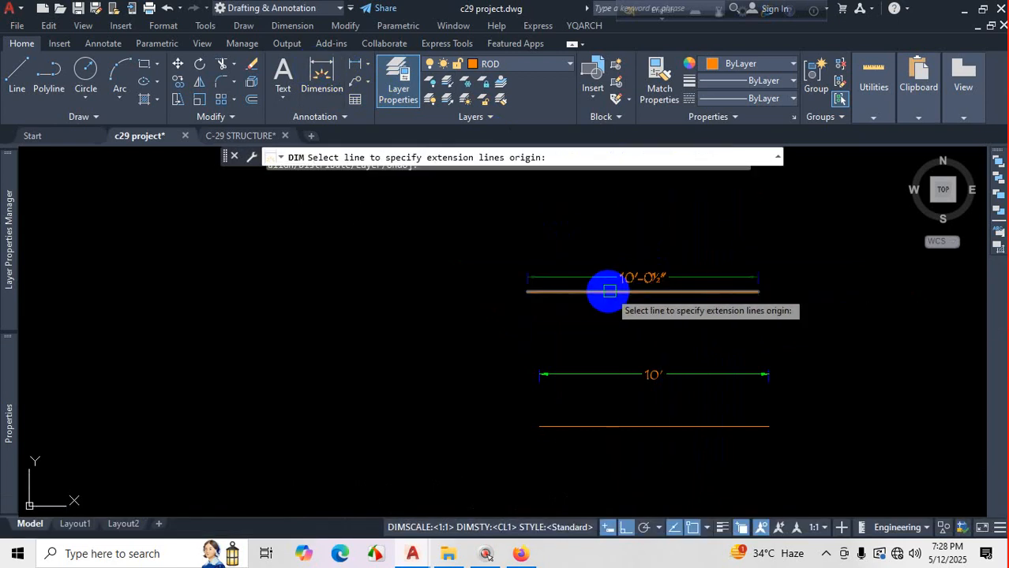
left_click(605, 290)
scroll(627, 267, "up", 4)
left_click(623, 270)
scroll(816, 310, "up", 4)
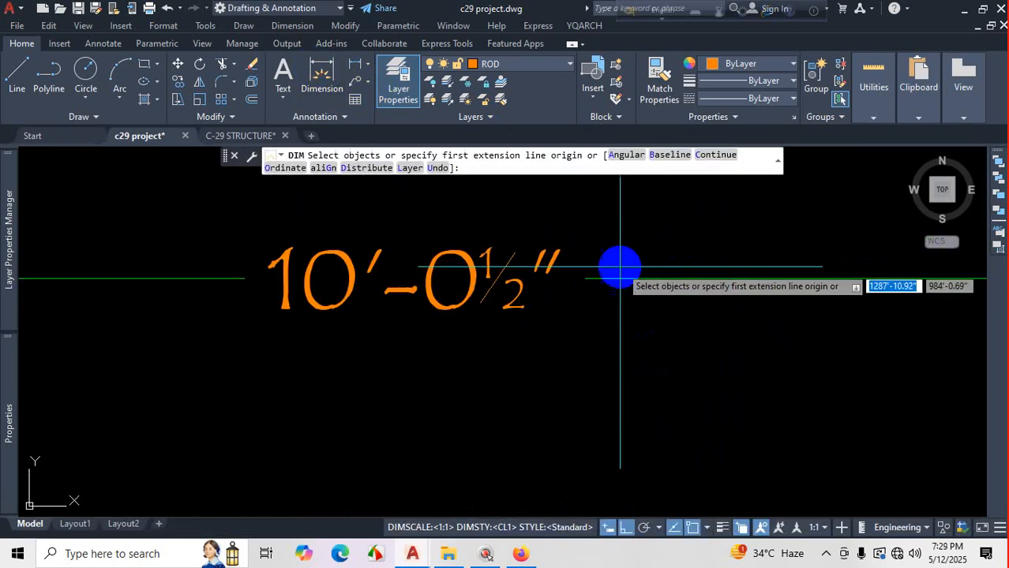
left_click(556, 301)
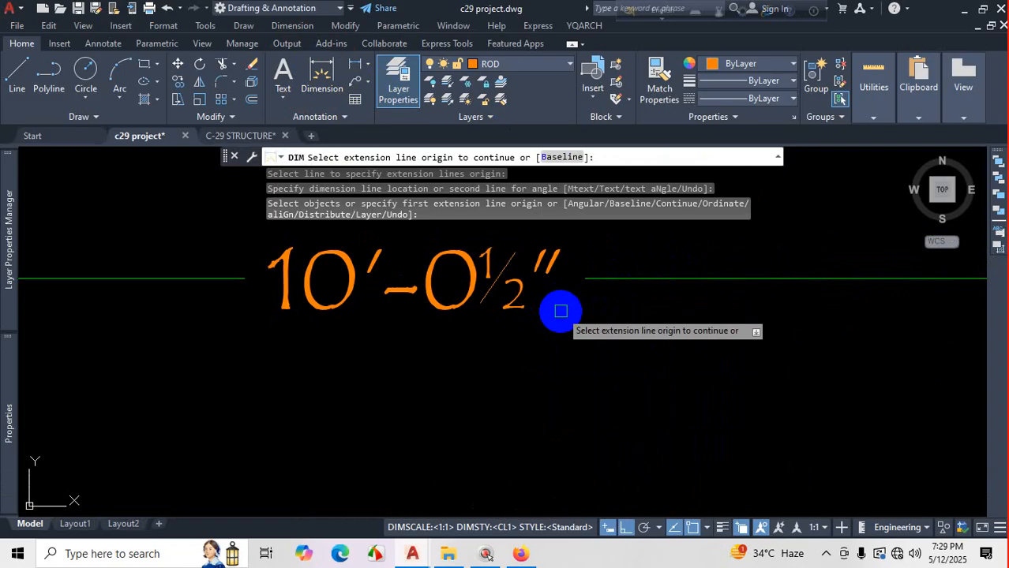
key("Return")
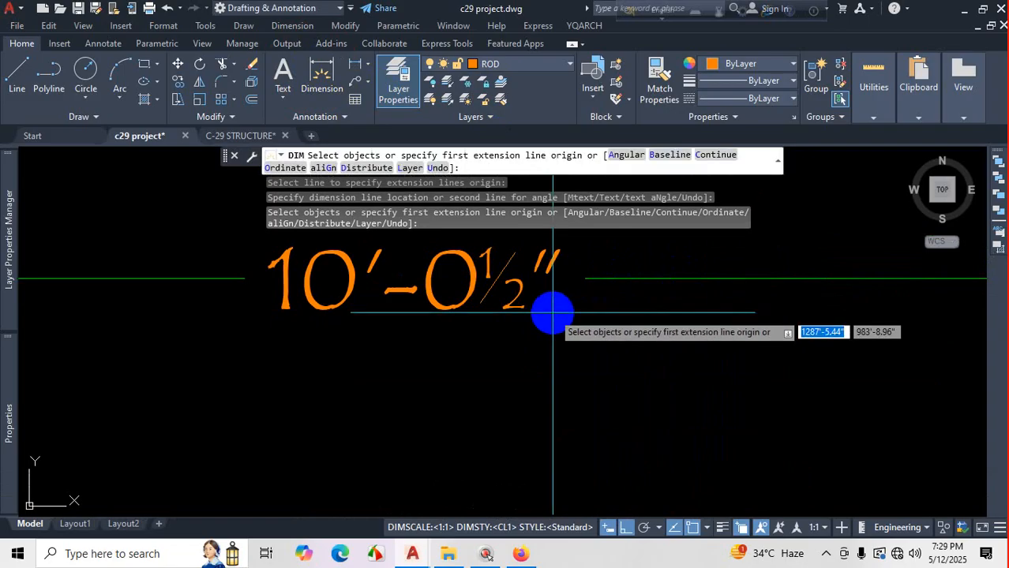
Compare the inch notation of the uppermost line's dimension with the 10' dimension below it, and end the dimension command.
scroll(558, 322, "down", 3)
scroll(562, 334, "down", 2)
scroll(561, 427, "up", 3)
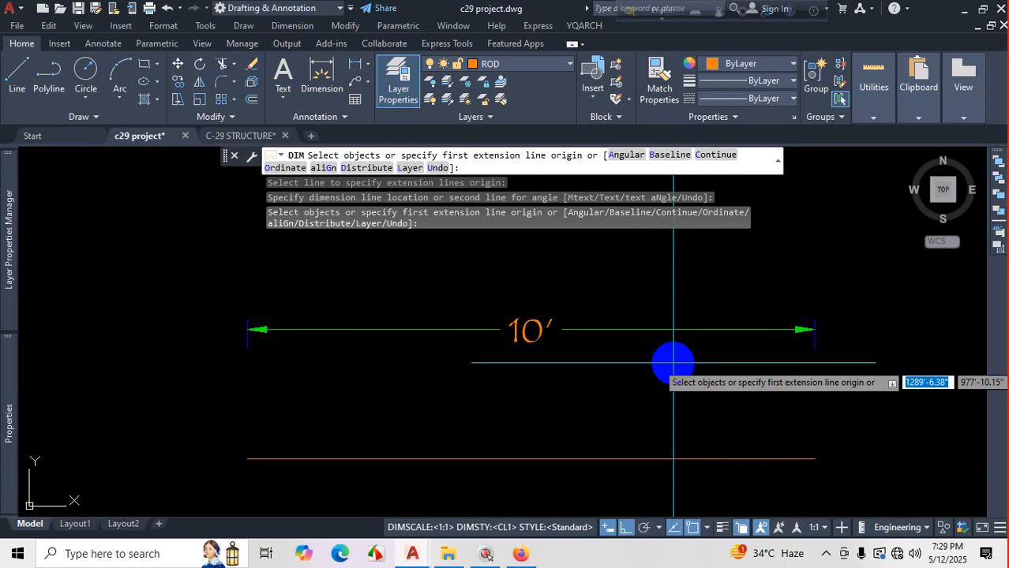
key("Escape")
scroll(670, 351, "down", 7)
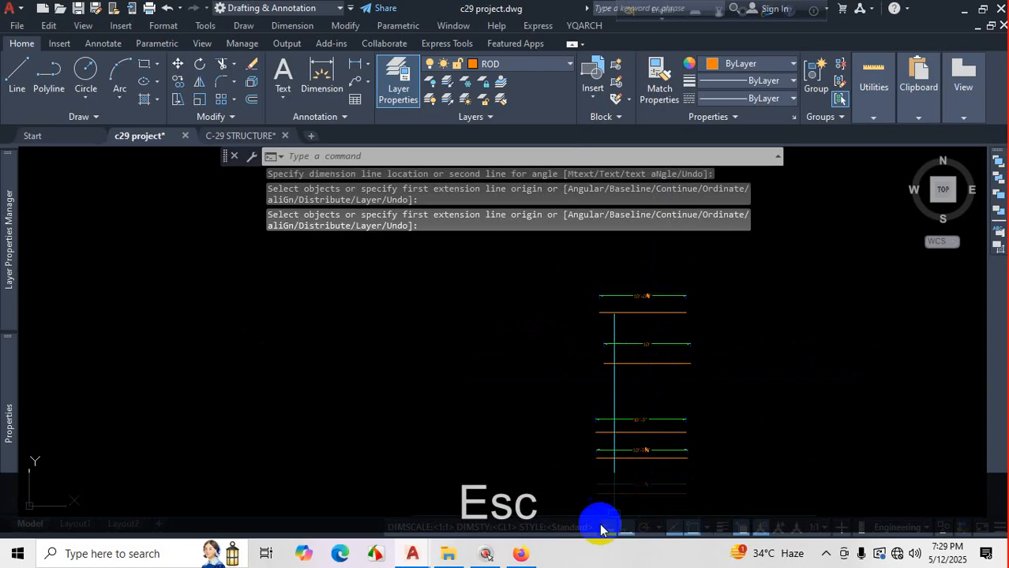
Switch to Firefox, examine the feet-and-inches notation on the pile cap plans in DETAIL STRUCTURAL DRAWINGS.pdf, and return to the AutoCAD drawing.
left_click(520, 557)
scroll(659, 286, "down", 3)
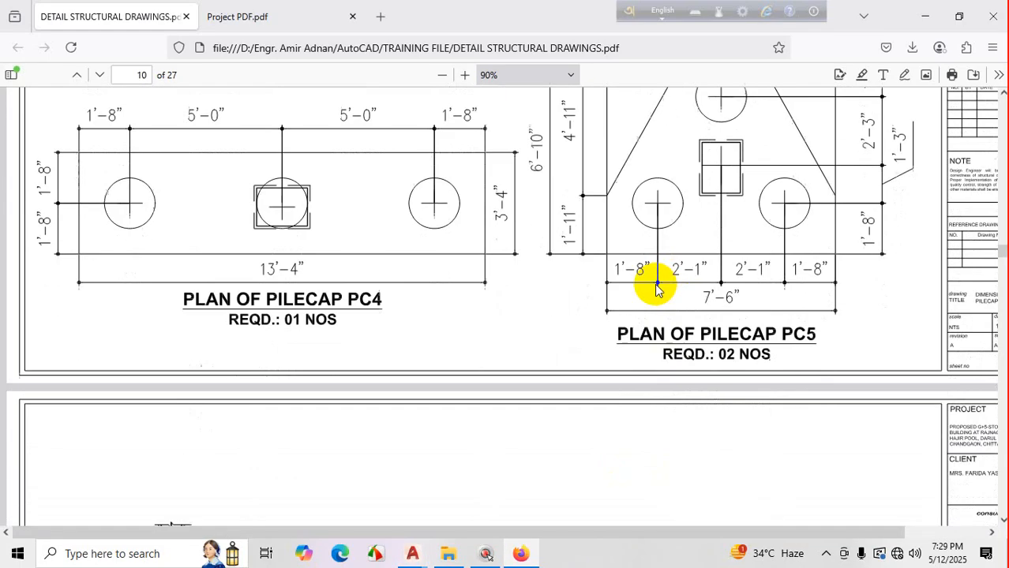
scroll(217, 118, "up", 4)
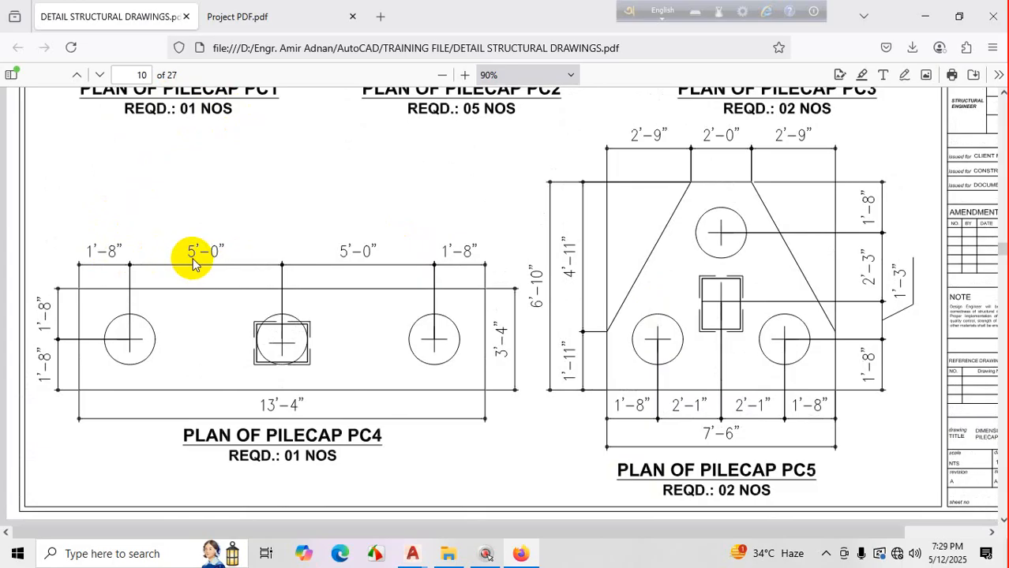
scroll(518, 287, "up", 10)
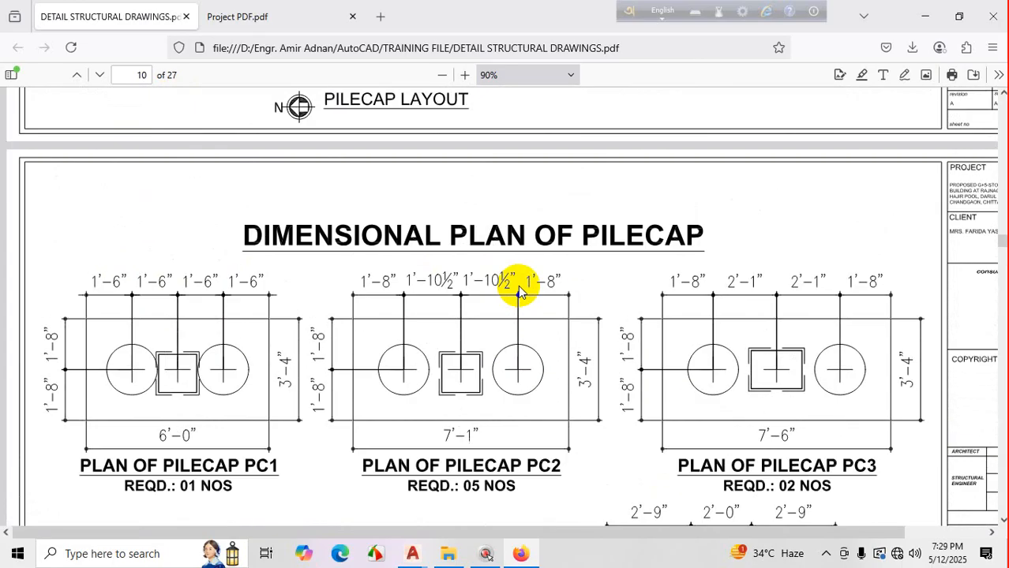
scroll(517, 288, "down", 20)
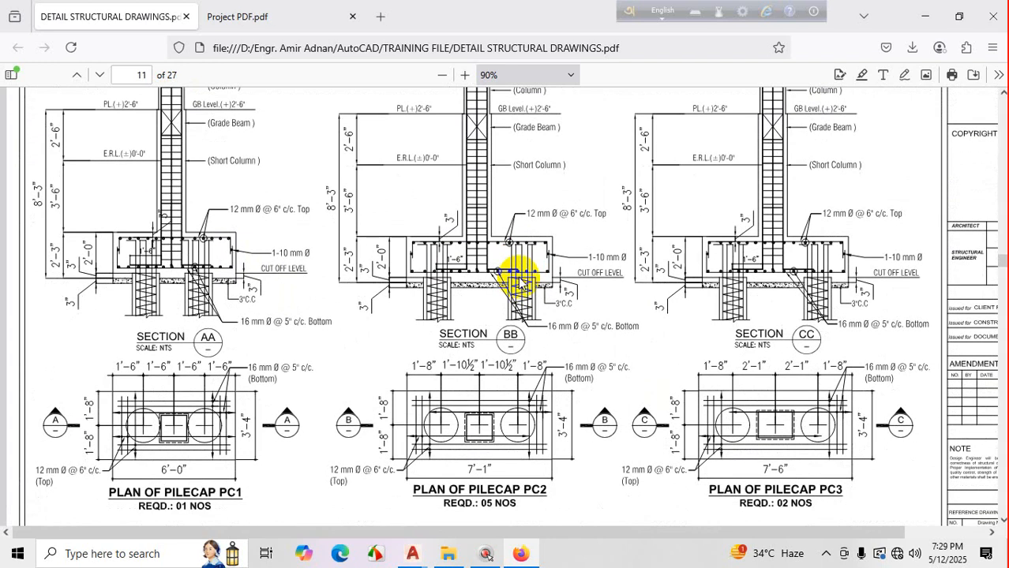
scroll(518, 278, "down", 10)
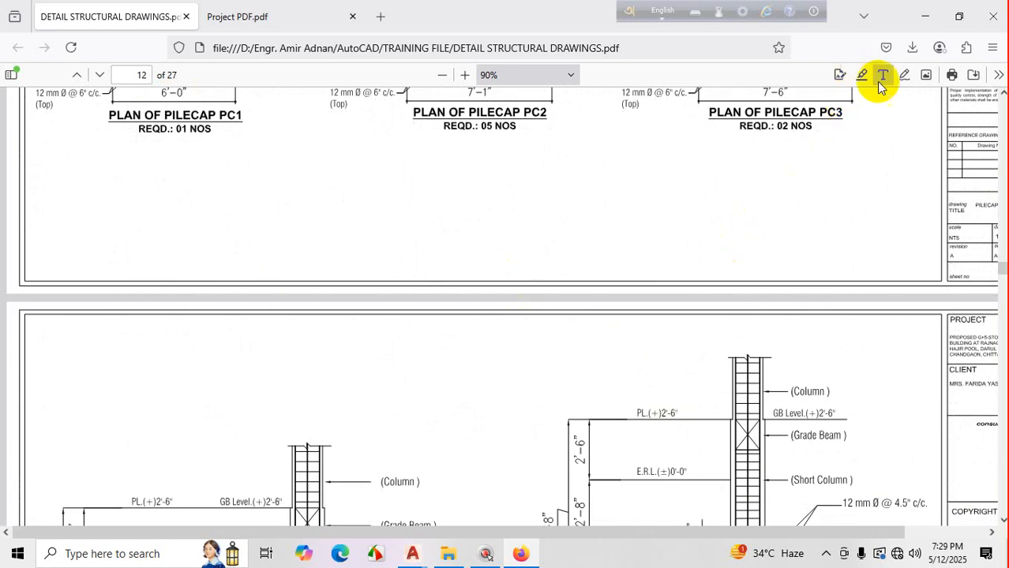
left_click(924, 16)
scroll(658, 439, "up", 3)
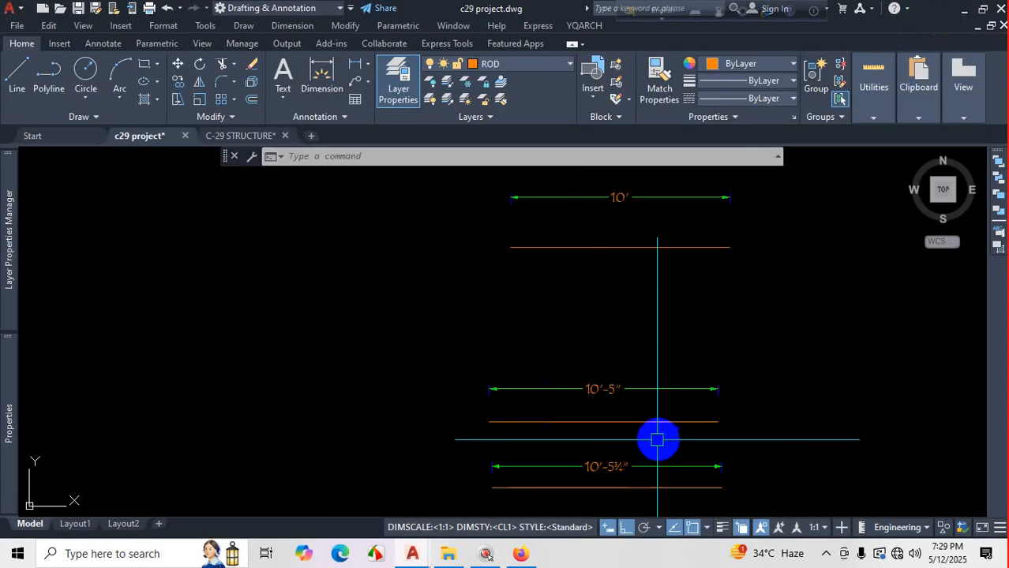
Open the CL1 dimension style for modification and turn off zero suppression for 0 inches.
type("d")
key("Return")
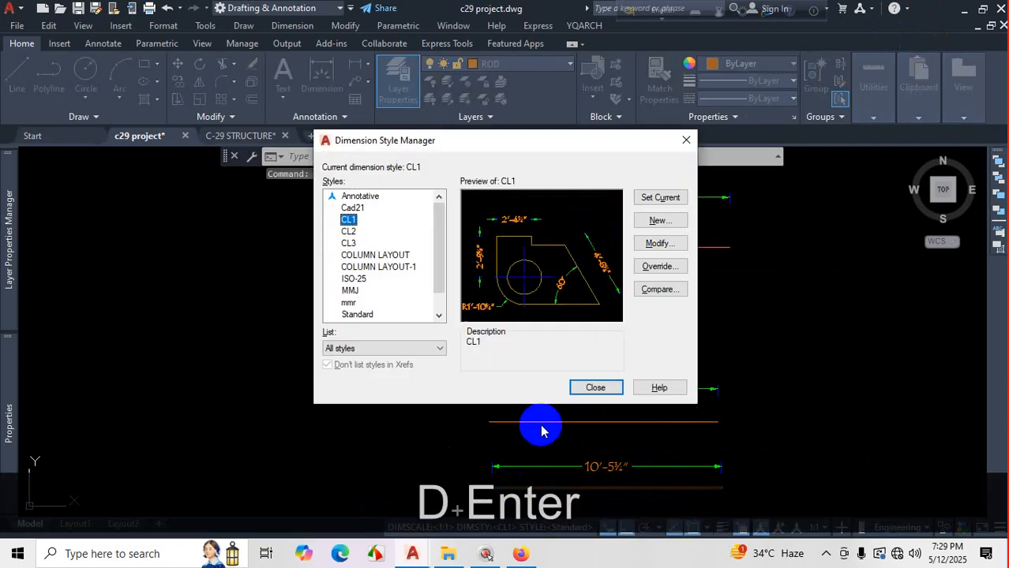
left_click(660, 243)
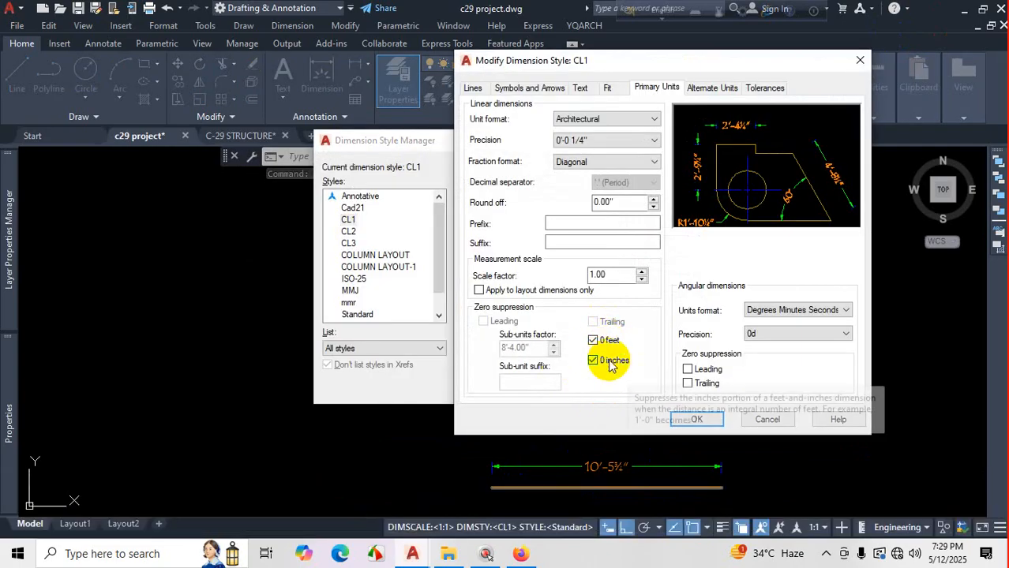
left_click(593, 361)
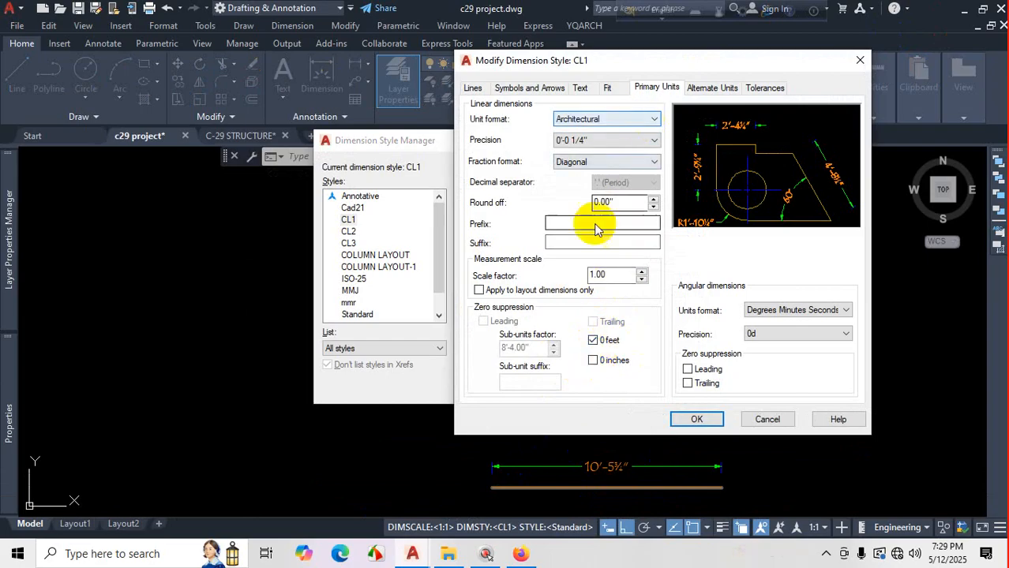
Set the CL1 unit format to Decimal and check which zero suppression options are available.
left_click(612, 119)
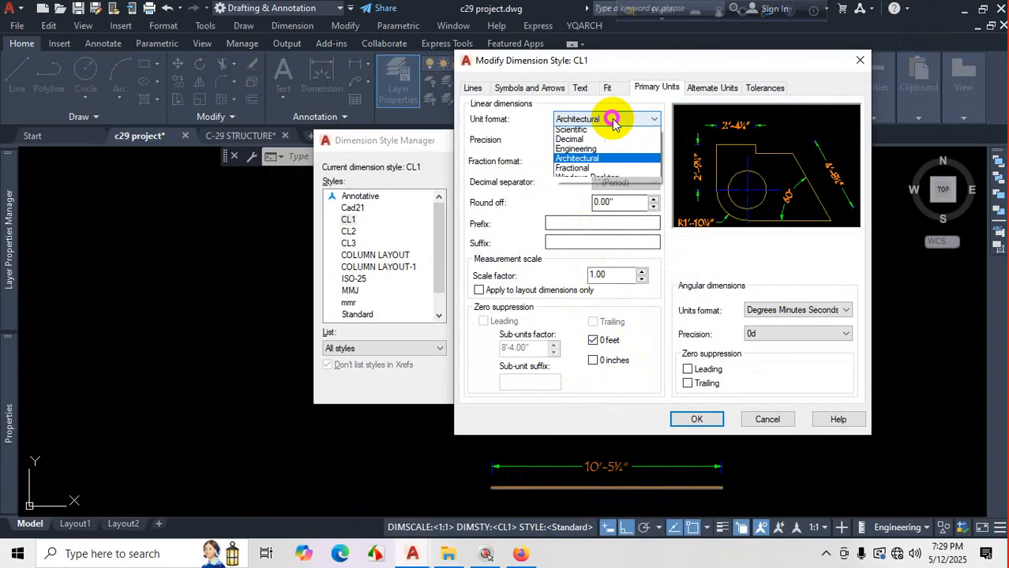
left_click(594, 139)
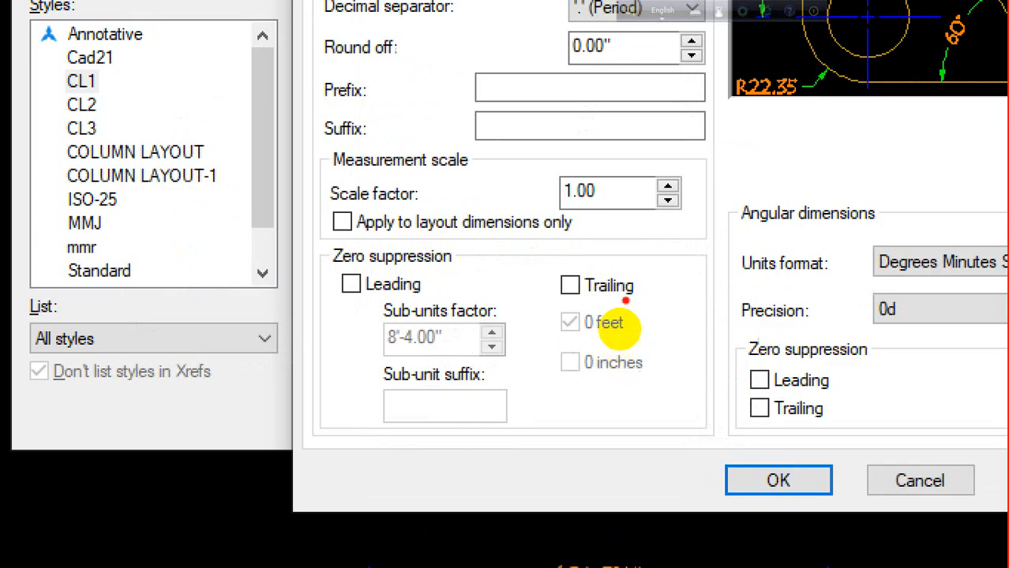
mouse_move(588, 334)
left_mouse_down()
mouse_move(627, 374)
mouse_move(636, 342)
left_mouse_up()
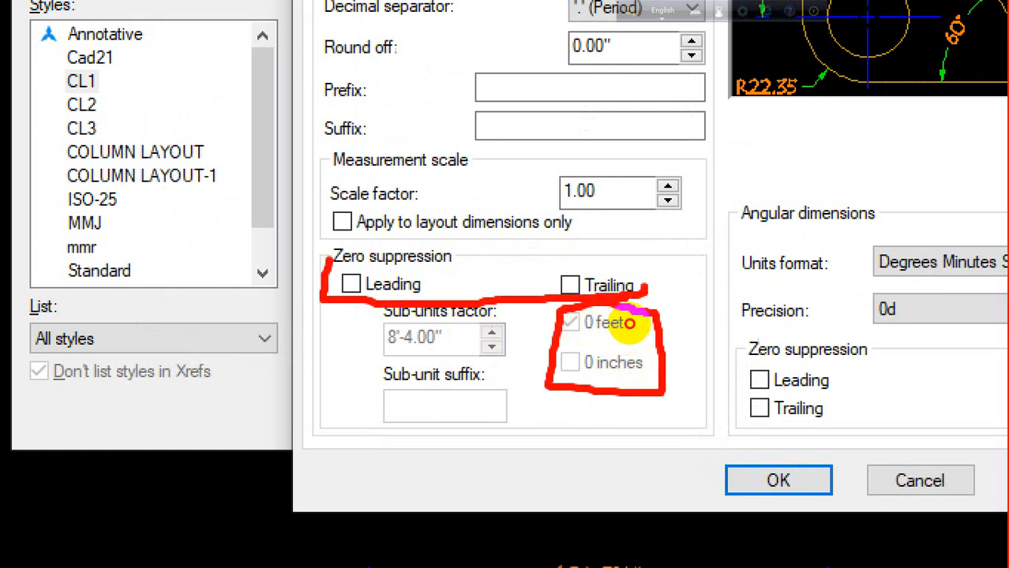
key("Escape")
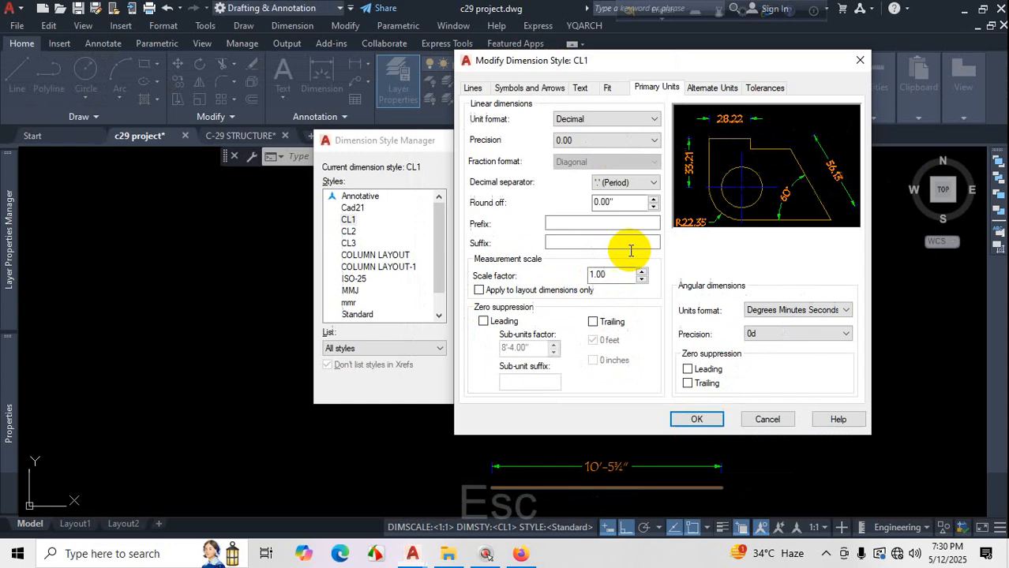
Change the CL1 unit format to Engineering and examine its leading, trailing, feet and inches suppression options.
left_click(652, 120)
left_click(595, 152)
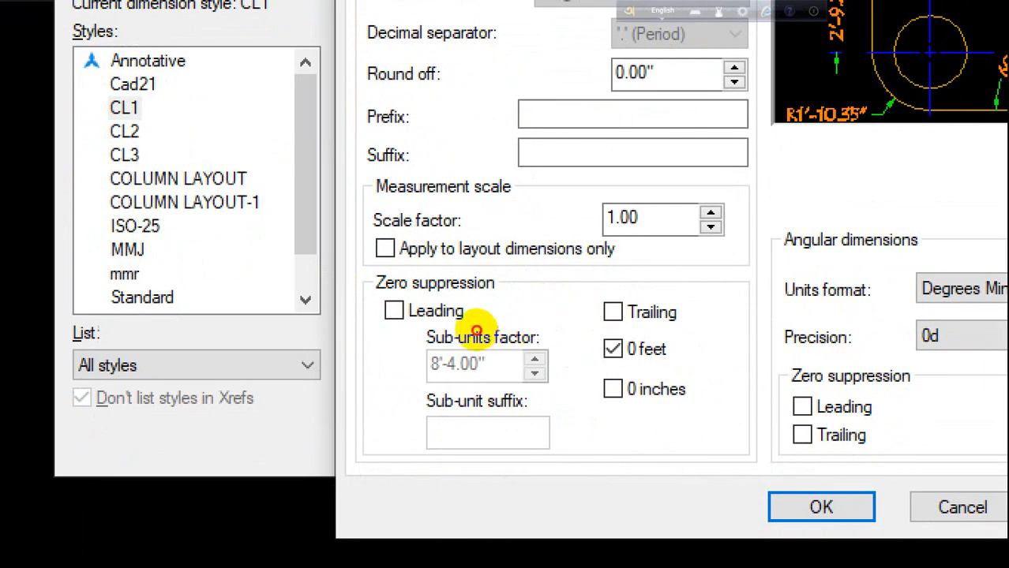
left_click_drag(405, 450, 451, 450)
left_click_drag(599, 338, 703, 341)
left_click_drag(568, 347, 738, 392)
left_click(630, 349)
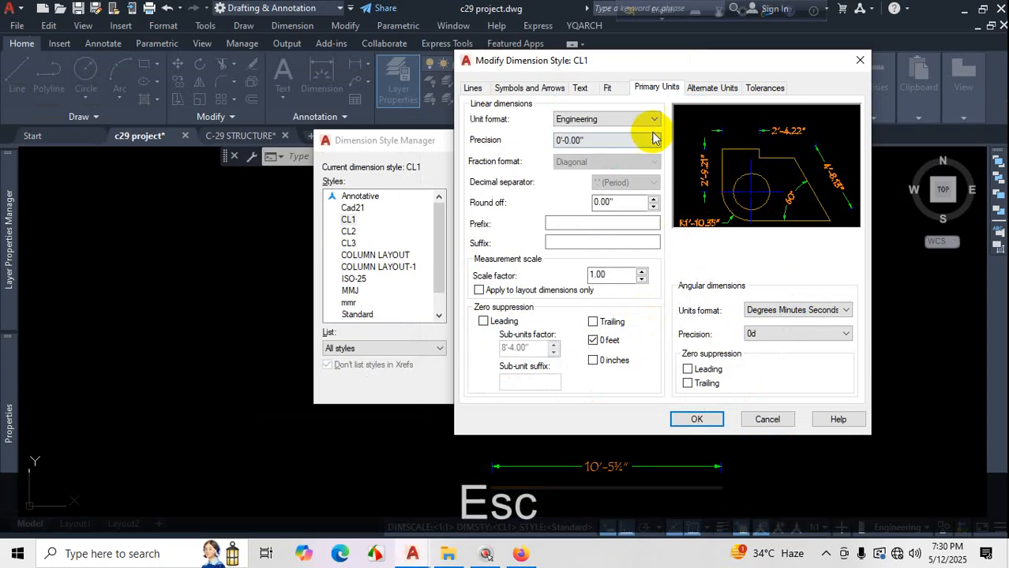
Set the CL1 unit format to Architectural and compare the leading and trailing options with the 0 feet and 0 inches options.
left_click(652, 119)
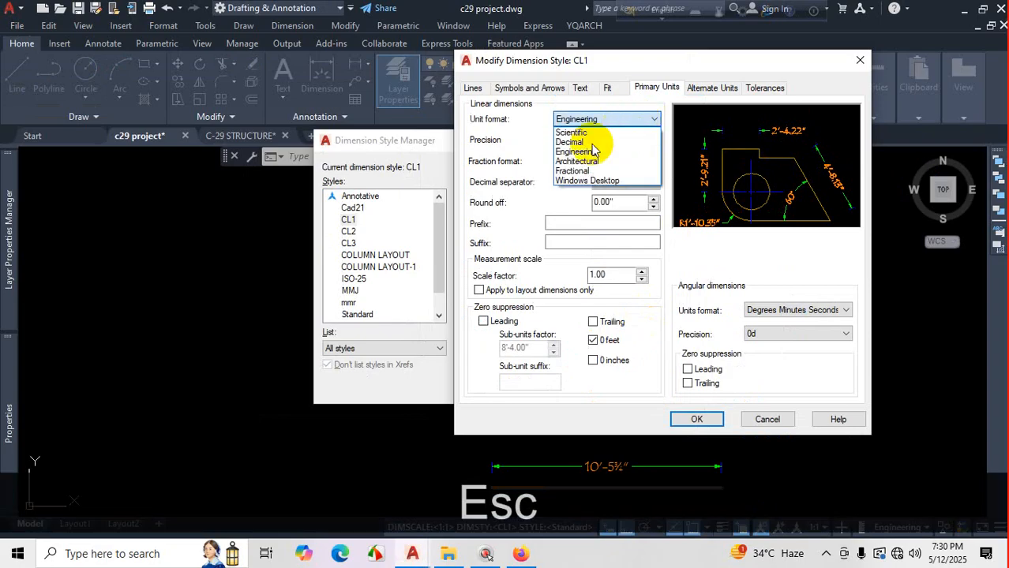
left_click(583, 167)
key("ctrl+1")
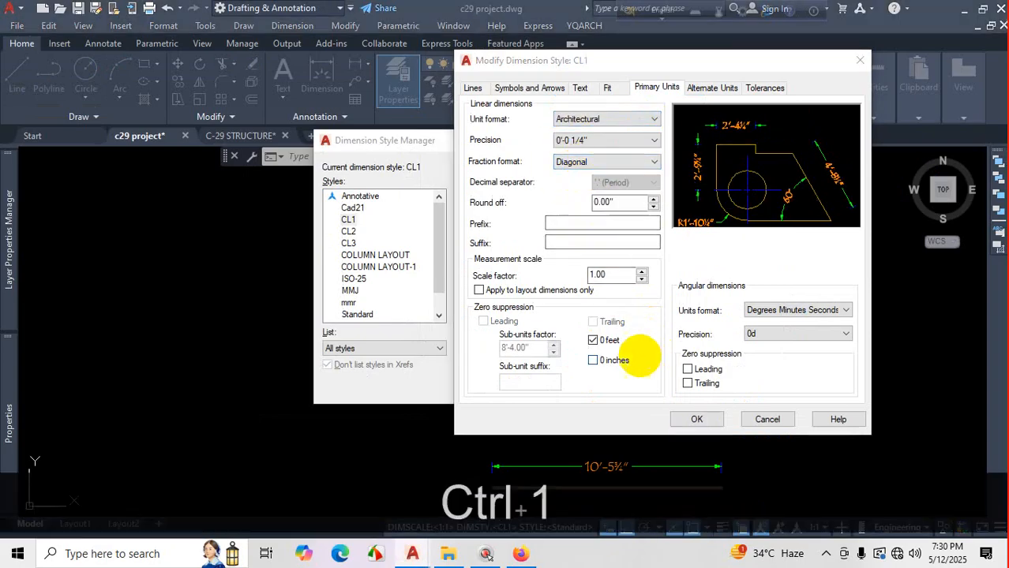
mouse_move(346, 307)
left_mouse_down()
mouse_move(643, 314)
mouse_move(617, 275)
mouse_move(363, 263)
left_mouse_up()
left_click_drag(488, 302, 468, 325)
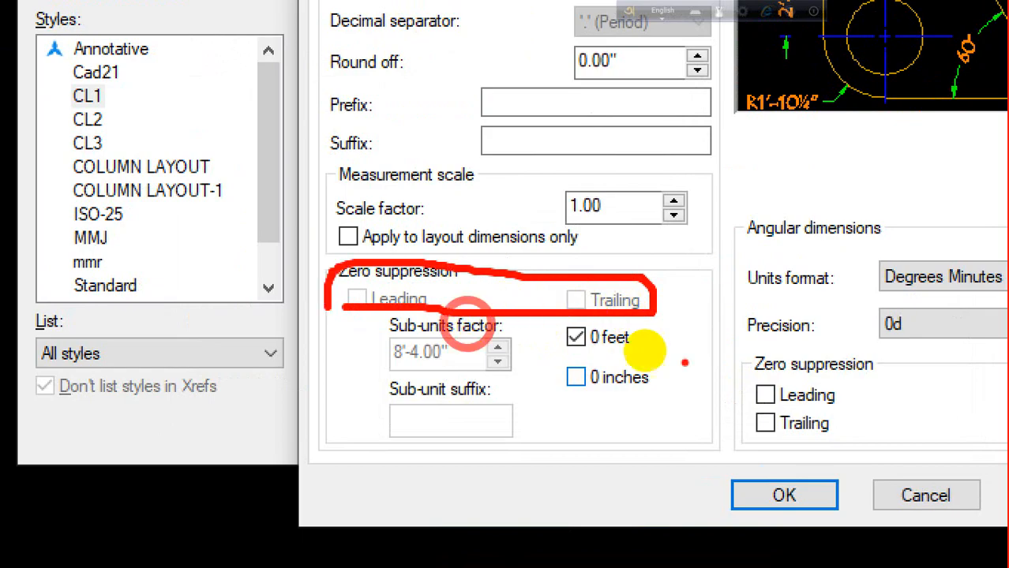
mouse_move(623, 319)
left_mouse_down()
mouse_move(591, 324)
mouse_move(709, 412)
mouse_move(699, 325)
mouse_move(606, 322)
left_mouse_up()
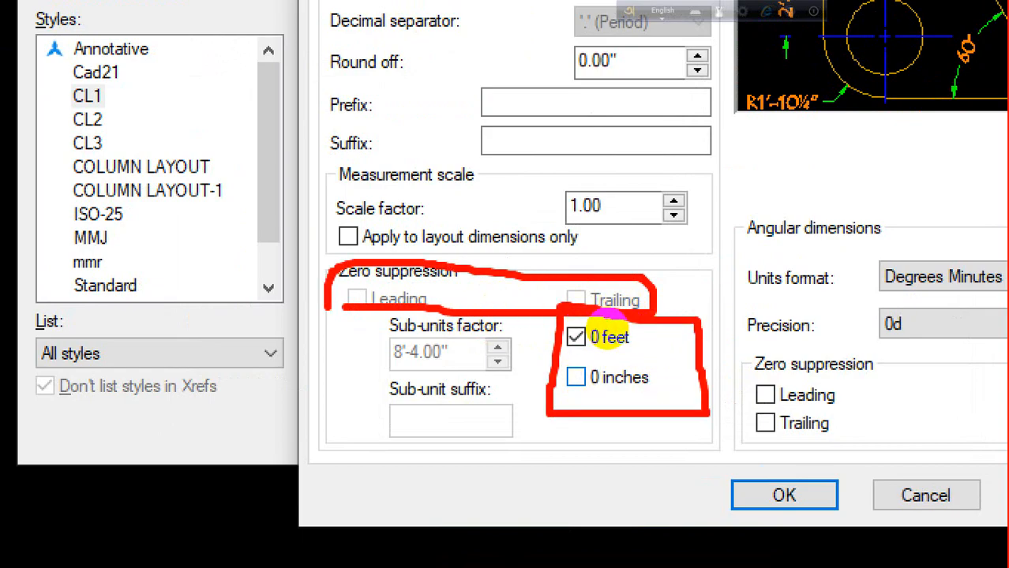
left_click_drag(430, 310, 521, 278)
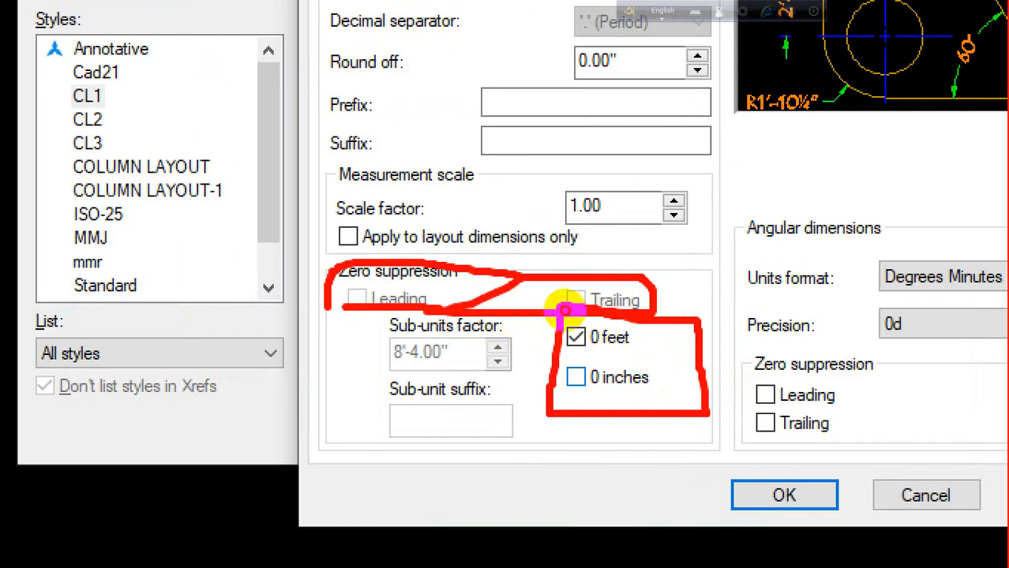
left_click(639, 287)
key("Escape")
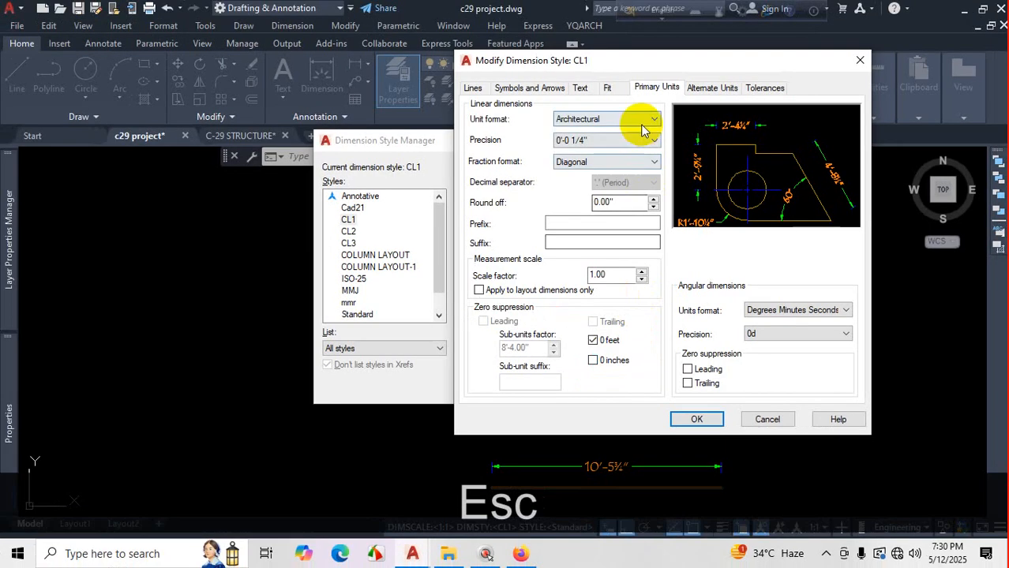
Try the Fractional unit format in CL1, check its zero suppression options, and change the format to Decimal.
left_click(641, 125)
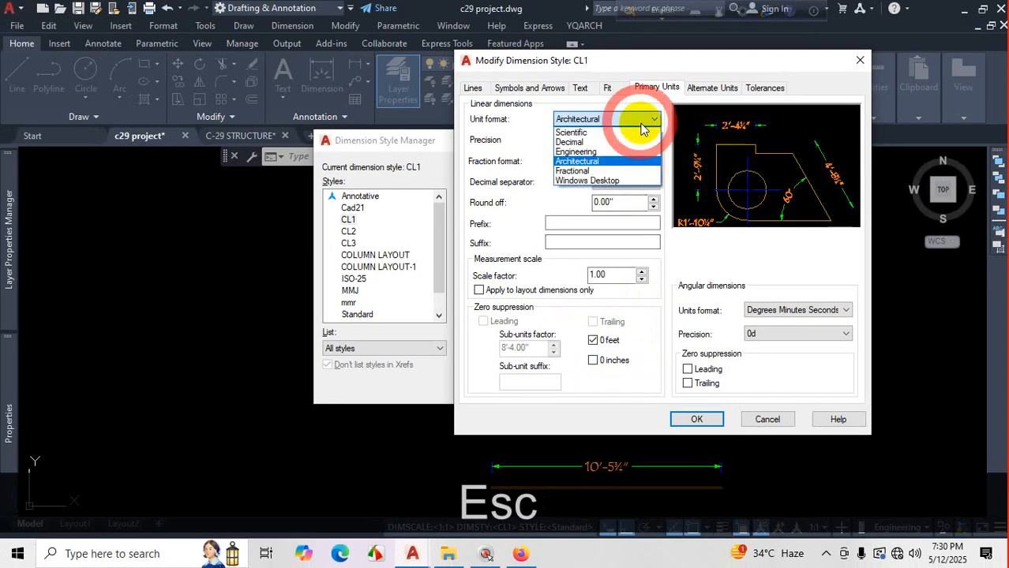
left_click(572, 170)
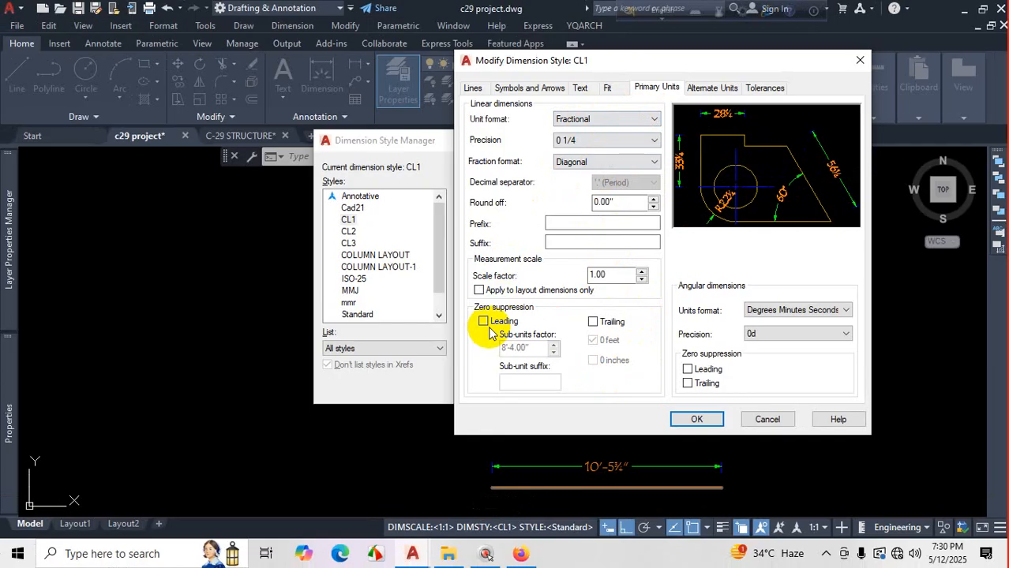
left_click(624, 127)
left_click(580, 142)
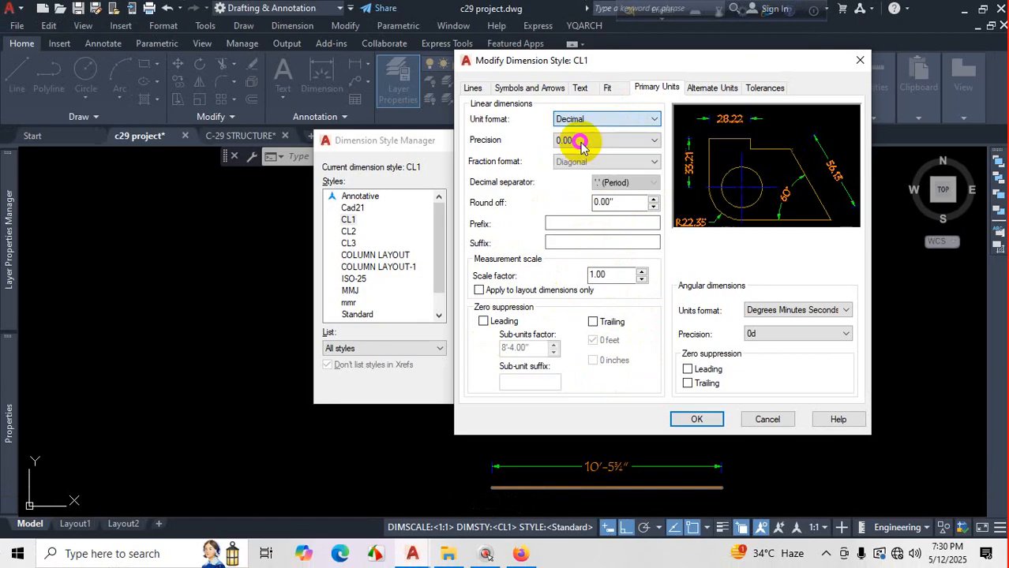
Switch the CL1 unit format from Decimal to Engineering and review all four linear zero suppression options again.
left_click(631, 119)
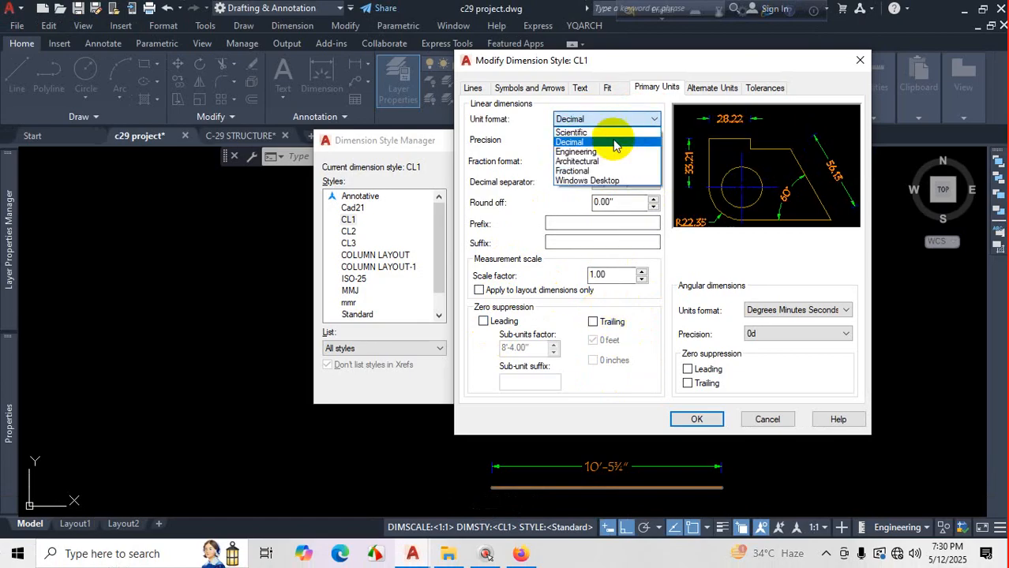
left_click(598, 151)
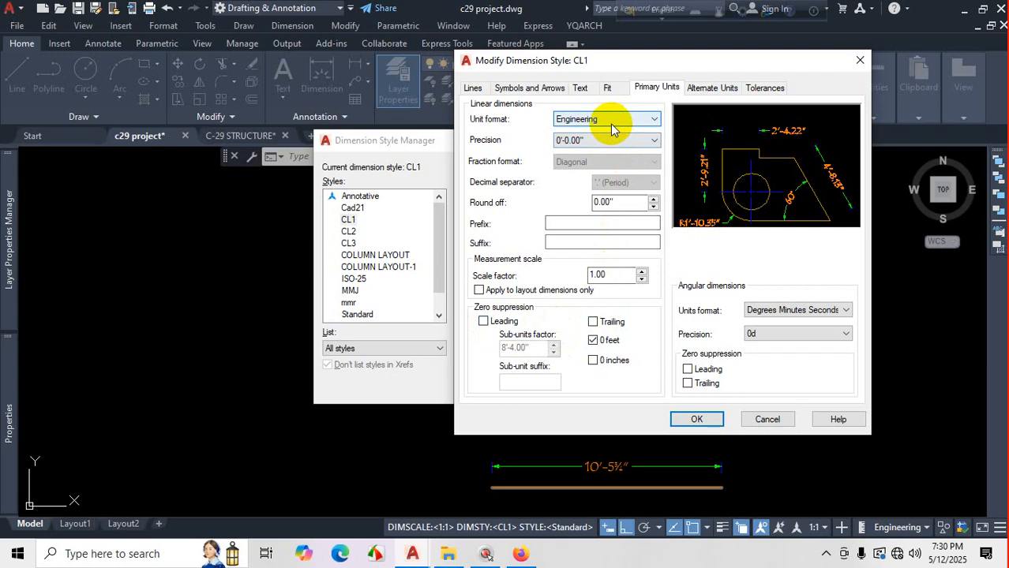
key("ctrl+1")
left_click(646, 377)
left_click_drag(626, 299, 626, 341)
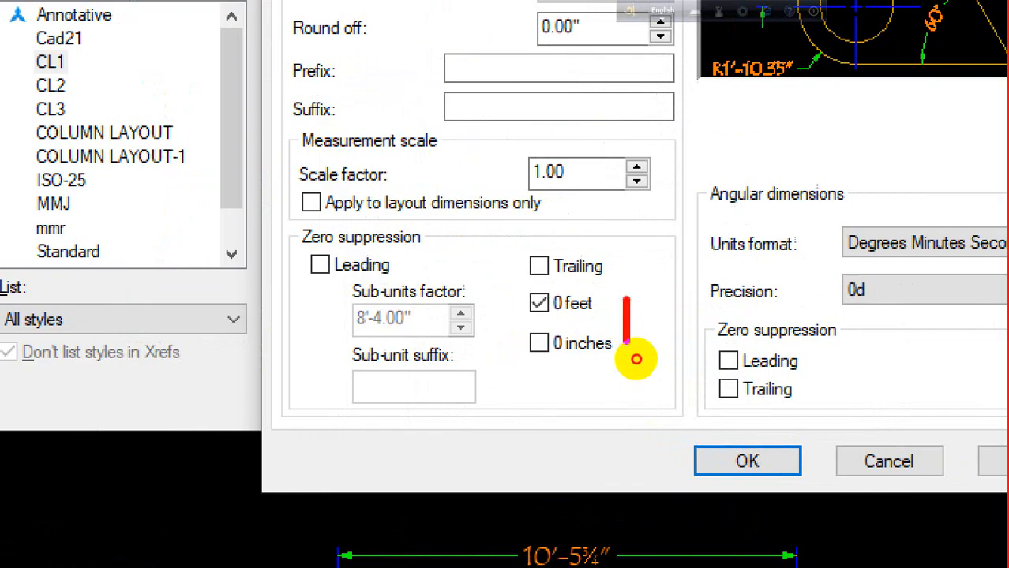
mouse_move(558, 274)
left_mouse_down()
mouse_move(522, 347)
mouse_move(667, 323)
mouse_move(562, 294)
left_mouse_up()
mouse_move(408, 253)
left_mouse_down()
mouse_move(433, 262)
mouse_move(483, 240)
left_mouse_up()
left_click_drag(614, 267, 635, 270)
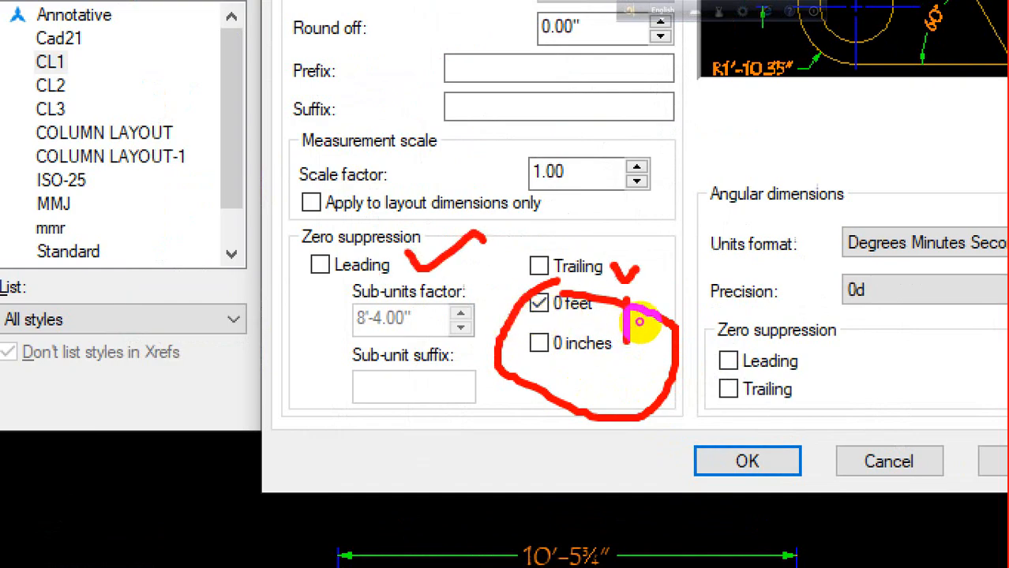
key("Escape")
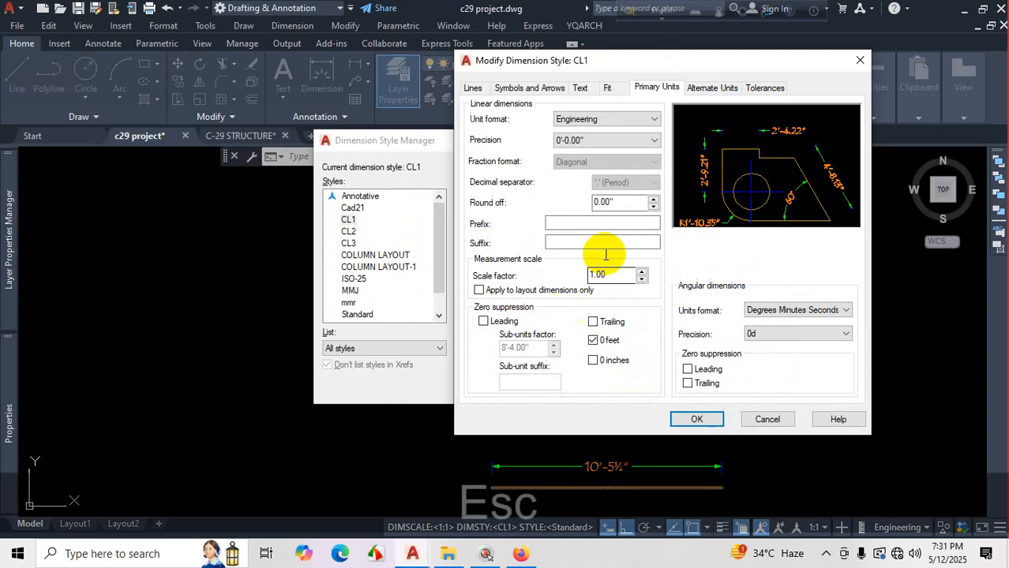
Return the CL1 unit format to Architectural and examine the measurement scale factor setting.
left_click(604, 120)
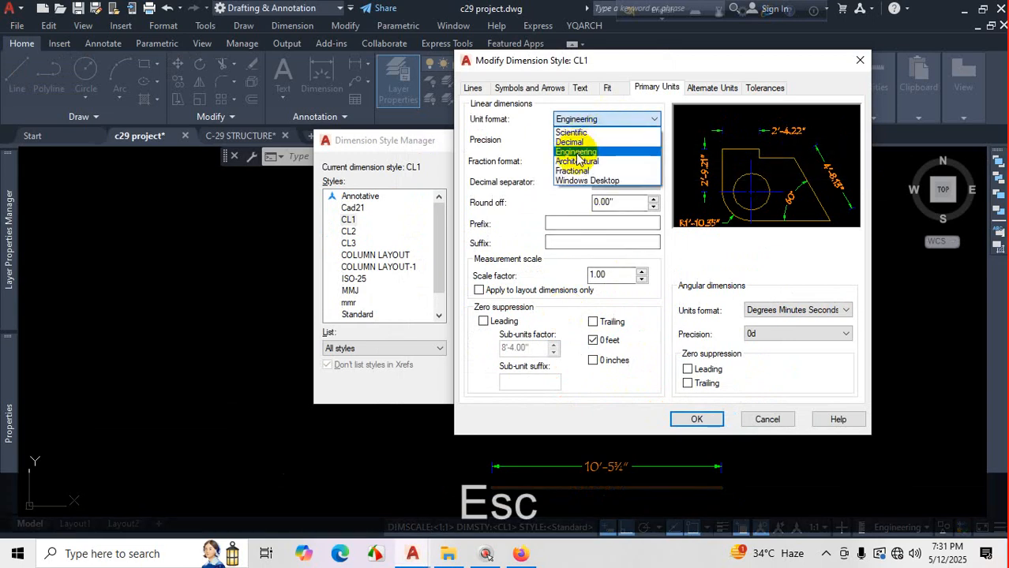
left_click(582, 161)
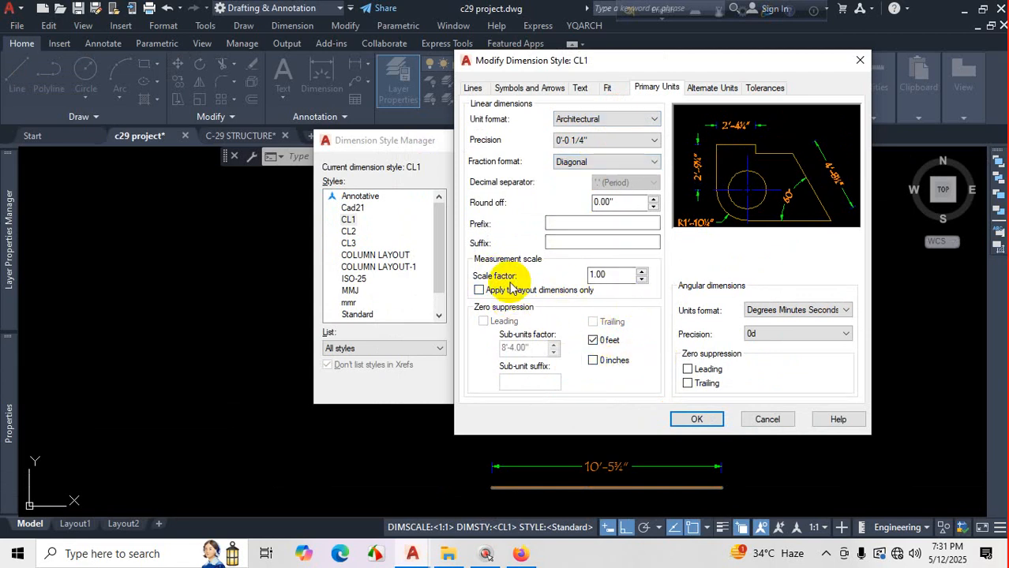
key("ctrl+1")
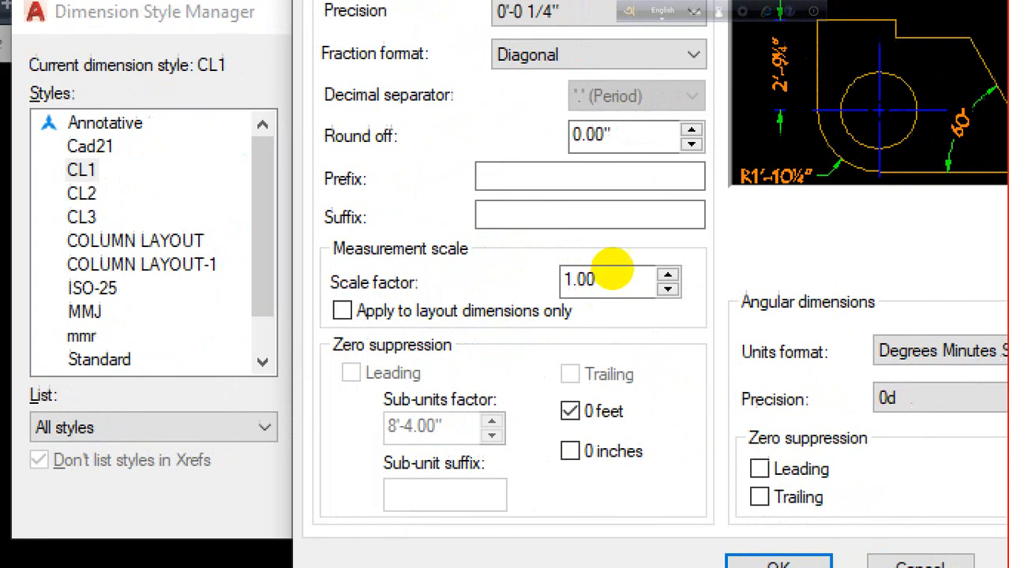
left_click(614, 269)
mouse_move(624, 256)
left_mouse_down()
mouse_move(597, 255)
mouse_move(579, 293)
mouse_move(653, 288)
mouse_move(623, 253)
left_mouse_up()
right_click(624, 252)
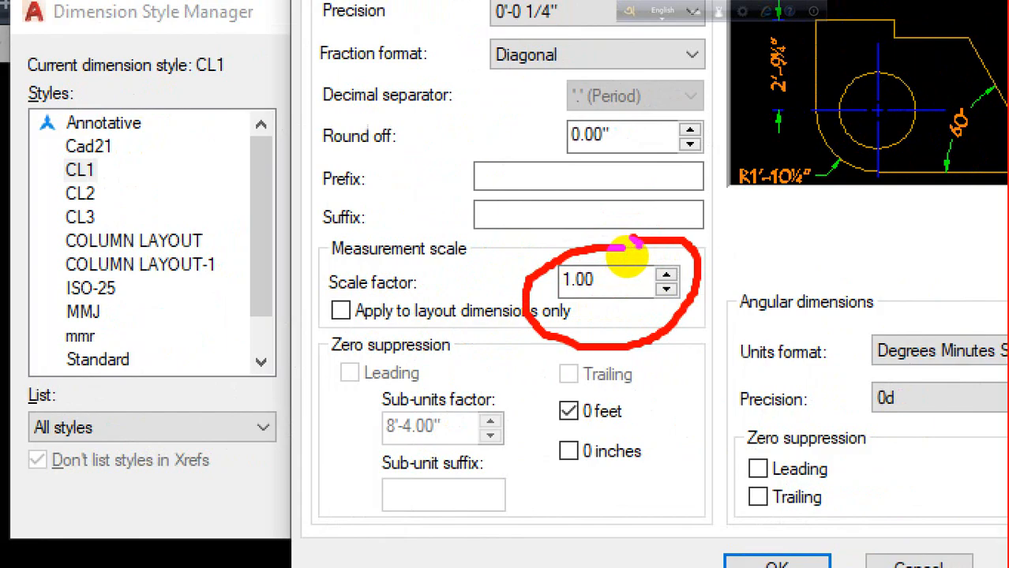
Close the CL1 style settings without saving, exit the Dimension Style Manager, and examine the line with the 10' dimension.
key("Escape")
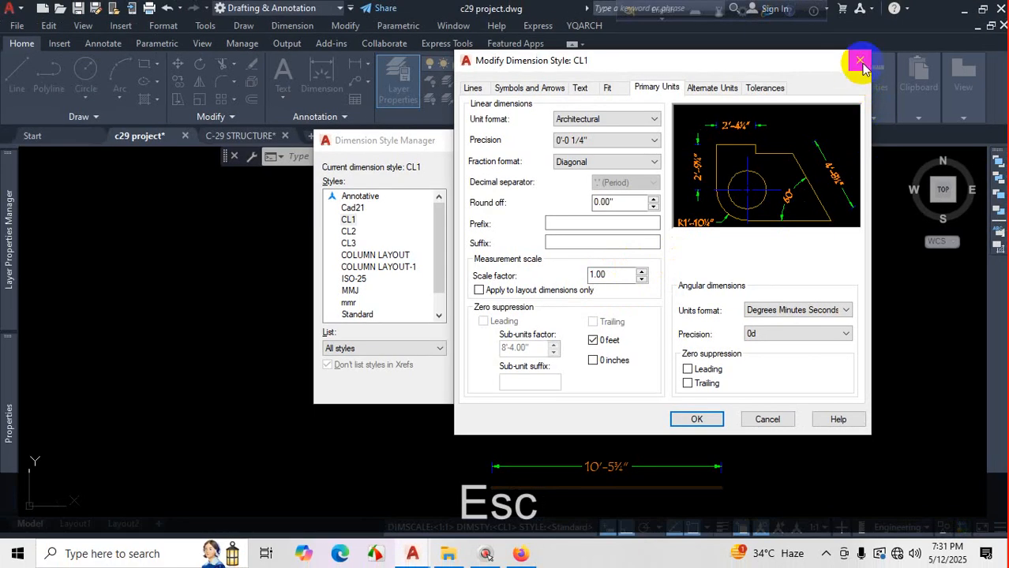
left_click(859, 60)
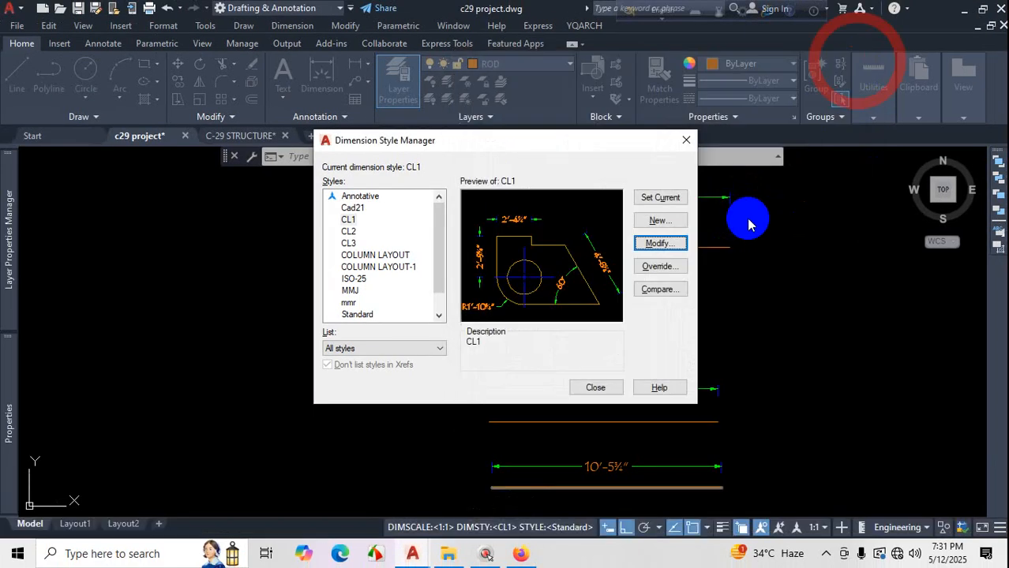
left_click(683, 141)
scroll(621, 293, "down", 5)
scroll(639, 227, "up", 10)
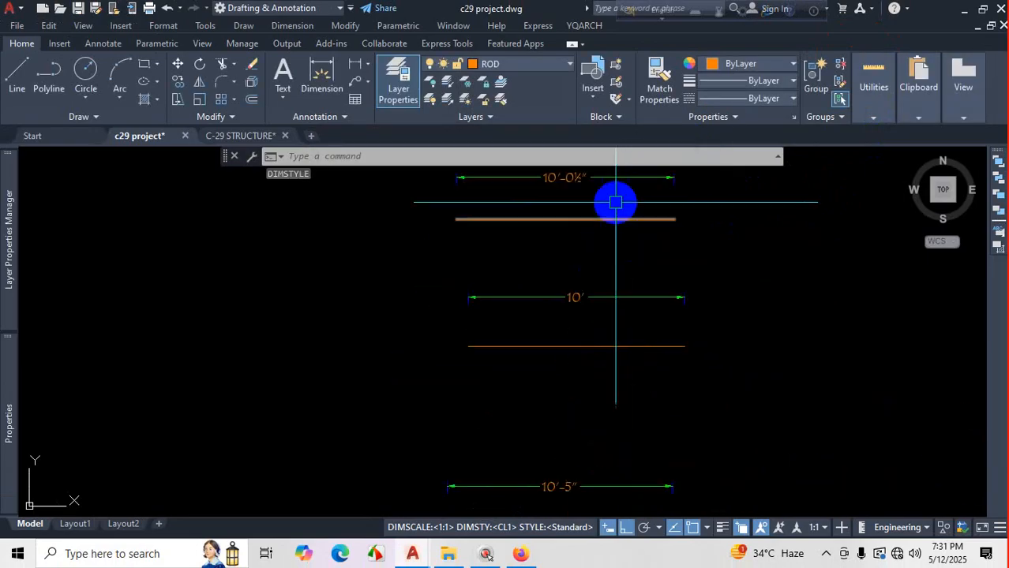
scroll(600, 387, "down", 4)
scroll(561, 465, "up", 4)
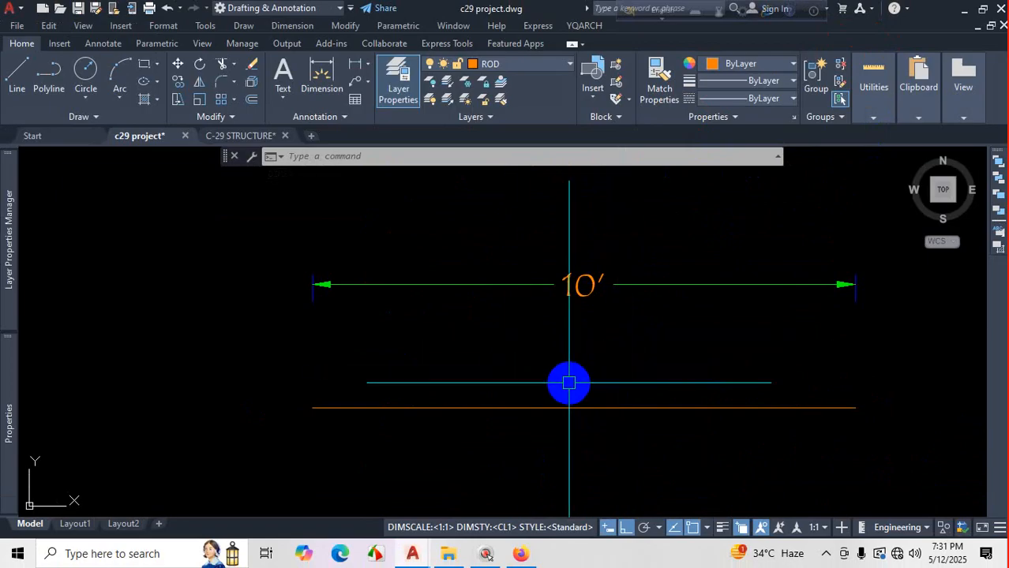
key("ctrl")
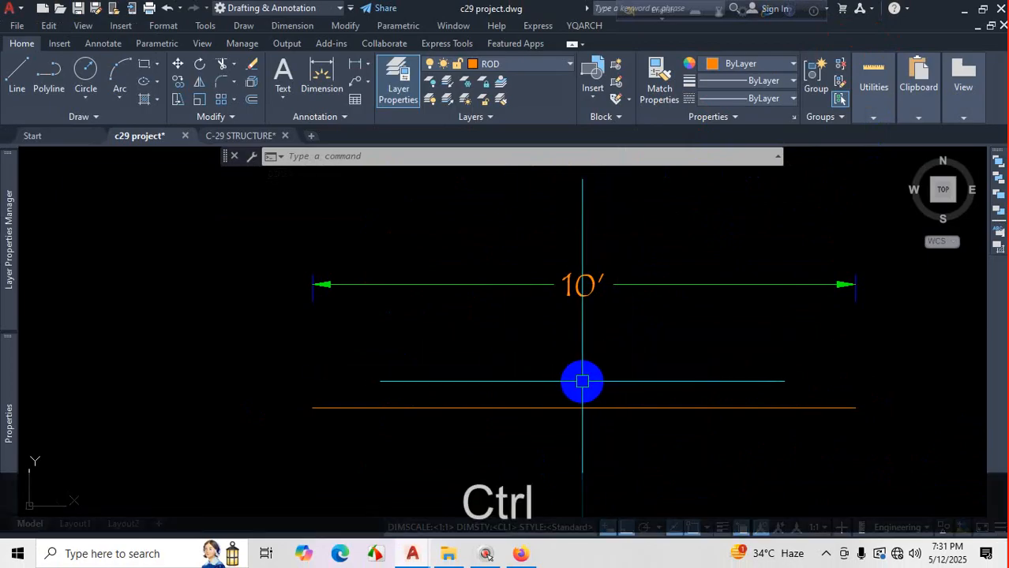
key("ctrl+1")
scroll(581, 397, "down", 4)
left_click(572, 401)
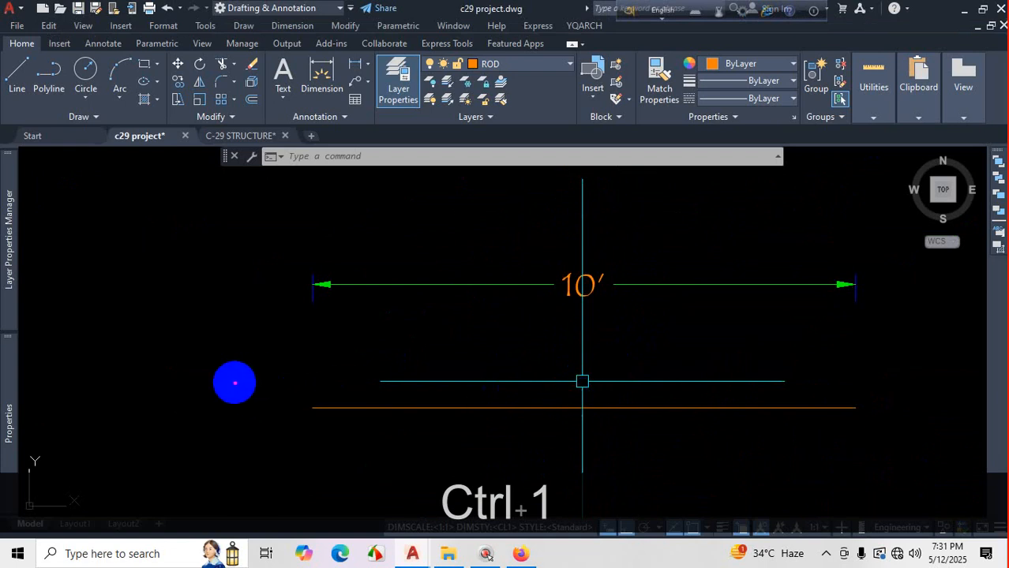
mouse_move(57, 345)
left_mouse_down()
mouse_move(533, 388)
mouse_move(962, 344)
left_mouse_up()
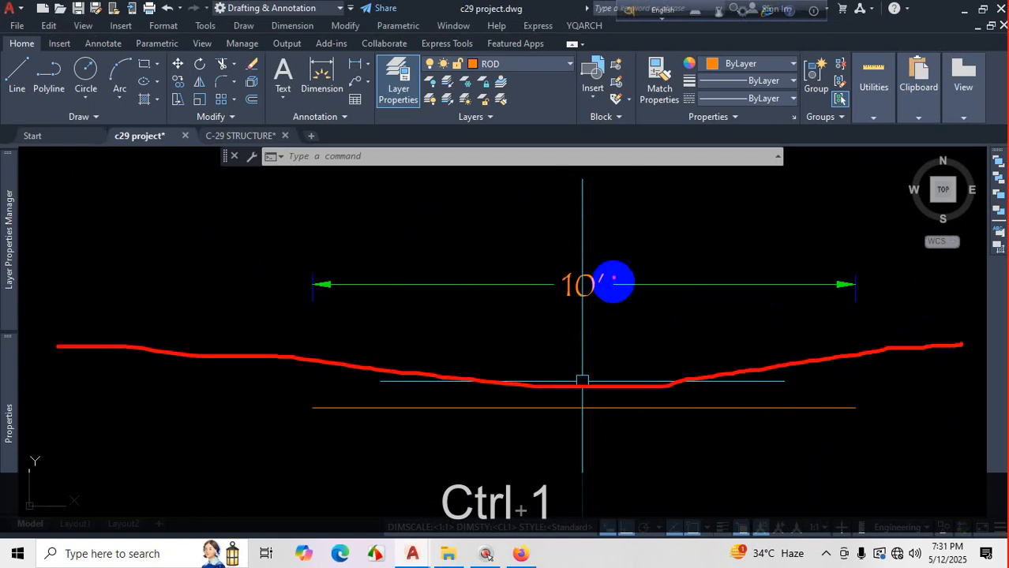
left_click_drag(614, 259, 561, 281)
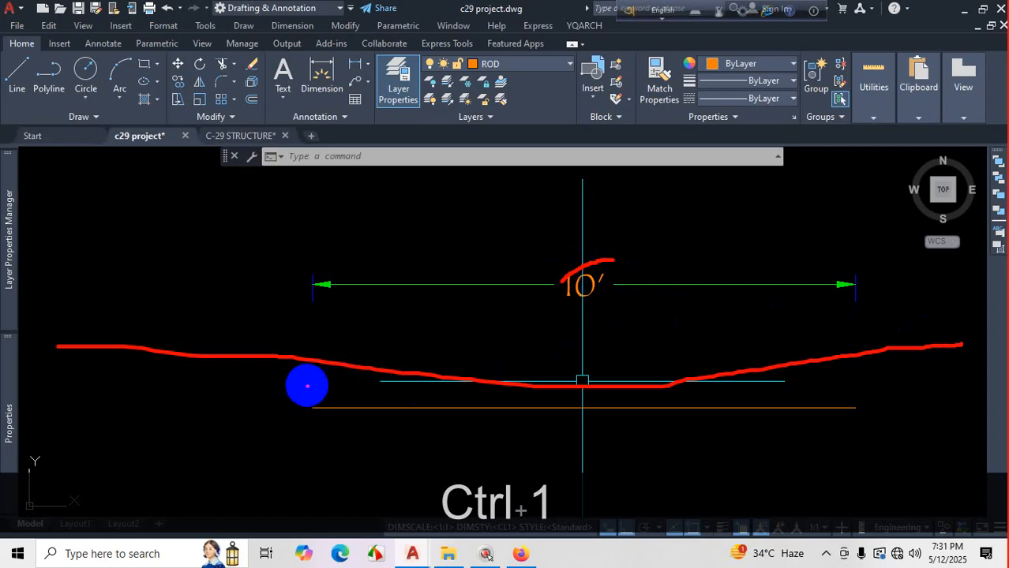
left_click_drag(307, 386, 308, 428)
left_click_drag(858, 387, 871, 446)
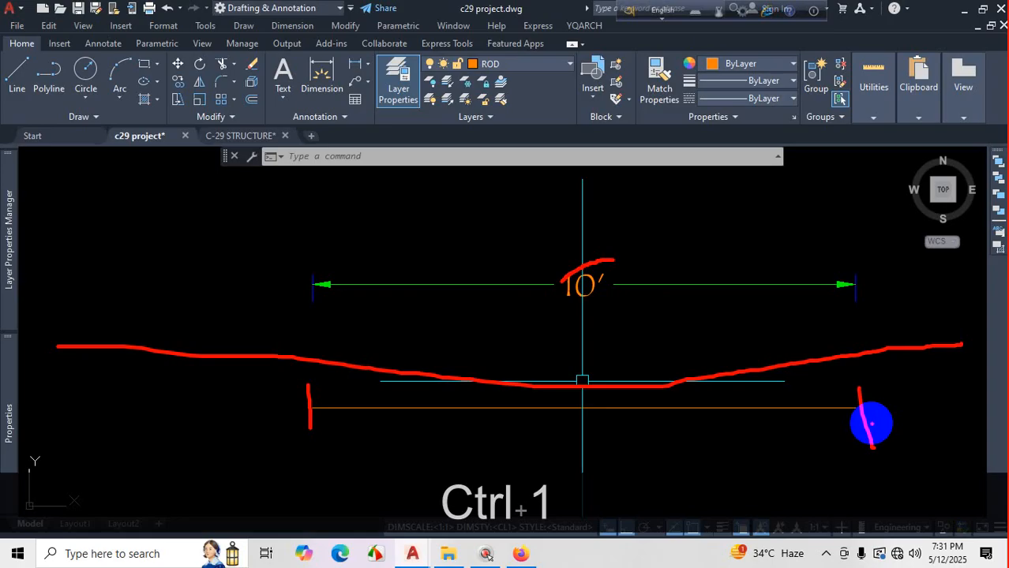
key("Escape")
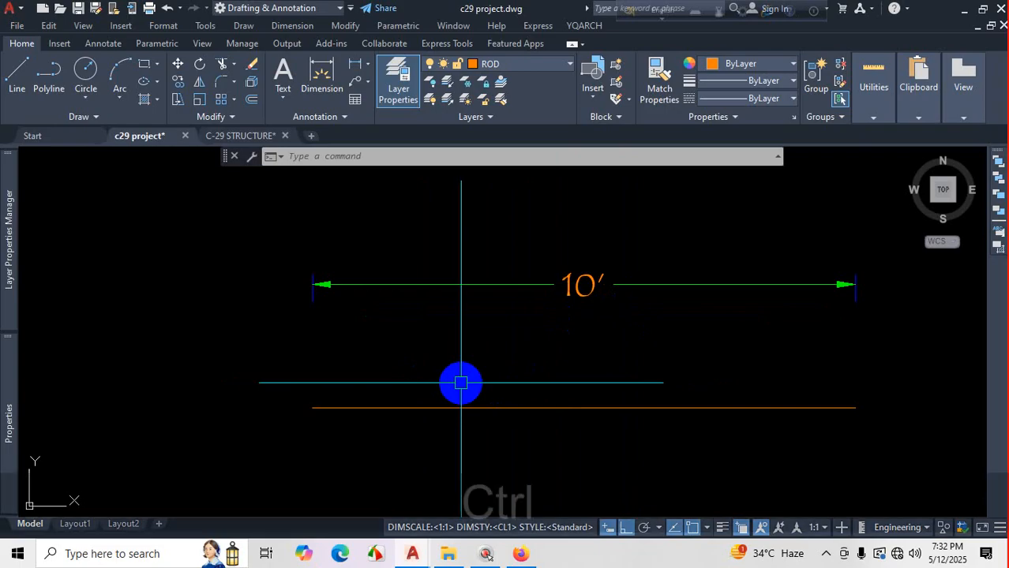
key("ctrl+1")
left_click(499, 357)
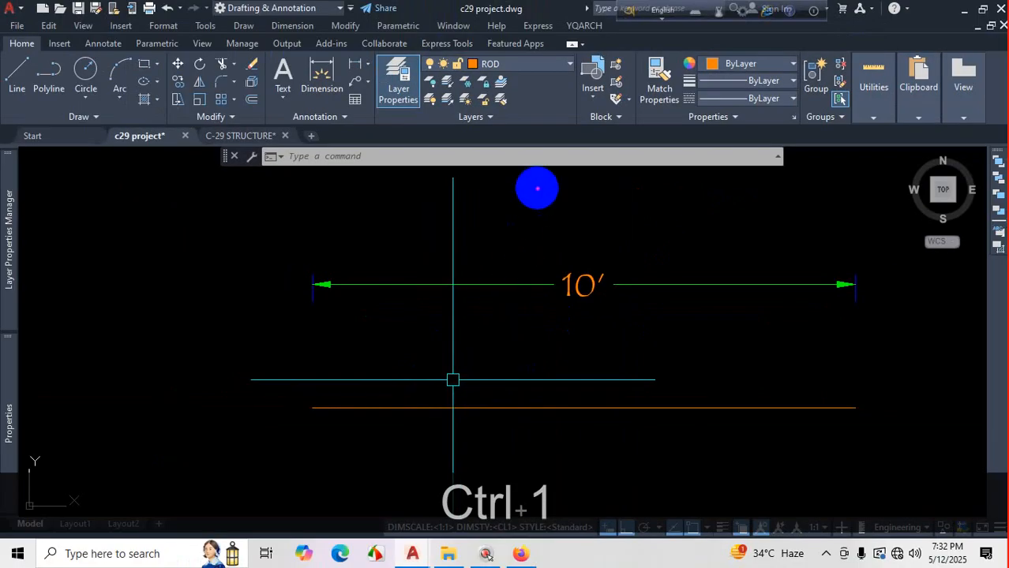
left_click(533, 212)
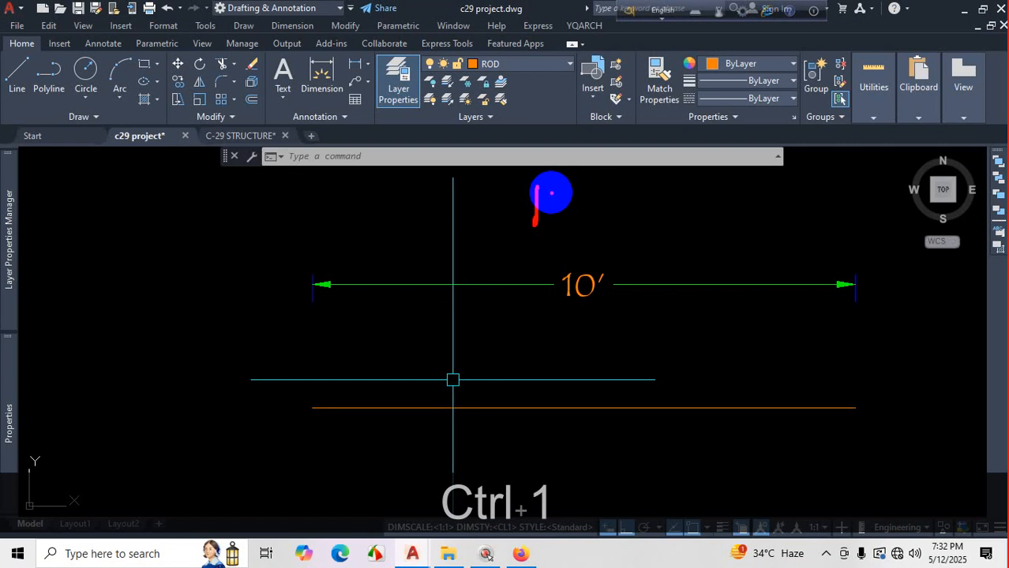
mouse_move(568, 187)
left_mouse_down()
mouse_move(623, 165)
mouse_move(641, 209)
mouse_move(678, 206)
mouse_move(678, 223)
left_mouse_up()
left_click_drag(701, 186, 720, 172)
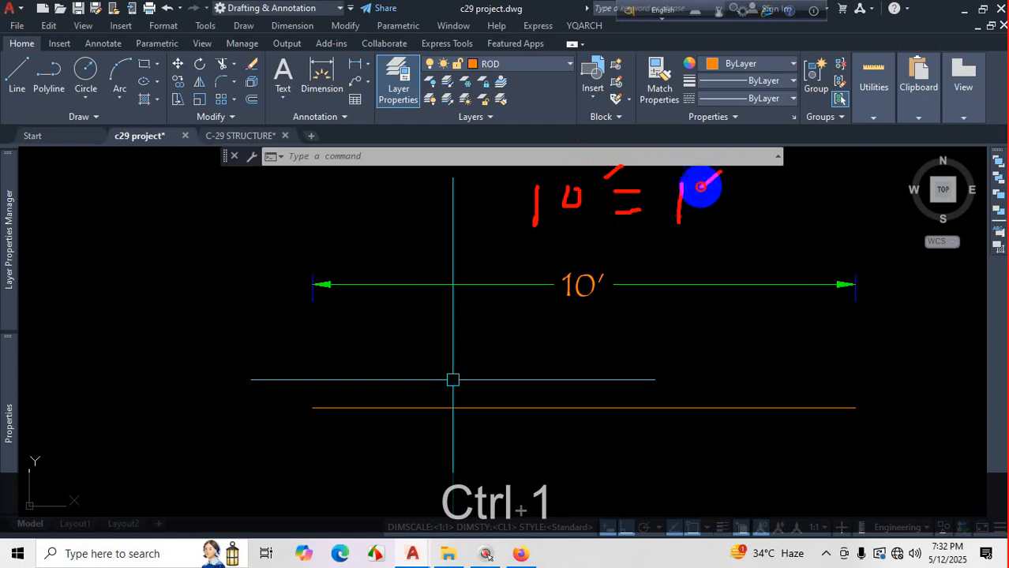
left_click_drag(660, 246, 699, 242)
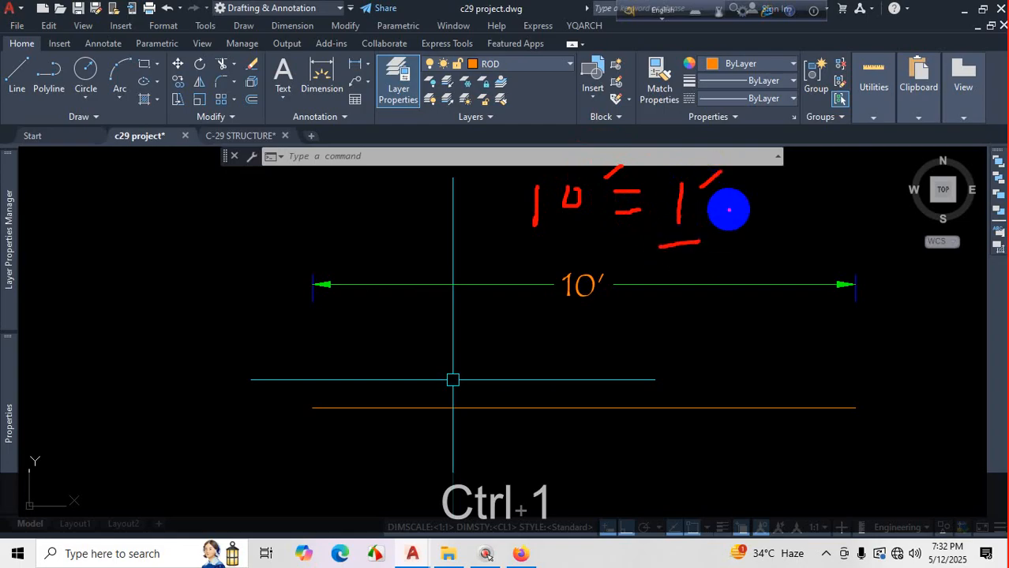
mouse_move(791, 208)
left_mouse_down()
mouse_move(791, 246)
mouse_move(827, 219)
mouse_move(900, 236)
mouse_move(931, 192)
left_mouse_up()
left_click_drag(570, 390, 616, 348)
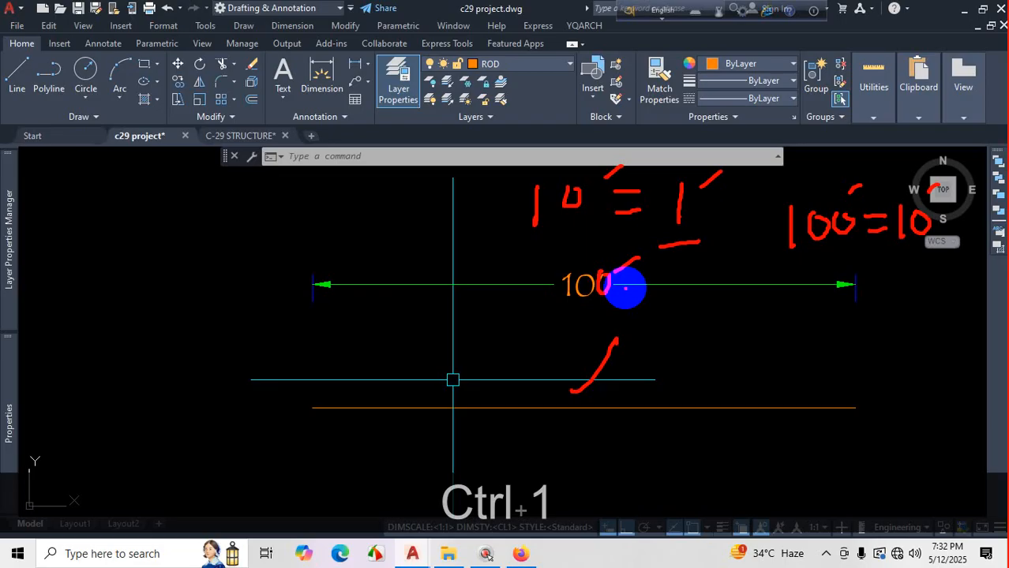
key("Escape")
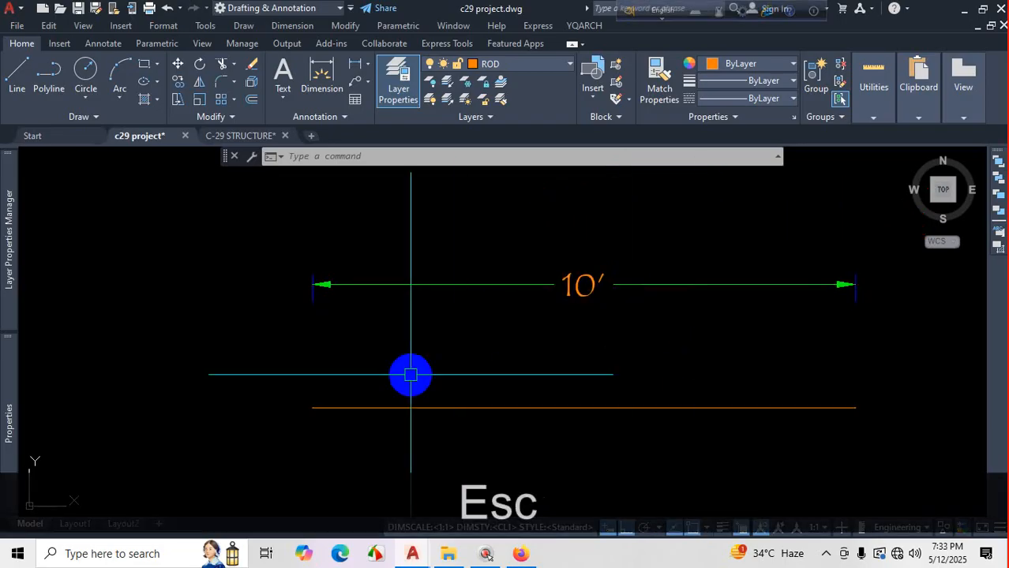
Modify dimension style CL1 so its primary units measurement scale factor is 10.
type("d")
key("Return")
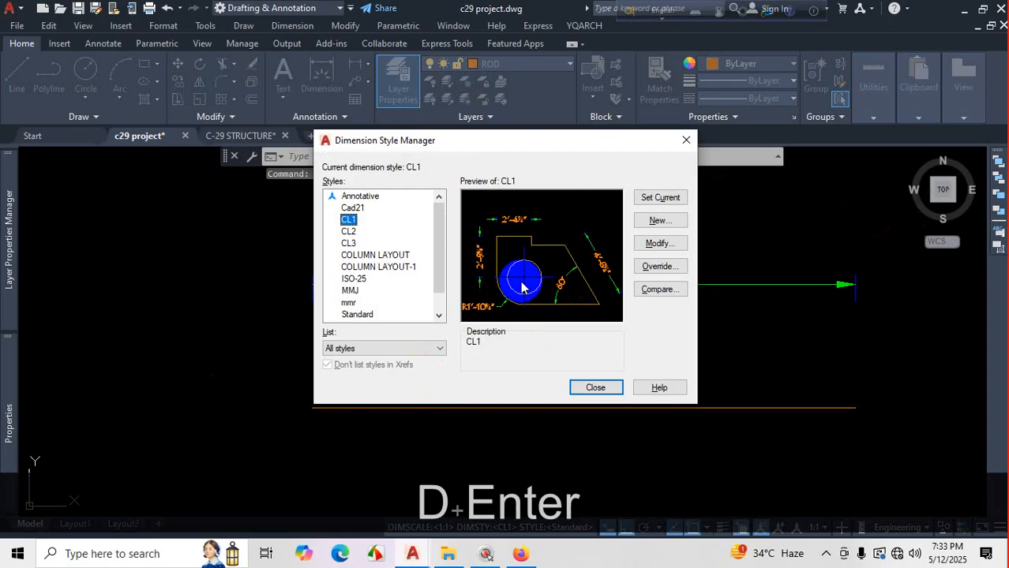
left_click(659, 243)
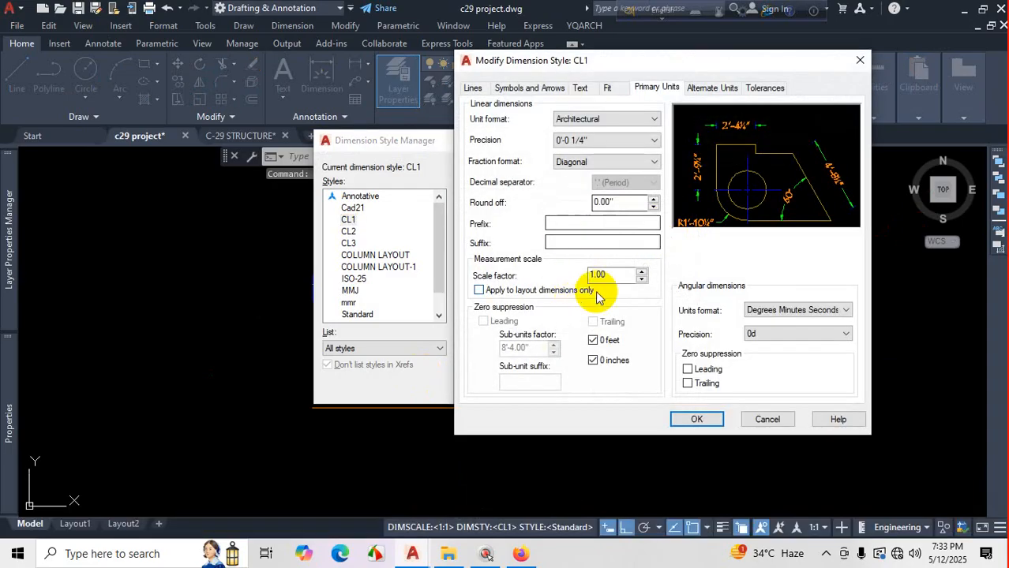
left_click_drag(612, 275, 568, 275)
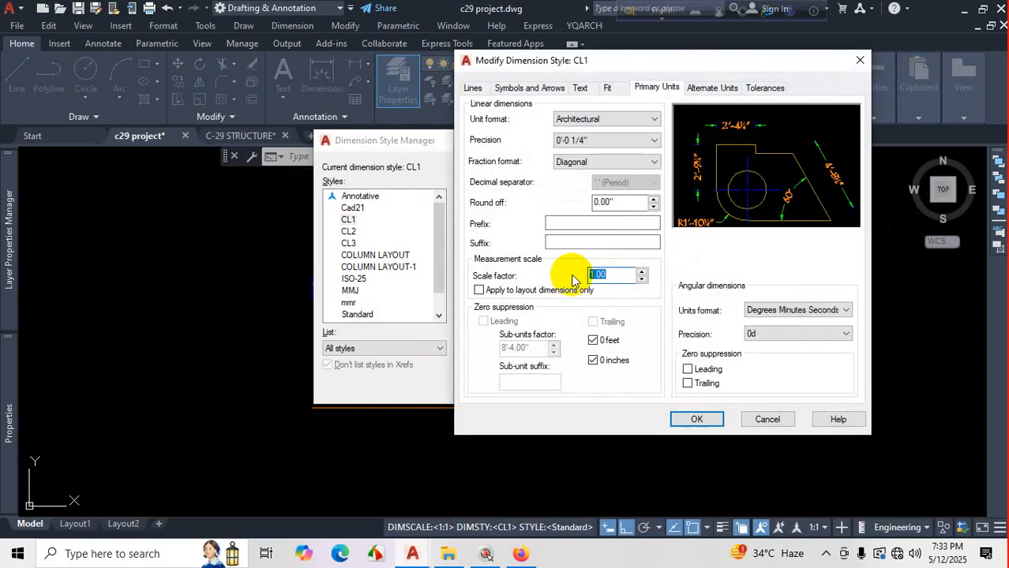
type("10")
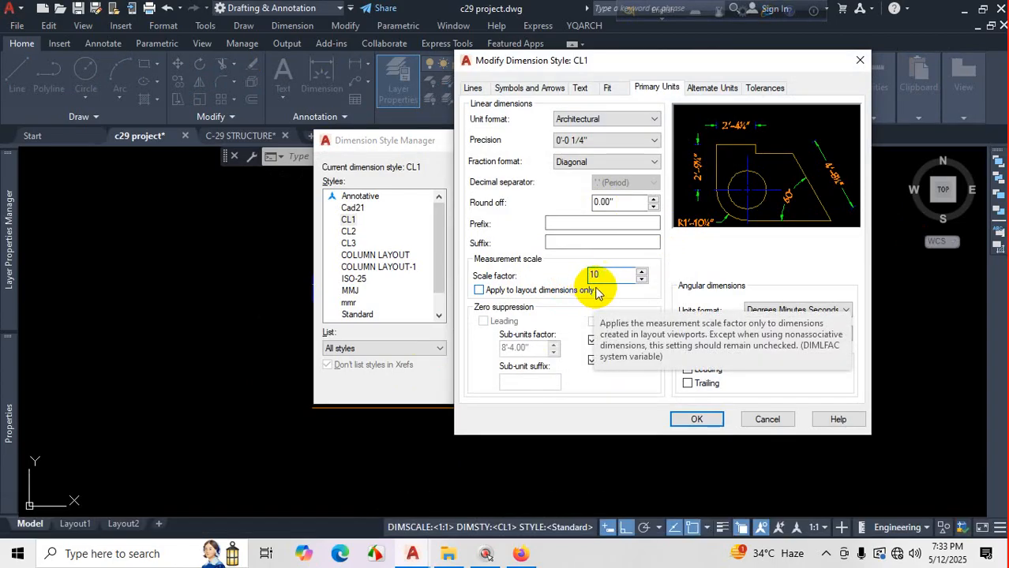
left_click(693, 417)
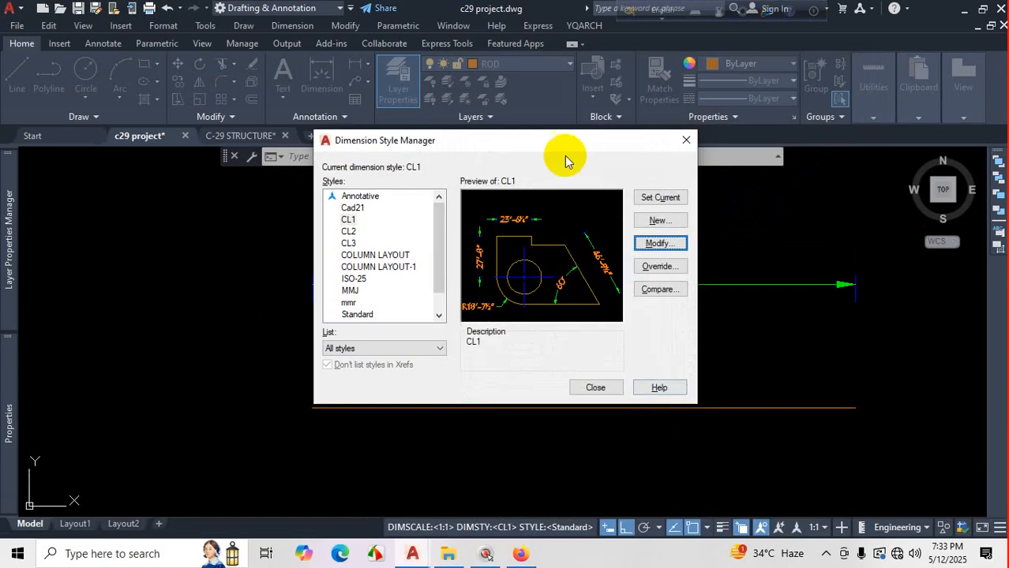
mouse_move(563, 139)
left_mouse_down()
mouse_move(275, 169)
mouse_move(315, 162)
left_mouse_up()
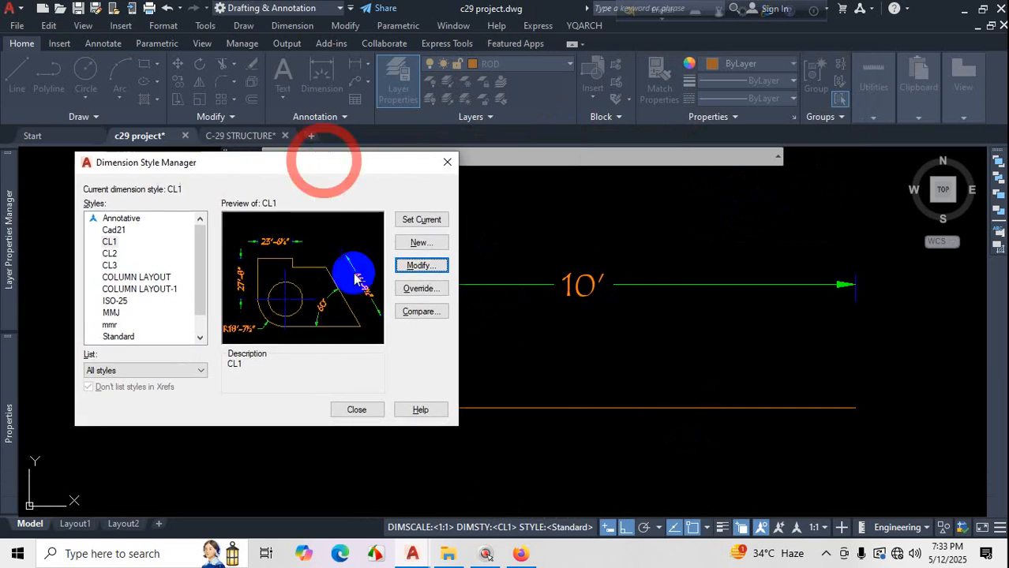
left_click(364, 411)
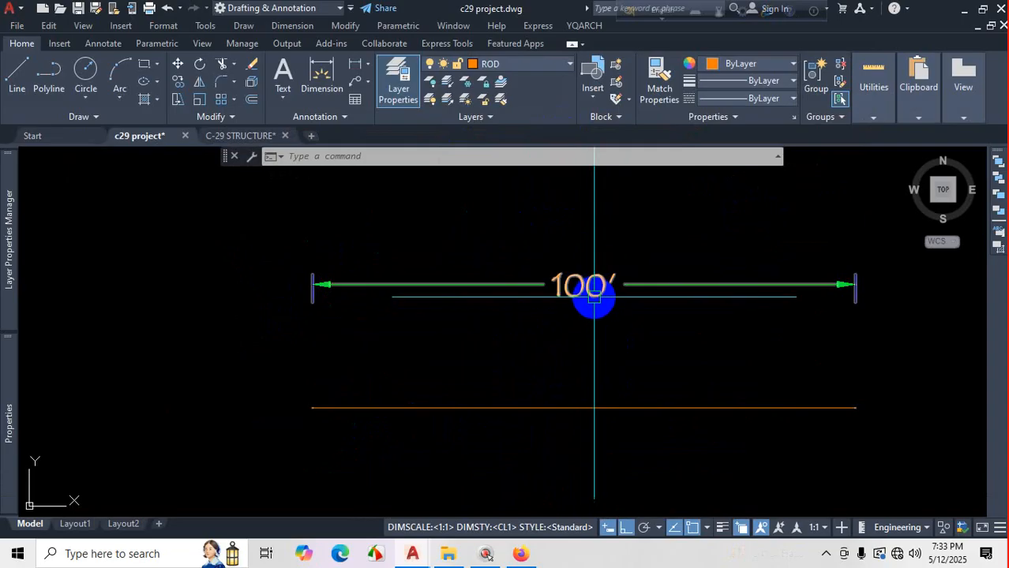
Examine the dimensioned lines, the column layout and the surrounding details across the drawing.
scroll(538, 305, "down", 2)
scroll(537, 305, "down", 5)
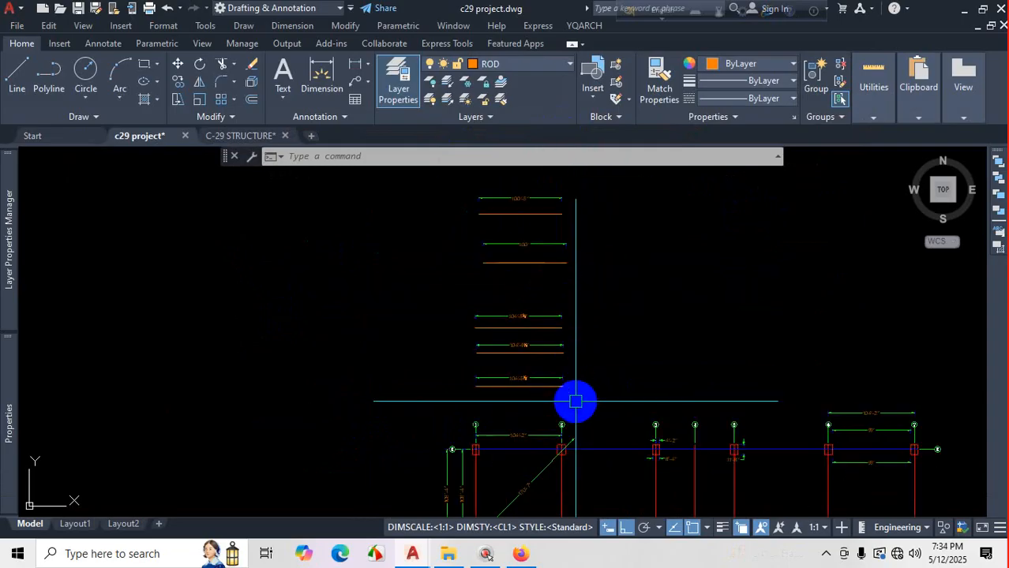
scroll(572, 399, "down", 6)
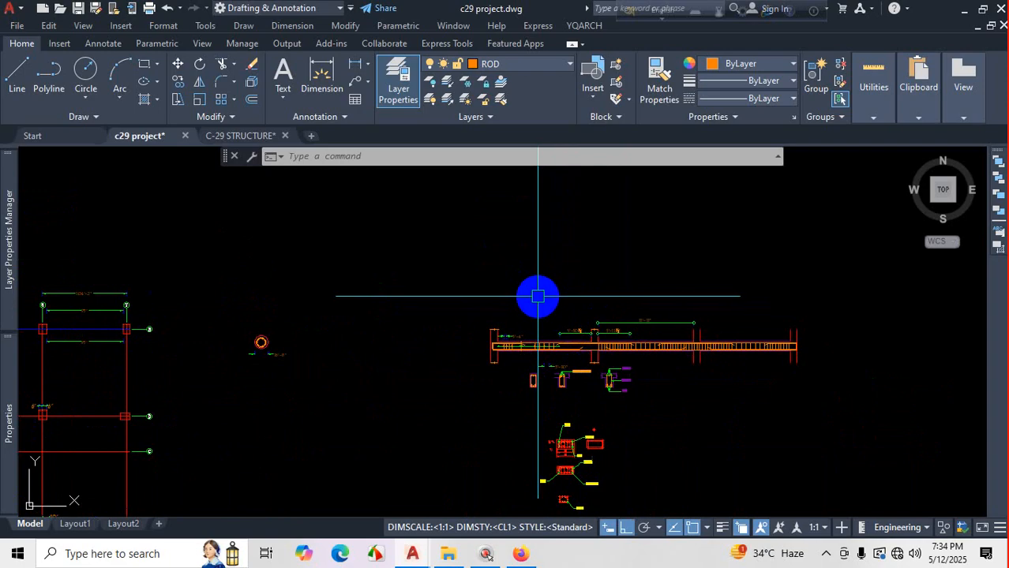
scroll(558, 342, "down", 5)
scroll(471, 388, "down", 4)
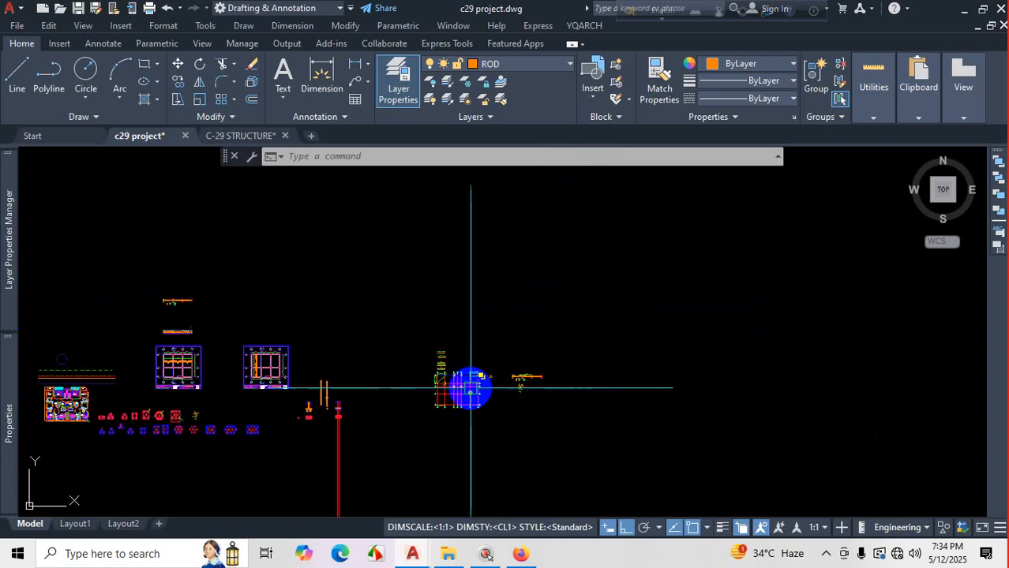
scroll(418, 297, "up", 4)
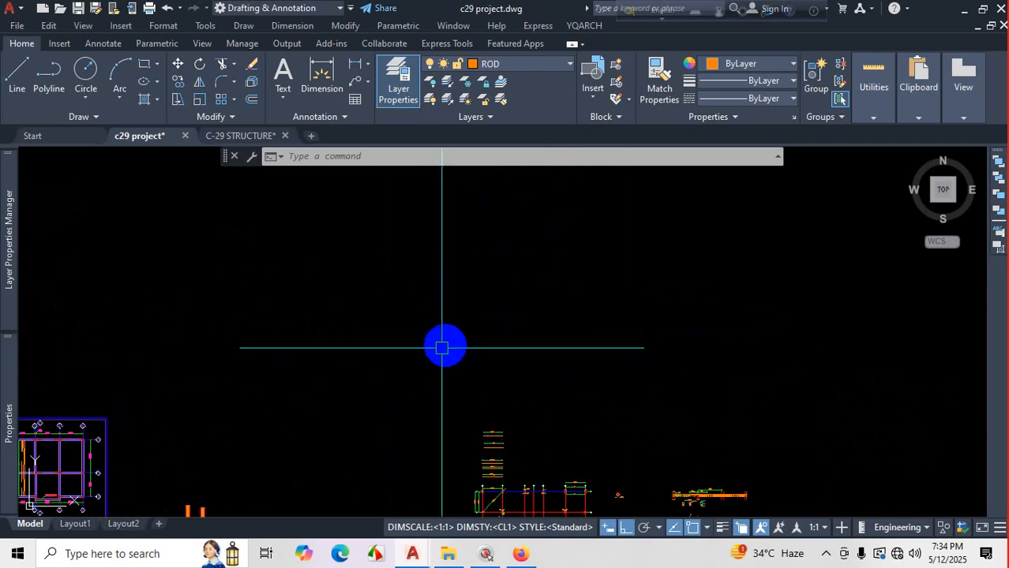
scroll(443, 348, "down", 4)
scroll(542, 331, "up", 4)
key("ctrl+1")
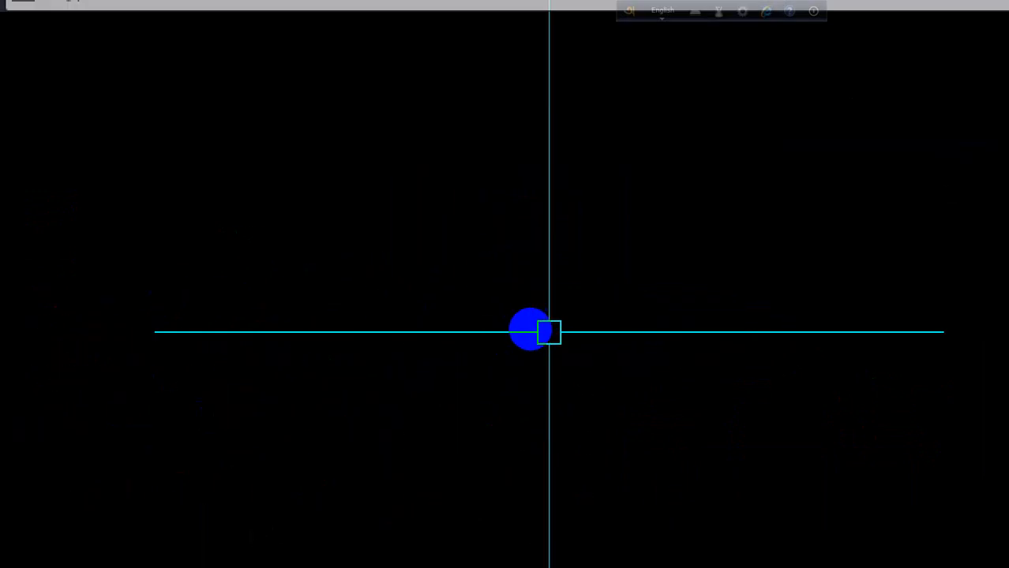
left_click(531, 329)
mouse_move(304, 90)
left_mouse_down()
mouse_move(293, 355)
mouse_move(809, 472)
left_mouse_up()
mouse_move(653, 399)
left_mouse_down()
mouse_move(658, 177)
mouse_move(439, 177)
mouse_move(422, 216)
left_mouse_up()
mouse_move(169, 232)
left_mouse_down()
mouse_move(175, 302)
mouse_move(202, 232)
mouse_move(291, 214)
left_mouse_up()
left_click_drag(355, 161, 352, 185)
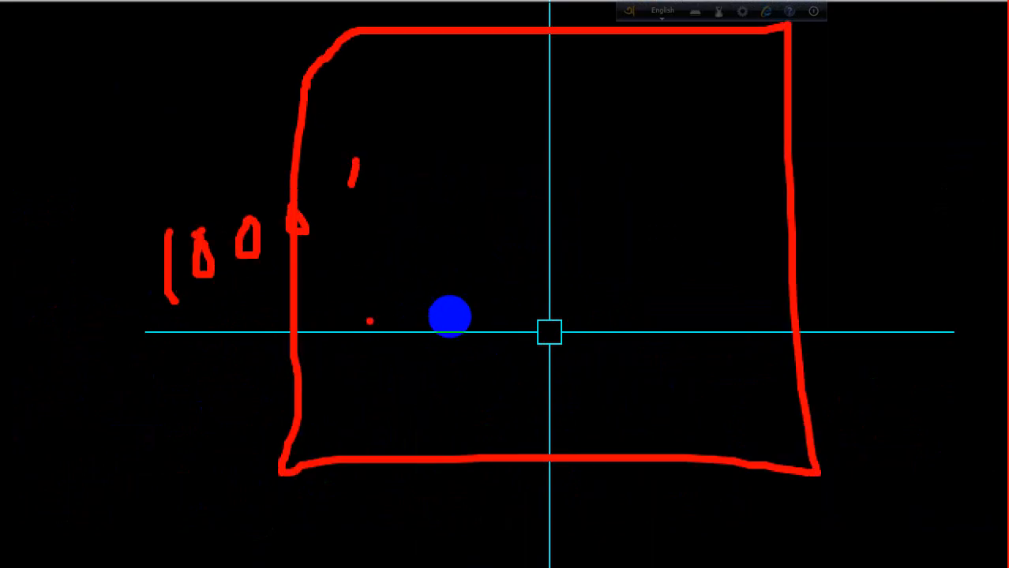
mouse_move(505, 388)
left_mouse_down()
mouse_move(505, 414)
mouse_move(535, 388)
left_mouse_up()
left_click_drag(562, 383, 620, 368)
left_click(601, 312)
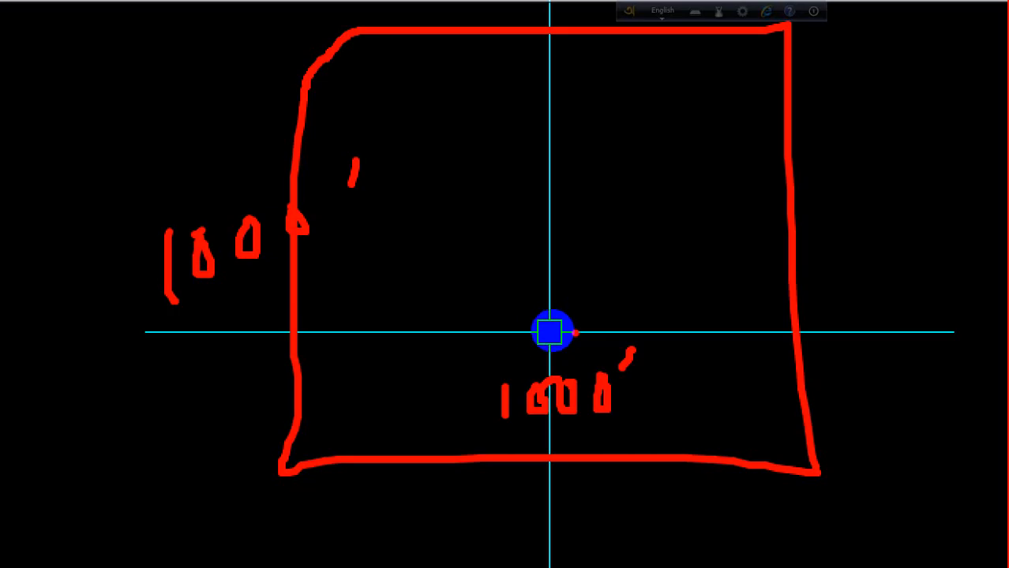
key("ctrl+1")
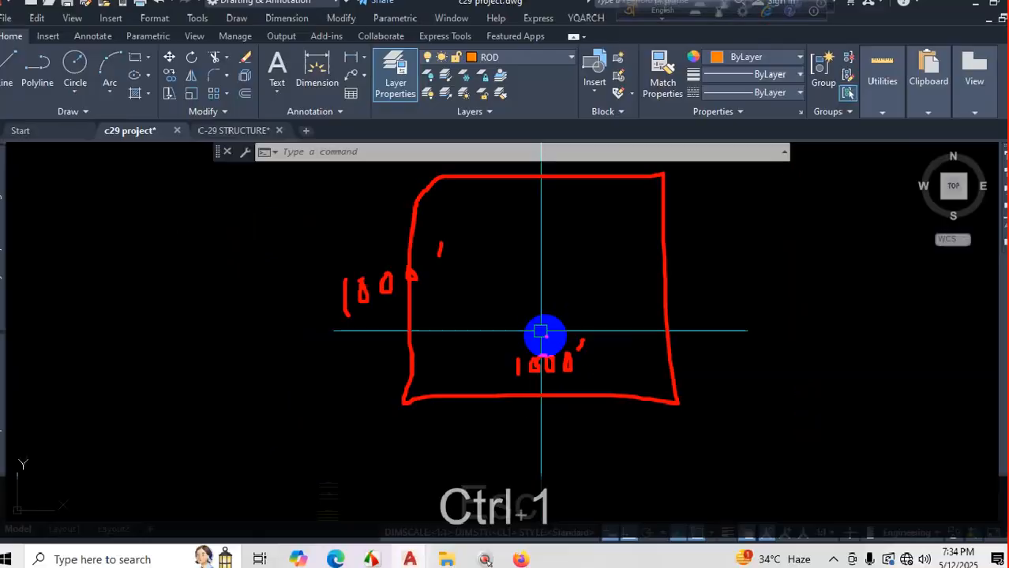
key("Escape")
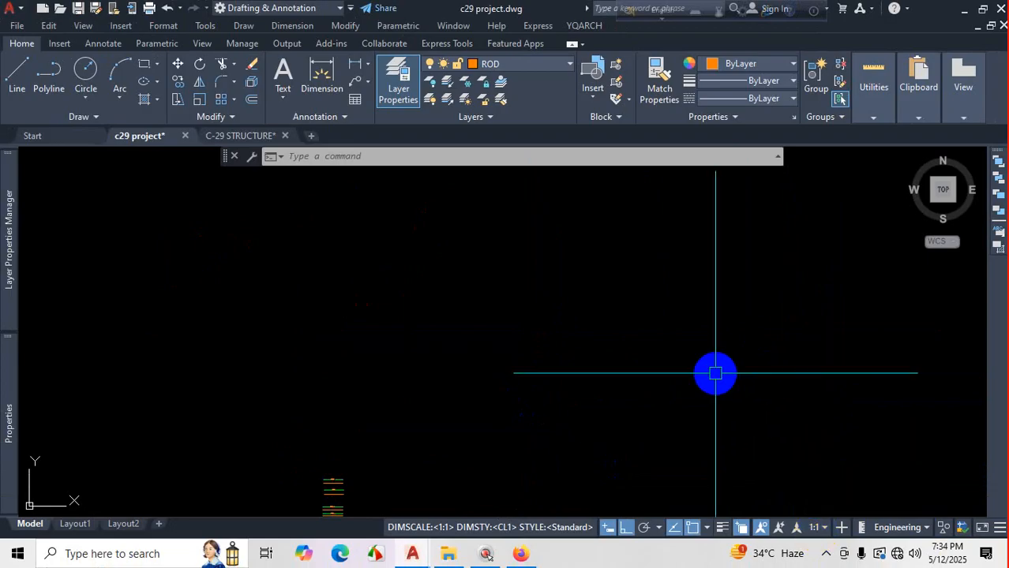
scroll(460, 343, "down", 2)
scroll(459, 343, "up", 8)
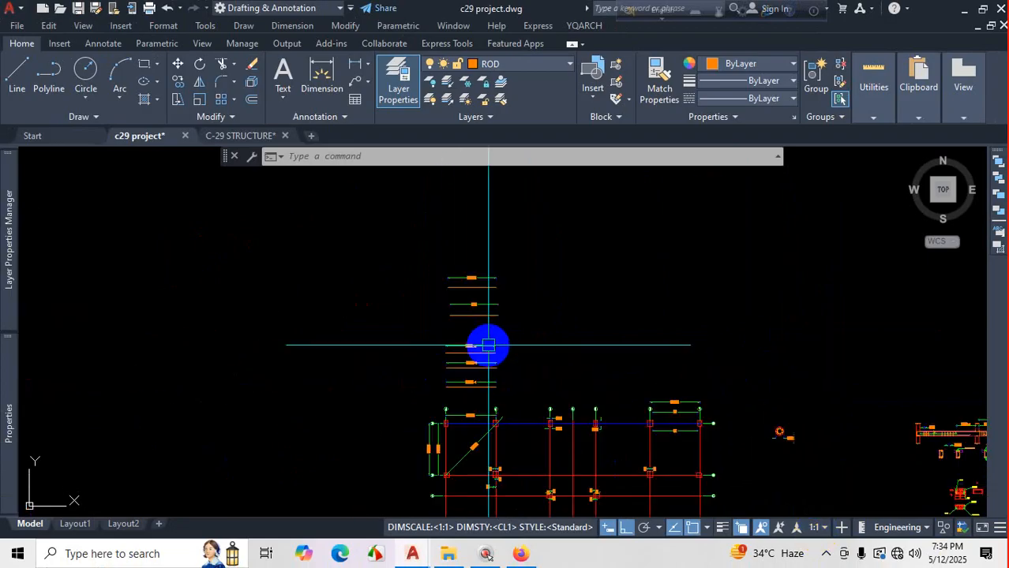
scroll(491, 301, "down", 6)
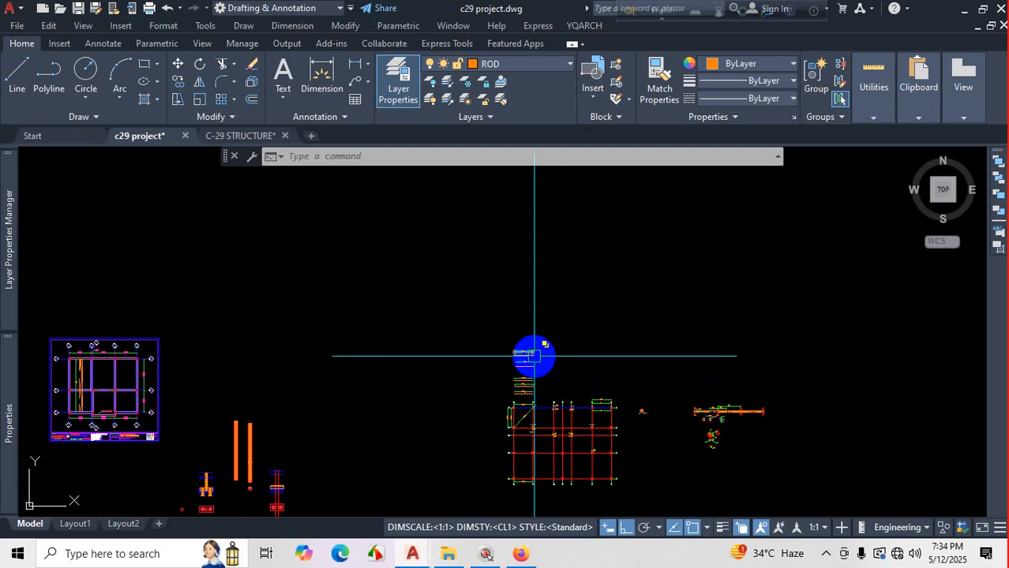
mouse_move(533, 356)
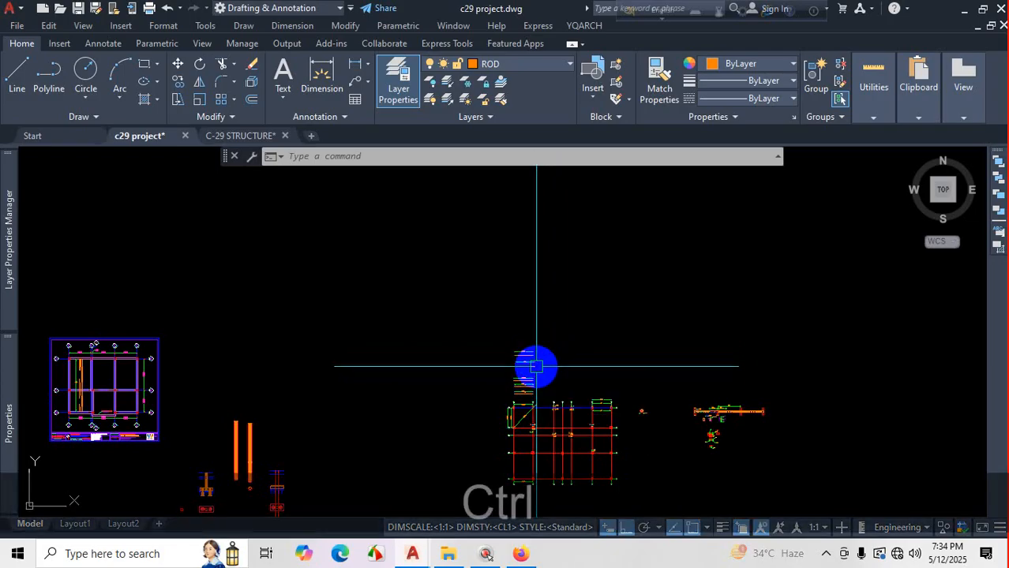
key("ctrl+1")
left_click(546, 315)
mouse_move(582, 307)
left_mouse_down()
mouse_move(576, 214)
mouse_move(653, 260)
mouse_move(761, 228)
mouse_move(834, 241)
mouse_move(868, 197)
mouse_move(922, 229)
mouse_move(953, 203)
left_mouse_up()
left_click_drag(549, 326, 932, 249)
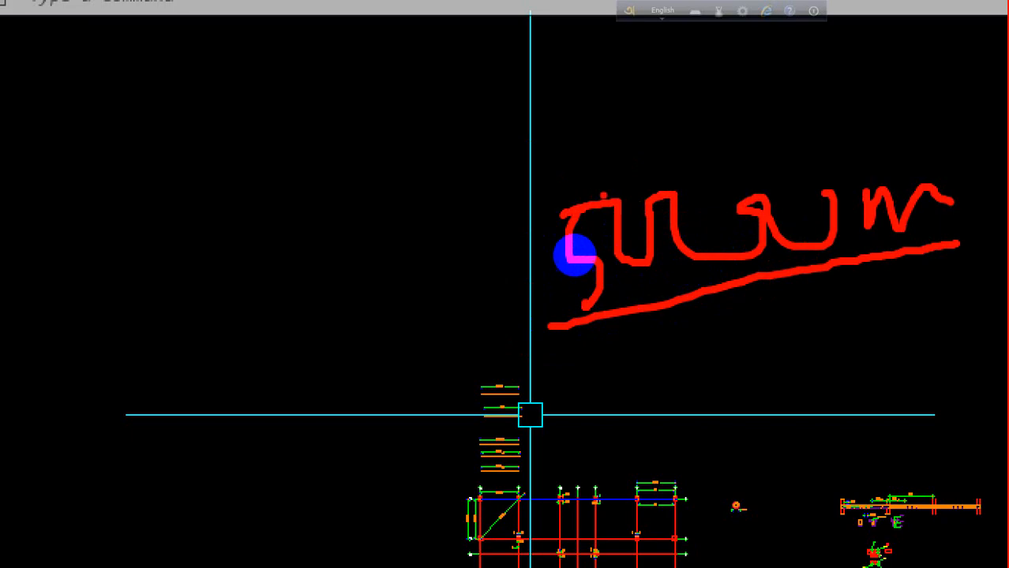
mouse_move(353, 152)
left_mouse_down()
mouse_move(364, 253)
mouse_move(418, 207)
mouse_move(456, 229)
left_mouse_up()
left_click_drag(497, 169, 537, 162)
left_click_drag(505, 207, 540, 199)
left_click(581, 124)
left_click_drag(582, 101, 585, 144)
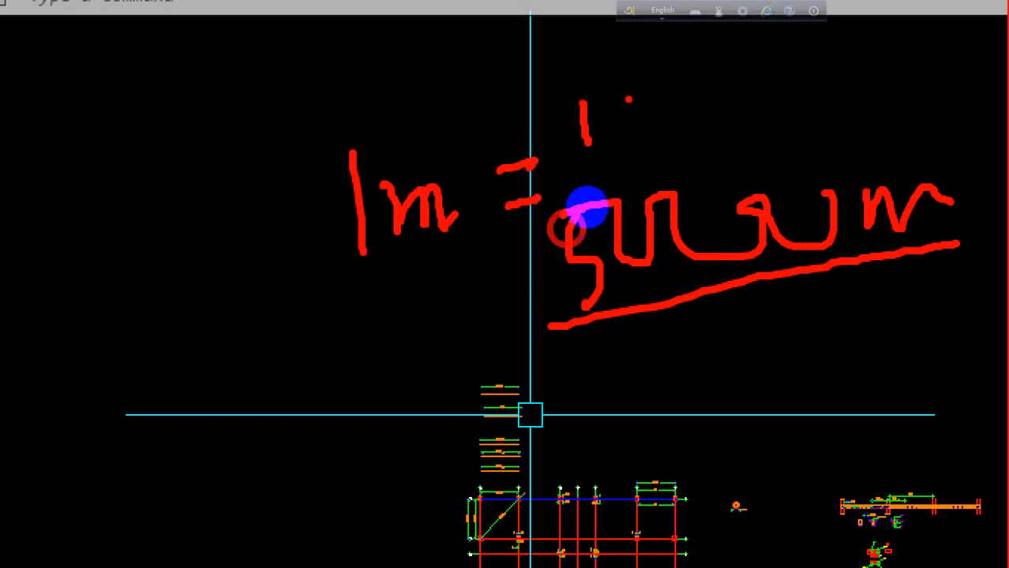
left_click_drag(631, 107, 655, 140)
left_click_drag(676, 93, 708, 126)
mouse_move(777, 111)
left_mouse_down()
mouse_move(779, 134)
mouse_move(867, 85)
left_mouse_up()
left_click(860, 122)
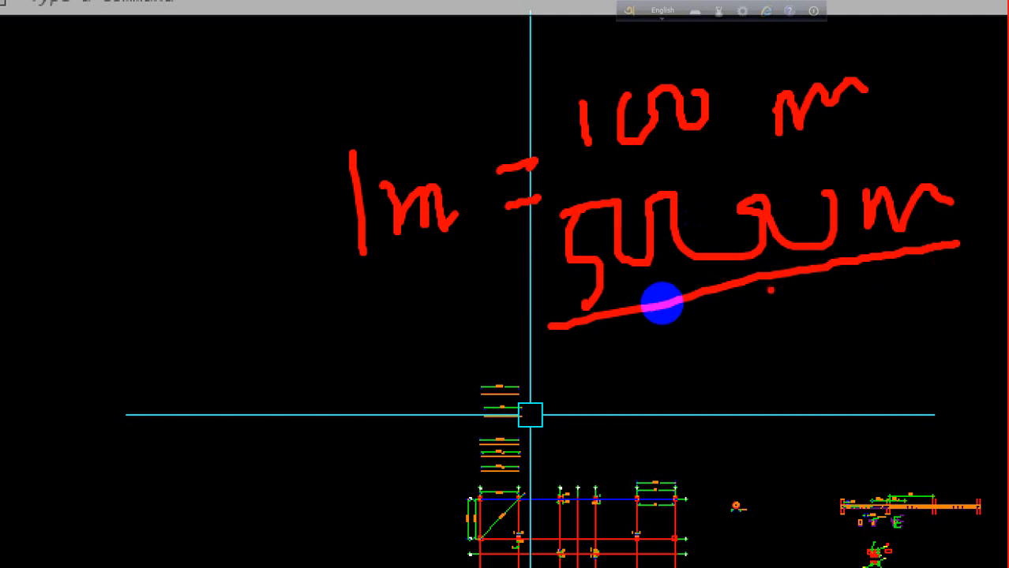
left_click_drag(724, 280, 740, 328)
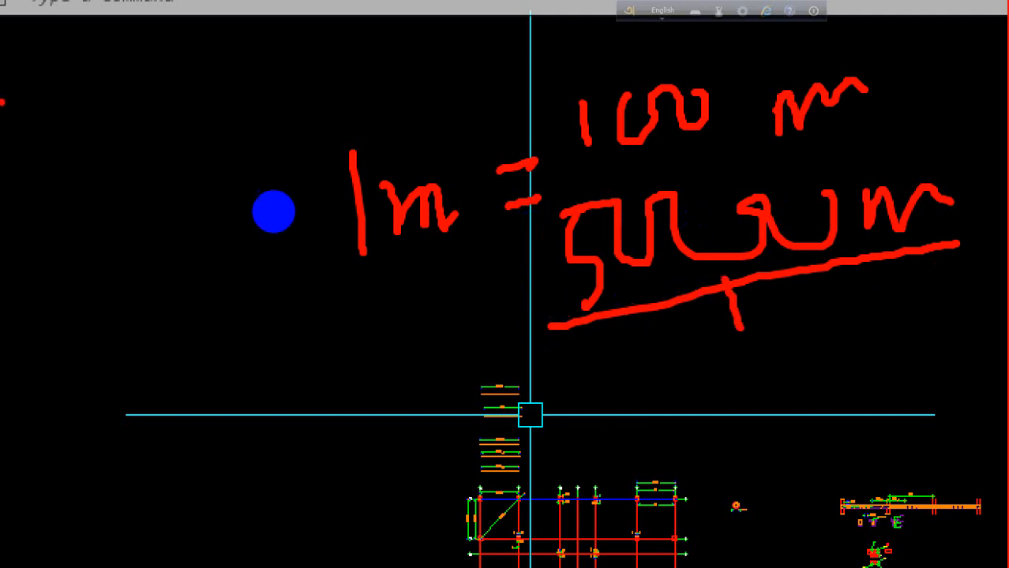
left_click_drag(2, 98, 30, 183)
left_click_drag(90, 103, 96, 106)
left_click_drag(113, 153, 105, 141)
left_click_drag(203, 85, 217, 143)
mouse_move(244, 98)
left_mouse_down()
mouse_move(237, 143)
mouse_move(306, 90)
left_mouse_up()
left_click_drag(754, 314, 764, 367)
mouse_move(807, 315)
left_mouse_down()
mouse_move(839, 325)
mouse_move(827, 368)
left_mouse_up()
left_click_drag(824, 174, 784, 257)
left_click_drag(747, 183, 712, 251)
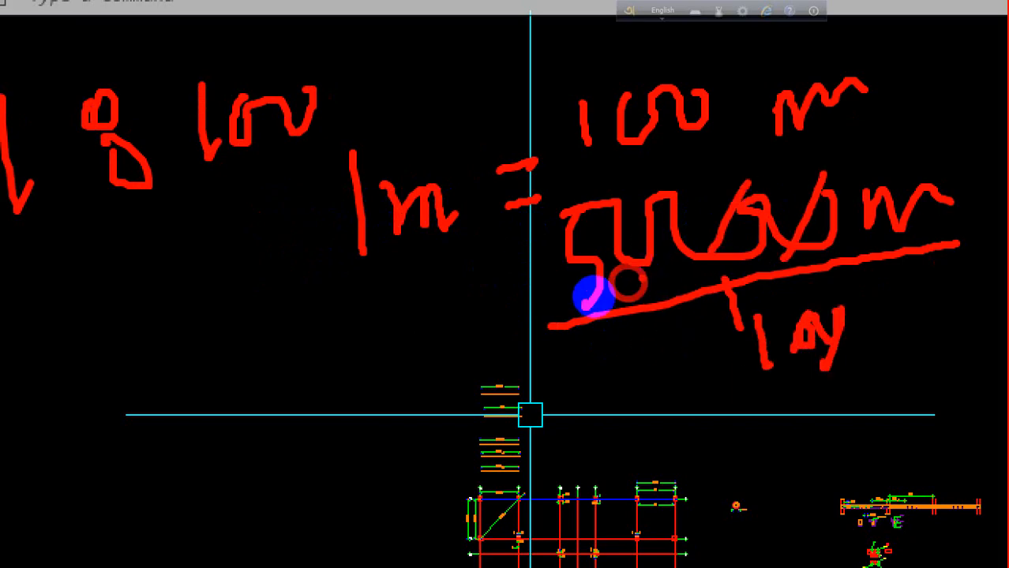
left_click_drag(568, 300, 663, 282)
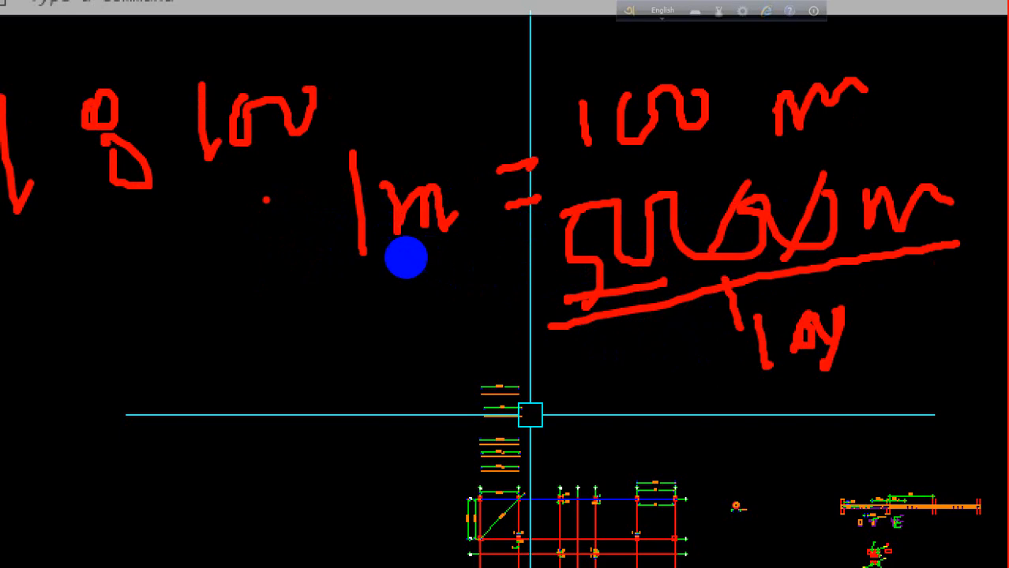
left_click_drag(178, 186, 294, 140)
left_click(549, 318)
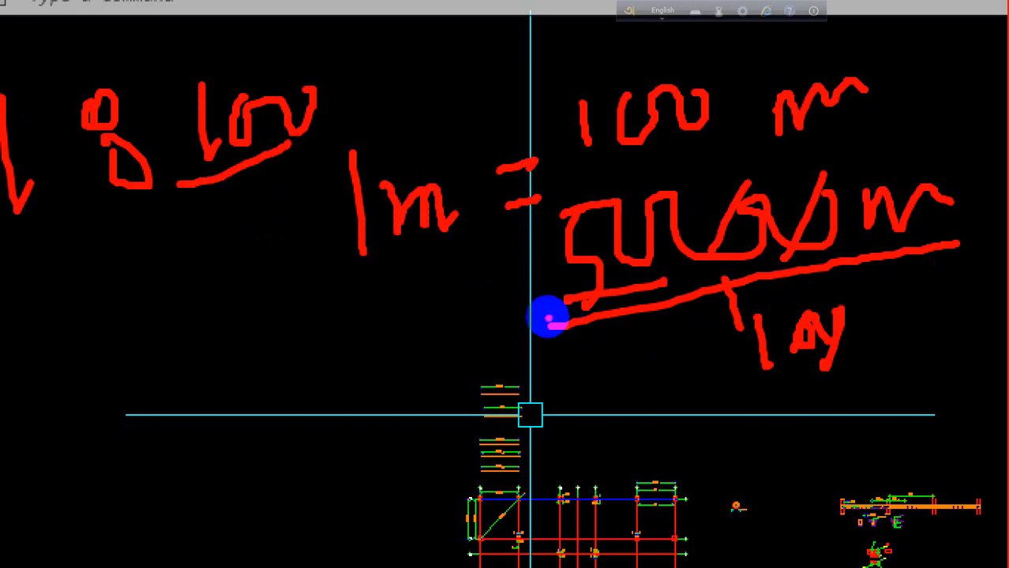
left_click_drag(666, 173, 724, 167)
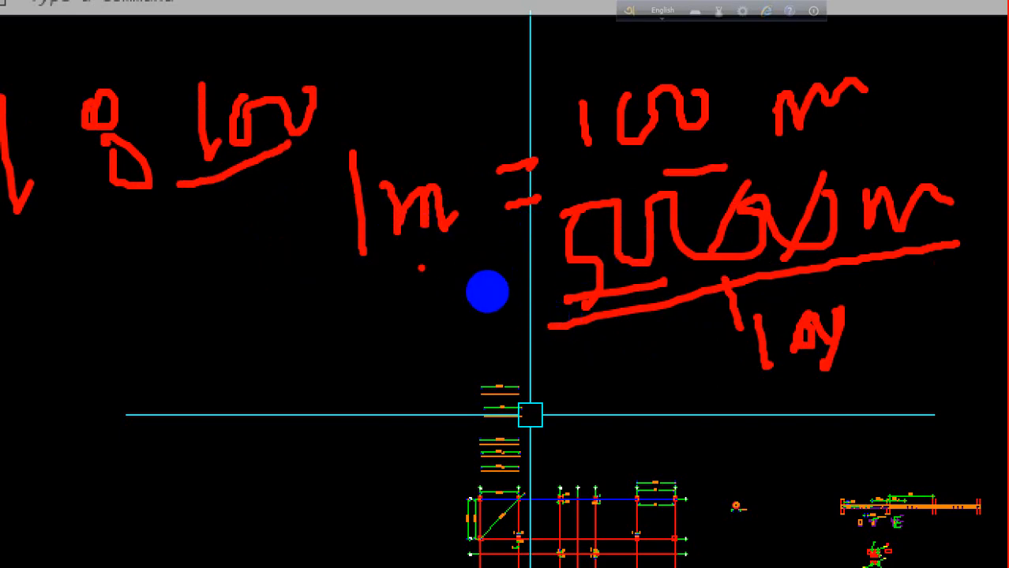
left_click_drag(416, 267, 489, 237)
left_click(477, 257)
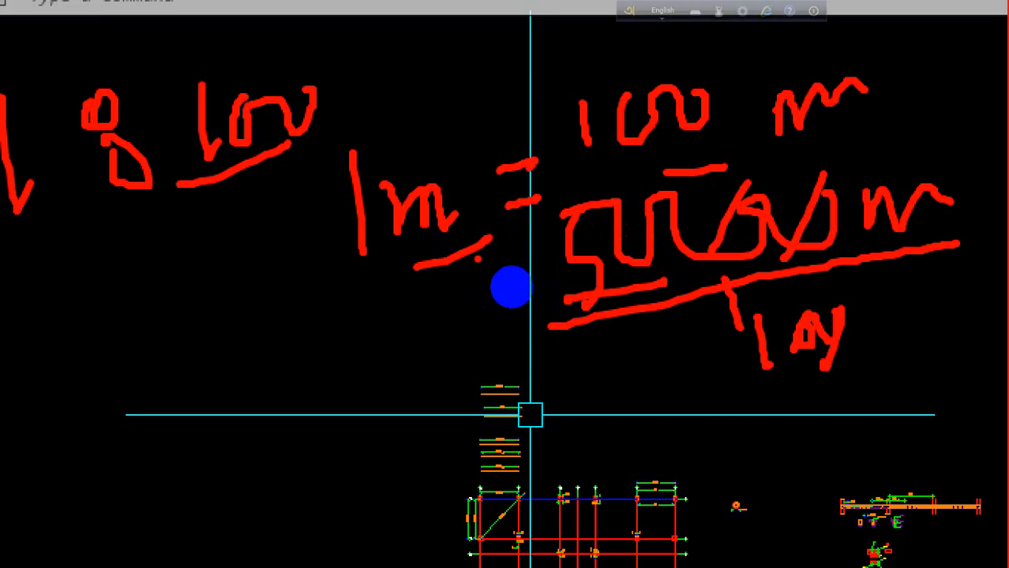
mouse_move(693, 47)
left_mouse_down()
mouse_move(582, 103)
mouse_move(762, 19)
left_mouse_up()
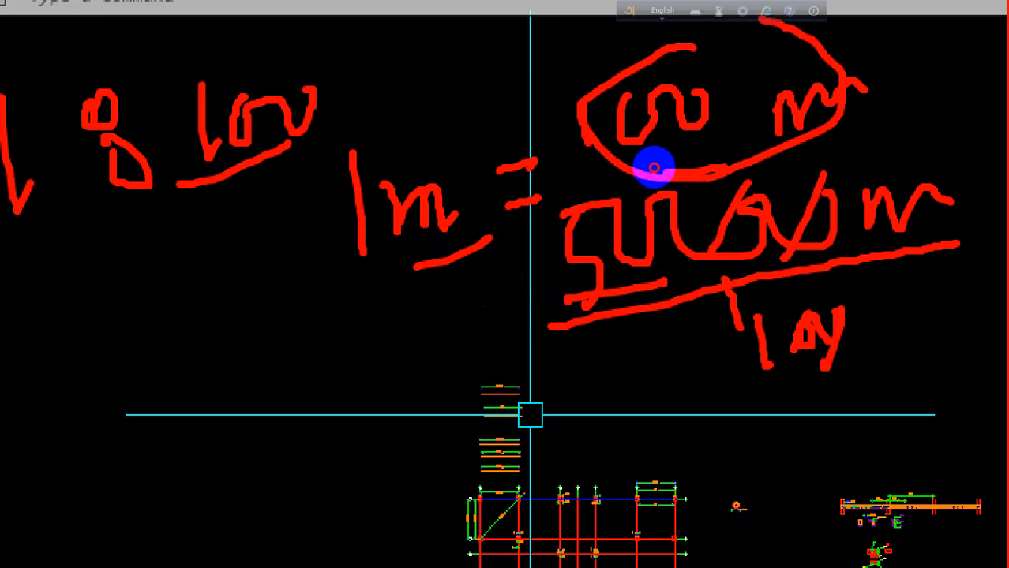
mouse_move(607, 155)
left_mouse_down()
mouse_move(549, 282)
mouse_move(663, 150)
left_mouse_up()
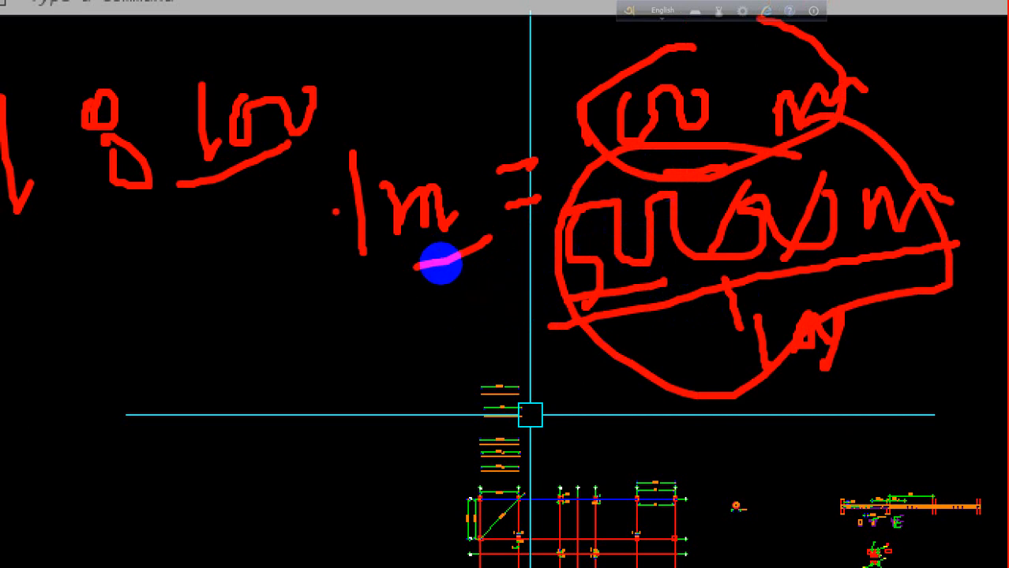
left_click_drag(193, 189, 359, 162)
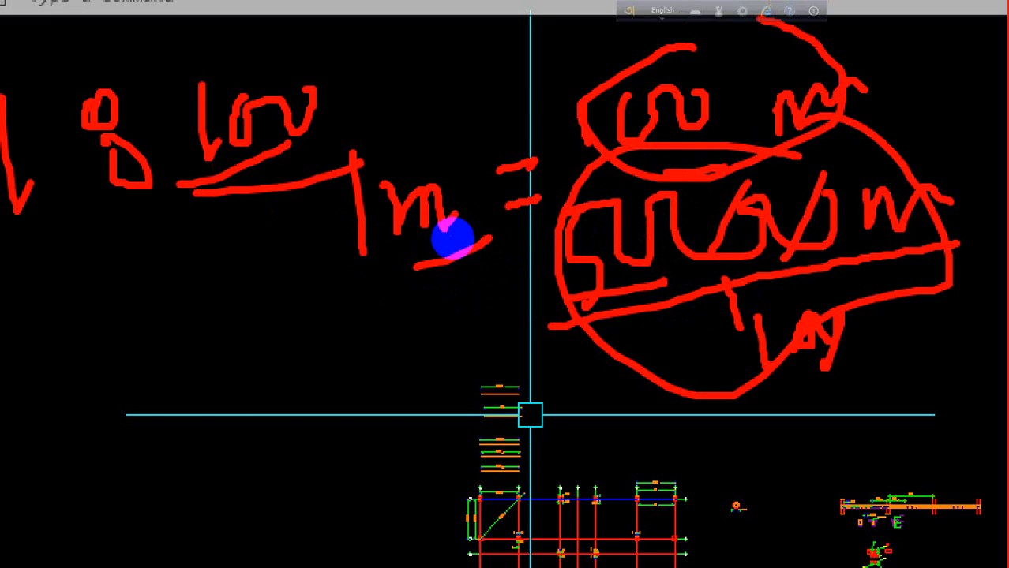
key("ctrl+1")
key("Escape")
scroll(518, 394, "up", 5)
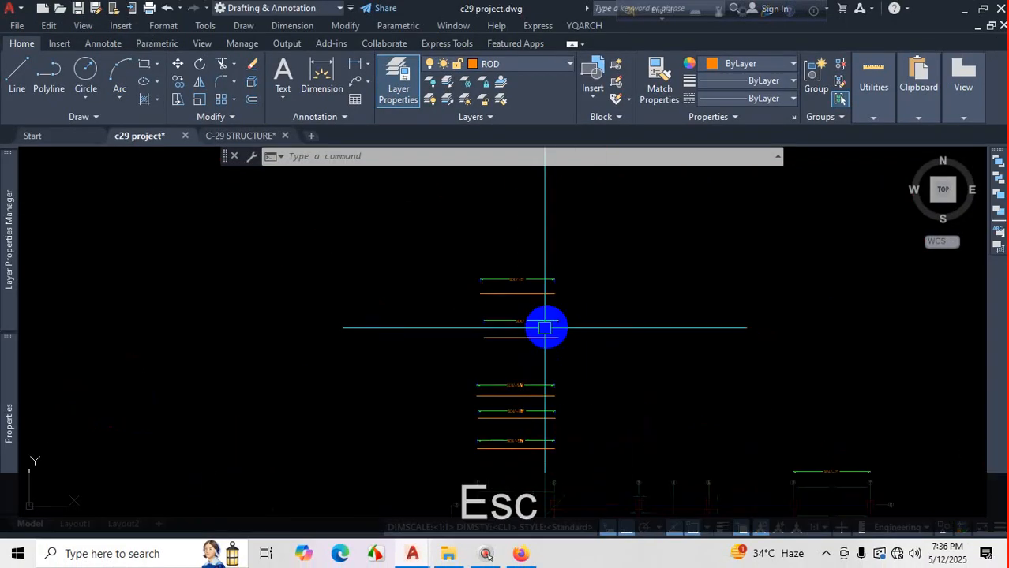
scroll(545, 328, "up", 4)
scroll(471, 322, "down", 3)
scroll(581, 311, "up", 2)
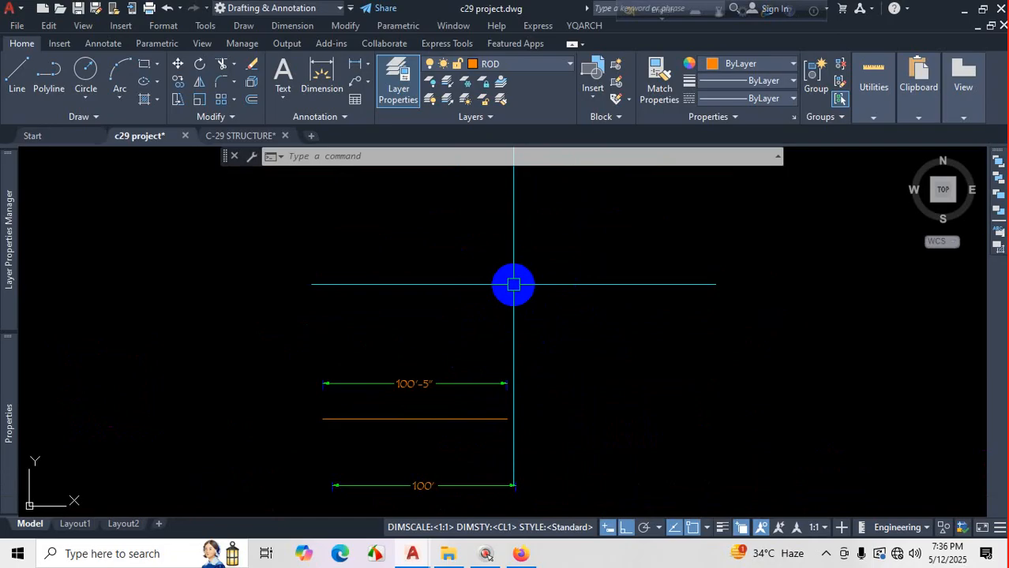
key("ctrl+1")
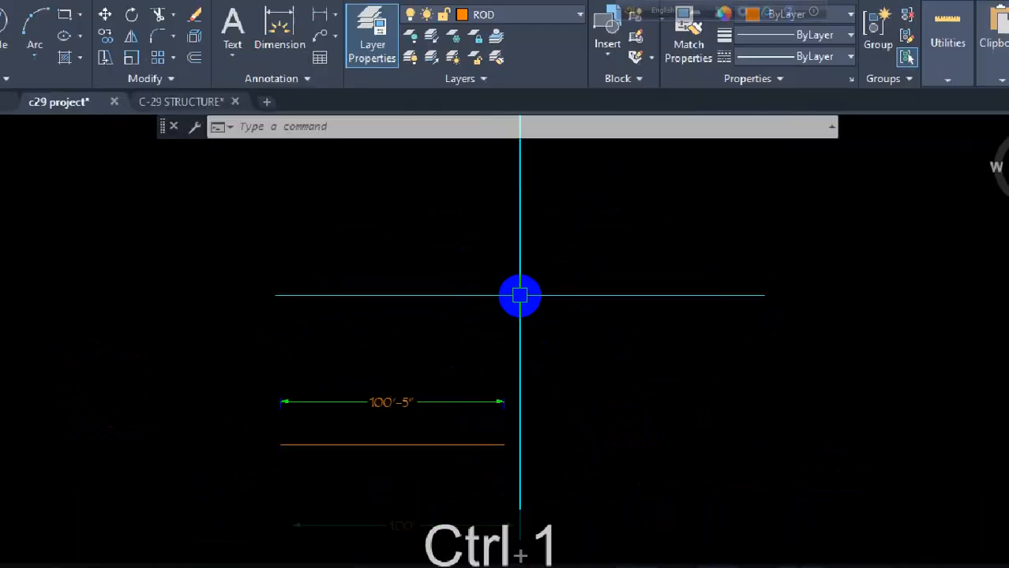
left_click(521, 295)
mouse_move(543, 250)
left_mouse_down()
mouse_move(543, 286)
mouse_move(567, 253)
mouse_move(613, 261)
mouse_move(714, 205)
left_mouse_up()
left_click_drag(770, 136, 746, 169)
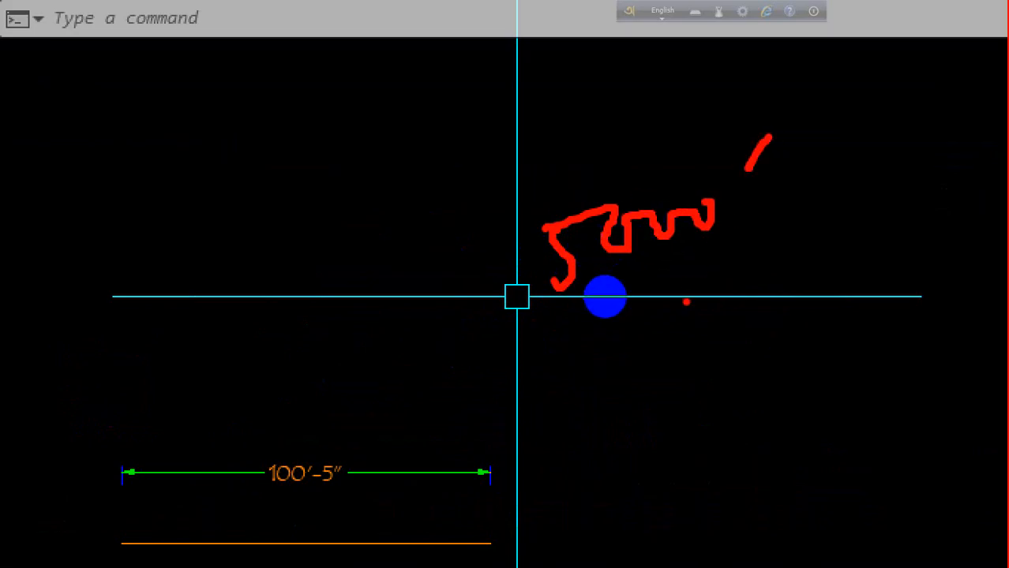
left_click_drag(645, 338, 655, 418)
mouse_move(689, 331)
left_mouse_down()
mouse_move(749, 357)
mouse_move(744, 322)
left_mouse_up()
left_click_drag(789, 266, 777, 298)
left_click_drag(813, 327, 869, 304)
left_click_drag(837, 351, 891, 323)
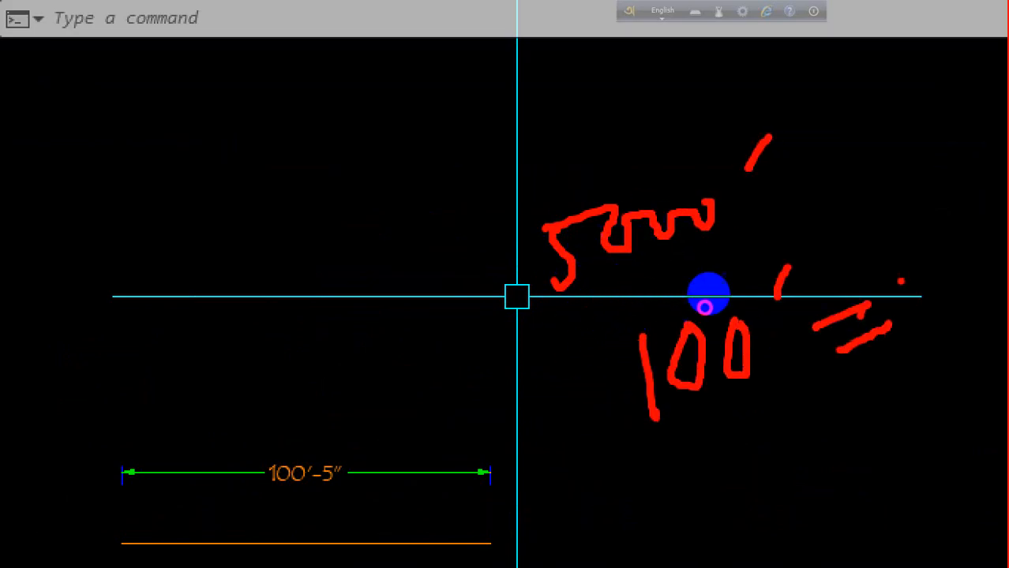
left_click_drag(904, 262, 920, 311)
left_click(922, 247)
left_click_drag(930, 225, 917, 254)
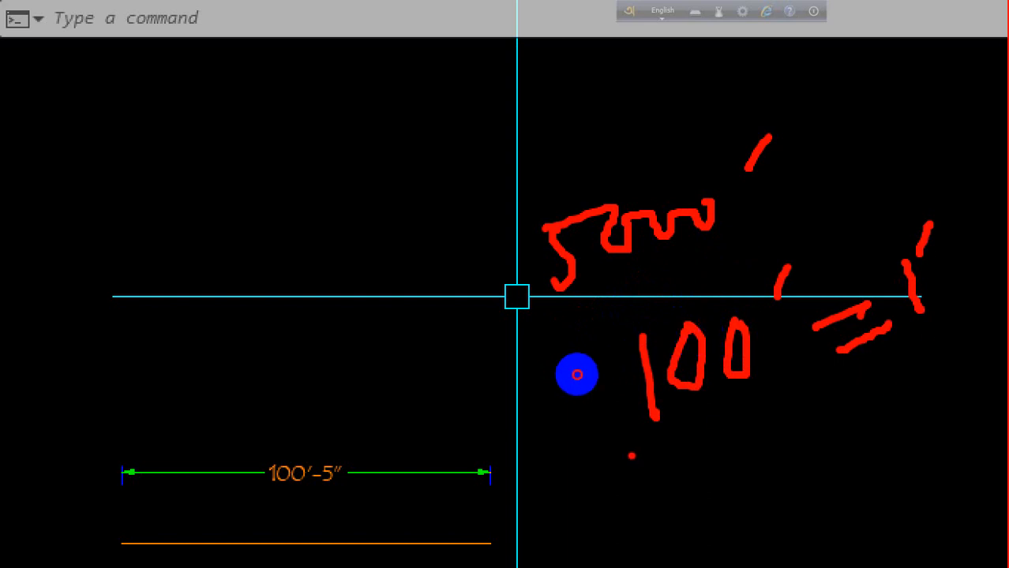
left_click_drag(631, 454, 675, 442)
left_click(970, 362)
left_click_drag(968, 345, 918, 361)
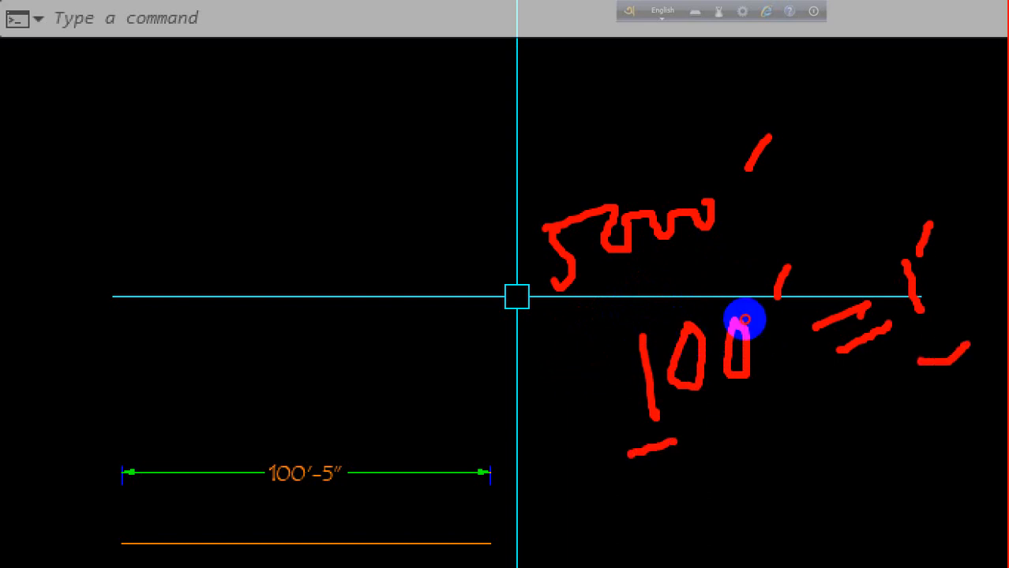
left_click_drag(733, 235, 635, 283)
mouse_move(525, 76)
left_mouse_down()
mouse_move(528, 106)
mouse_move(581, 148)
left_mouse_up()
left_click_drag(601, 94, 620, 97)
left_click_drag(645, 60, 632, 87)
left_click(673, 156)
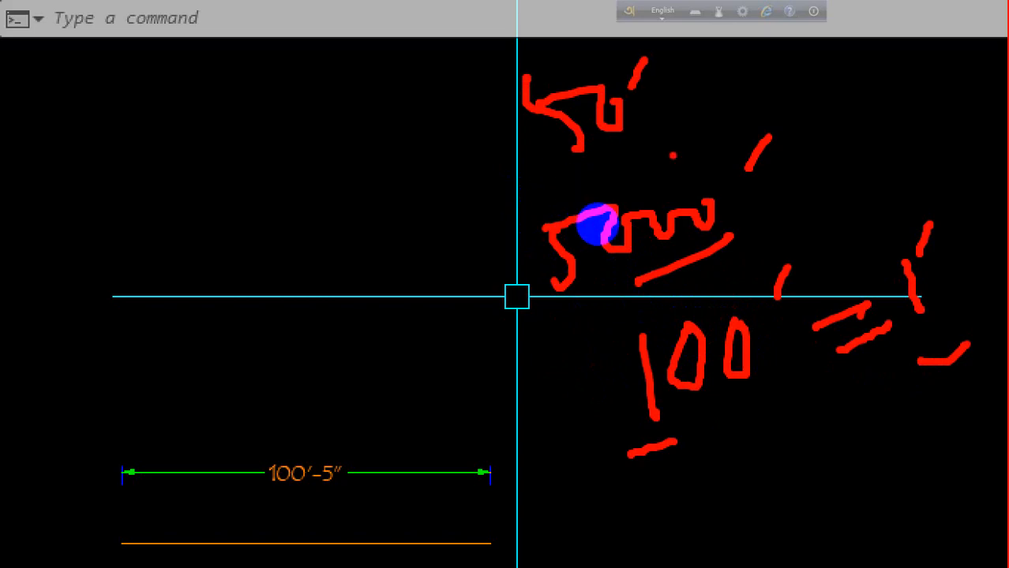
key("Escape")
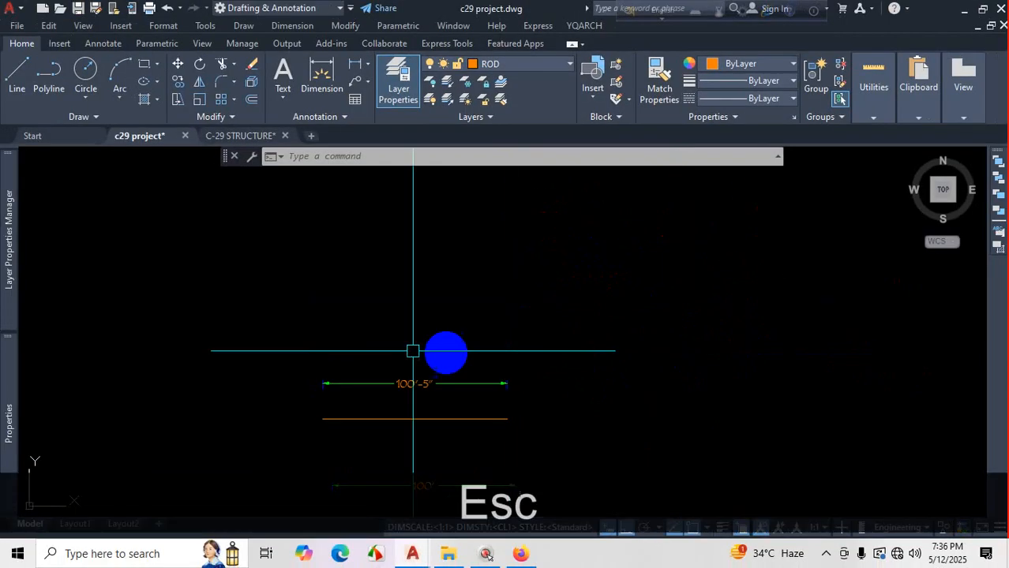
Draw a horizontal line 50' long above the existing dimensioned lines.
left_click(16, 73)
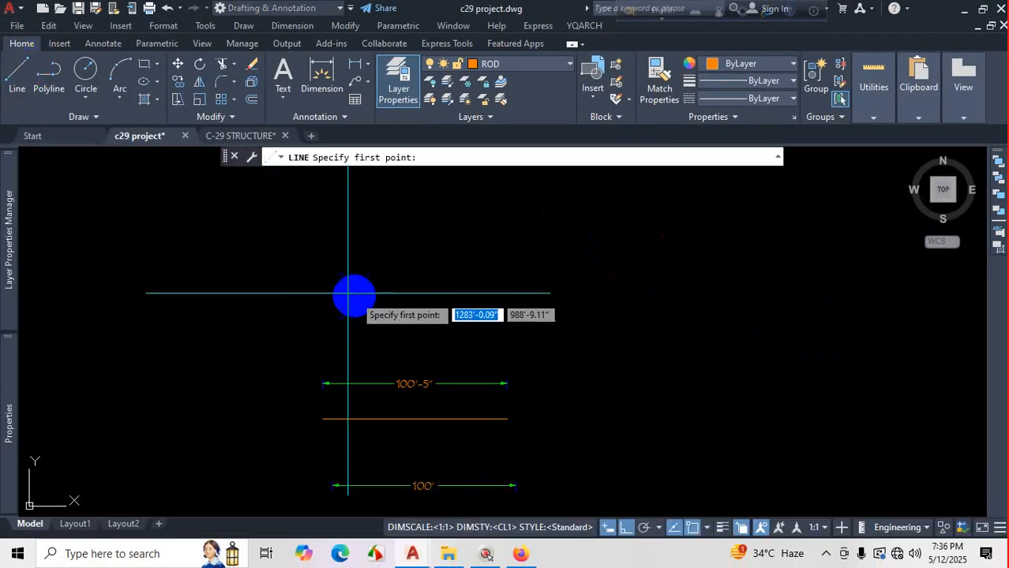
left_click(316, 289)
type("5")
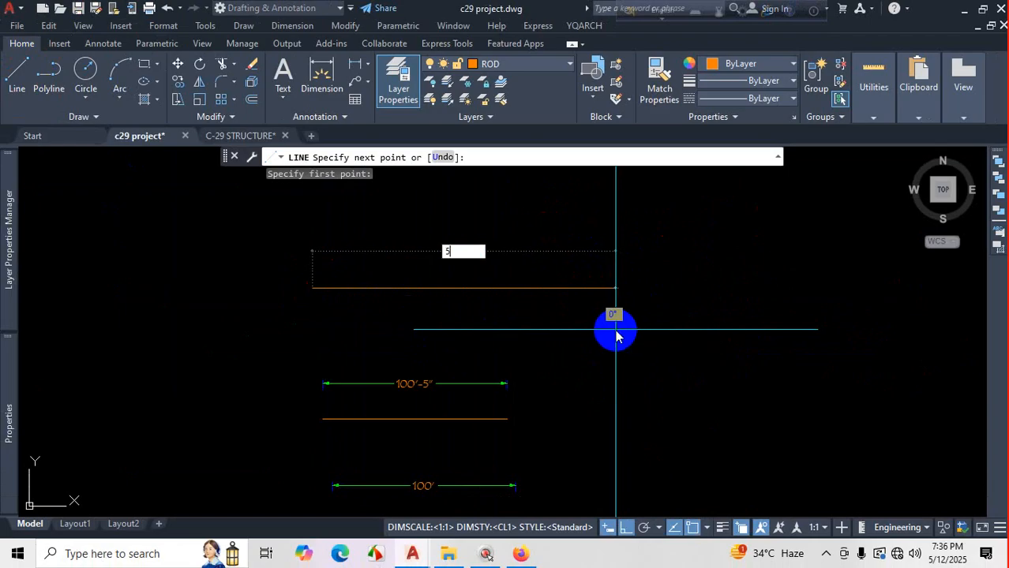
type("0'")
key("Return")
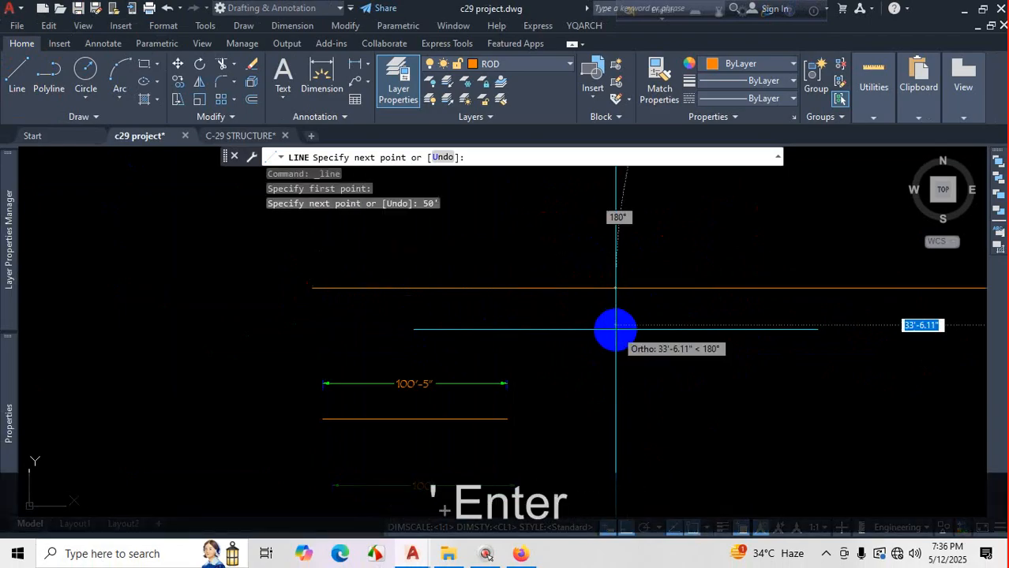
key("Escape")
Modify dimension style CL1 so its primary units measurement scale factor is 1, and set the style current.
scroll(591, 320, "down", 3)
scroll(591, 320, "up", 4)
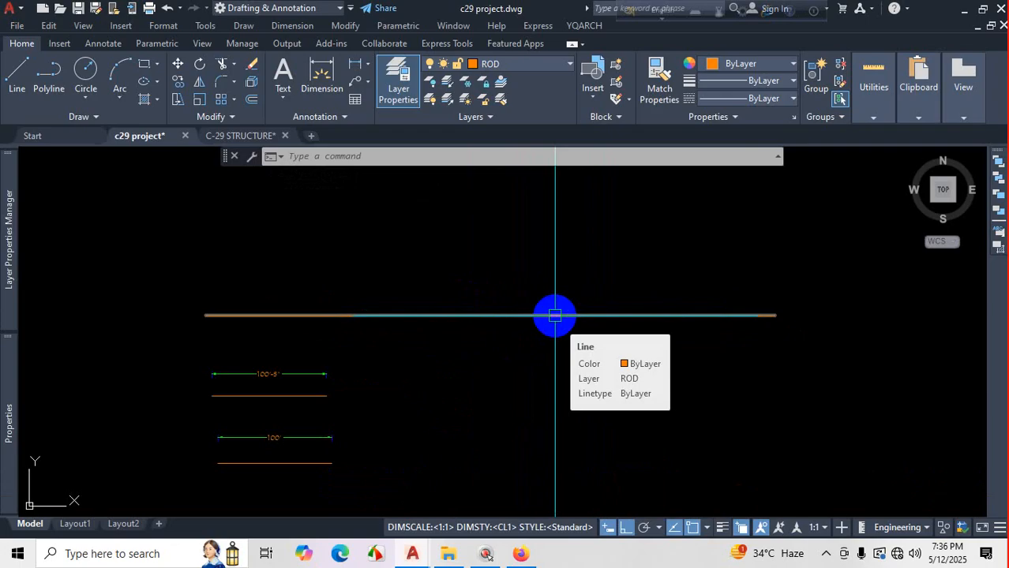
type("D")
key("Return")
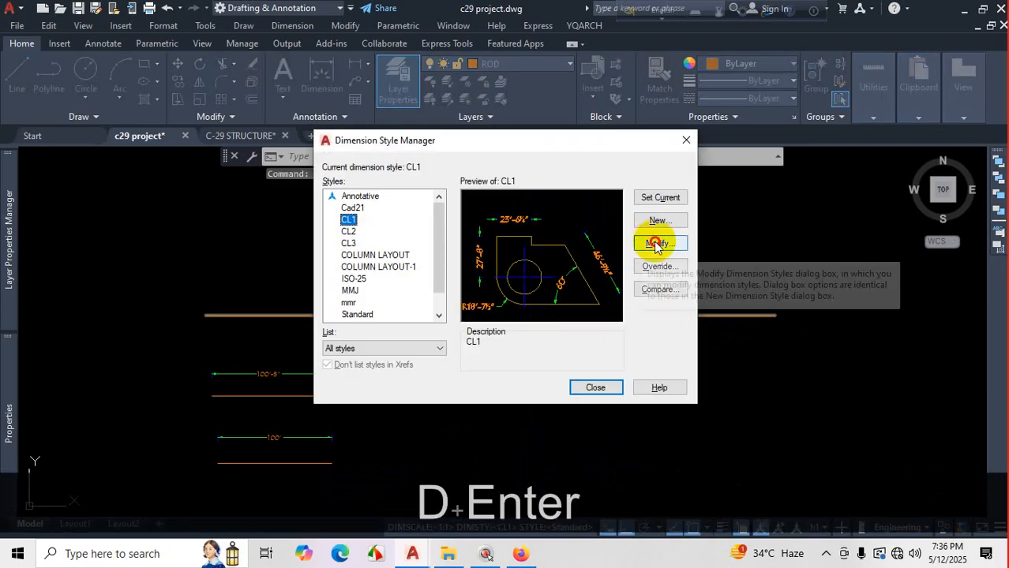
left_click(654, 245)
left_click_drag(620, 274, 555, 274)
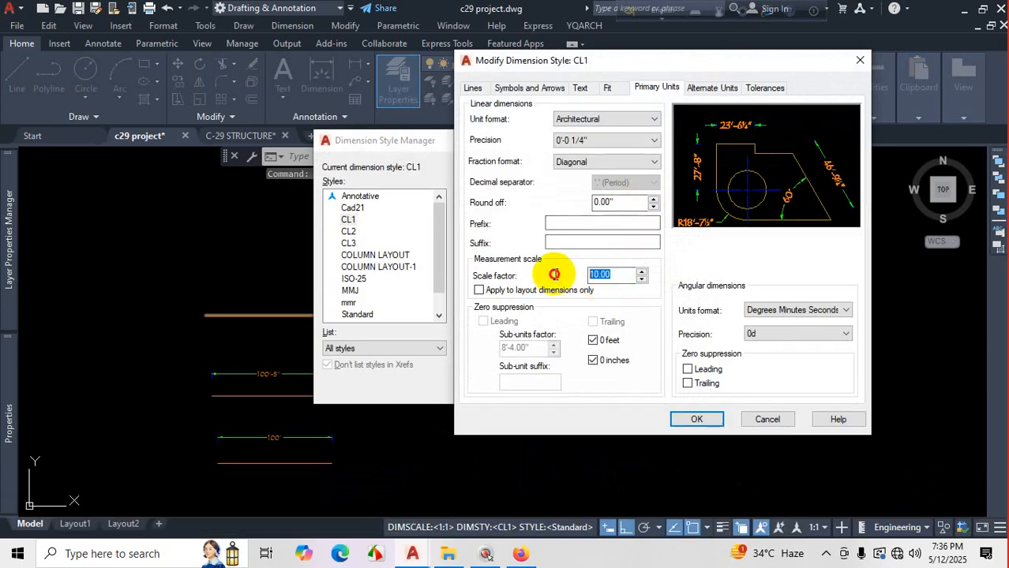
type("1")
left_click(697, 419)
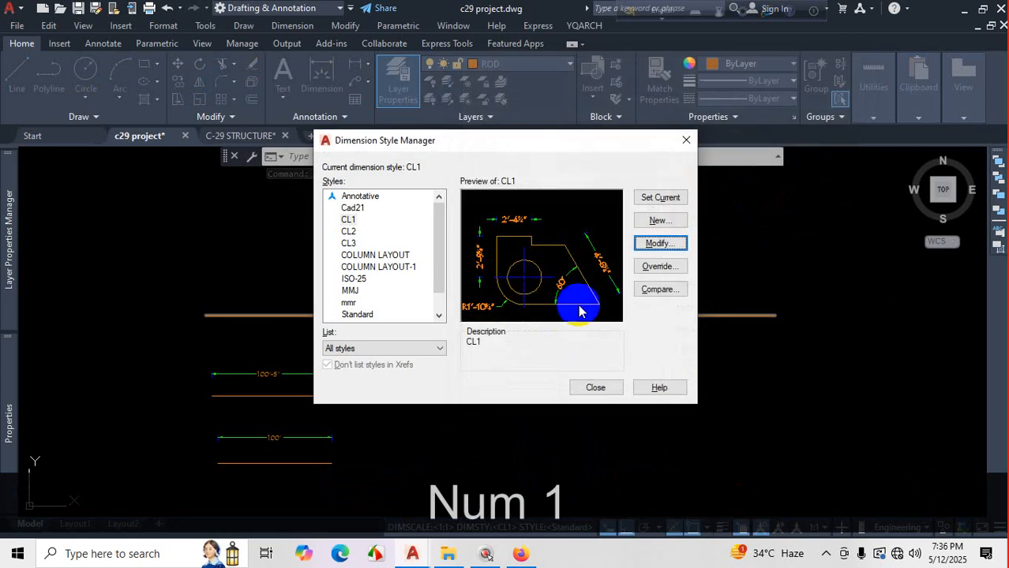
left_click(663, 204)
left_click(594, 385)
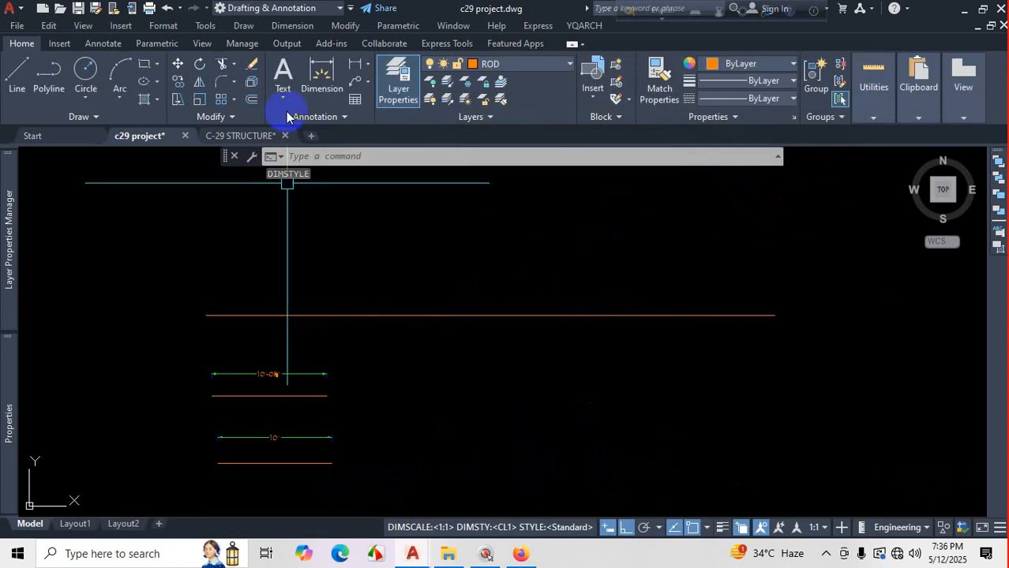
Dimension the length of the new long horizontal line, placing the dimension above it.
left_click(318, 79)
key("Return")
left_click(452, 278)
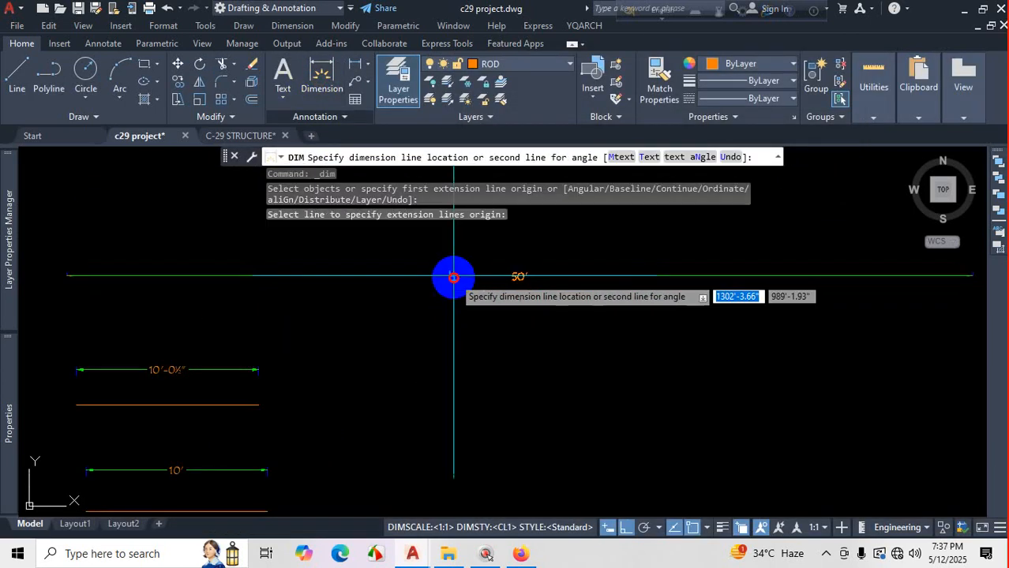
scroll(471, 294, "down", 3)
scroll(473, 292, "up", 4)
left_click(552, 295)
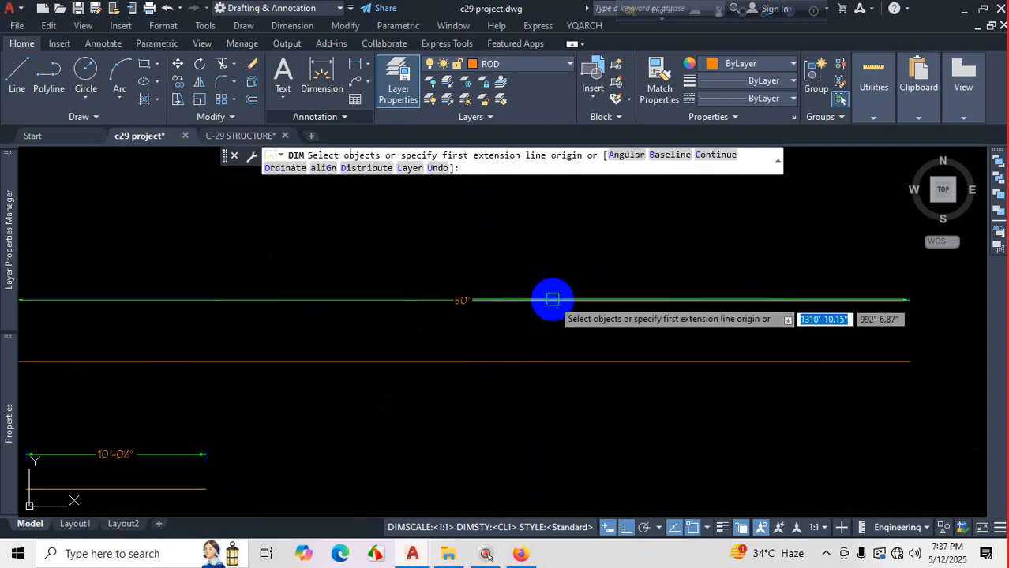
scroll(554, 316, "up", 1)
scroll(561, 330, "down", 3)
scroll(527, 274, "up", 2)
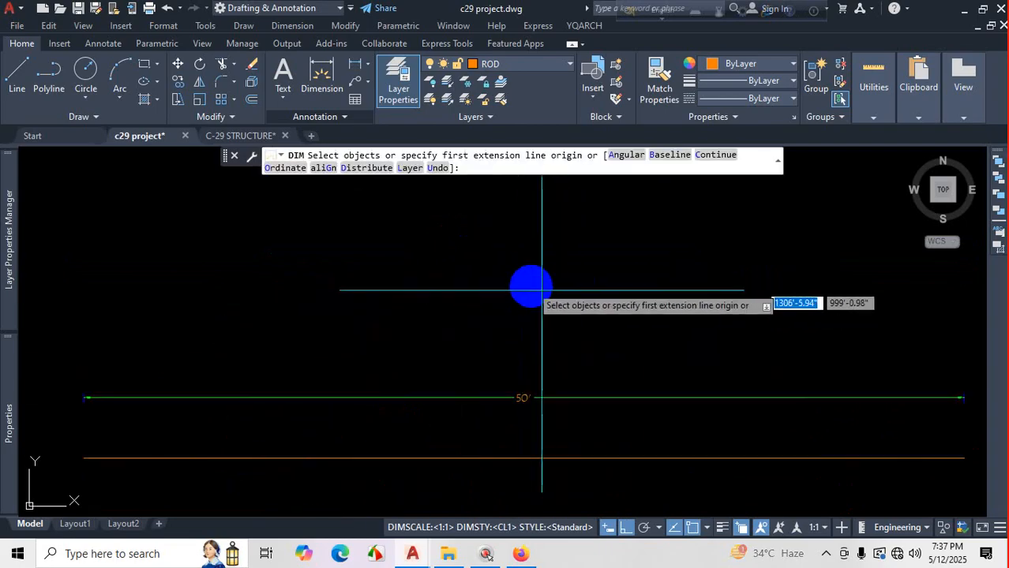
key("Escape")
Change the measurement scale factor of dimension style CL1 to 100.
scroll(525, 411, "up", 3)
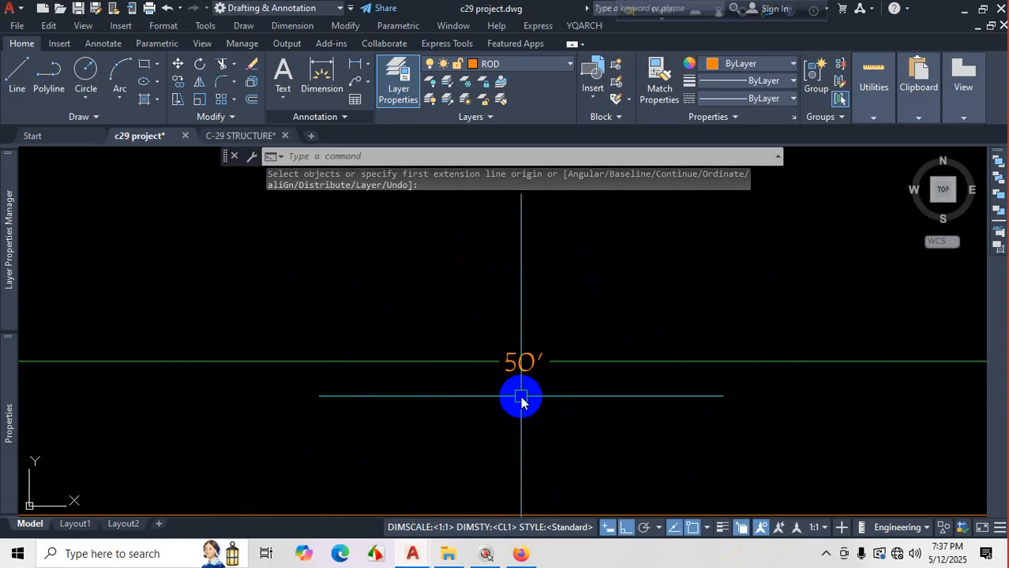
type("d")
key("Return")
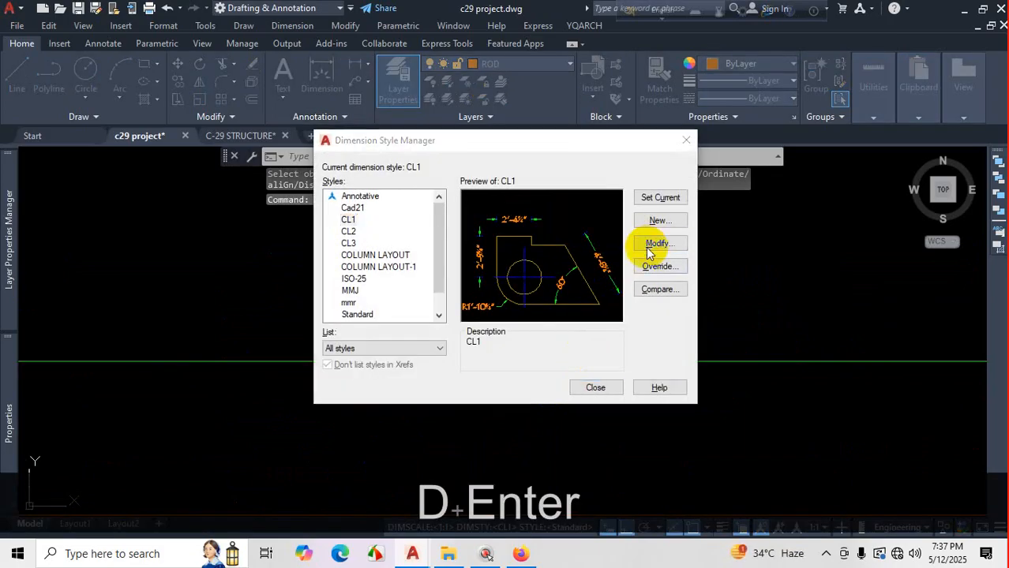
left_click(655, 244)
double_click(608, 274)
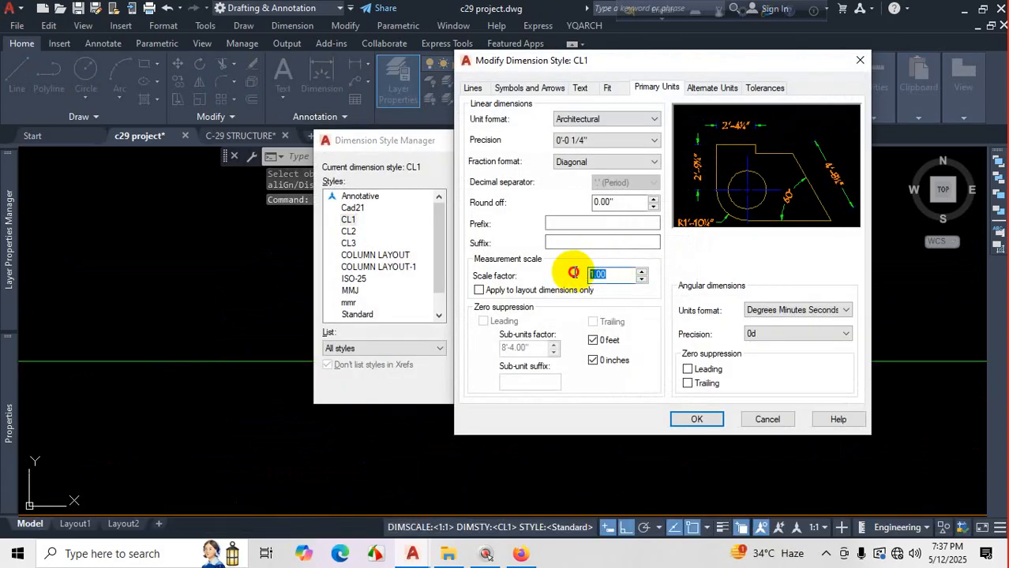
type("100")
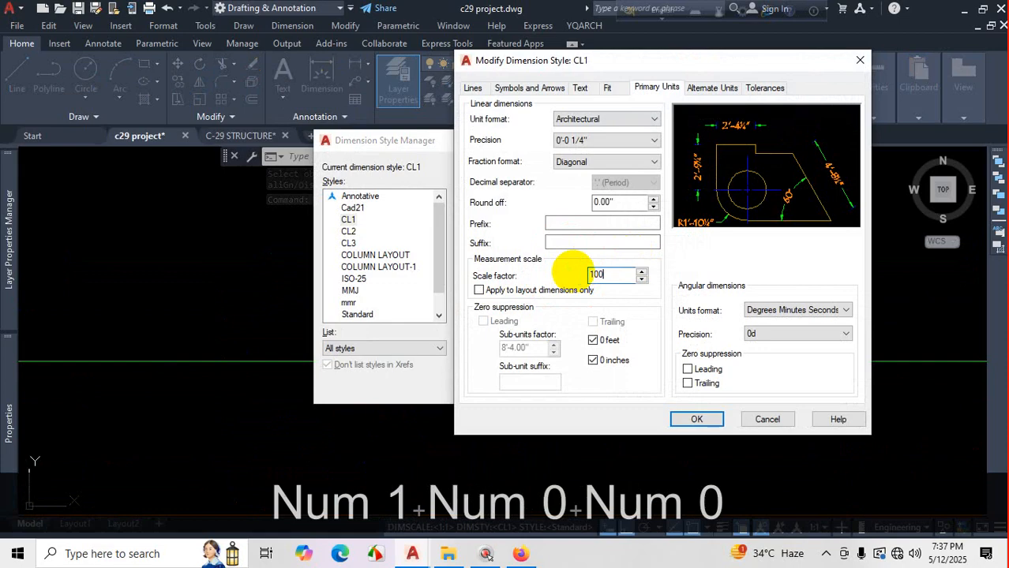
left_click(694, 421)
left_click(597, 388)
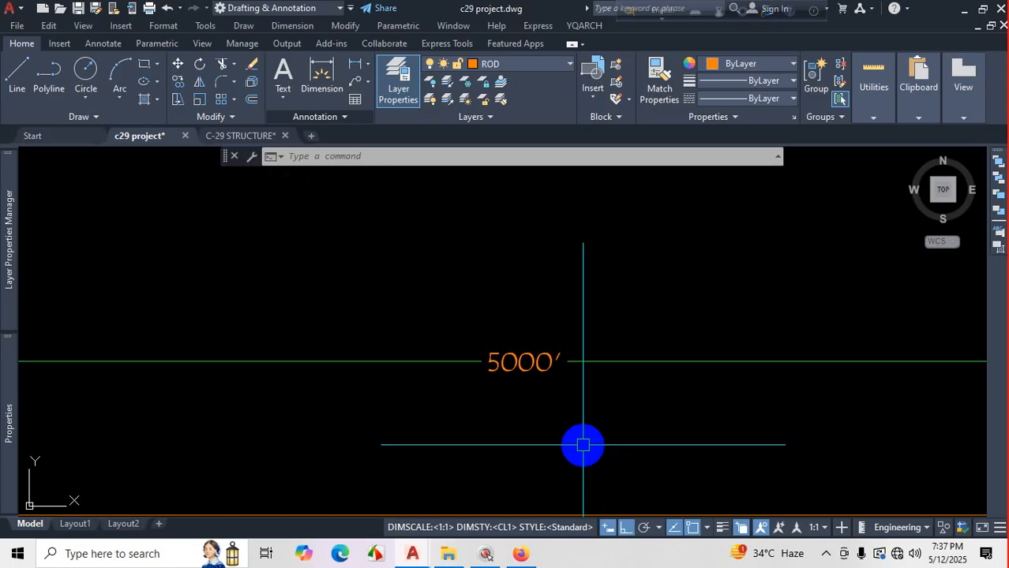
Set the primary units measurement scale factor of dimension style CL1 to 2.
scroll(525, 403, "down", 6)
scroll(528, 415, "up", 4)
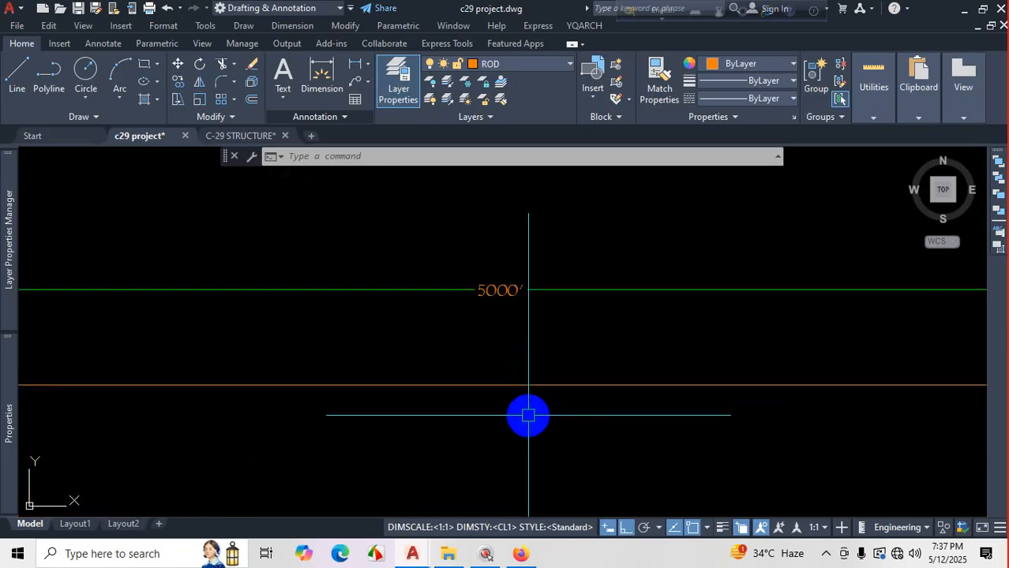
type("d")
key("Return")
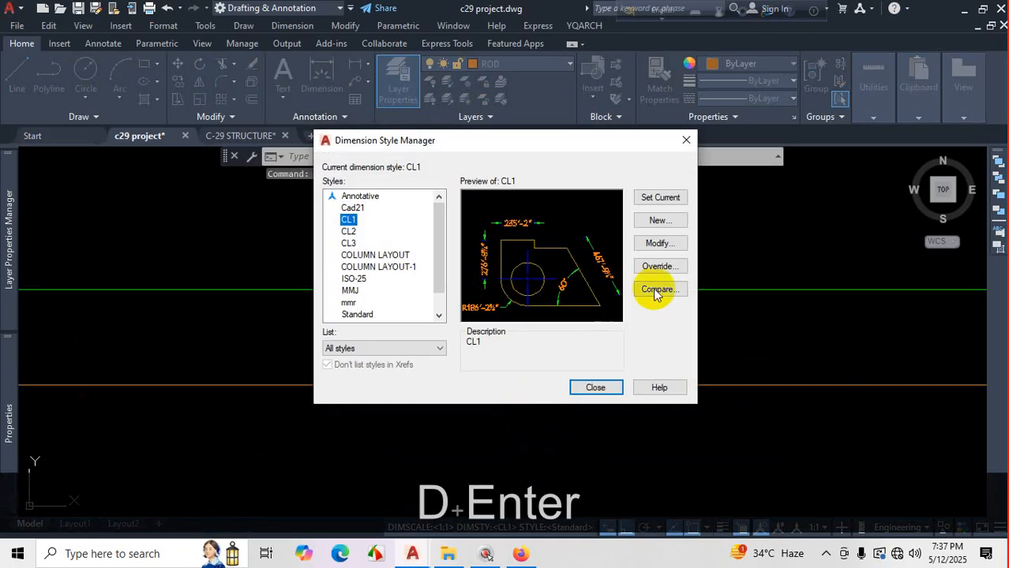
left_click(668, 246)
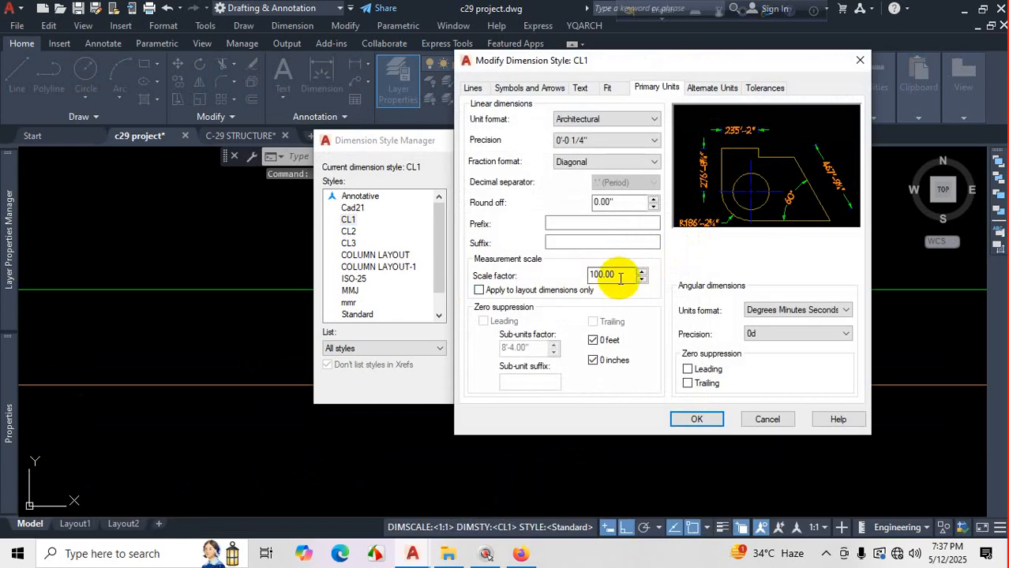
left_click_drag(649, 274, 579, 276)
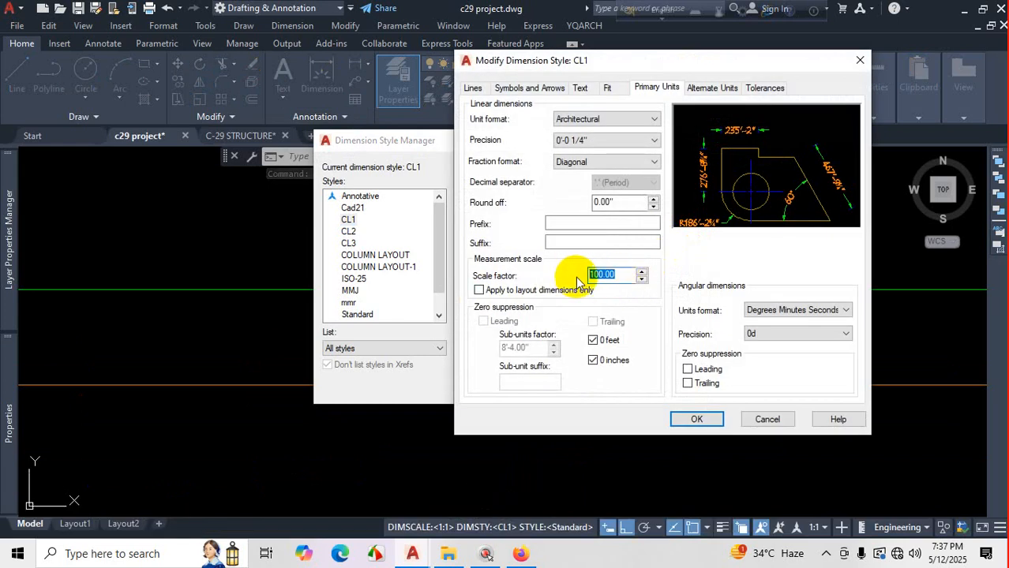
type("1")
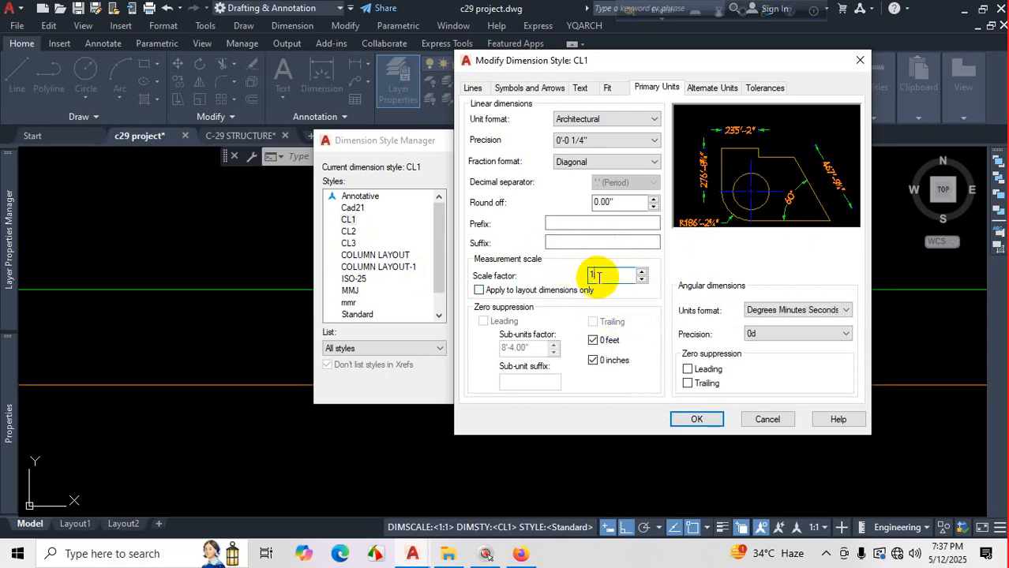
type("2")
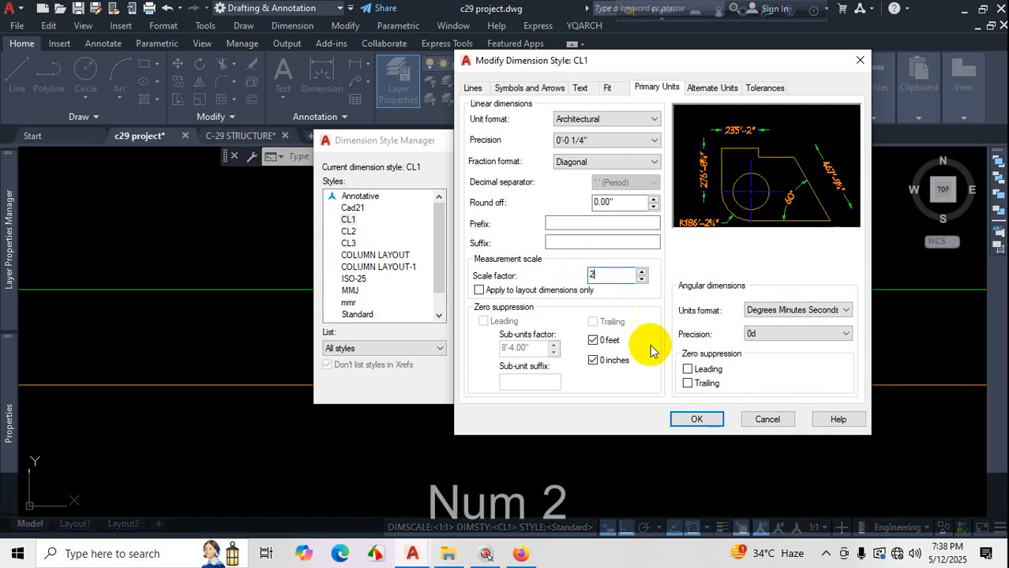
left_click(696, 419)
left_click(594, 387)
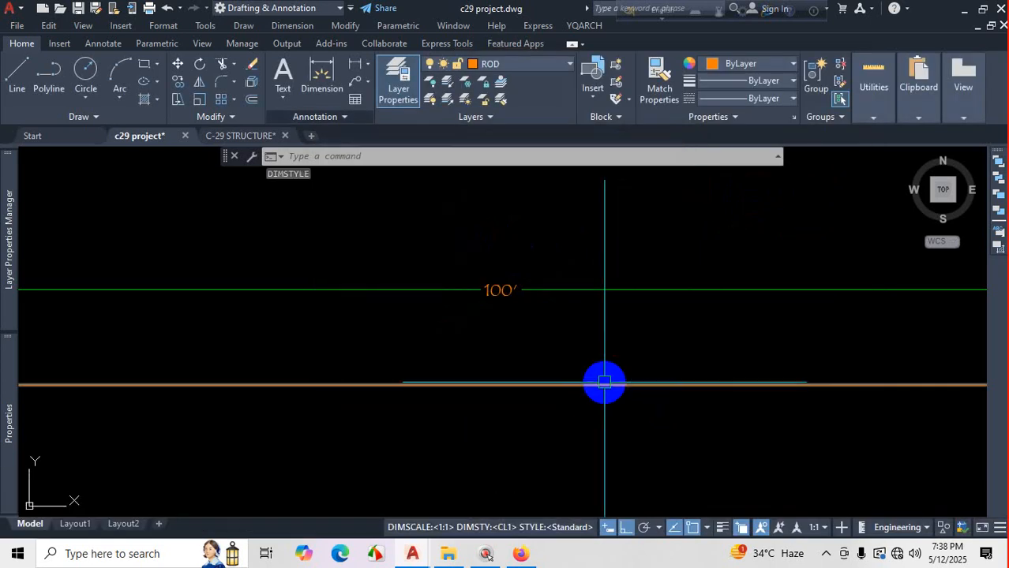
Examine the dimensions of the sample lines and the column layout, especially the column offset at grid 3.
scroll(597, 320, "down", 4)
scroll(592, 277, "up", 3)
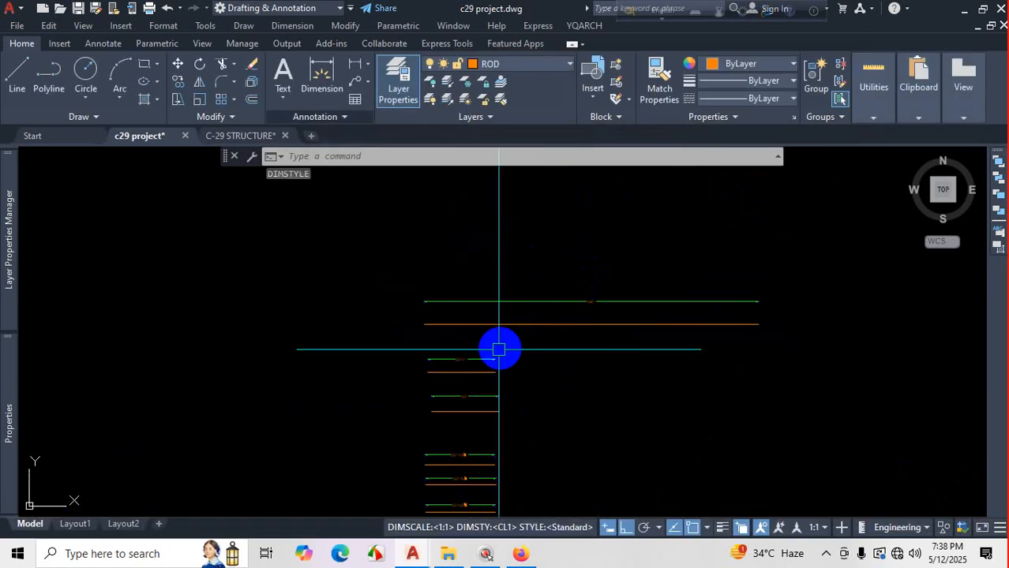
scroll(496, 302, "down", 3)
scroll(560, 447, "up", 2)
middle_click_drag(560, 448, 478, 416)
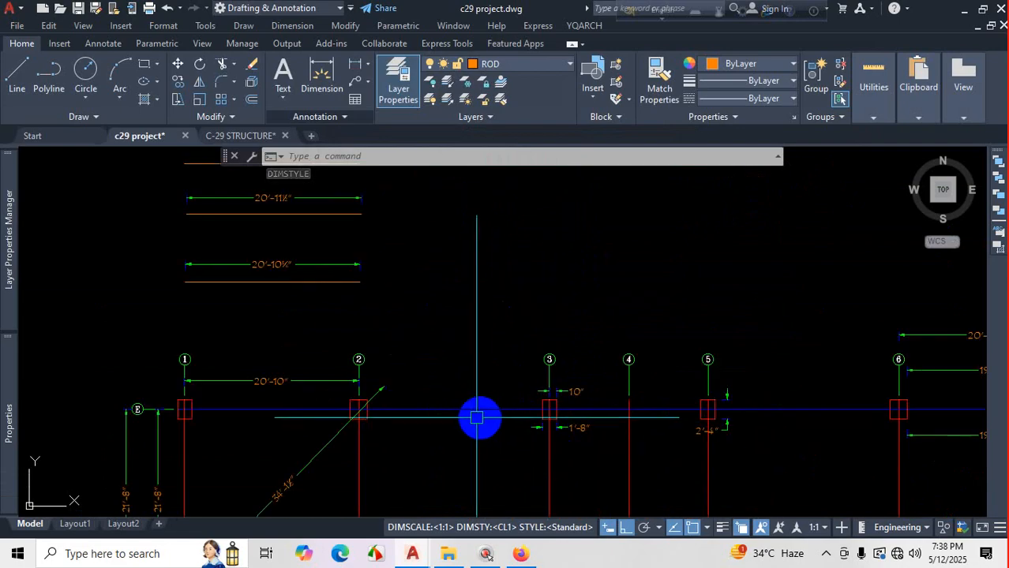
scroll(533, 412, "down", 1)
scroll(518, 407, "up", 5)
scroll(609, 404, "up", 4)
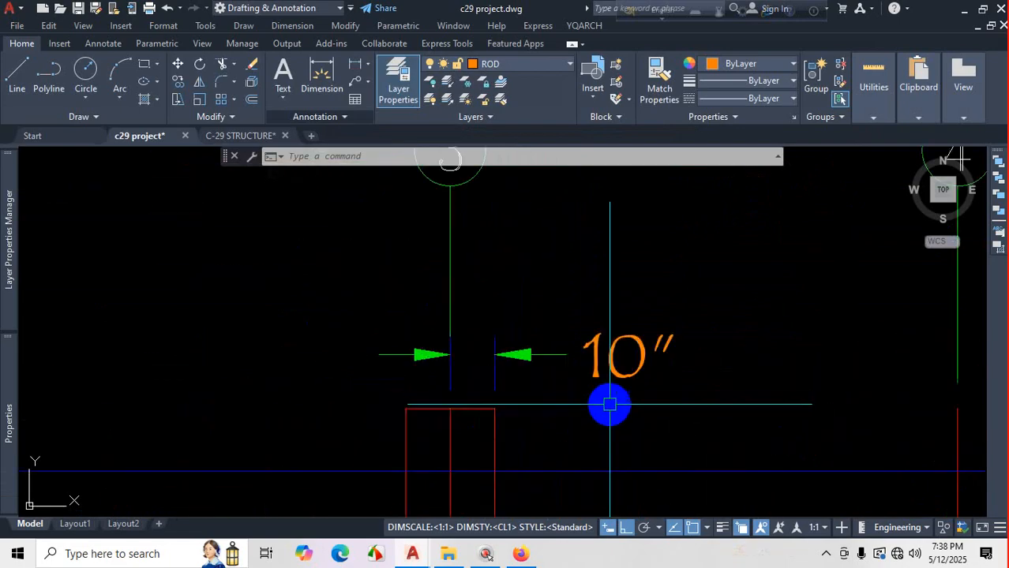
scroll(616, 402, "down", 2)
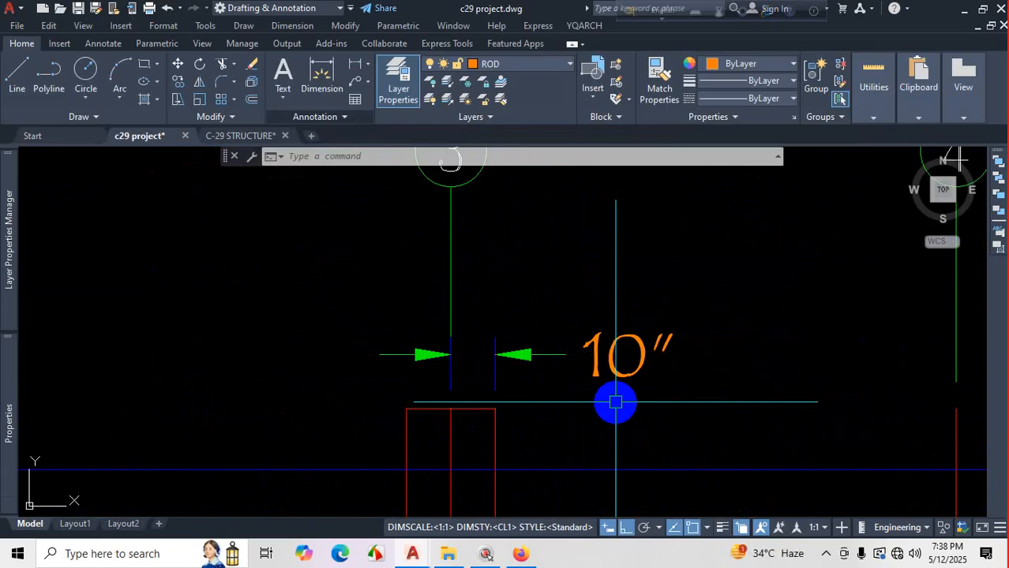
Set the primary units measurement scale factor of dimension style CL1 to 1.
type("D")
key("Return")
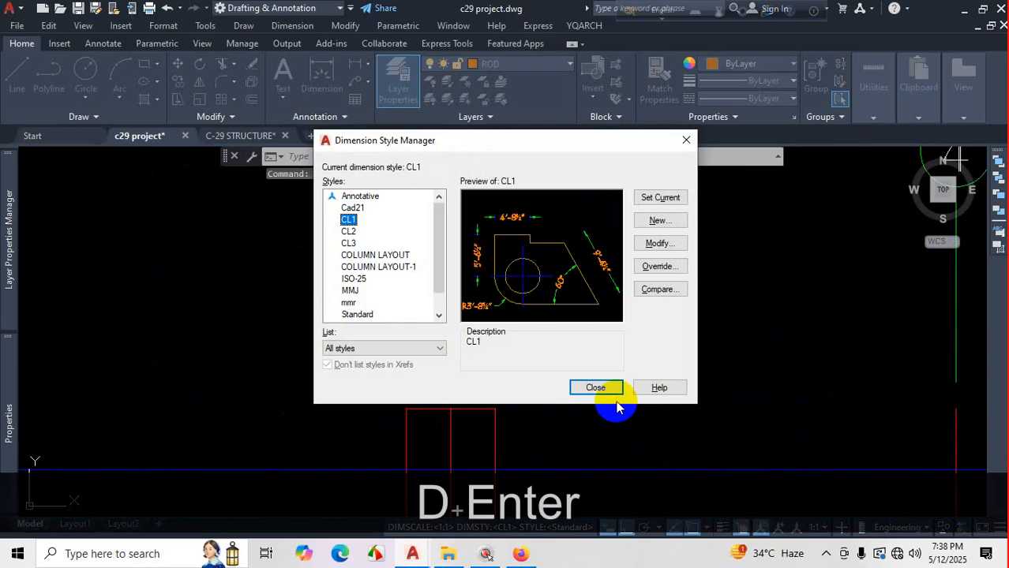
left_click(660, 243)
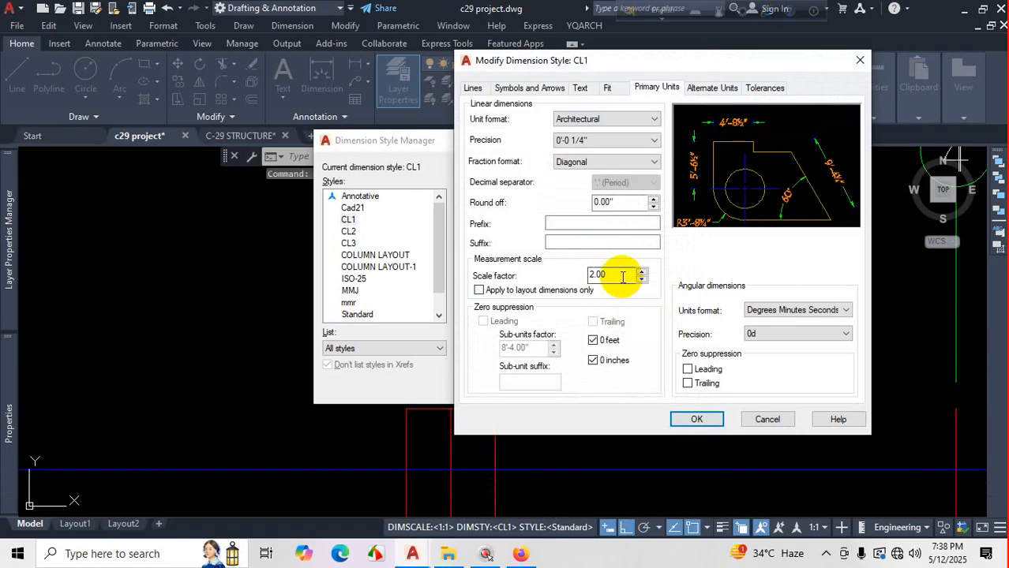
left_click_drag(619, 275, 552, 274)
type("1")
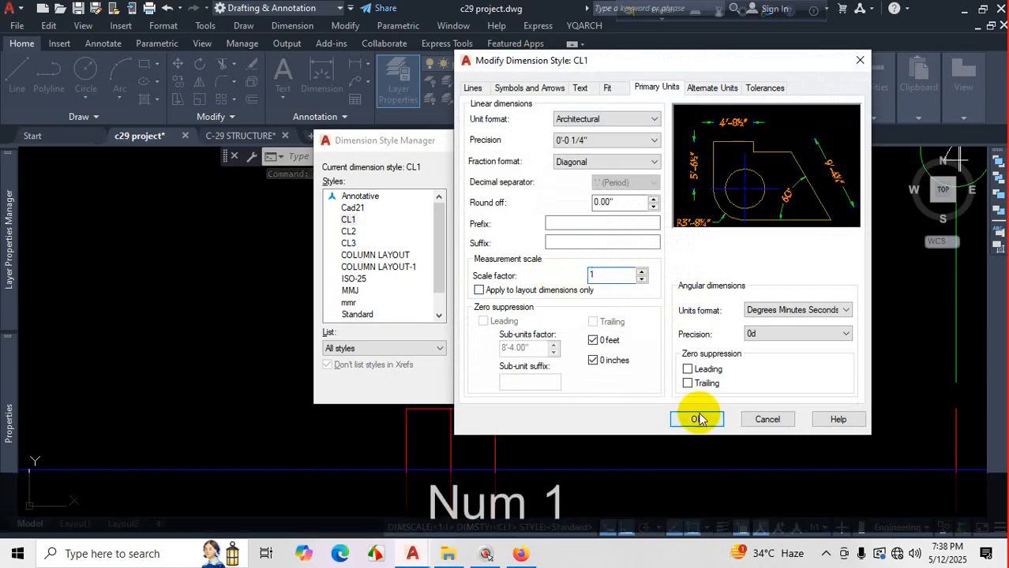
left_click(696, 419)
left_click(596, 388)
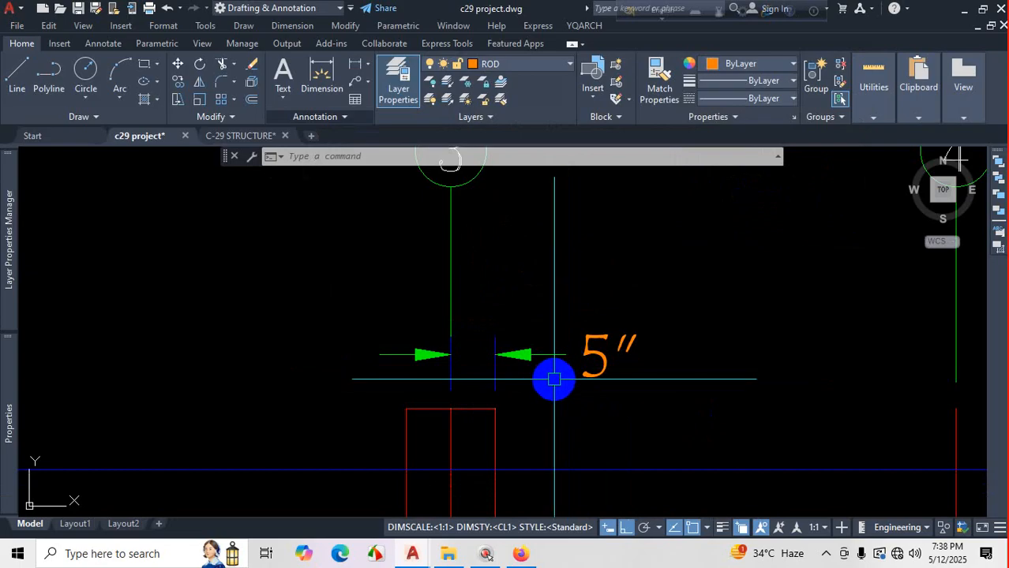
Turn on the display of alternate units in dimension style CL1 and apply the change to the drawing.
scroll(555, 380, "down", 7)
scroll(515, 438, "up", 2)
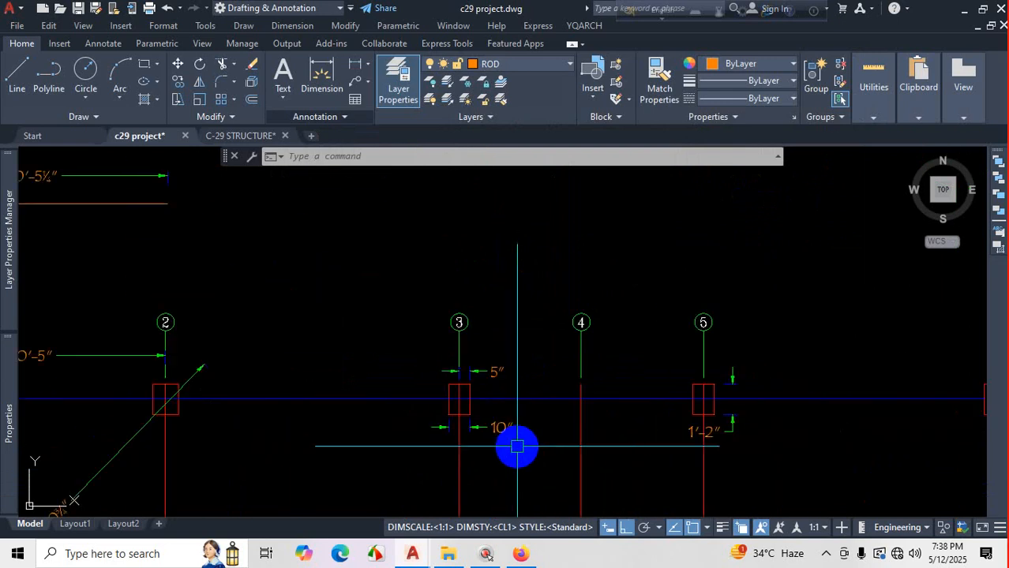
type("d")
key("Return")
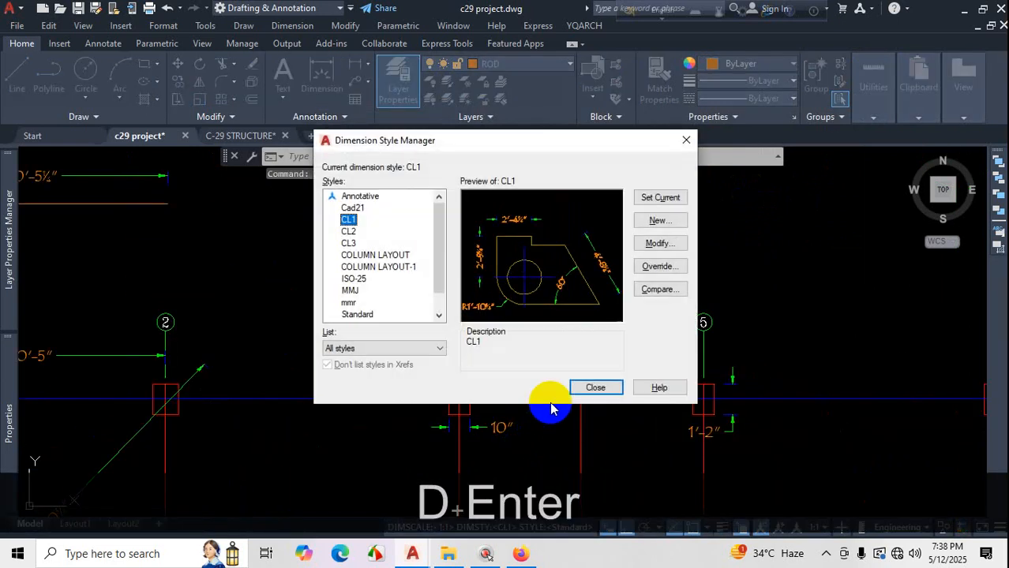
left_click(655, 244)
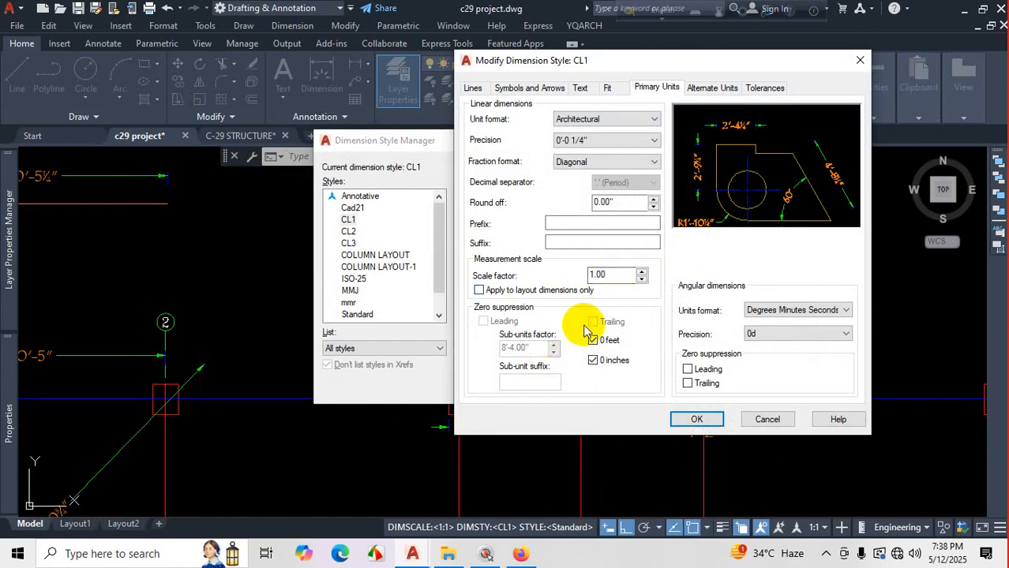
left_click(607, 87)
left_click(580, 87)
left_click(535, 89)
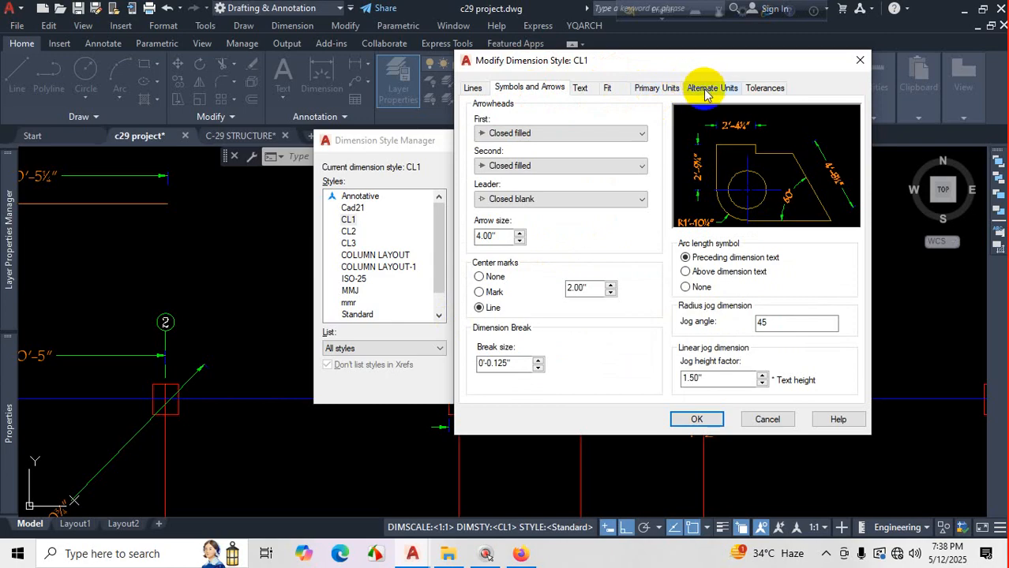
left_click(704, 88)
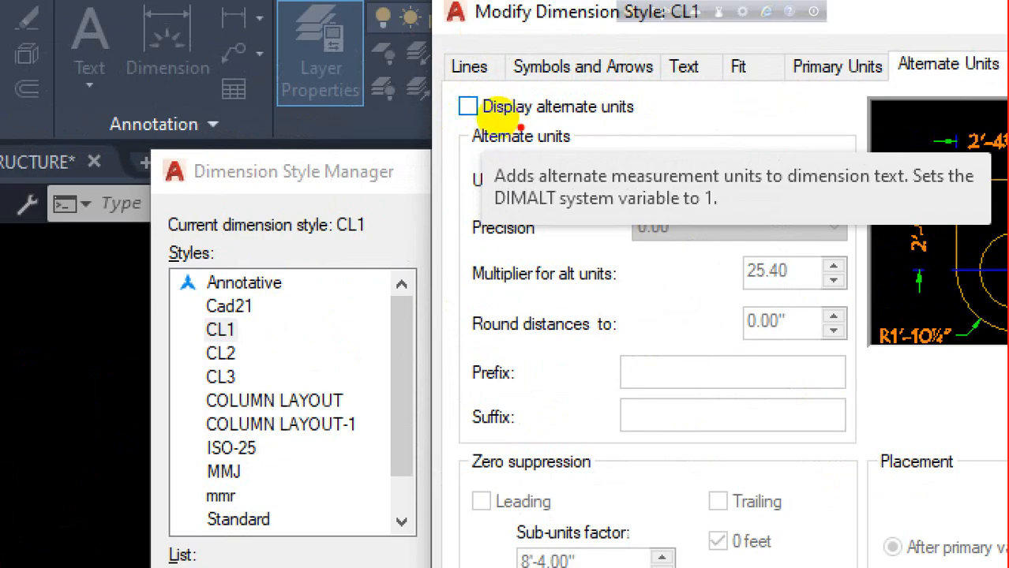
mouse_move(521, 127)
left_mouse_down()
mouse_move(641, 75)
mouse_move(446, 79)
mouse_move(449, 125)
left_mouse_up()
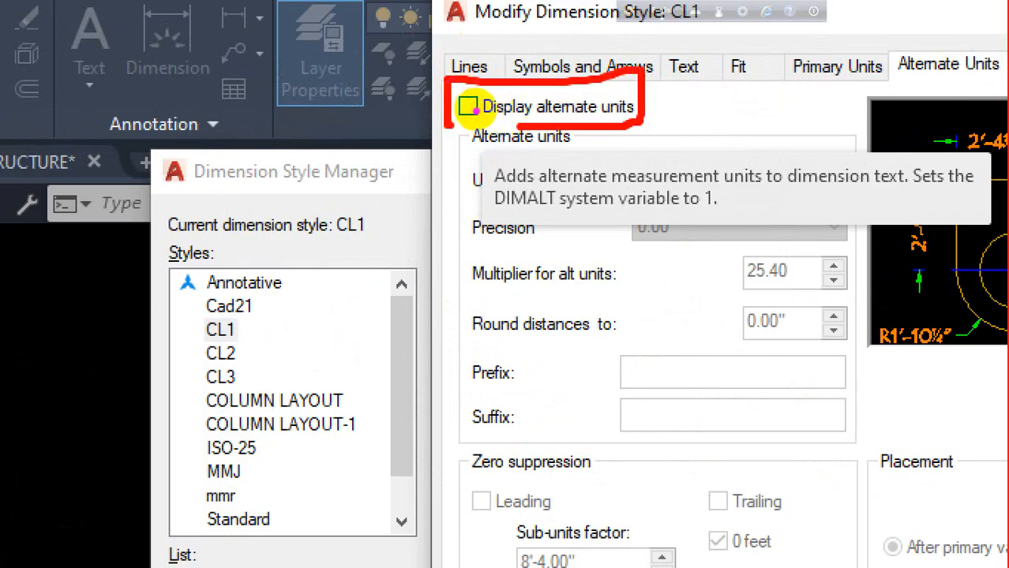
key("Escape")
left_click(469, 106)
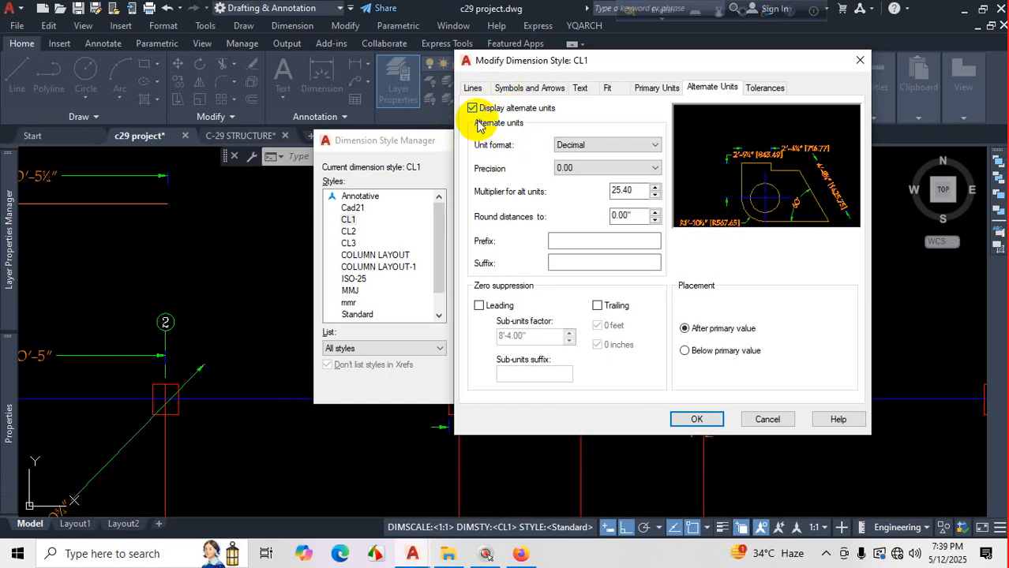
left_click(697, 419)
left_click_drag(597, 148, 934, 185)
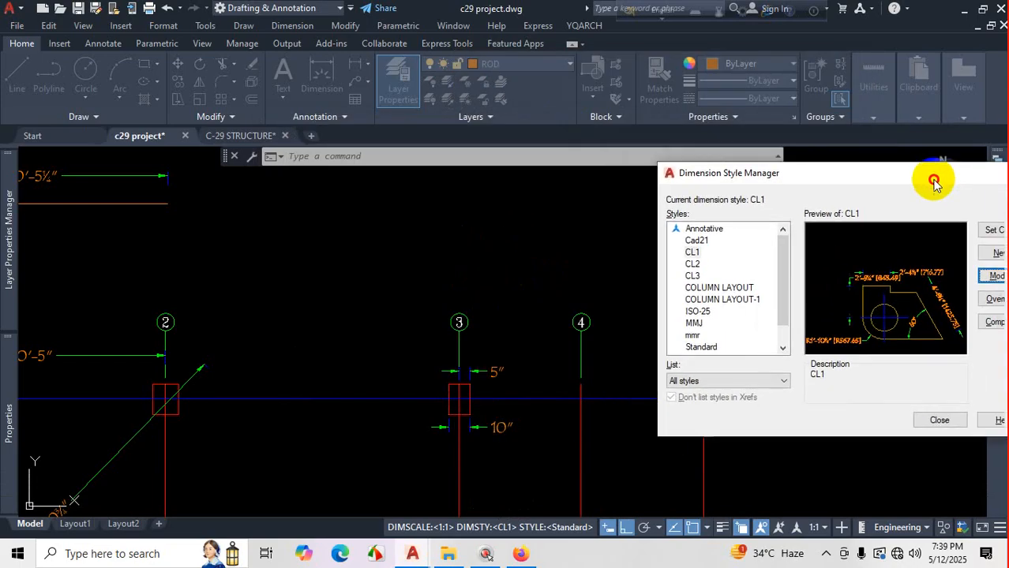
left_click(939, 424)
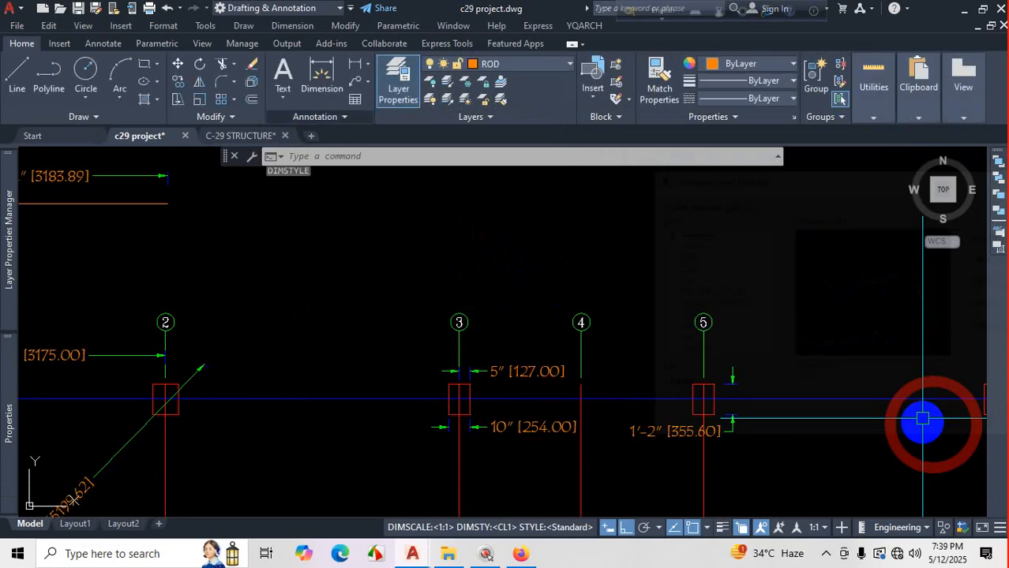
Examine the primary and bracketed alternate values in the dimension between grids 1 and 2.
scroll(919, 372, "down", 5)
scroll(777, 347, "up", 5)
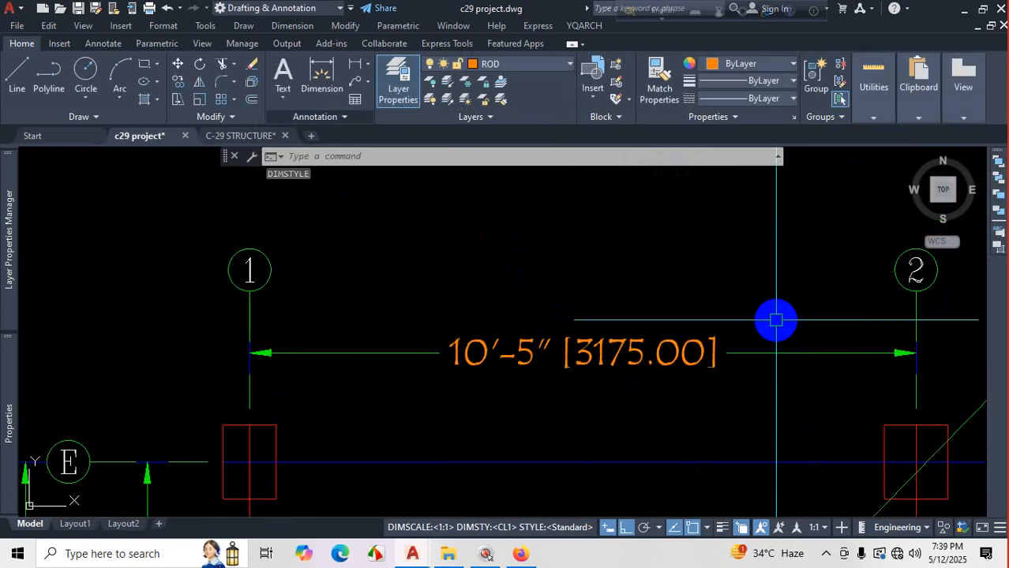
scroll(513, 295, "down", 2)
scroll(517, 302, "up", 1)
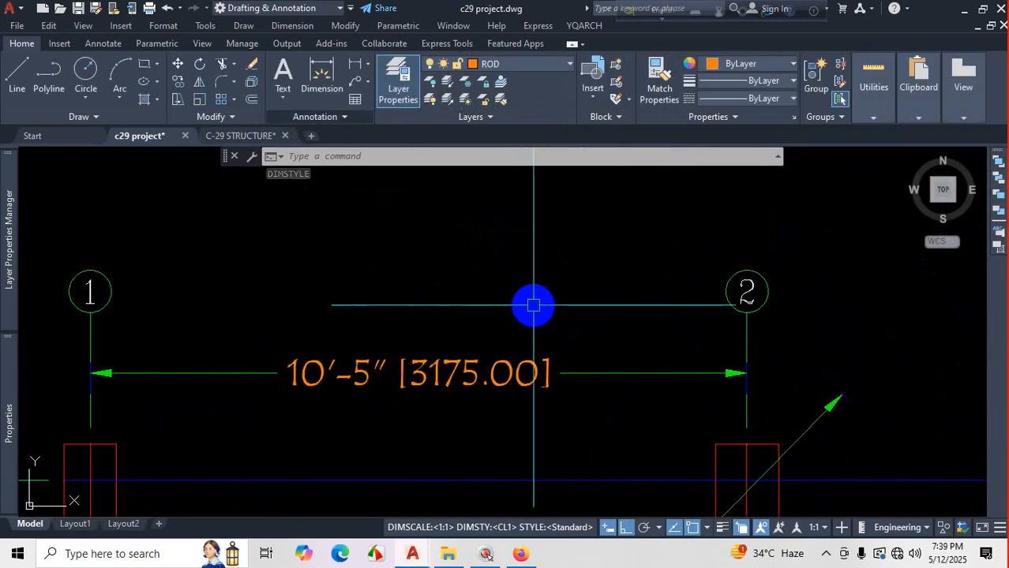
scroll(580, 320, "down", 1)
scroll(563, 379, "up", 2)
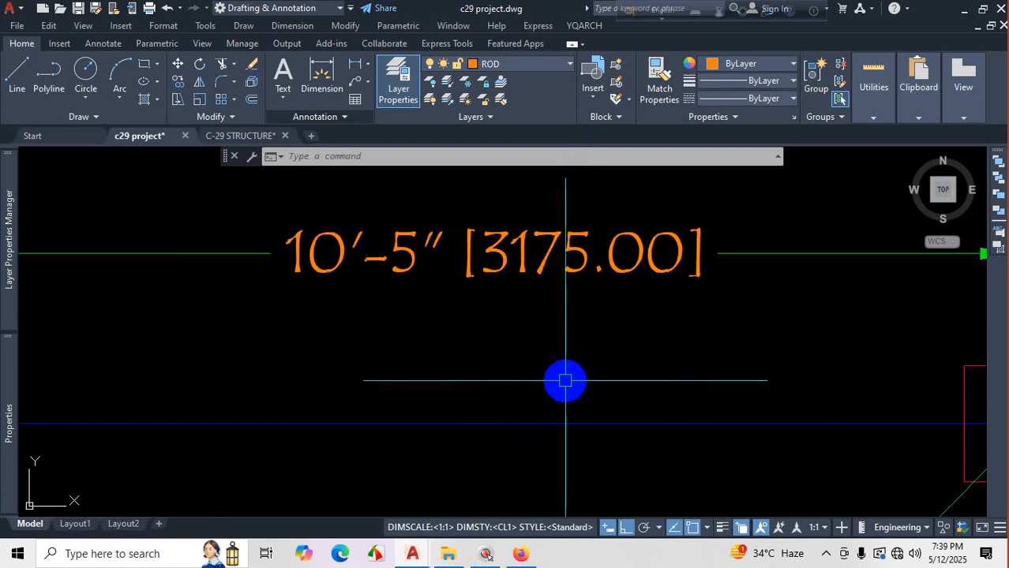
key("ctrl+0")
left_click(429, 329)
left_click_drag(212, 249, 330, 251)
mouse_move(586, 258)
left_mouse_down()
mouse_move(919, 253)
mouse_move(971, 240)
mouse_move(944, 98)
mouse_move(586, 259)
left_mouse_up()
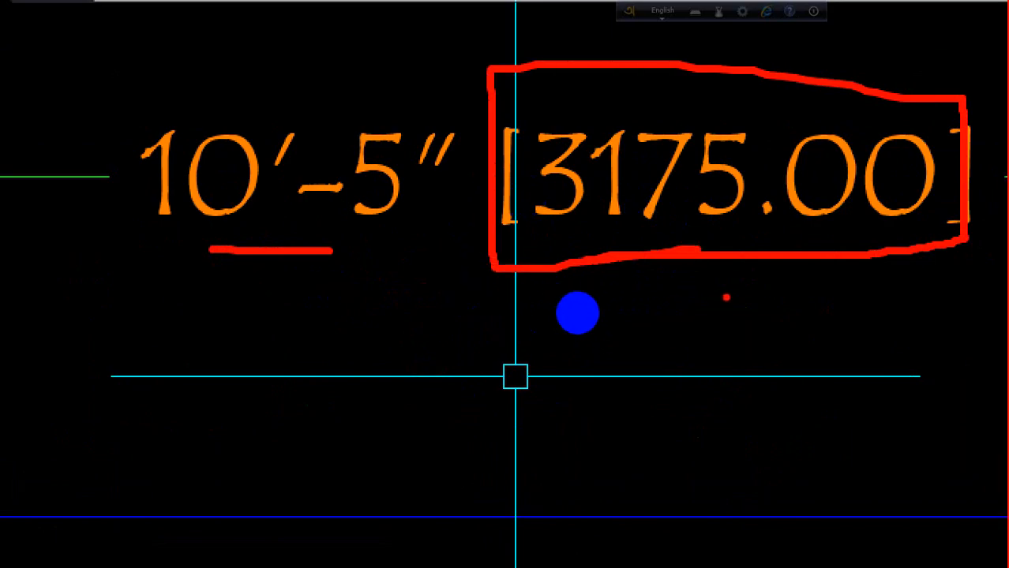
left_click_drag(312, 235, 340, 235)
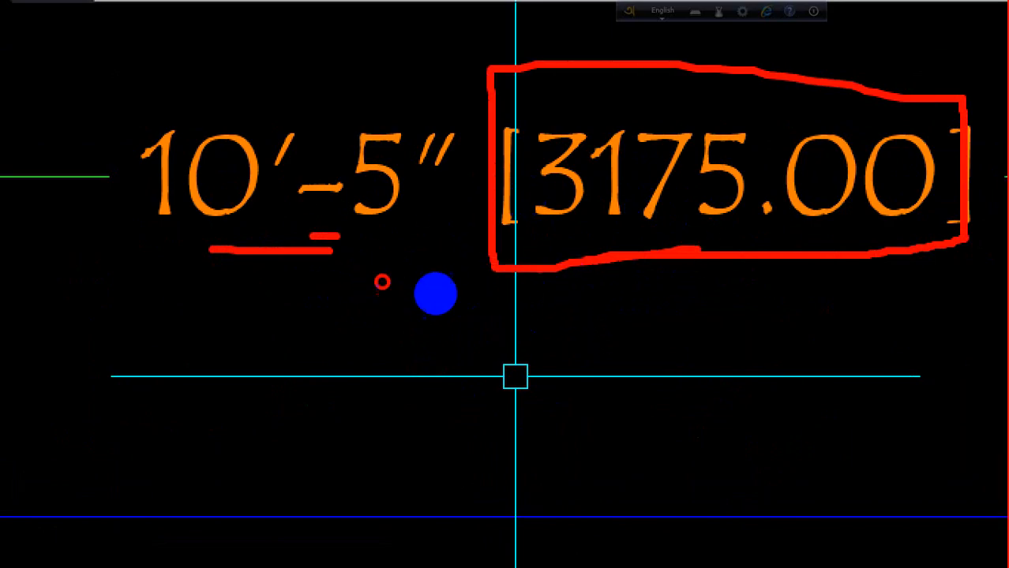
left_click_drag(585, 253, 777, 241)
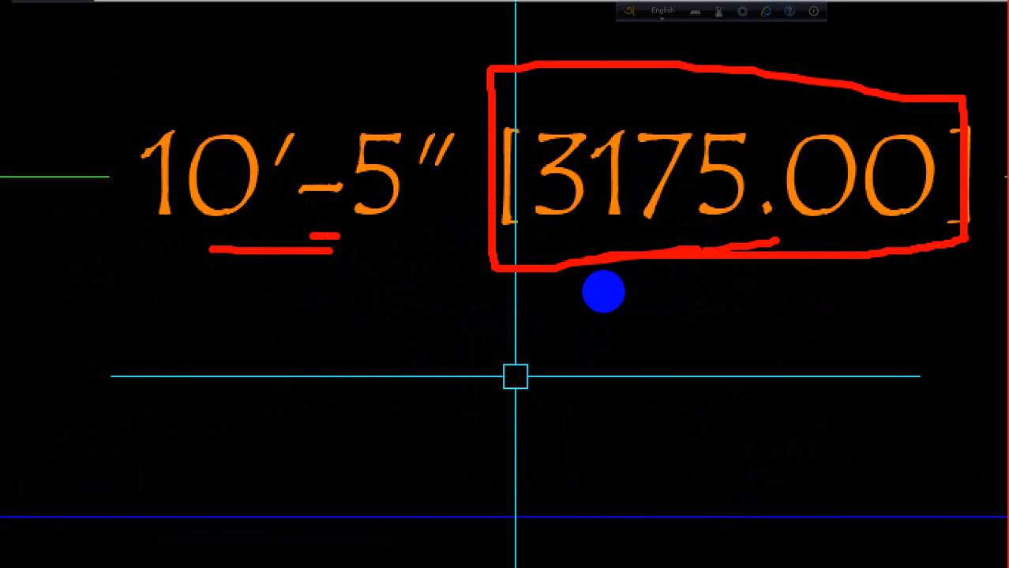
key("Escape")
Review the alternate unit format, precision and multiplier in dimension style CL1, leaving the settings as they are.
type("d")
key("Return")
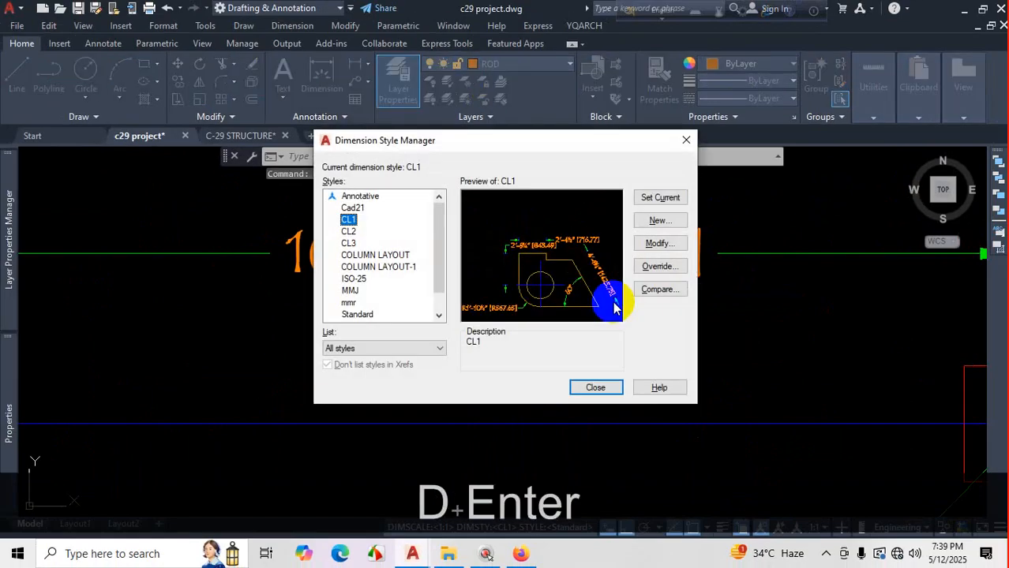
left_click(671, 245)
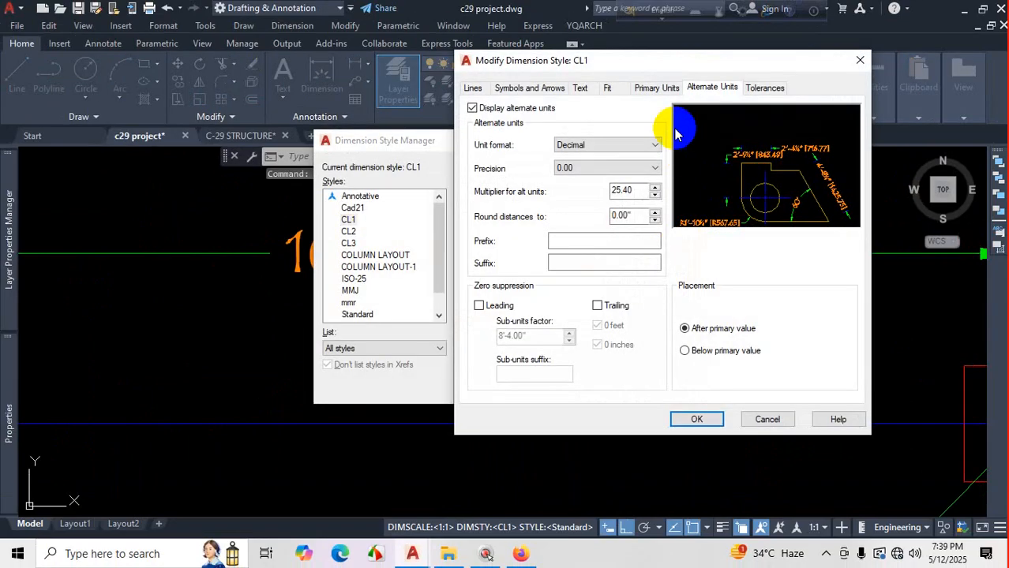
key("ctrl+1")
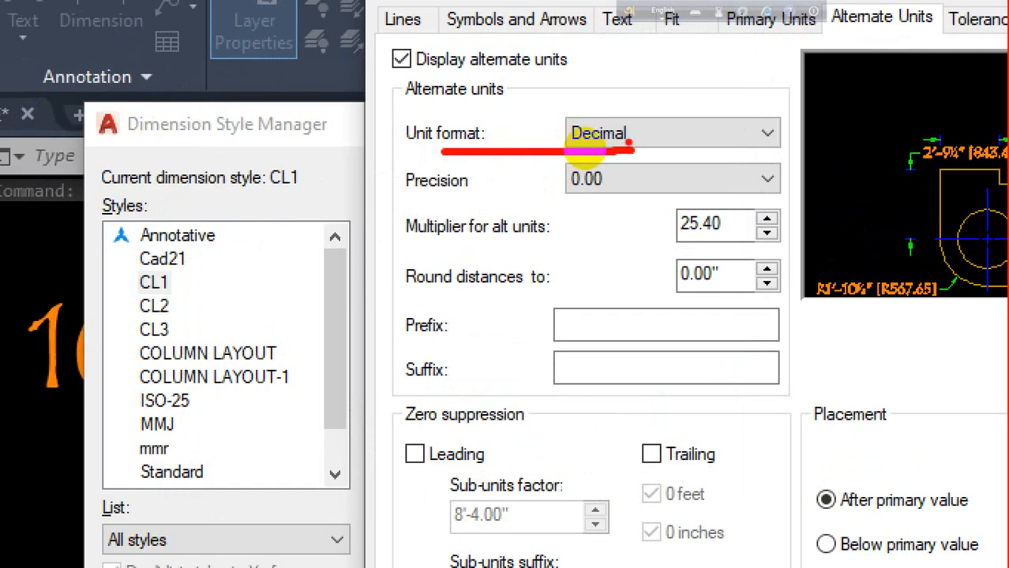
mouse_move(635, 109)
left_mouse_down()
mouse_move(540, 146)
mouse_move(641, 107)
left_mouse_up()
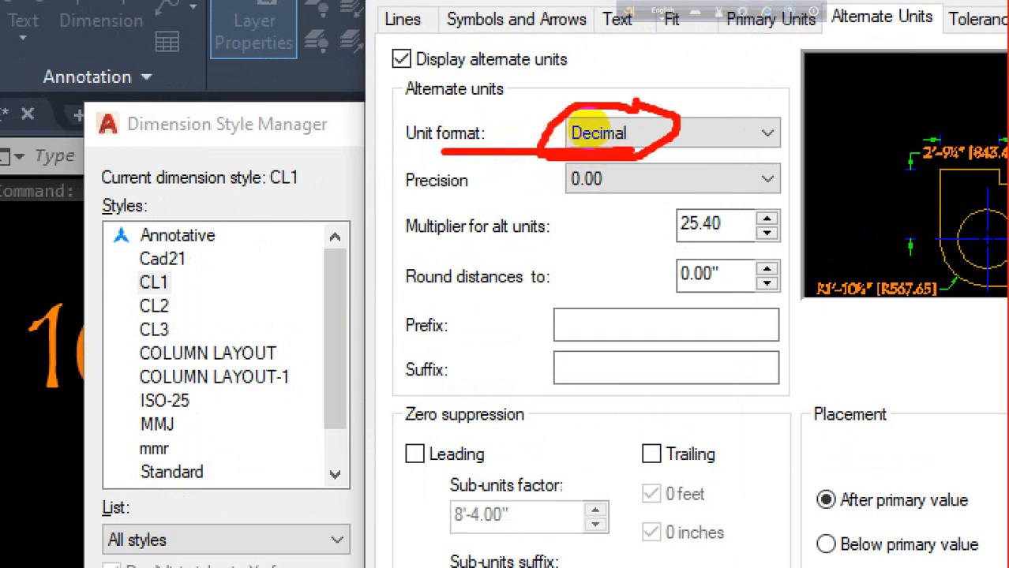
left_click(600, 137)
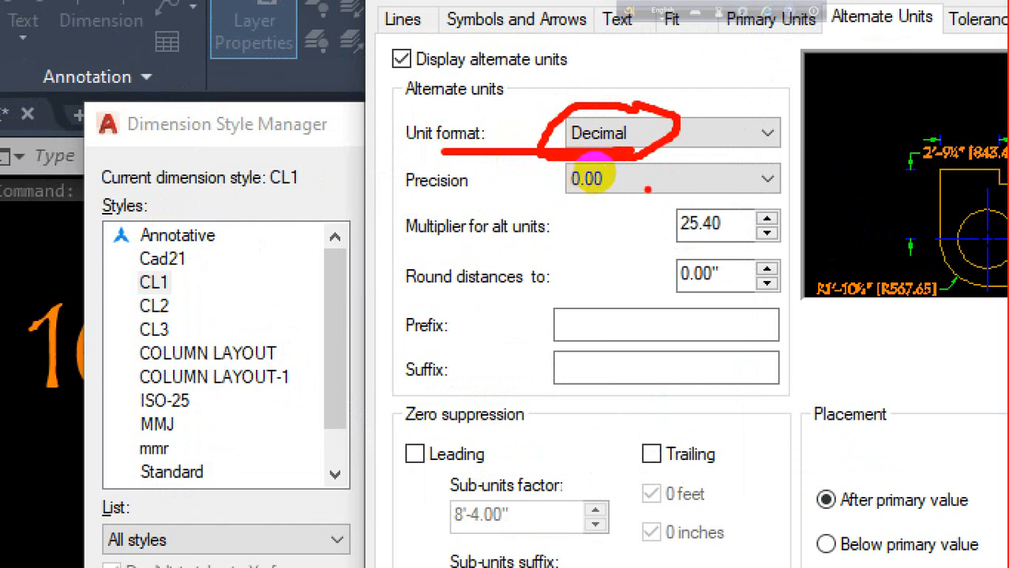
left_click(580, 174)
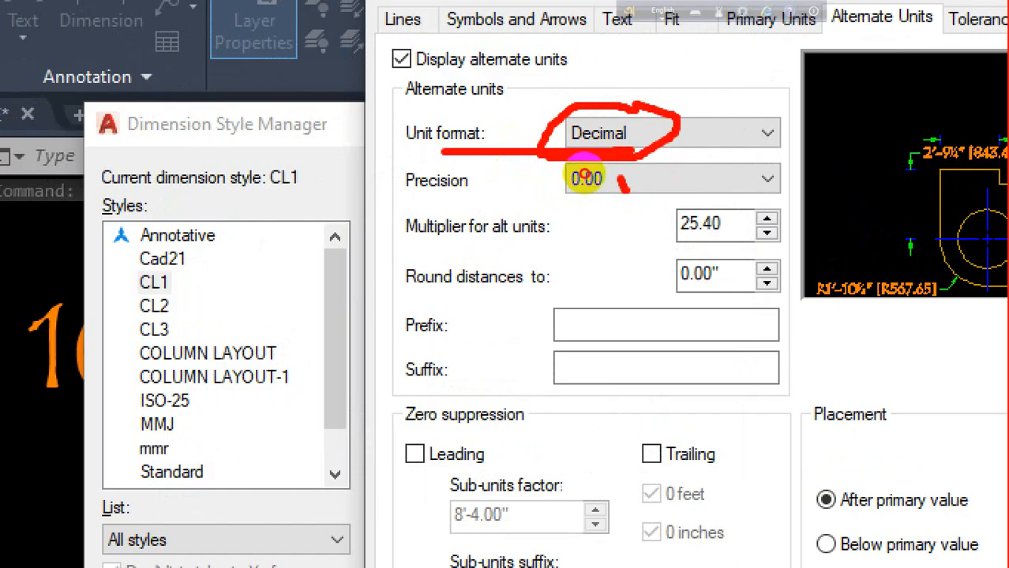
left_click_drag(626, 190, 679, 174)
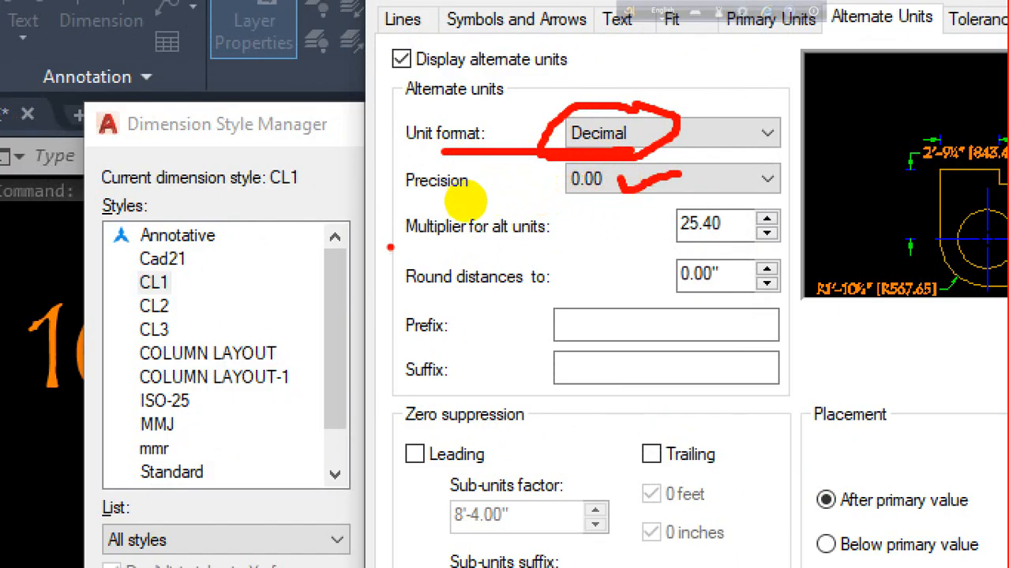
mouse_move(479, 198)
left_mouse_down()
mouse_move(554, 201)
mouse_move(554, 184)
mouse_move(466, 175)
mouse_move(463, 201)
left_mouse_up()
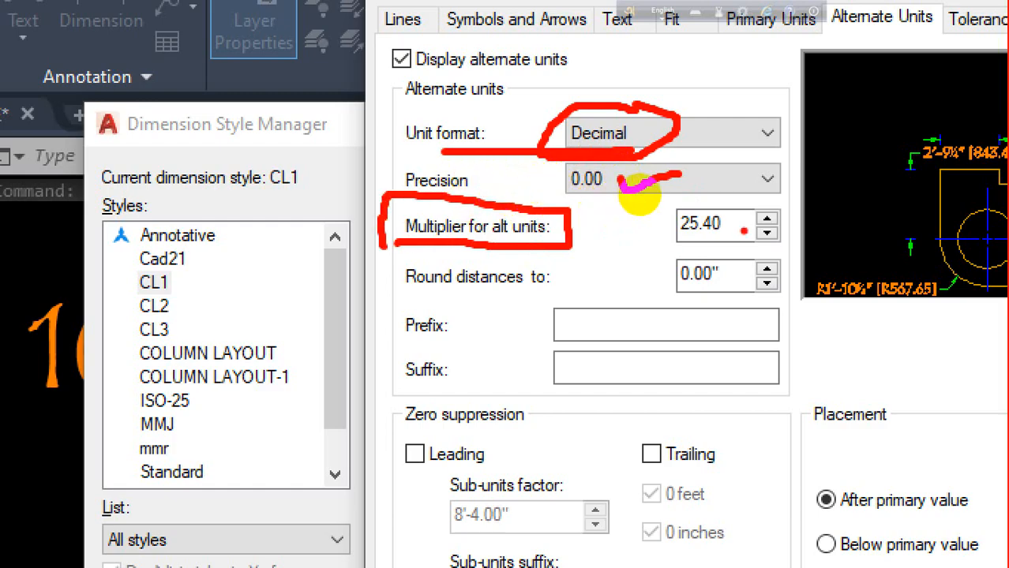
mouse_move(746, 204)
left_mouse_down()
mouse_move(657, 222)
mouse_move(750, 211)
left_mouse_up()
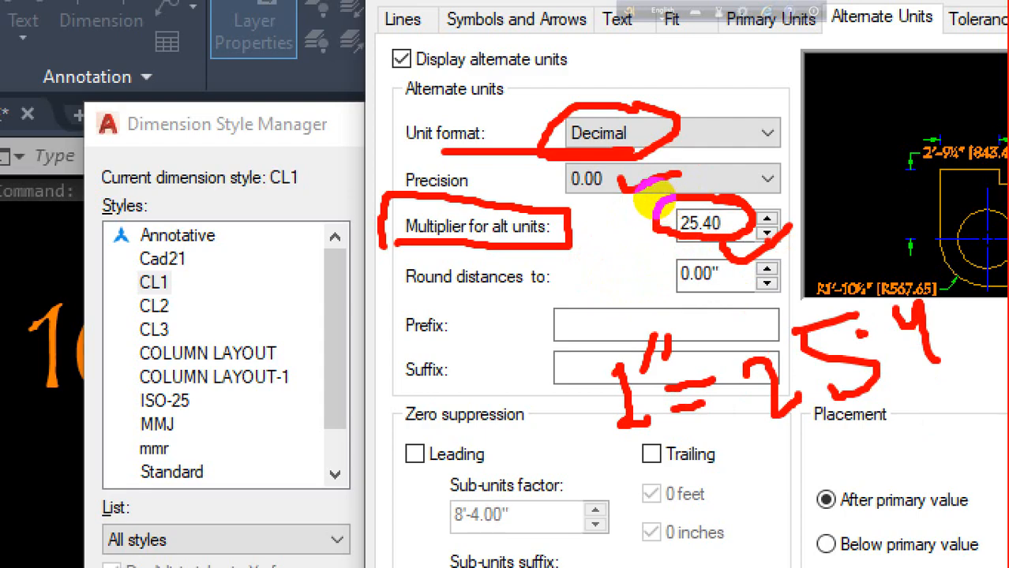
key("Escape")
key("Escape")
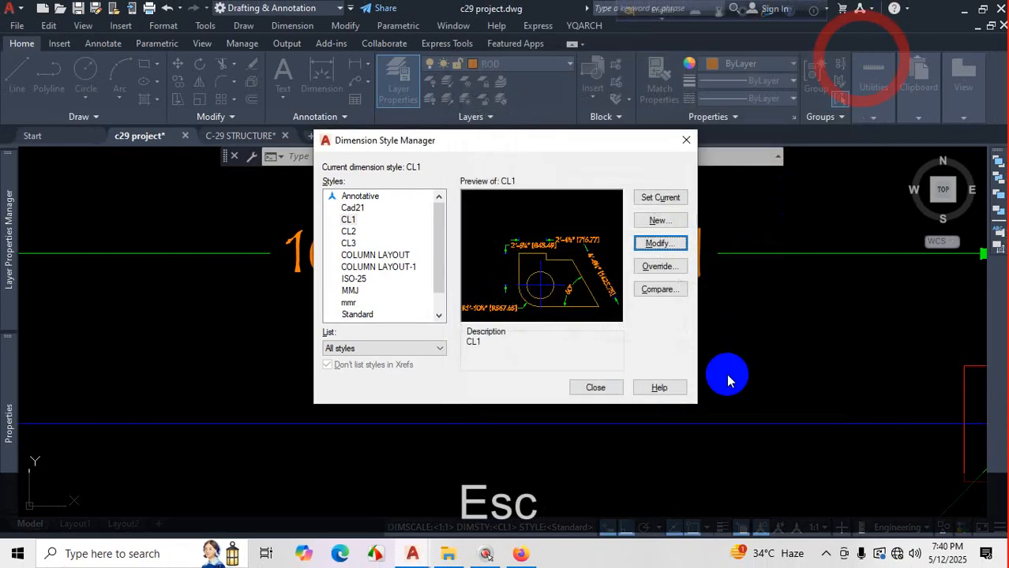
left_click(595, 388)
Examine the primary feet-and-inch values and bracketed alternate values in the stacked dimensions above the column grid.
scroll(622, 398, "down", 7)
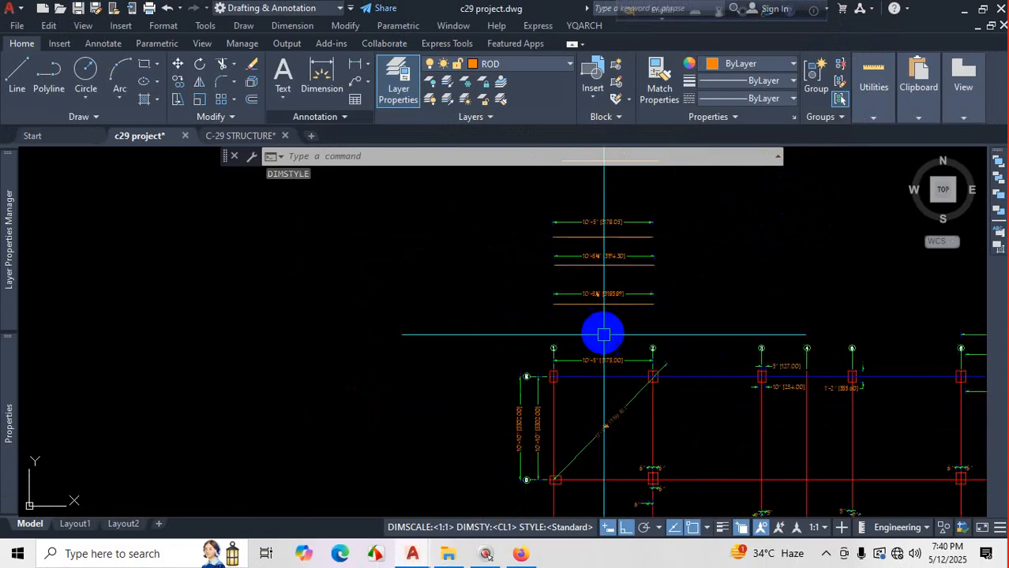
scroll(581, 207, "up", 1)
scroll(581, 207, "up", 6)
scroll(660, 317, "down", 4)
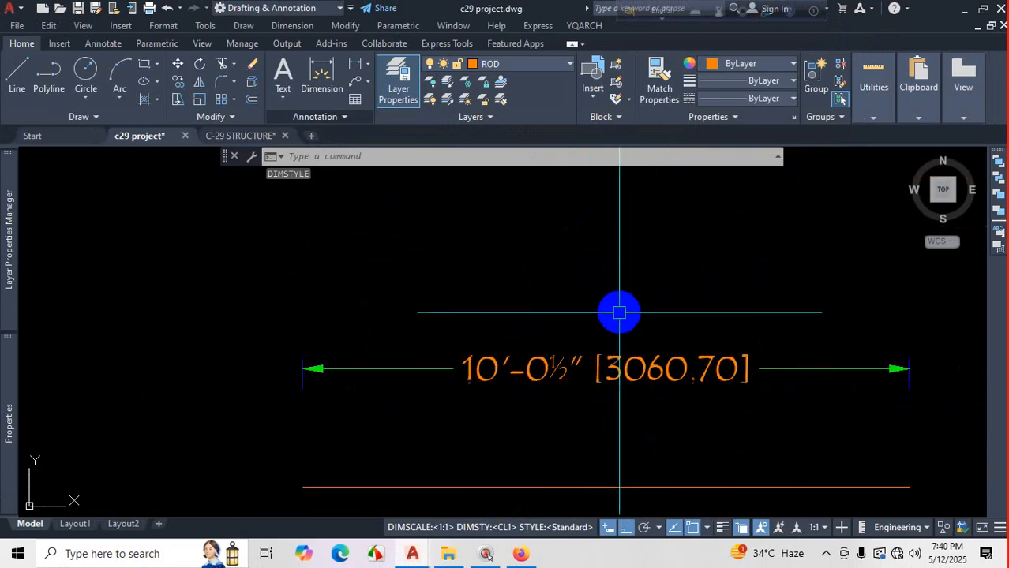
scroll(608, 357, "down", 1)
scroll(620, 371, "up", 9)
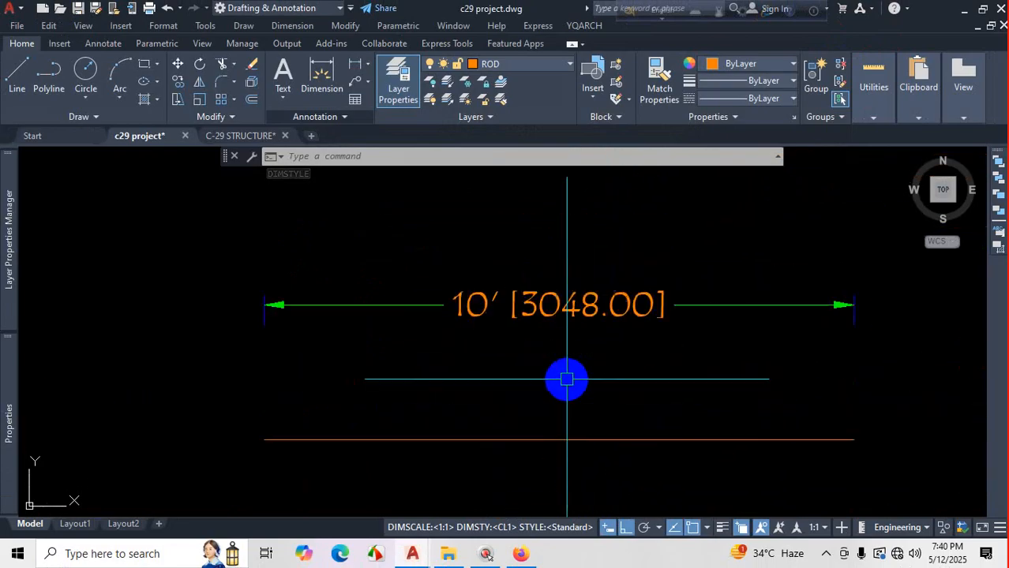
scroll(565, 378, "down", 4)
scroll(583, 367, "up", 4)
scroll(563, 266, "up", 4)
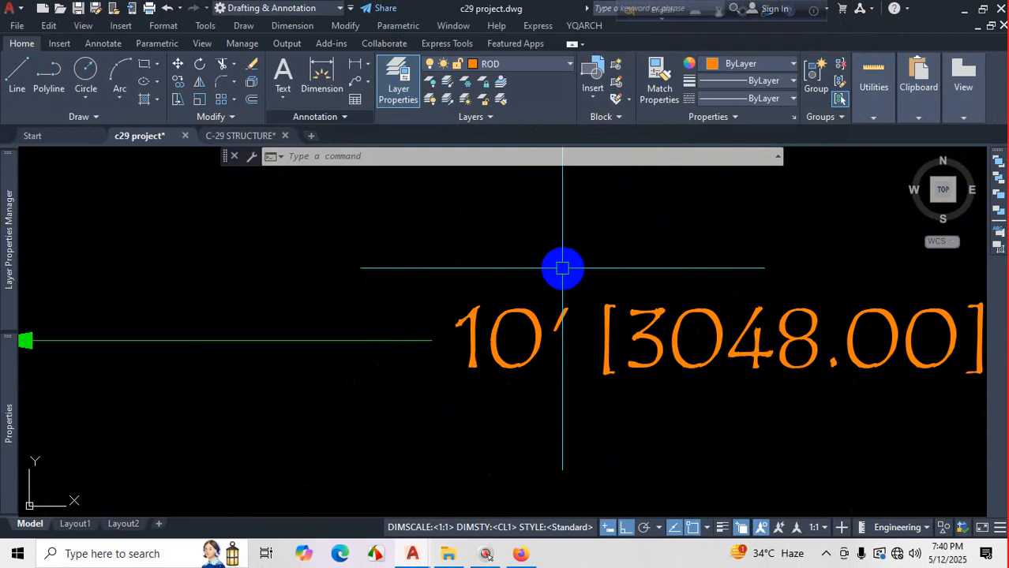
scroll(642, 269, "down", 2)
scroll(640, 271, "up", 2)
scroll(485, 369, "down", 4)
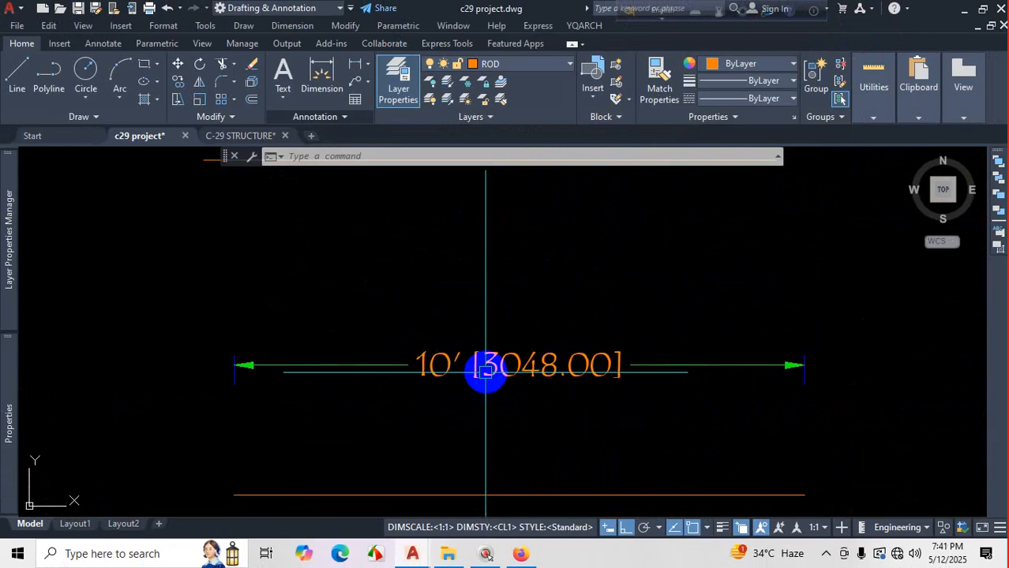
scroll(493, 324, "up", 2)
key("ctrl+1")
left_click(493, 253)
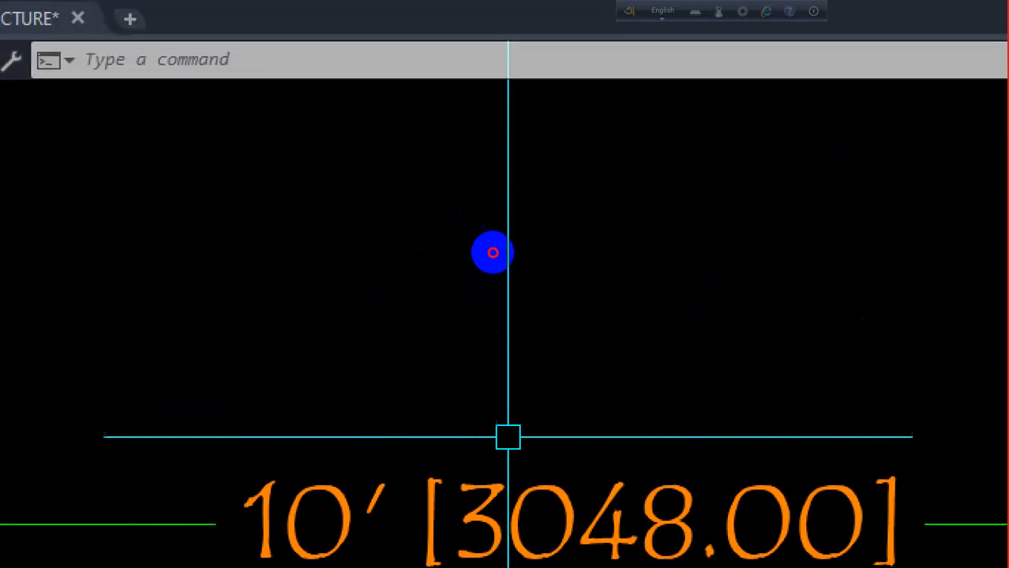
left_click_drag(502, 223, 508, 300)
left_click_drag(542, 227, 550, 229)
mouse_move(595, 185)
left_mouse_down()
mouse_move(580, 217)
mouse_move(634, 241)
left_mouse_up()
mouse_move(558, 251)
left_mouse_down()
mouse_move(579, 229)
mouse_move(599, 234)
mouse_move(657, 215)
left_mouse_up()
mouse_move(824, 156)
left_mouse_down()
mouse_move(821, 207)
mouse_move(836, 193)
left_mouse_up()
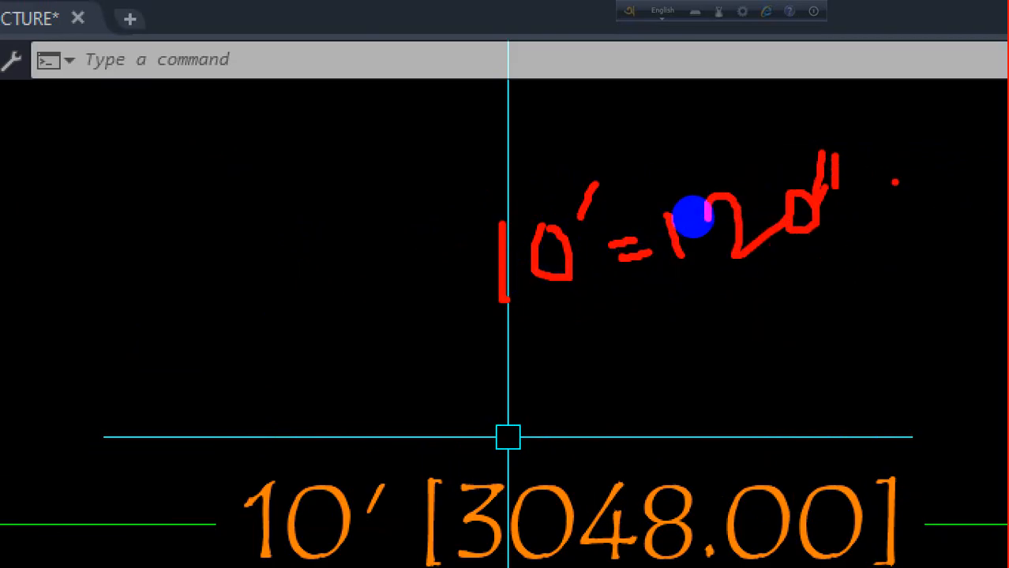
mouse_move(895, 166)
left_mouse_down()
mouse_move(878, 201)
mouse_move(900, 202)
left_mouse_up()
mouse_move(905, 147)
left_mouse_down()
mouse_move(923, 194)
mouse_move(944, 177)
left_mouse_up()
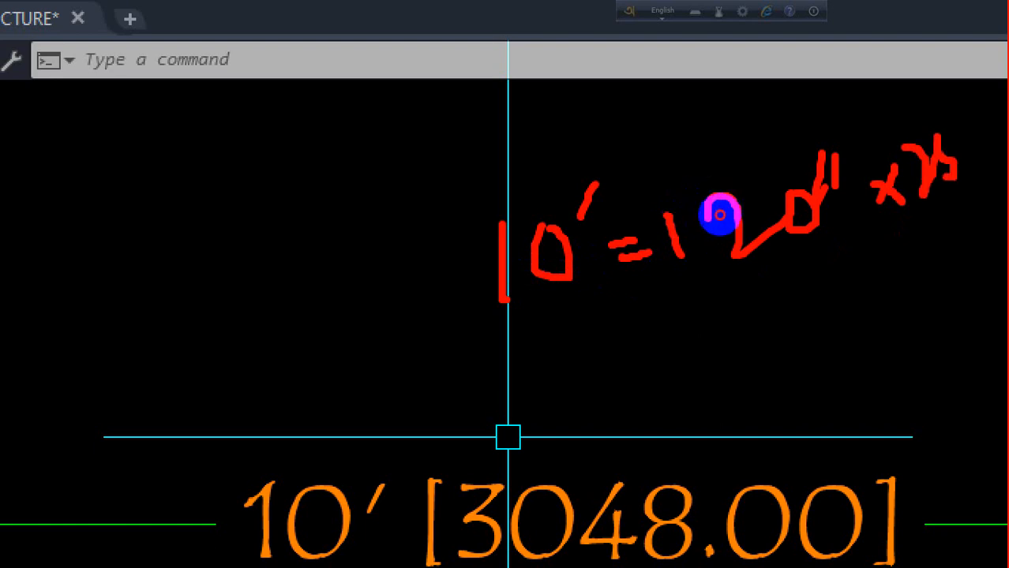
mouse_move(935, 140)
left_mouse_down()
mouse_move(957, 126)
mouse_move(995, 190)
mouse_move(663, 310)
left_mouse_up()
left_click(954, 150)
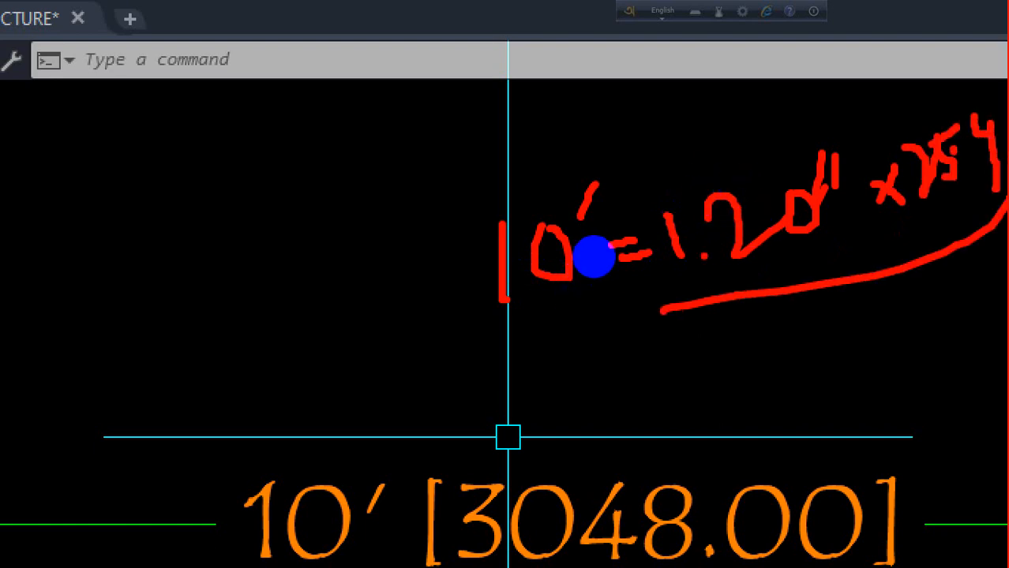
mouse_move(625, 441)
left_mouse_down()
mouse_move(584, 551)
mouse_move(540, 385)
left_mouse_up()
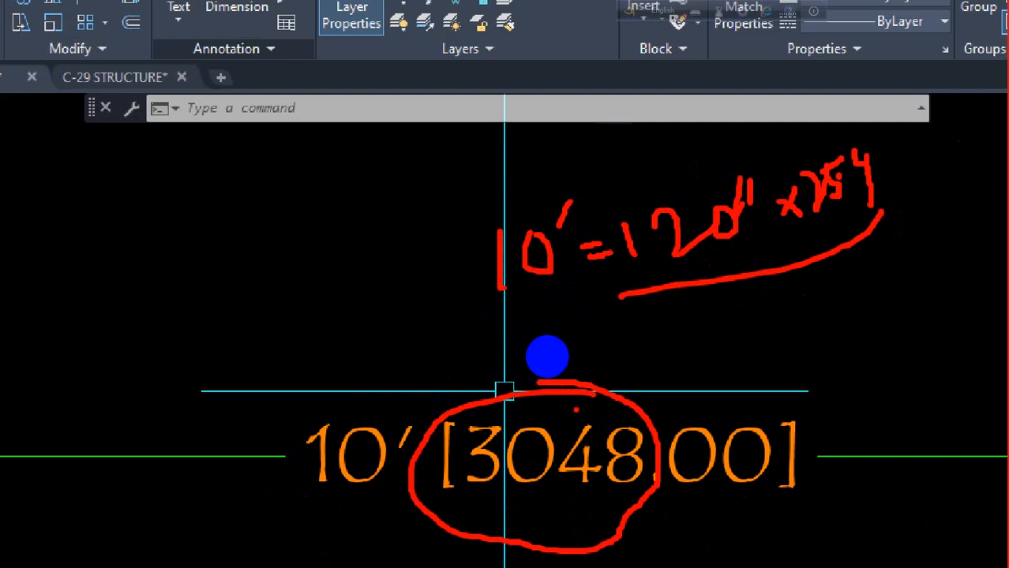
key("Escape")
Add the suffix mm to the alternate units of dimension style CL1 and apply the change to the drawing.
type("d")
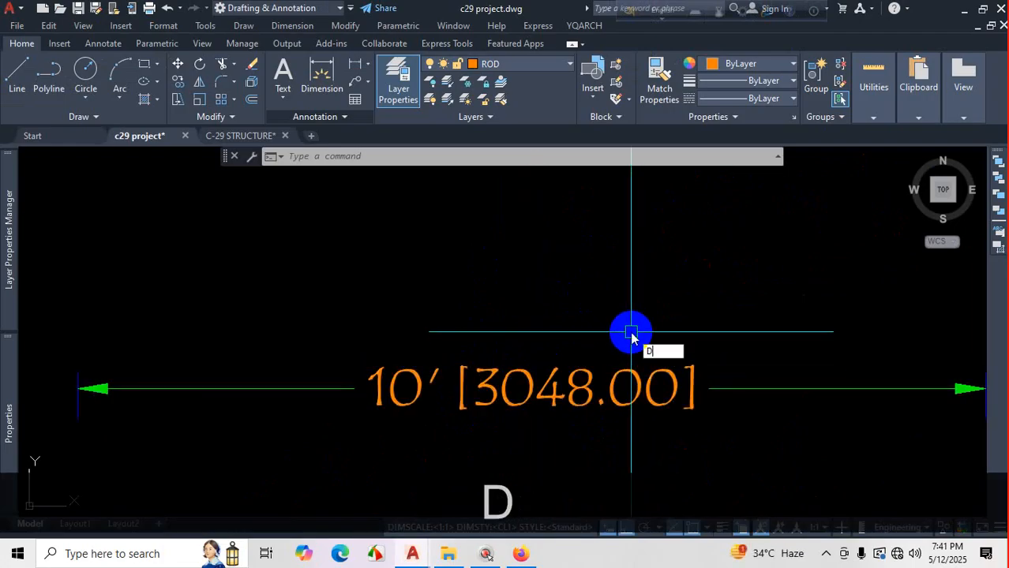
key("Return")
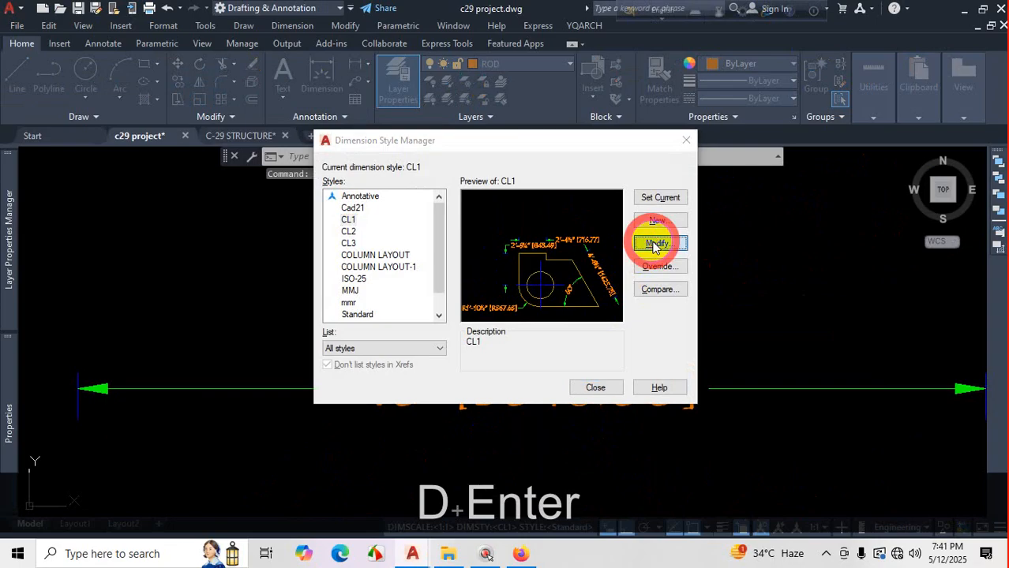
left_click(650, 244)
key("ctrl+1")
left_click(605, 212)
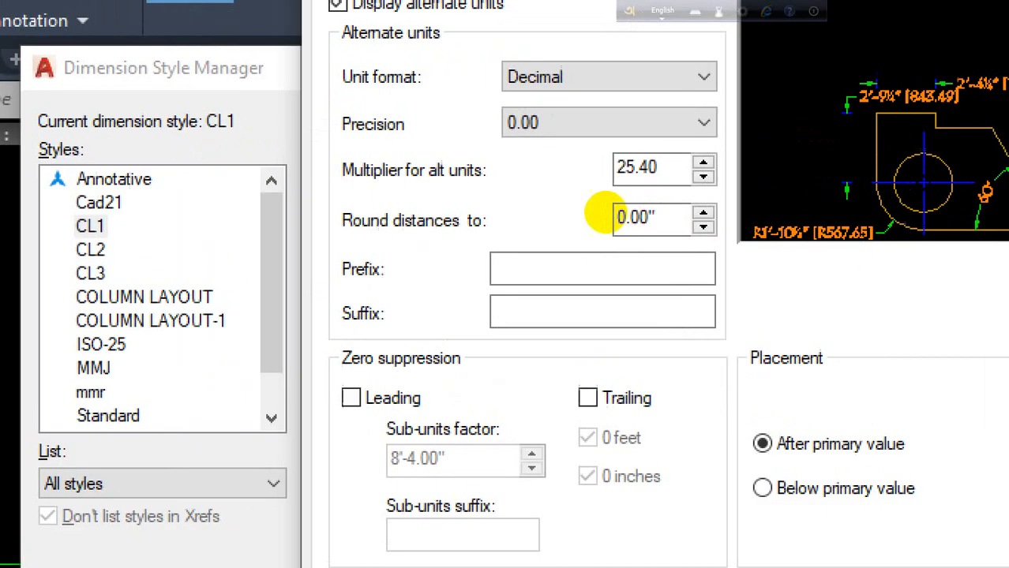
mouse_move(338, 189)
left_mouse_down()
mouse_move(675, 217)
mouse_move(612, 131)
mouse_move(347, 131)
left_mouse_up()
left_click(517, 208)
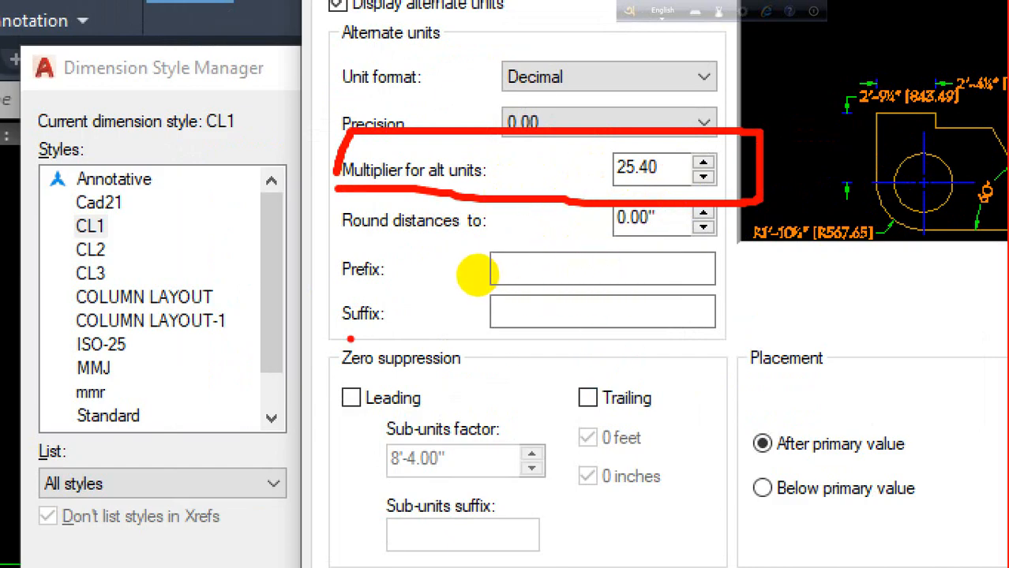
left_click(517, 273)
left_click_drag(517, 273, 574, 274)
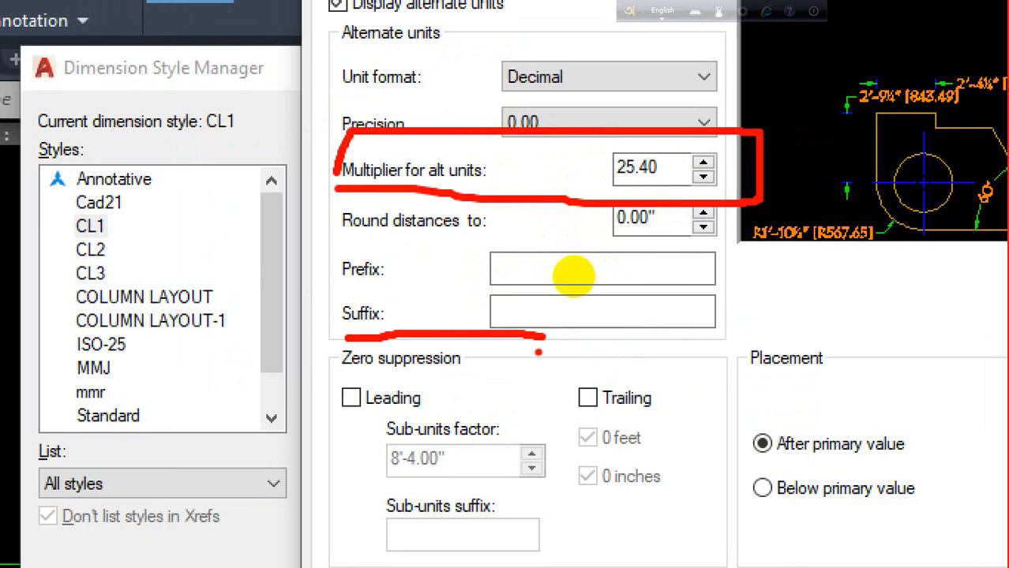
key("Escape")
left_click(545, 311)
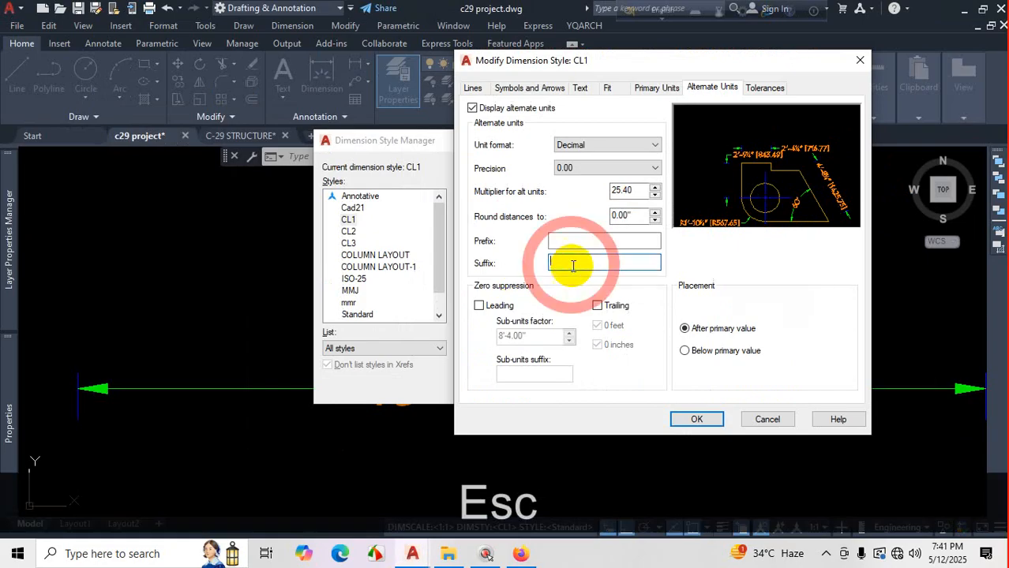
key("Caps_Lock")
type("mm")
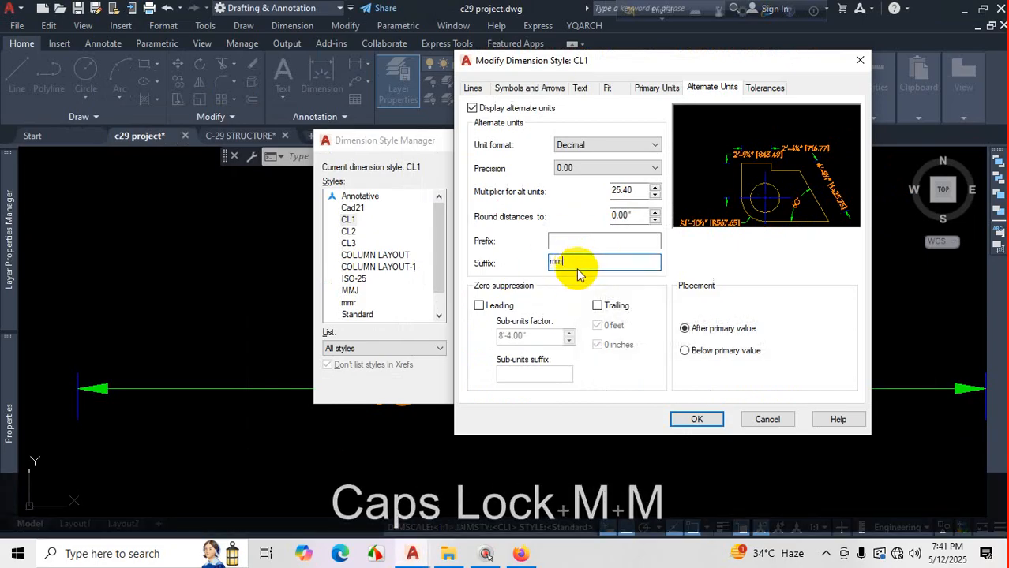
left_click(692, 421)
left_click(595, 387)
scroll(548, 377, "down", 3)
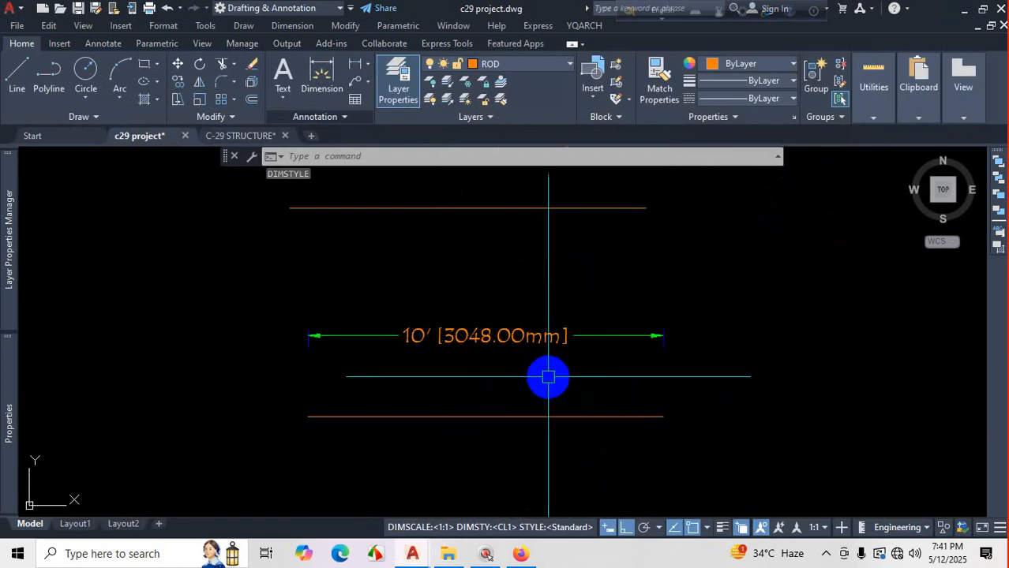
scroll(548, 377, "up", 2)
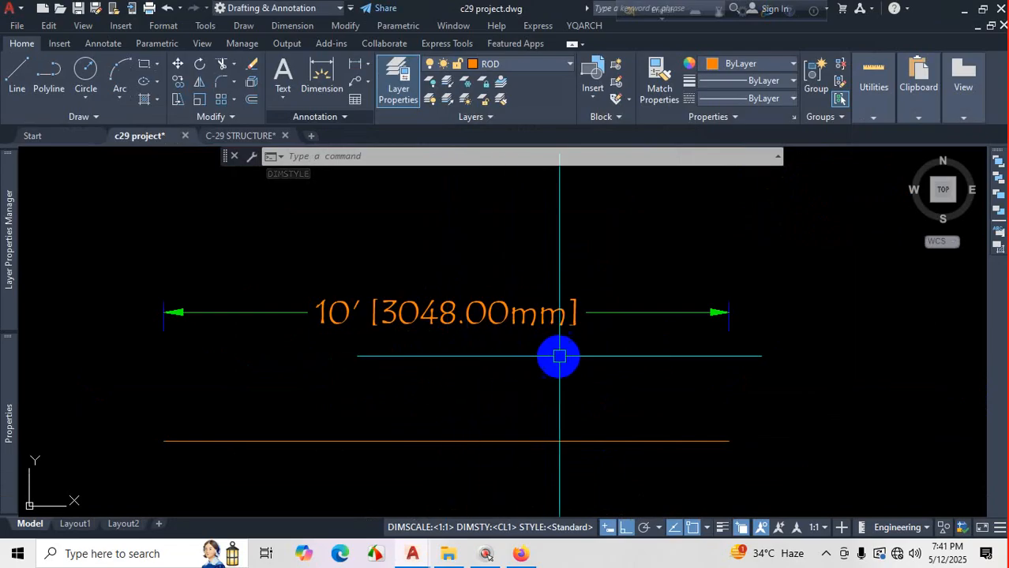
key("ctrl+1")
left_click(494, 360)
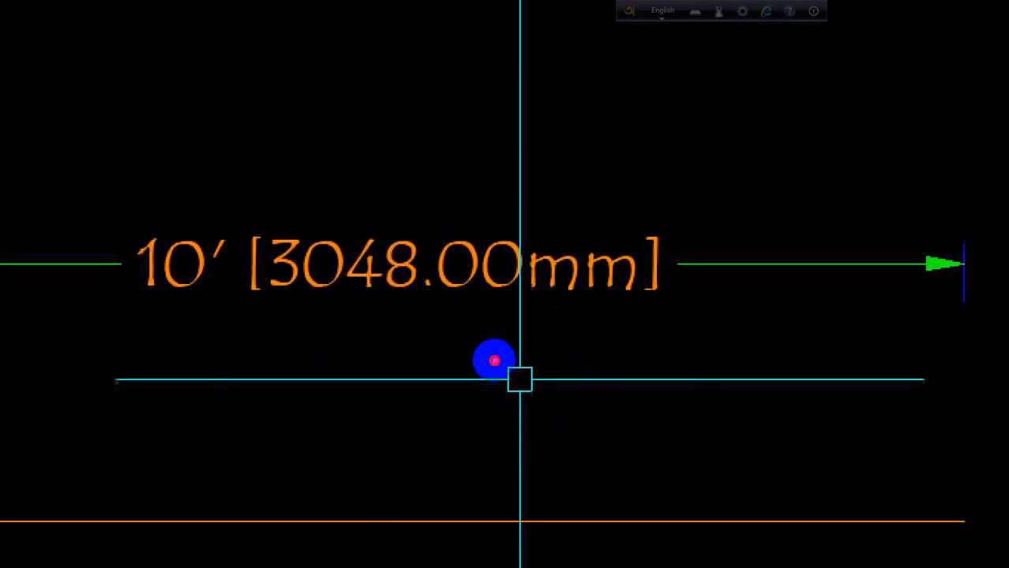
mouse_move(441, 301)
left_mouse_down()
mouse_move(514, 299)
mouse_move(484, 286)
mouse_move(427, 311)
left_mouse_up()
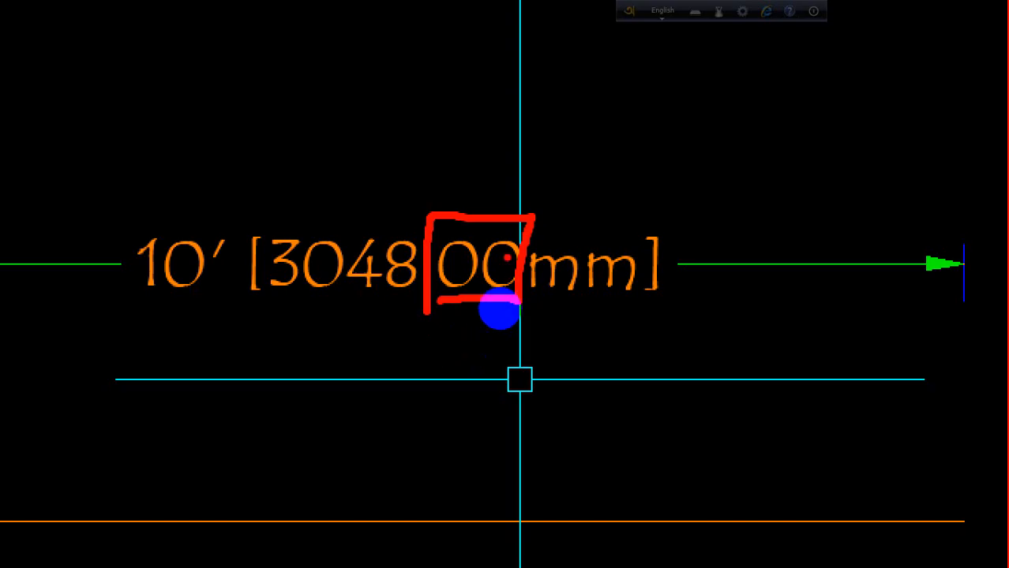
mouse_move(512, 204)
left_mouse_down()
mouse_move(486, 344)
mouse_move(489, 208)
left_mouse_up()
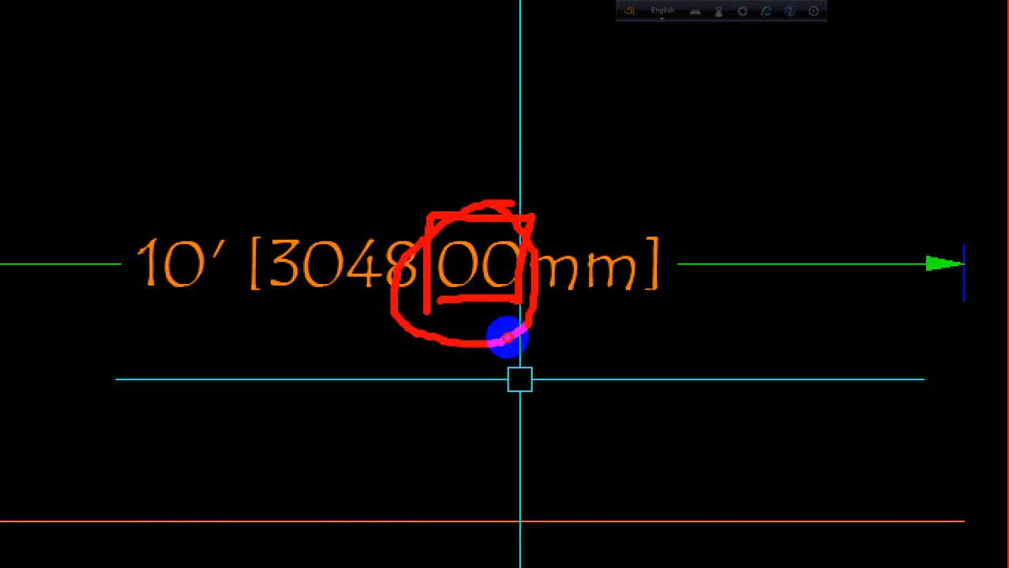
key("Escape")
Open dimension style CL1 for modification and set the alternate units precision to 0.
type("d")
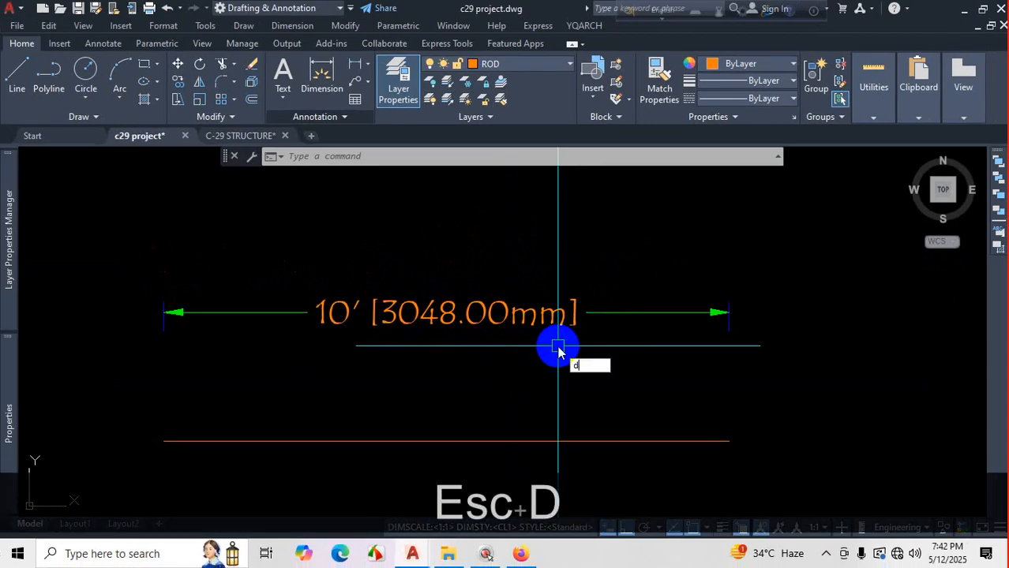
key("Return")
left_click(652, 244)
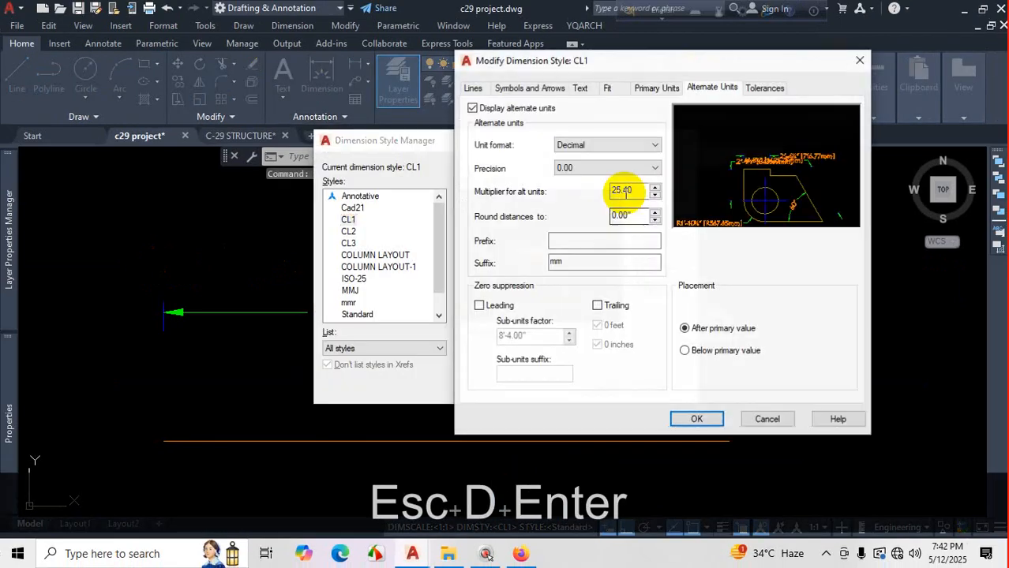
left_click(632, 168)
left_click(584, 179)
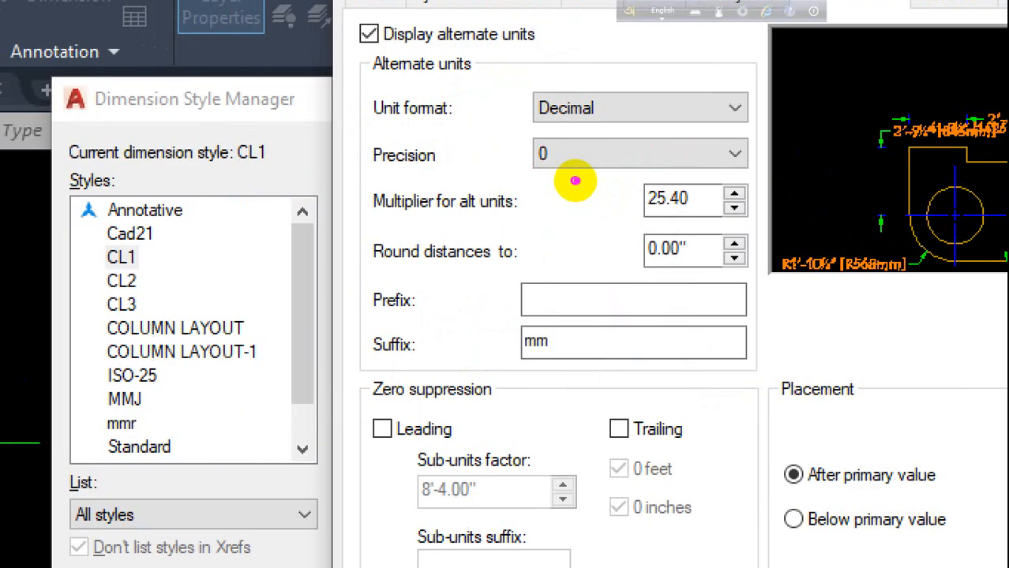
mouse_move(569, 162)
left_mouse_down()
mouse_move(595, 179)
mouse_move(540, 161)
left_mouse_up()
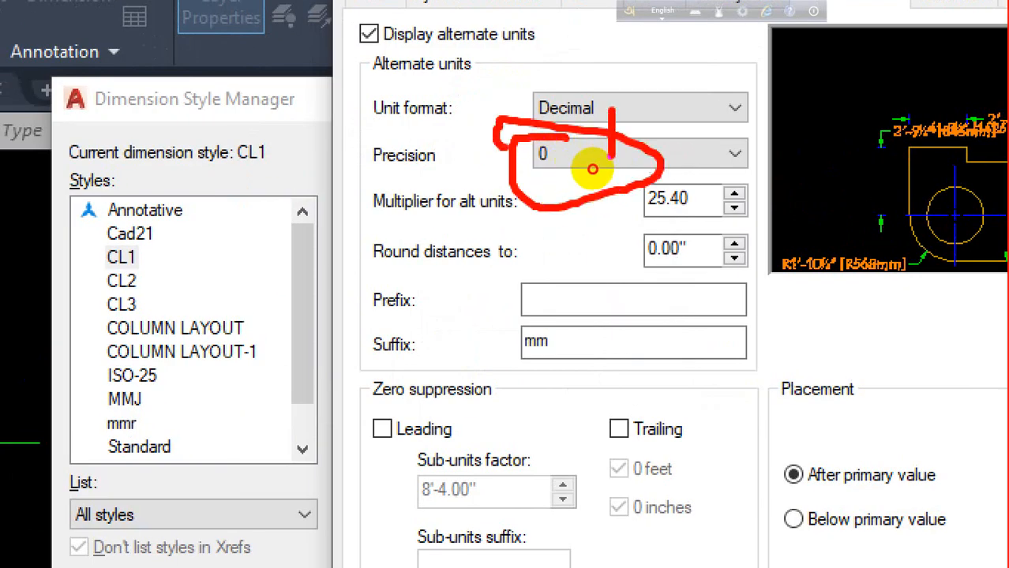
key("Escape")
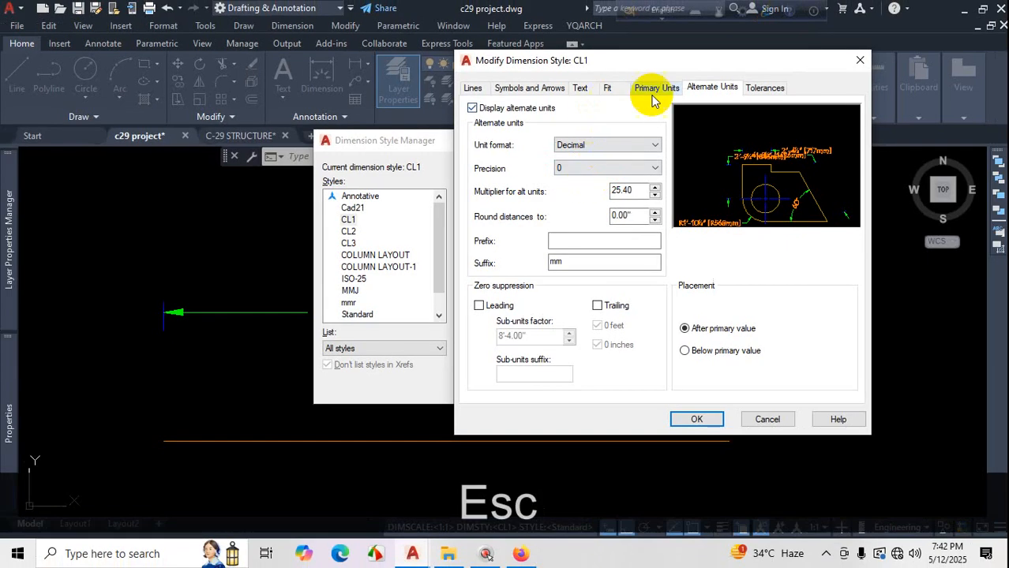
Review the primary units settings of dimension style CL1 and the suffix of its alternate units.
left_click(654, 89)
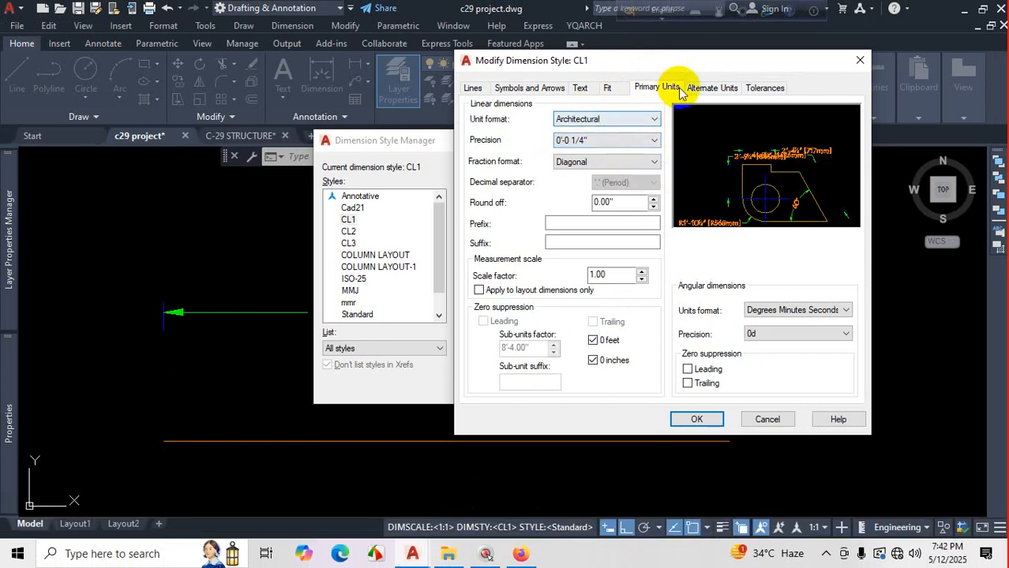
left_click(700, 88)
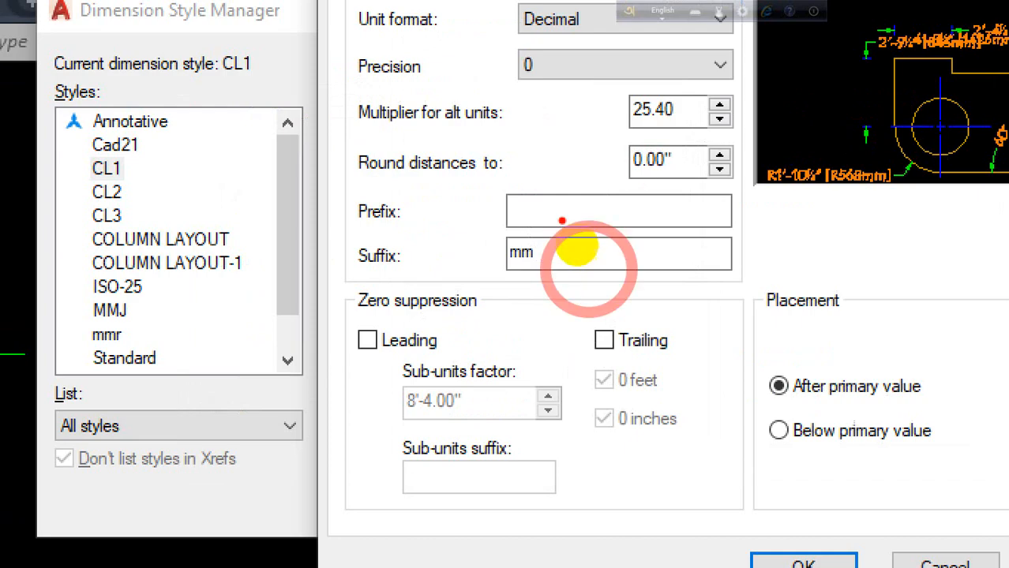
mouse_move(582, 261)
left_mouse_down()
mouse_move(565, 279)
mouse_move(573, 260)
mouse_move(562, 251)
left_mouse_up()
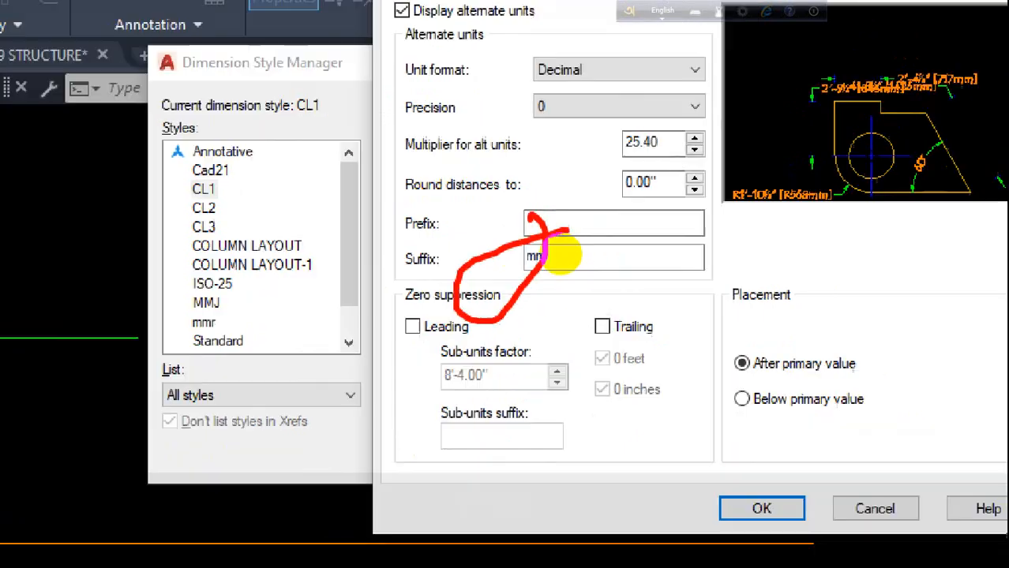
key("Escape")
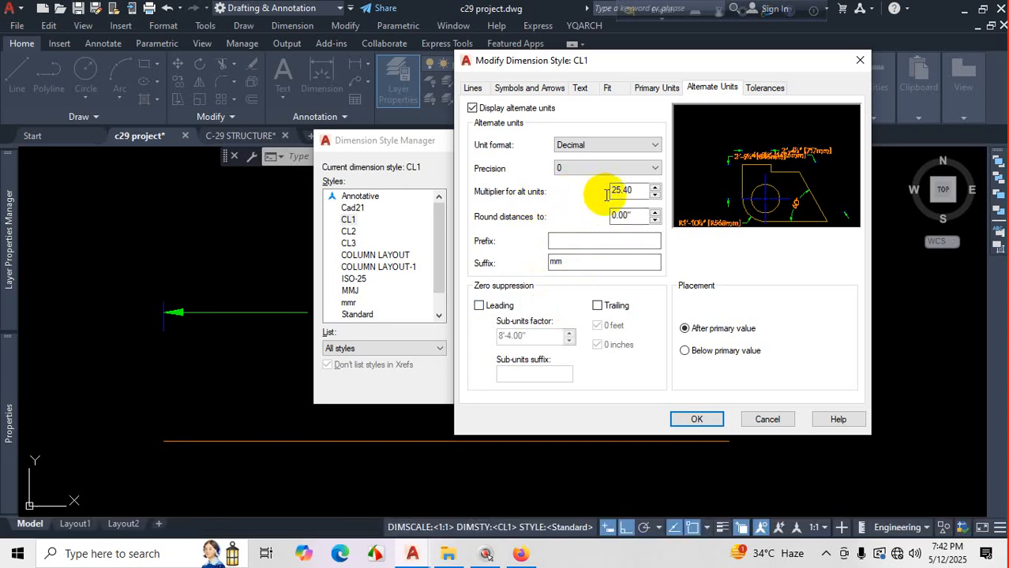
Set the alternate units multiplier of dimension style CL1 to 2.54 and the suffix to cm.
left_click_drag(633, 191, 581, 198)
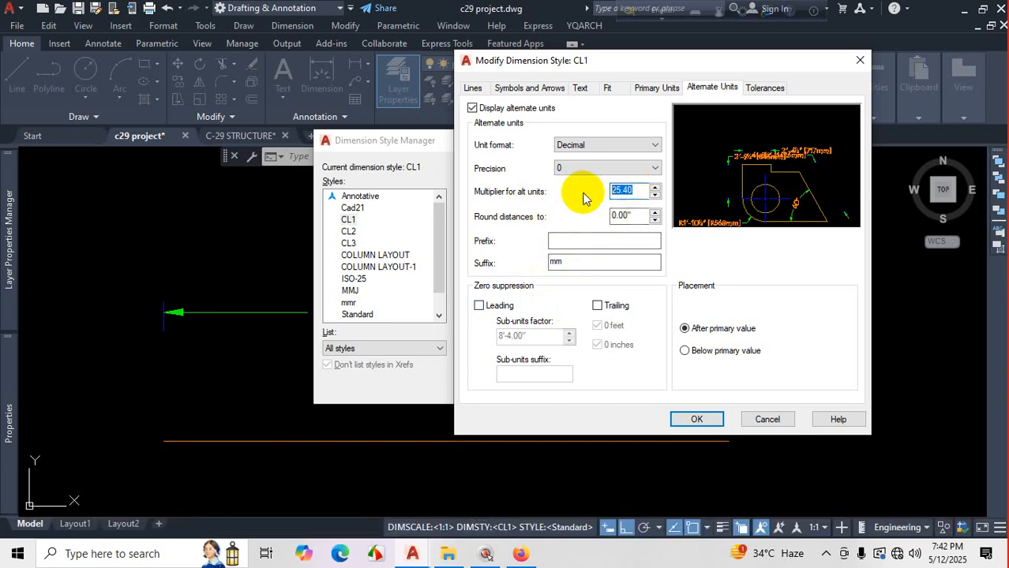
type("2.54")
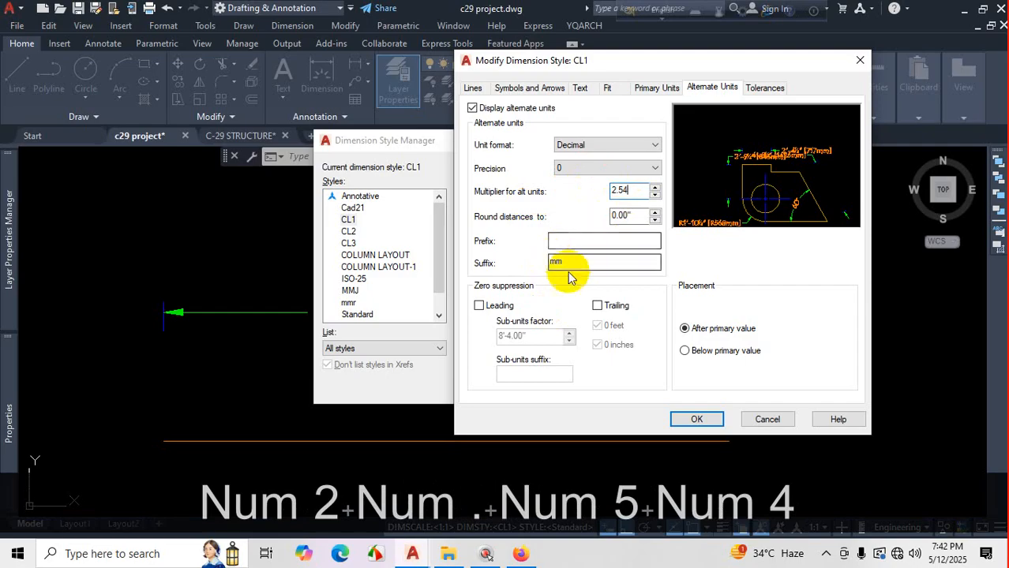
left_click_drag(574, 263, 521, 265)
type("cm")
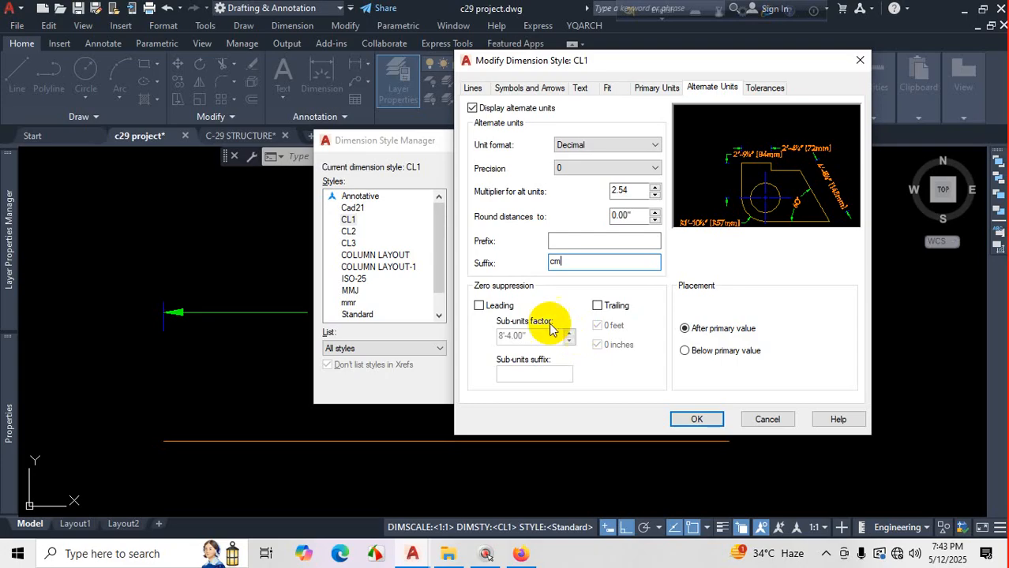
left_click(630, 192)
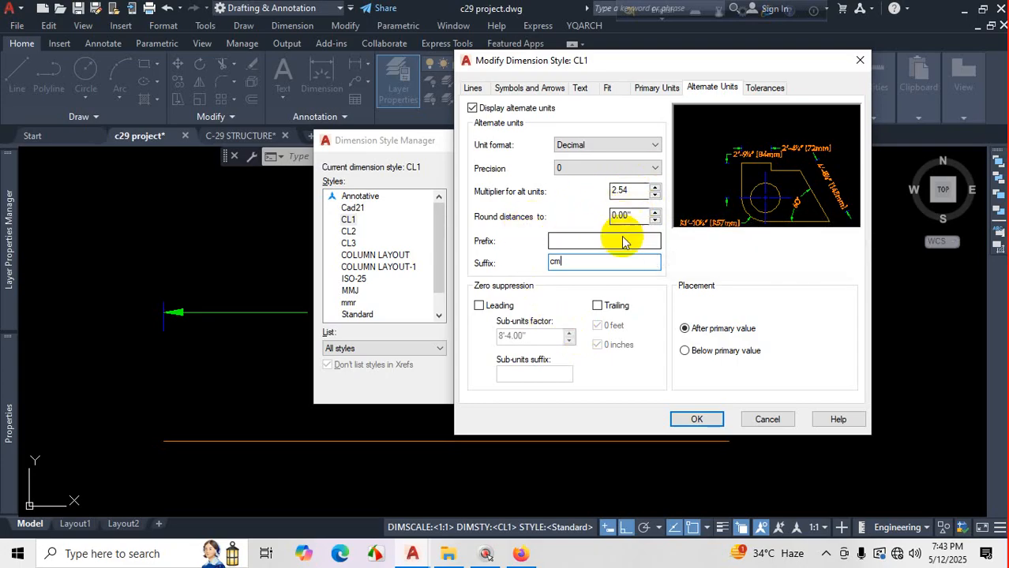
Apply the changed alternate units of dimension style CL1 and mark the centimetre value on the 10' dimension.
left_click(697, 419)
left_click(595, 388)
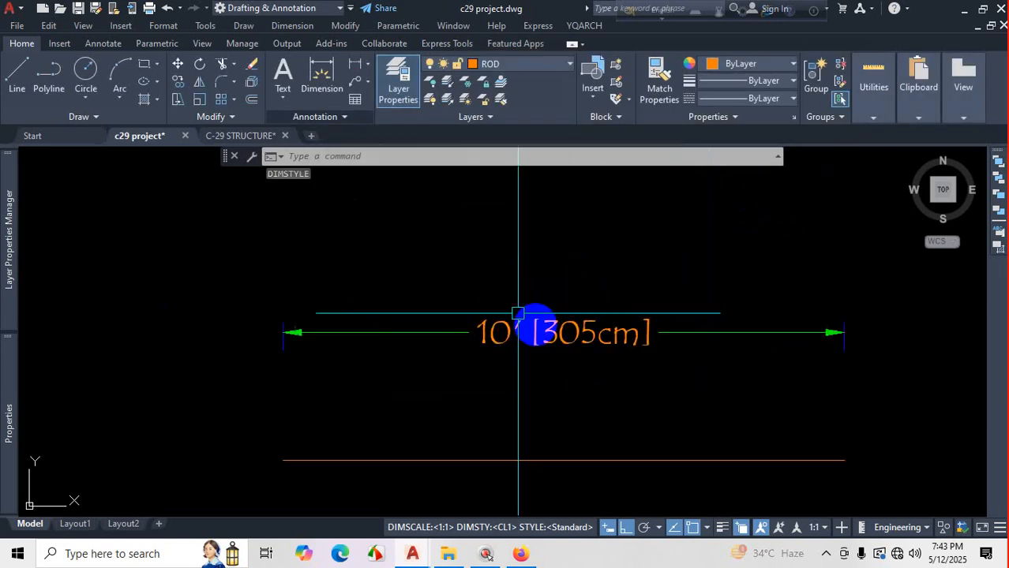
scroll(517, 327, "up", 2)
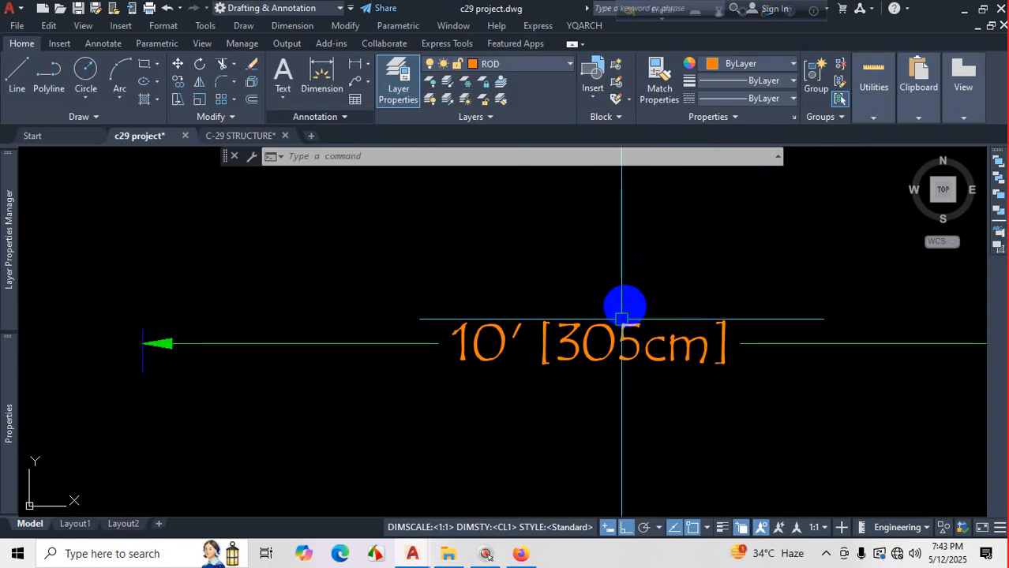
key("ctrl+1")
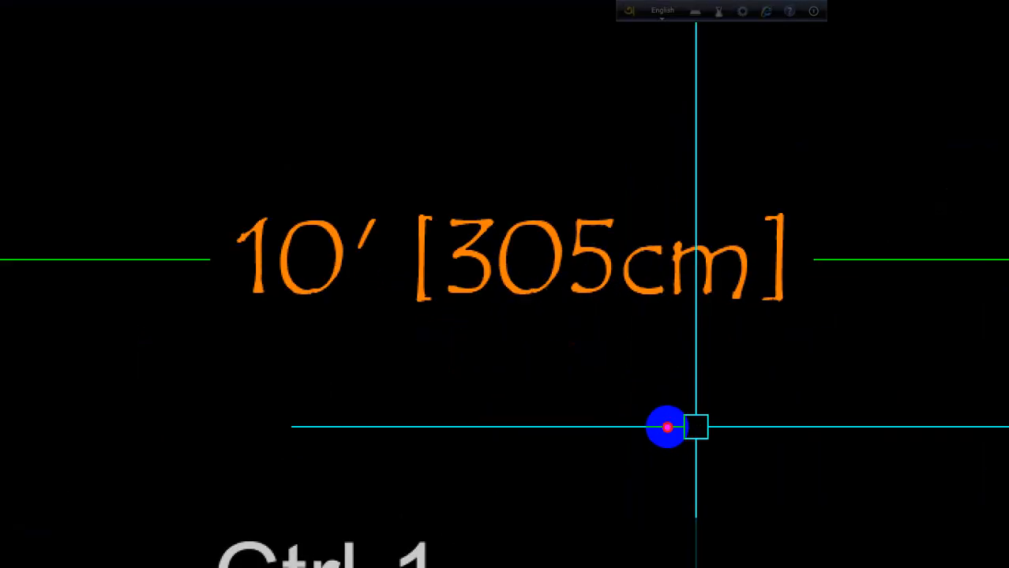
left_click_drag(582, 381, 689, 378)
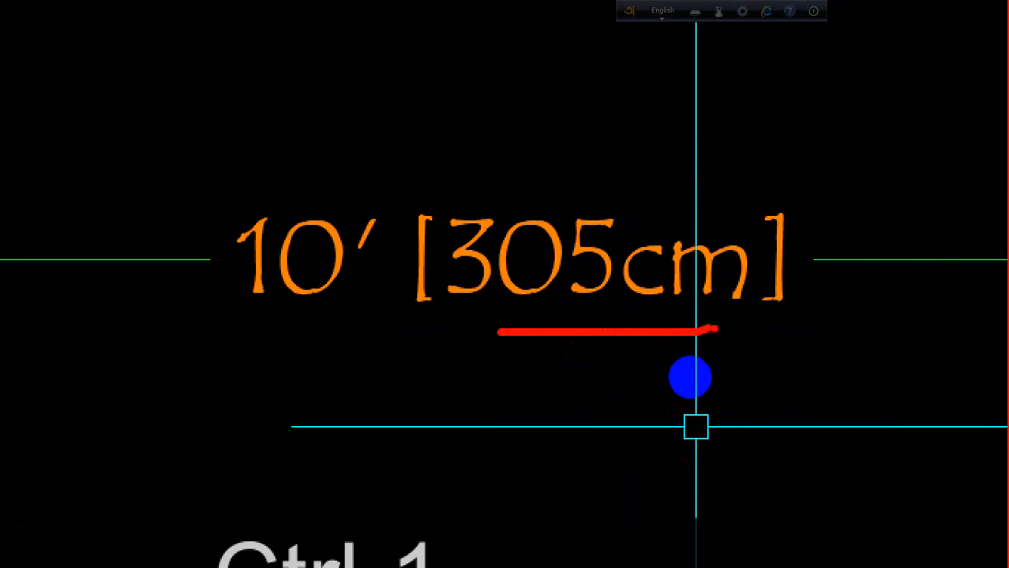
key("Escape")
Set the alternate units multiplier of dimension style CL1 to 0.0254 and apply the change to the drawing.
type("d")
key("Return")
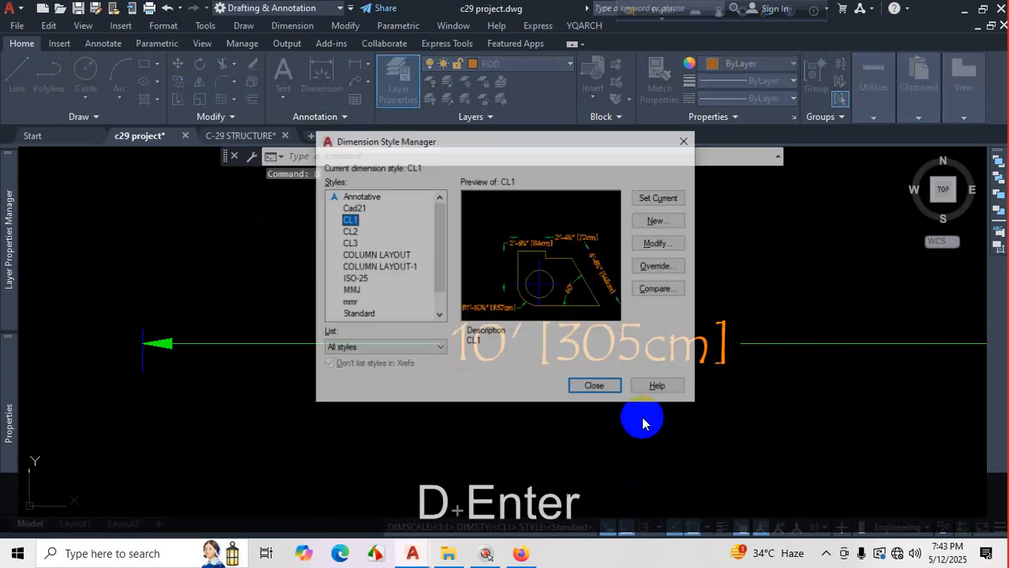
left_click(657, 244)
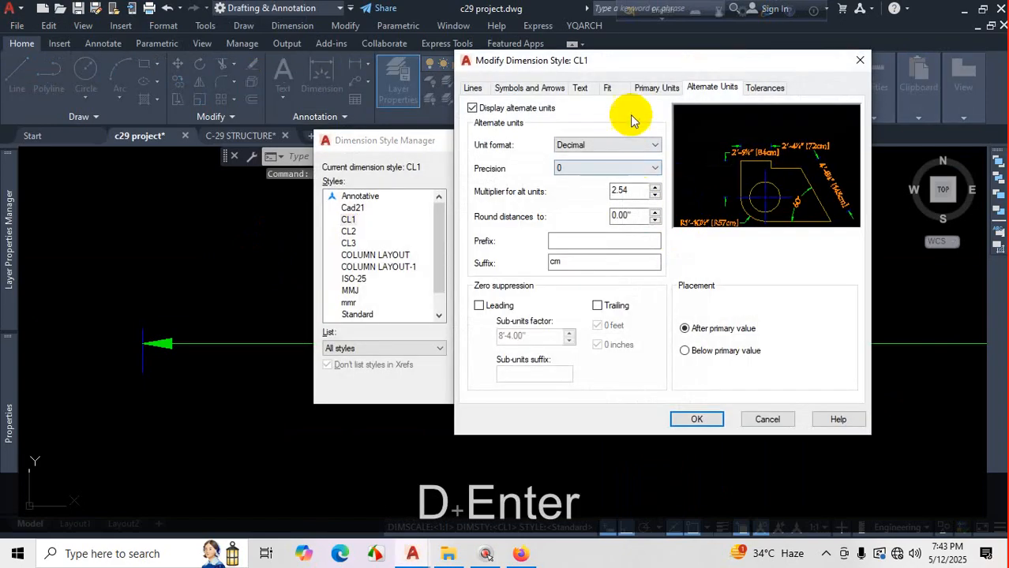
double_click(628, 190)
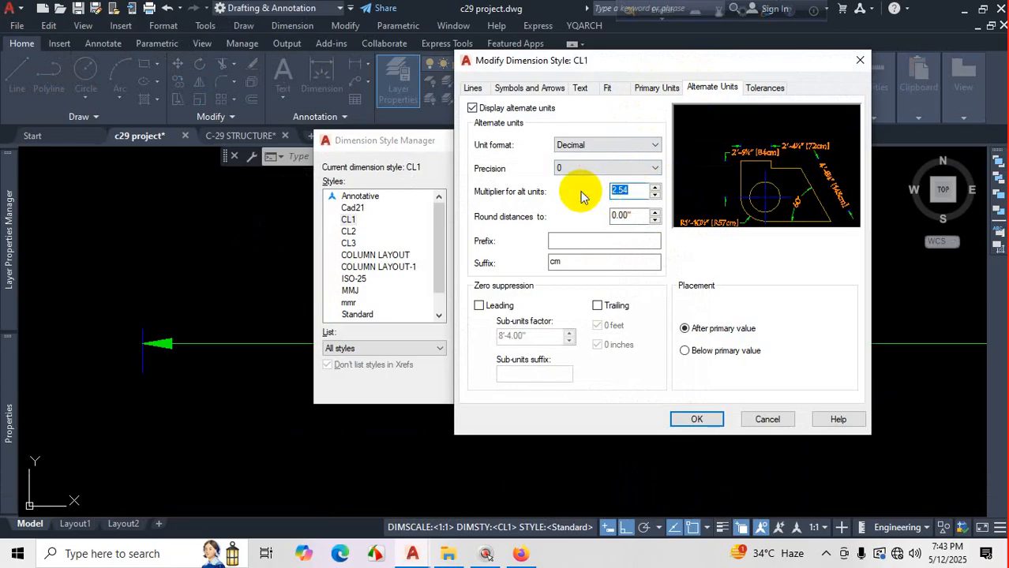
type(".")
type("0")
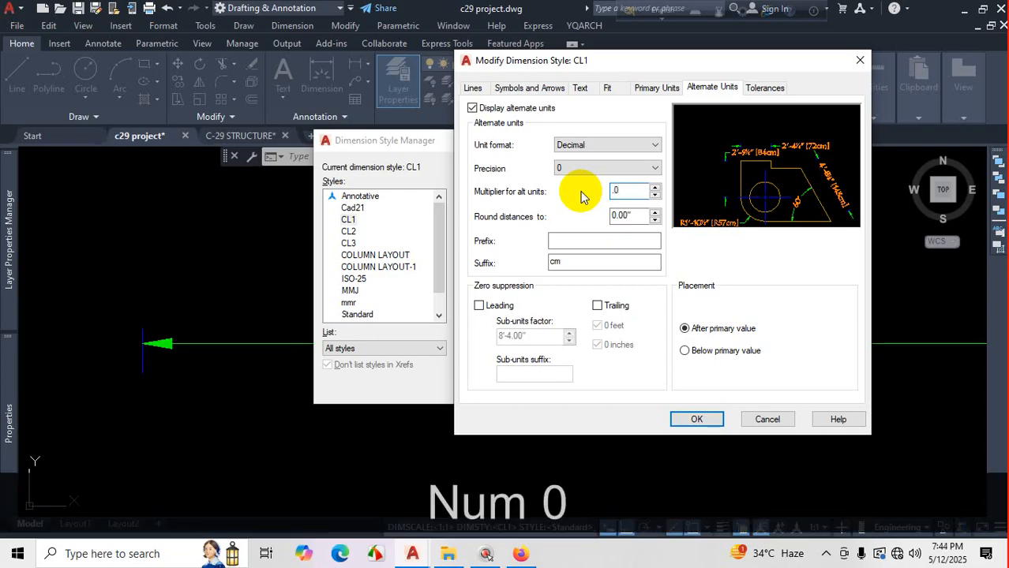
type("254")
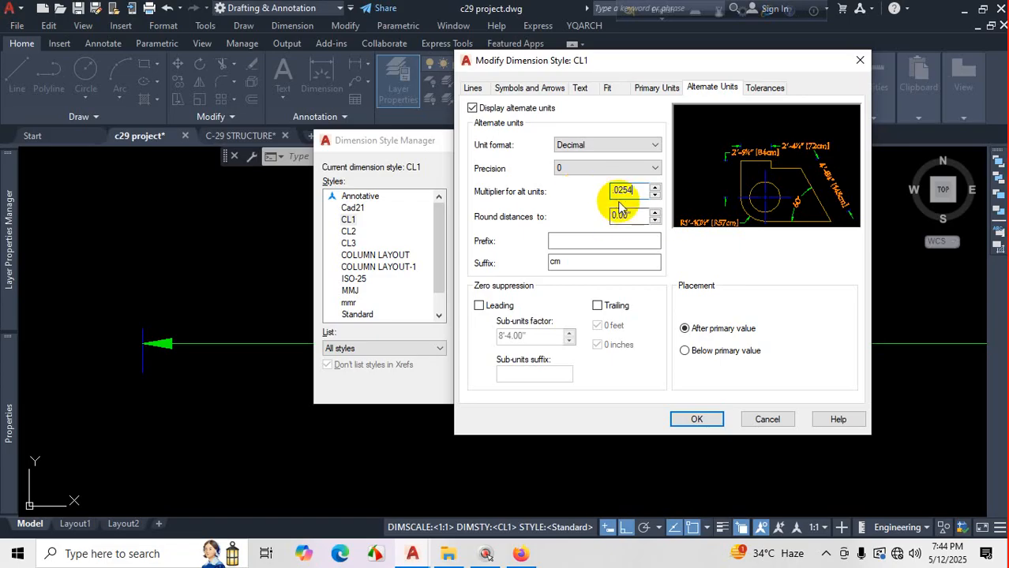
left_click(696, 421)
left_click(603, 391)
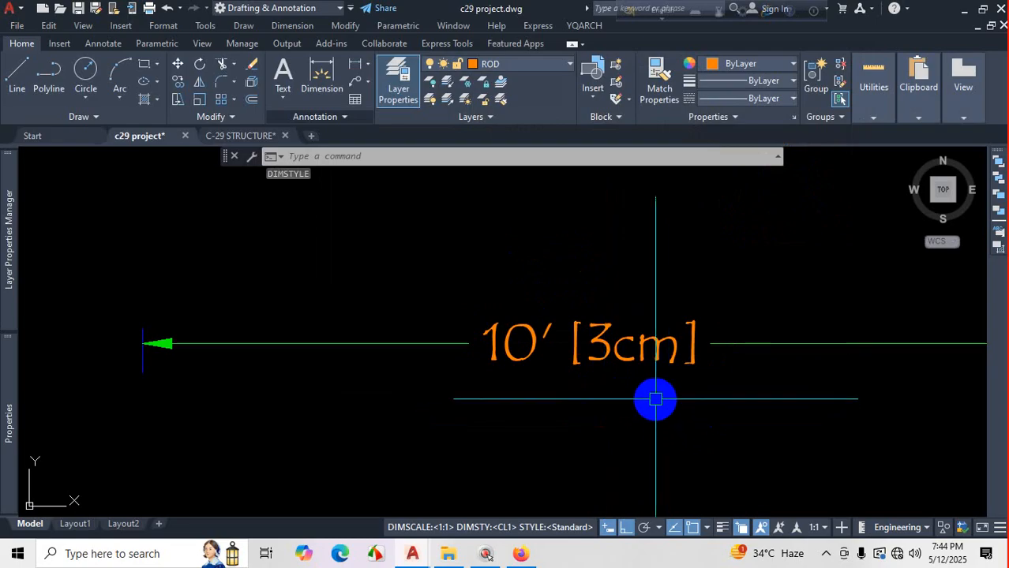
scroll(655, 397, "down", 4)
scroll(647, 388, "up", 4)
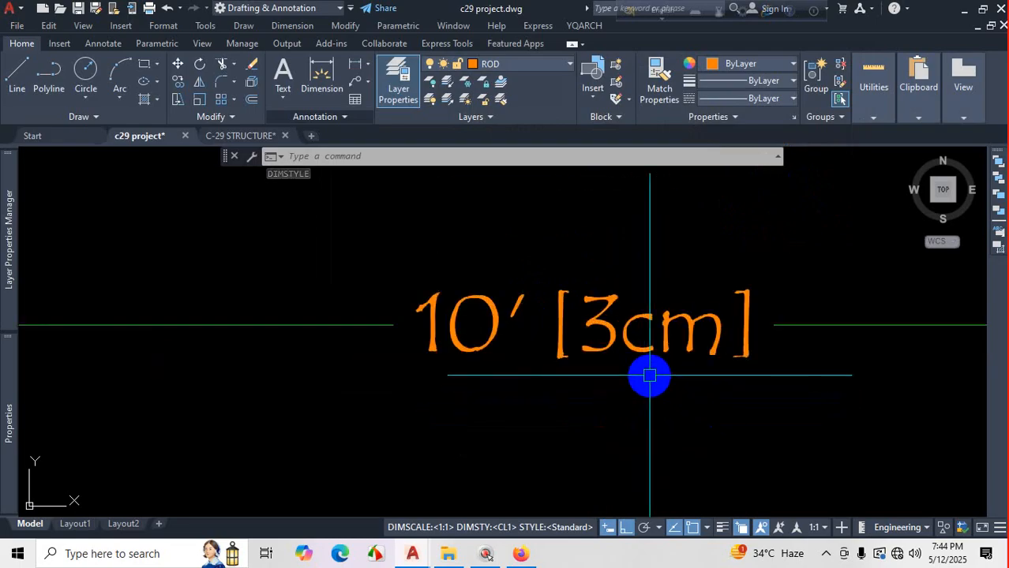
Reopen dimension style CL1 for modification and set the alternate units suffix to m.
type("D")
key("Return")
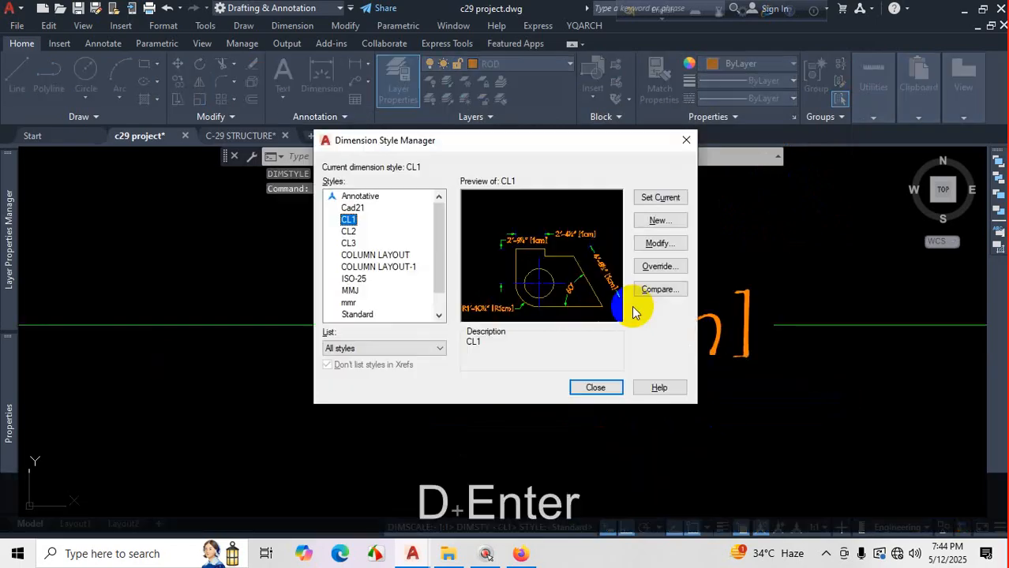
left_click(659, 243)
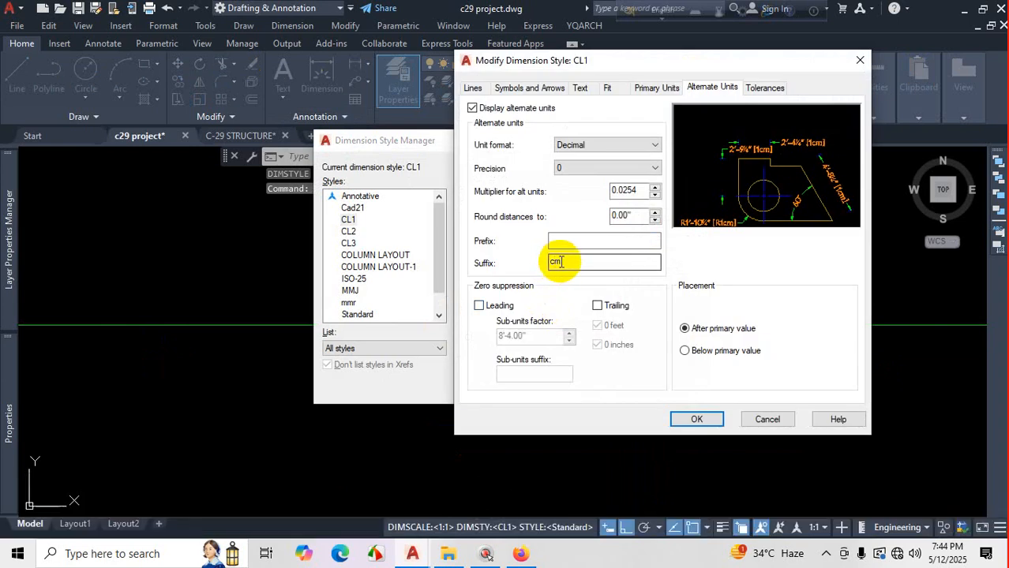
double_click(562, 263)
type("m")
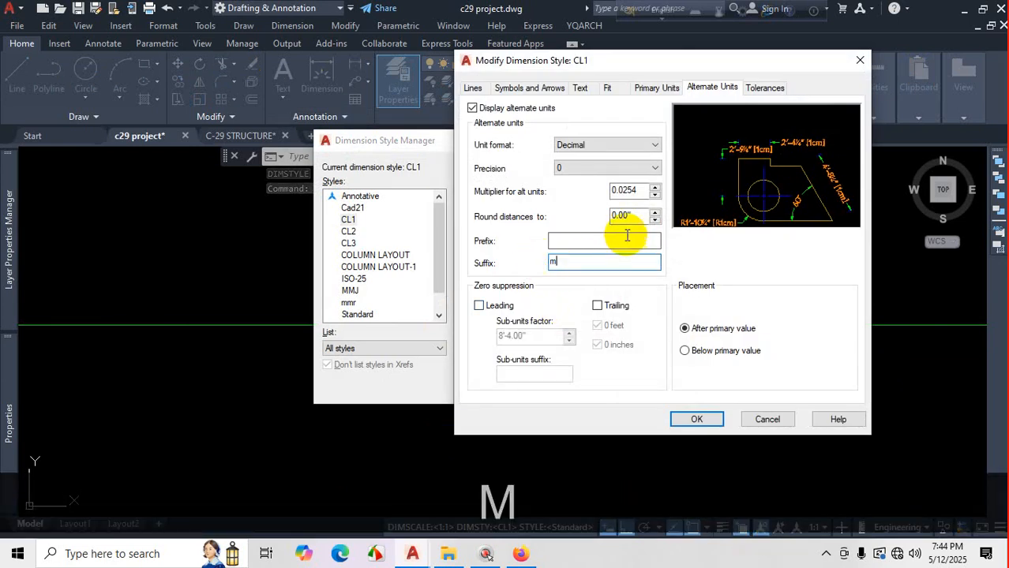
left_click(629, 239)
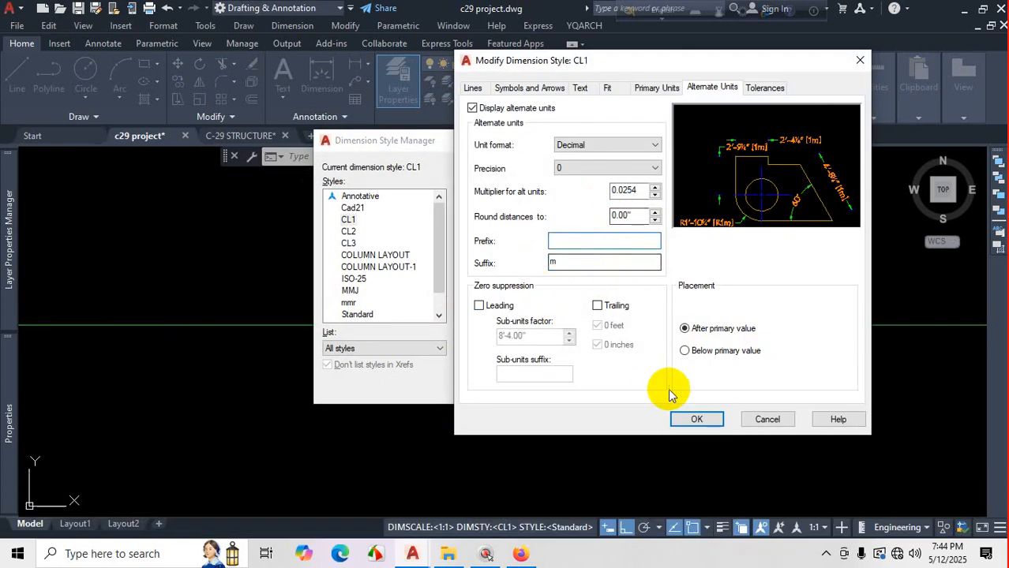
Magnify the alternate units settings and circle the precision value on screen.
key("ctrl+1")
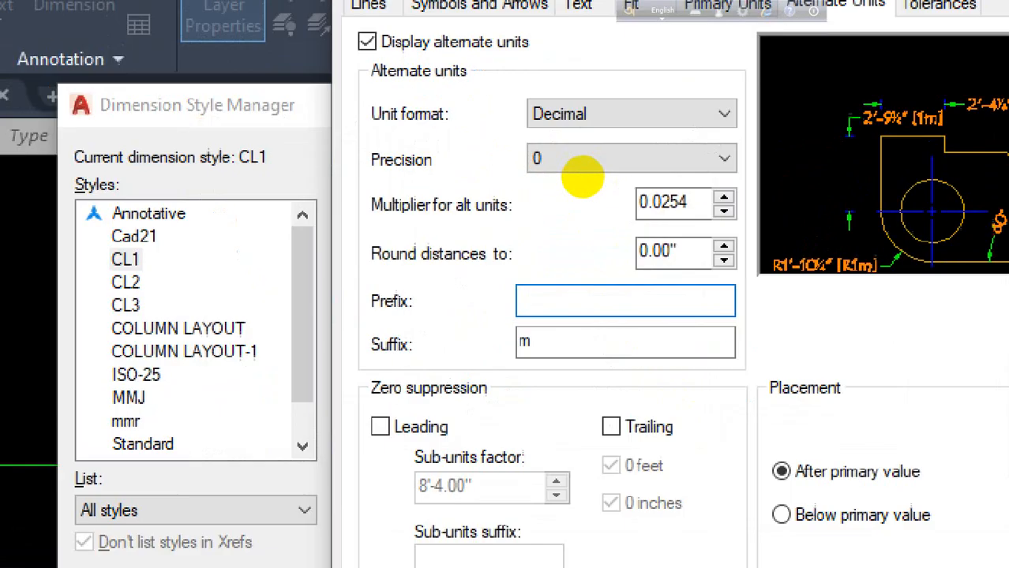
left_click(552, 156)
mouse_move(531, 134)
left_mouse_down()
mouse_move(518, 137)
mouse_move(550, 126)
left_mouse_up()
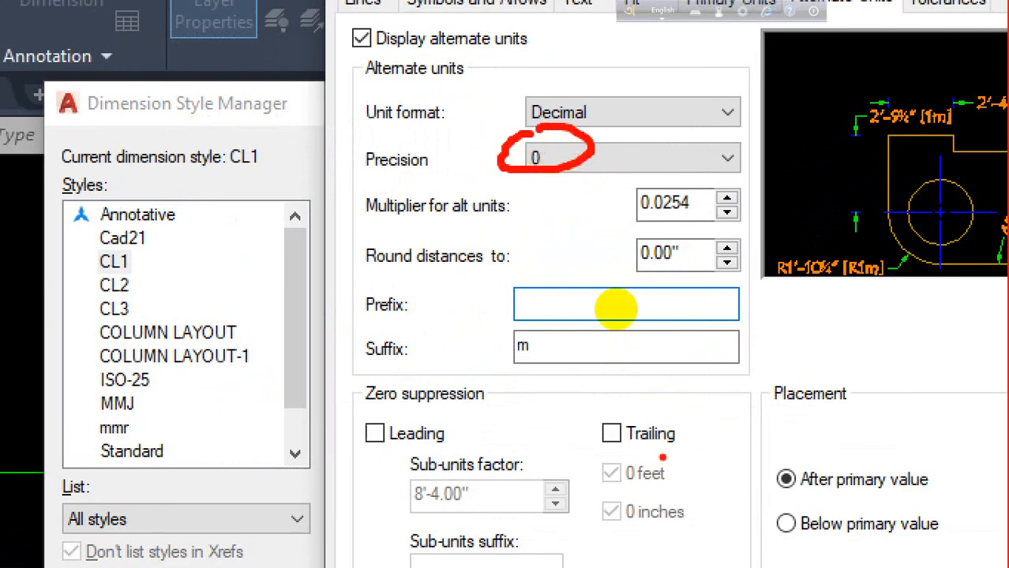
key("Escape")
Apply the modified dimension style CL1 and check the metre value on the 10' dimension.
left_click(696, 419)
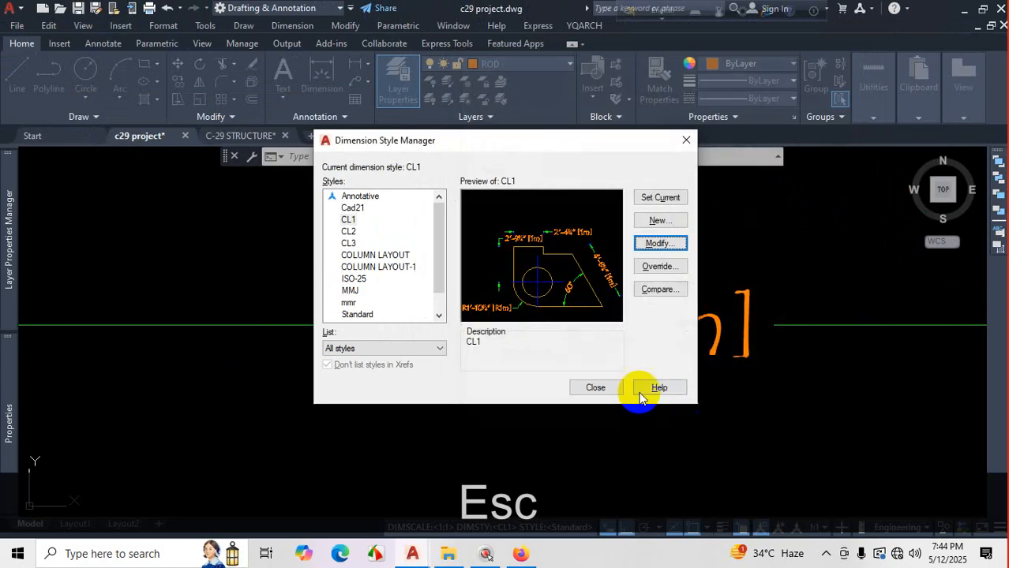
left_click(598, 387)
scroll(615, 375, "down", 2)
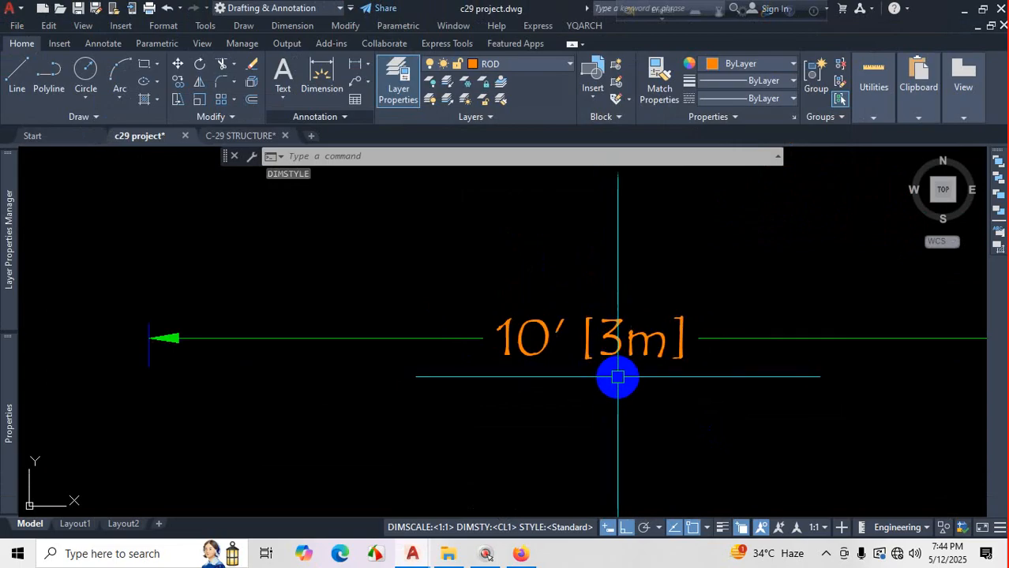
scroll(620, 379, "up", 2)
scroll(693, 360, "down", 2)
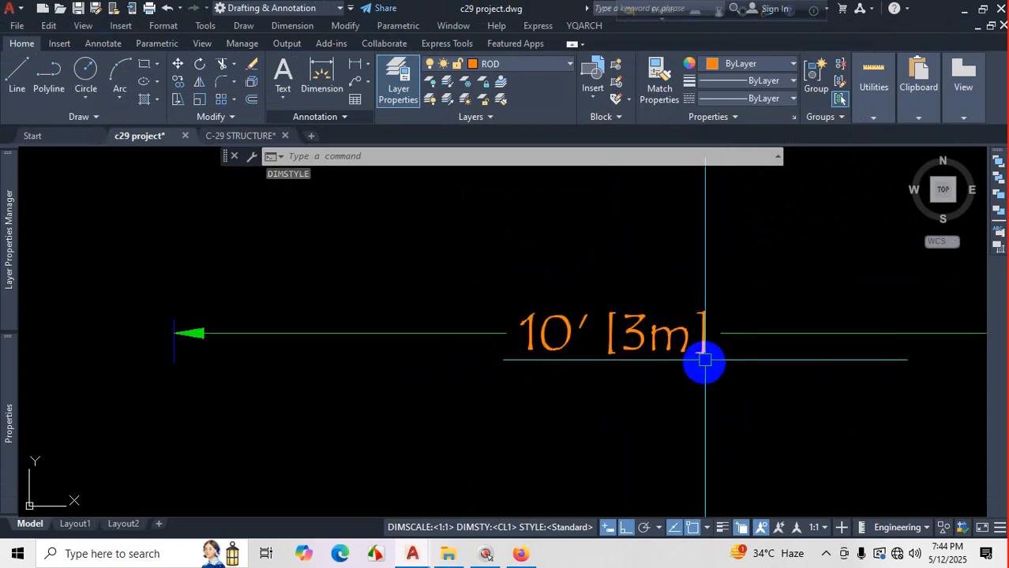
scroll(631, 269, "up", 2)
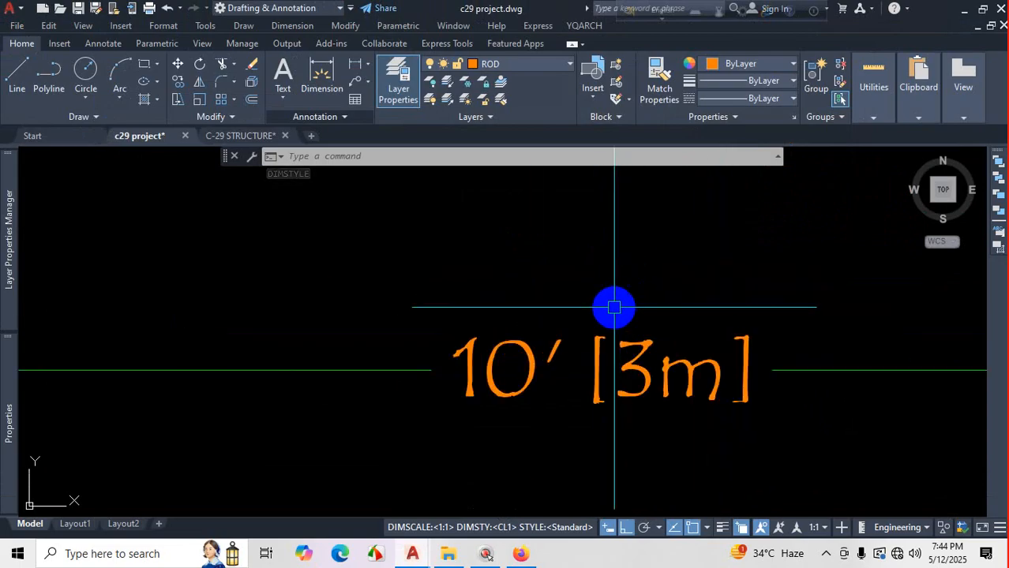
scroll(619, 285, "down", 2)
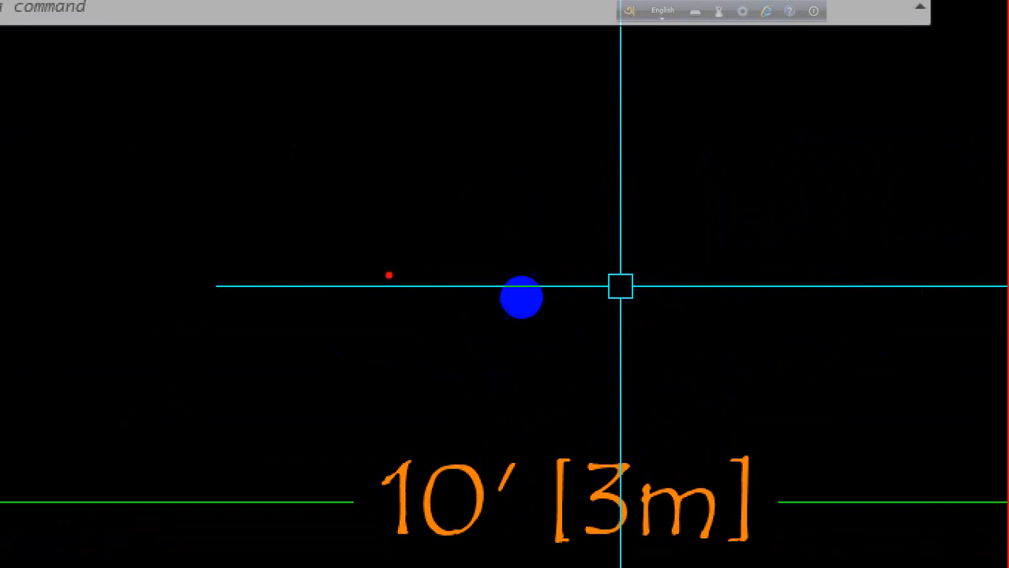
Handwrite the metre-to-feet conversion for 1 m above the 10' dimension and clear the notes.
left_click_drag(361, 207, 371, 291)
mouse_move(401, 245)
left_mouse_down()
mouse_move(426, 272)
mouse_move(502, 276)
left_mouse_up()
left_click_drag(582, 191, 605, 189)
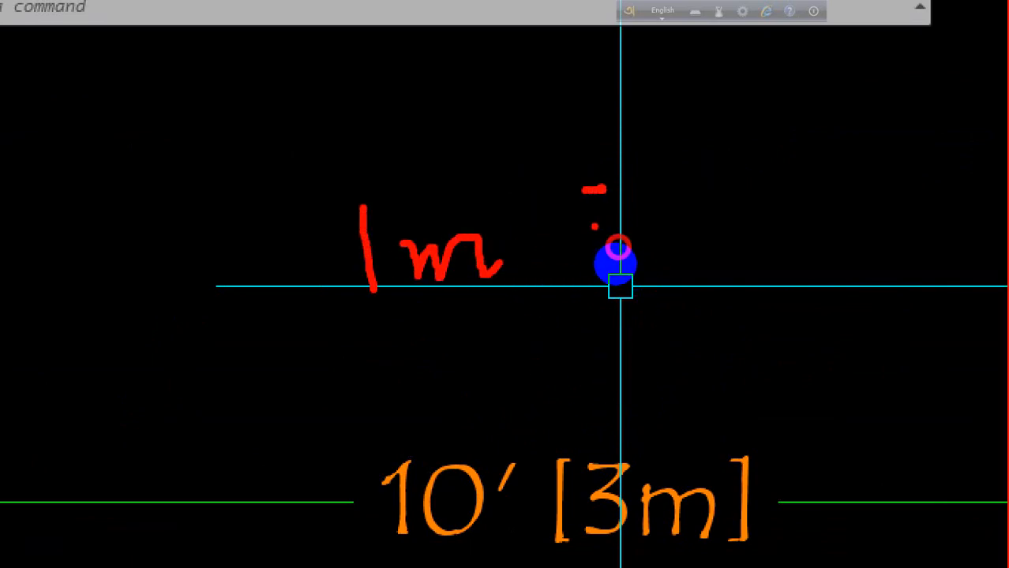
left_click_drag(592, 226, 633, 220)
mouse_move(673, 150)
left_mouse_down()
mouse_move(696, 168)
mouse_move(691, 213)
left_mouse_up()
left_click_drag(725, 157, 728, 167)
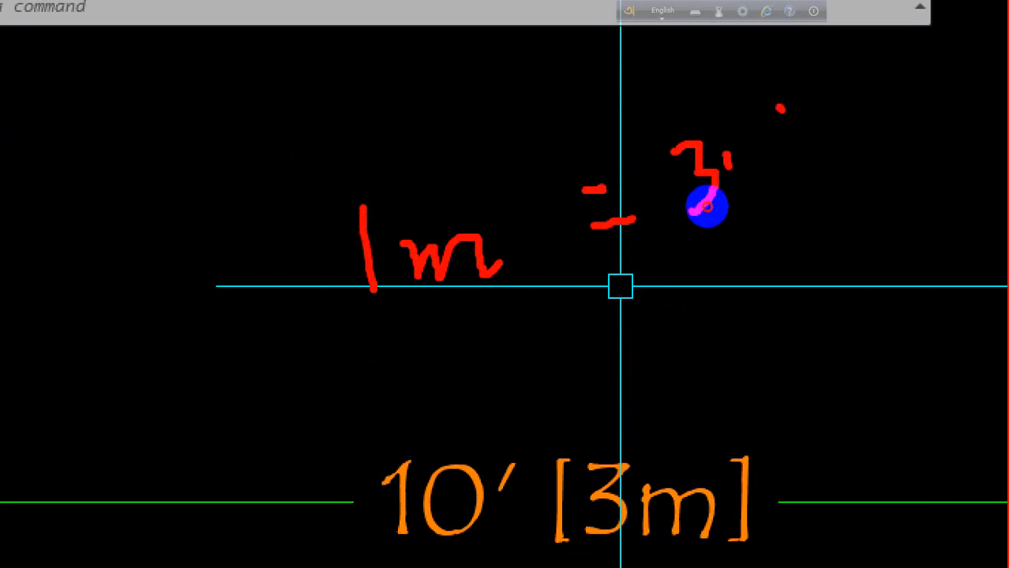
left_click_drag(780, 107, 846, 120)
left_click_drag(841, 111, 849, 158)
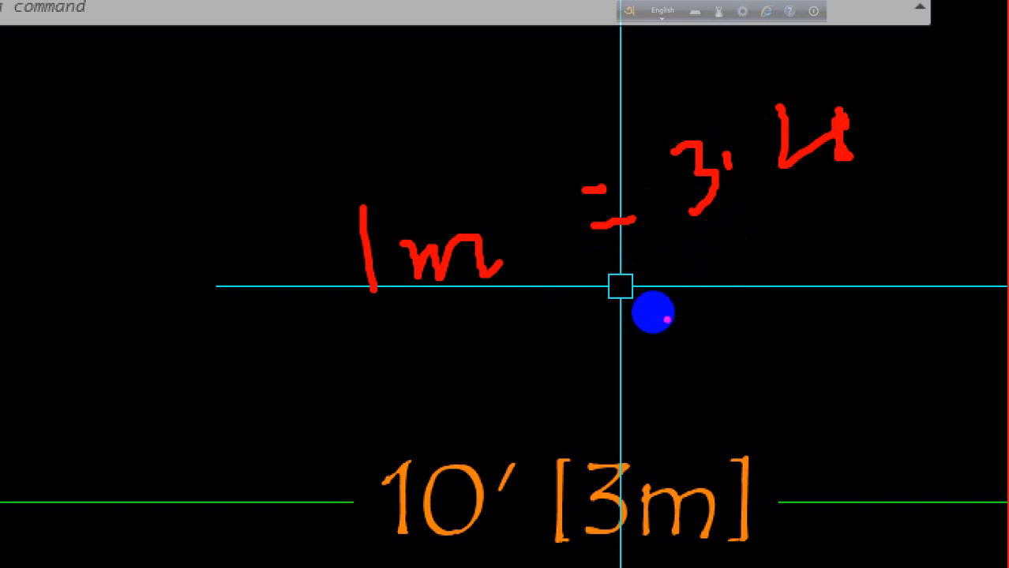
left_click_drag(653, 308, 693, 365)
left_click_drag(677, 310, 701, 311)
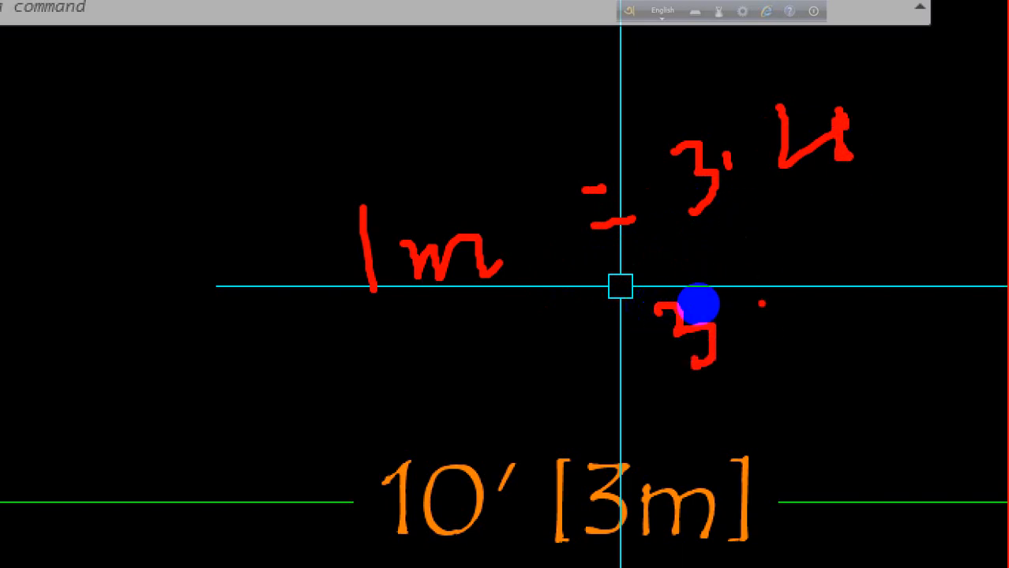
left_click(740, 307)
left_click_drag(768, 264, 813, 291)
left_click_drag(854, 226, 843, 273)
left_click_drag(834, 239, 860, 253)
left_click_drag(897, 196, 907, 266)
left_click_drag(884, 350, 939, 315)
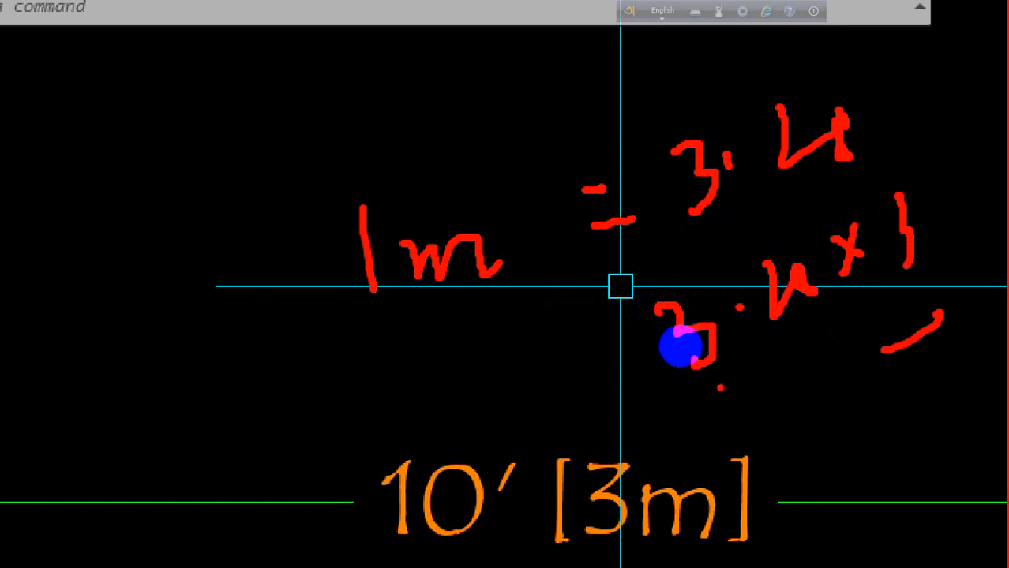
key("Escape")
Examine the alternate metre values of the 10'-0½" and 50' dimensions.
scroll(552, 379, "down", 5)
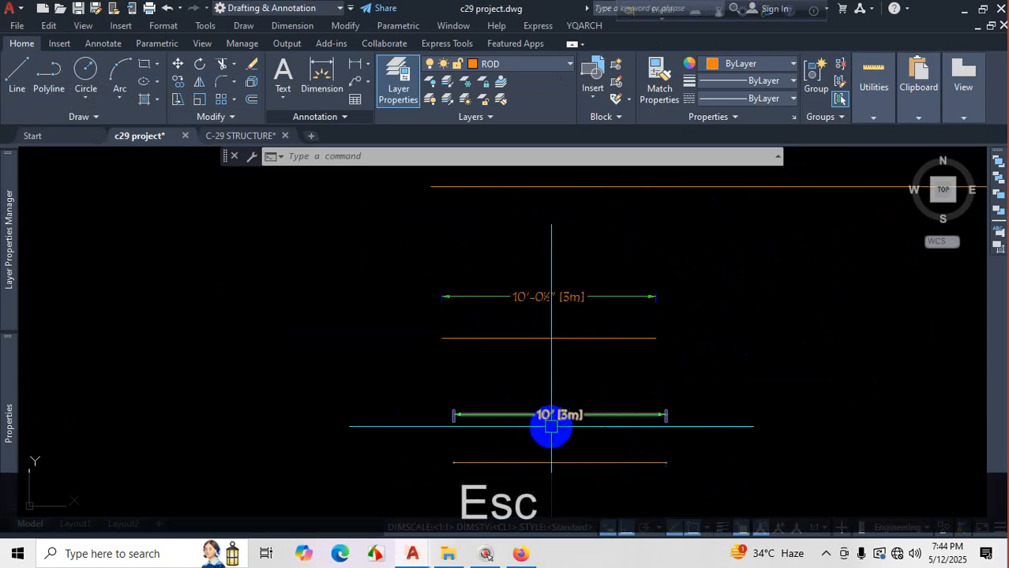
scroll(570, 380, "up", 6)
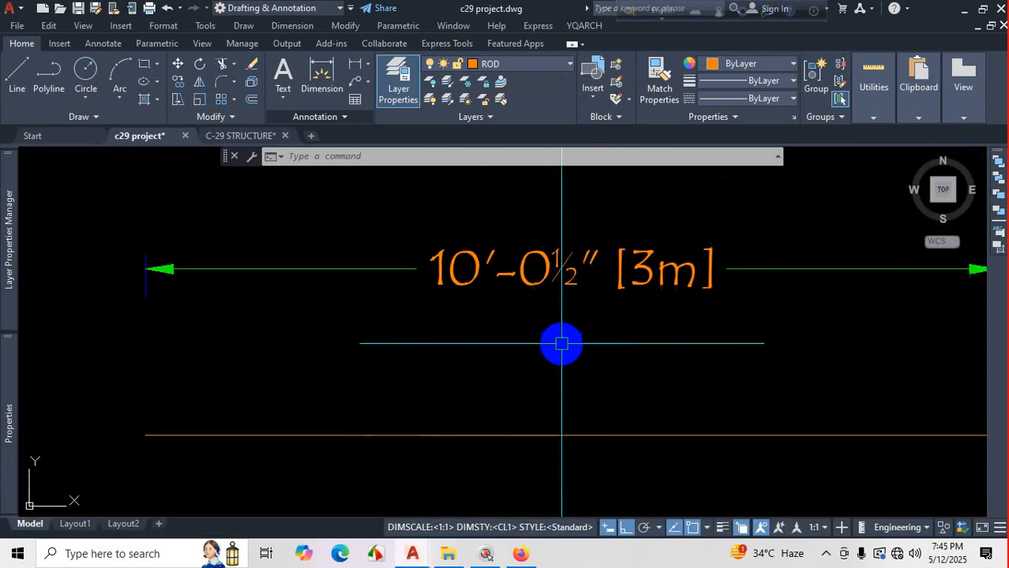
scroll(561, 345, "down", 10)
scroll(572, 406, "up", 8)
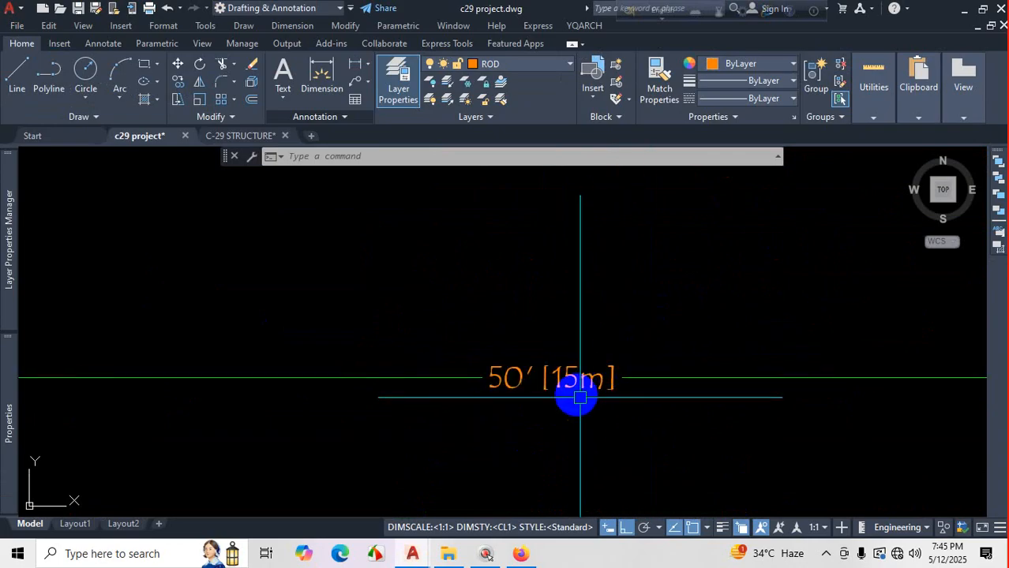
scroll(592, 375, "down", 4)
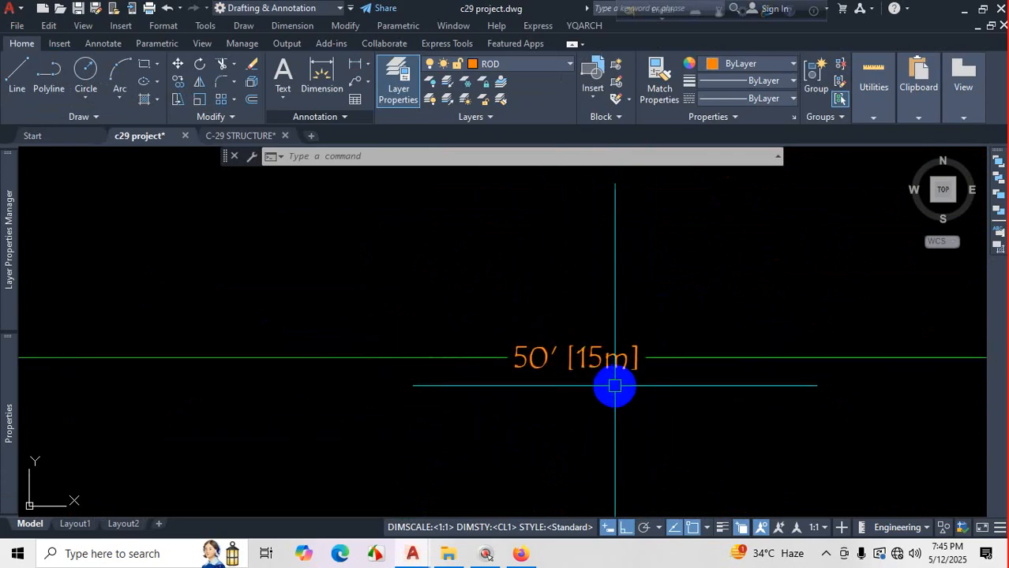
scroll(632, 363, "up", 4)
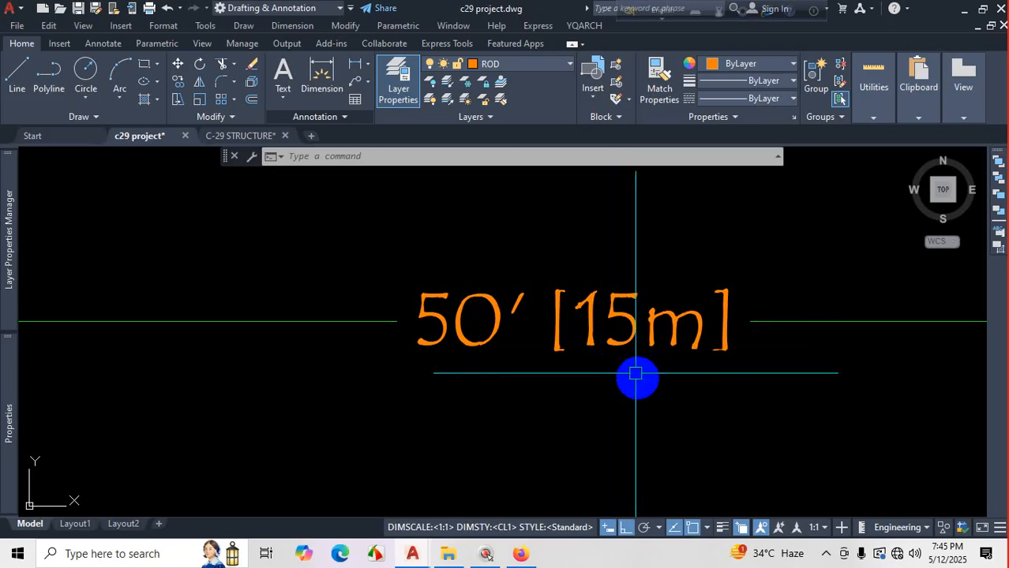
Open dimension style CL1 for modification, magnify its alternate units settings and circle the precision value.
type("d")
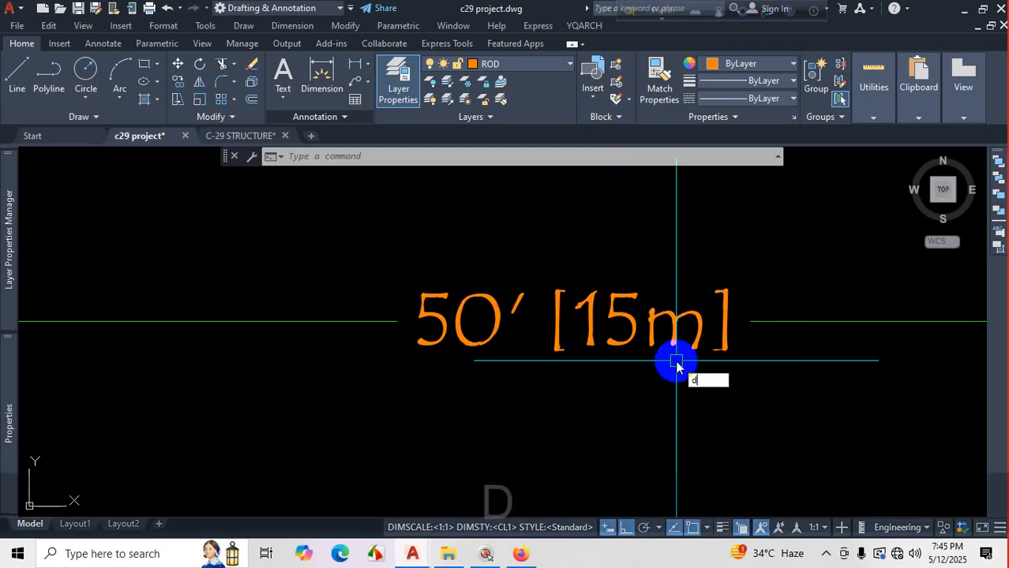
key("Return")
left_click(660, 244)
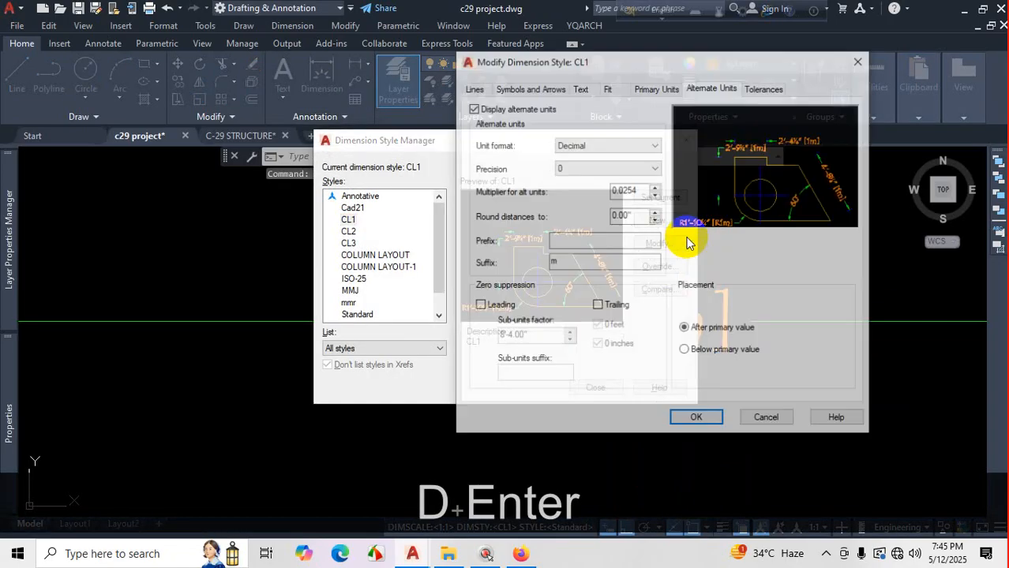
left_click(563, 169)
key("ctrl+1")
left_click(571, 168)
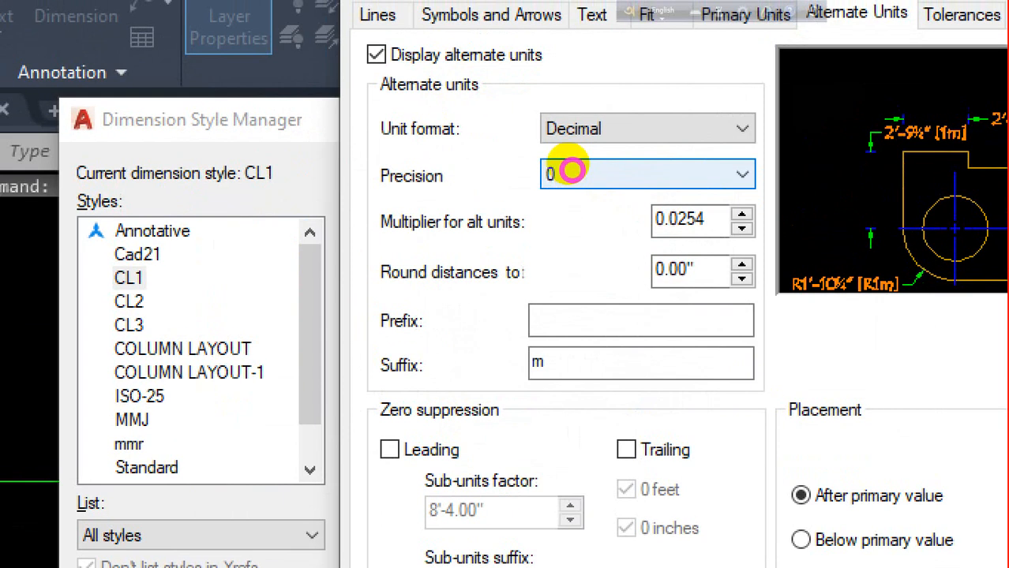
mouse_move(568, 155)
left_mouse_down()
mouse_move(567, 182)
mouse_move(579, 154)
left_mouse_up()
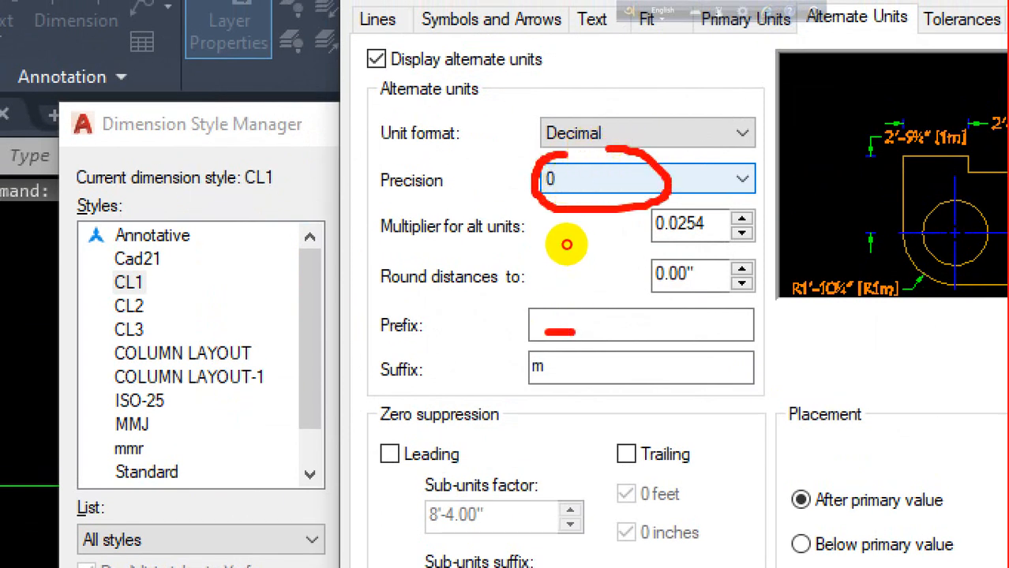
left_click_drag(555, 298, 514, 338)
key("Escape")
Set the alternate units precision of dimension style CL1 to 0.00 and accept the change.
left_click(614, 180)
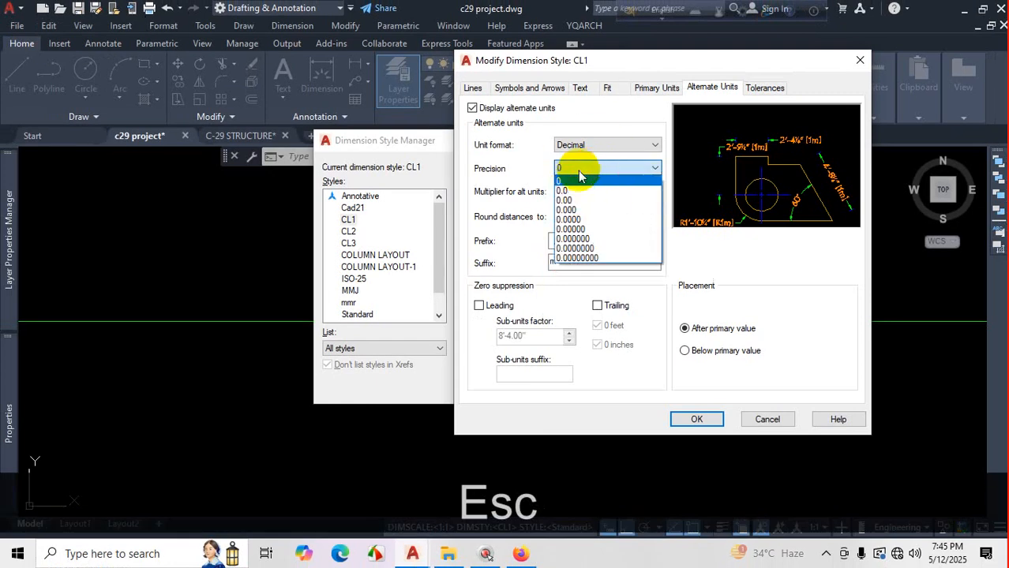
left_click(567, 201)
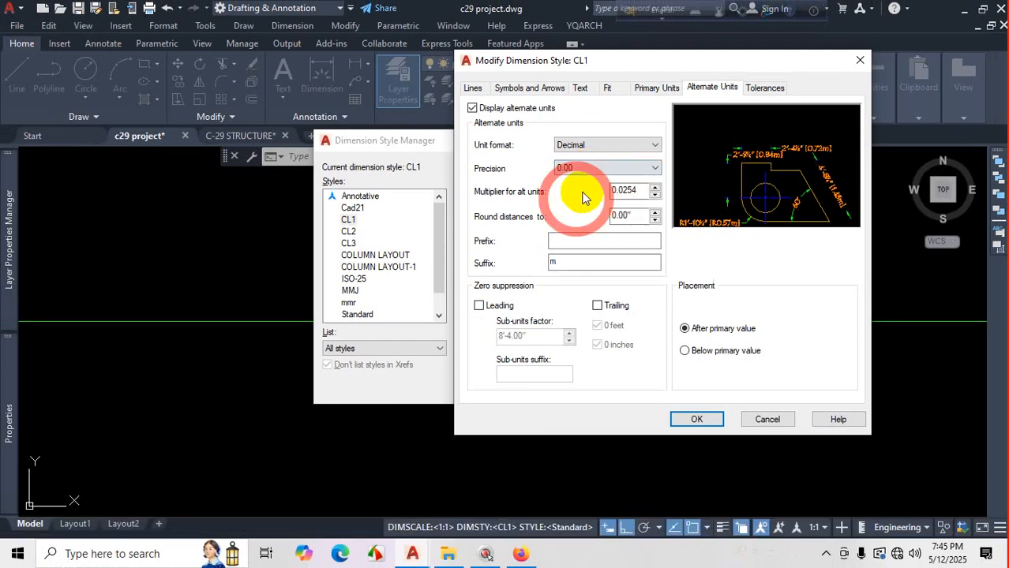
left_click(696, 419)
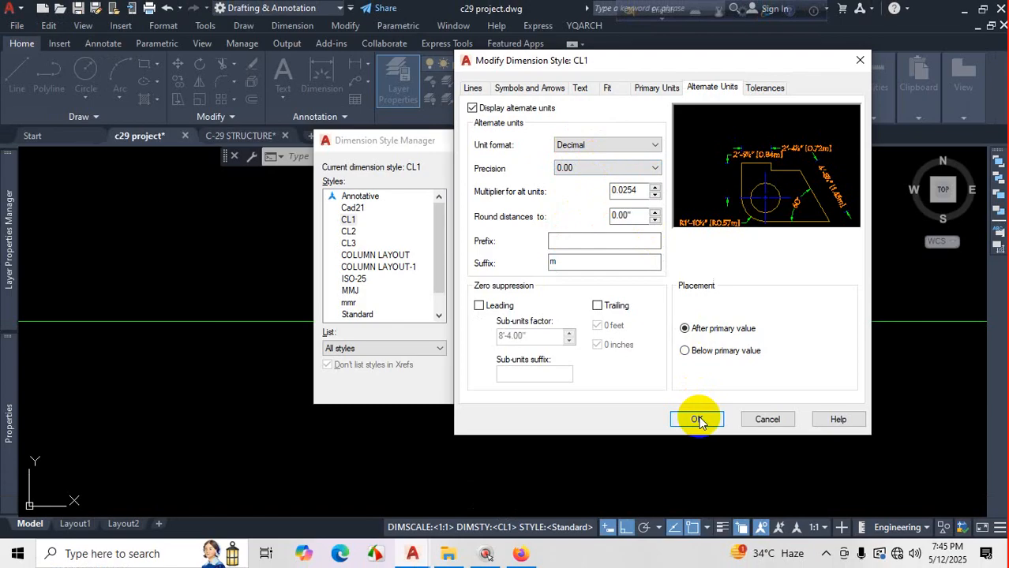
left_click(697, 419)
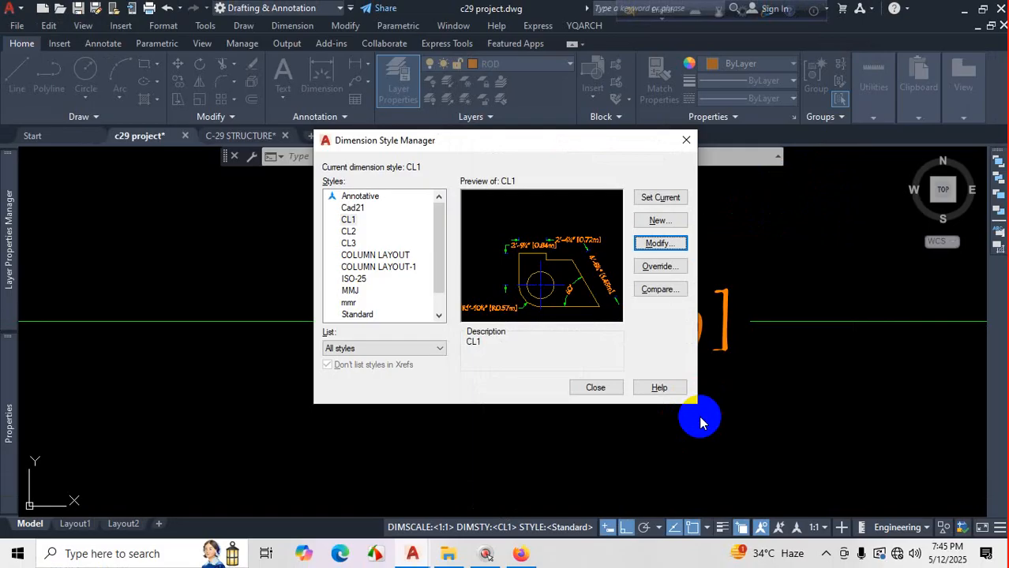
Magnify the screen and handwrite a unit conversion note in the empty drawing area beside the Dimension Style Manager.
key("ctrl+1")
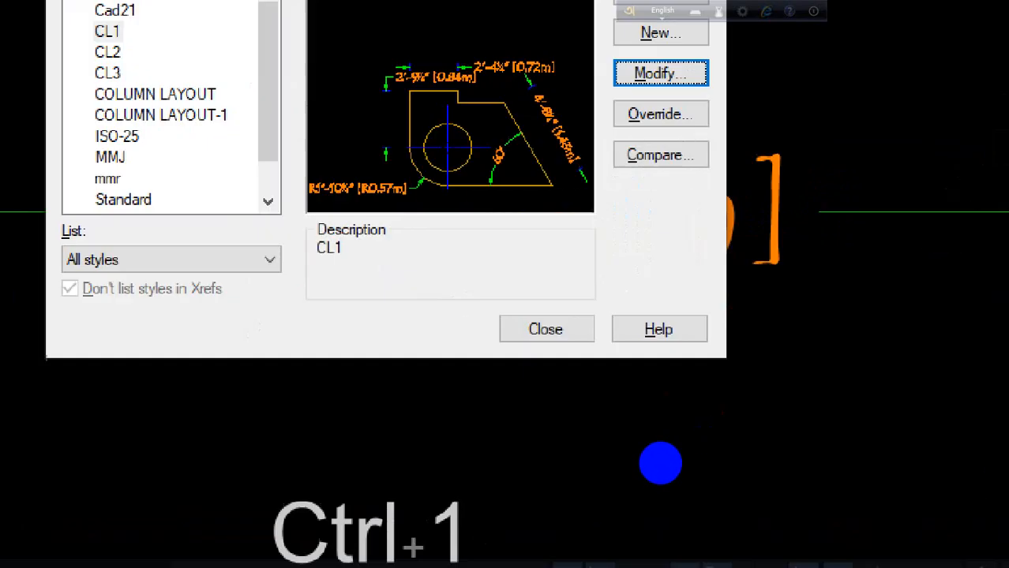
left_click(770, 382)
mouse_move(735, 176)
left_mouse_down()
mouse_move(746, 254)
mouse_move(752, 241)
left_mouse_up()
left_click_drag(808, 112, 793, 145)
left_click_drag(818, 180, 870, 140)
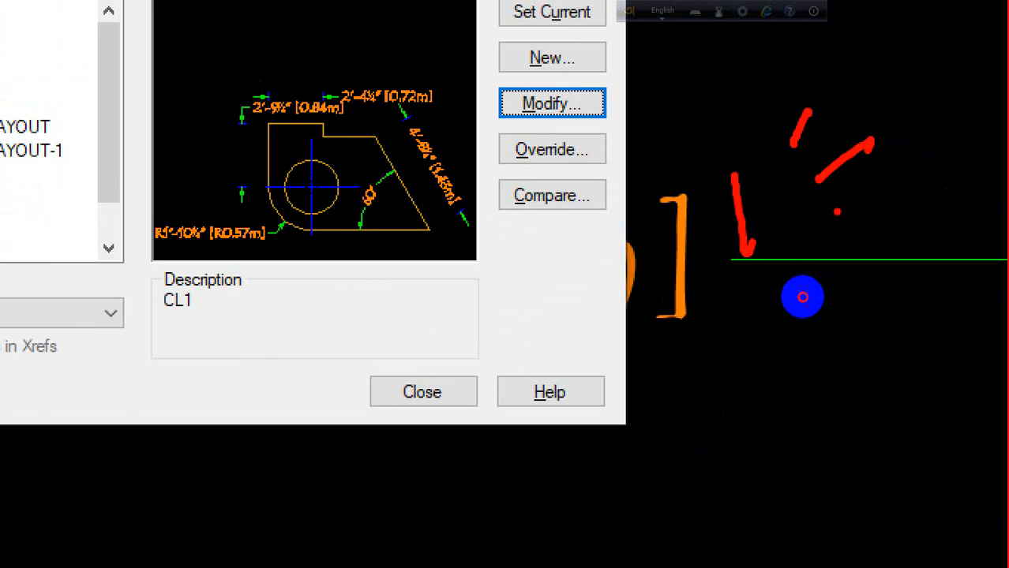
left_click_drag(836, 211, 898, 186)
left_click_drag(895, 135, 955, 199)
left_click_drag(955, 151, 955, 131)
mouse_move(960, 97)
left_mouse_down()
mouse_move(982, 132)
mouse_move(969, 126)
left_mouse_up()
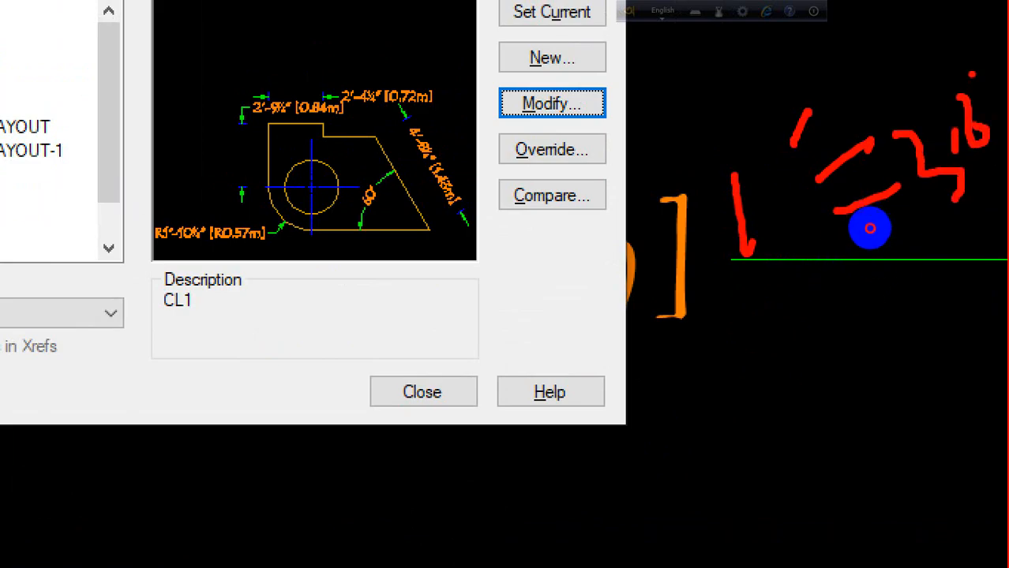
left_click_drag(971, 75, 995, 102)
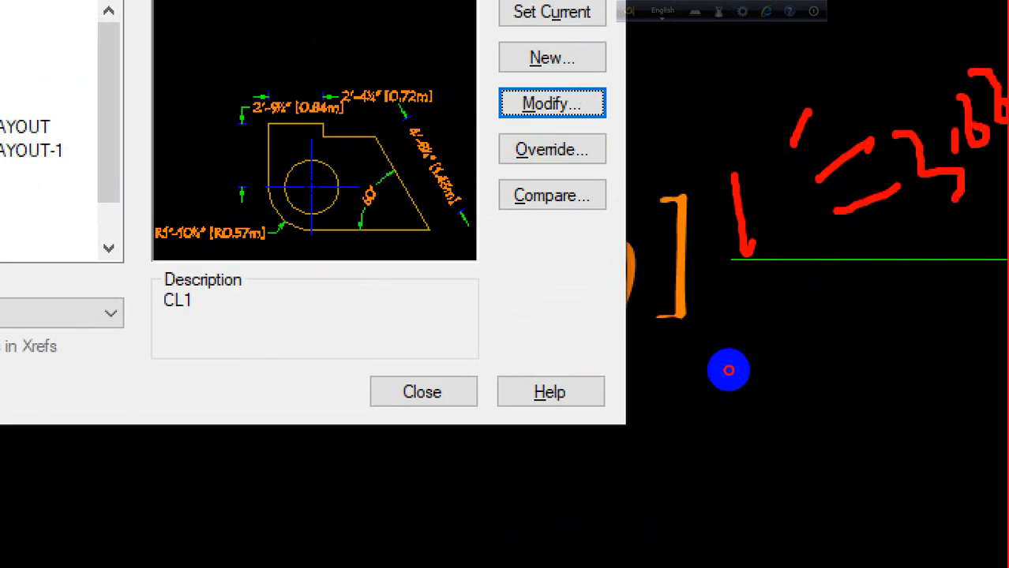
Handwrite 1.5 m and 1 m below the conversion note, mark up the decimal values and clear the notes.
left_click_drag(686, 356, 717, 462)
left_click(725, 406)
mouse_move(742, 345)
left_mouse_down()
mouse_move(776, 381)
mouse_move(754, 401)
mouse_move(803, 322)
left_mouse_up()
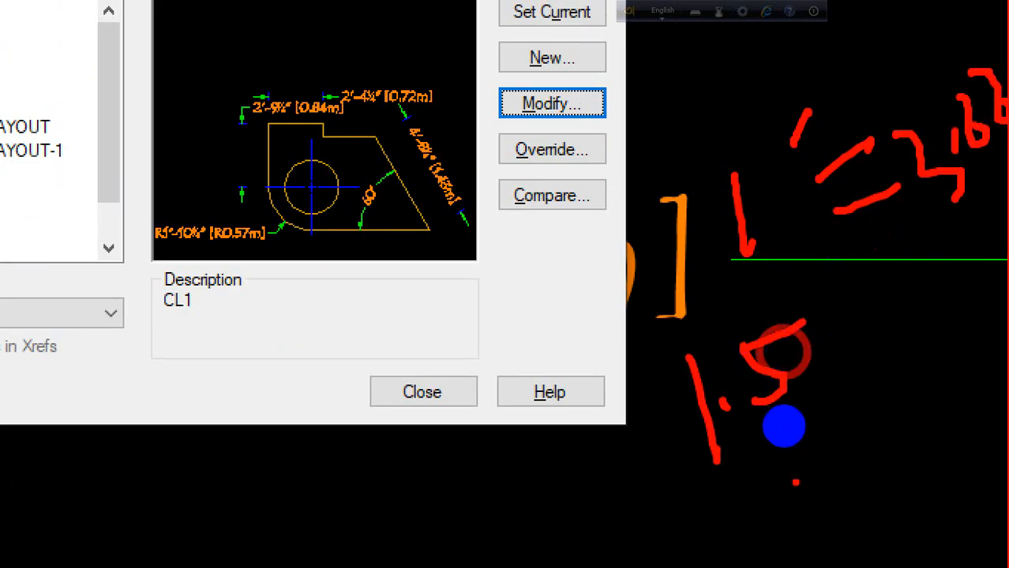
left_click_drag(779, 452, 786, 507)
mouse_move(816, 396)
left_mouse_down()
mouse_move(815, 456)
mouse_move(855, 441)
left_mouse_up()
left_click(831, 406)
left_click_drag(832, 406, 837, 390)
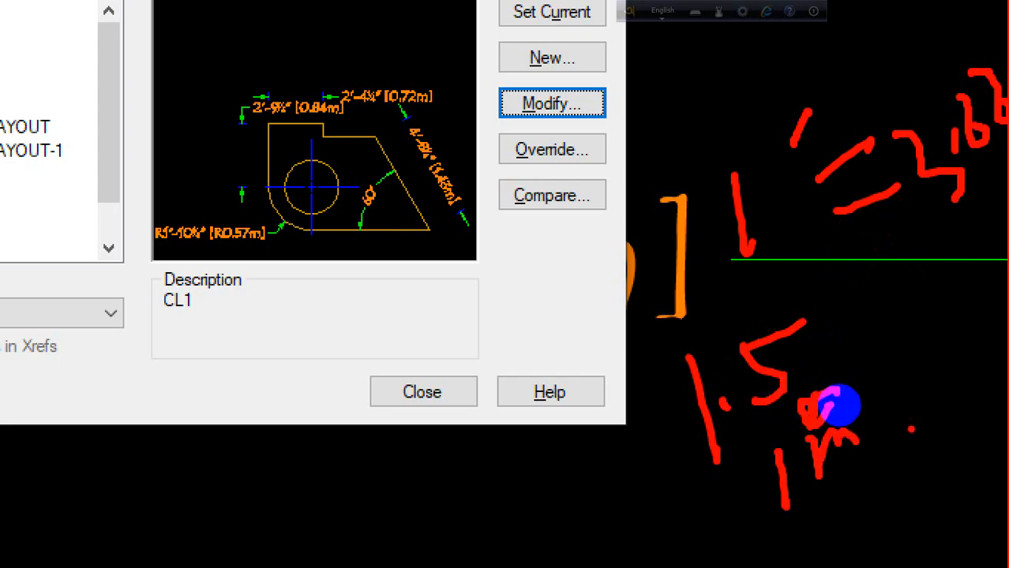
left_click_drag(827, 344, 895, 353)
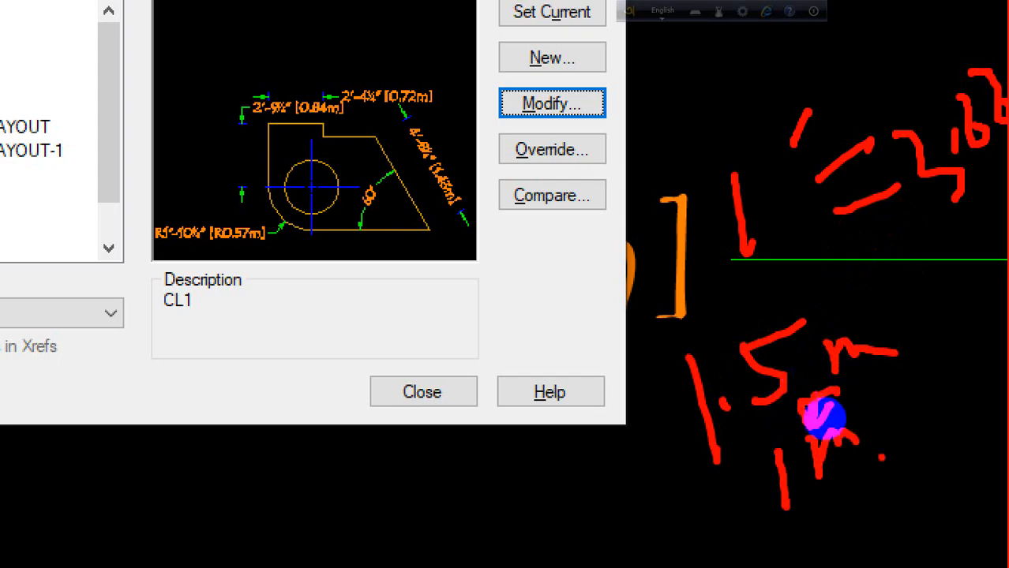
left_click_drag(725, 414, 769, 386)
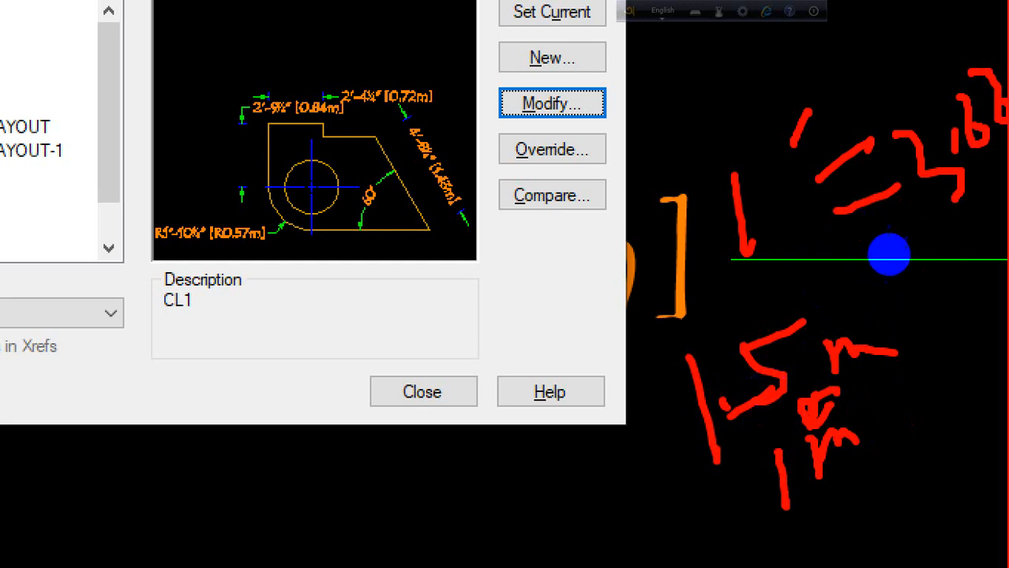
left_click_drag(1004, 79, 957, 240)
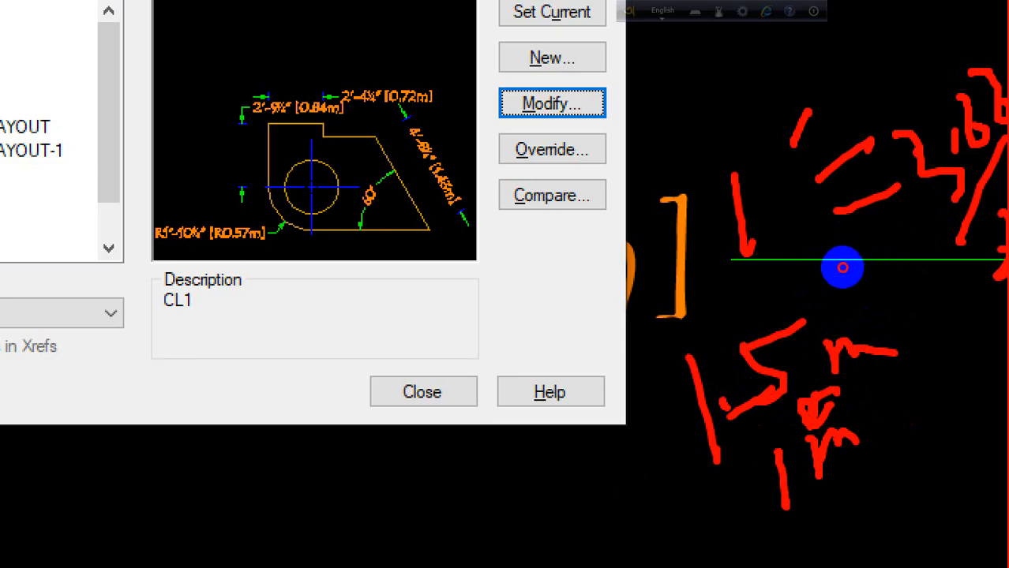
left_click_drag(917, 148, 948, 113)
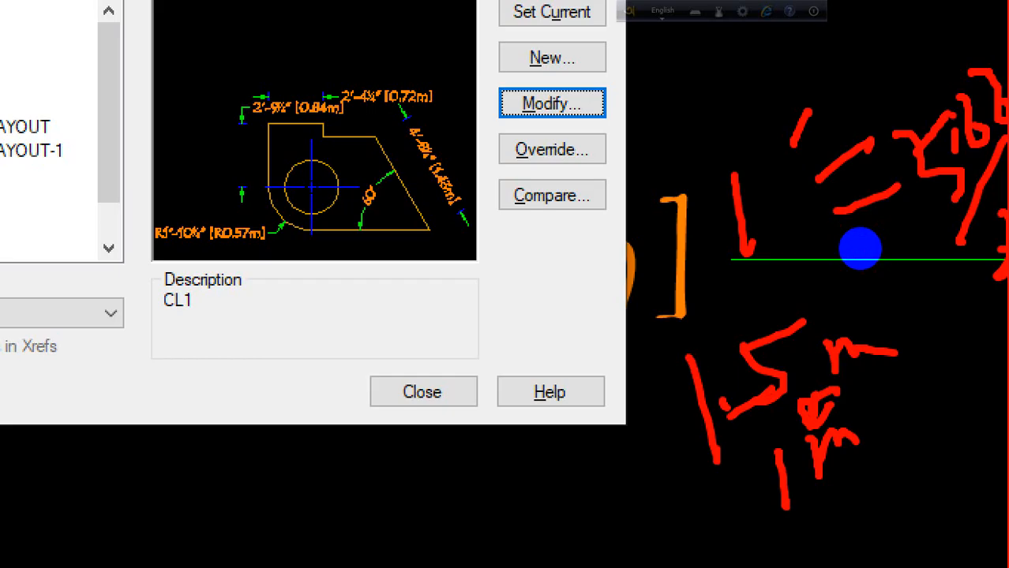
key("Escape")
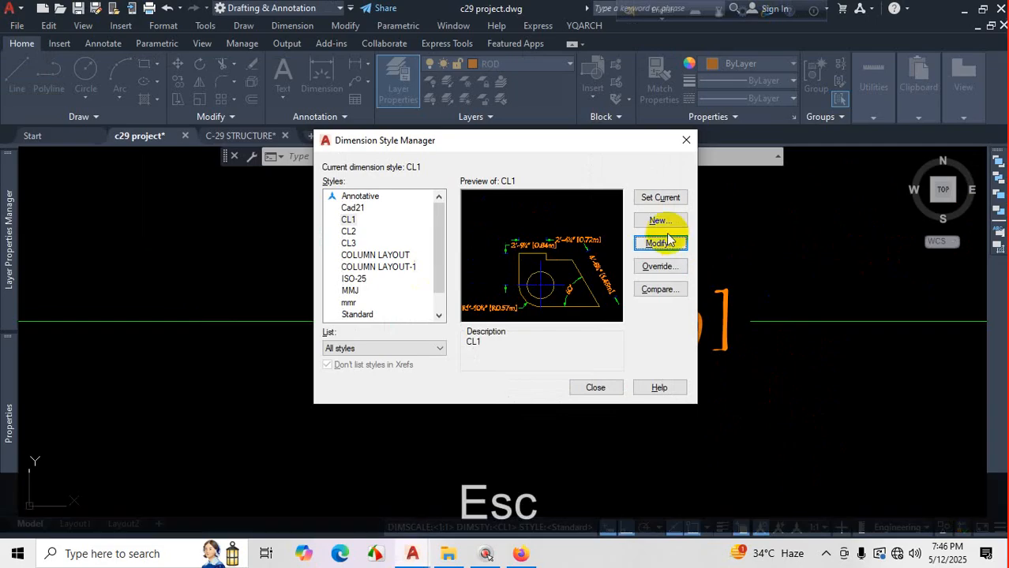
Reopen dimension style CL1 for modification and set its primary unit format to Decimal.
left_click(669, 243)
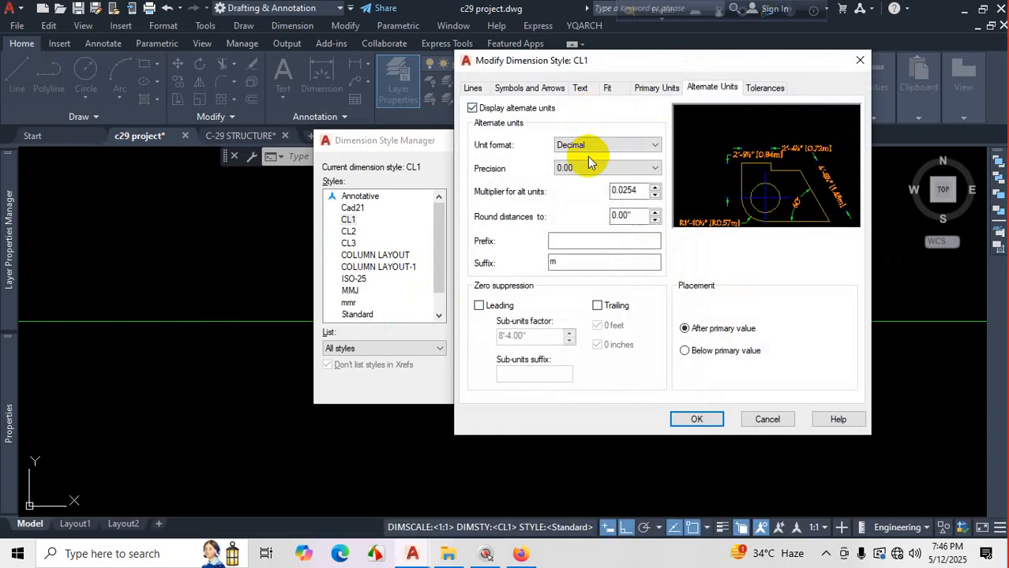
key("ctrl")
scroll(588, 162, "up", 3, "ctrl")
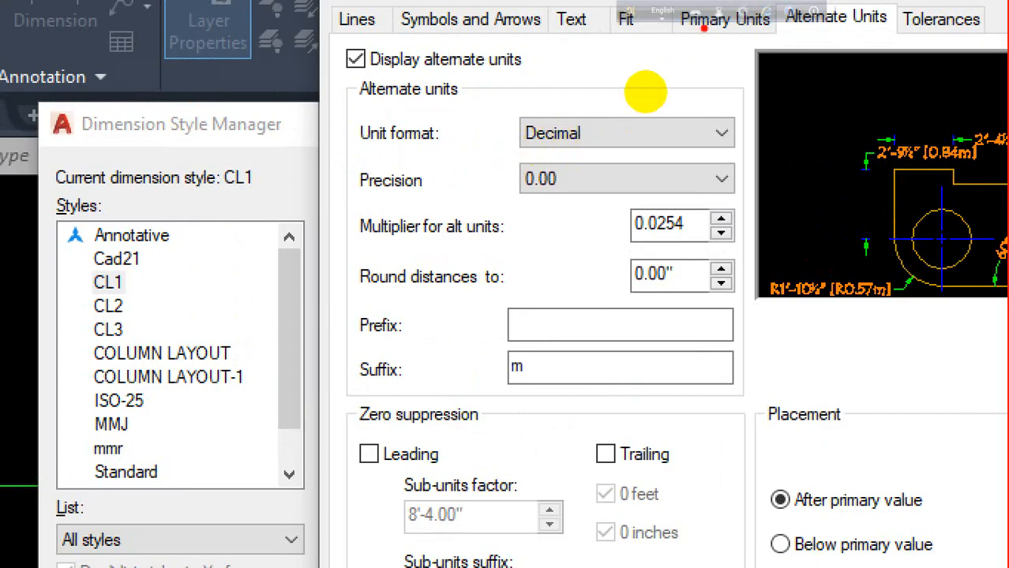
key("ctrl+1")
key("Escape")
left_click(657, 87)
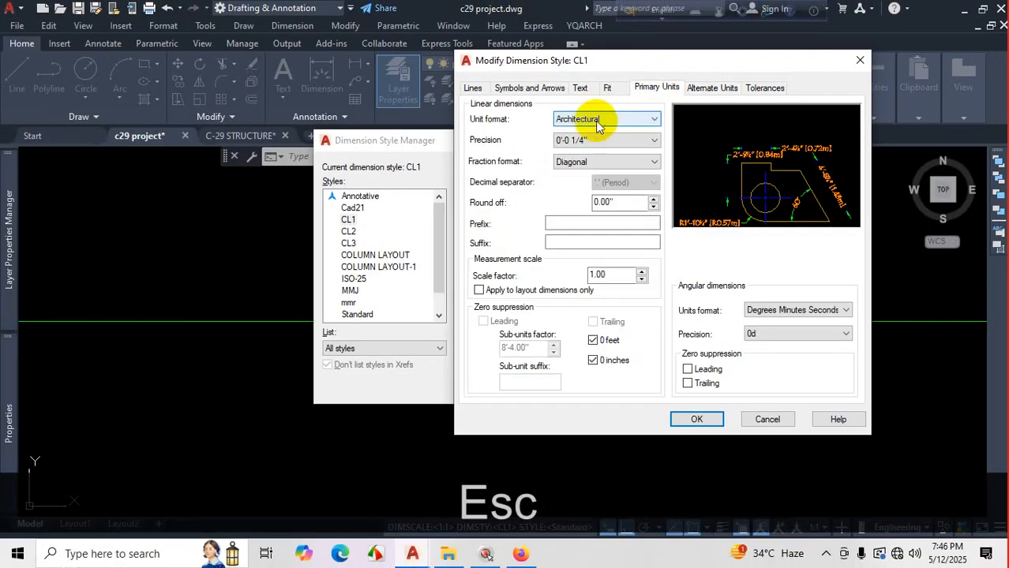
left_click(598, 119)
left_click(588, 143)
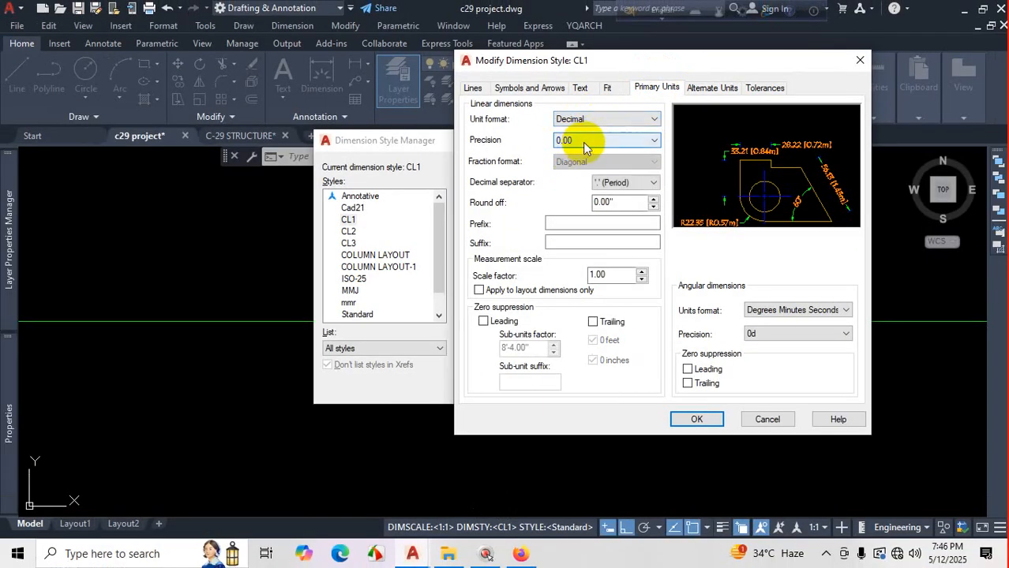
Try m and cm as the suffix for the primary units, with the precision set to 0.0 for cm.
left_click(557, 242)
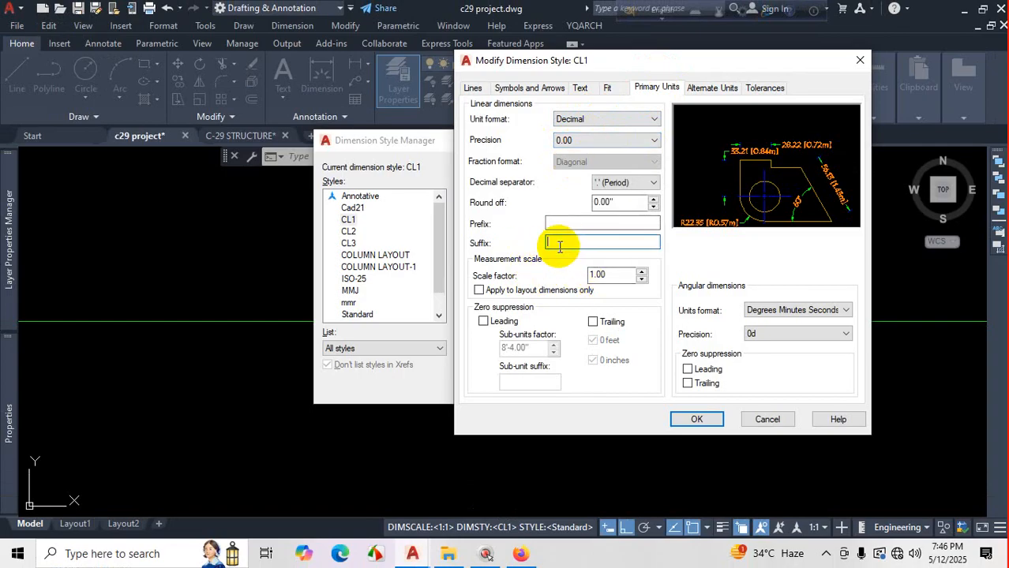
type("m")
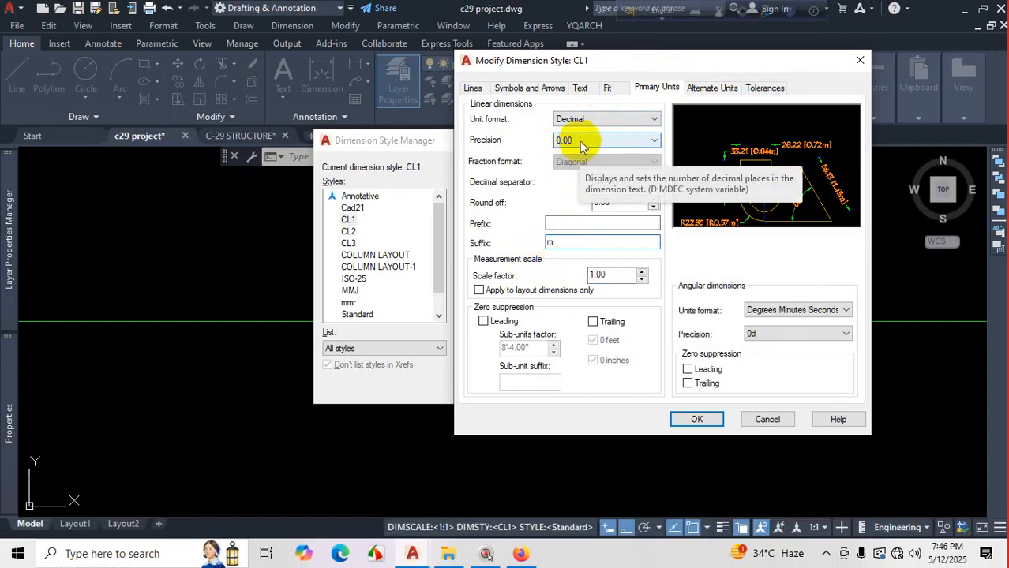
double_click(572, 240)
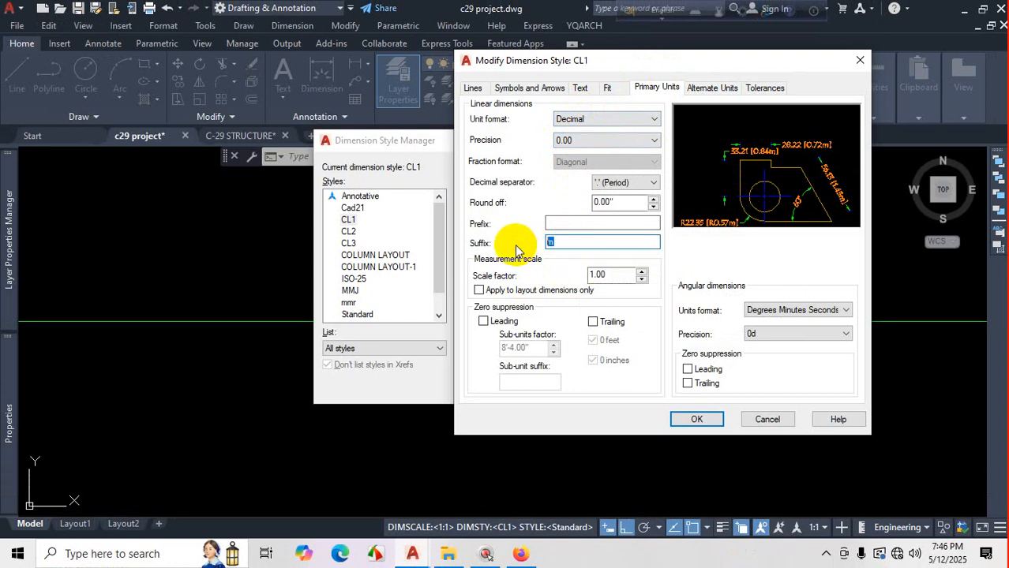
type("cm")
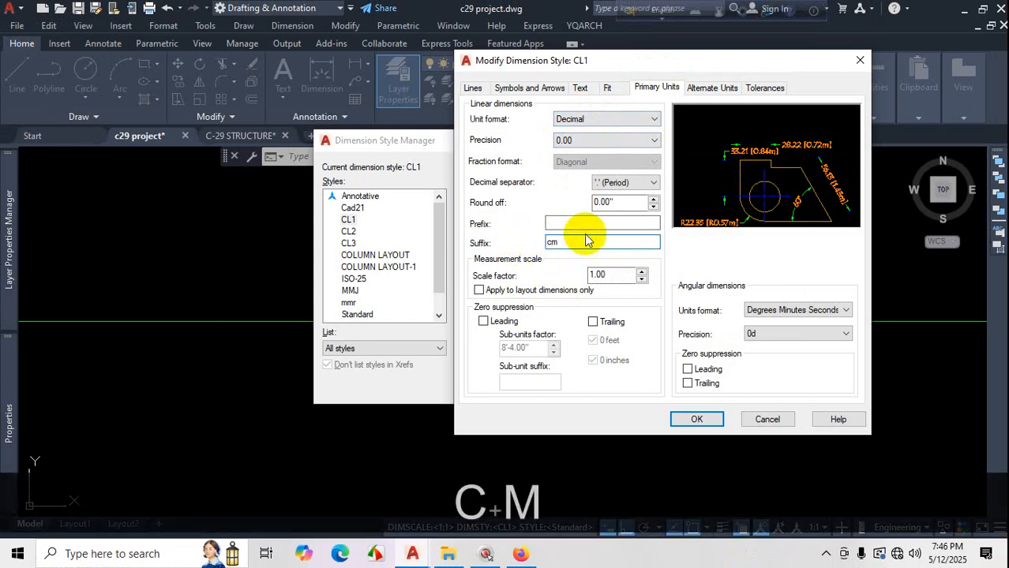
left_click(596, 140)
left_click(587, 162)
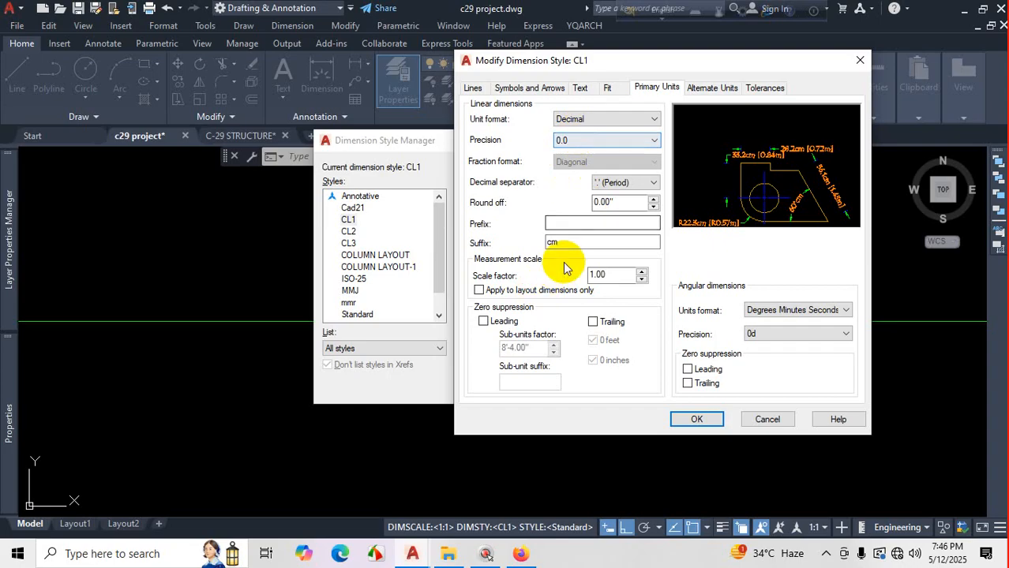
Set the primary units suffix to mm and the precision to 0.
double_click(547, 245)
type("mm")
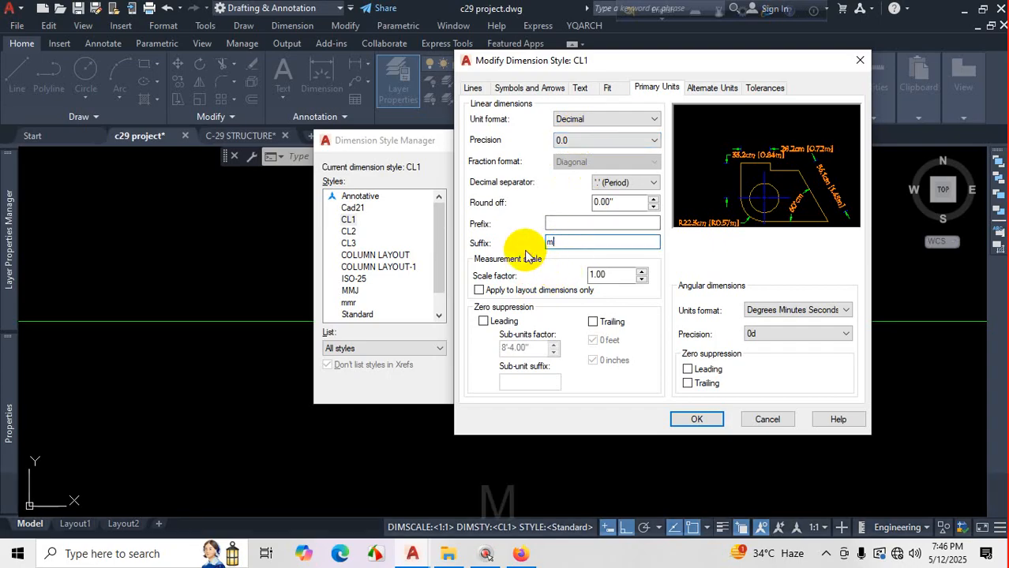
left_click(571, 142)
left_click(571, 155)
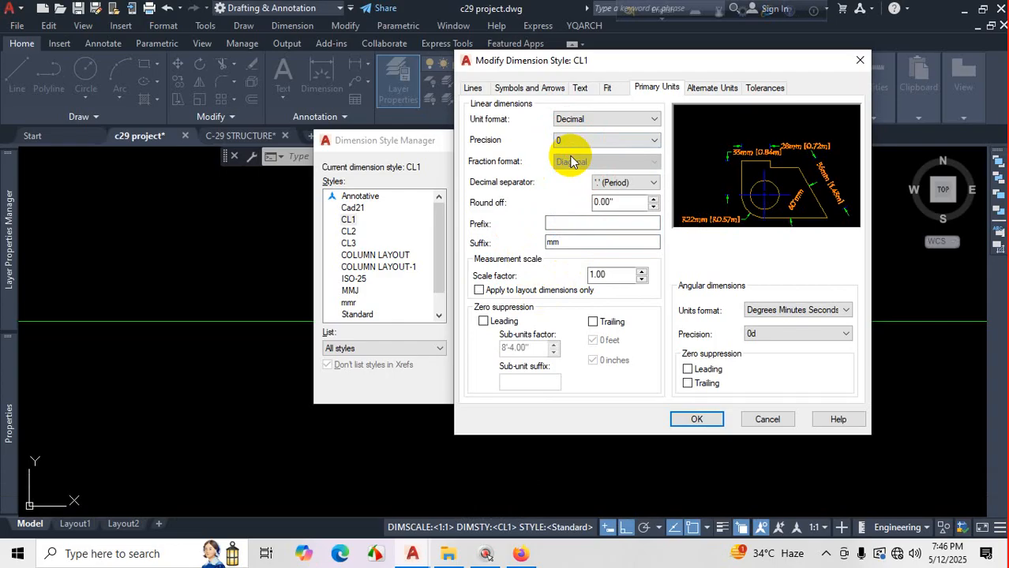
Replace the primary units suffix with km.
left_click(566, 244)
double_click(552, 243)
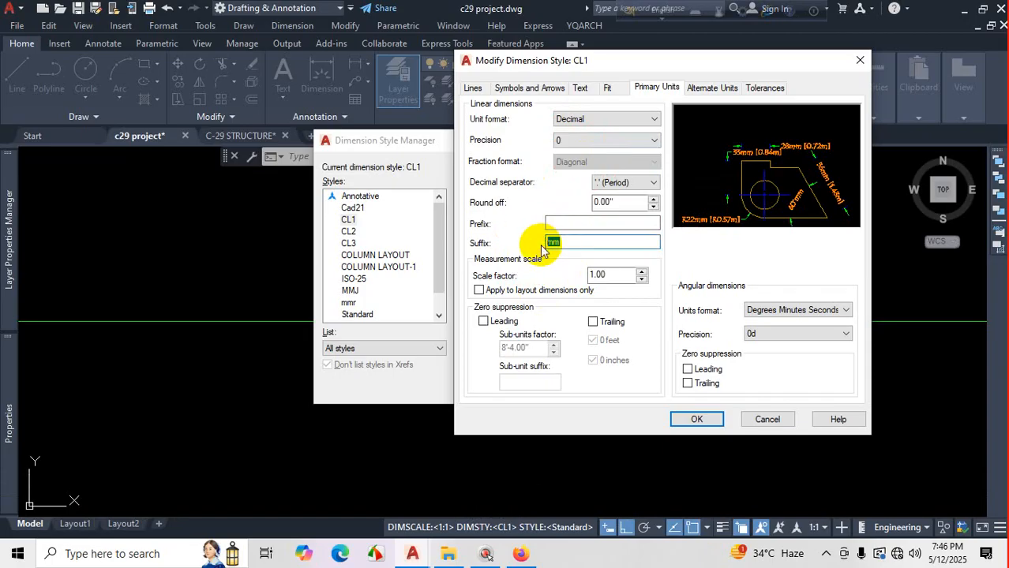
type("km")
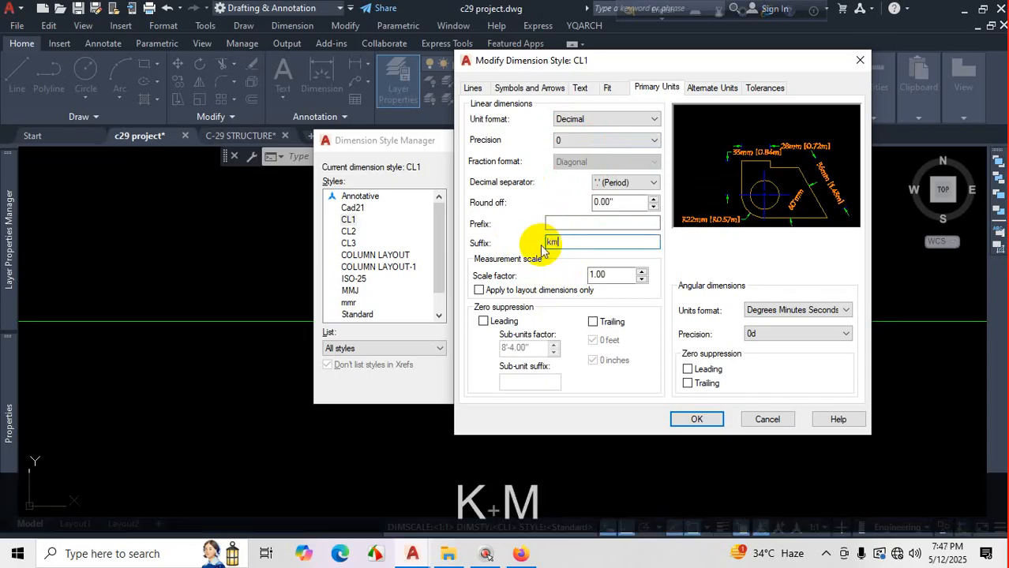
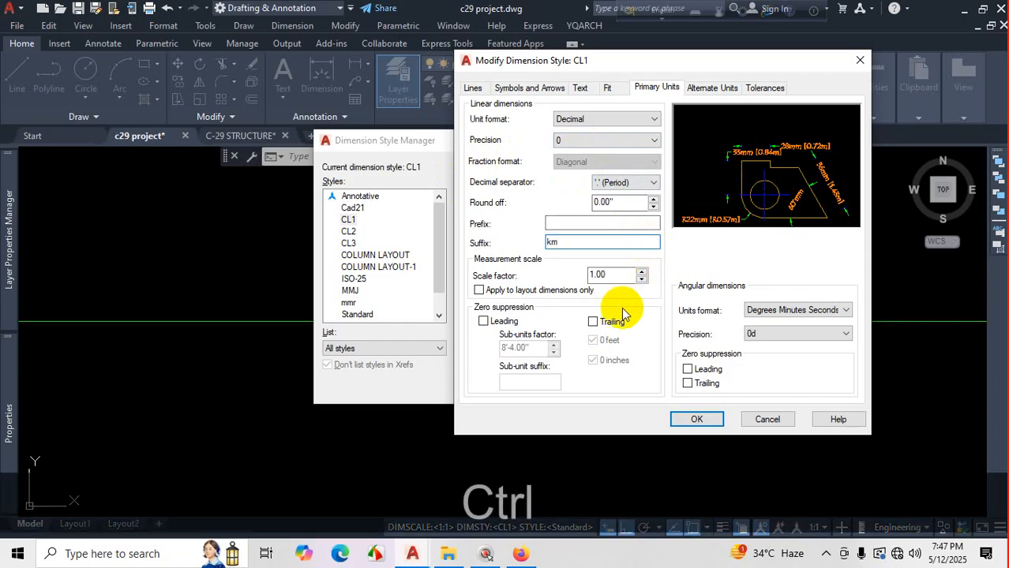
Magnify the primary units settings, circle the km suffix and draw an arrow pointing at it.
key("ctrl+1")
left_click(570, 252)
mouse_move(563, 194)
left_mouse_down()
mouse_move(486, 270)
mouse_move(486, 167)
left_mouse_up()
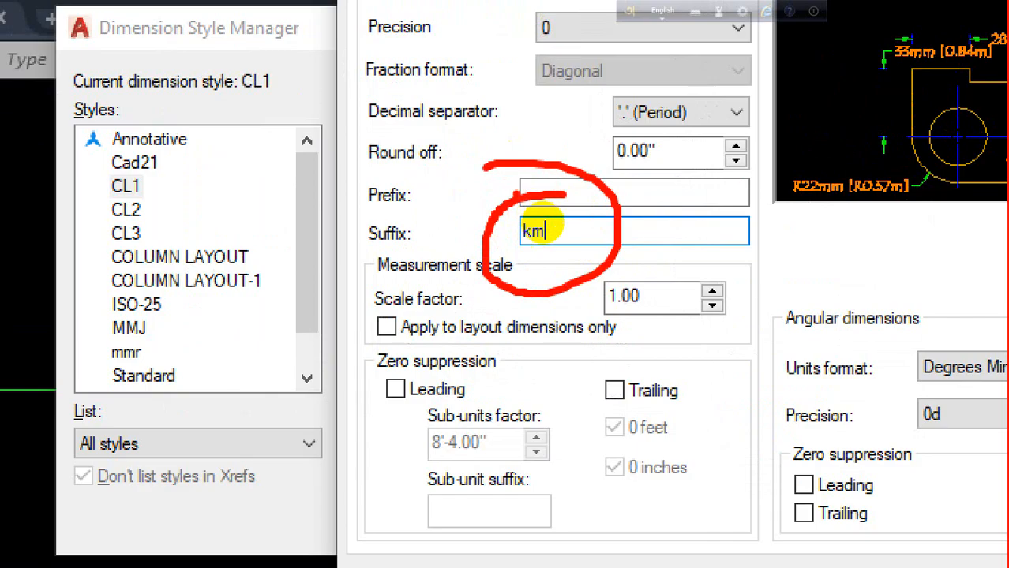
left_click_drag(650, 153, 598, 222)
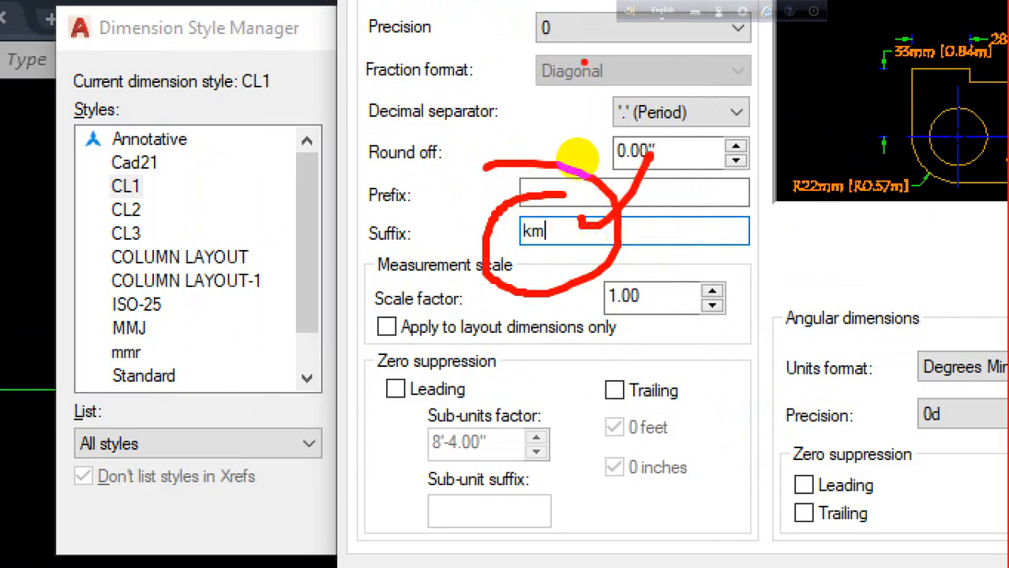
Circle the primary units precision value, draw an arrow to it, and close the magnified view.
mouse_move(543, 3)
left_mouse_down()
mouse_move(541, 68)
mouse_move(590, 4)
mouse_move(544, 21)
left_mouse_up()
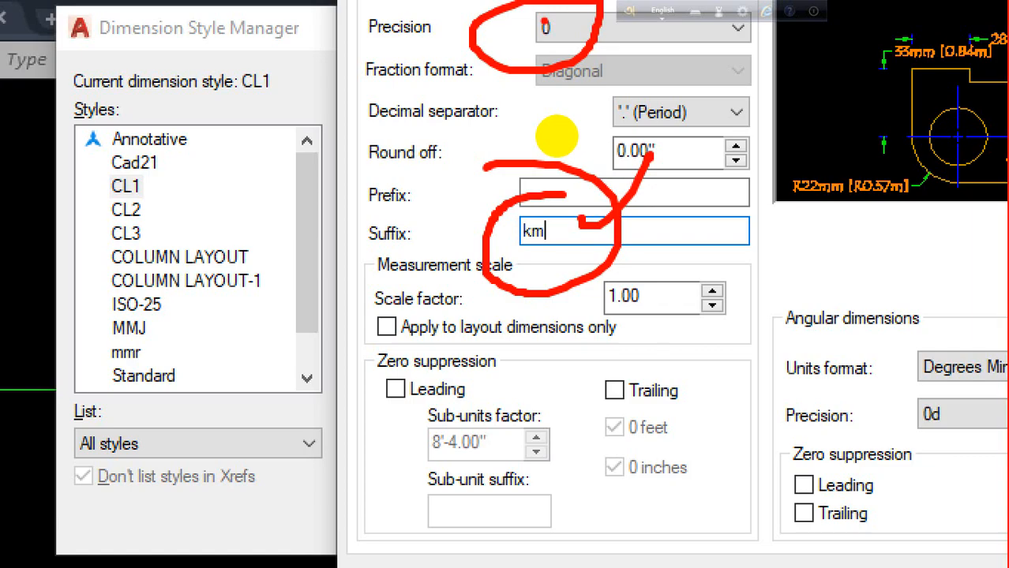
left_click_drag(569, 143, 595, 127)
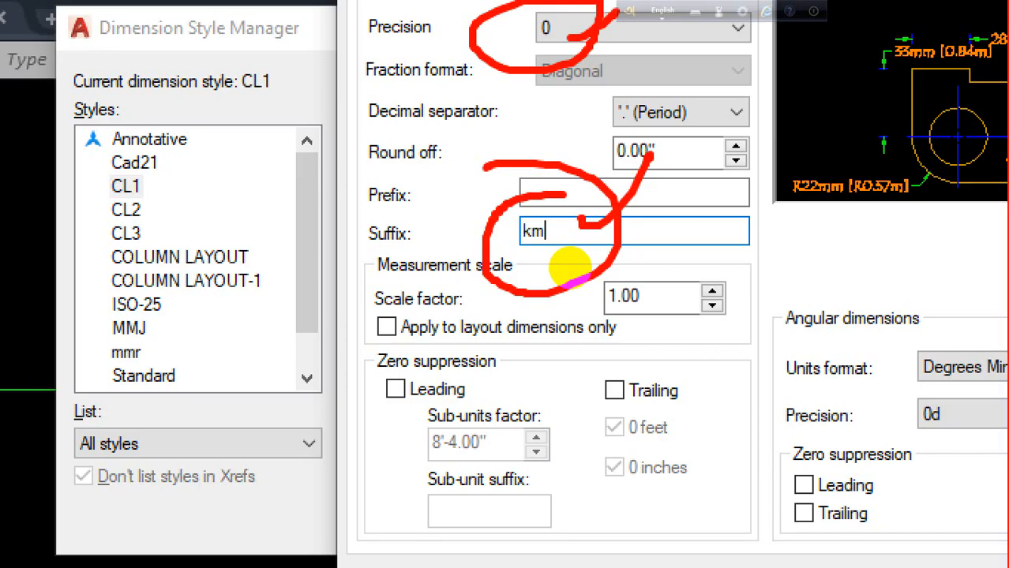
key("Escape")
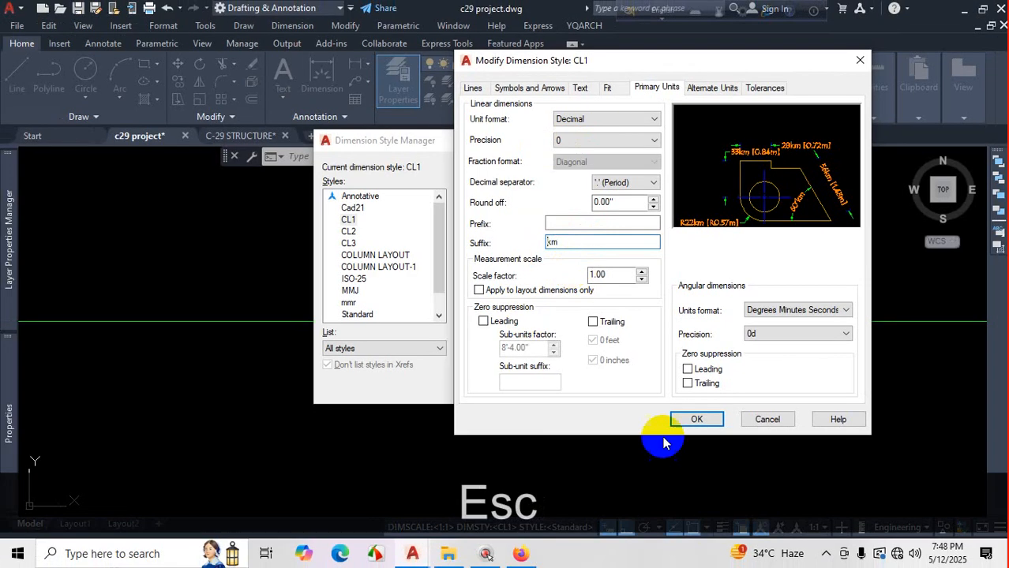
left_click(825, 553)
left_click(813, 524)
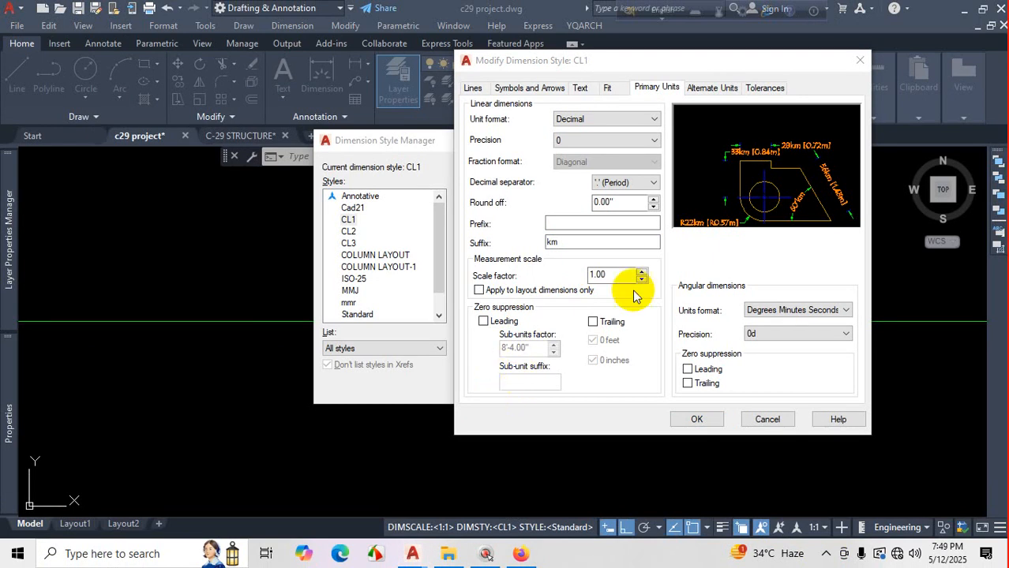
left_click(595, 204)
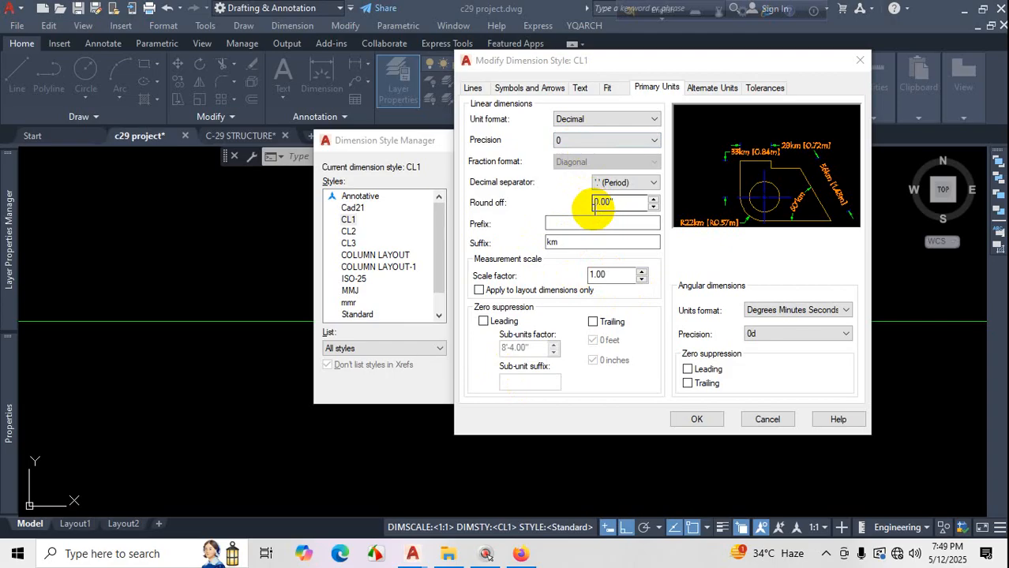
Magnify the primary units settings and handwrite 0.0001 km with 0.1 m below it as a conversion example.
key("ctrl+1")
left_click_drag(559, 225, 564, 231)
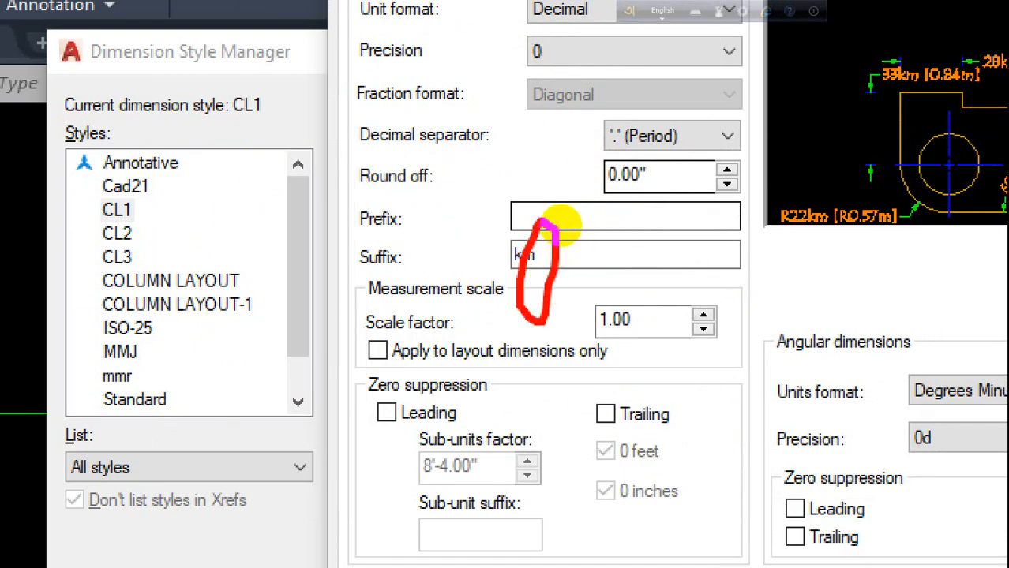
left_click(570, 253)
left_click_drag(632, 197, 623, 202)
left_click_drag(695, 193, 699, 237)
left_click_drag(750, 193, 759, 181)
left_click_drag(825, 150, 843, 227)
left_click(754, 400)
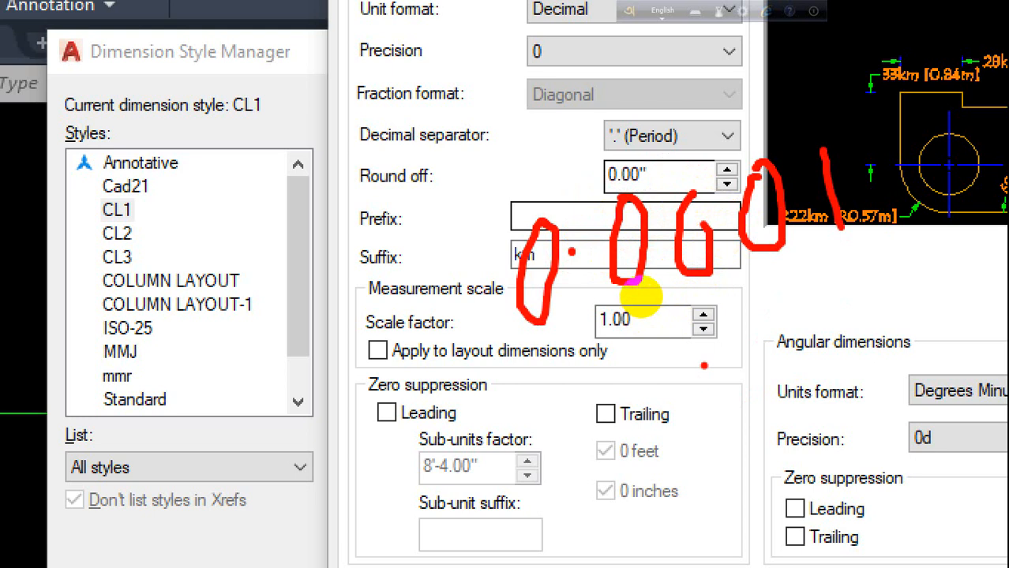
mouse_move(710, 341)
left_mouse_down()
mouse_move(698, 357)
mouse_move(720, 347)
left_mouse_up()
mouse_move(632, 215)
left_mouse_down()
mouse_move(722, 178)
mouse_move(884, 189)
mouse_move(924, 157)
mouse_move(730, 268)
left_mouse_up()
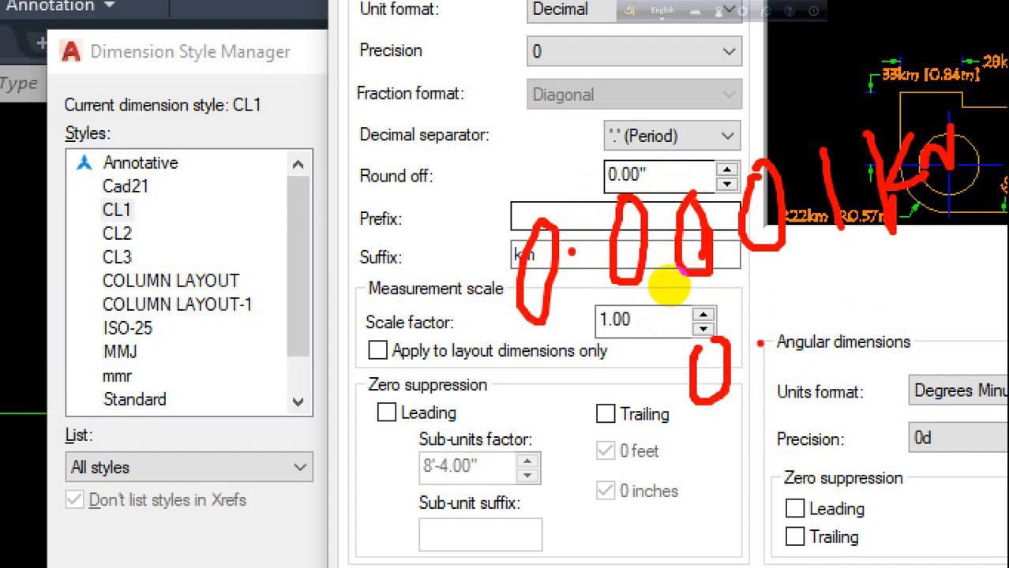
mouse_move(759, 325)
left_mouse_down()
mouse_move(771, 389)
mouse_move(824, 320)
mouse_move(854, 351)
left_mouse_up()
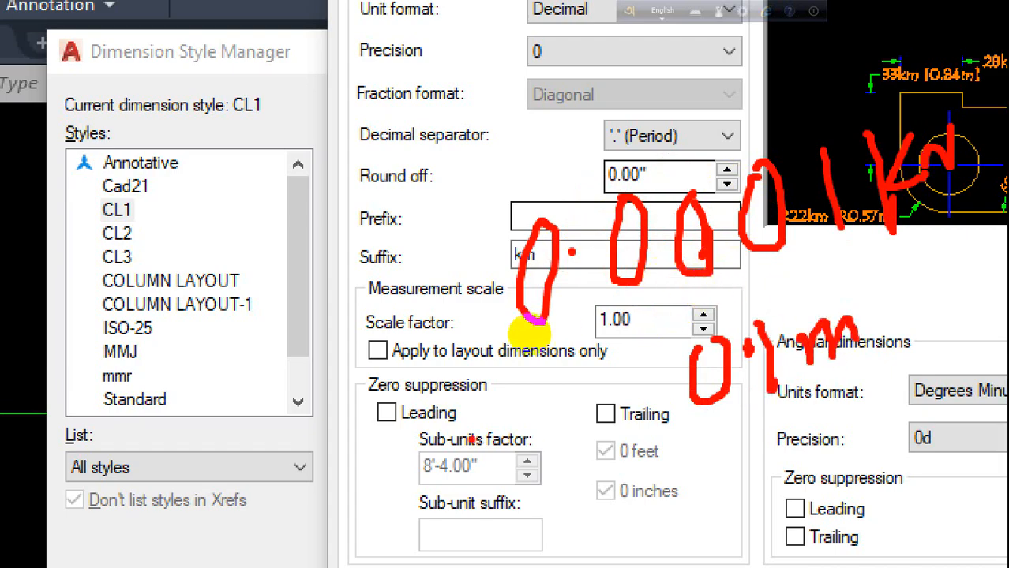
Handwrite the multiplication 0.1 x 3.28 over the zero suppression settings.
mouse_move(443, 392)
left_mouse_down()
mouse_move(435, 431)
mouse_move(444, 392)
left_mouse_up()
left_click(464, 407)
left_click_drag(490, 381, 495, 430)
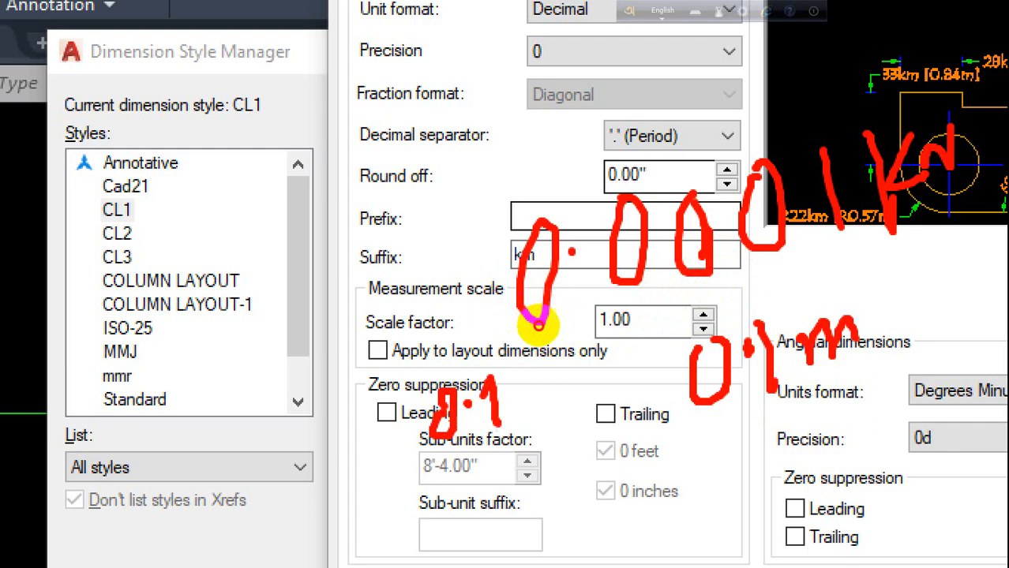
left_click_drag(533, 377, 516, 413)
left_click_drag(518, 384, 536, 407)
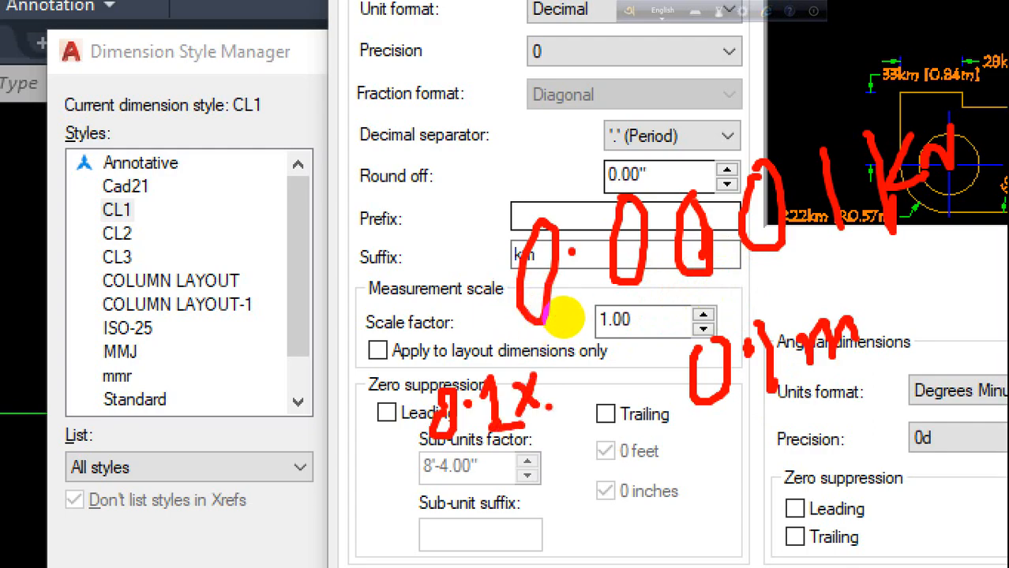
left_click_drag(560, 369, 545, 427)
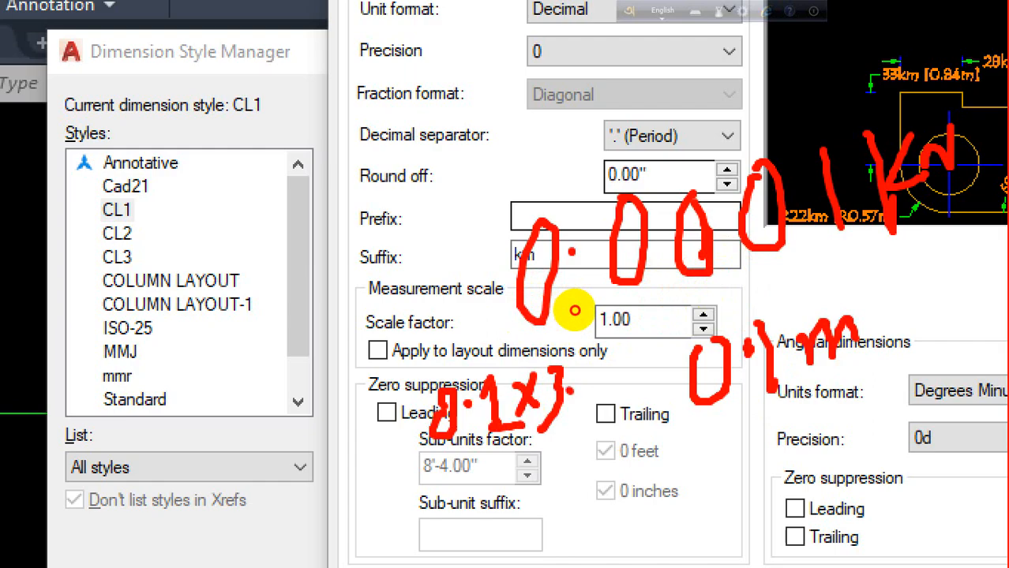
left_click_drag(581, 370, 624, 377)
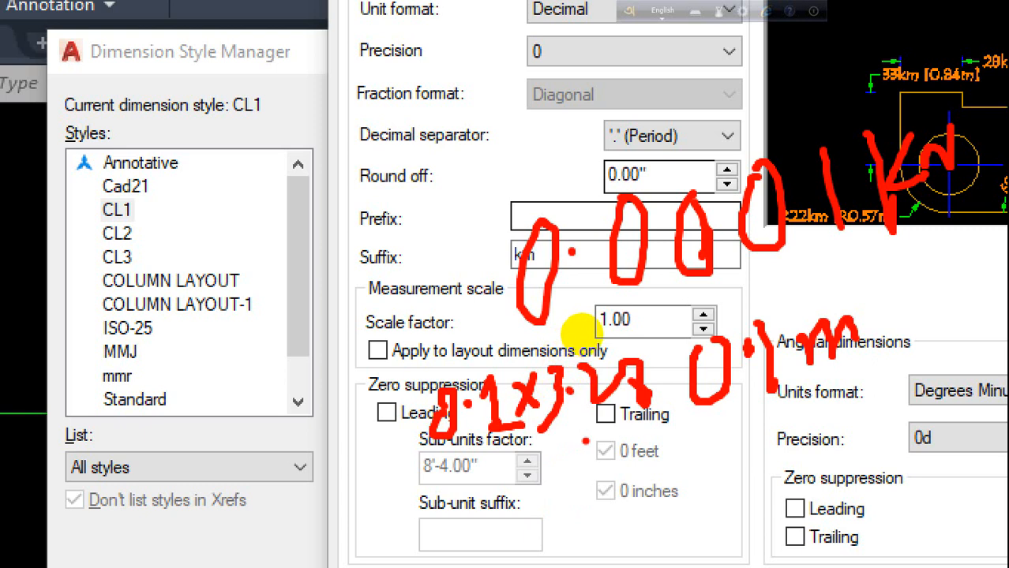
Handwrite 0.3 beside the decimal separator and round off settings, and close the magnified view.
left_click_drag(437, 124, 452, 134)
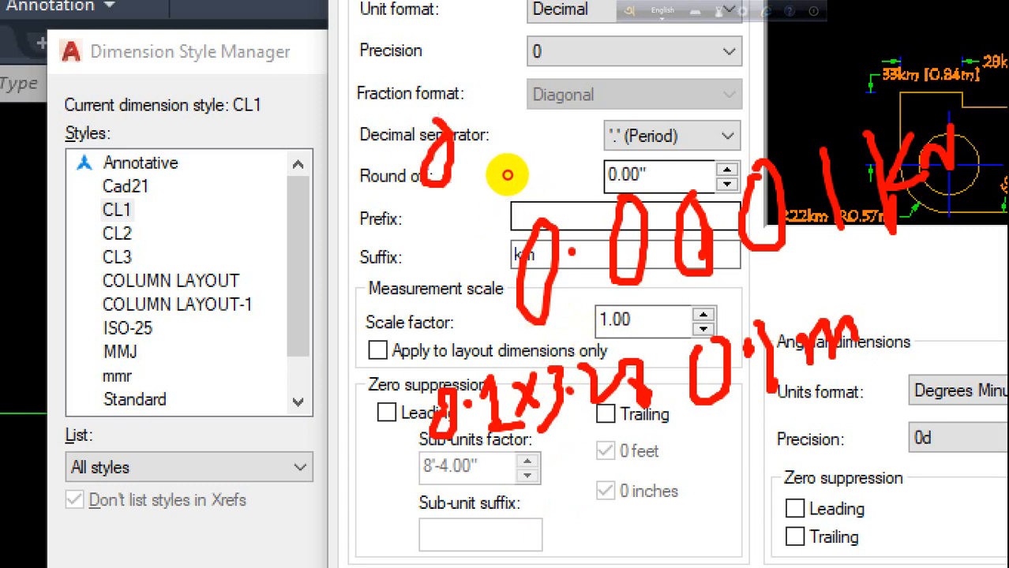
left_click(476, 145)
mouse_move(497, 104)
left_mouse_down()
mouse_move(533, 120)
mouse_move(523, 162)
left_mouse_up()
left_click(599, 131)
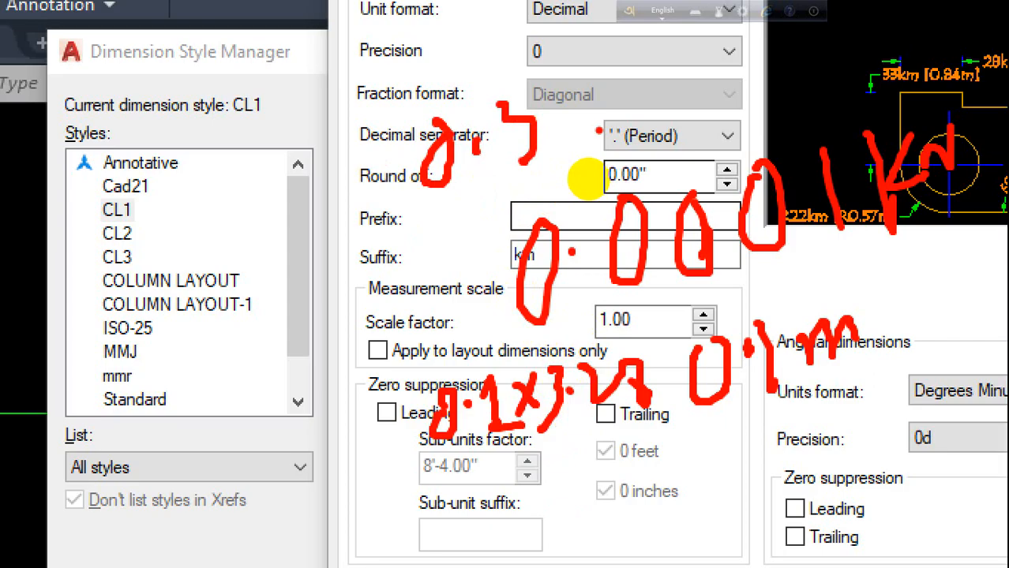
key("Escape")
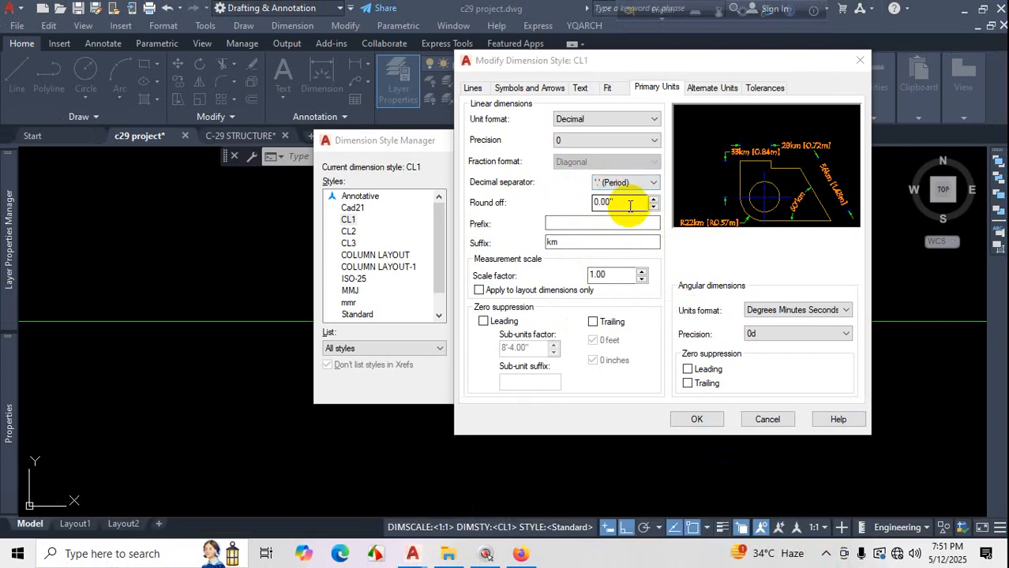
Set CL1's primary units precision to 0.00 and decimal separator to Comma, and apply the style.
left_click(610, 141)
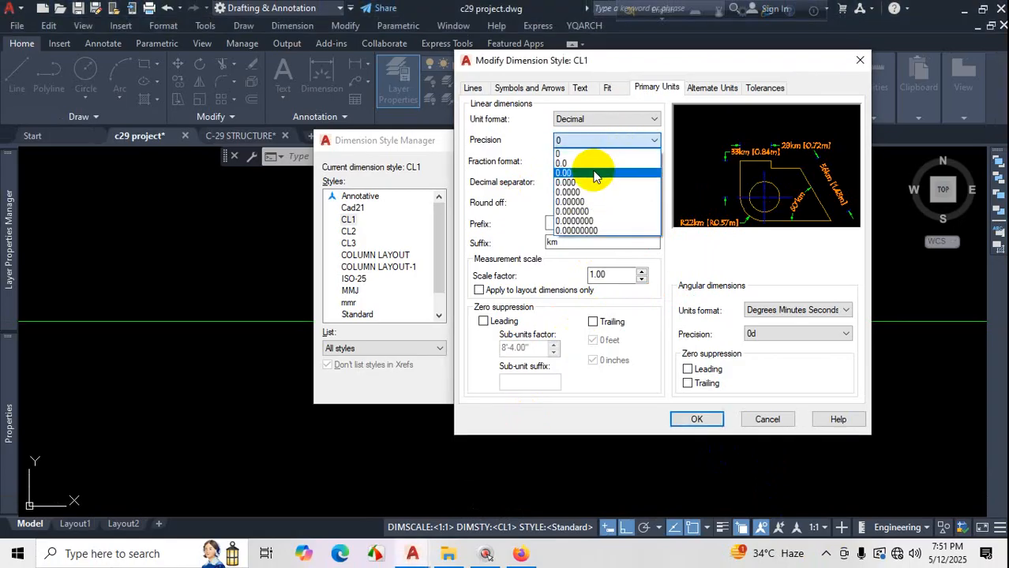
left_click(594, 173)
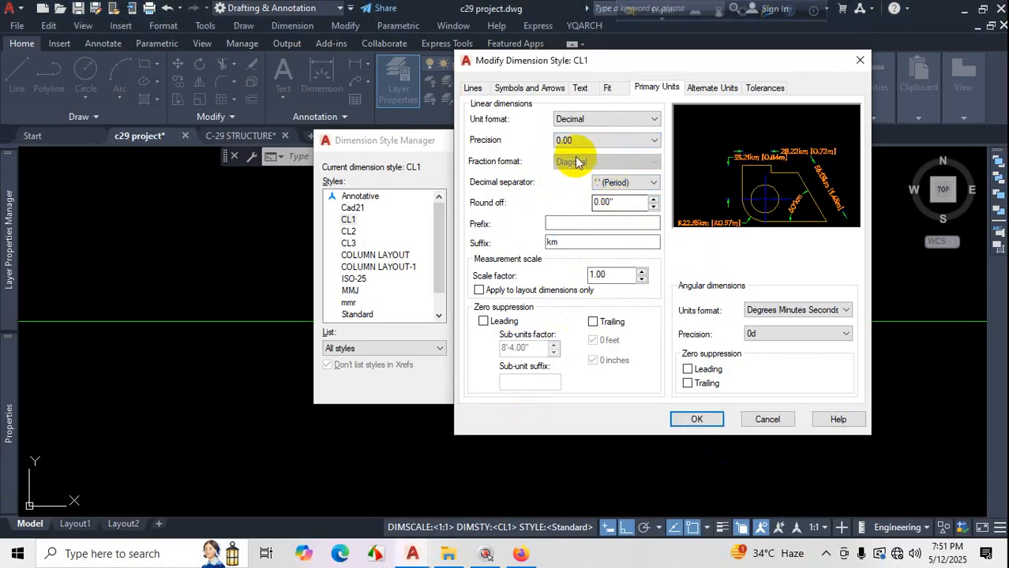
left_click(613, 184)
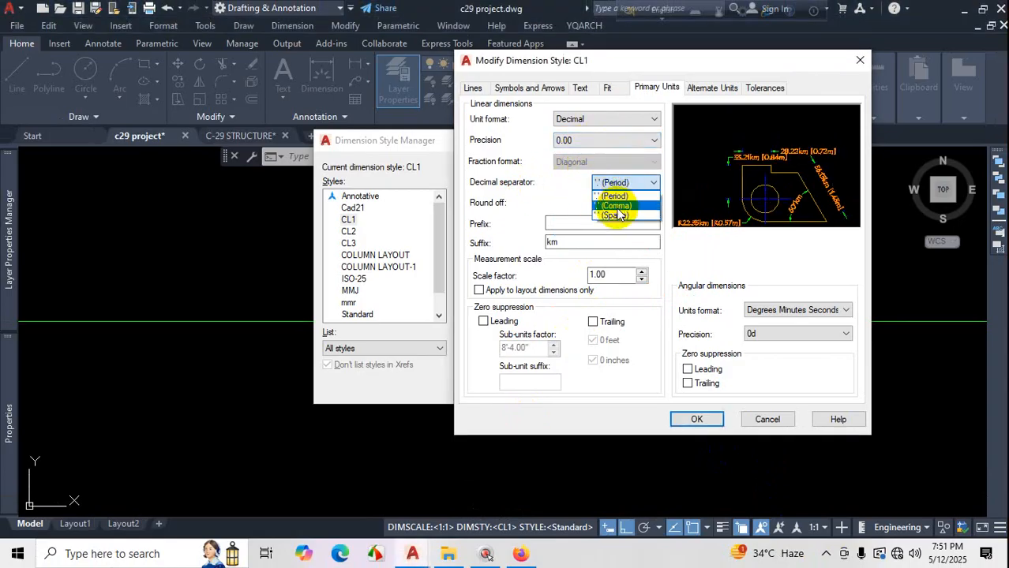
left_click(616, 206)
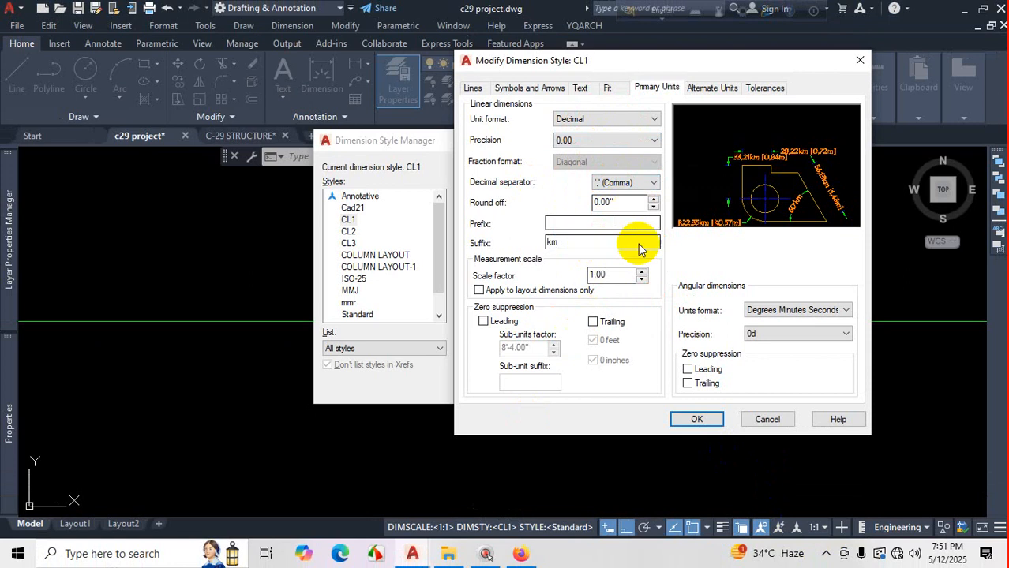
left_click(696, 419)
left_click(588, 387)
Magnify the dimension text in the drawing and mark its comma separator with the pen.
scroll(531, 397, "down", 2)
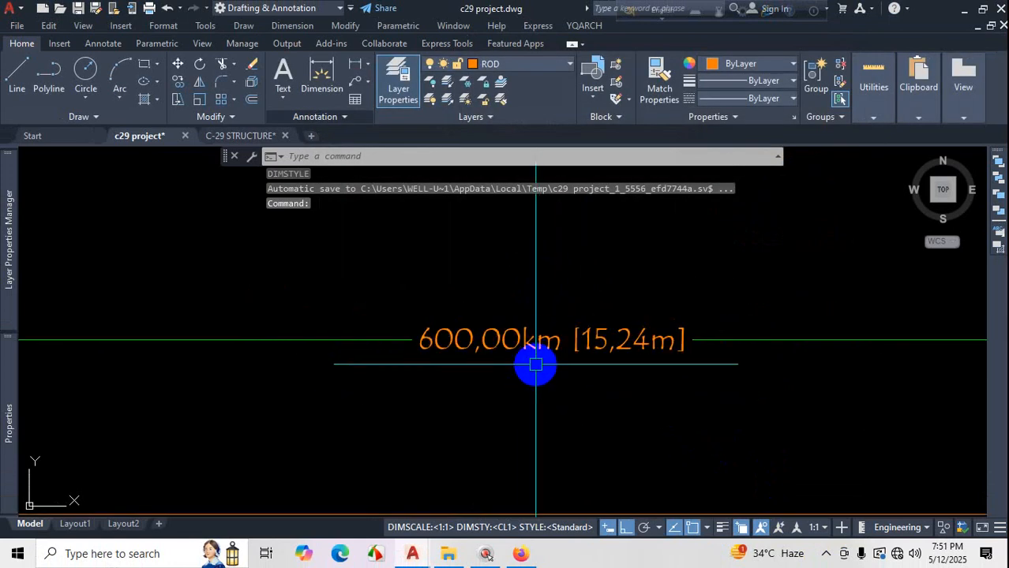
scroll(516, 378, "up", 4)
key("ctrl+1")
left_click(567, 411)
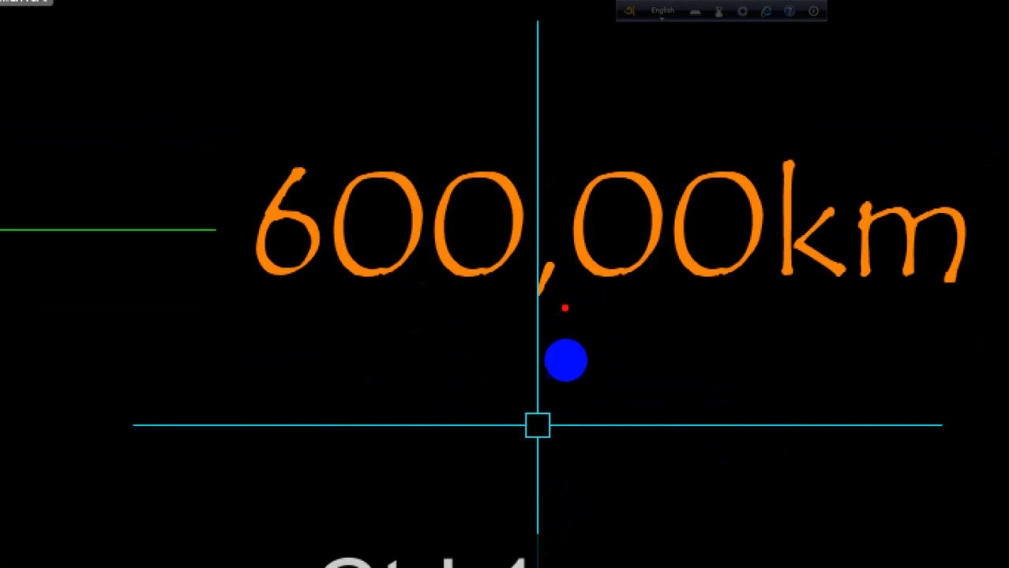
left_click_drag(552, 259, 527, 322)
key("Escape")
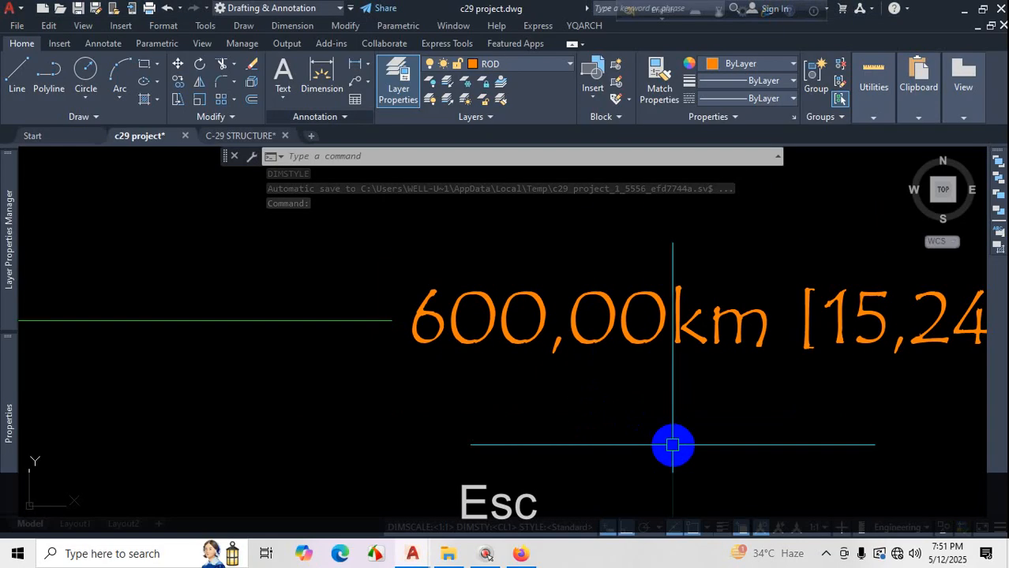
Set the decimal separator of CL1's primary units to Period, apply it, and check the dimension text.
type("d")
key("Return")
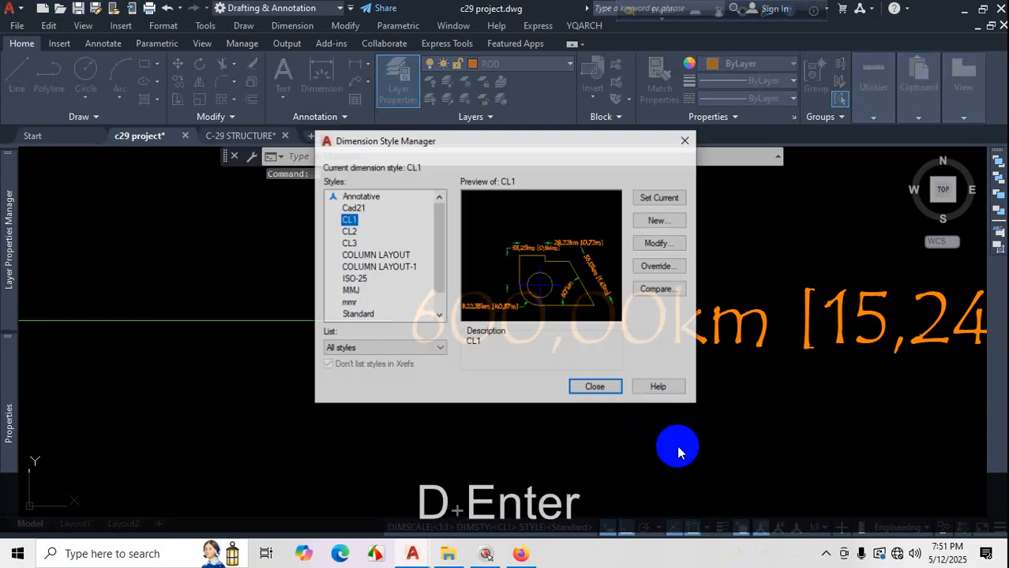
left_click(667, 243)
left_click(638, 184)
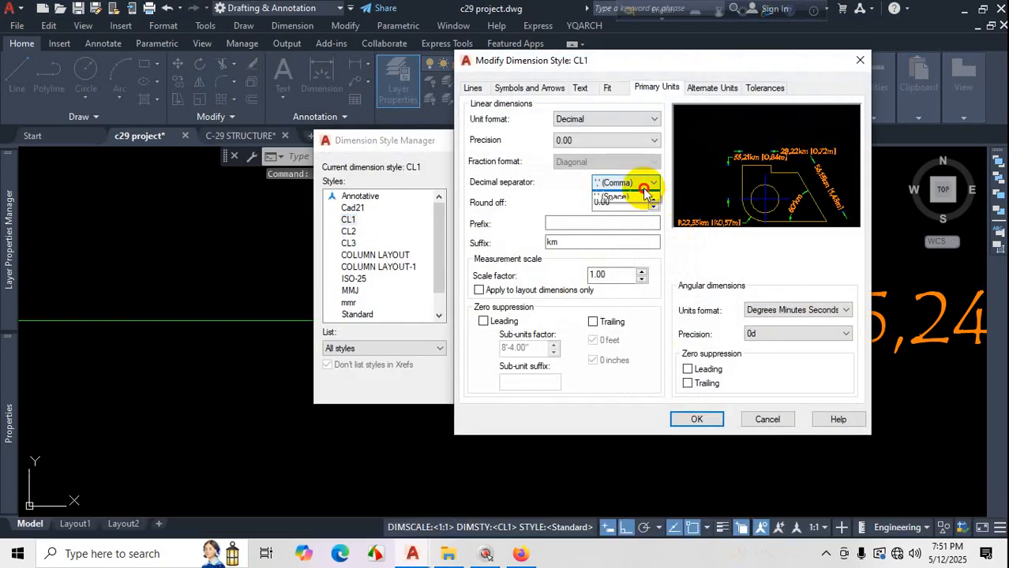
left_click(623, 197)
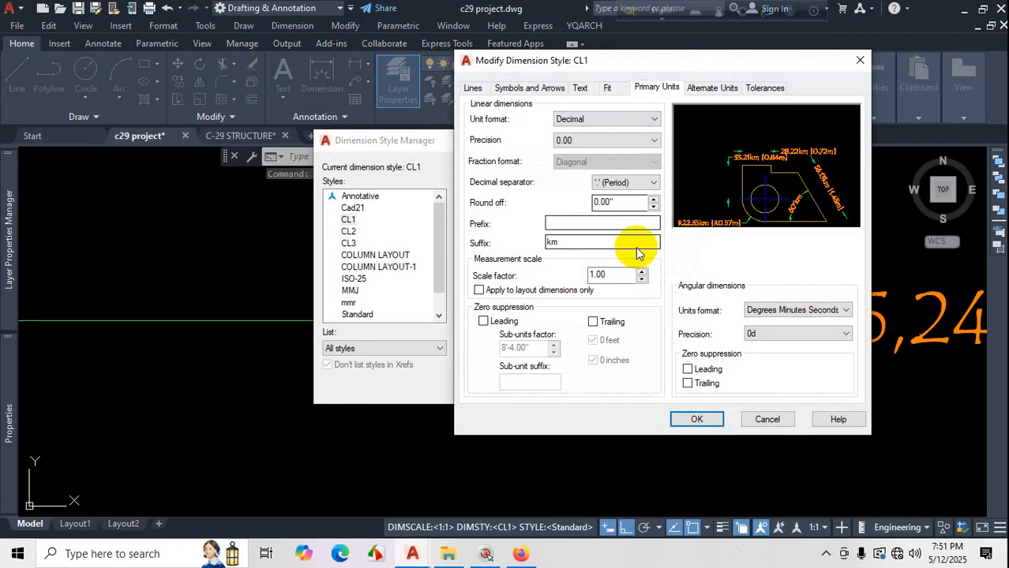
left_click(693, 418)
left_click(600, 390)
scroll(500, 396, "down", 2)
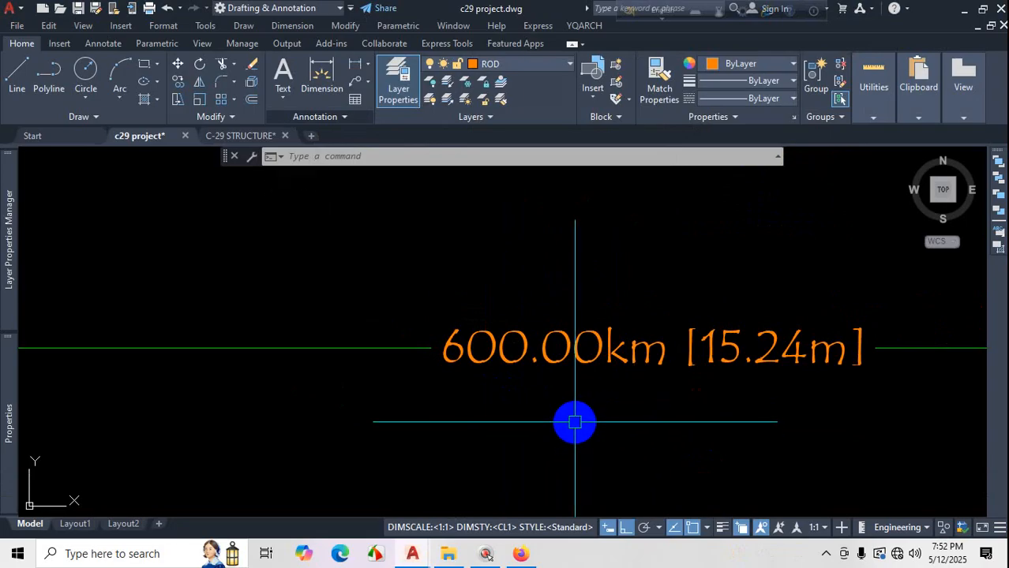
Reopen dimension style CL1 for modification and pick Period again as the primary units decimal separator.
type("d")
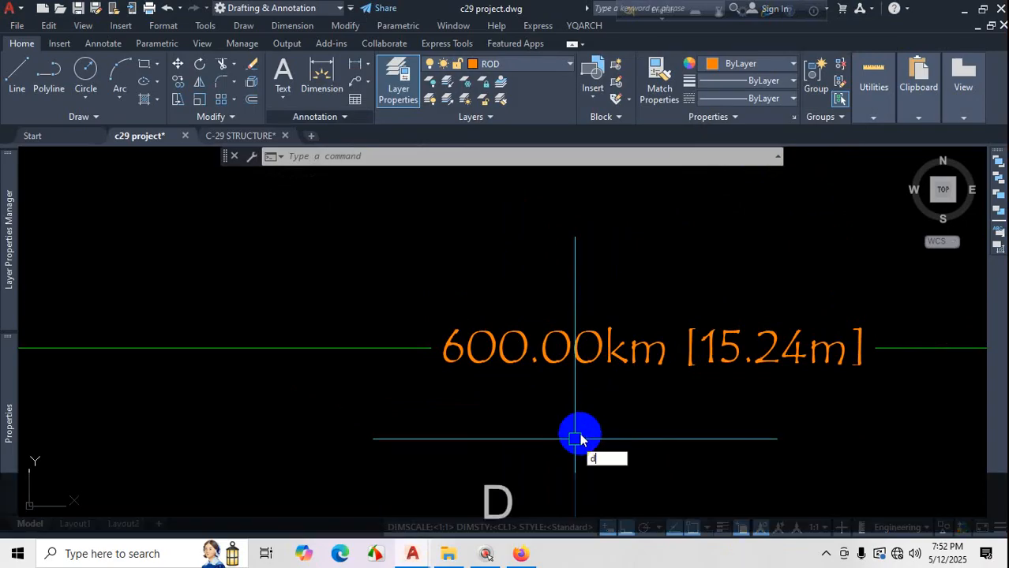
key("Return")
left_click(662, 242)
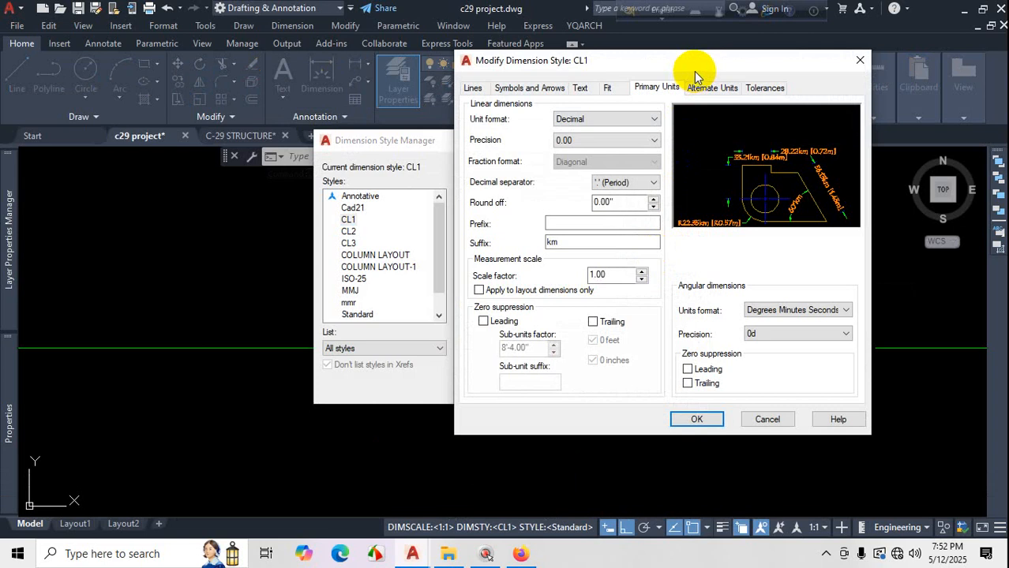
left_click(624, 184)
left_click(614, 196)
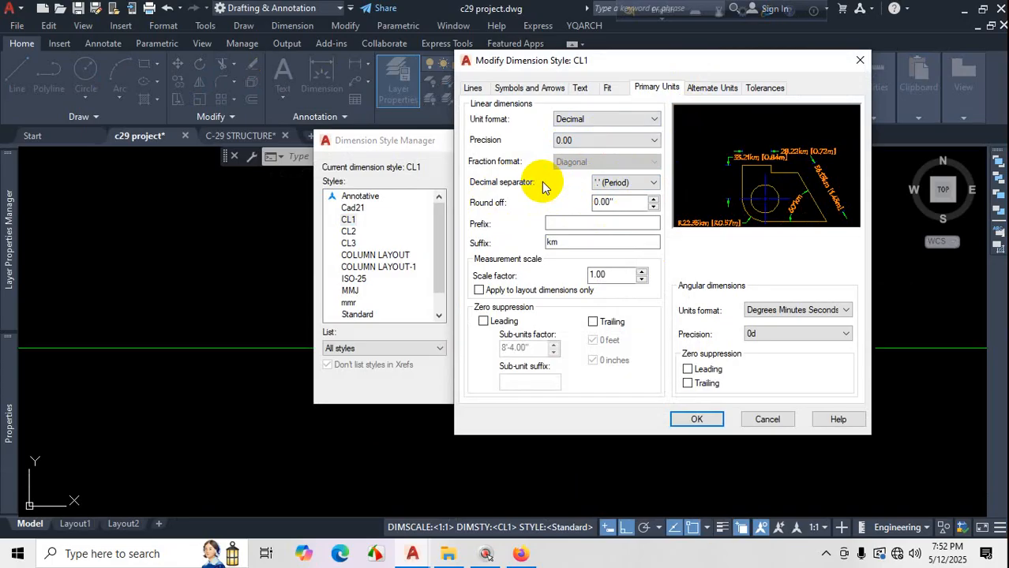
Magnify the primary units settings and handwrite 60,00 with a comma, underlined, above 60.00 with a period.
key("ctrl+1")
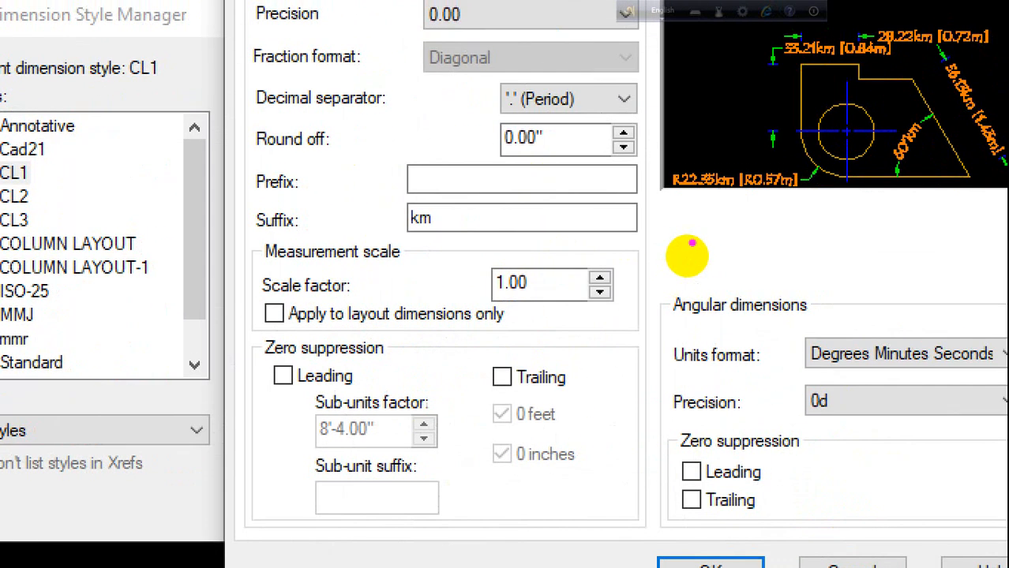
mouse_move(692, 243)
left_mouse_down()
mouse_move(694, 270)
mouse_move(694, 240)
mouse_move(714, 247)
mouse_move(732, 284)
mouse_move(754, 261)
mouse_move(809, 260)
mouse_move(806, 245)
left_mouse_up()
left_click_drag(660, 309, 843, 274)
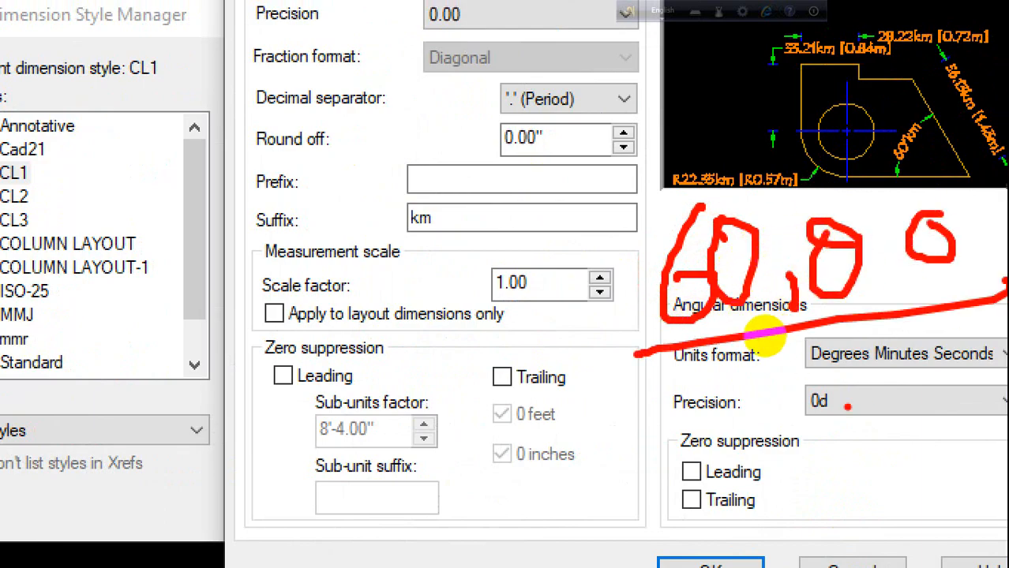
left_click_drag(790, 392, 778, 478)
mouse_move(855, 420)
left_mouse_down()
mouse_move(878, 474)
mouse_move(867, 424)
left_mouse_up()
left_click(908, 449)
mouse_move(936, 412)
left_mouse_down()
mouse_move(937, 427)
mouse_move(962, 401)
mouse_move(925, 403)
left_mouse_up()
left_click_drag(999, 375, 991, 385)
Mark the Period separator setting, underline both handwritten numbers and circle the comma version.
left_click_drag(572, 105, 550, 138)
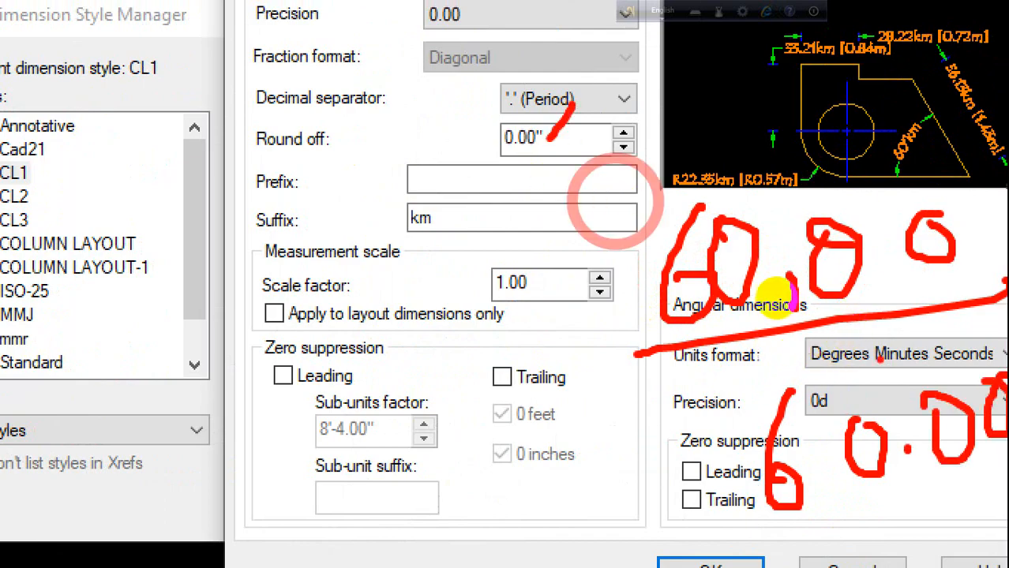
left_click_drag(682, 331, 1006, 278)
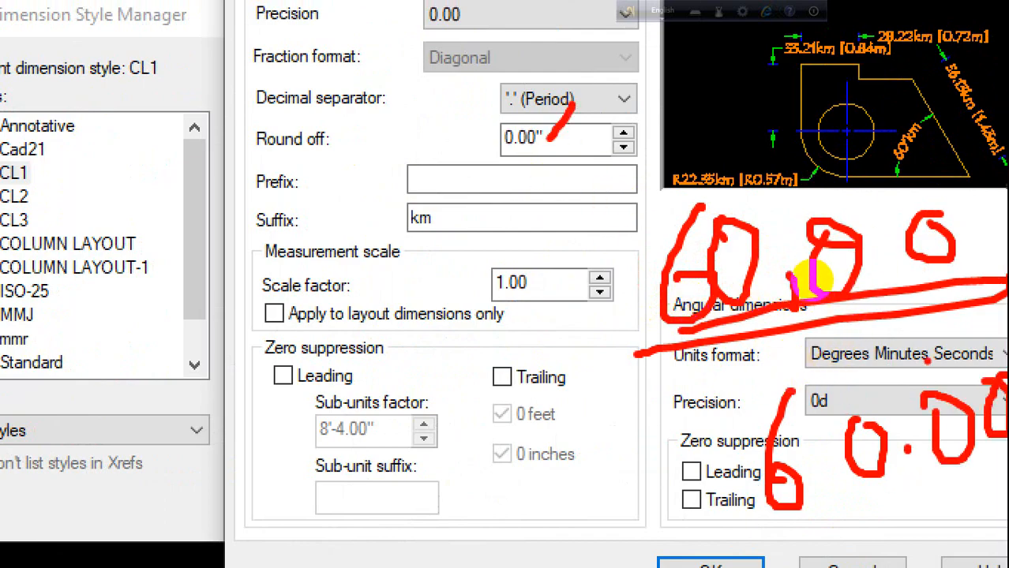
left_click_drag(840, 522, 911, 509)
mouse_move(734, 187)
left_mouse_down()
mouse_move(647, 252)
mouse_move(745, 191)
left_mouse_up()
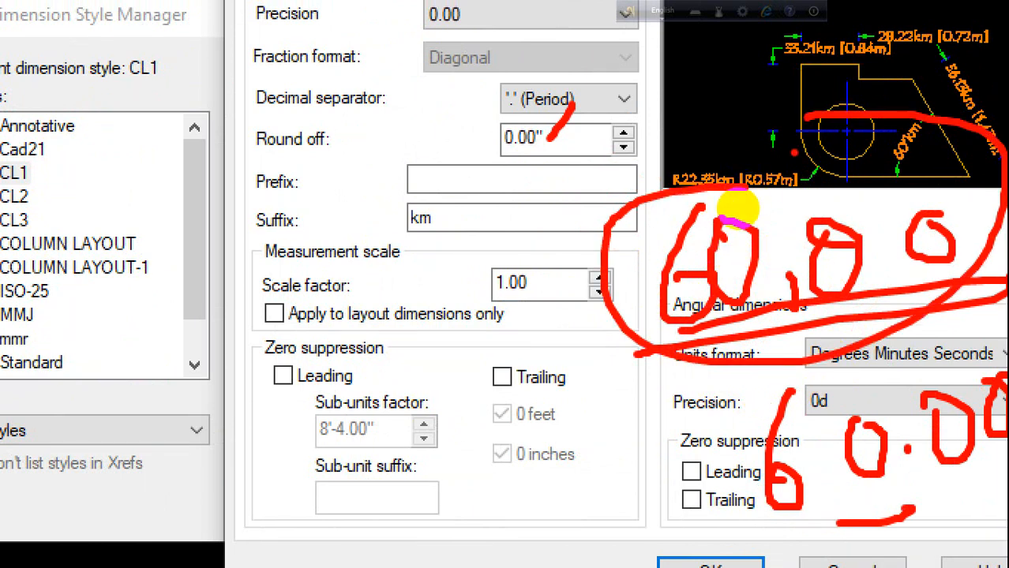
Clear the handwritten marks, set the decimal separator of CL1's primary units to Comma, apply it, and check the dimension text.
key("Escape")
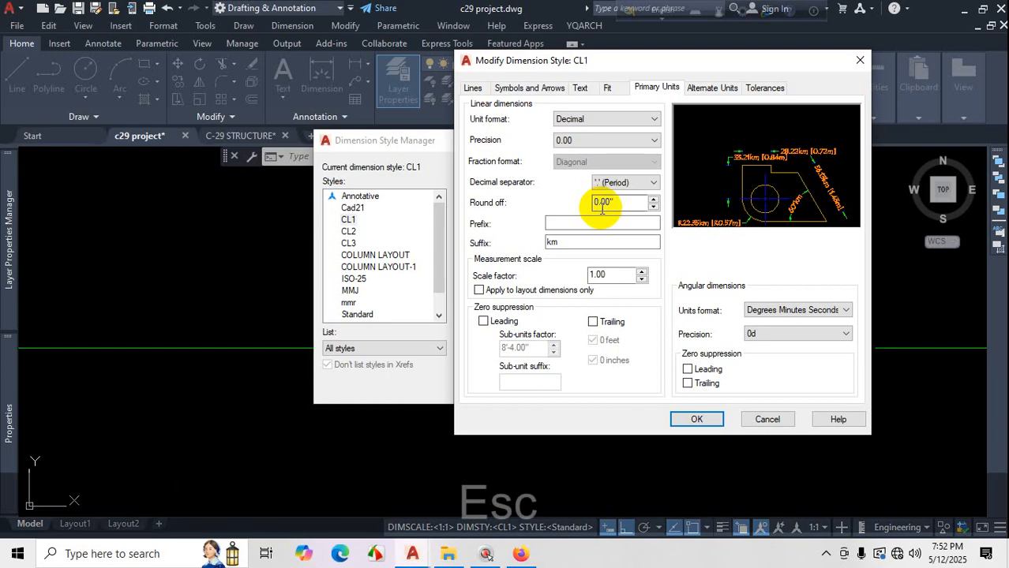
left_click(584, 100)
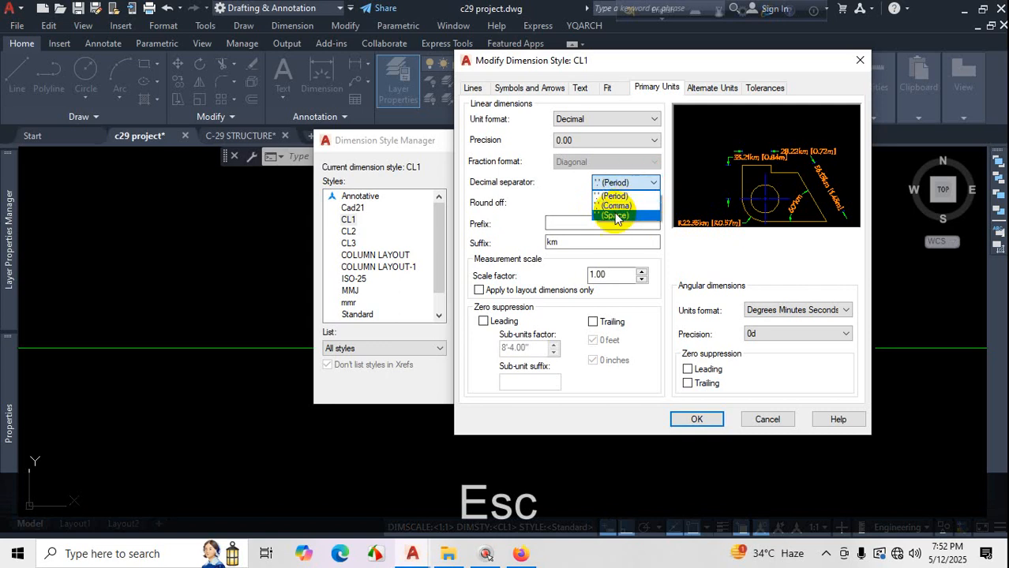
left_click(618, 206)
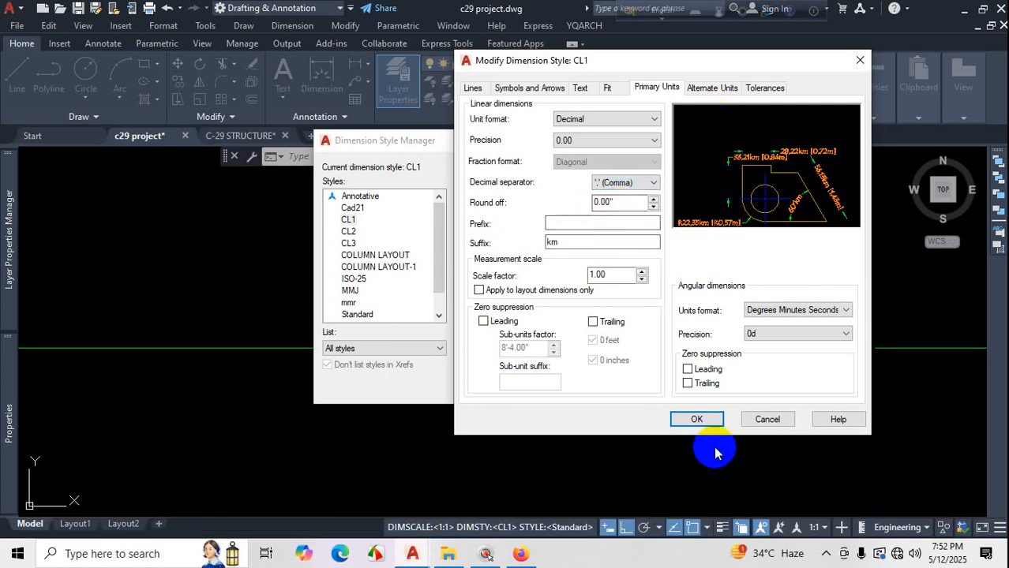
left_click(698, 420)
left_click_drag(597, 145, 359, 123)
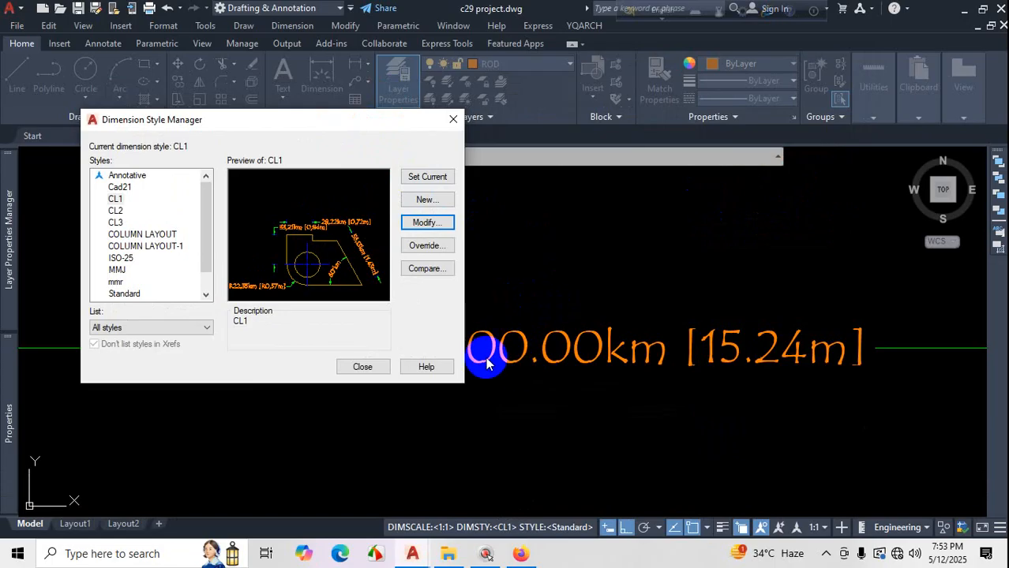
left_click(371, 366)
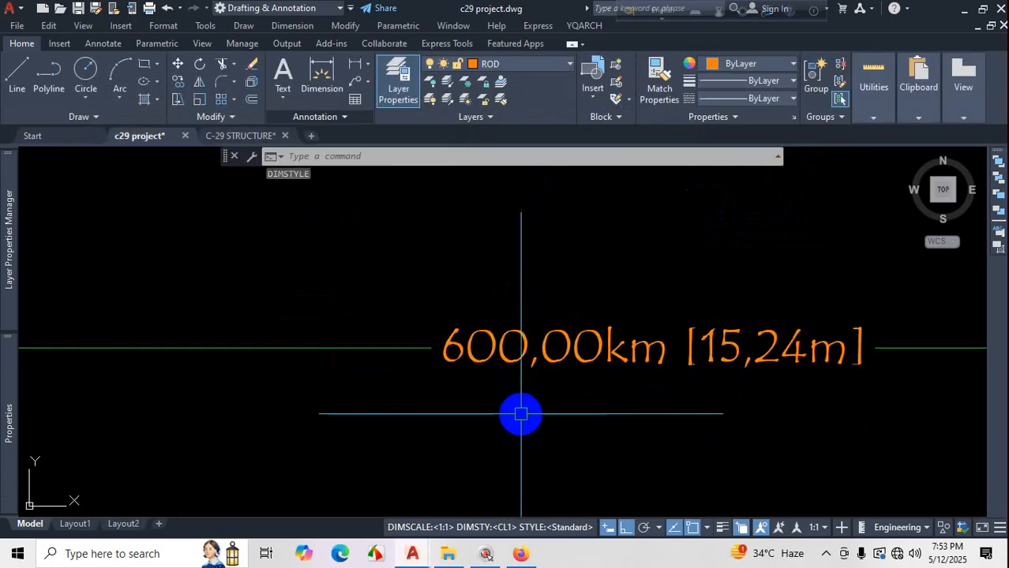
scroll(646, 393, "down", 2)
scroll(582, 396, "up", 2)
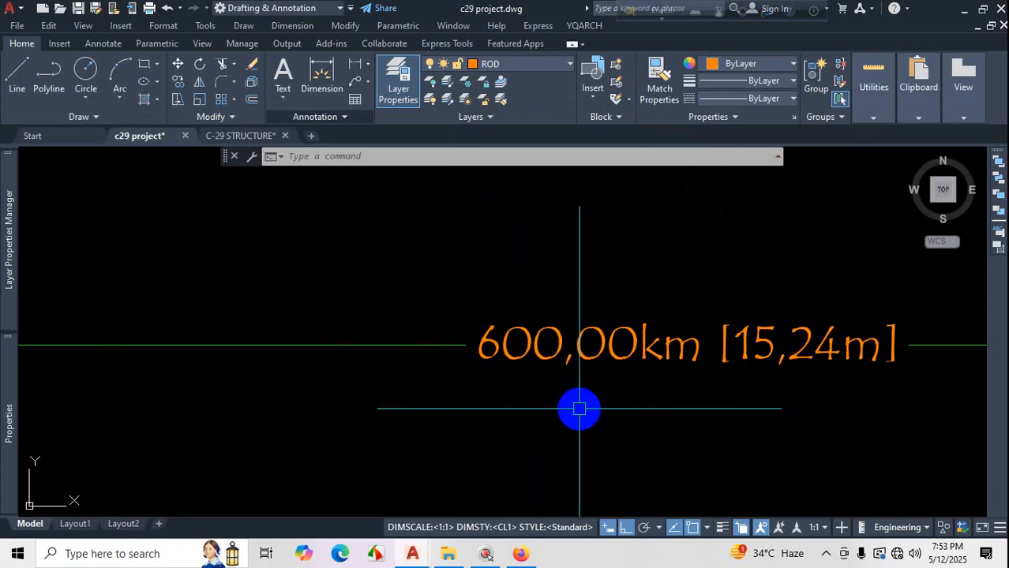
Reopen dimension style CL1 for modification and set the primary units decimal separator to Period.
type("d")
key("Return")
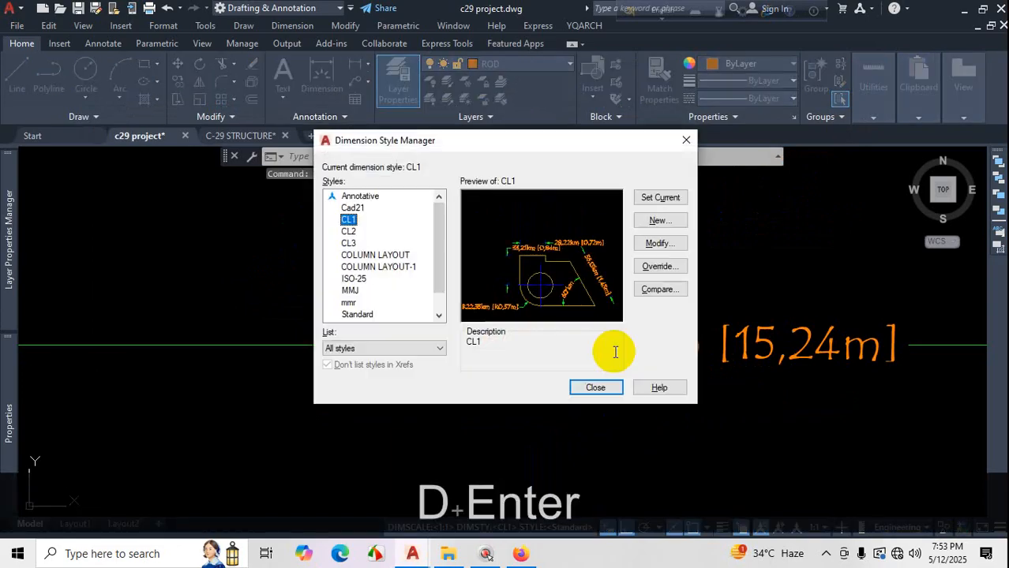
left_click(656, 244)
left_click(641, 183)
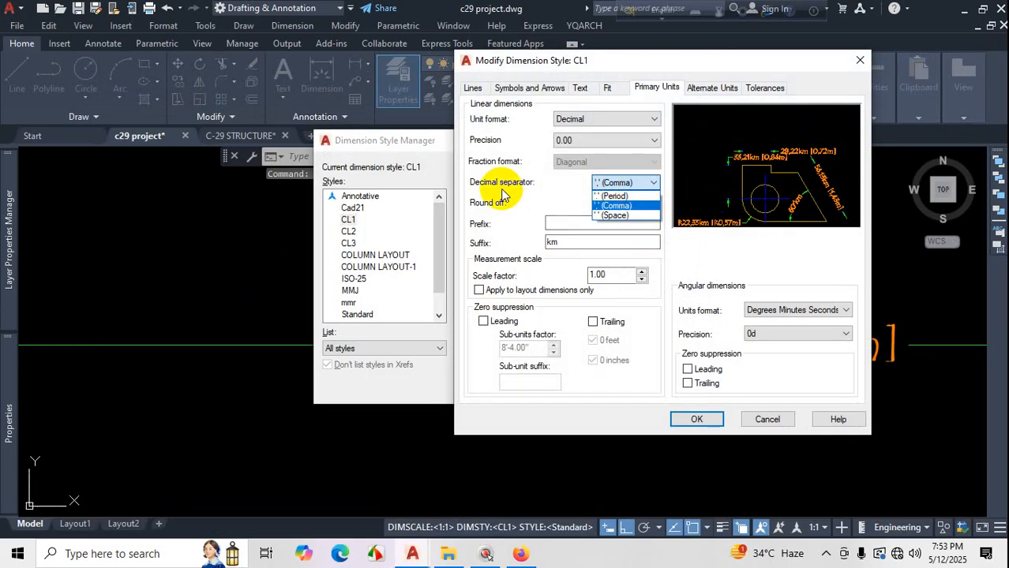
left_click(632, 197)
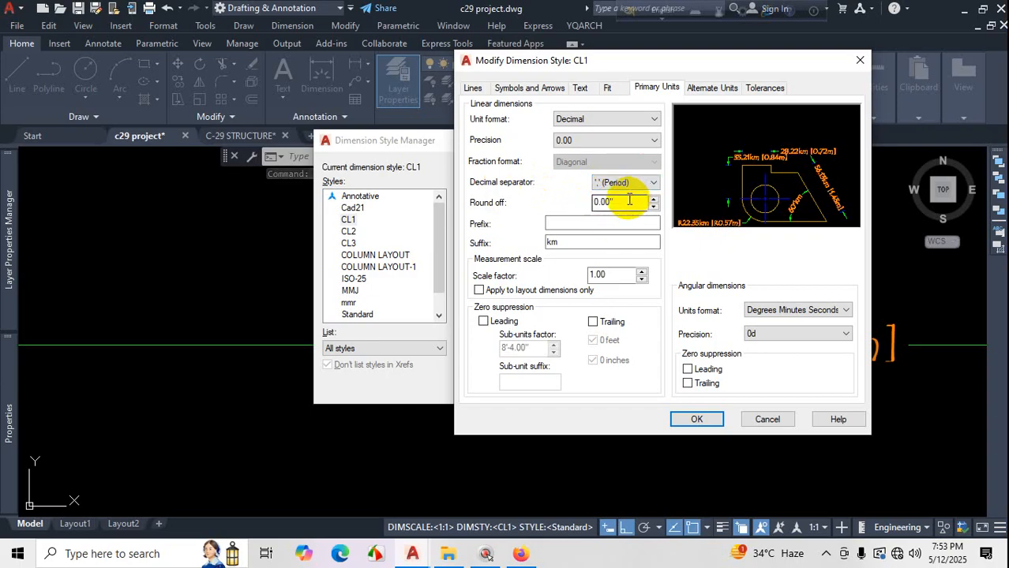
Try the Architectural and Engineering formats for the primary units, with Engineering precision 0'-0.0" and 0'-0.00".
left_click(607, 123)
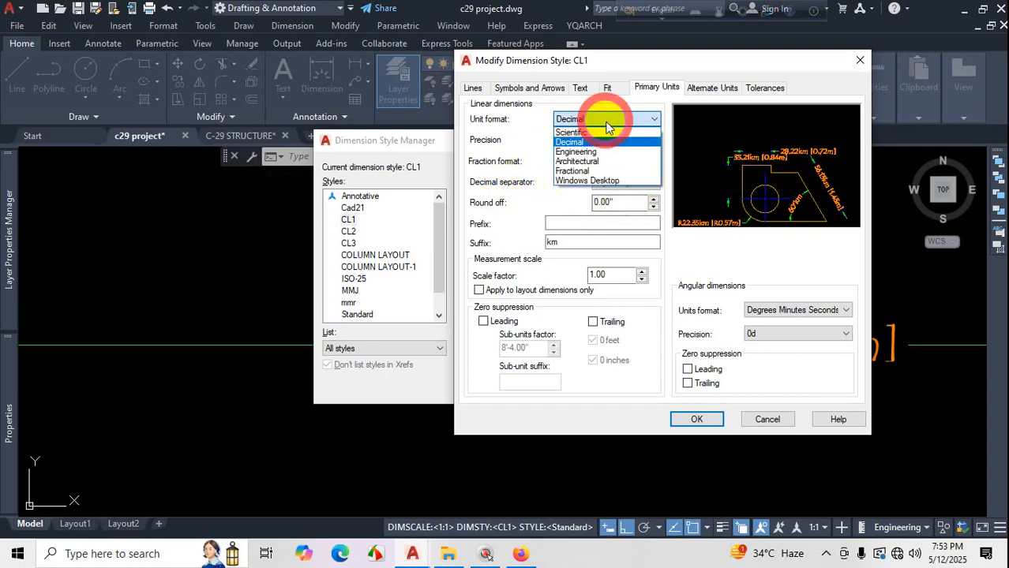
left_click(577, 161)
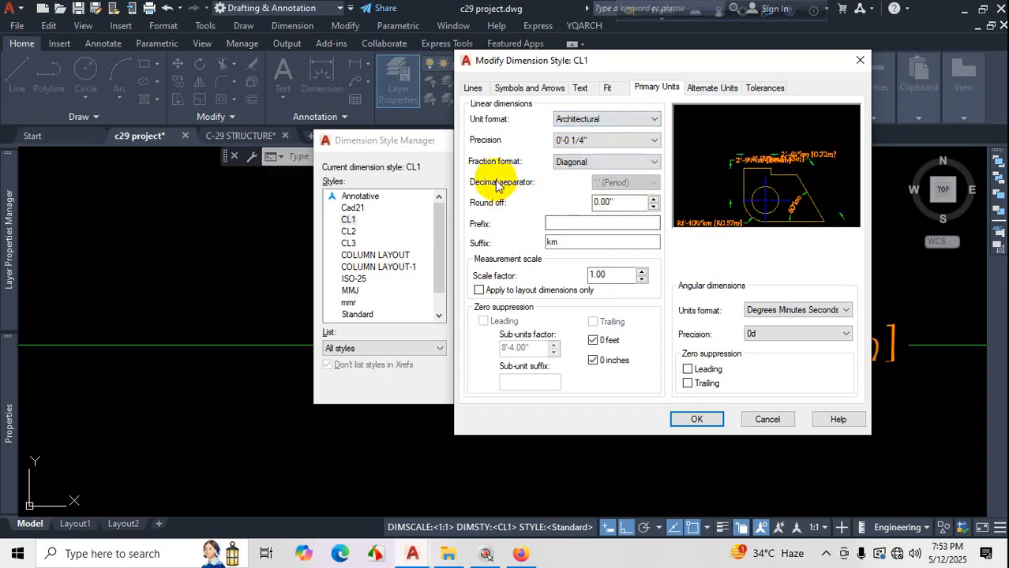
left_click(589, 121)
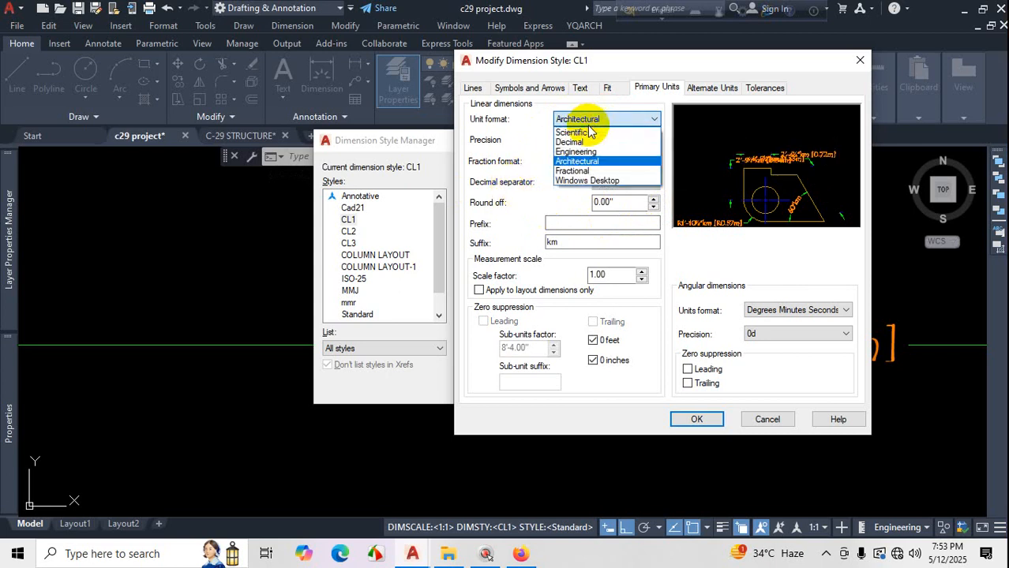
left_click(582, 151)
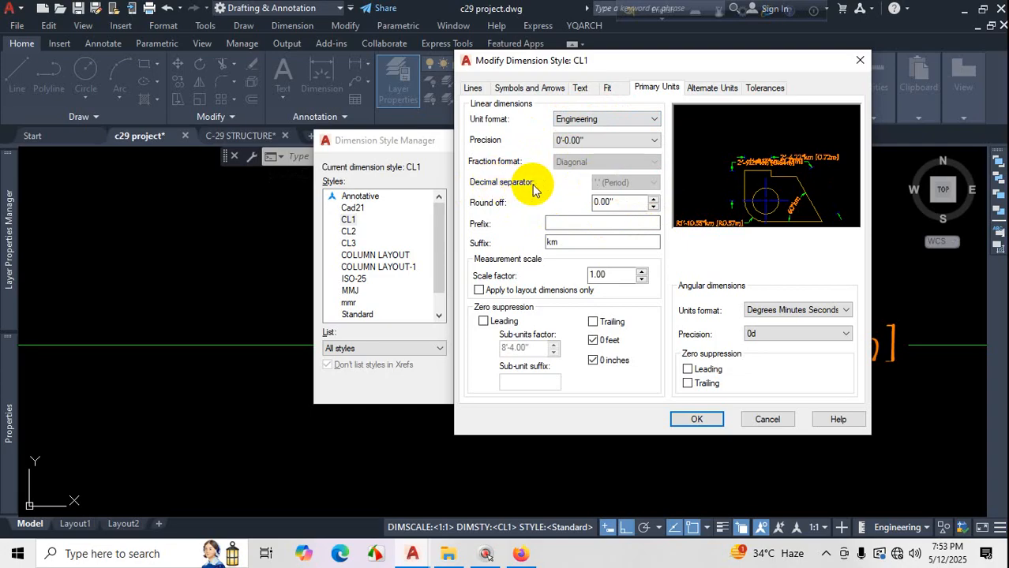
left_click(600, 140)
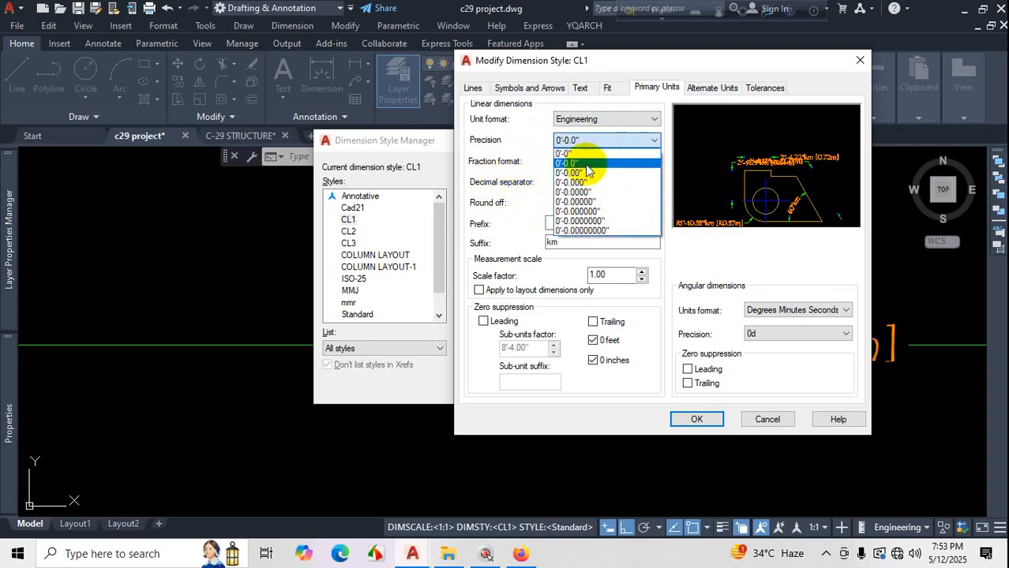
left_click(588, 162)
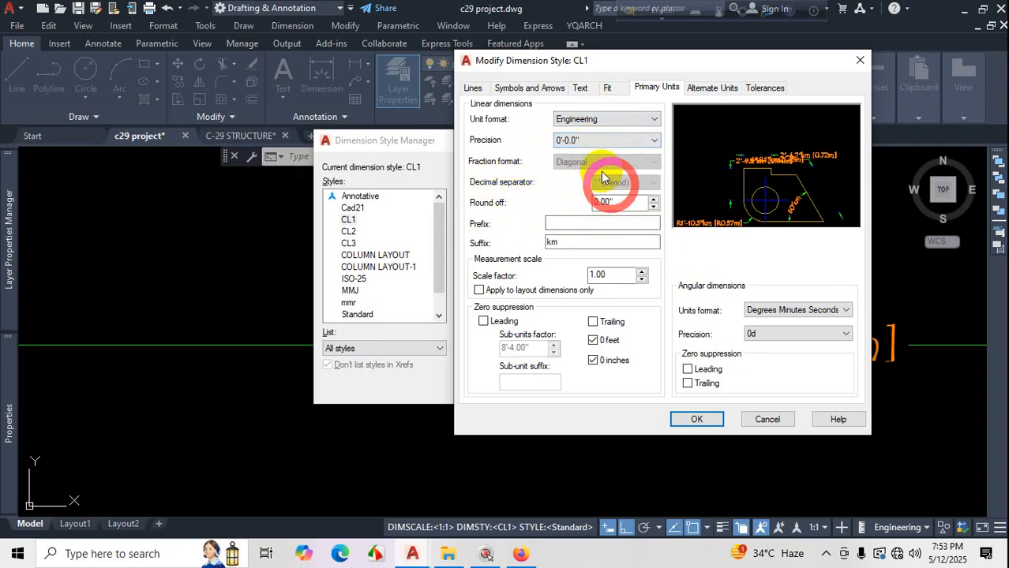
left_click(590, 143)
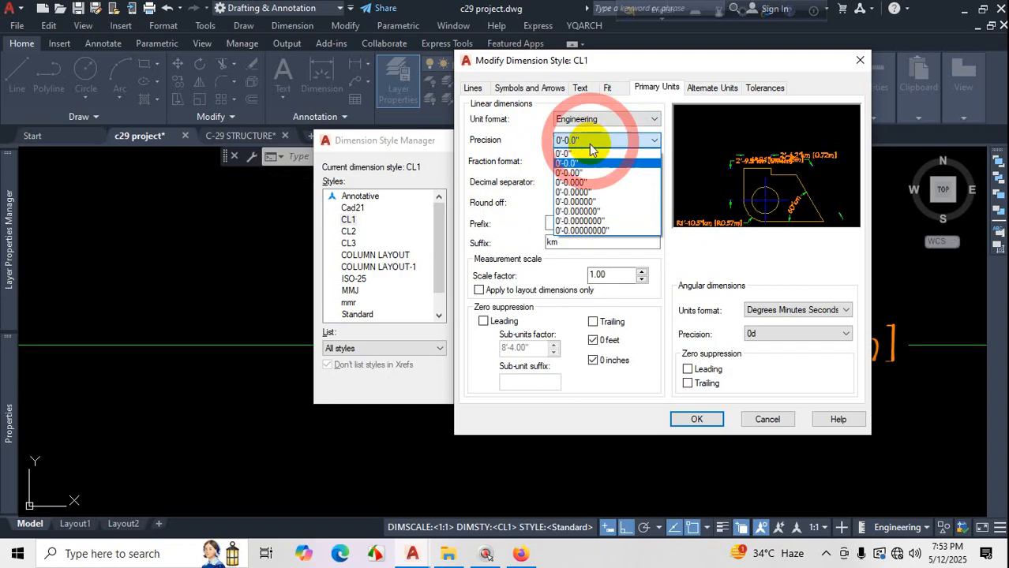
left_click(583, 173)
Return the primary unit format to Decimal and inspect the decimal separator options, keeping Period.
left_click(604, 120)
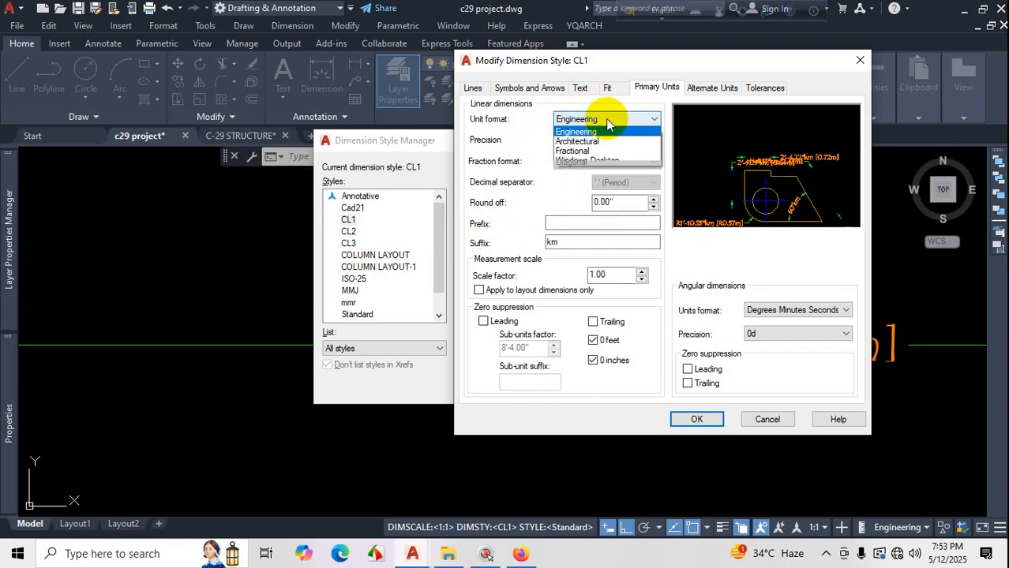
left_click(597, 140)
left_click(618, 184)
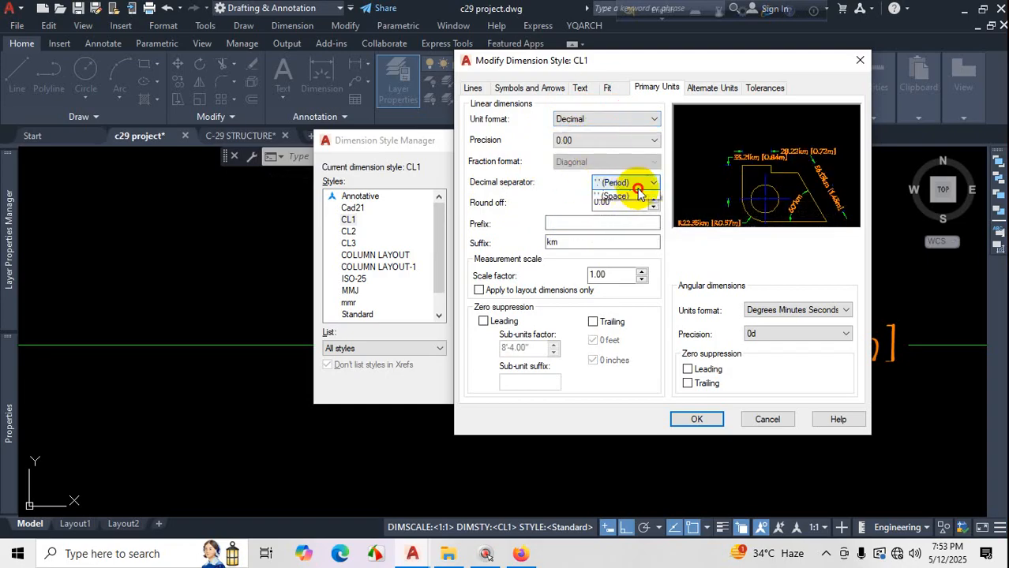
left_click(643, 183)
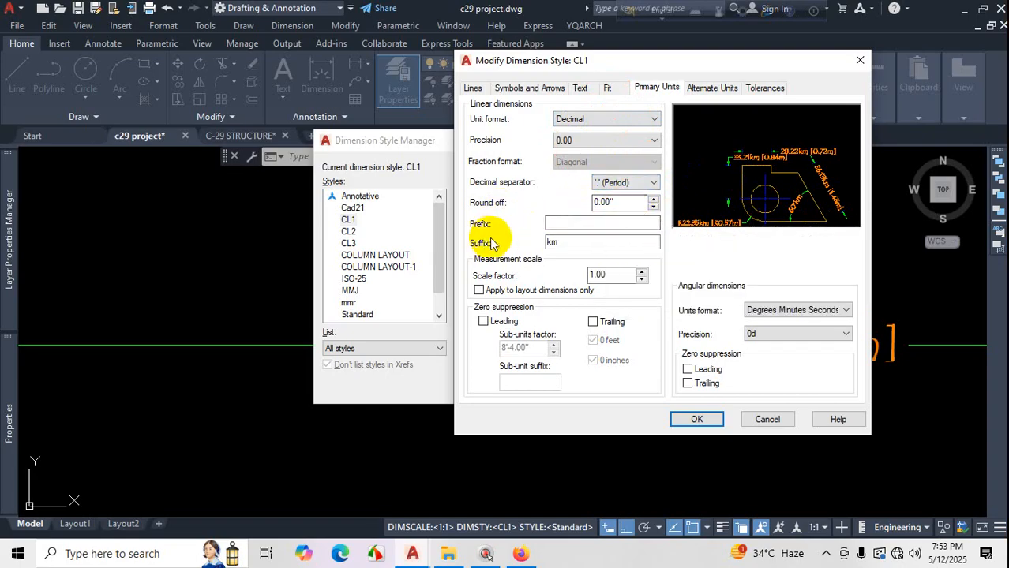
Review CL1's alternate units, replace the primary units suffix with m, and apply the change.
left_click(710, 87)
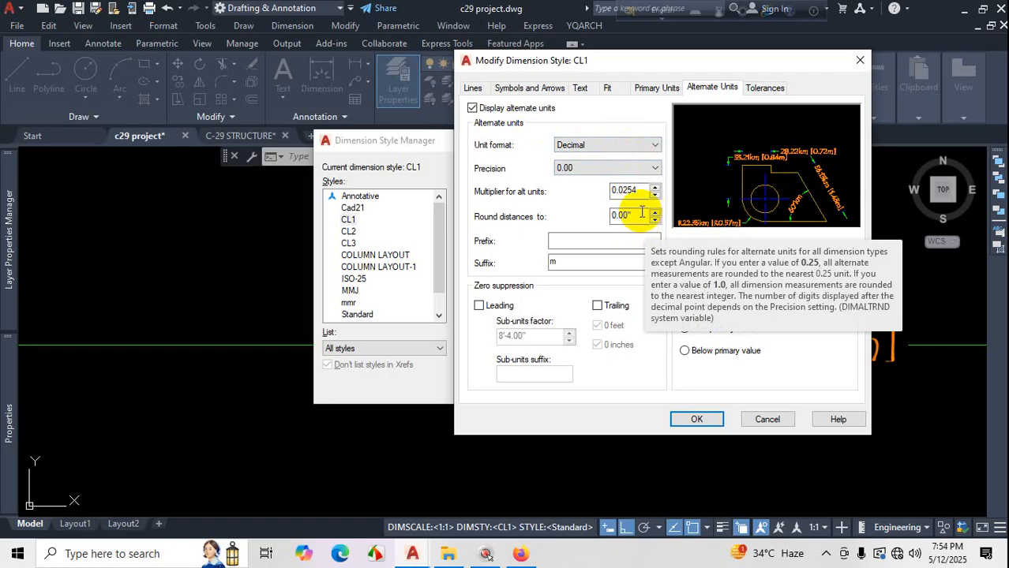
left_click(649, 87)
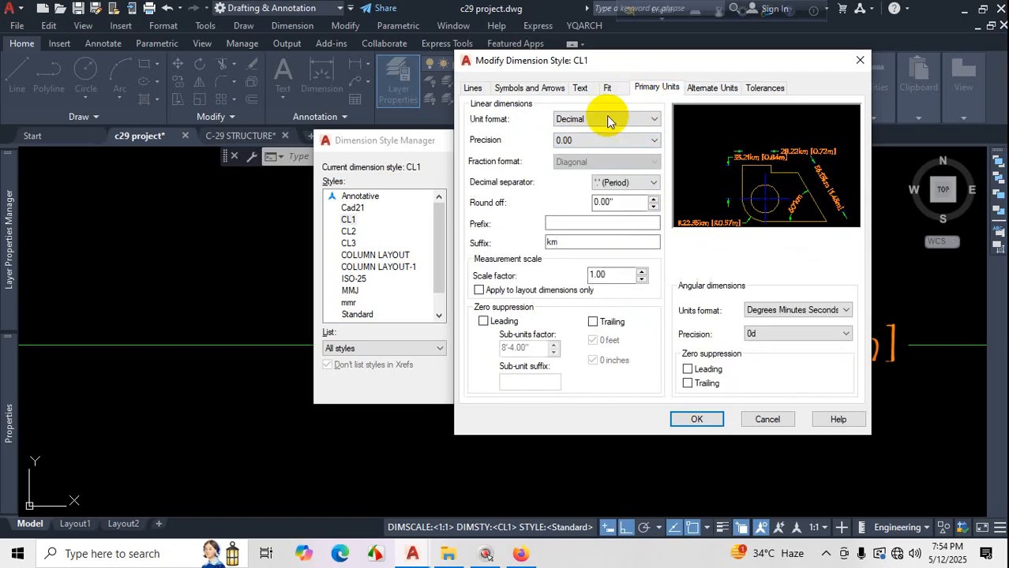
left_click_drag(581, 244, 532, 246)
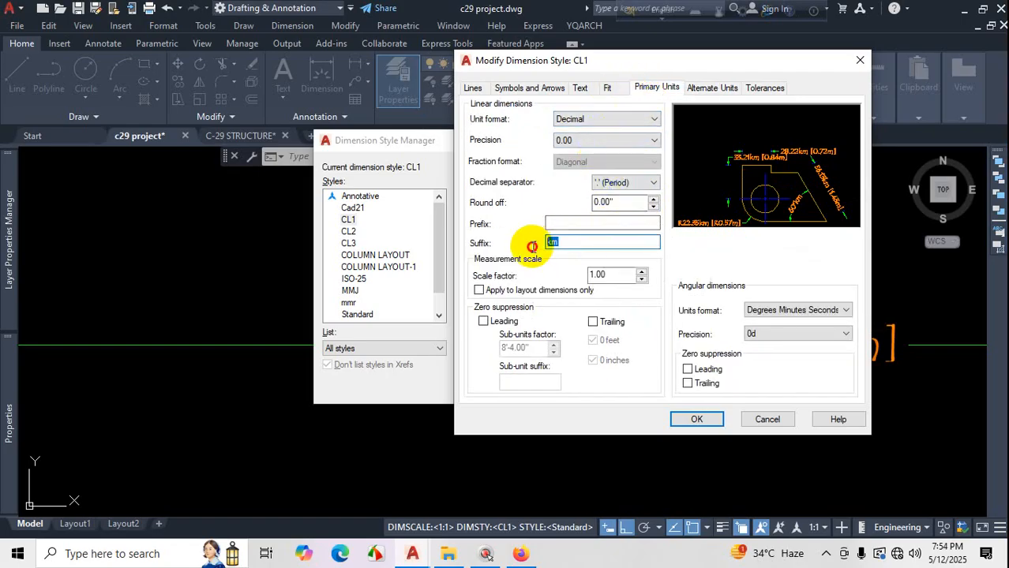
type("m")
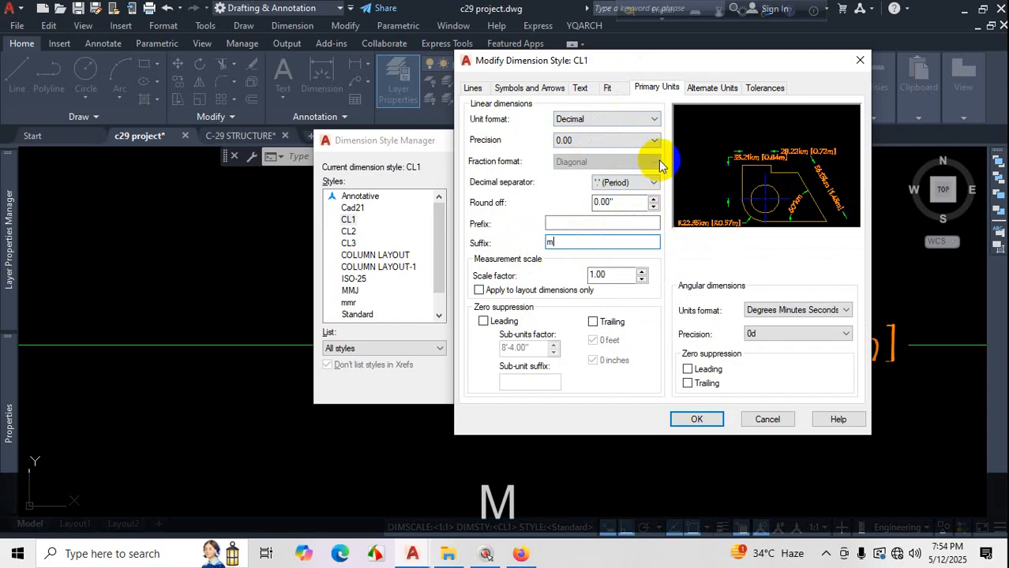
left_click(696, 420)
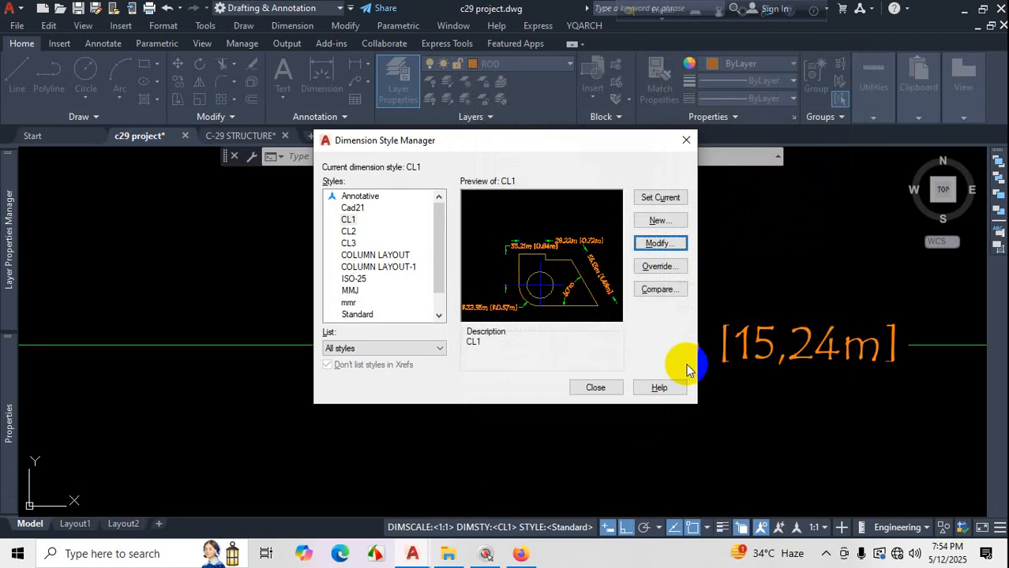
Turn off the display of alternate units in CL1, apply it, and make CL1 the current dimension style.
left_click(663, 243)
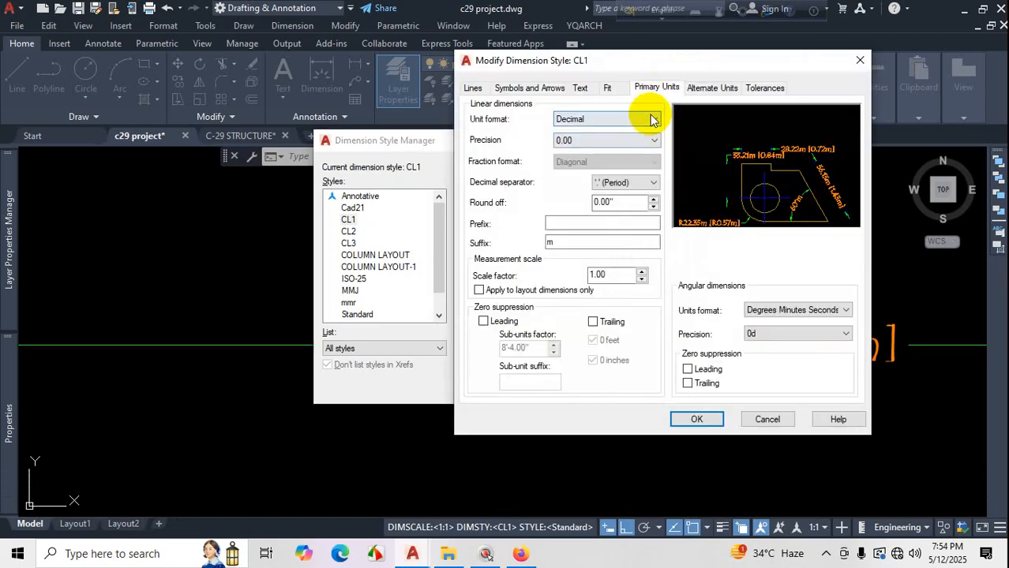
left_click(711, 87)
left_click(607, 146)
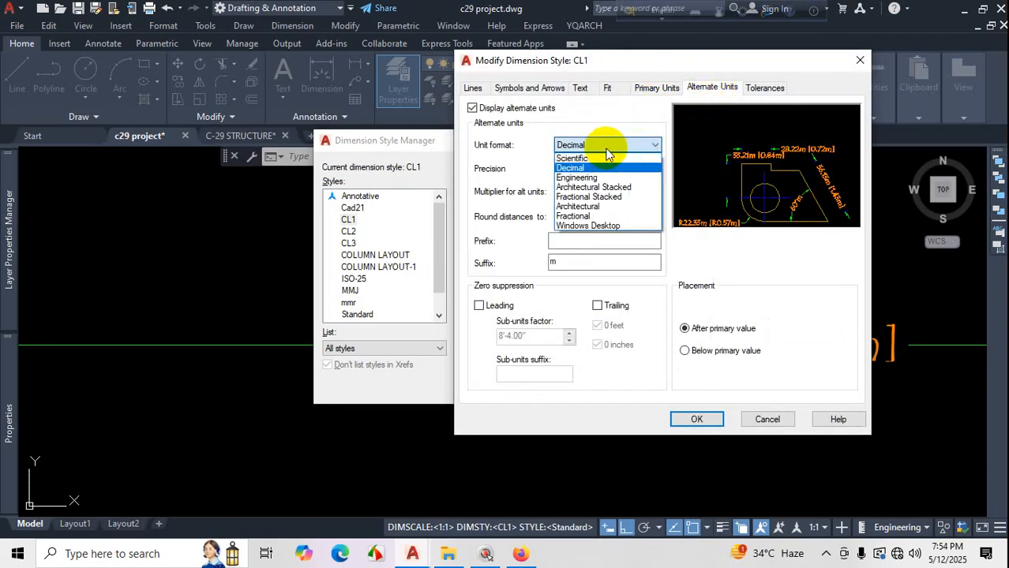
left_click(472, 109)
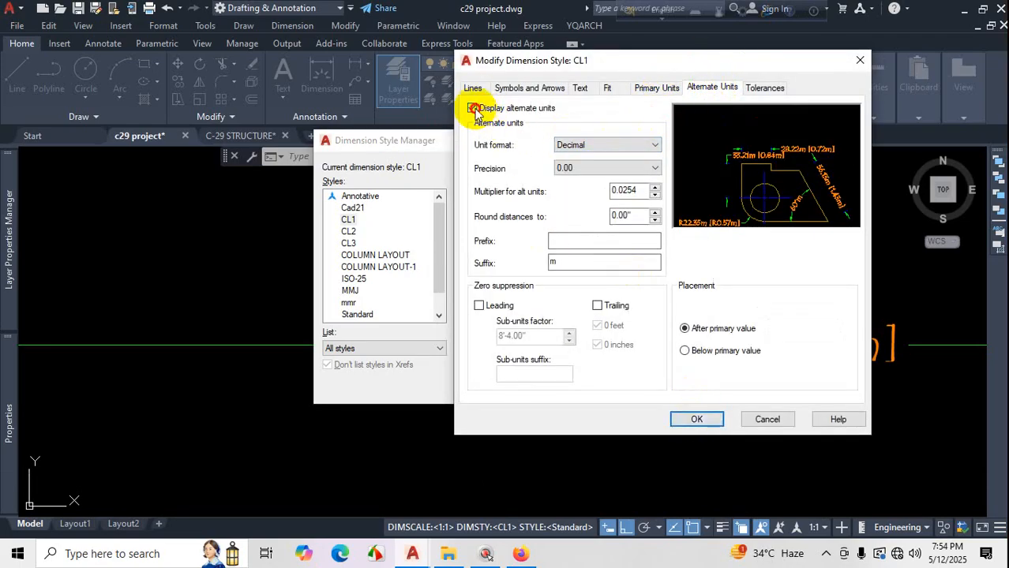
left_click(472, 108)
left_click(693, 419)
left_click(658, 198)
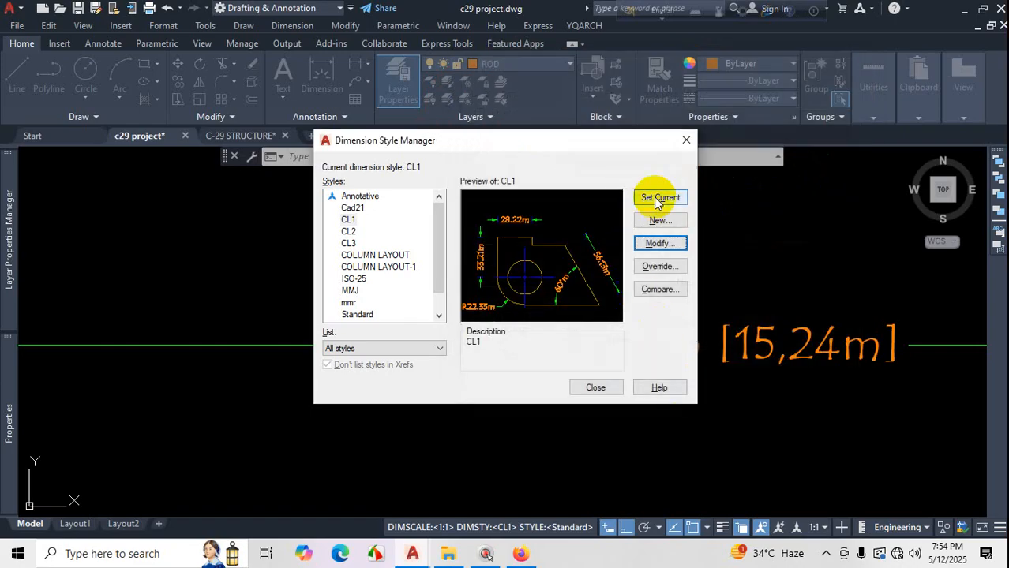
left_click(596, 387)
Examine the updated dimension texts in the drawing, including the dimension between grid lines 1 and 2.
scroll(727, 382, "down", 3)
scroll(640, 383, "down", 3)
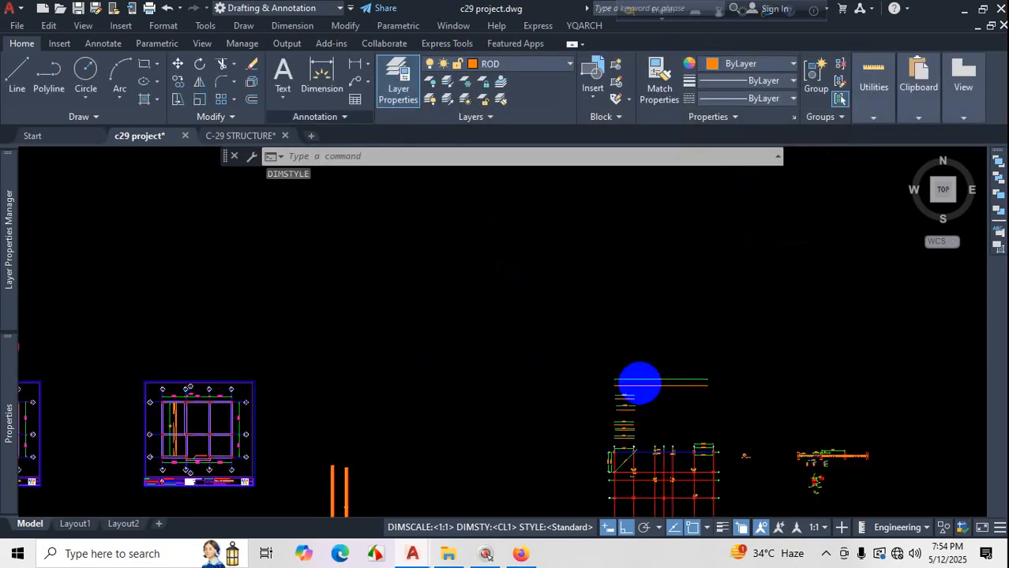
scroll(647, 398, "up", 7)
scroll(681, 277, "down", 1)
scroll(682, 277, "up", 2)
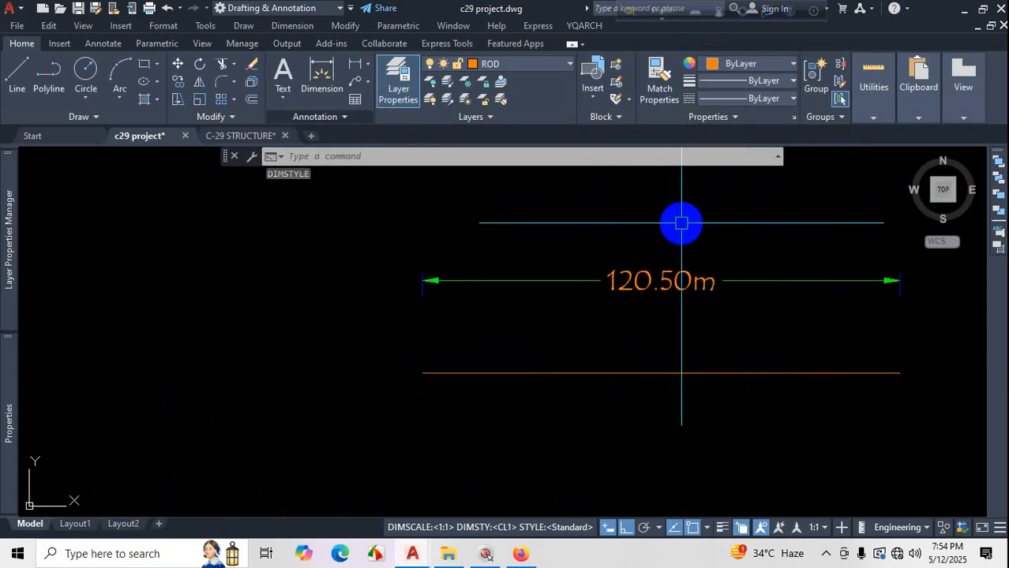
scroll(681, 221, "down", 5)
scroll(680, 349, "up", 3)
scroll(632, 324, "up", 4)
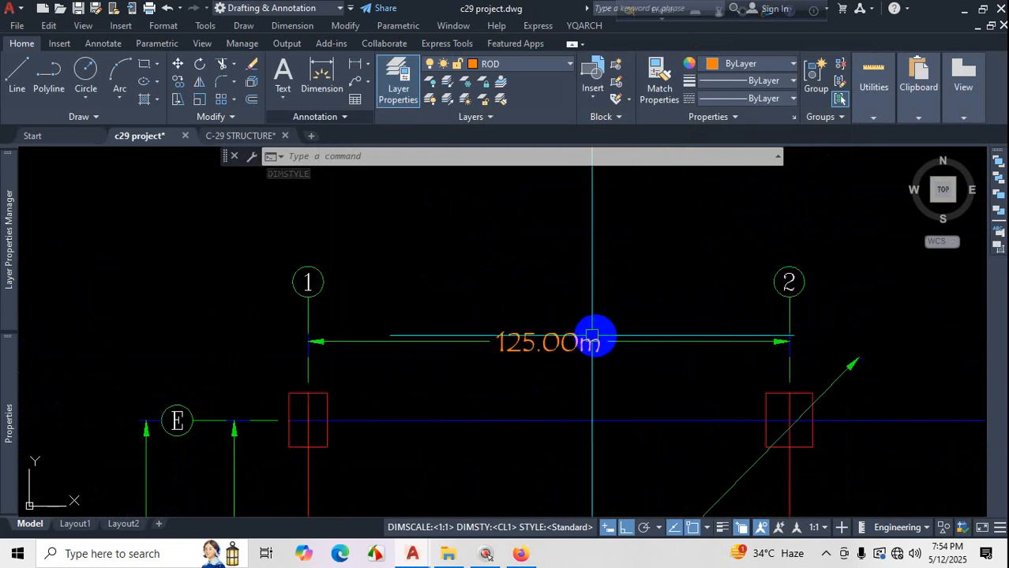
scroll(581, 351, "down", 4)
scroll(668, 304, "up", 5)
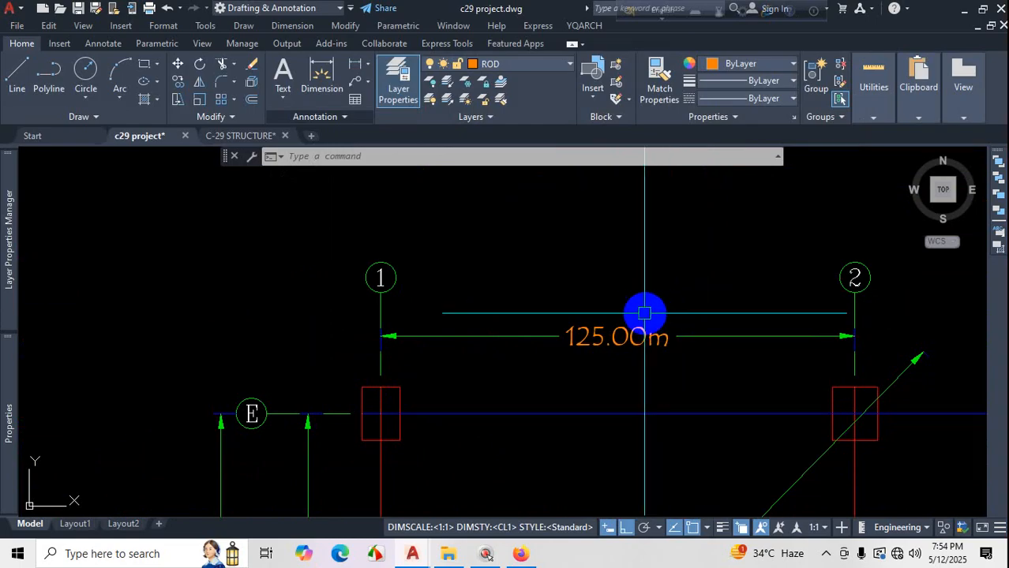
scroll(647, 311, "up", 2)
key("ctrl+1")
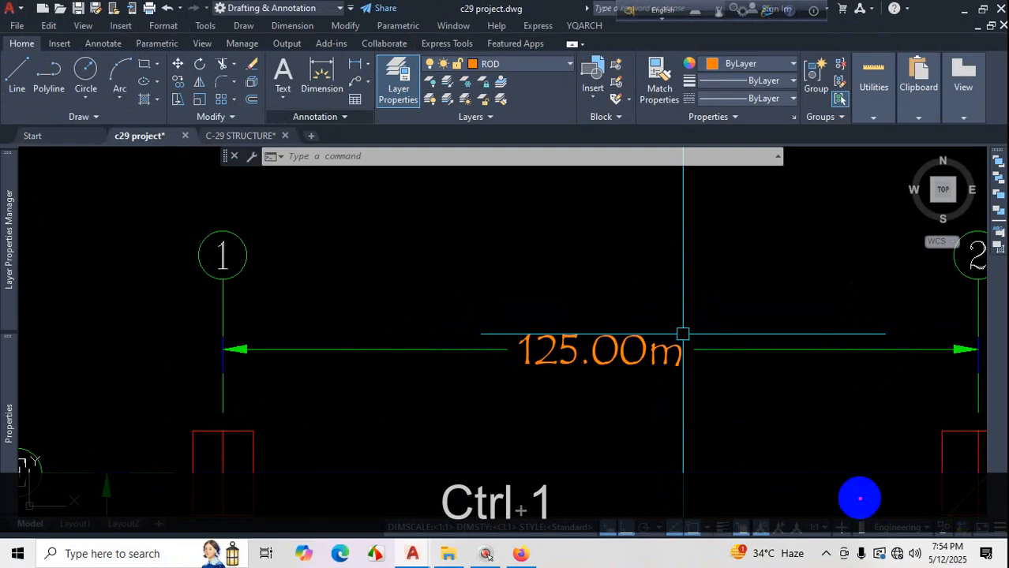
key("Escape")
left_click(827, 556)
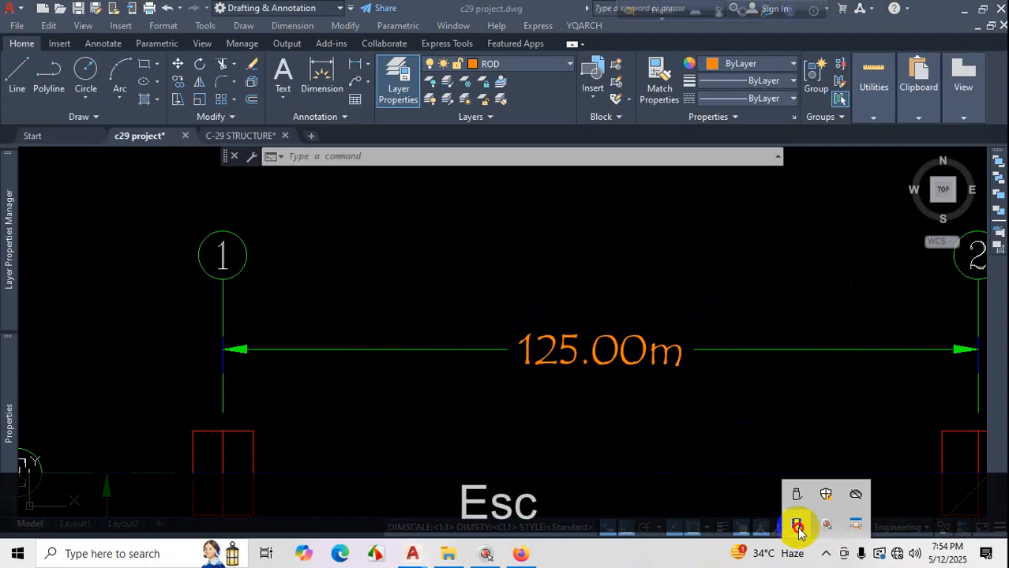
left_click(531, 431)
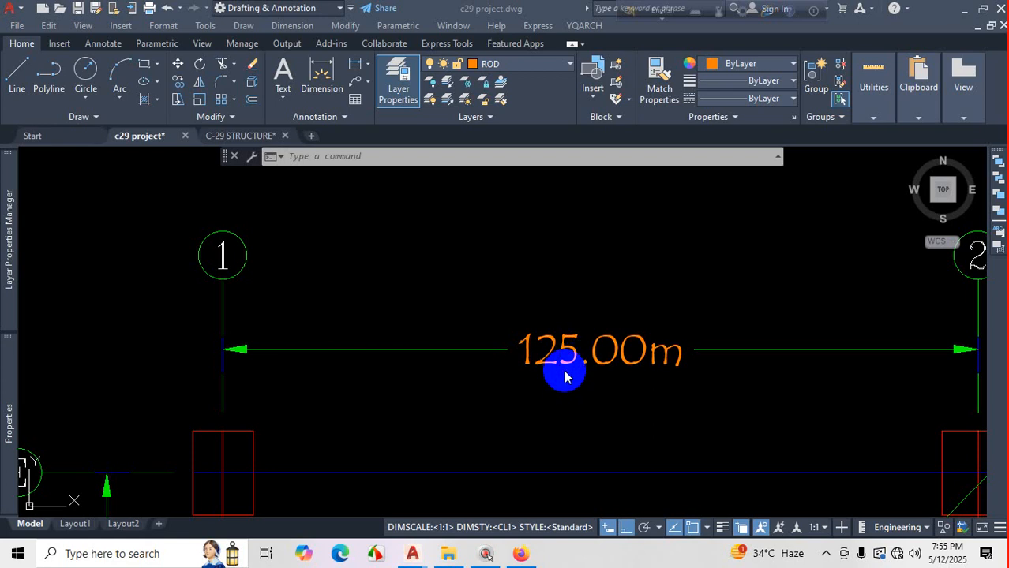
key("ctrl+1")
left_click(655, 362)
mouse_move(716, 283)
left_mouse_down()
mouse_move(327, 428)
mouse_move(565, 170)
left_mouse_up()
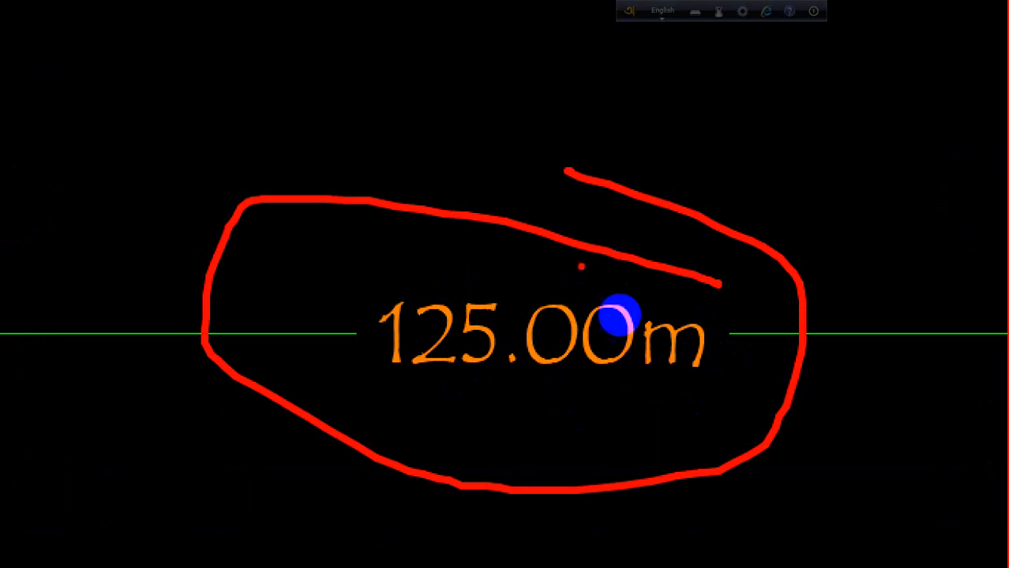
left_click_drag(764, 275, 773, 421)
mouse_move(854, 322)
left_mouse_down()
mouse_move(830, 314)
mouse_move(838, 421)
left_mouse_up()
mouse_move(780, 383)
left_mouse_down()
mouse_move(884, 334)
mouse_move(900, 382)
left_mouse_up()
left_click_drag(874, 375, 905, 356)
left_click_drag(916, 249, 954, 414)
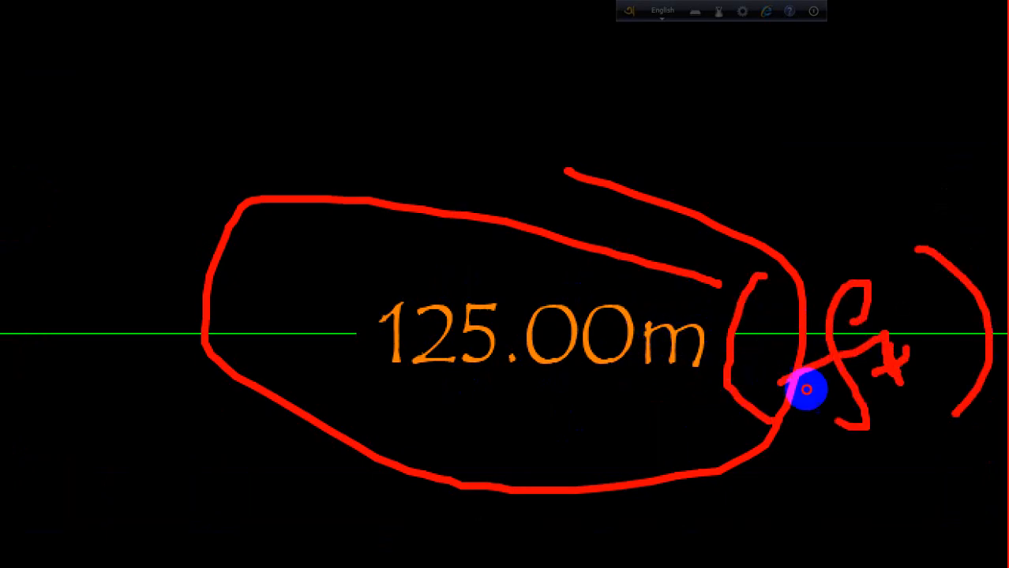
key("Escape")
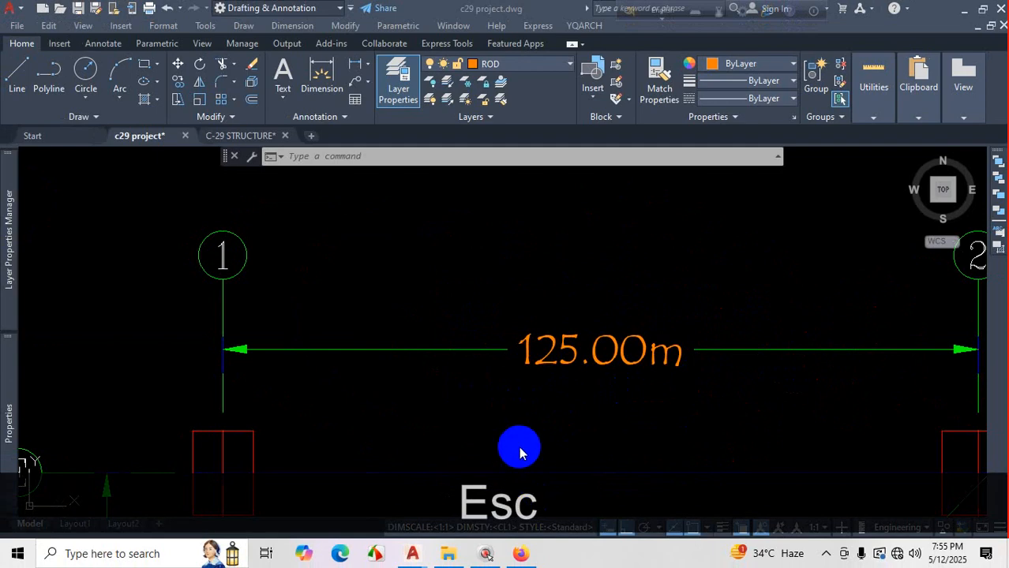
Check the alternate units settings of dimension style CL1, then close the style manager without making changes.
key("d")
key("Return")
key("Escape")
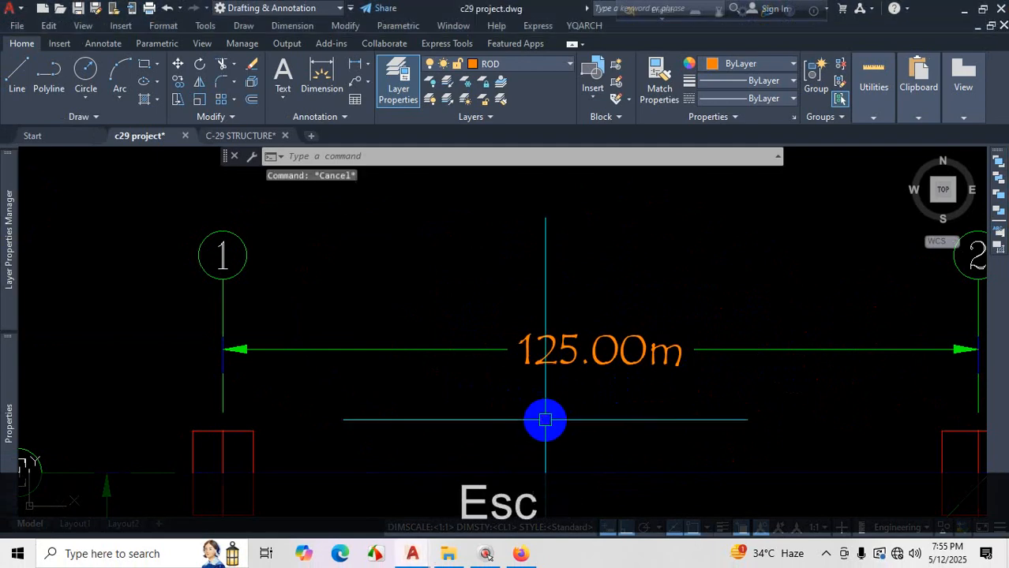
type("d")
key("Return")
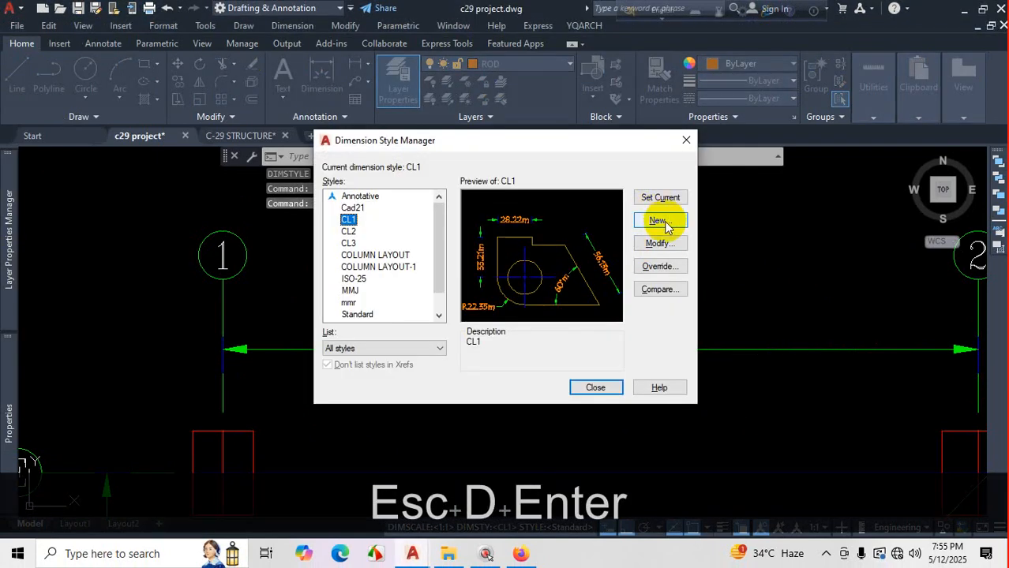
left_click(652, 244)
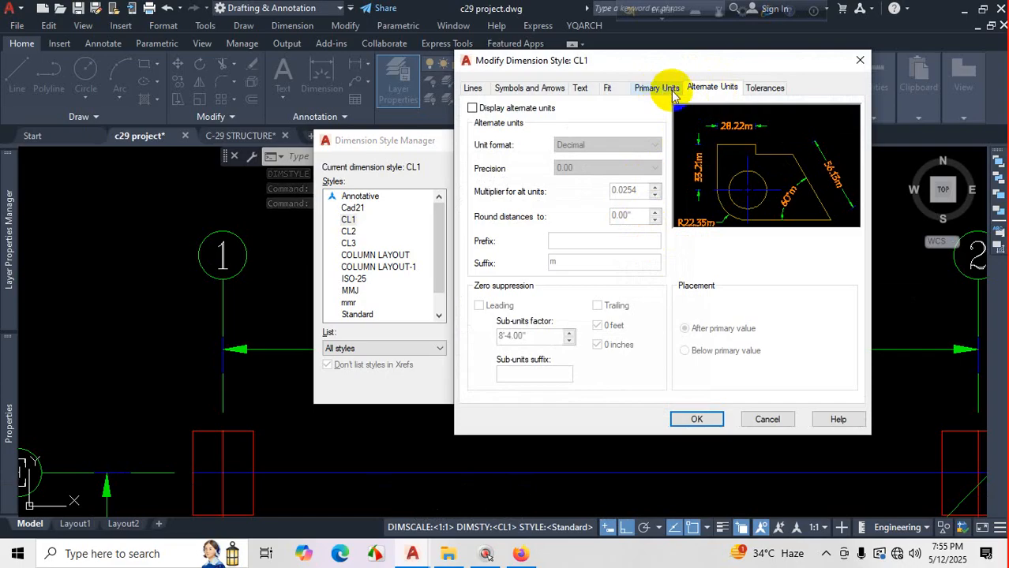
left_click(860, 60)
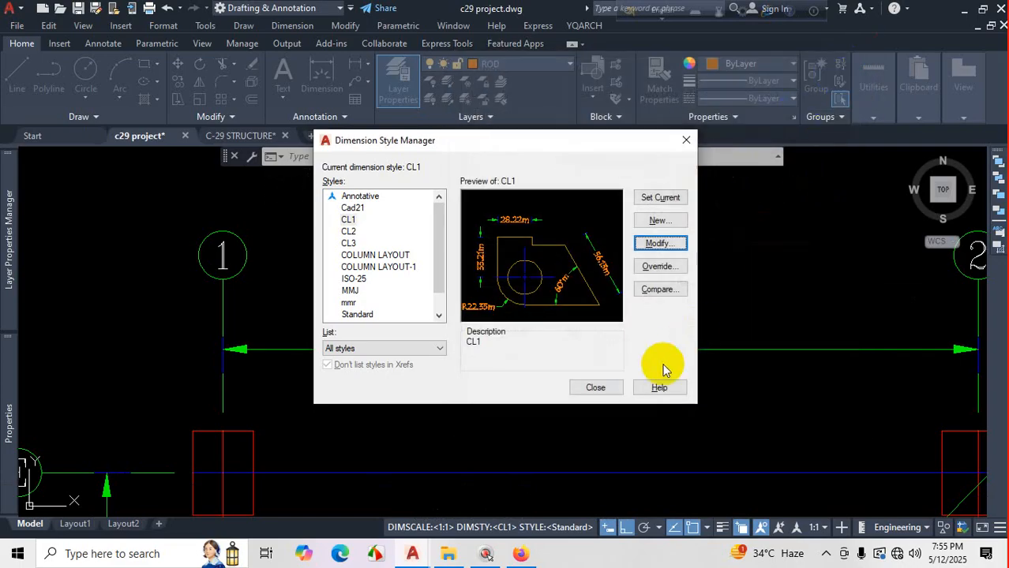
left_click(595, 388)
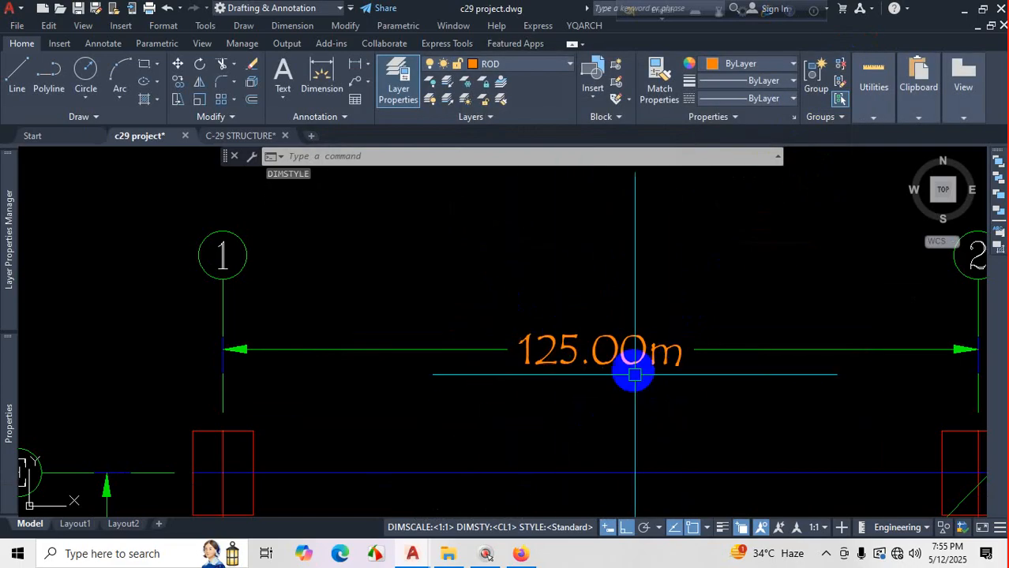
key("ctrl+1")
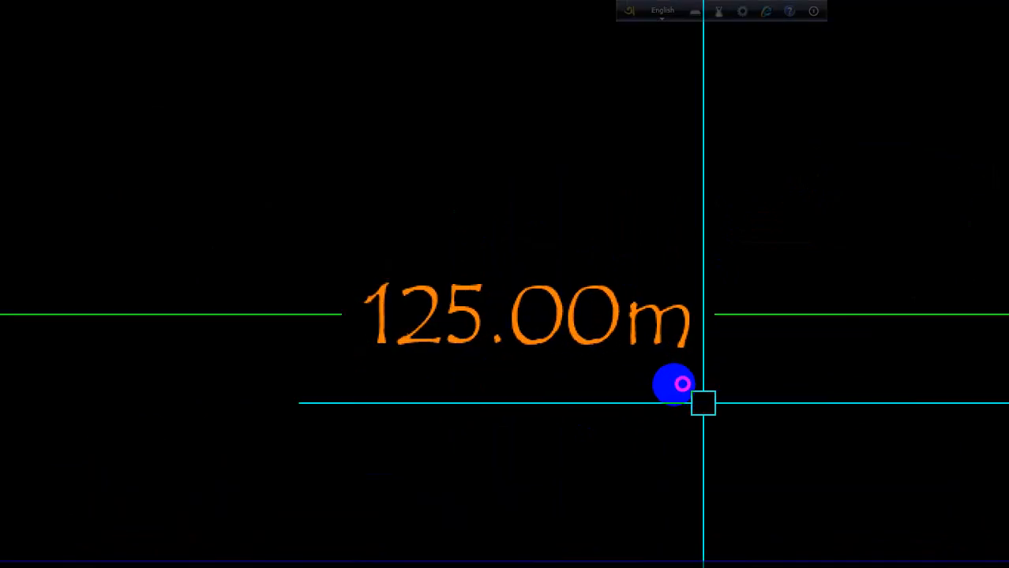
left_click(665, 378)
left_click_drag(644, 377, 729, 375)
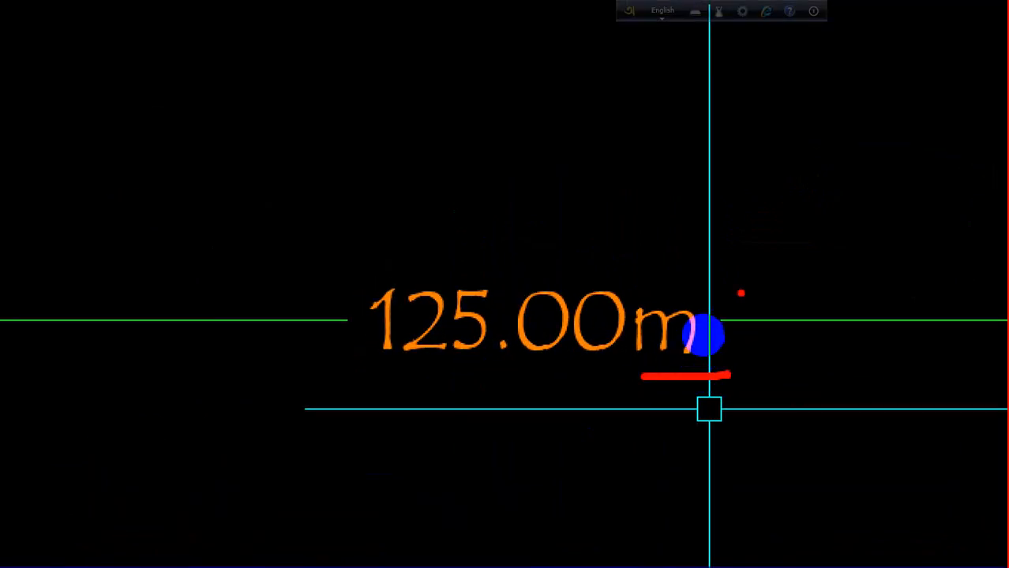
mouse_move(680, 285)
left_mouse_down()
mouse_move(641, 338)
mouse_move(698, 379)
mouse_move(661, 270)
left_mouse_up()
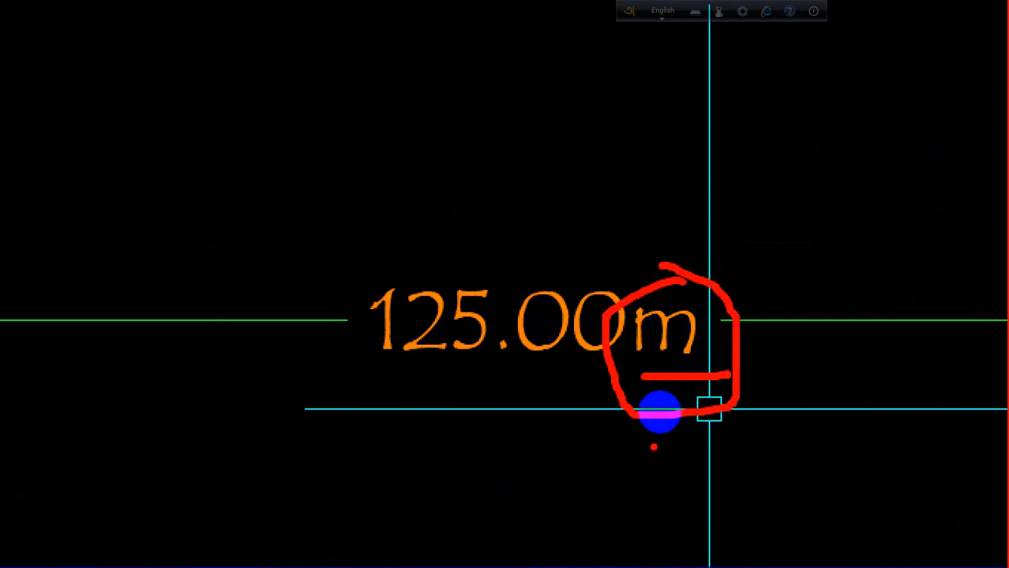
key("Escape")
left_click(823, 552)
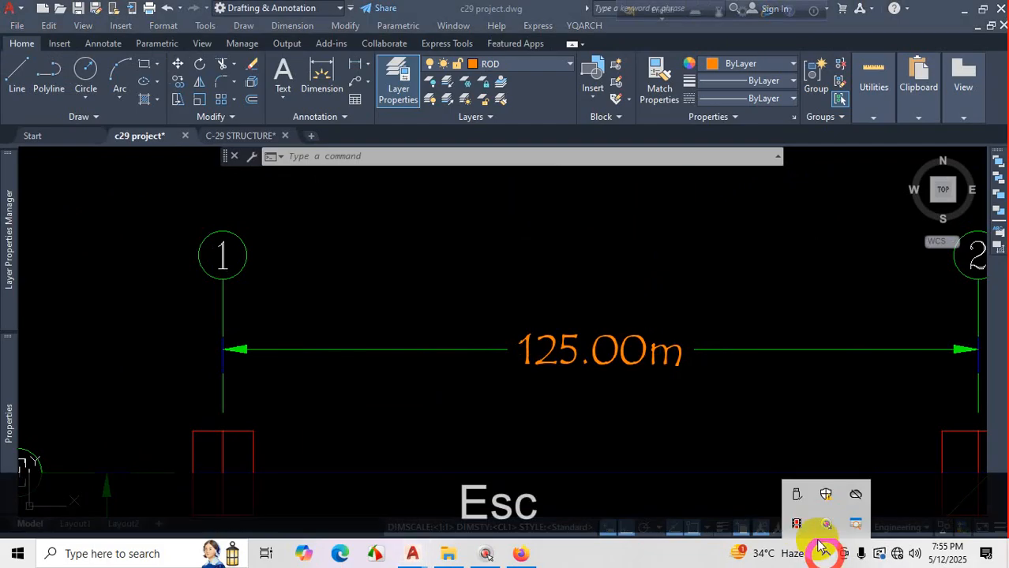
left_click(798, 524)
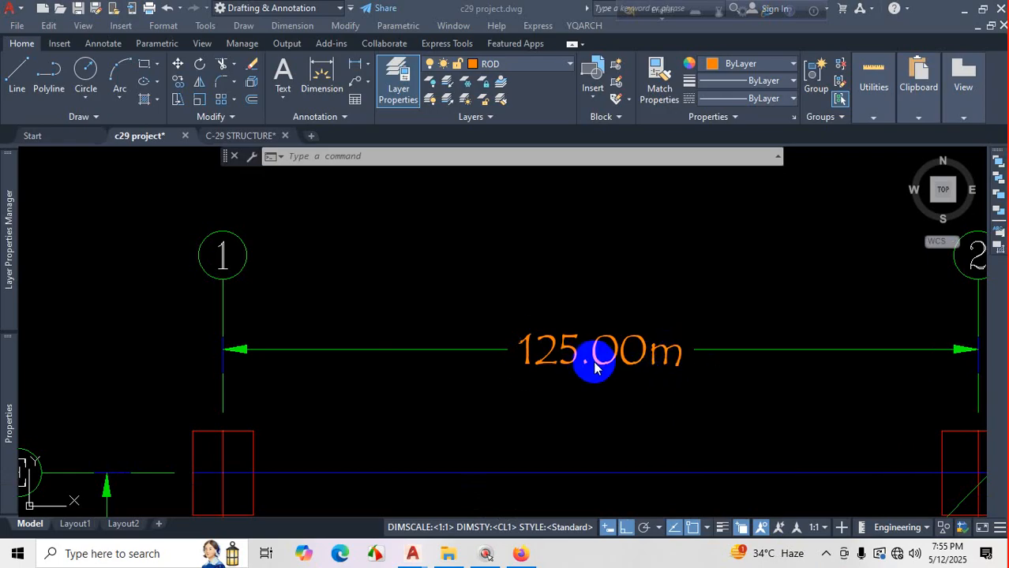
Open dimension style CL1 for modification and review its primary units, including the format, precision and suffix.
type("d")
key("Return")
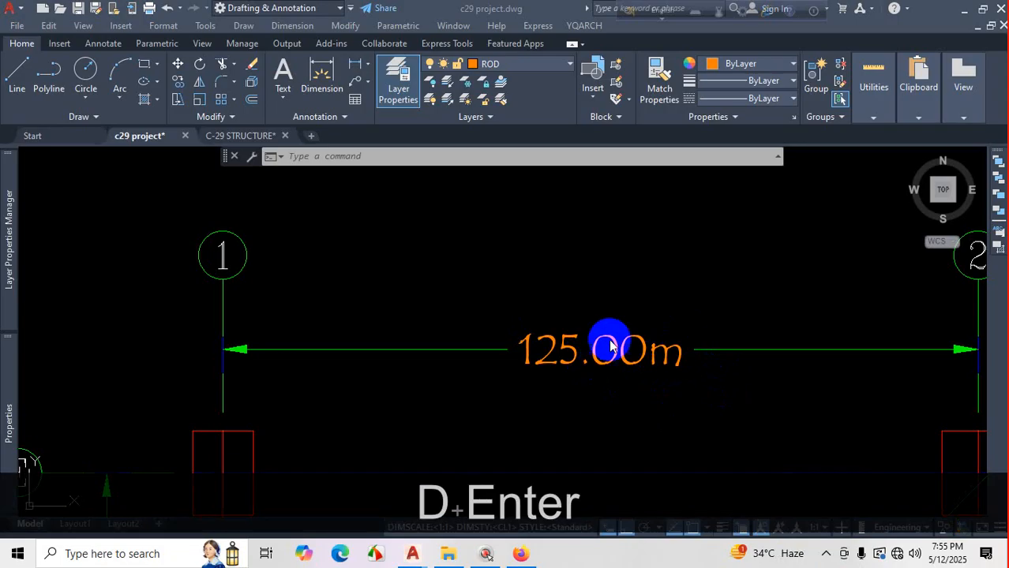
key("Escape")
type("d")
key("Return")
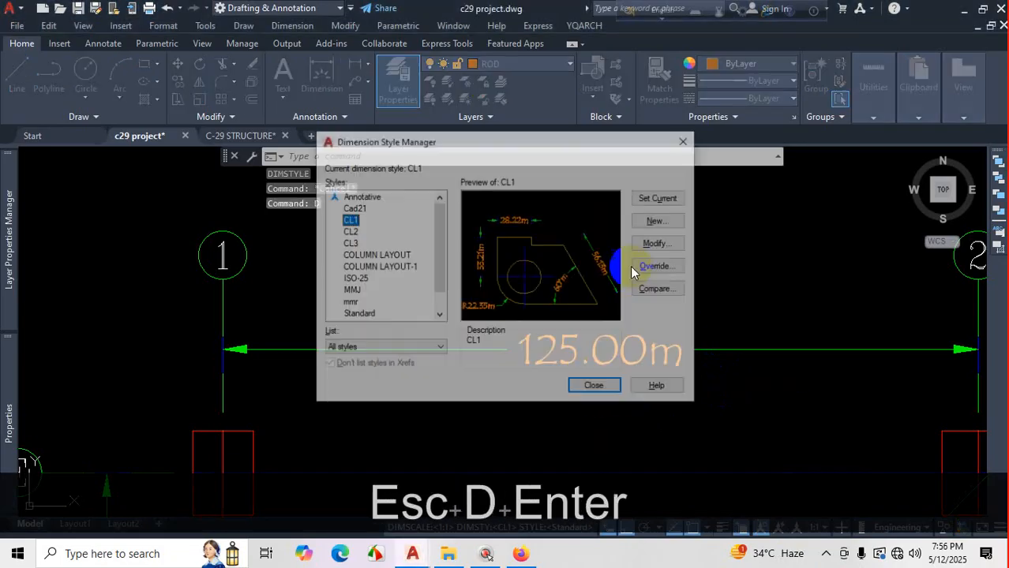
left_click(657, 242)
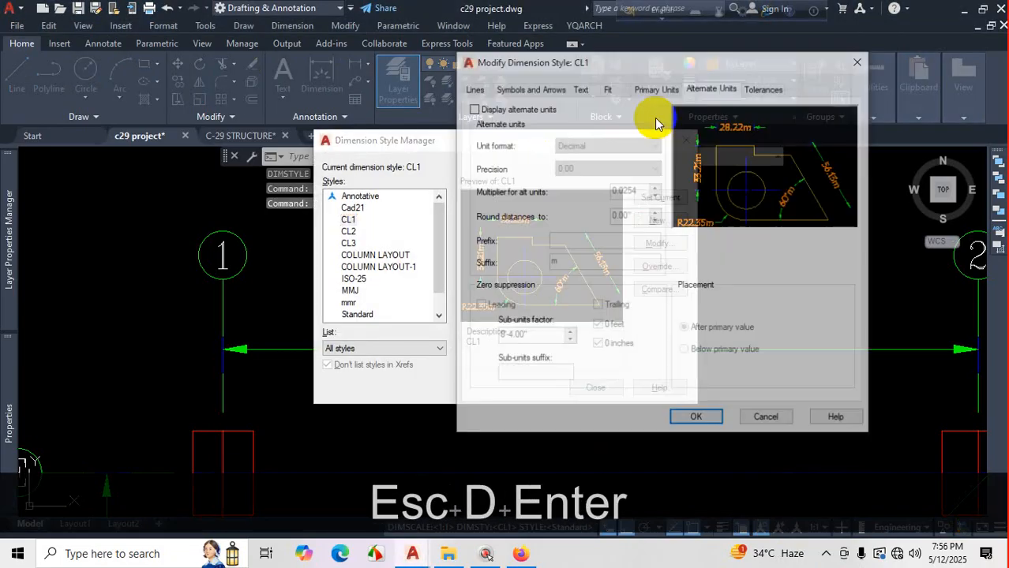
left_click(654, 86)
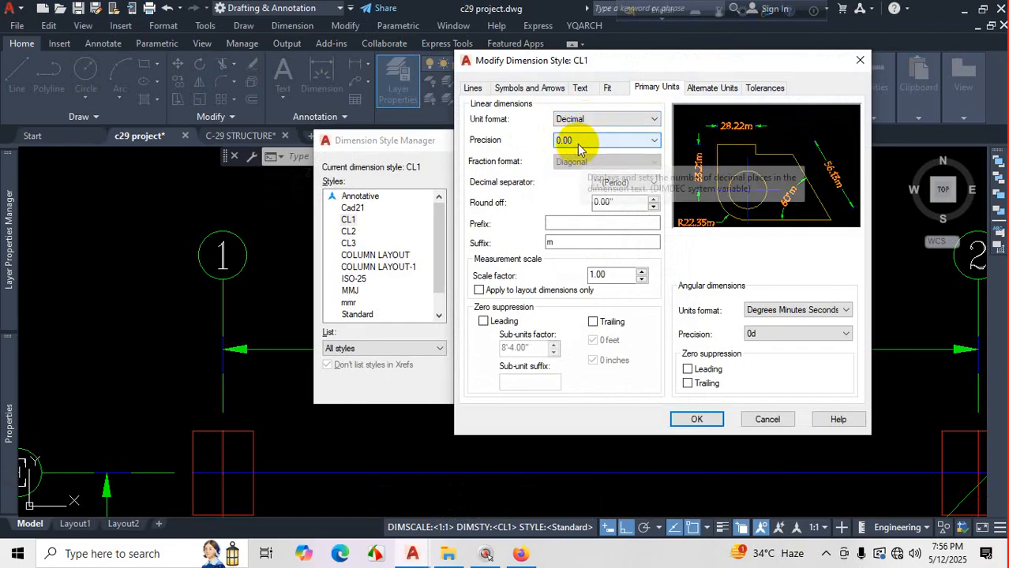
left_click(547, 243)
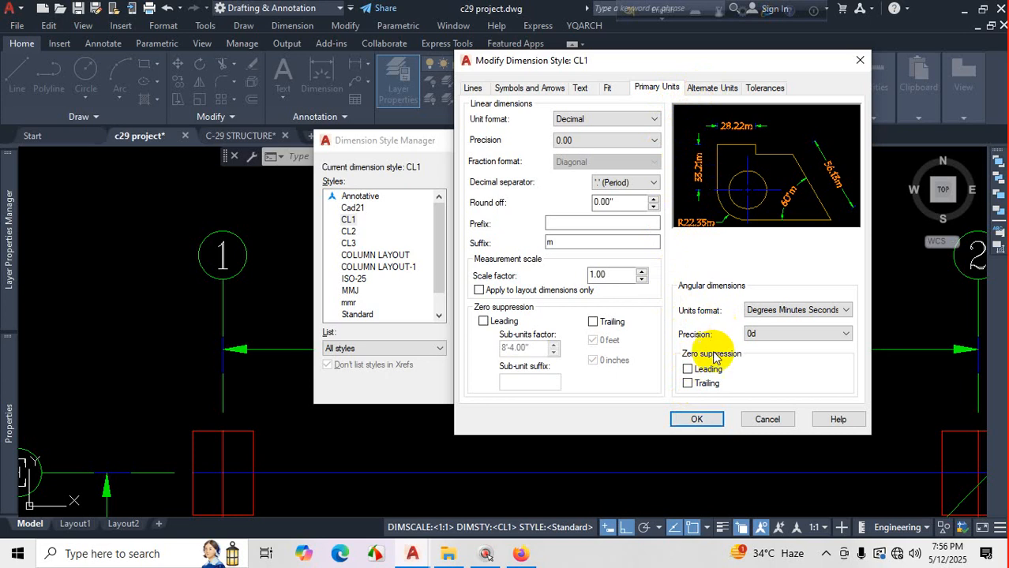
Turn on CL1's alternate units with the Architectural unit format and enter 0 as their multiplier.
left_click(712, 90)
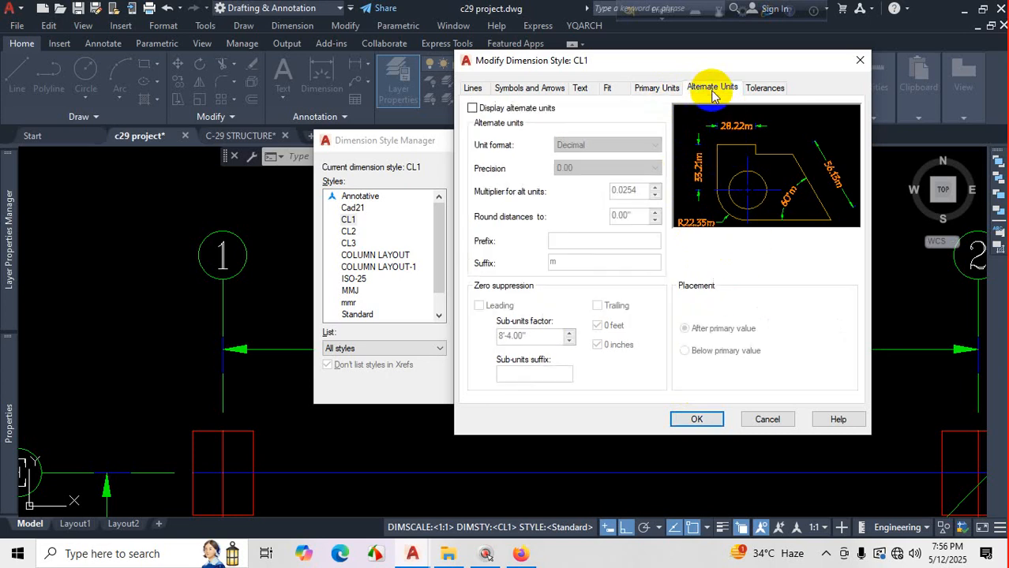
left_click(472, 108)
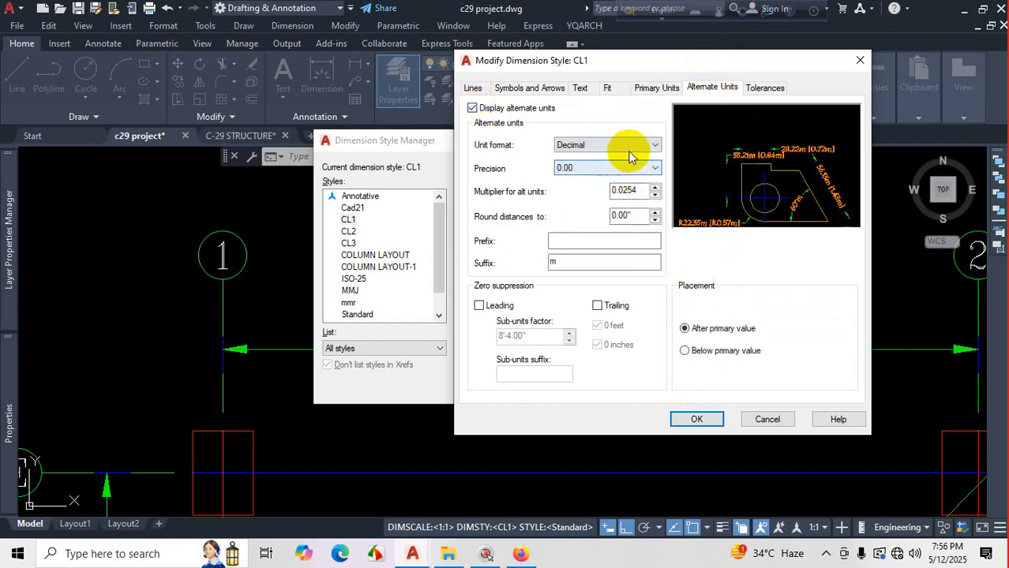
left_click(629, 148)
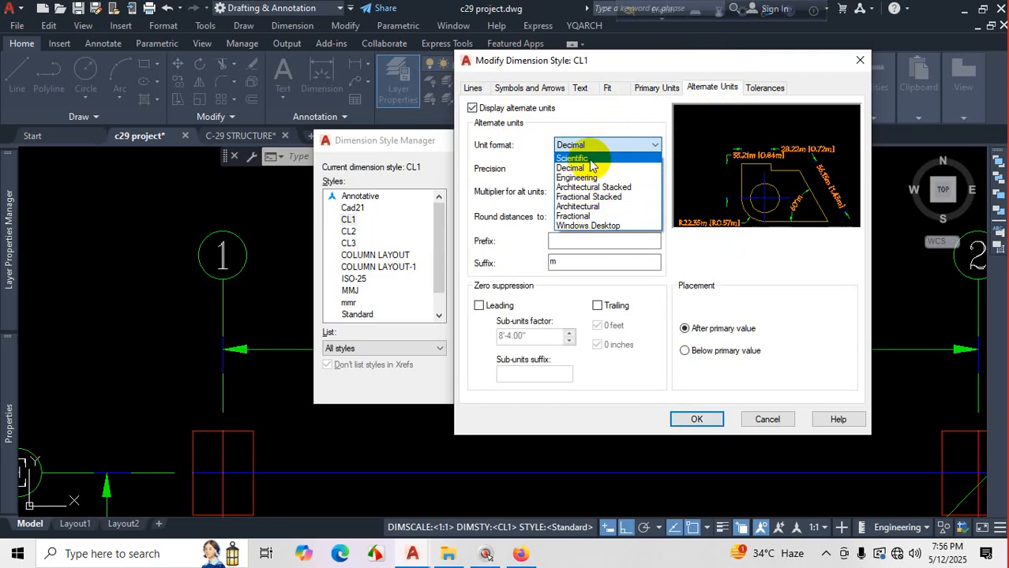
left_click(582, 208)
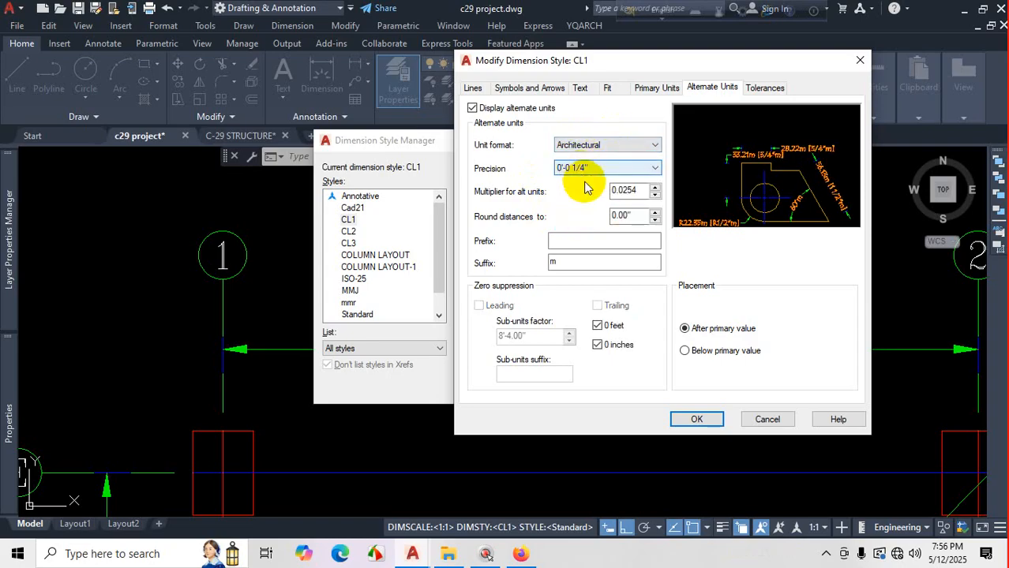
left_click_drag(641, 191, 610, 188)
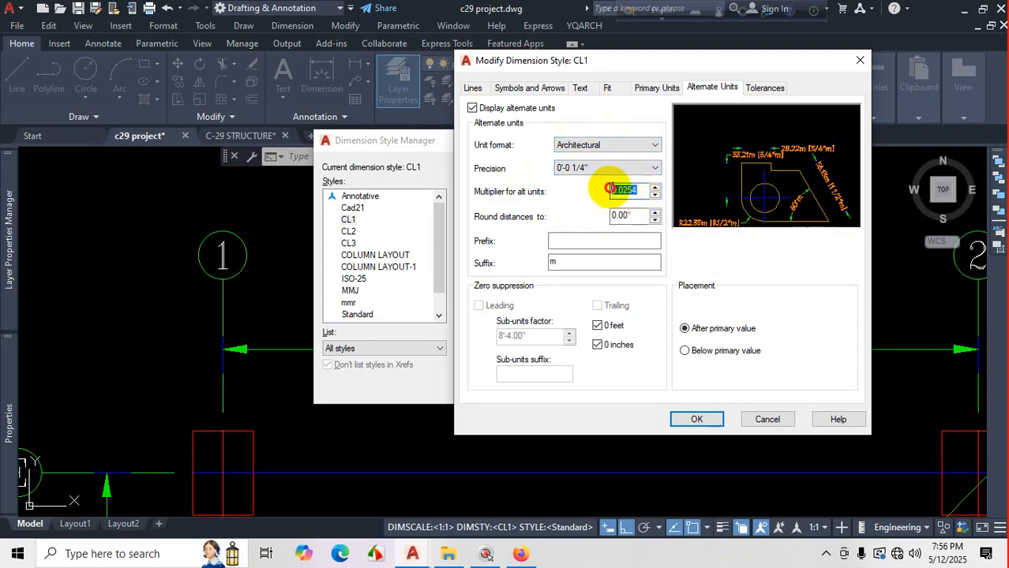
type("0")
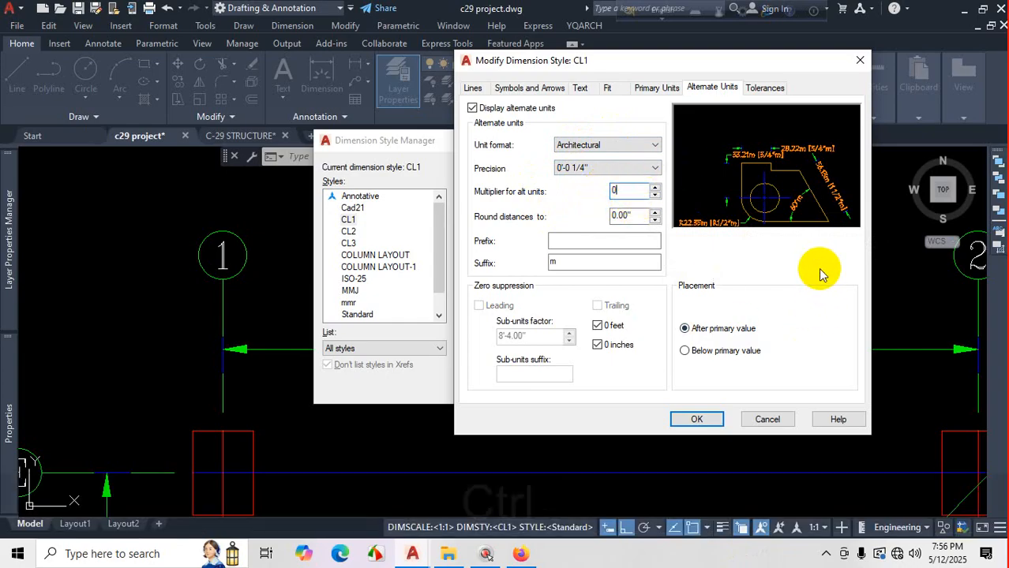
key("ctrl+1")
mouse_move(702, 253)
left_mouse_down()
mouse_move(686, 243)
mouse_move(696, 250)
mouse_move(716, 224)
mouse_move(699, 228)
mouse_move(778, 265)
left_mouse_up()
left_click(859, 241)
mouse_move(849, 230)
left_mouse_down()
mouse_move(889, 252)
mouse_move(915, 226)
mouse_move(952, 241)
mouse_move(939, 263)
left_mouse_up()
mouse_move(971, 197)
left_mouse_down()
mouse_move(960, 262)
mouse_move(992, 208)
mouse_move(1000, 230)
left_mouse_up()
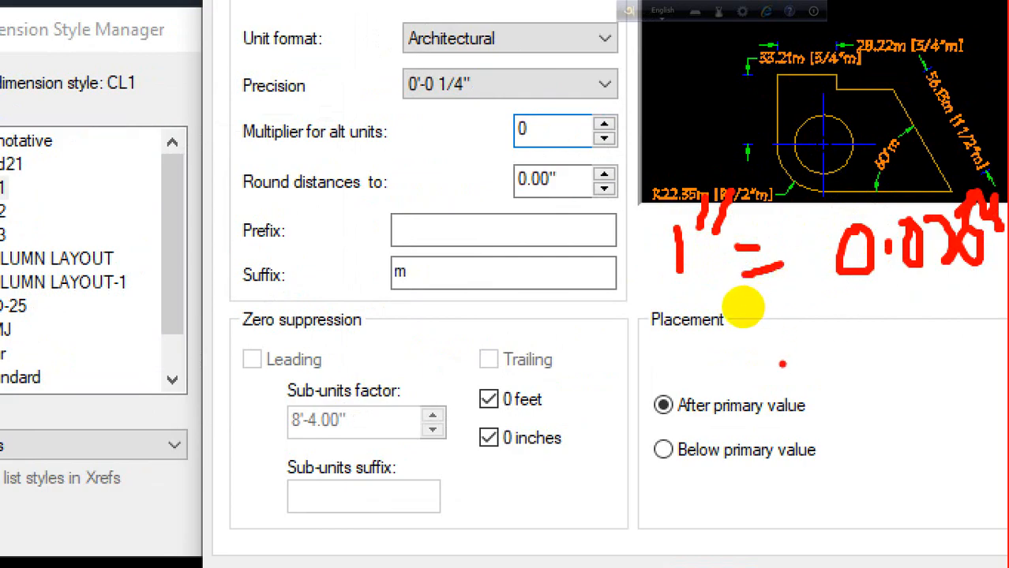
left_click_drag(700, 342, 706, 372)
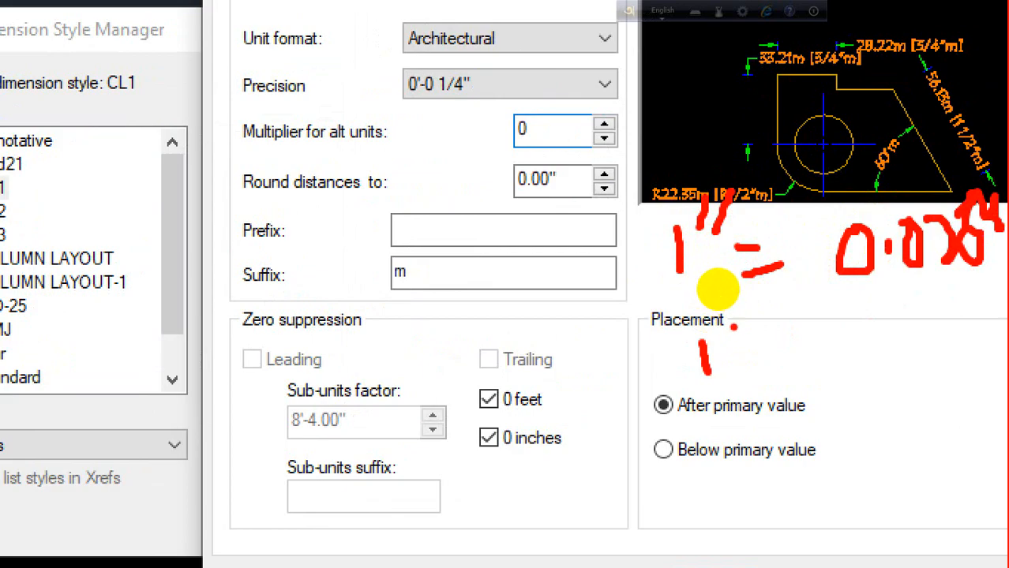
mouse_move(733, 325)
left_mouse_down()
mouse_move(719, 345)
mouse_move(766, 391)
mouse_move(820, 404)
left_mouse_up()
mouse_move(822, 364)
left_mouse_down()
mouse_move(848, 362)
mouse_move(871, 385)
left_mouse_up()
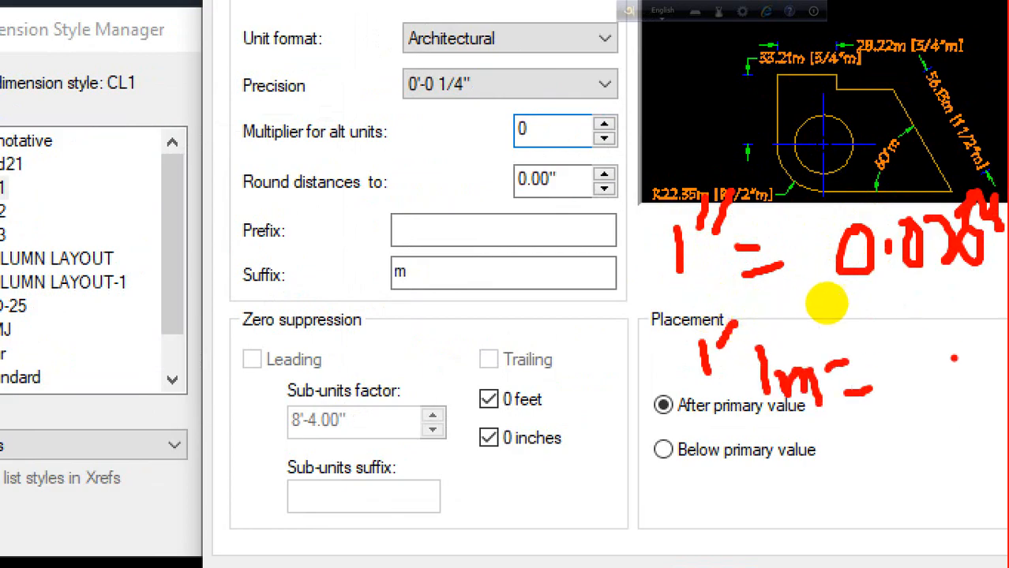
left_click_drag(960, 313, 947, 347)
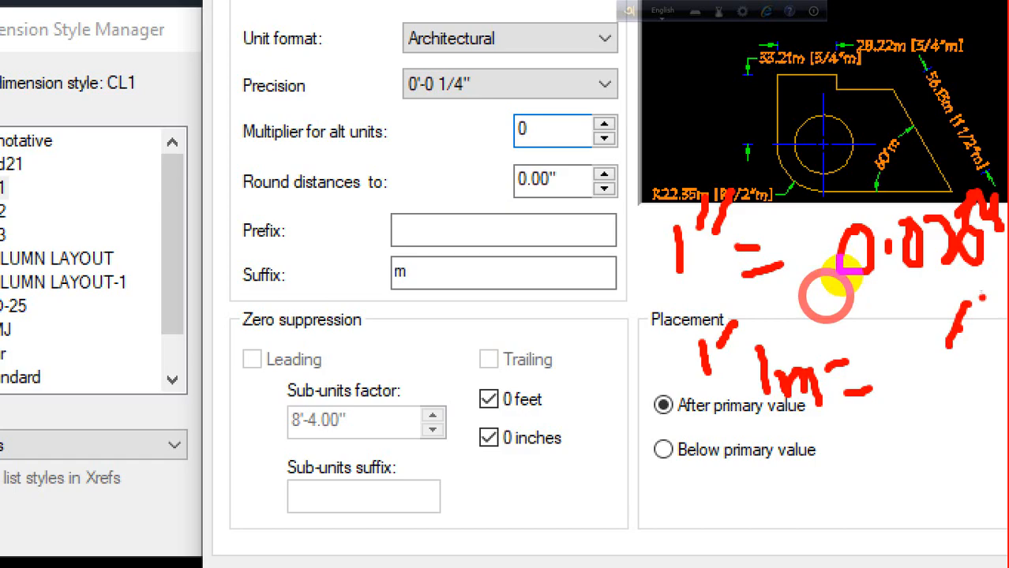
left_click_drag(984, 298, 983, 336)
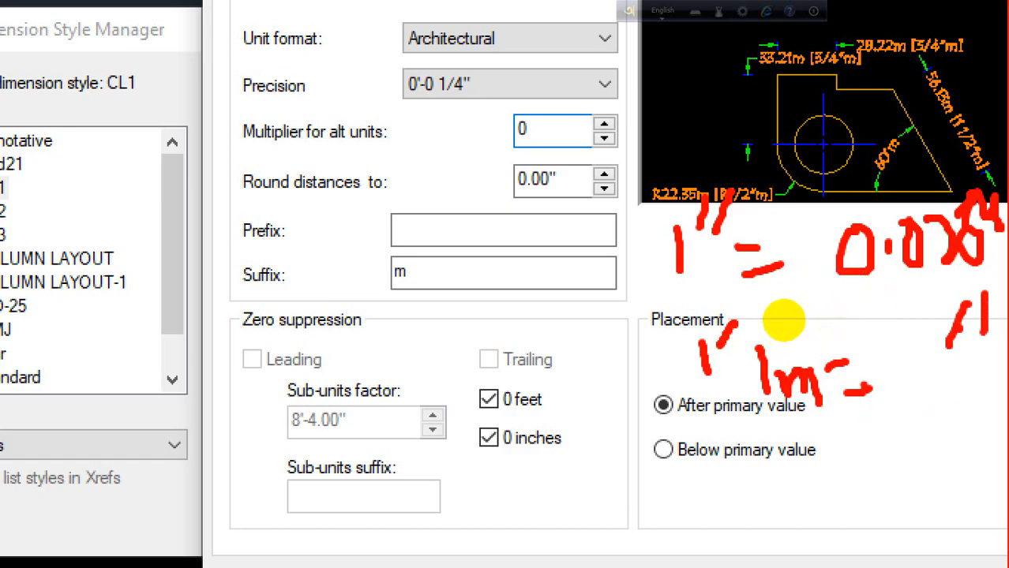
left_click_drag(771, 268, 780, 265)
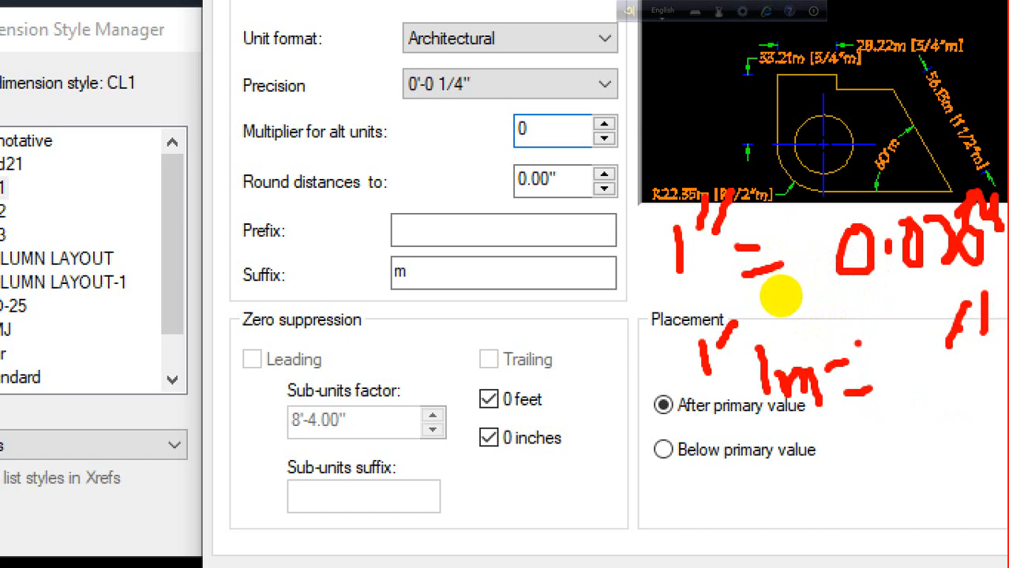
mouse_move(547, 495)
left_mouse_down()
mouse_move(547, 544)
mouse_move(612, 555)
left_mouse_up()
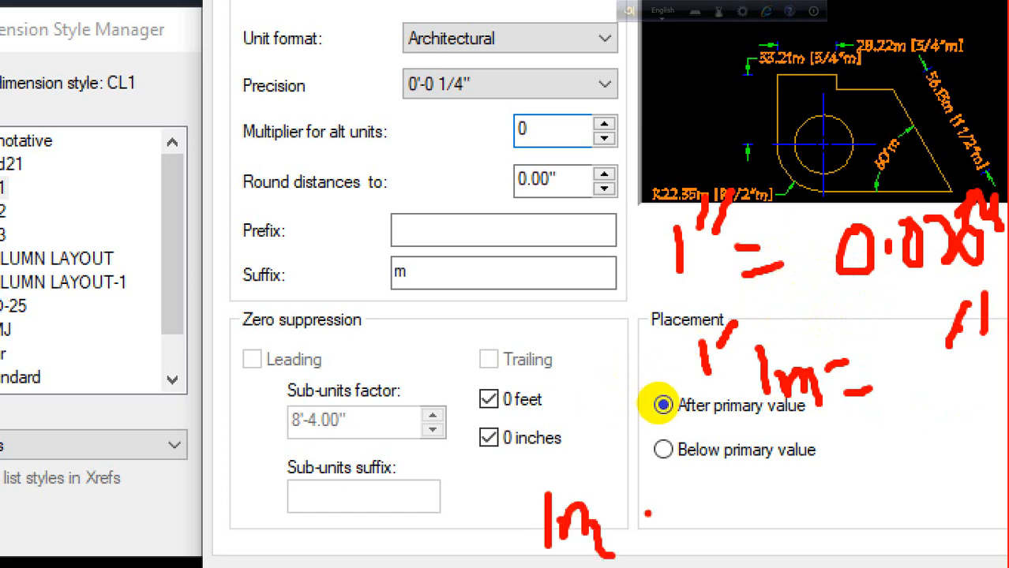
left_click_drag(644, 509, 668, 505)
left_click_drag(652, 539, 682, 533)
mouse_move(698, 483)
left_mouse_down()
mouse_move(723, 497)
mouse_move(720, 541)
left_mouse_up()
left_click(745, 513)
mouse_move(779, 472)
left_mouse_down()
mouse_move(790, 527)
mouse_move(775, 538)
mouse_move(801, 543)
left_mouse_up()
left_click(817, 467)
left_click_drag(759, 359, 765, 361)
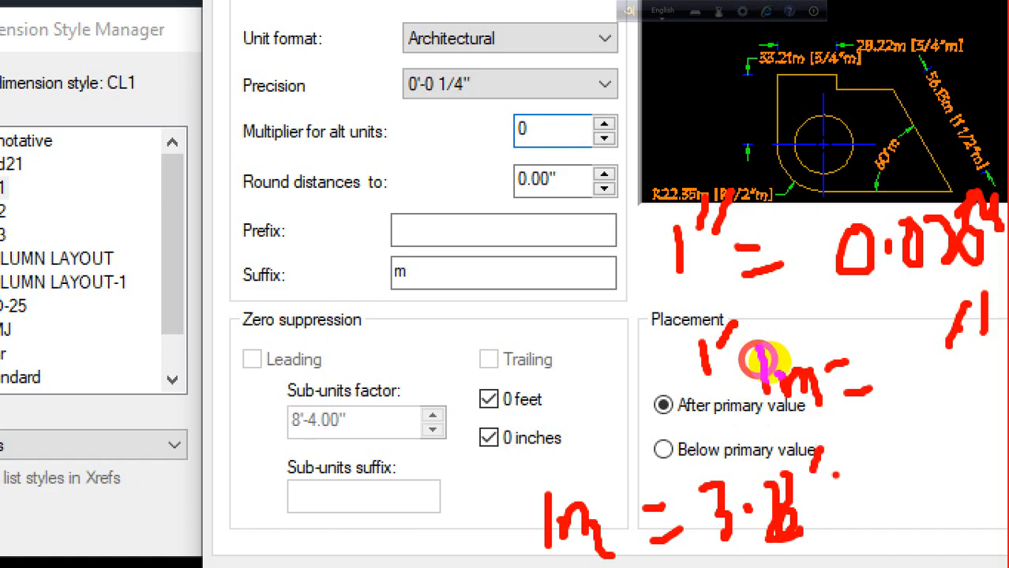
left_click_drag(821, 457, 843, 493)
mouse_move(841, 454)
left_mouse_down()
mouse_move(818, 496)
mouse_move(854, 496)
left_mouse_up()
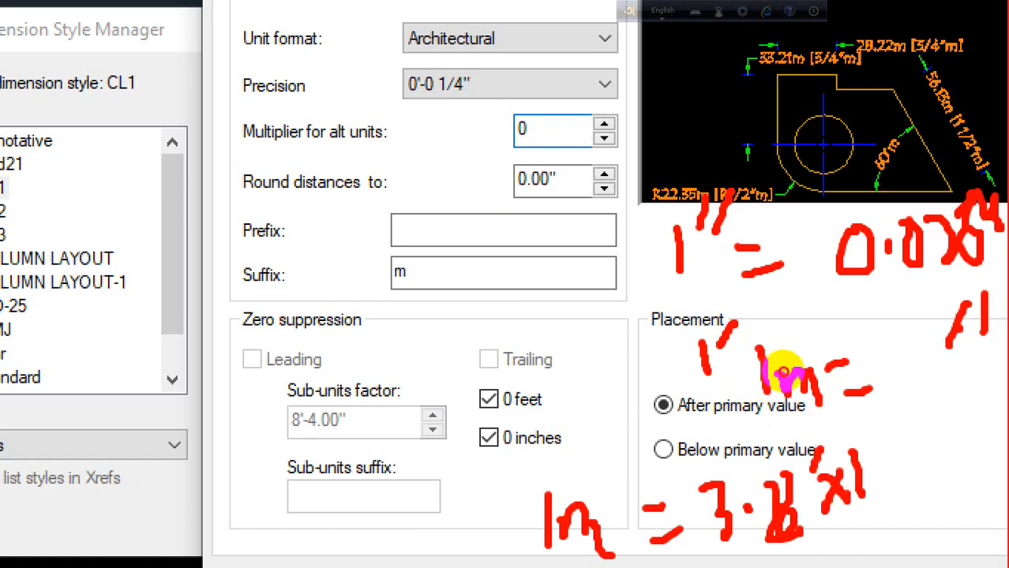
left_click_drag(870, 462, 913, 478)
left_click_drag(509, 450, 559, 439)
left_click_drag(559, 391, 624, 430)
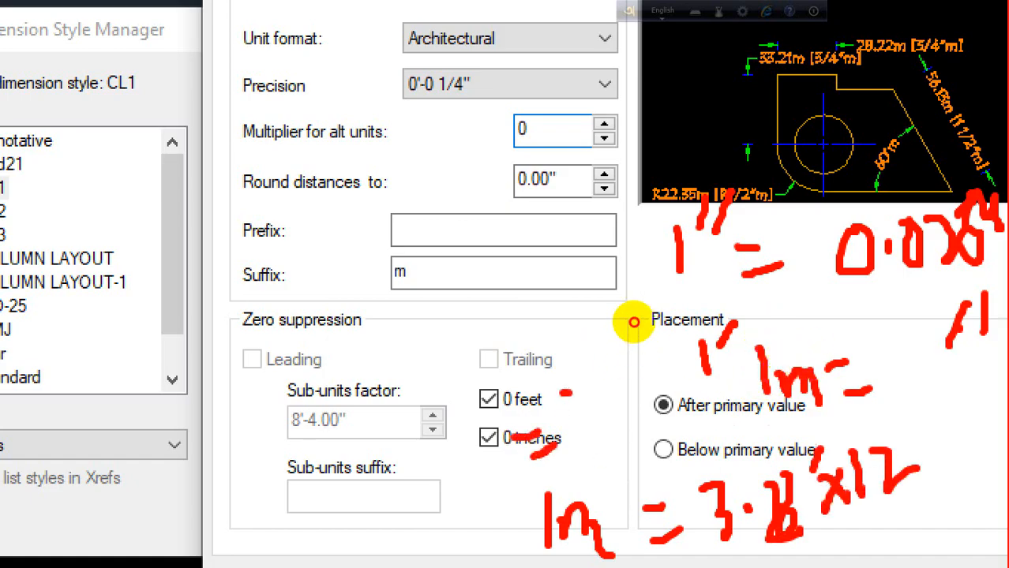
left_click_drag(648, 377, 650, 380)
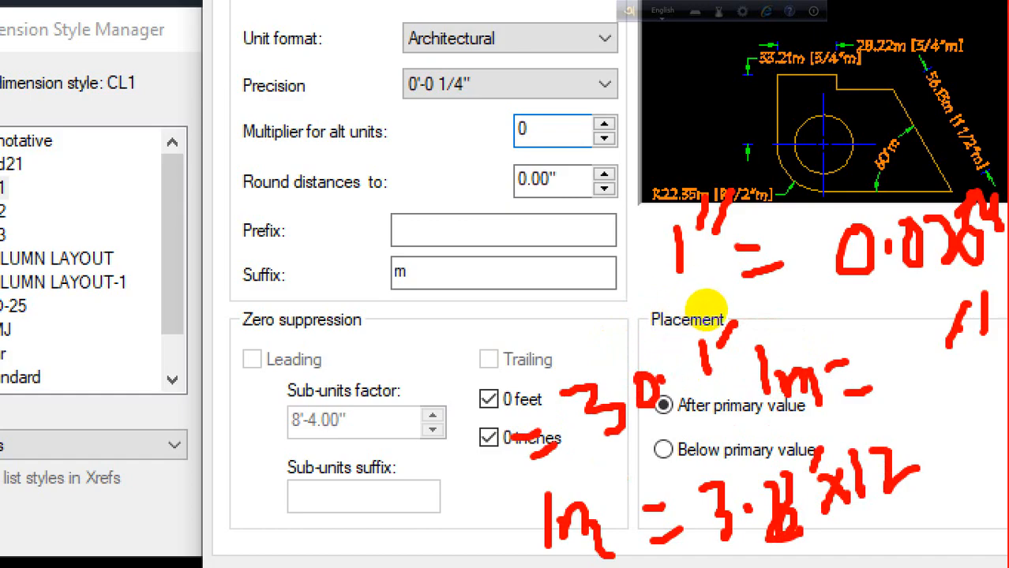
left_click_drag(675, 558, 750, 544)
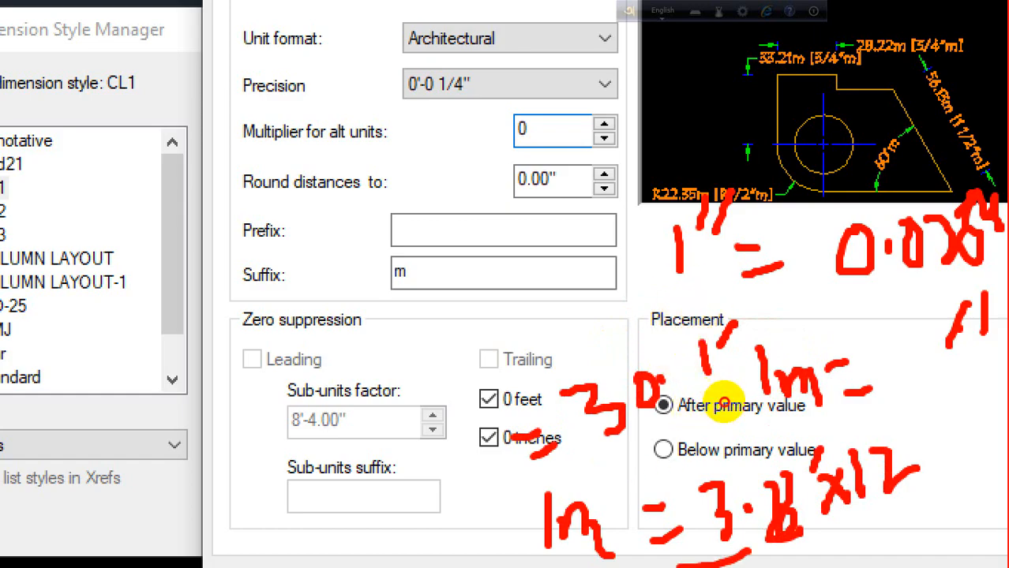
left_click(799, 558)
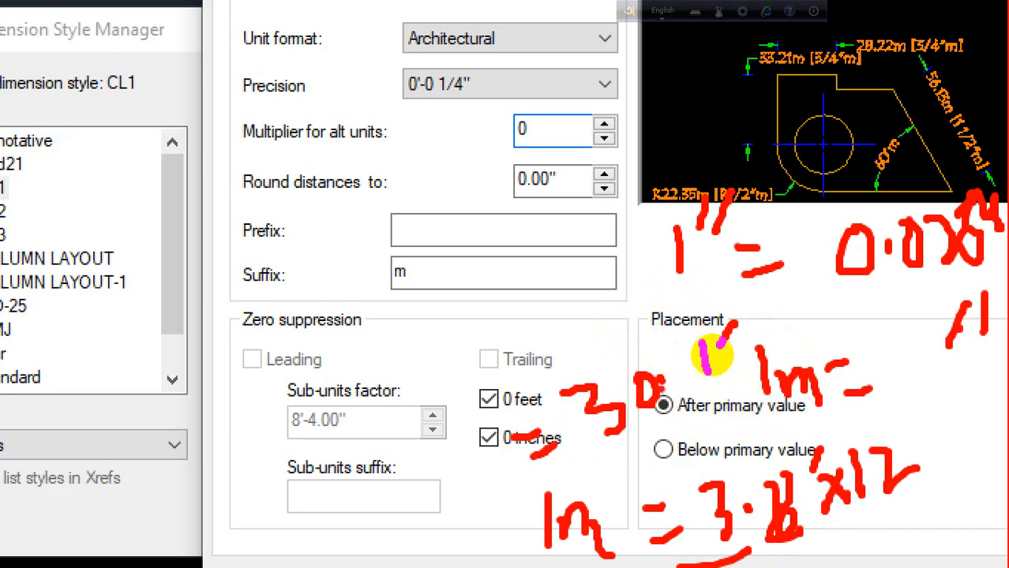
key("ctrl+1")
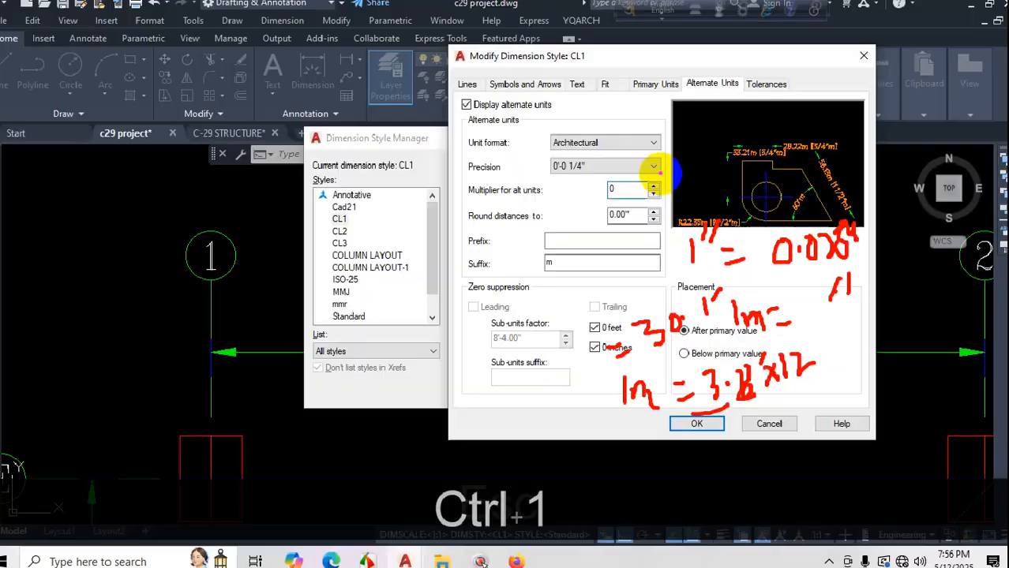
key("Escape")
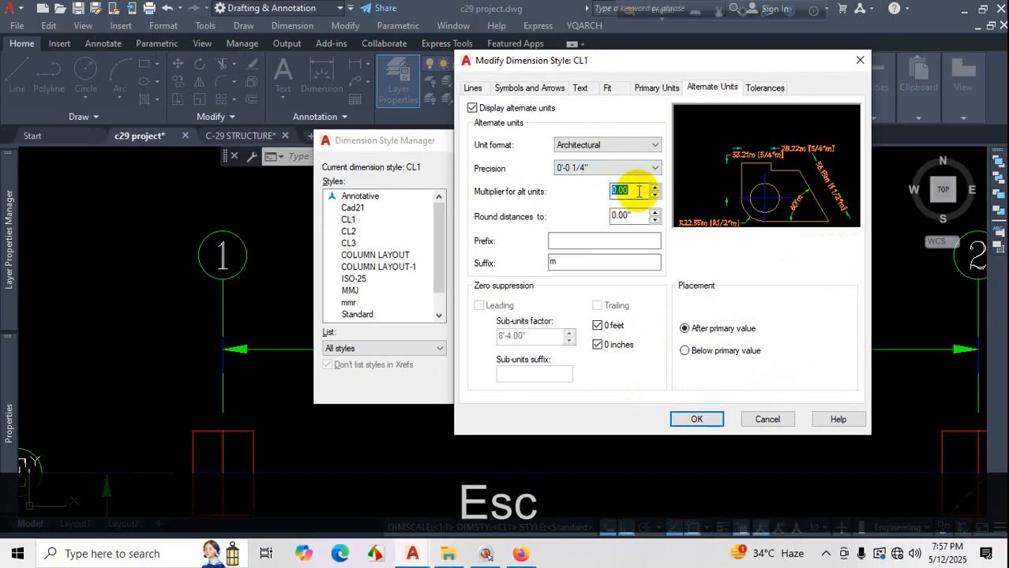
Set CL1's alternate units multiplier to 39.37, apply the style changes and close the style manager.
left_click(596, 191)
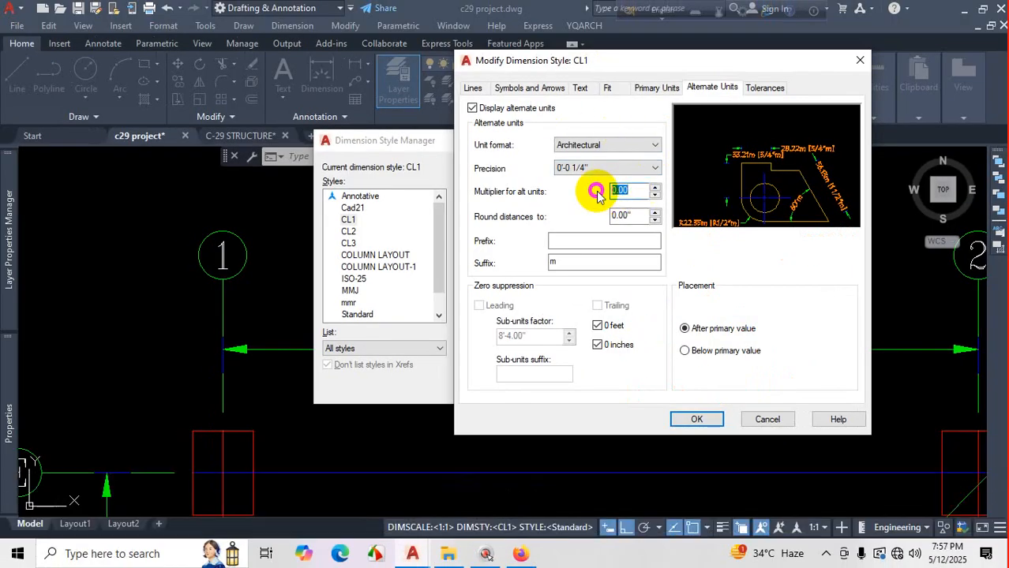
type("39")
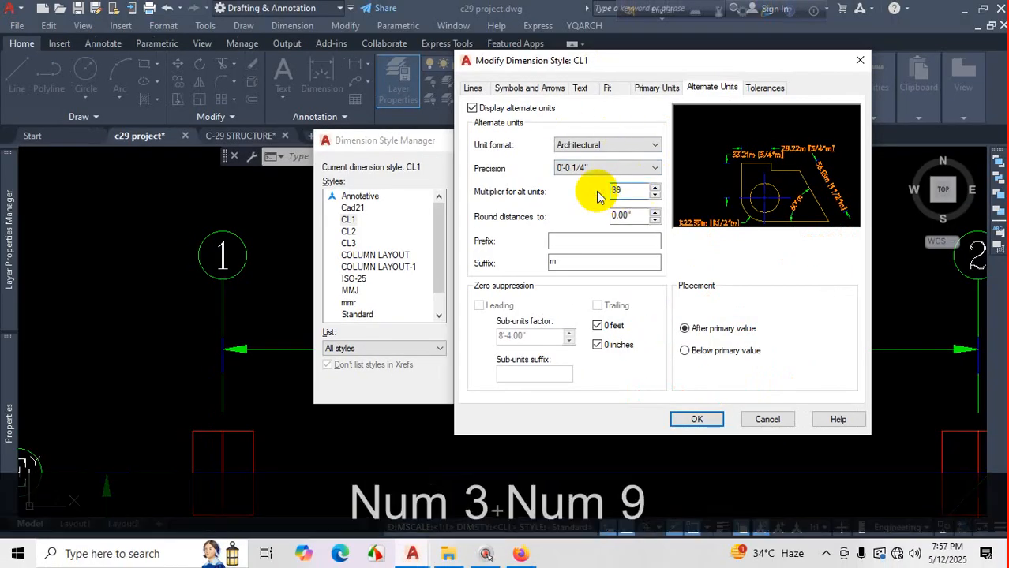
type(".37")
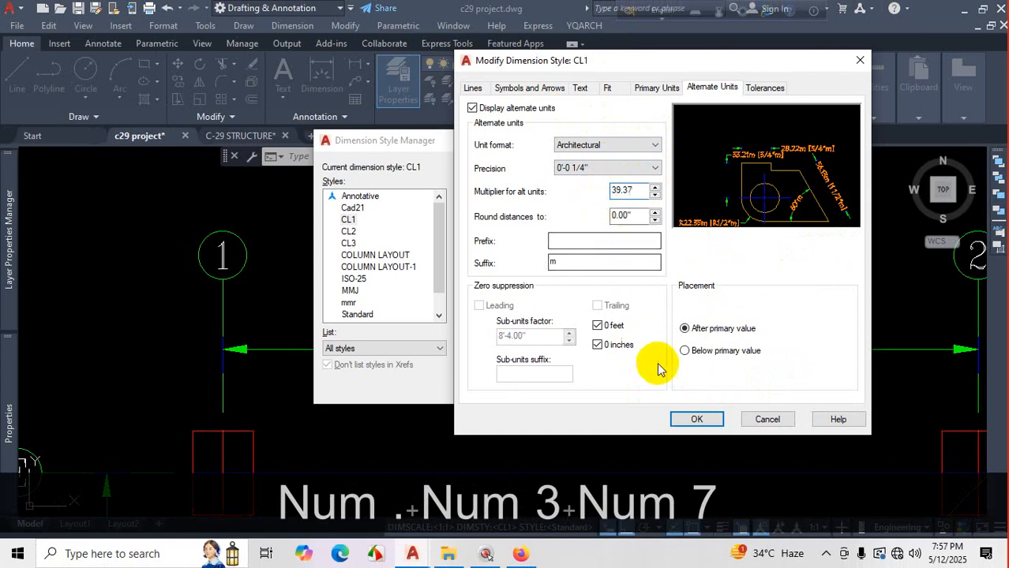
left_click(696, 419)
left_click_drag(553, 142, 676, 11)
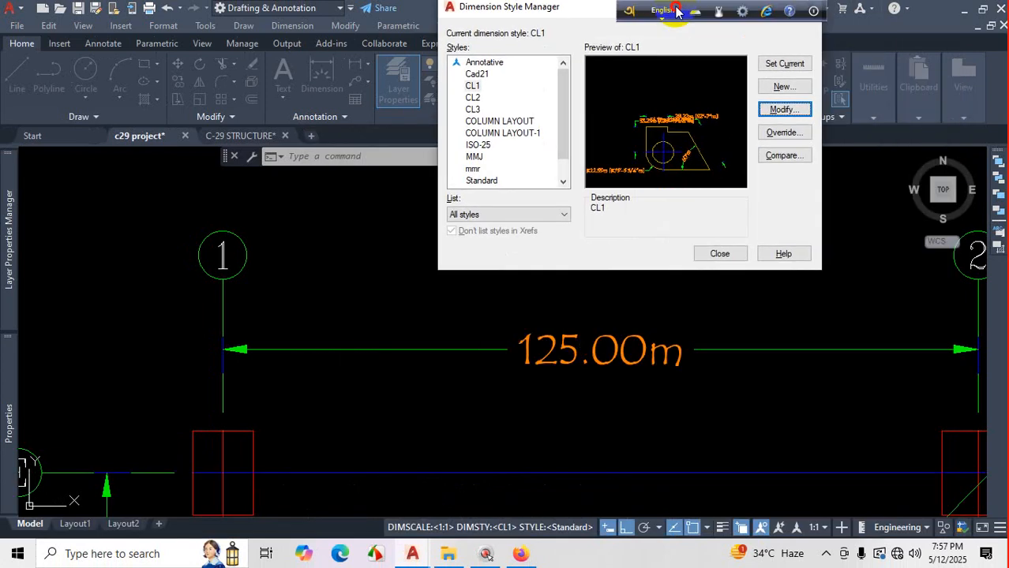
left_click(714, 254)
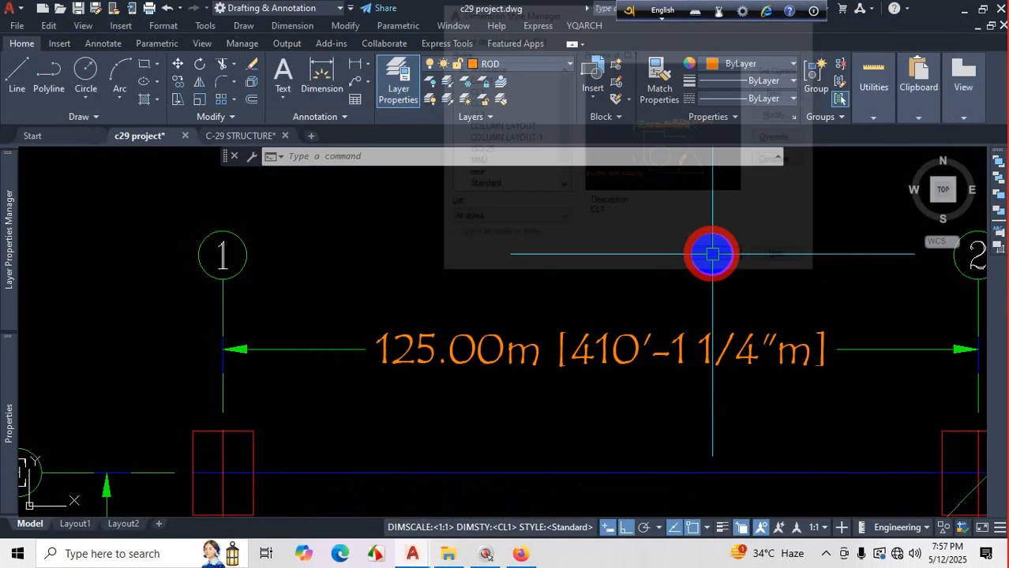
Examine the primary and alternate values in the dimension text between grid lines 1 and 2.
scroll(517, 349, "down", 1)
scroll(552, 395, "up", 1)
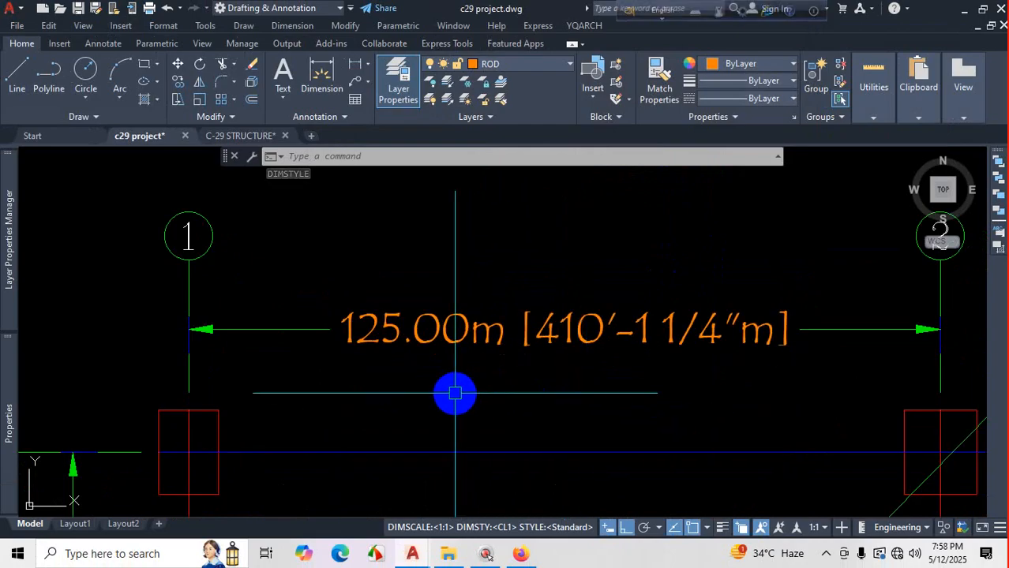
scroll(455, 393, "up", 2)
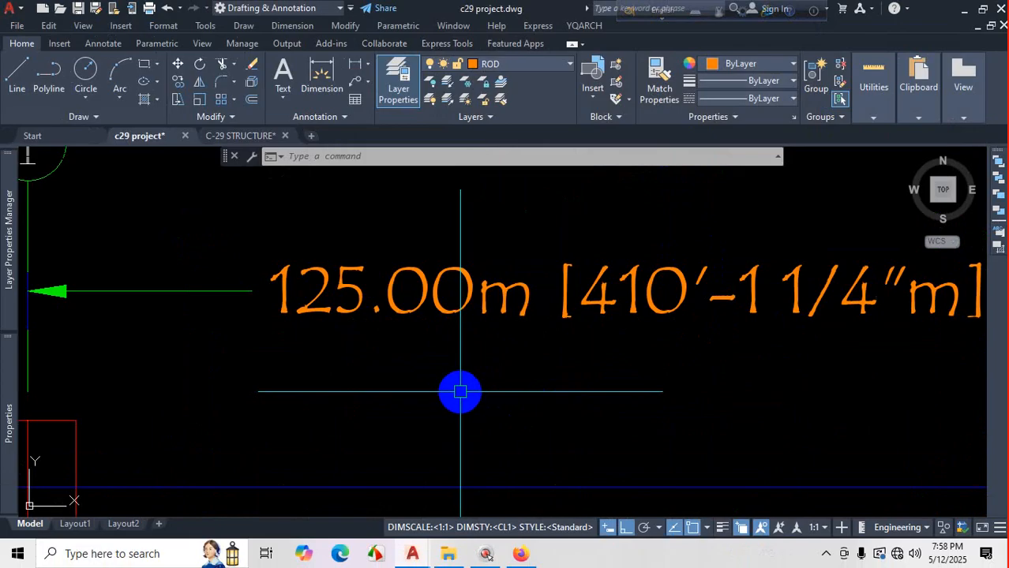
scroll(460, 392, "down", 2)
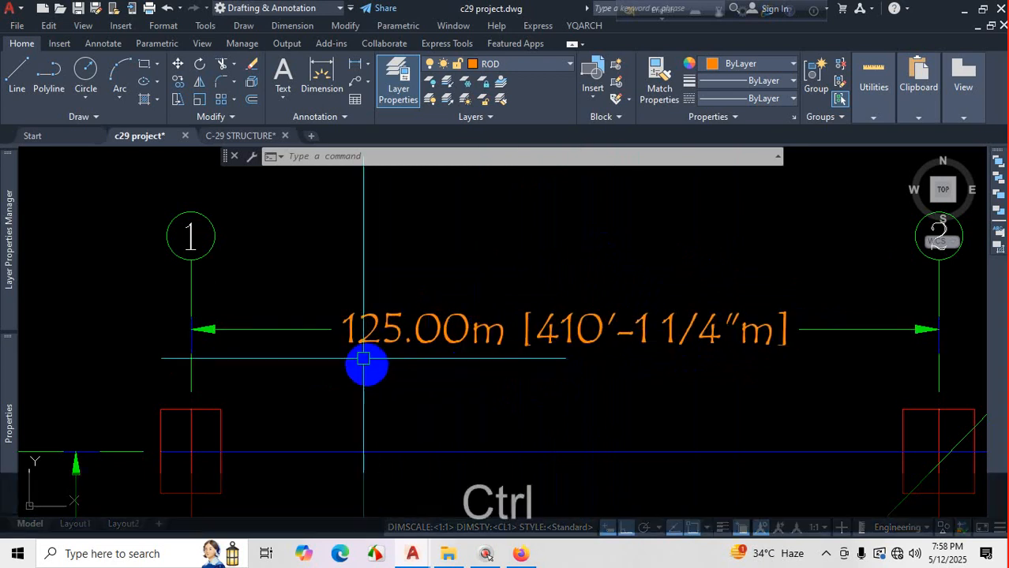
key("ctrl+1")
left_click(366, 344)
mouse_move(389, 275)
left_mouse_down()
mouse_move(330, 291)
mouse_move(698, 369)
mouse_move(421, 193)
left_mouse_up()
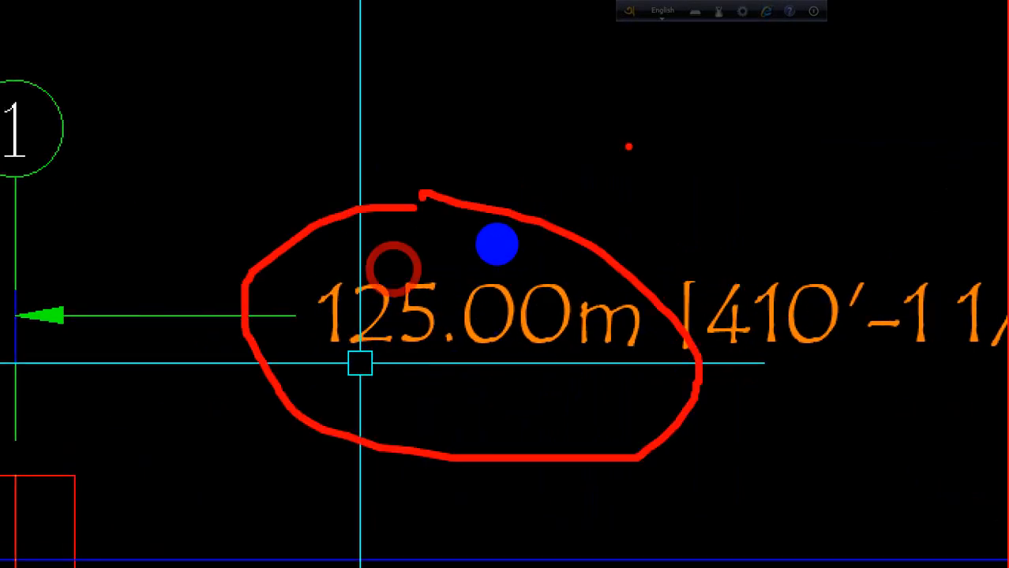
left_click_drag(485, 67, 491, 185)
mouse_move(517, 99)
left_mouse_down()
mouse_move(523, 183)
mouse_move(552, 146)
left_mouse_up()
mouse_move(574, 125)
left_mouse_down()
mouse_move(588, 154)
mouse_move(575, 176)
left_mouse_up()
left_click_drag(577, 118, 597, 112)
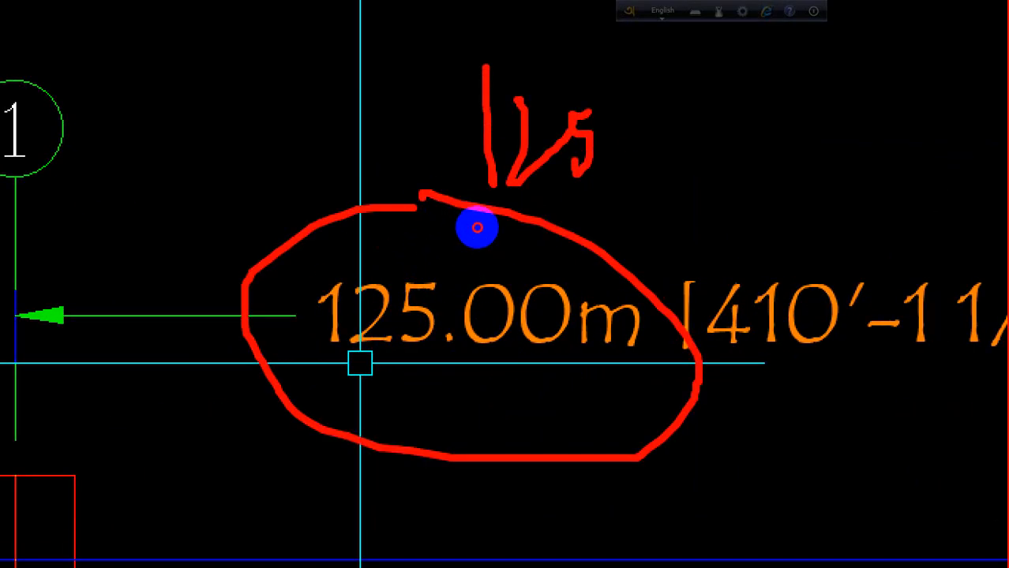
left_click(674, 129)
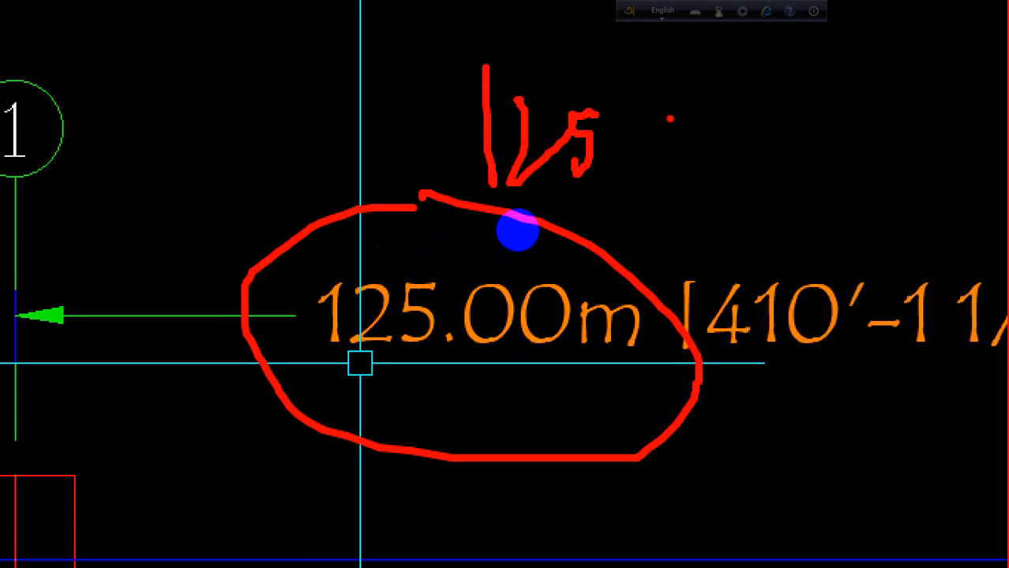
mouse_move(650, 116)
left_mouse_down()
mouse_move(634, 164)
mouse_move(665, 158)
left_mouse_up()
mouse_move(683, 98)
left_mouse_down()
mouse_move(696, 94)
mouse_move(699, 163)
left_mouse_up()
mouse_move(735, 107)
left_mouse_down()
mouse_move(760, 103)
mouse_move(759, 151)
left_mouse_up()
left_click(779, 117)
mouse_move(823, 86)
left_mouse_down()
mouse_move(843, 109)
mouse_move(849, 144)
left_mouse_up()
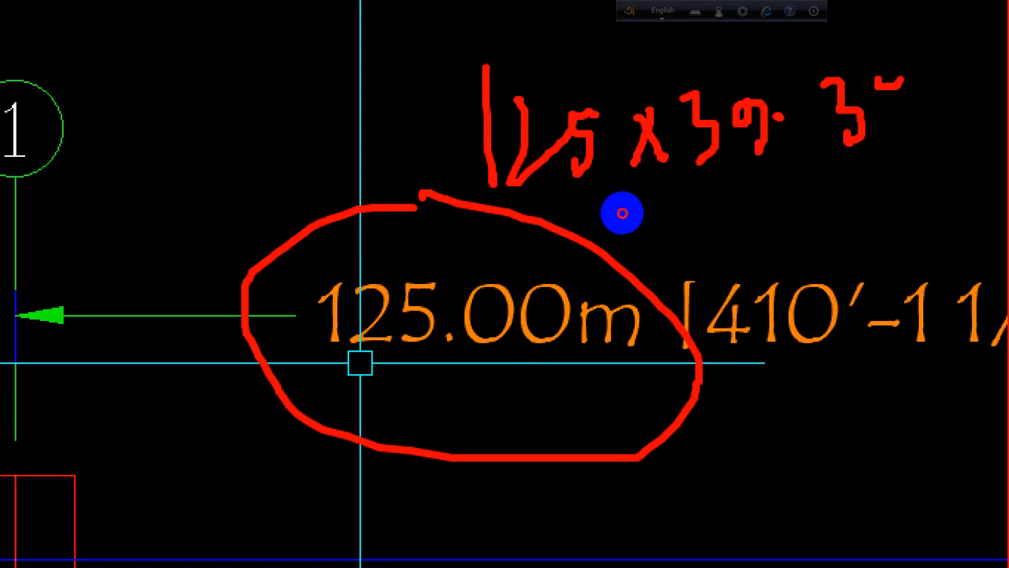
left_click_drag(878, 80, 904, 112)
left_click_drag(723, 213, 886, 171)
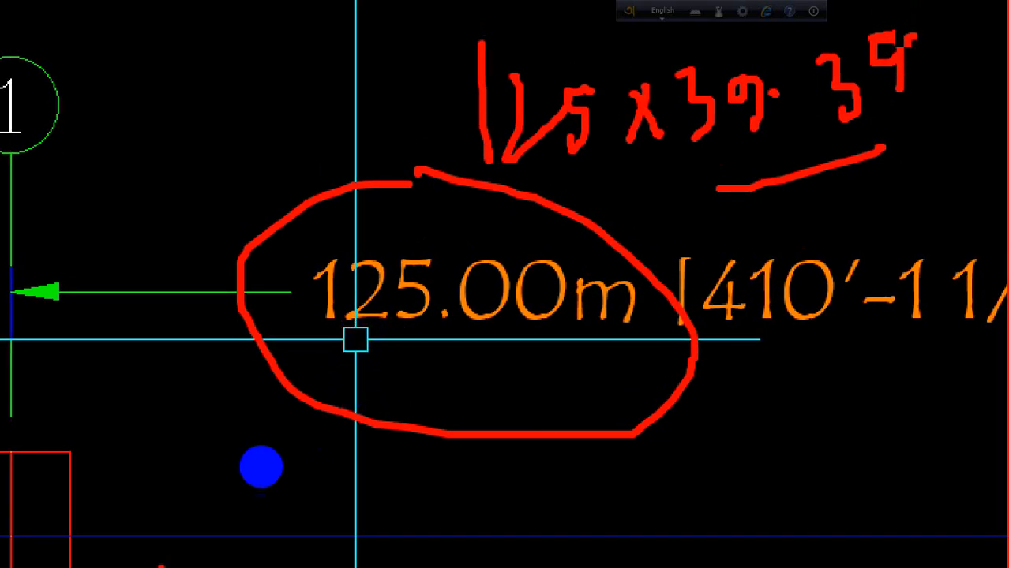
mouse_move(674, 395)
left_mouse_down()
mouse_move(731, 401)
mouse_move(752, 468)
left_mouse_up()
left_click_drag(764, 402, 788, 448)
mouse_move(821, 395)
left_mouse_down()
mouse_move(879, 381)
mouse_move(885, 442)
left_mouse_up()
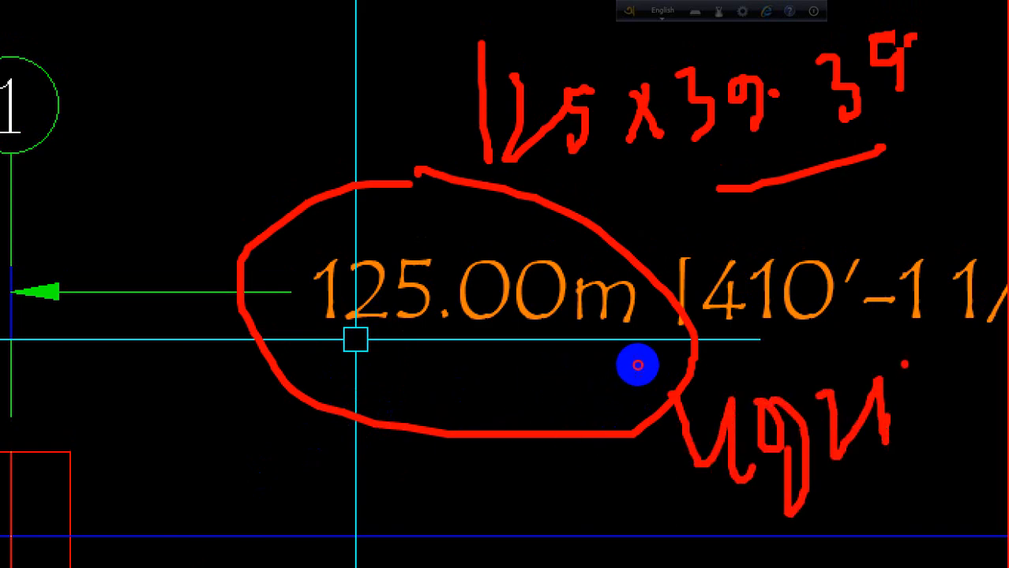
mouse_move(903, 364)
left_mouse_down()
mouse_move(933, 447)
mouse_move(892, 535)
left_mouse_up()
left_click_drag(955, 478, 954, 536)
left_click_drag(971, 472, 1005, 521)
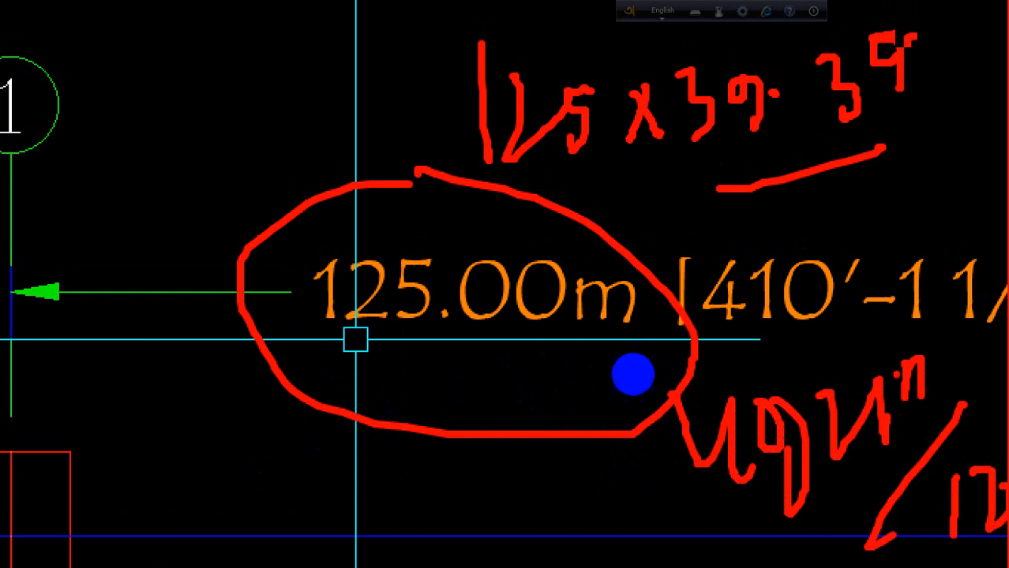
left_click_drag(704, 341, 849, 335)
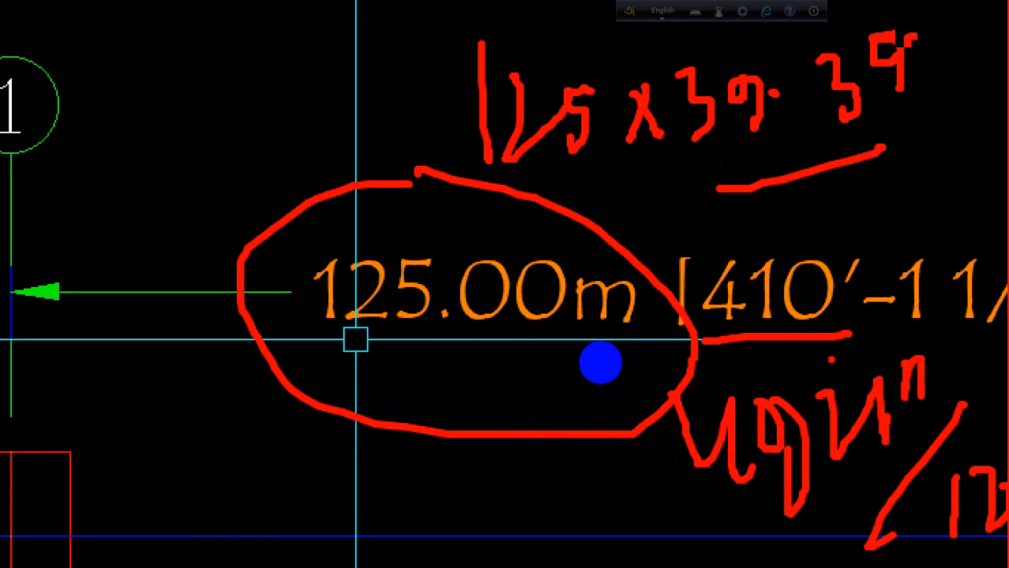
key("Escape")
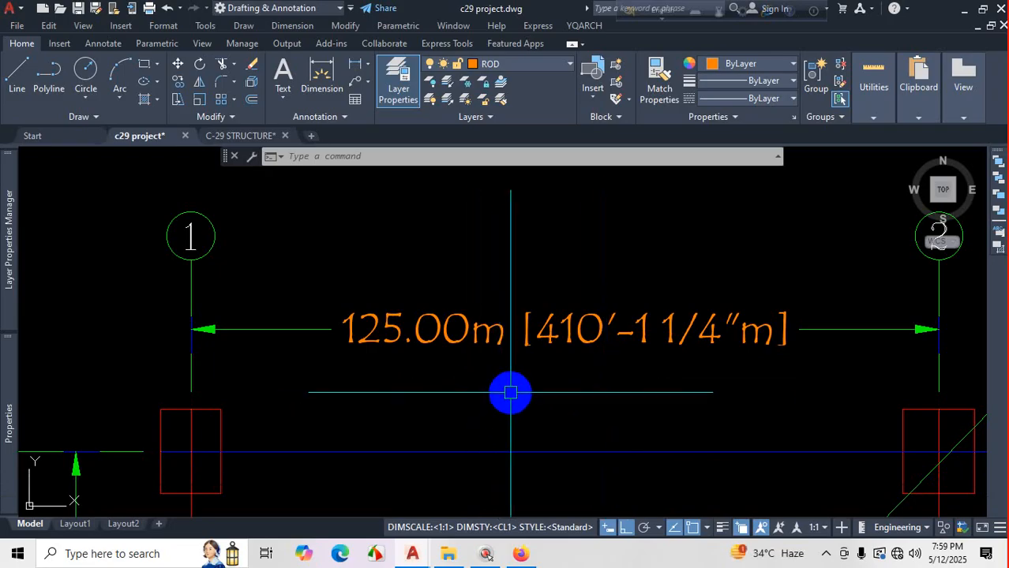
key("Escape")
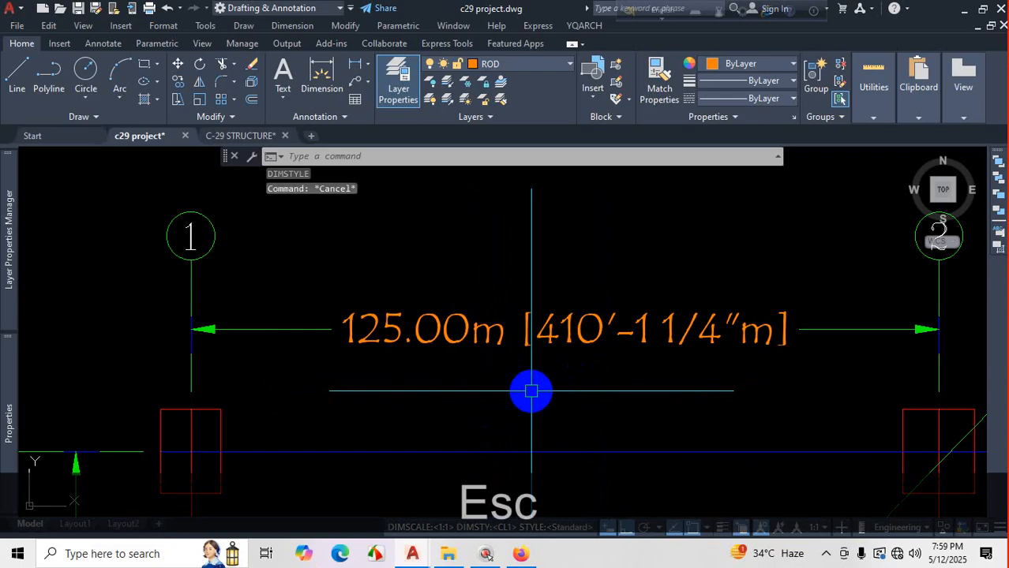
Change the primary units suffix of dimension style CL1 to cm and apply the style change.
type("D")
key("Return")
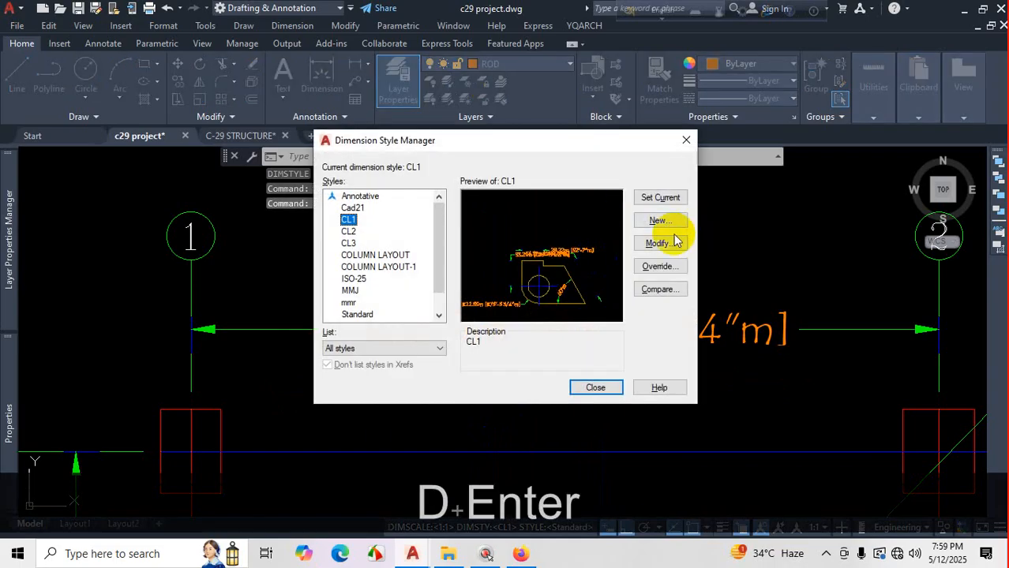
left_click(660, 241)
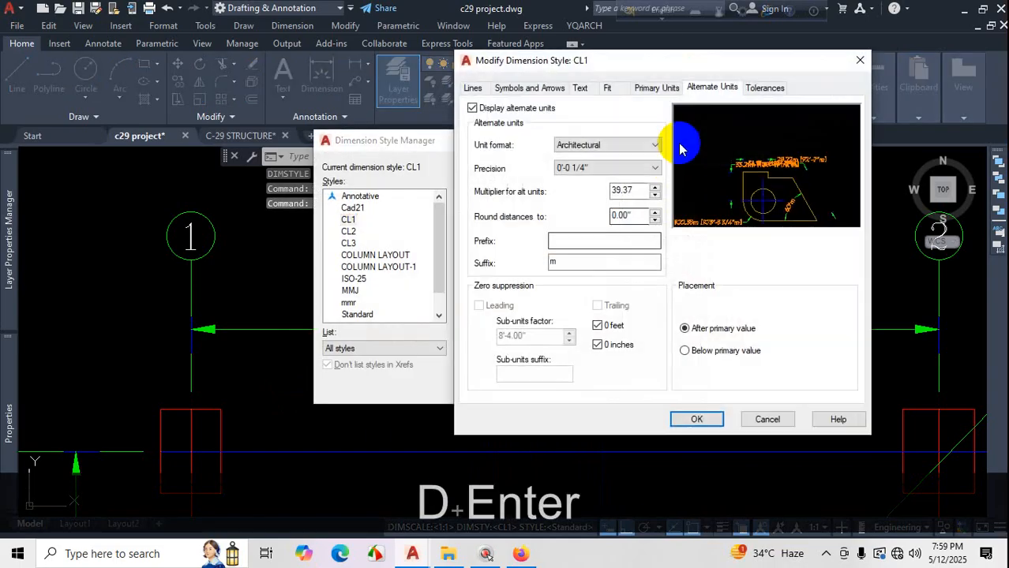
double_click(631, 190)
key("ctrl+1")
left_click(603, 144)
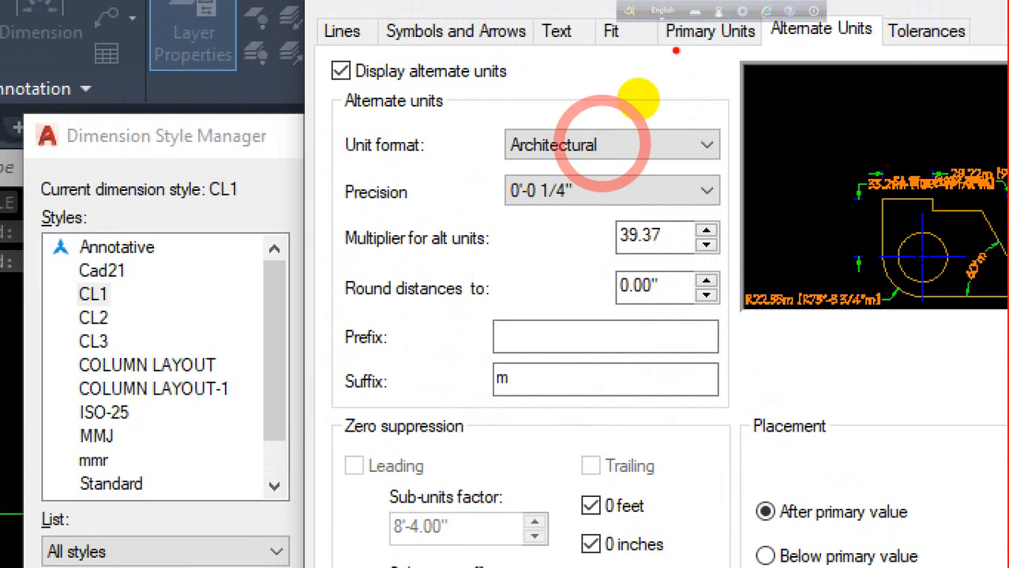
key("Escape")
left_click(655, 88)
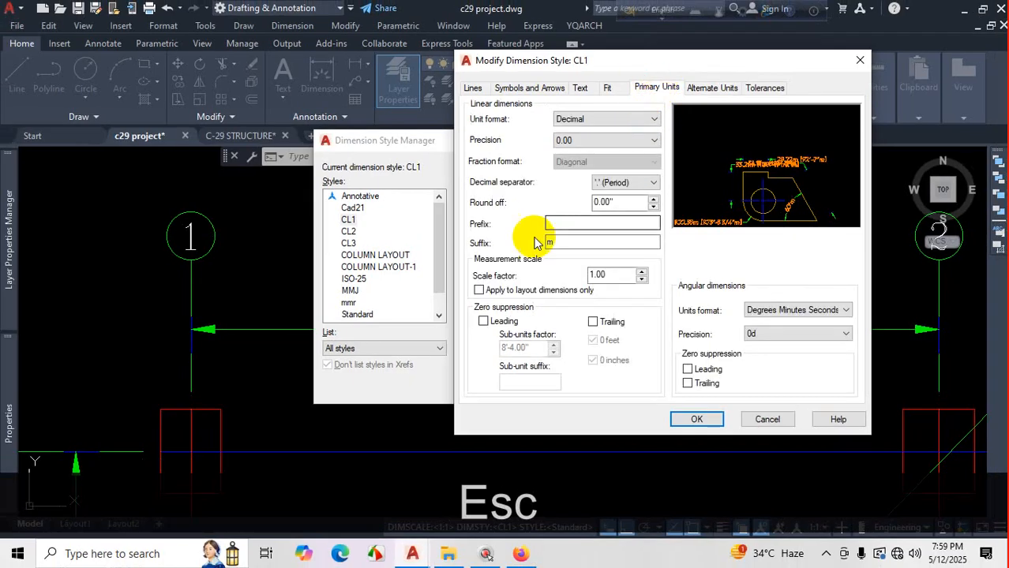
double_click(544, 243)
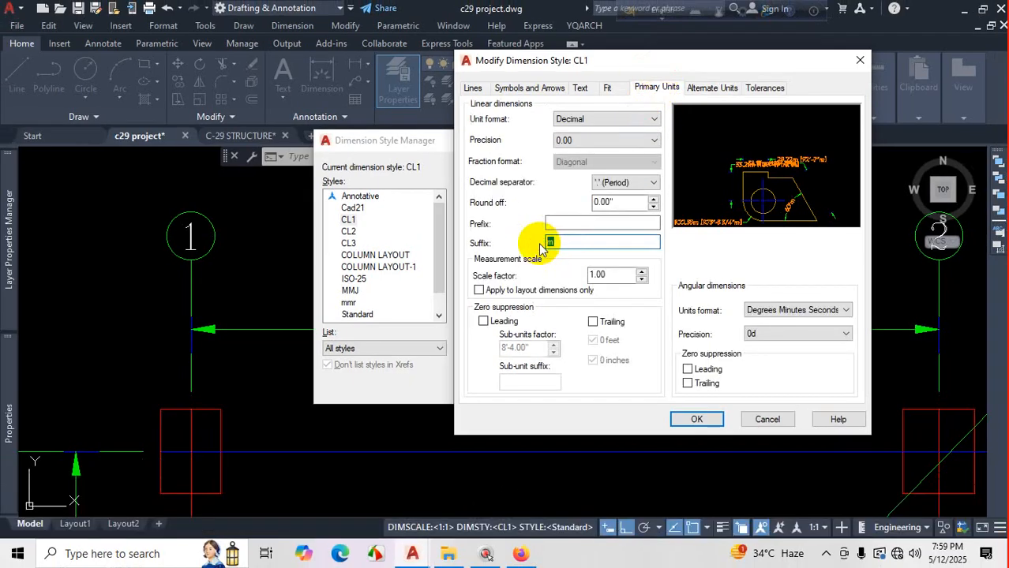
type("cm")
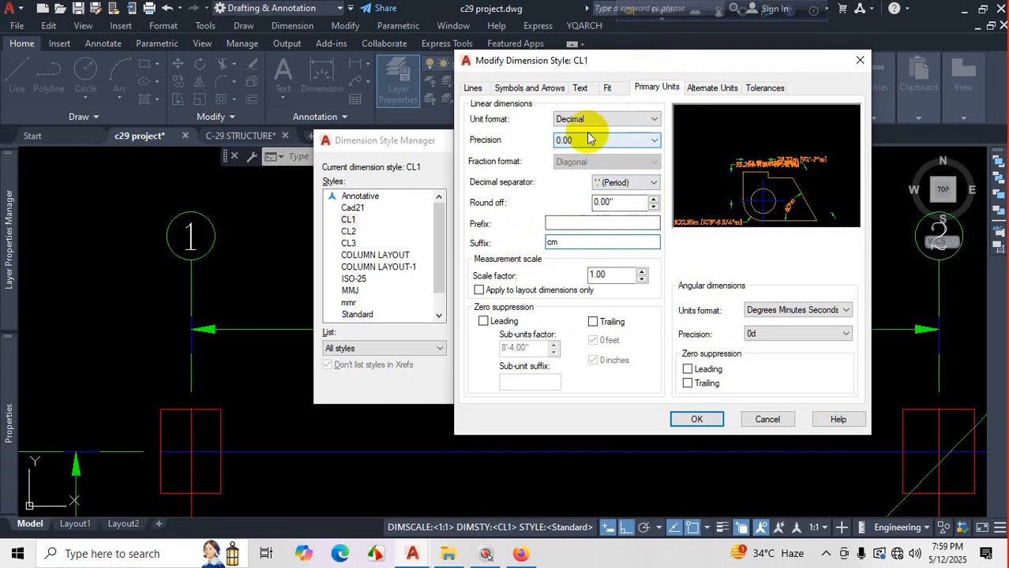
left_click(698, 419)
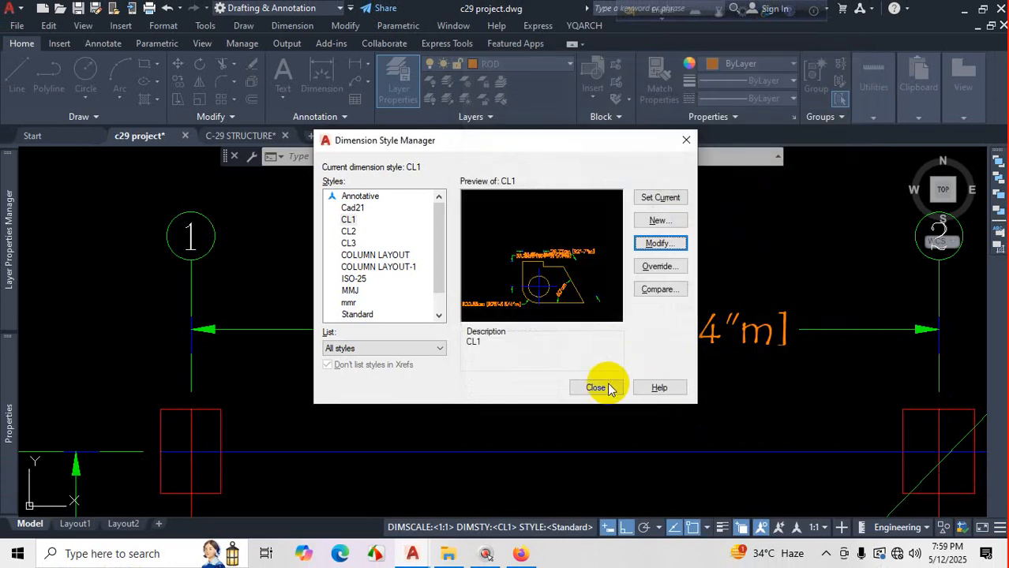
left_click(597, 387)
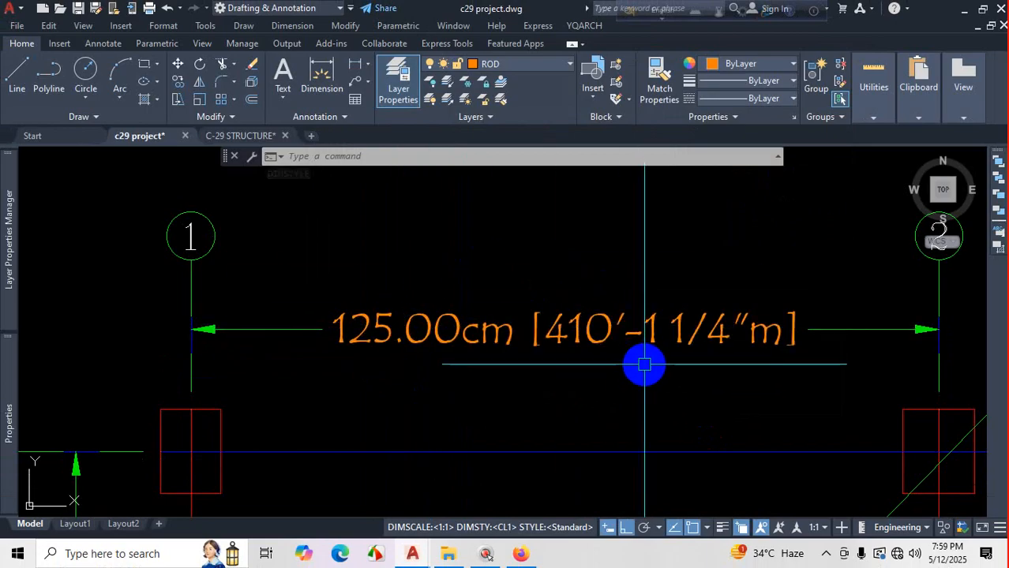
Set the multiplier for alternate units of dimension style CL1 to 0.395 and apply the style change.
type("d")
key("Return")
left_click(662, 244)
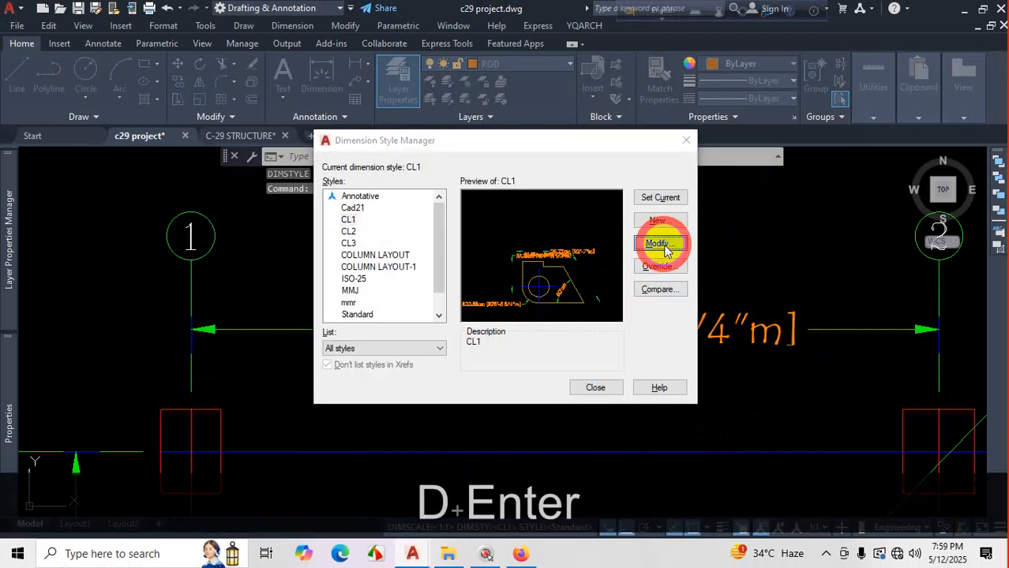
left_click(708, 87)
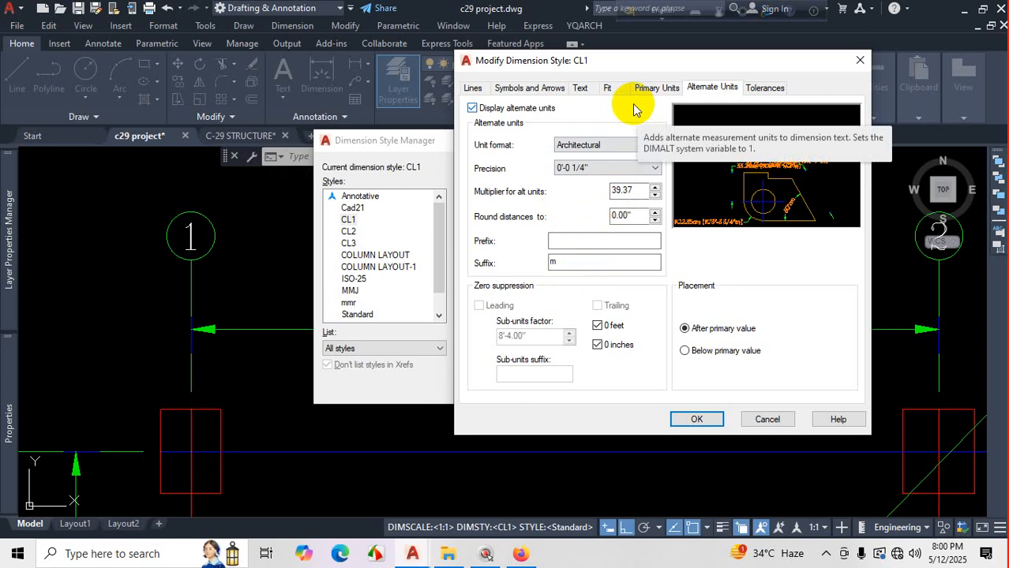
key("Escape")
left_click(656, 247)
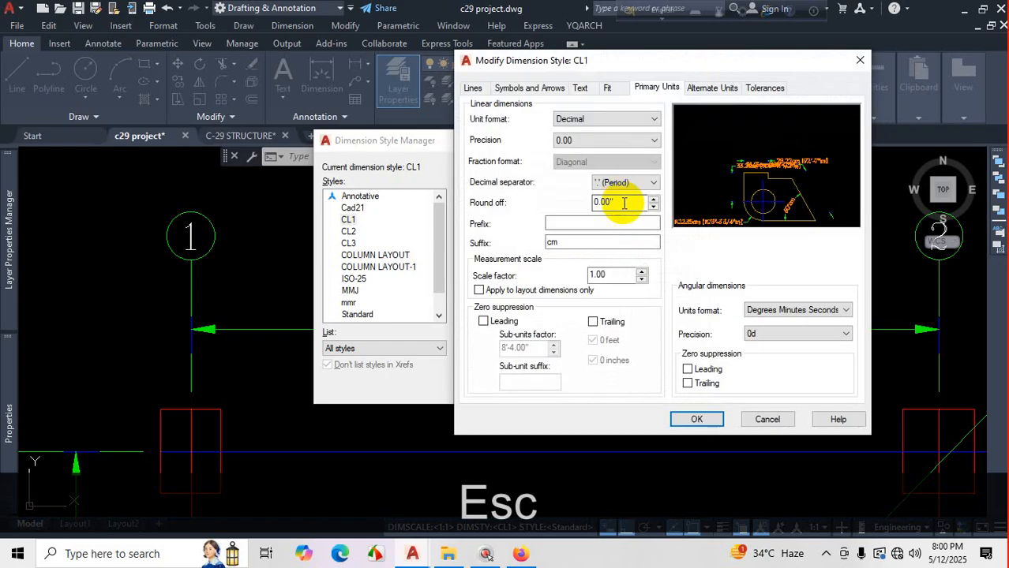
left_click(693, 89)
left_click_drag(631, 191, 610, 193)
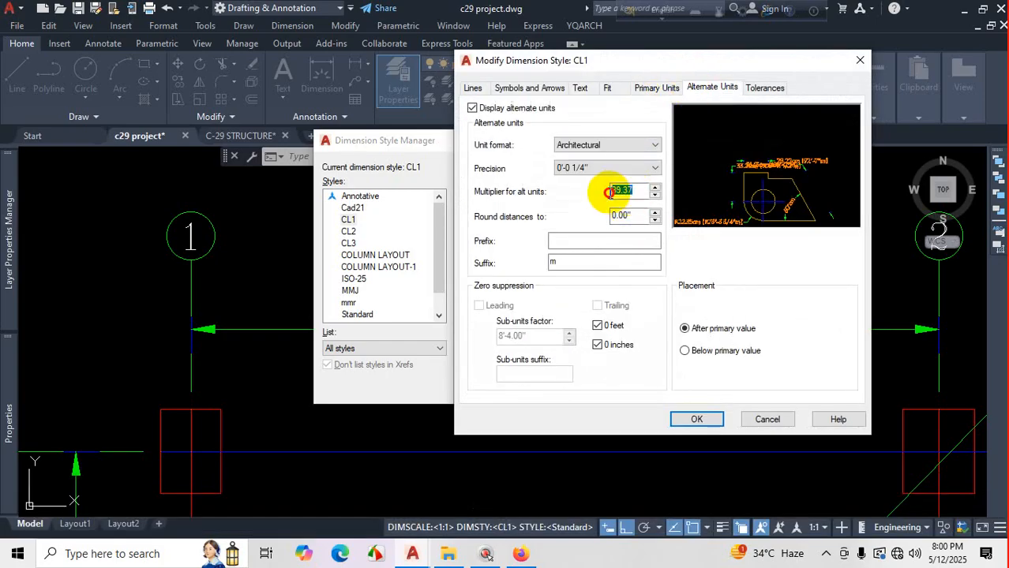
type("0.39")
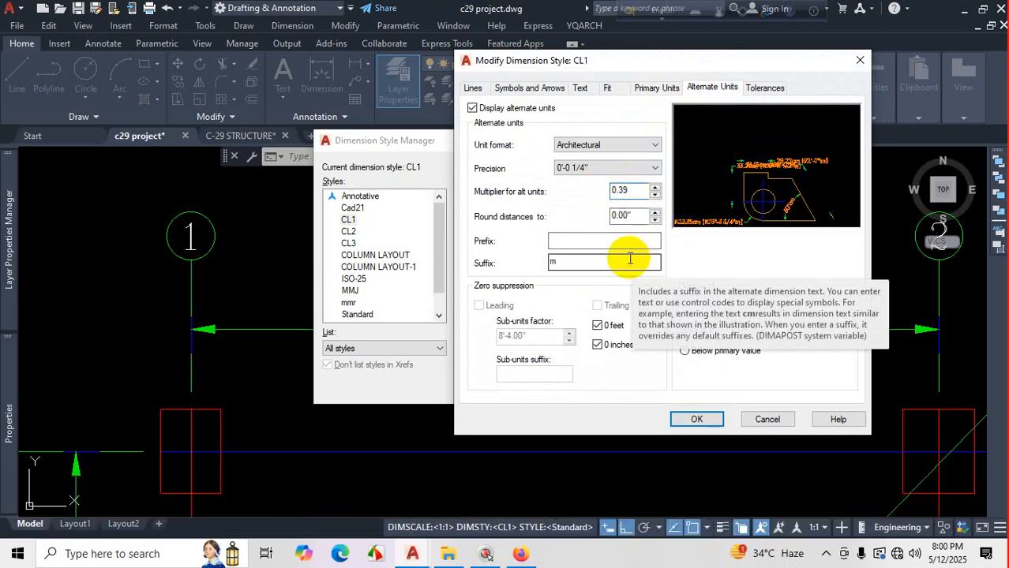
type("5")
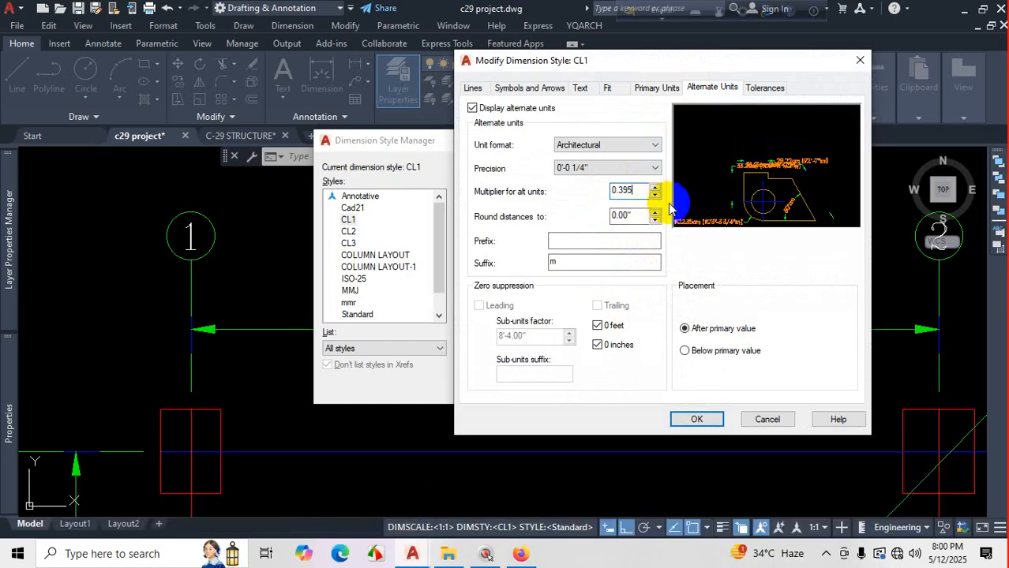
left_click(697, 421)
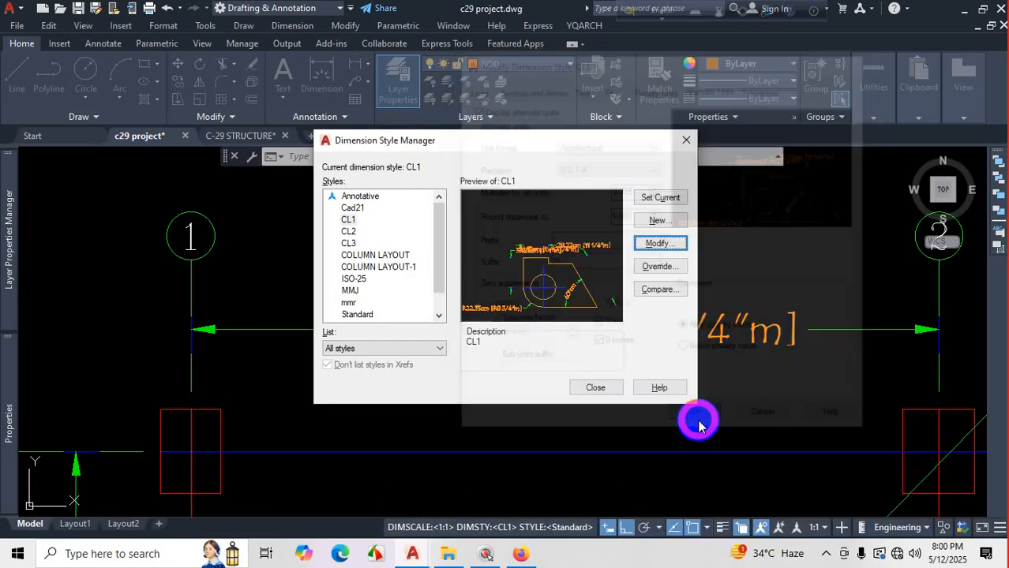
left_click(594, 385)
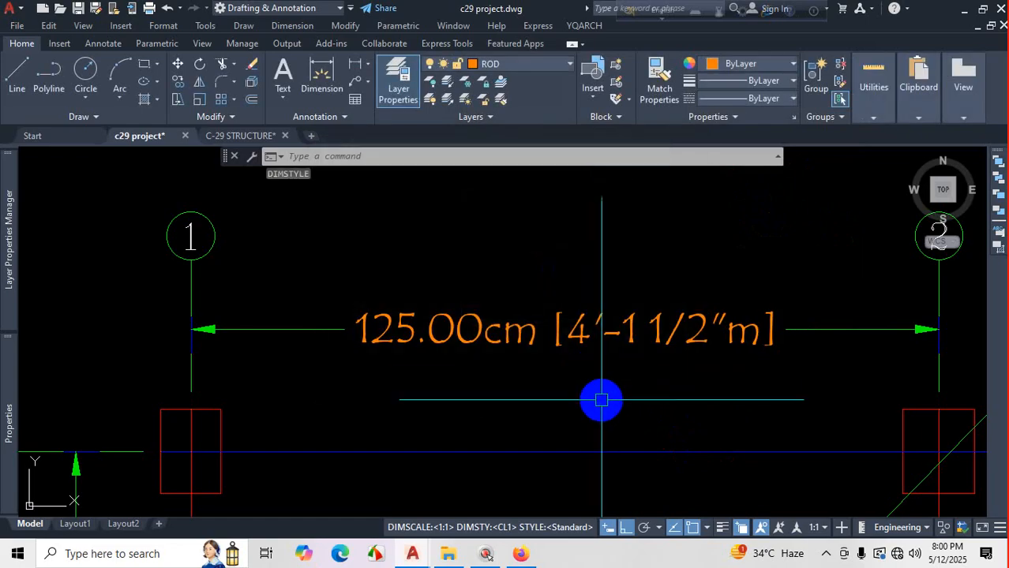
key("ctrl+1")
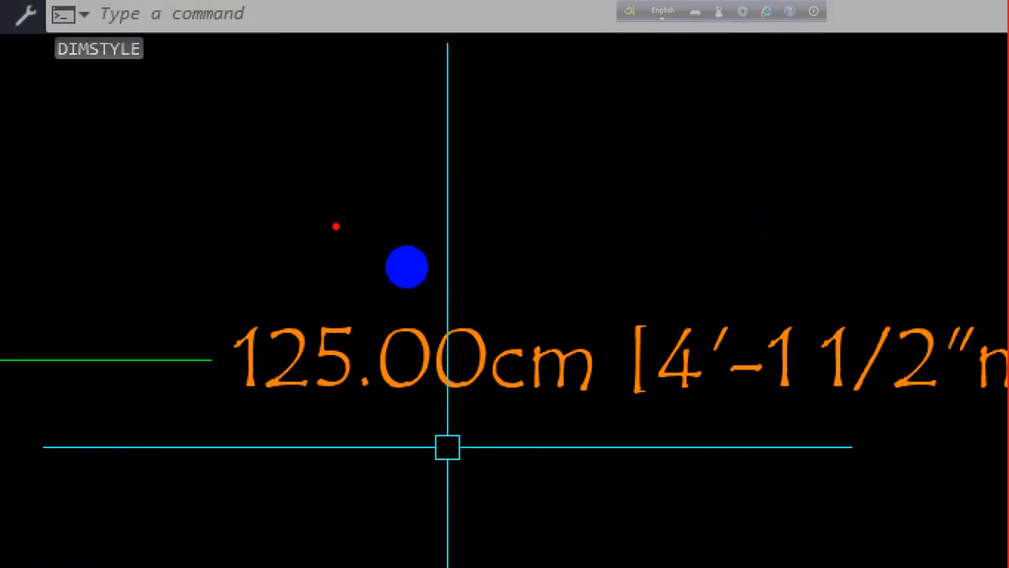
left_click_drag(343, 157, 338, 213)
mouse_move(382, 164)
left_mouse_down()
mouse_move(385, 183)
mouse_move(424, 166)
left_mouse_up()
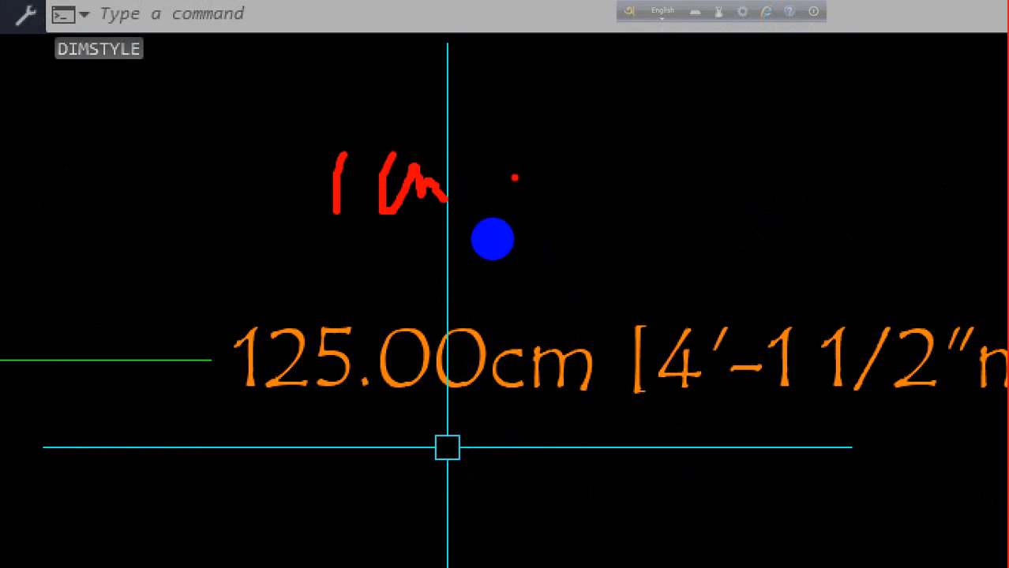
left_click_drag(499, 166, 545, 189)
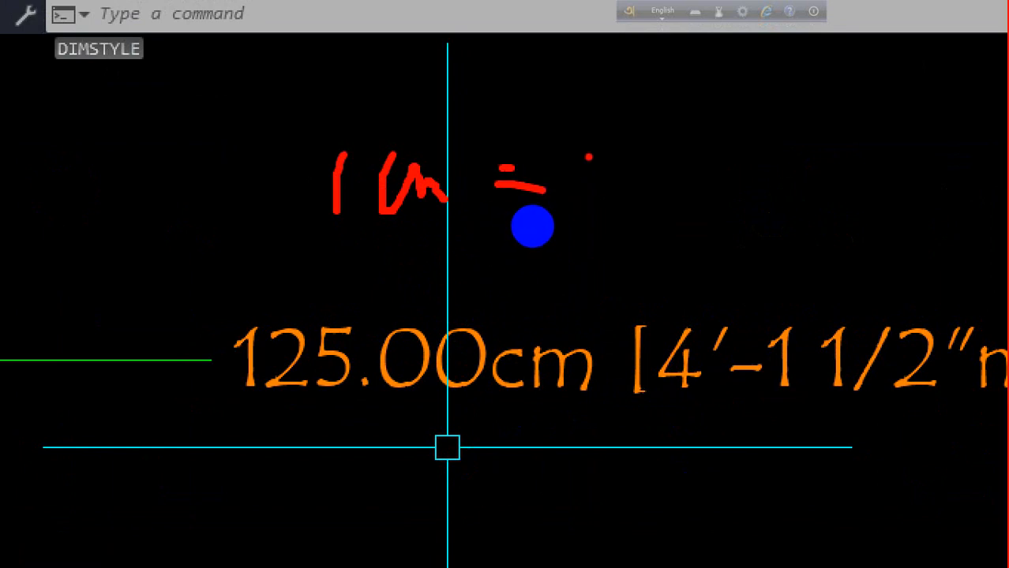
left_click_drag(760, 312, 726, 293)
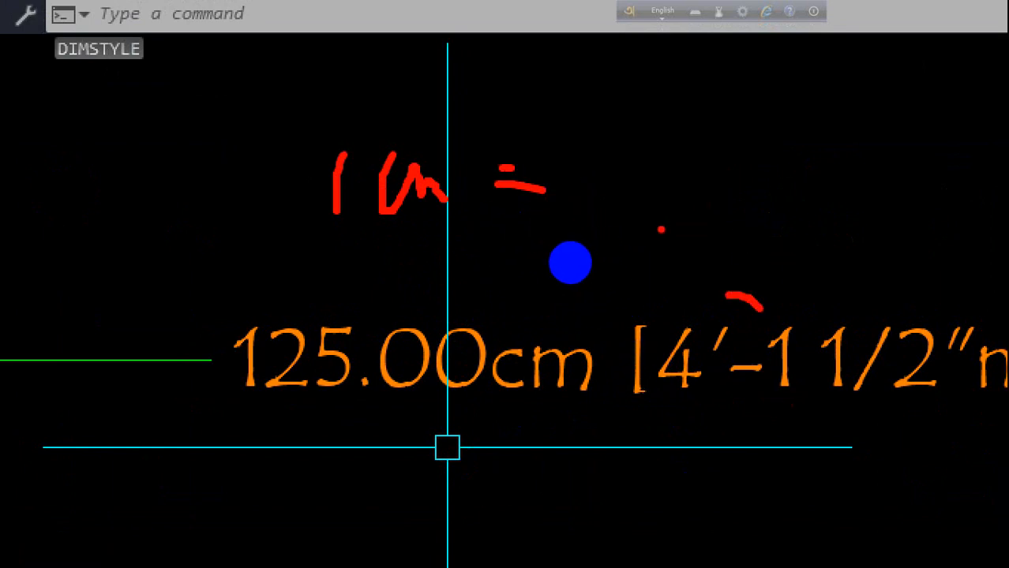
mouse_move(686, 128)
left_mouse_down()
mouse_move(695, 162)
mouse_move(733, 177)
left_mouse_up()
left_click_drag(731, 128, 726, 207)
left_click(763, 144)
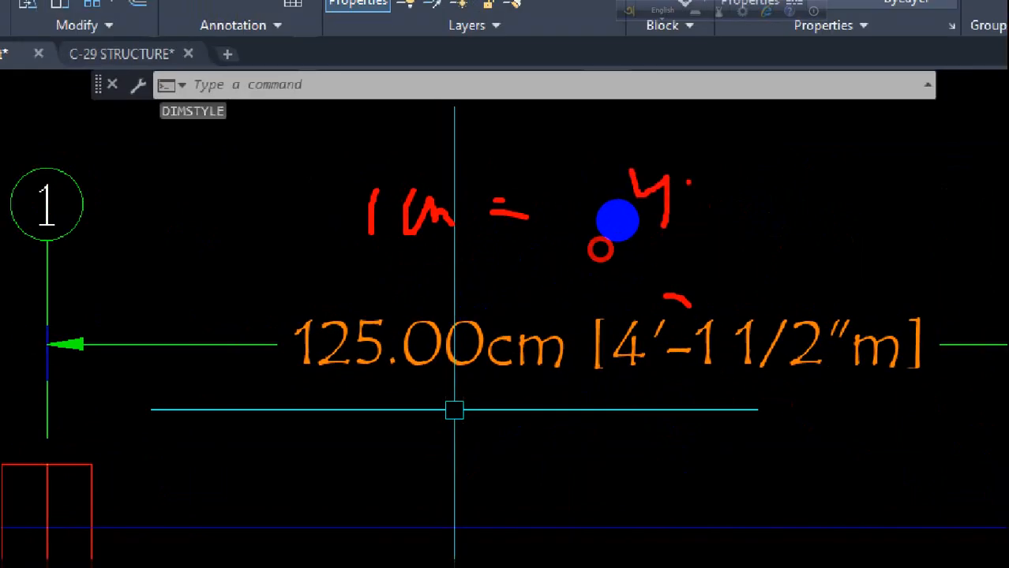
mouse_move(713, 154)
left_mouse_down()
mouse_move(702, 203)
mouse_move(734, 207)
left_mouse_up()
left_click_drag(762, 168, 760, 201)
mouse_move(780, 164)
left_mouse_down()
mouse_move(804, 161)
mouse_move(844, 191)
left_mouse_up()
left_click_drag(839, 140, 835, 154)
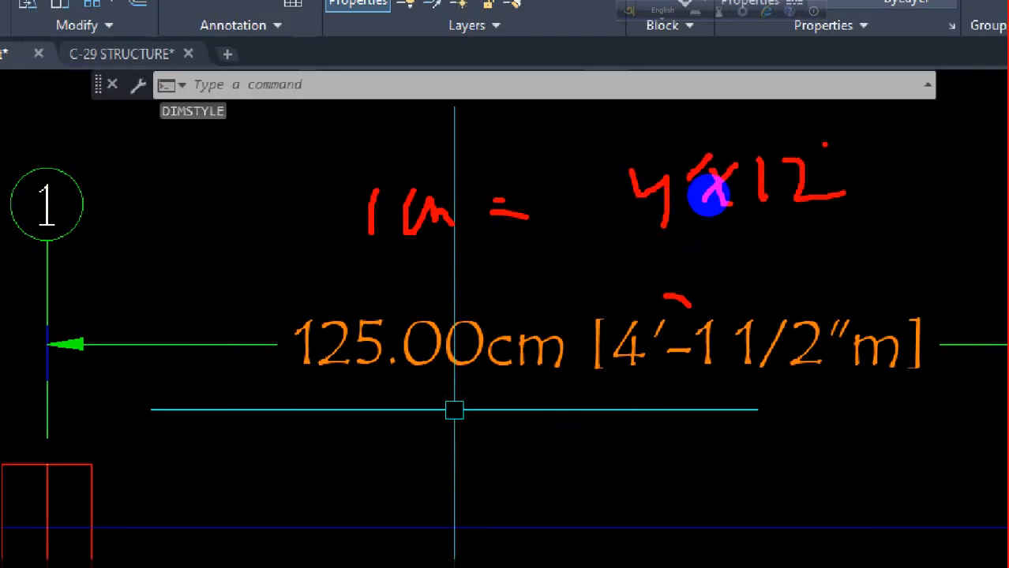
left_click(795, 206)
mouse_move(751, 228)
left_mouse_down()
mouse_move(770, 254)
mouse_move(787, 244)
mouse_move(805, 257)
left_mouse_up()
left_click(776, 377)
left_click_drag(707, 390, 772, 384)
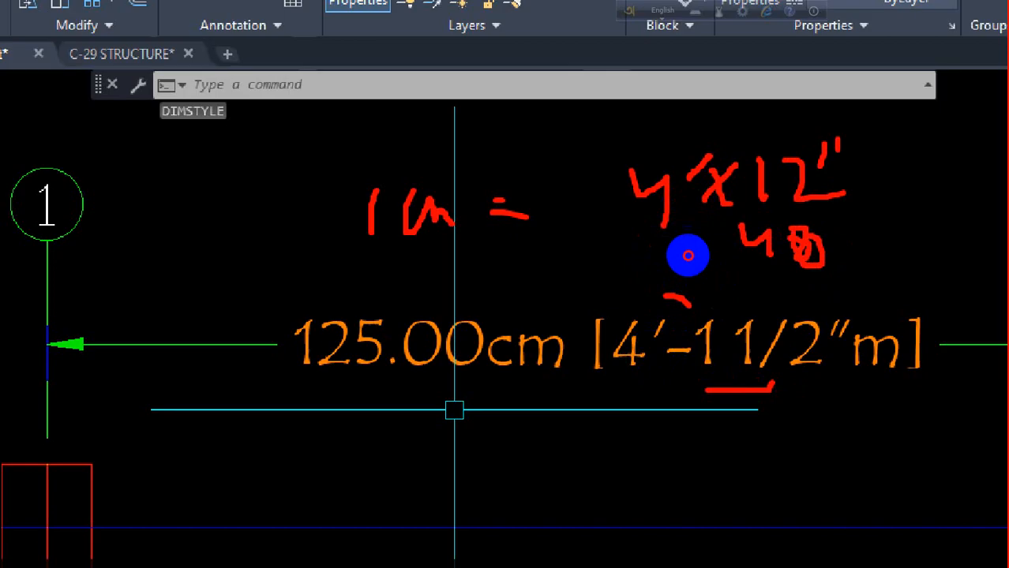
left_click_drag(803, 231, 820, 281)
left_click_drag(876, 229, 871, 251)
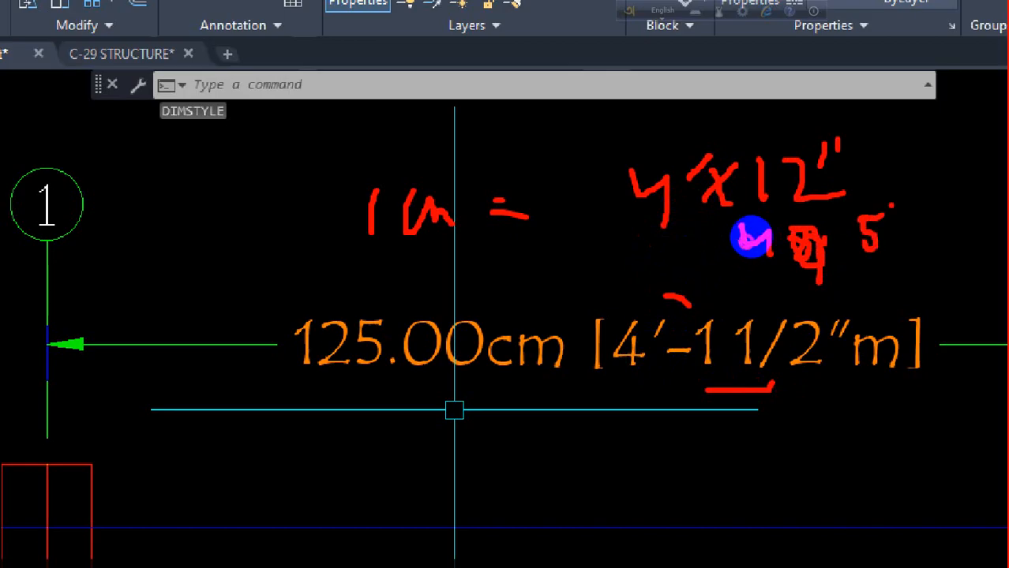
left_click_drag(909, 183, 922, 206)
left_click_drag(924, 272, 761, 304)
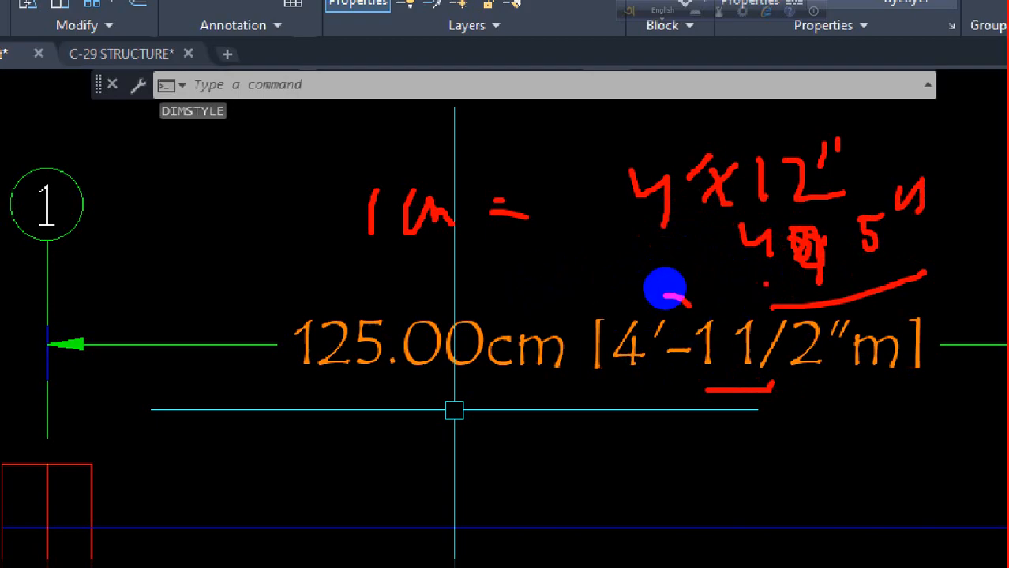
mouse_move(442, 290)
left_mouse_down()
mouse_move(412, 287)
mouse_move(412, 268)
left_mouse_up()
left_click_drag(745, 254, 466, 282)
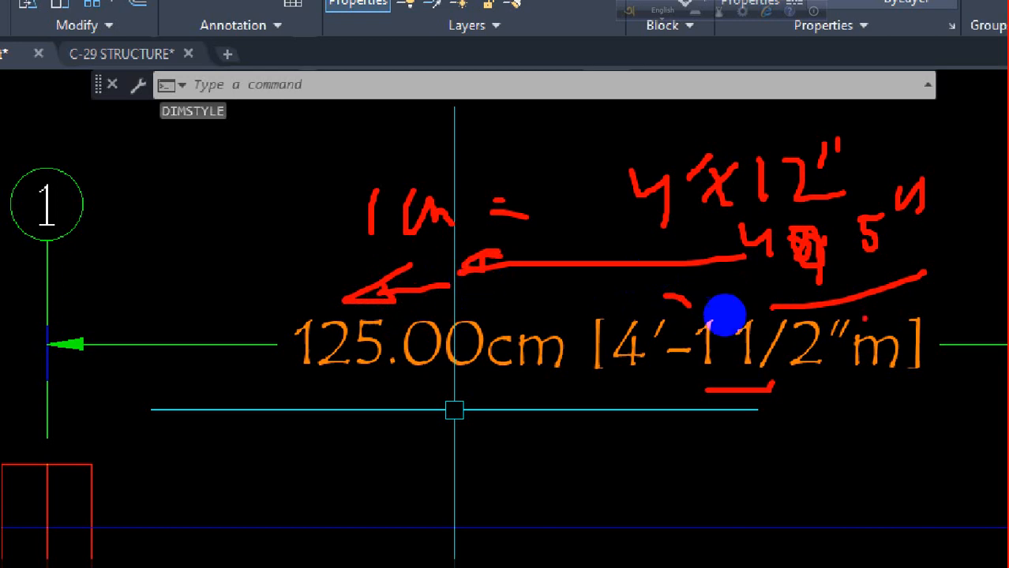
left_click_drag(756, 298, 903, 276)
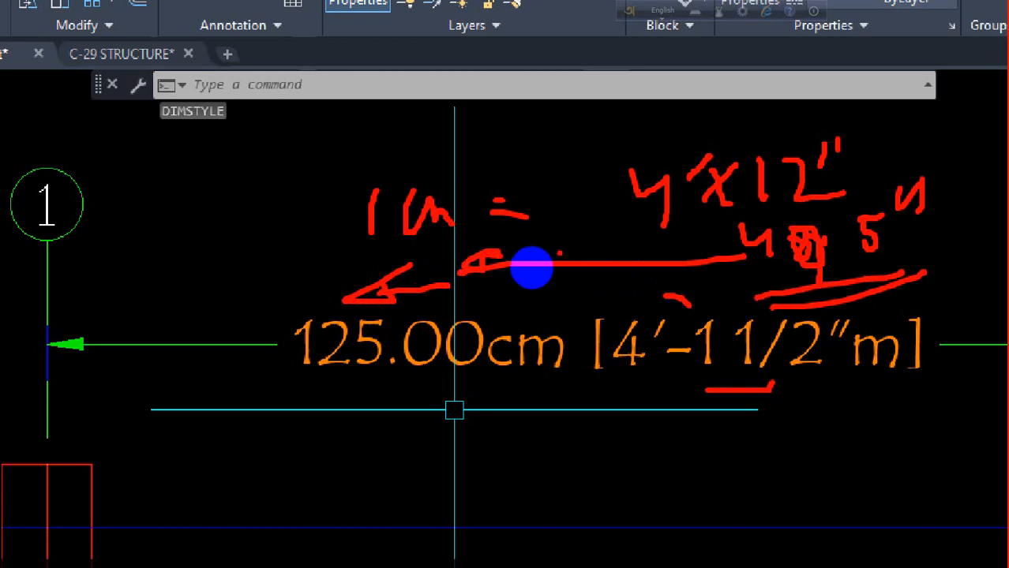
mouse_move(784, 257)
left_mouse_down()
mouse_move(810, 248)
mouse_move(822, 259)
mouse_move(827, 239)
left_mouse_up()
left_click_drag(808, 276, 827, 269)
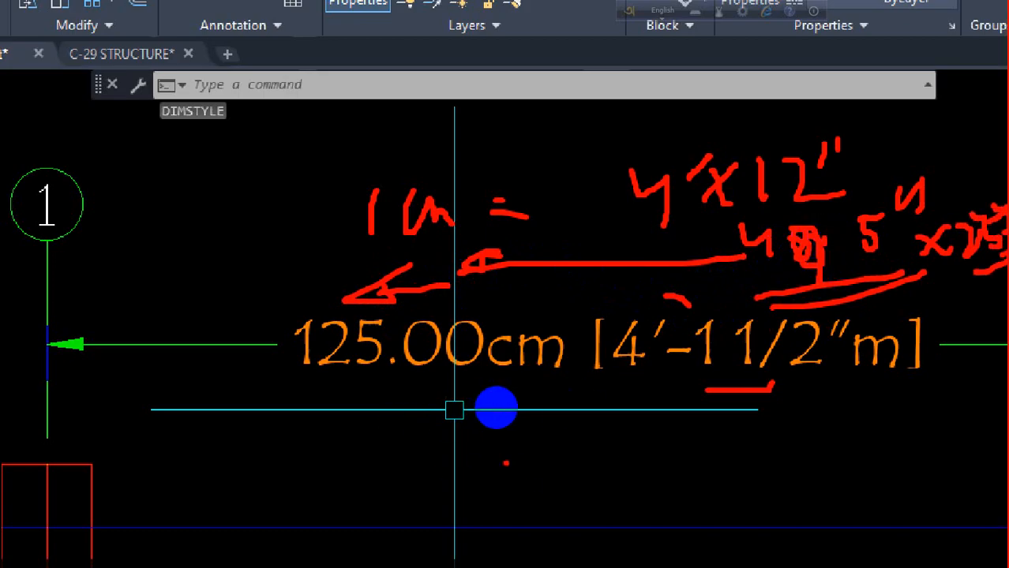
mouse_move(401, 309)
left_mouse_down()
mouse_move(441, 293)
mouse_move(395, 306)
left_mouse_up()
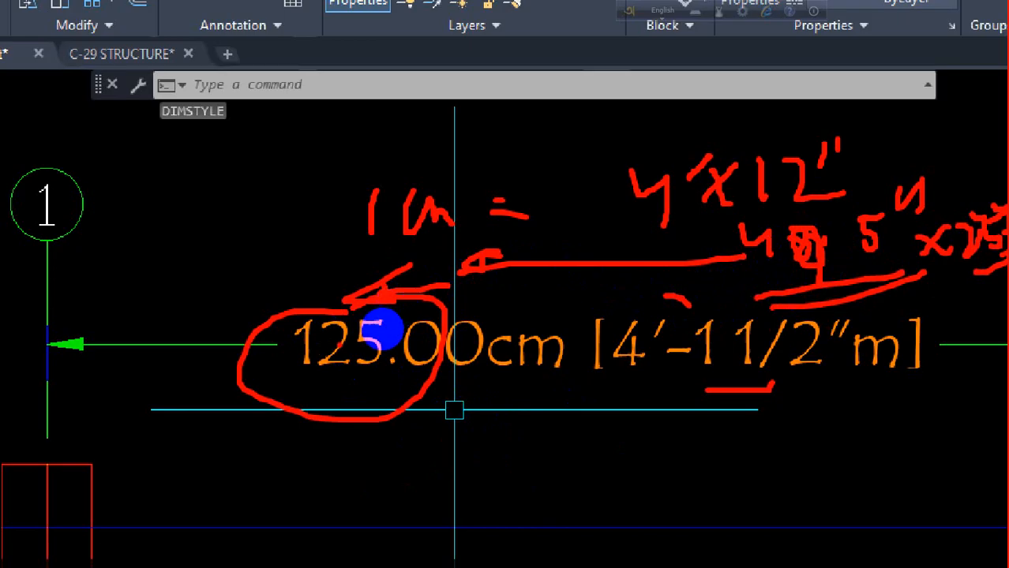
left_click_drag(316, 377, 426, 378)
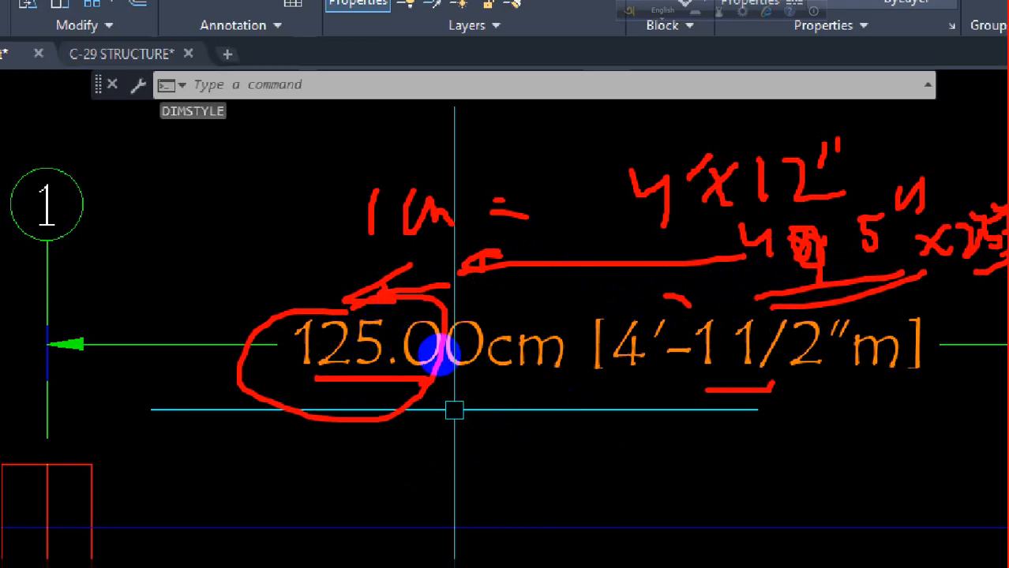
key("Escape")
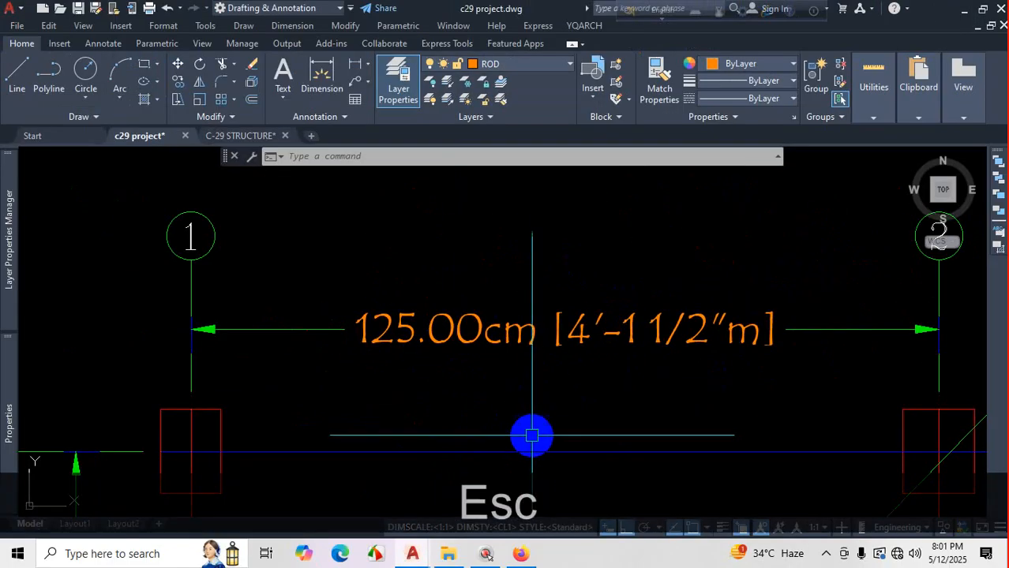
Open dimension style CL1 for modification and change its primary units suffix to mm.
type("d")
key("Return")
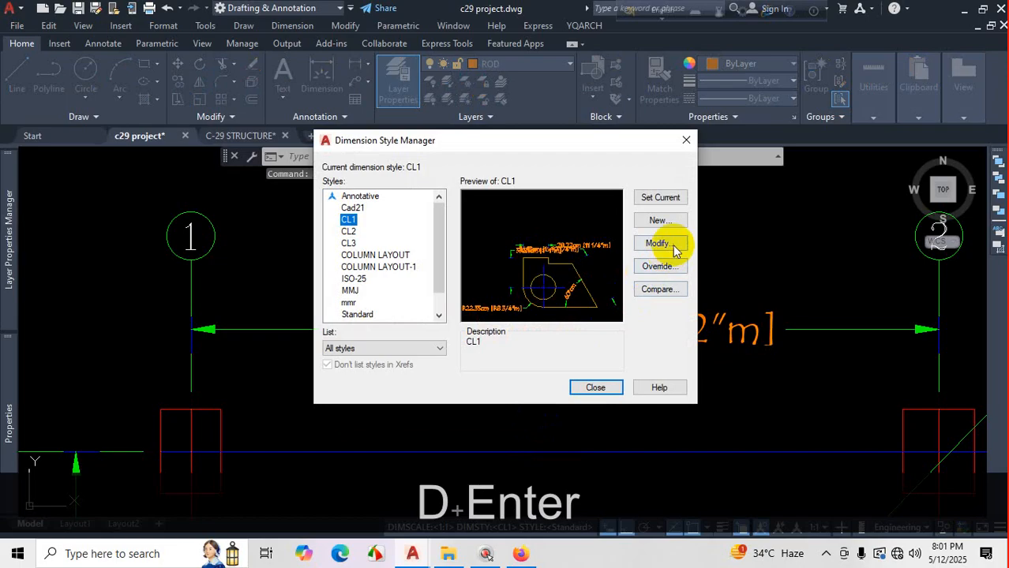
left_click(660, 243)
left_click(656, 86)
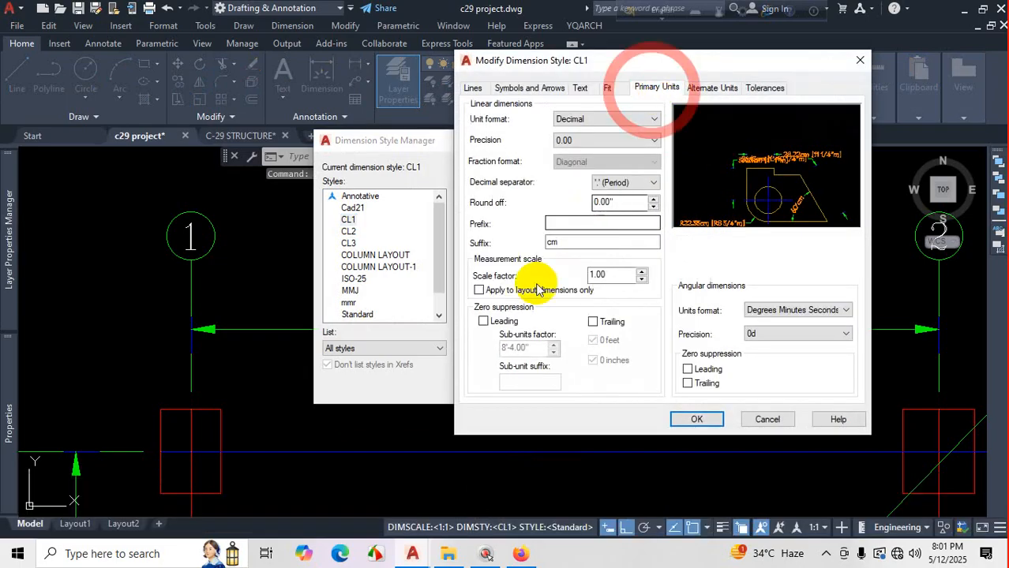
left_click(721, 89)
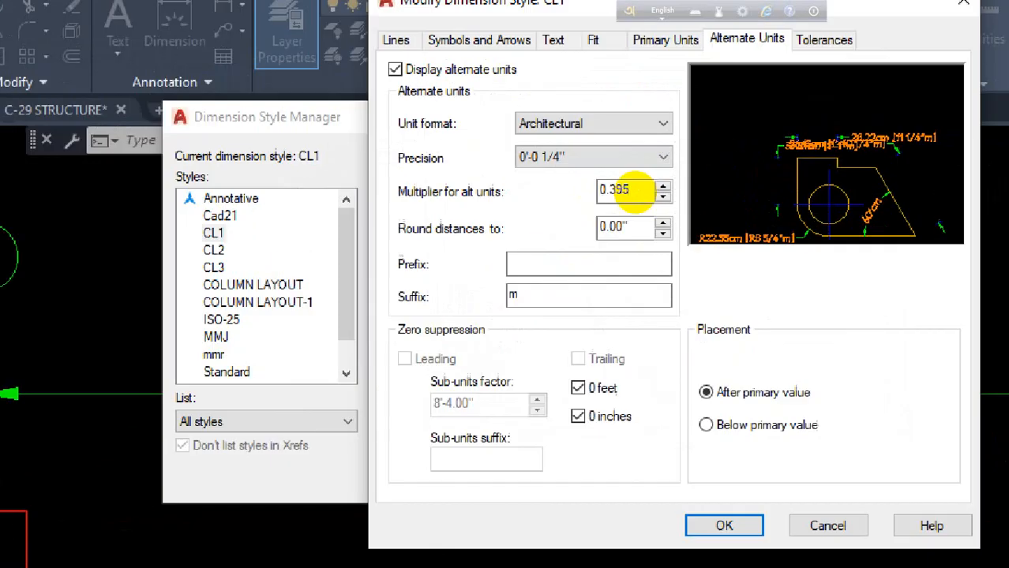
left_click_drag(652, 163, 649, 168)
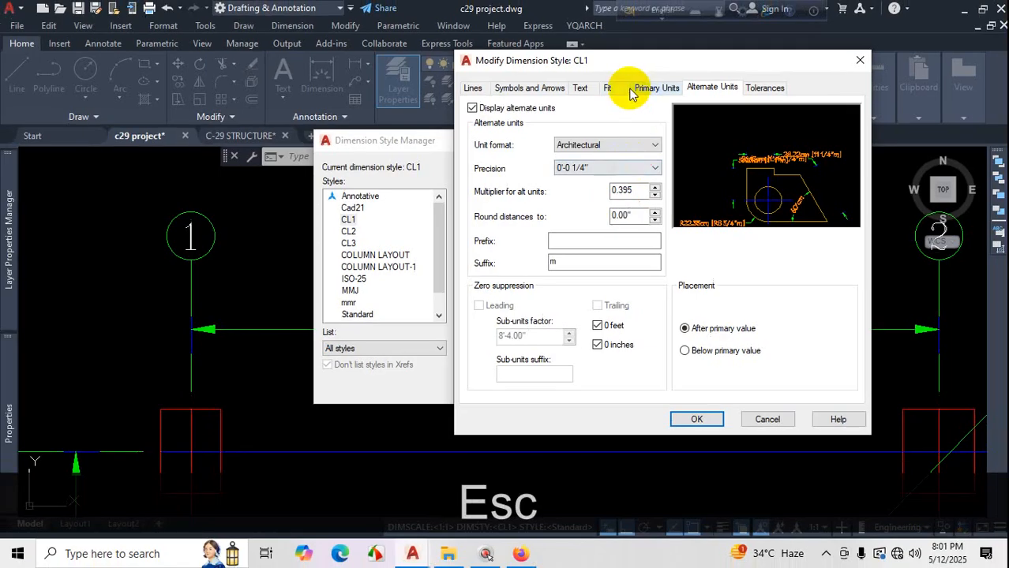
left_click(656, 86)
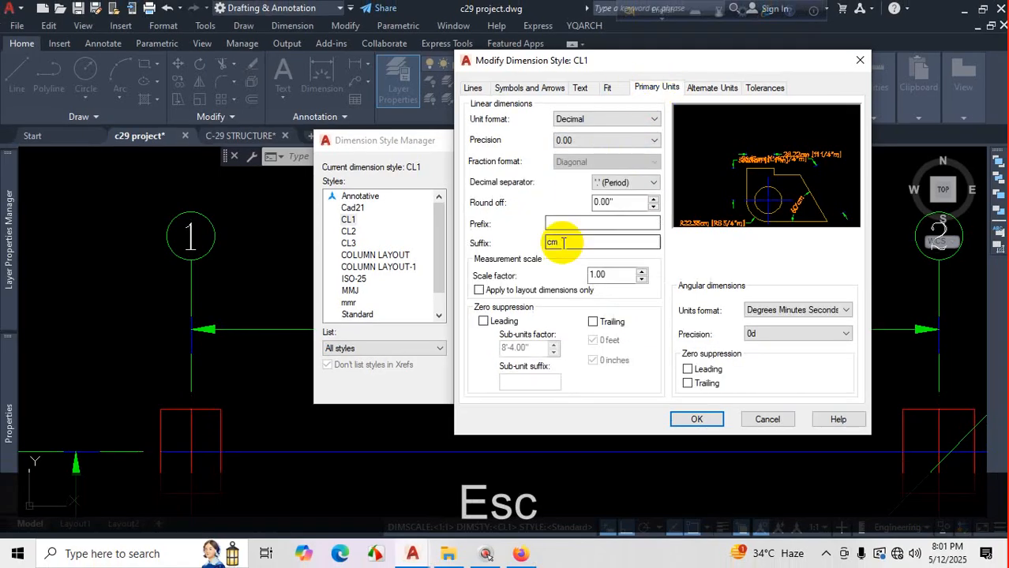
left_click_drag(563, 242, 509, 243)
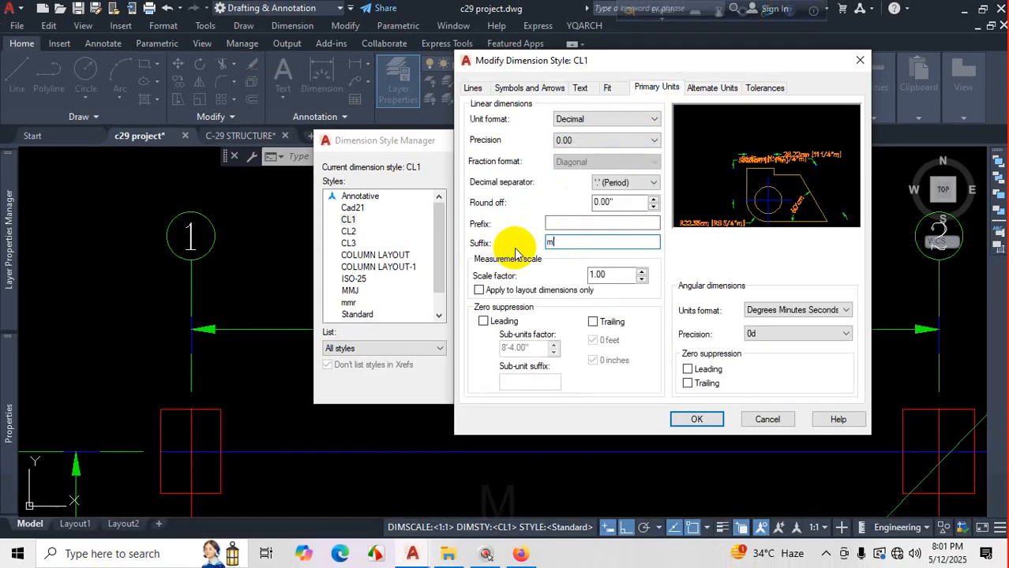
type("m")
left_click(710, 87)
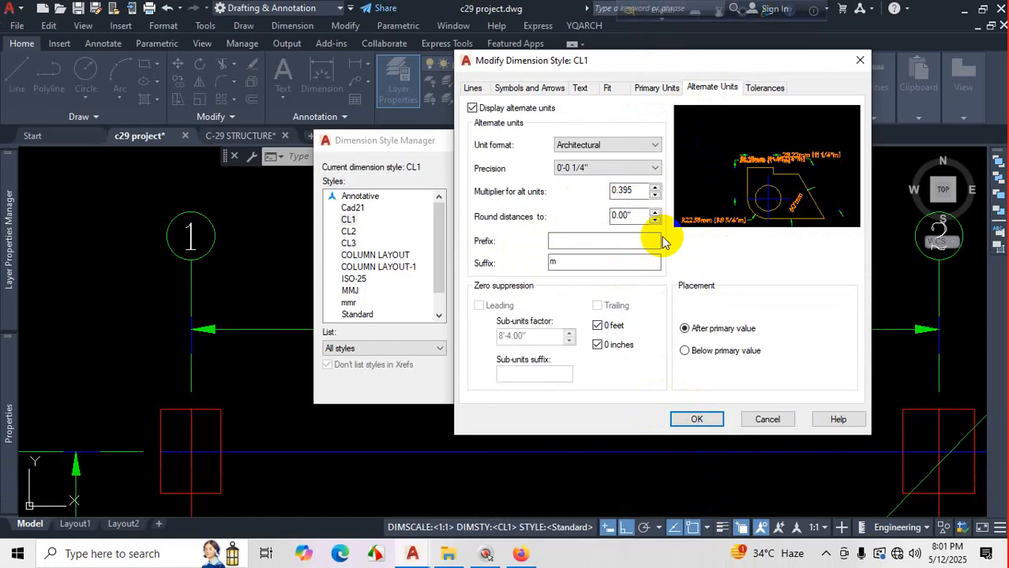
left_click(654, 87)
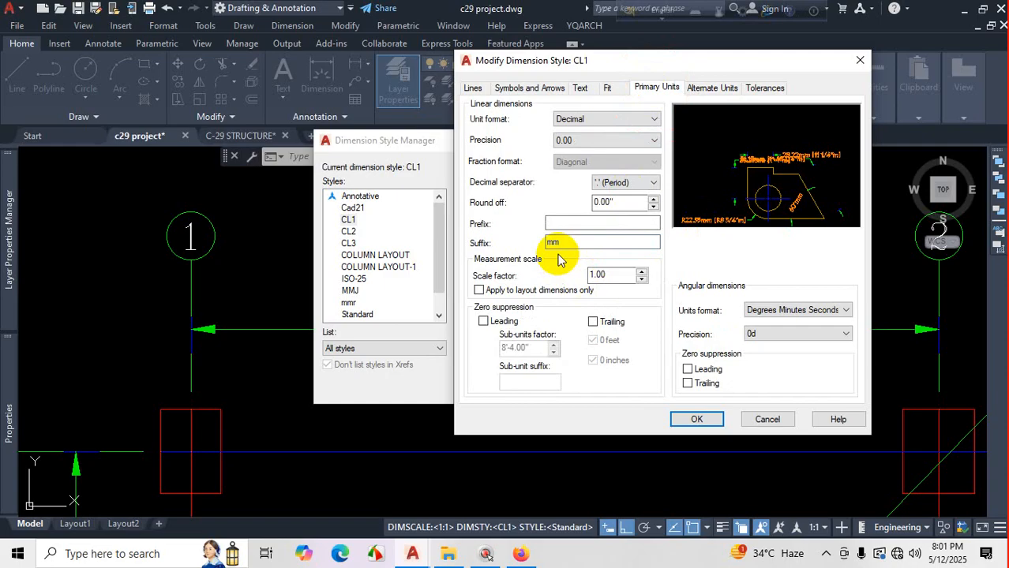
key("ctrl+1")
left_click(680, 286)
mouse_move(653, 217)
left_mouse_down()
mouse_move(655, 251)
mouse_move(694, 260)
mouse_move(692, 244)
mouse_move(731, 263)
mouse_move(795, 264)
mouse_move(793, 227)
mouse_move(815, 228)
mouse_move(800, 232)
mouse_move(774, 274)
mouse_move(777, 234)
left_mouse_up()
left_click(774, 254)
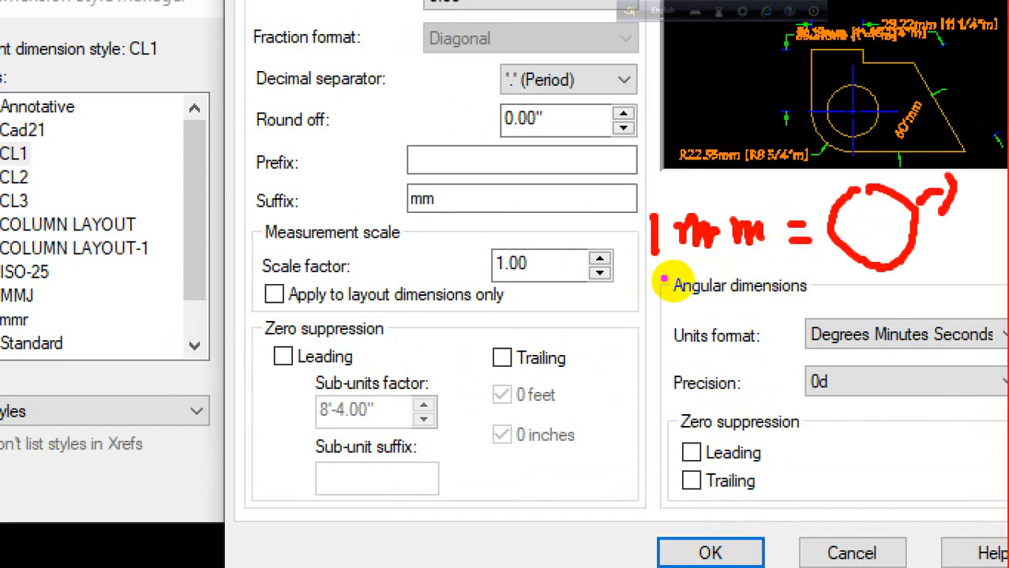
left_click_drag(661, 279, 846, 279)
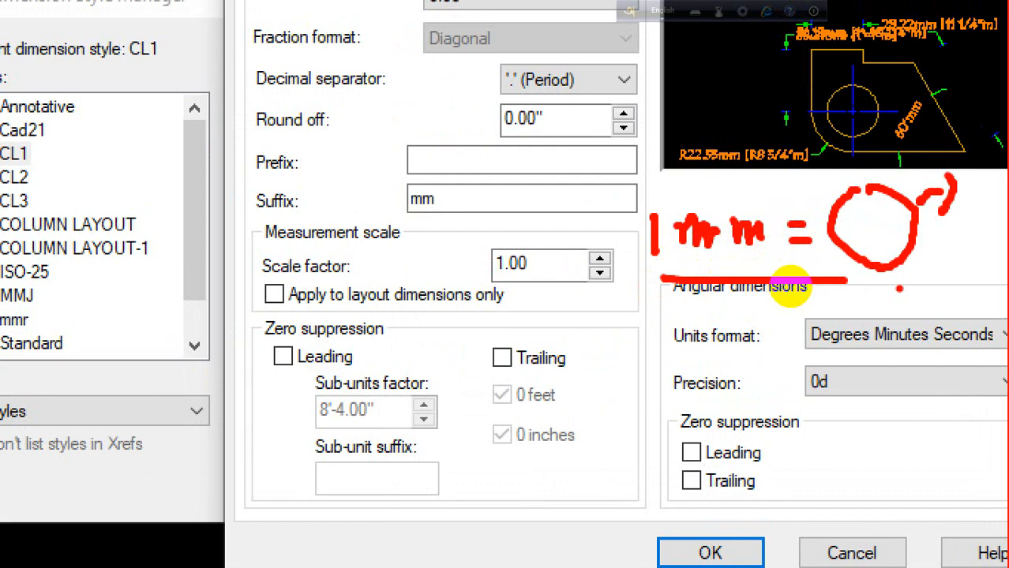
key("Escape")
Display the alternate units settings of dimension style CL1.
left_click(712, 88)
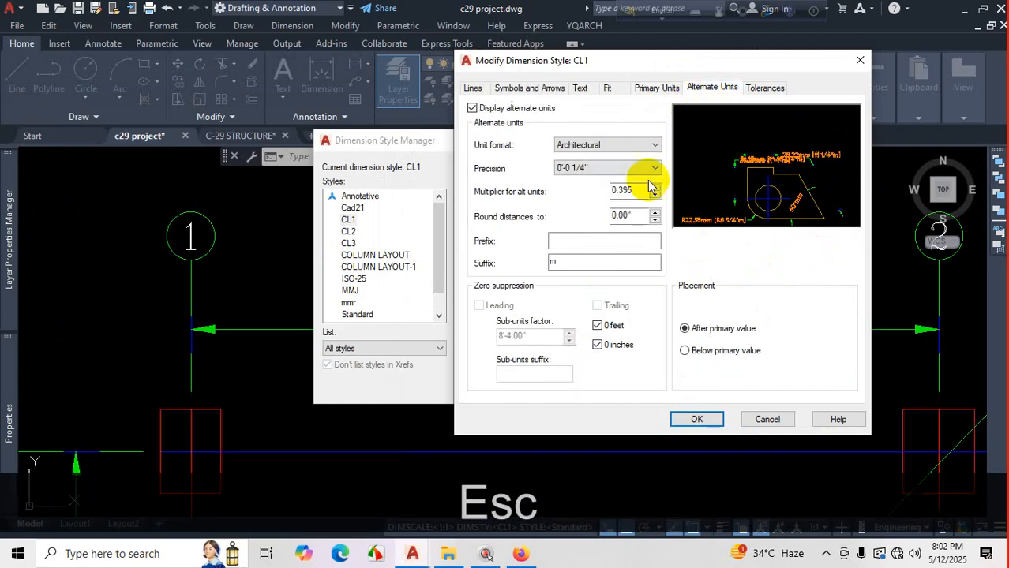
key("ctrl")
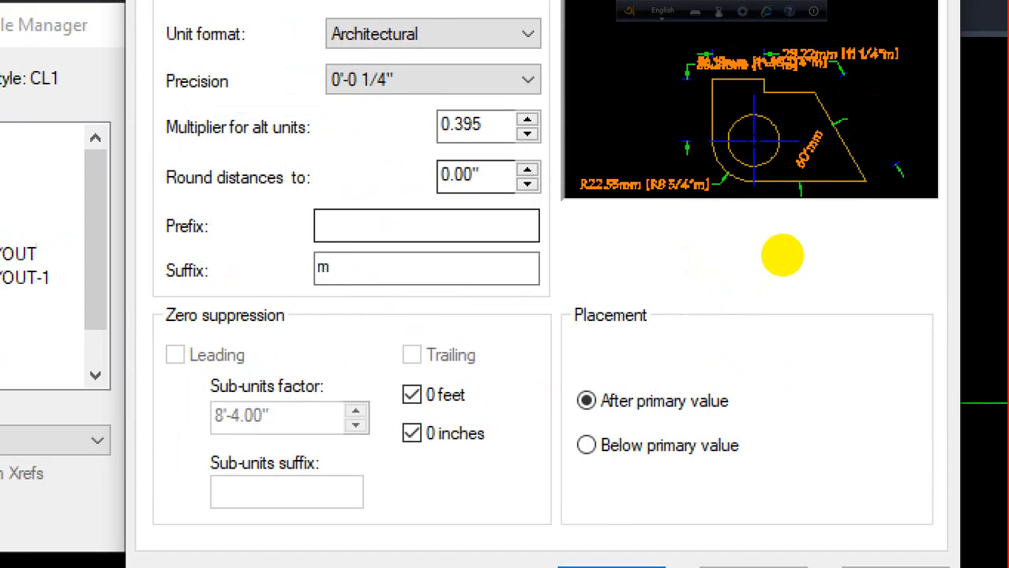
left_click_drag(616, 214, 615, 272)
left_click_drag(642, 235, 660, 231)
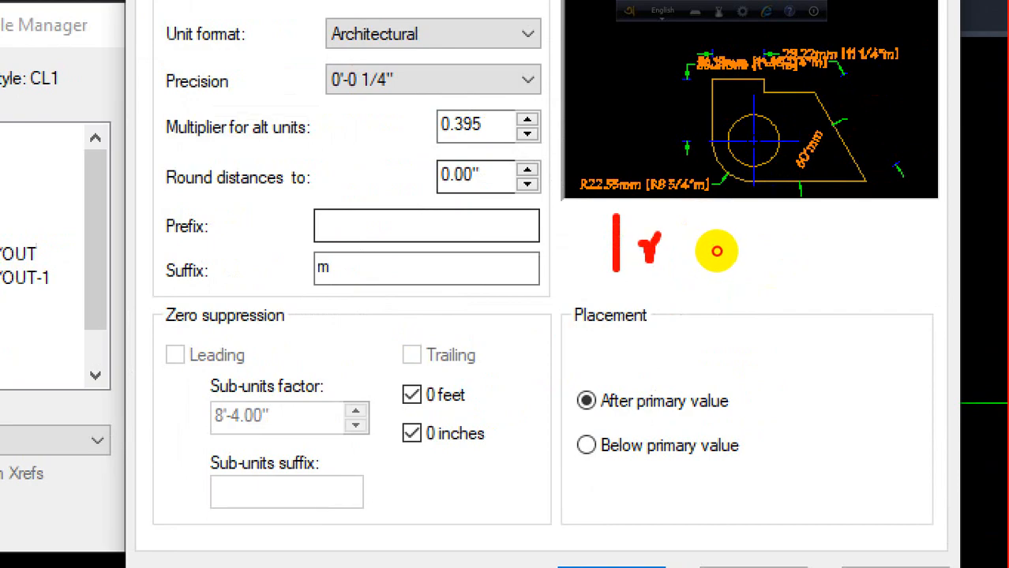
left_click_drag(716, 251, 742, 254)
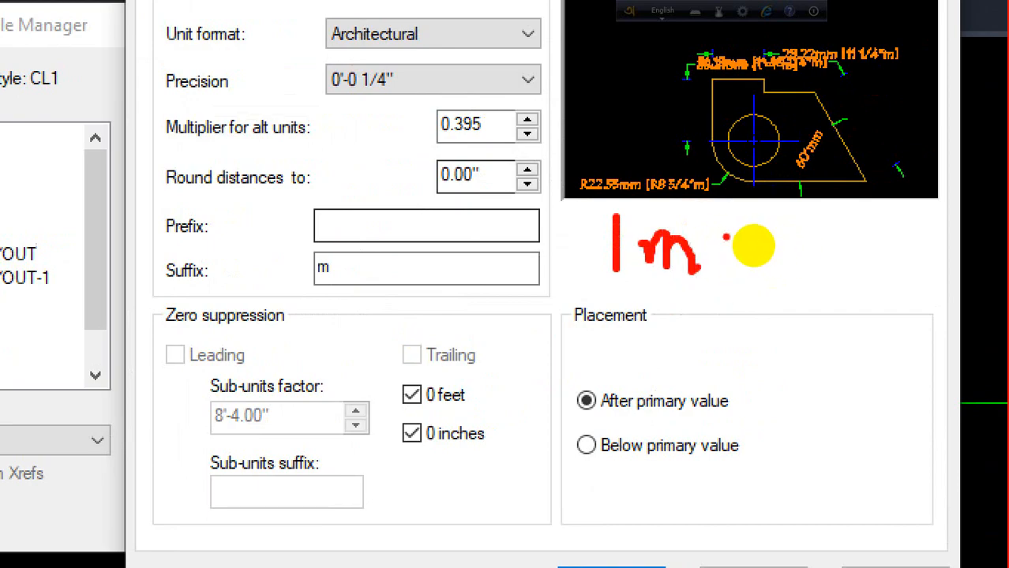
mouse_move(717, 234)
left_mouse_down()
mouse_move(758, 232)
mouse_move(759, 252)
left_mouse_up()
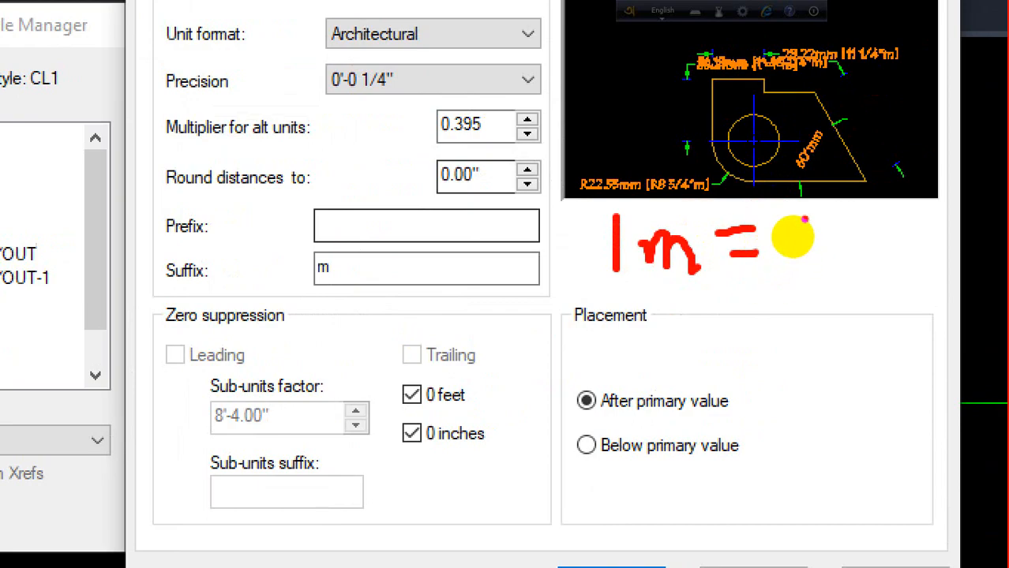
mouse_move(796, 215)
left_mouse_down()
mouse_move(801, 241)
mouse_move(816, 253)
left_mouse_up()
mouse_move(845, 216)
left_mouse_down()
mouse_move(868, 229)
mouse_move(863, 259)
left_mouse_up()
left_click(888, 232)
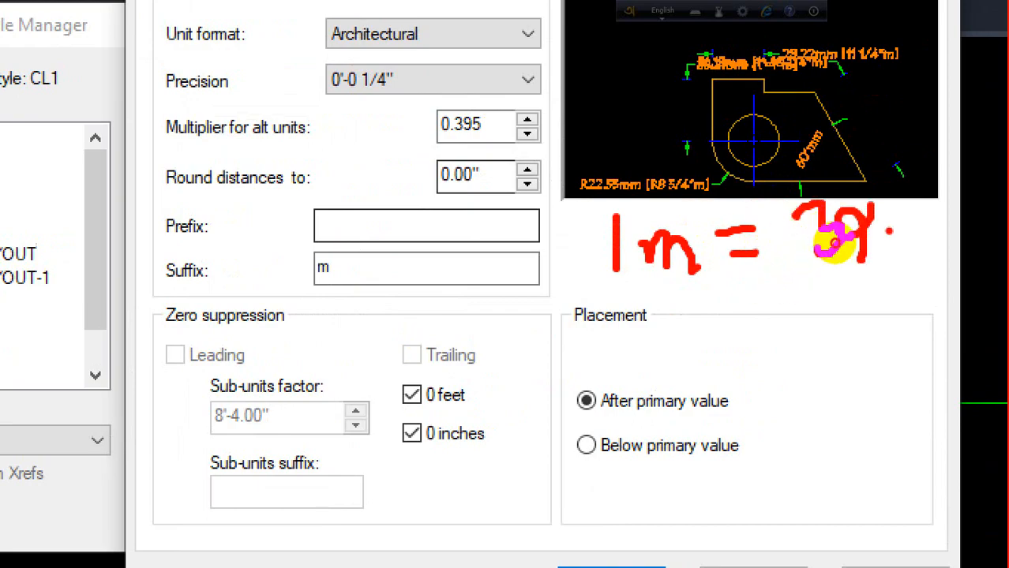
mouse_move(922, 213)
left_mouse_down()
mouse_move(942, 237)
mouse_move(940, 258)
left_mouse_up()
mouse_move(959, 172)
left_mouse_down()
mouse_move(954, 208)
mouse_move(976, 203)
left_mouse_up()
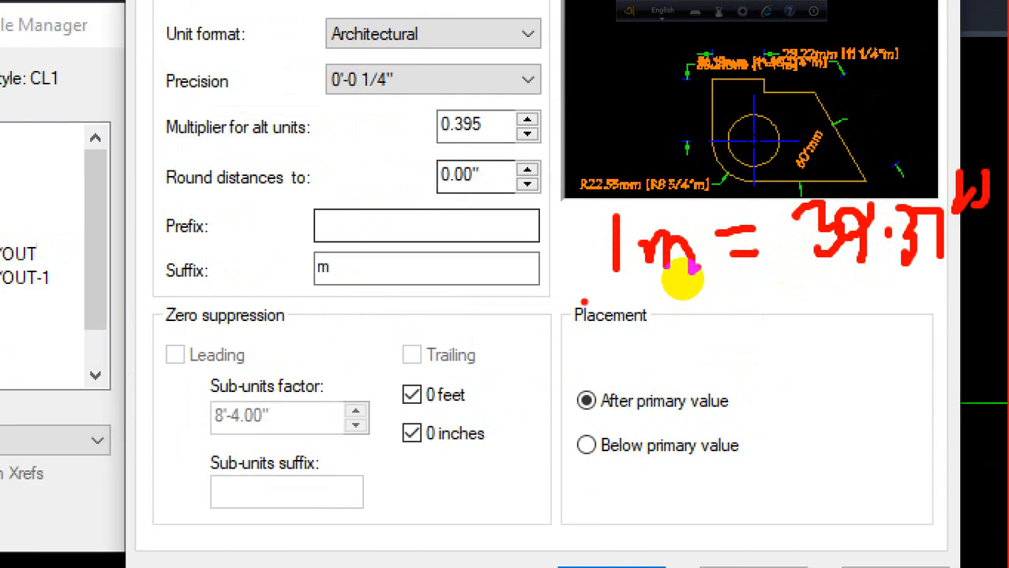
left_click_drag(582, 300, 584, 383)
mouse_move(610, 333)
left_mouse_down()
mouse_move(651, 364)
mouse_move(692, 324)
mouse_move(765, 376)
mouse_move(809, 361)
left_mouse_up()
left_click(783, 363)
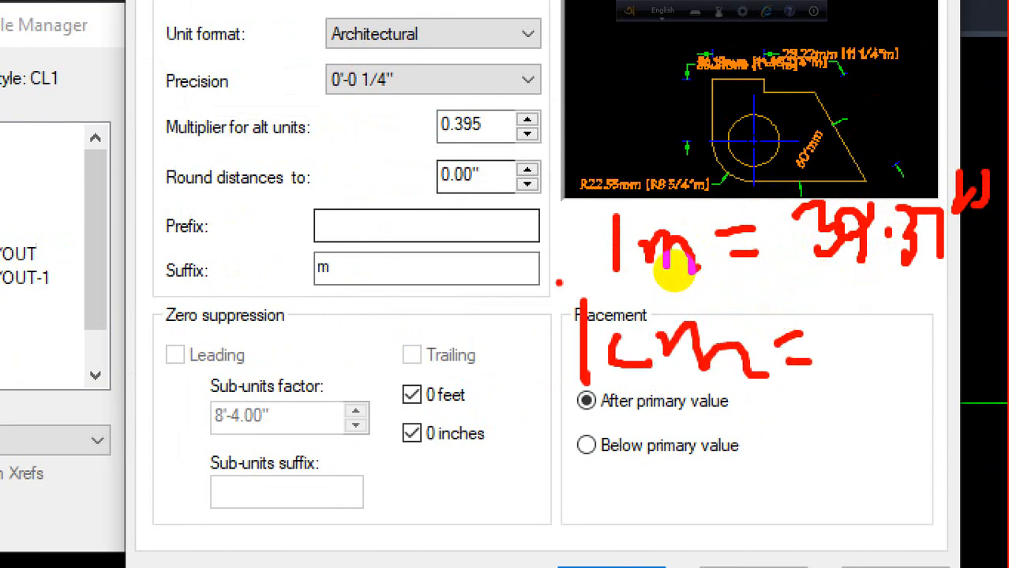
left_click_drag(587, 248, 534, 369)
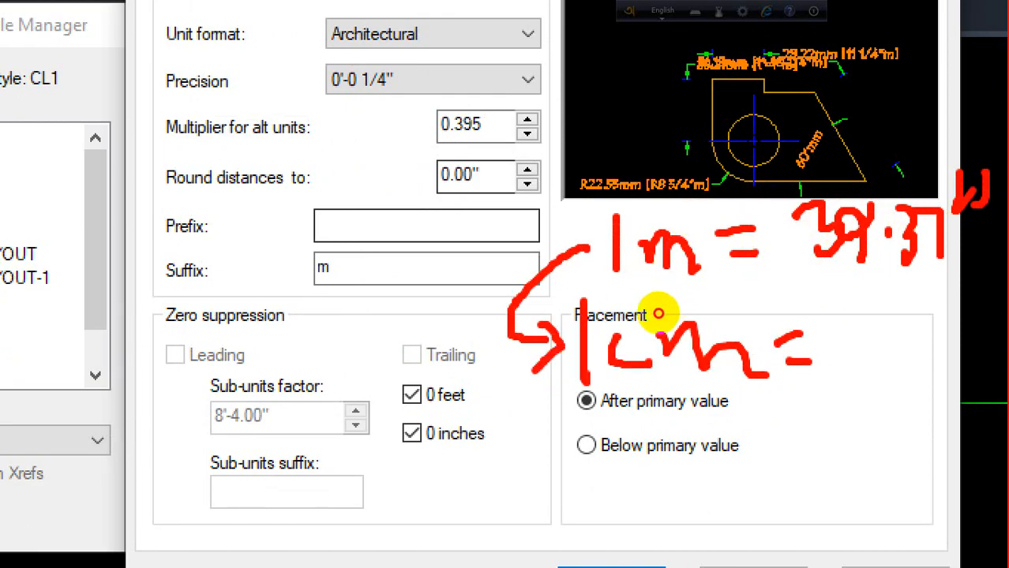
left_click_drag(543, 328, 547, 365)
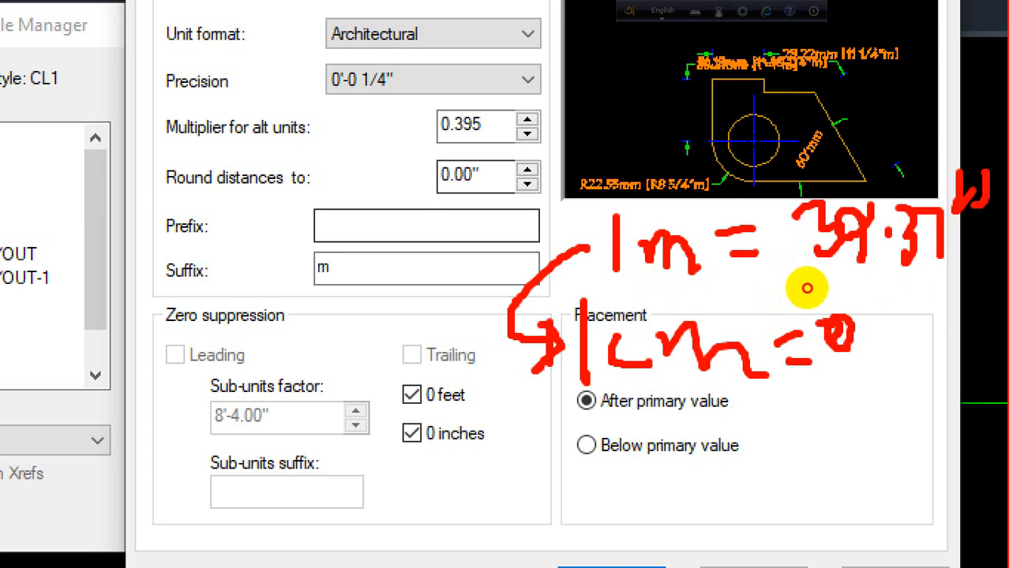
left_click_drag(830, 347, 865, 341)
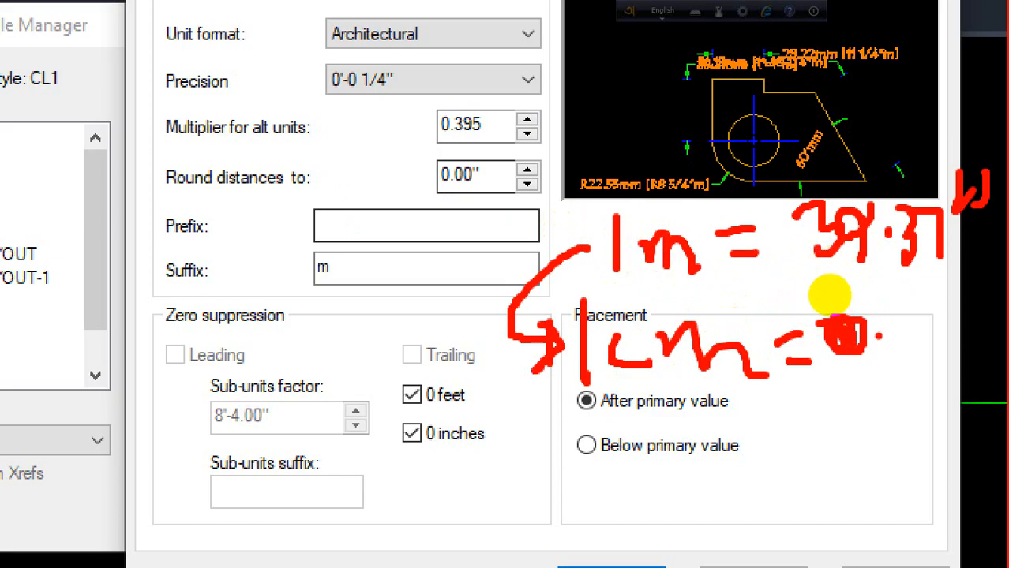
mouse_move(882, 318)
left_mouse_down()
mouse_move(927, 334)
mouse_move(935, 299)
mouse_move(954, 311)
mouse_move(980, 293)
mouse_move(981, 315)
mouse_move(868, 376)
left_mouse_up()
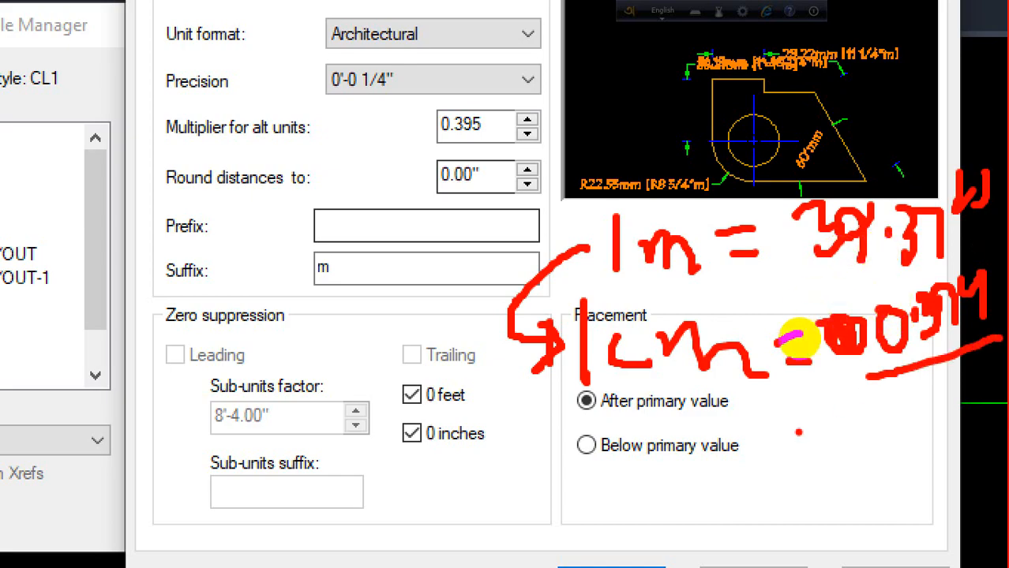
left_click_drag(605, 455, 608, 509)
mouse_move(636, 473)
left_mouse_down()
mouse_move(702, 498)
mouse_move(736, 476)
mouse_move(837, 456)
mouse_move(853, 472)
left_mouse_up()
left_click(720, 487)
mouse_move(568, 377)
left_mouse_down()
mouse_move(527, 380)
mouse_move(519, 479)
left_mouse_up()
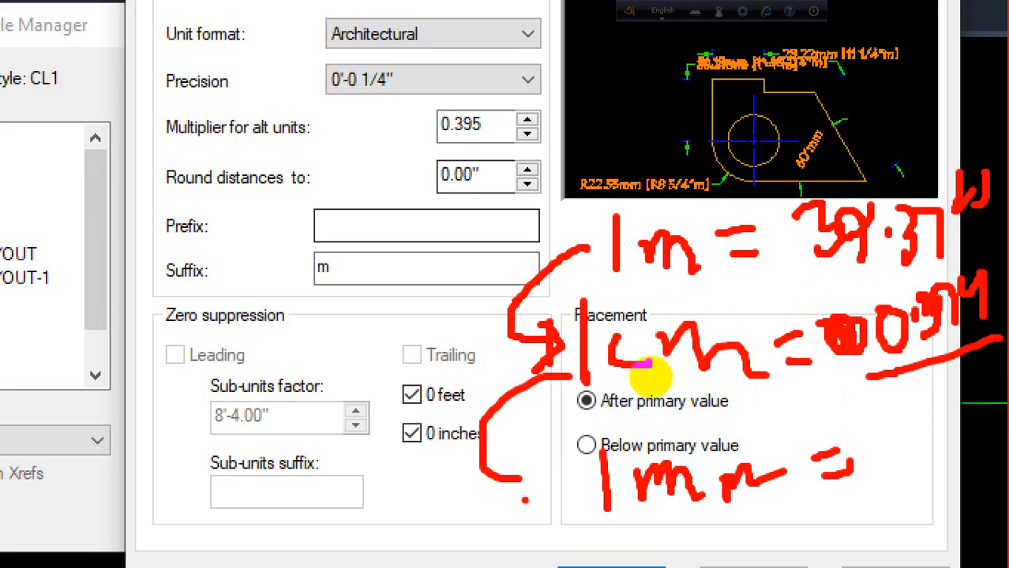
mouse_move(390, 456)
left_mouse_down()
mouse_move(393, 482)
mouse_move(461, 454)
left_mouse_up()
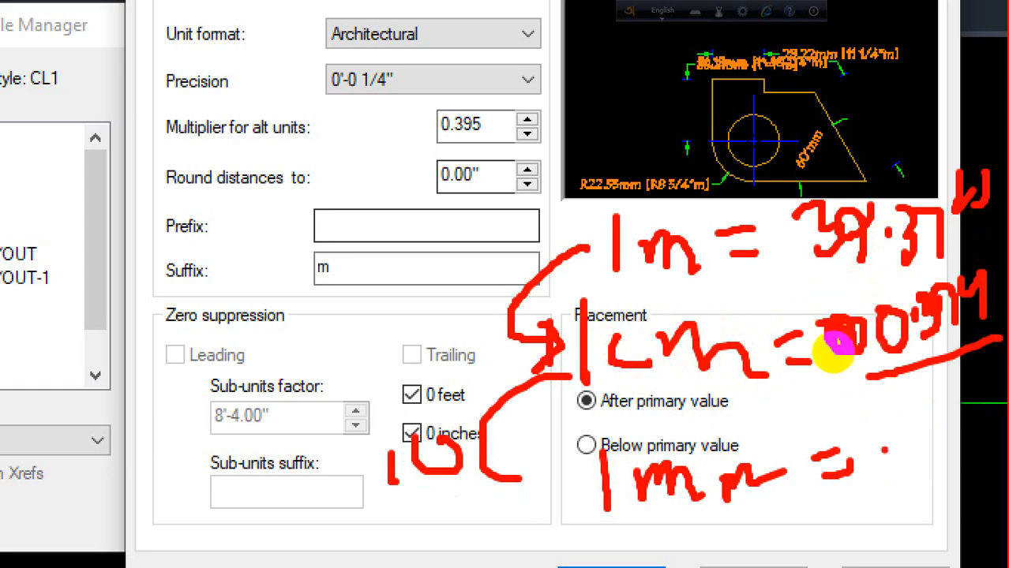
mouse_move(868, 424)
left_mouse_down()
mouse_move(892, 458)
mouse_move(876, 407)
mouse_move(928, 424)
mouse_move(923, 394)
mouse_move(952, 393)
mouse_move(950, 408)
left_mouse_up()
left_click(978, 374)
mouse_move(976, 374)
left_mouse_down()
mouse_move(978, 396)
mouse_move(998, 387)
left_mouse_up()
left_click_drag(998, 355, 1005, 411)
left_click_drag(881, 516, 996, 425)
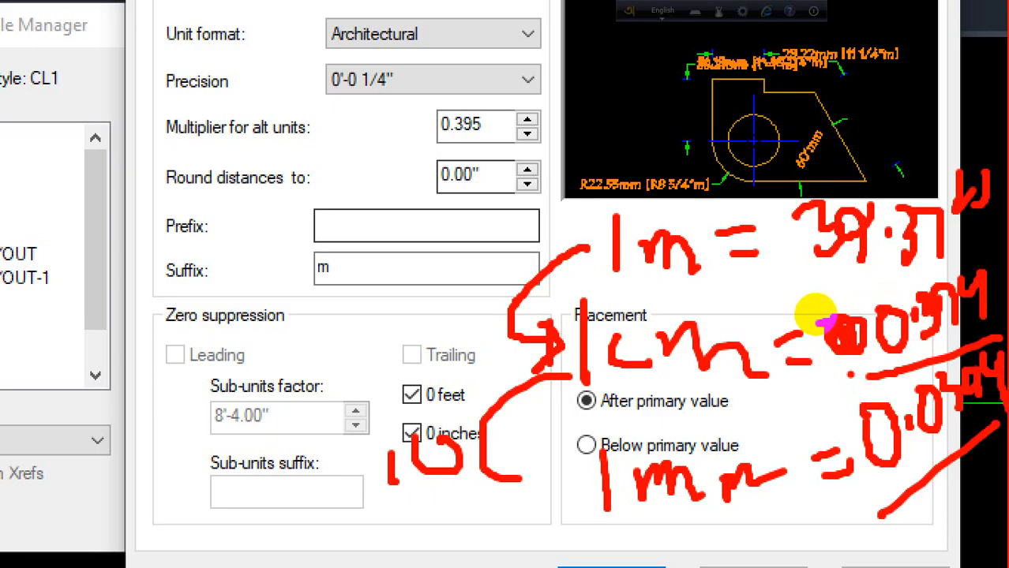
mouse_move(865, 152)
left_mouse_down()
mouse_move(781, 243)
mouse_move(884, 215)
mouse_move(835, 195)
left_mouse_up()
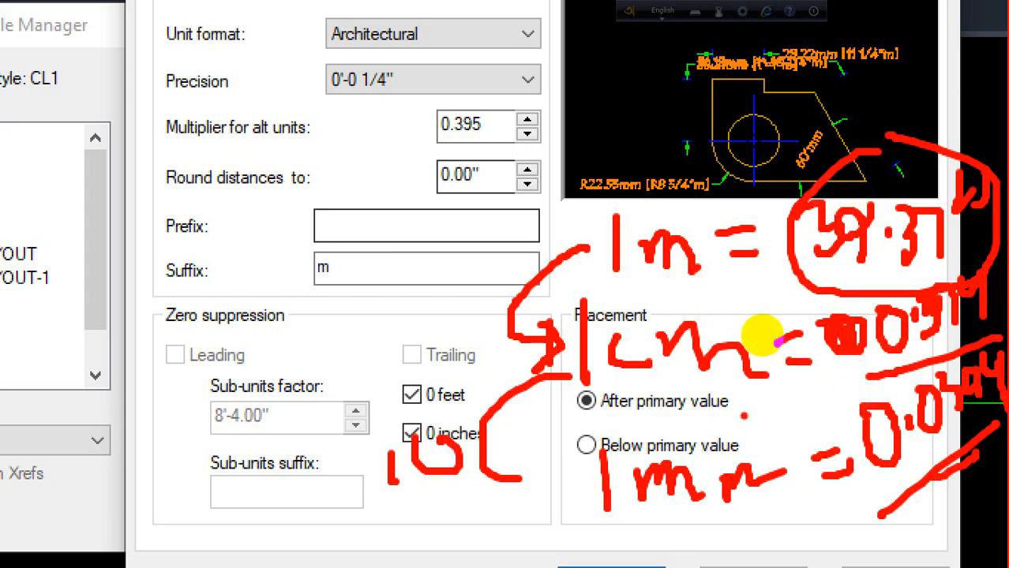
key("Escape")
Set the multiplier for alternate units of dimension style CL1 to 0.0395.
left_click_drag(637, 191, 604, 190)
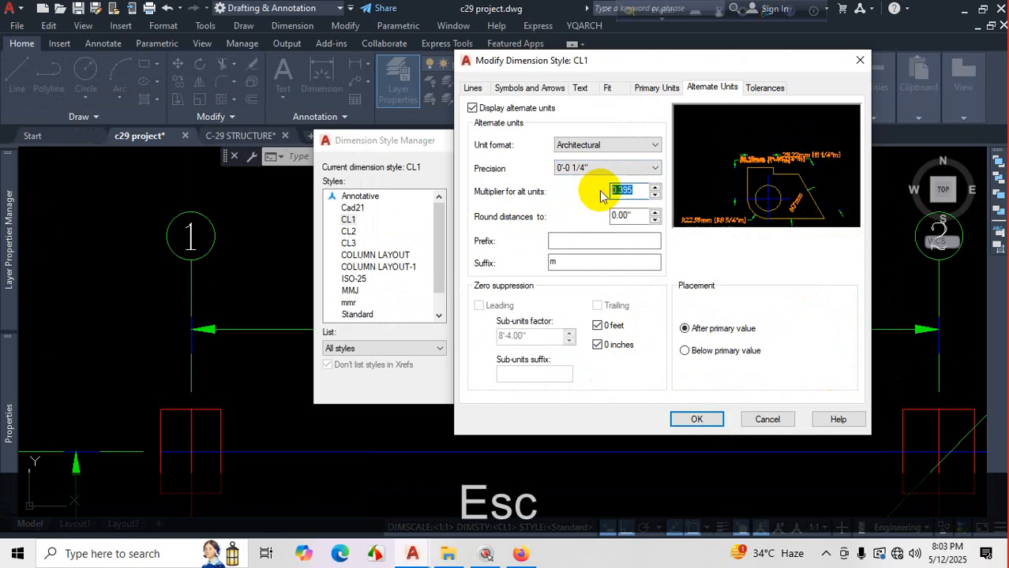
type(".039")
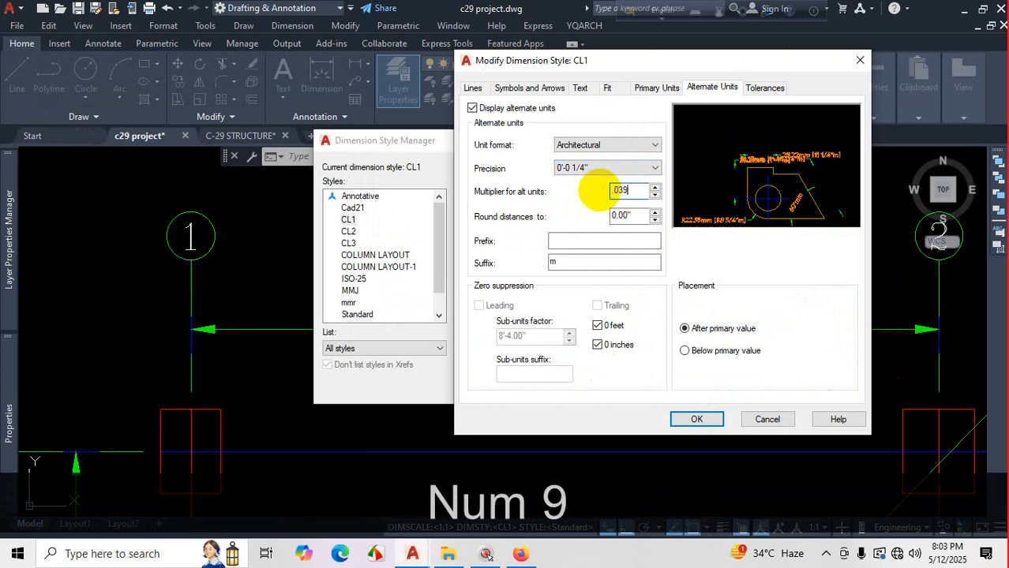
type("5")
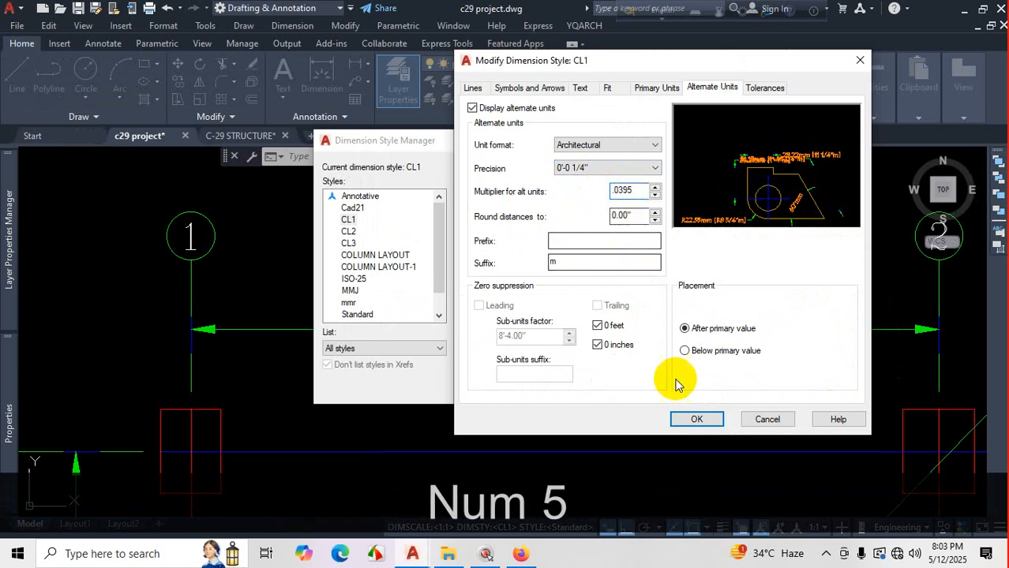
left_click(567, 261)
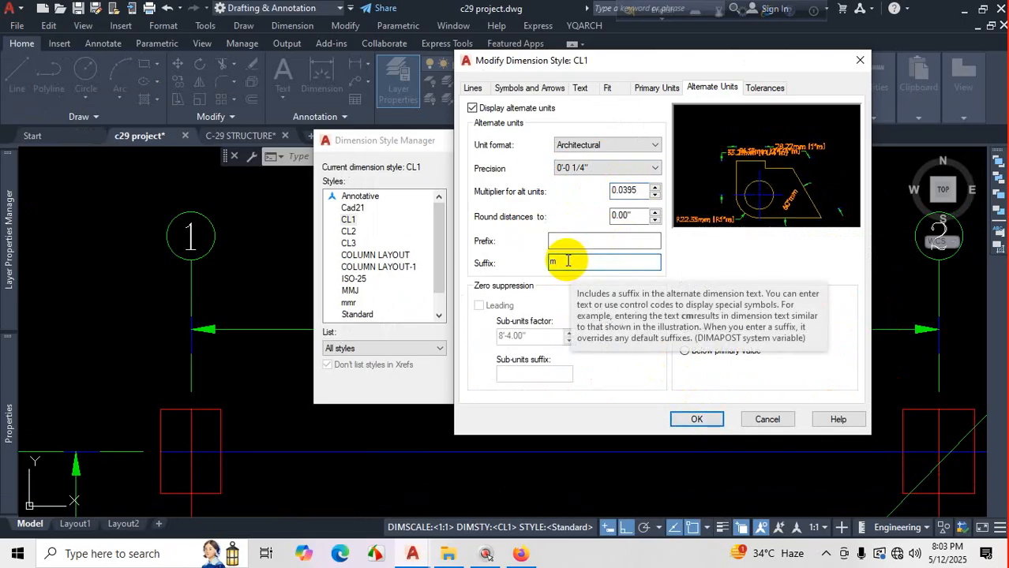
Clear the alternate units suffix of dimension style CL1, apply the style change and close the style manager.
key("BackSpace")
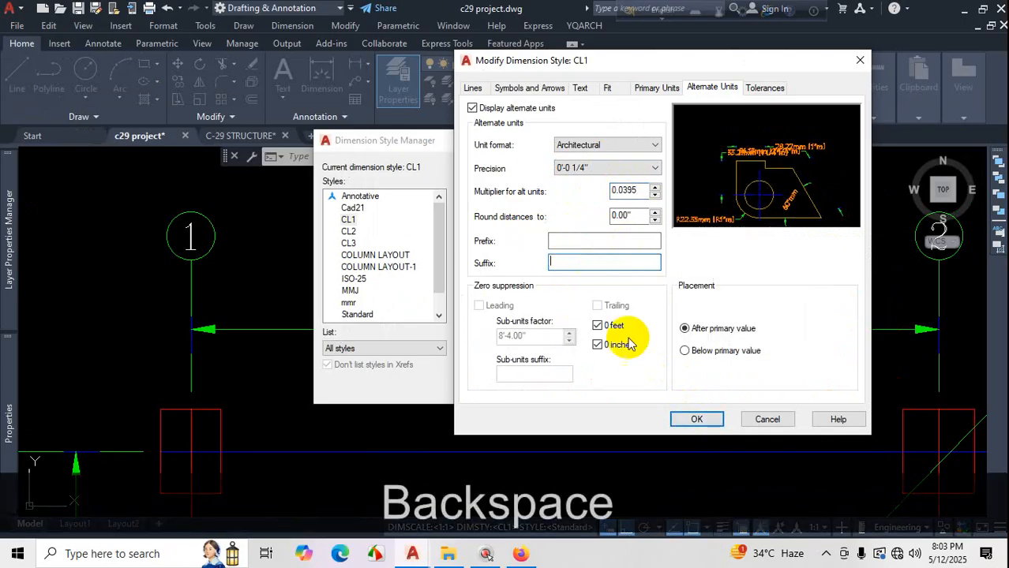
left_click(695, 421)
left_click(600, 383)
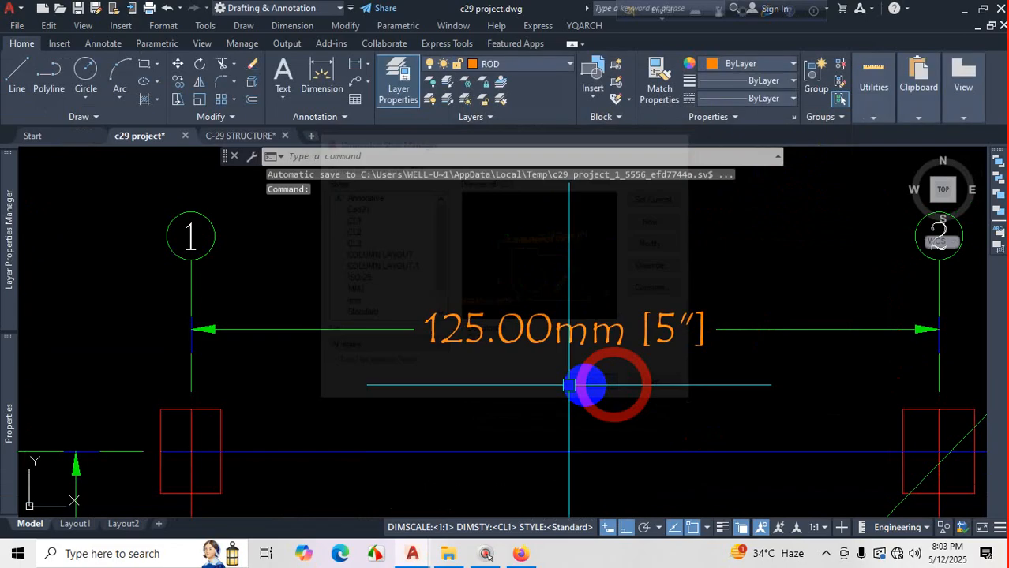
scroll(481, 349, "down", 2)
scroll(641, 351, "up", 2)
scroll(718, 324, "up", 3)
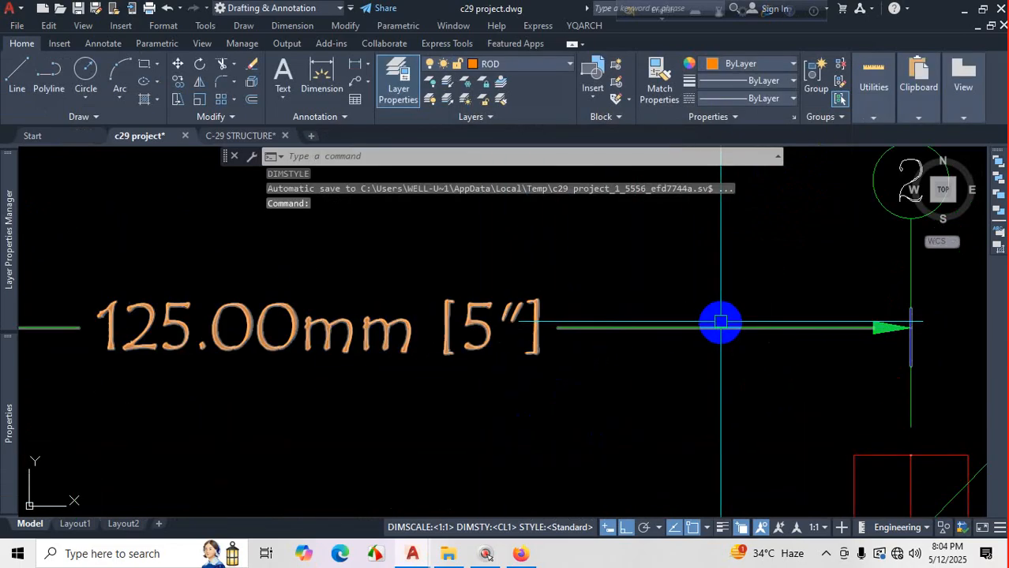
scroll(719, 334, "down", 3)
key("ctrl")
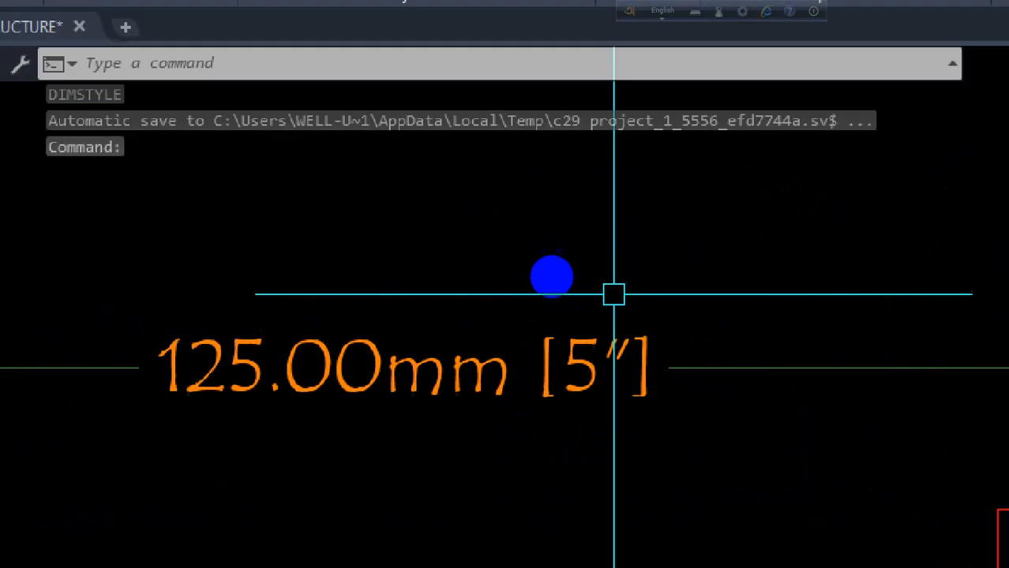
left_click_drag(328, 180, 338, 239)
mouse_move(364, 207)
left_mouse_down()
mouse_move(385, 166)
mouse_move(389, 204)
mouse_move(459, 213)
left_mouse_up()
left_click_drag(419, 243, 466, 241)
left_click(474, 234)
left_click_drag(505, 189, 551, 228)
mouse_move(572, 193)
left_mouse_down()
mouse_move(547, 243)
mouse_move(664, 191)
left_mouse_up()
mouse_move(675, 161)
left_mouse_down()
mouse_move(720, 183)
mouse_move(719, 232)
left_mouse_up()
left_click_drag(775, 214, 863, 206)
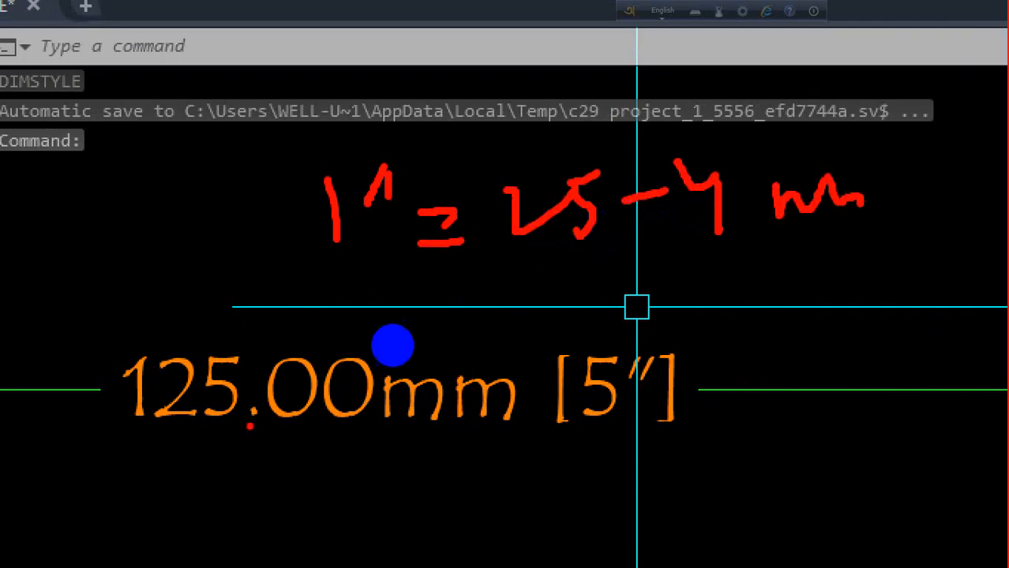
left_click_drag(585, 449, 630, 447)
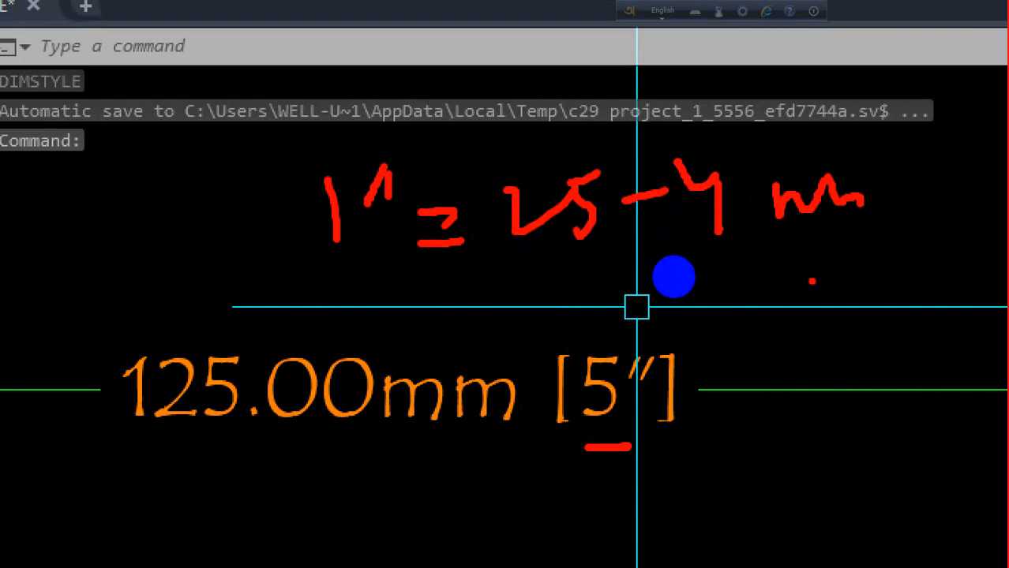
left_click_drag(746, 260, 806, 286)
left_click_drag(809, 257, 774, 304)
mouse_move(847, 243)
left_mouse_down()
mouse_move(854, 293)
mouse_move(906, 224)
left_mouse_up()
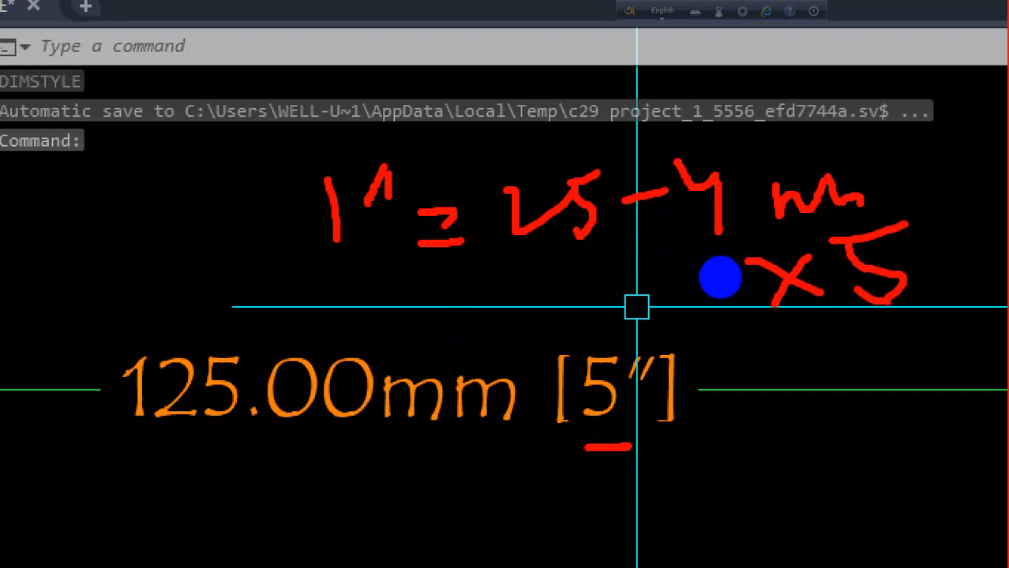
mouse_move(744, 290)
left_mouse_down()
mouse_move(229, 315)
mouse_move(198, 347)
left_mouse_up()
mouse_move(195, 298)
left_mouse_down()
mouse_move(169, 339)
mouse_move(241, 365)
left_mouse_up()
mouse_move(558, 378)
left_mouse_down()
mouse_move(541, 401)
mouse_move(513, 338)
mouse_move(602, 351)
left_mouse_up()
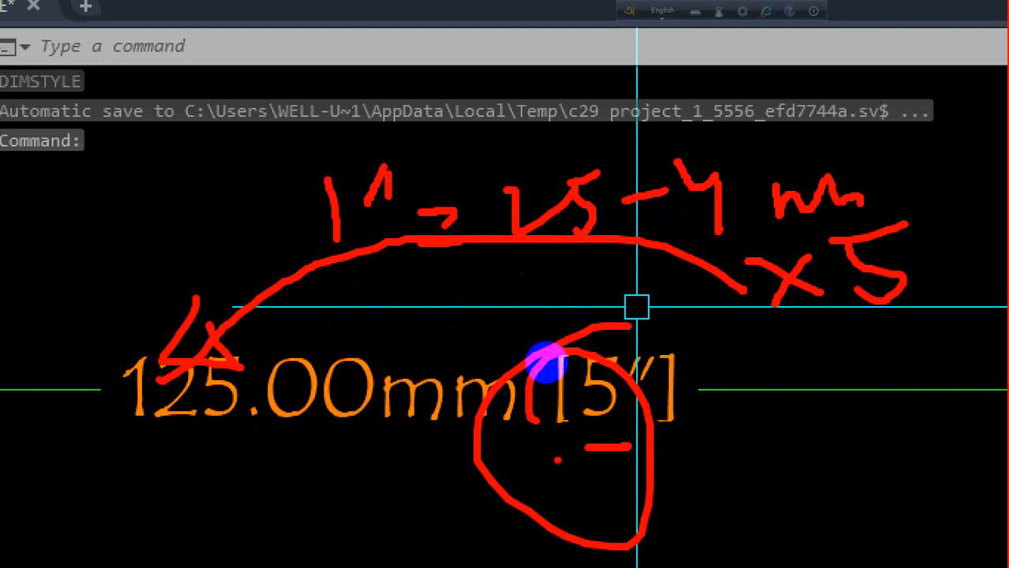
key("Escape")
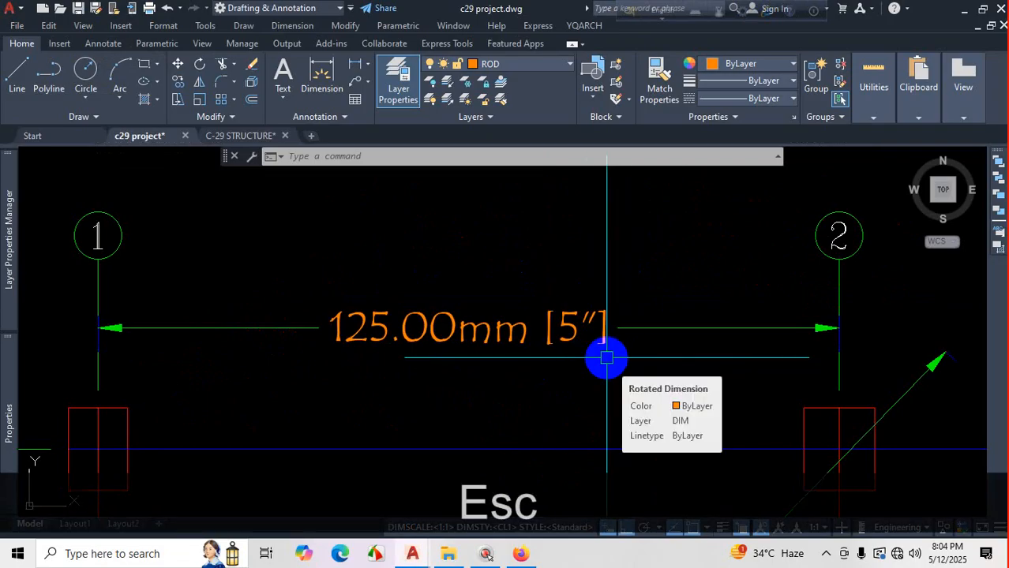
Turn off the display of alternate units in dimension style CL1 and apply the style change.
type("d")
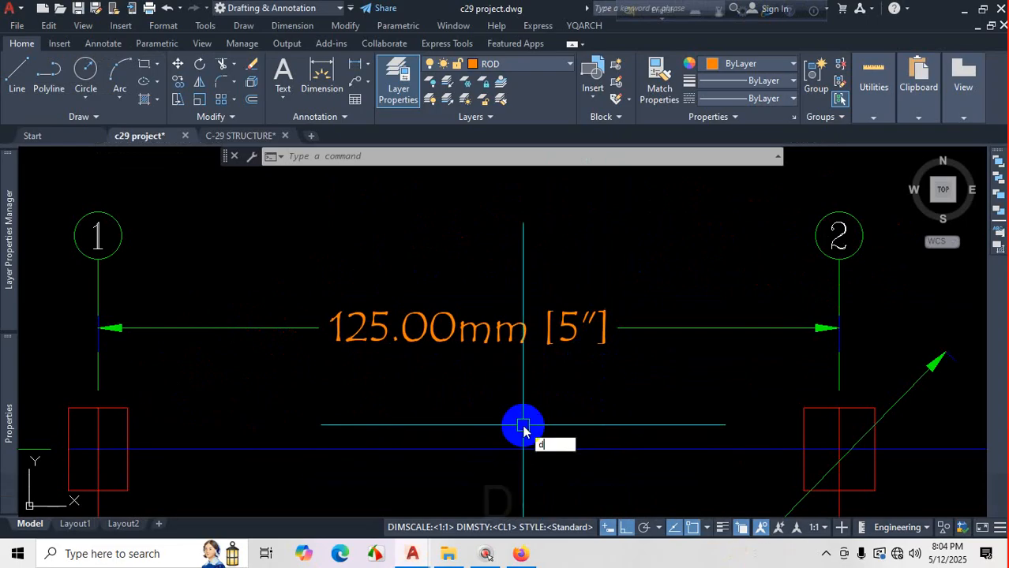
key("Return")
left_click(680, 244)
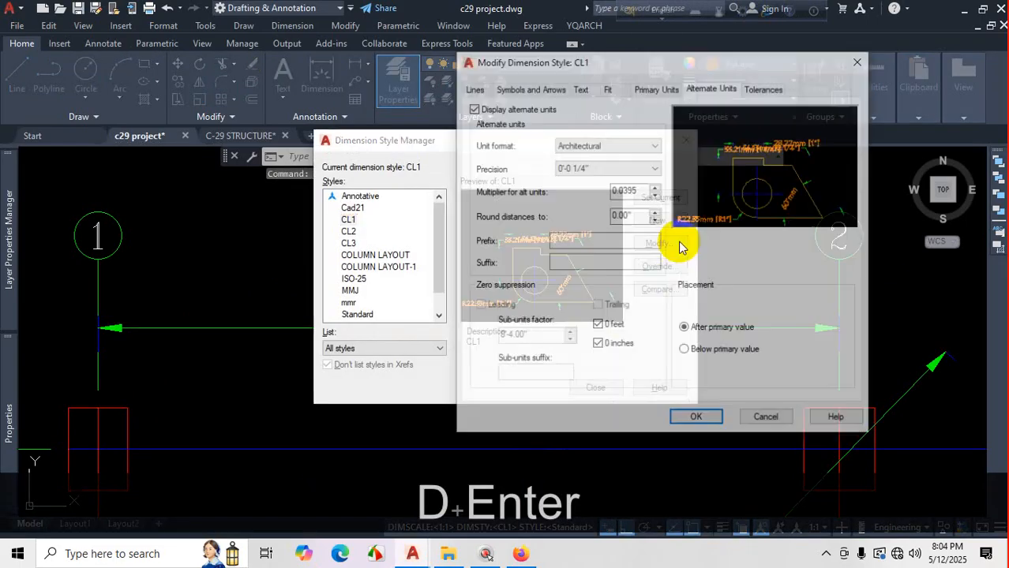
left_click(656, 88)
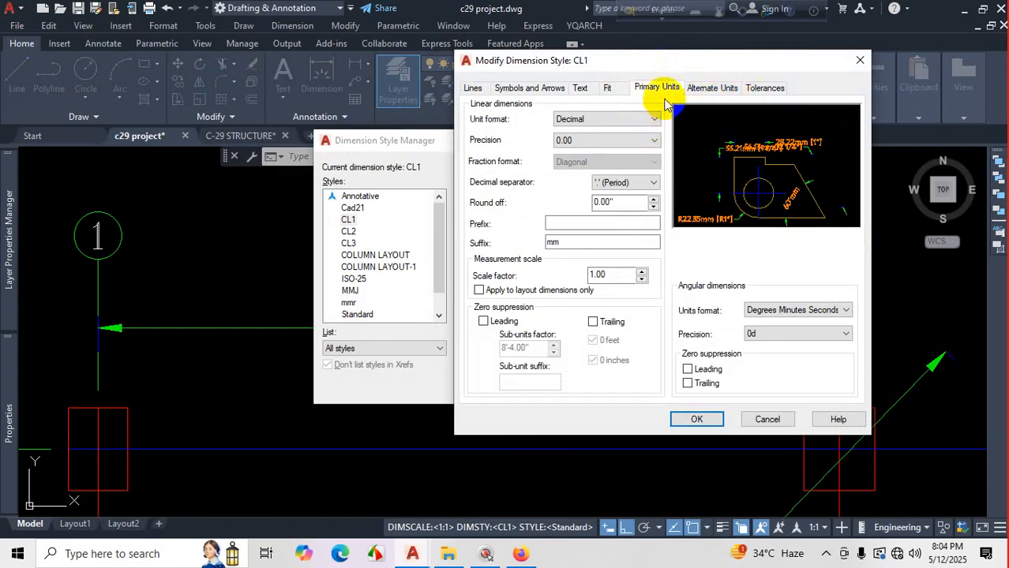
left_click(712, 90)
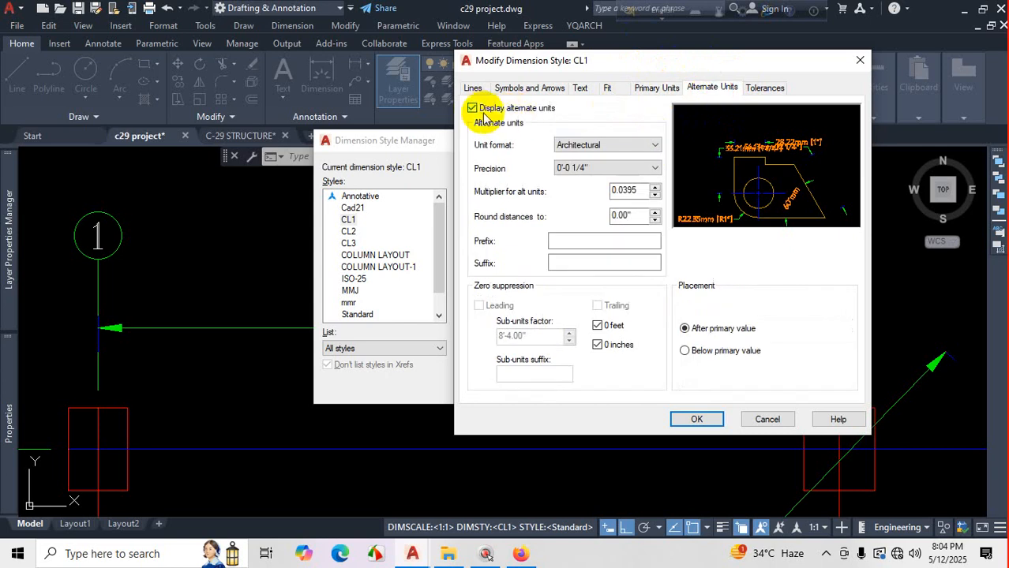
left_click(473, 109)
left_click(656, 88)
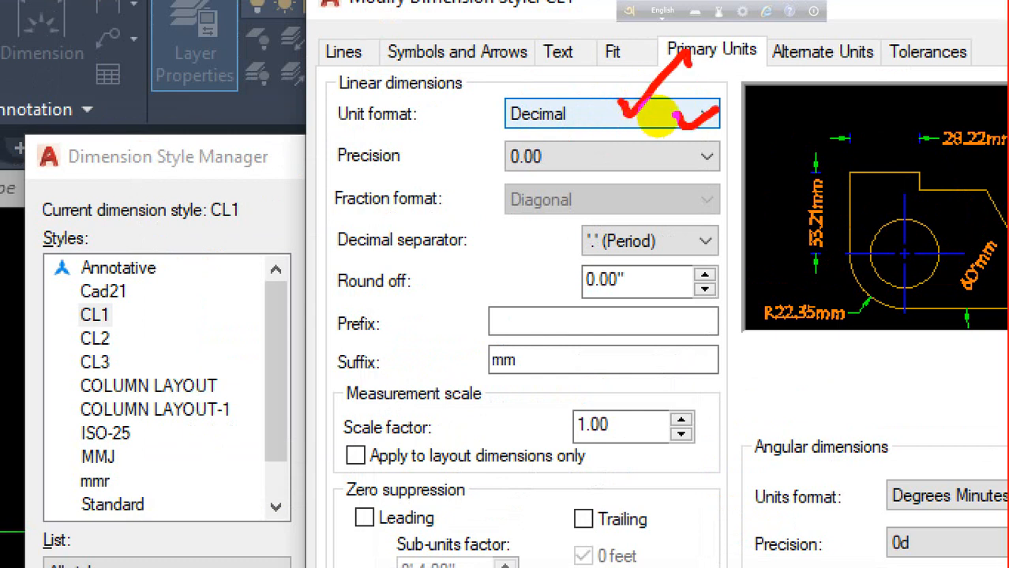
left_click_drag(581, 90, 490, 140)
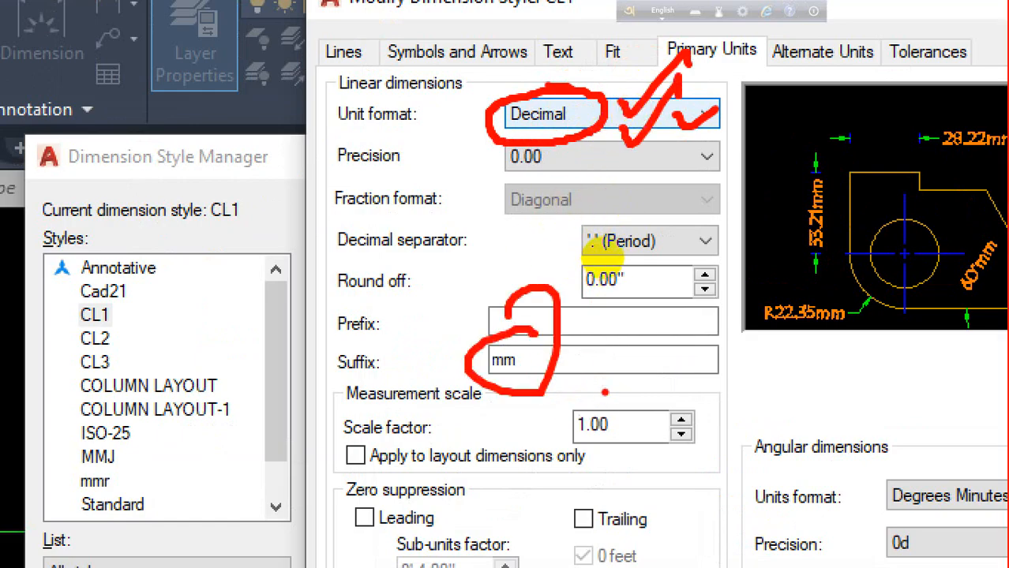
key("Escape")
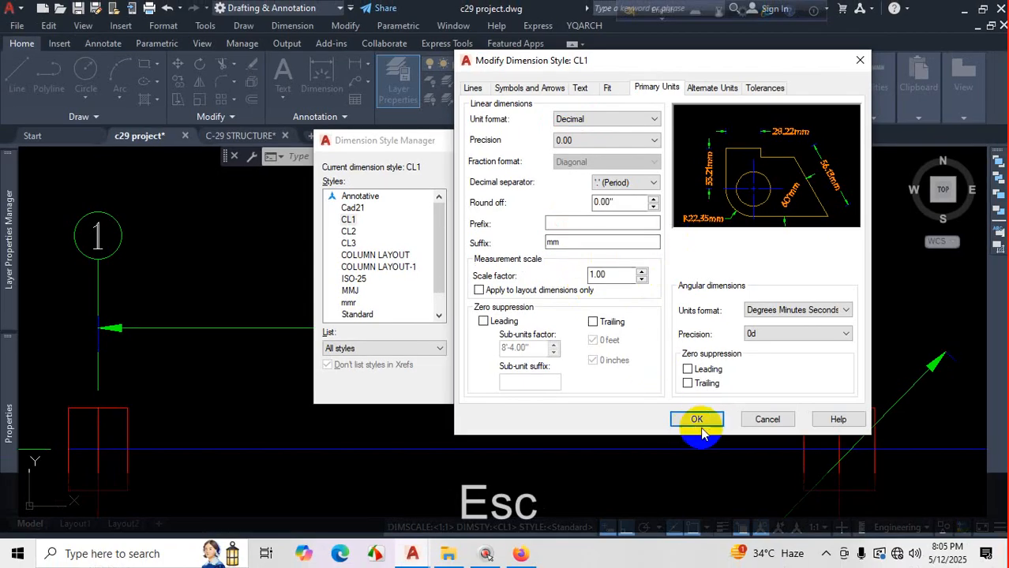
left_click(698, 421)
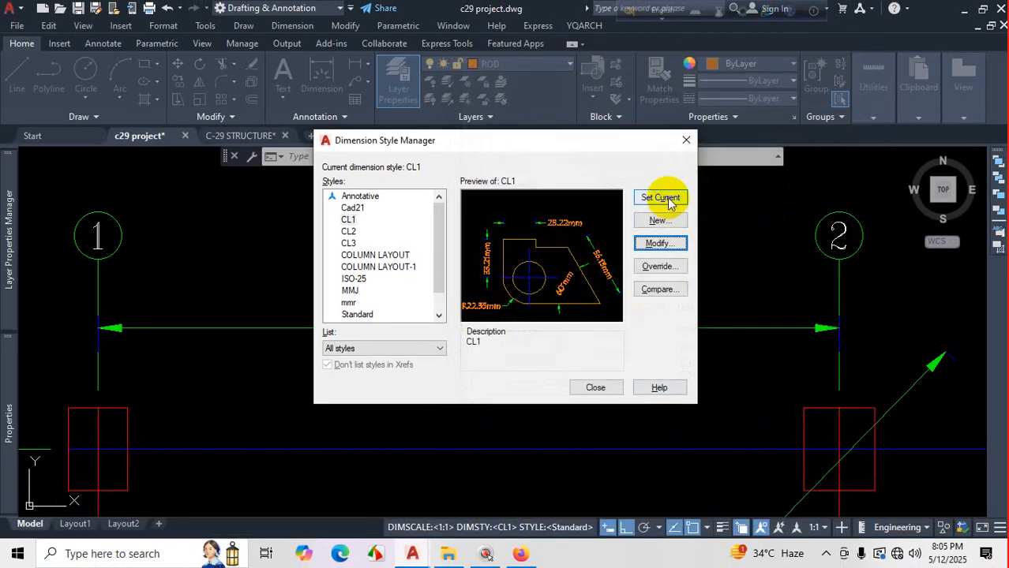
left_click(600, 386)
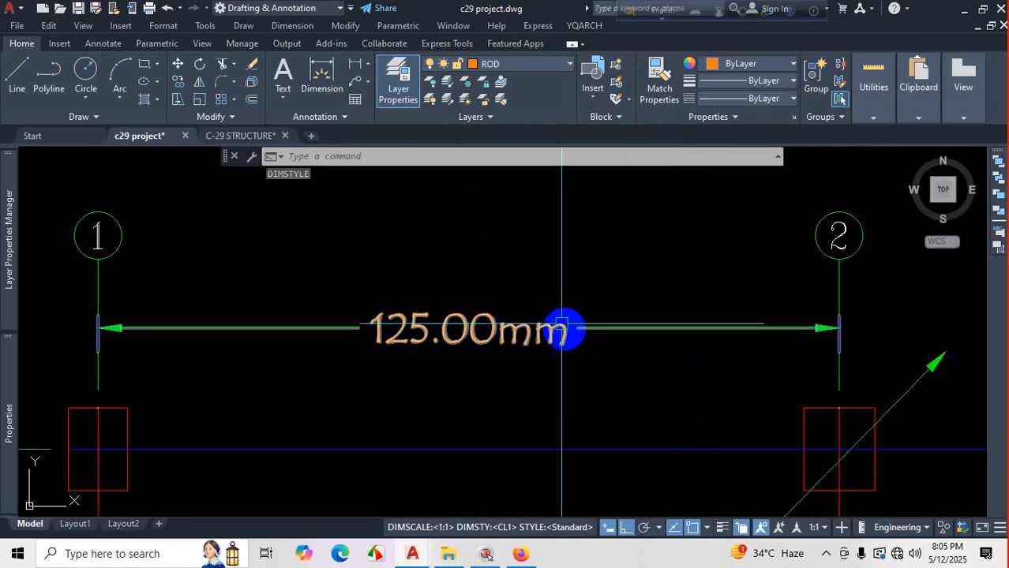
scroll(561, 328, "down", 5)
scroll(686, 351, "up", 5)
scroll(682, 329, "down", 5)
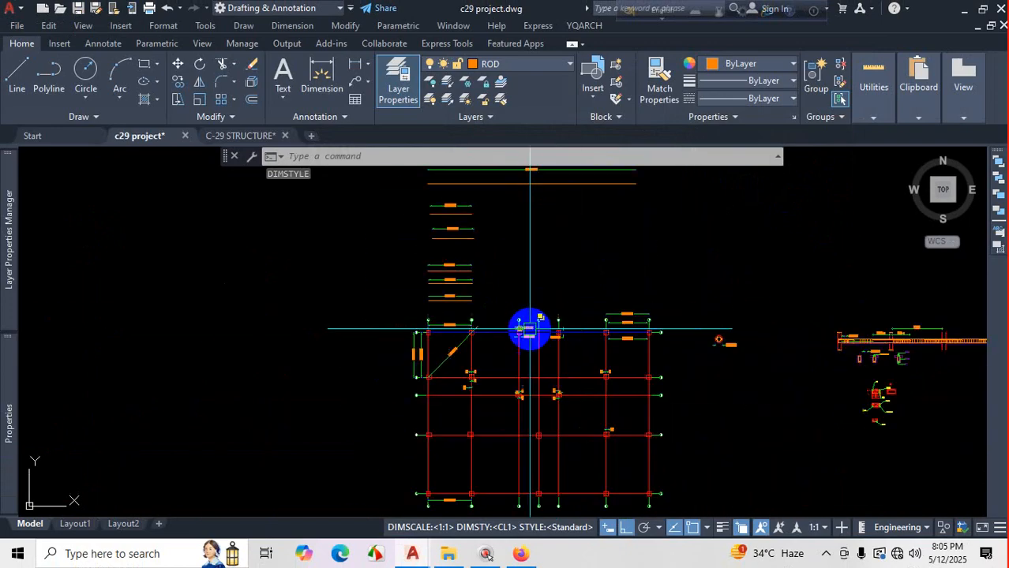
scroll(553, 339, "down", 3)
scroll(618, 320, "up", 5)
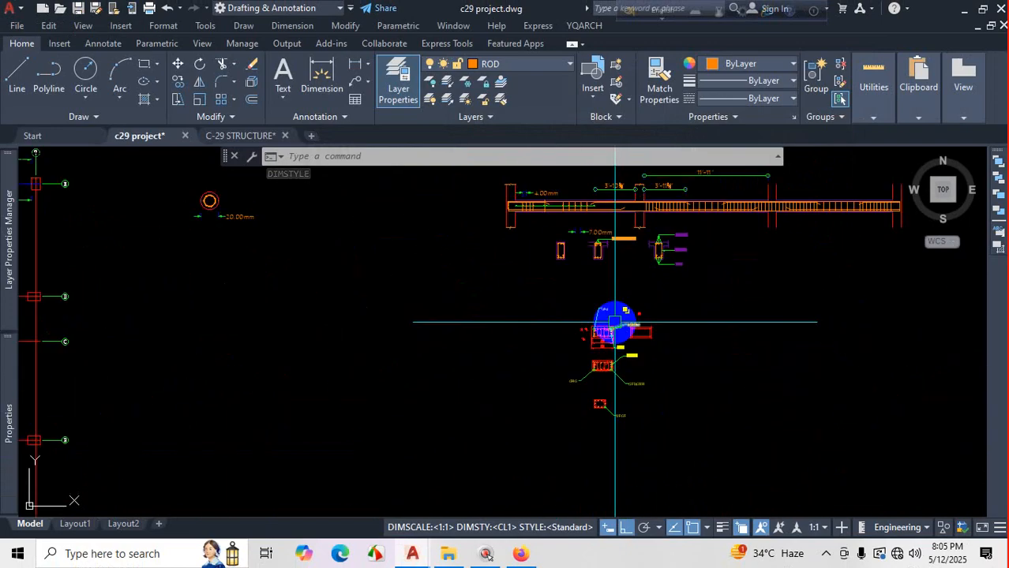
scroll(608, 323, "up", 8)
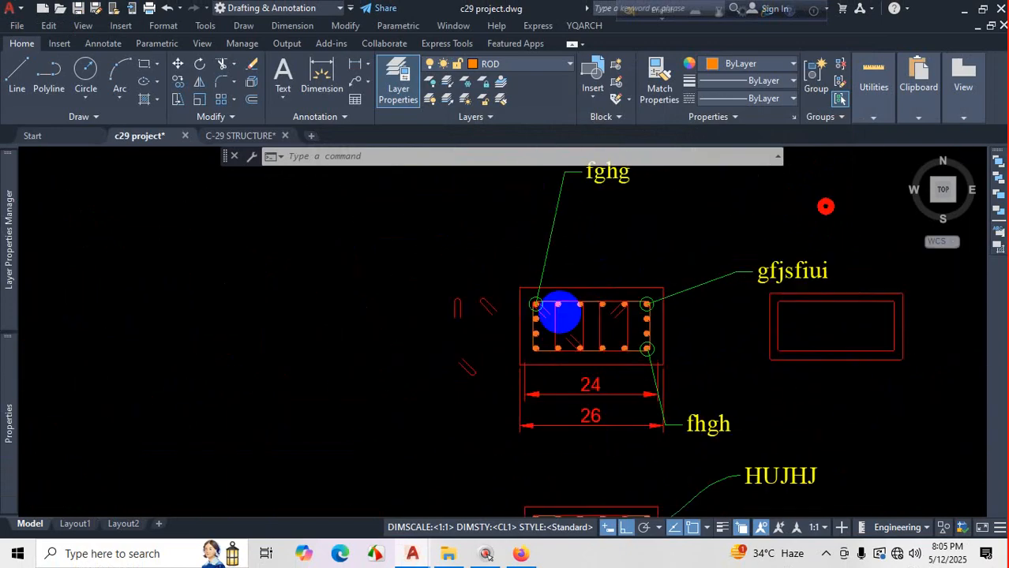
scroll(560, 312, "down", 8)
key("ctrl+0")
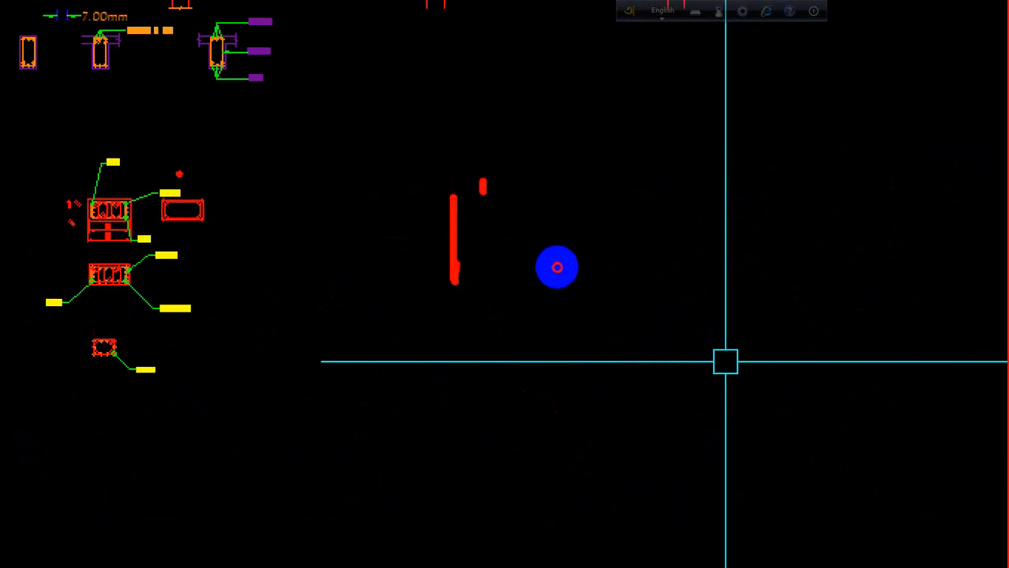
left_click_drag(565, 262, 564, 279)
mouse_move(581, 288)
left_mouse_down()
mouse_move(623, 291)
mouse_move(684, 269)
left_mouse_up()
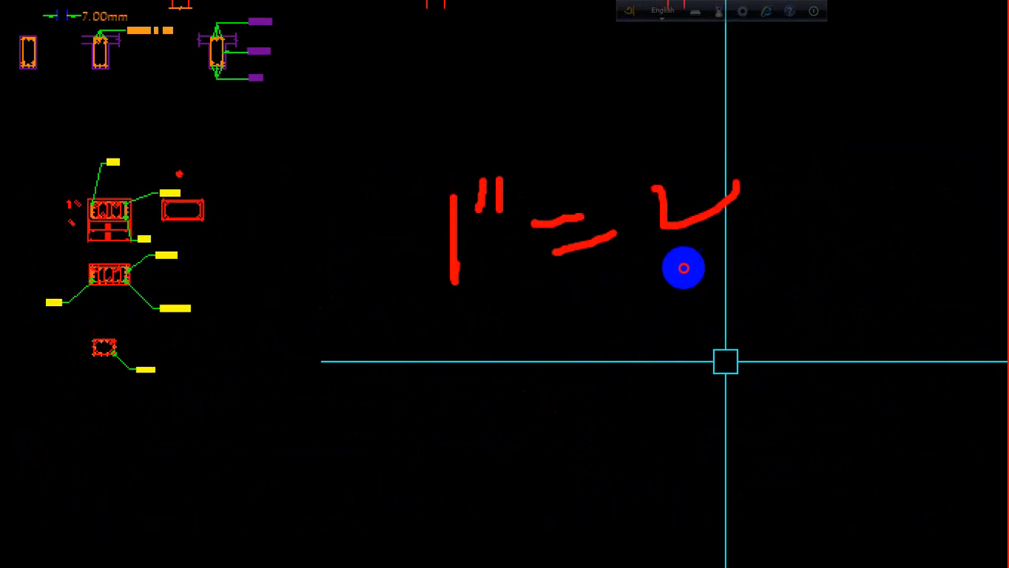
left_click_drag(729, 168, 795, 158)
left_click(709, 269)
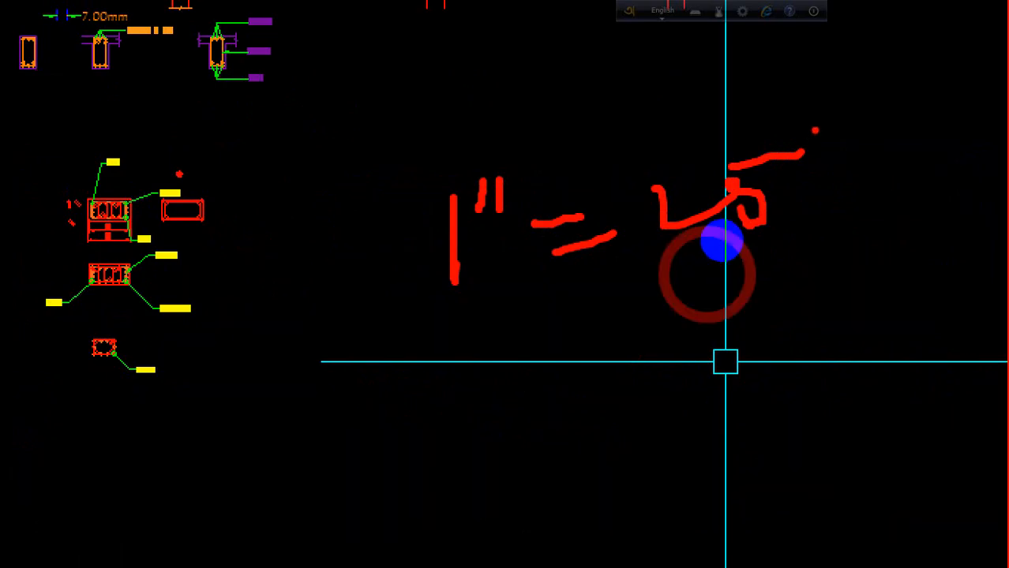
left_click_drag(838, 110, 878, 167)
left_click_drag(909, 116, 914, 145)
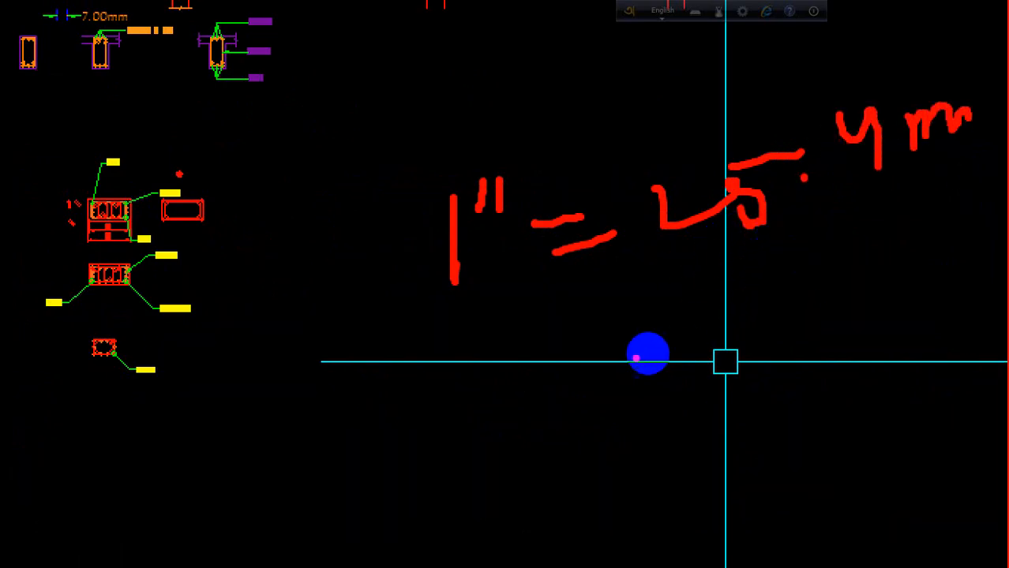
left_click_drag(912, 187, 996, 149)
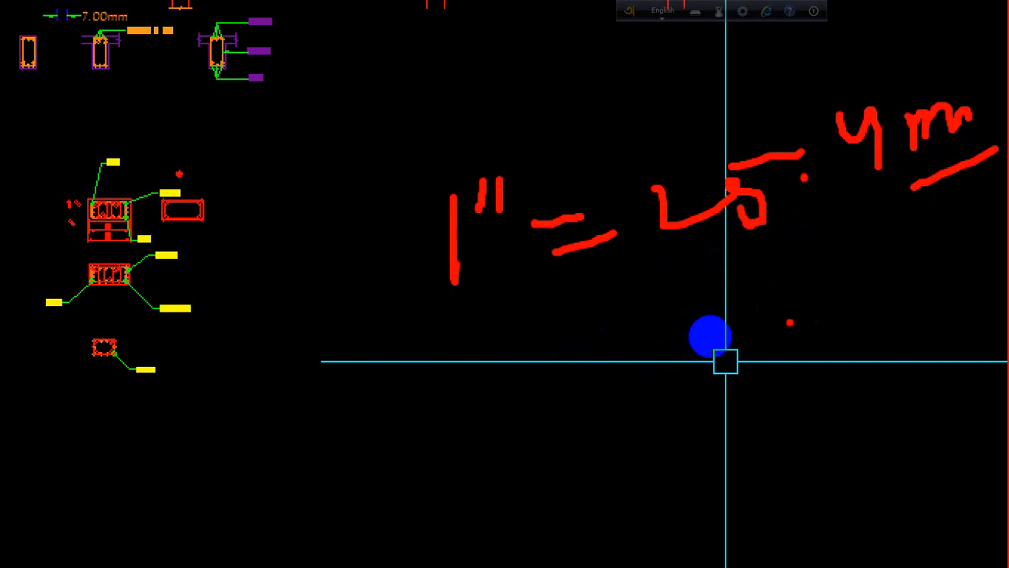
mouse_move(715, 300)
left_mouse_down()
mouse_move(746, 346)
mouse_move(829, 297)
left_mouse_up()
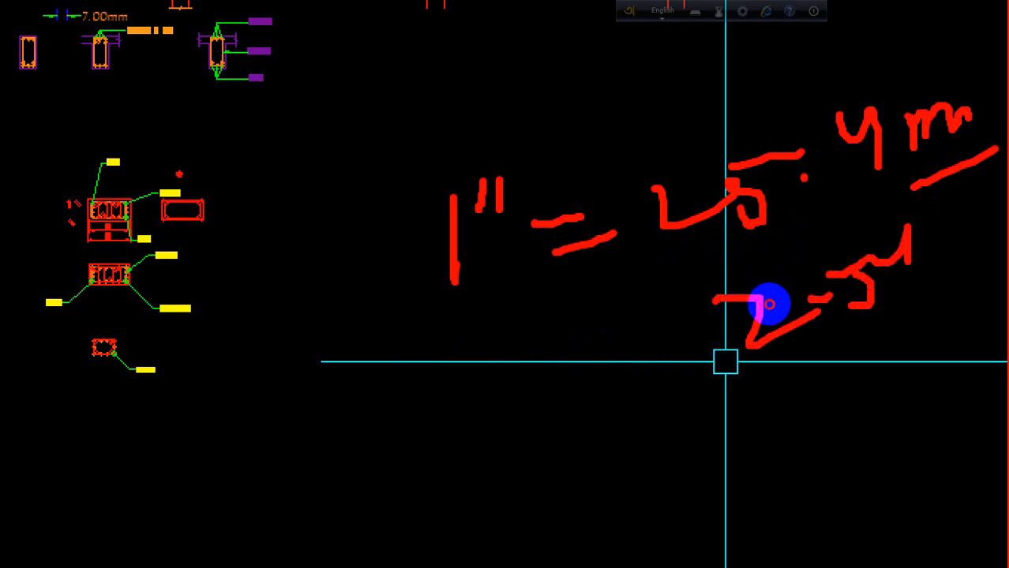
left_click_drag(726, 408, 705, 456)
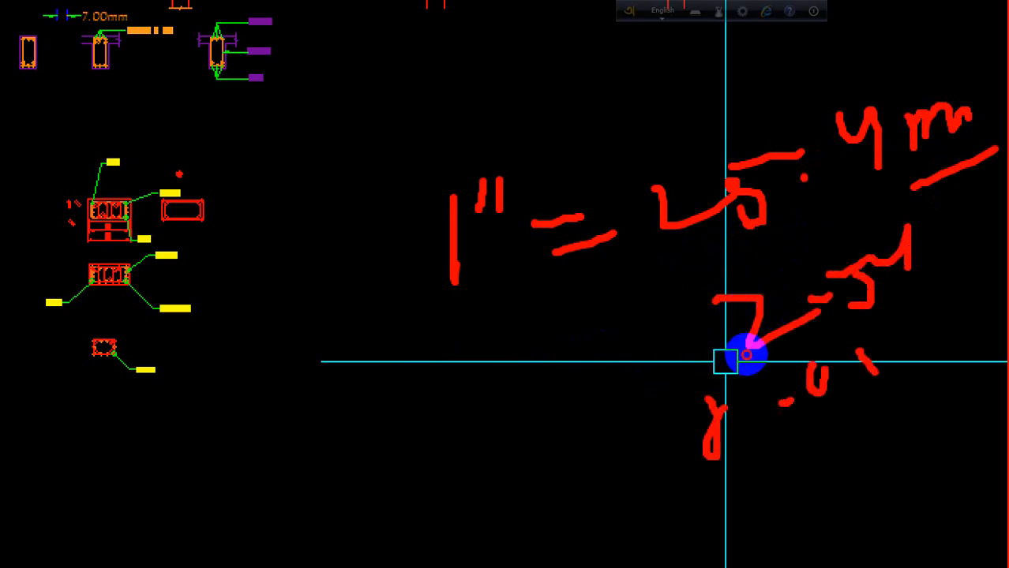
left_click_drag(874, 371, 946, 294)
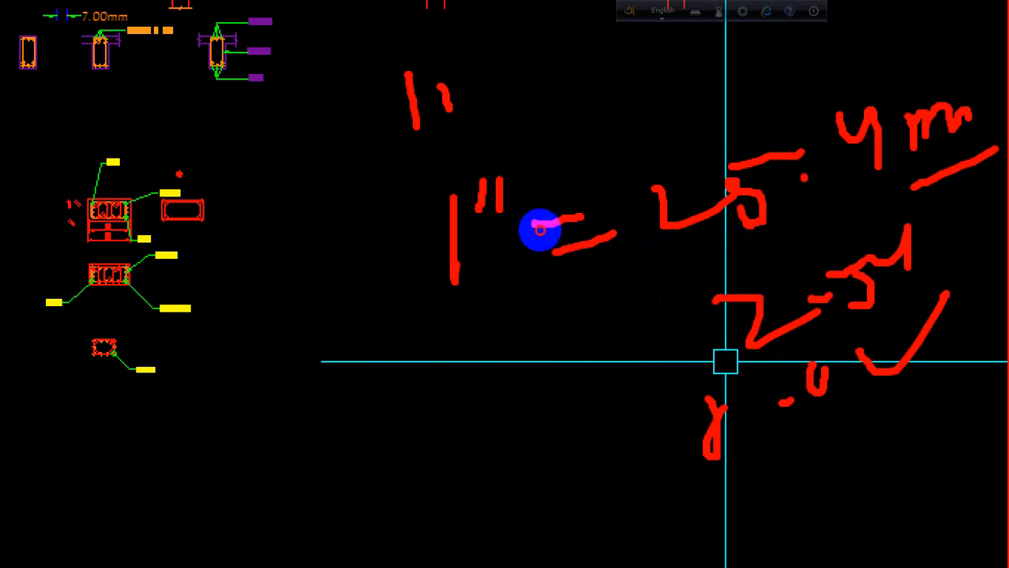
left_click_drag(622, 80, 636, 106)
mouse_move(678, 57)
left_mouse_down()
mouse_move(669, 65)
mouse_move(684, 105)
left_mouse_up()
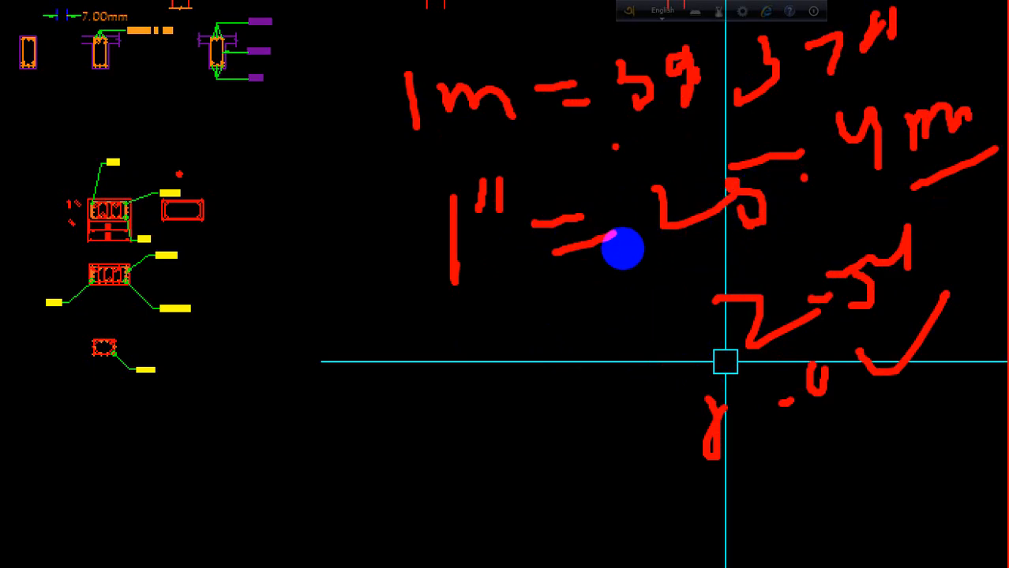
left_click_drag(612, 146, 880, 64)
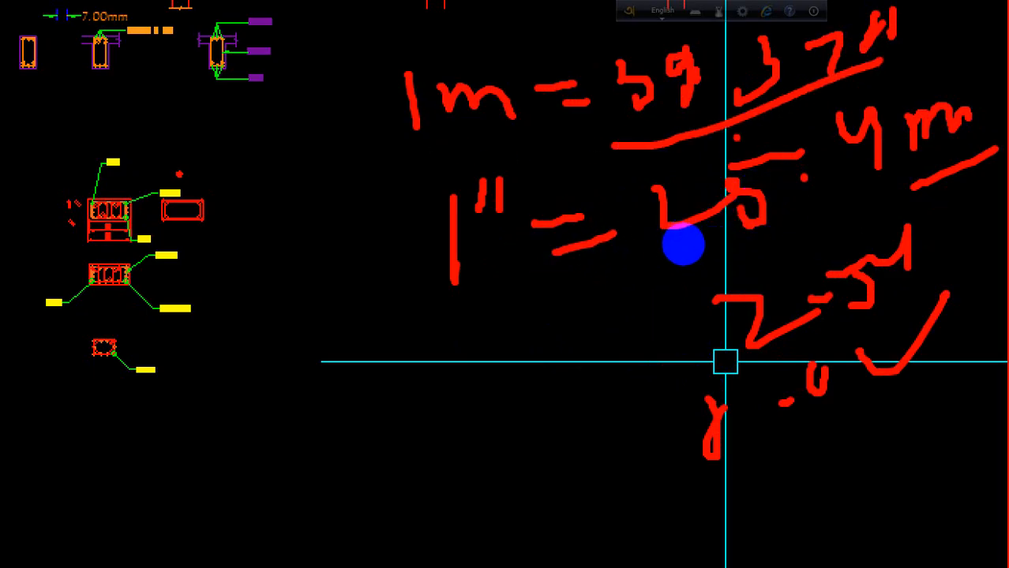
mouse_move(642, 187)
left_mouse_down()
mouse_move(499, 245)
mouse_move(799, 343)
mouse_move(671, 176)
left_mouse_up()
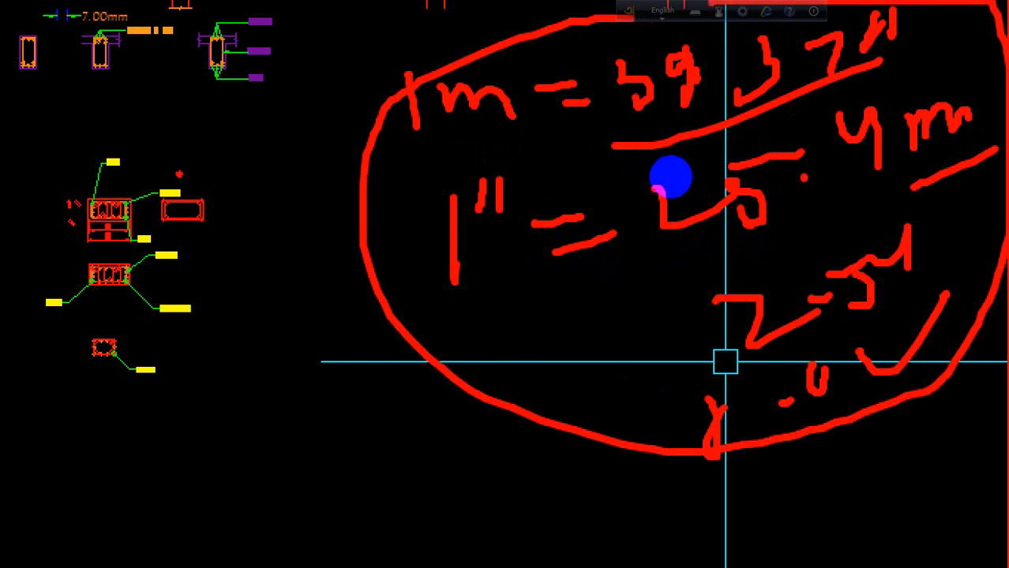
key("Escape")
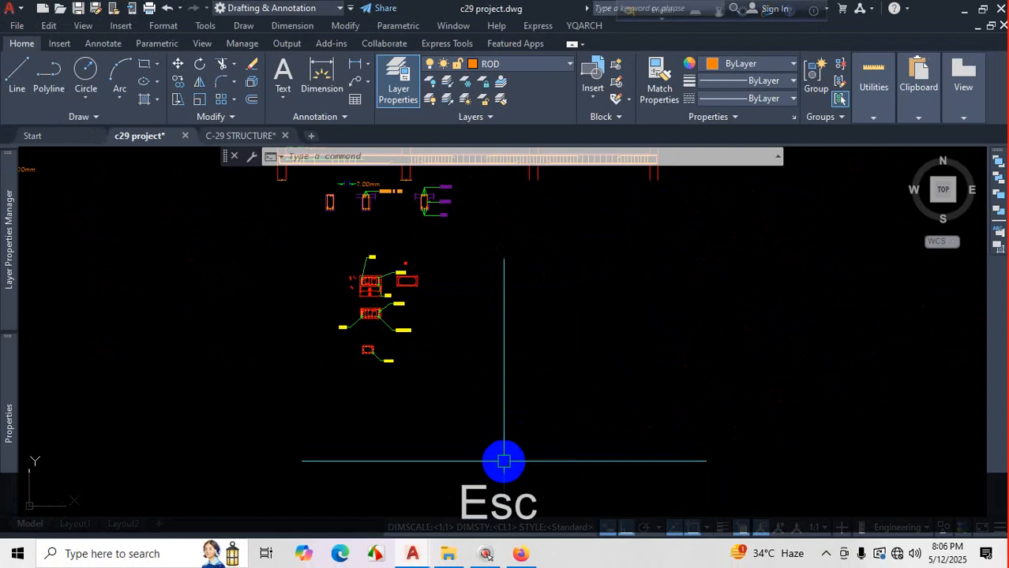
Set the primary unit format of dimension style CL1 to Architectural, apply the change and close the style manager.
type("D")
key("Return")
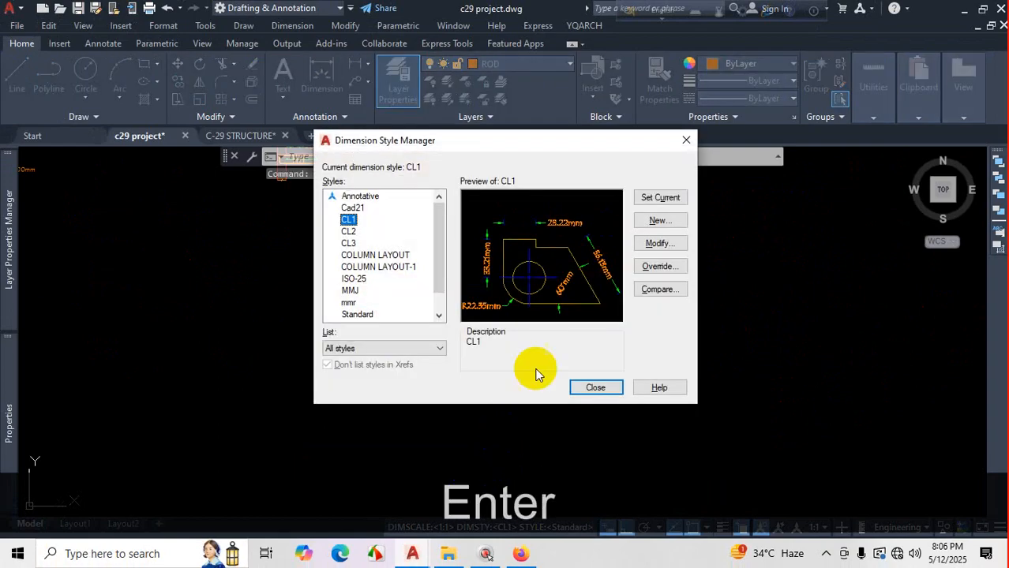
left_click(672, 247)
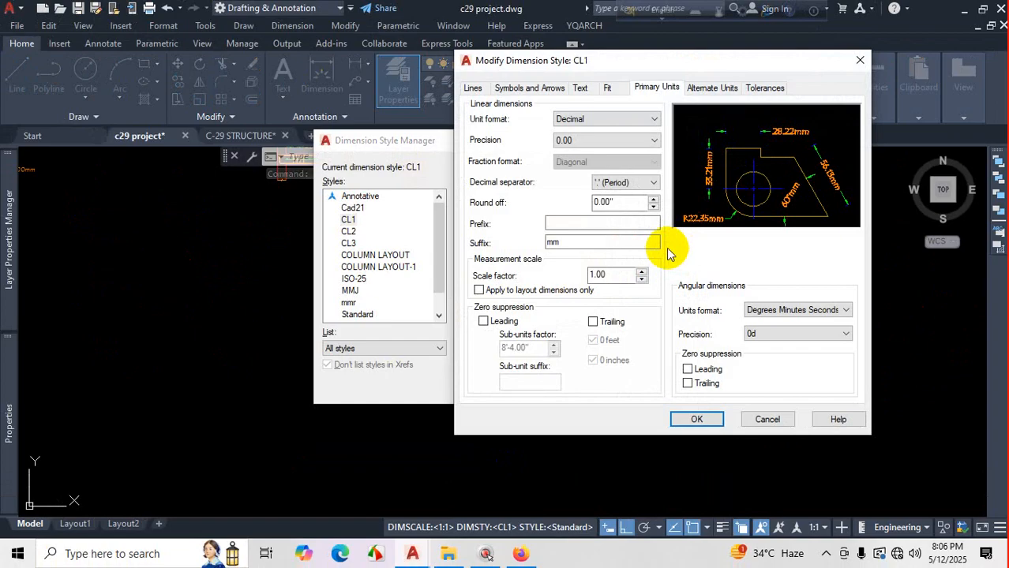
left_click(763, 155)
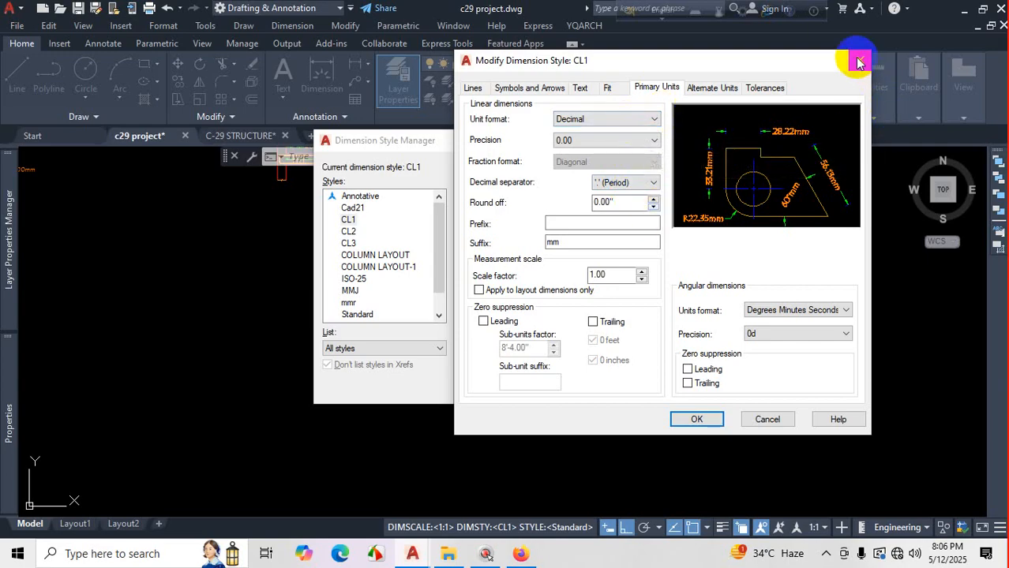
left_click(615, 124)
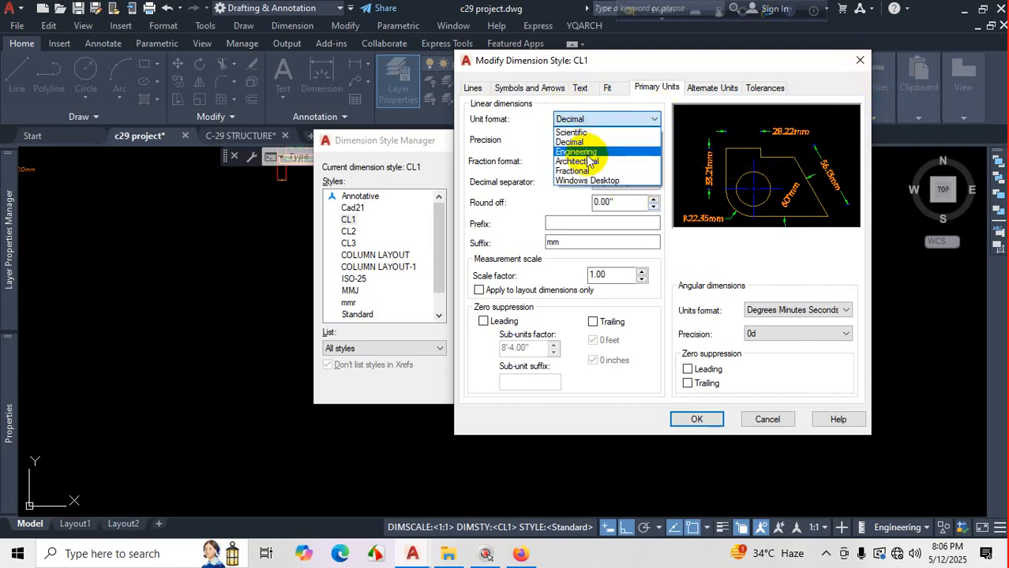
left_click(587, 162)
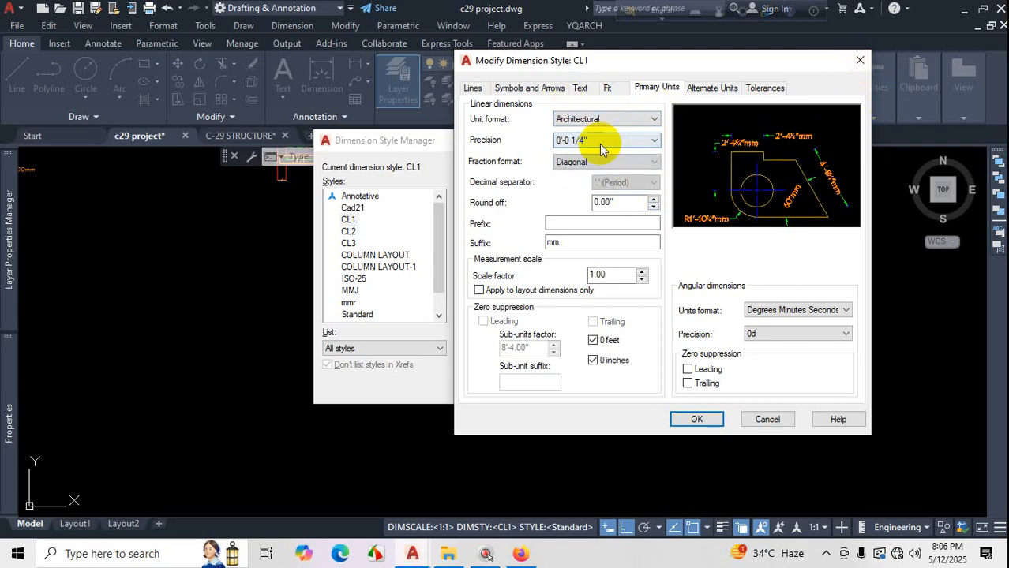
left_click(688, 418)
left_click(590, 388)
Clear the primary units suffix of dimension style CL1, apply the change and close the style manager.
scroll(529, 373, "down", 2)
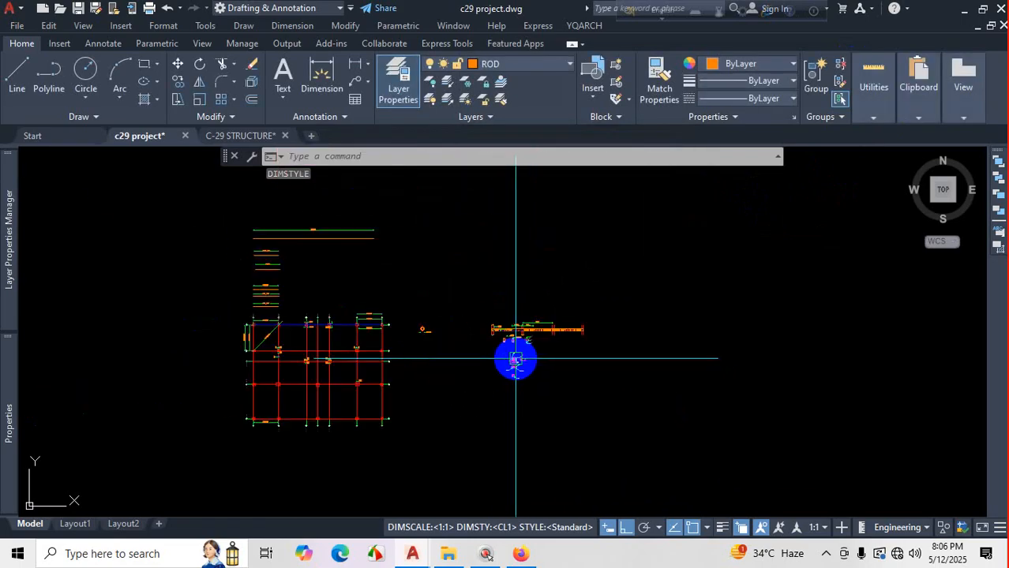
scroll(516, 357, "up", 1)
scroll(396, 351, "down", 2)
scroll(264, 319, "up", 4)
scroll(302, 315, "up", 3)
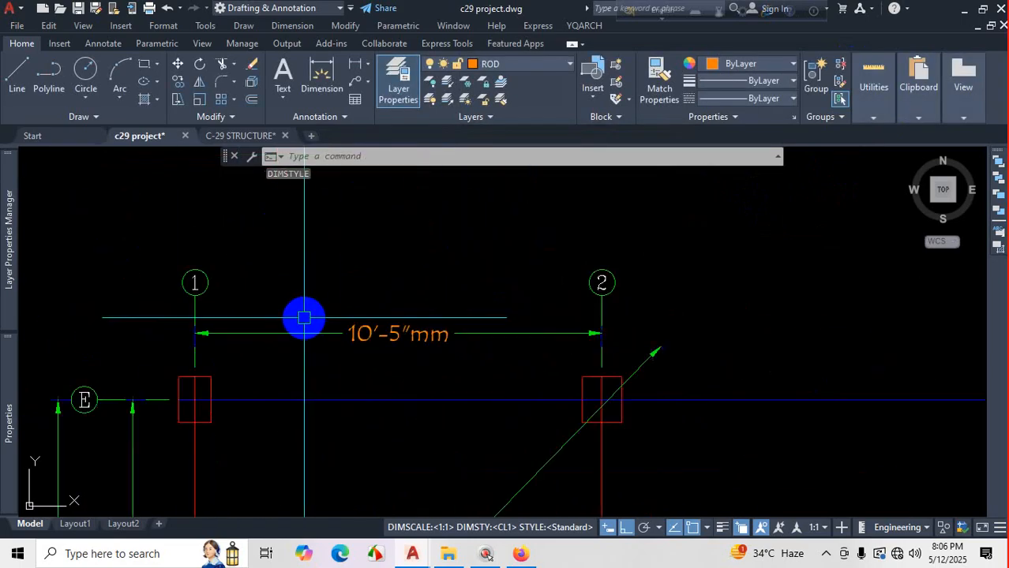
scroll(439, 353, "up", 1)
type("d")
key("Return")
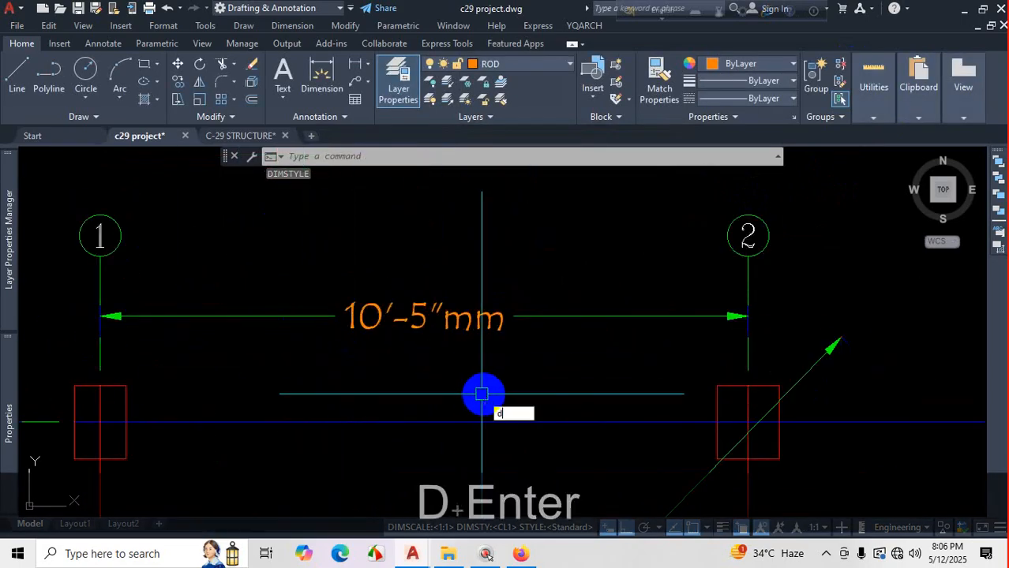
left_click(657, 243)
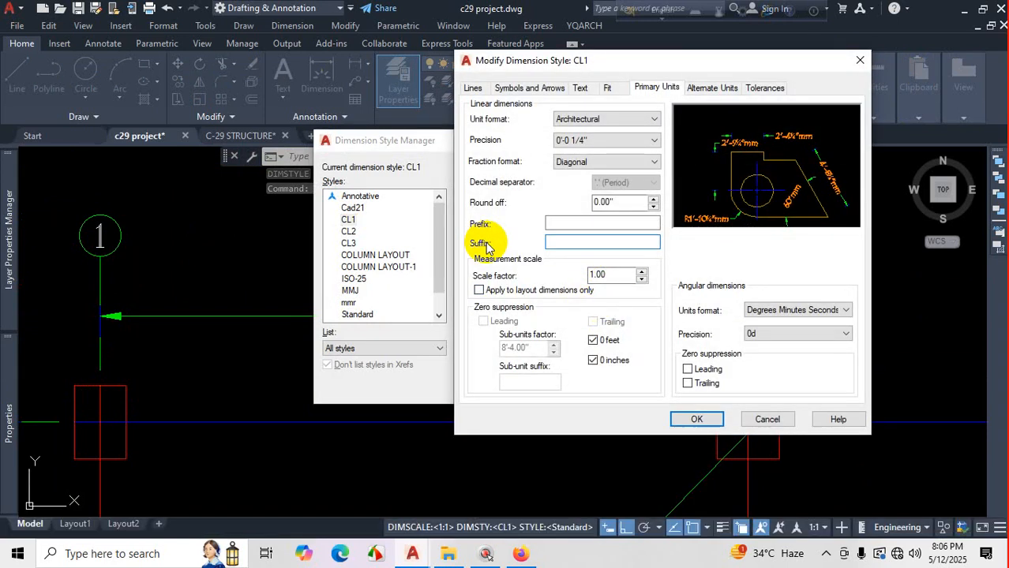
key("BackSpace")
left_click(696, 419)
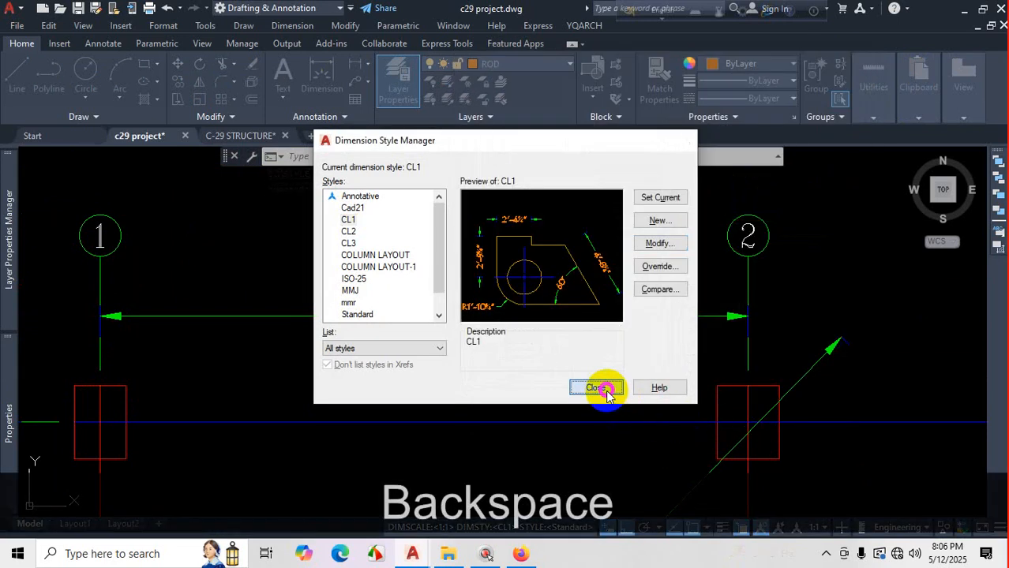
left_click(600, 388)
Turn off the FURNITURE layer by picking a furniture object in the floor plan's master bedroom.
scroll(597, 356, "down", 6)
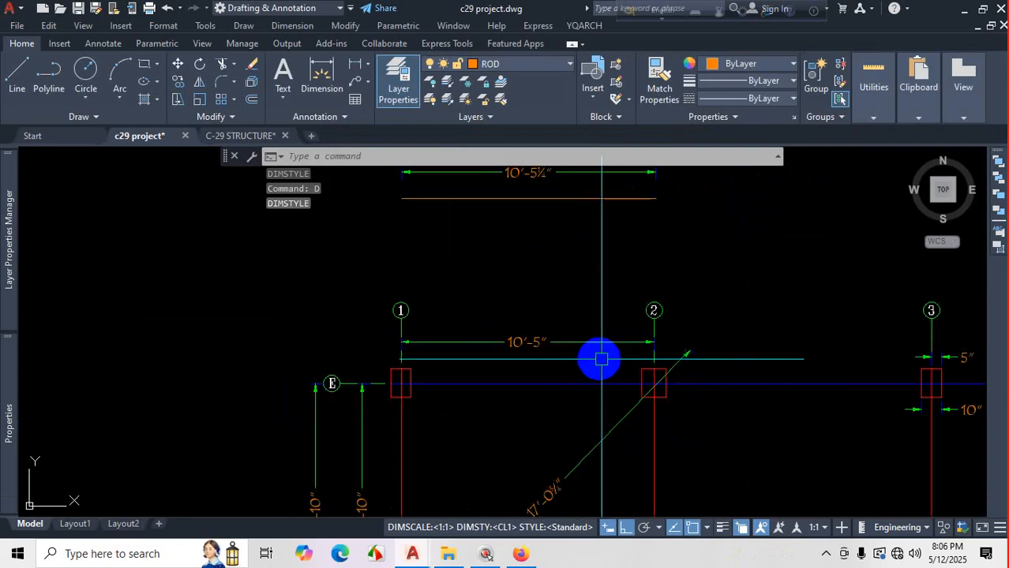
scroll(383, 377, "up", 8)
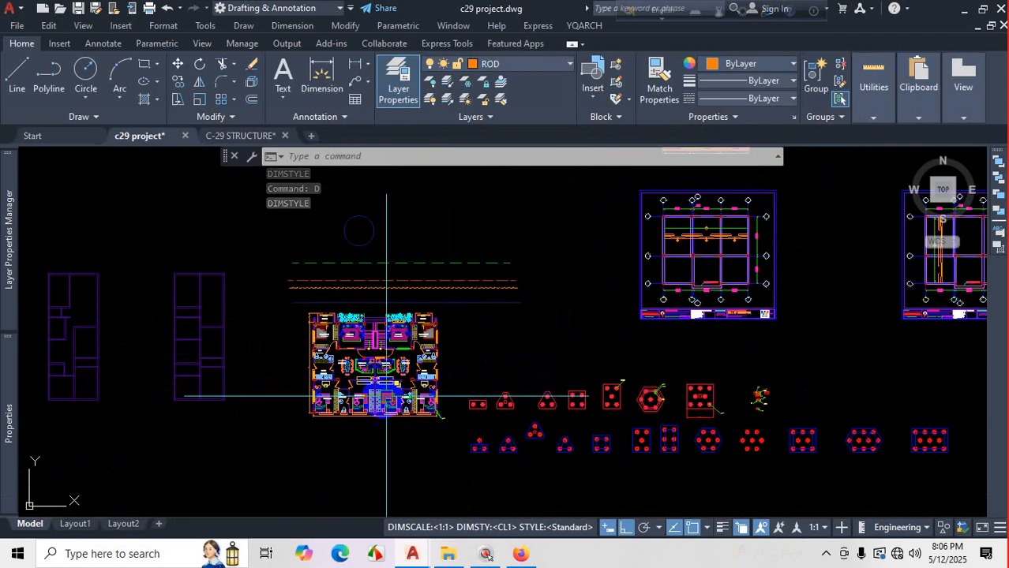
scroll(505, 332, "down", 5)
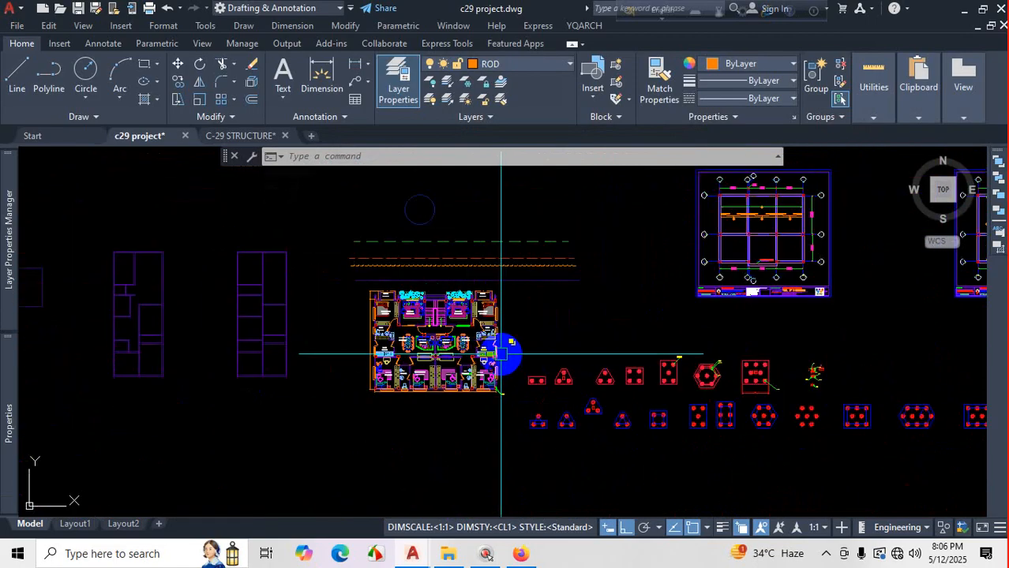
scroll(472, 356, "up", 4)
scroll(491, 412, "down", 1)
scroll(418, 201, "up", 4)
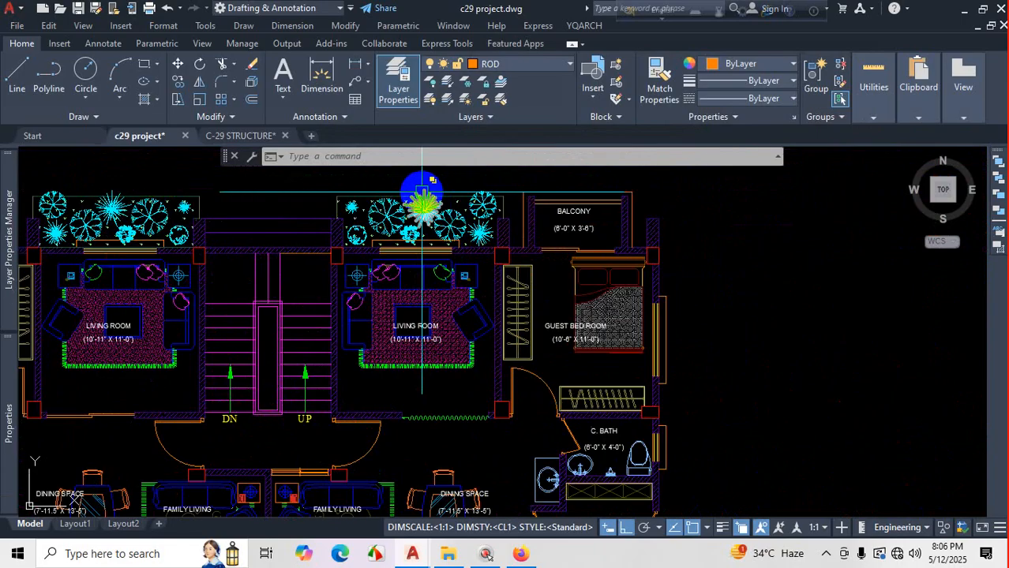
scroll(462, 255, "down", 6)
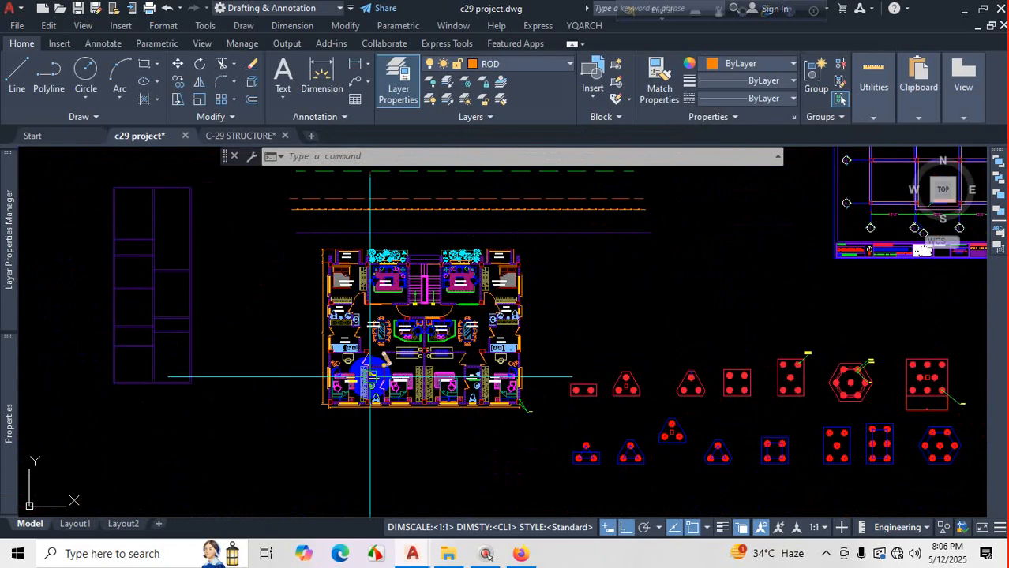
scroll(439, 308, "up", 8)
scroll(553, 331, "down", 3)
scroll(509, 340, "up", 3)
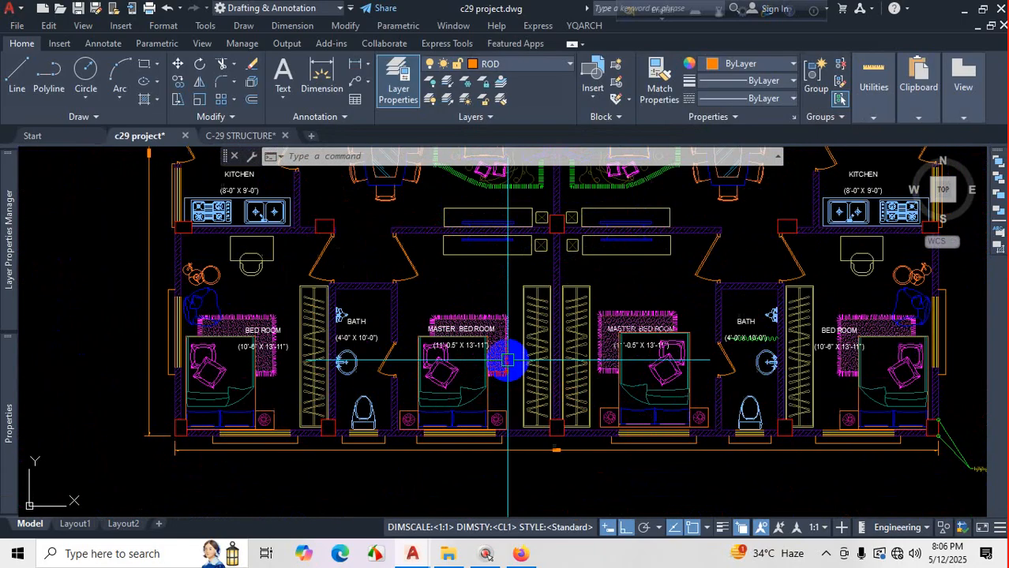
left_click(432, 88)
left_click(489, 320)
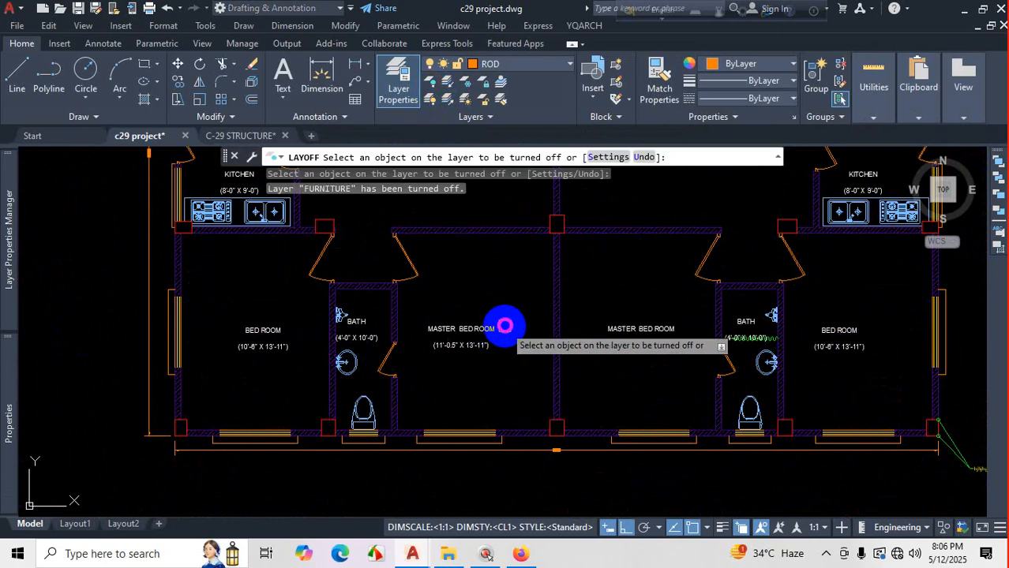
scroll(439, 390, "down", 4)
key("Escape")
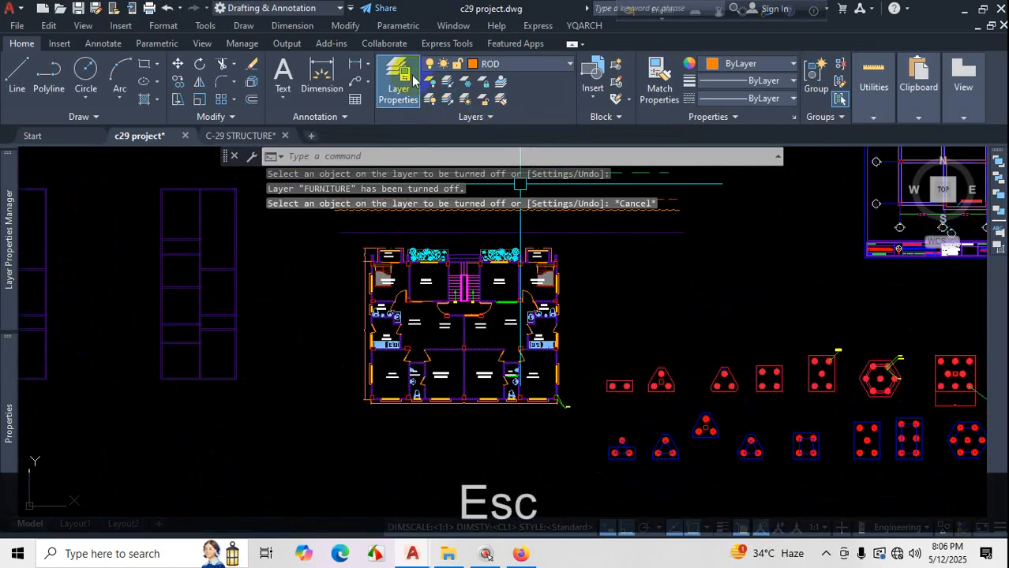
Dimension the clear width of the lower-left bedroom between its side walls, placing the dimension line below the room label.
left_click(322, 79)
scroll(382, 343, "up", 5)
key("Return")
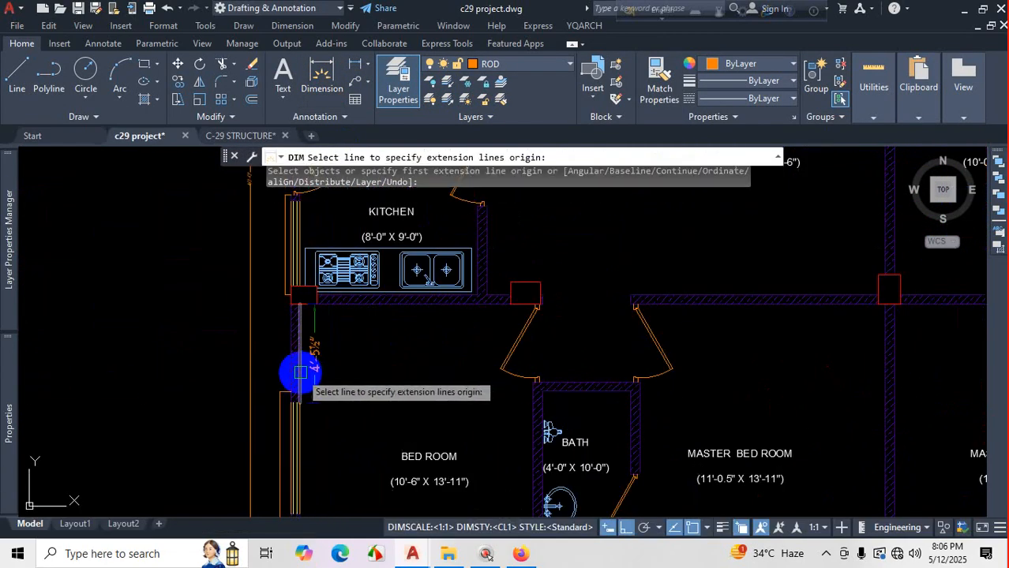
left_click(303, 295)
scroll(543, 316, "up", 2)
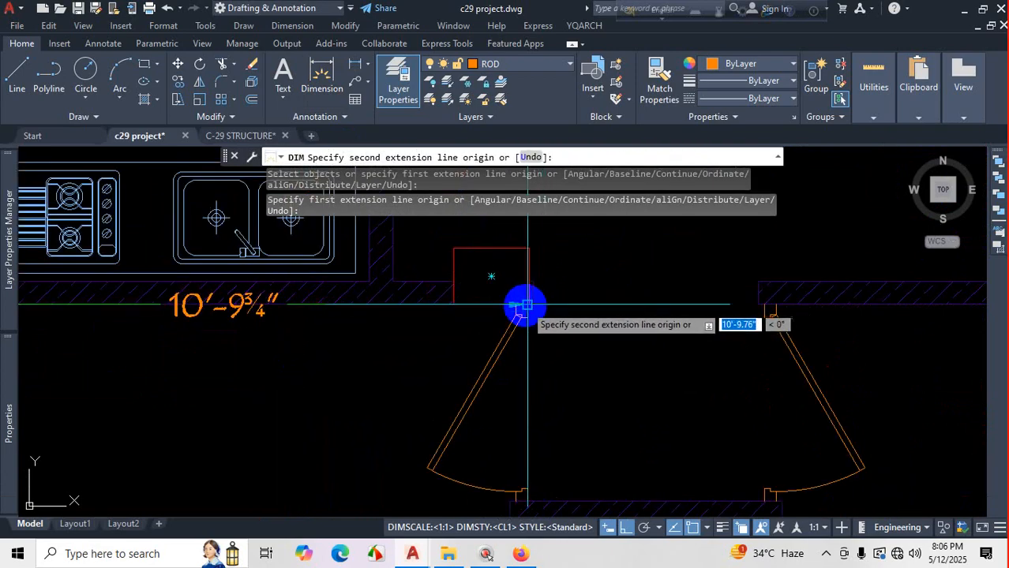
left_click(509, 496)
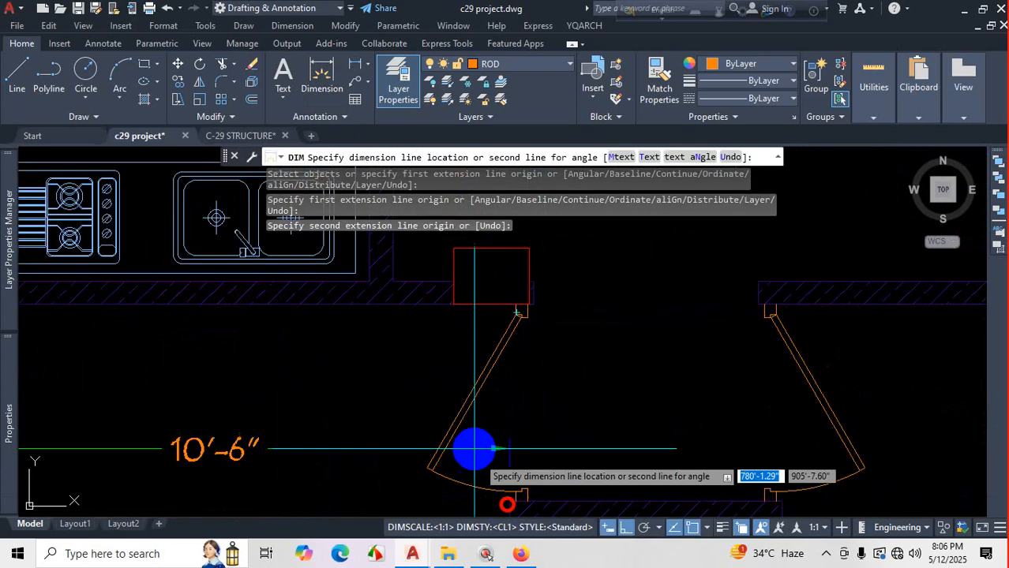
scroll(442, 394, "down", 3)
scroll(436, 431, "up", 2)
left_click(421, 454)
scroll(427, 374, "down", 2)
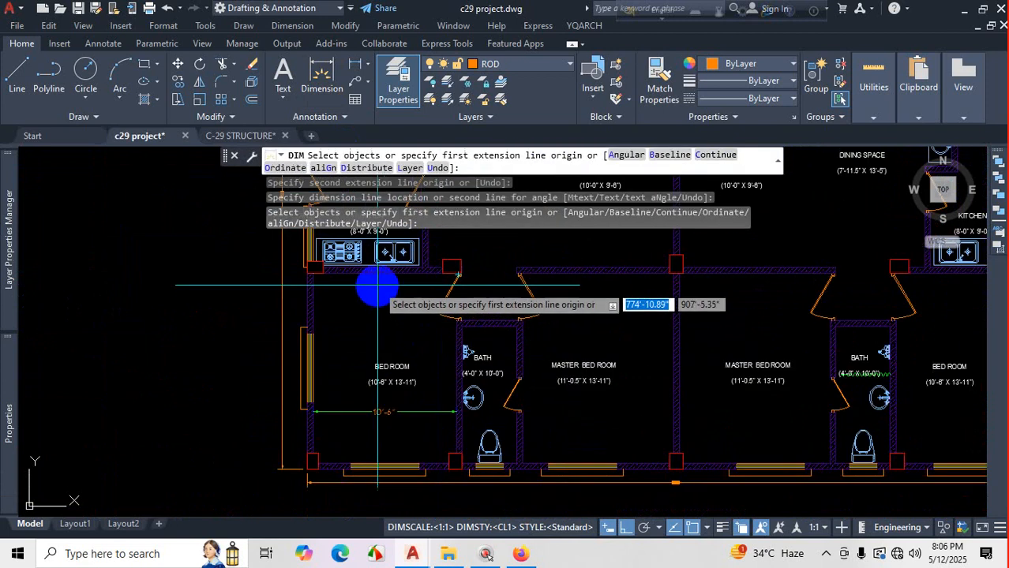
Dimension the clear length of the lower-left bedroom from the kitchen wall to the outer window wall.
left_click(387, 269)
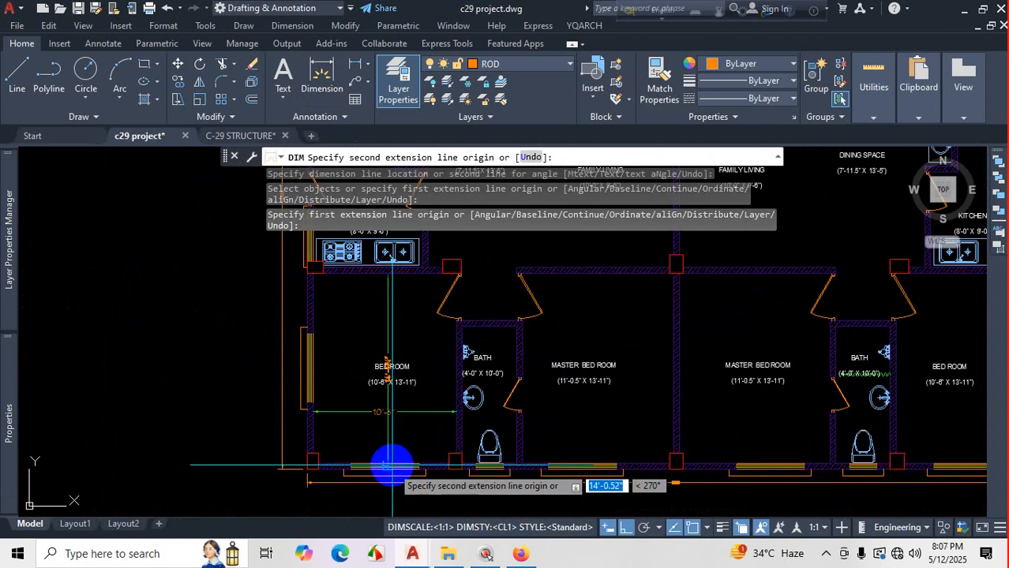
scroll(388, 457, "up", 3)
left_click(364, 480)
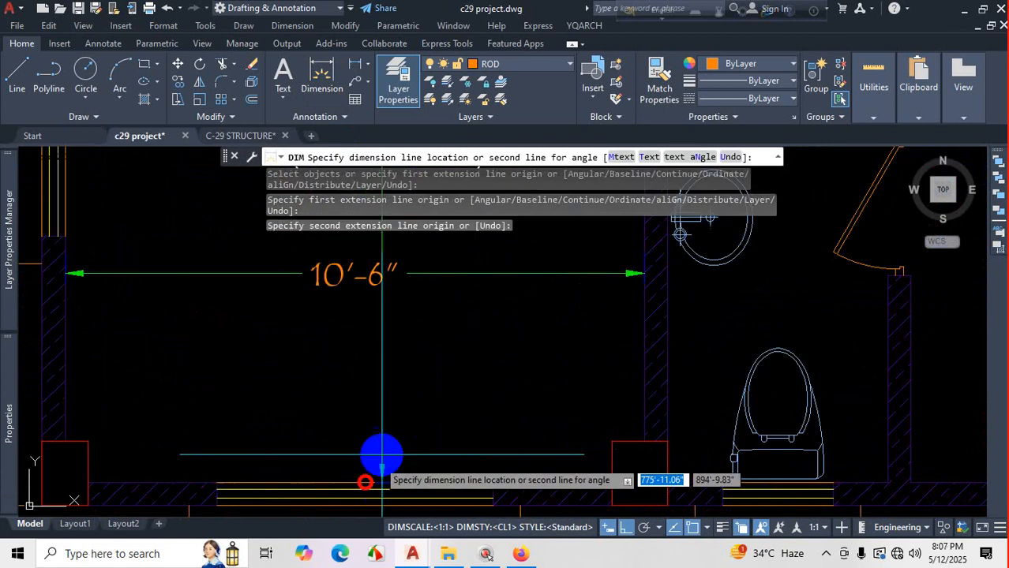
scroll(304, 382, "down", 3)
left_click(316, 360)
key("Escape")
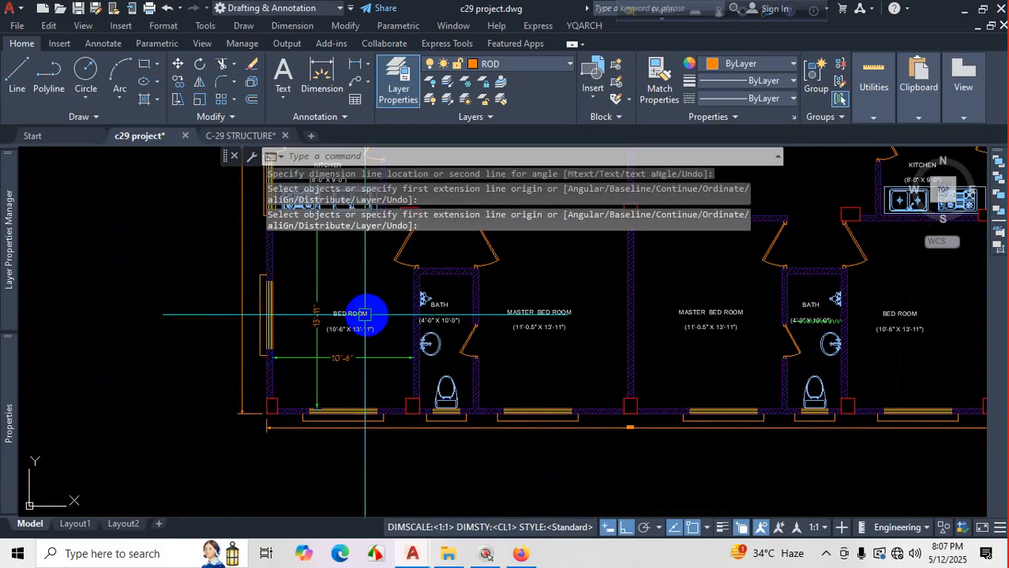
Compare the lower-left bedroom's dimensions with its size label and examine the overall dimension outside the plan.
scroll(368, 320, "down", 5)
scroll(347, 371, "up", 8)
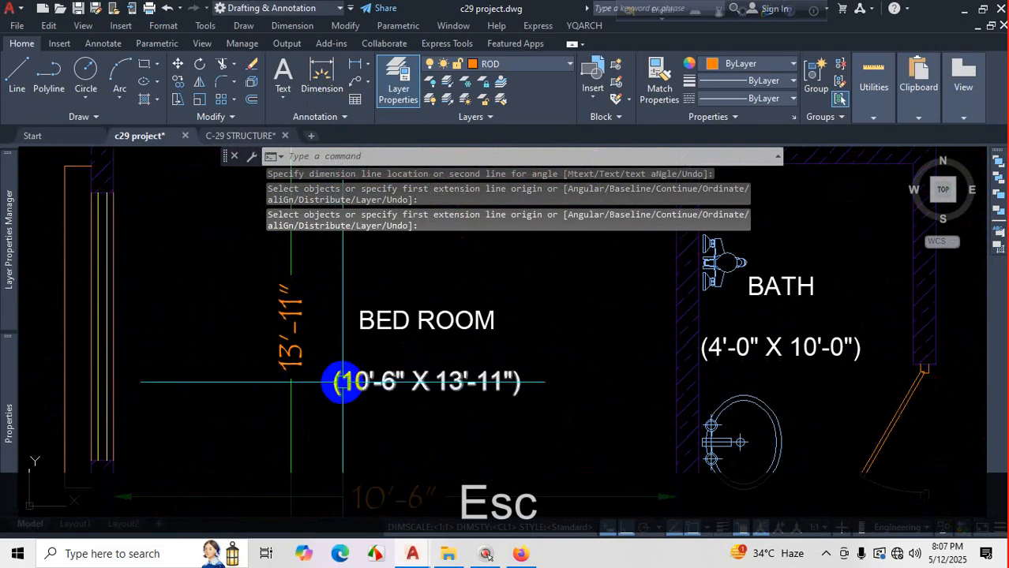
scroll(322, 350, "down", 2)
scroll(321, 351, "up", 2)
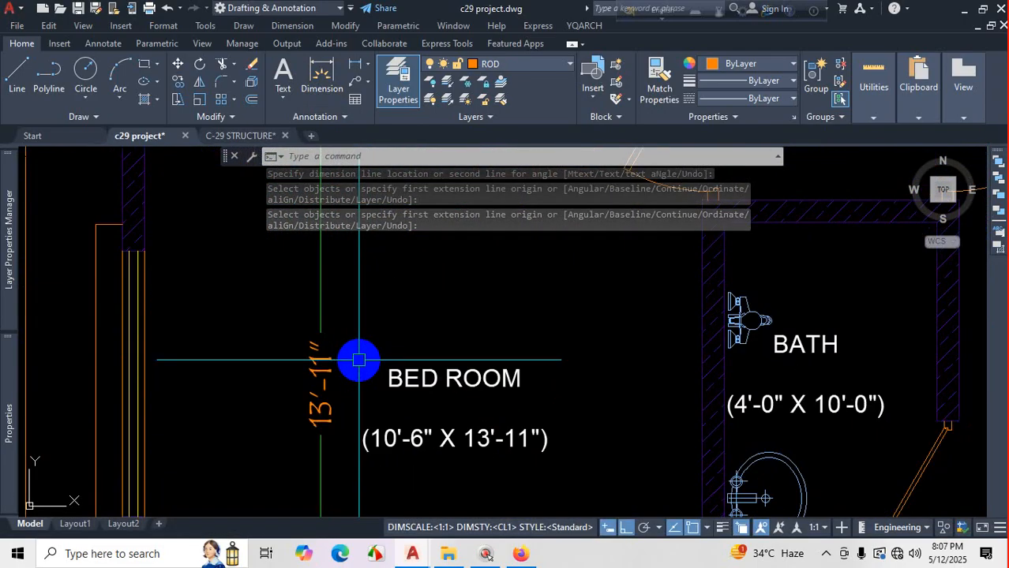
scroll(367, 379, "down", 6)
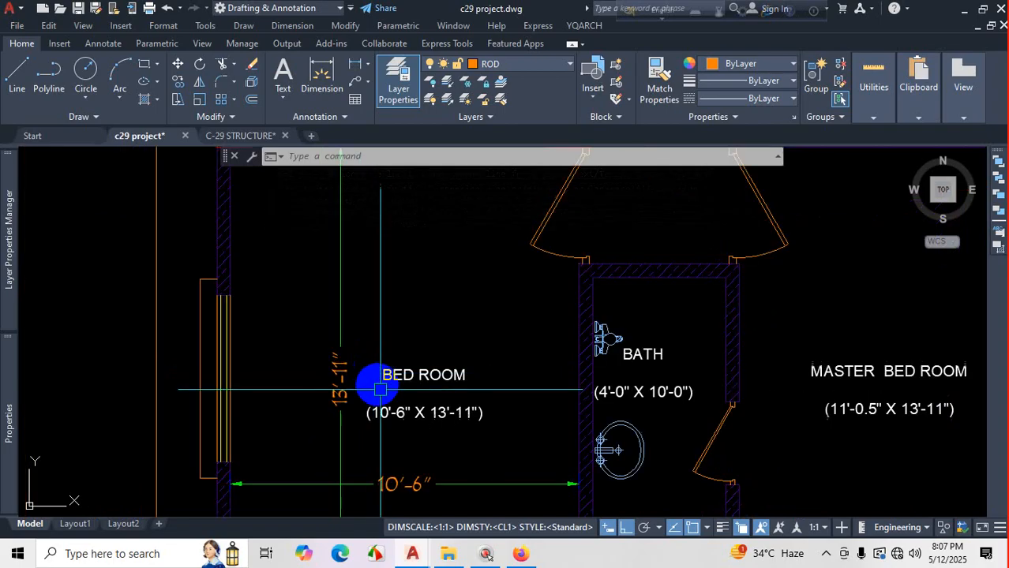
scroll(383, 406, "up", 2)
scroll(395, 410, "down", 4)
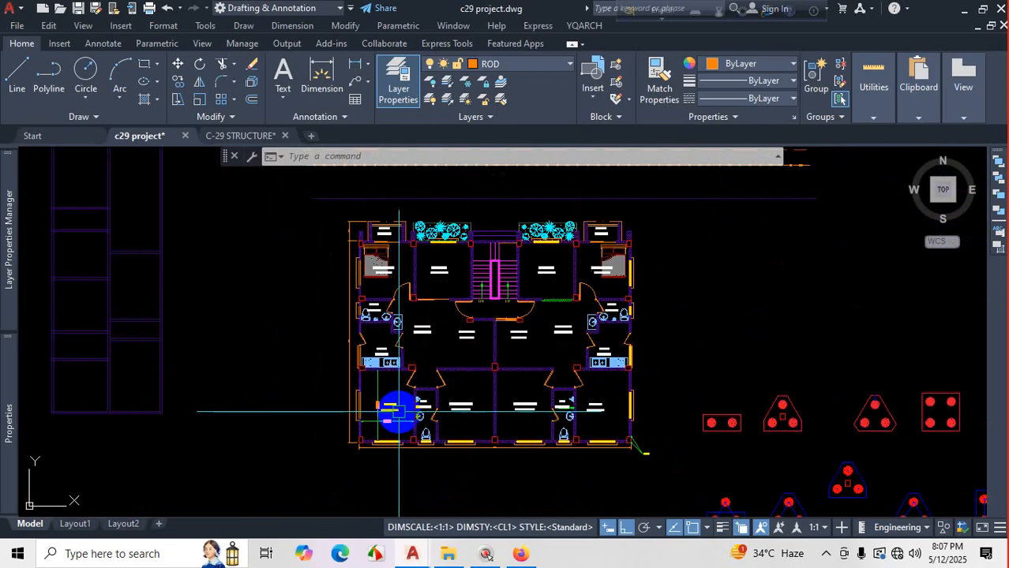
scroll(333, 353, "up", 6)
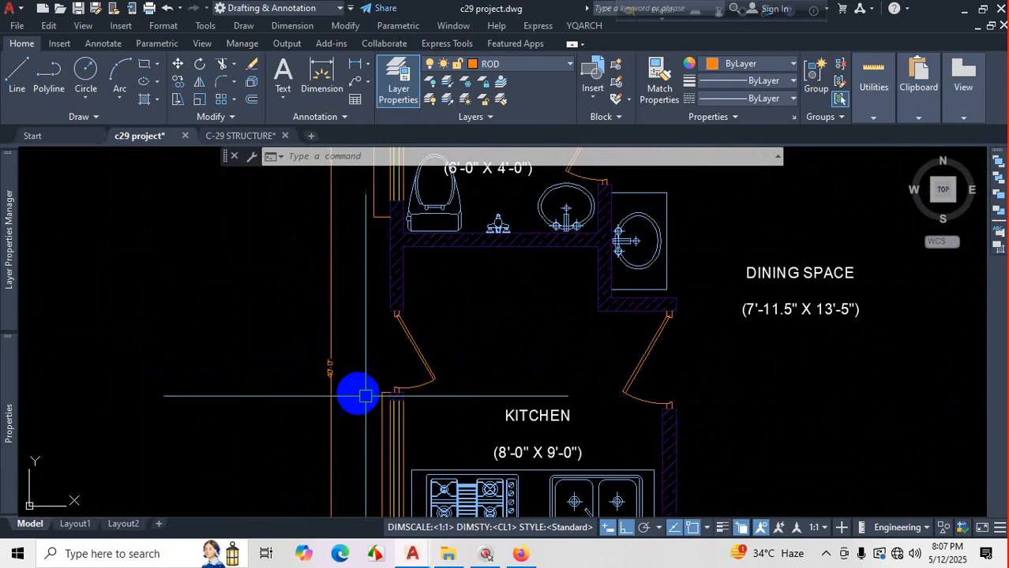
Dimension the clear length of the living room west of the stairs between its inner wall faces, placing the dimension line beside the room label.
scroll(395, 399, "down", 4)
scroll(574, 348, "up", 3)
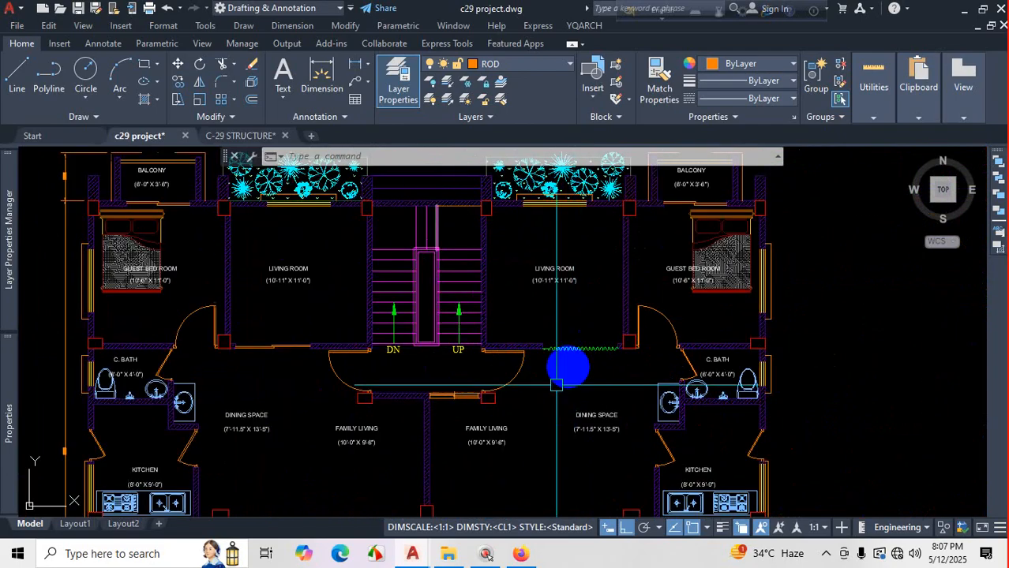
left_click(321, 79)
scroll(247, 205, "up", 4)
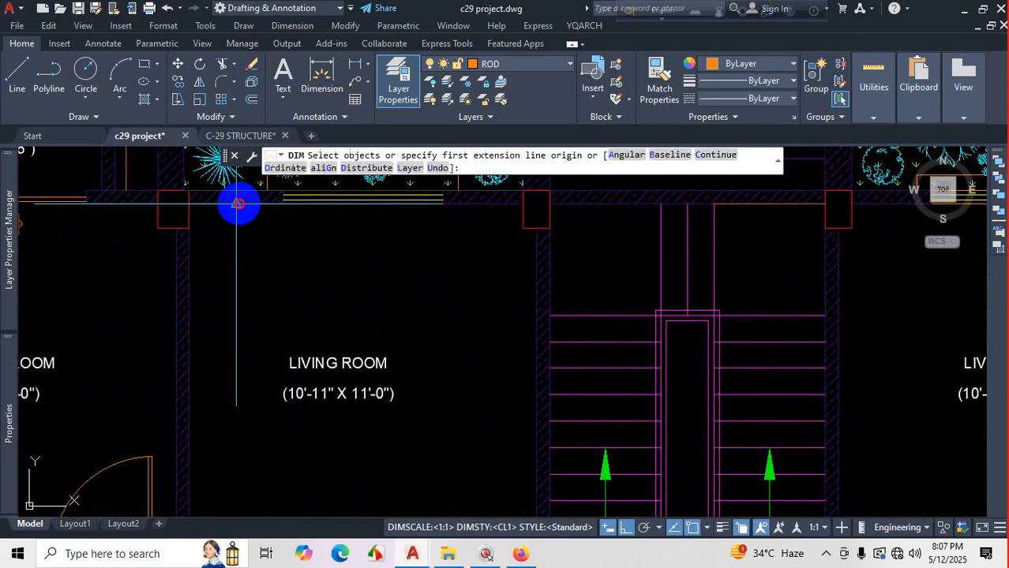
scroll(238, 204, "down", 4)
scroll(236, 233, "up", 4)
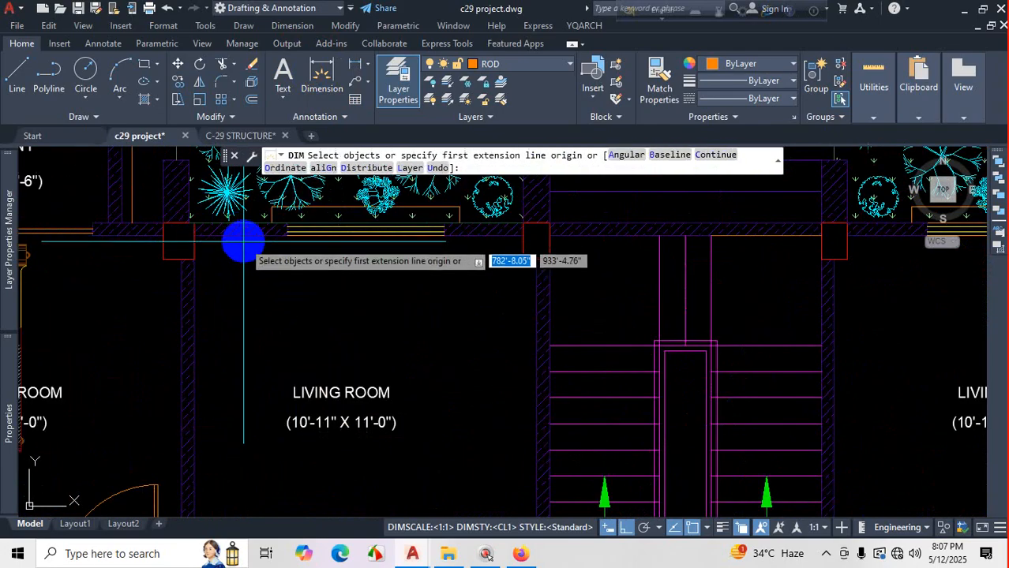
left_click(240, 235)
scroll(238, 363, "down", 3)
scroll(244, 386, "up", 4)
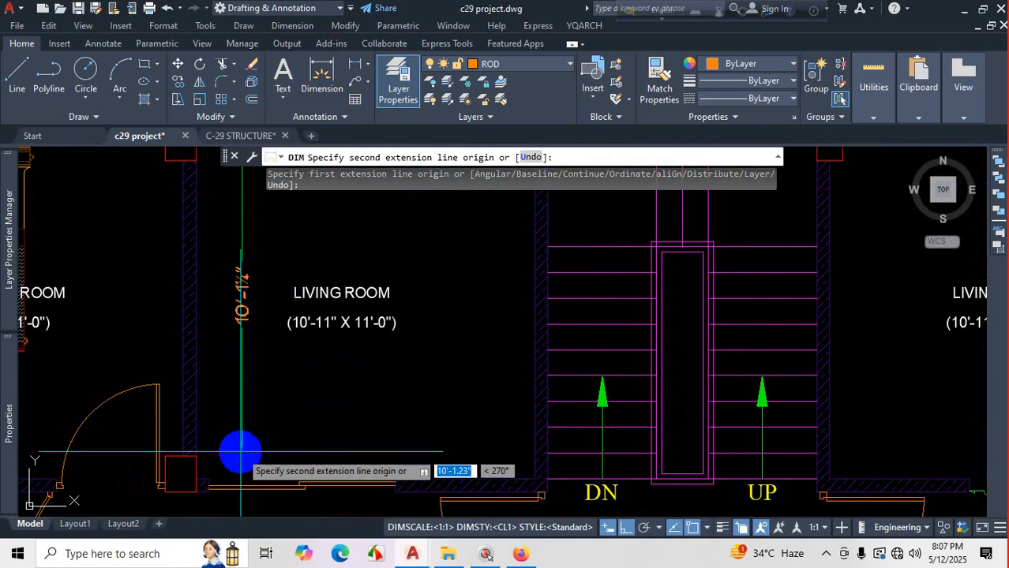
left_click(209, 479)
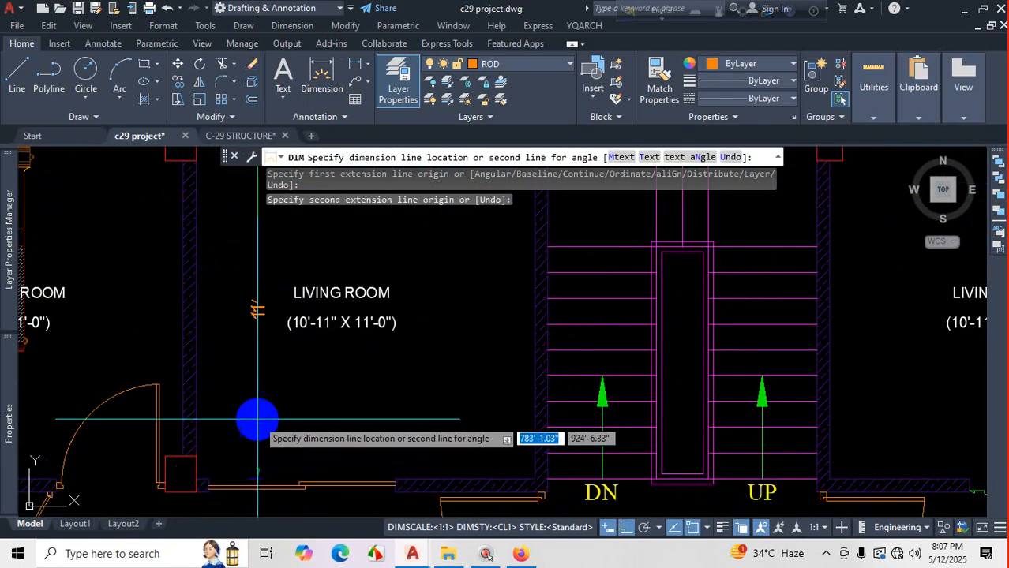
left_click(254, 416)
Dimension the clear width of the living room east of the stairs between its side walls, placing the dimension line above the room label.
scroll(398, 350, "down", 4)
scroll(297, 321, "up", 3)
key("Return")
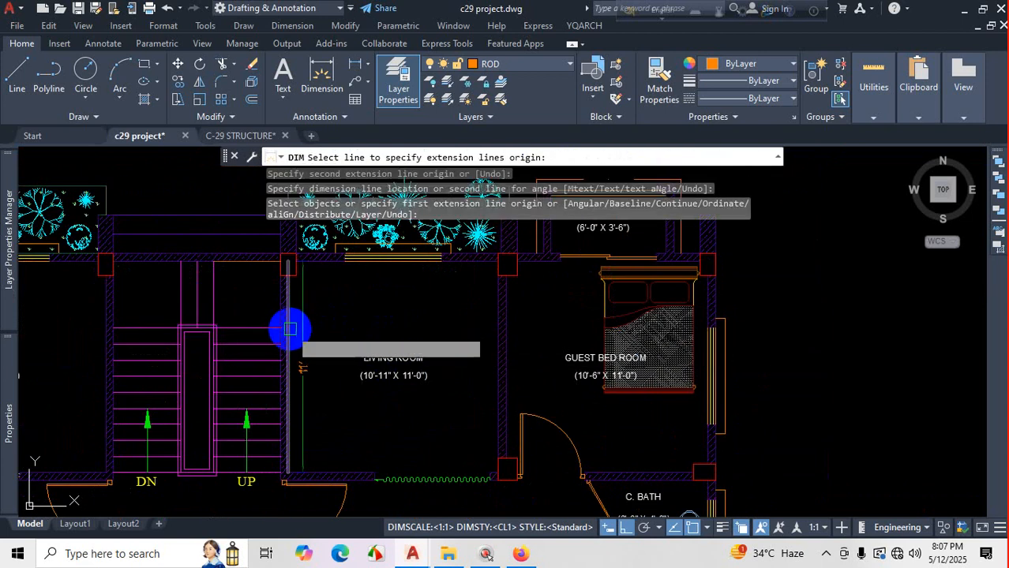
key("Return")
left_click(287, 266)
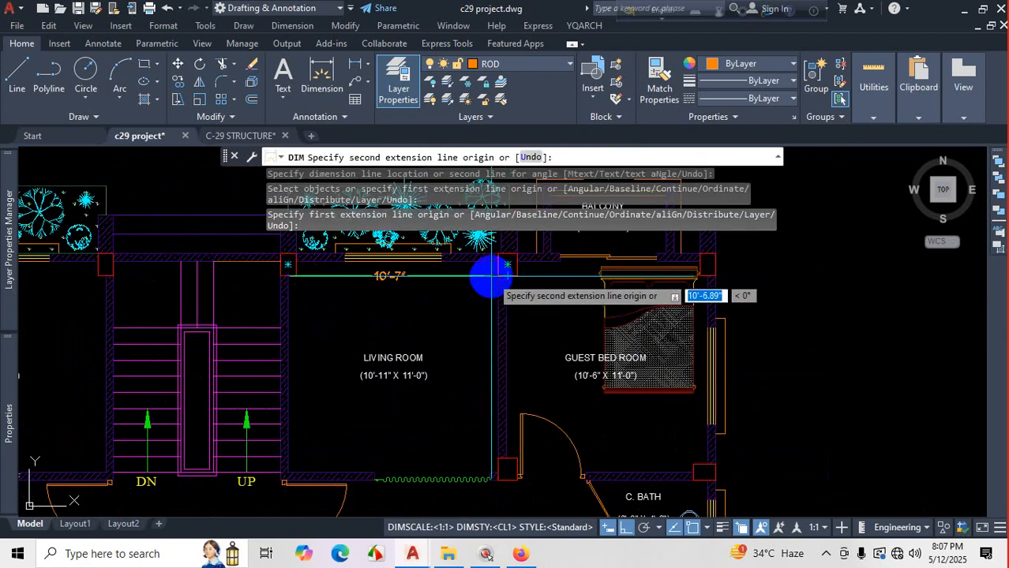
left_click(497, 268)
left_click(418, 317)
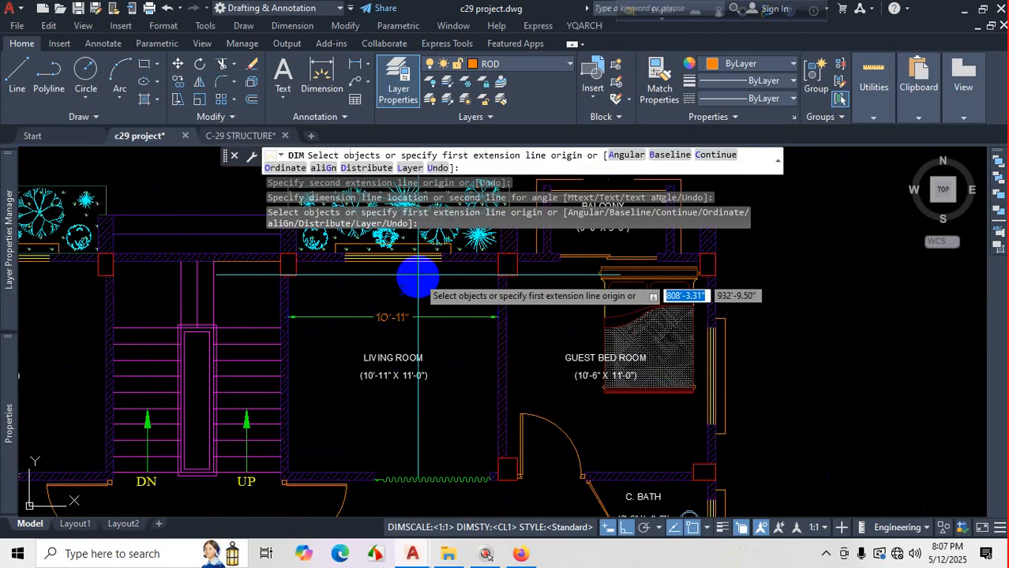
Dimension the clear length of the same living room from the window wall to the opposite wall, with the dimension line on the stair side.
left_click(446, 262)
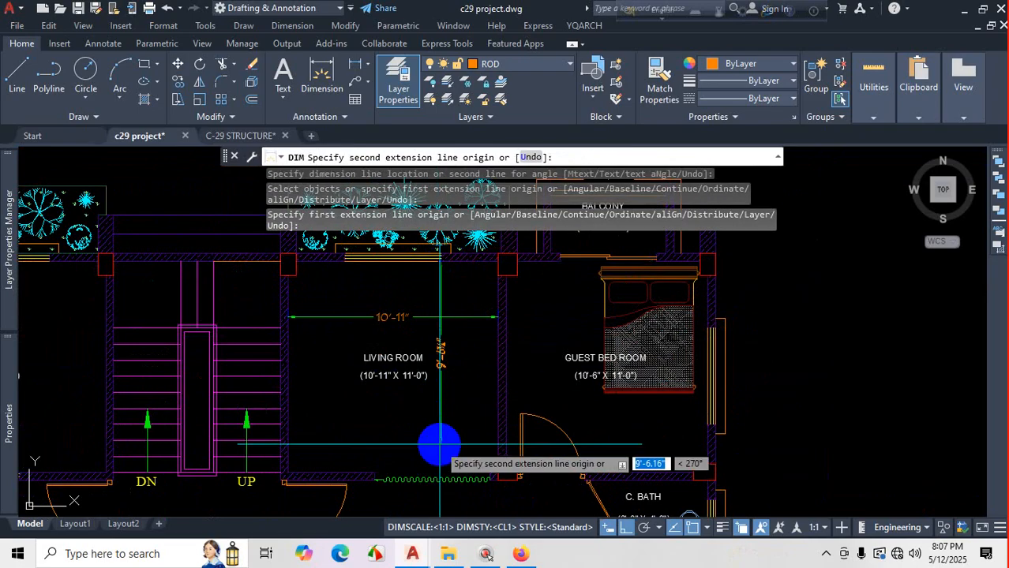
left_click(374, 473)
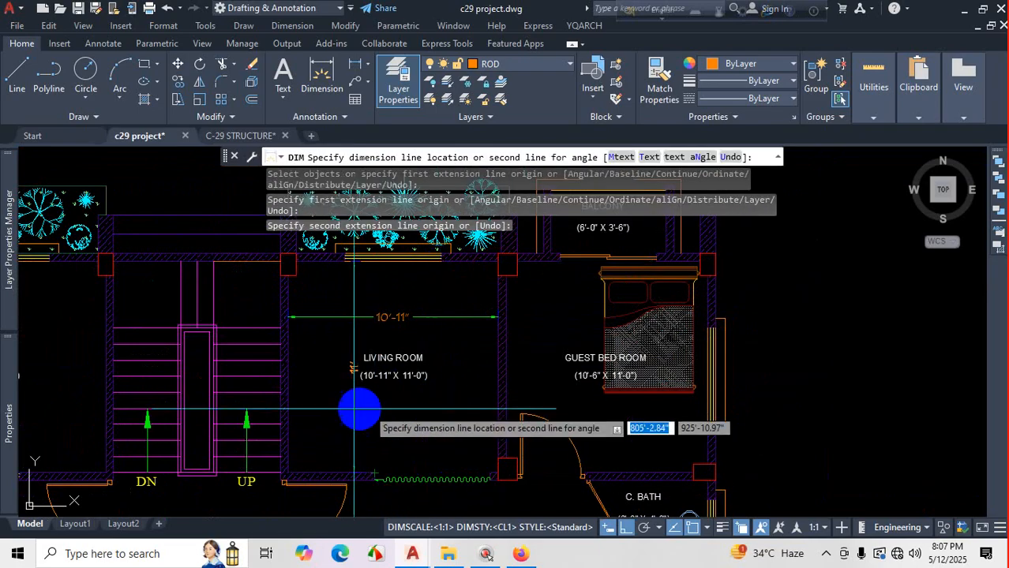
left_click(330, 383)
key("Escape")
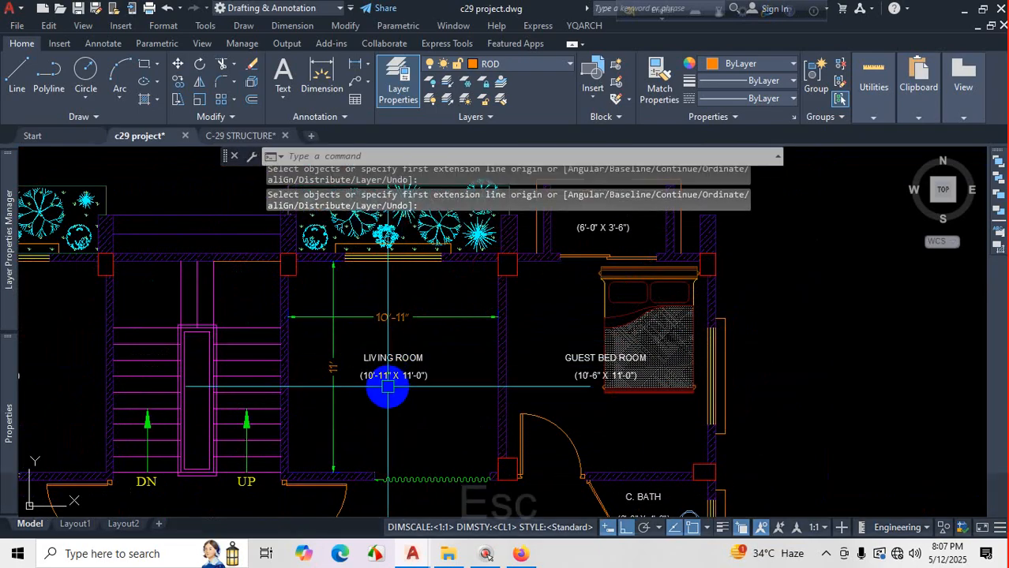
Review dimension style CL1's primary unit settings, including unit format, precision and zero suppression.
scroll(450, 388, "up", 2)
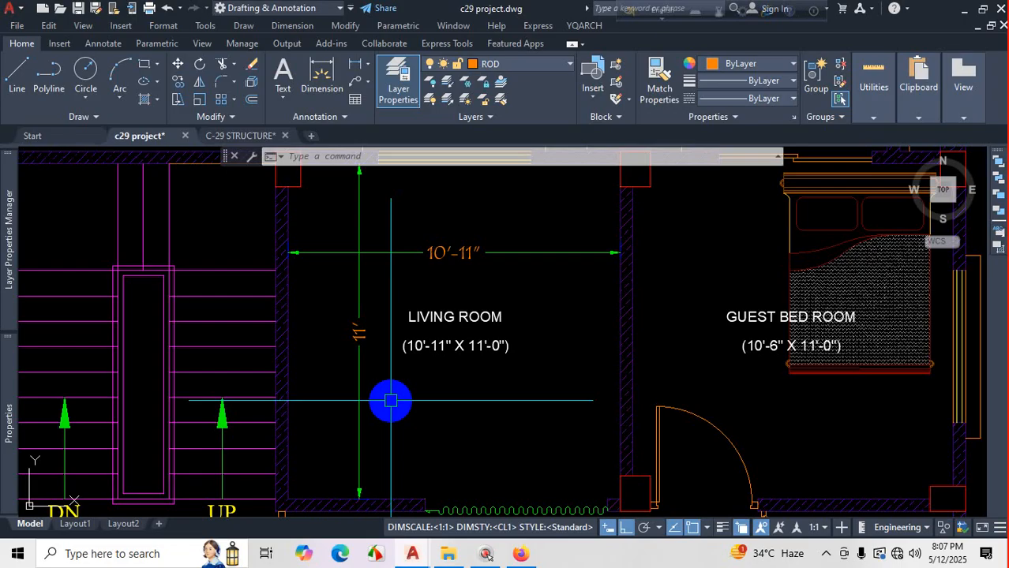
type("d")
key("Return")
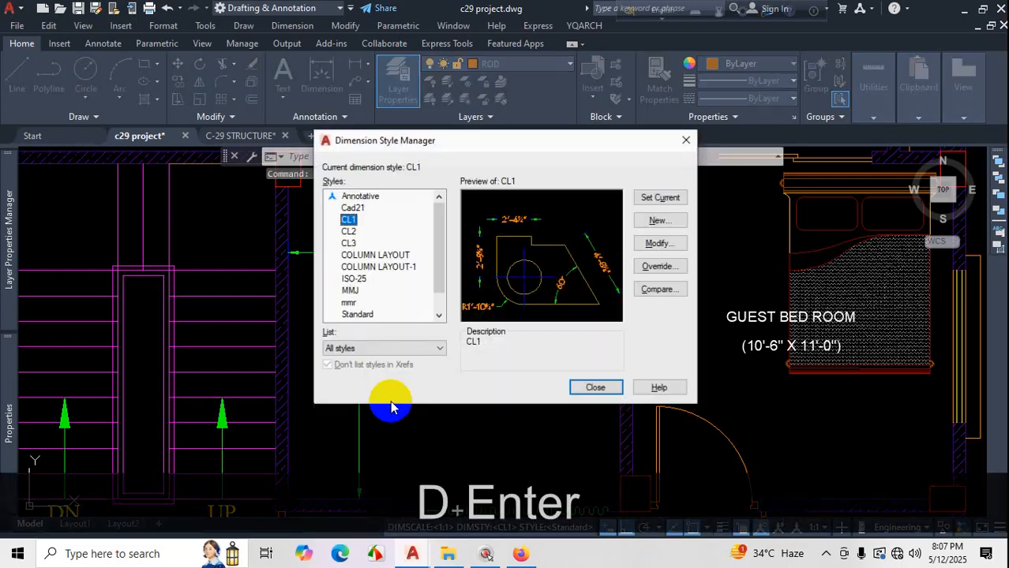
left_click(659, 244)
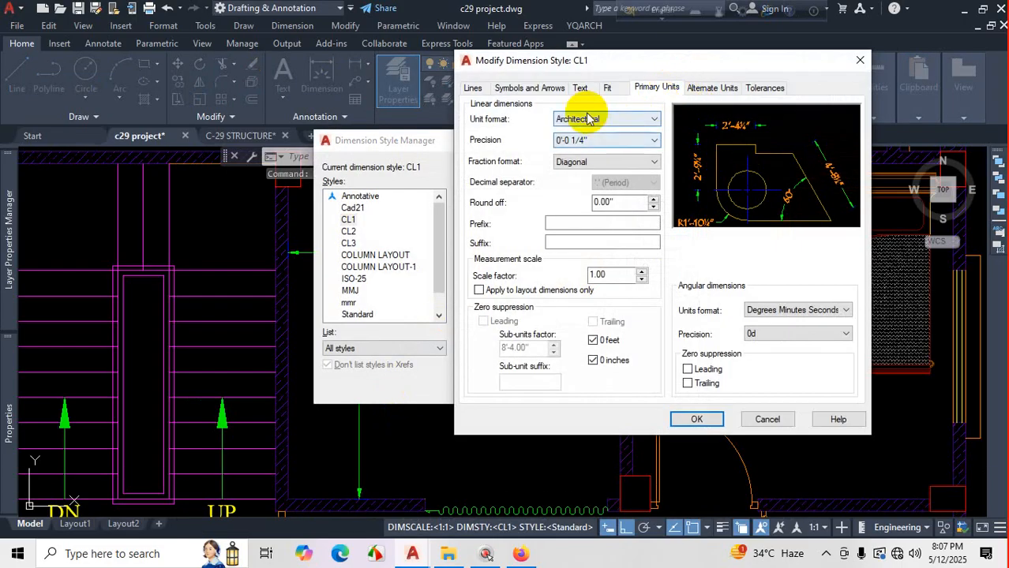
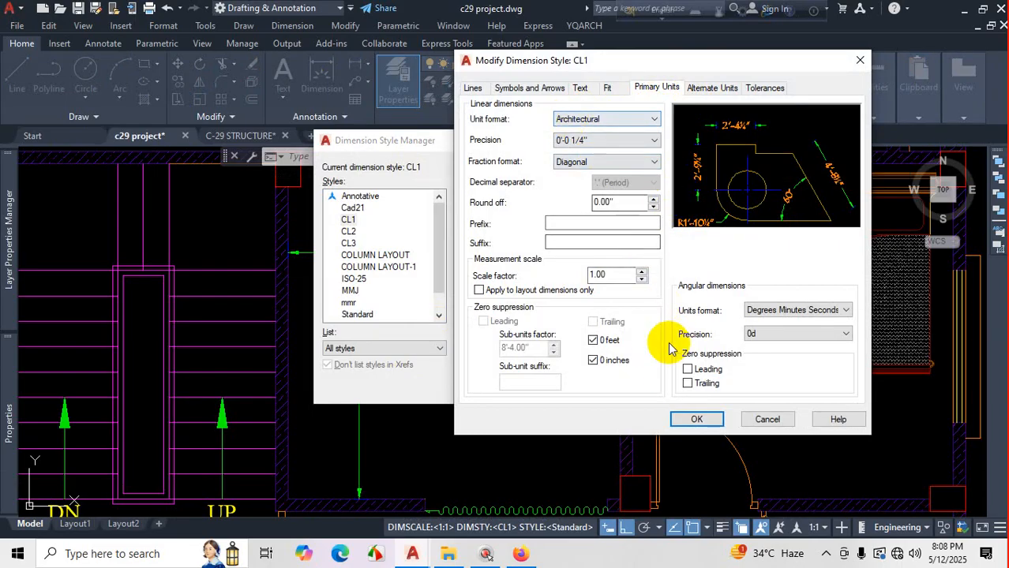
left_click(697, 424)
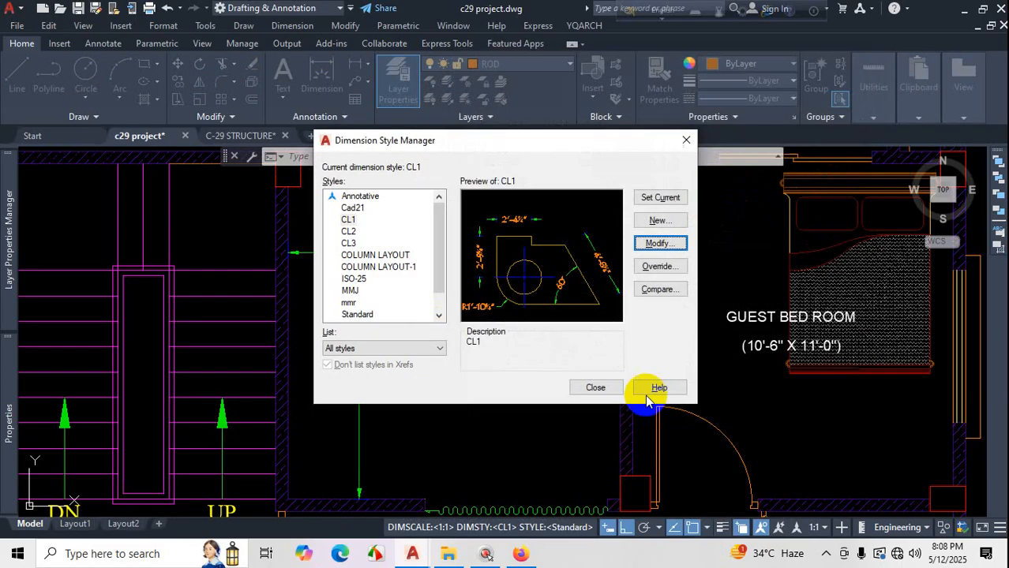
left_click(584, 387)
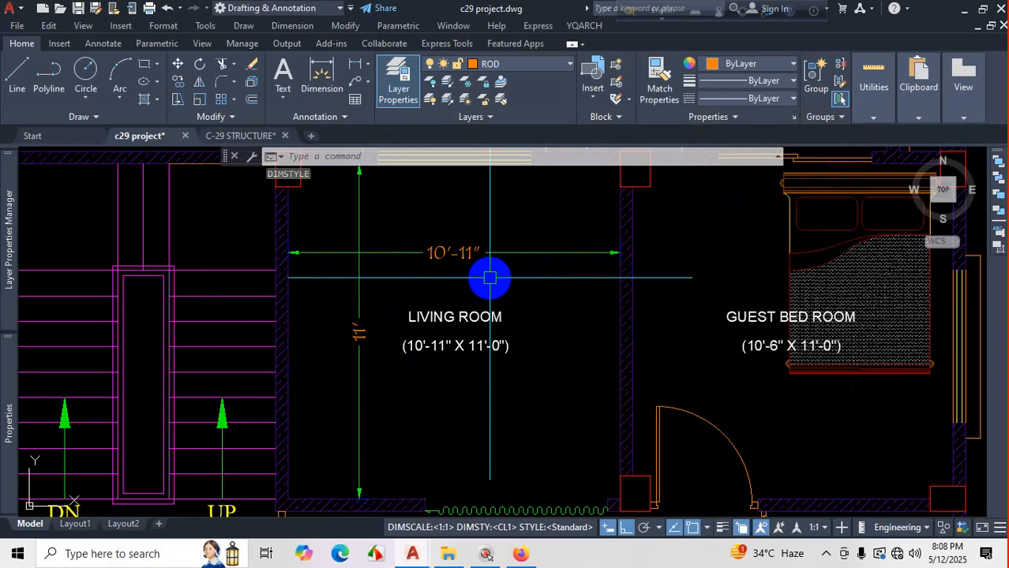
key("ctrl+1")
left_click(453, 264)
mouse_move(426, 226)
left_mouse_down()
mouse_move(505, 261)
mouse_move(433, 232)
left_mouse_up()
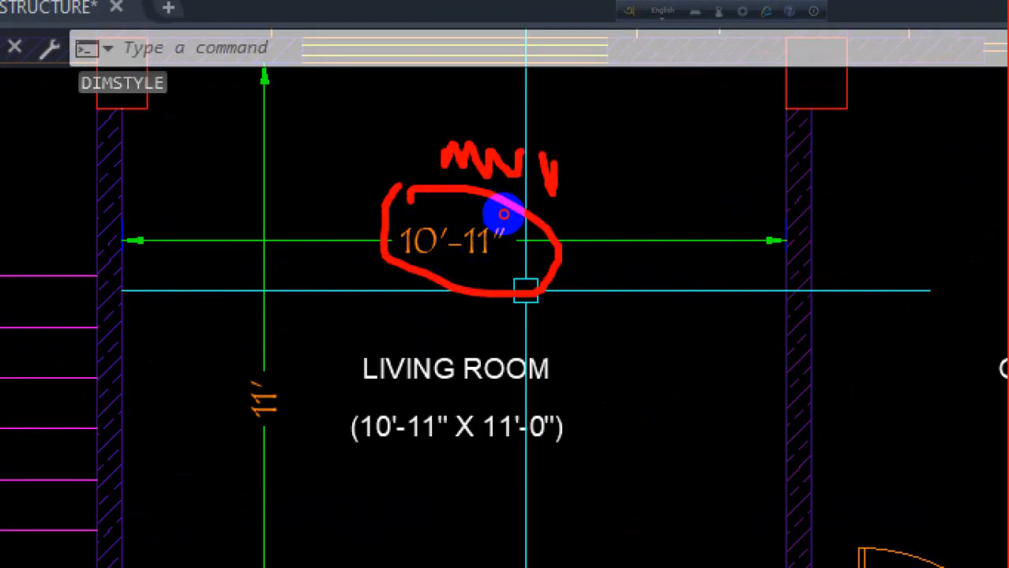
key("Escape")
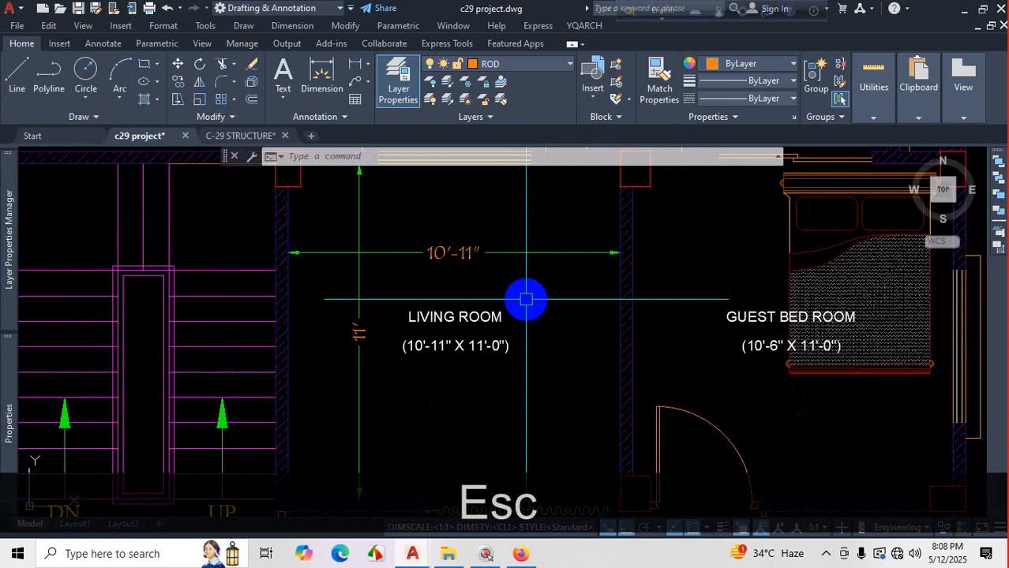
Copy the entire floor plan with its dimensions about 159 feet straight up into the empty drawing area.
scroll(526, 300, "down", 8)
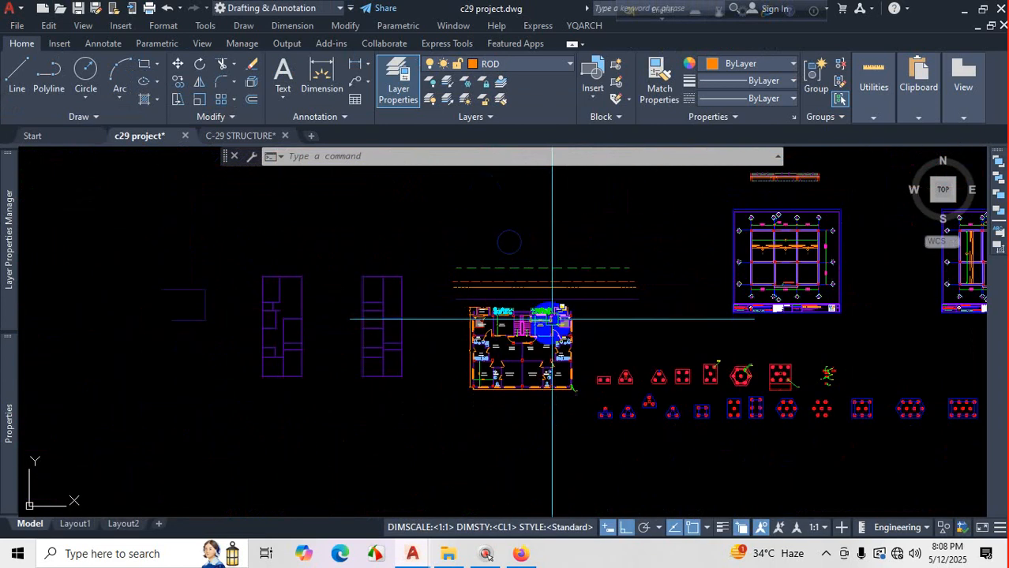
scroll(549, 315, "up", 5)
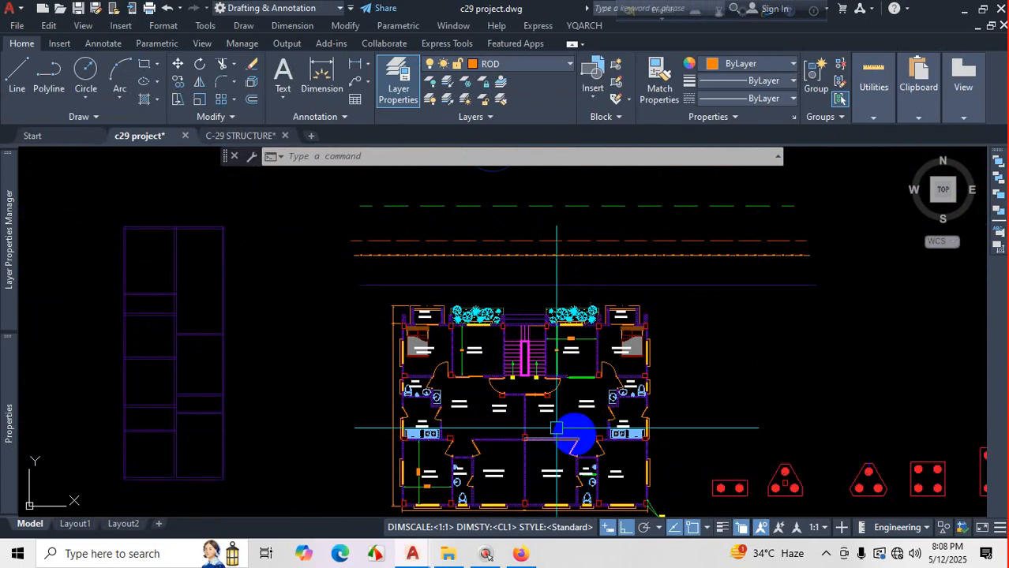
scroll(588, 438, "down", 4)
scroll(450, 379, "up", 2)
scroll(427, 345, "up", 2)
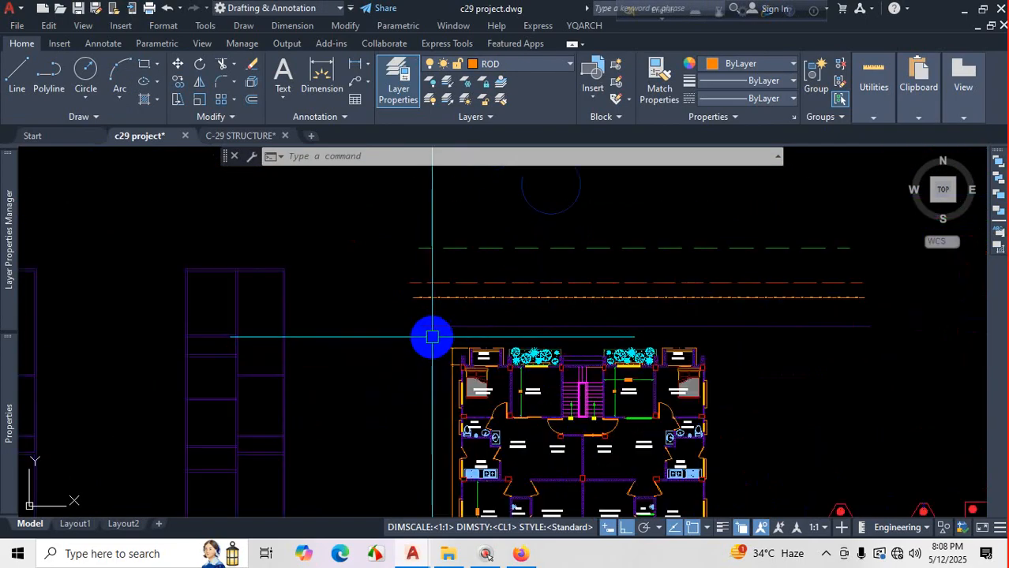
left_click(428, 333)
scroll(473, 347, "down", 4)
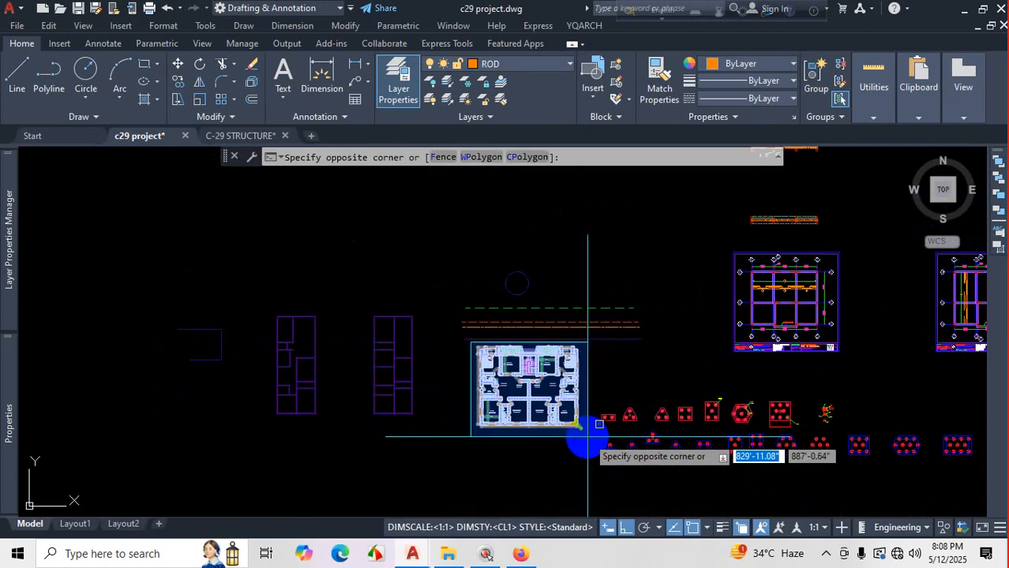
left_click(587, 433)
type("co")
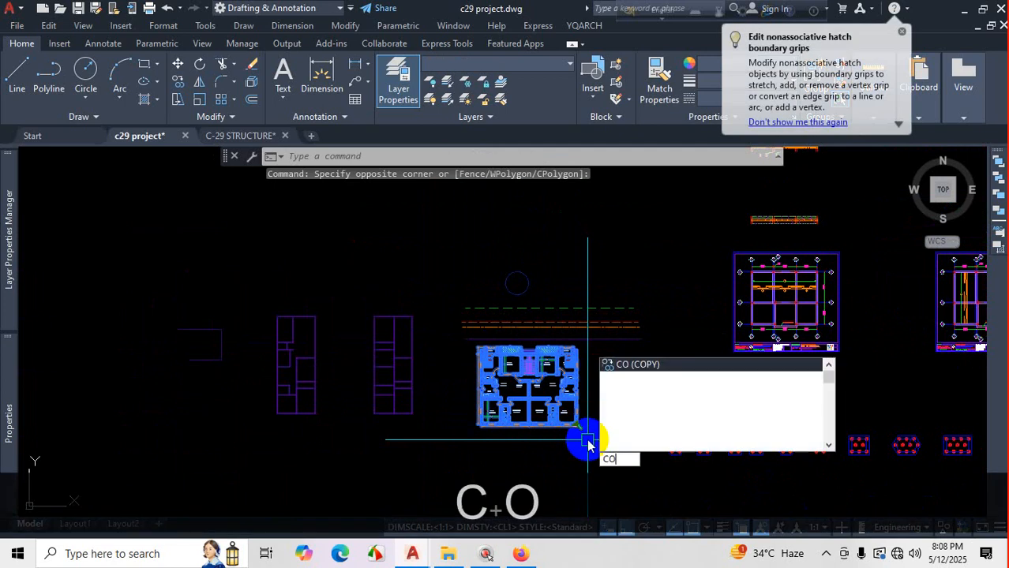
key("Return")
left_click(580, 427)
scroll(505, 378, "down", 2)
scroll(509, 363, "up", 2)
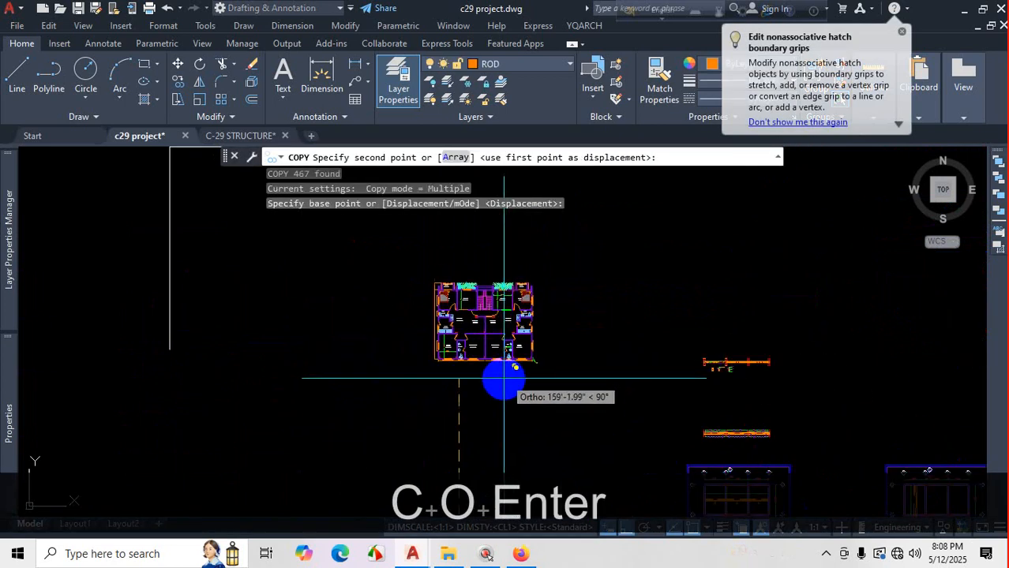
left_click(504, 386)
key("Escape")
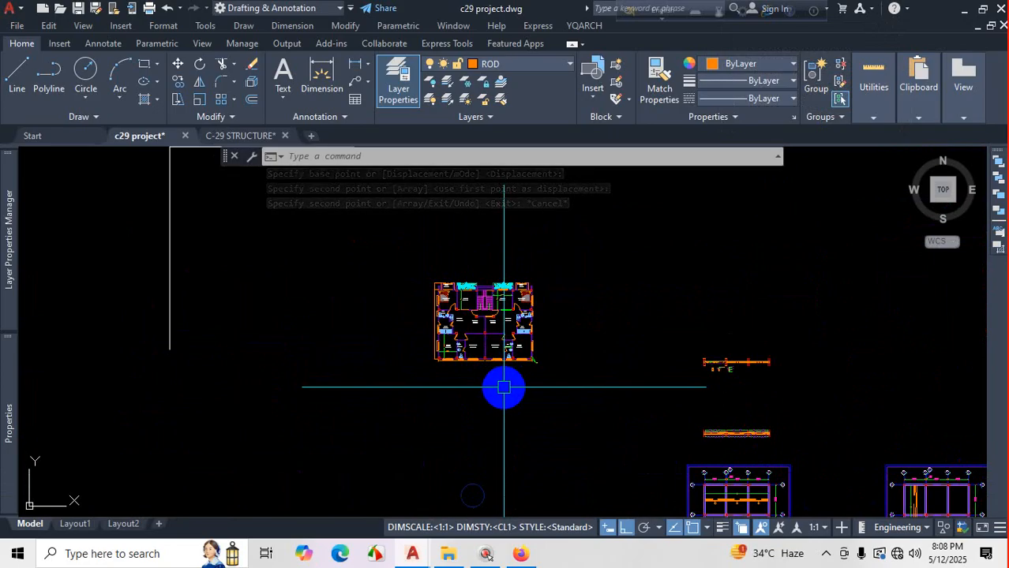
scroll(606, 344, "down", 3)
scroll(591, 431, "up", 2)
scroll(604, 401, "down", 3)
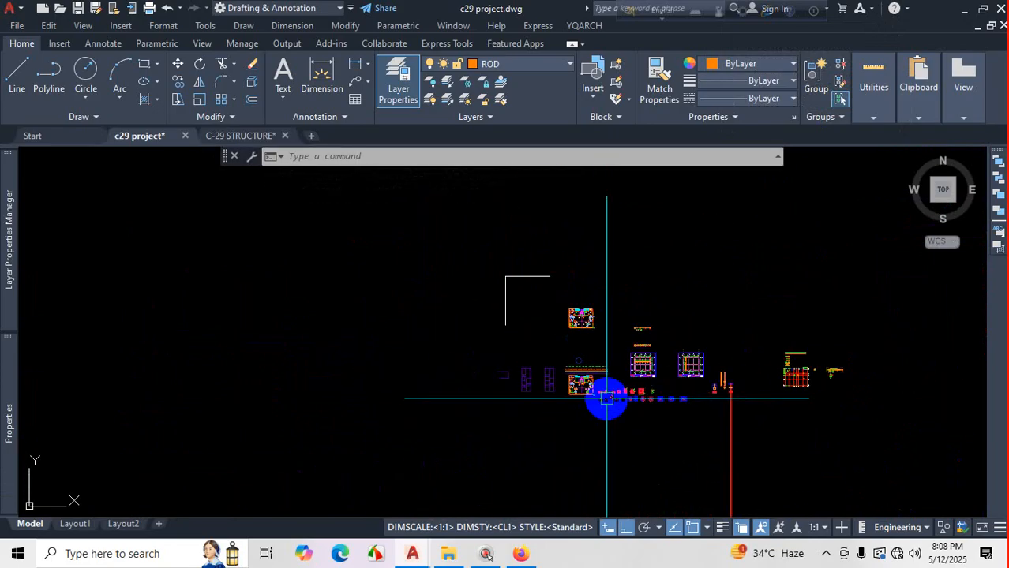
scroll(559, 286, "up", 7)
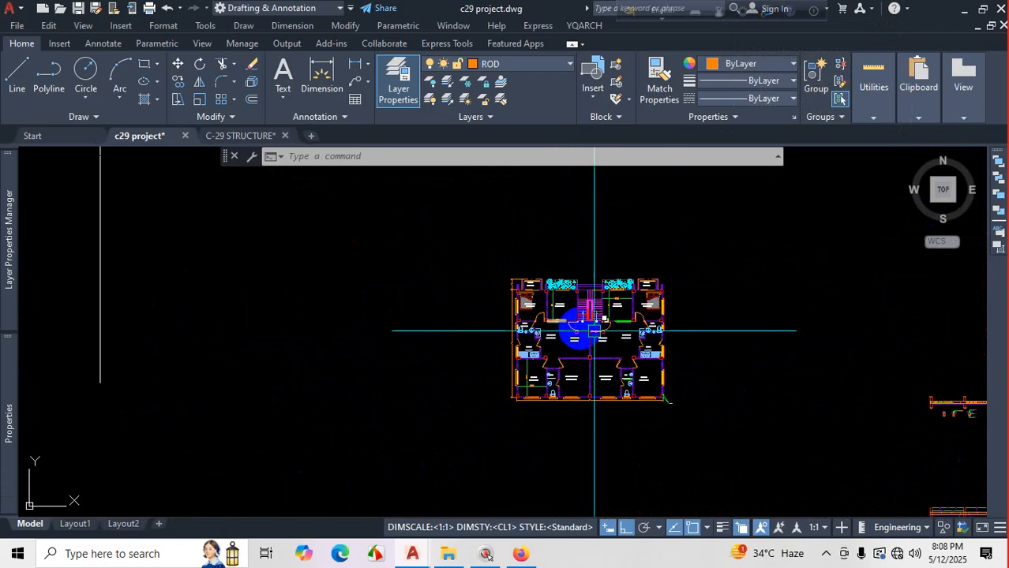
key("ctrl")
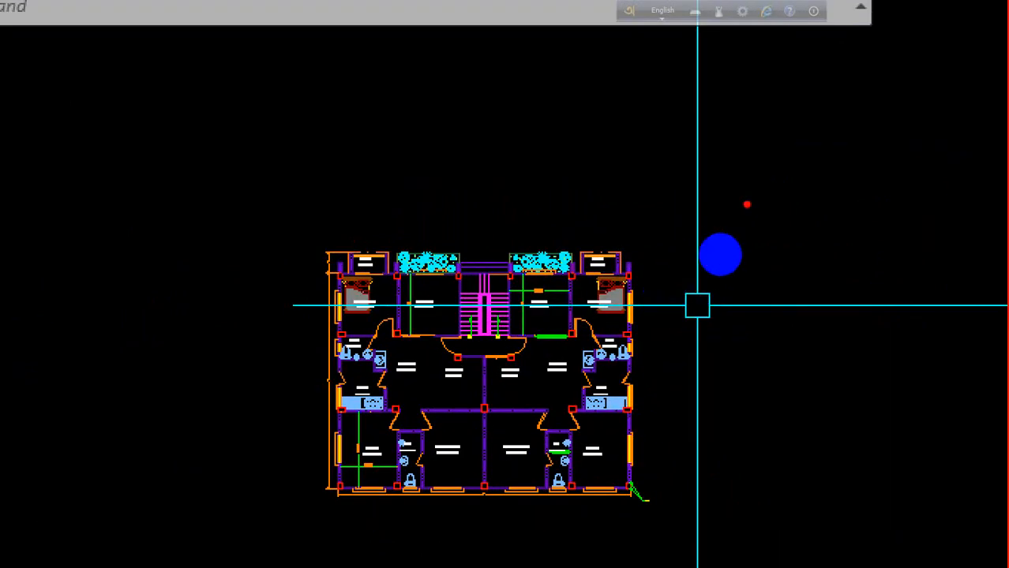
left_click_drag(726, 149, 734, 204)
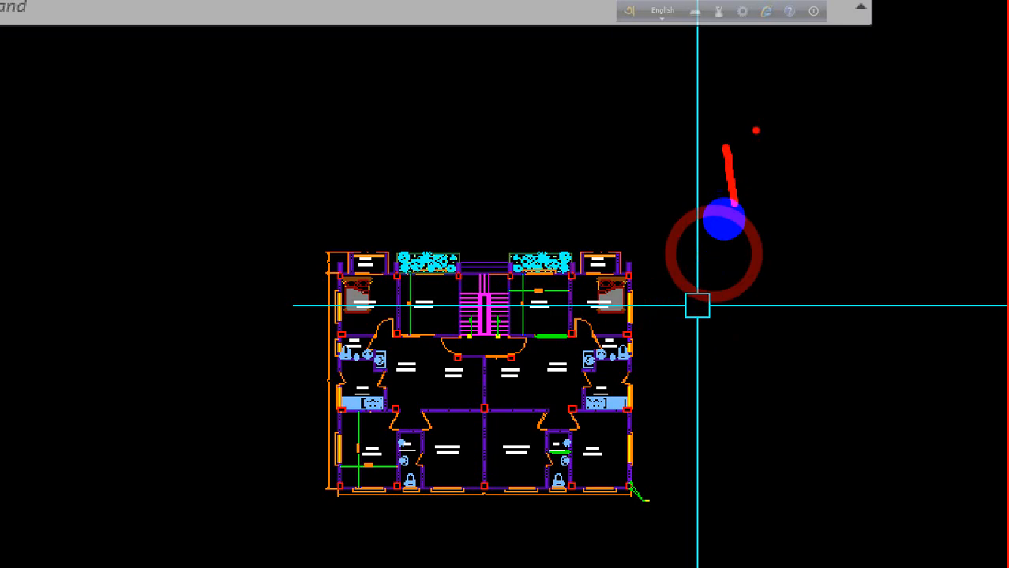
mouse_move(760, 116)
left_mouse_down()
mouse_move(757, 146)
mouse_move(776, 134)
left_mouse_up()
left_click_drag(790, 197, 828, 191)
left_click_drag(837, 149, 853, 146)
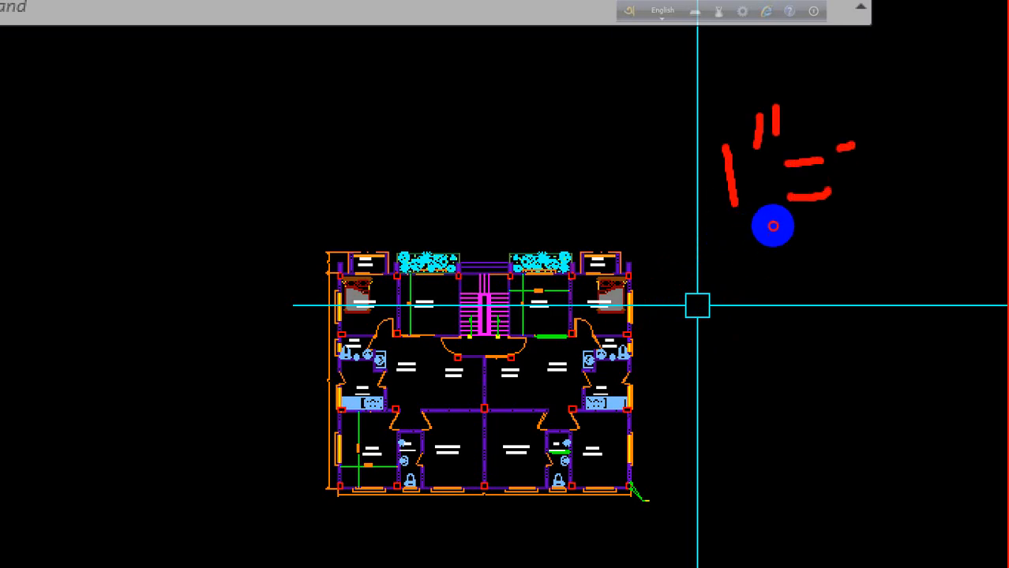
left_click_drag(914, 100, 930, 94)
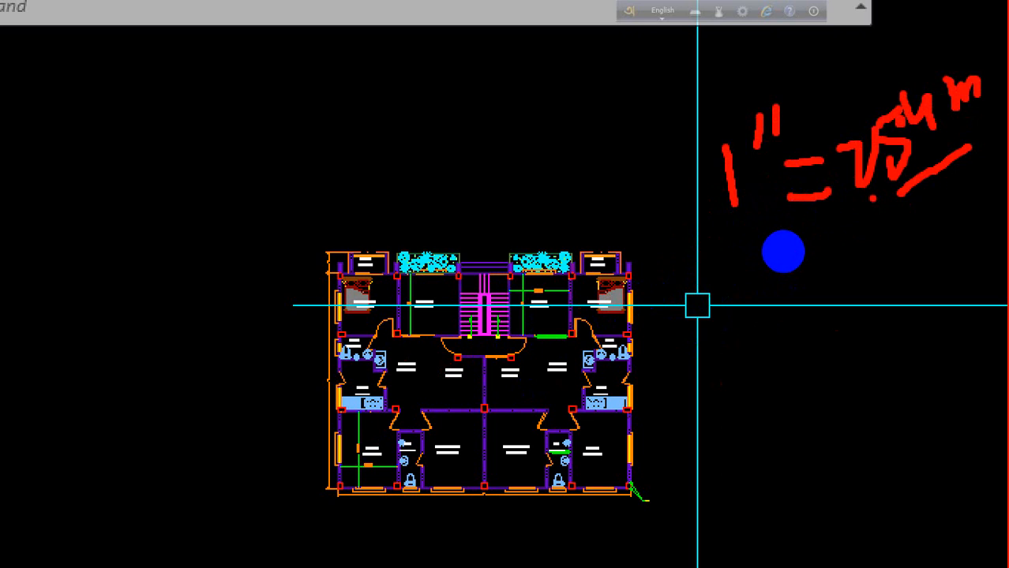
key("Escape")
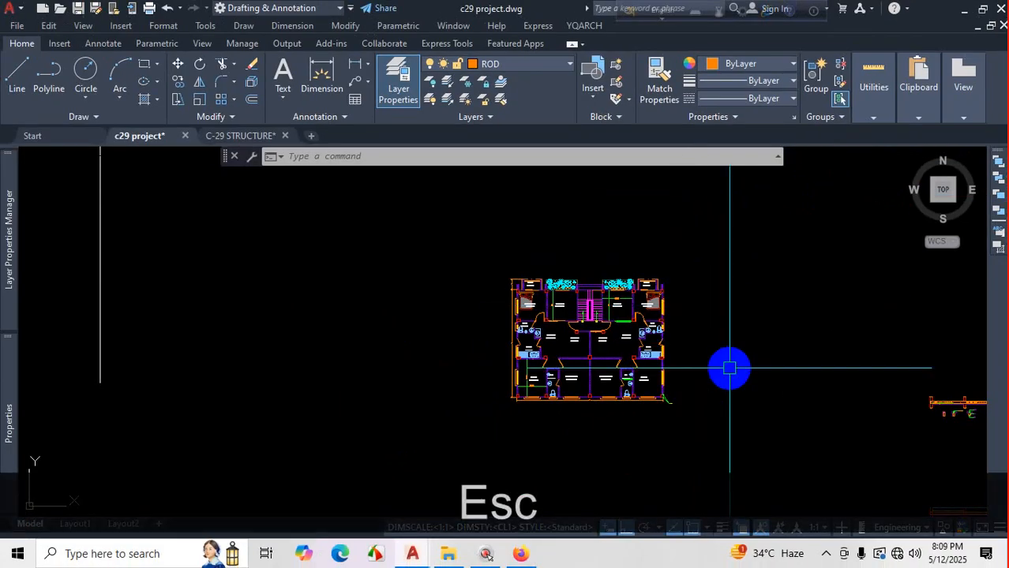
Scale the copied floor plan with its dimensions by a factor of 25.4 from its outer lower-left wall corner.
type("site c")
key("Return")
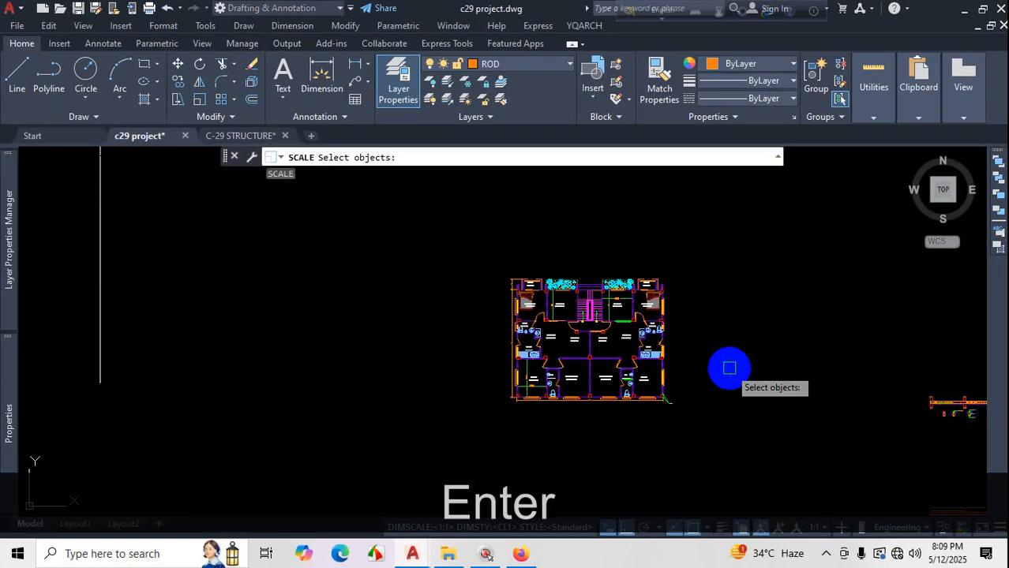
left_click(480, 259)
left_click(716, 451)
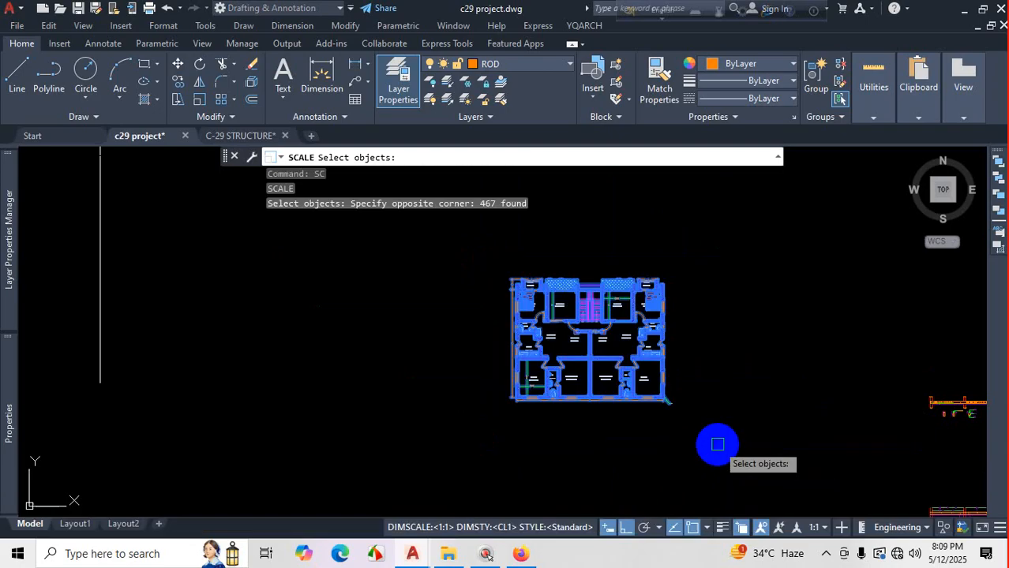
key("Return")
scroll(500, 407, "up", 5)
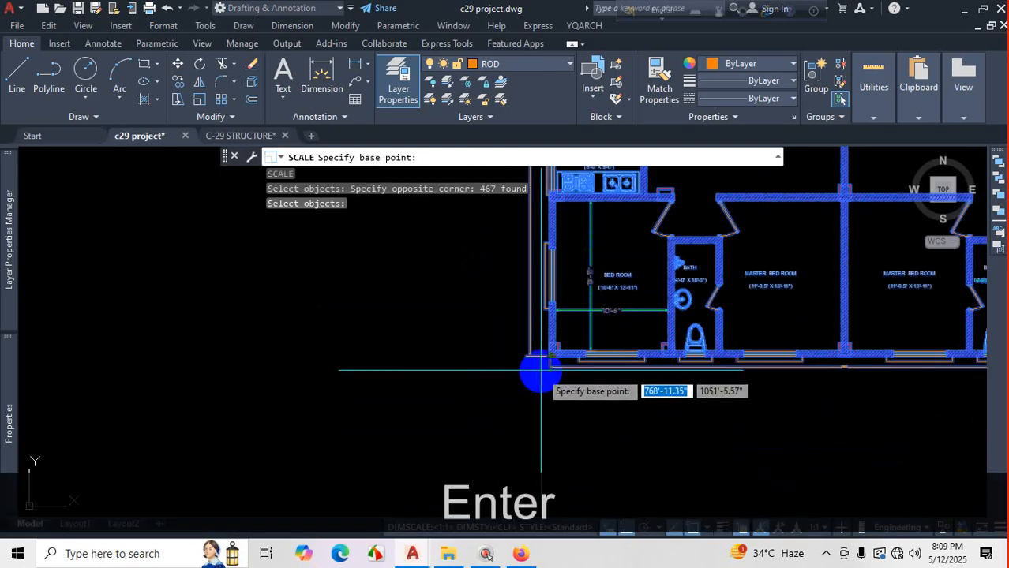
scroll(550, 356, "up", 4)
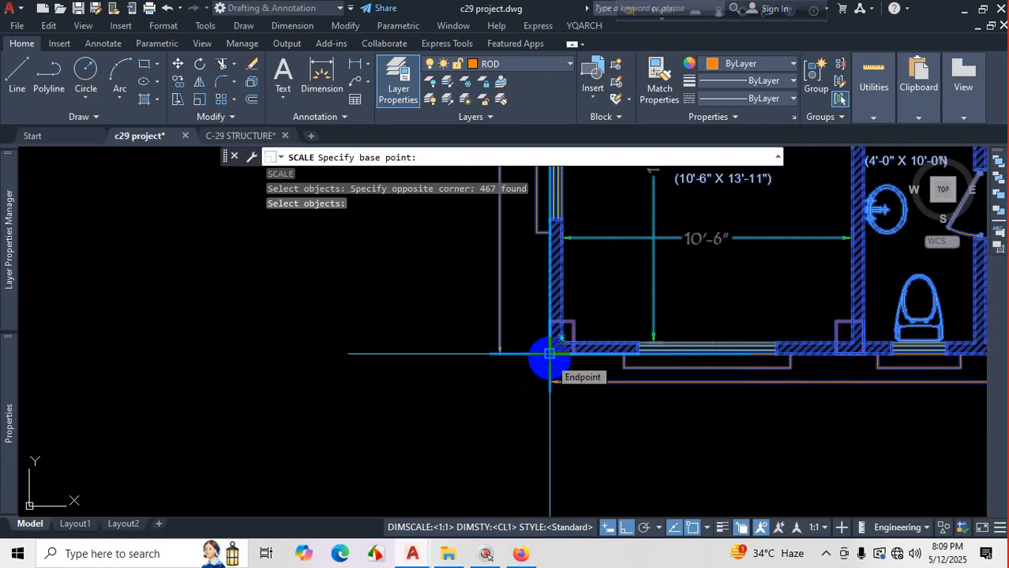
left_click(551, 354)
scroll(565, 387, "down", 5)
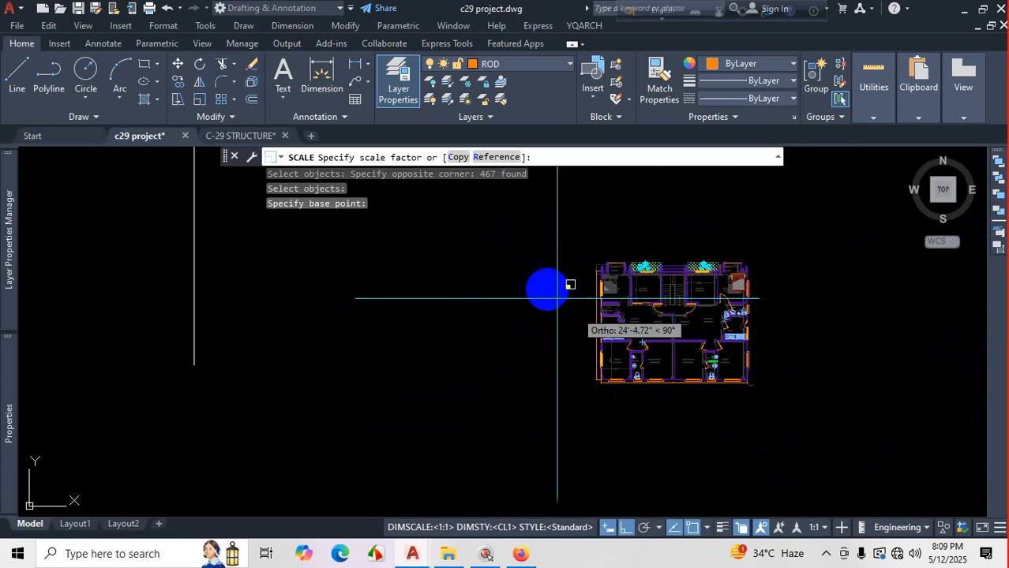
scroll(415, 278, "down", 5)
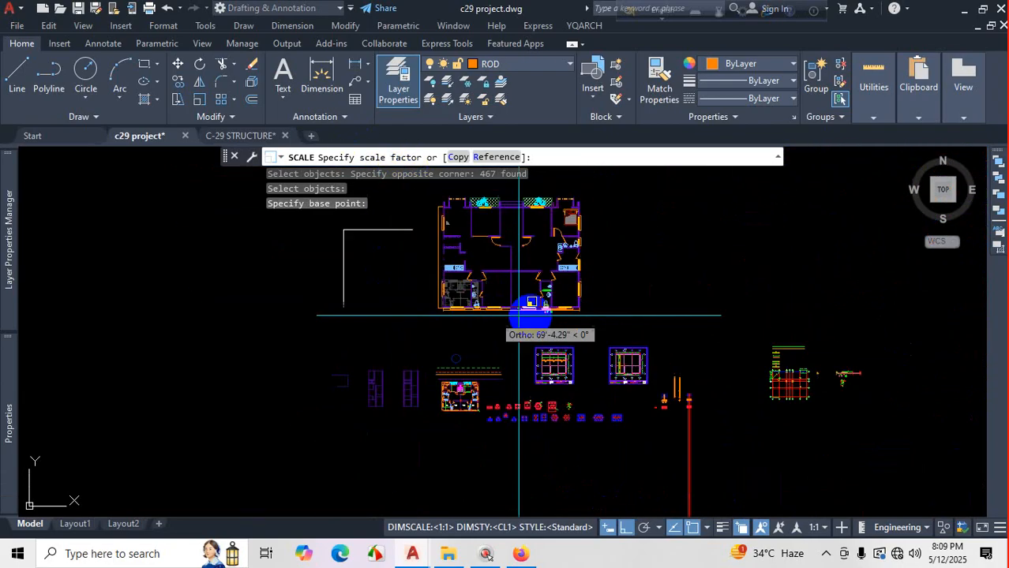
scroll(527, 304, "up", 2)
scroll(533, 265, "down", 5)
scroll(522, 257, "up", 4)
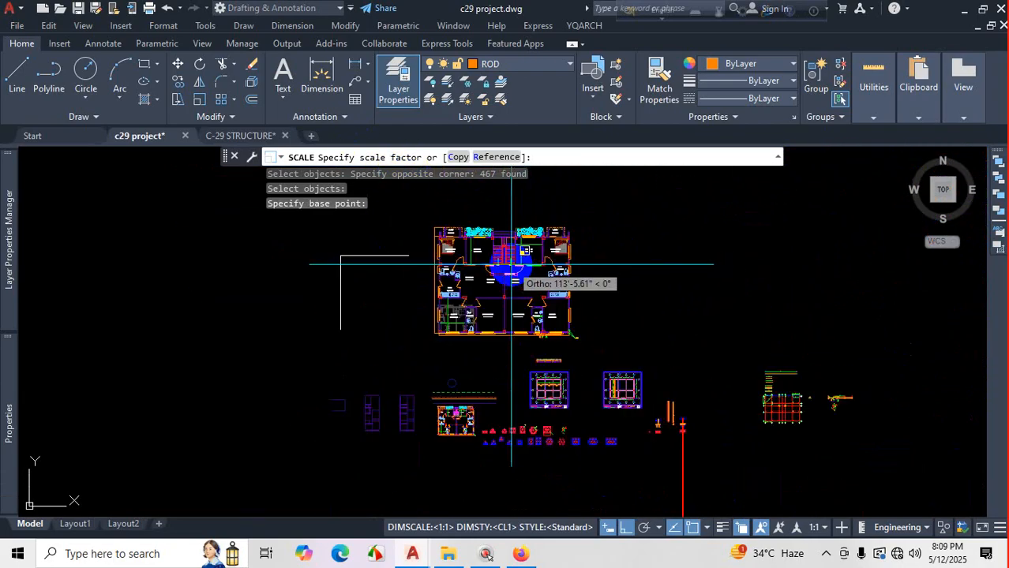
type("25.4")
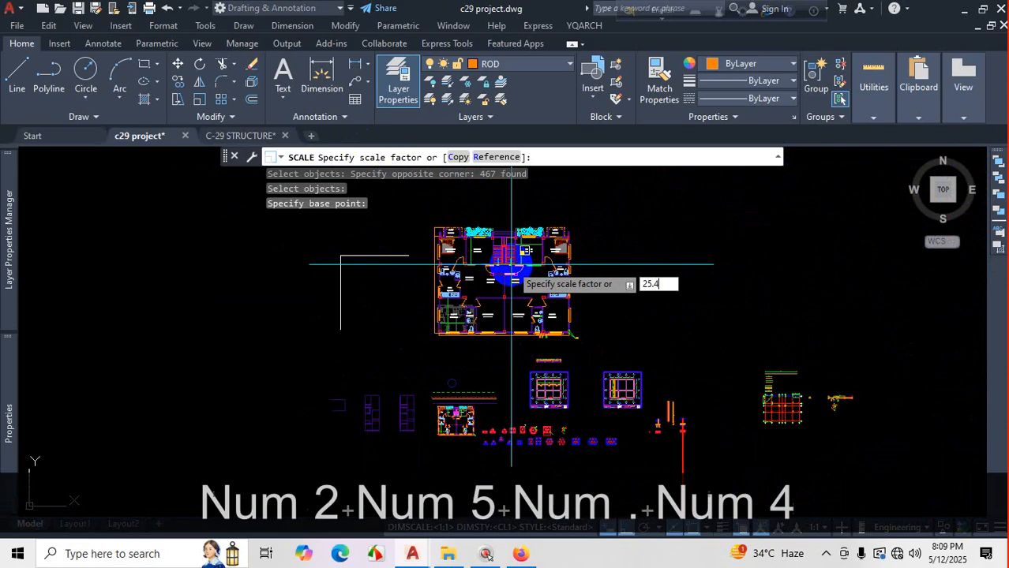
key("Return")
Change dimension style CL1's primary unit format to Decimal and set CL1 as the current style.
scroll(480, 331, "down", 5)
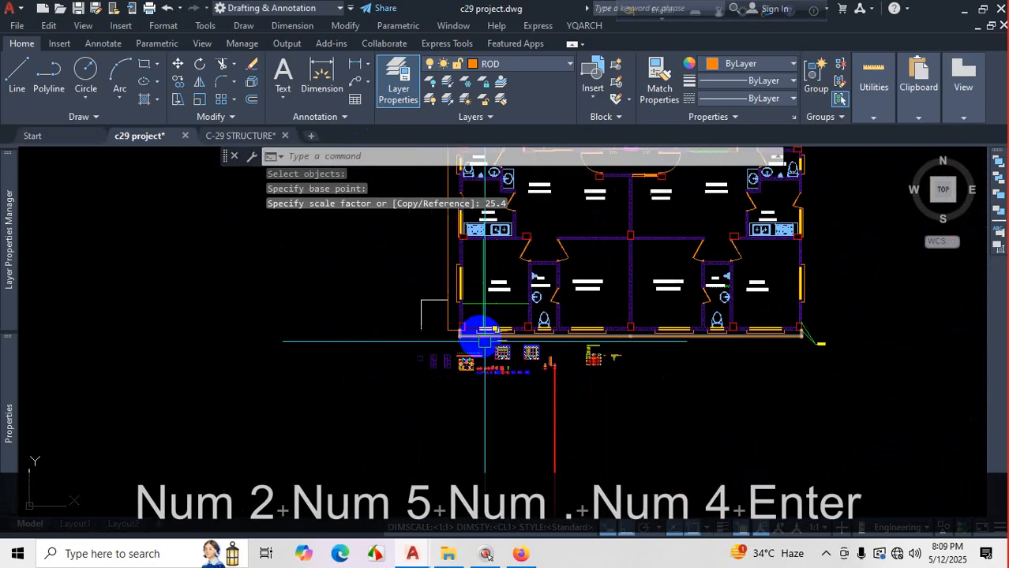
scroll(587, 332, "down", 2)
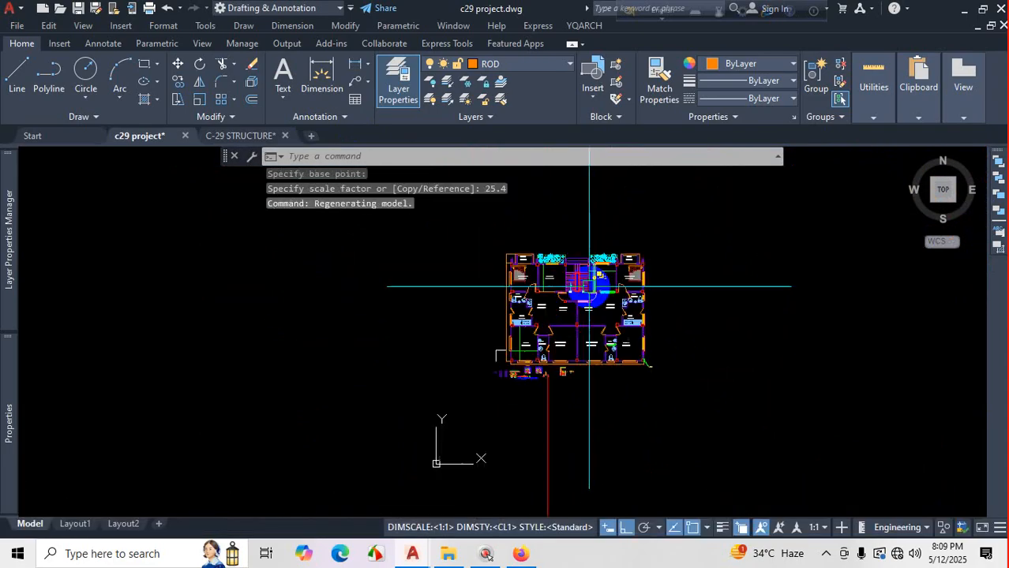
scroll(597, 237, "up", 12)
scroll(651, 224, "down", 3)
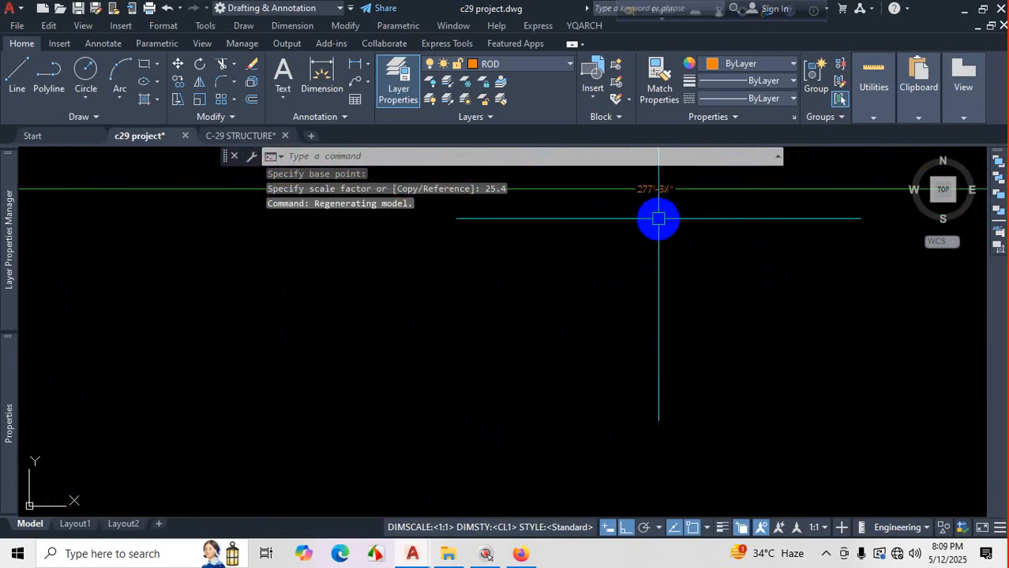
scroll(507, 371, "up", 3)
scroll(507, 371, "down", 2)
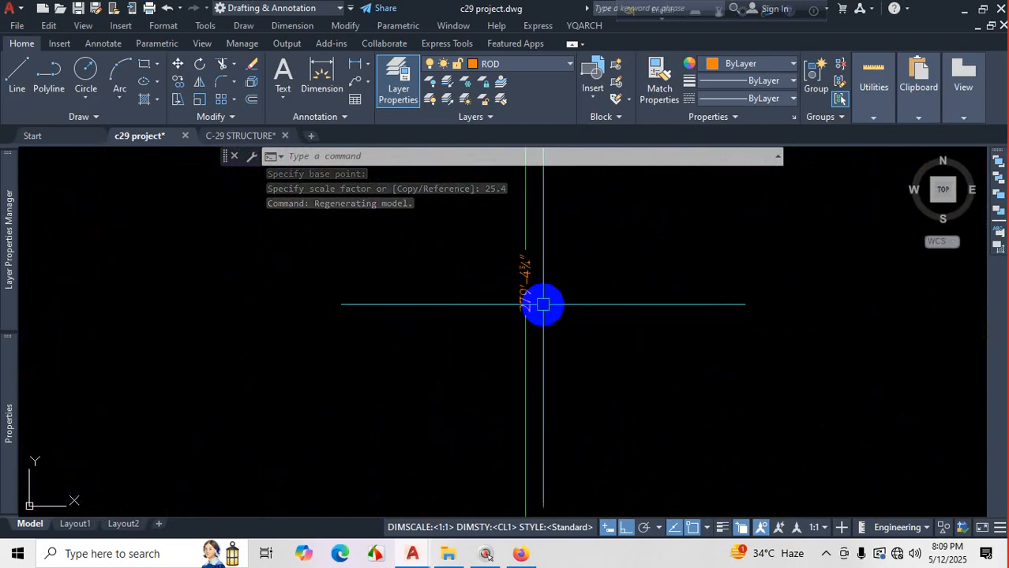
scroll(541, 300, "up", 3)
type("d")
key("Return")
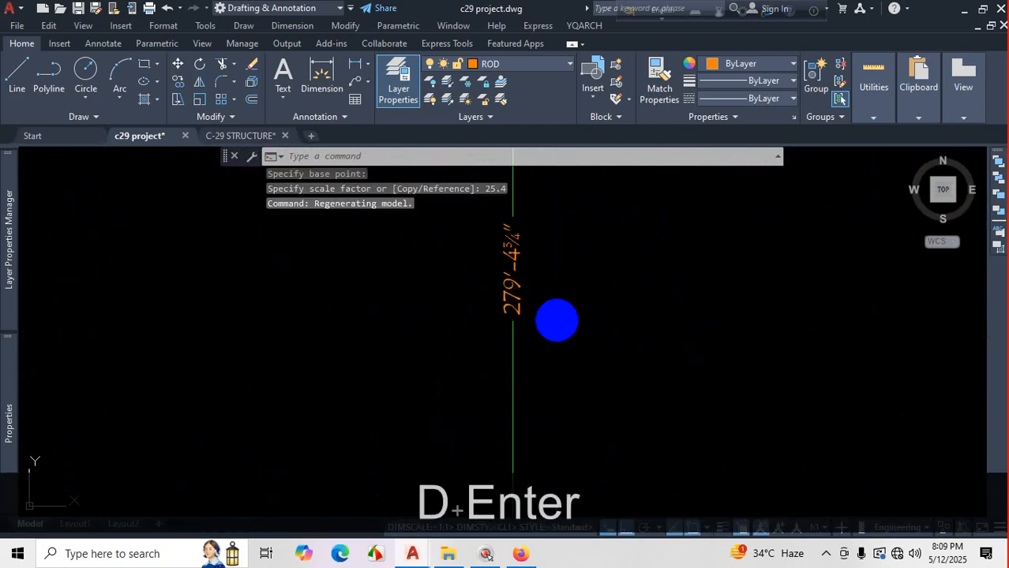
left_click(674, 244)
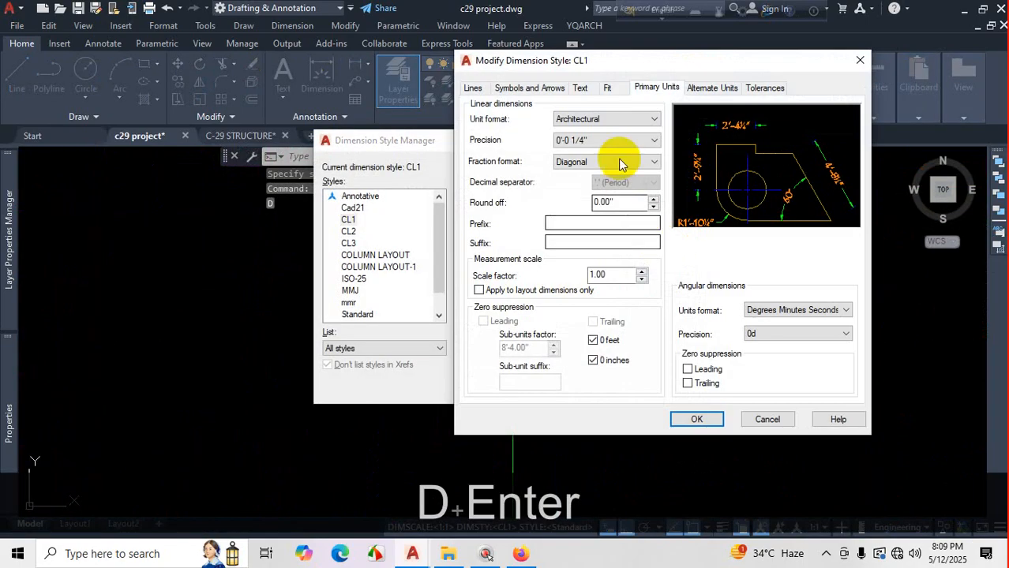
left_click(620, 120)
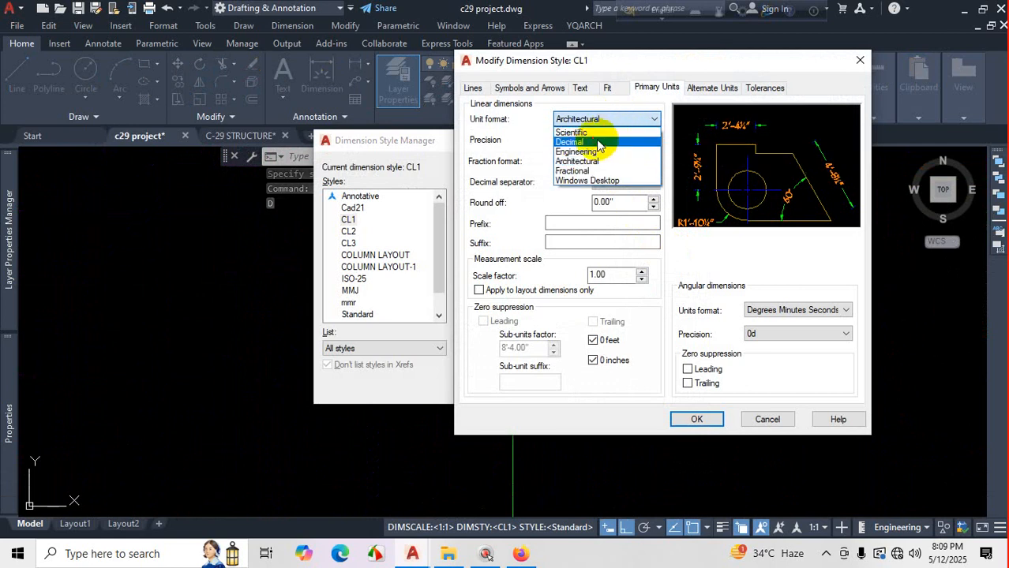
left_click(588, 141)
left_click(701, 424)
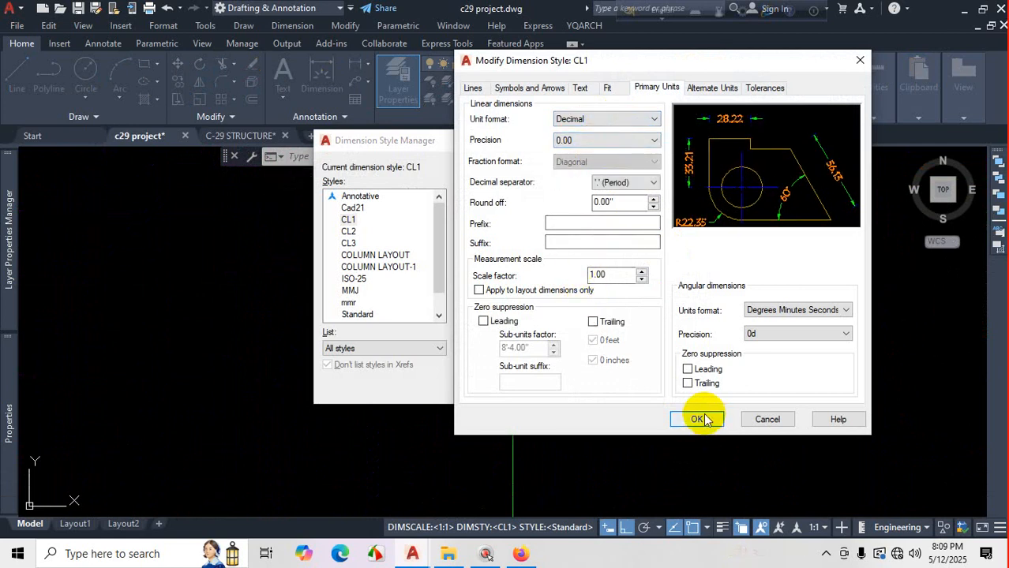
left_click(653, 197)
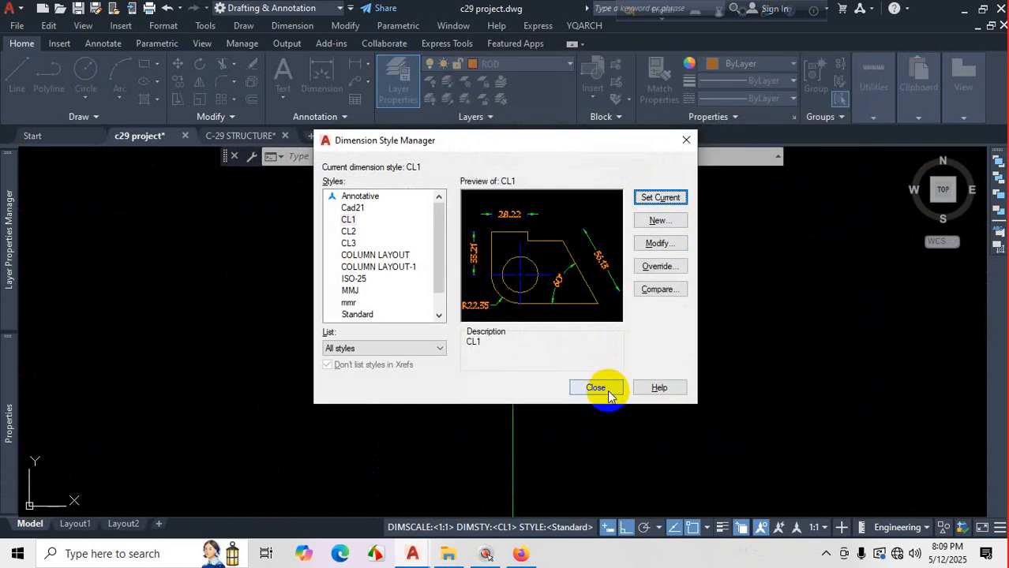
left_click(596, 387)
Set the linear precision of dimension style CL1 to 0, without decimal places.
scroll(548, 231, "up", 2)
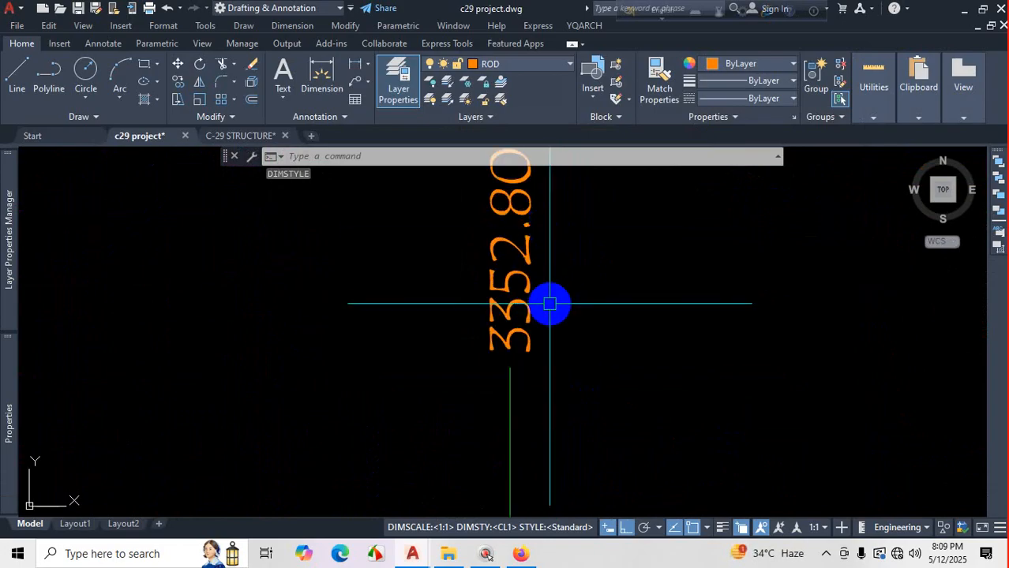
scroll(575, 363, "down", 2)
key("Return")
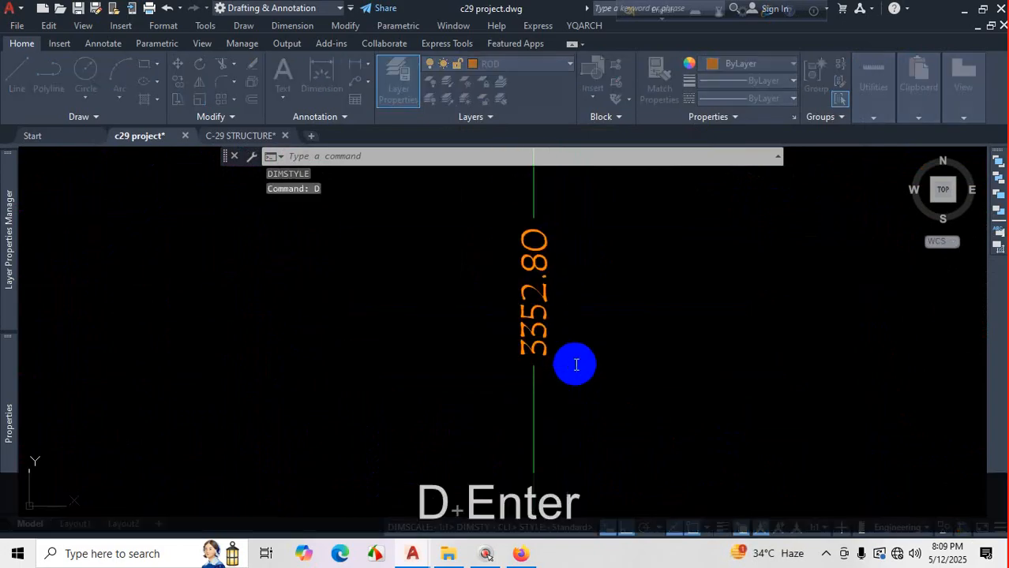
left_click(653, 250)
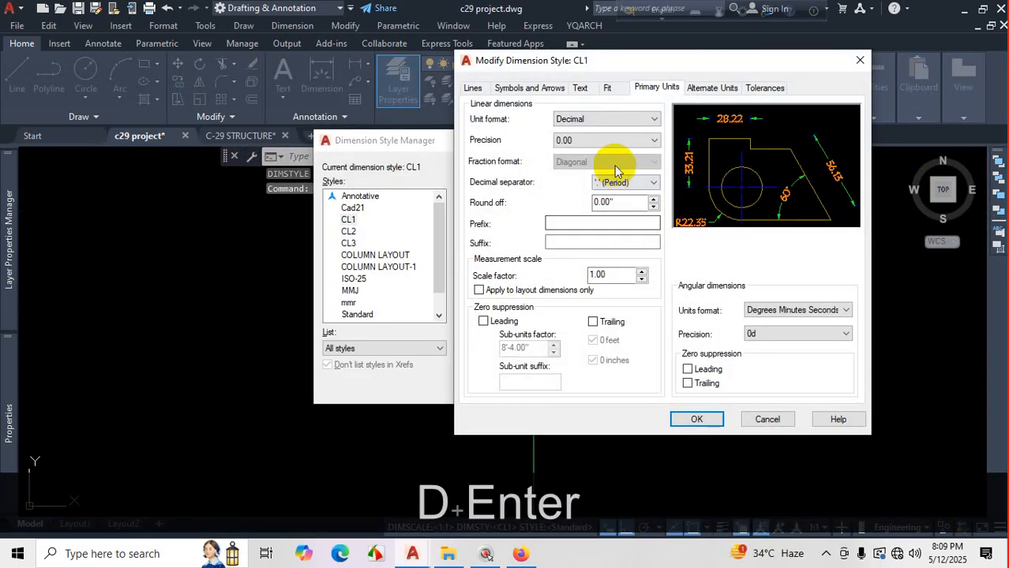
left_click(612, 141)
left_click(592, 154)
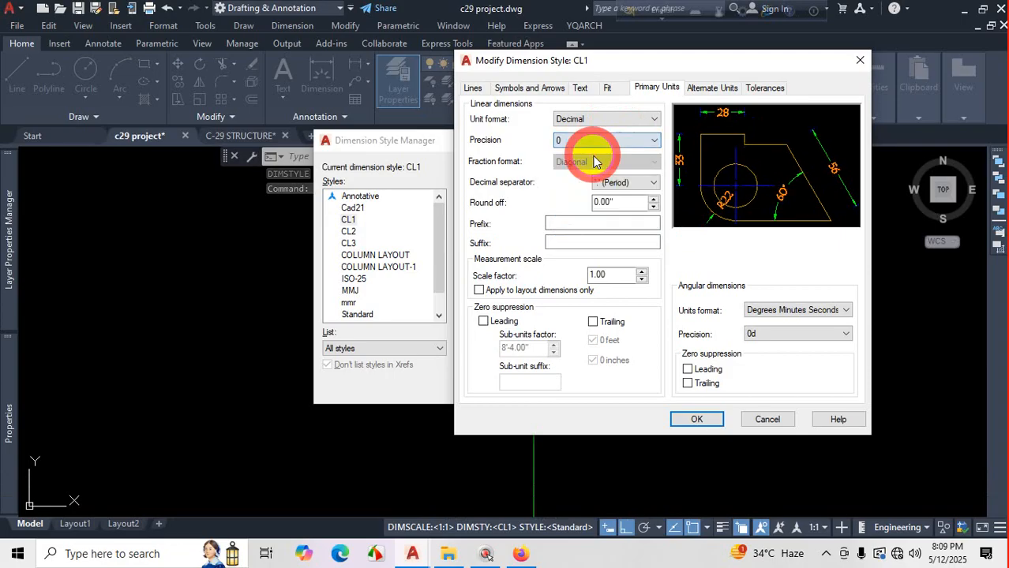
left_click(696, 418)
left_click(596, 388)
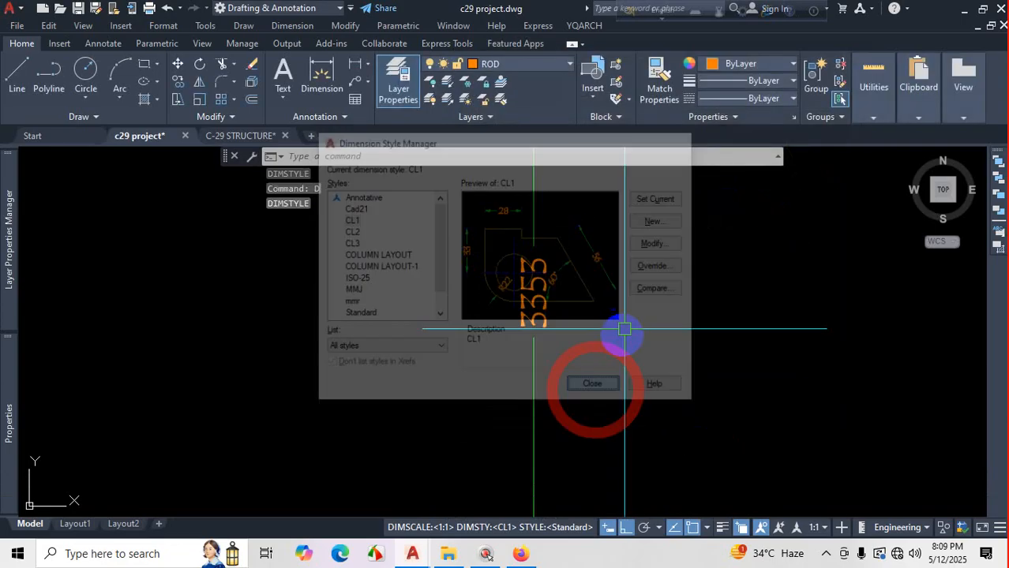
Create a new dimension style named Copy of CL1, based on CL1, for all dimensions.
scroll(655, 260, "down", 6)
scroll(658, 281, "down", 5)
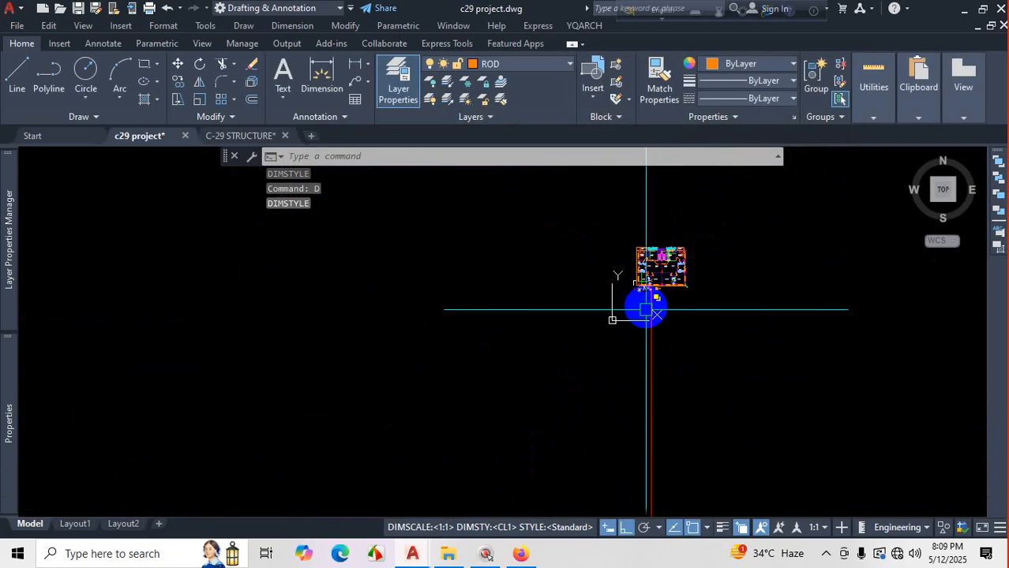
middle_click_drag(646, 301, 666, 221)
scroll(660, 254, "up", 8)
scroll(603, 333, "up", 18)
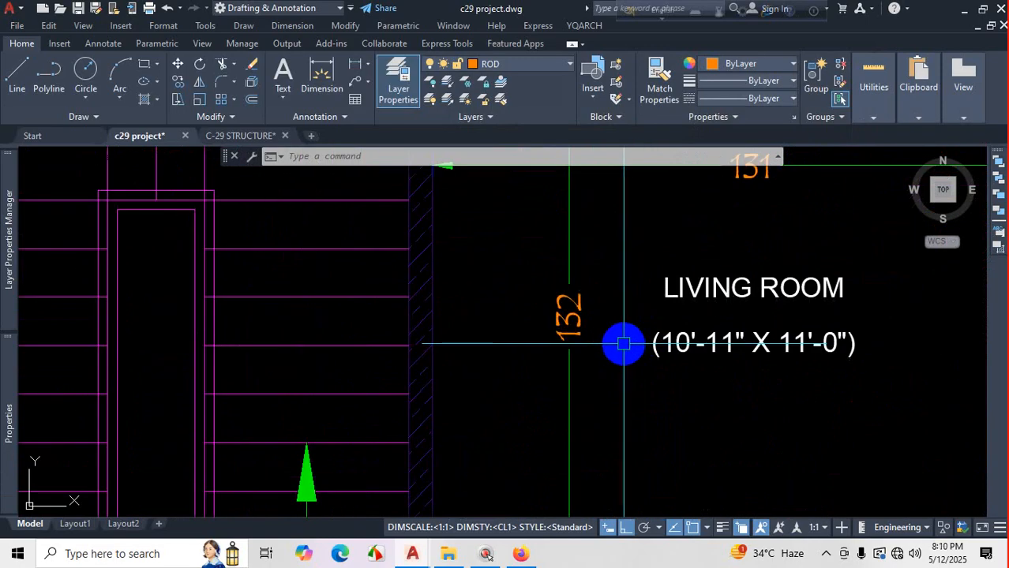
scroll(624, 344, "down", 2)
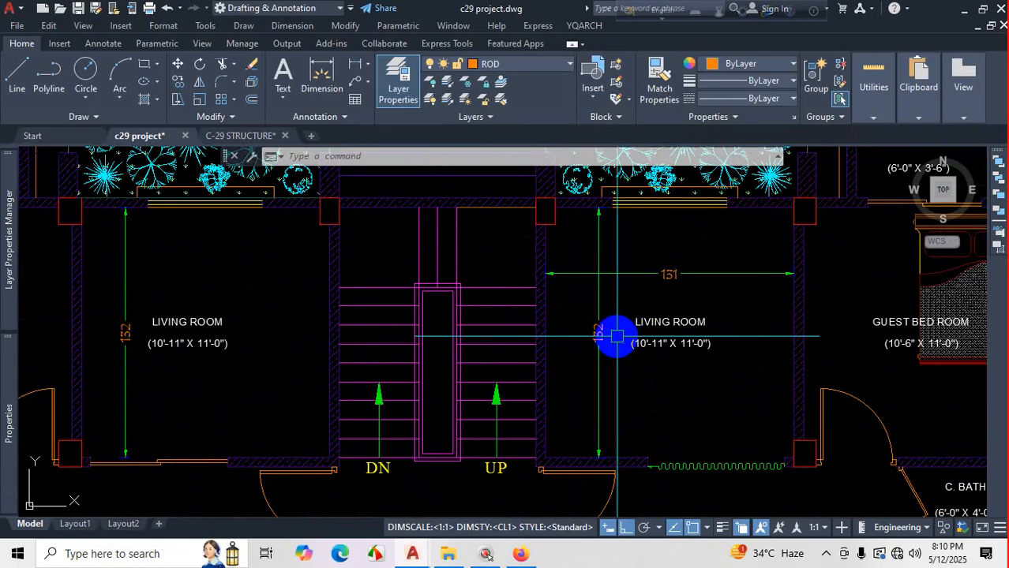
type("D")
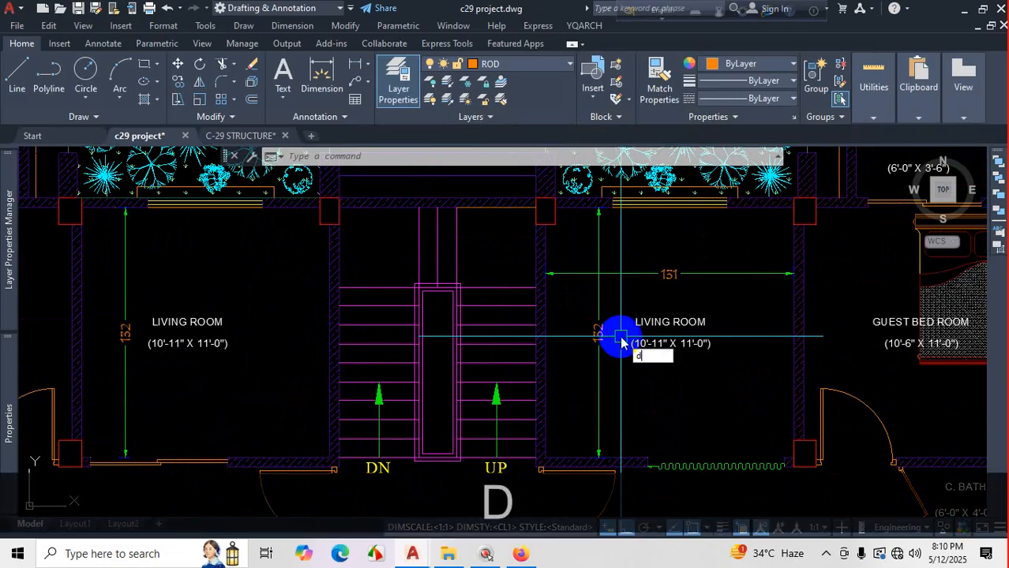
key("Return")
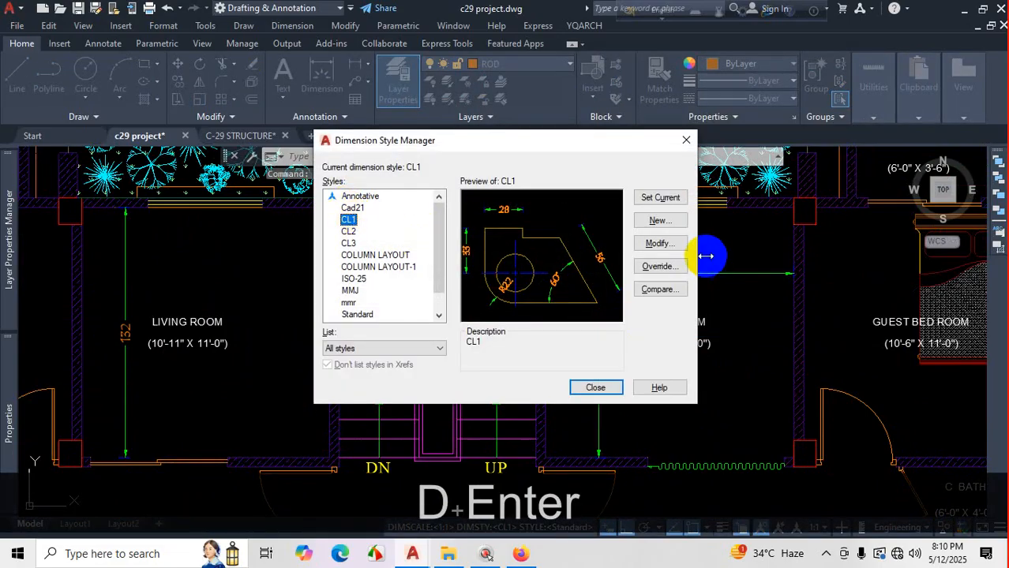
left_click(661, 244)
left_click(662, 224)
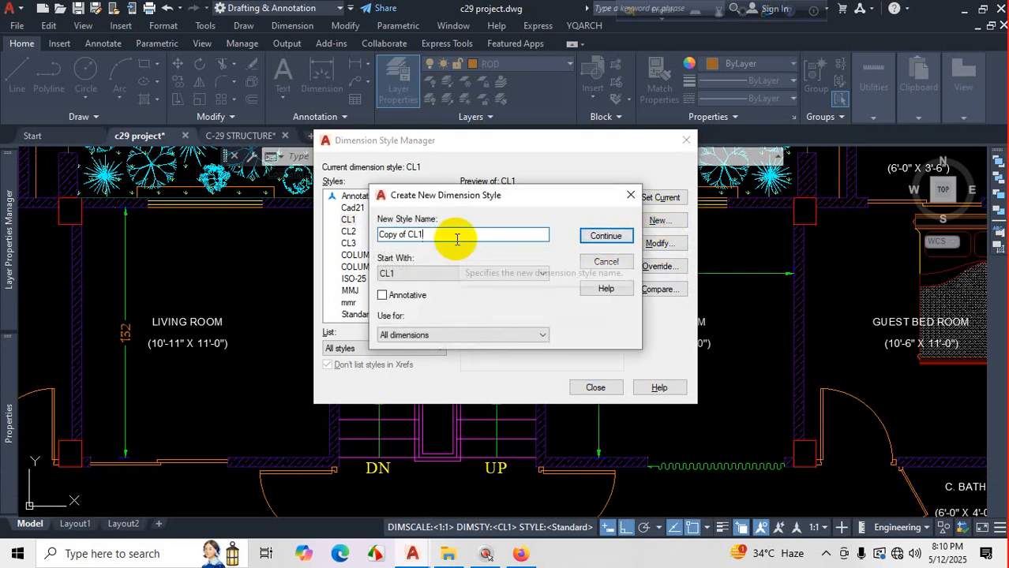
left_click(624, 236)
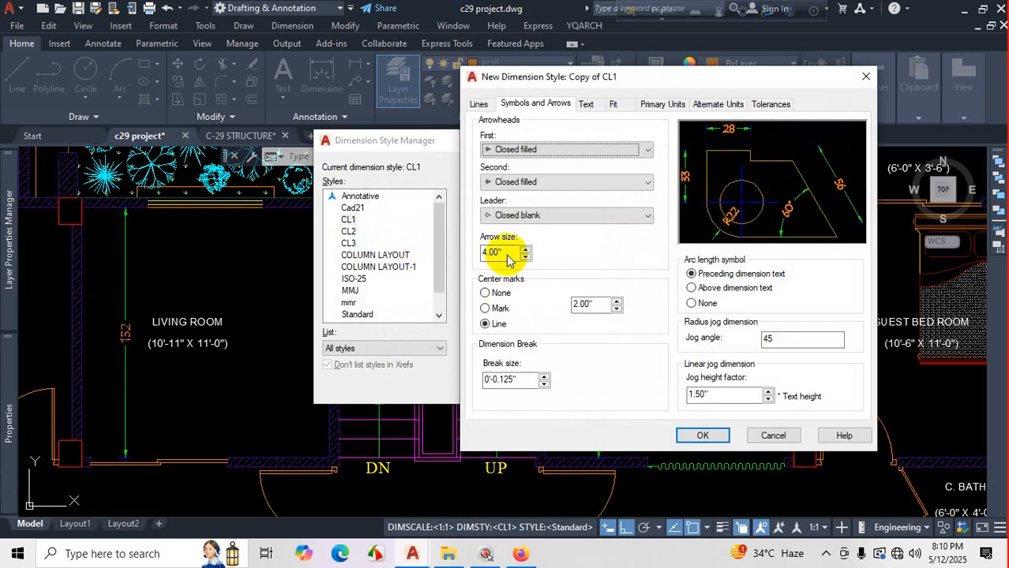
Give the Copy of CL1 style Architectural units with 0'-0 1/2" precision and make it the current style.
left_click(655, 104)
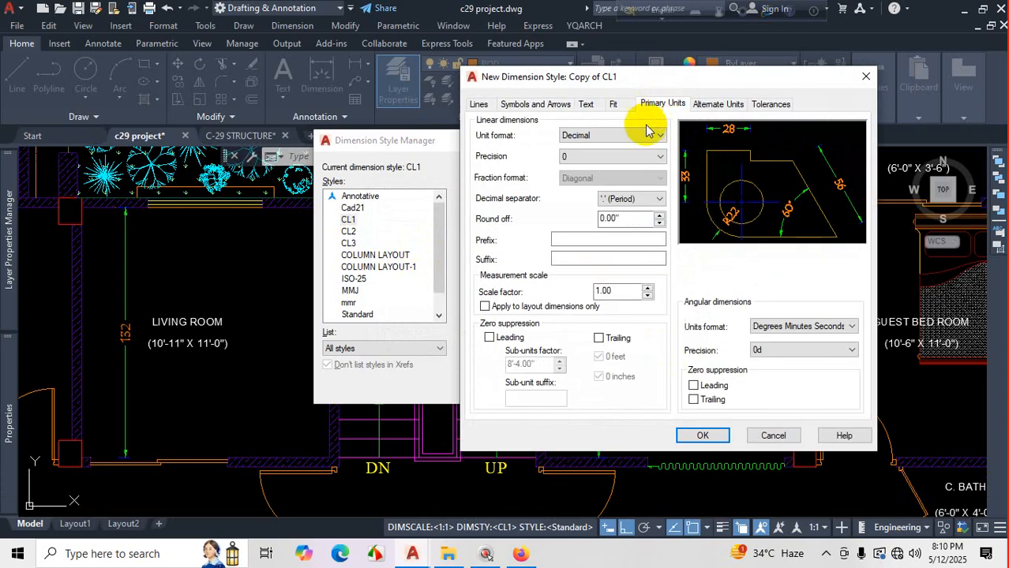
left_click(587, 177)
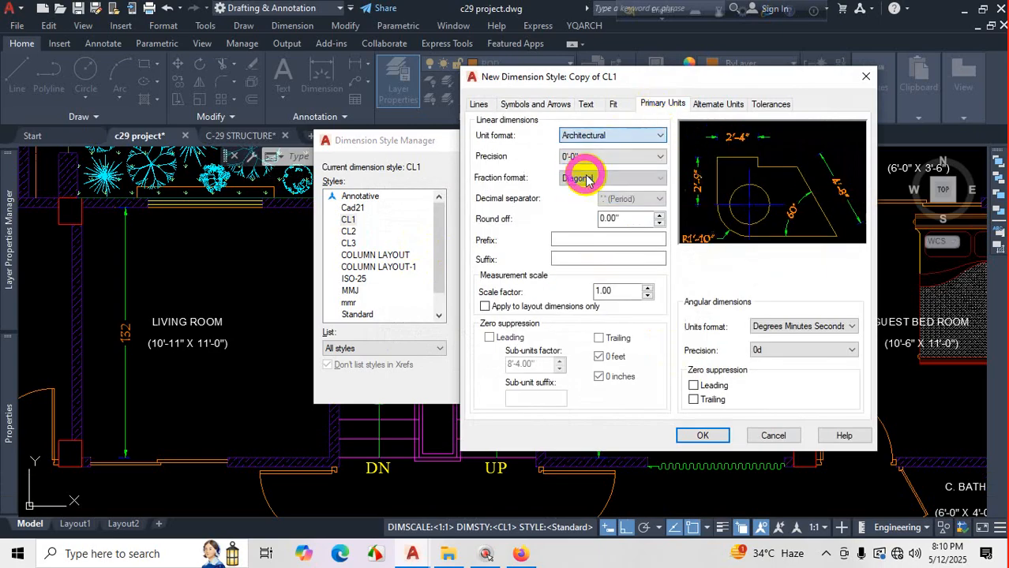
left_click(588, 157)
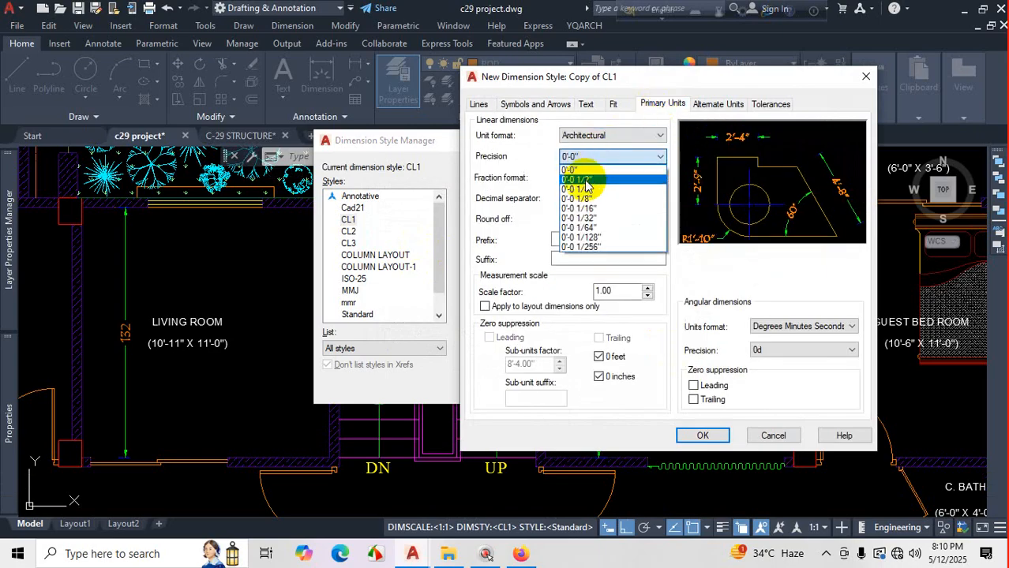
left_click(586, 180)
left_click(701, 436)
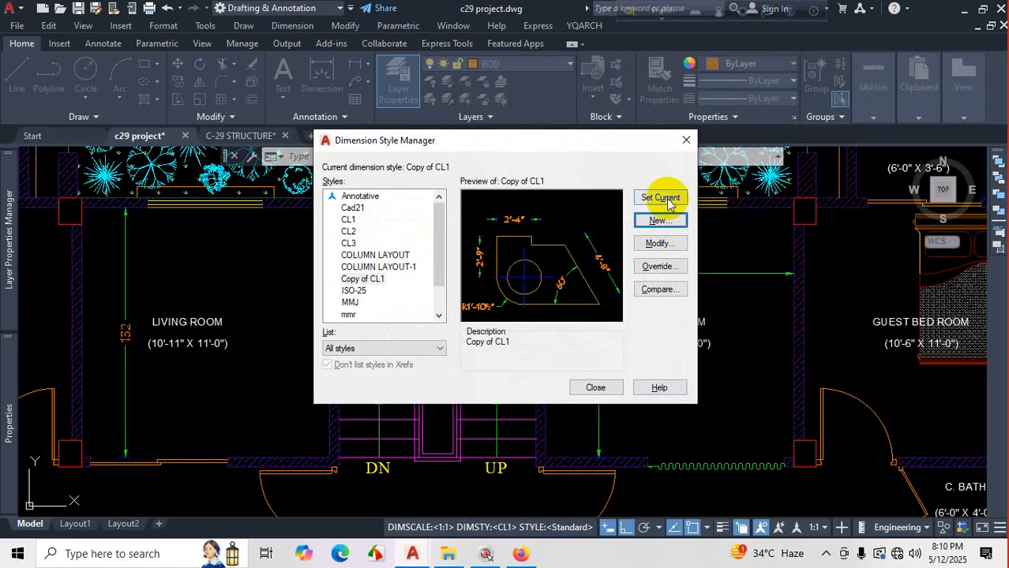
left_click(597, 388)
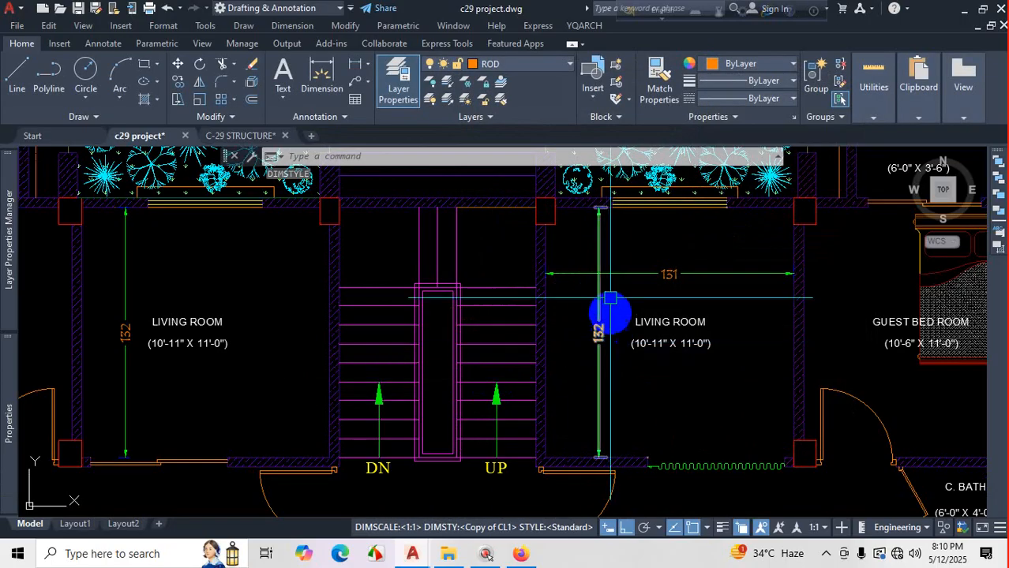
Assign the Copy of CL1 dimension style to both dimensions in the original plan's living room beside the UP stairs.
scroll(624, 268, "up", 2)
left_click(646, 242)
left_click(581, 291)
scroll(597, 289, "down", 4)
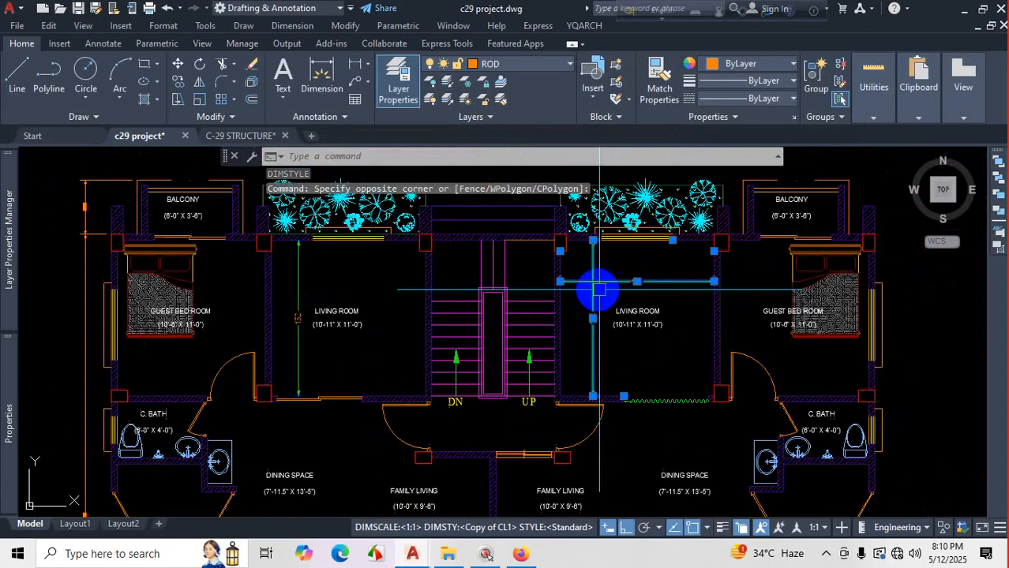
scroll(616, 262, "up", 2)
scroll(643, 260, "down", 3)
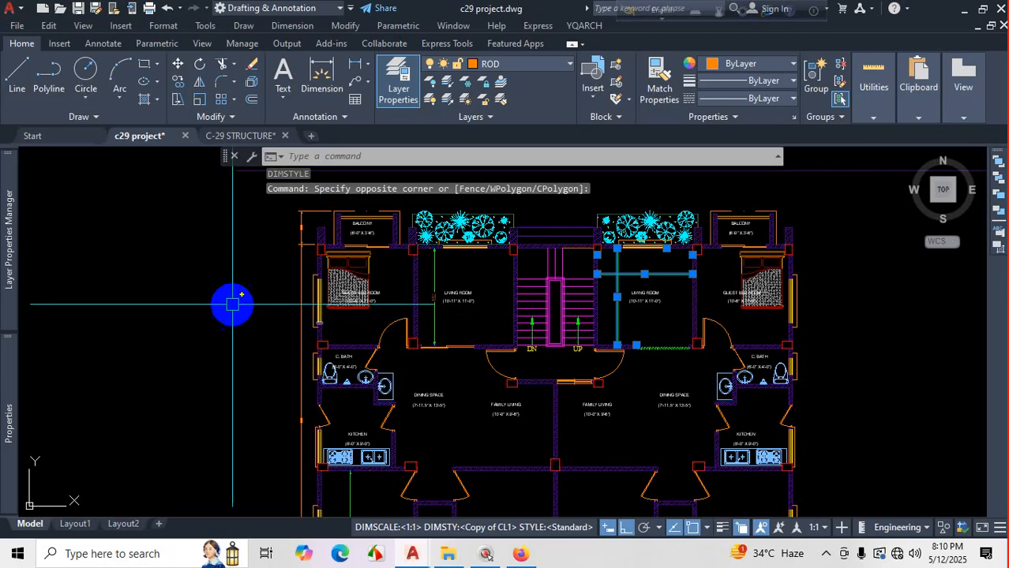
mouse_move(15, 420)
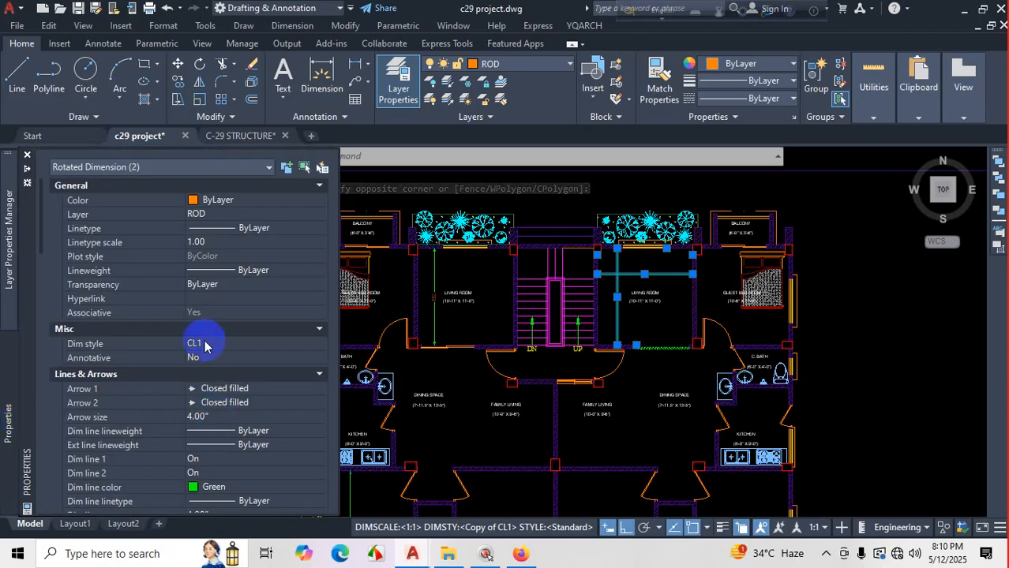
left_click(238, 348)
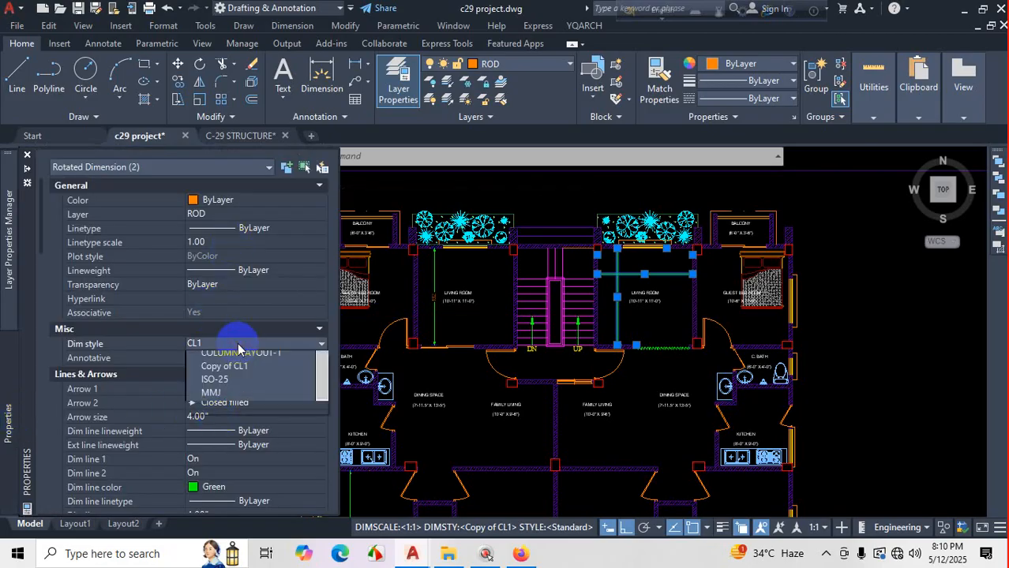
left_click(247, 425)
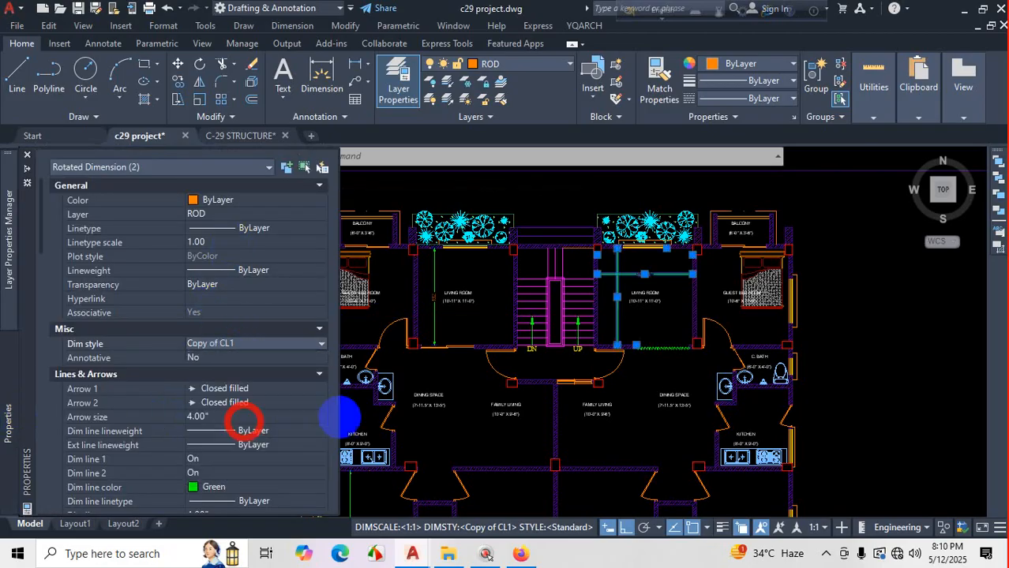
key("Escape")
scroll(613, 336, "up", 7)
scroll(614, 336, "up", 4)
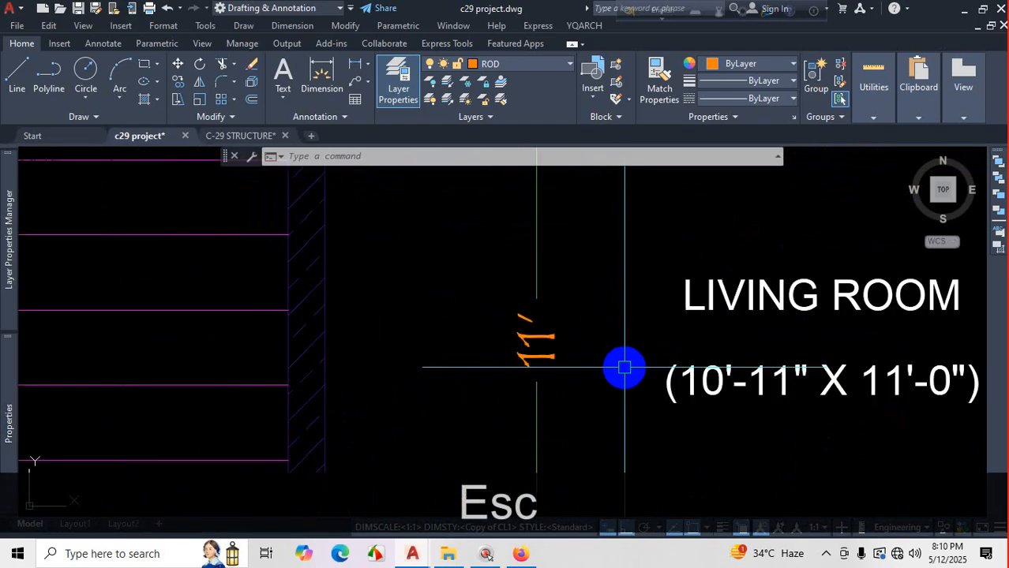
scroll(610, 359, "down", 8)
scroll(571, 354, "down", 5)
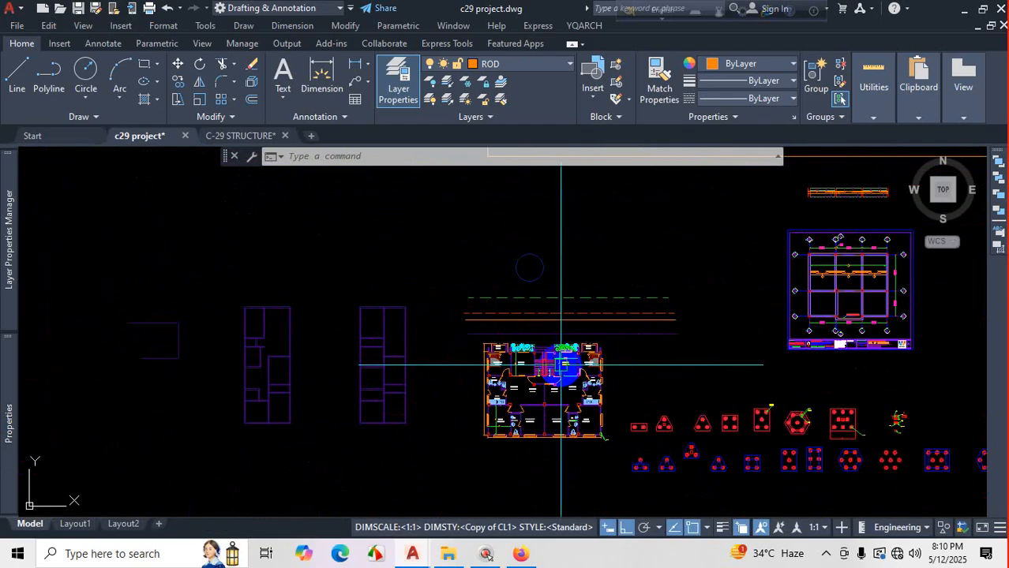
scroll(581, 342, "up", 5)
scroll(589, 315, "down", 3)
scroll(577, 291, "up", 2)
scroll(567, 280, "up", 5)
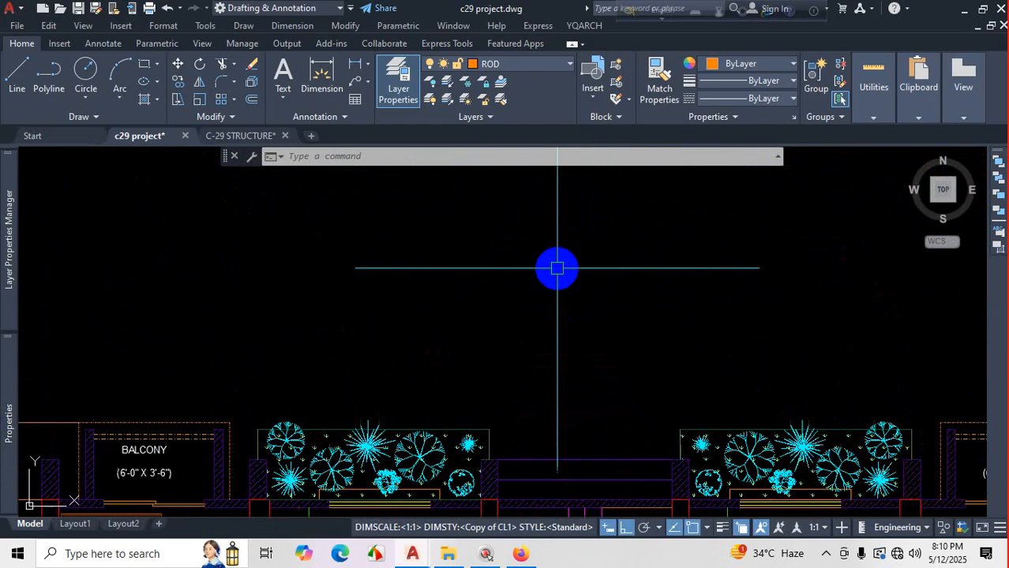
key("ctrl+1")
left_click_drag(456, 239, 461, 280)
left_click_drag(468, 227, 474, 250)
left_click(454, 204)
left_click_drag(428, 157, 416, 200)
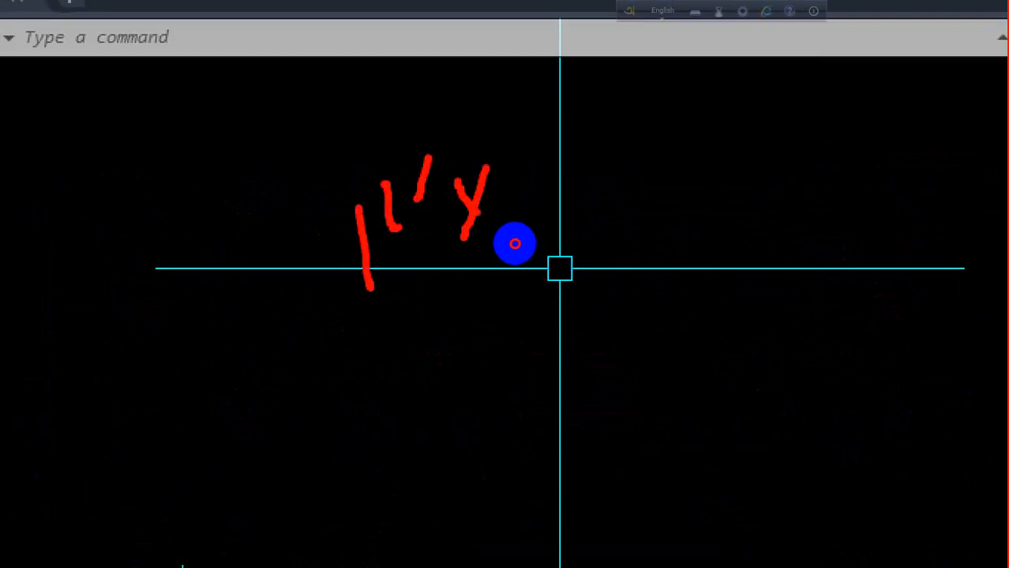
left_click_drag(477, 213, 481, 211)
left_click_drag(491, 170, 508, 222)
left_click_drag(529, 167, 612, 205)
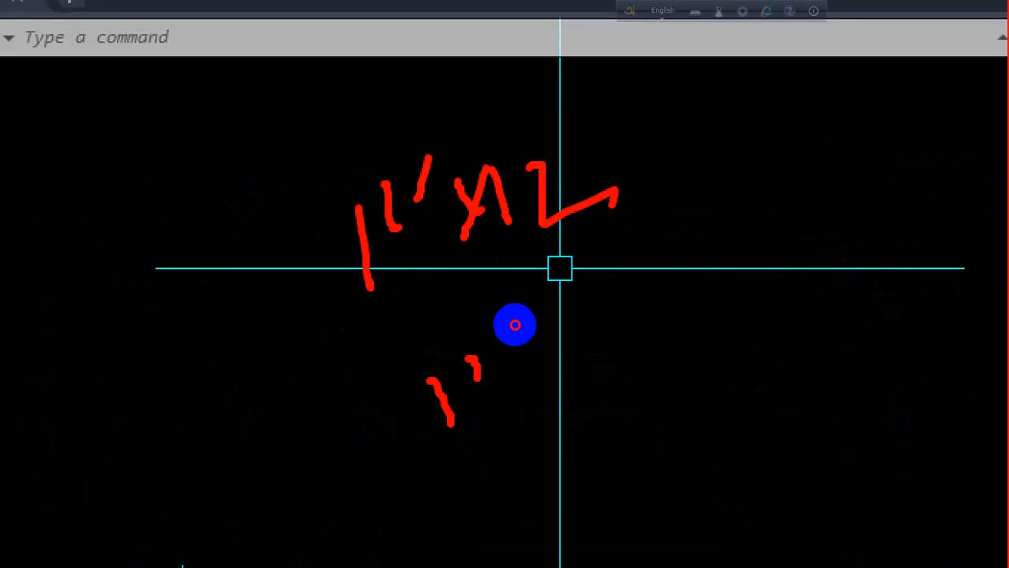
left_click_drag(512, 355, 659, 401)
left_click_drag(500, 476, 655, 432)
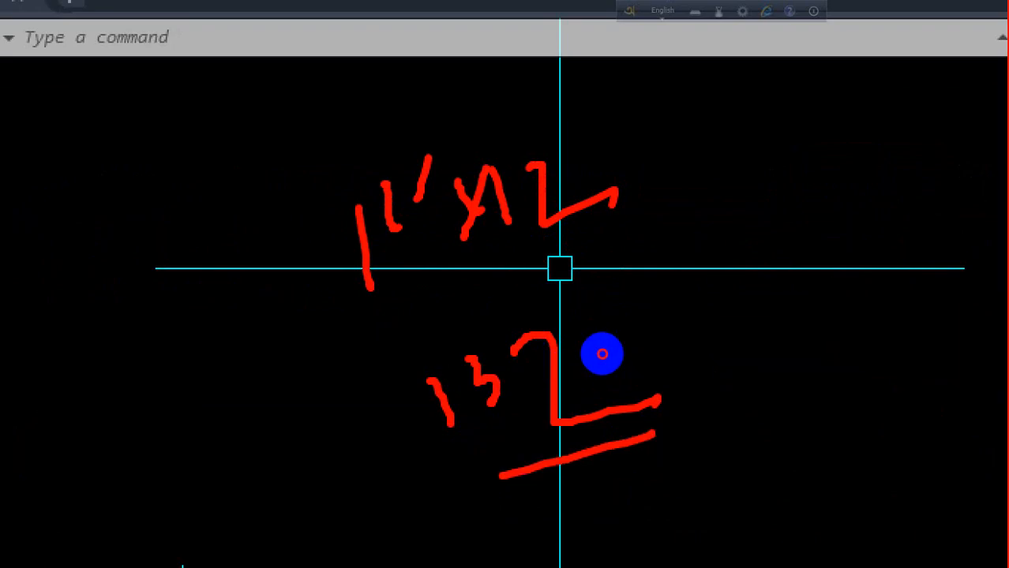
left_click_drag(618, 300, 684, 359)
mouse_move(684, 288)
left_mouse_down()
mouse_move(730, 353)
mouse_move(783, 260)
left_mouse_up()
left_click_drag(777, 246, 782, 252)
left_click_drag(762, 231, 782, 225)
left_click_drag(847, 164, 920, 188)
mouse_move(916, 168)
left_mouse_down()
mouse_move(929, 291)
mouse_move(708, 518)
left_mouse_up()
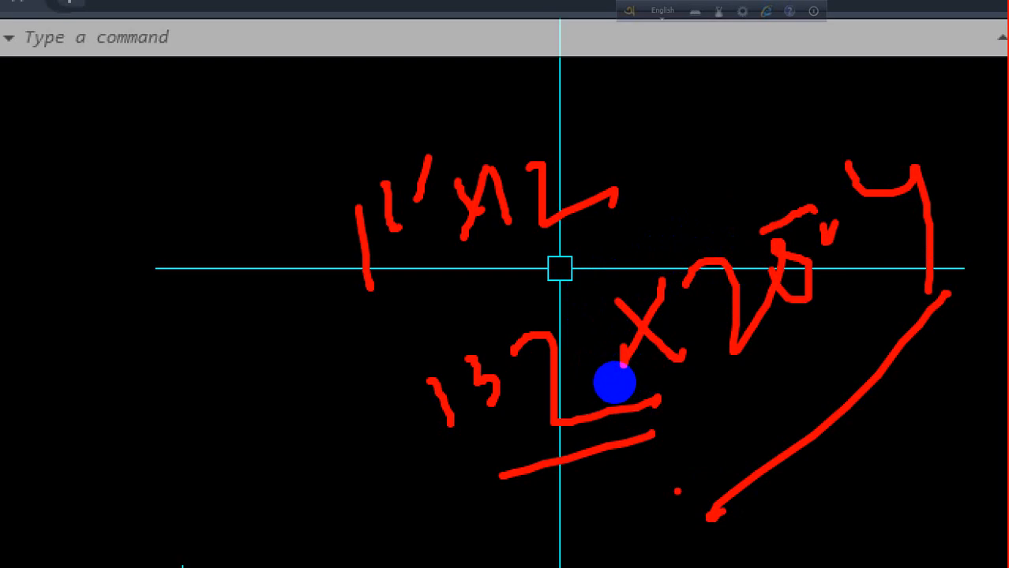
key("Escape")
Examine the living room dimensions in the scaled floor plan copy, comparing their text and arrow size with the room labels.
scroll(513, 402, "down", 5)
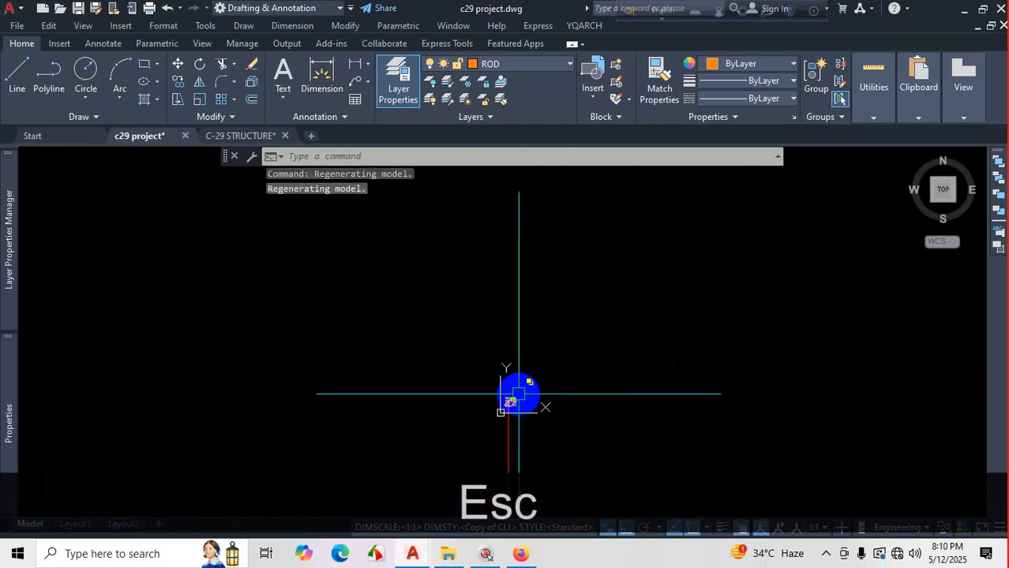
scroll(519, 393, "up", 5)
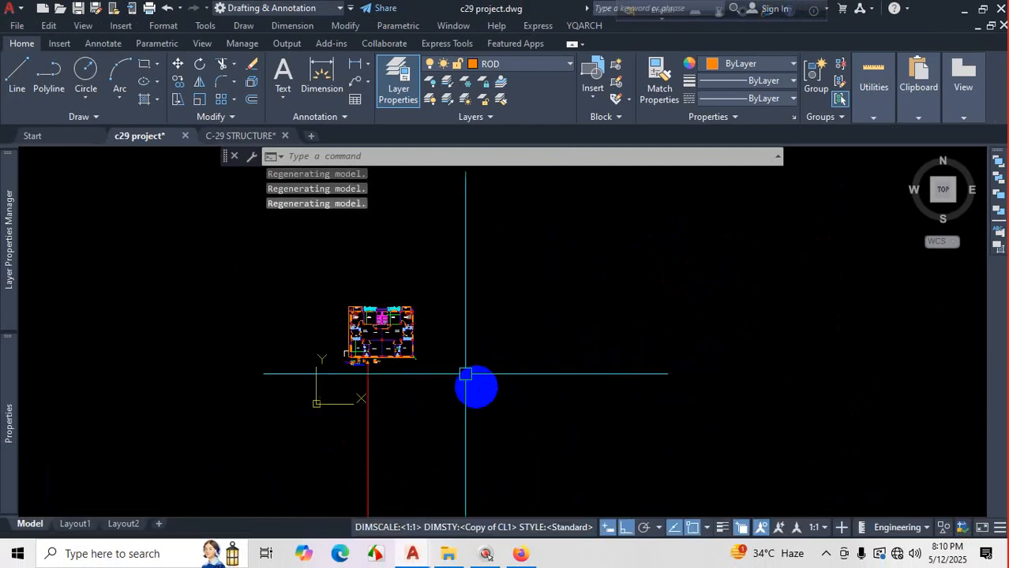
scroll(466, 374, "up", 10)
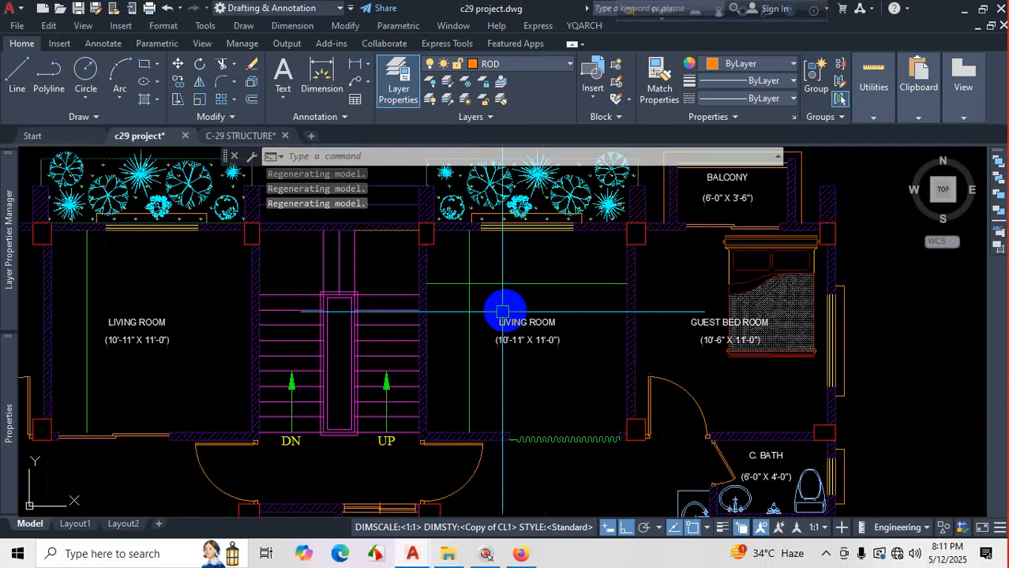
scroll(502, 311, "up", 10)
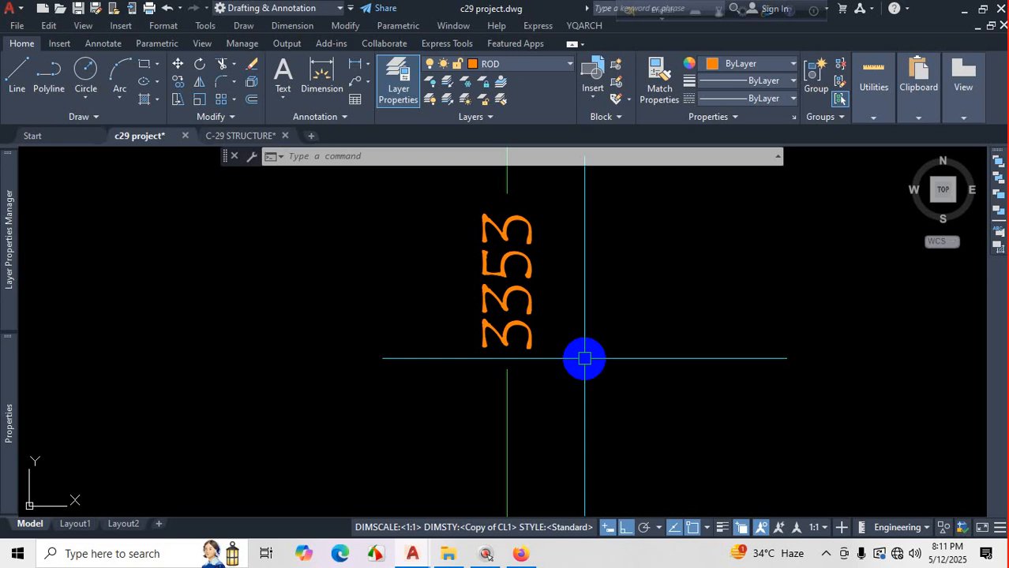
scroll(584, 359, "down", 10)
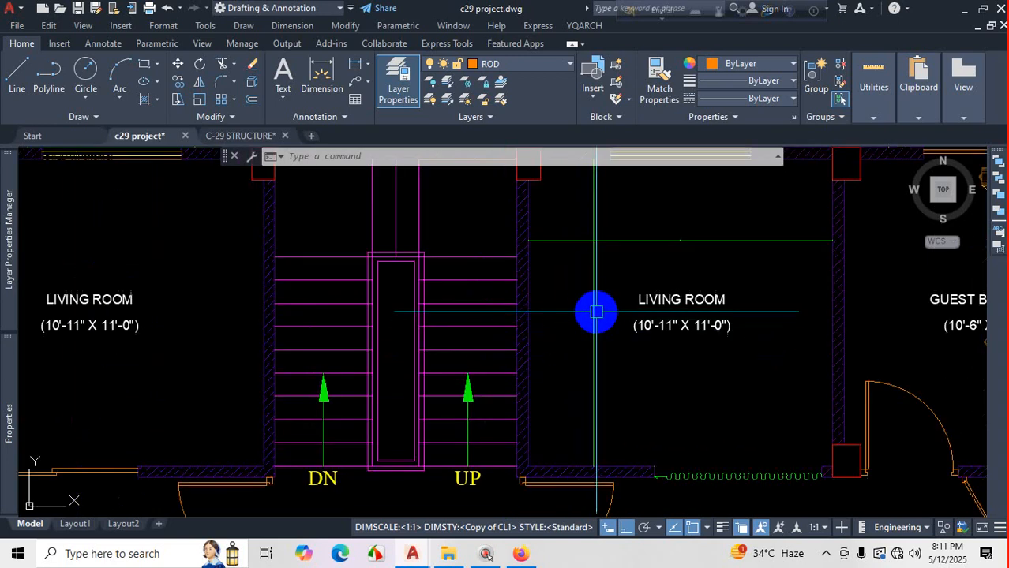
scroll(596, 312, "down", 8)
scroll(536, 322, "up", 6)
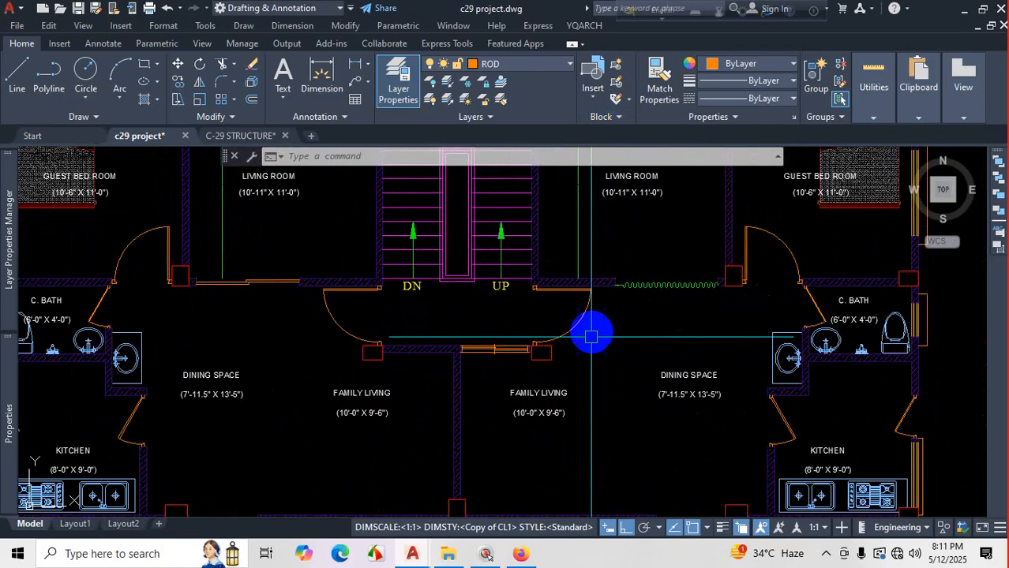
scroll(592, 337, "down", 3)
scroll(570, 342, "up", 6)
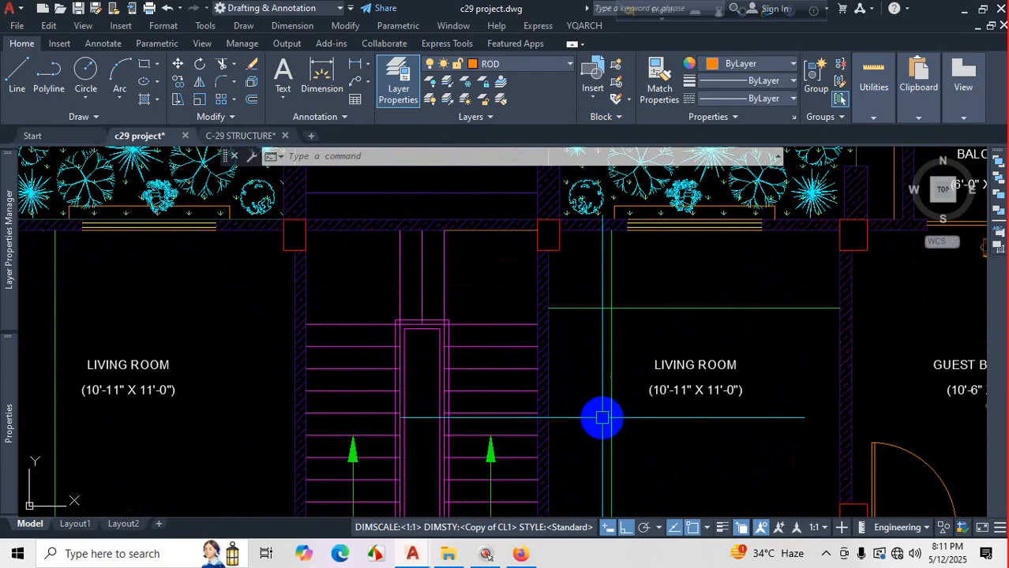
scroll(648, 407, "up", 2)
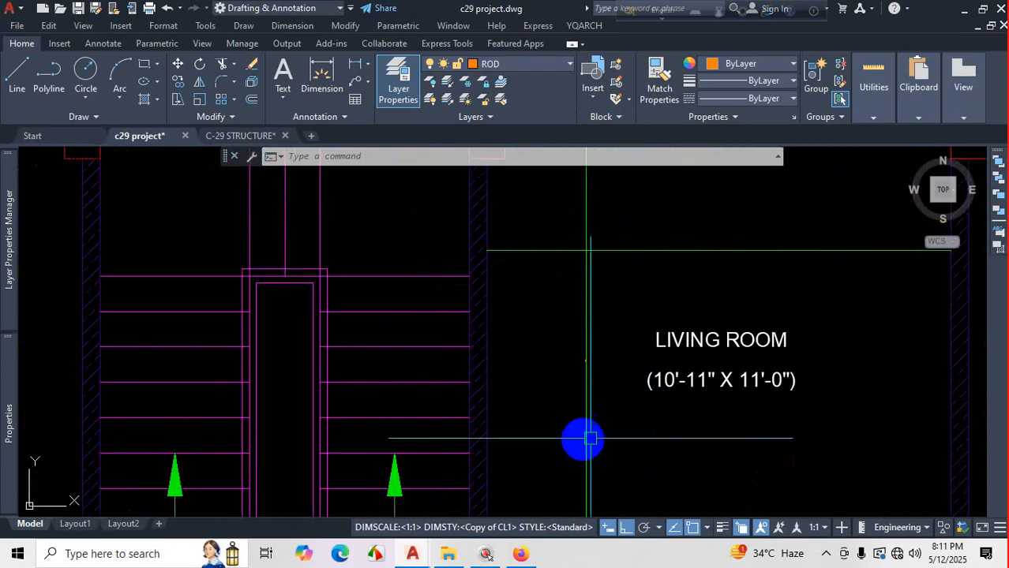
scroll(590, 438, "up", 2)
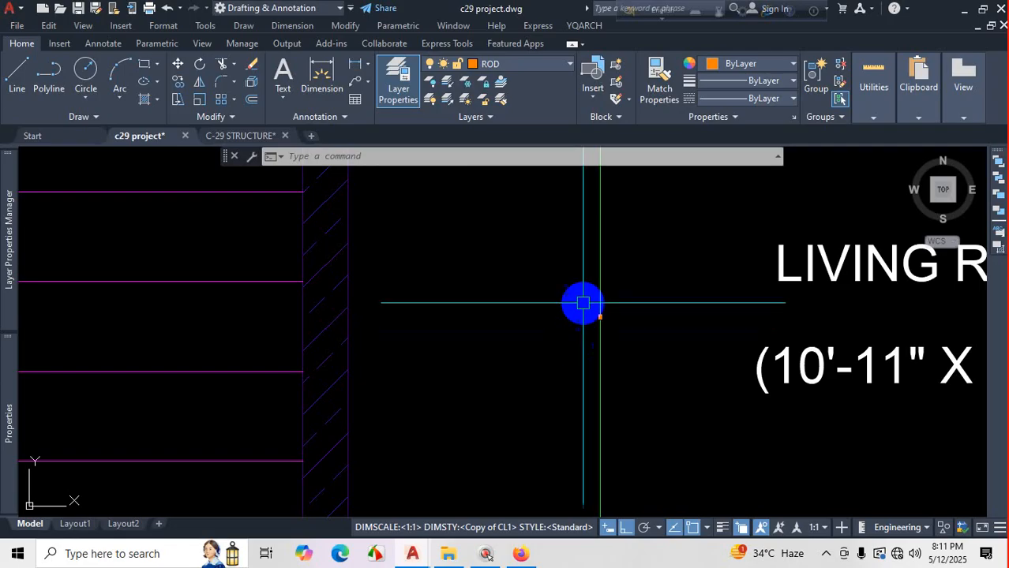
scroll(584, 308, "down", 8)
scroll(628, 309, "up", 5)
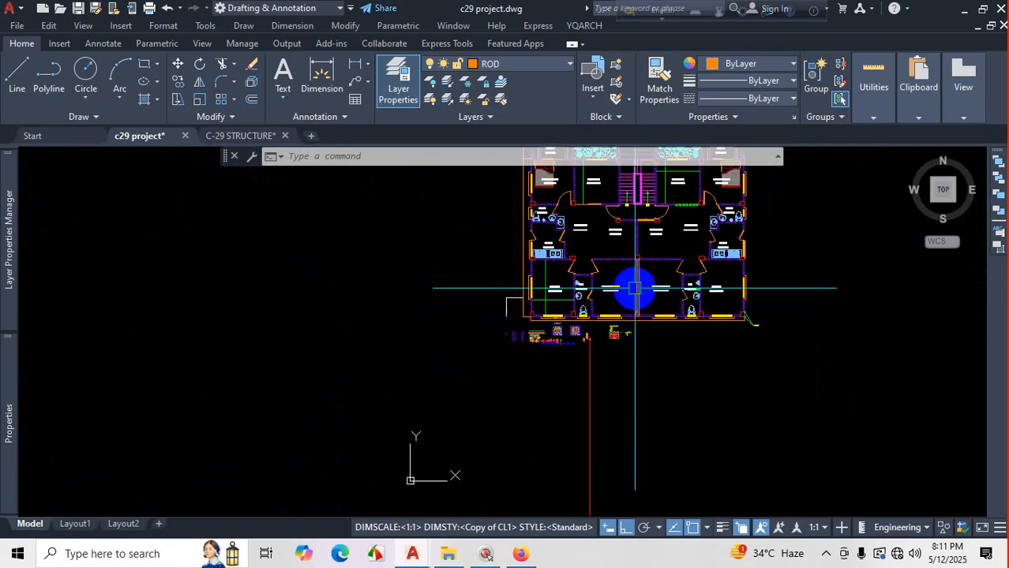
scroll(635, 296, "down", 4)
scroll(639, 283, "up", 8)
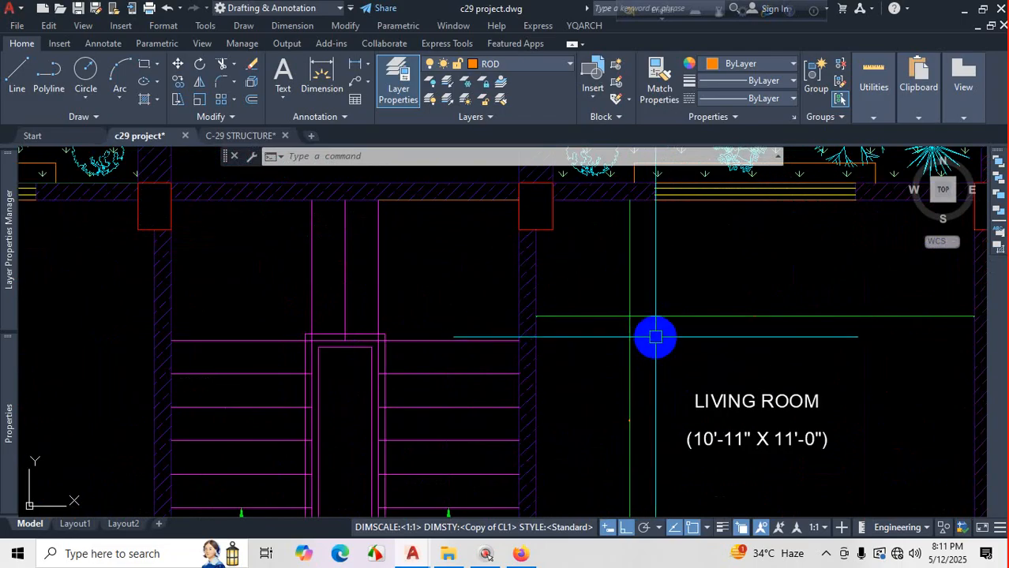
scroll(641, 325, "down", 3)
scroll(653, 333, "up", 3)
left_click(646, 295)
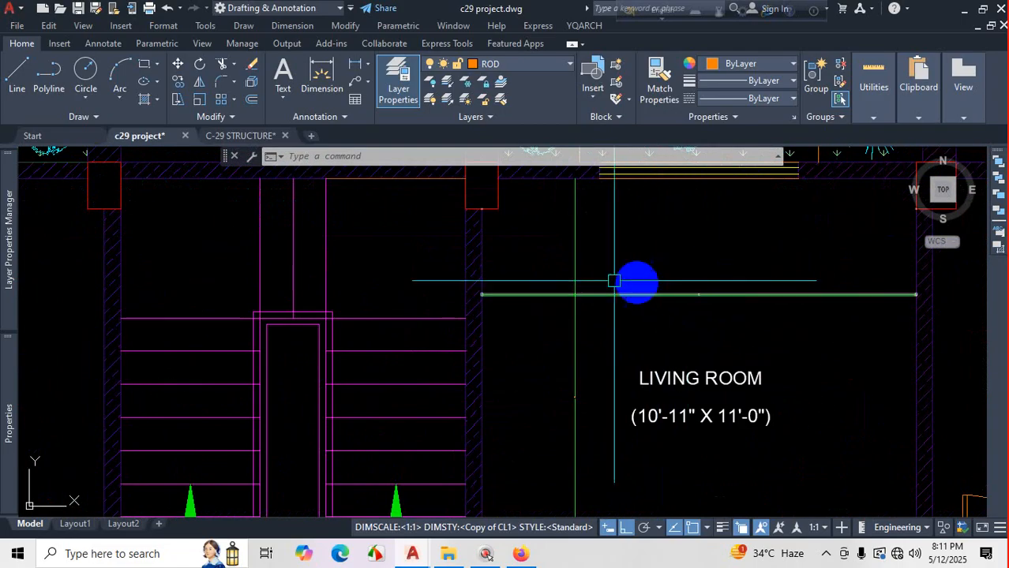
scroll(614, 281, "down", 5)
scroll(597, 327, "up", 2)
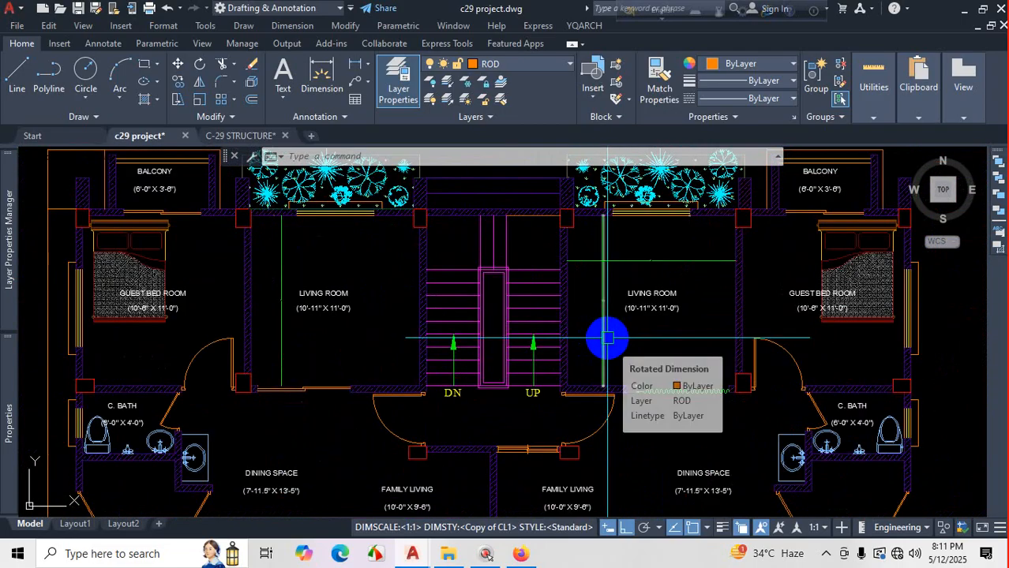
scroll(615, 313, "up", 2)
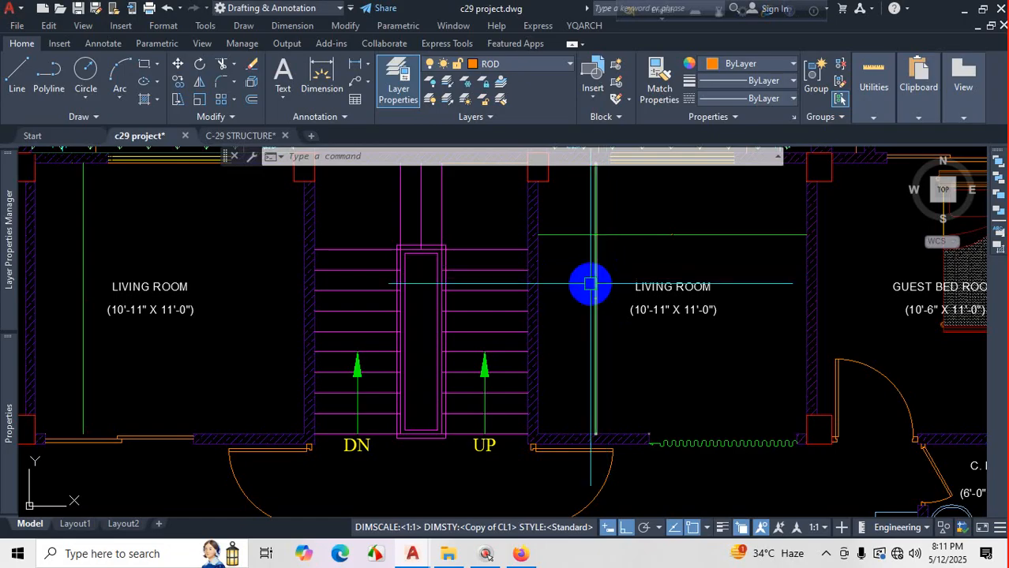
Check which dimension style the scaled copy's vertical living room dimension uses.
left_click(613, 257)
left_click(585, 276)
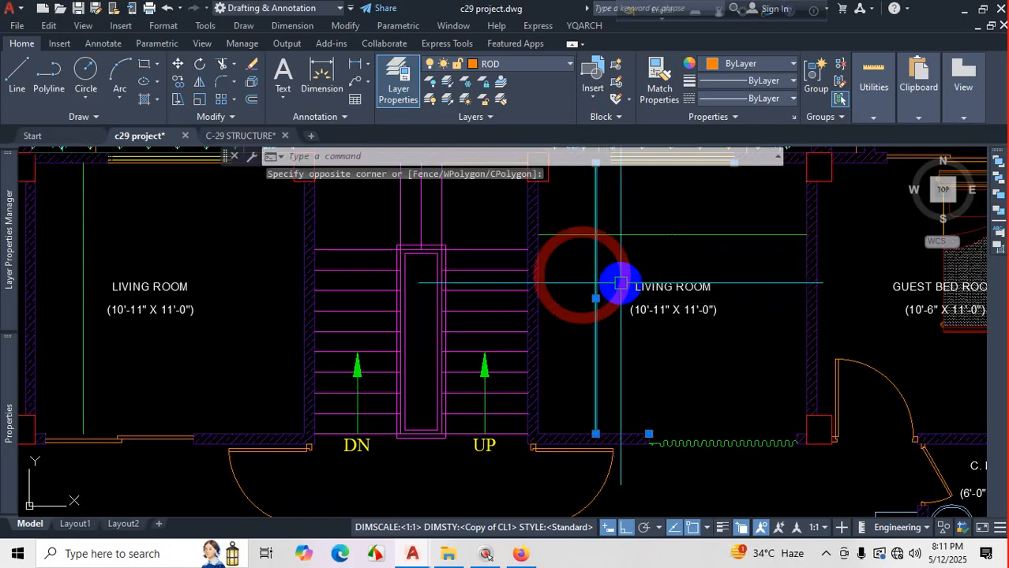
mouse_move(8, 415)
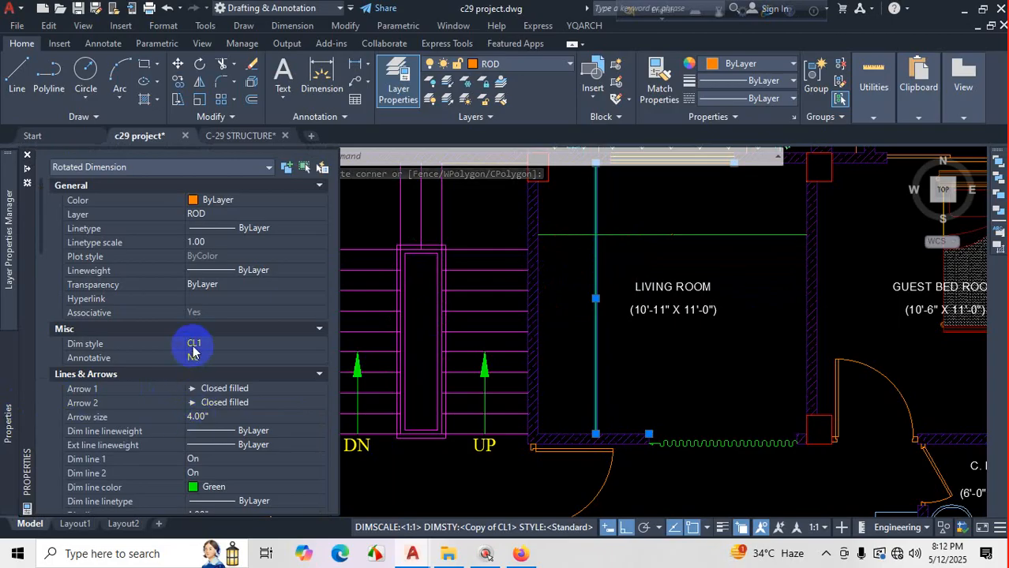
key("Escape")
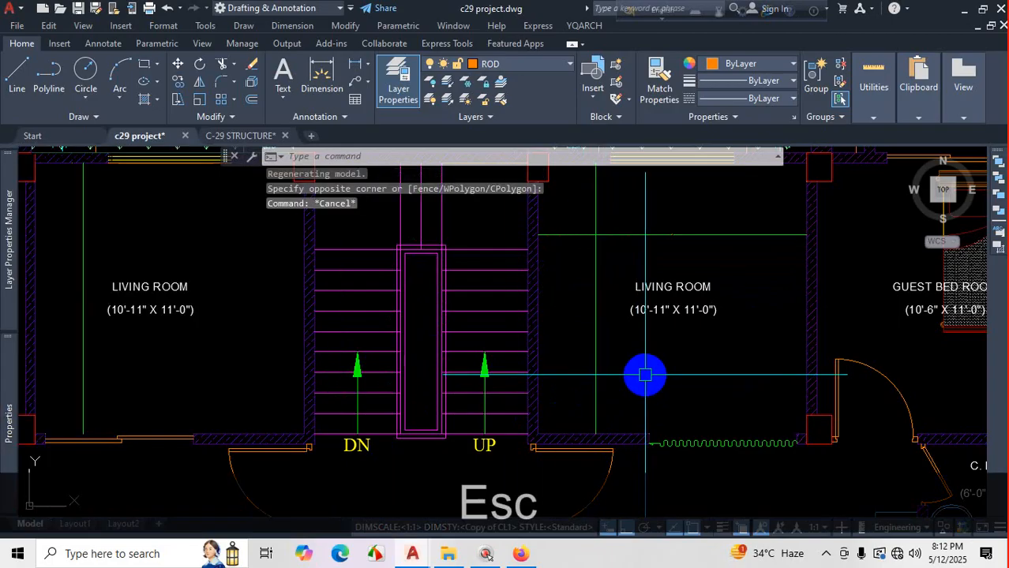
Open the CL1 dimension style for modification and review its line, arrow, text and fit settings.
type("d")
key("Return")
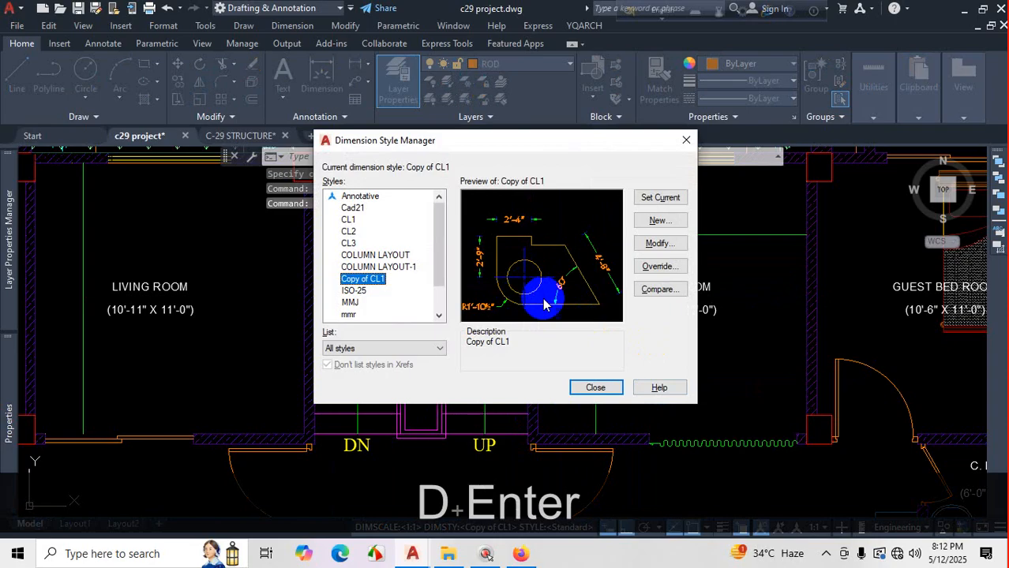
left_click(348, 219)
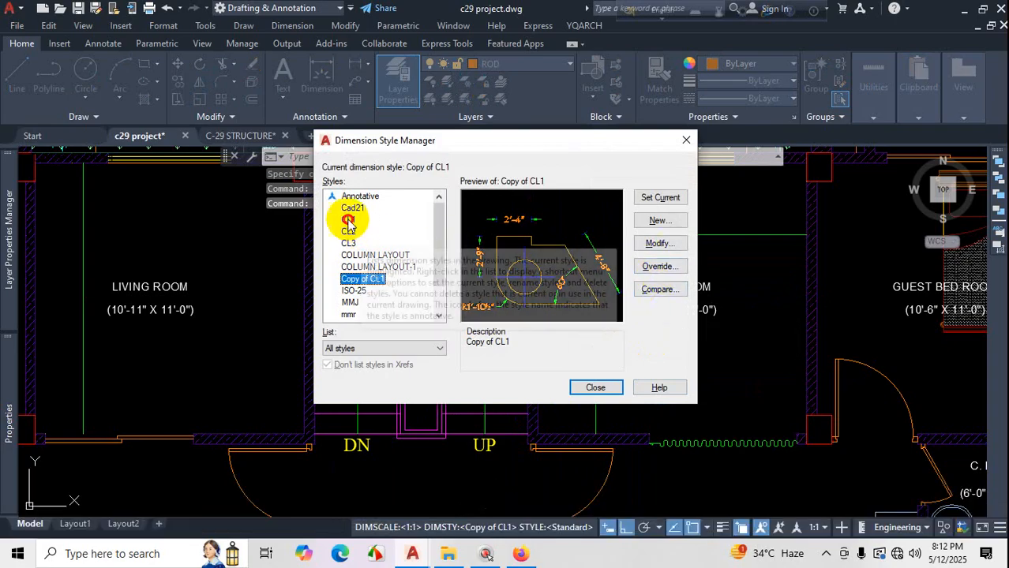
left_click(654, 244)
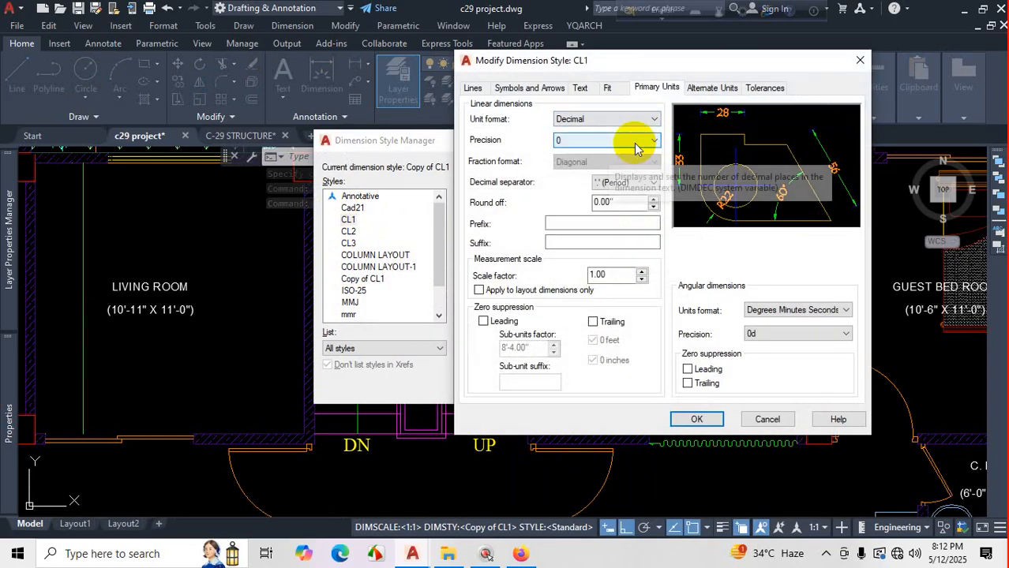
left_click(473, 88)
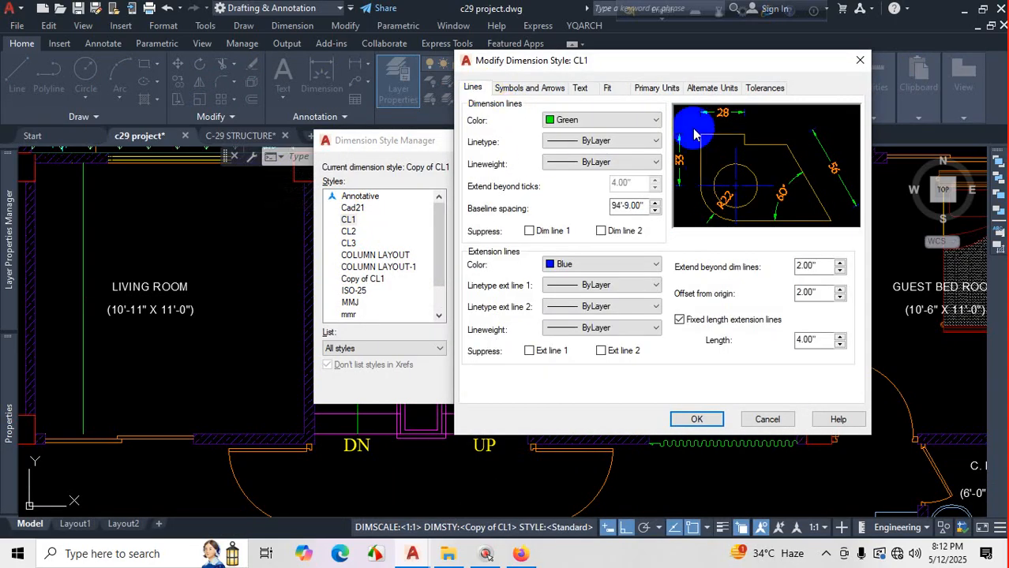
left_click(527, 88)
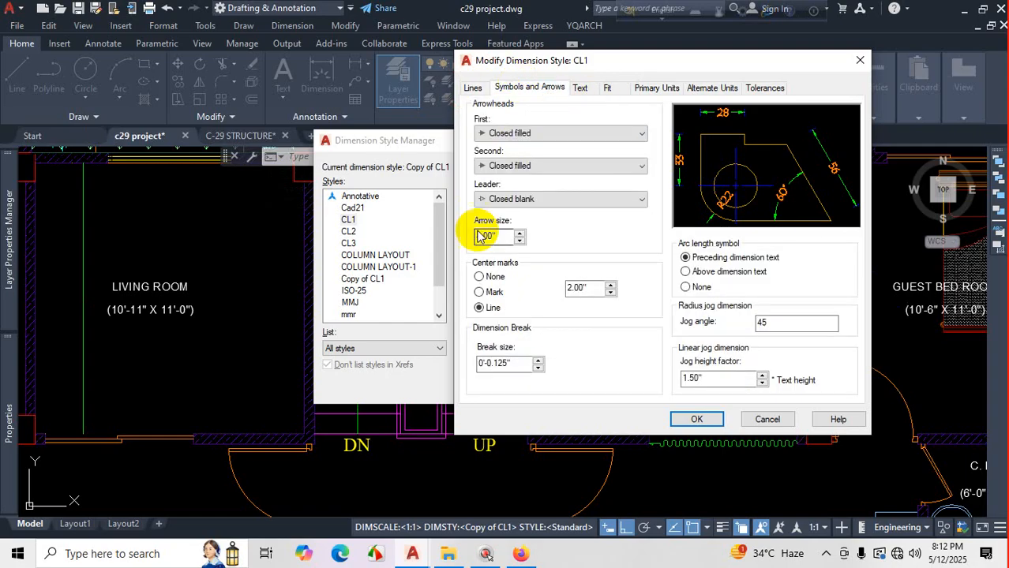
left_click(580, 88)
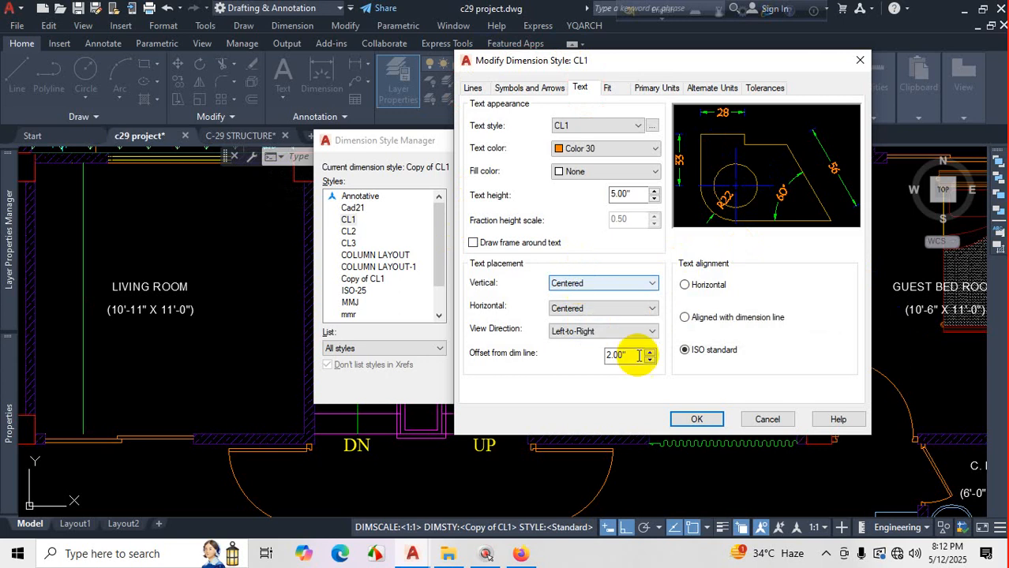
left_click(616, 89)
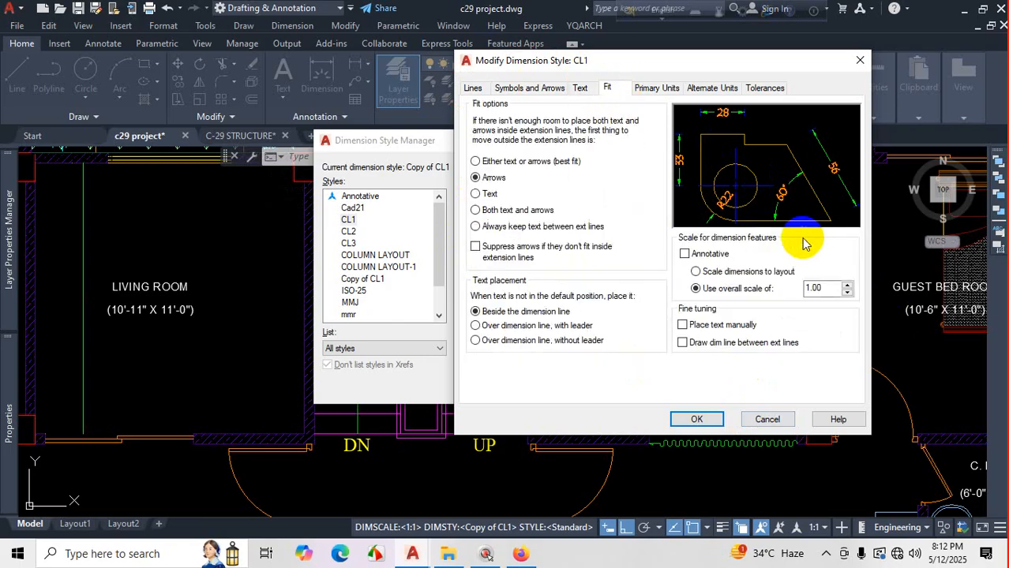
key("ctrl+1")
left_click(823, 256)
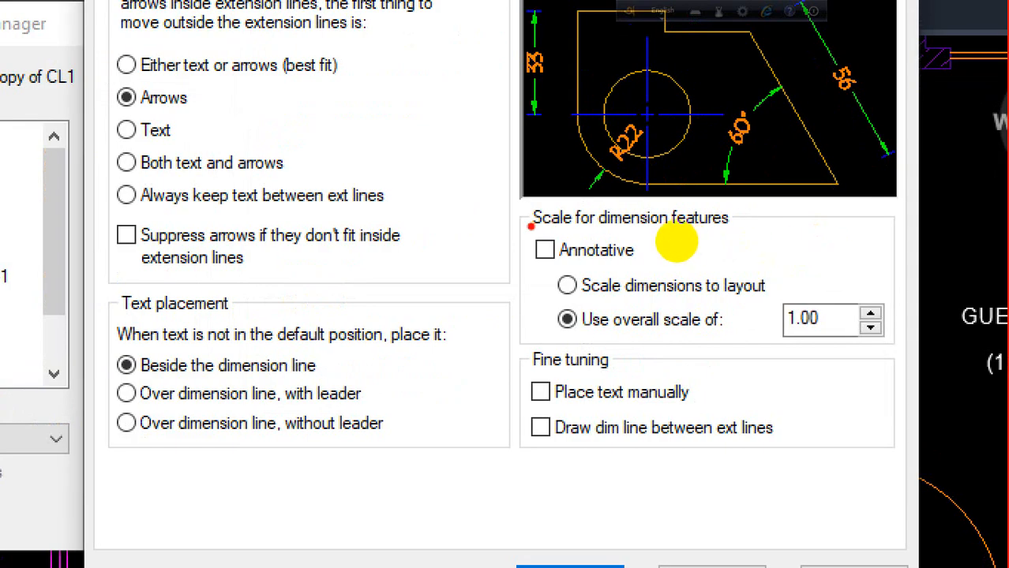
left_click_drag(529, 224, 721, 237)
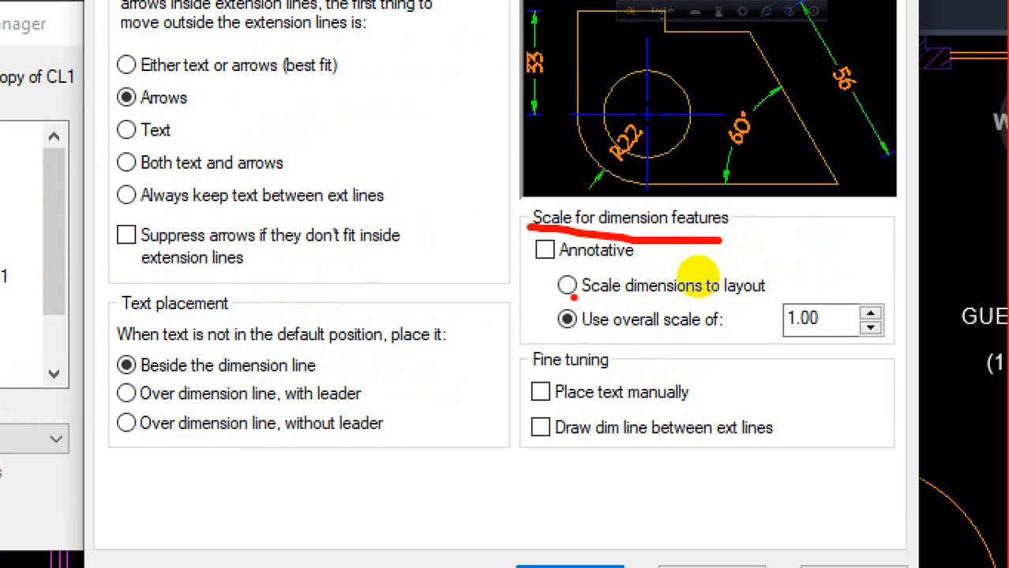
left_click_drag(679, 299, 754, 306)
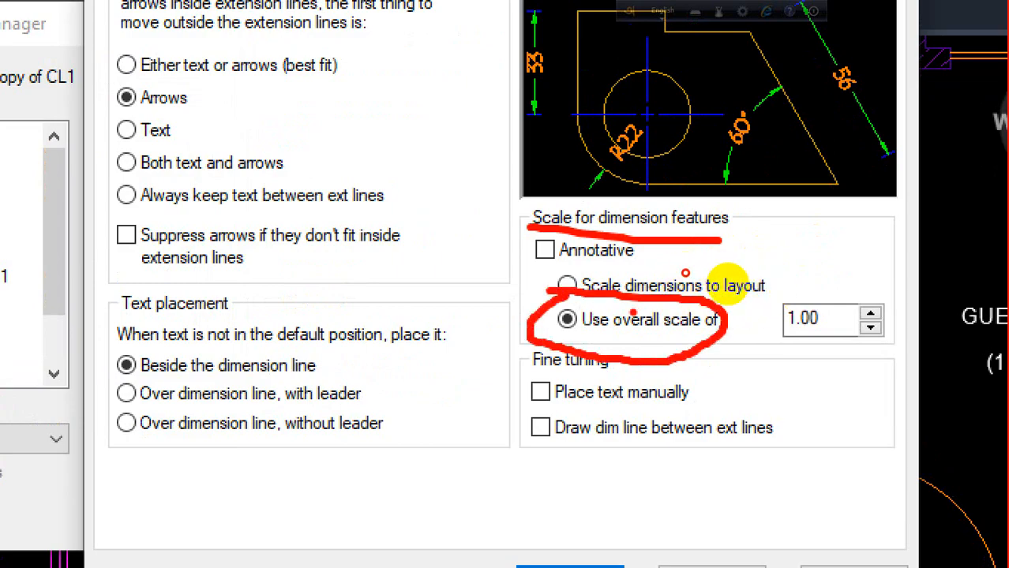
mouse_move(825, 277)
left_mouse_down()
mouse_move(791, 286)
mouse_move(896, 310)
left_mouse_up()
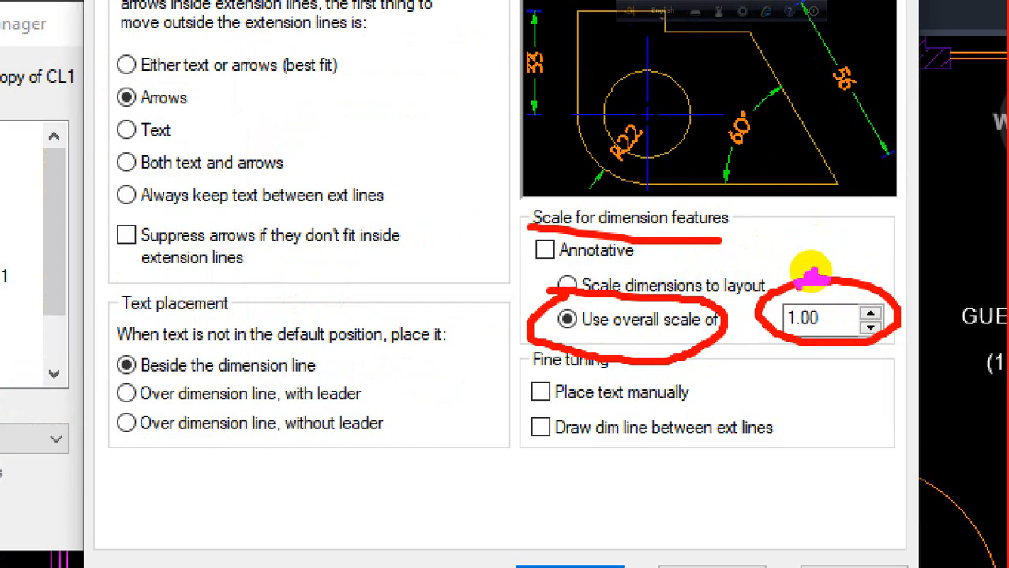
key("Escape")
Set the CL1 style's overall scale for dimension features to 25.4 and make CL1 the current style.
double_click(802, 318)
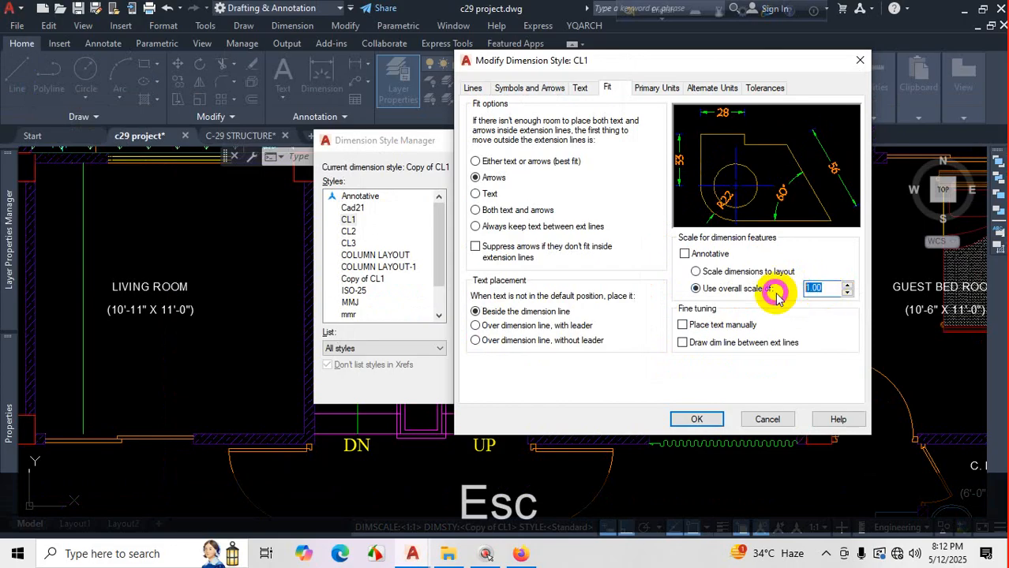
type("25.4")
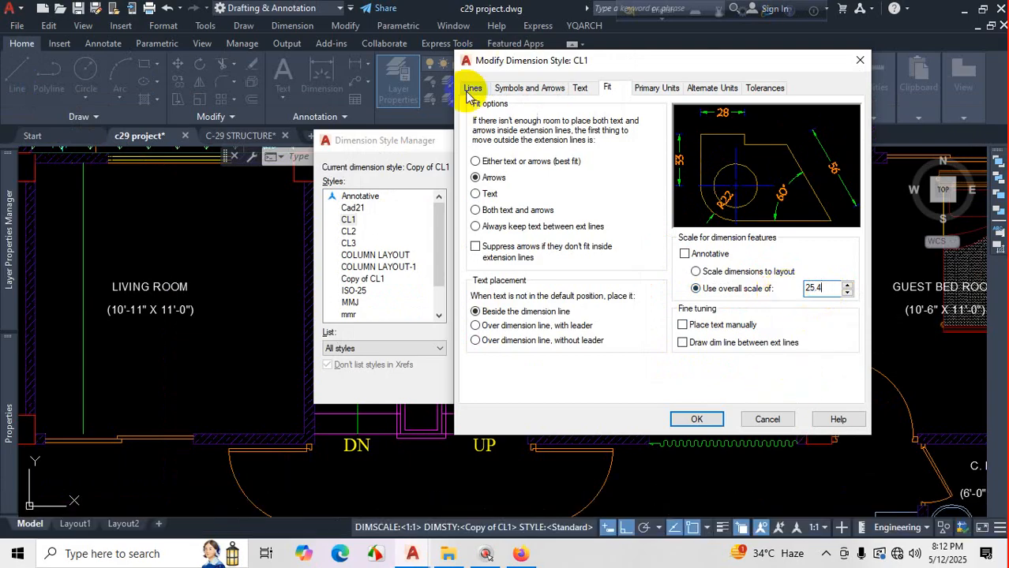
left_click(693, 421)
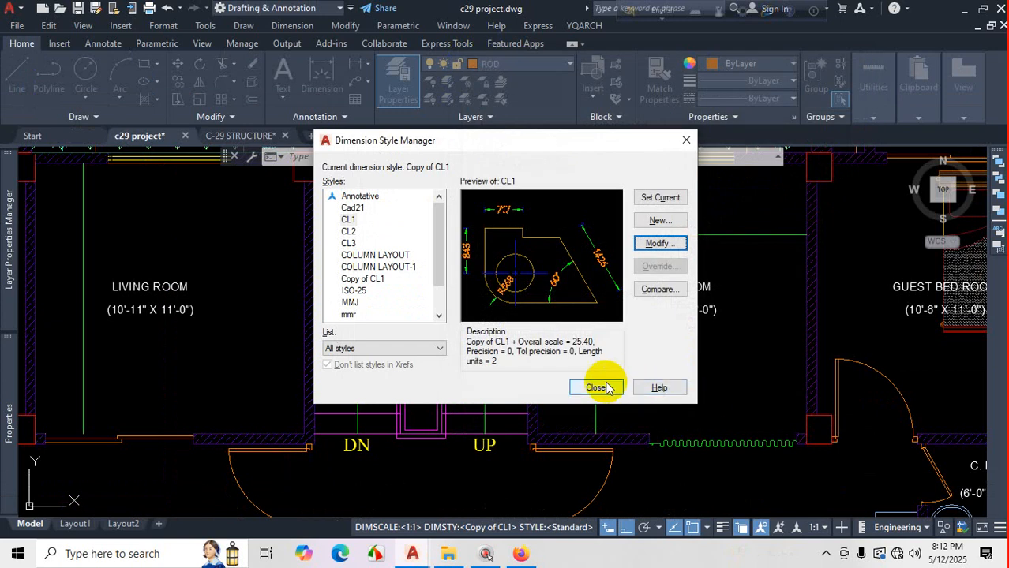
left_click(660, 198)
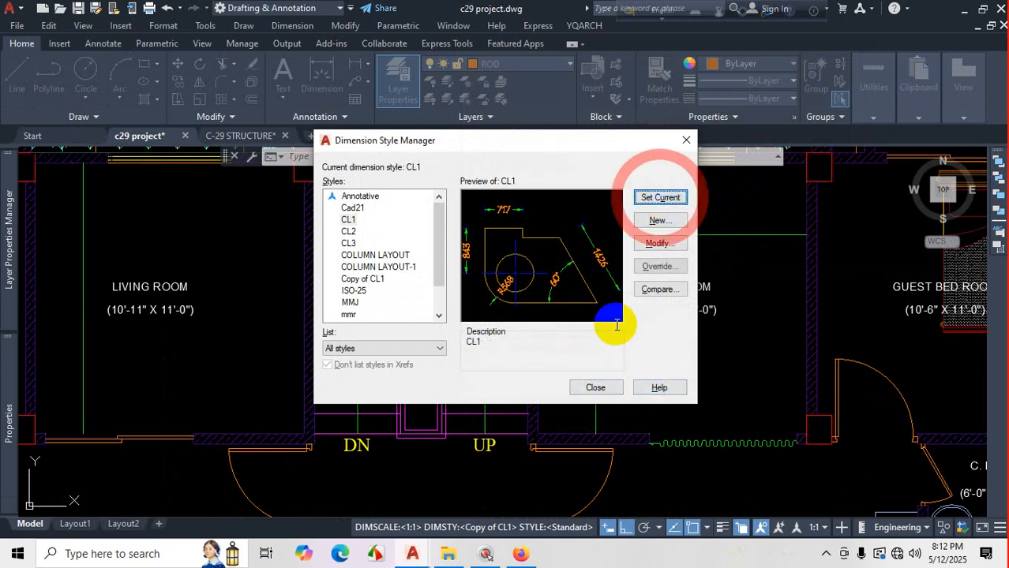
left_click(595, 388)
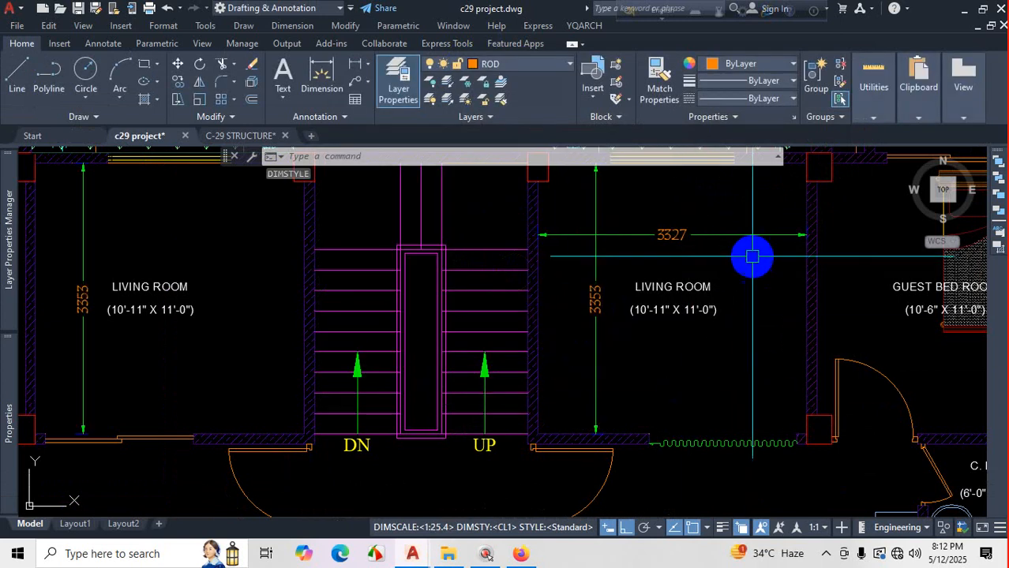
Examine the text and arrowheads of the living room dimensions beside the UP stairs in the scaled copy.
scroll(802, 236, "up", 2)
scroll(801, 237, "up", 2)
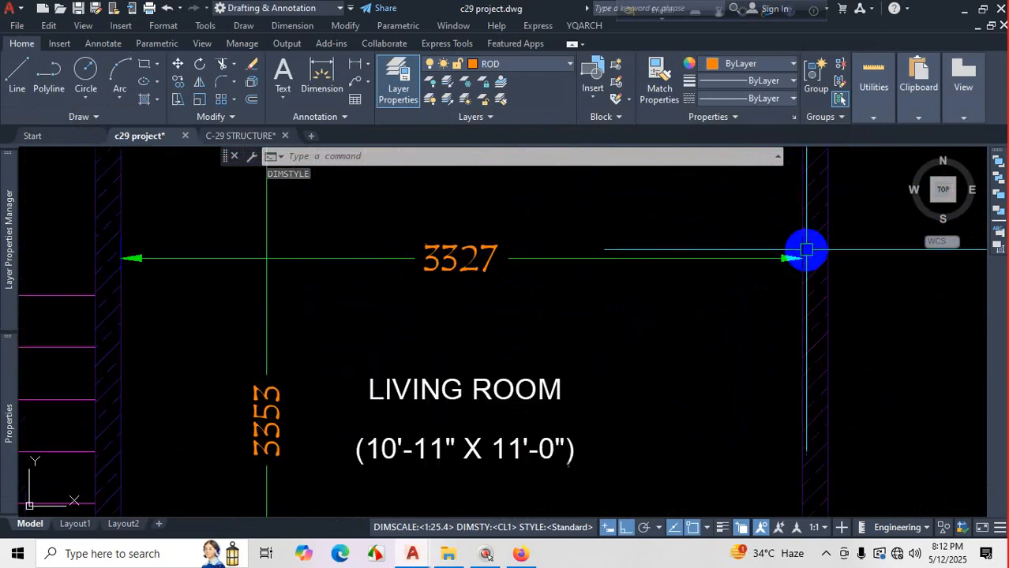
scroll(775, 253, "down", 4)
scroll(666, 246, "up", 3)
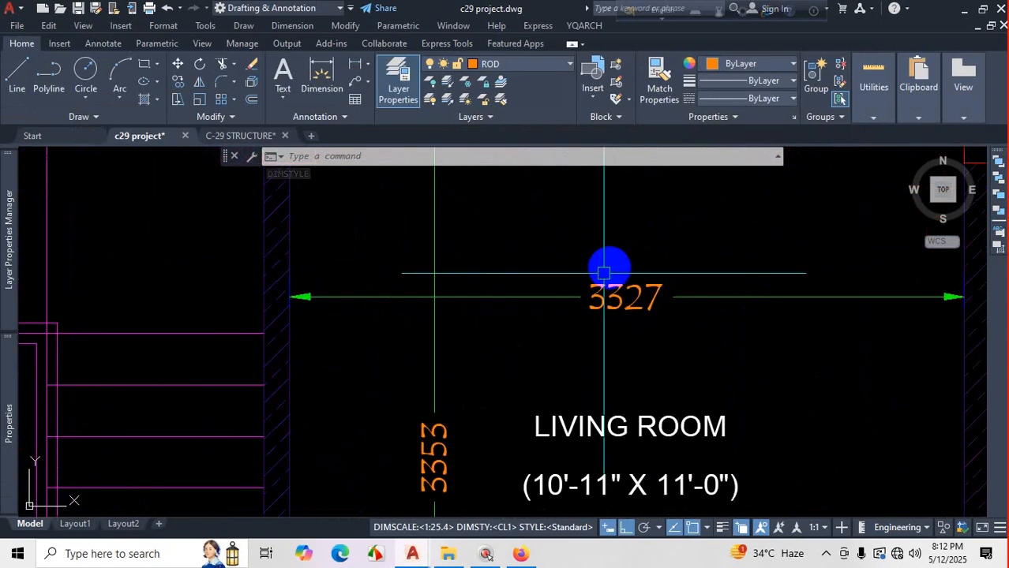
scroll(626, 280, "down", 3)
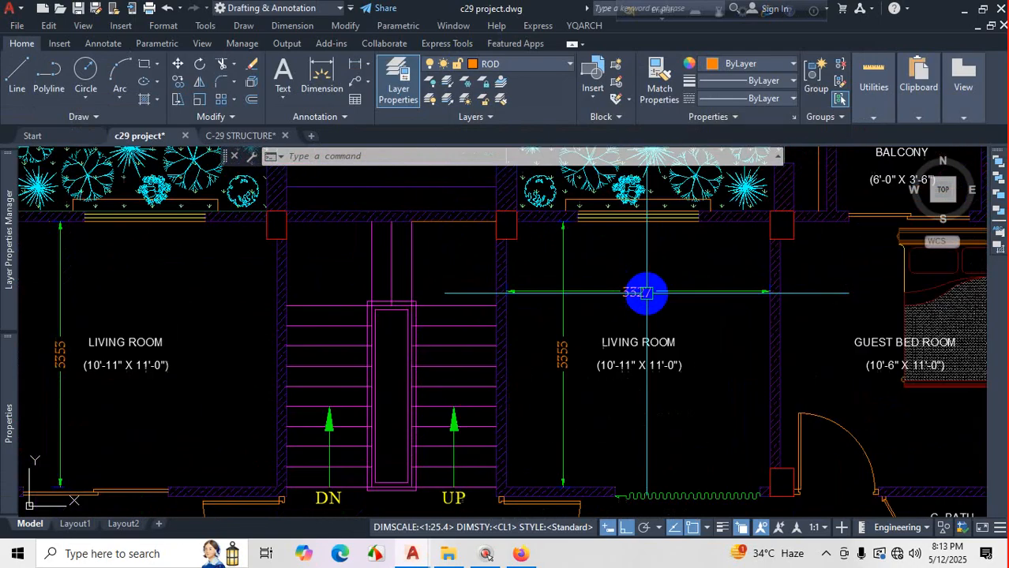
scroll(649, 288, "up", 6)
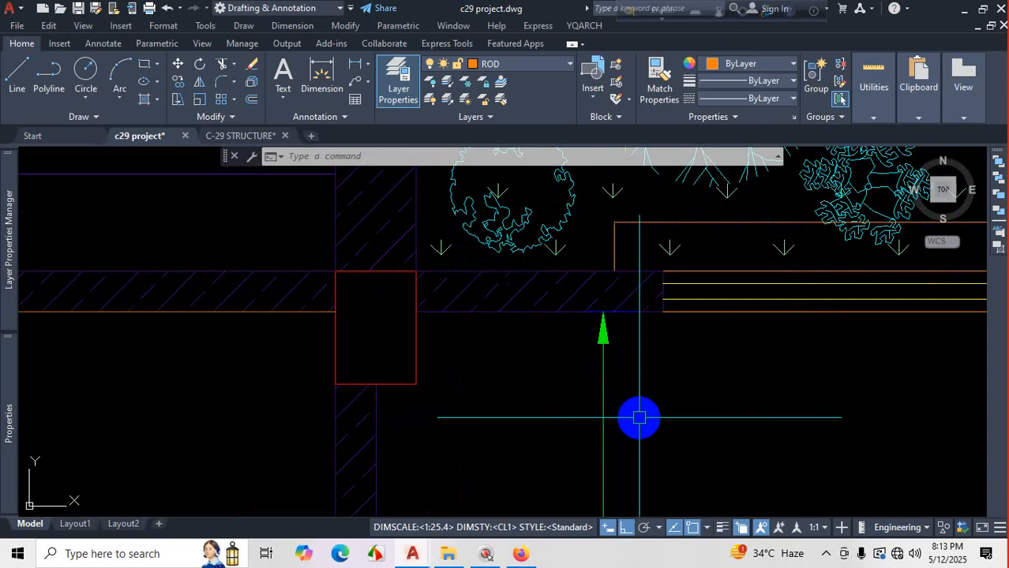
scroll(641, 365, "down", 2)
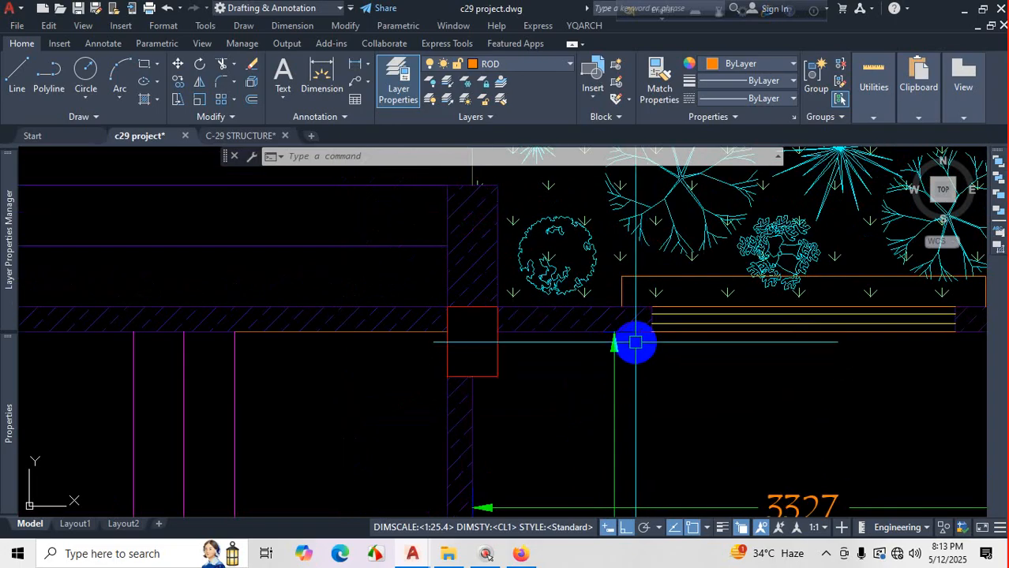
Check the overall scale for dimension features in the CL1 style and leave its settings as they are.
type("D")
key("Return")
left_click(671, 245)
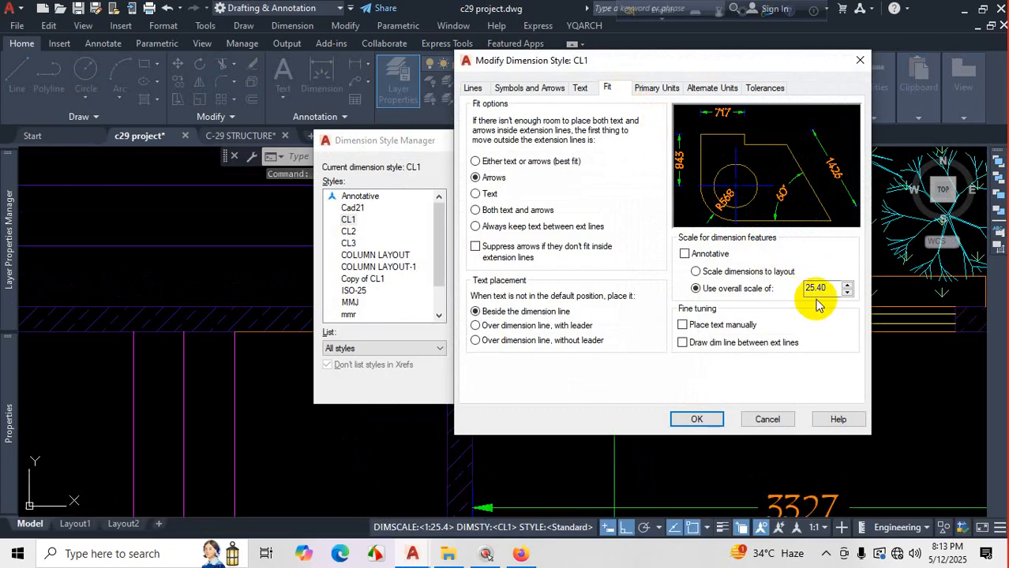
left_click(860, 62)
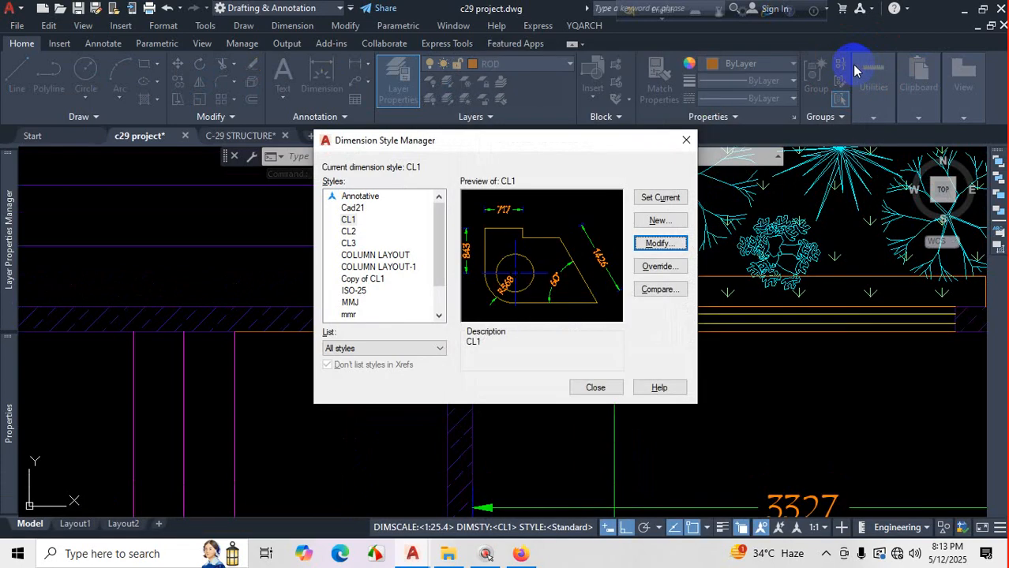
left_click(682, 144)
Examine the original floor plan's remaining CL1 dimensions around the living room and the lower-left bedroom.
scroll(574, 302, "down", 12)
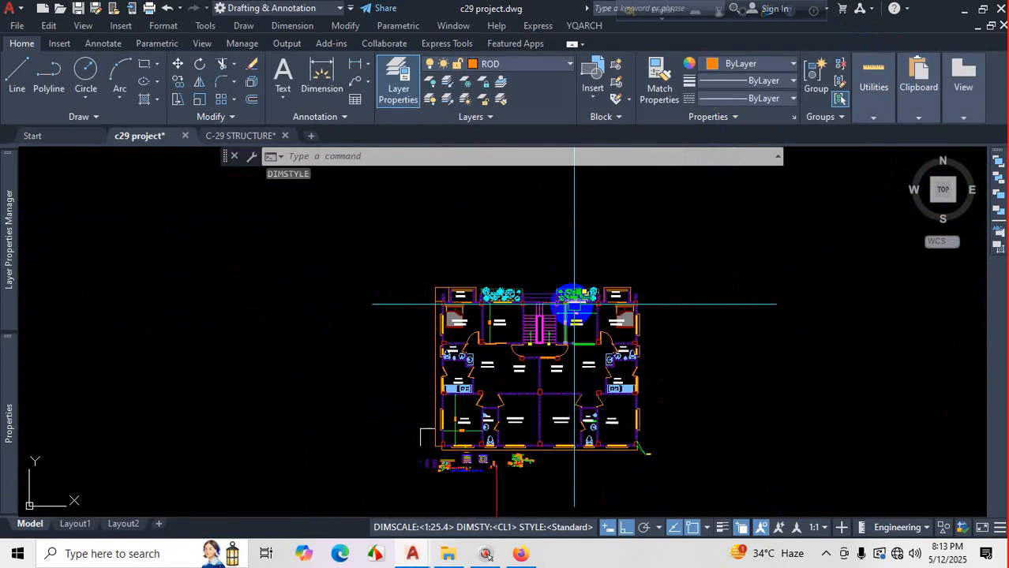
scroll(577, 292, "up", 10)
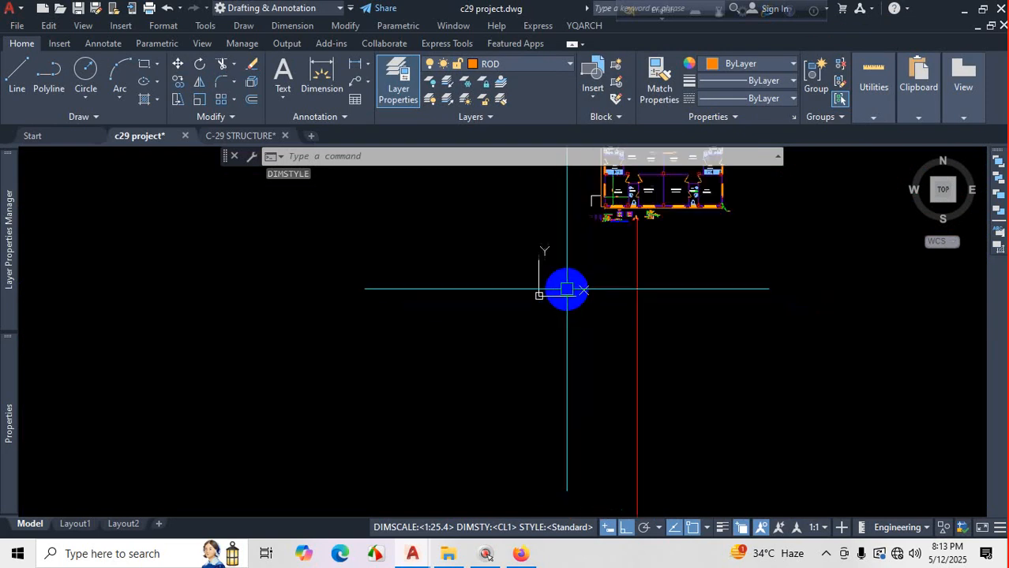
scroll(646, 240, "up", 2)
scroll(505, 332, "down", 6)
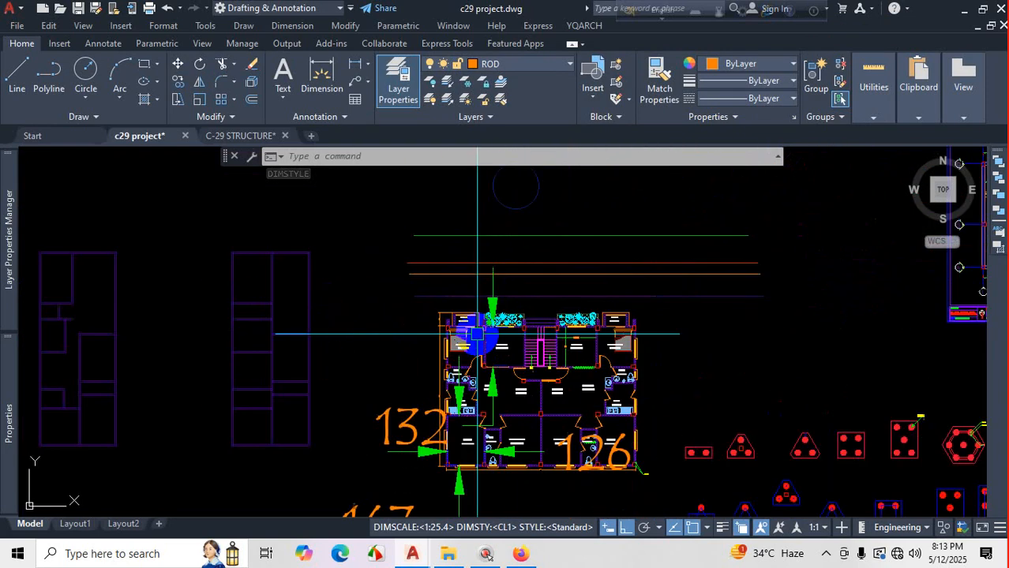
scroll(515, 339, "up", 3)
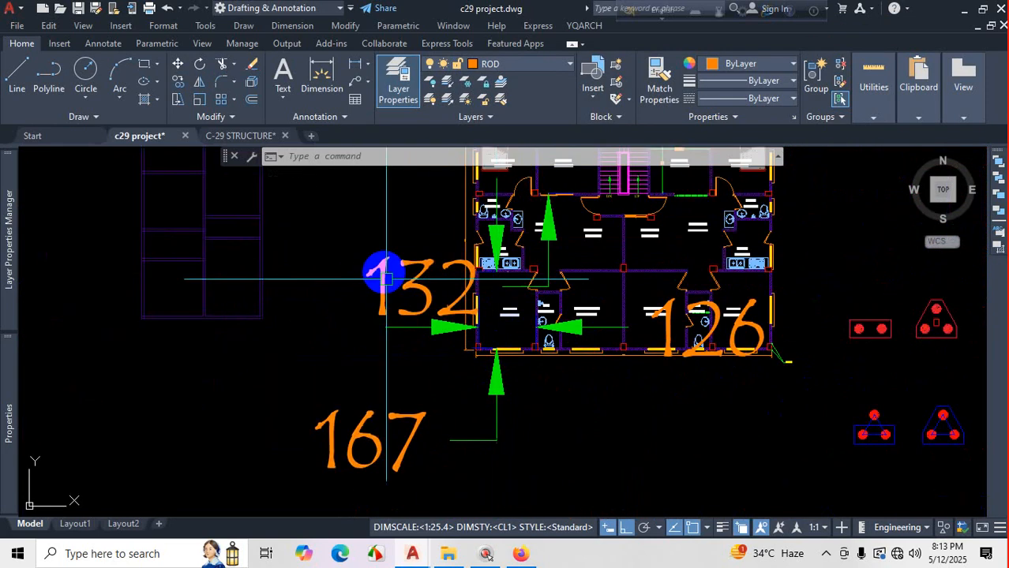
scroll(553, 411, "down", 2)
scroll(521, 381, "up", 4)
scroll(473, 353, "down", 5)
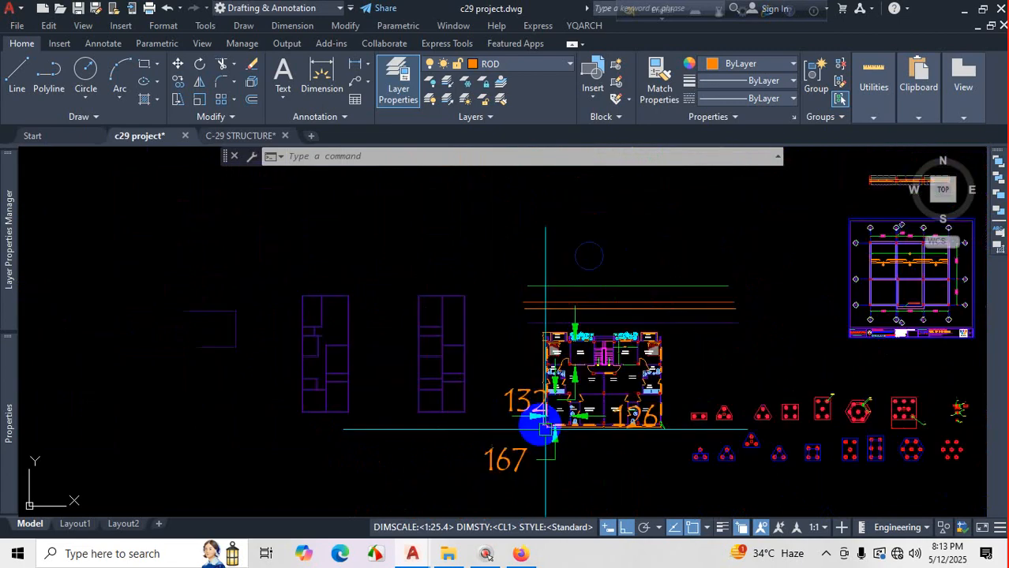
Assign the Copy of CL1 dimension style to the vertical dimension of the lower-left bedroom in the original plan.
scroll(536, 419, "up", 6)
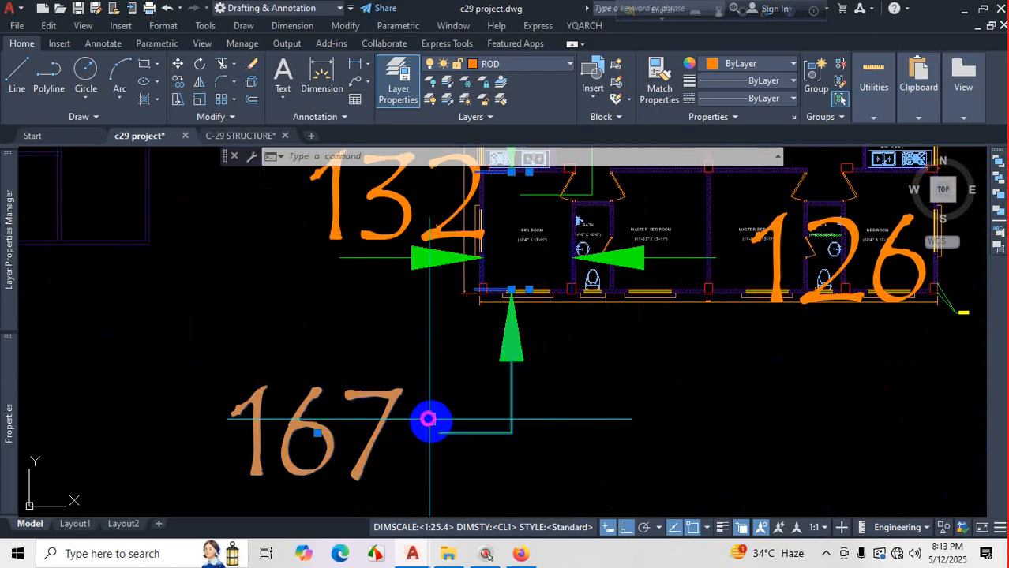
left_click(443, 420)
scroll(572, 439, "down", 5)
left_click(584, 427)
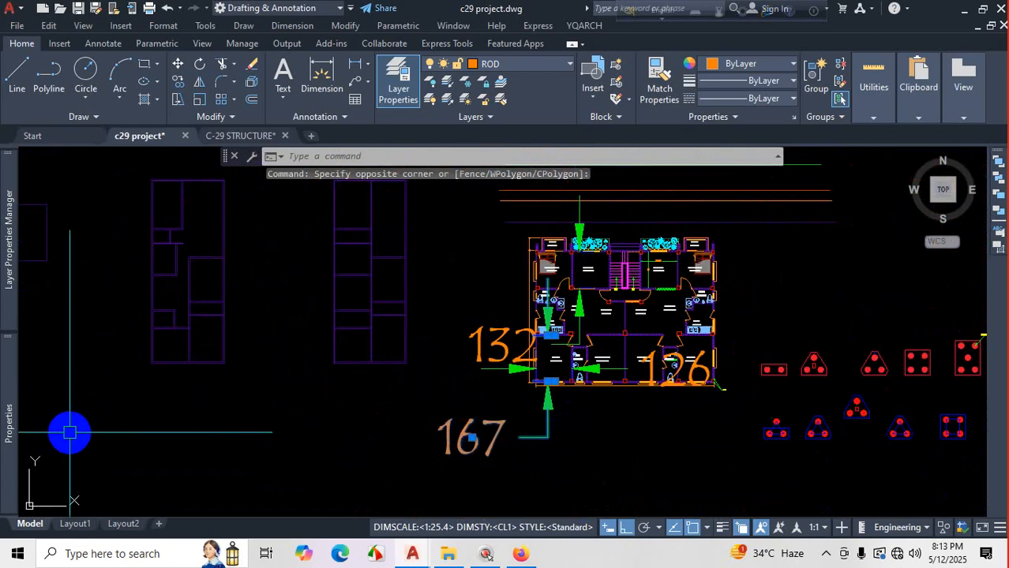
left_click(7, 419)
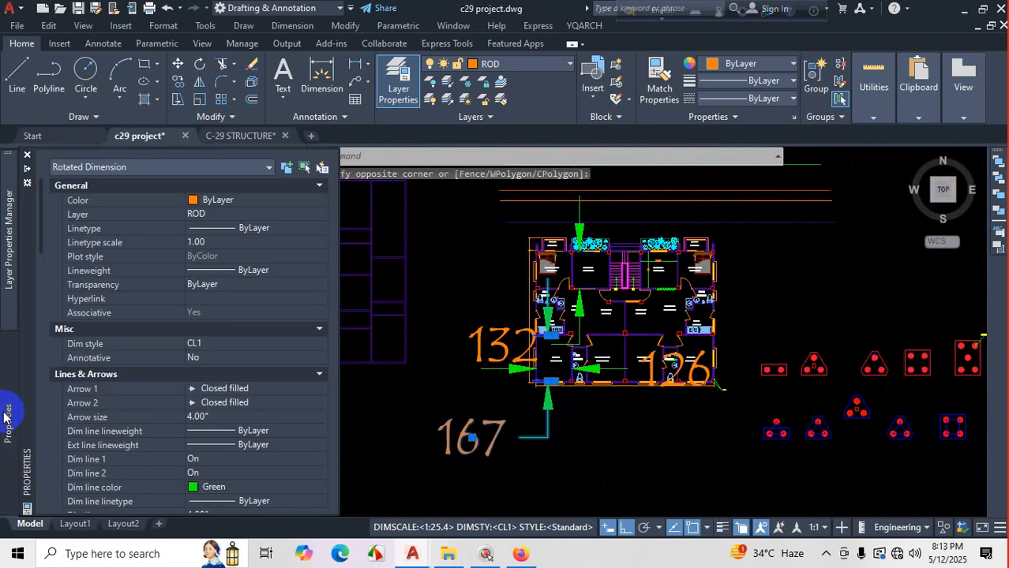
left_click(234, 344)
left_click(225, 424)
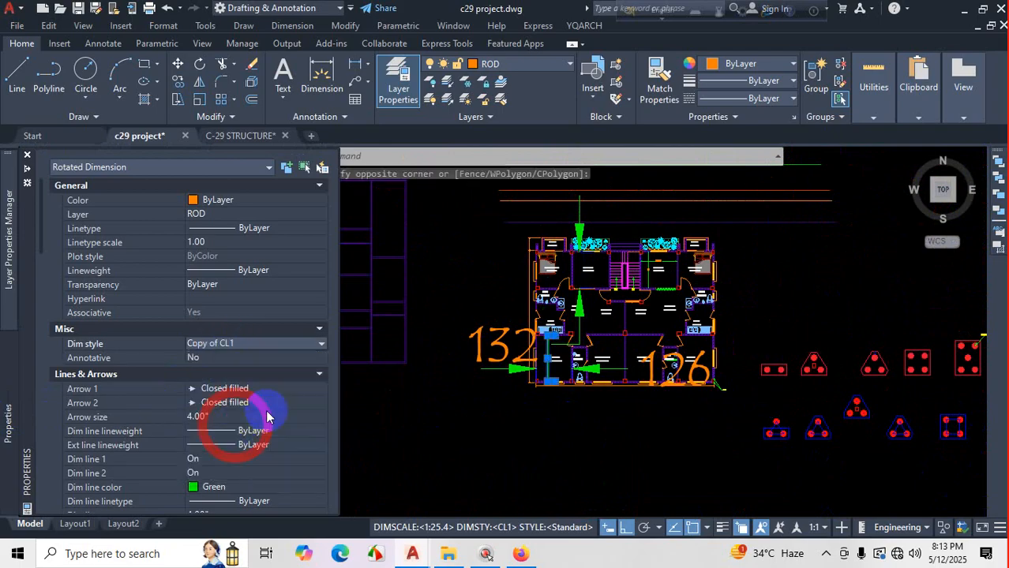
key("Escape")
Compare the original plan's remaining CL1 dimensions with the Copy of CL1 dimensions in the living room beside the UP stairs.
scroll(500, 339, "up", 3)
scroll(499, 339, "up", 2)
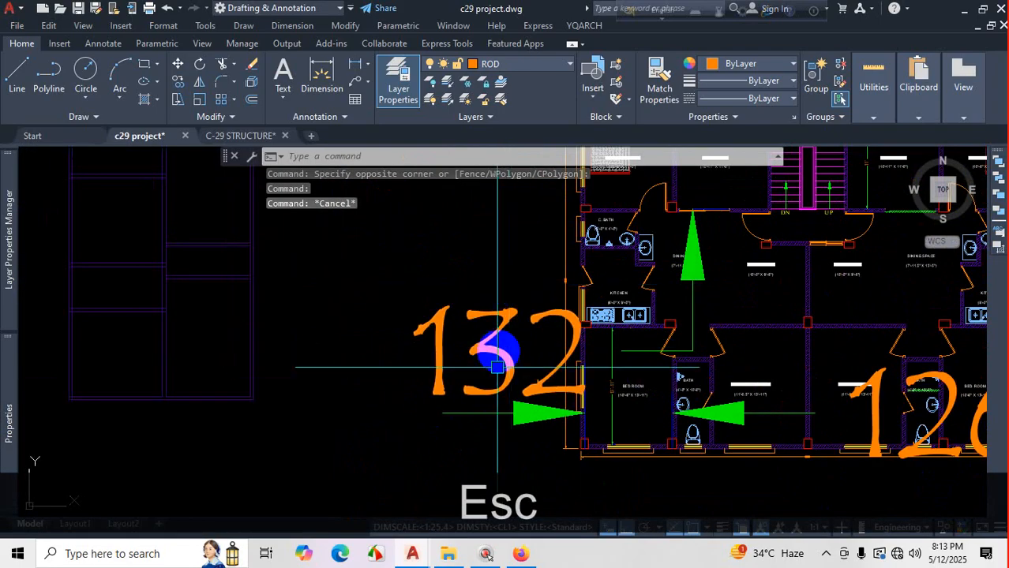
scroll(534, 378, "down", 5)
scroll(715, 354, "up", 2)
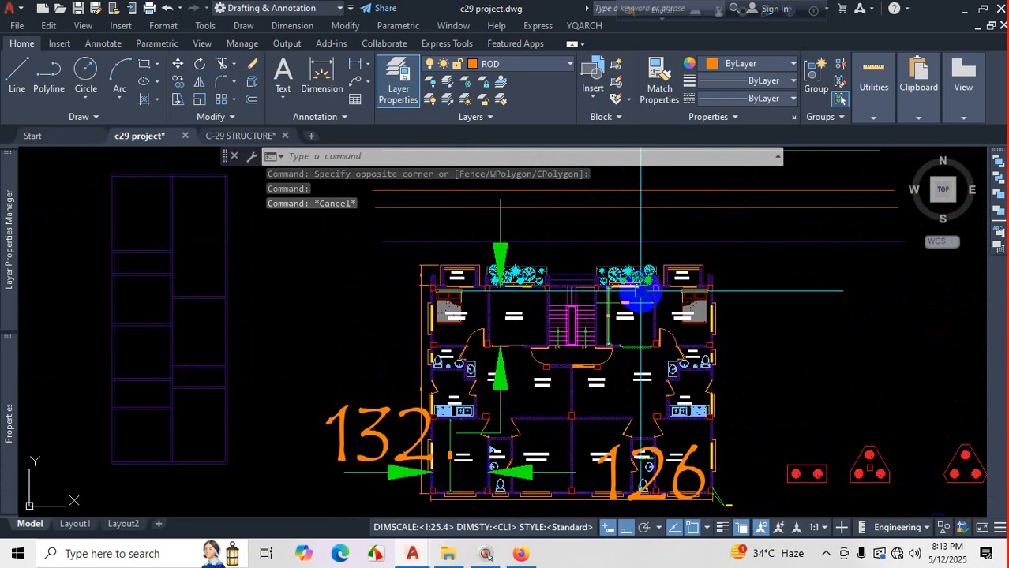
scroll(639, 292, "up", 7)
scroll(790, 363, "down", 4)
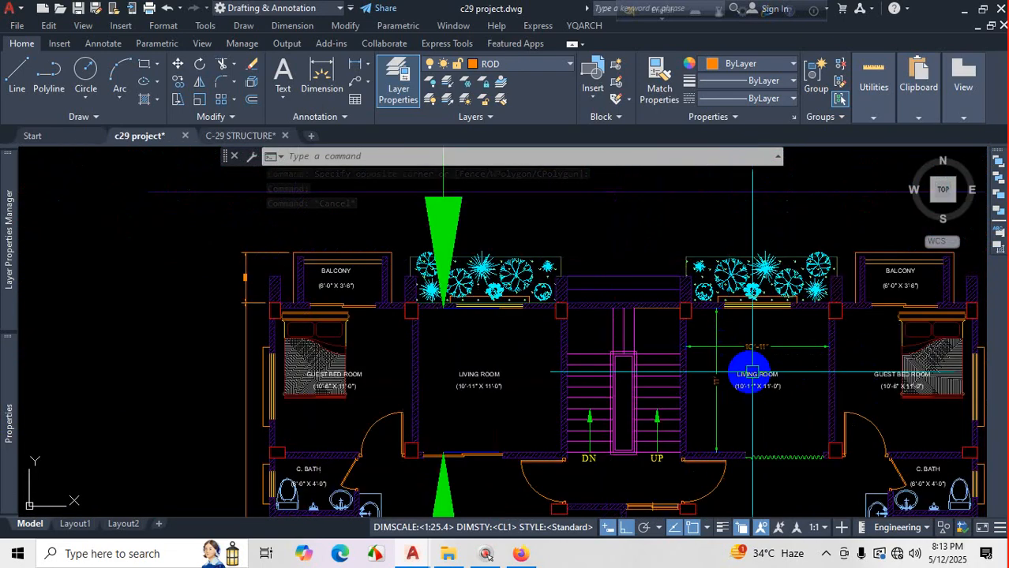
Delete the oversized vertical CL1 dimension in the living room beside the DN stairs of the original plan.
scroll(753, 371, "up", 1)
scroll(776, 383, "down", 4)
scroll(676, 327, "up", 1)
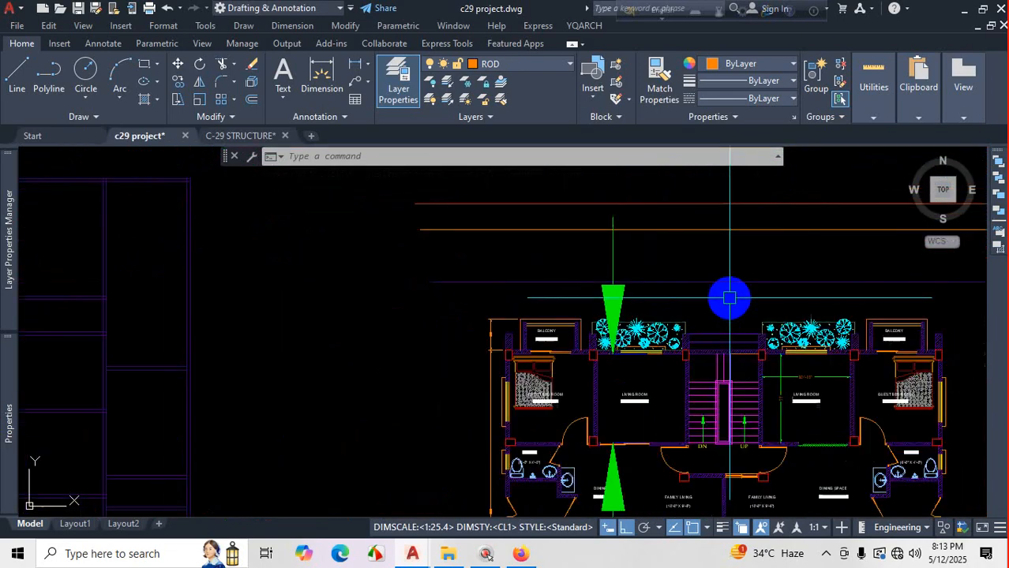
scroll(695, 294, "down", 2)
key("Escape")
key("Escape")
scroll(676, 291, "up", 4)
left_click(665, 282)
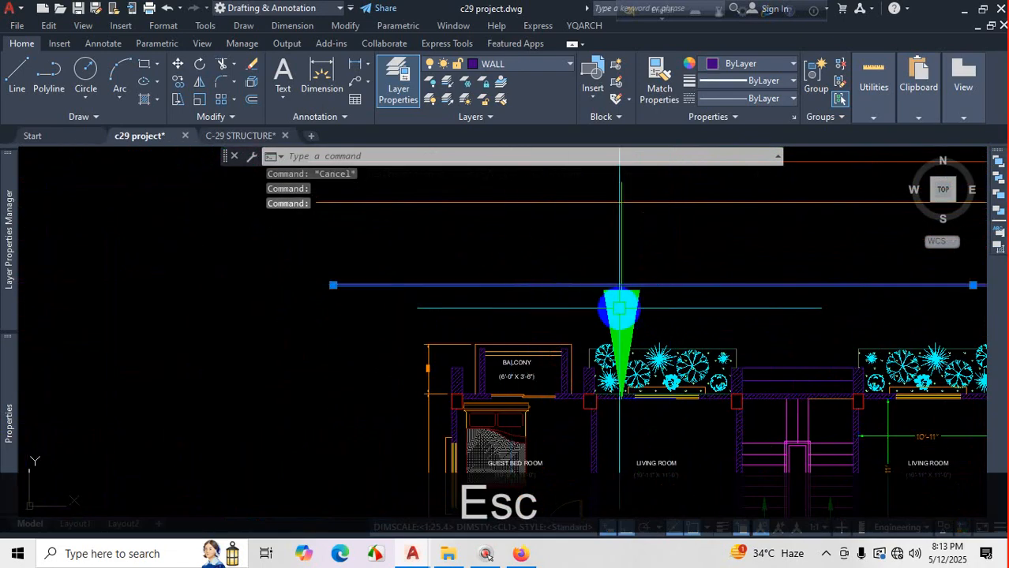
key("Escape")
left_click(675, 304)
left_click(468, 293)
scroll(711, 189, "down", 4)
scroll(588, 363, "up", 2)
left_click(572, 372)
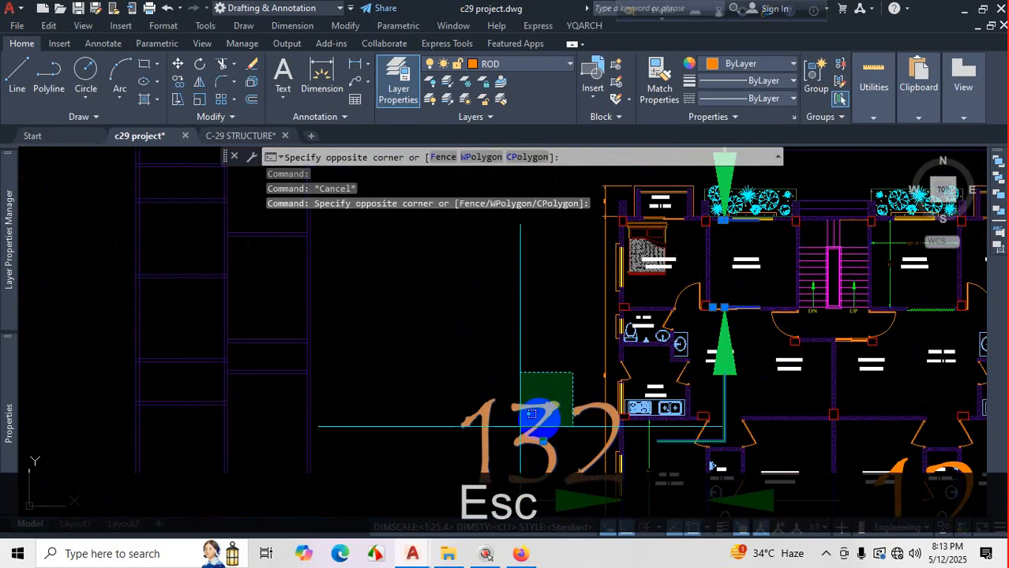
left_click(520, 427)
key("Delete")
Delete the oversized horizontal CL1 dimension across the lower-left bedroom of the original plan.
scroll(553, 426, "down", 3)
scroll(565, 419, "up", 3)
left_click(583, 397)
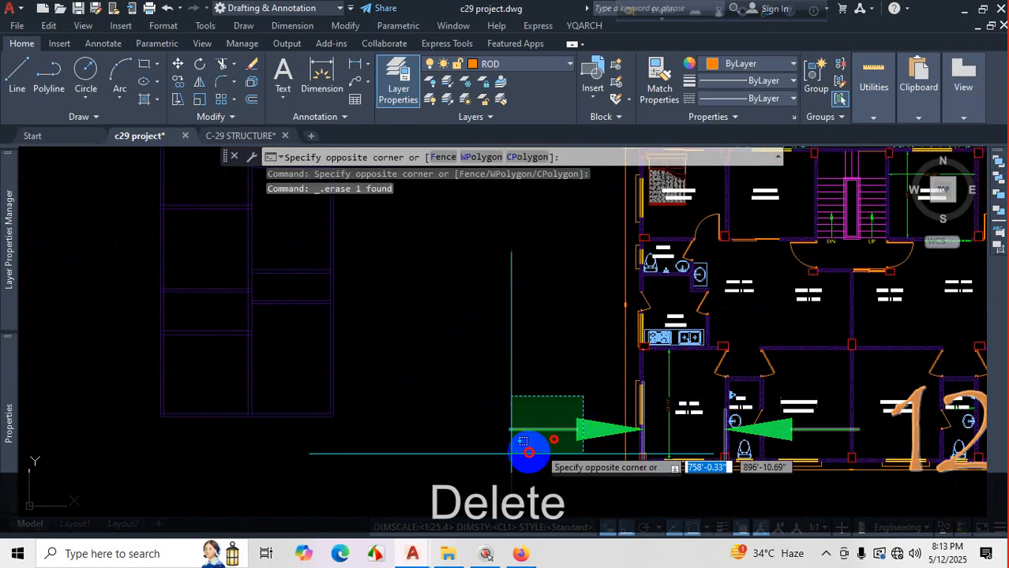
left_click(512, 452)
Examine the living room and lower-left bedroom dimensions in the millimetre copy against those of the original plan.
scroll(592, 360, "down", 4)
scroll(589, 336, "up", 2)
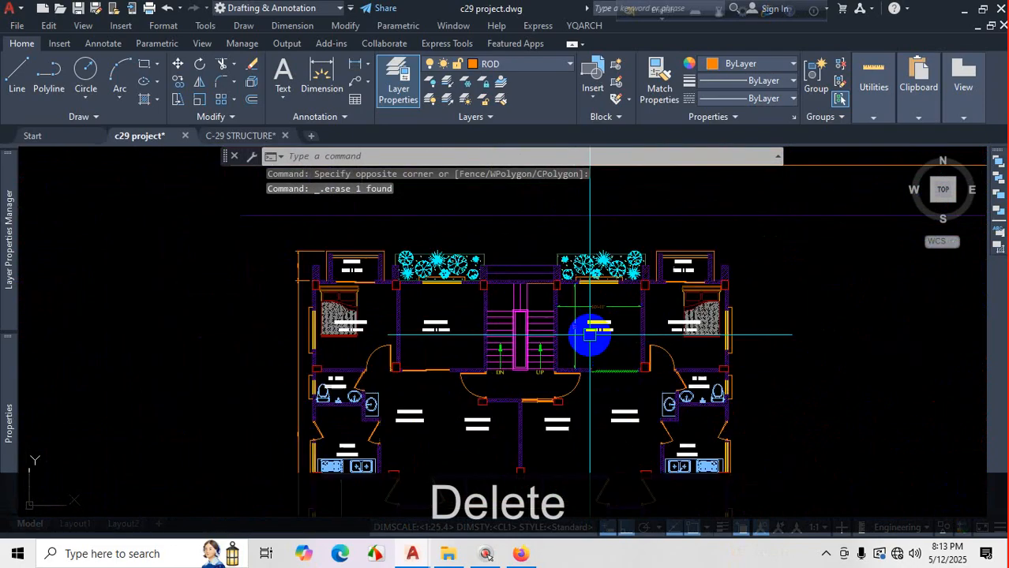
scroll(588, 324, "up", 5)
scroll(616, 410, "down", 5)
scroll(695, 254, "up", 4)
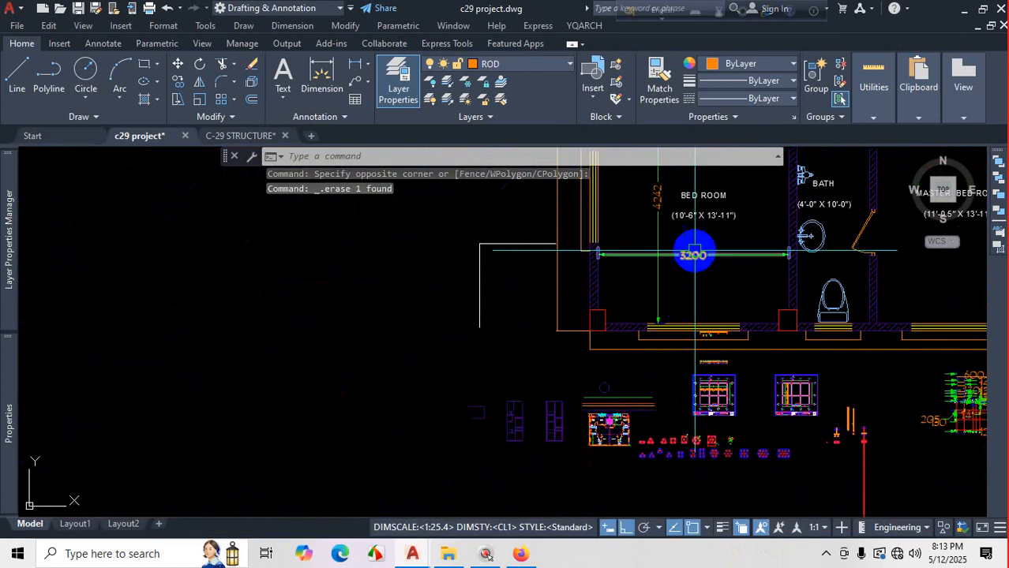
scroll(695, 254, "down", 5)
scroll(679, 321, "up", 4)
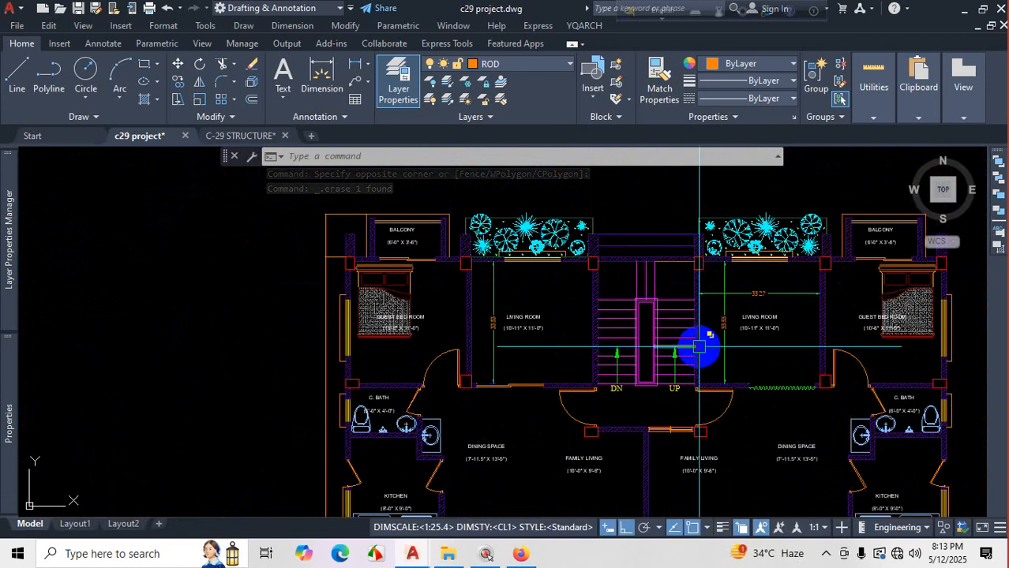
scroll(699, 346, "up", 2)
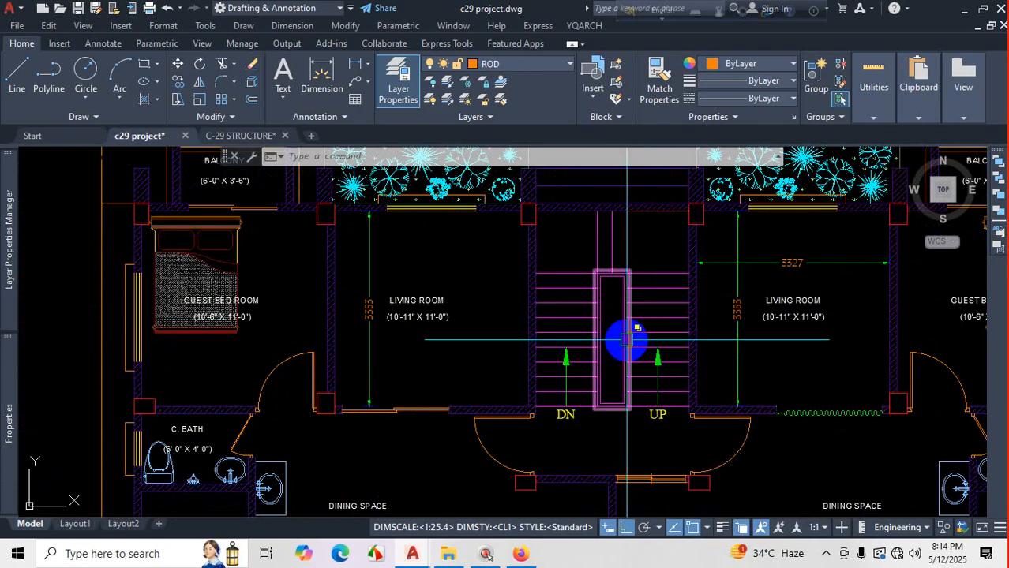
scroll(624, 340, "down", 6)
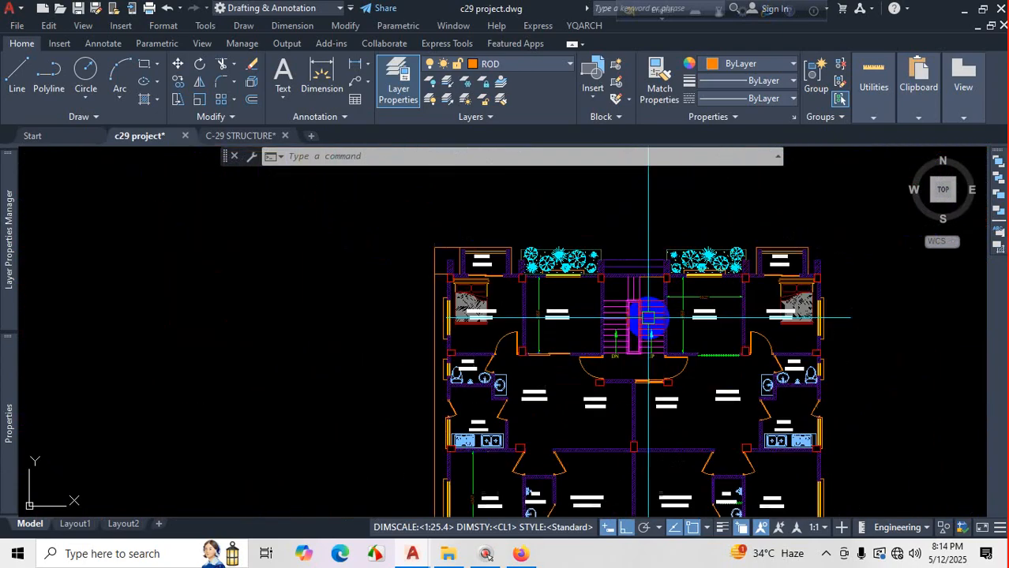
scroll(610, 387, "up", 10)
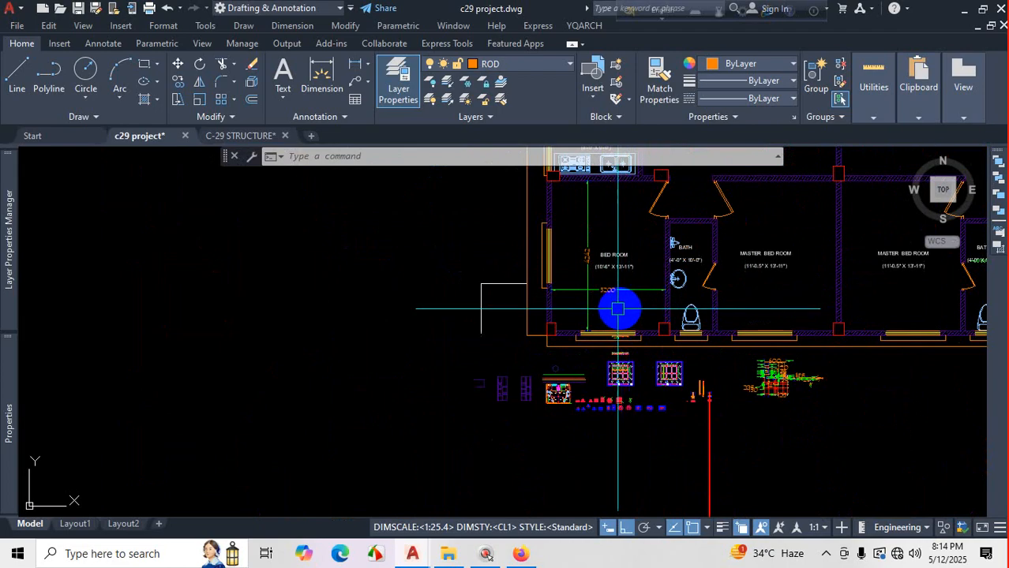
scroll(607, 315, "up", 4)
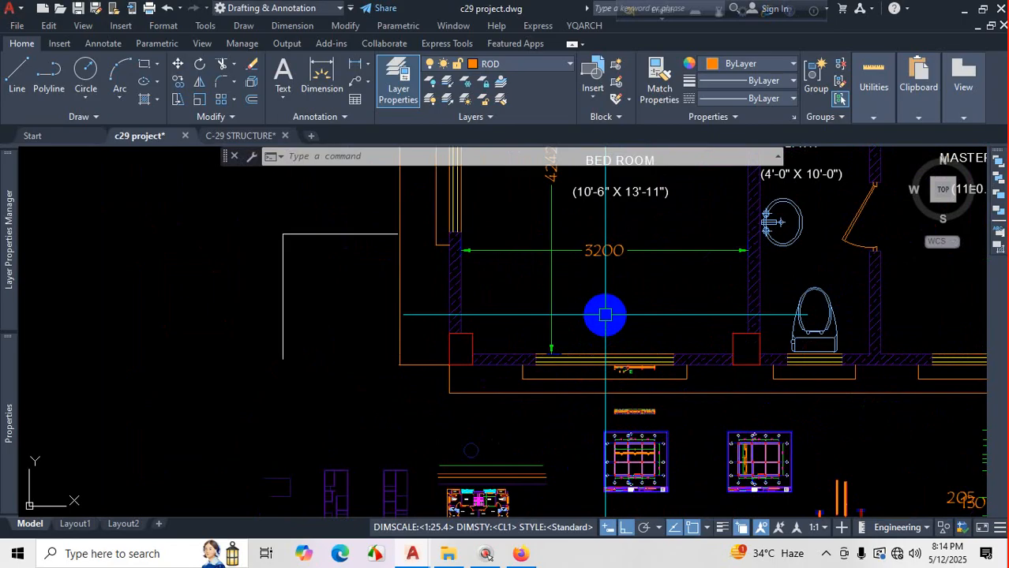
scroll(576, 286, "down", 3)
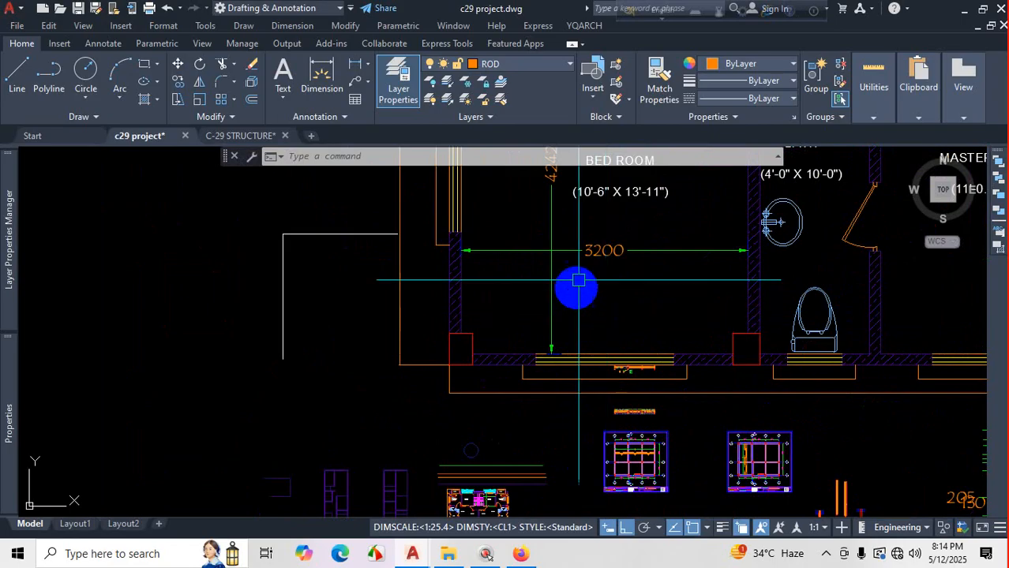
scroll(524, 390, "up", 3)
scroll(573, 335, "up", 5)
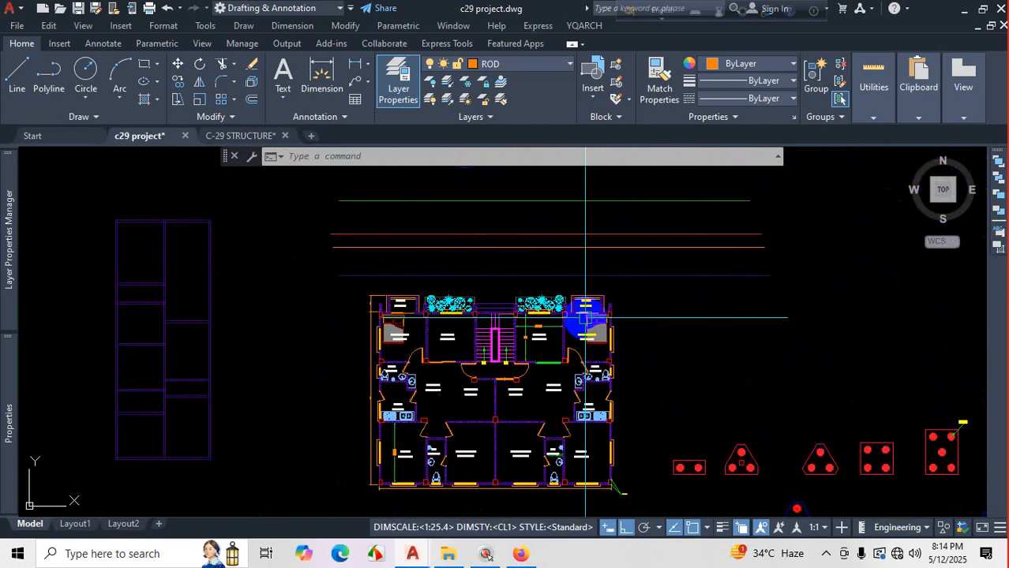
Check the dimension style assigned to the horizontal dimension of the original plan's living room beside the UP stairs.
scroll(573, 332, "up", 8)
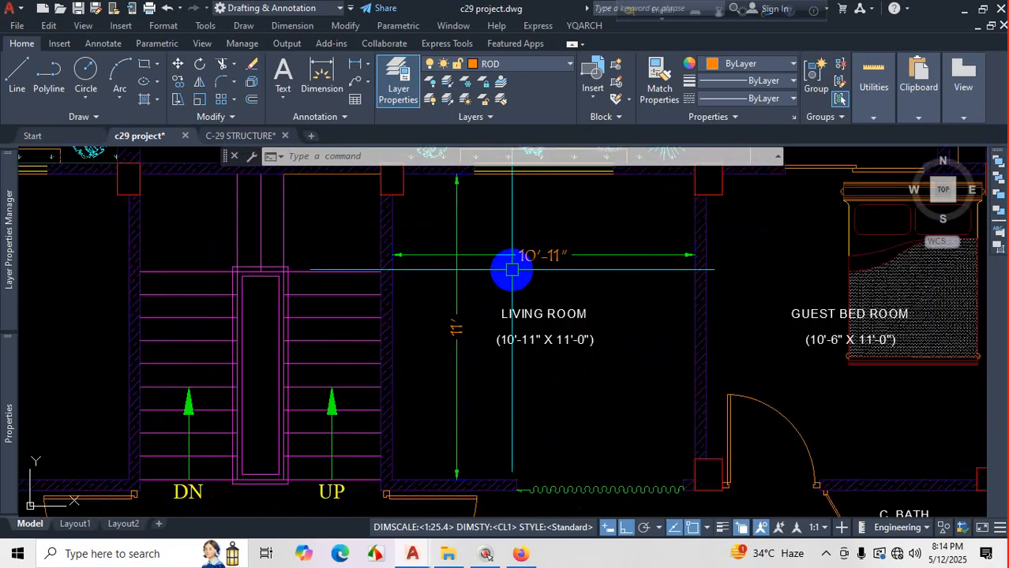
scroll(480, 275, "up", 2)
left_click(552, 224)
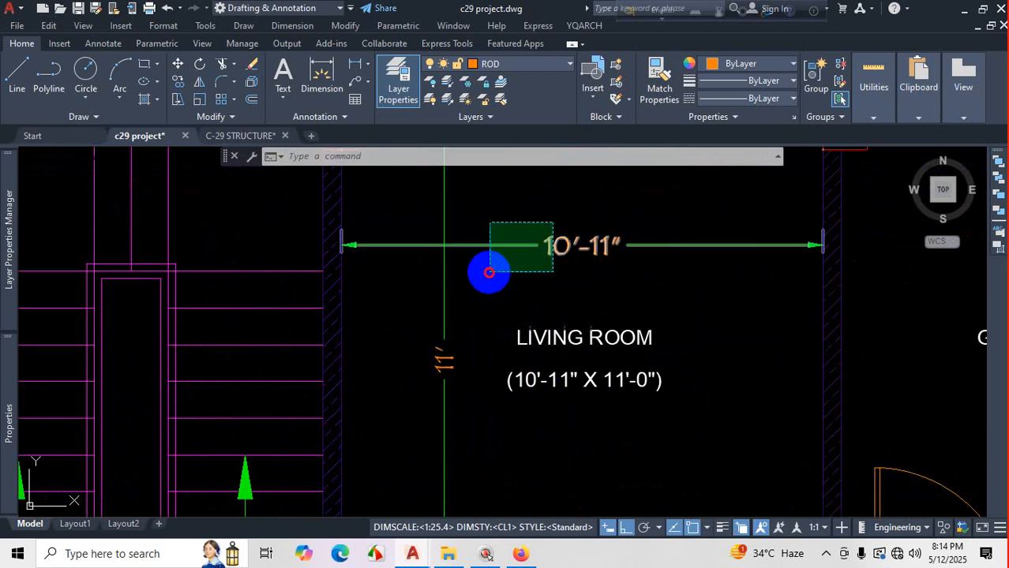
left_click(489, 272)
left_click(10, 411)
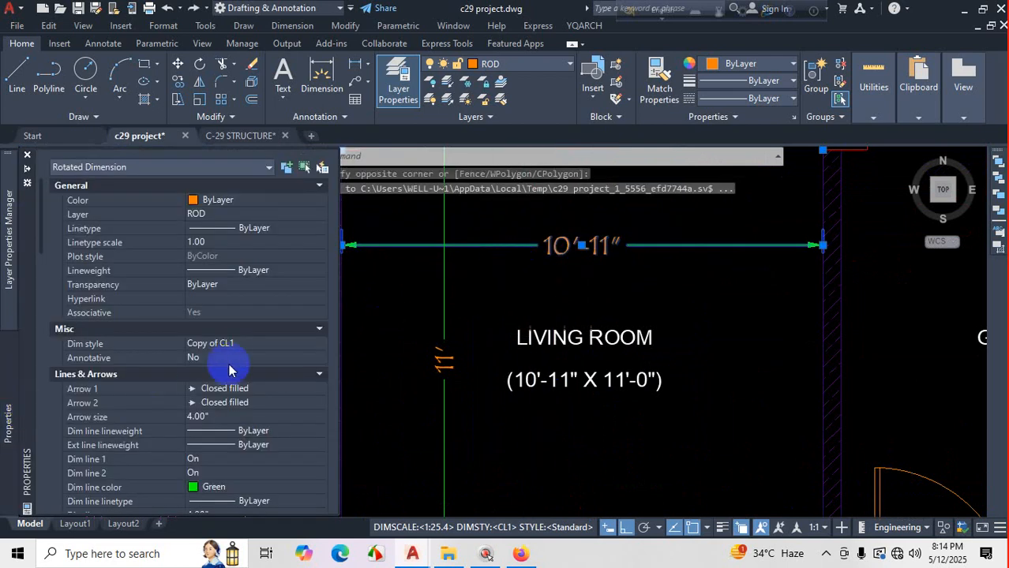
key("Escape")
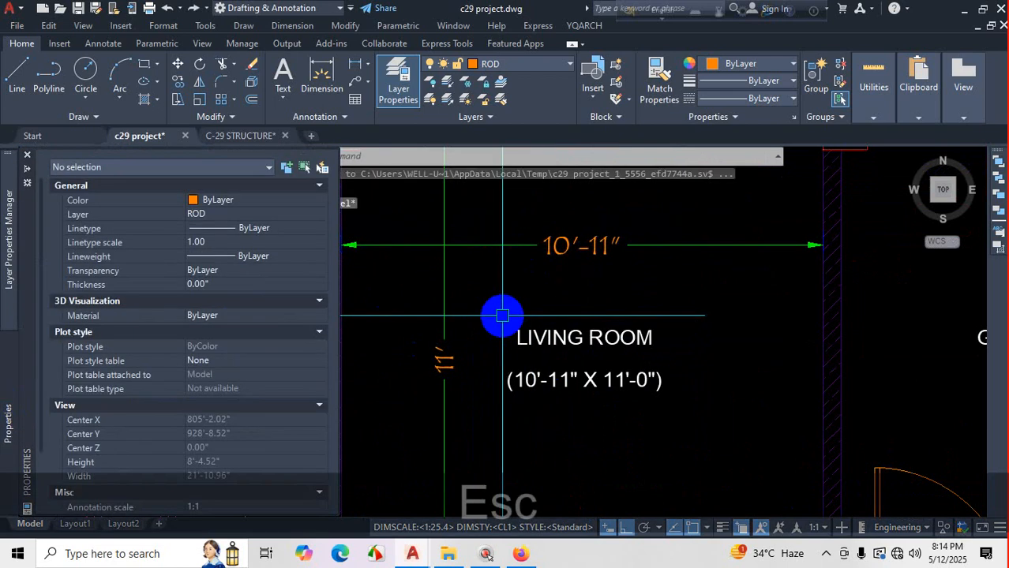
Modify the Copy of CL1 dimension style to use decimal units with a precision of 0.
type("d")
key("Return")
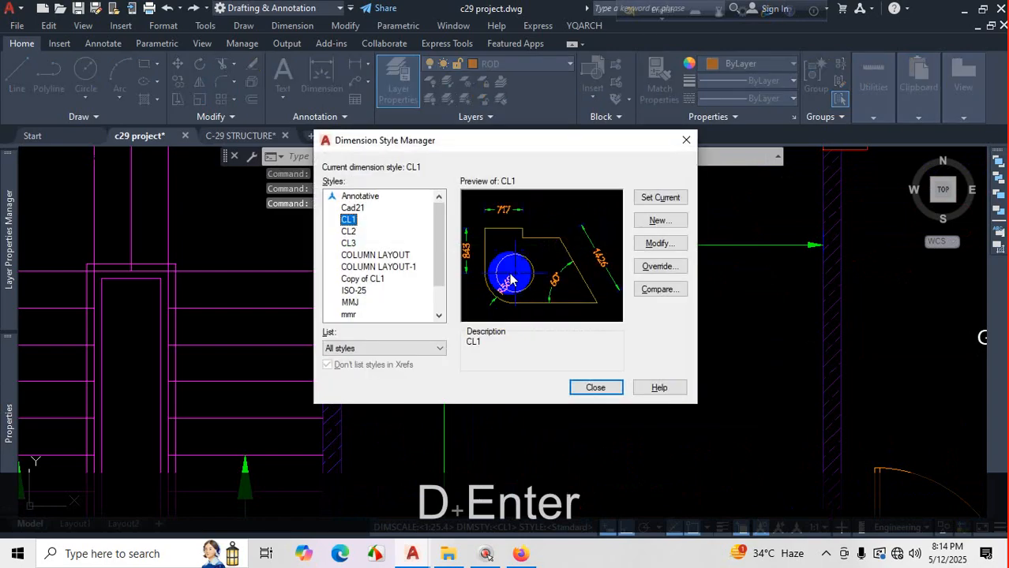
left_click(362, 279)
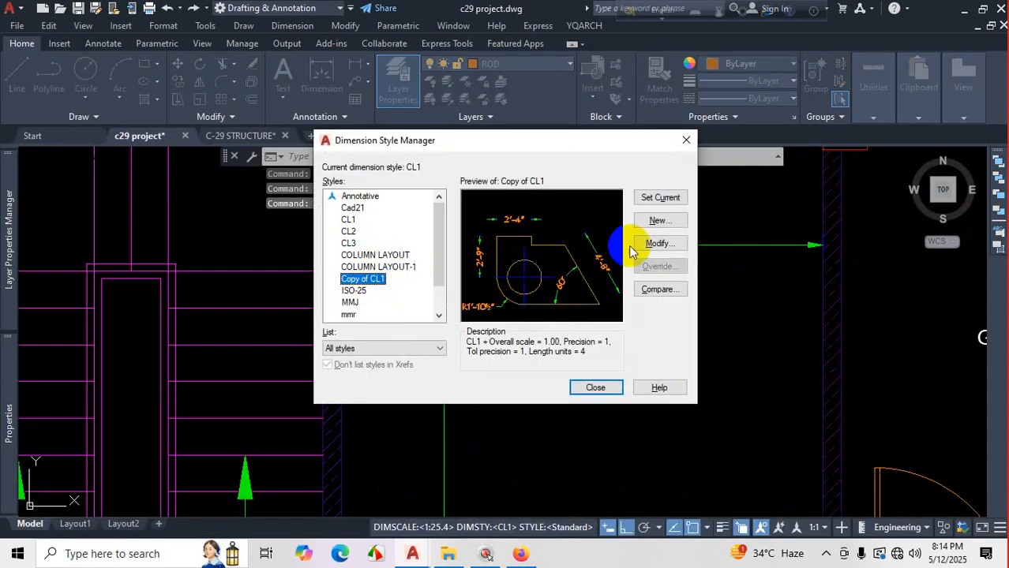
left_click(660, 243)
left_click(656, 87)
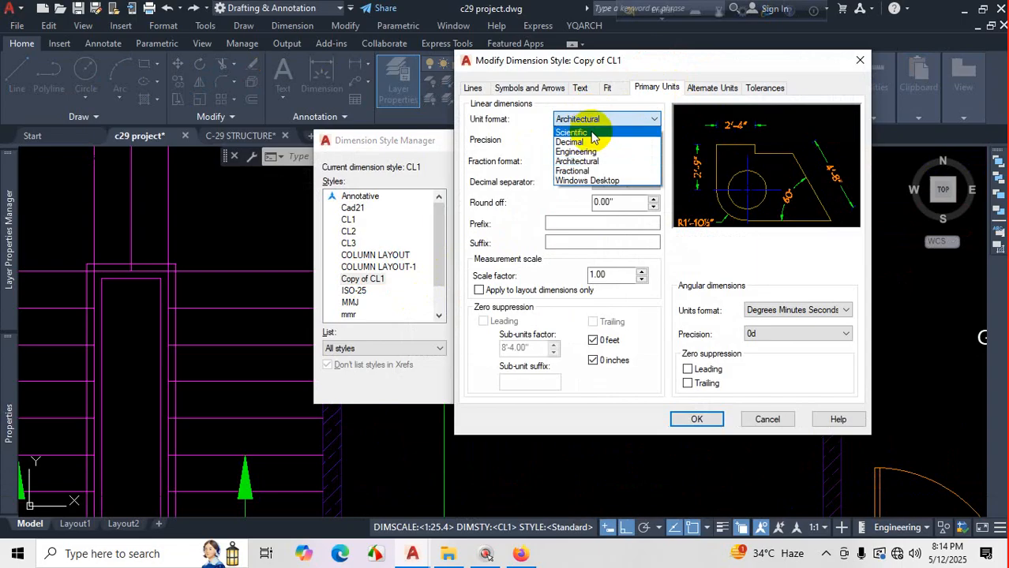
left_click(570, 143)
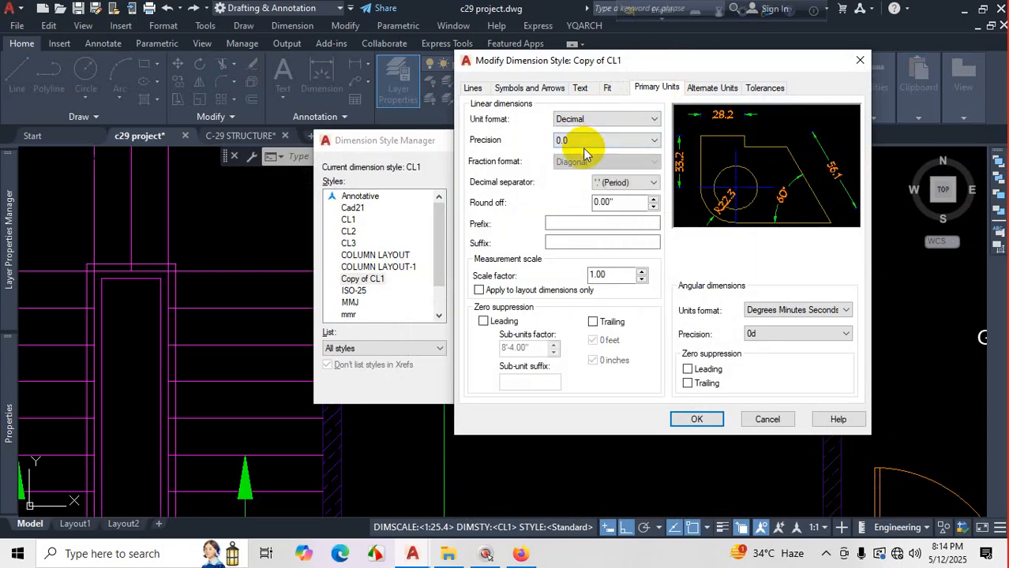
left_click(584, 144)
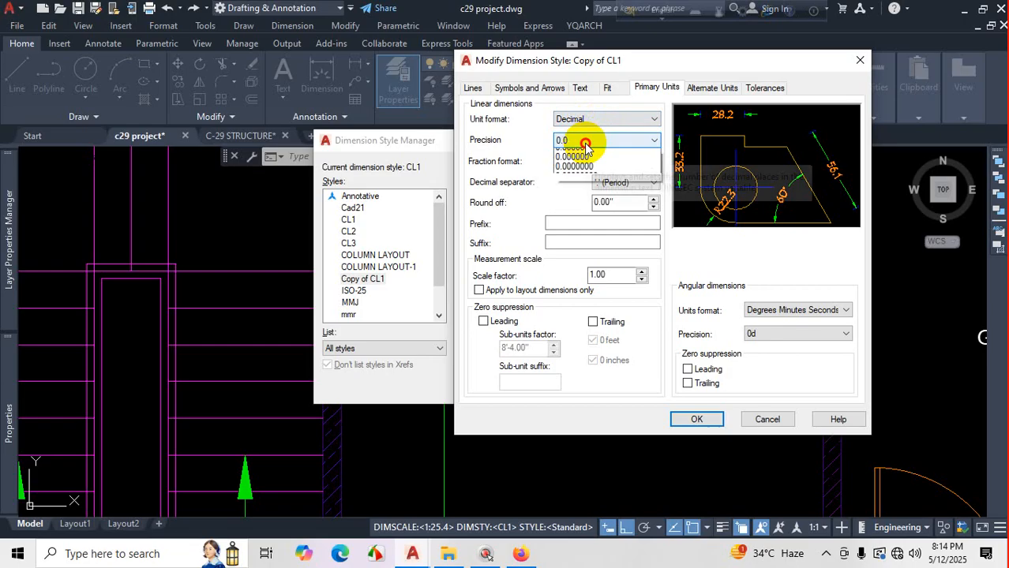
left_click(589, 154)
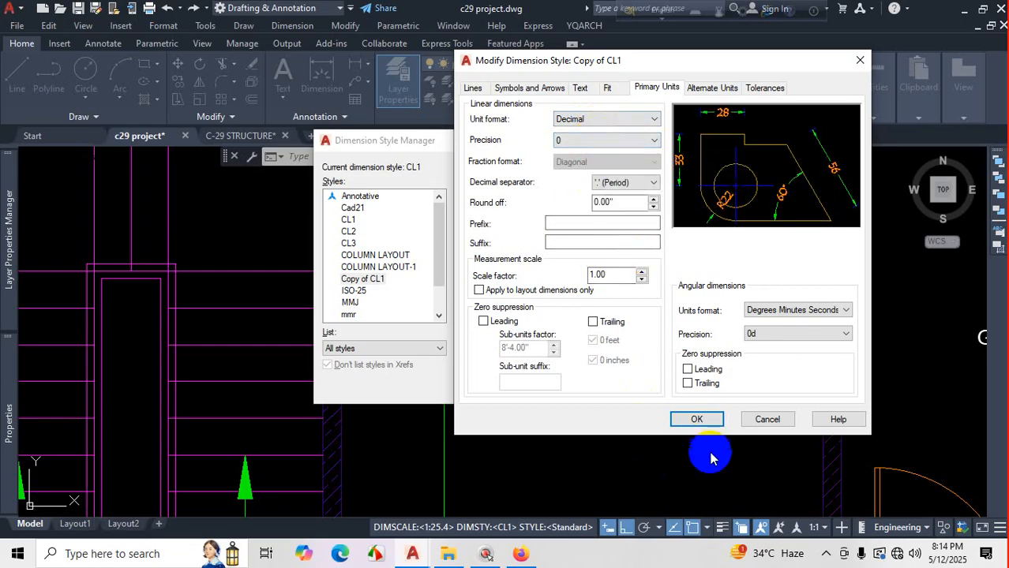
left_click(699, 420)
left_click(591, 384)
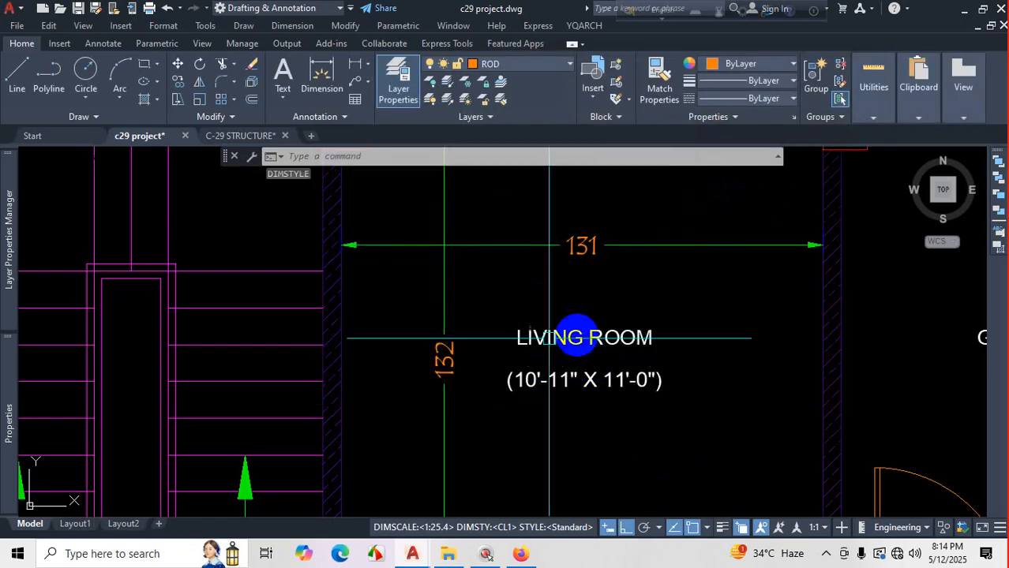
Compare the millimetre copy's living room and bedroom dimensions with the decimal dimensions in the original plan's living room.
scroll(461, 391, "down", 6)
scroll(607, 415, "up", 3)
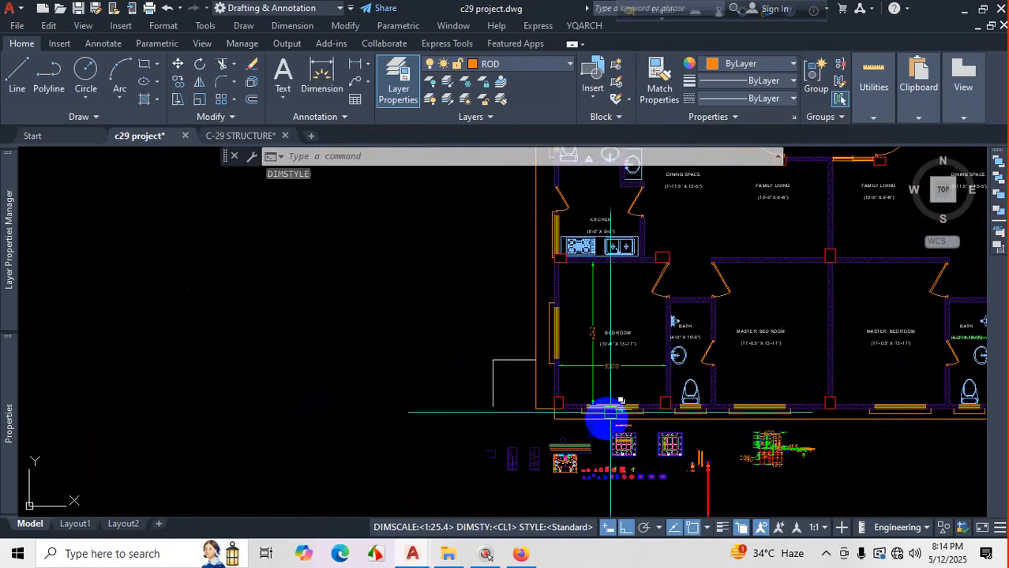
scroll(630, 366, "down", 2)
scroll(734, 202, "up", 10)
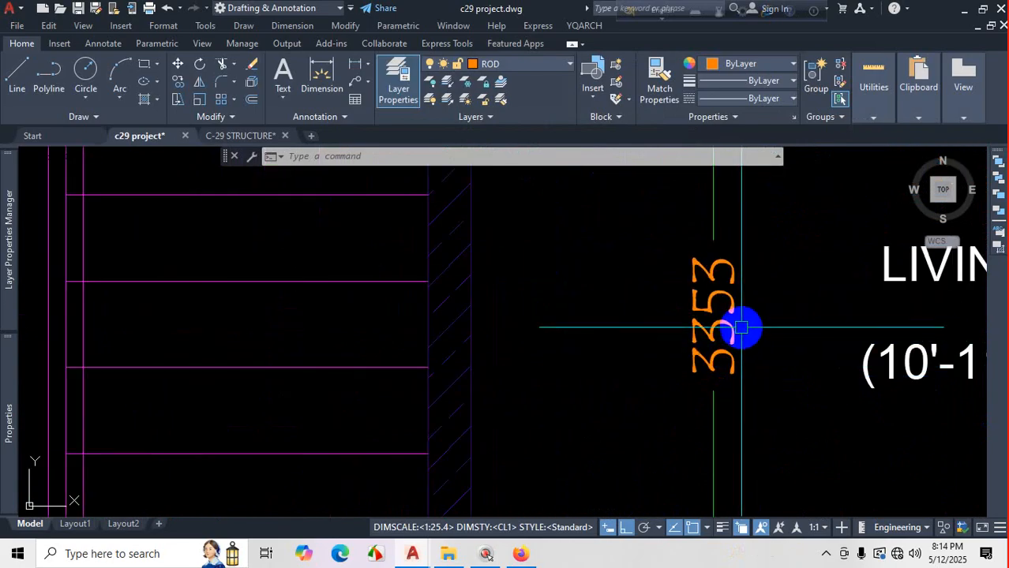
scroll(727, 284, "down", 2)
scroll(727, 284, "down", 8)
scroll(732, 305, "up", 5)
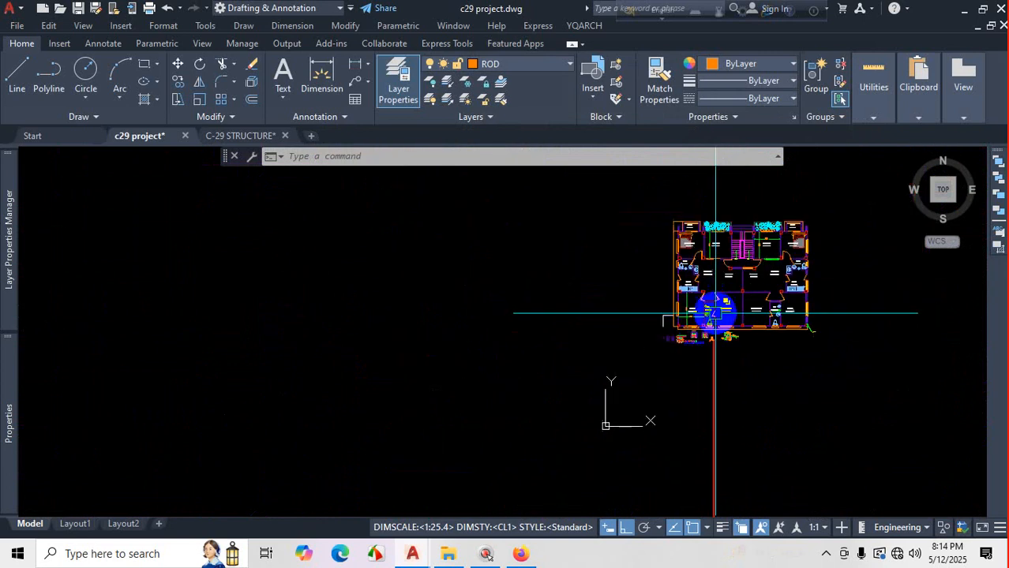
scroll(574, 360, "up", 8)
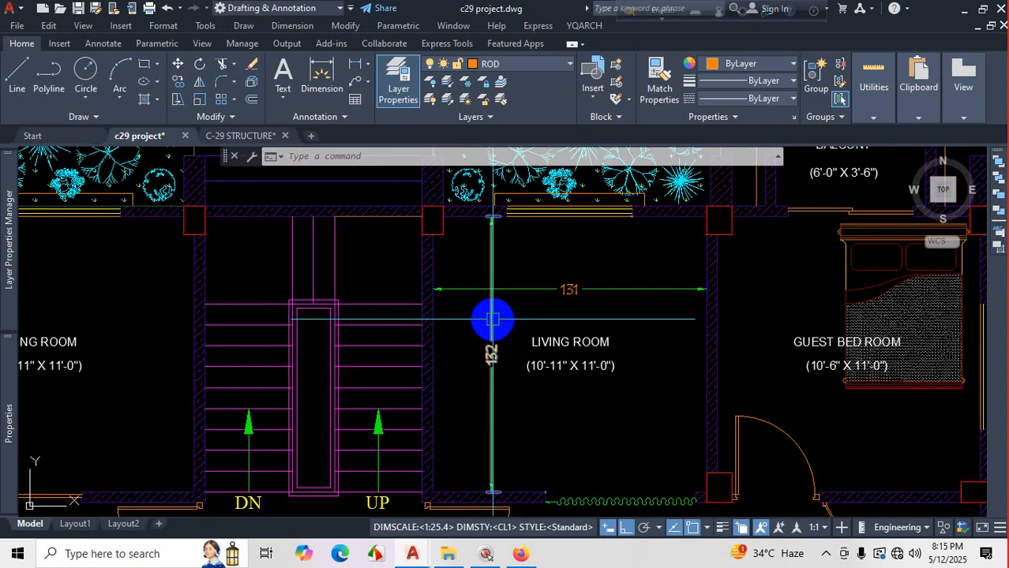
Modify the CL1 dimension style with a measurement scale factor of 25.4 and the suffix mm for linear dimensions.
type("d")
key("Return")
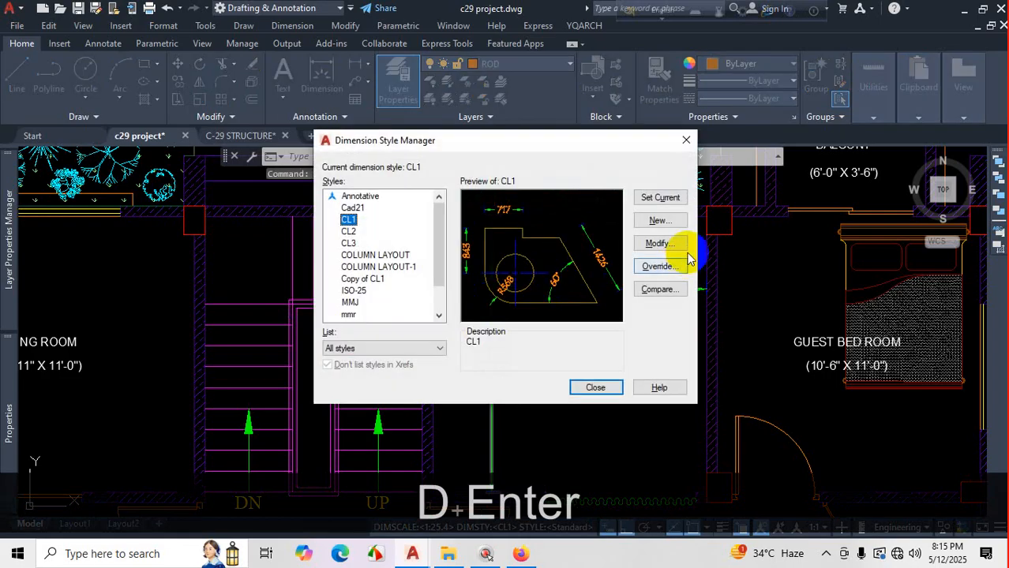
left_click(677, 247)
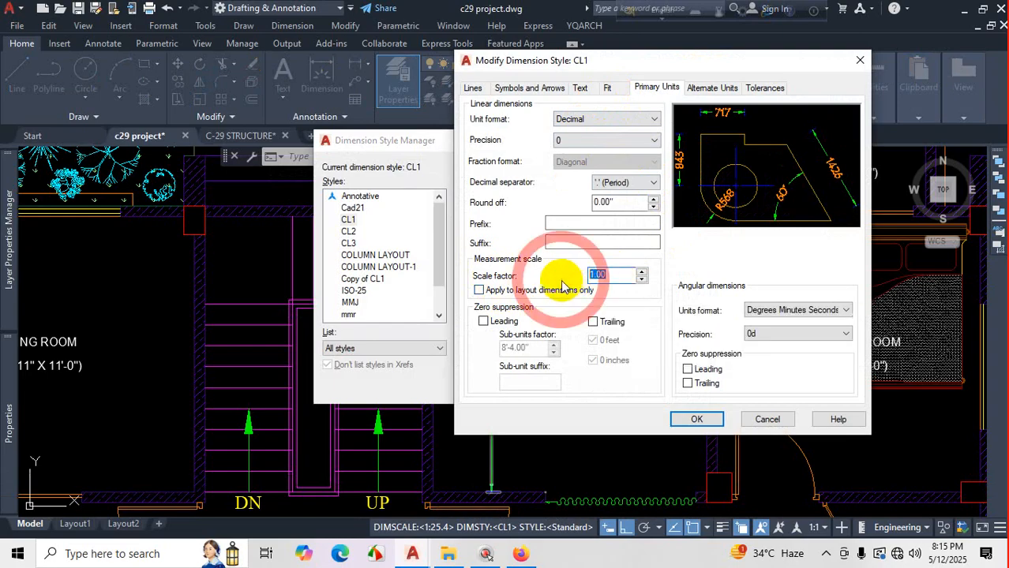
type("25.4")
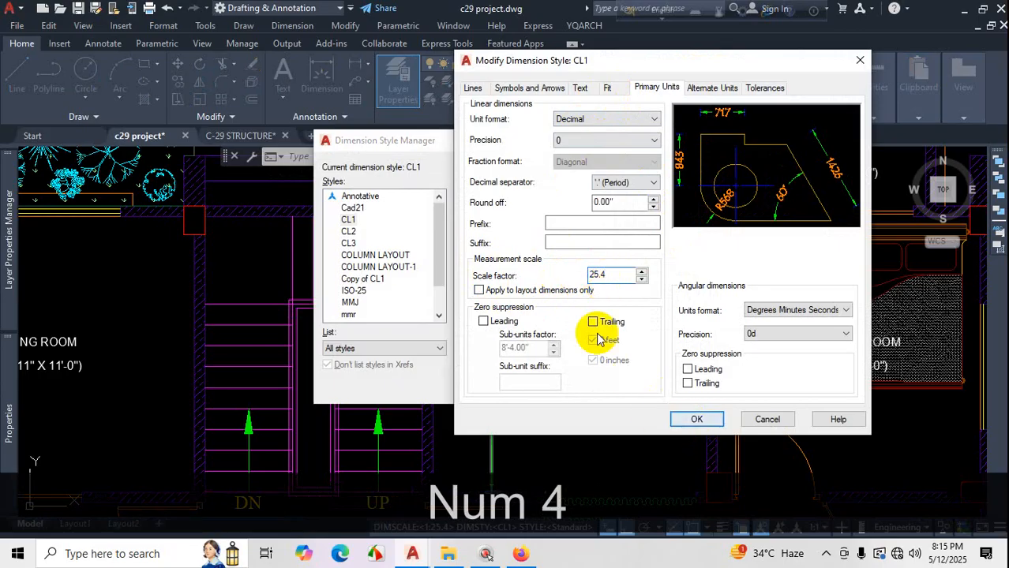
left_click(574, 243)
type("mm")
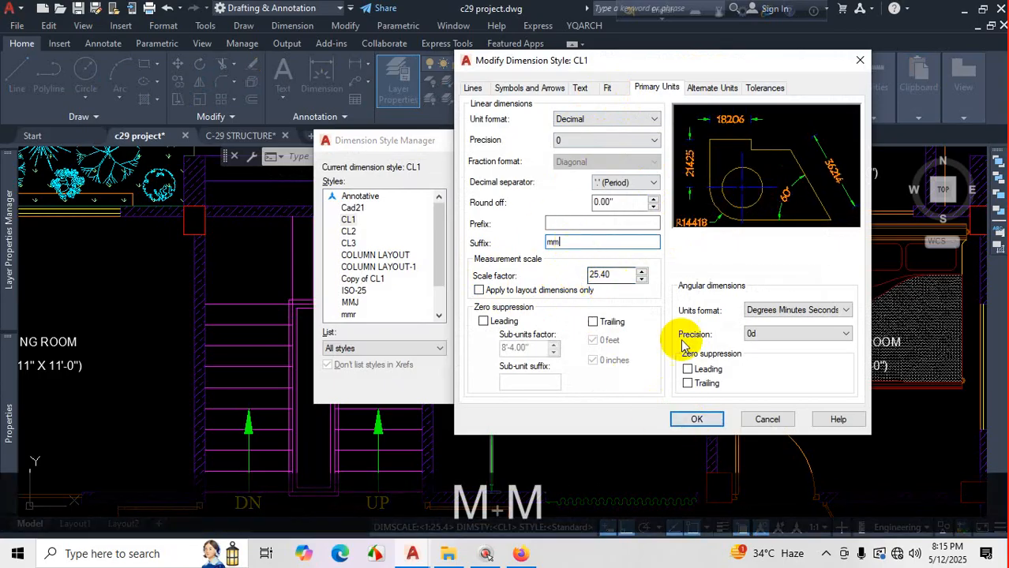
left_click(697, 420)
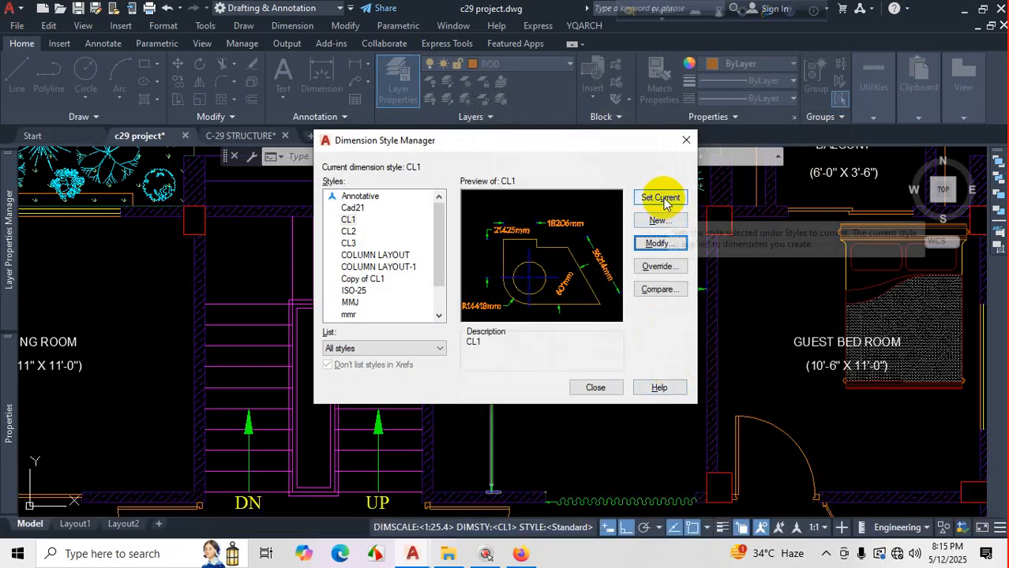
left_click(583, 386)
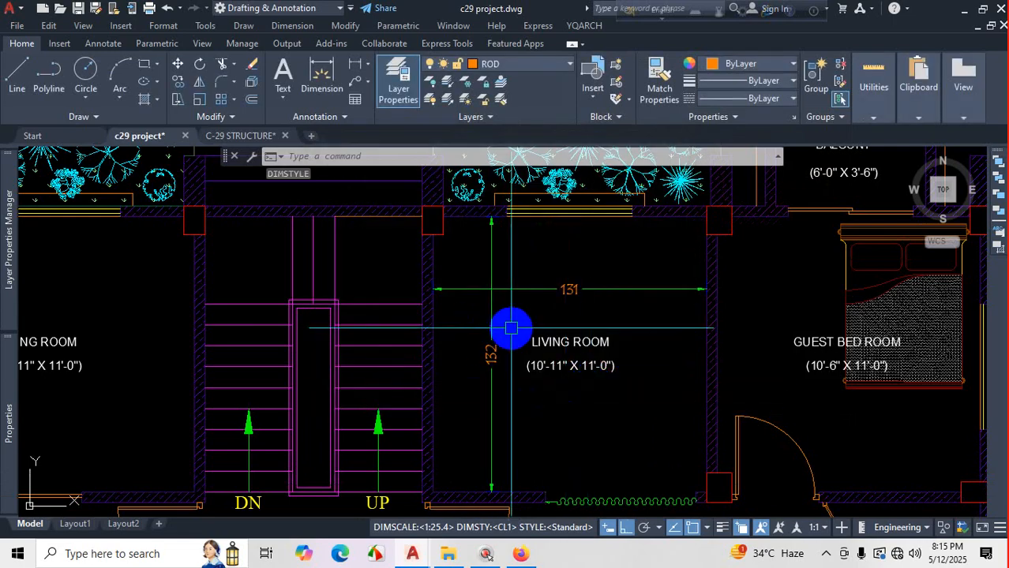
type("d")
key("Escape")
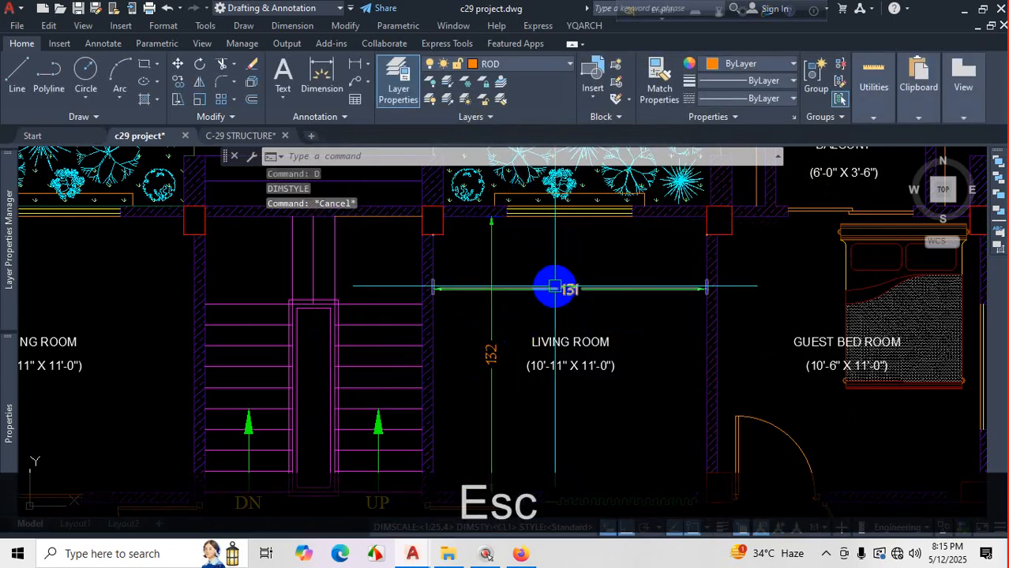
Check which dimension style the horizontal dimension in the original plan's living room uses.
mouse_move(2, 367)
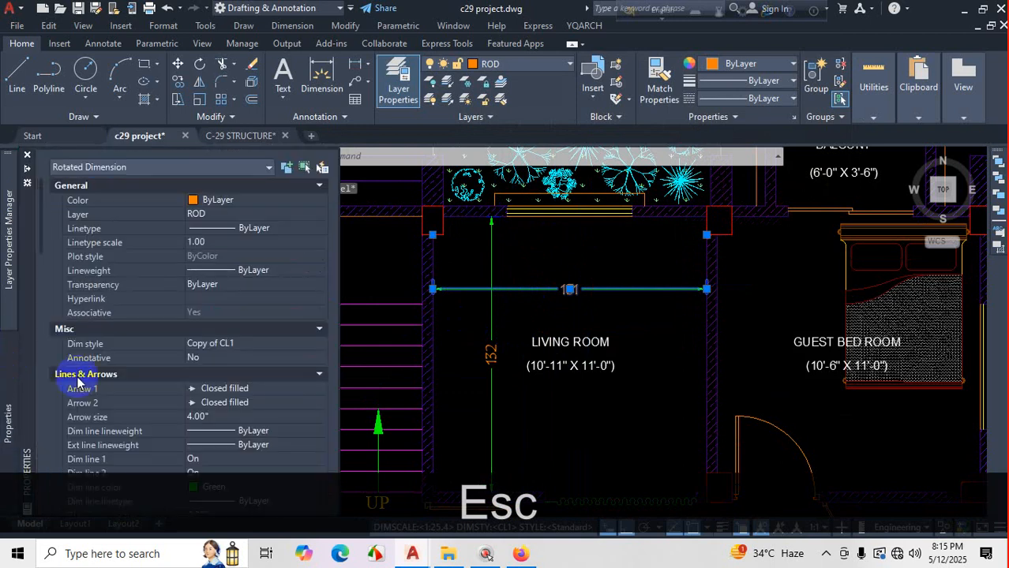
key("Escape")
key("Escape")
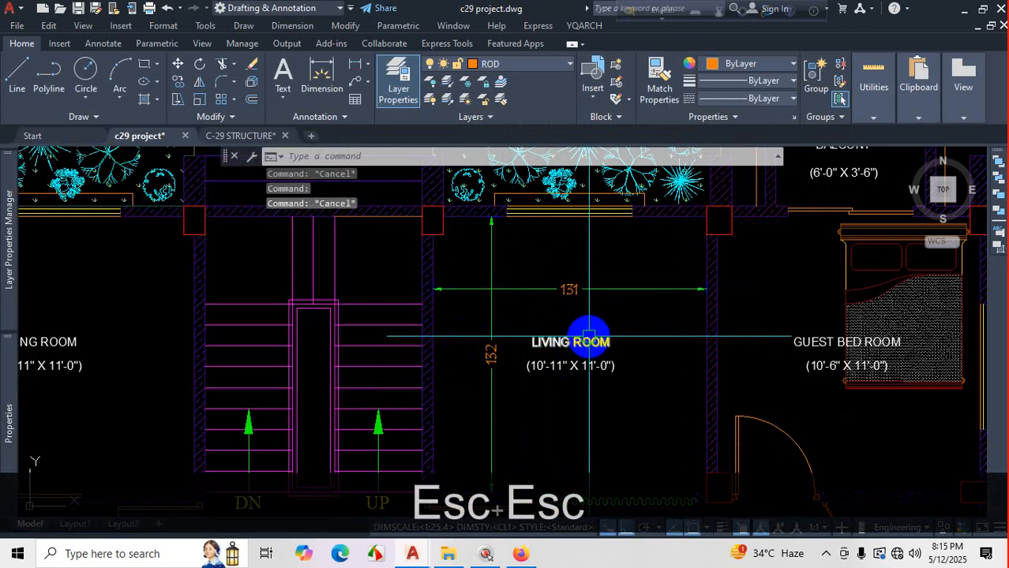
Modify the Copy of CL1 dimension style with a measurement scale factor of 25.40 and the suffix mm for linear dimensions.
type("d")
key("Return")
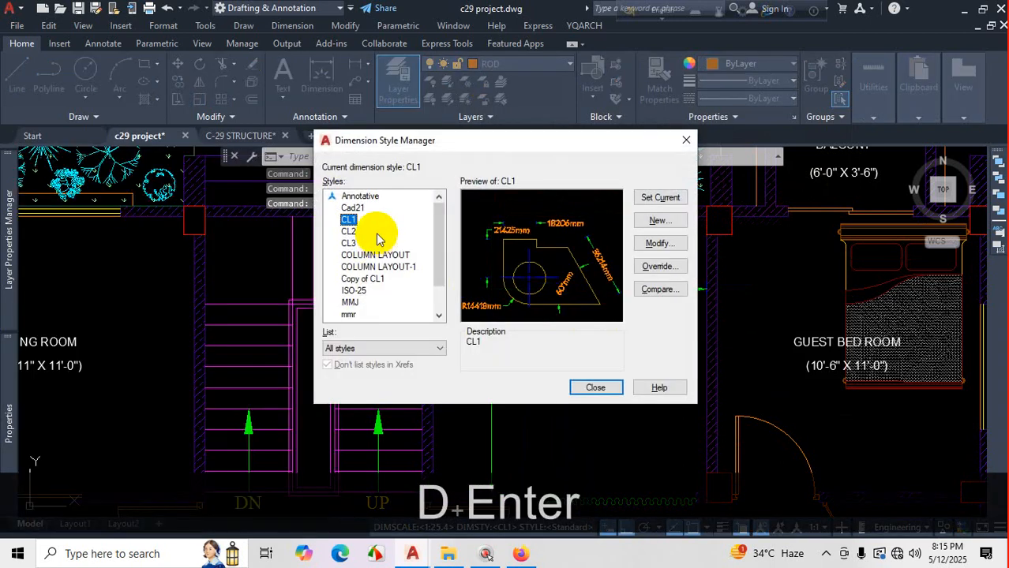
left_click(362, 278)
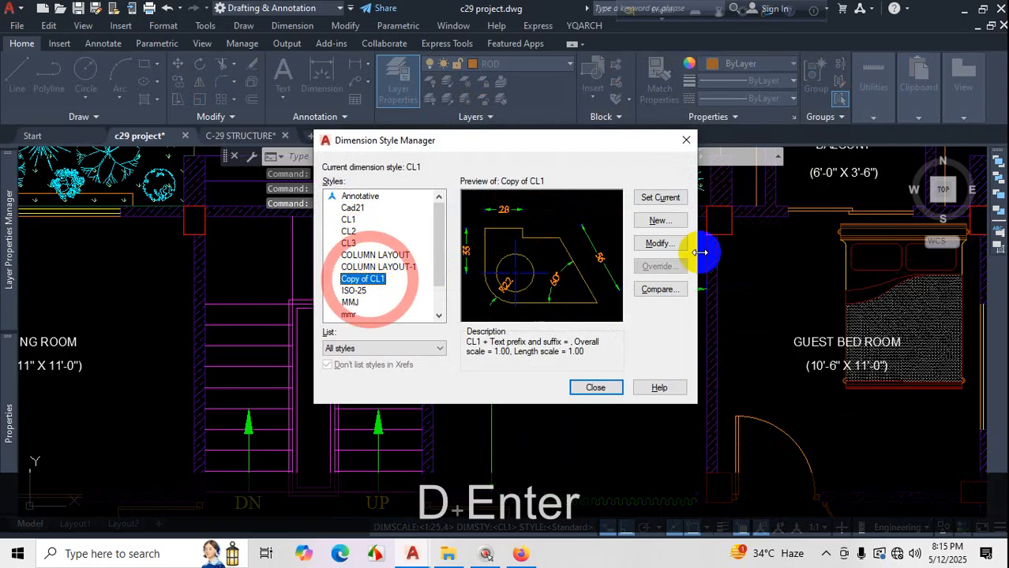
left_click(660, 243)
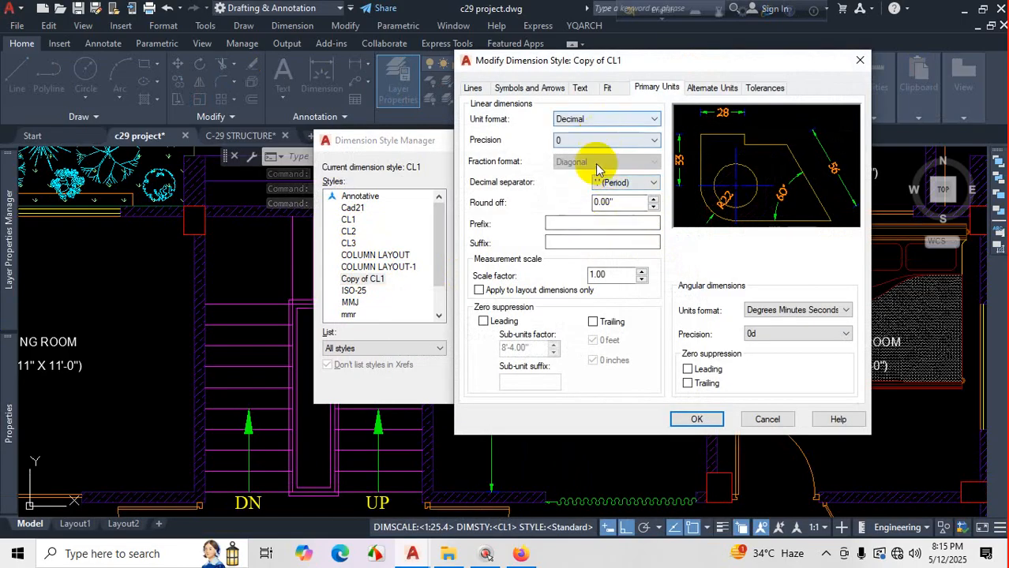
double_click(599, 275)
type("2")
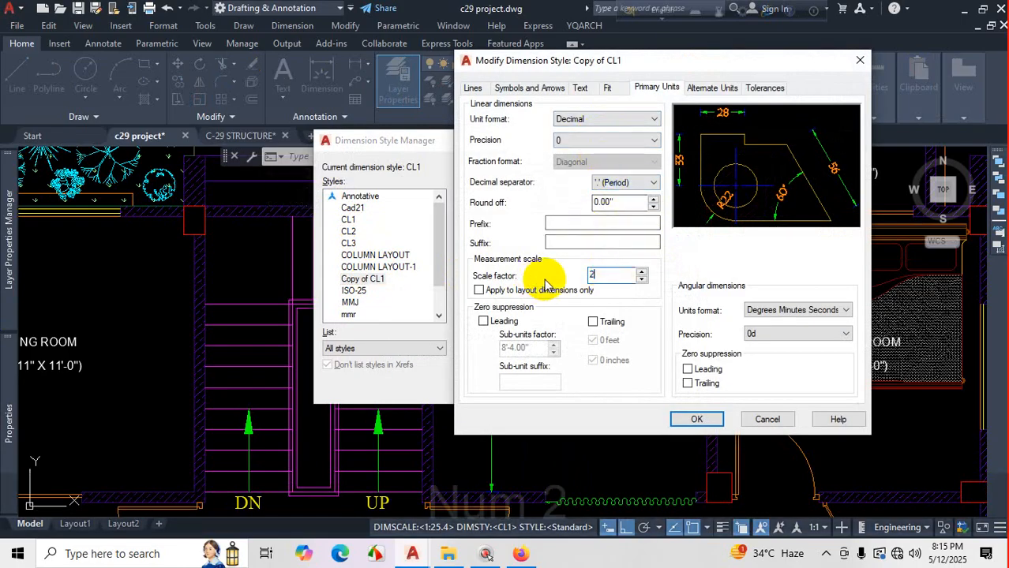
type("5.40")
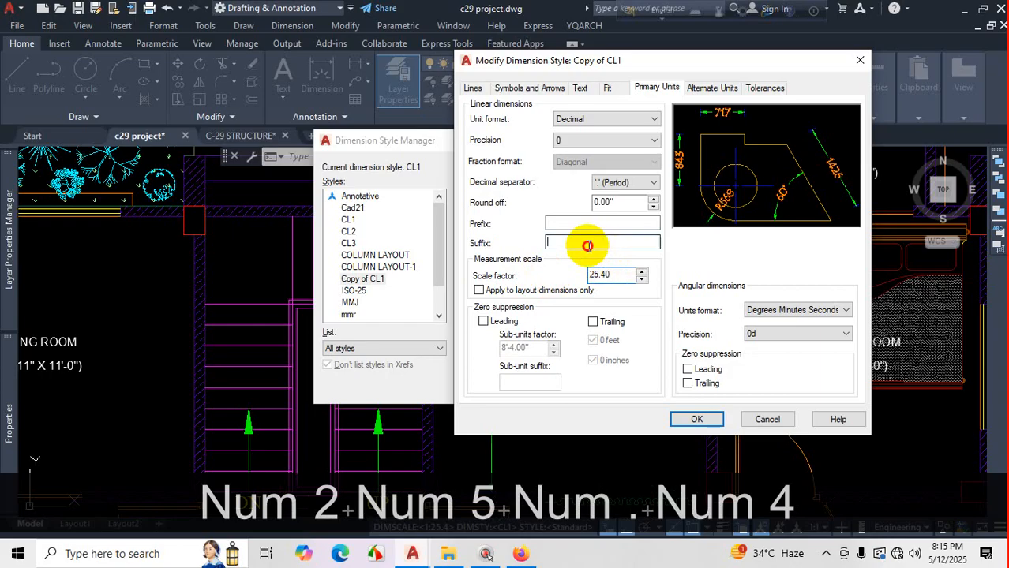
type("mm")
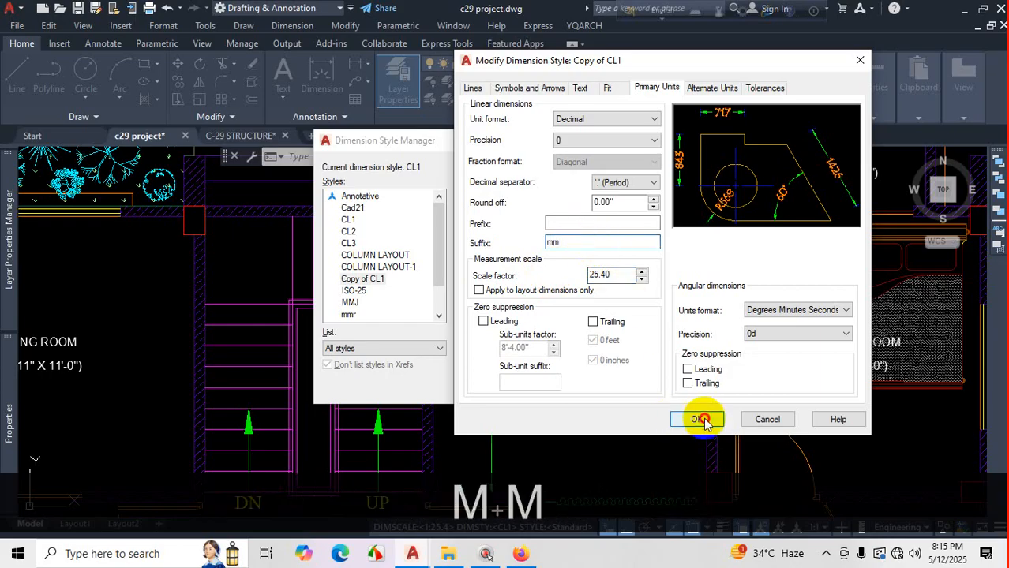
left_click(698, 418)
left_click_drag(589, 140, 337, 121)
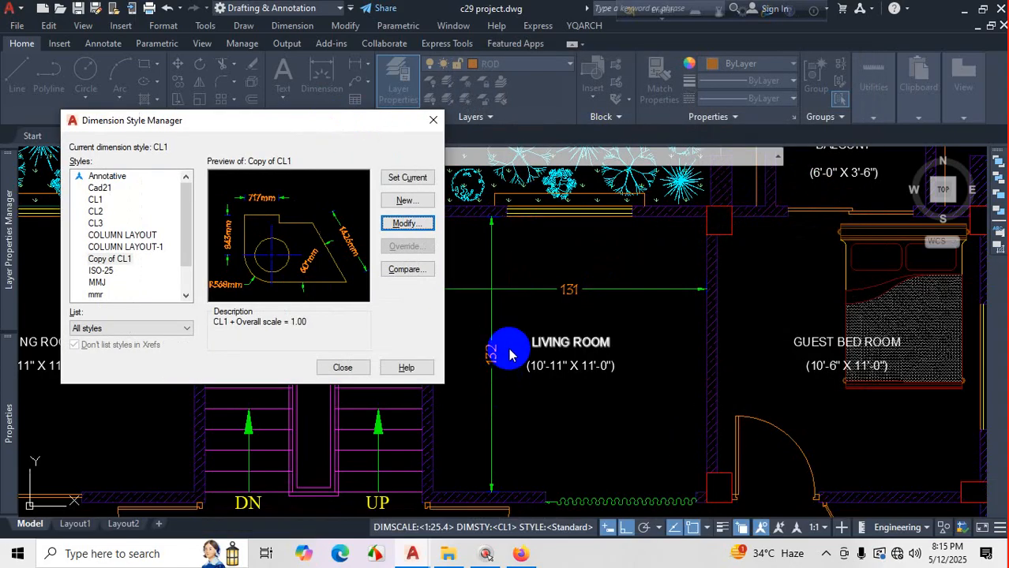
left_click(343, 367)
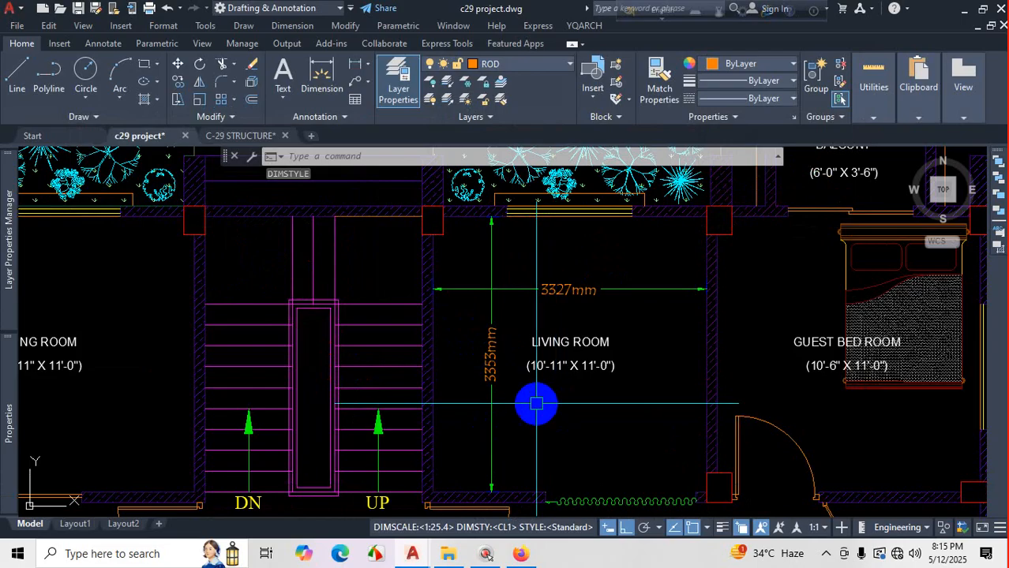
Review the primary units settings of the CL1 dimension style and close it without changes.
scroll(553, 406, "up", 5)
scroll(556, 406, "down", 8)
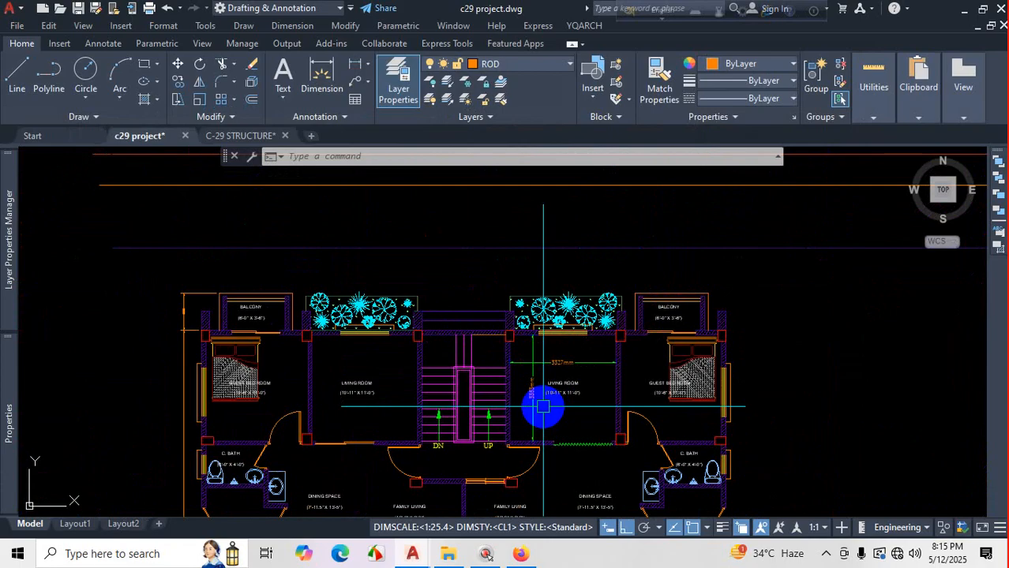
key("Return")
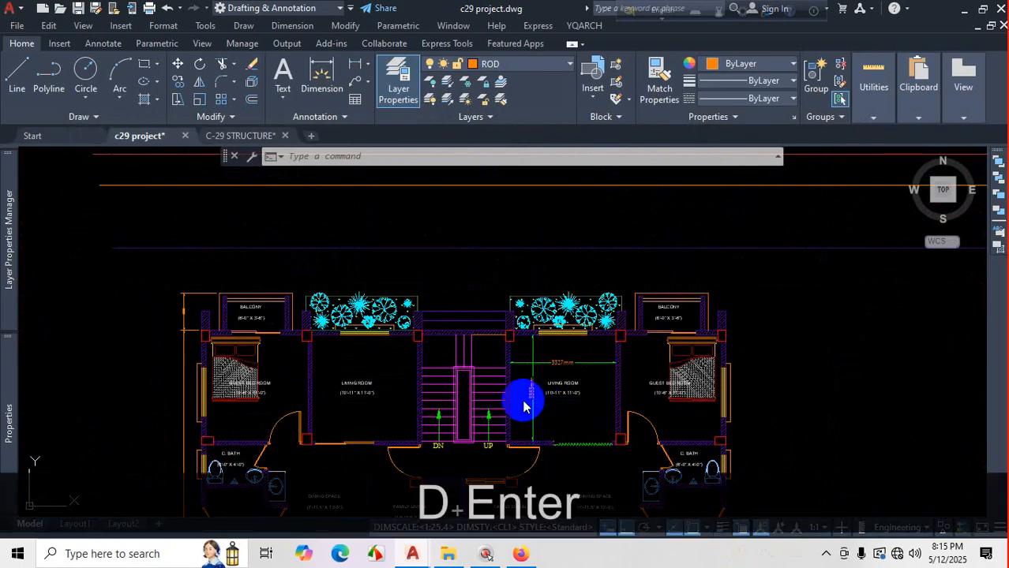
left_click(670, 249)
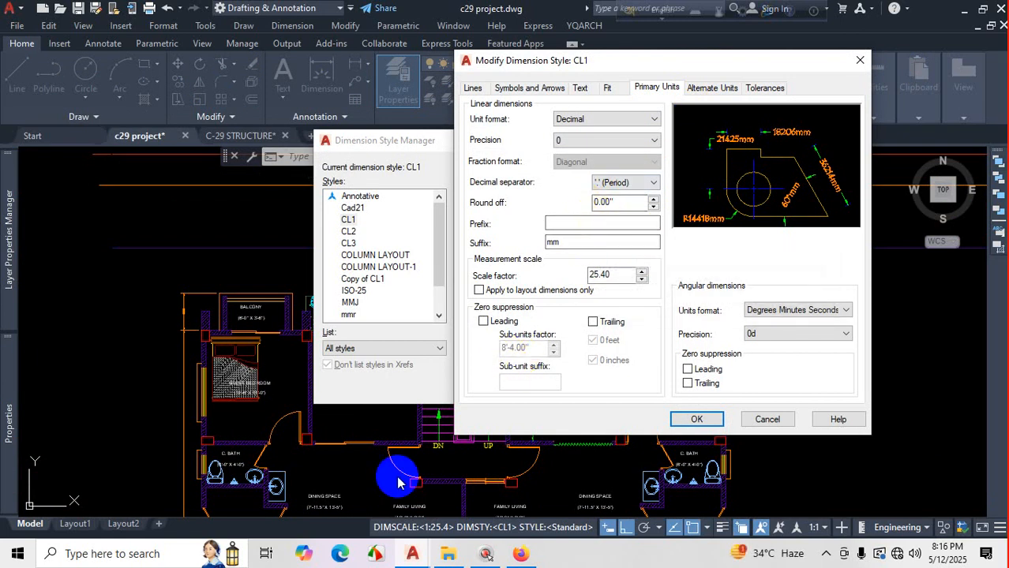
left_click(858, 60)
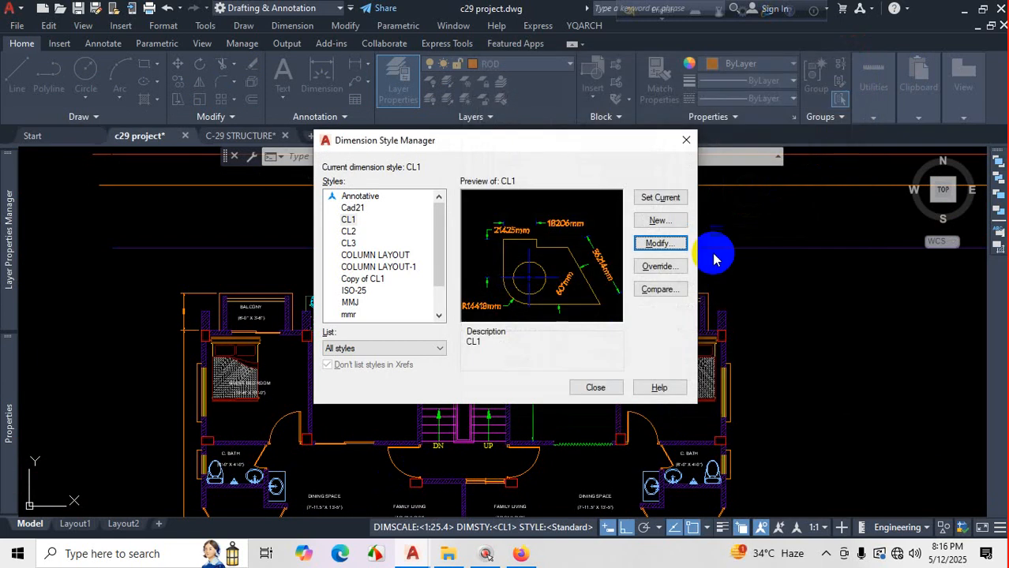
left_click(685, 139)
Compare the living room dimensions of the large millimetre copy with those of the original inch-based floor plan.
scroll(597, 360, "up", 5)
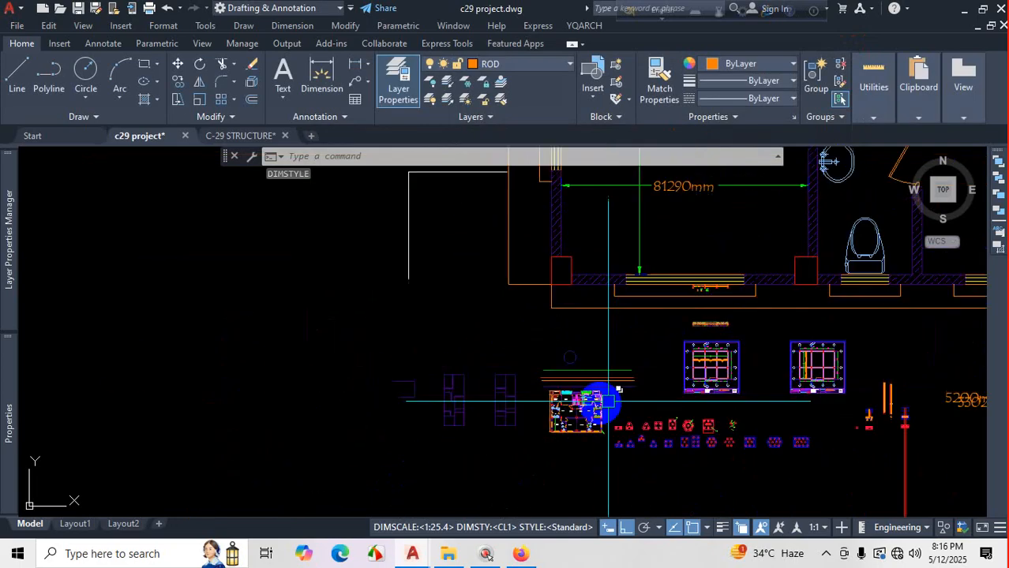
scroll(663, 367, "down", 8)
scroll(694, 339, "down", 6)
scroll(793, 260, "up", 4)
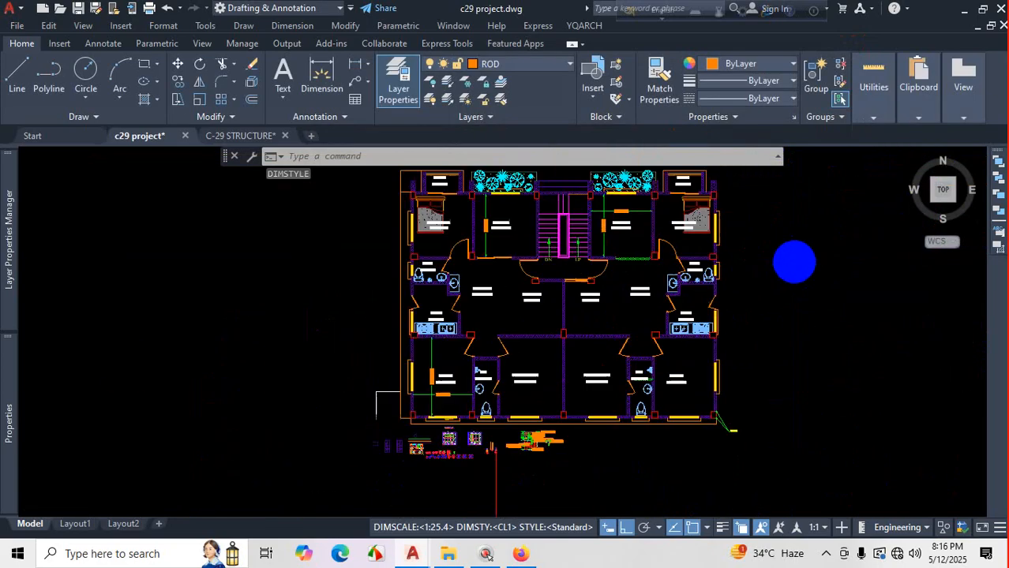
scroll(785, 275, "down", 1)
scroll(785, 275, "up", 2)
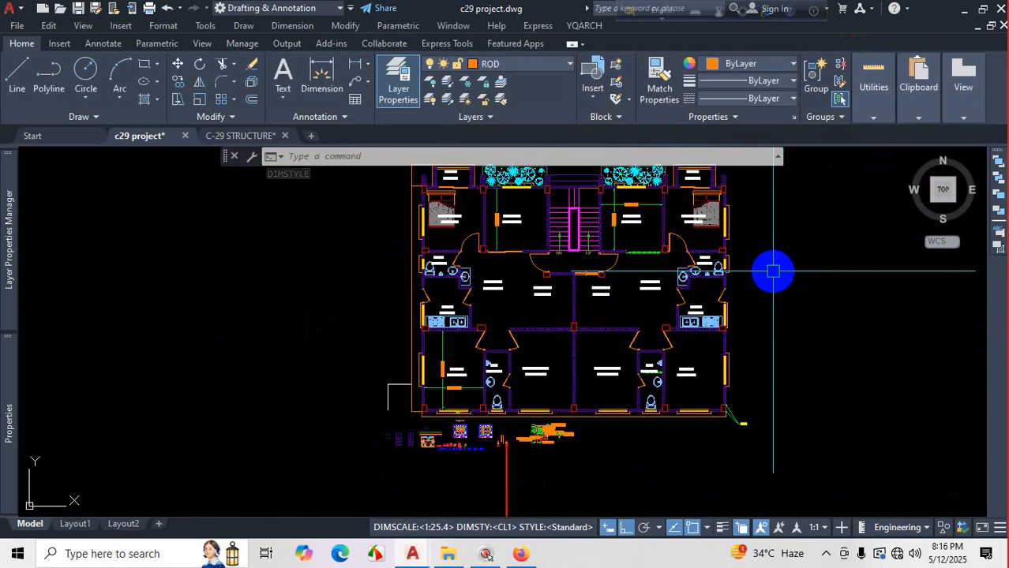
scroll(716, 281, "down", 2)
scroll(675, 198, "up", 8)
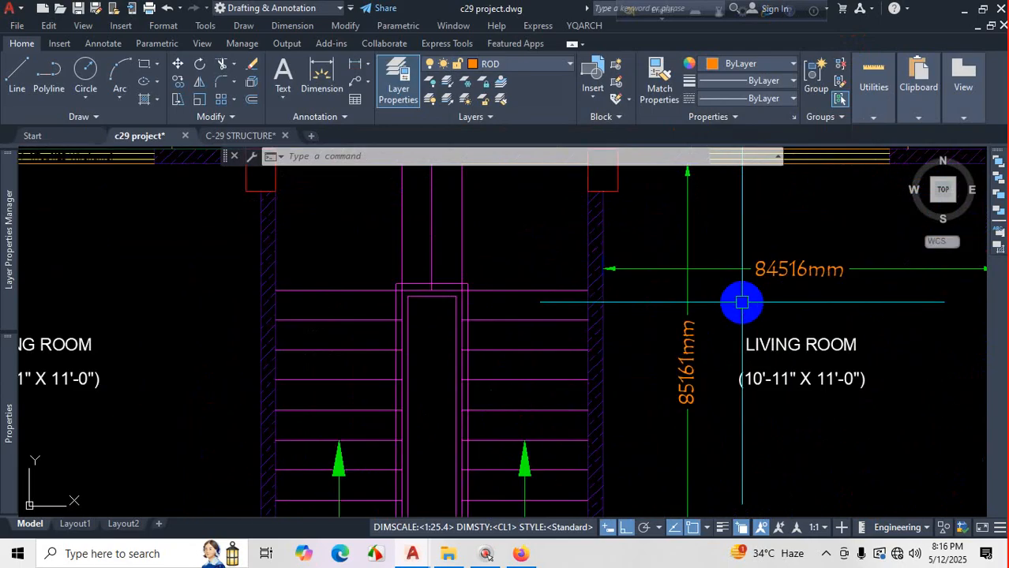
scroll(741, 303, "down", 6)
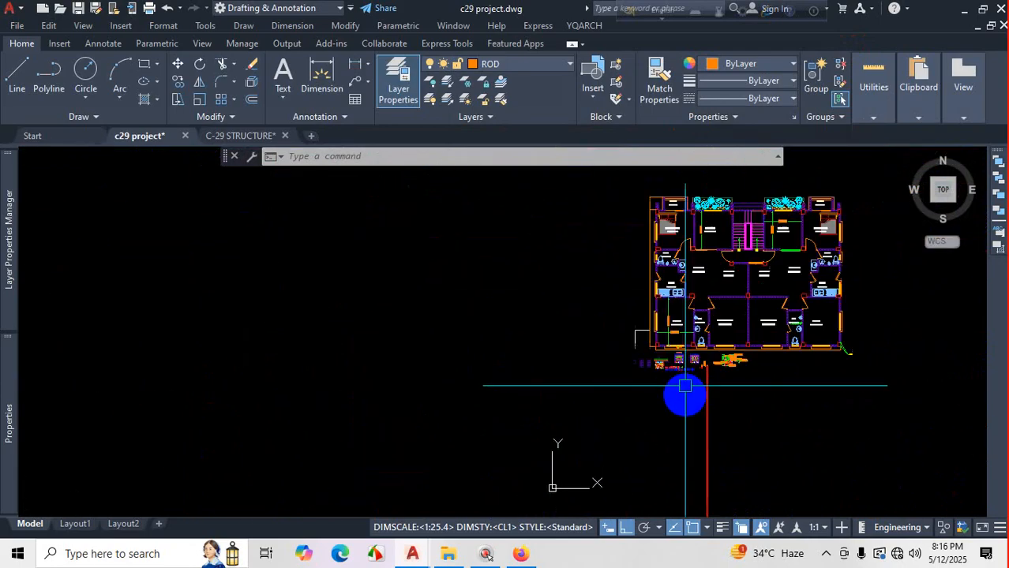
scroll(581, 375, "up", 2)
scroll(598, 408, "down", 2)
scroll(597, 408, "up", 4)
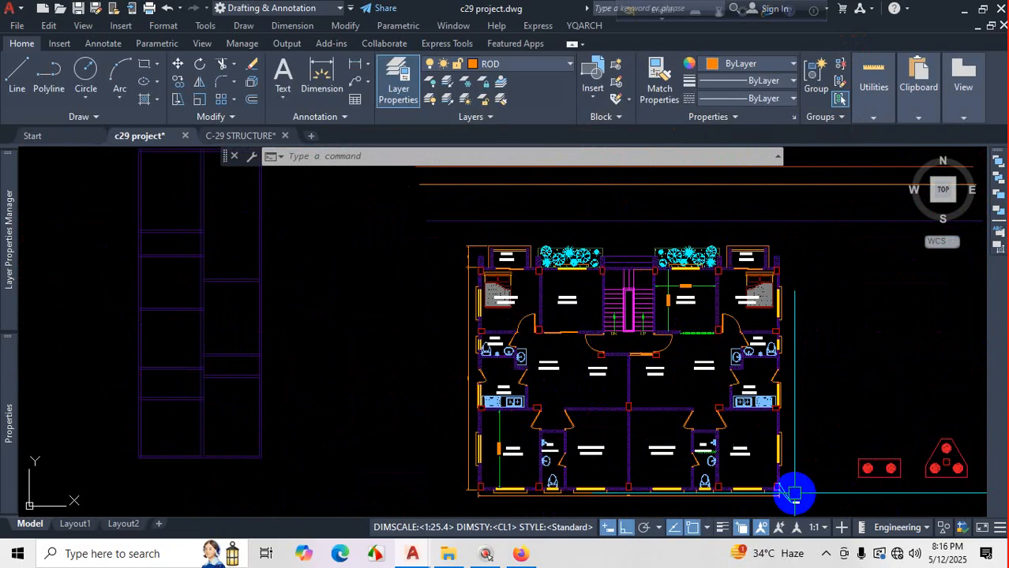